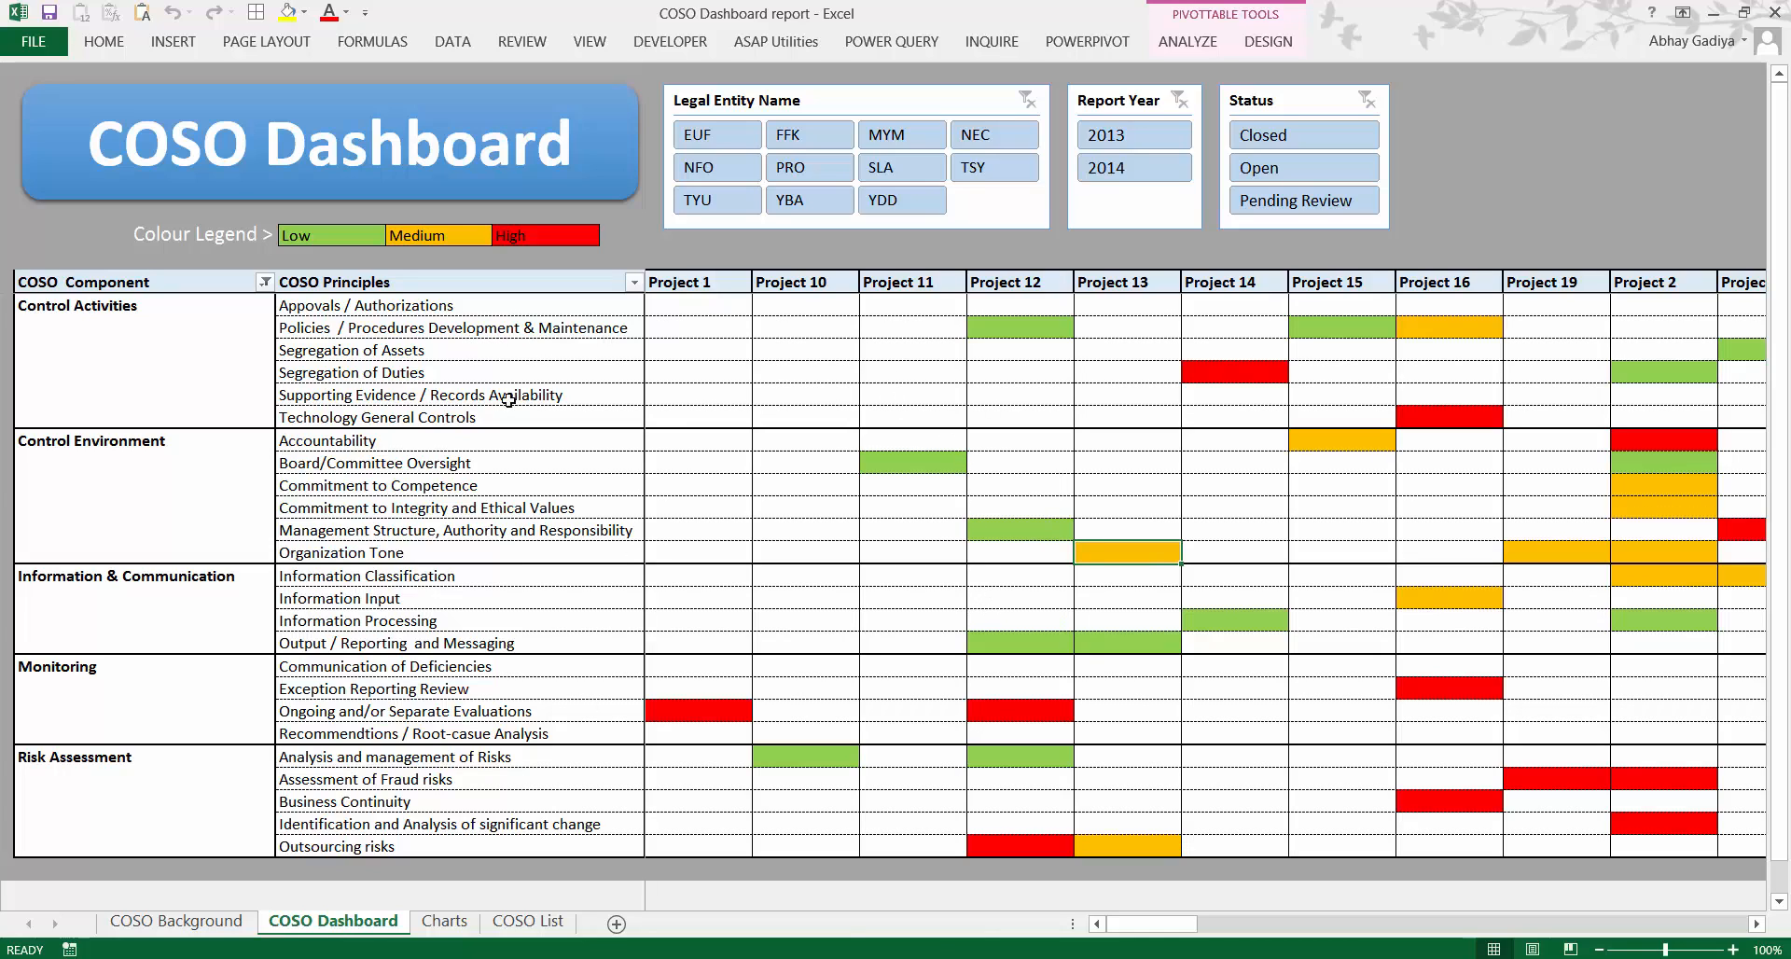
# - Review the Charts and COSO Dashboard sheets of the finished report, and switch to the Issue Listing for COSO workbook
pyautogui.click(451, 914)
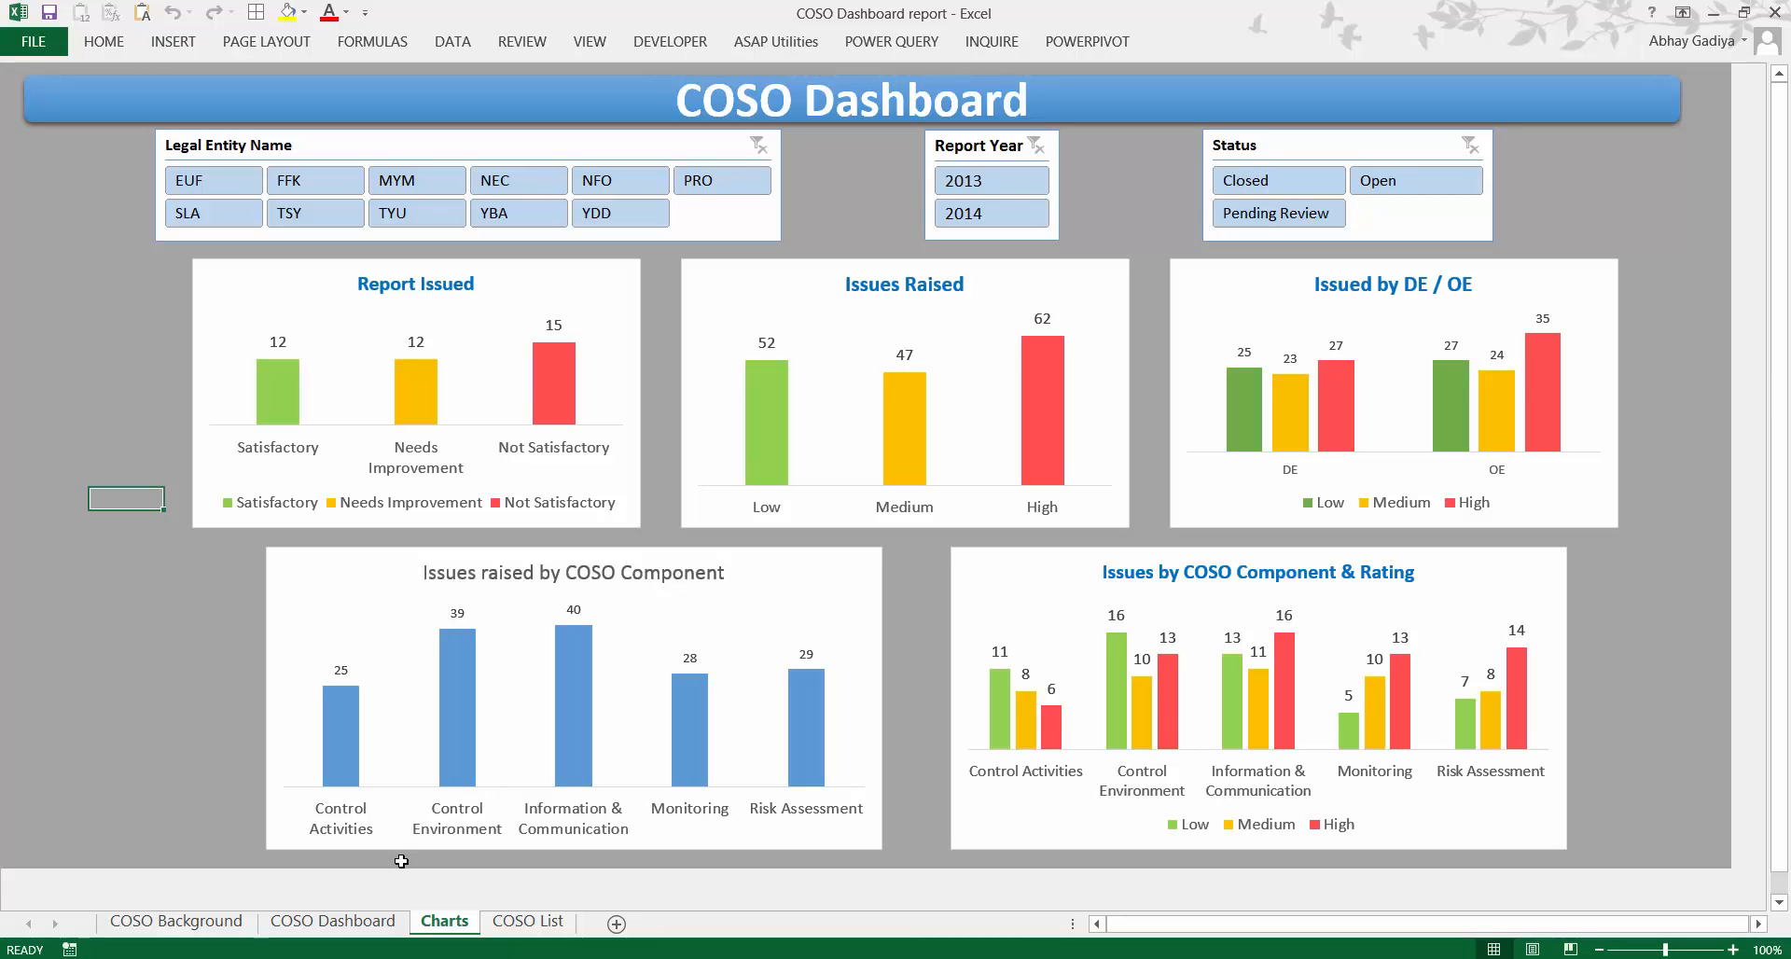
pyautogui.click(364, 921)
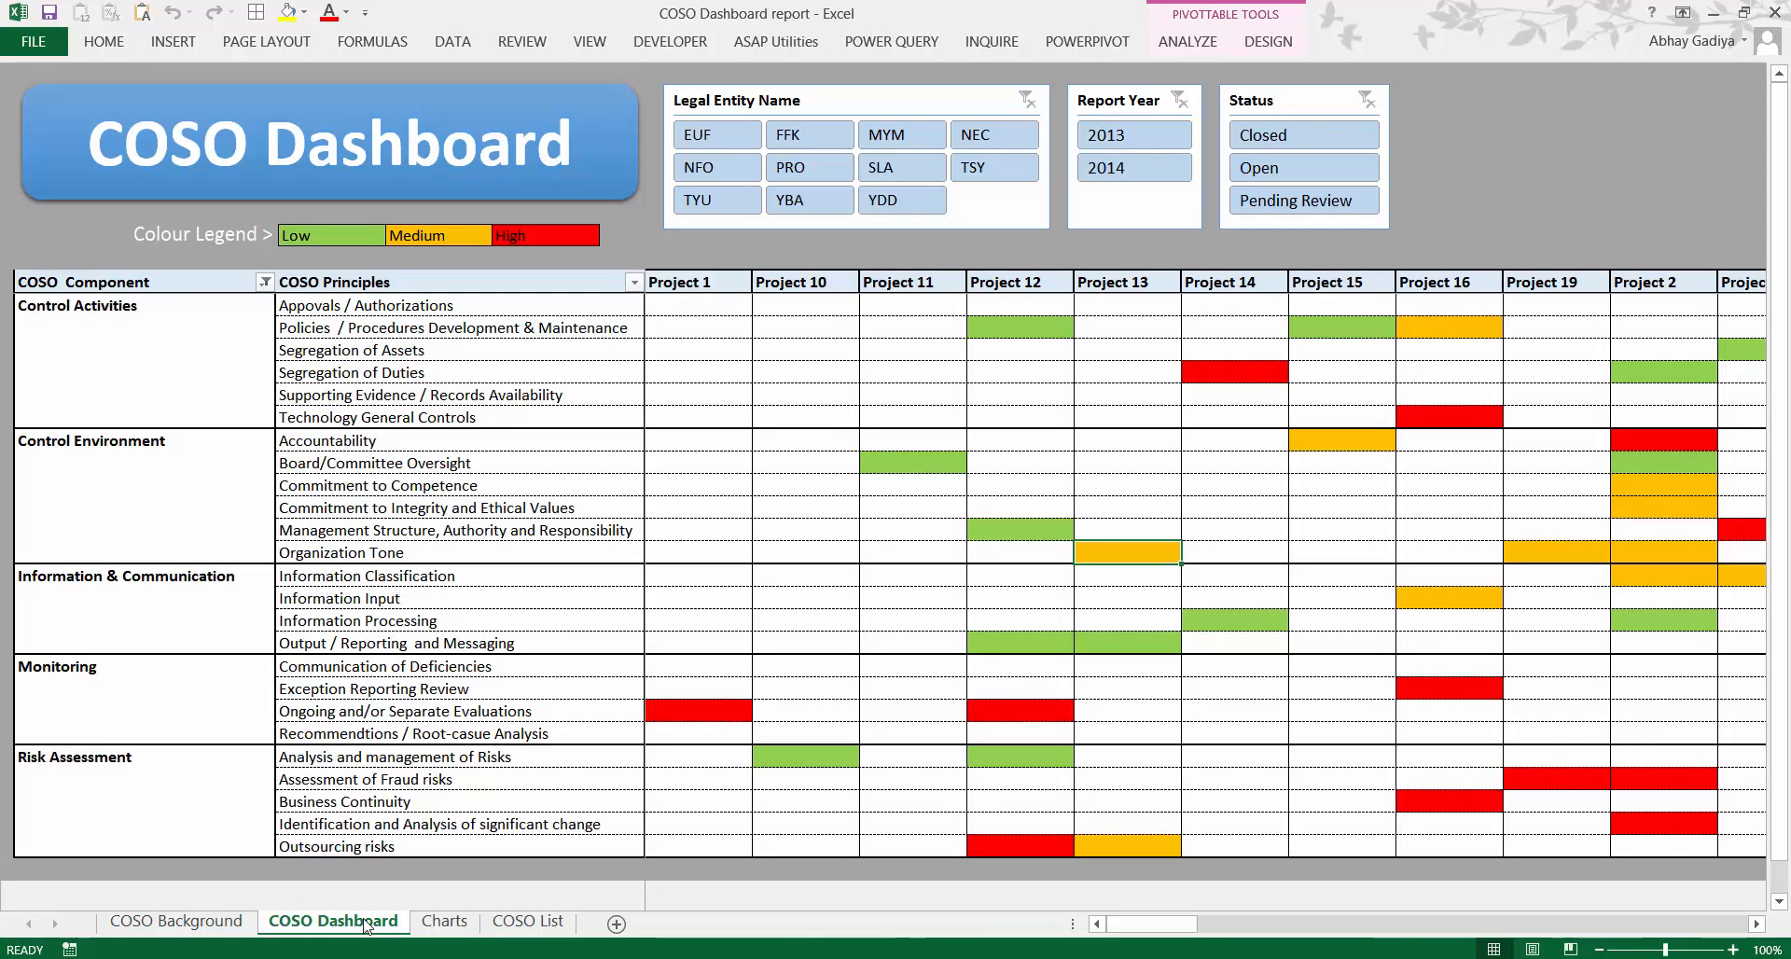
pyautogui.hotkey('alt', 'Tab')
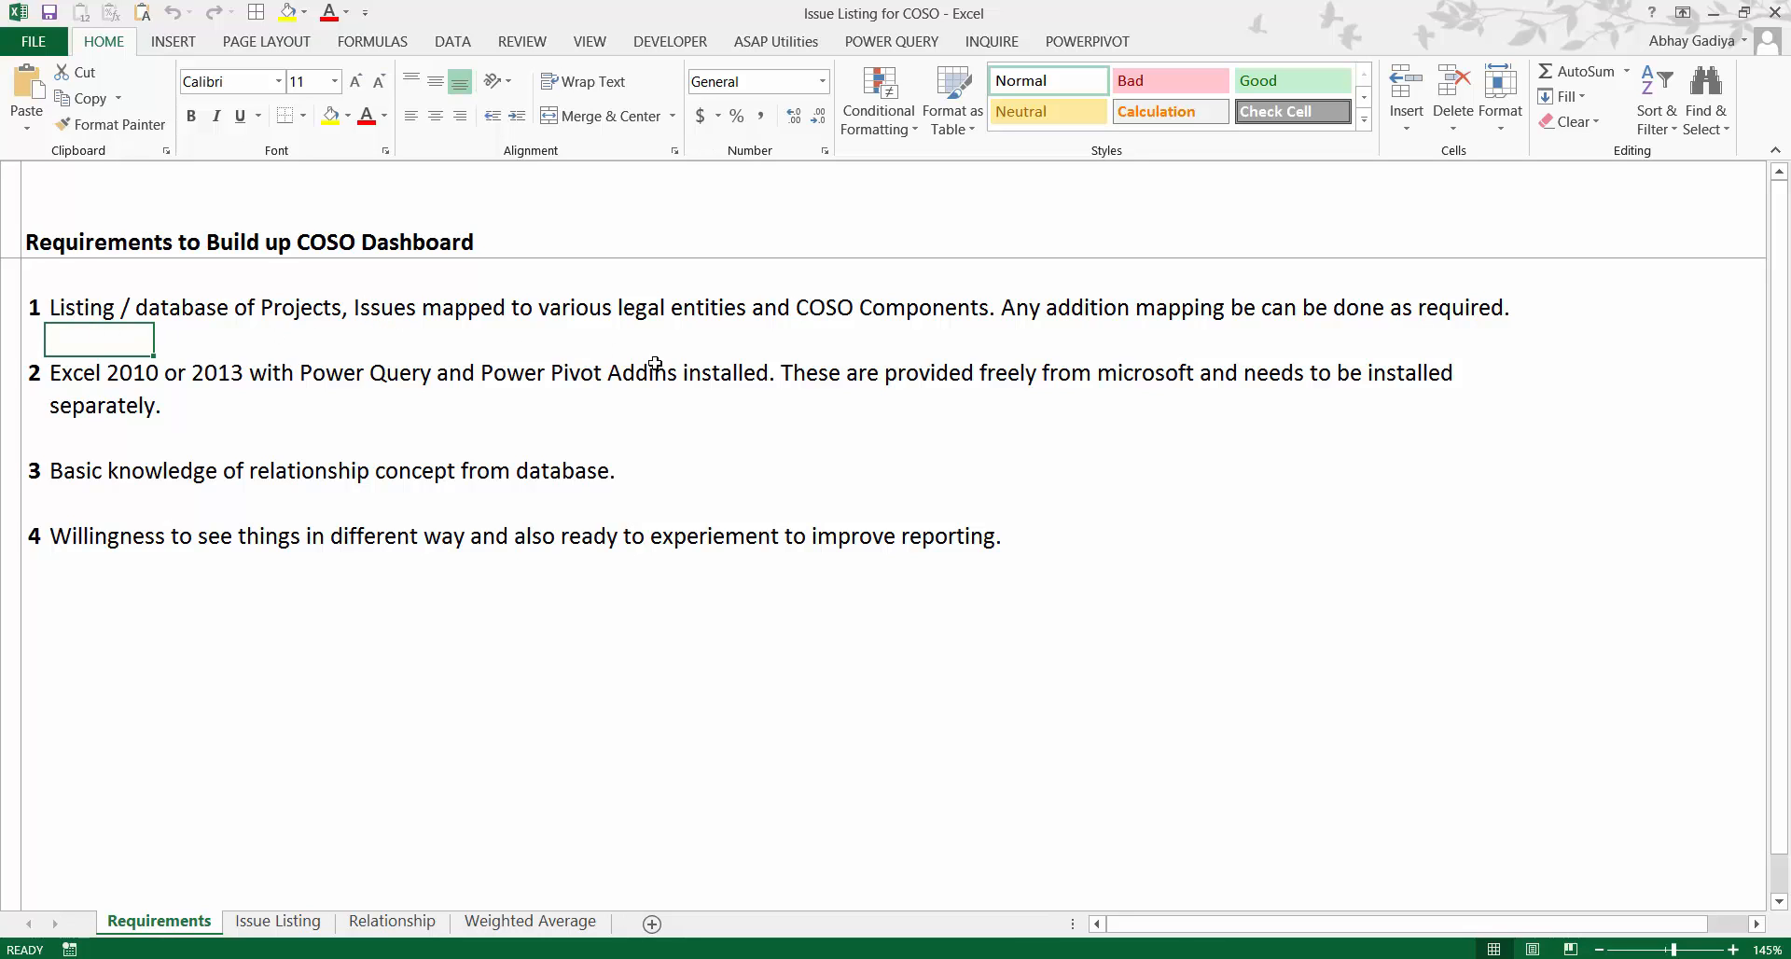
# - Examine the dashboard-building requirements on the Requirements sheet alongside the source table on the Issue Listing sheet
pyautogui.click(281, 922)
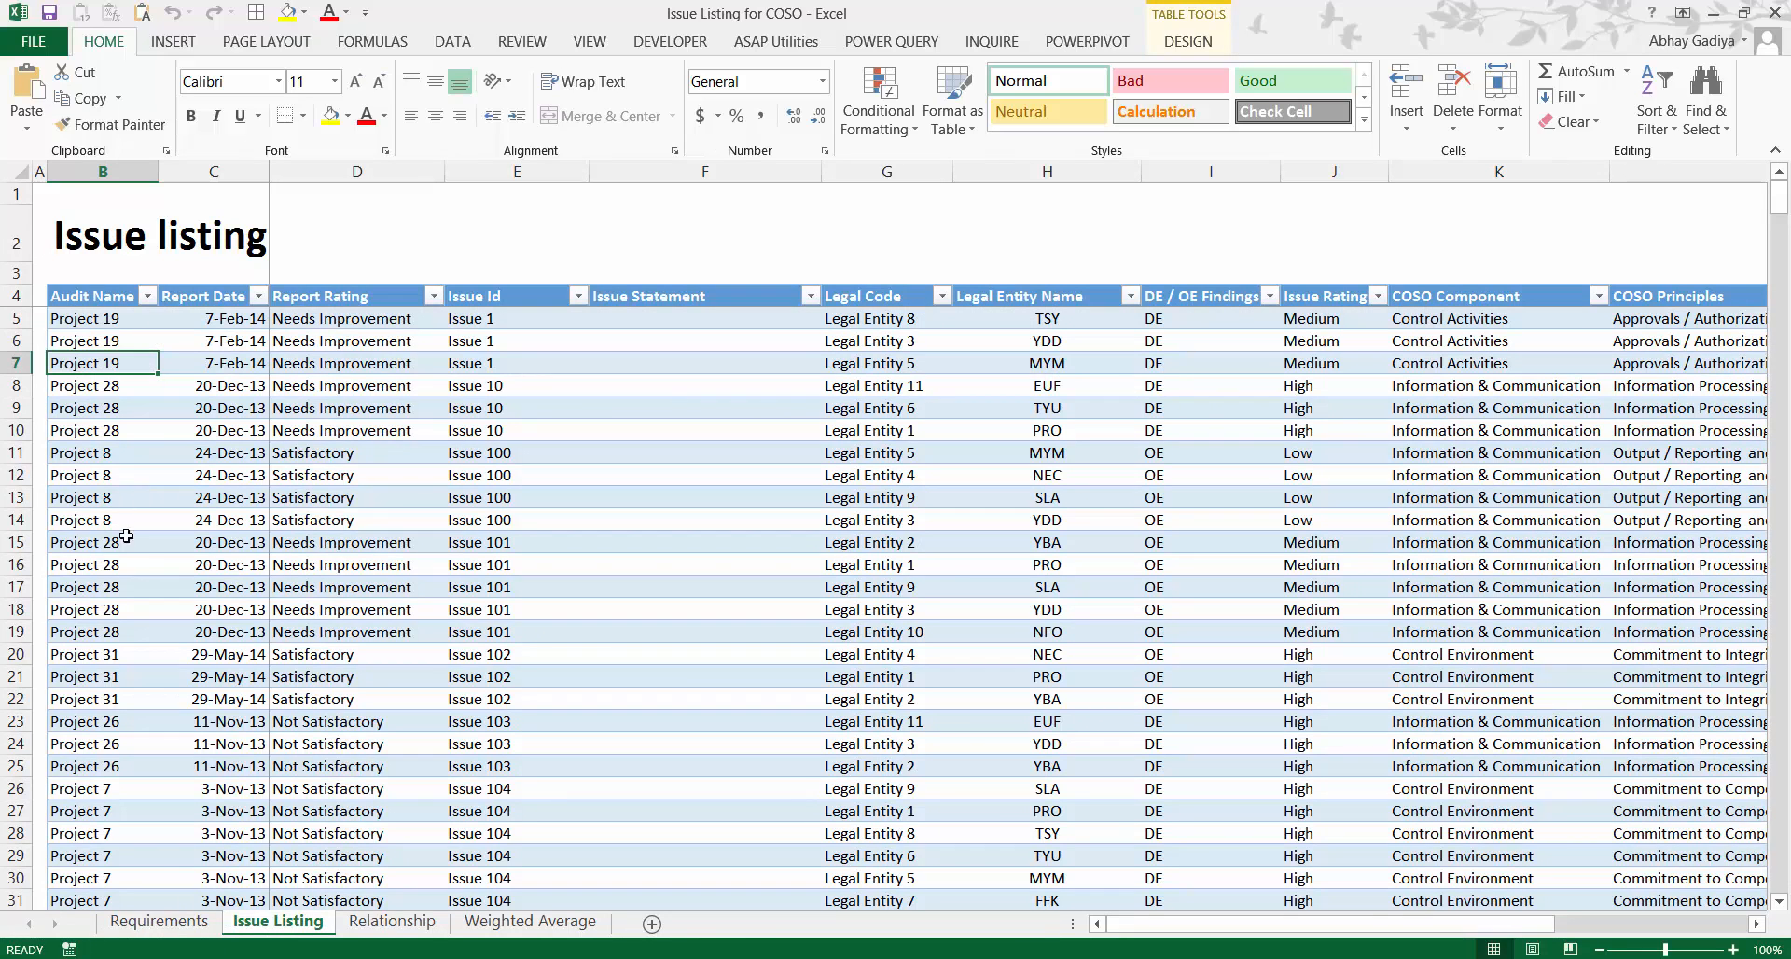
pyautogui.click(154, 914)
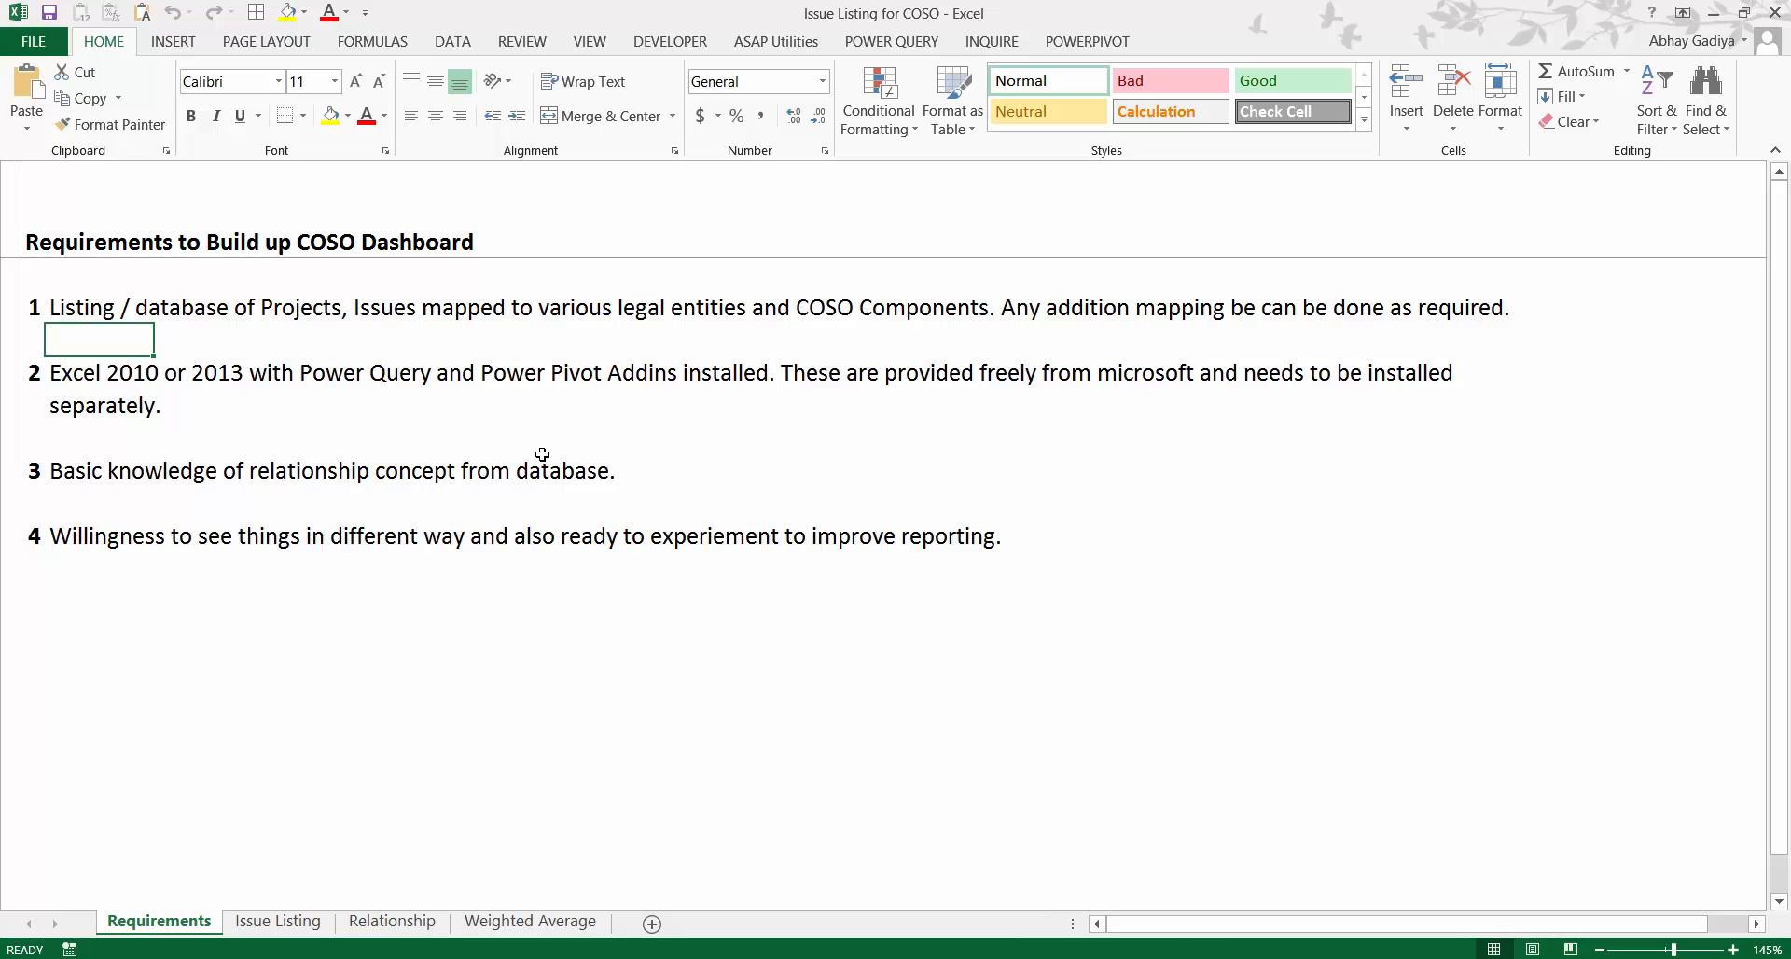
pyautogui.click(273, 923)
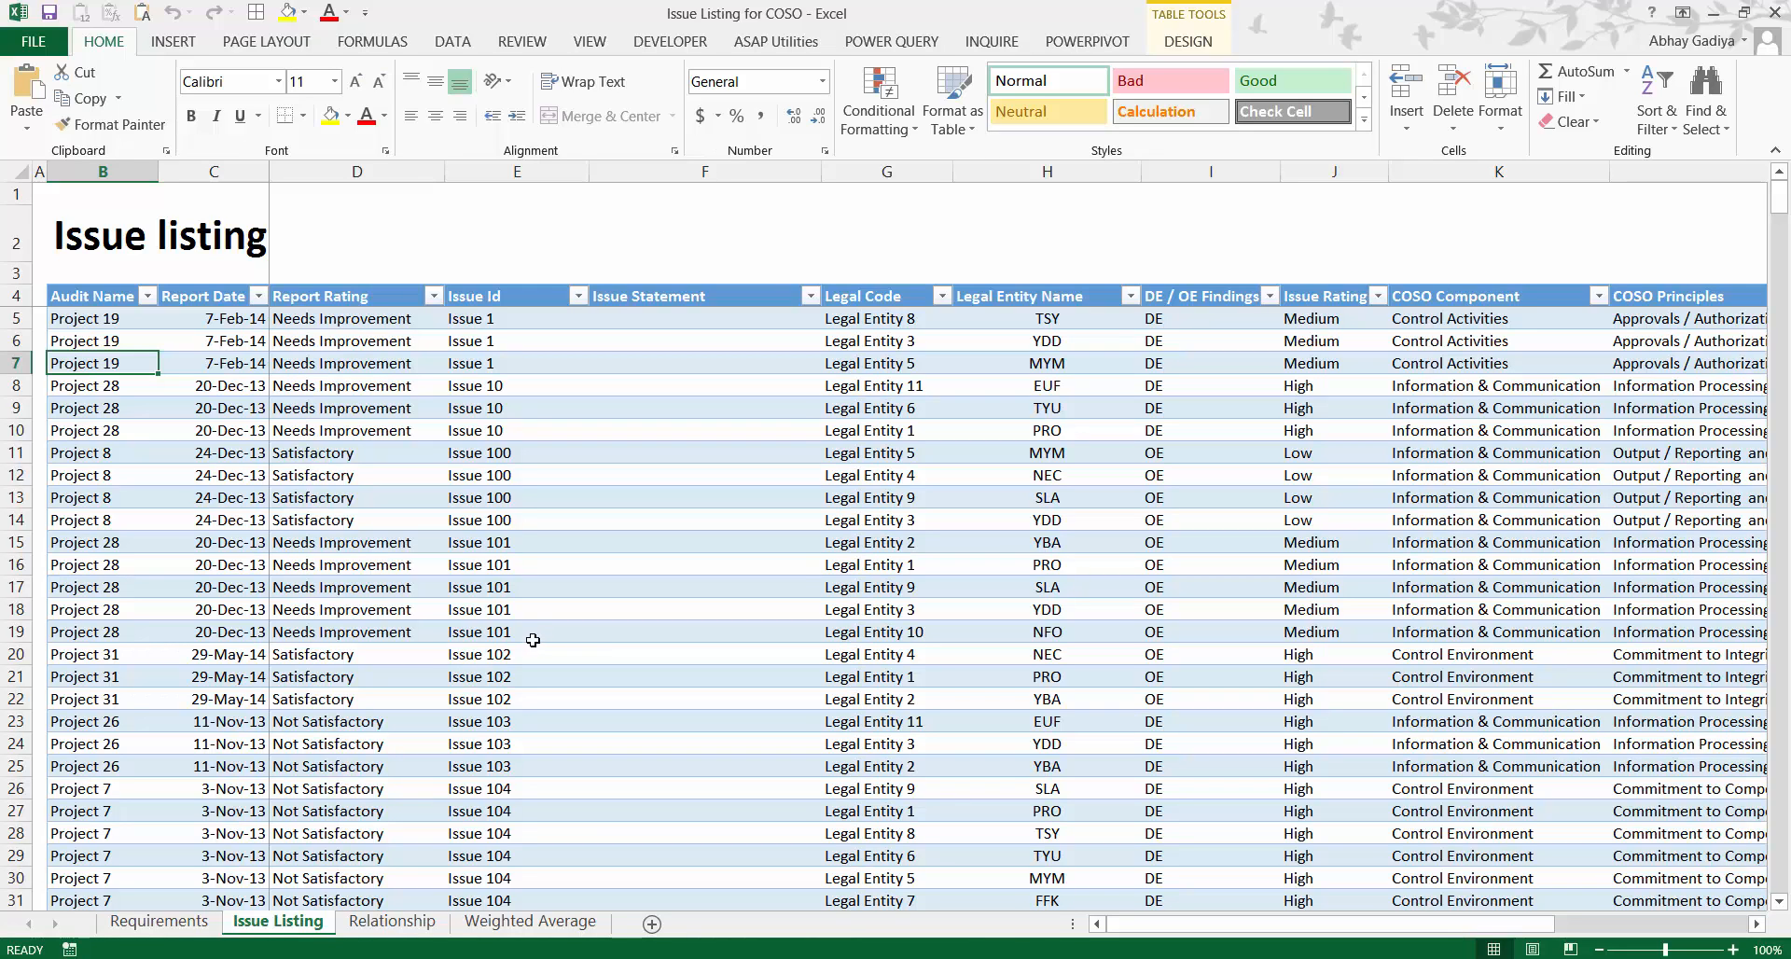
# - Examine both diagrams on the Relationship sheet, covering how the parent, subsidiaries, projects, issues and legal entities are linked
pyautogui.click(392, 924)
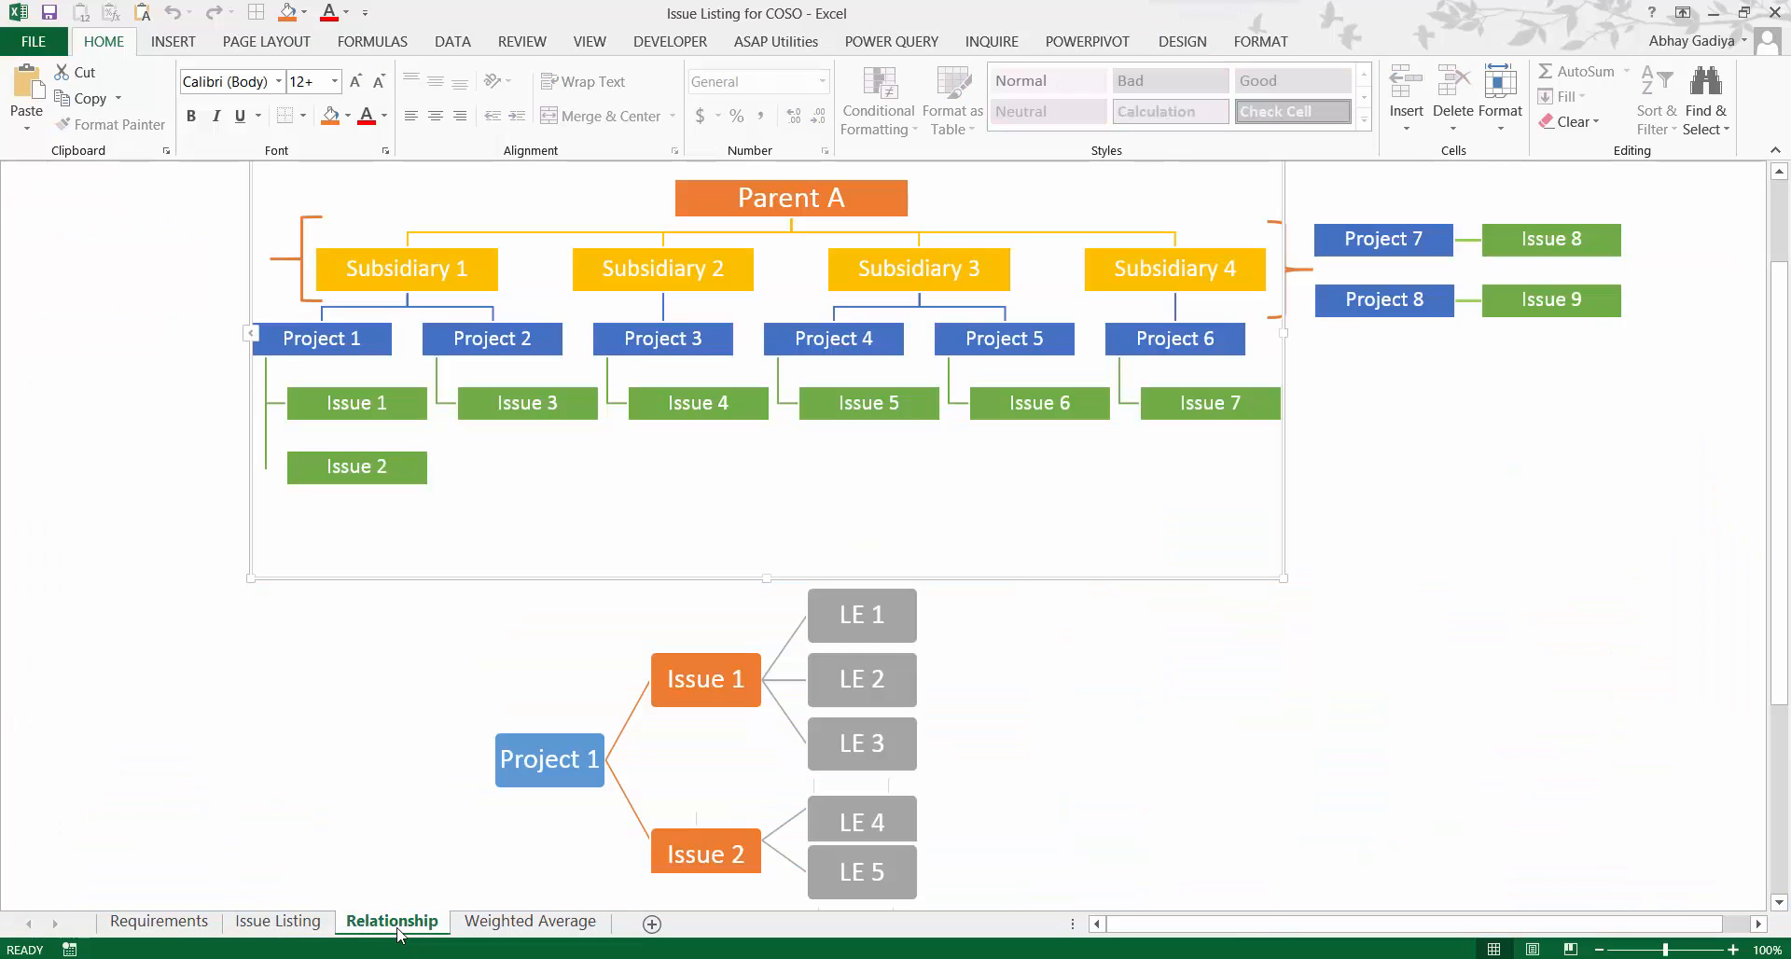
pyautogui.scroll(2, 375, 783)
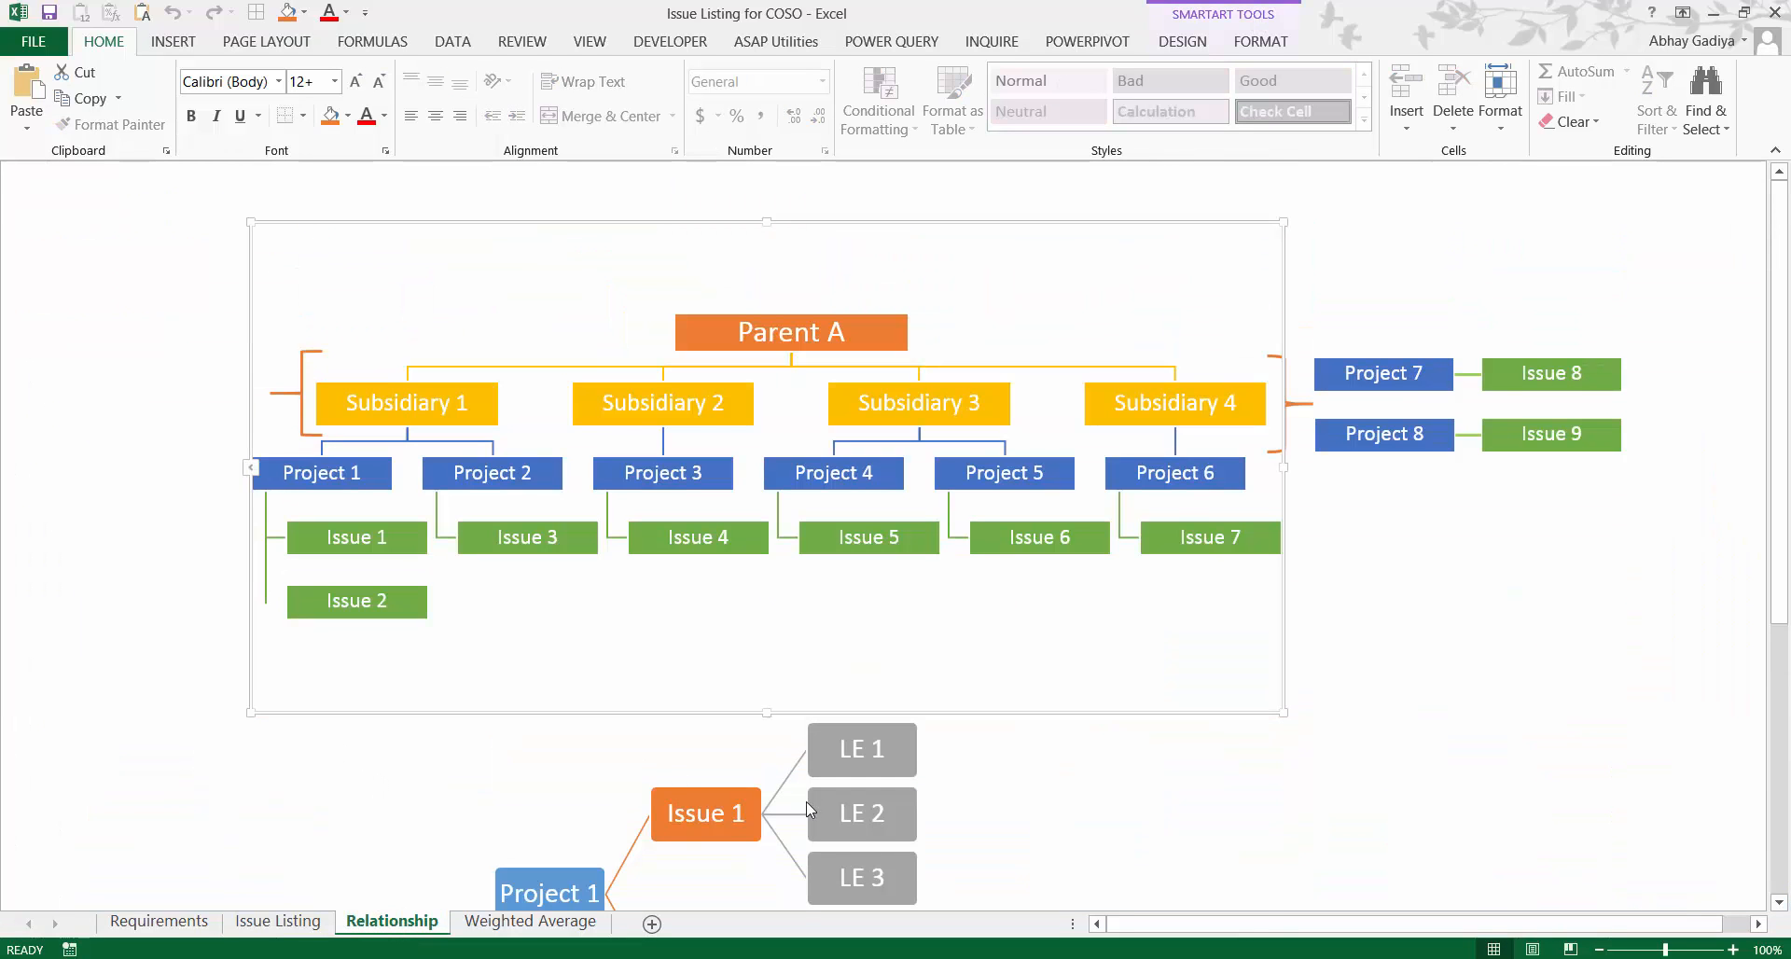
pyautogui.click(1019, 763)
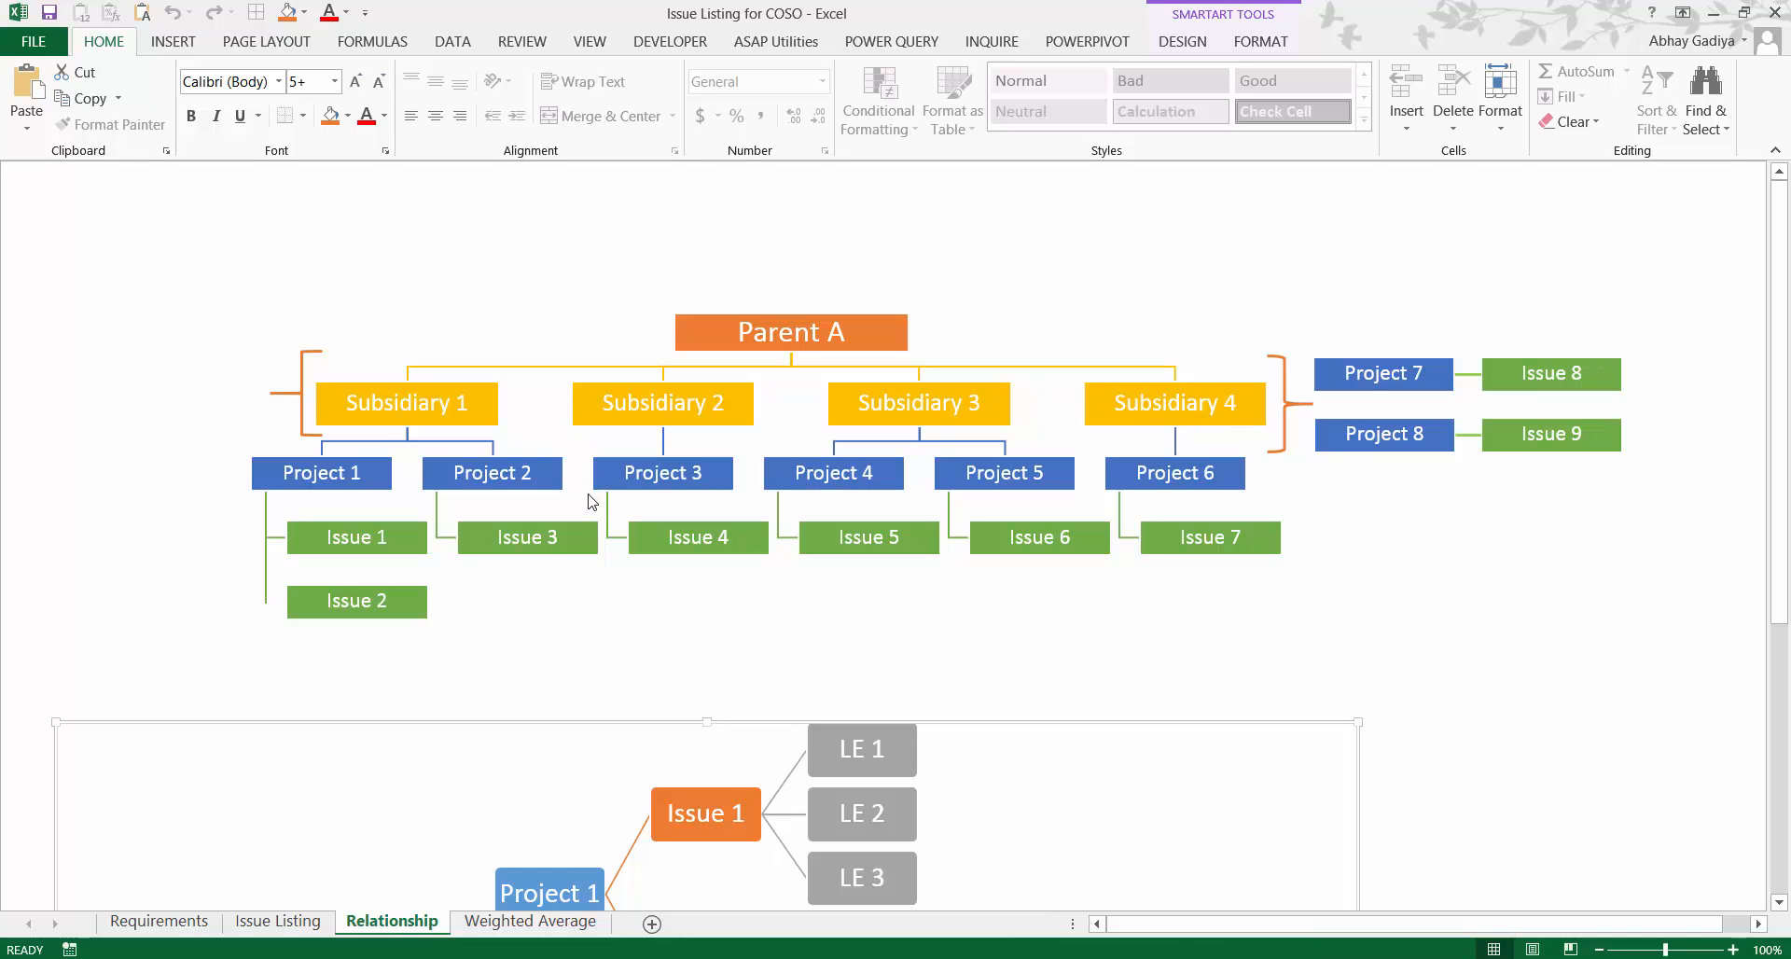
pyautogui.scroll(-8, 588, 500)
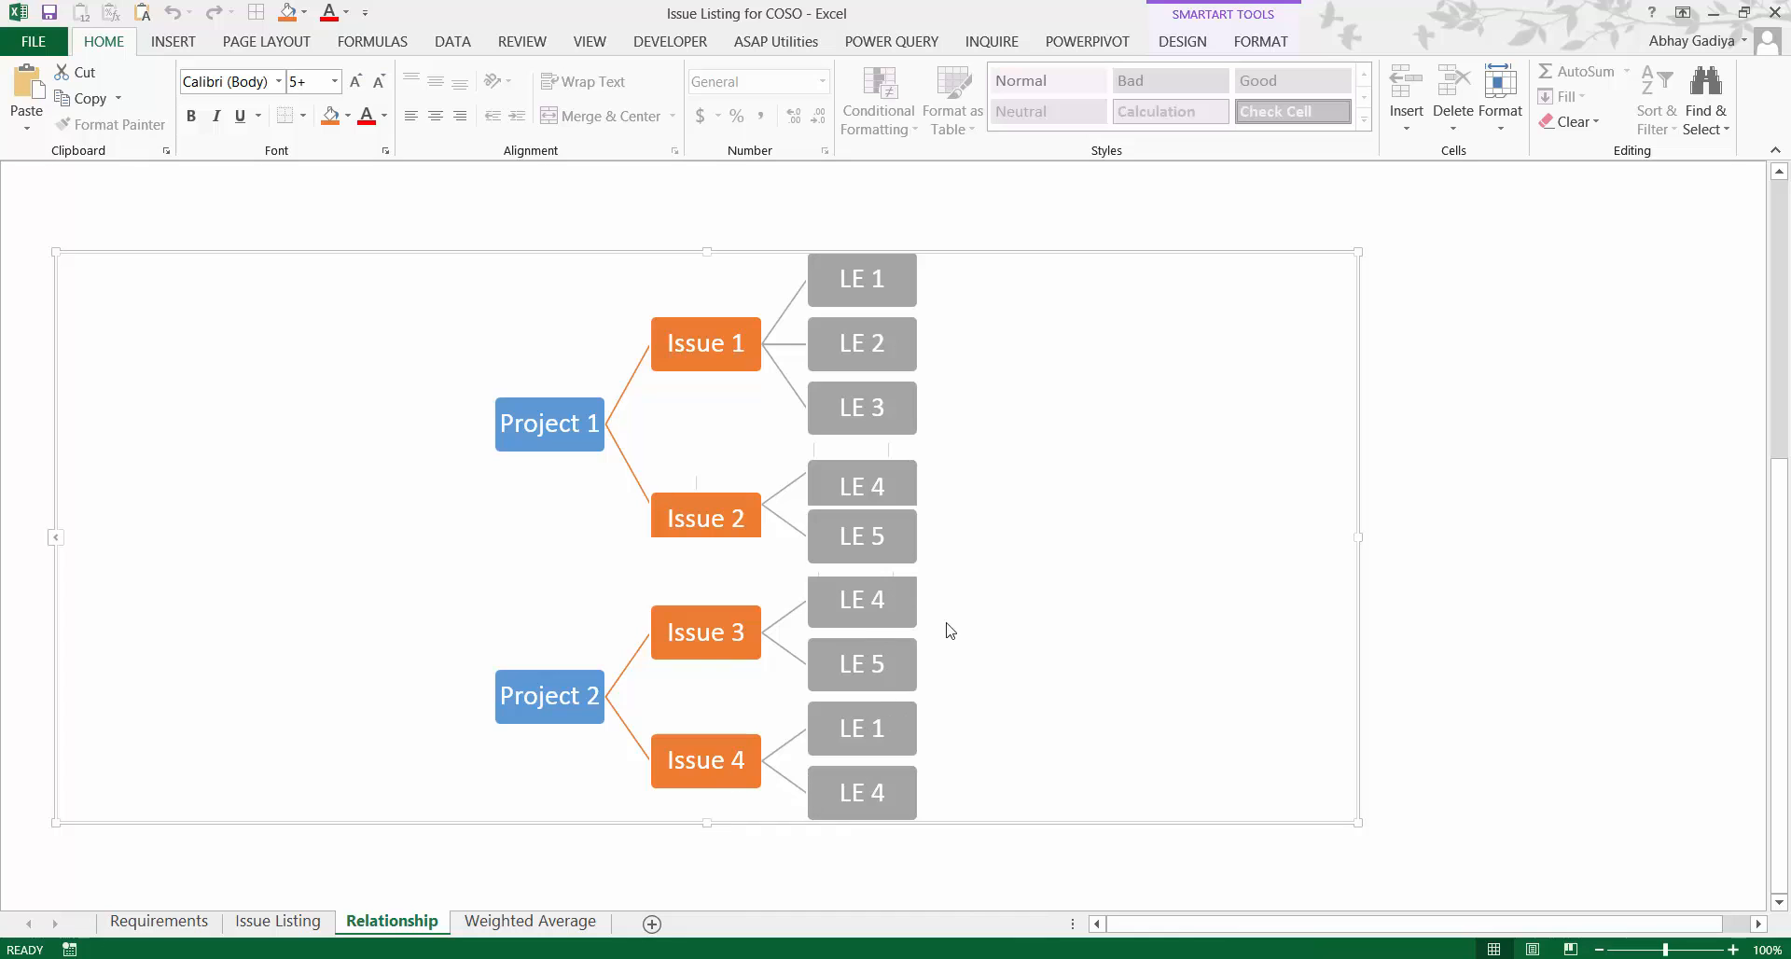
# - Examine the columns of the Issue Listing table one by one, from Audit Name through to Status
pyautogui.click(278, 922)
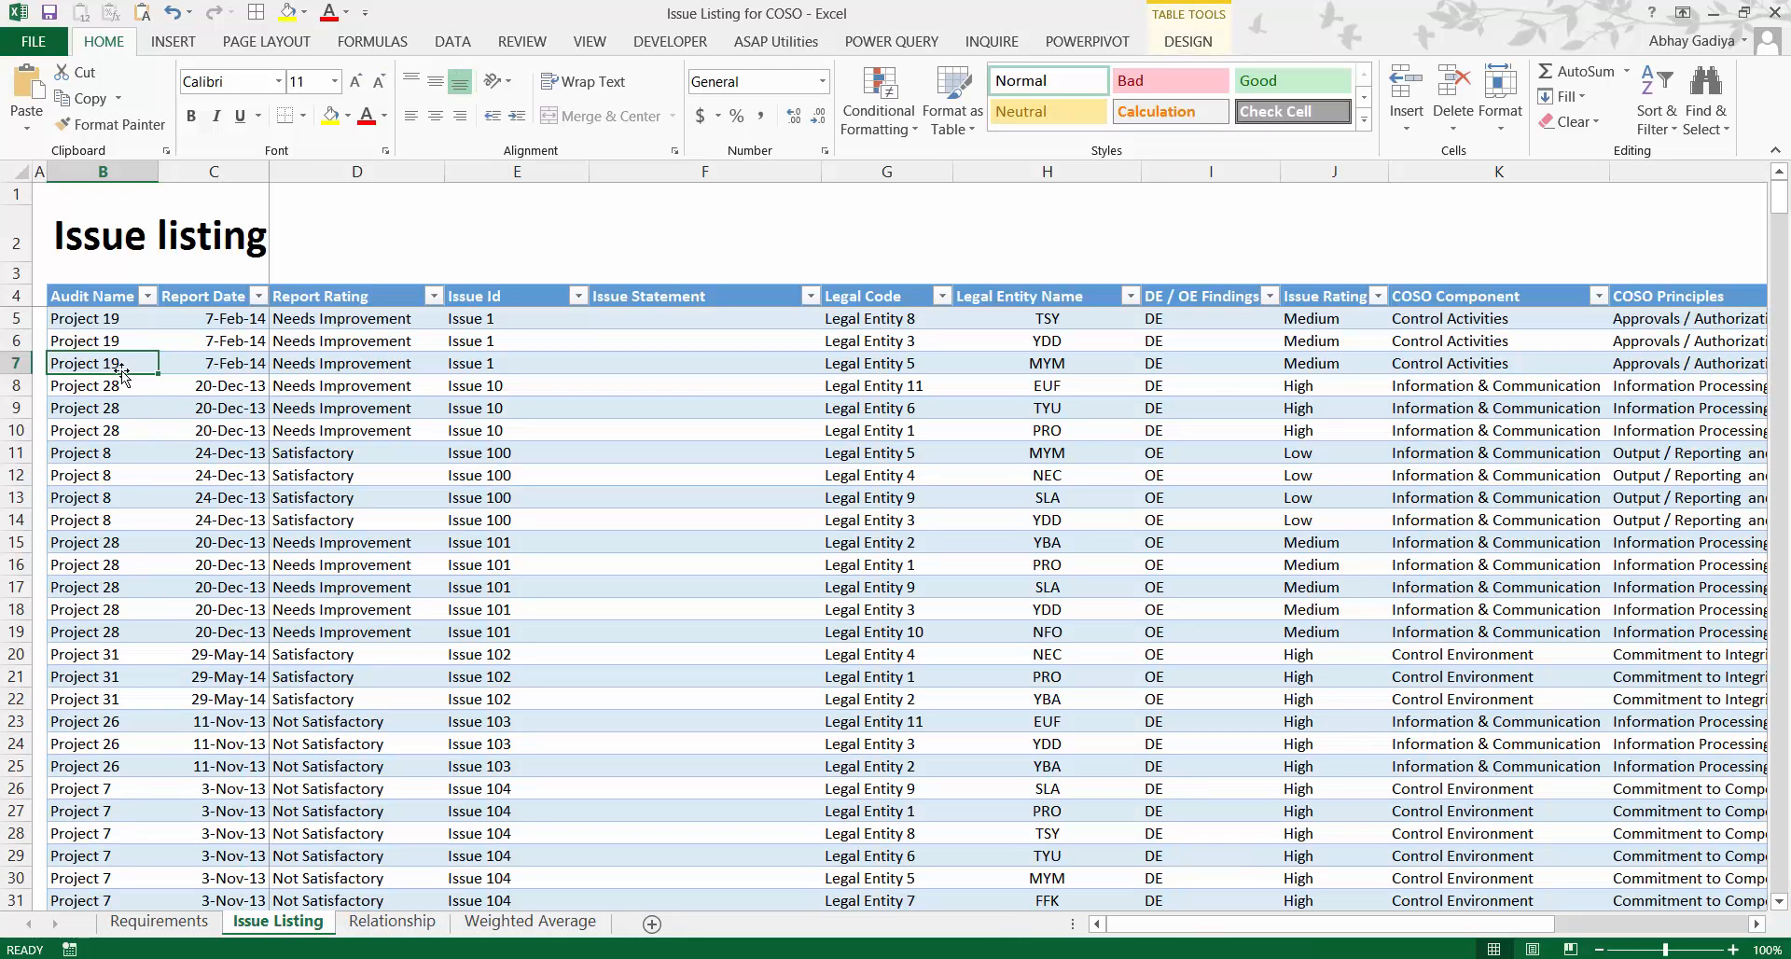
pyautogui.click(97, 301)
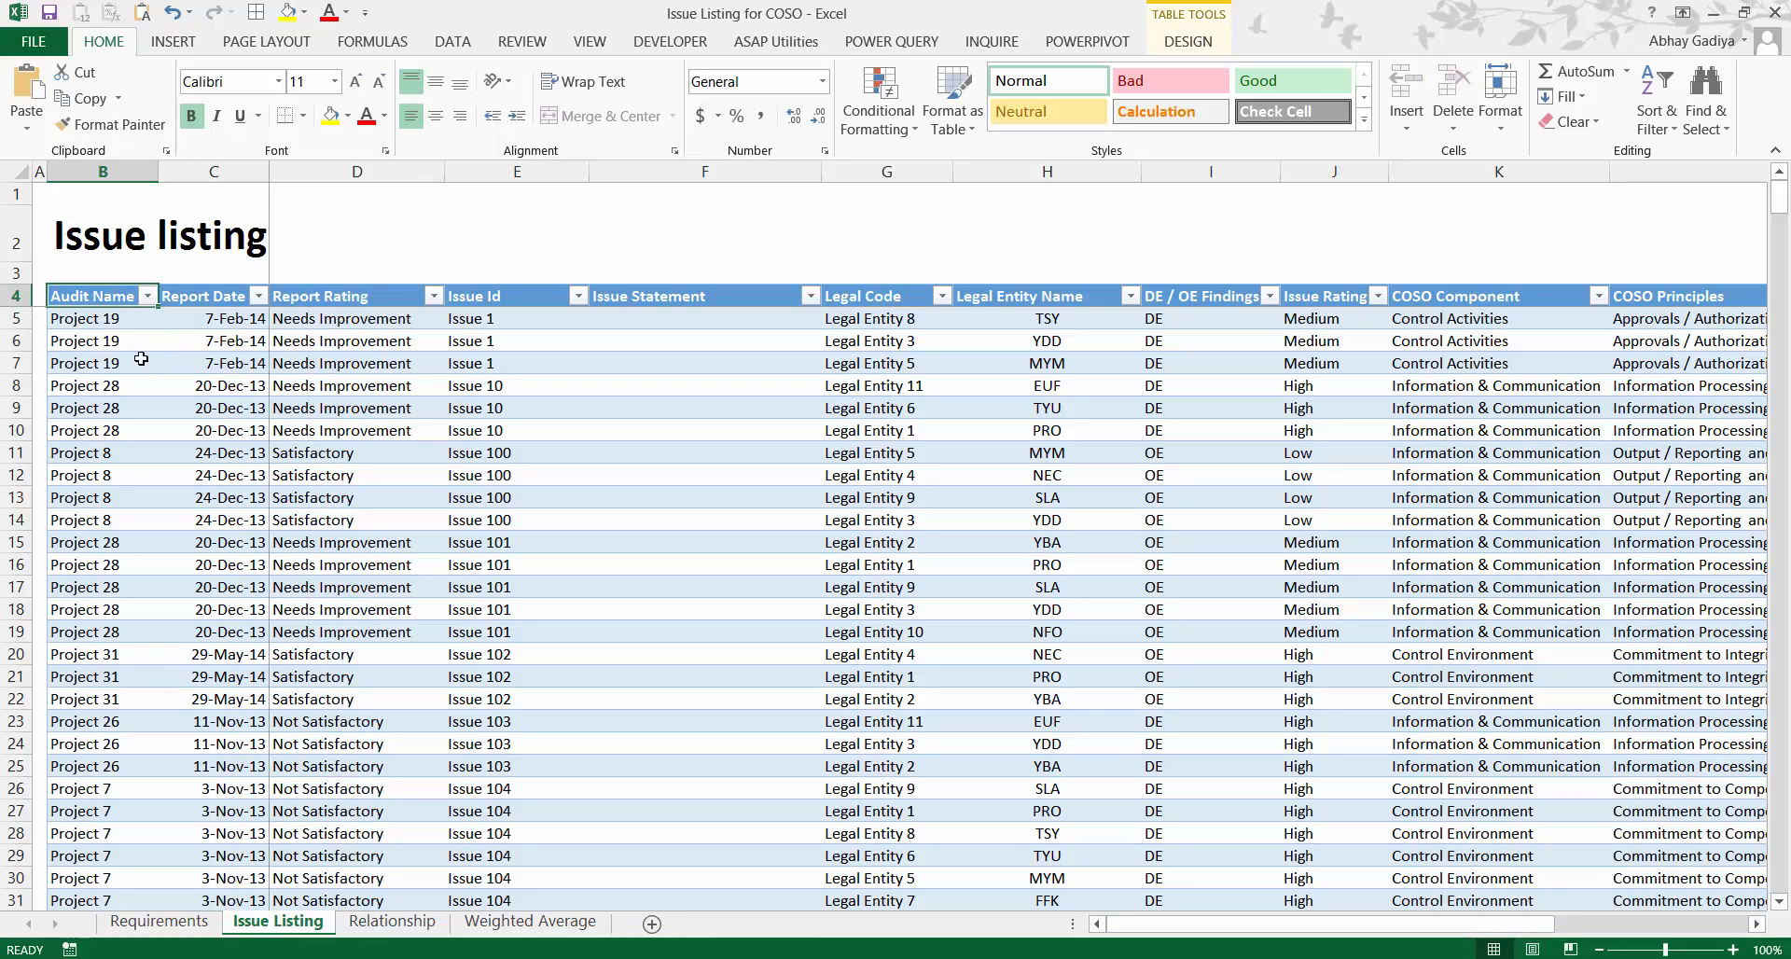
pyautogui.click(207, 298)
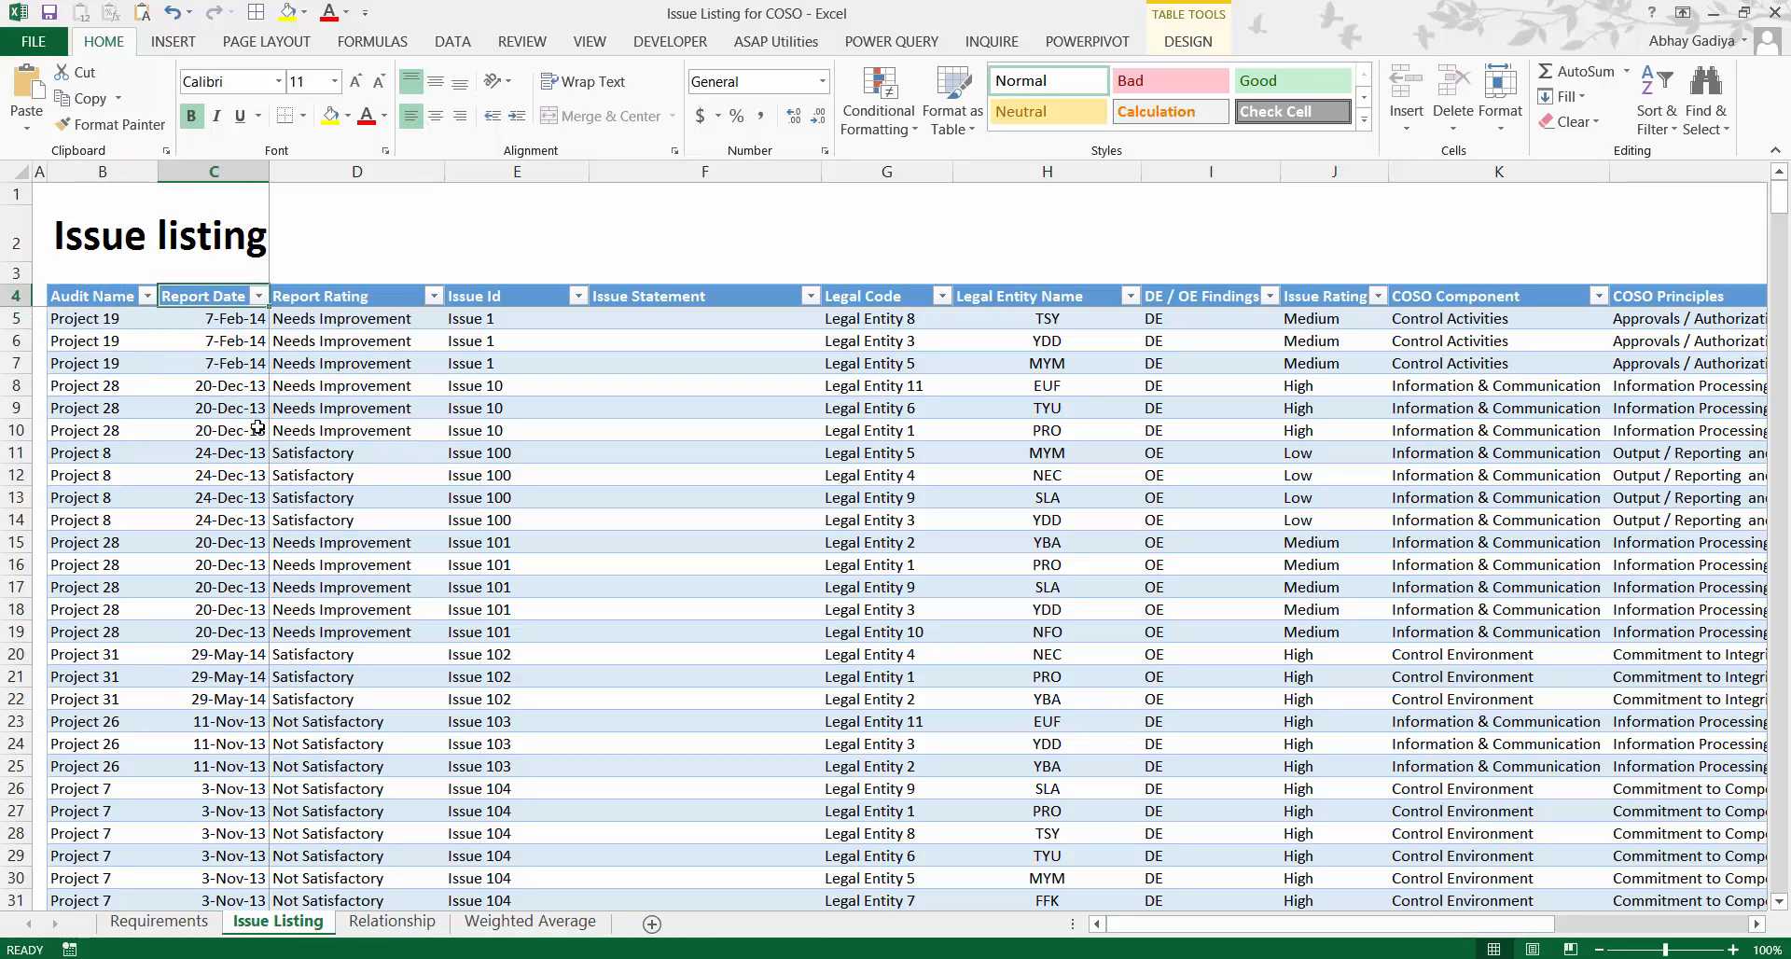
pyautogui.click(376, 300)
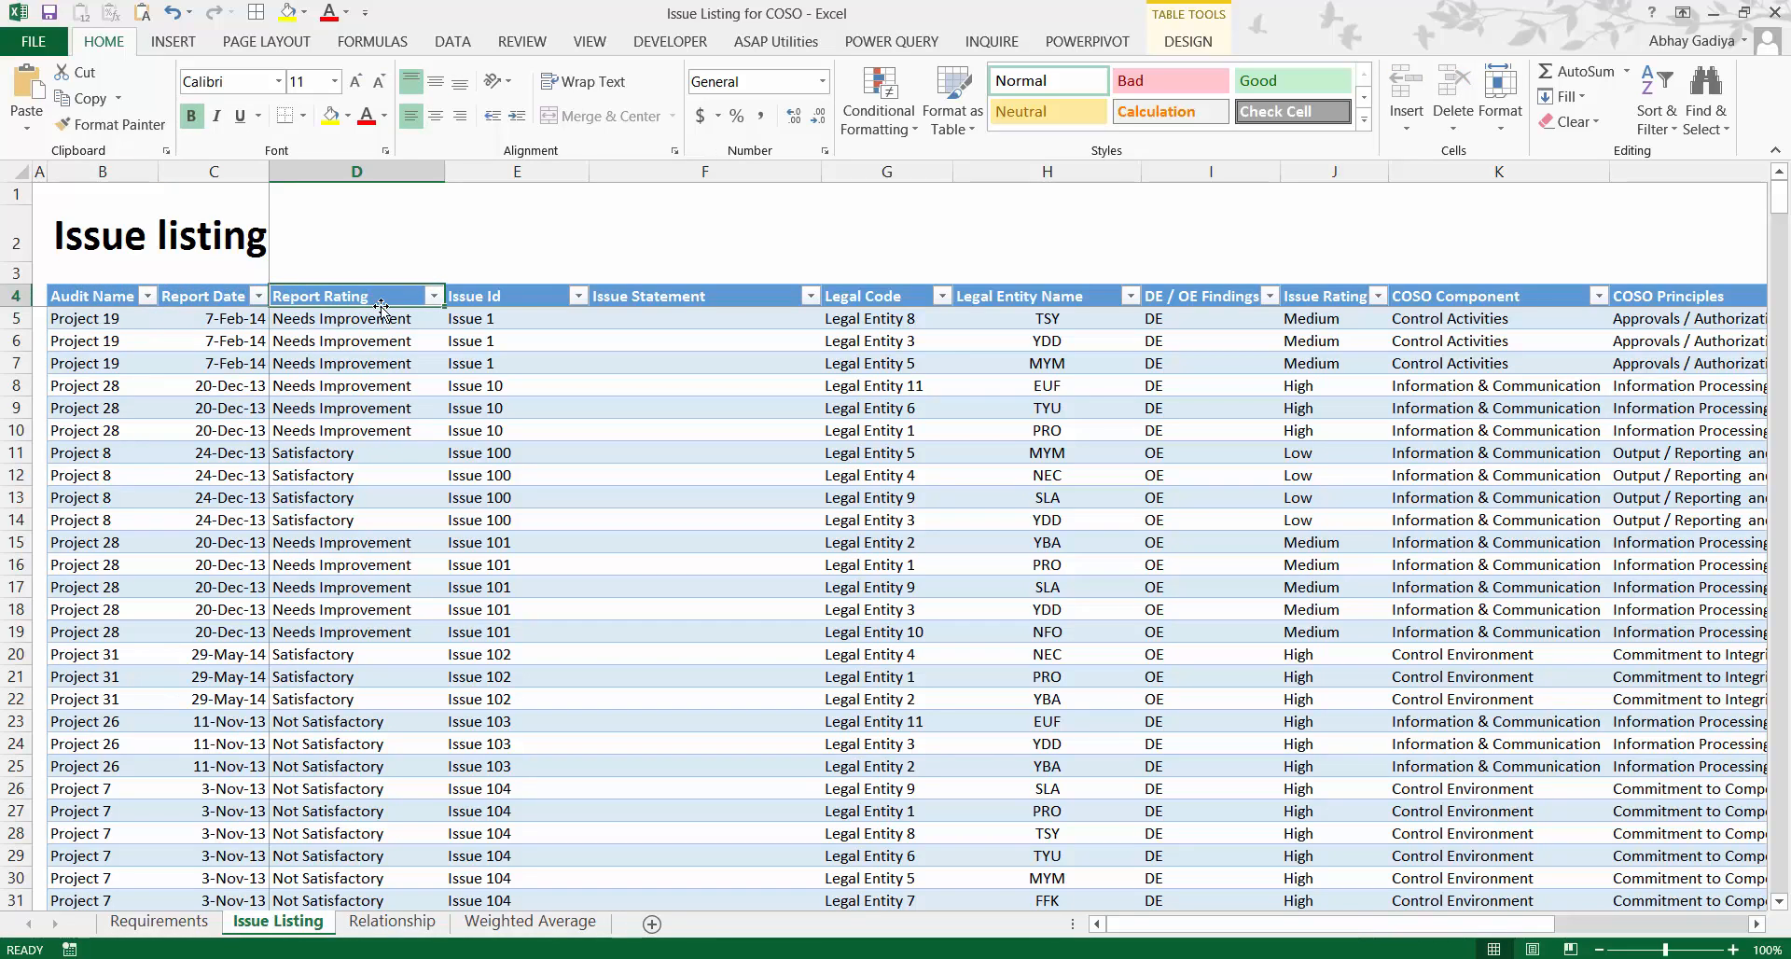
pyautogui.click(515, 300)
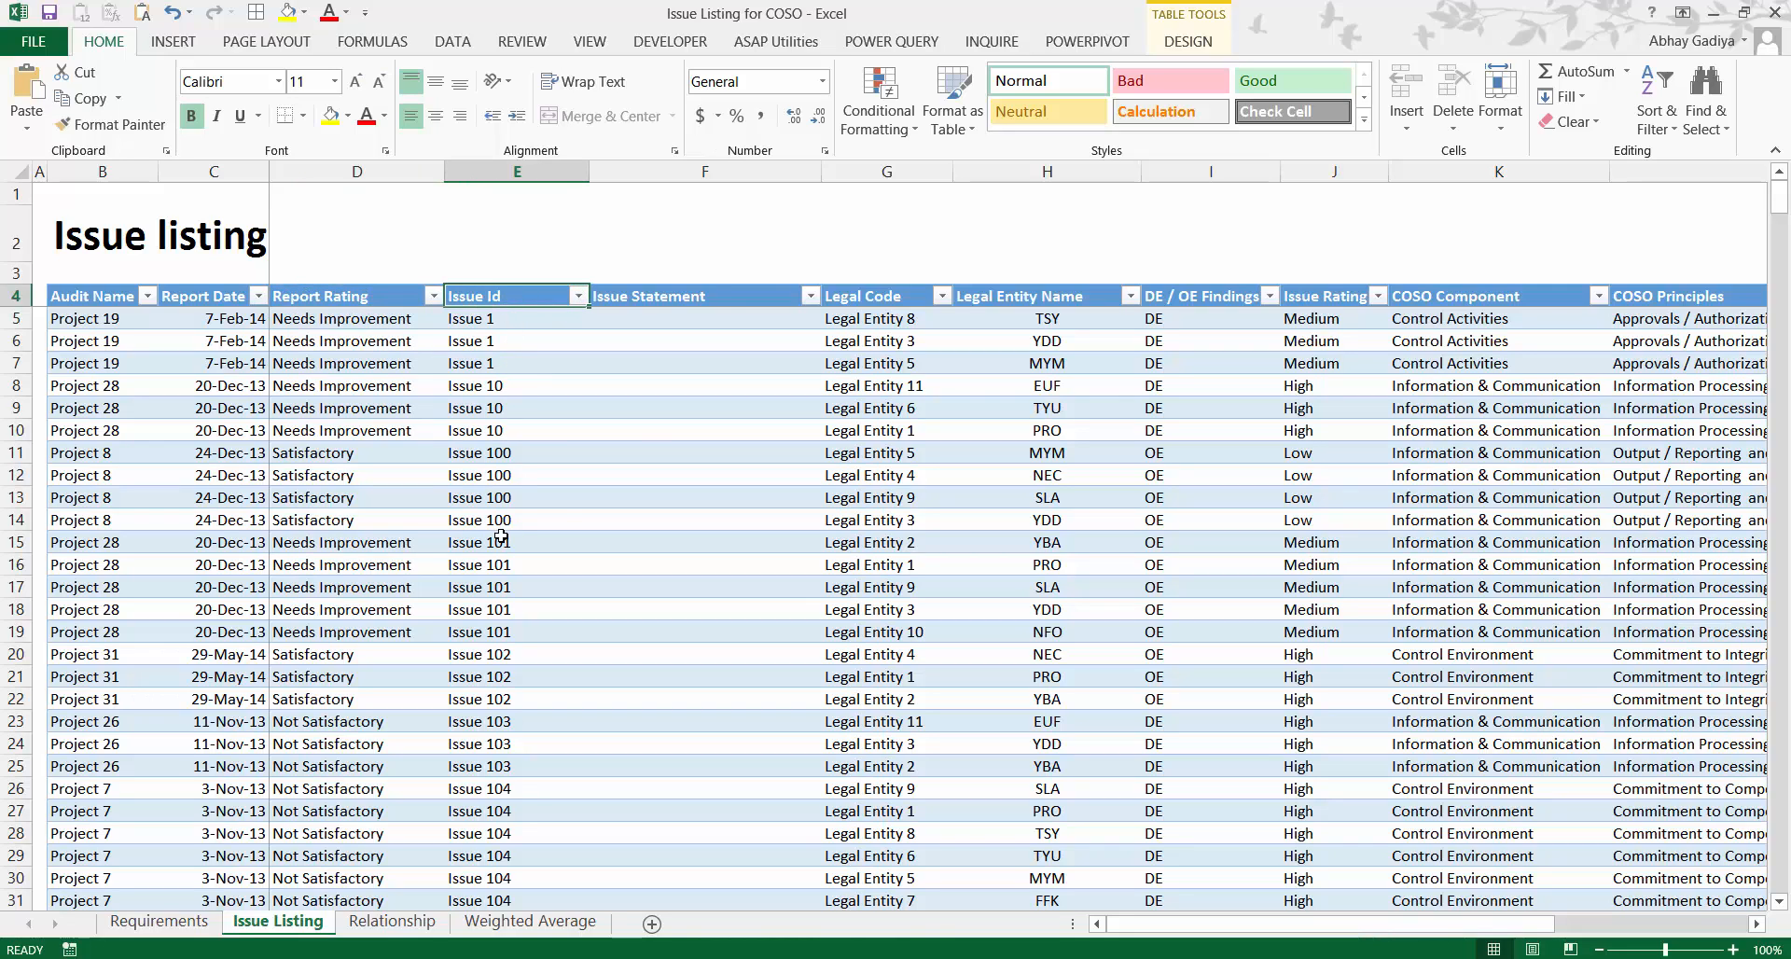
pyautogui.moveTo(702, 327); pyautogui.dragTo(703, 563)
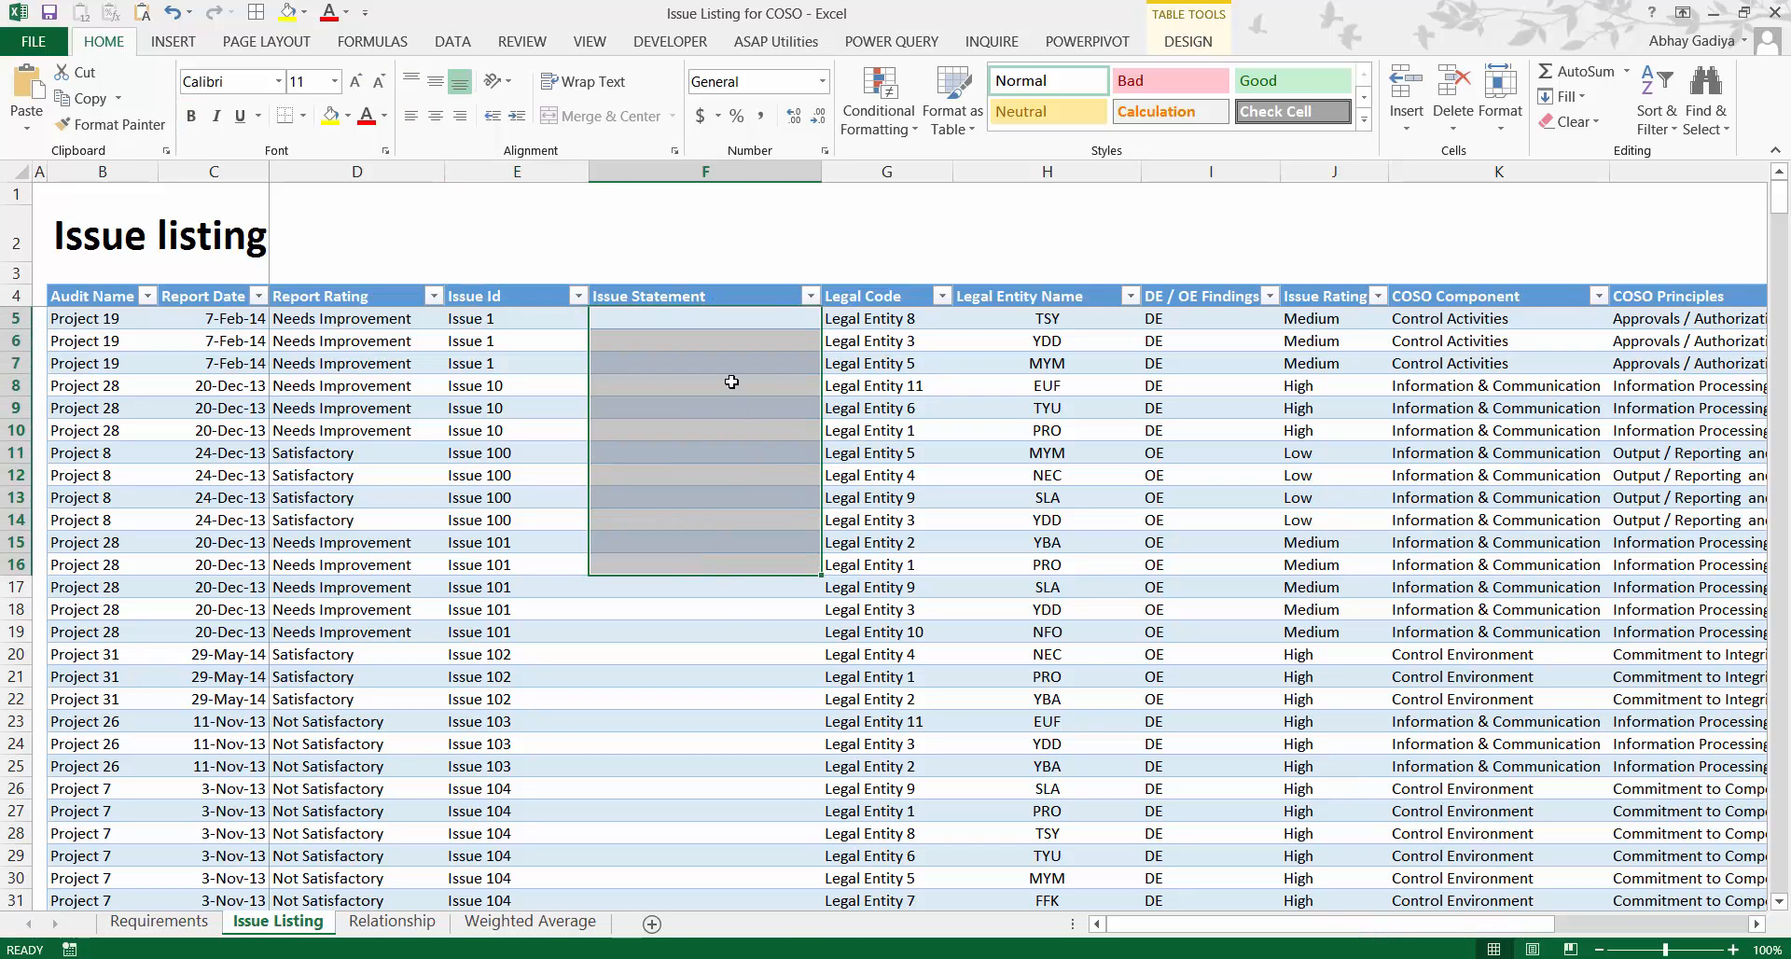
pyautogui.click(902, 320)
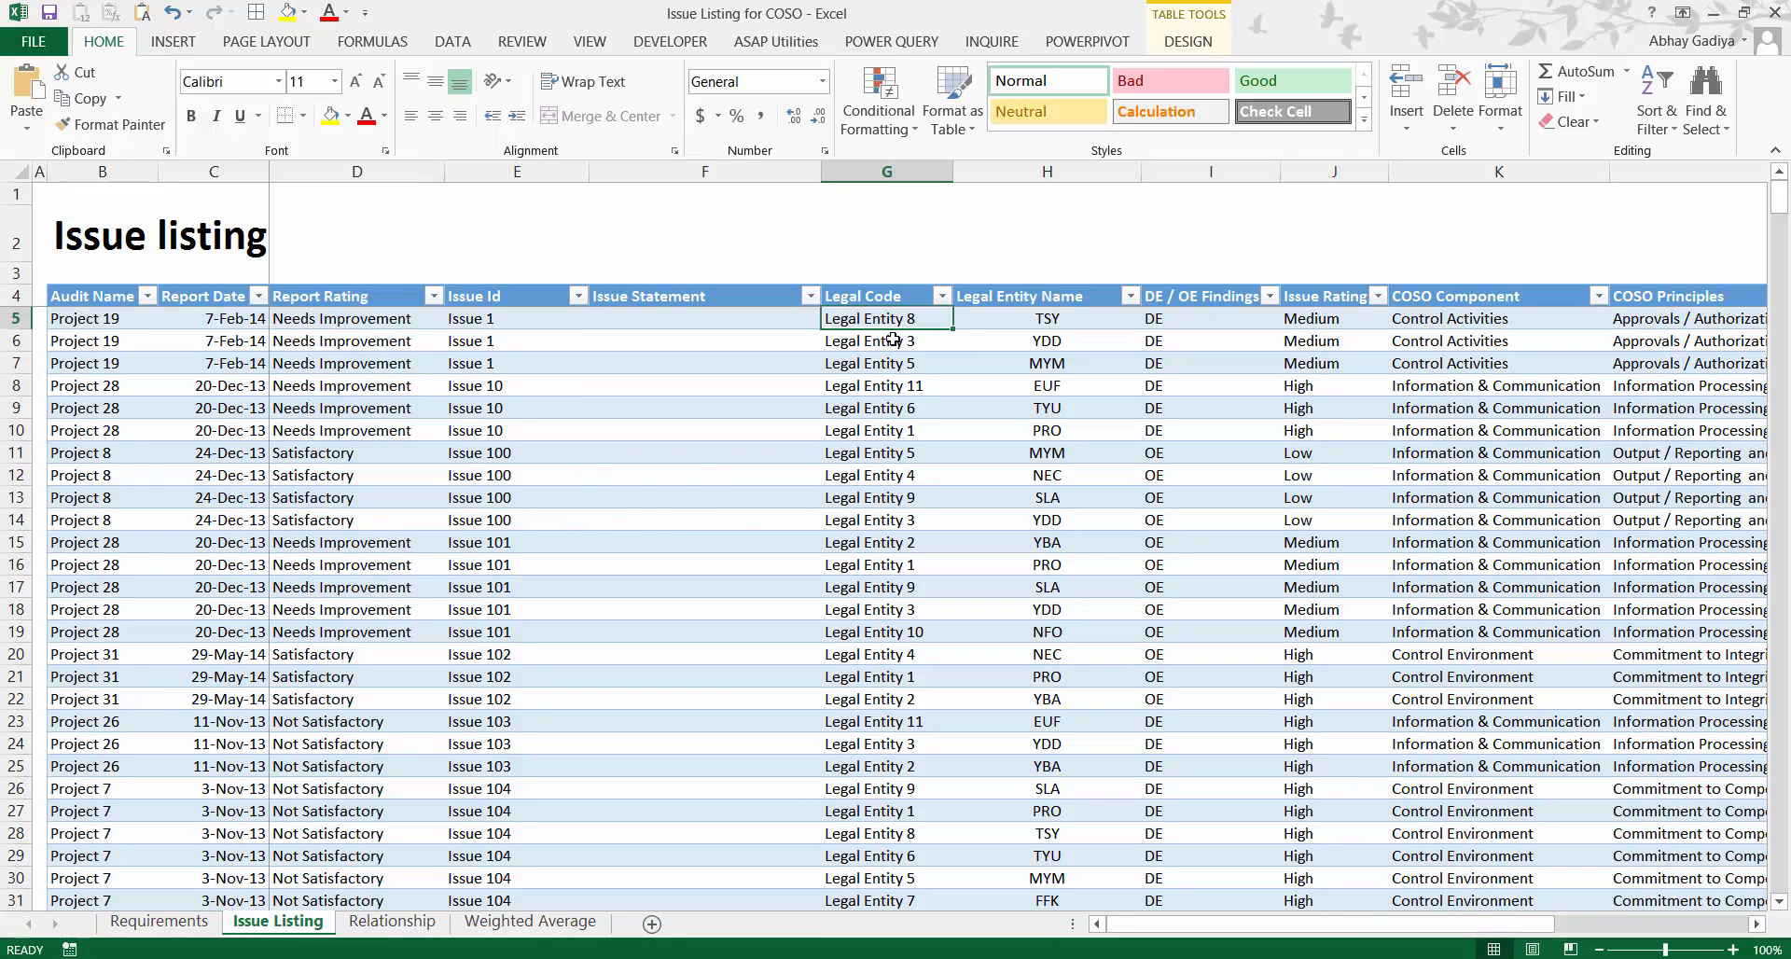
pyautogui.click(1055, 317)
pyautogui.click(1221, 317)
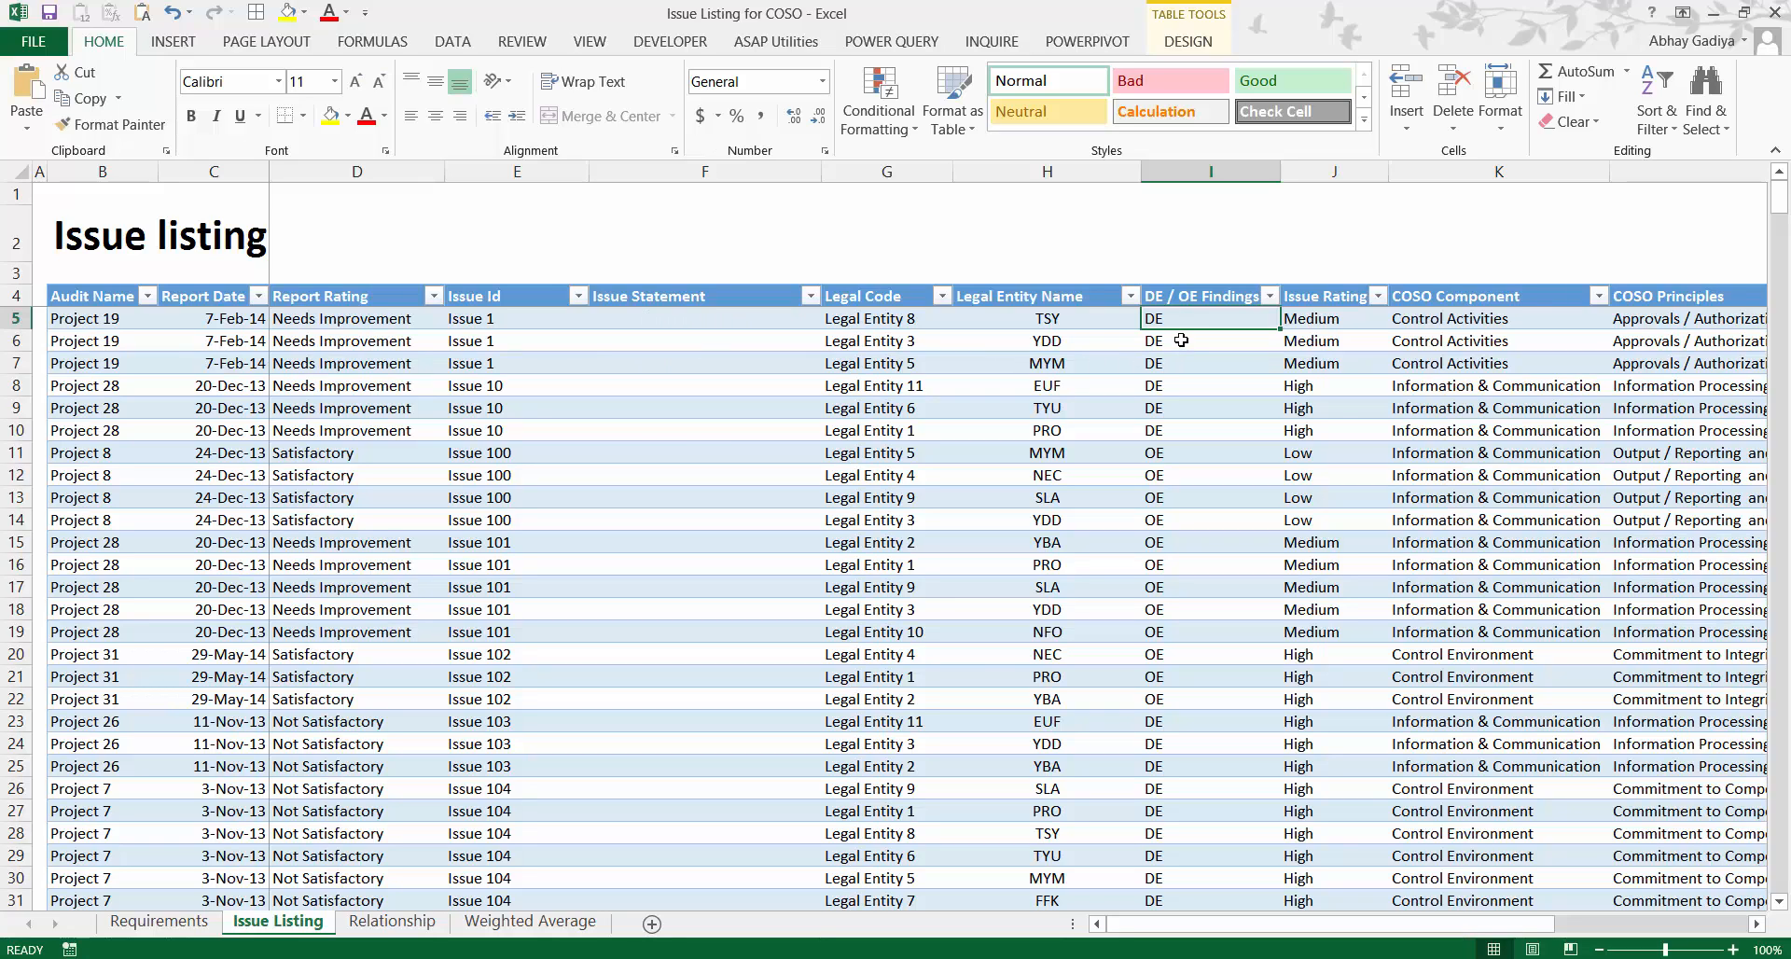
pyautogui.click(1334, 320)
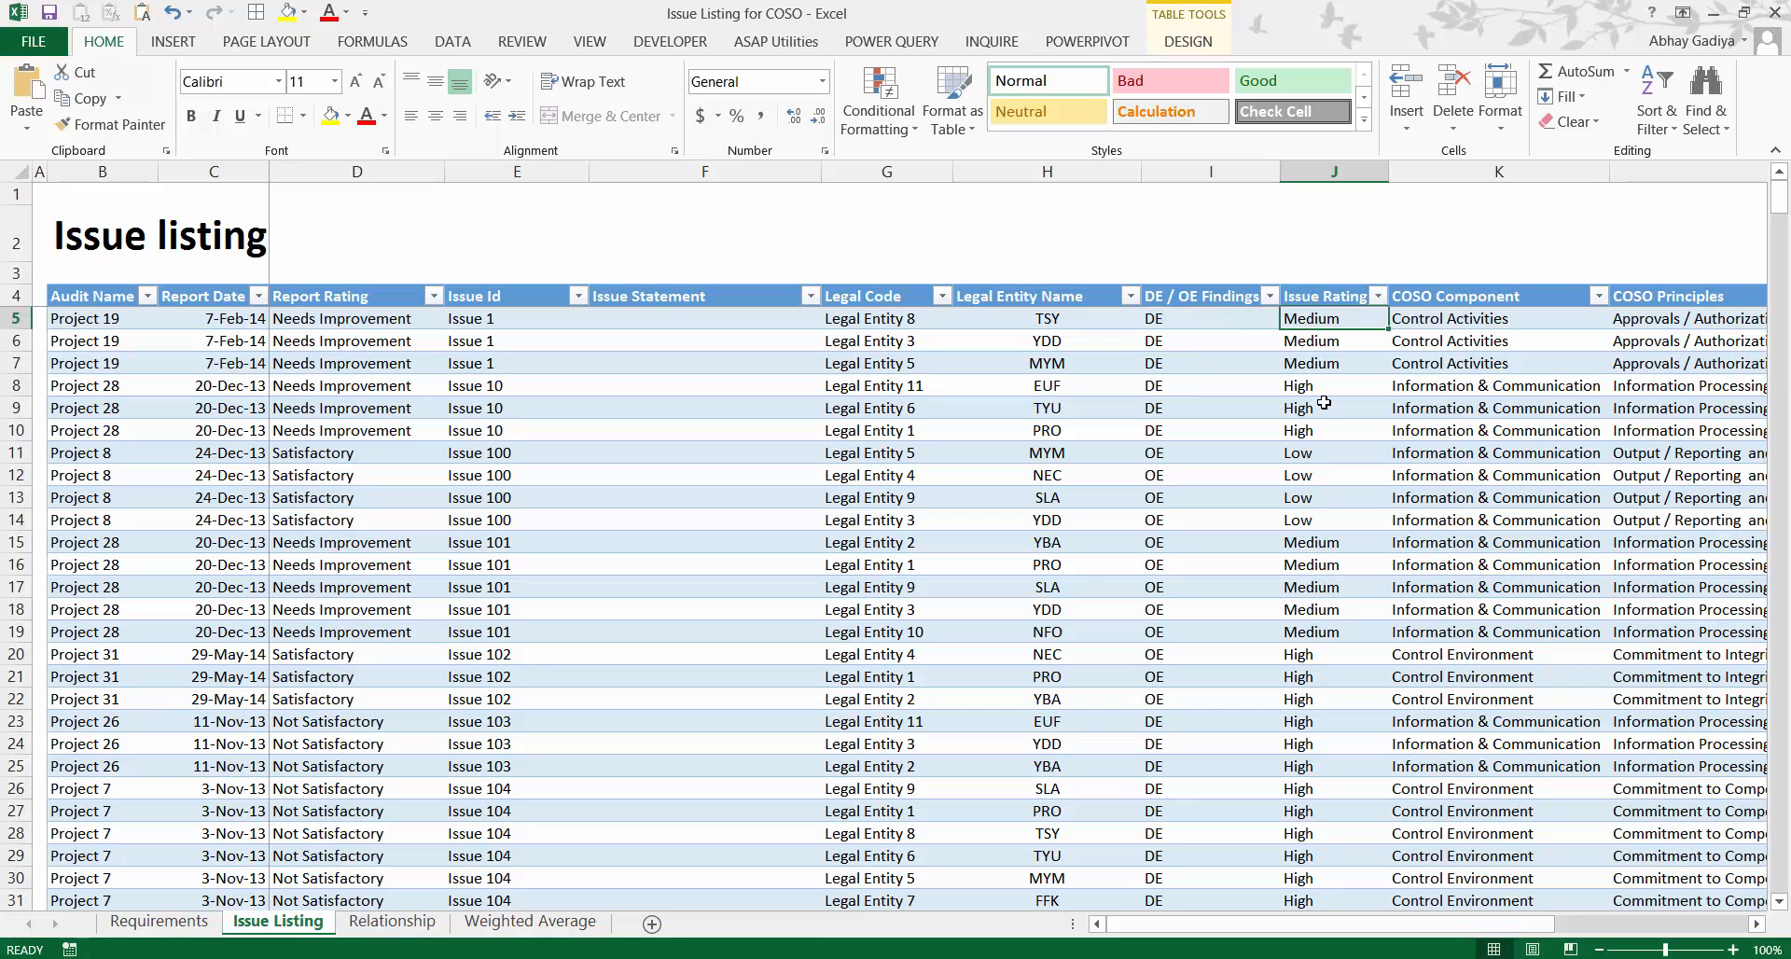
pyautogui.press('Right')
pyautogui.press('Right')
pyautogui.press('Right')
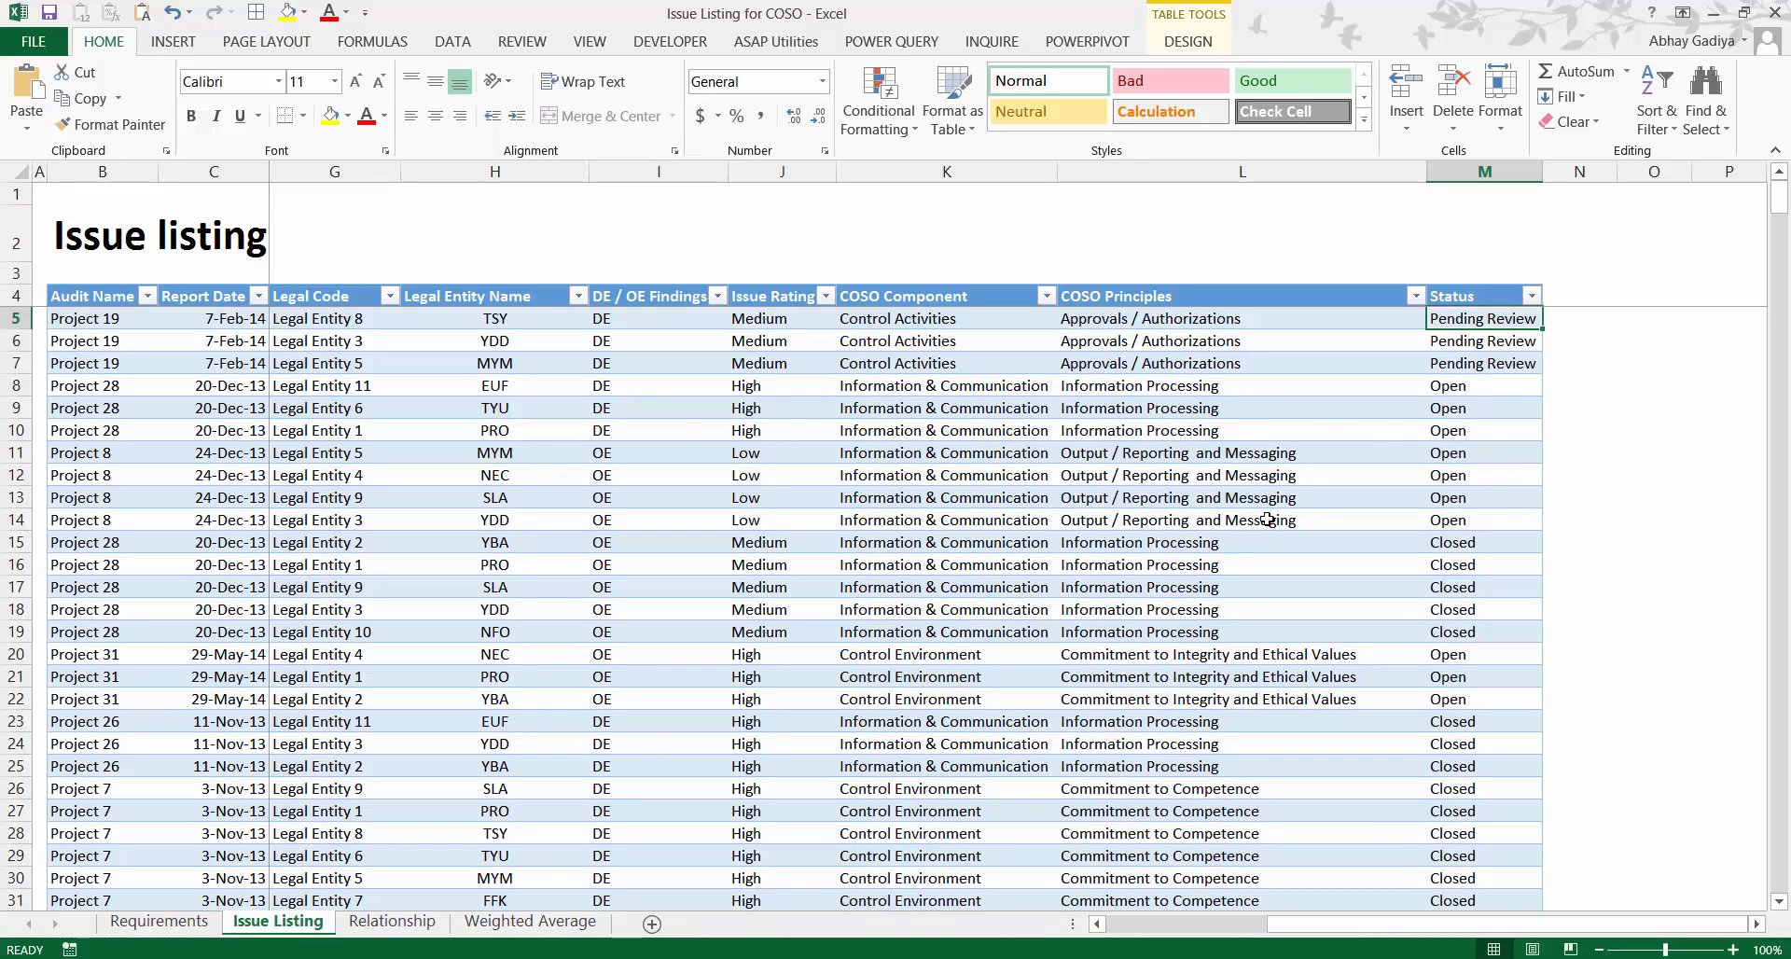
pyautogui.click(1180, 927)
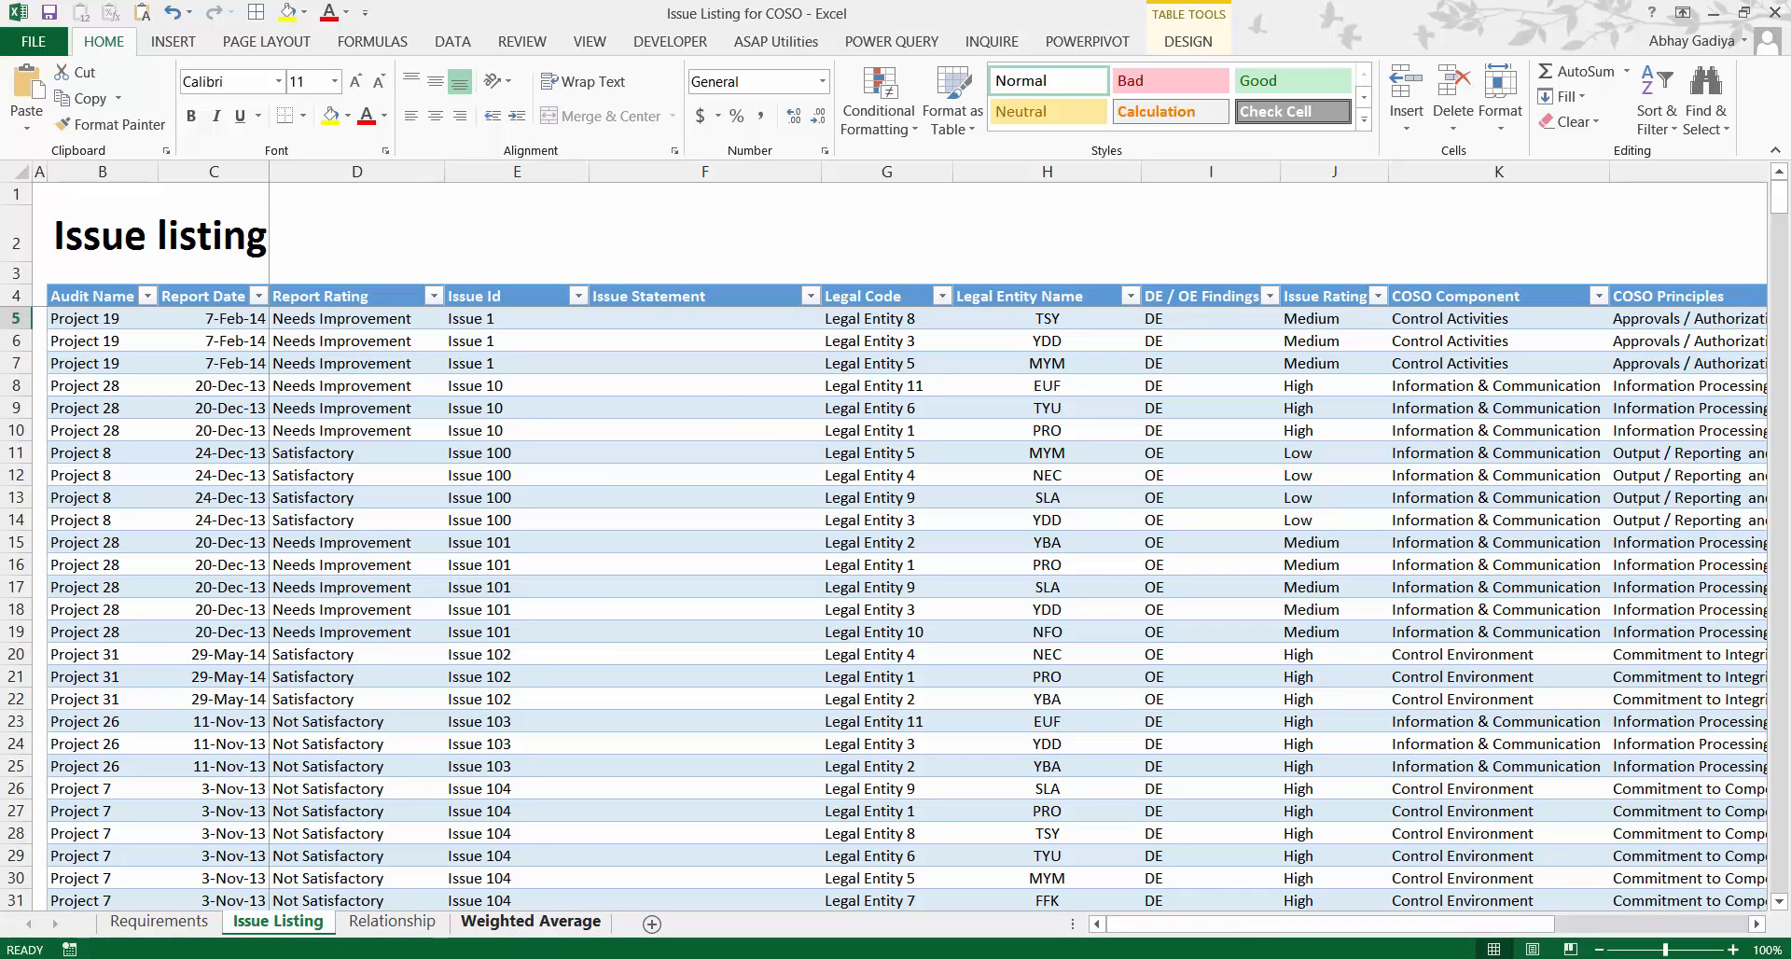
# - On the Weighted Average sheet, count the Low, Medium and High issues in J4:J6 with =COUNTIF($E$4:$E$18,I4) filled down
pyautogui.click(579, 923)
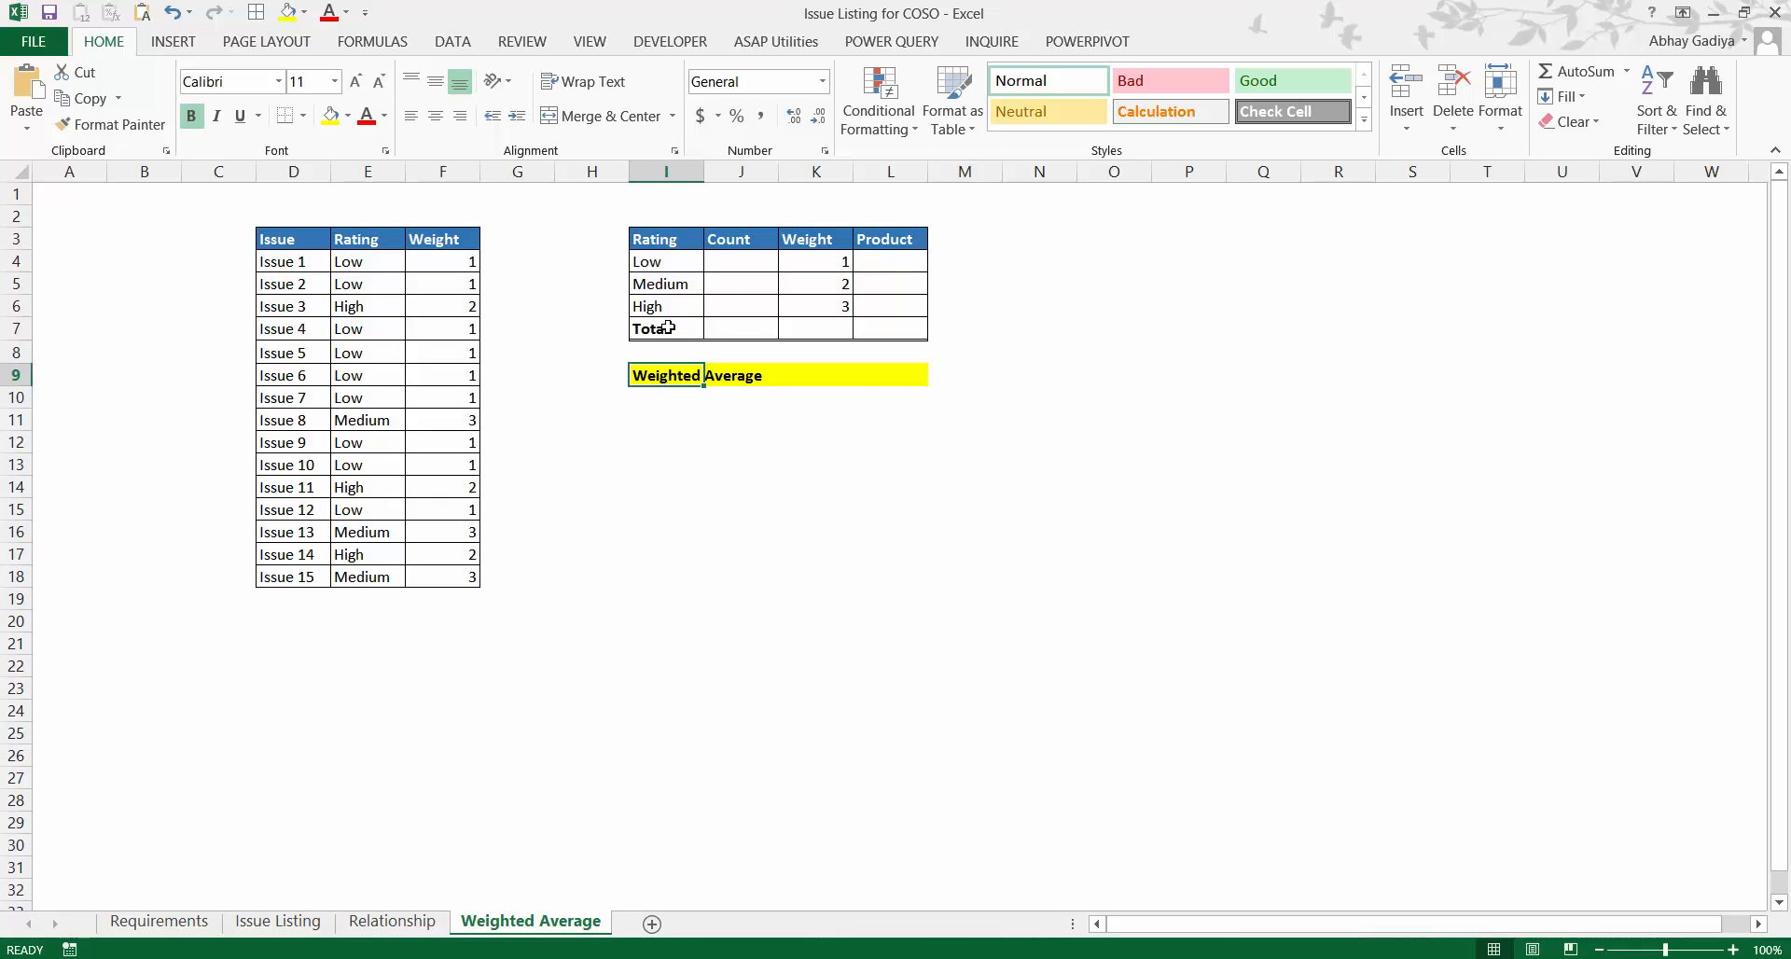
pyautogui.click(756, 266)
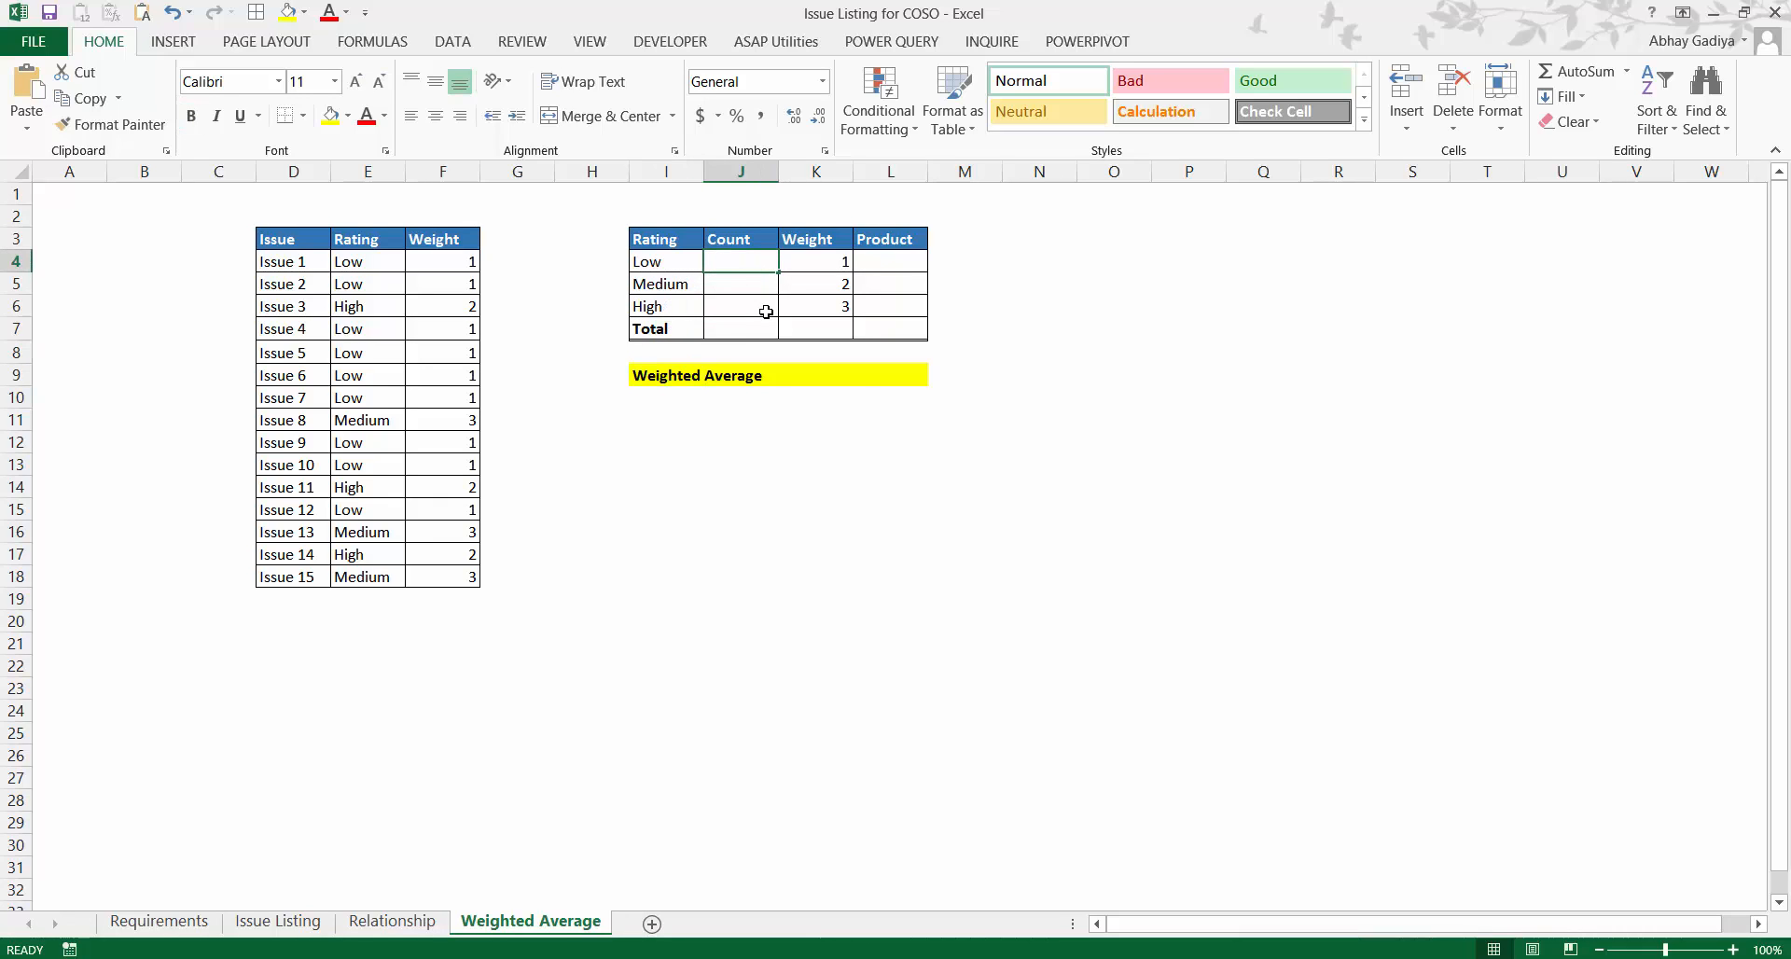
pyautogui.write('=countif')
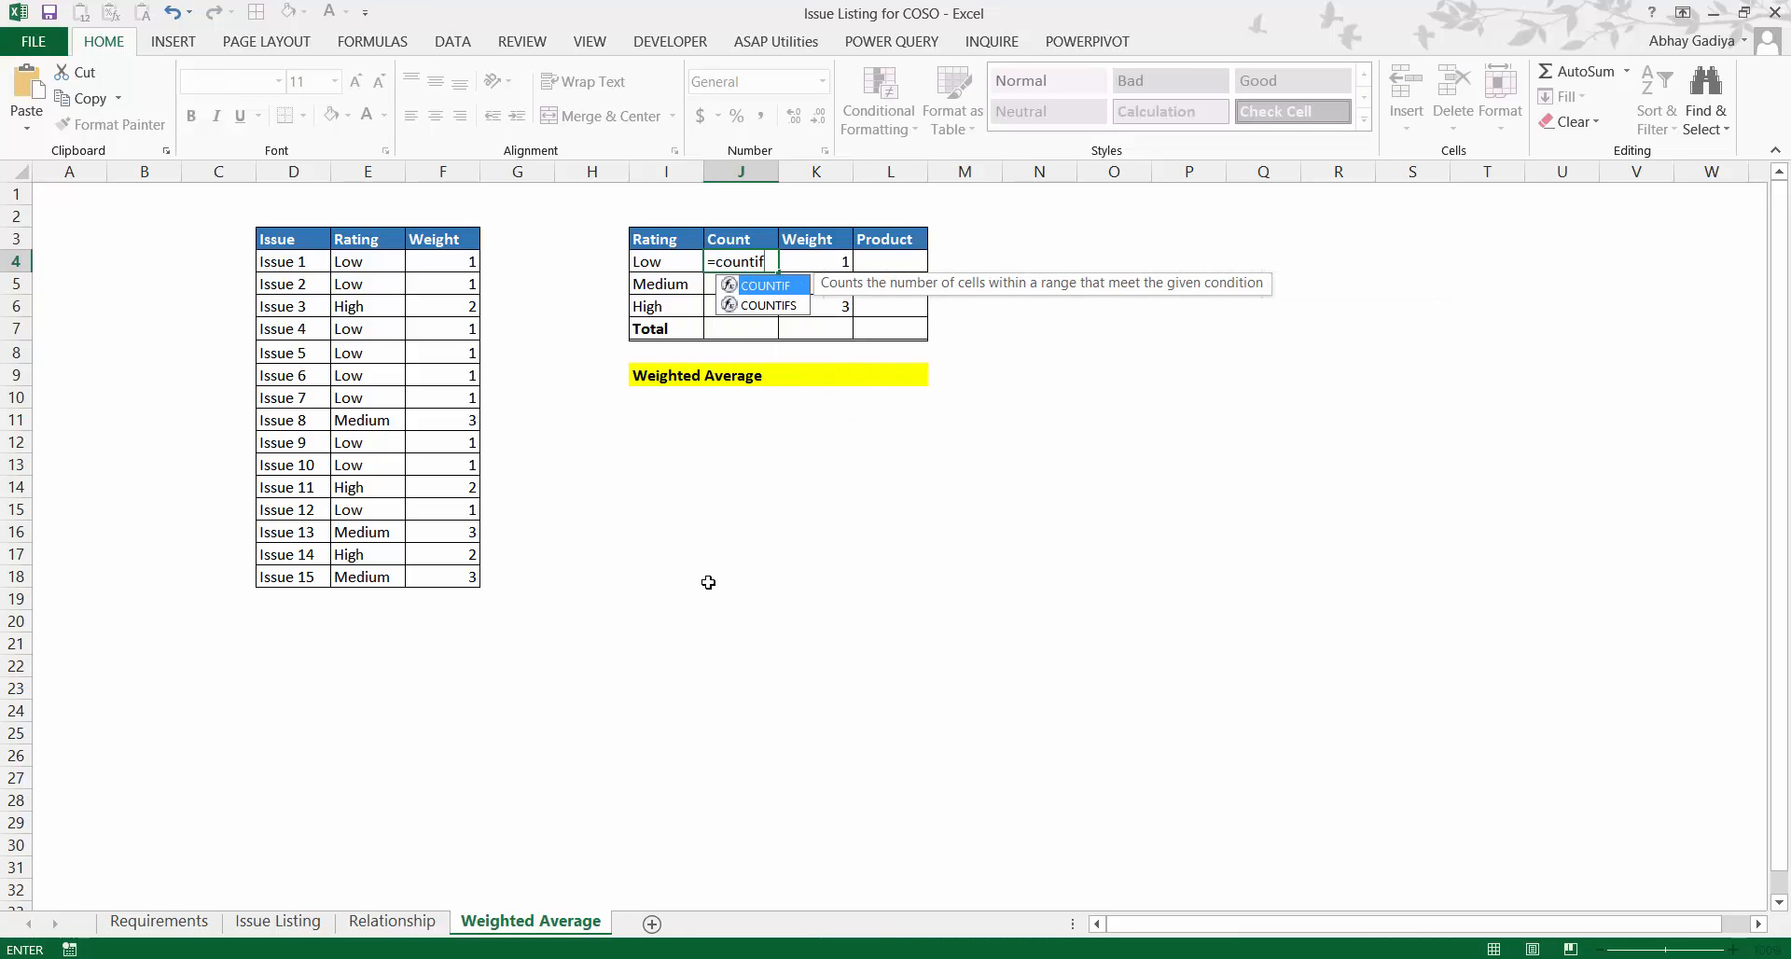
pyautogui.press('Tab')
pyautogui.moveTo(364, 263); pyautogui.dragTo(360, 575)
pyautogui.press('F4')
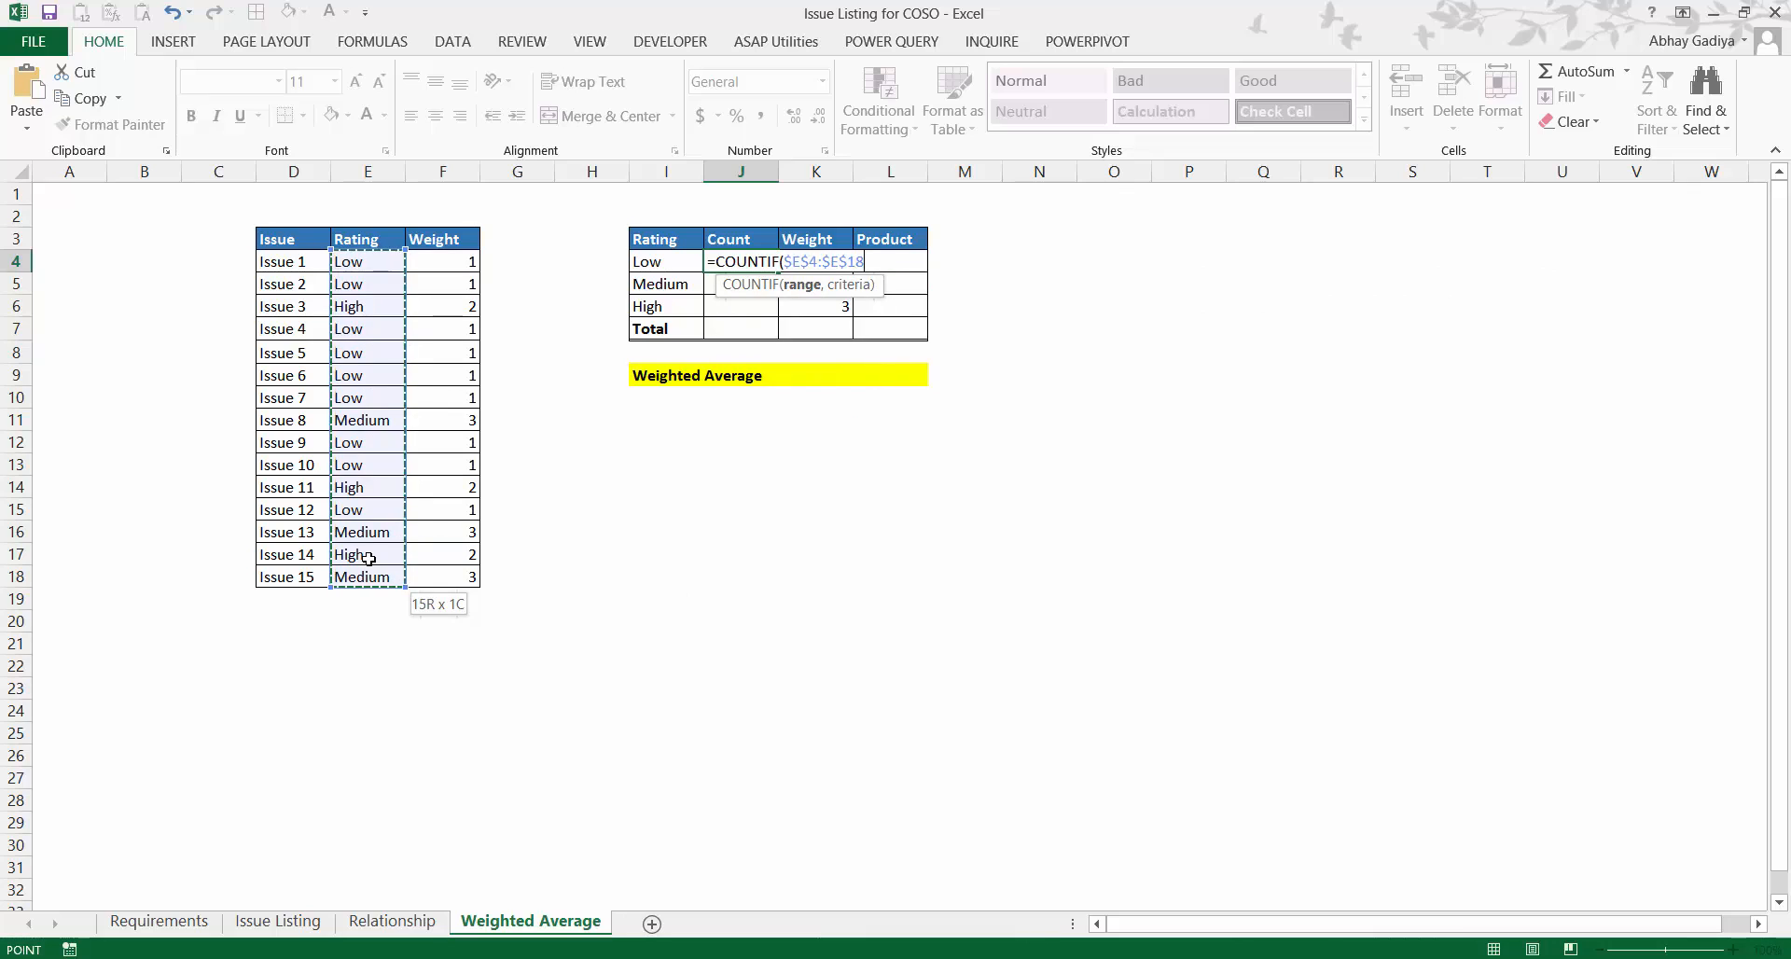
pyautogui.write(',')
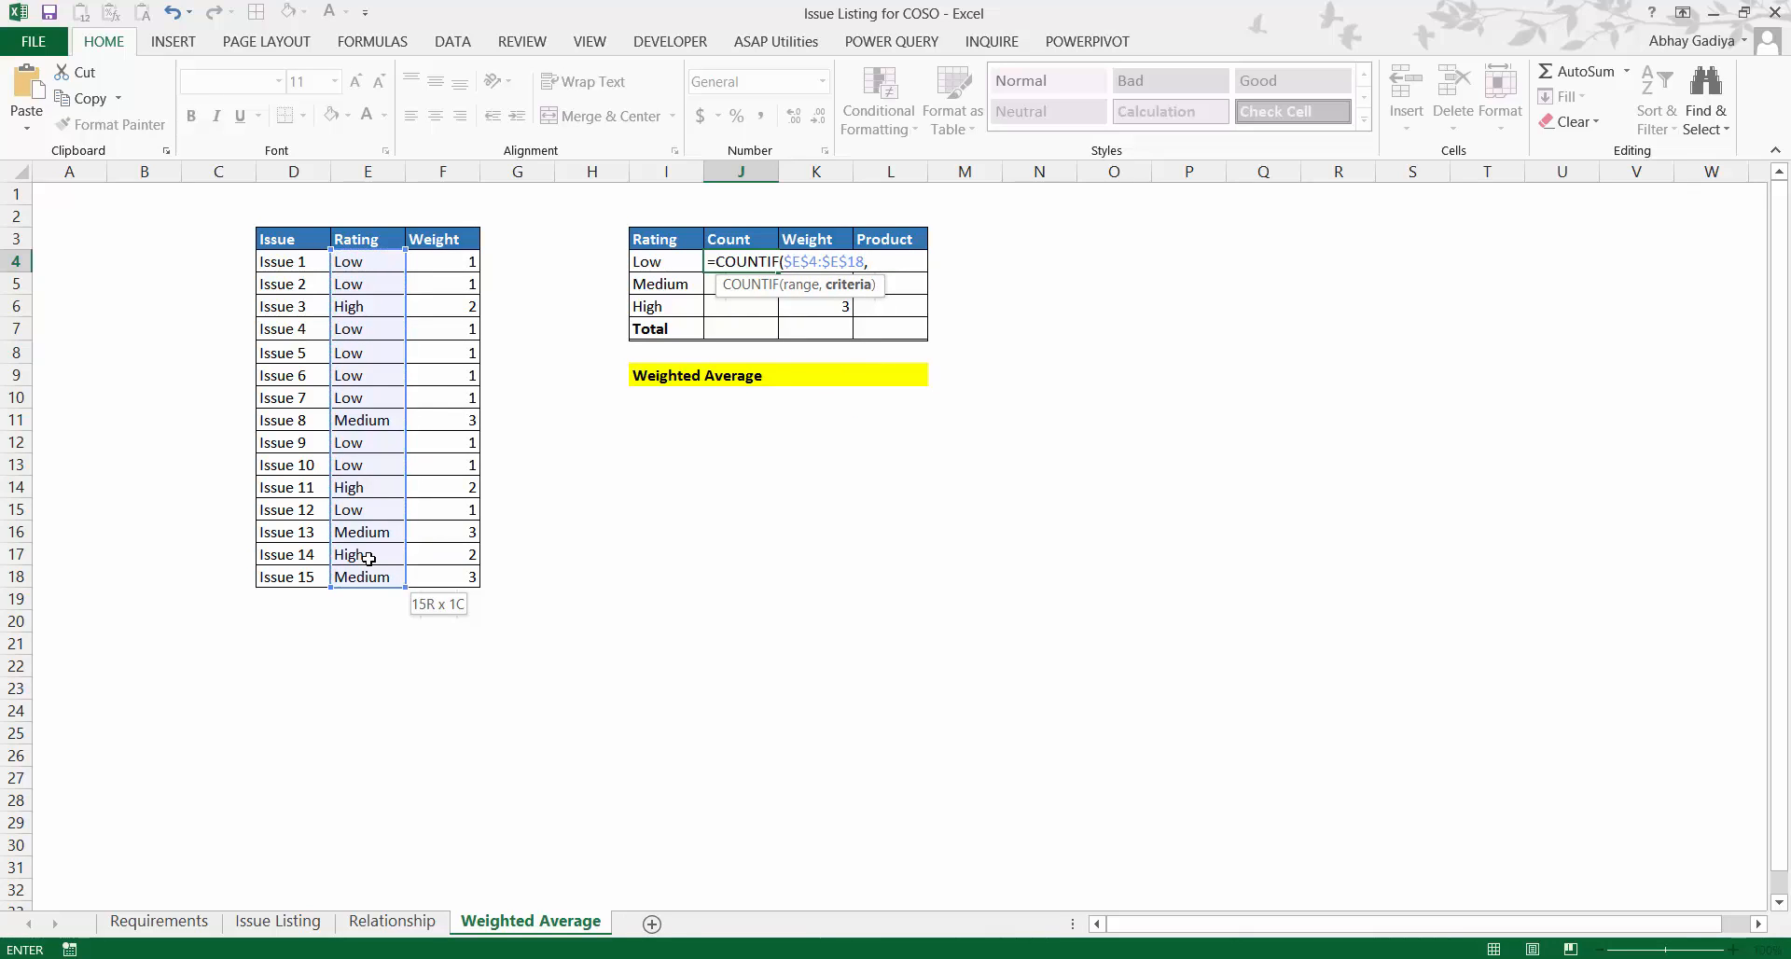
pyautogui.press('Left')
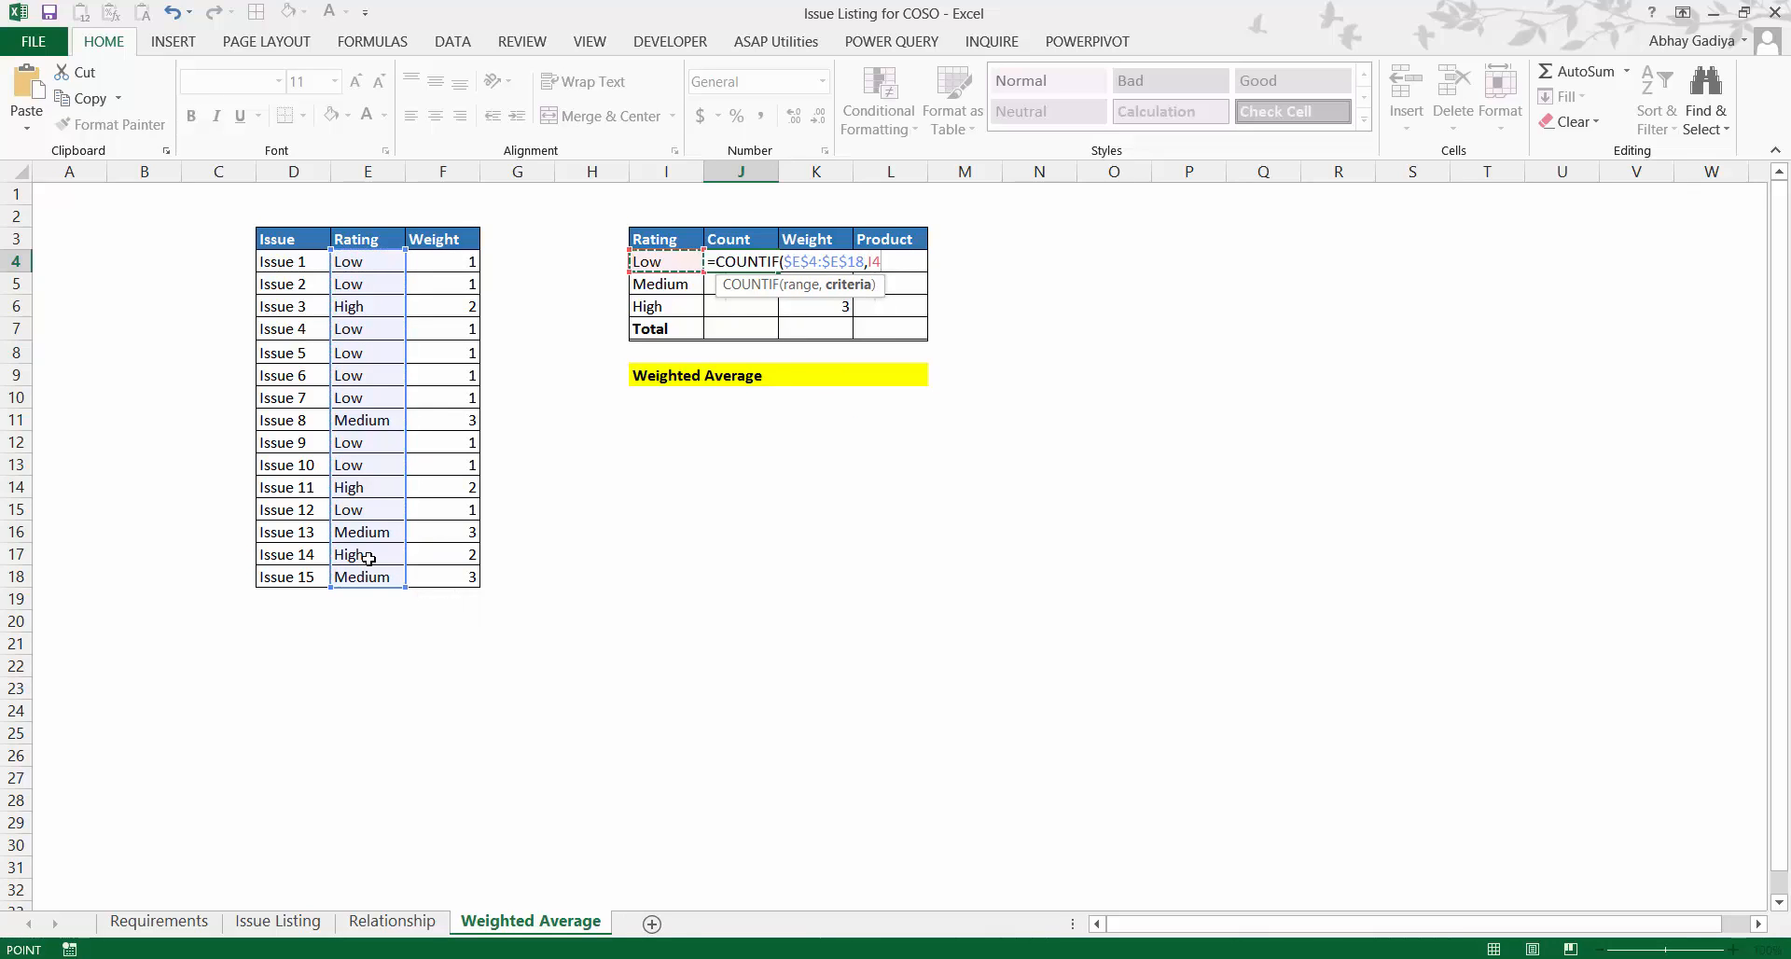
pyautogui.press('Return')
pyautogui.hotkey('ctrl', 'd')
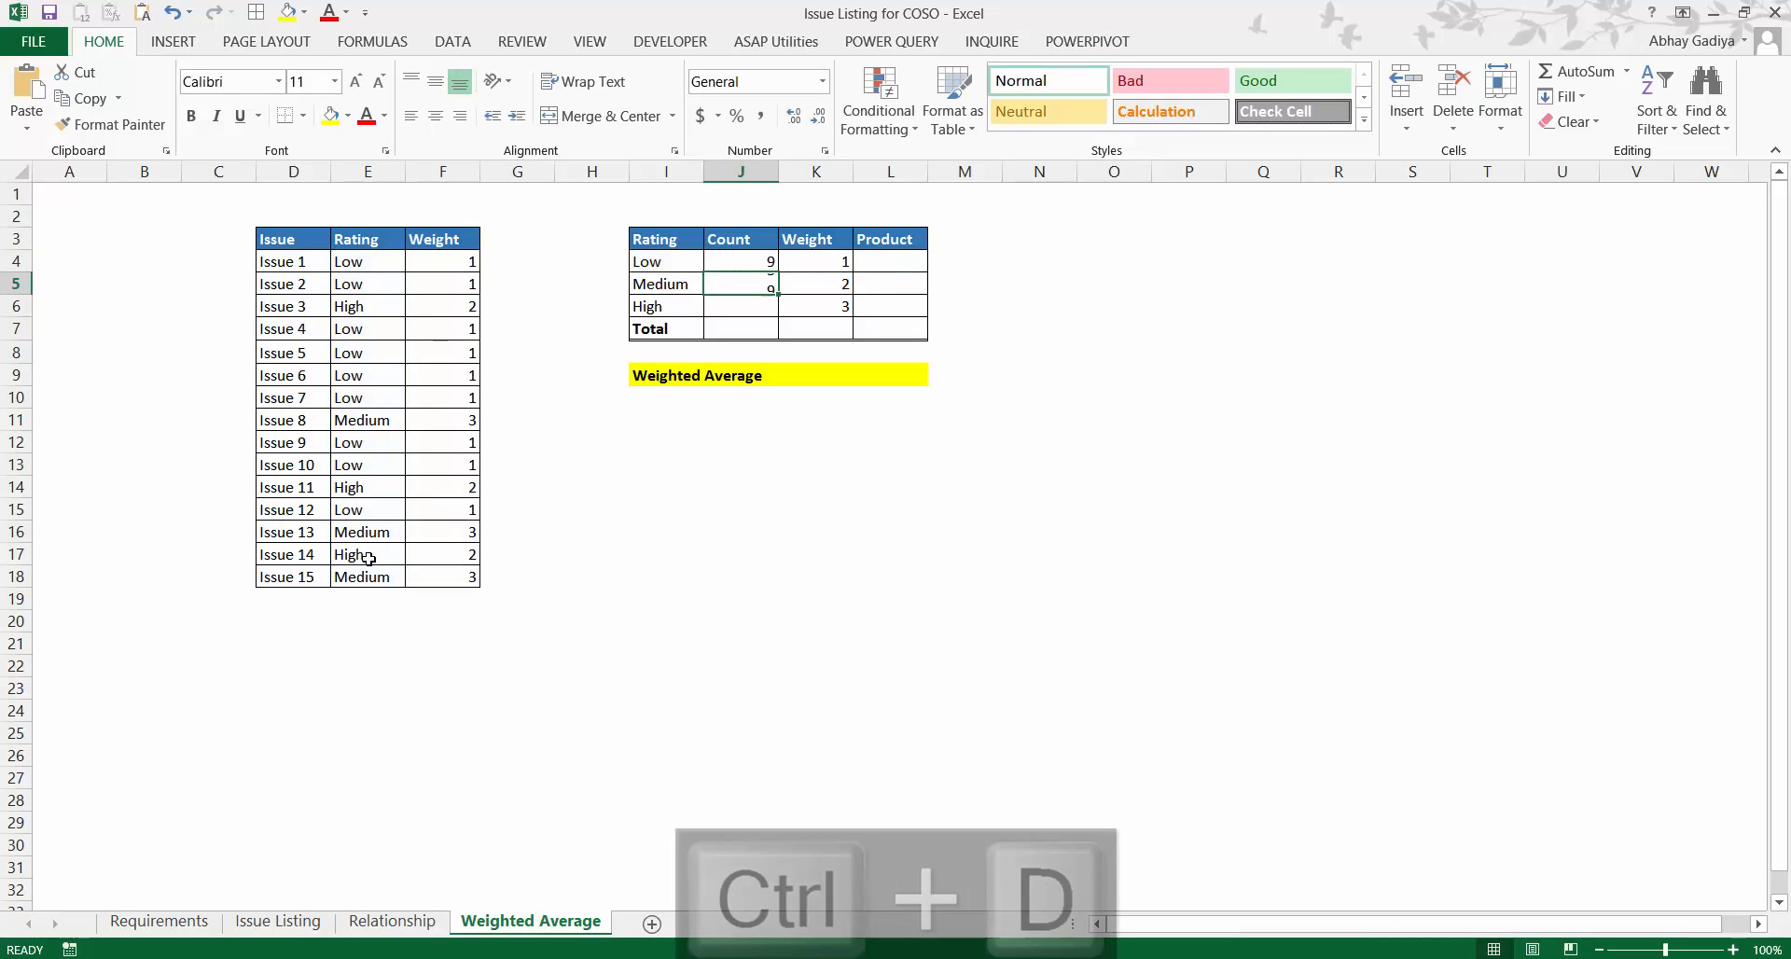
pyautogui.press('Return')
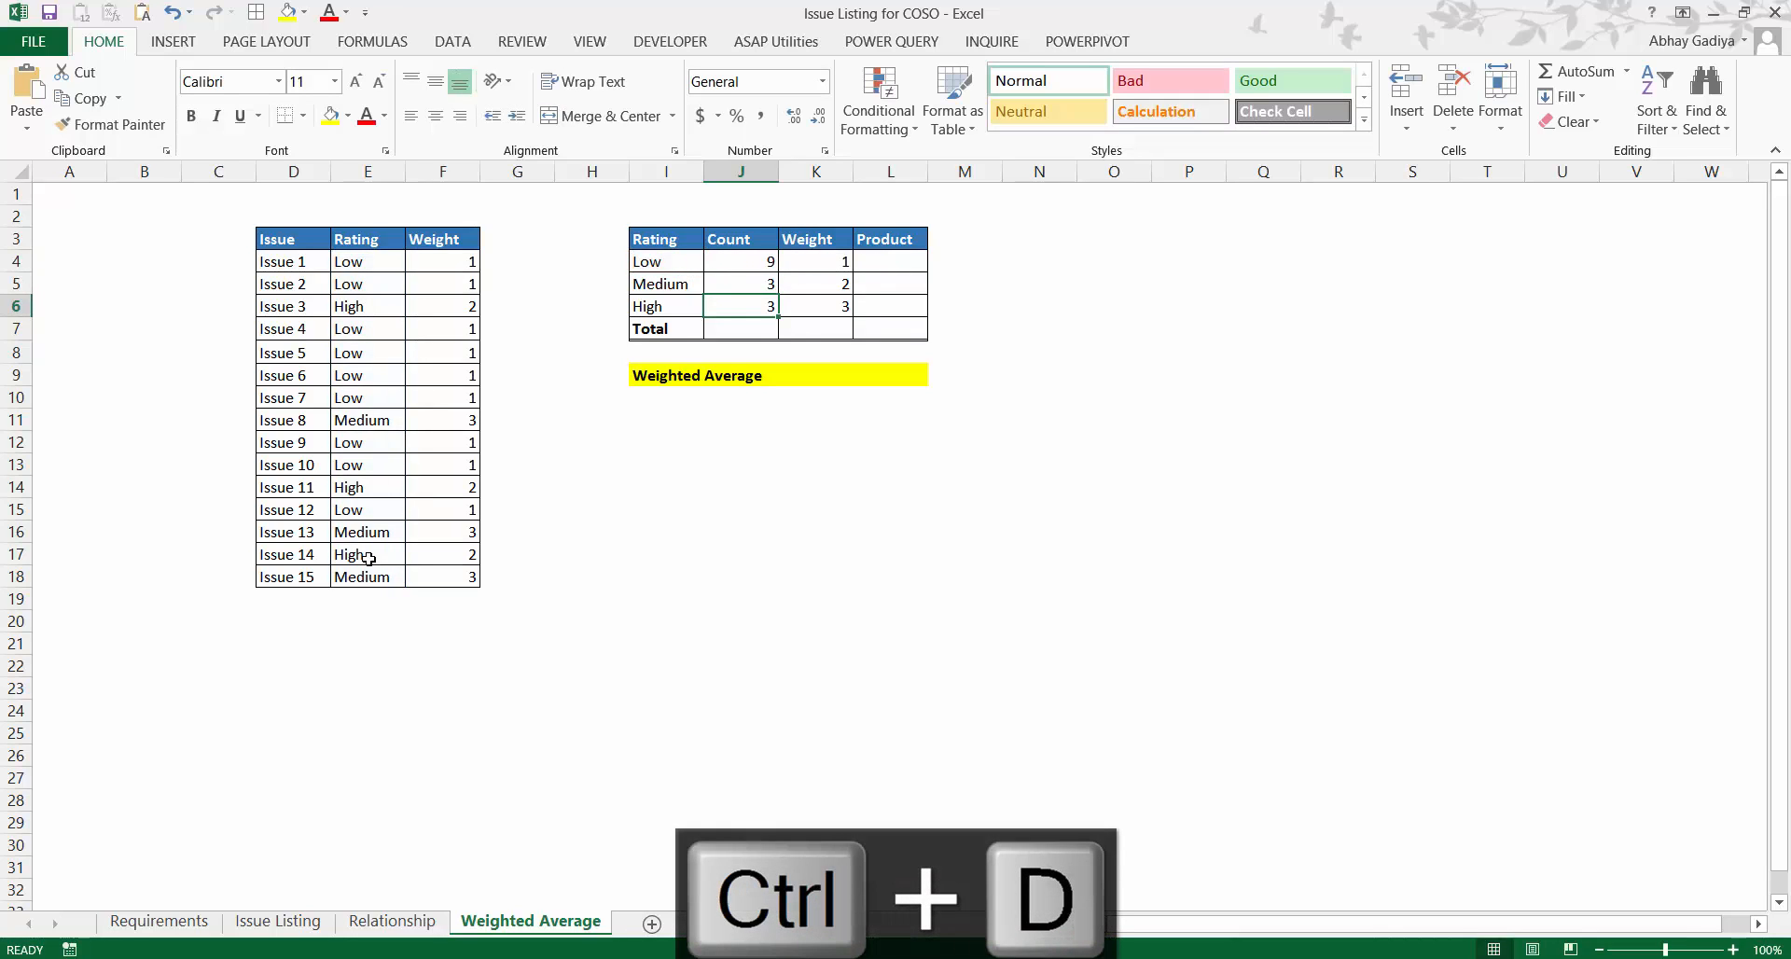
# - Total the Count column in cell J7 with AutoSum
pyautogui.click(754, 330)
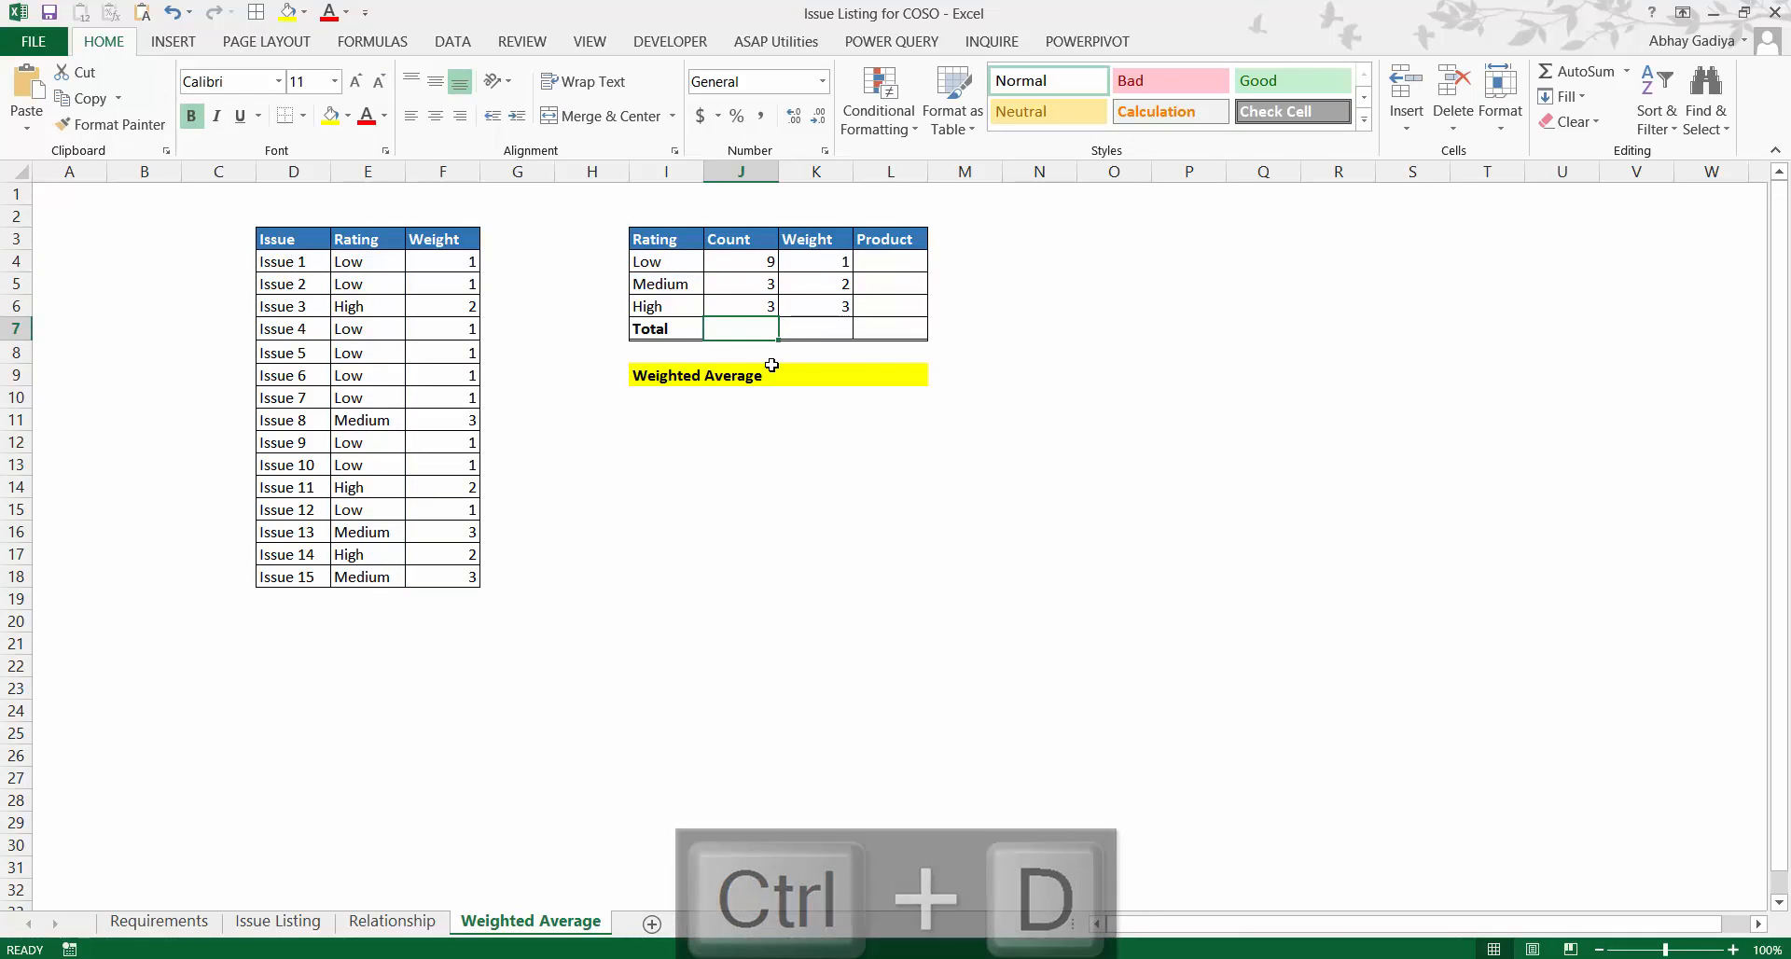
pyautogui.hotkey('alt', '=')
pyautogui.press('Return')
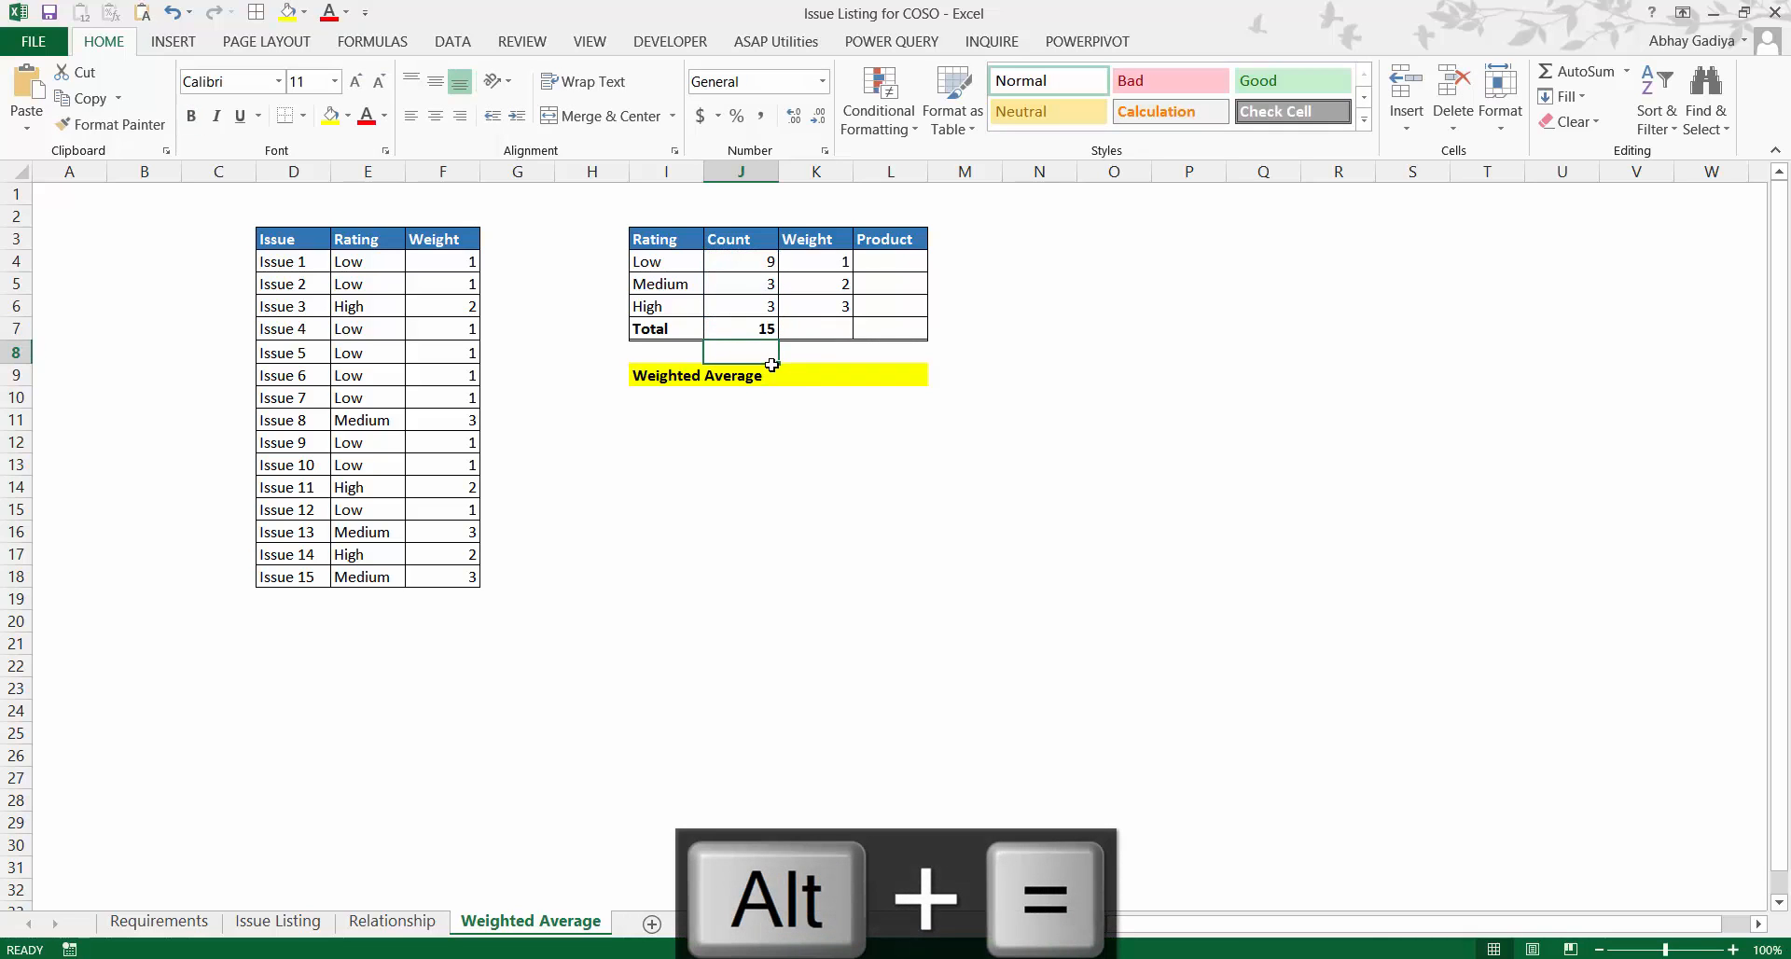
# - Calculate the Product column by entering =J4*K4 in L4 and filling it down for Medium and High
pyautogui.click(904, 257)
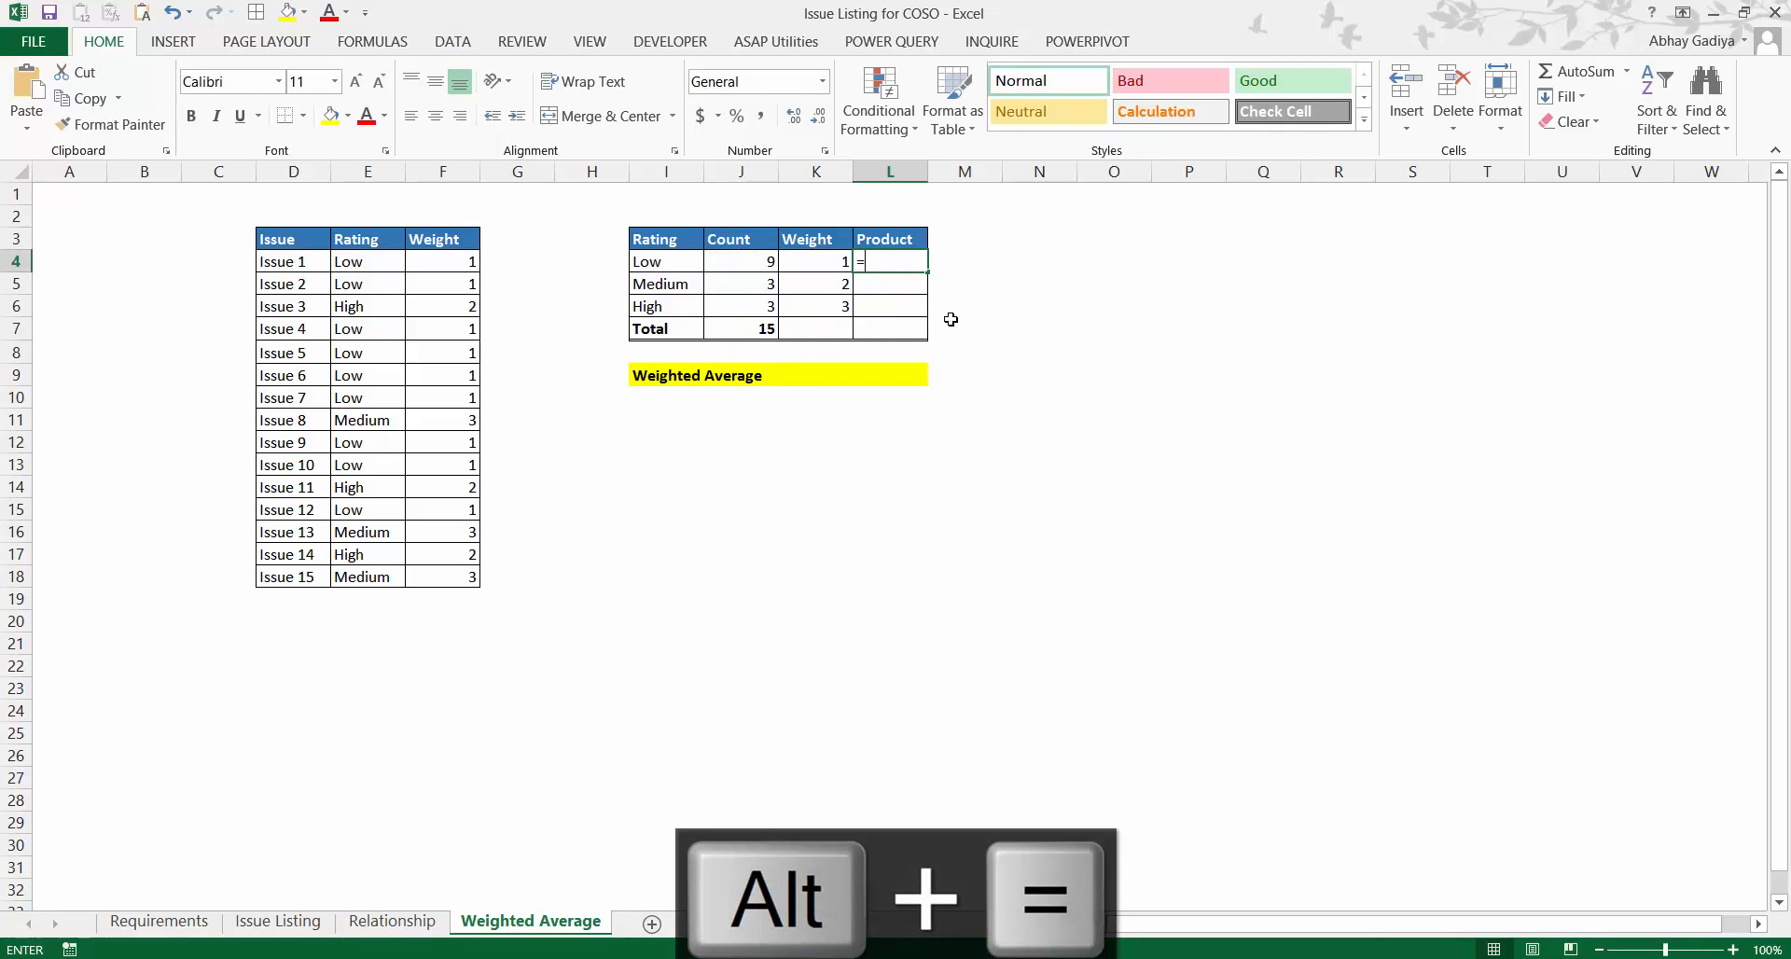
pyautogui.write('=')
pyautogui.press('Left')
pyautogui.press('Left')
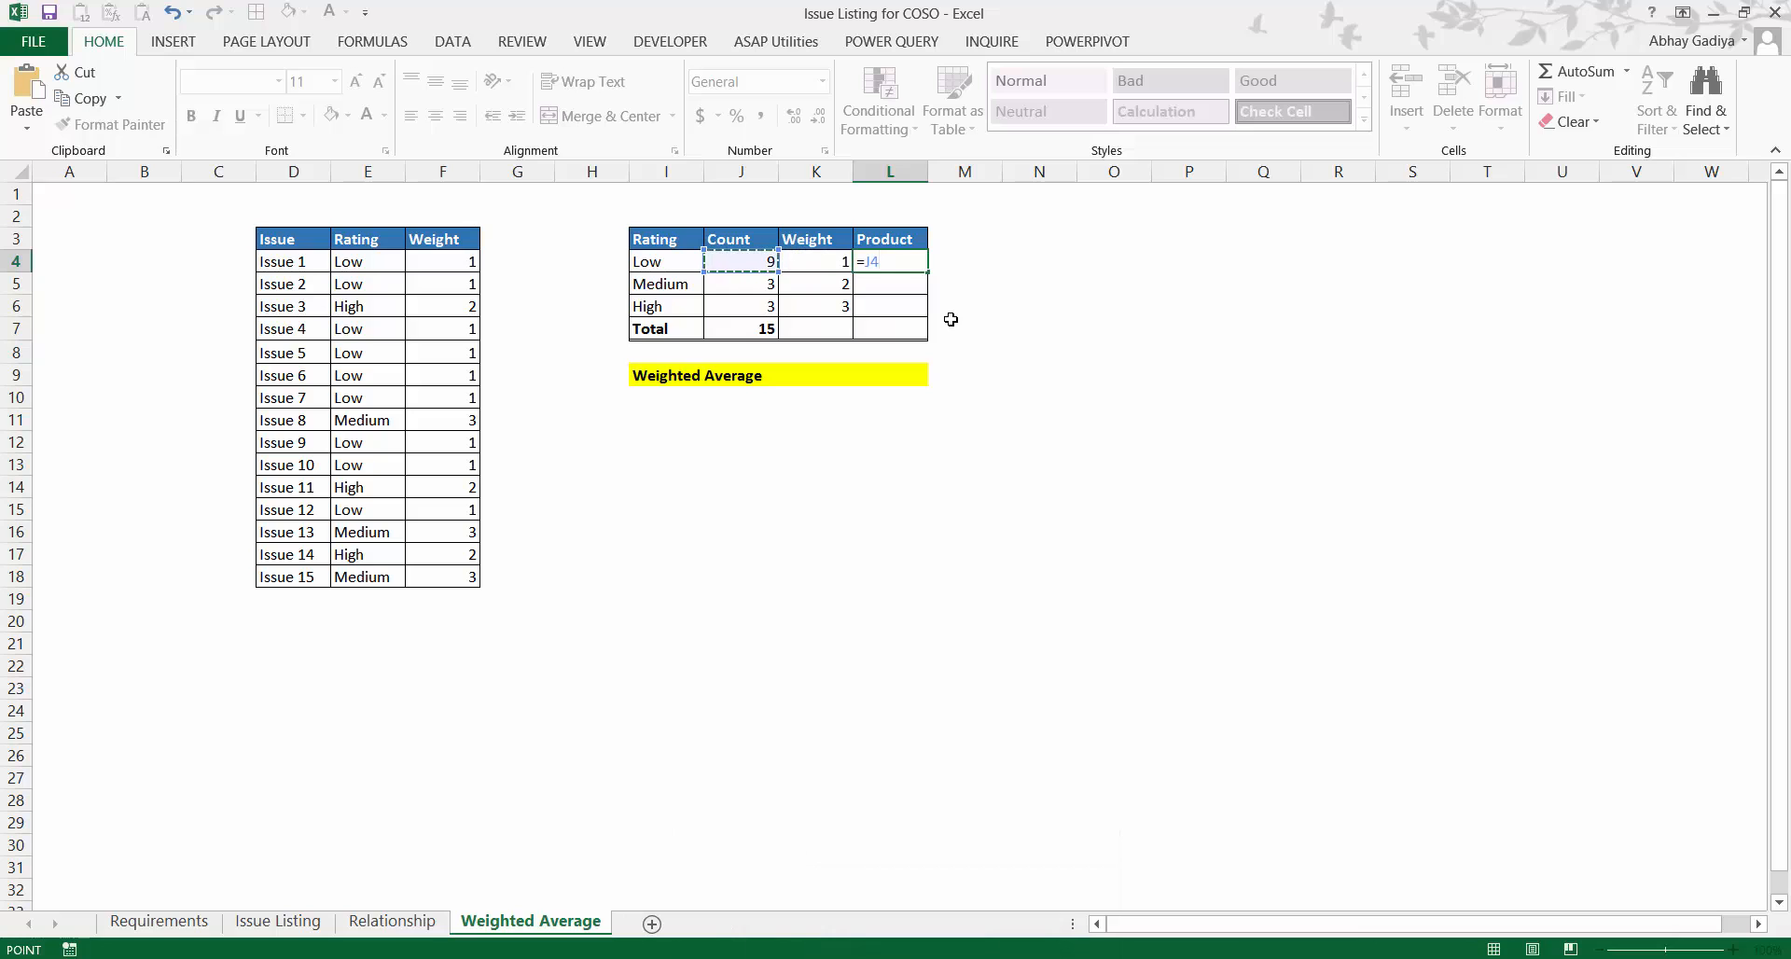
pyautogui.write('*')
pyautogui.press('Left')
pyautogui.press('Return')
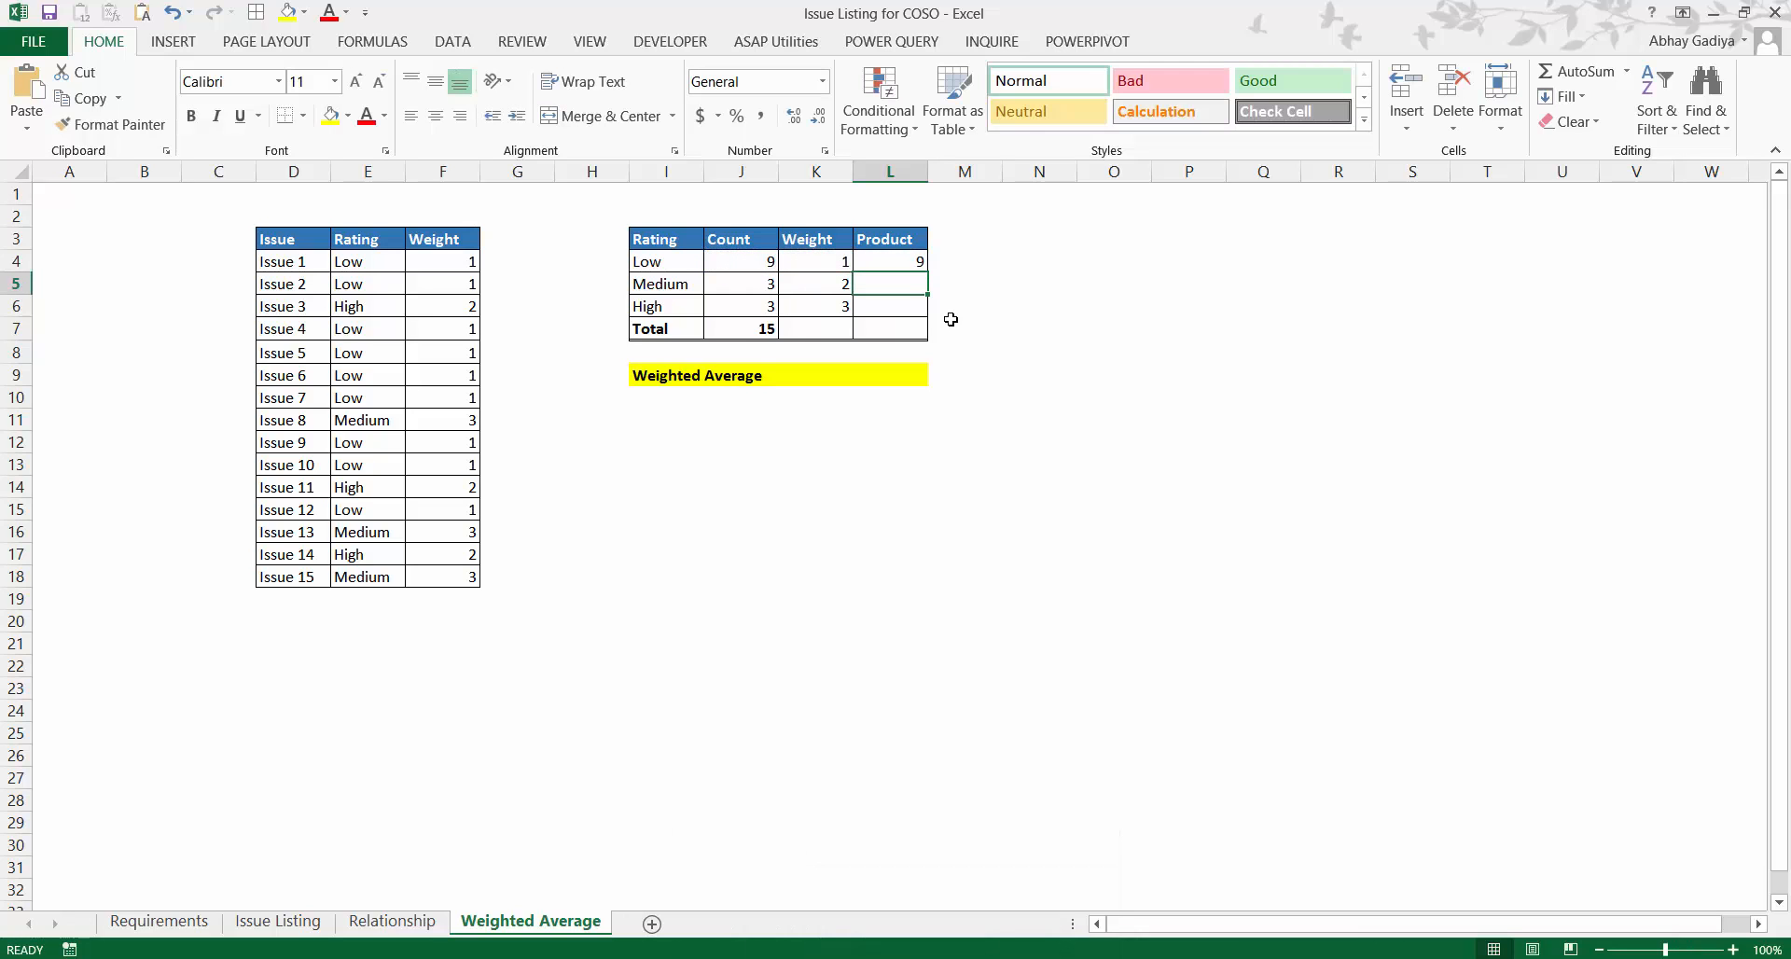
pyautogui.hotkey('shift', 'Down')
pyautogui.hotkey('ctrl', 'd')
pyautogui.press('Down')
pyautogui.press('Down')
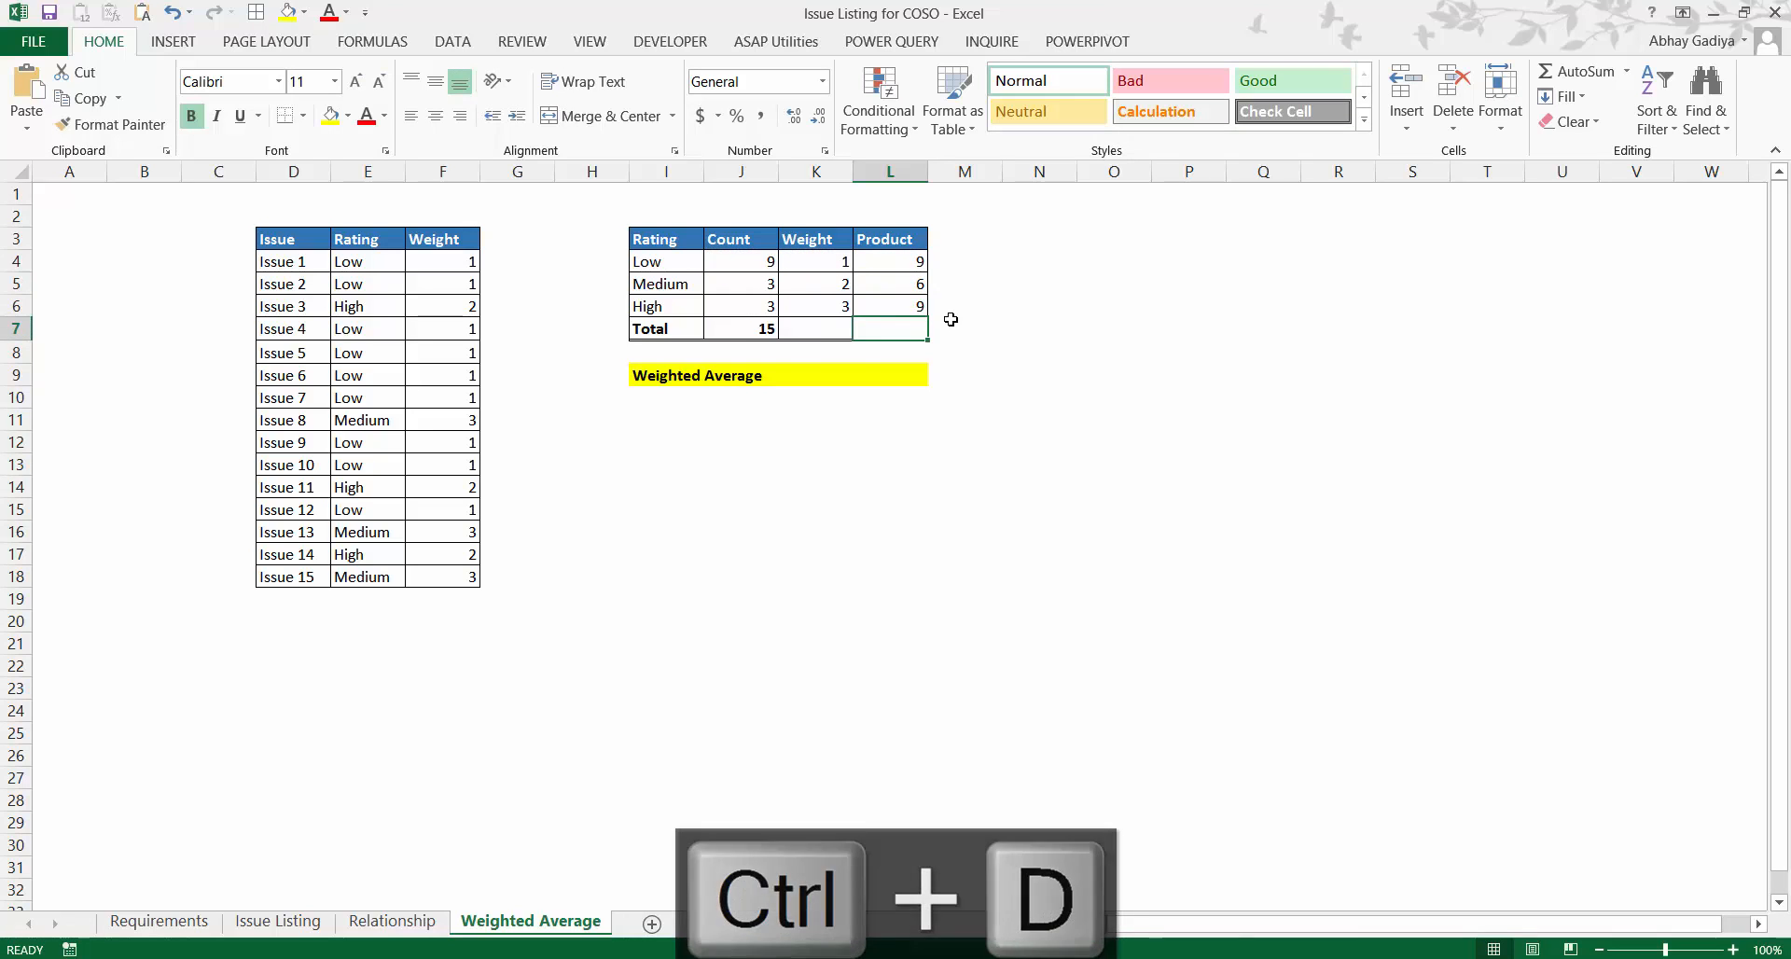
# - Total the Product column in L7 with AutoSum and calculate the weighted average in L9 as =L7/J7
pyautogui.hotkey('alt', '=')
pyautogui.press('Return')
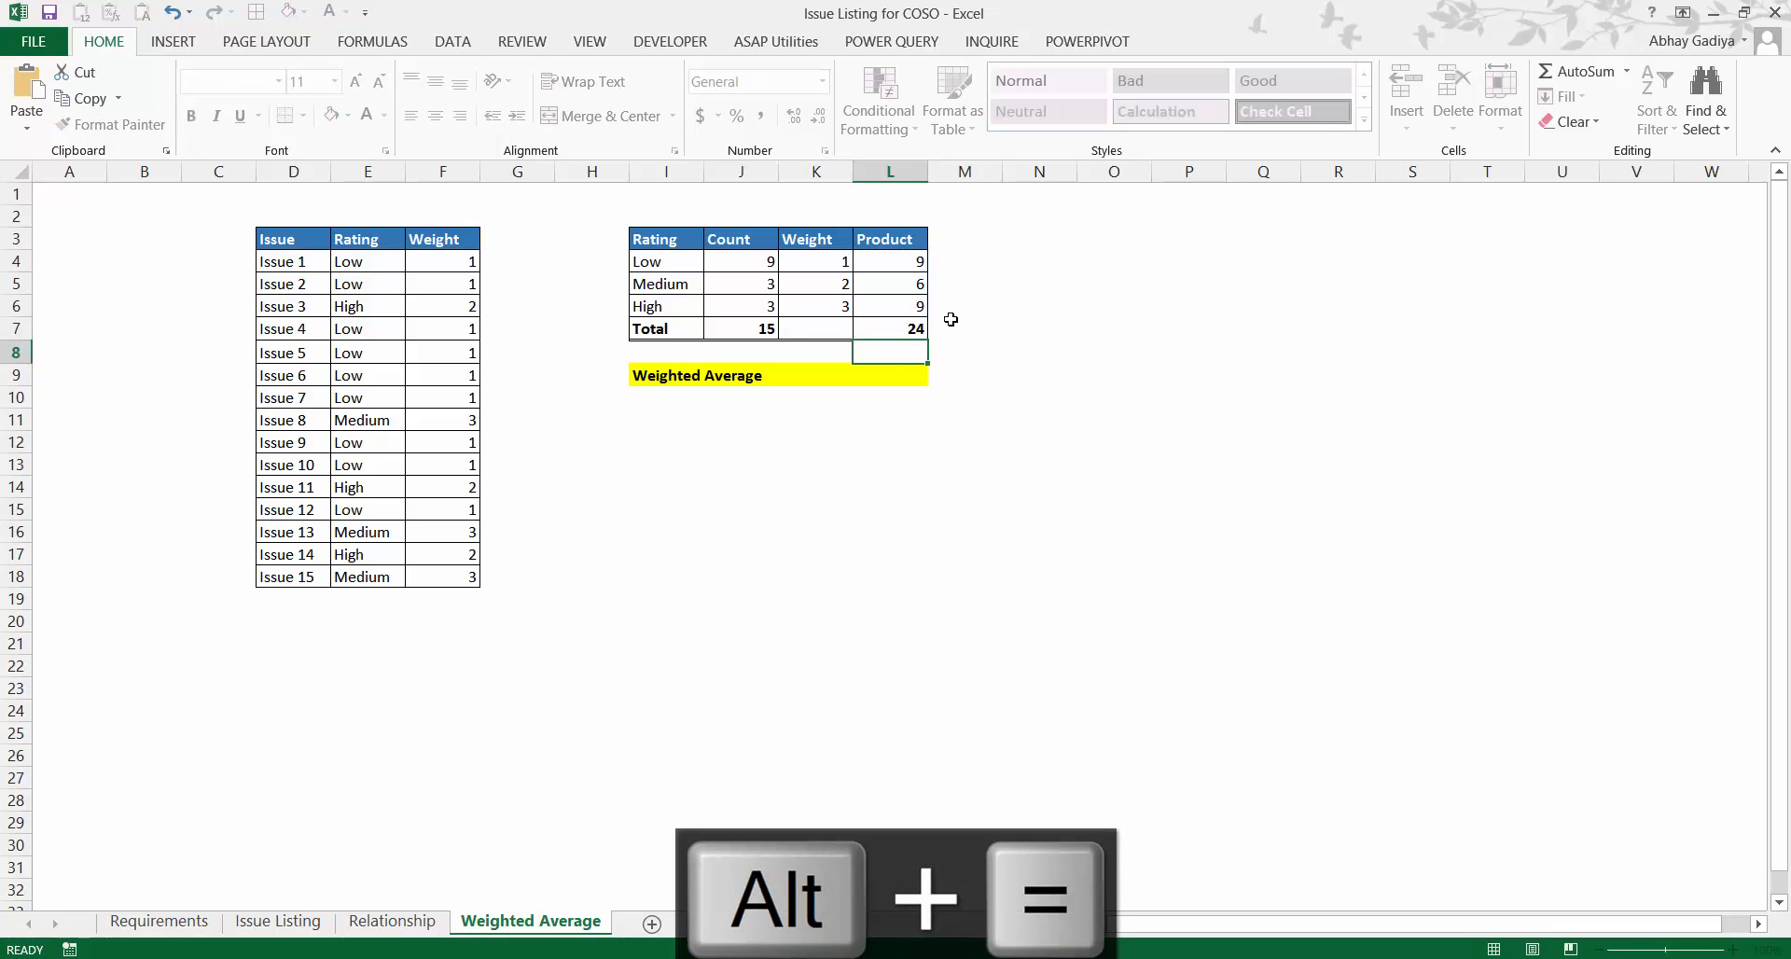
pyautogui.press('Down')
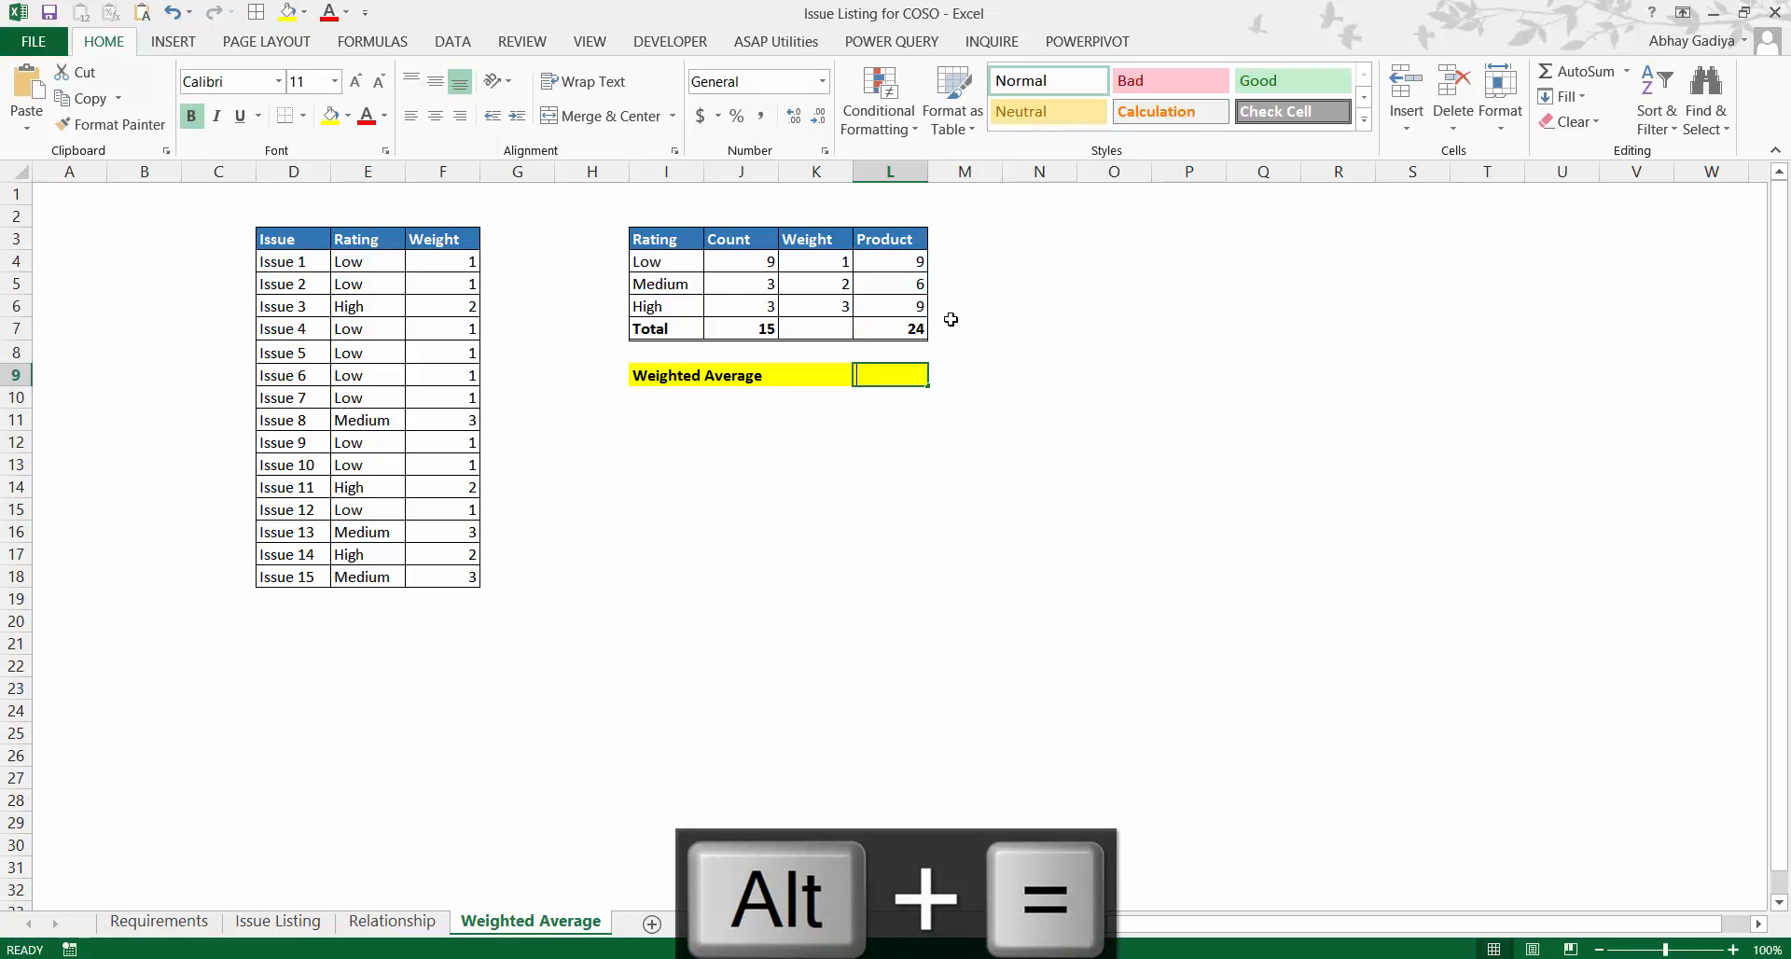
pyautogui.write('=')
pyautogui.press('Up')
pyautogui.press('Up')
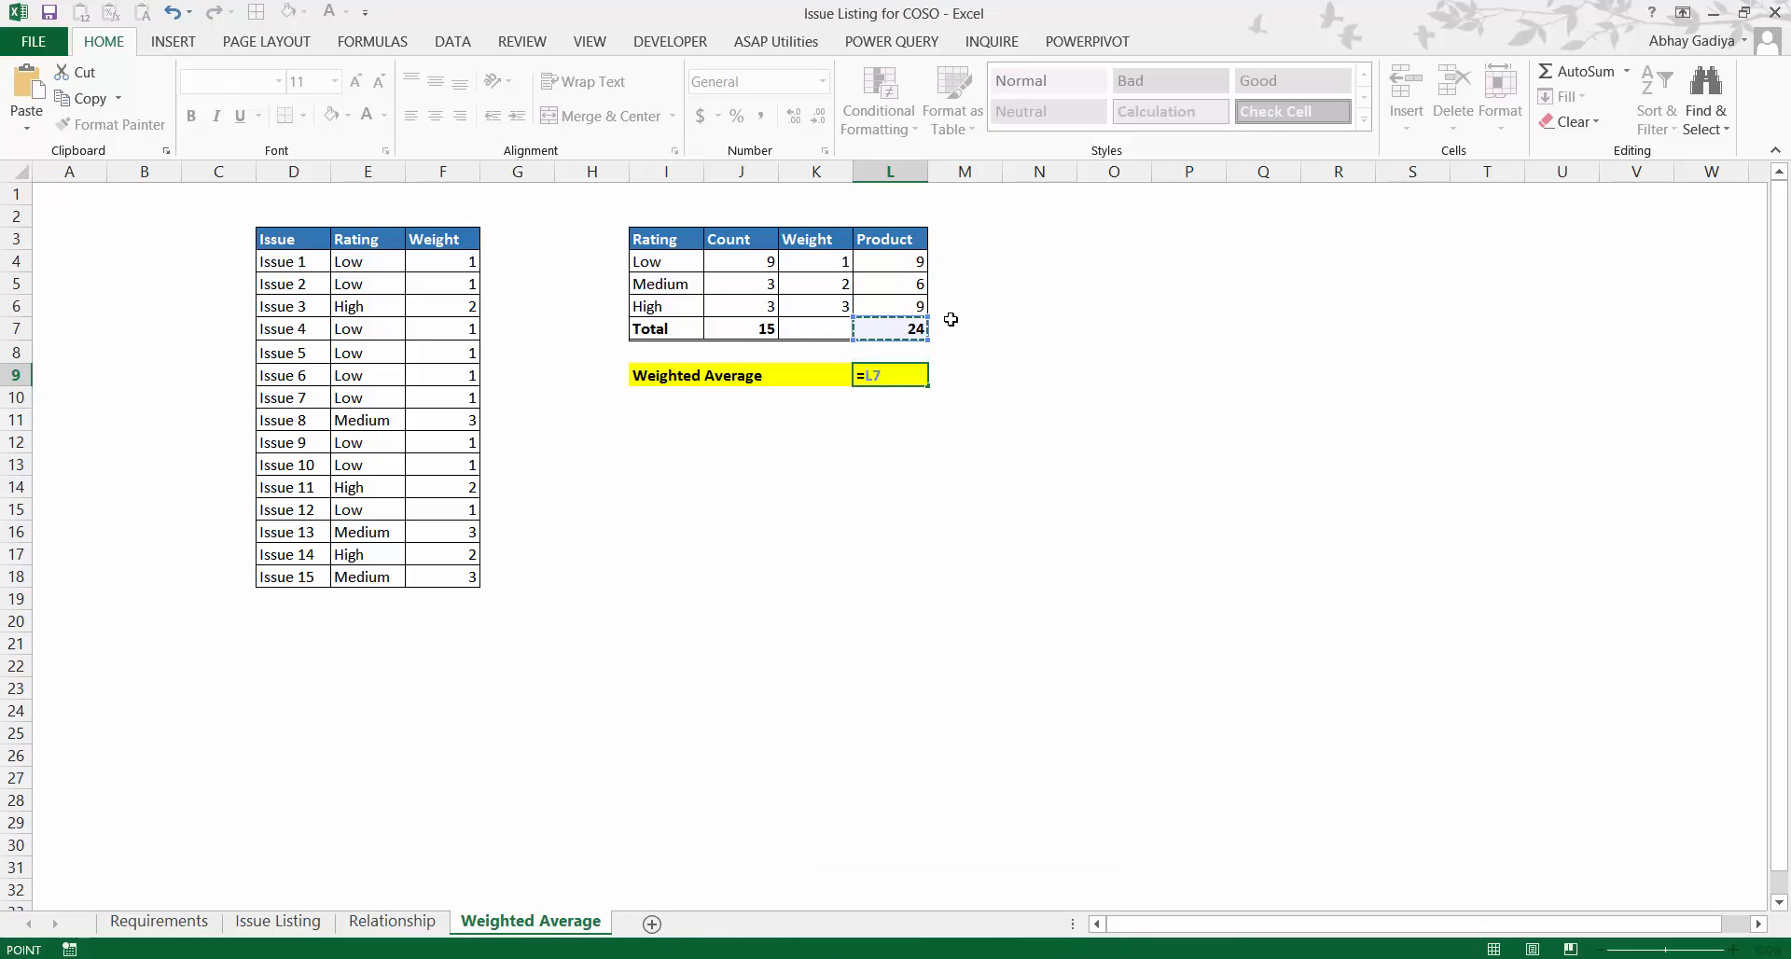
pyautogui.write('/')
pyautogui.press('Left')
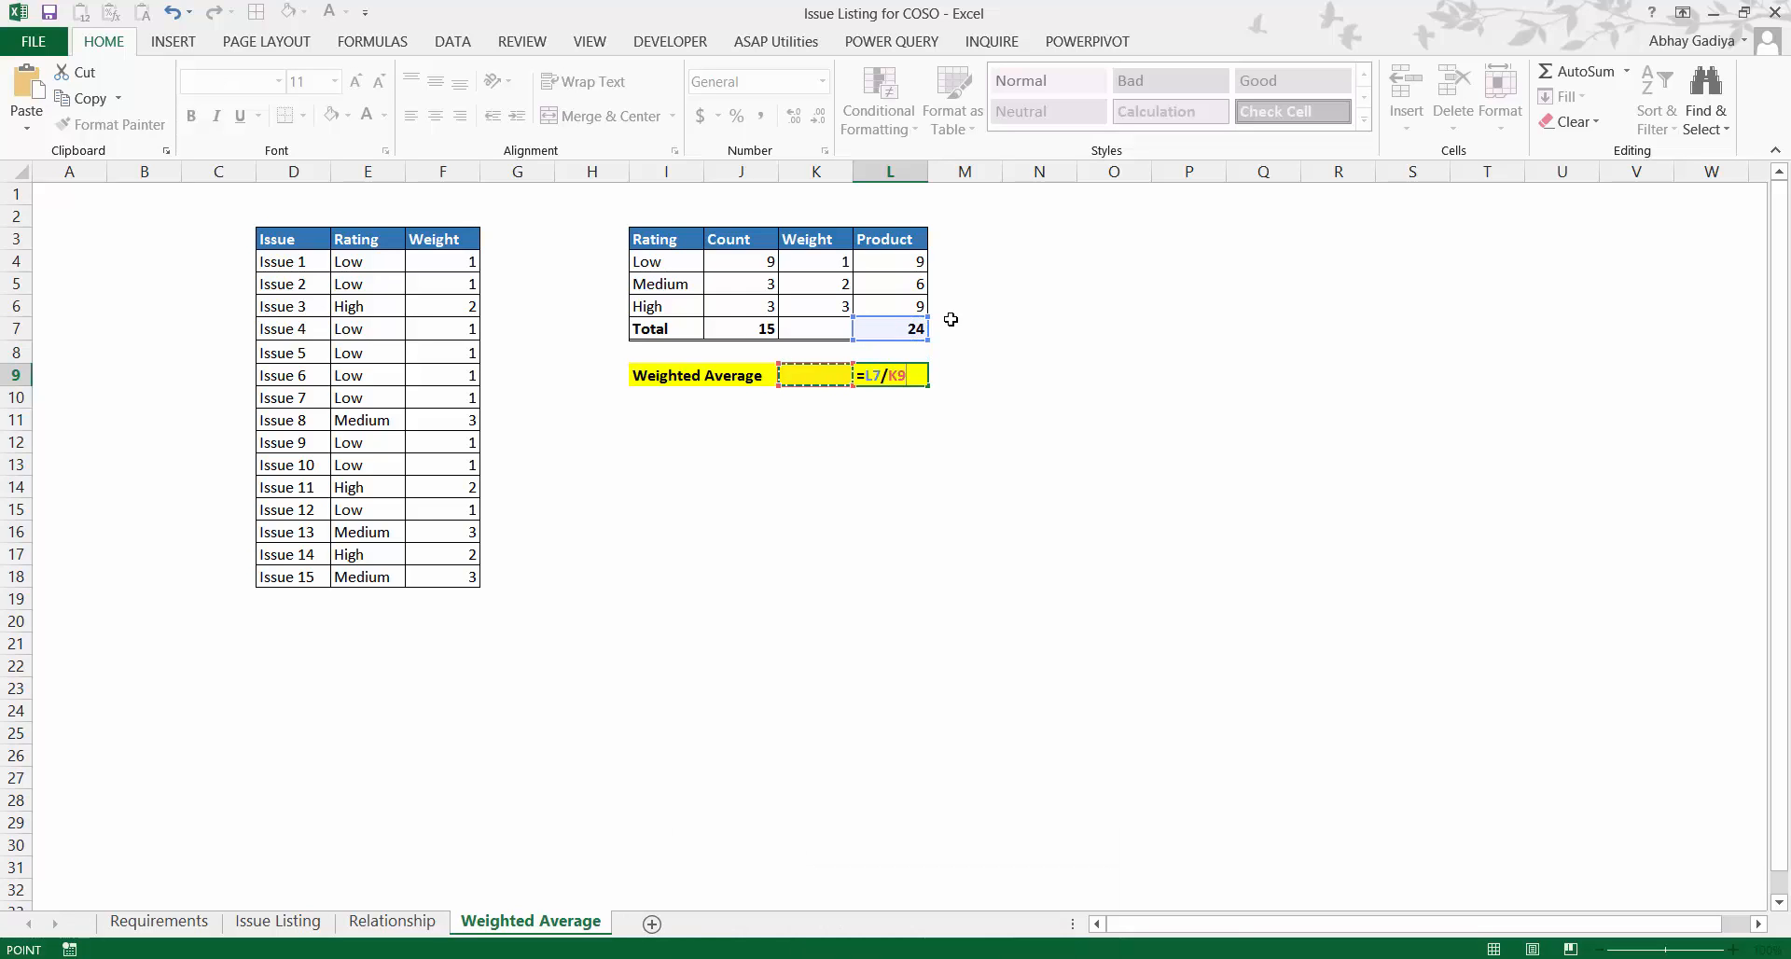
pyautogui.press('Up')
pyautogui.press('Up')
pyautogui.press('Left')
pyautogui.press('Return')
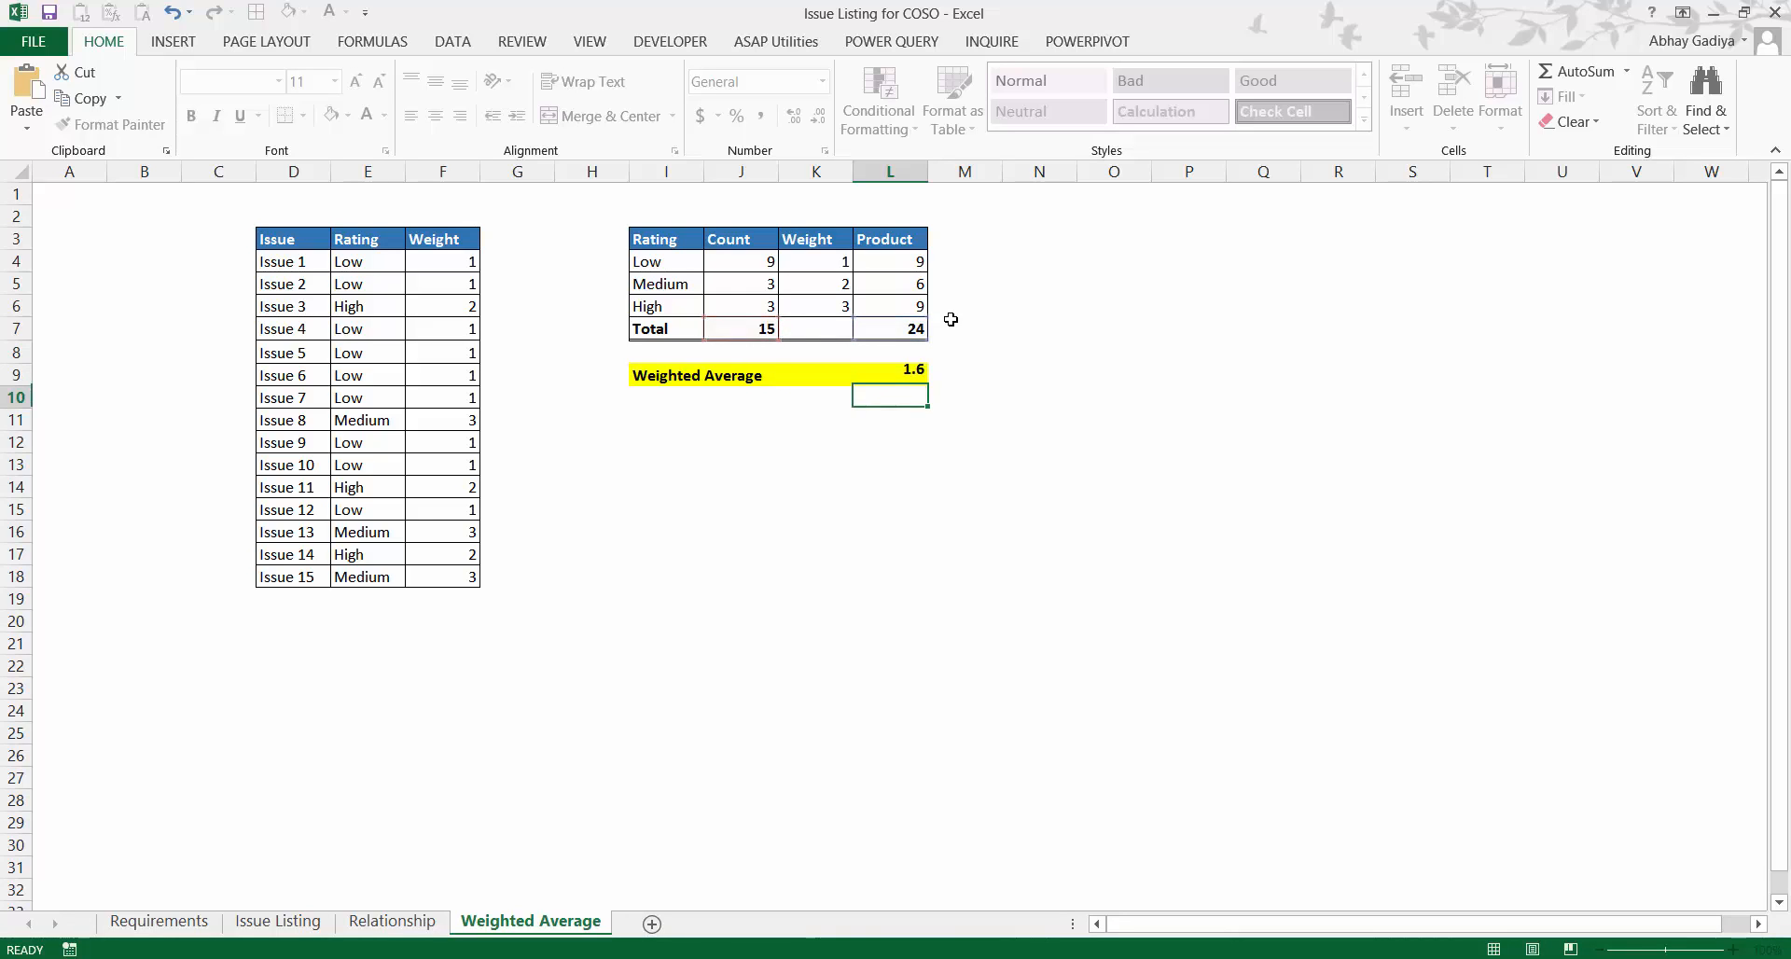
# - Round the weighted average in L9 to a whole number by changing its formula to =ROUND(L7/J7,0)
pyautogui.press('Up')
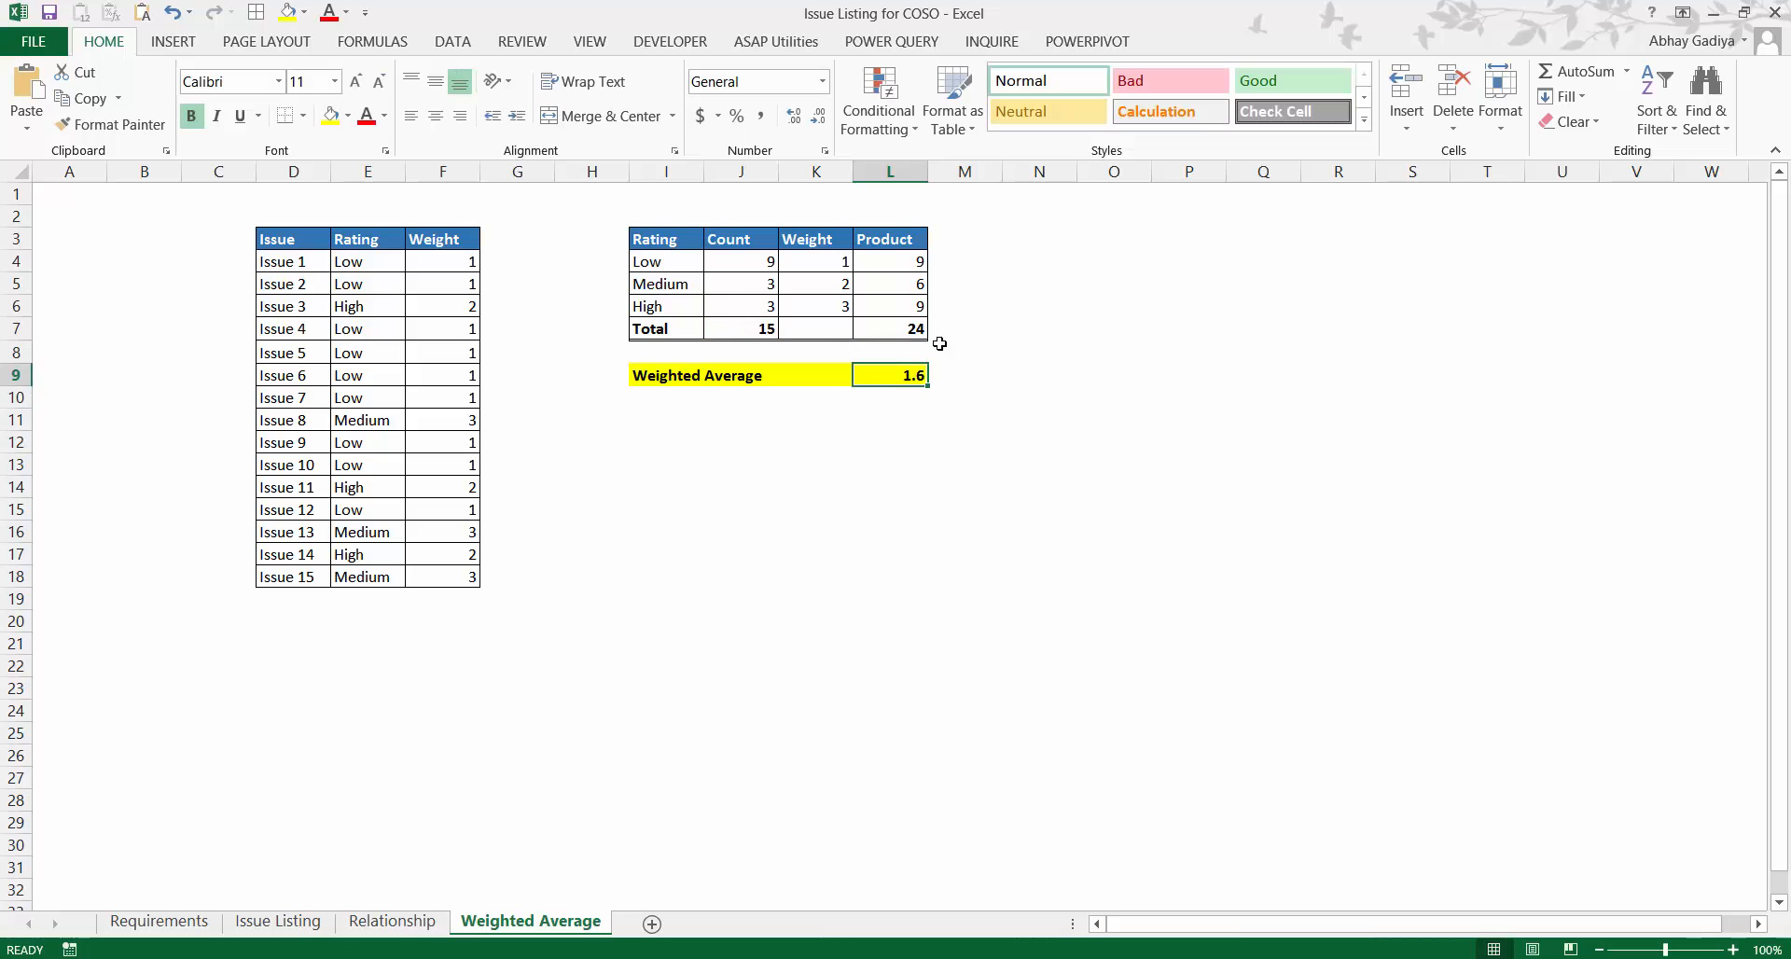
pyautogui.doubleClick(872, 375)
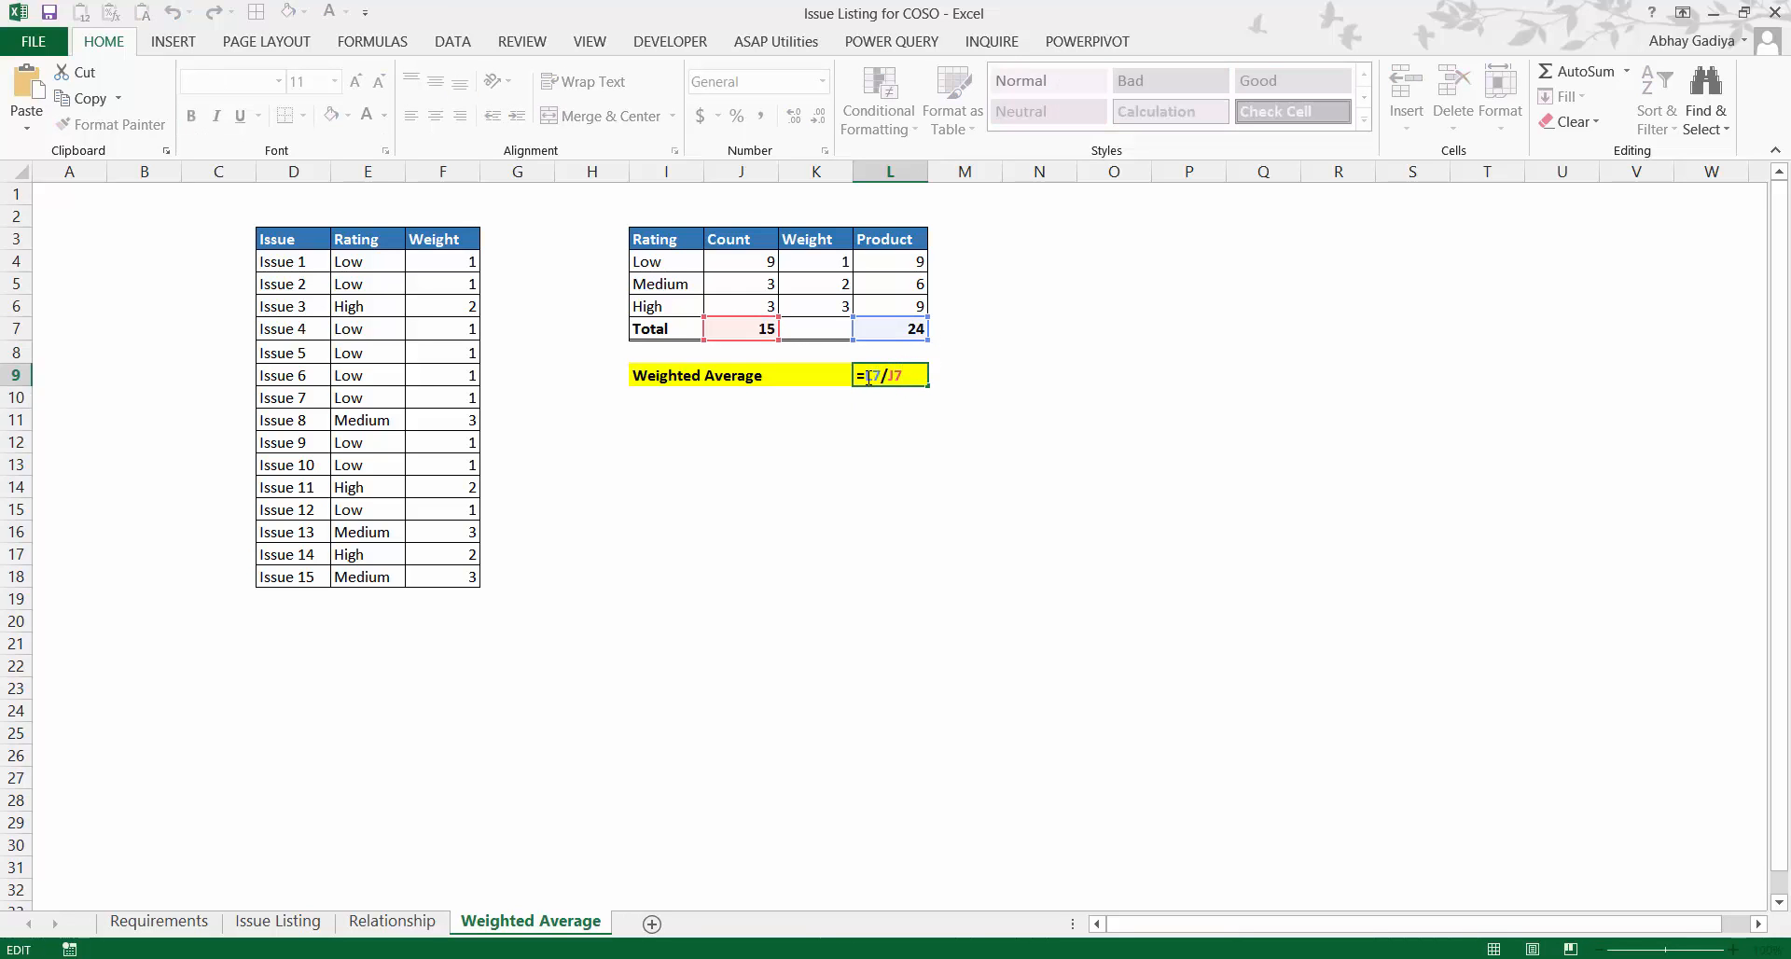
pyautogui.write('ROUND(')
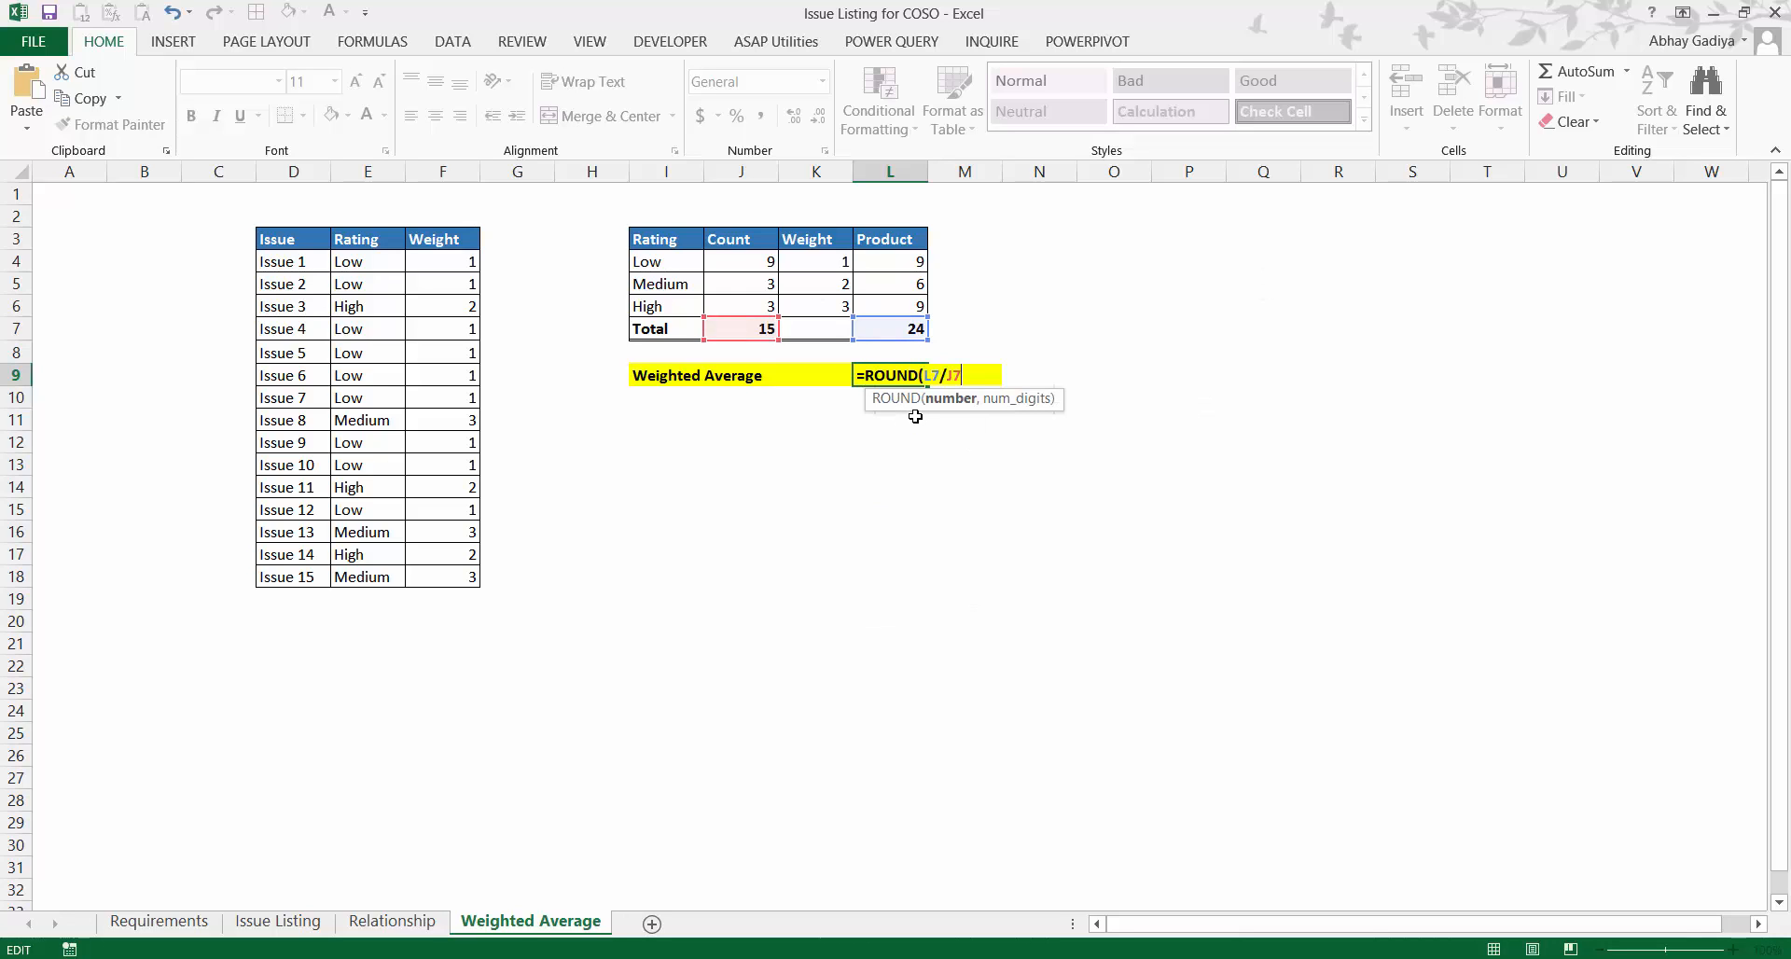
pyautogui.write(',0)')
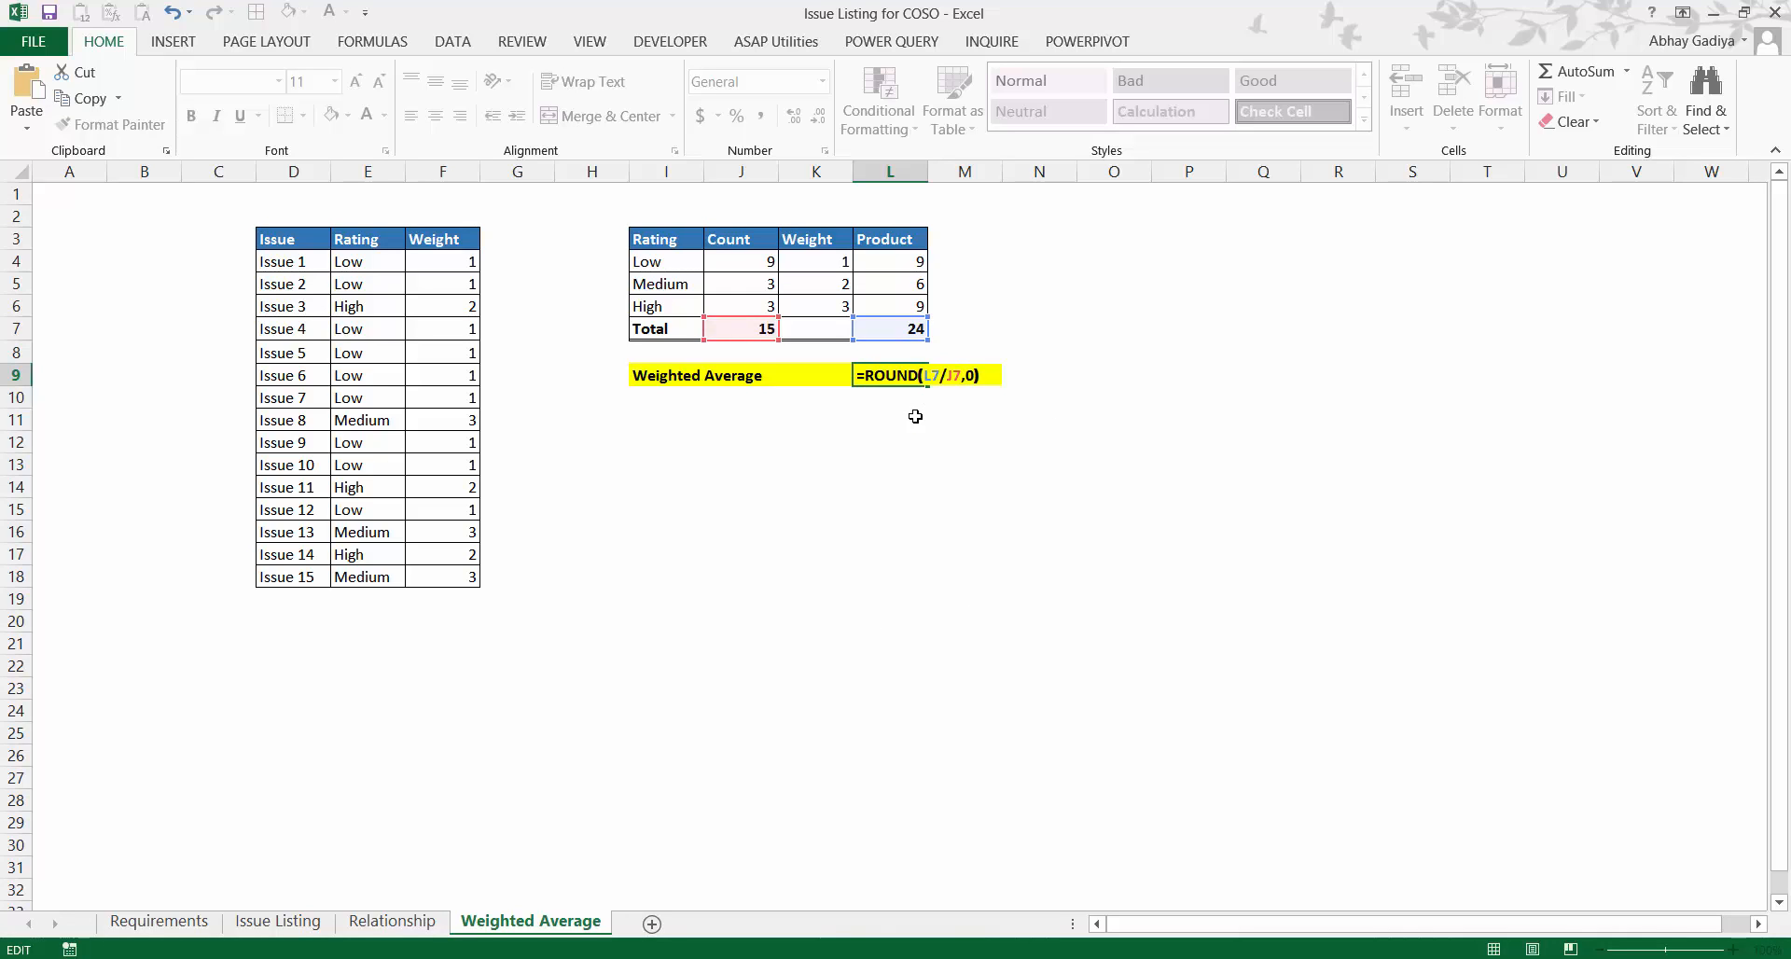
pyautogui.press('Return')
pyautogui.press('Up')
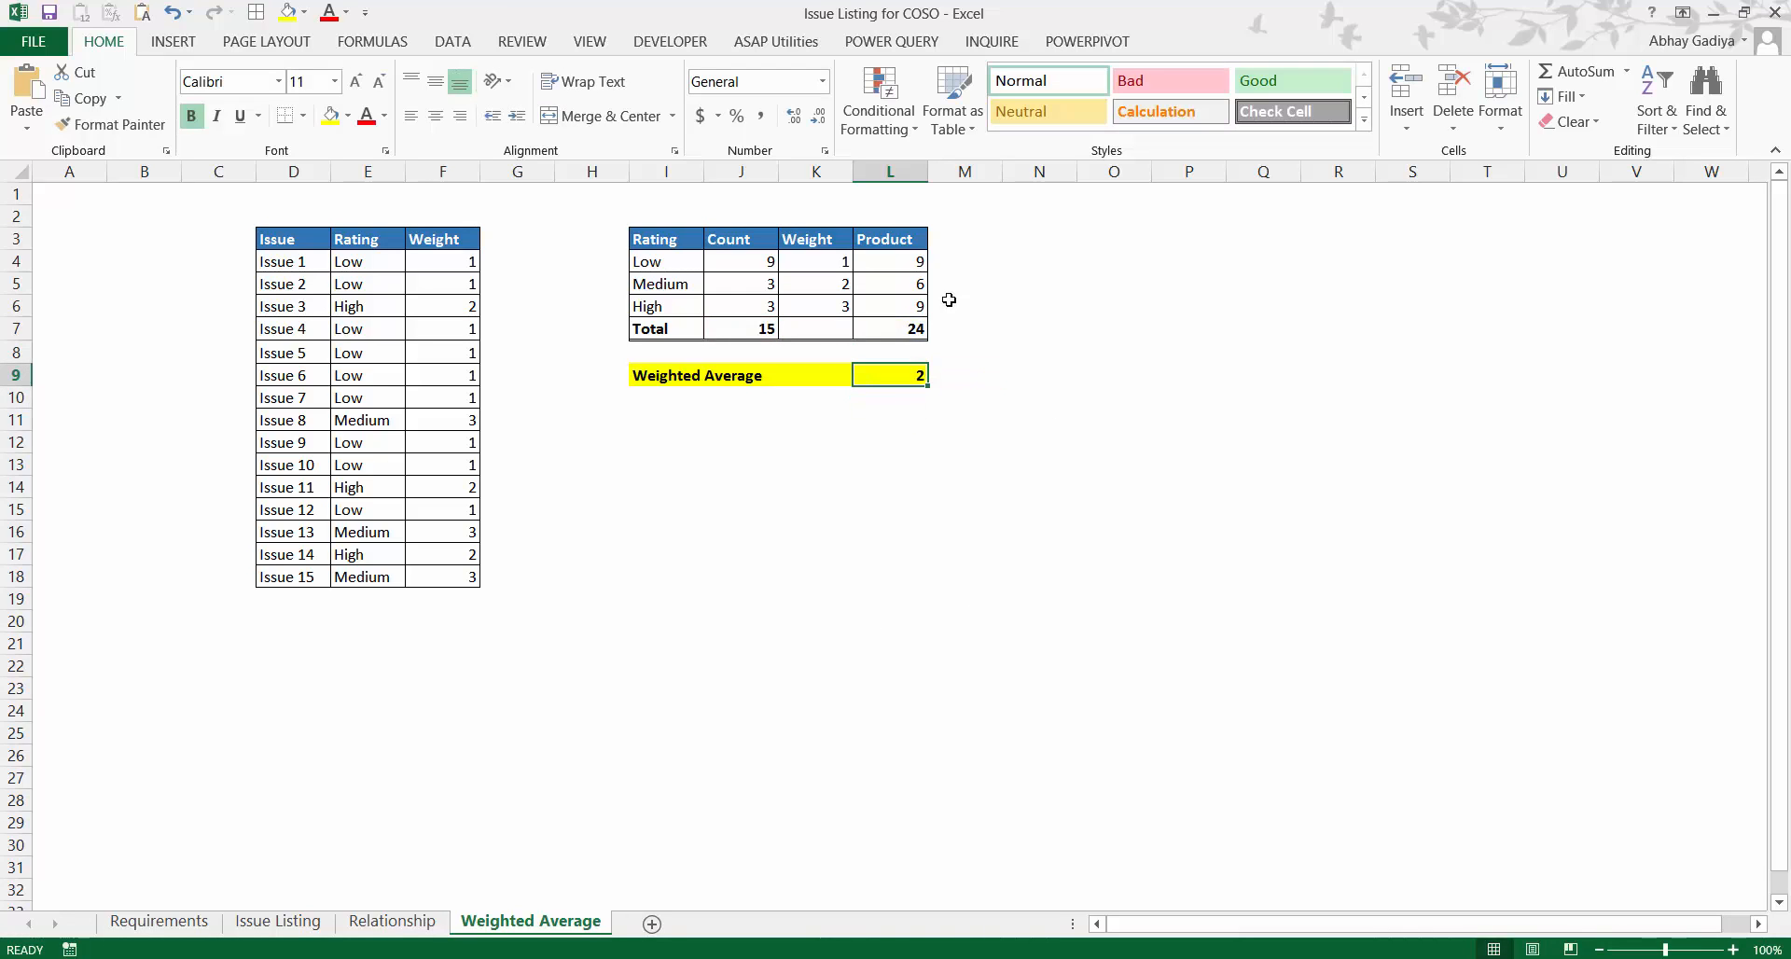
# - Create a conditional formatting rule for L9 that formats the cell when its value is equal to 1
pyautogui.click(904, 133)
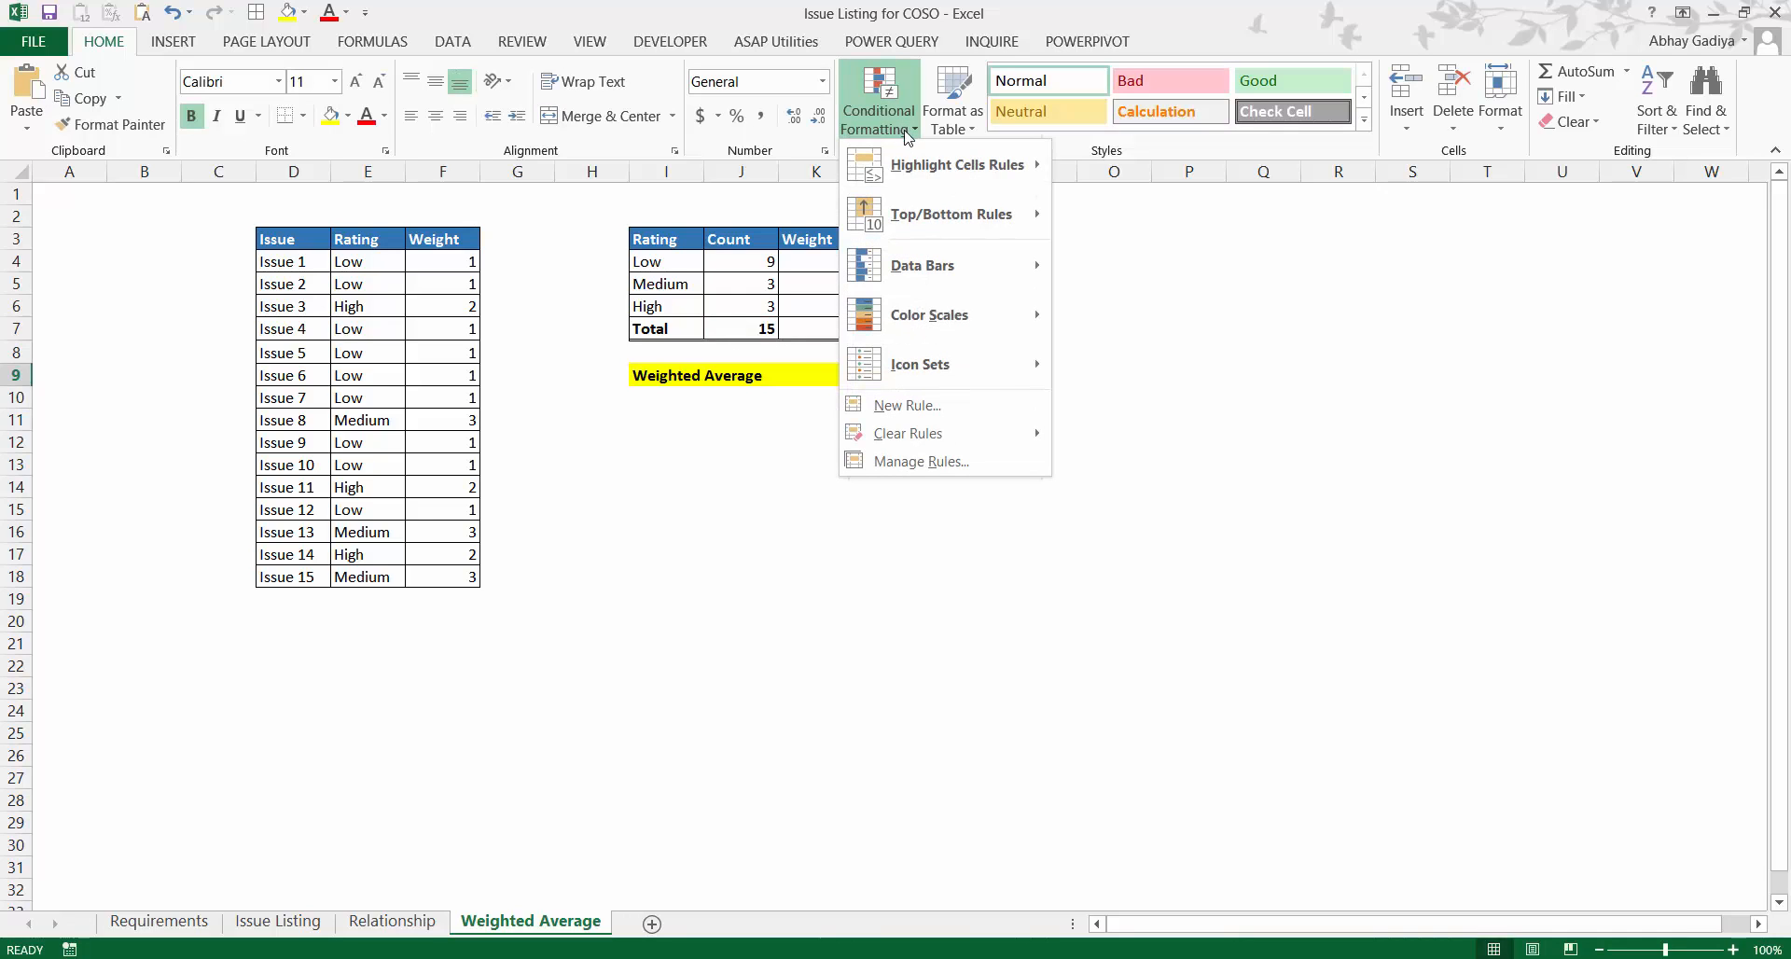
pyautogui.moveTo(943, 164)
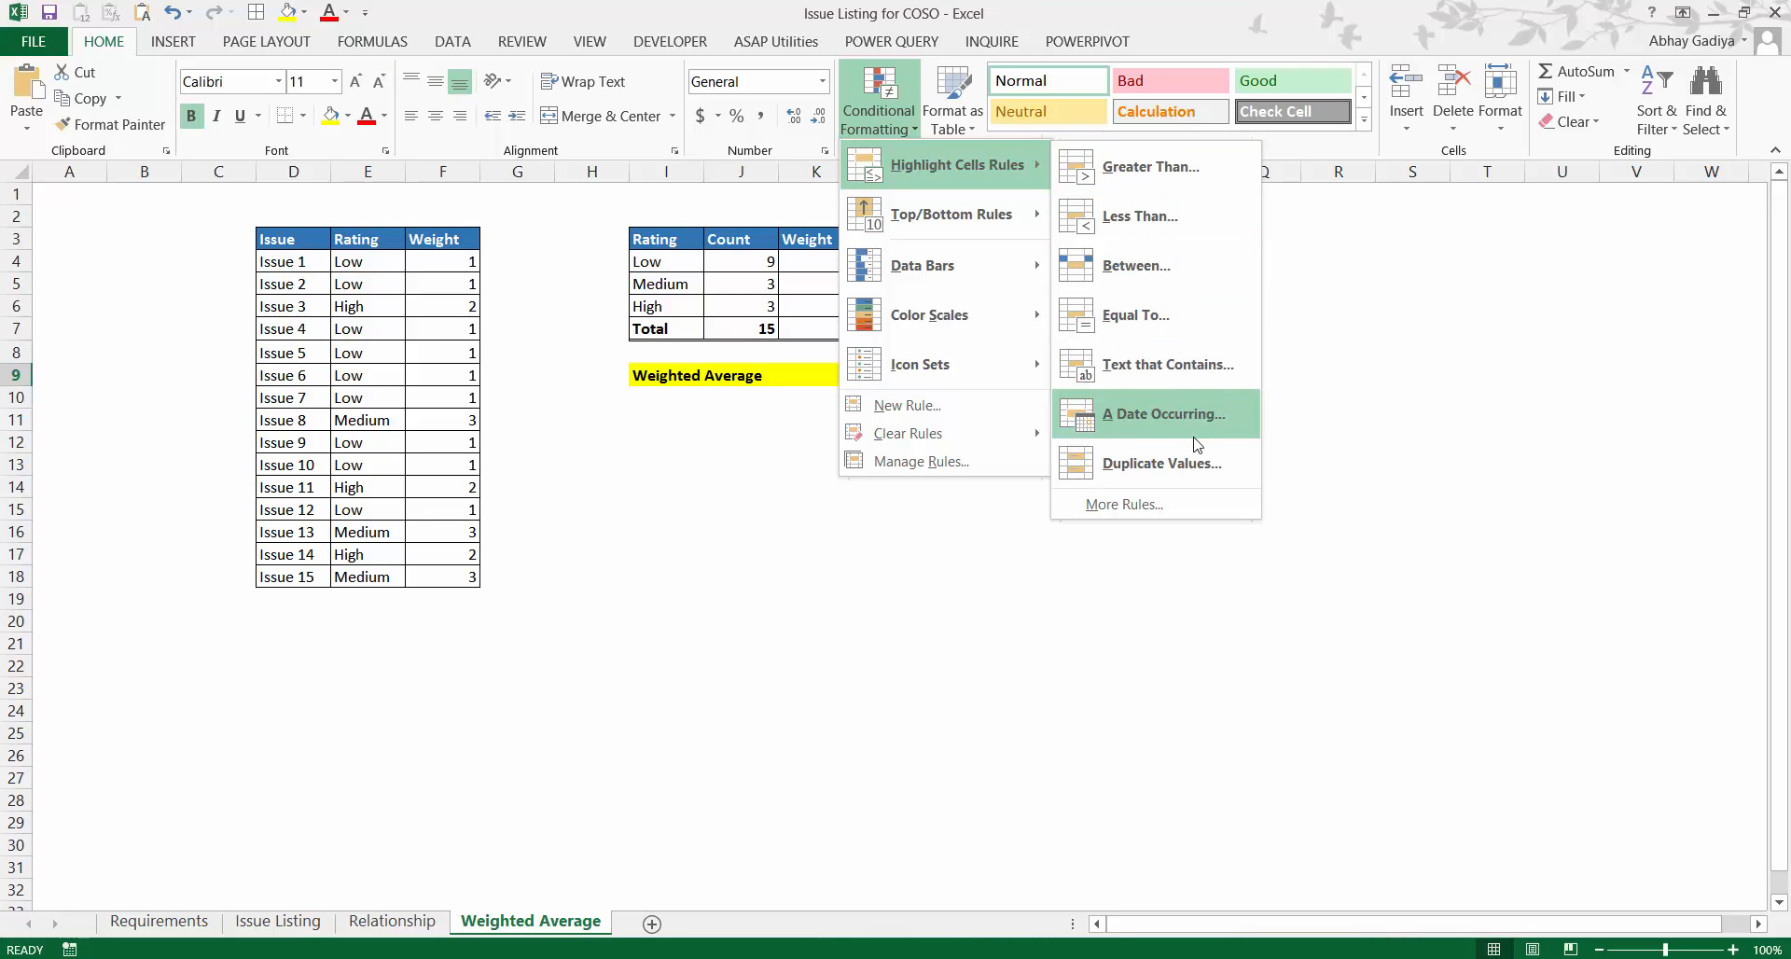
pyautogui.click(1153, 507)
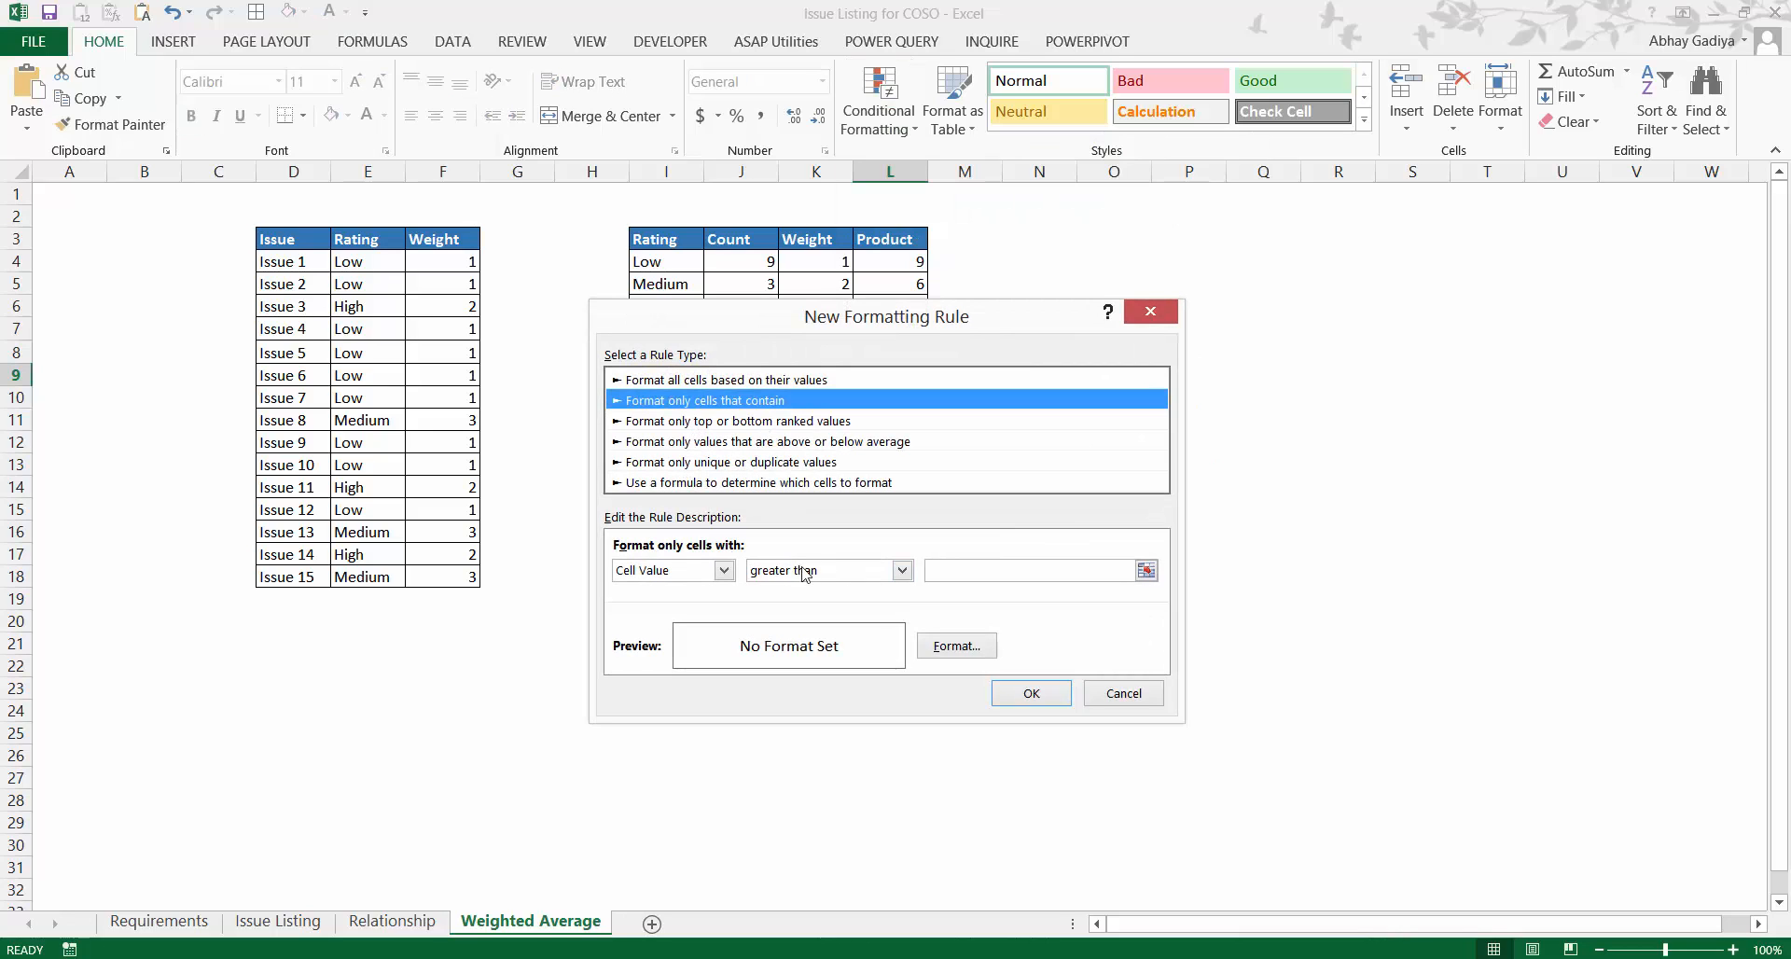
pyautogui.click(829, 571)
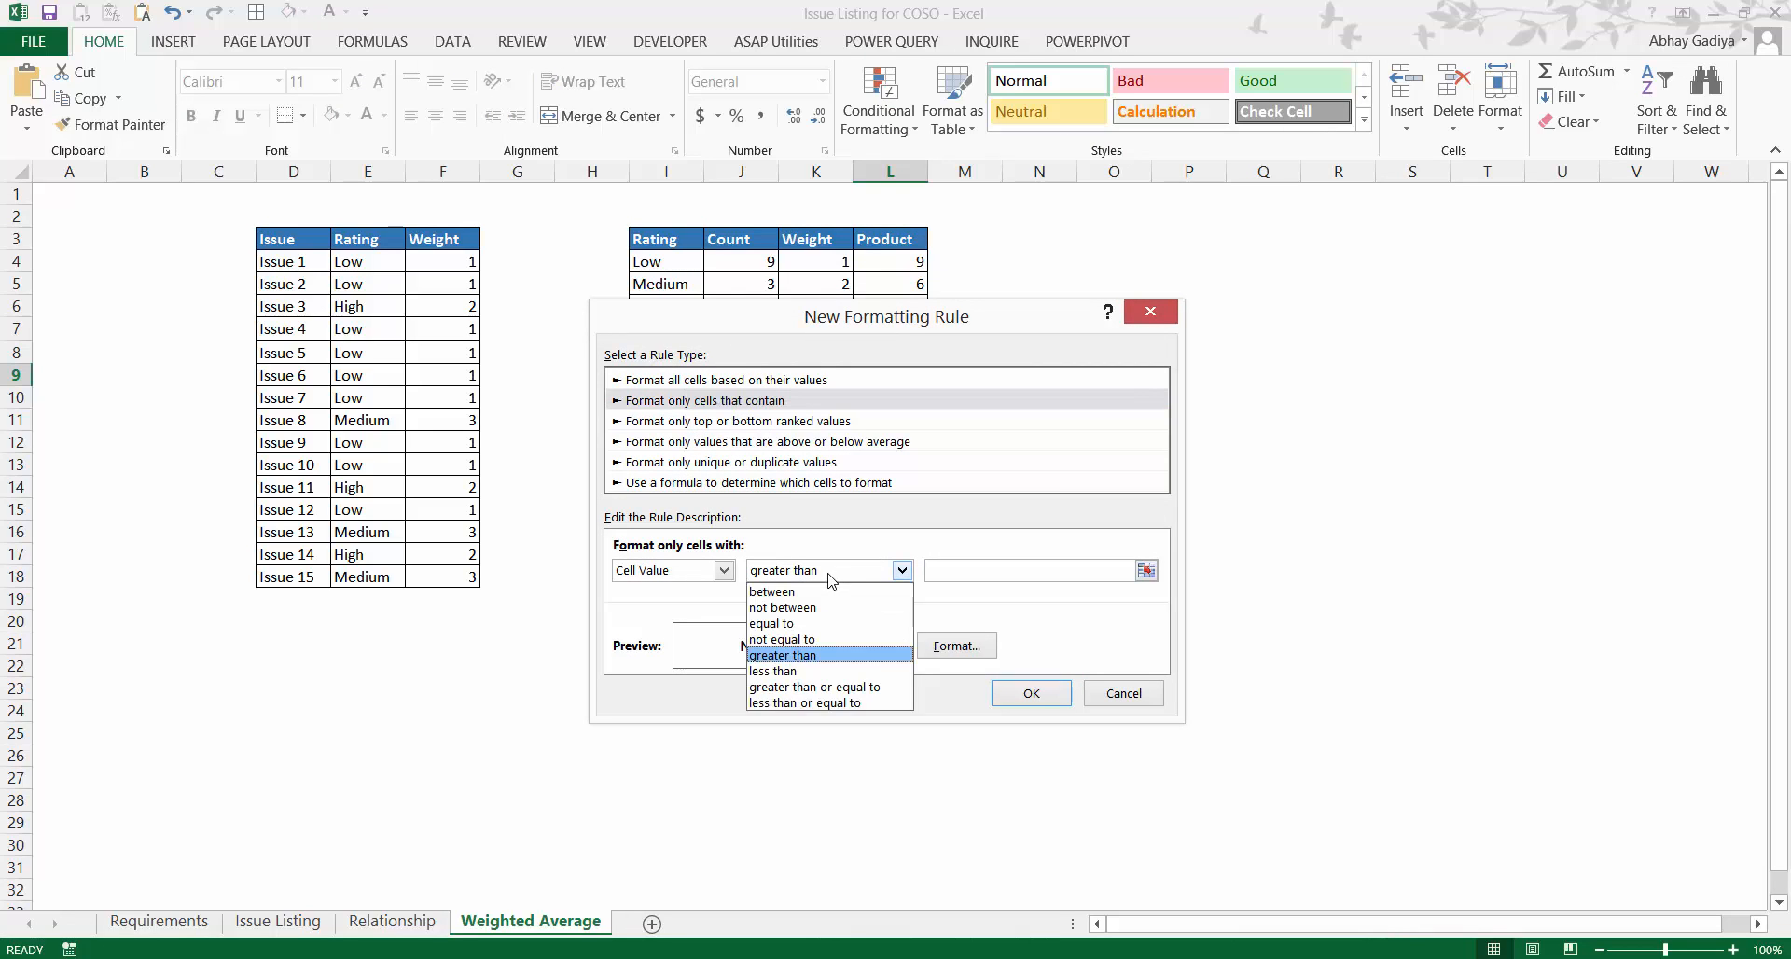
pyautogui.click(800, 624)
pyautogui.click(960, 571)
pyautogui.write('1')
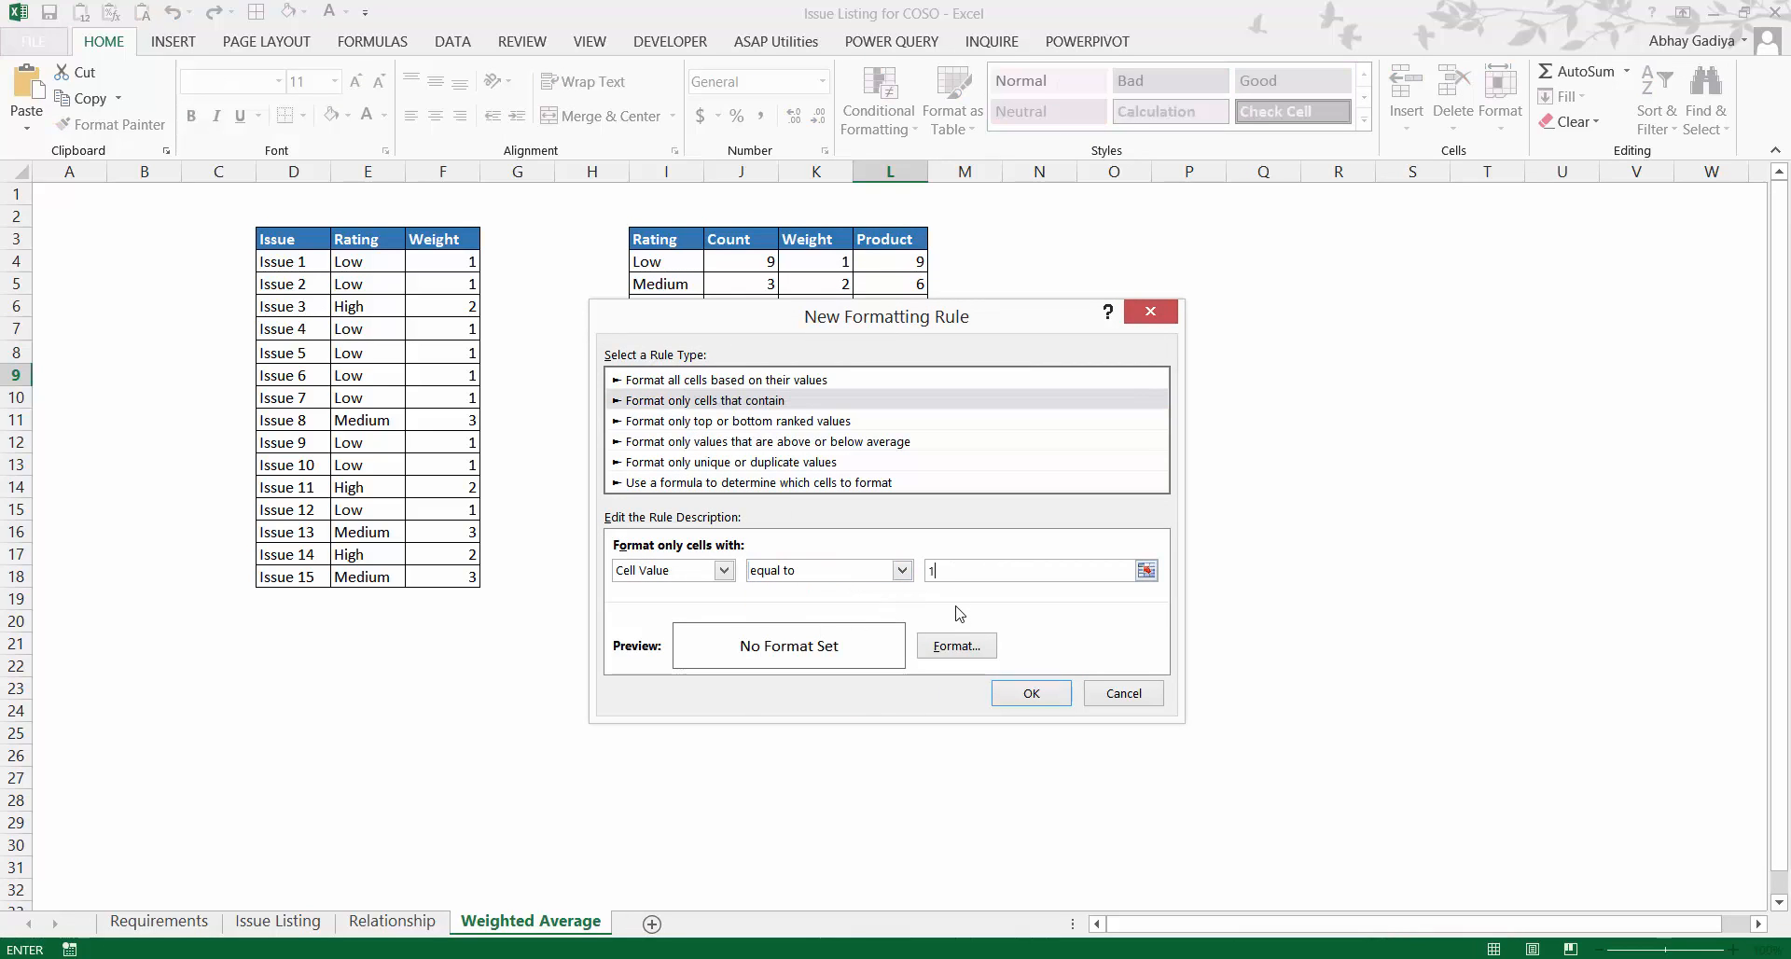
# - Give the value 1 rule a light green font and a matching light green fill, and save it
pyautogui.click(928, 653)
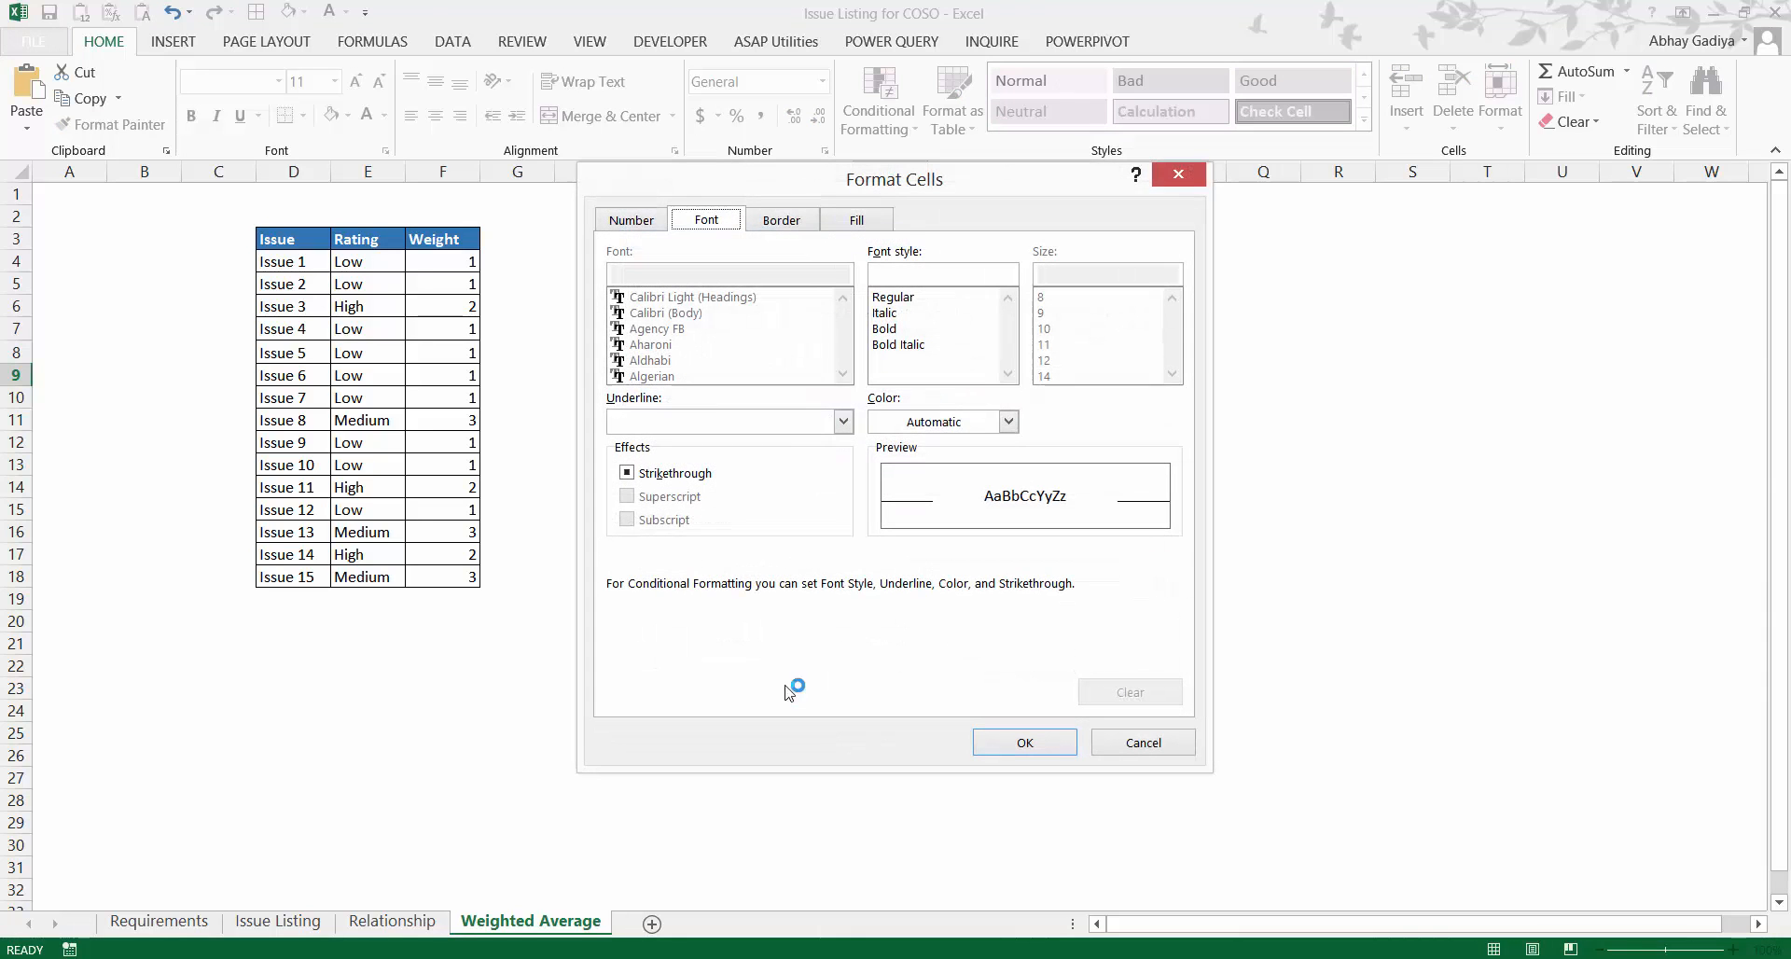
pyautogui.click(932, 421)
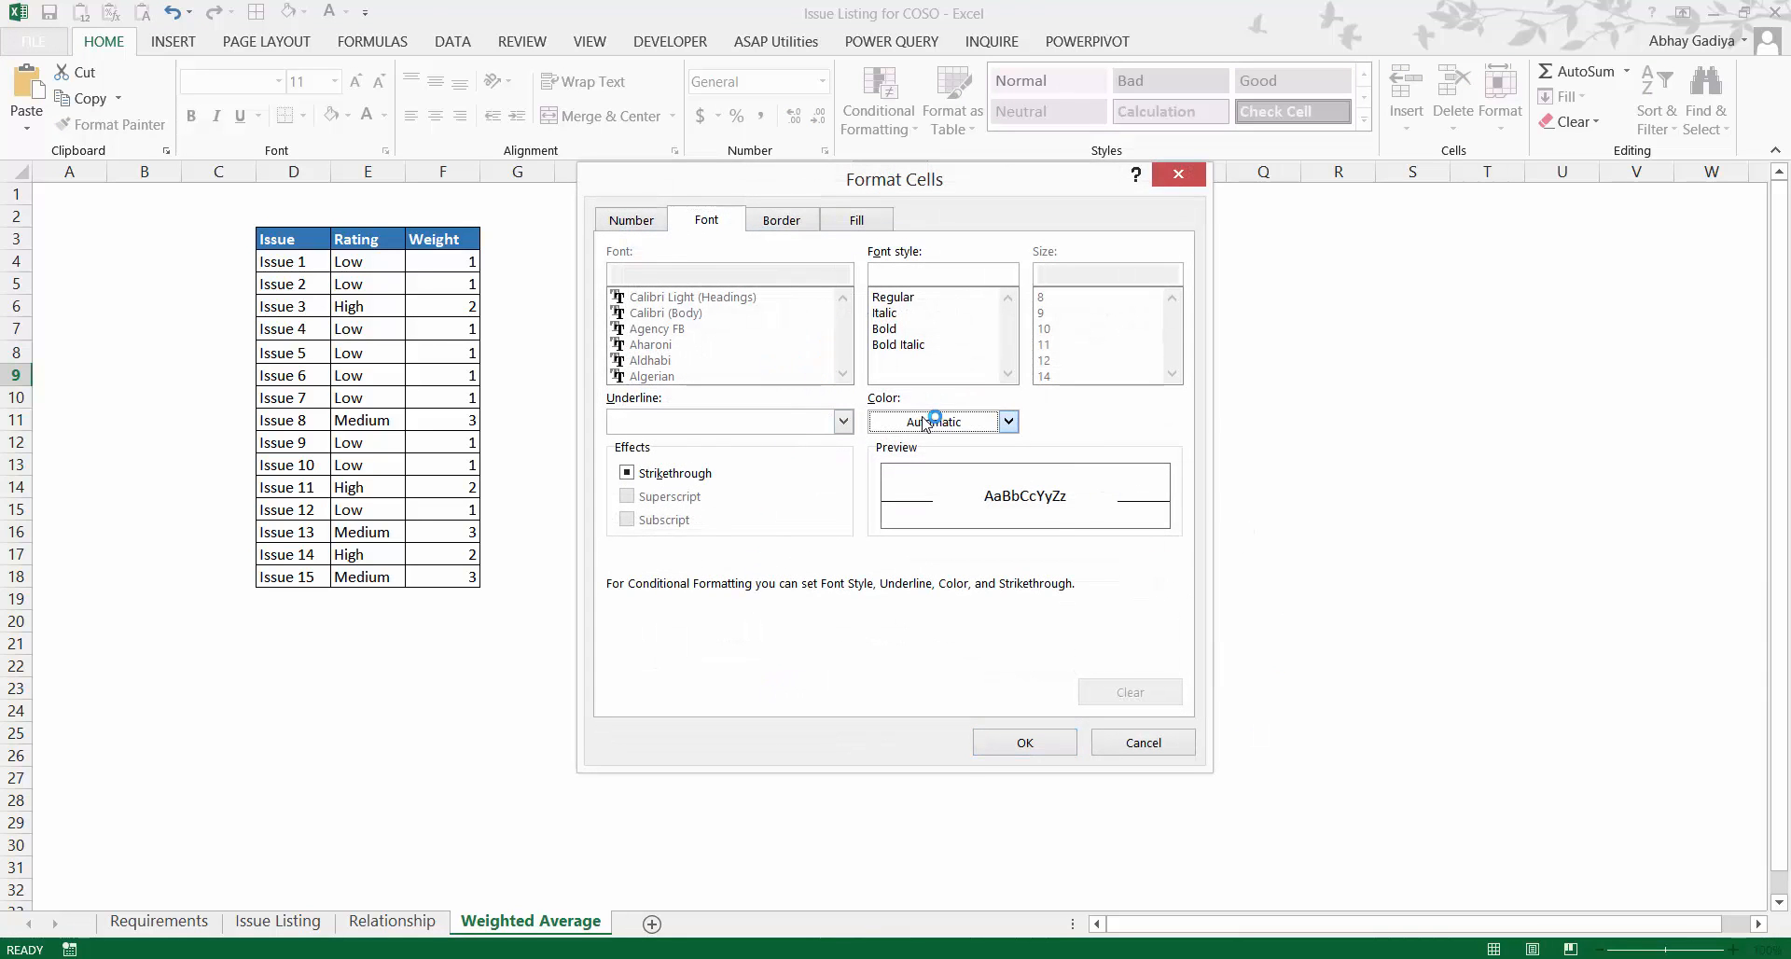
pyautogui.click(955, 623)
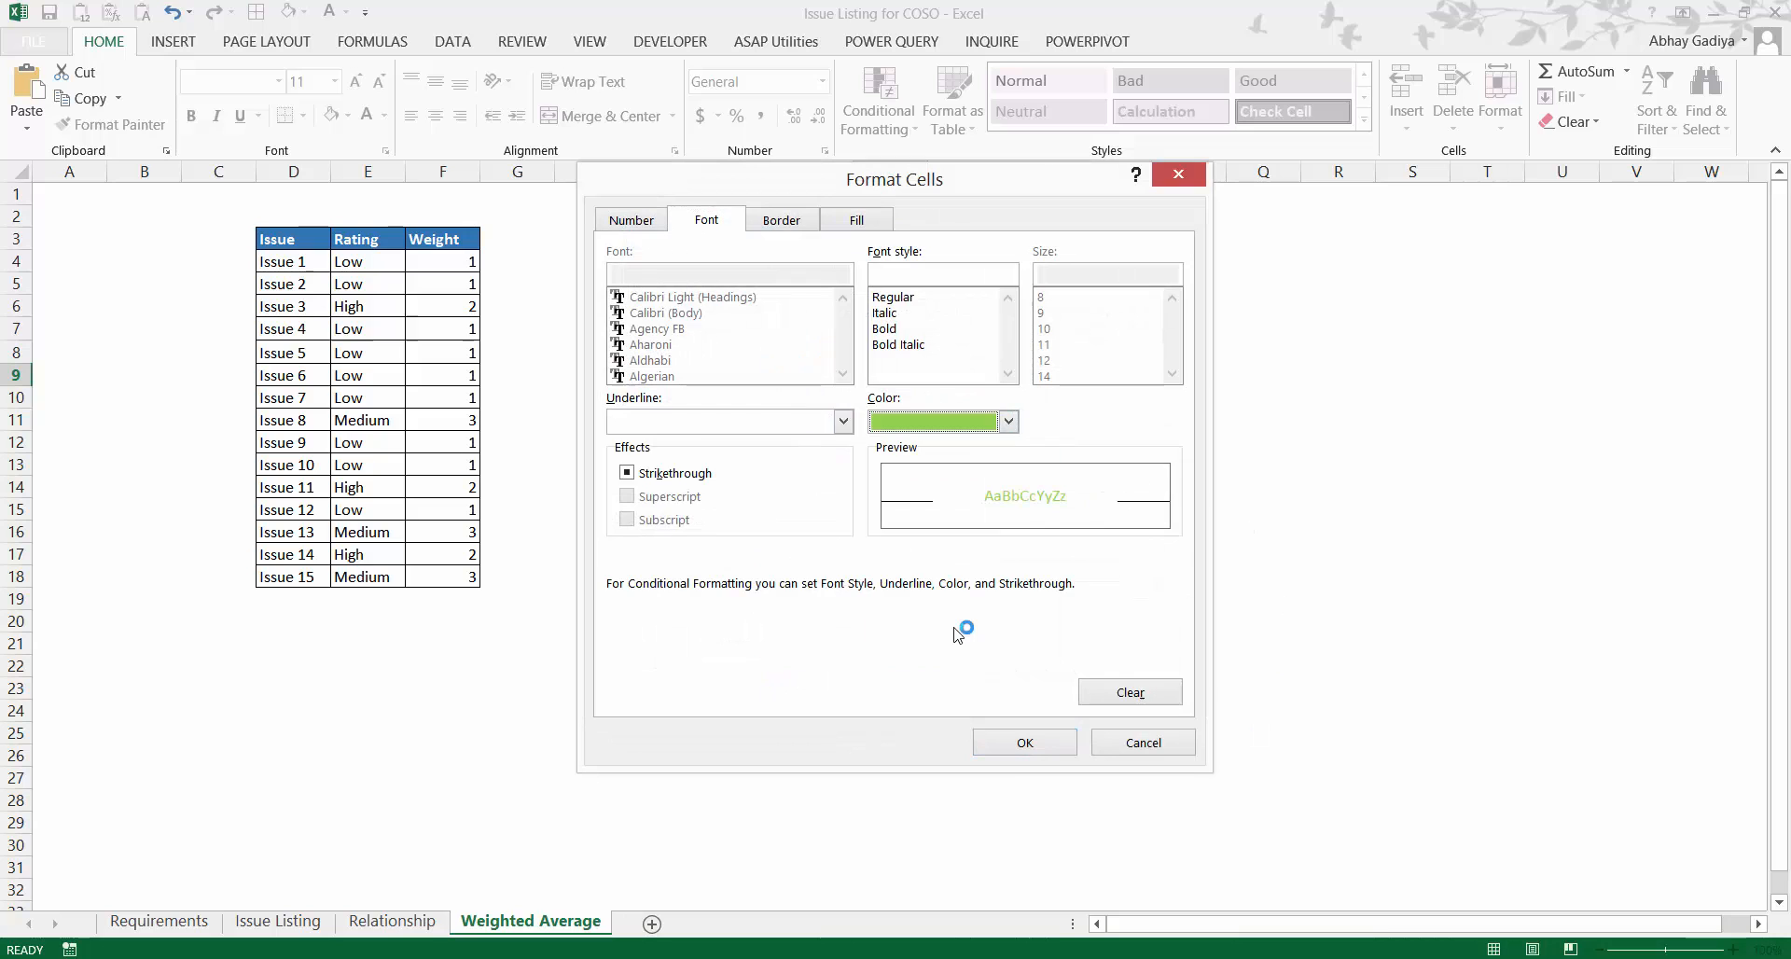
pyautogui.click(875, 221)
pyautogui.click(710, 441)
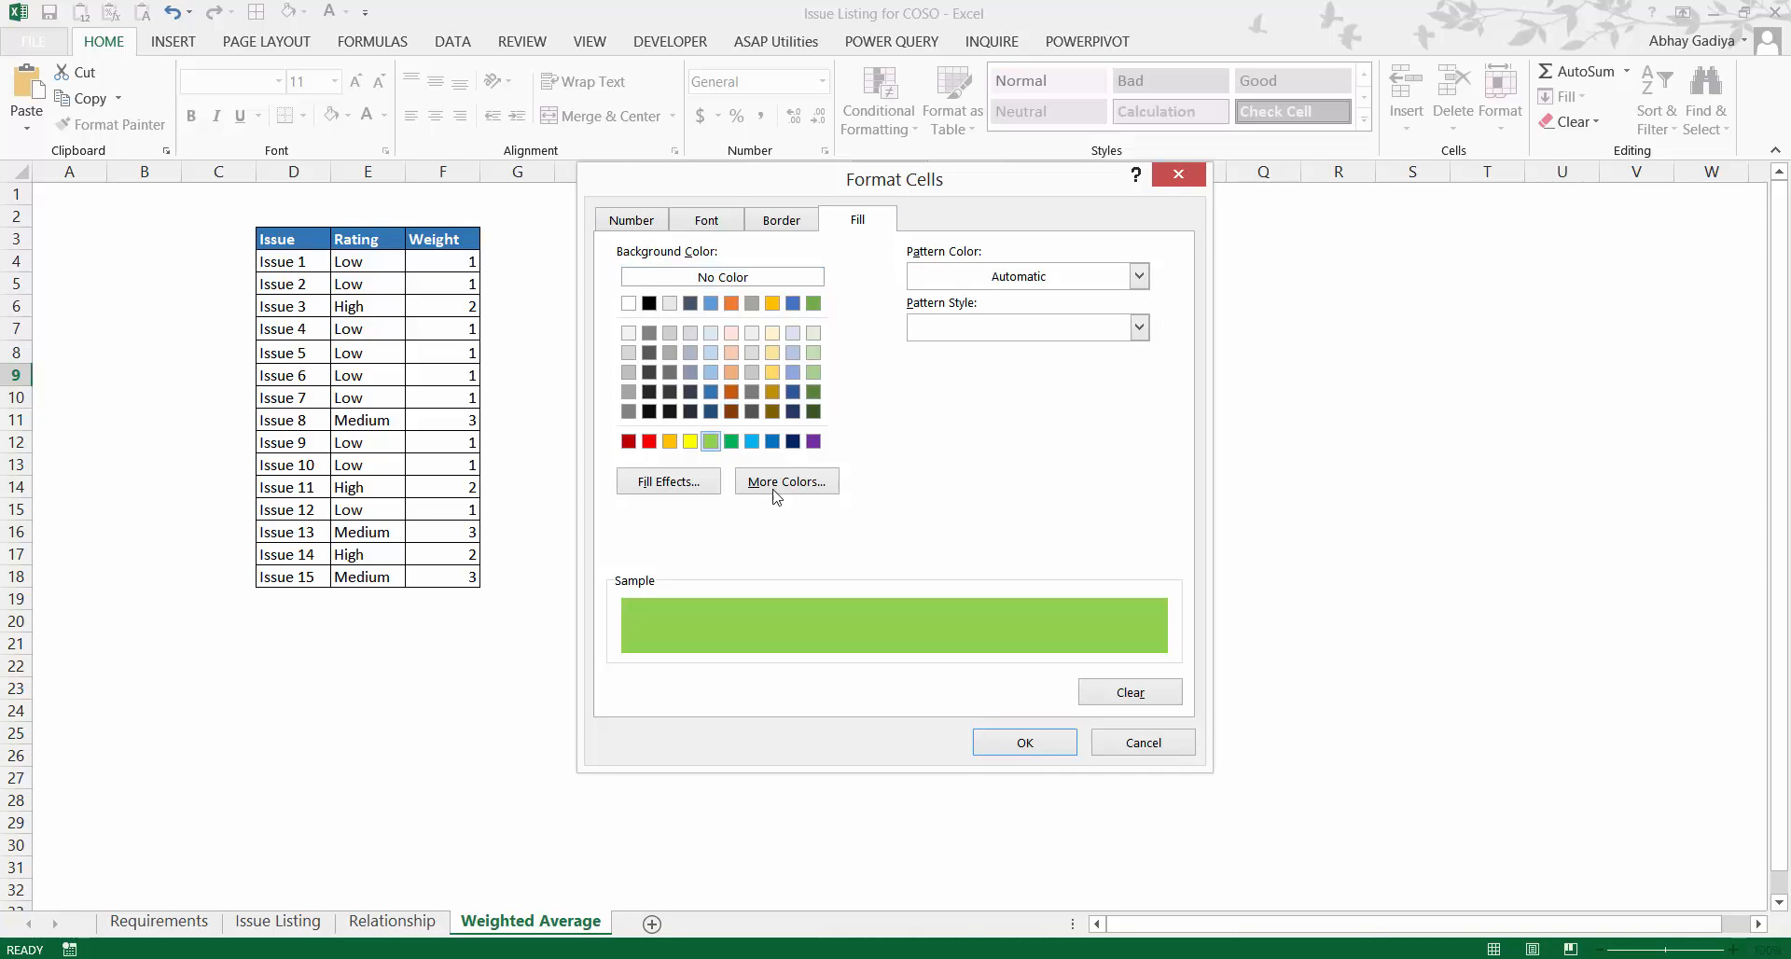
pyautogui.click(1027, 741)
pyautogui.click(1026, 692)
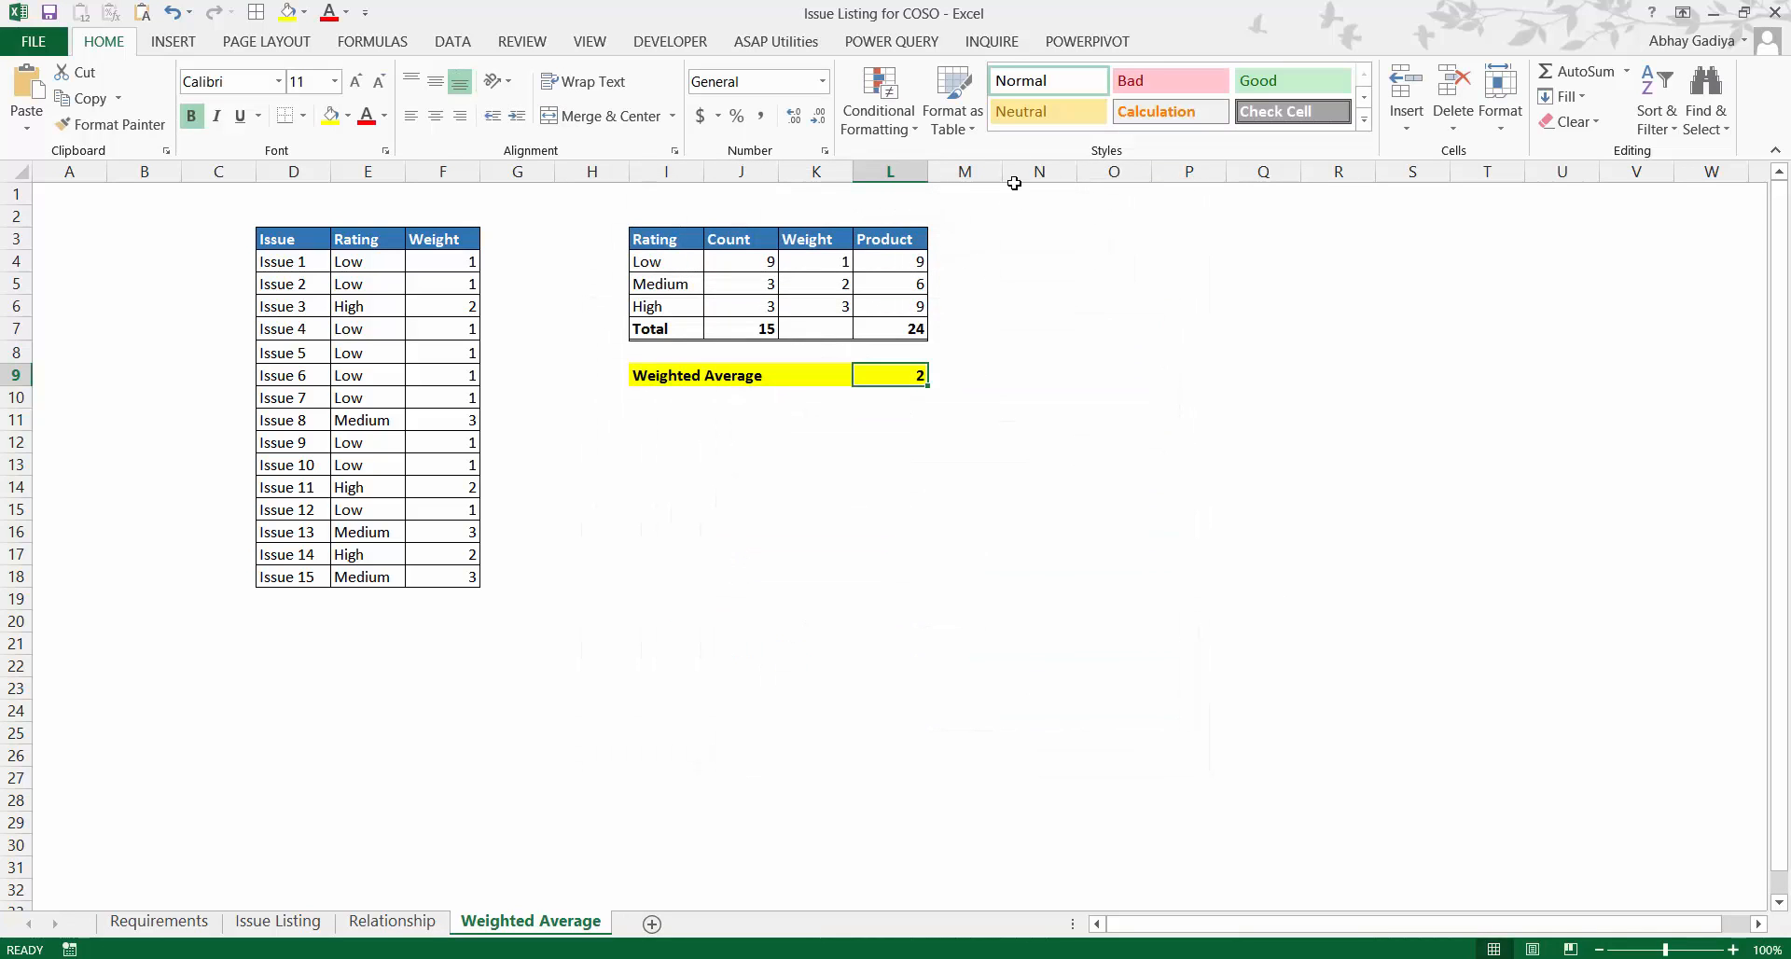
# - Add a second conditional formatting rule to L9 for cells that contain a value equal to 2
pyautogui.click(903, 120)
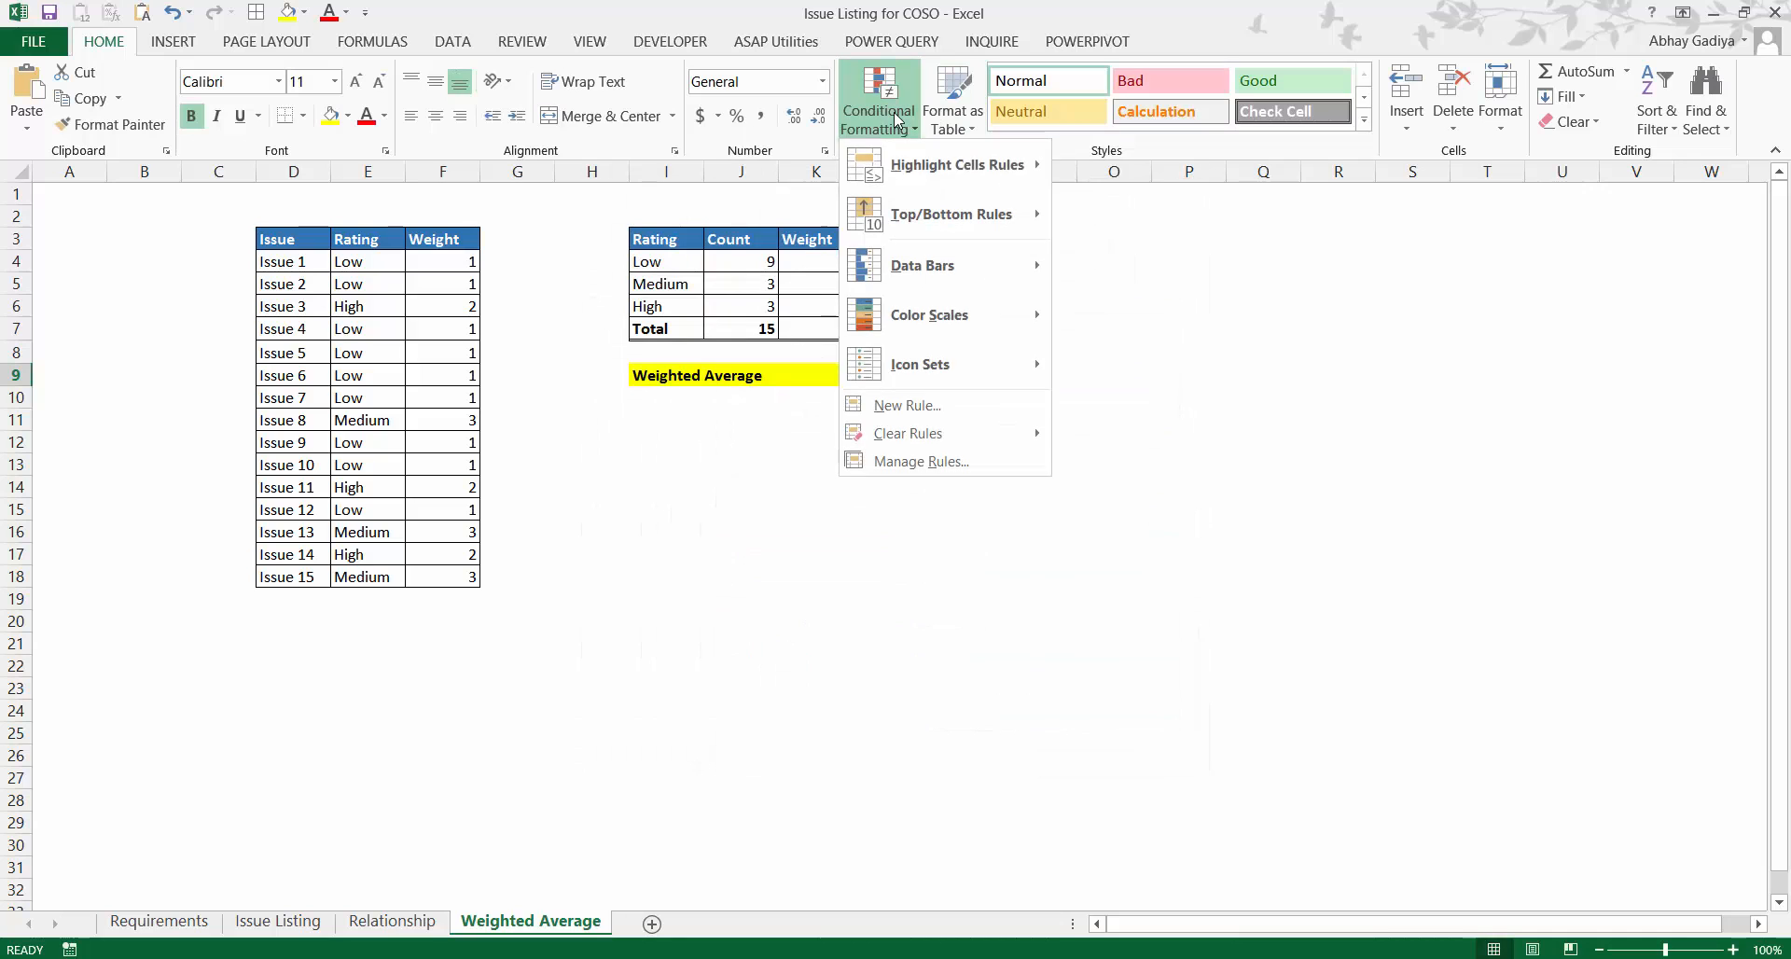
pyautogui.click(926, 462)
pyautogui.click(612, 431)
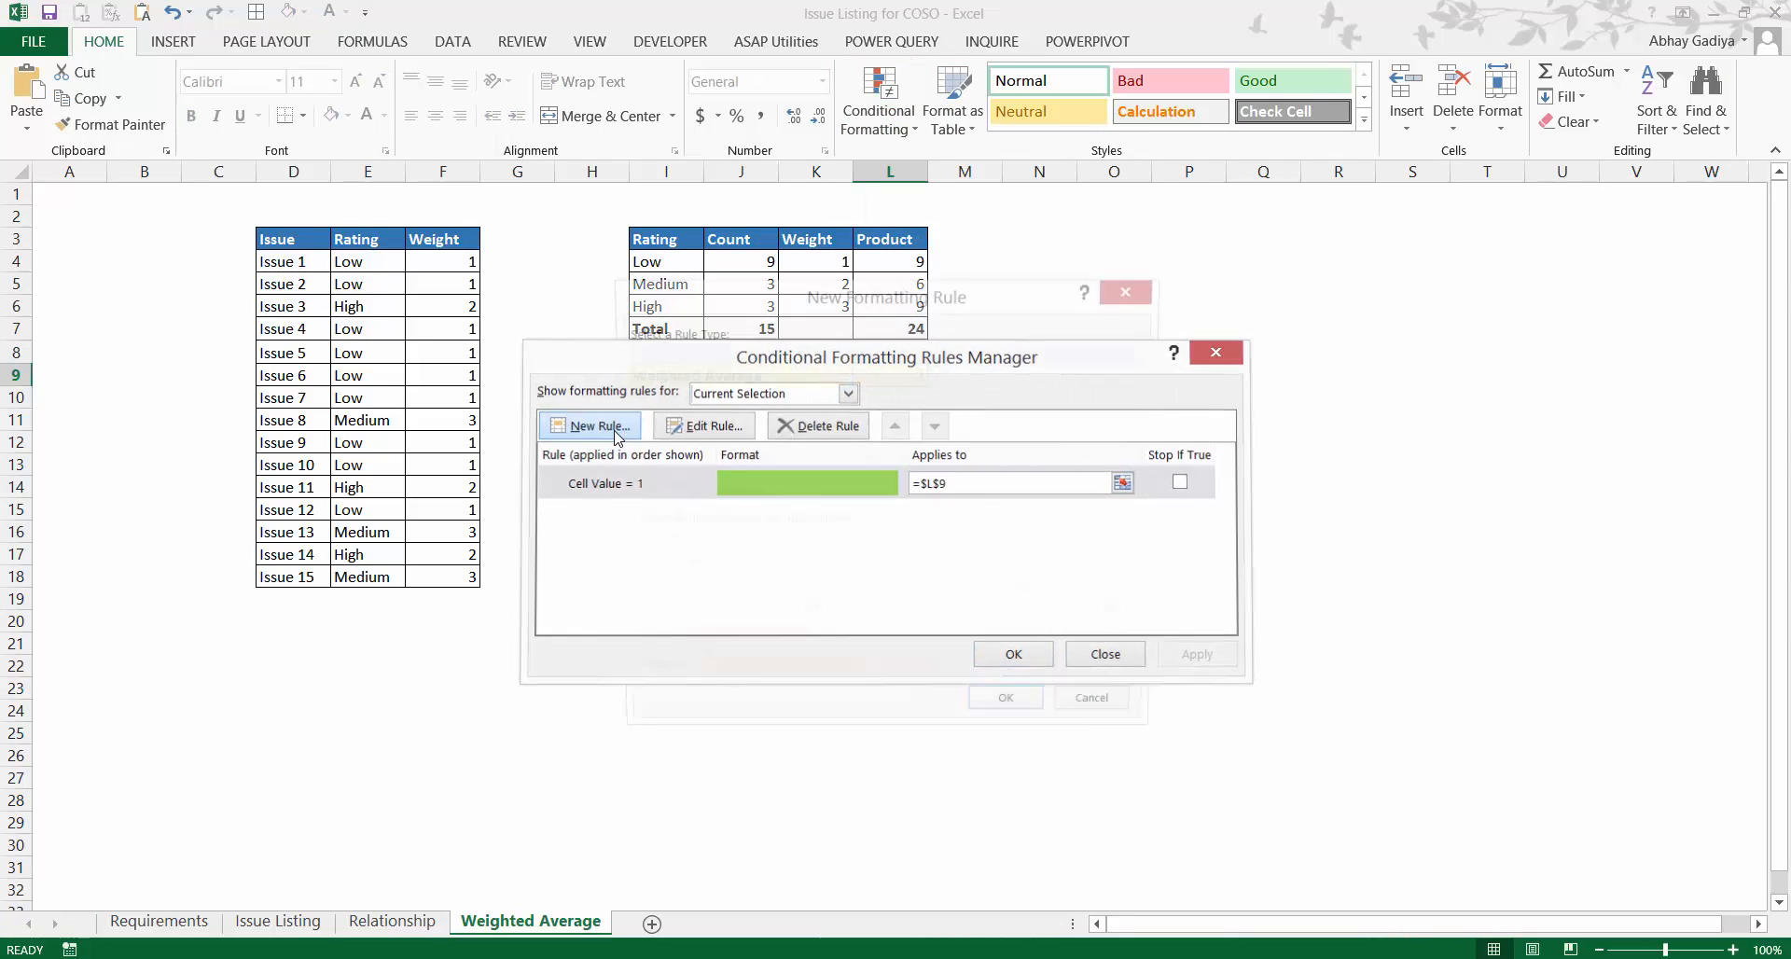
pyautogui.click(795, 379)
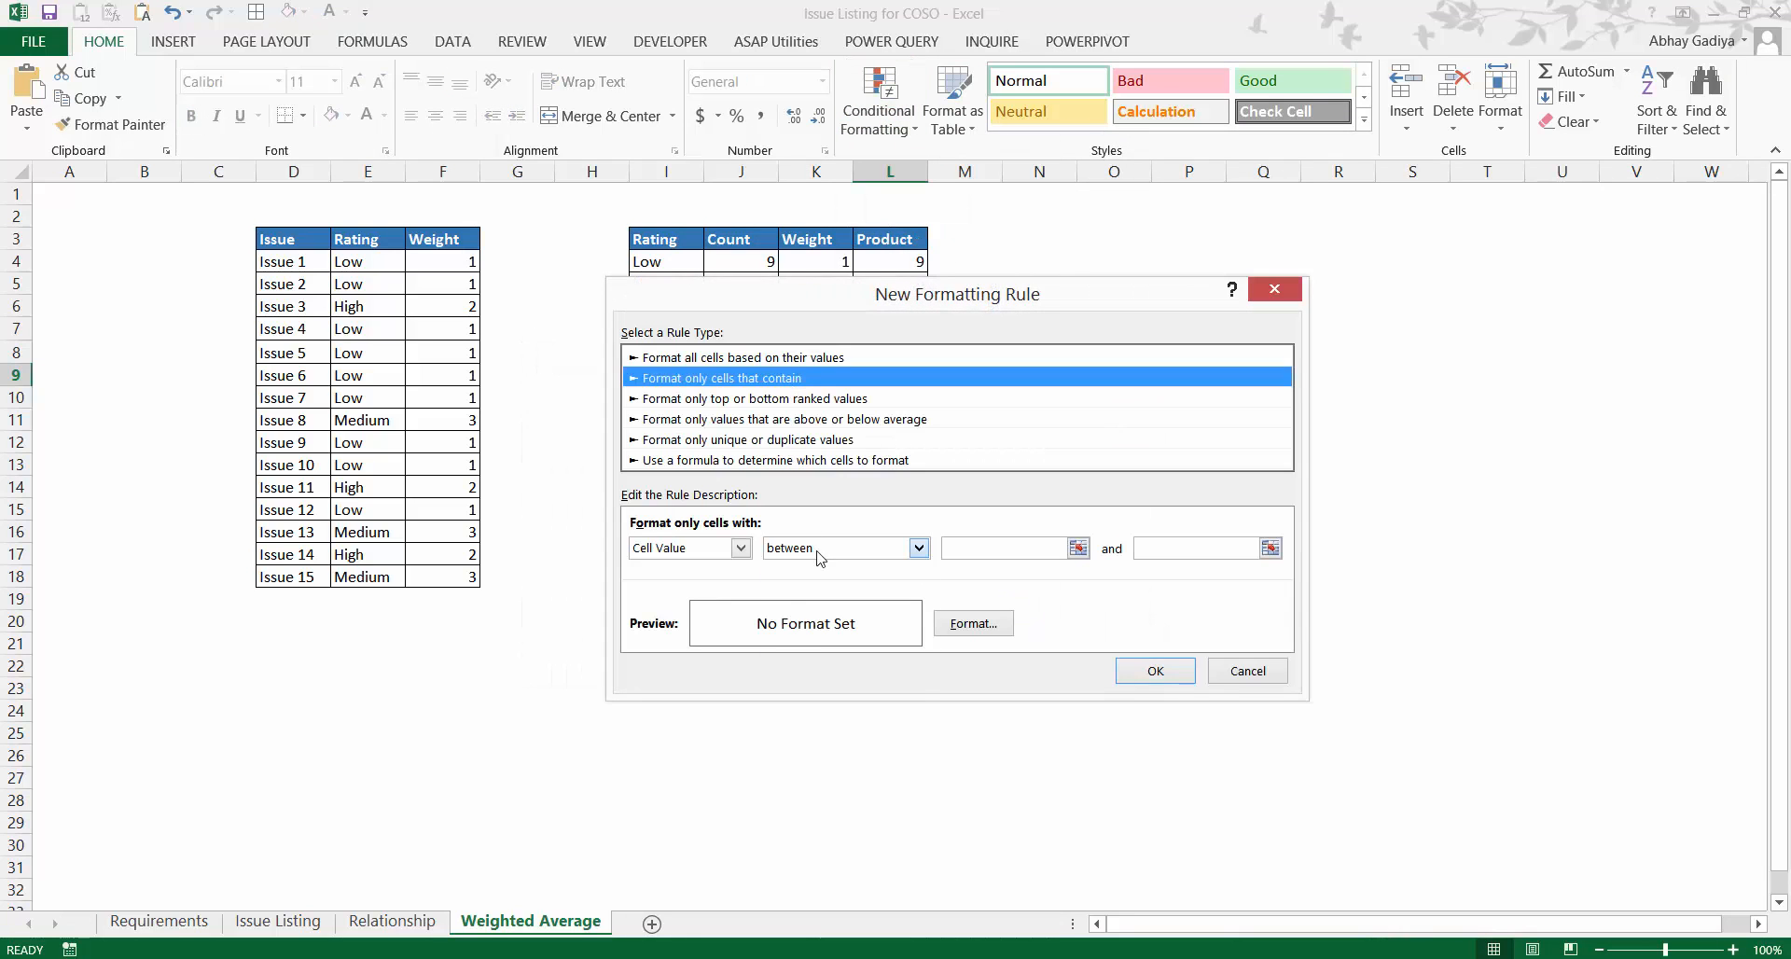
pyautogui.click(919, 547)
pyautogui.click(891, 597)
pyautogui.click(1044, 548)
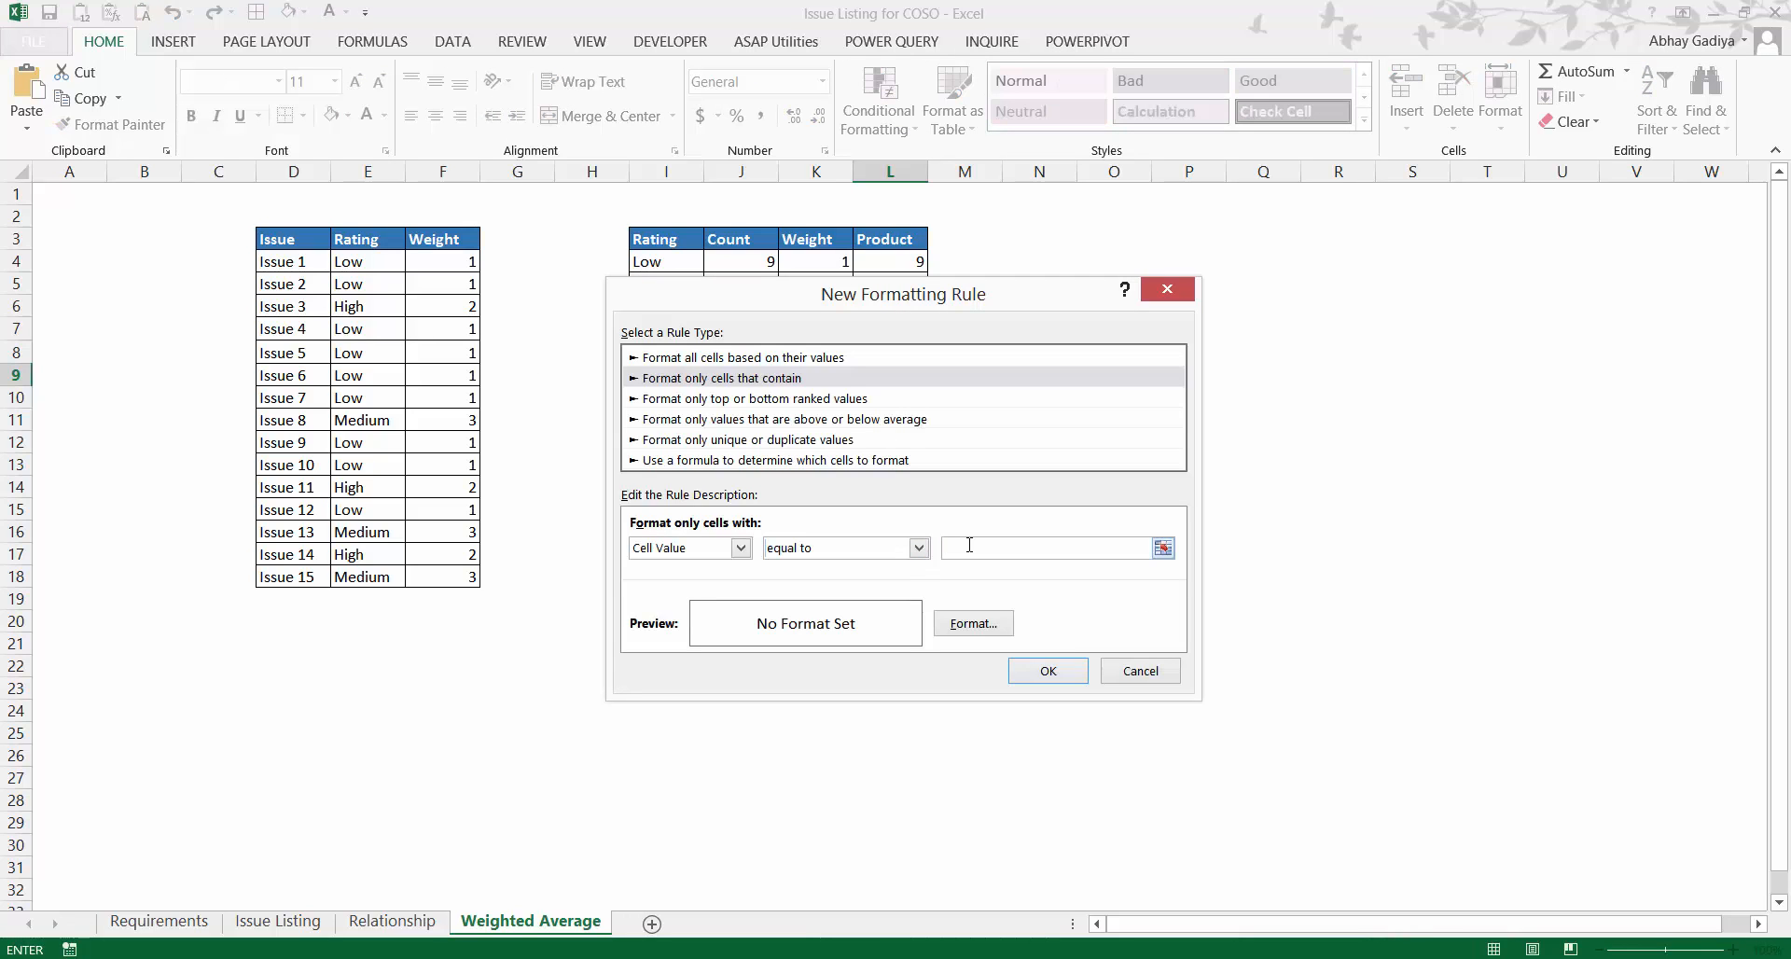
pyautogui.write('2')
# - Set the fill and font colour of the value 2 rule to the same orange and save the rule
pyautogui.click(965, 622)
pyautogui.click(673, 439)
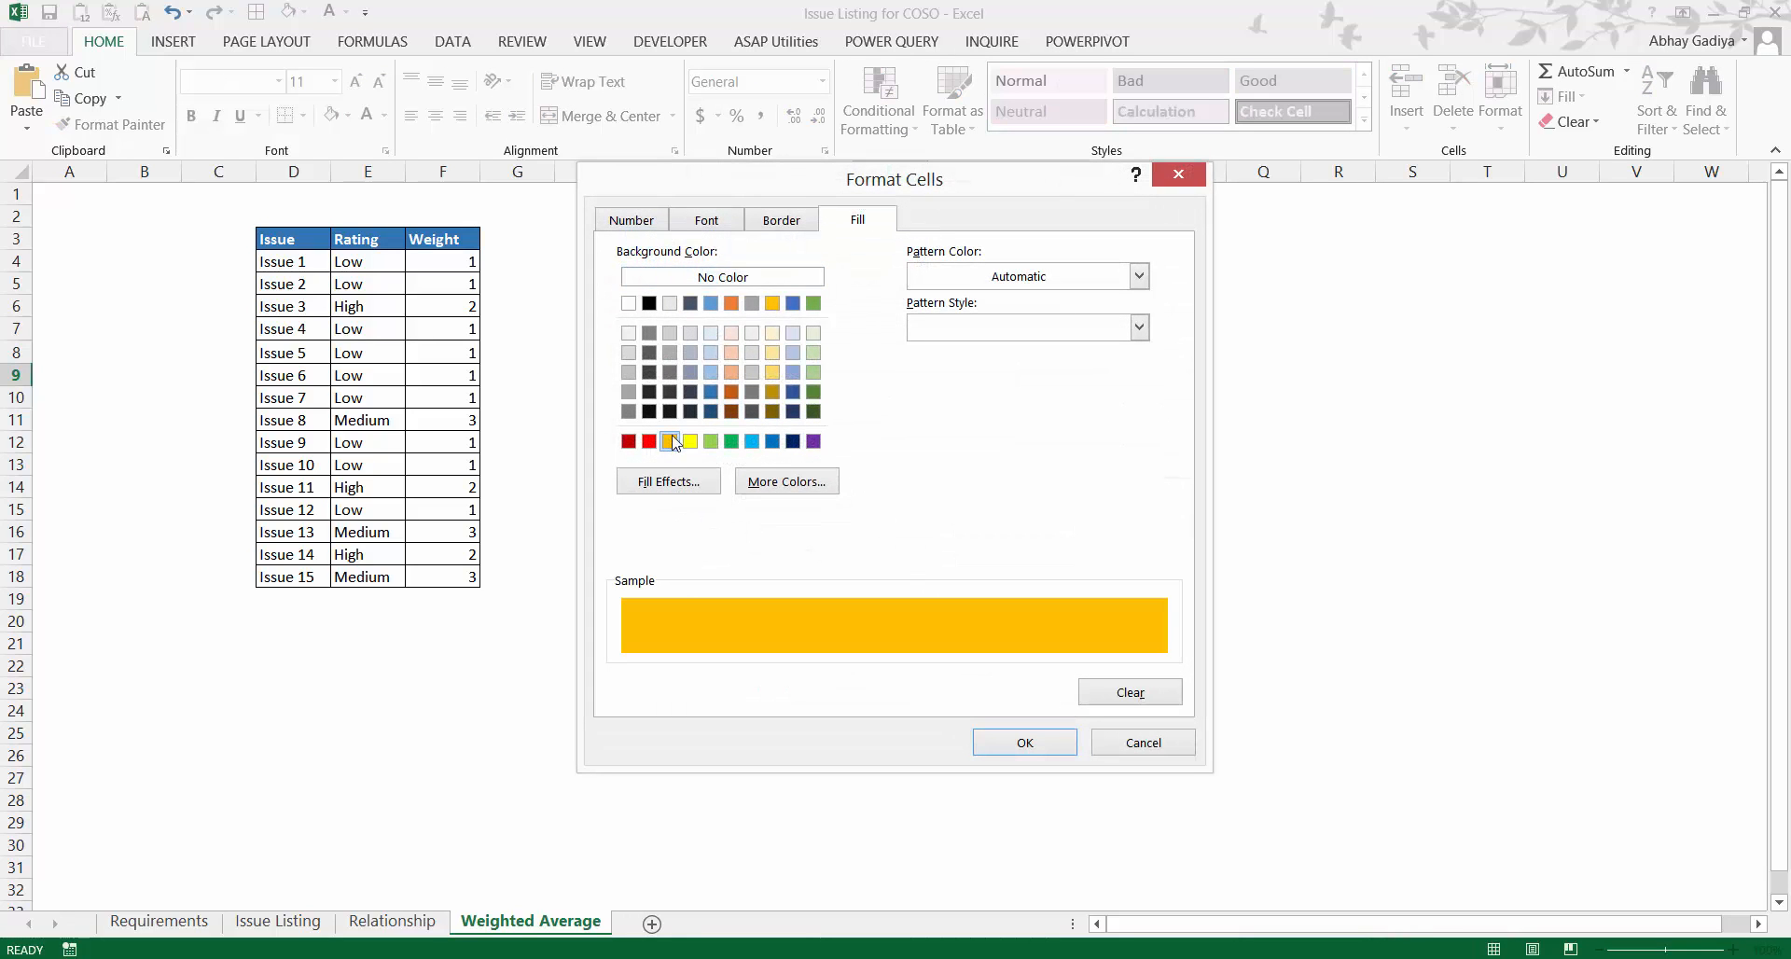
pyautogui.click(708, 220)
pyautogui.click(1009, 422)
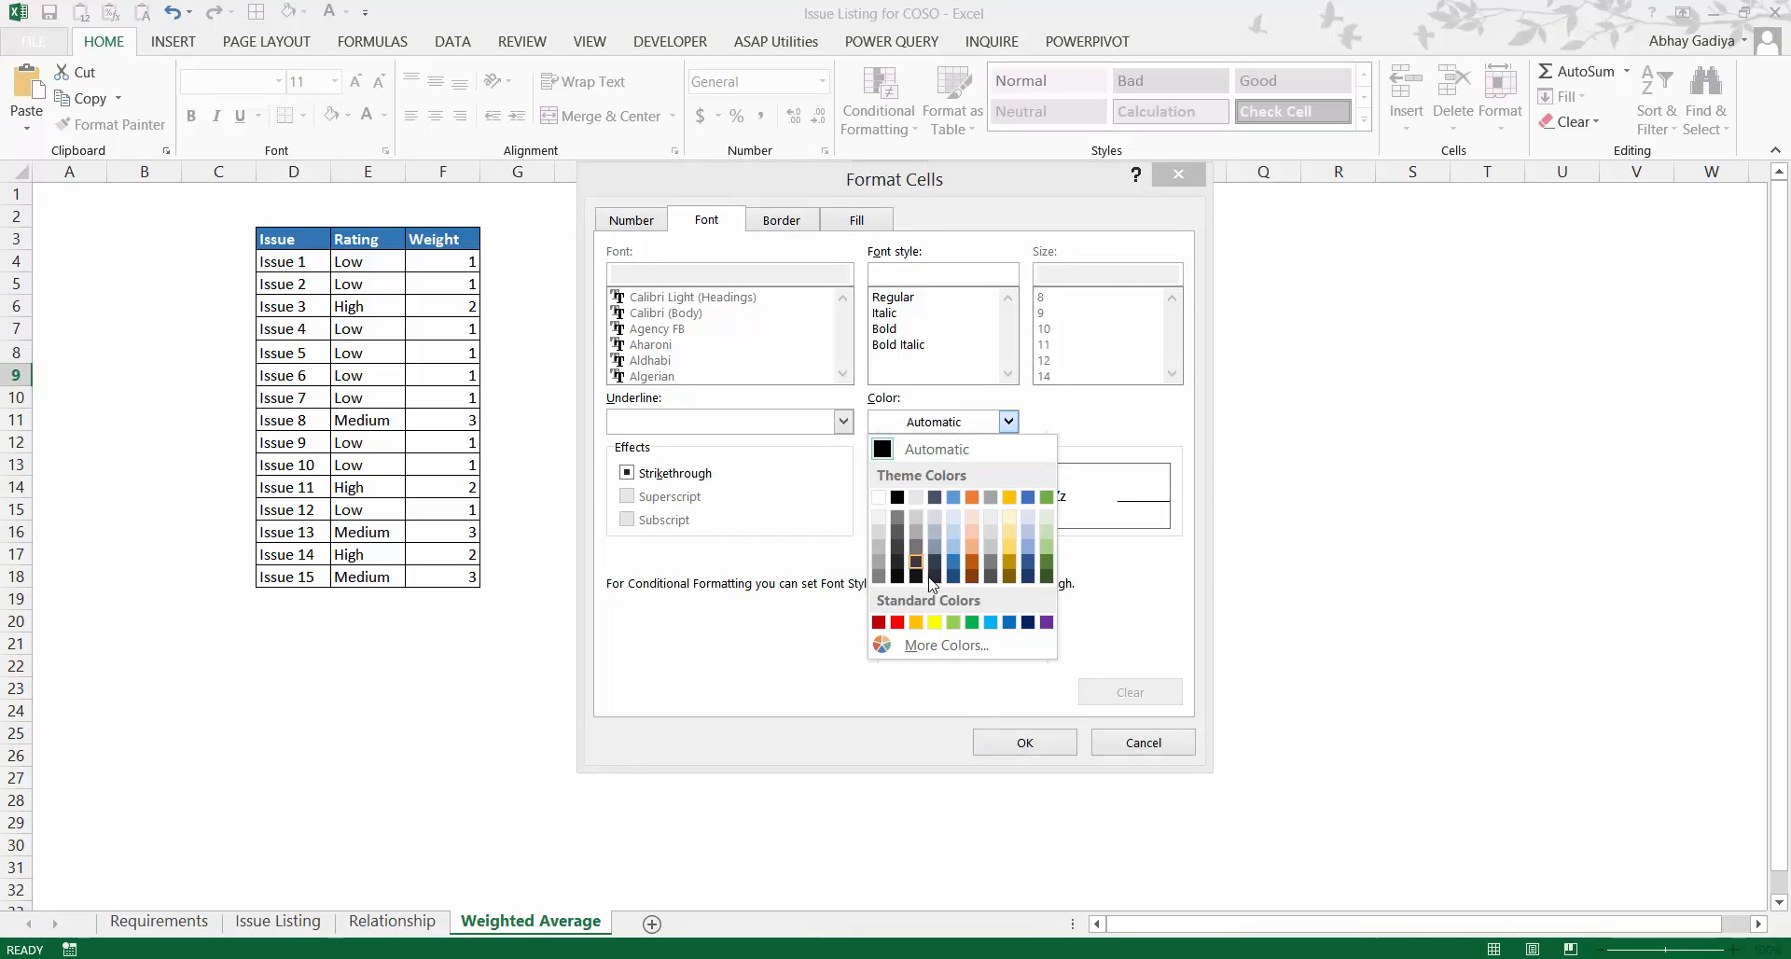
pyautogui.click(913, 619)
pyautogui.click(1030, 743)
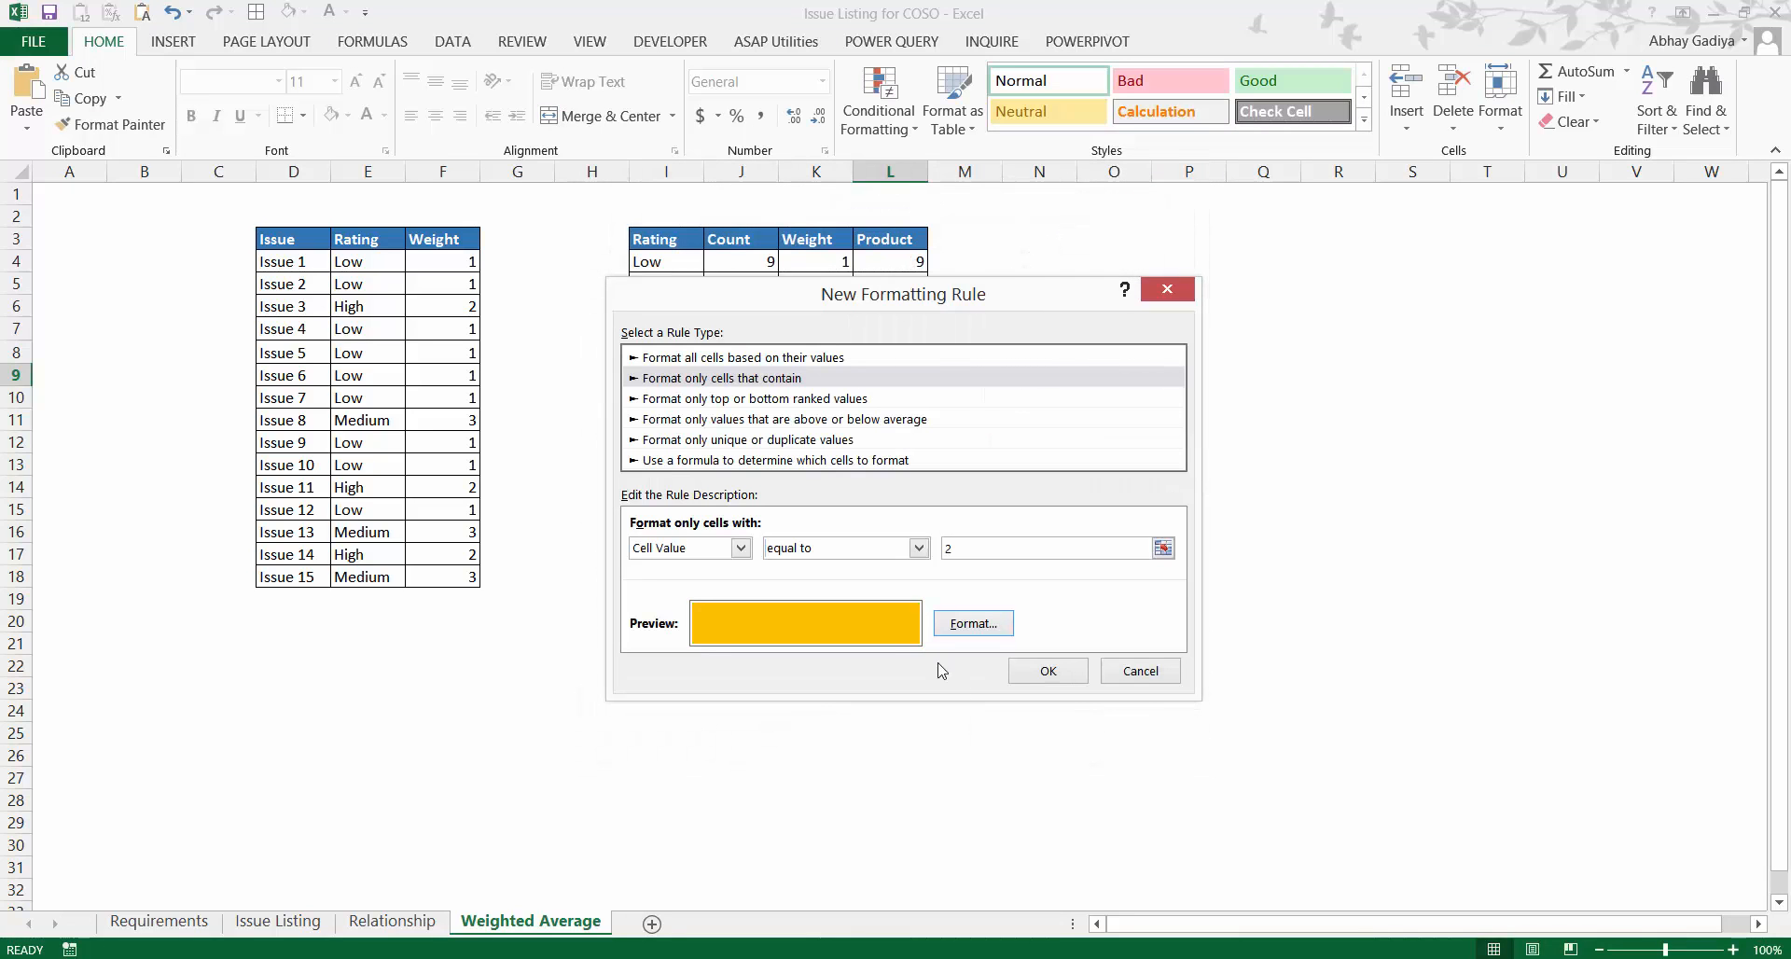
pyautogui.click(1047, 671)
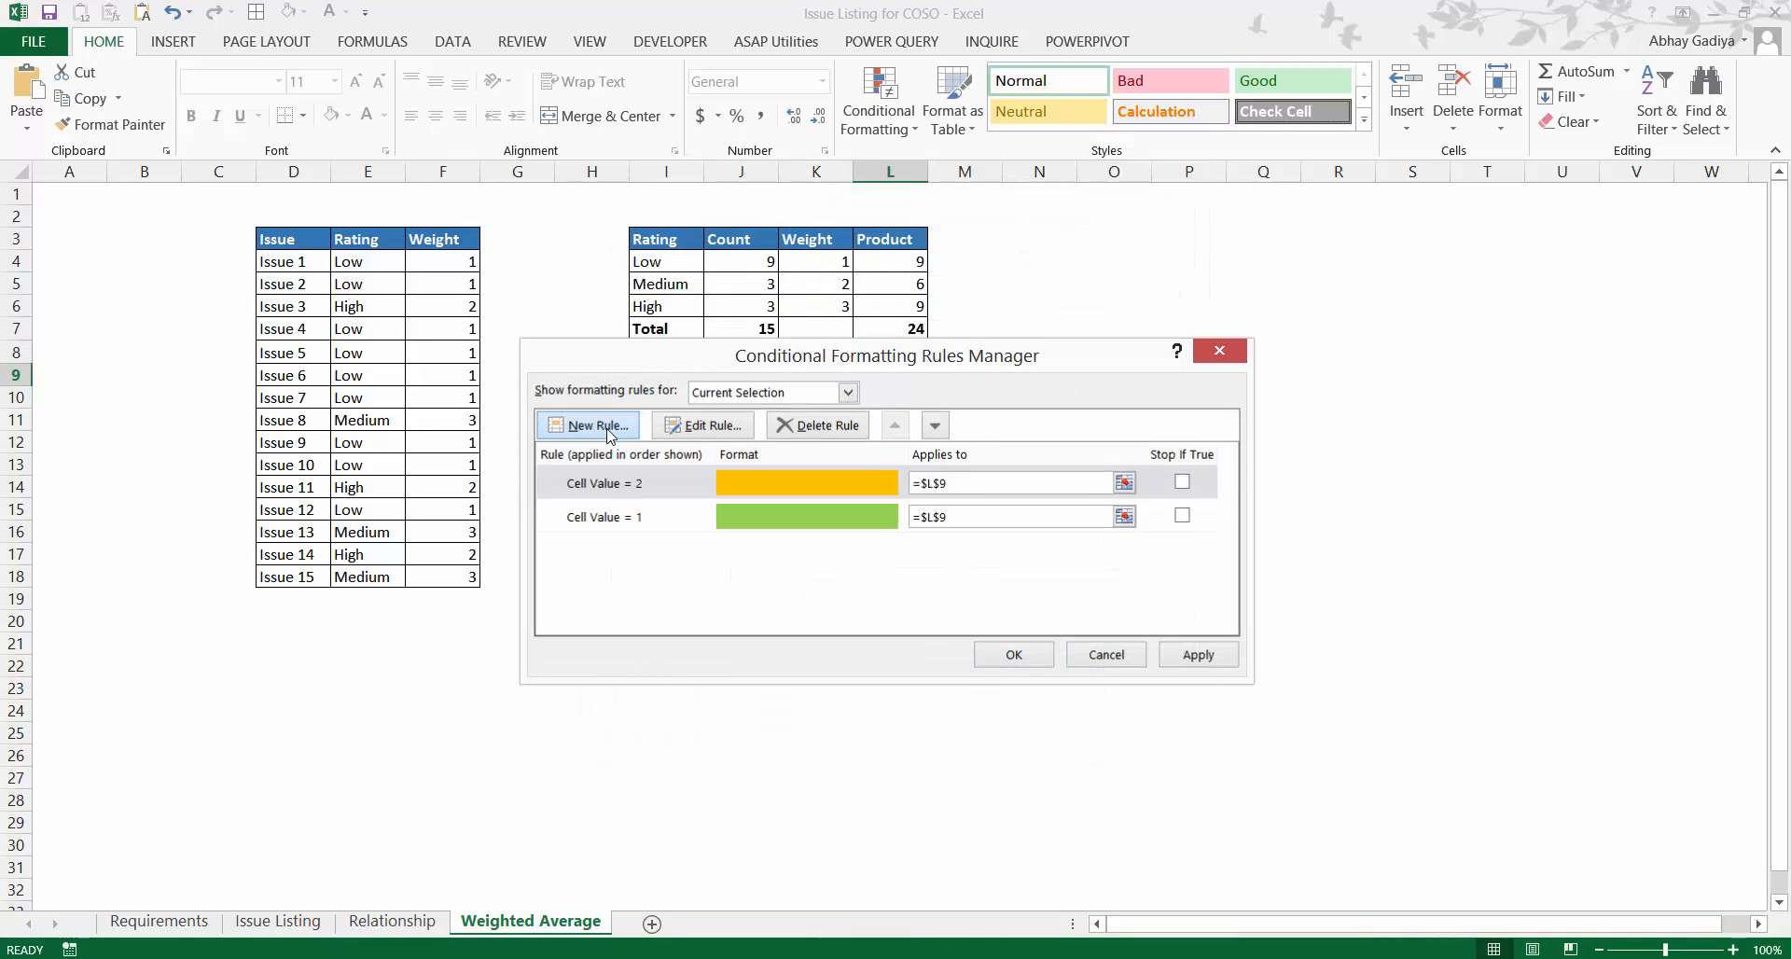
# - Add a third conditional formatting rule to L9 for cells that contain a value equal to 3
pyautogui.click(609, 428)
pyautogui.click(762, 381)
pyautogui.click(808, 545)
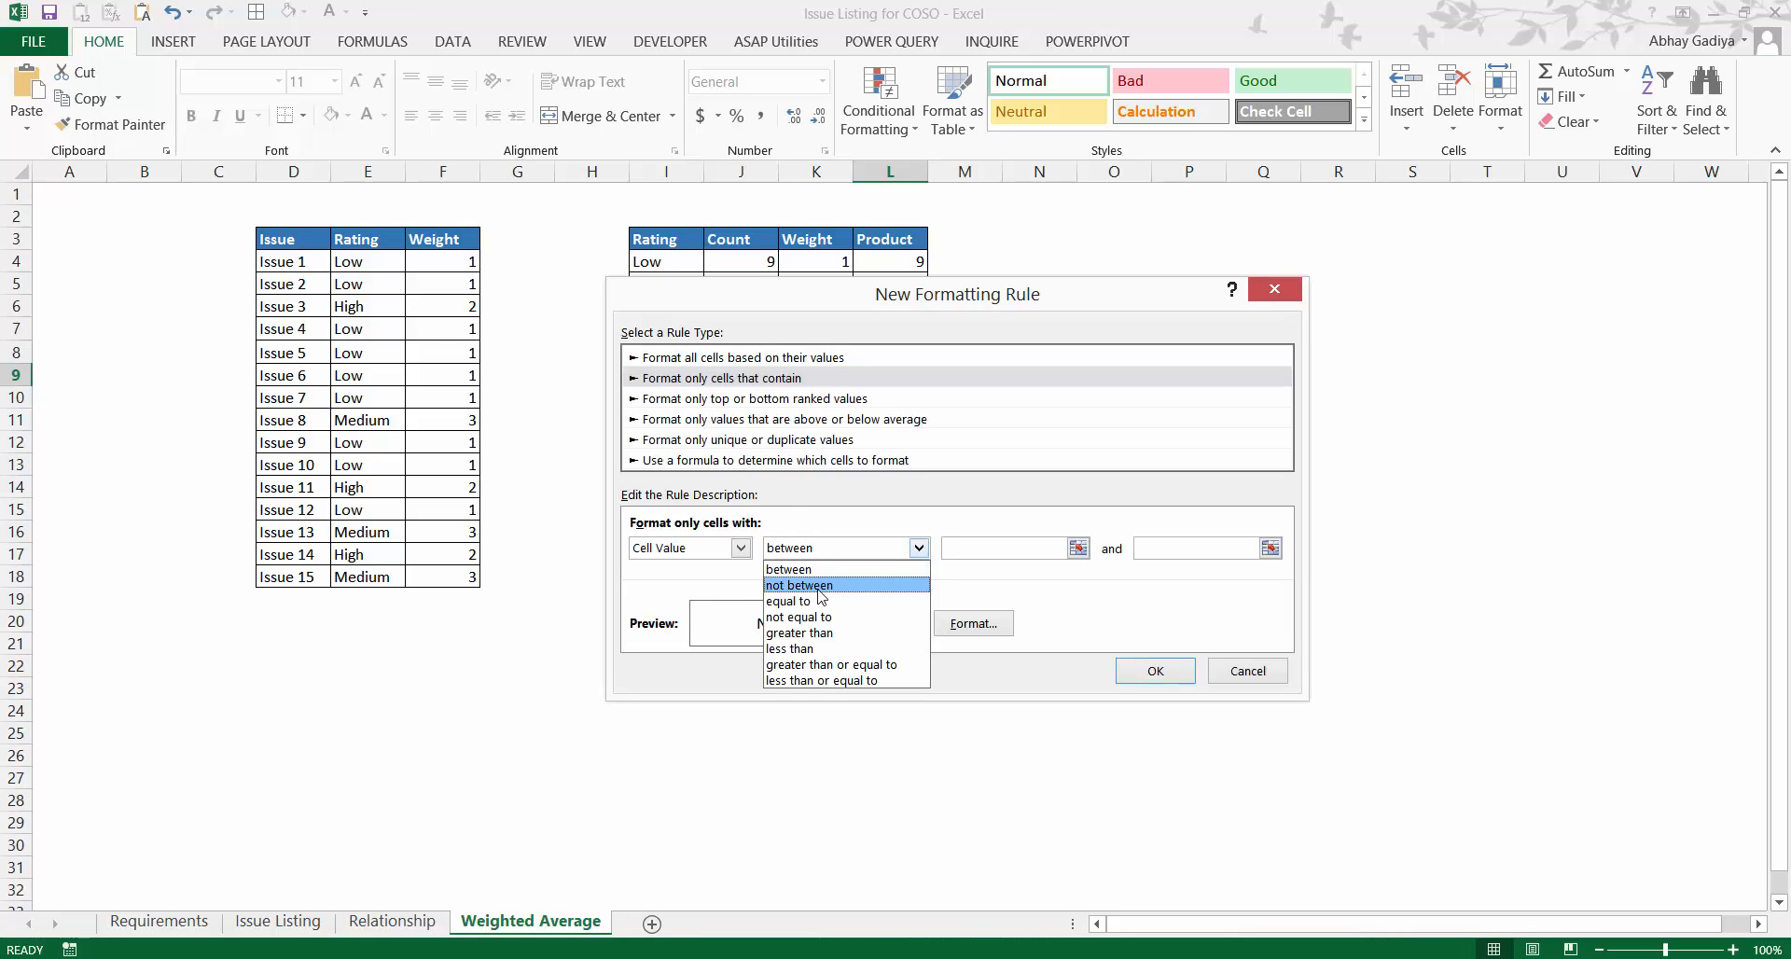
pyautogui.click(874, 612)
pyautogui.click(992, 549)
pyautogui.write('3')
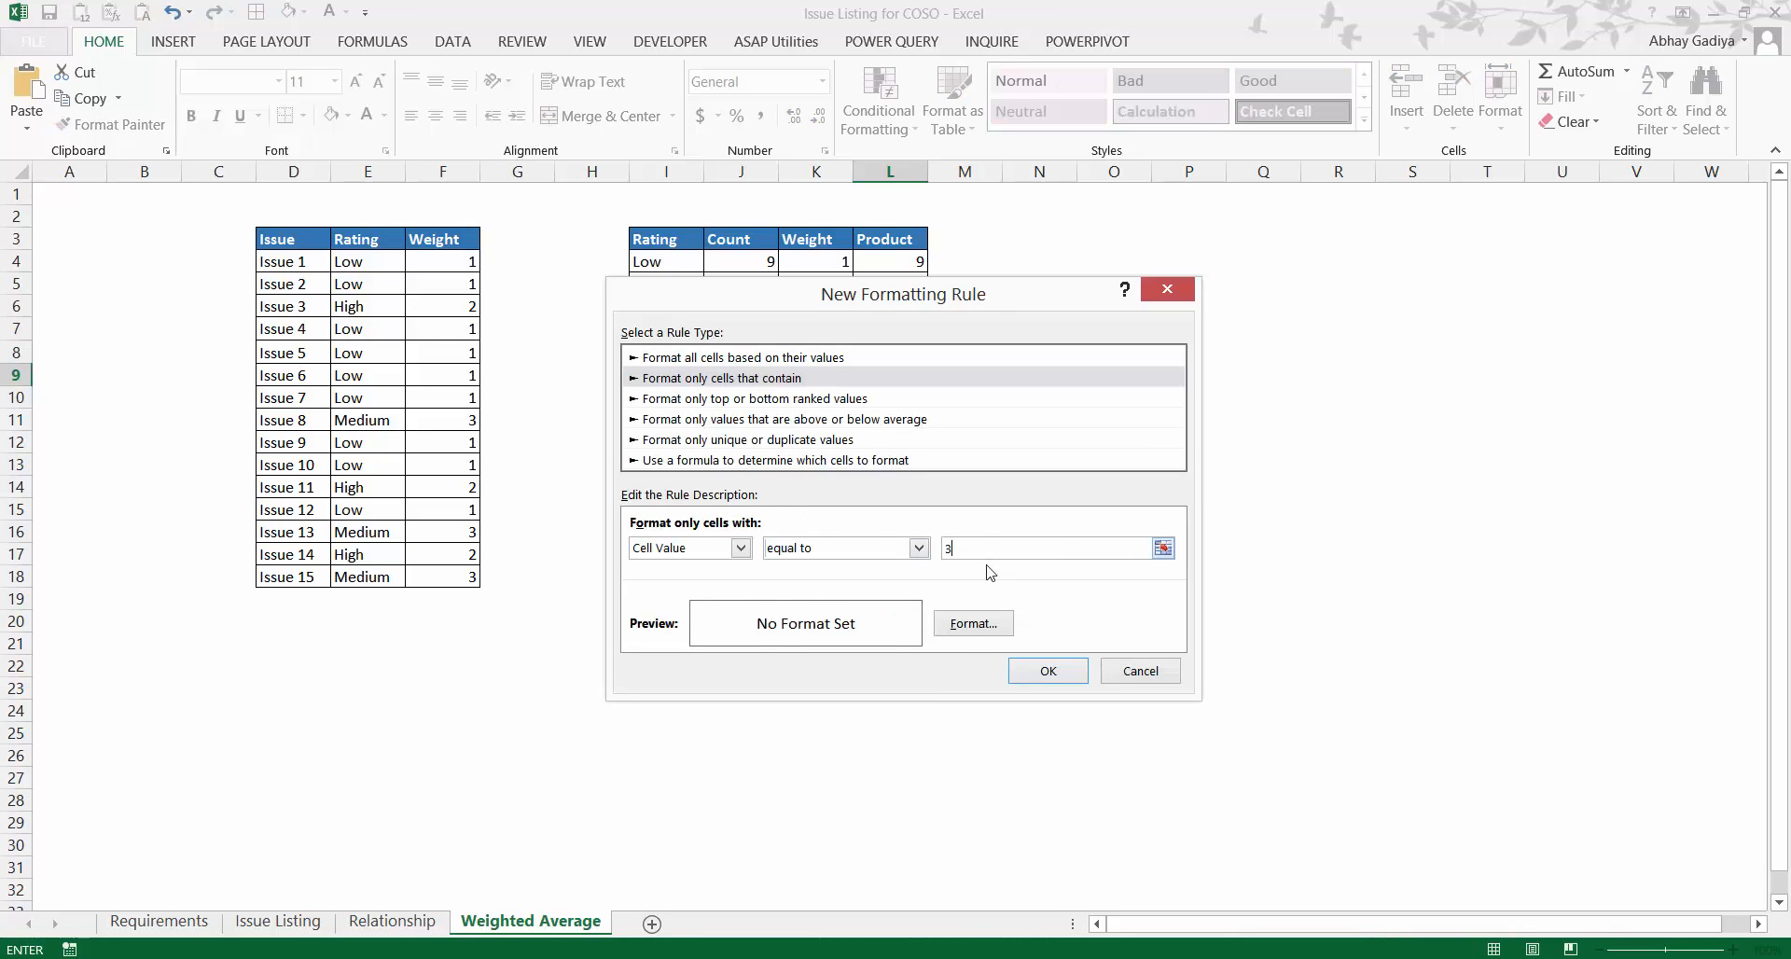
# - Set the fill and font colour of the value 3 rule to red and apply all three rules to L9
pyautogui.click(971, 627)
pyautogui.click(853, 223)
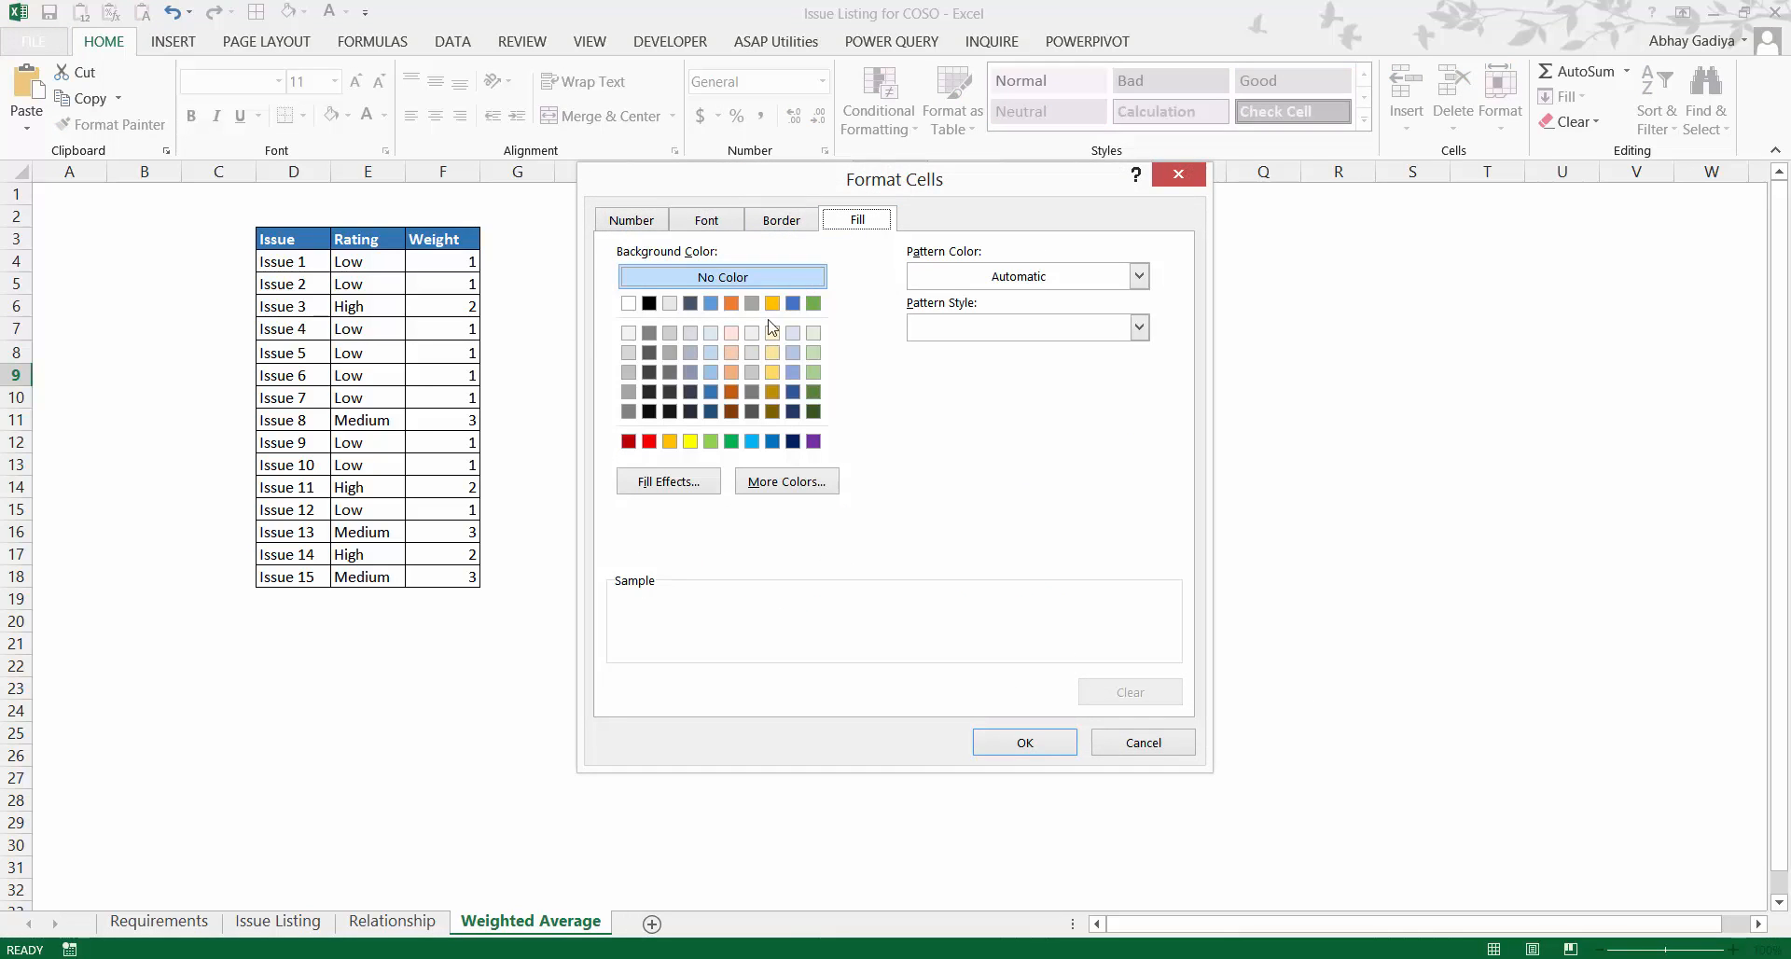
pyautogui.click(649, 441)
pyautogui.click(732, 224)
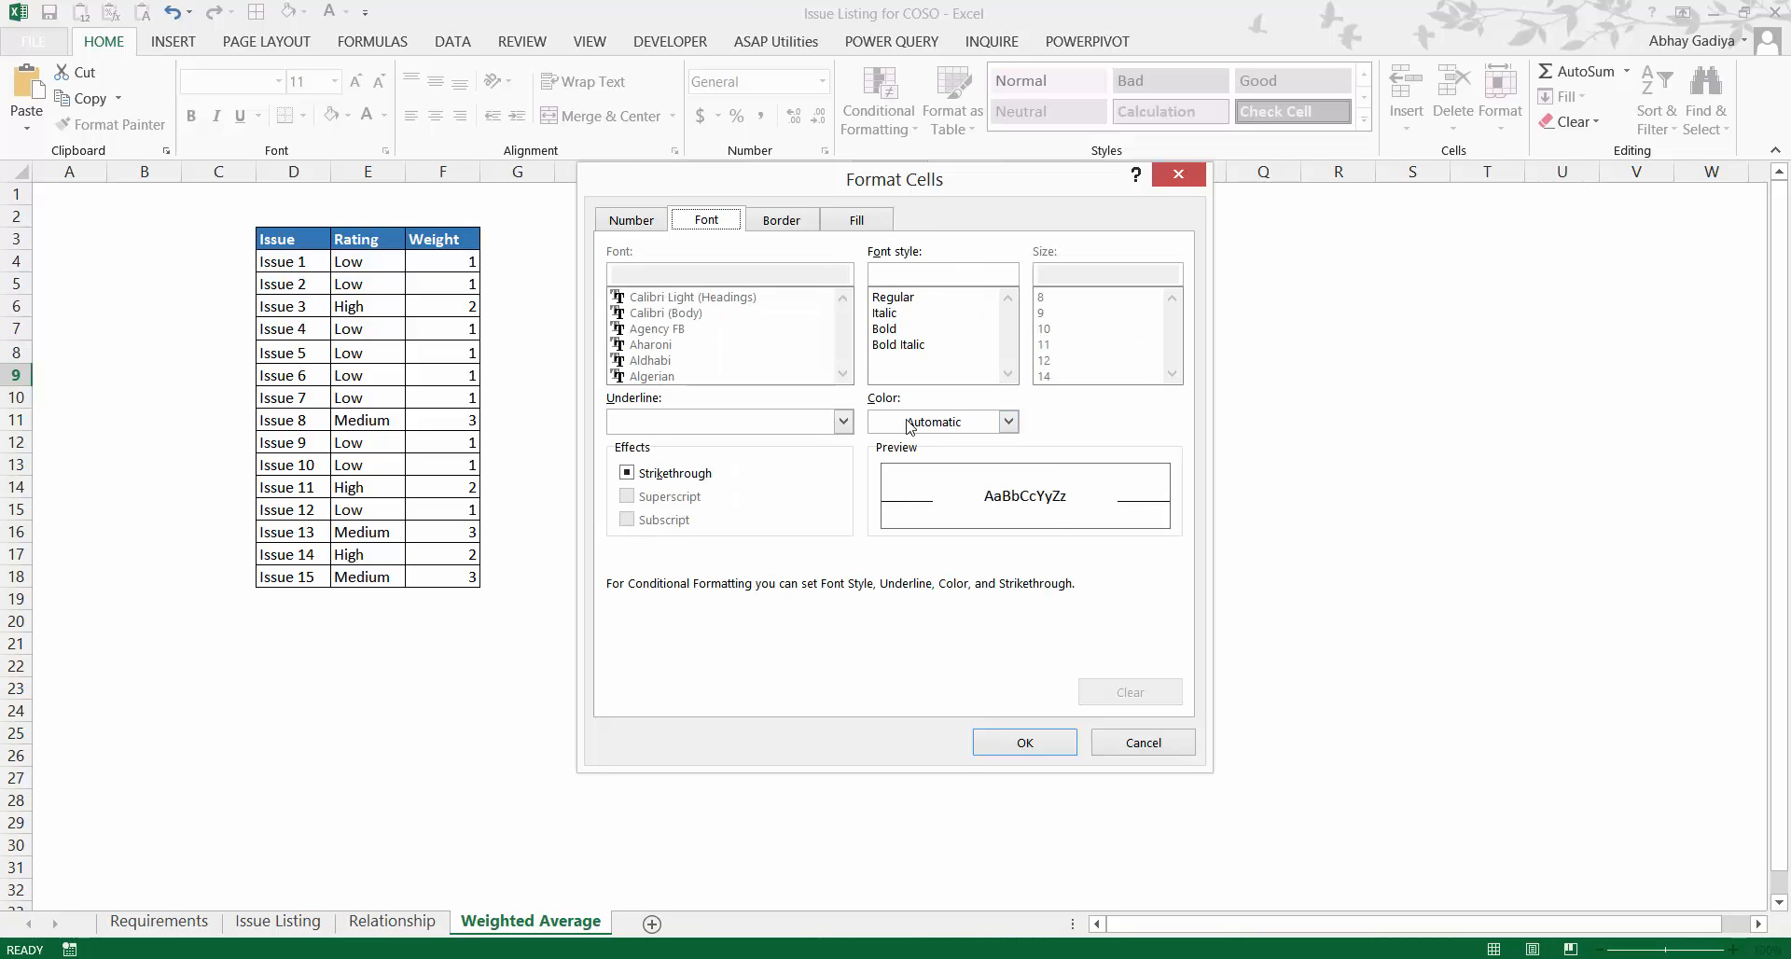
pyautogui.click(910, 422)
pyautogui.click(898, 623)
pyautogui.click(1025, 739)
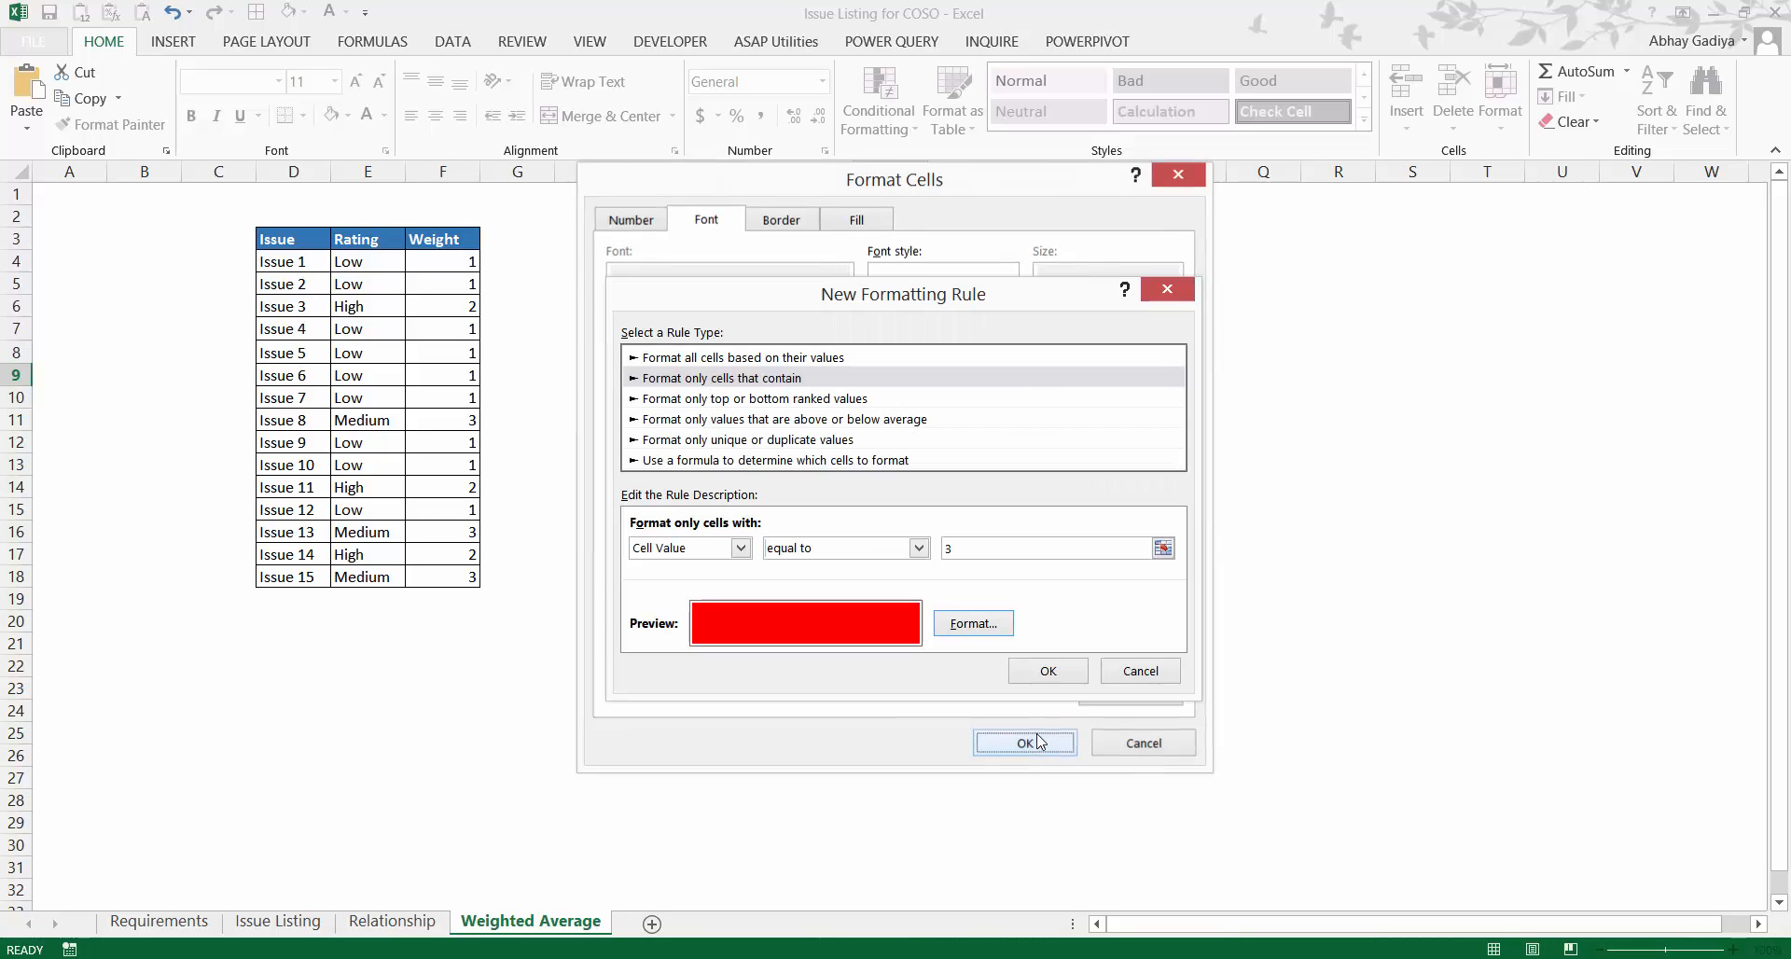
pyautogui.click(1042, 672)
pyautogui.click(1175, 655)
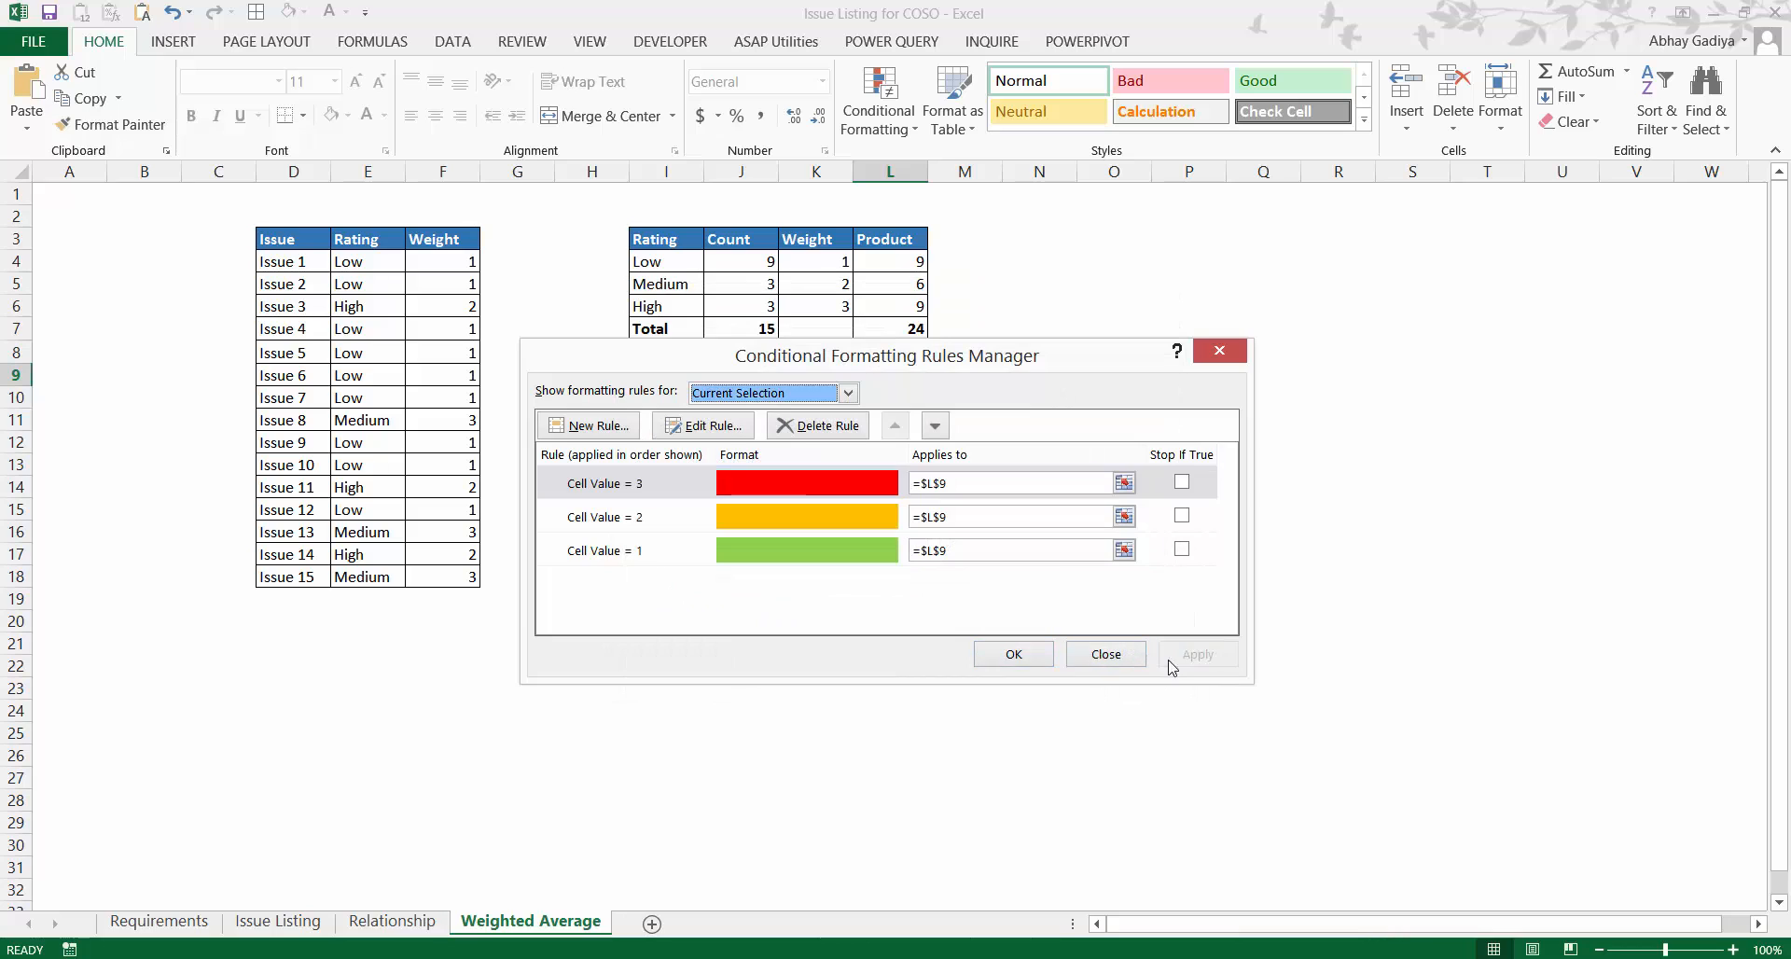
pyautogui.click(1016, 653)
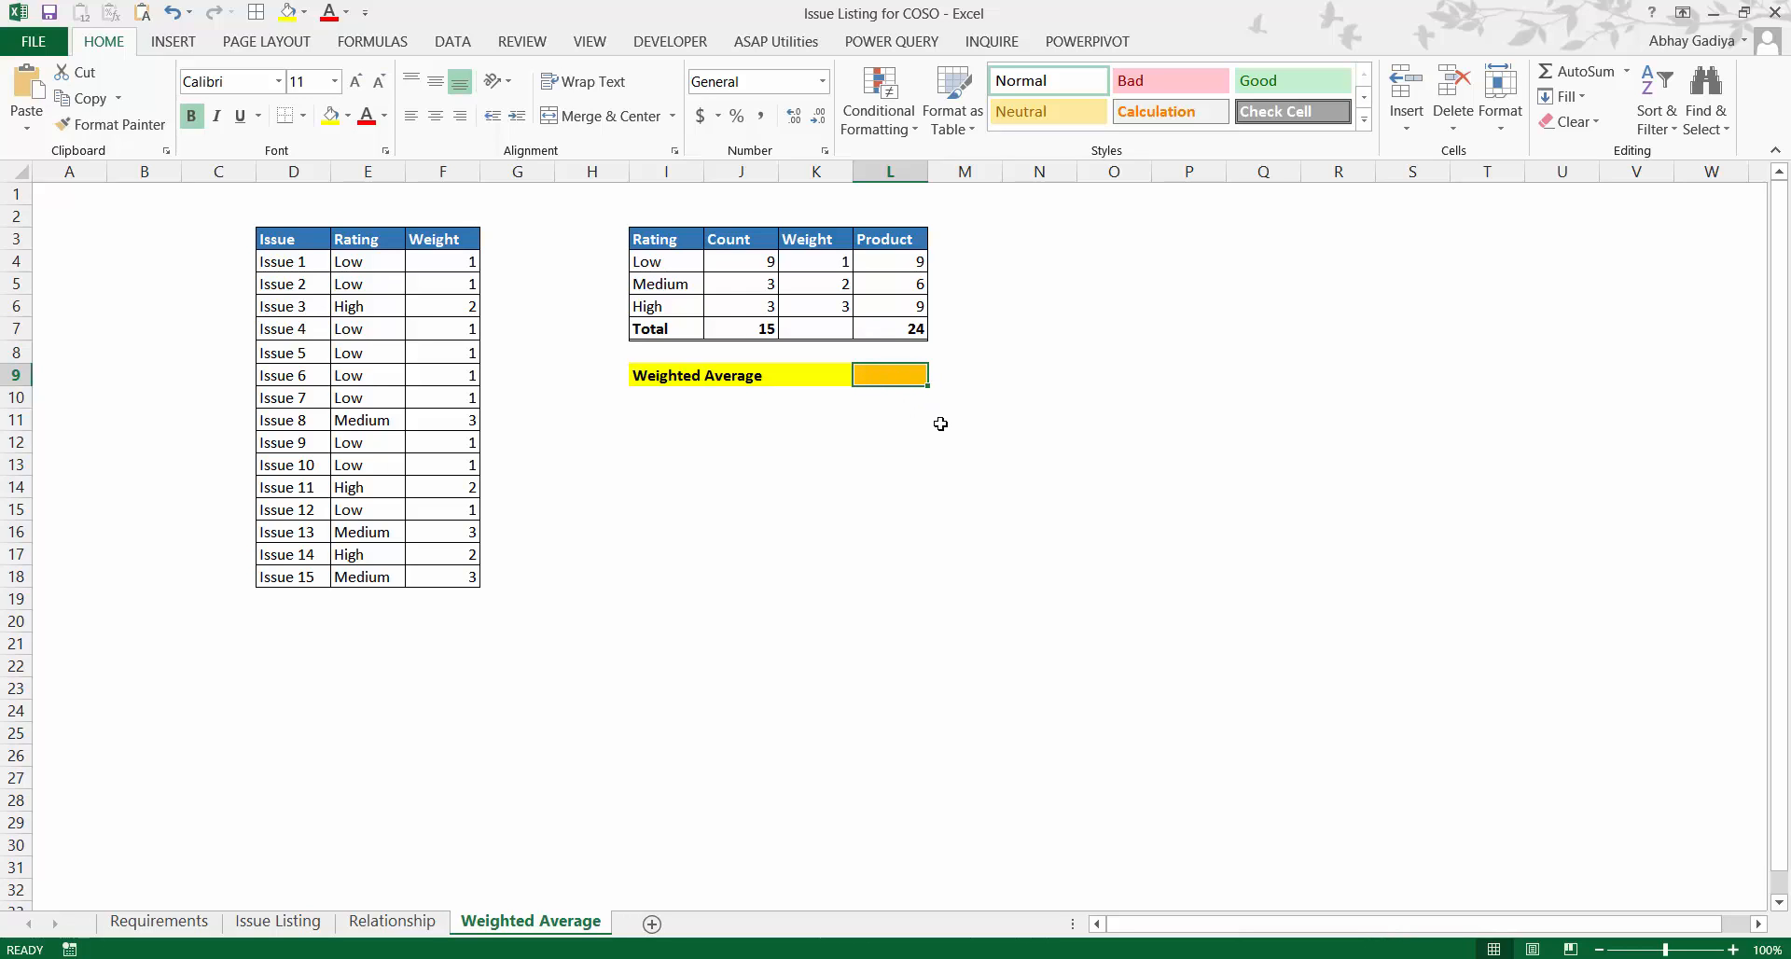
# - Test the conditional formatting of L9 by entering 3 and then replacing it with 1
pyautogui.write('3')
pyautogui.press('Return')
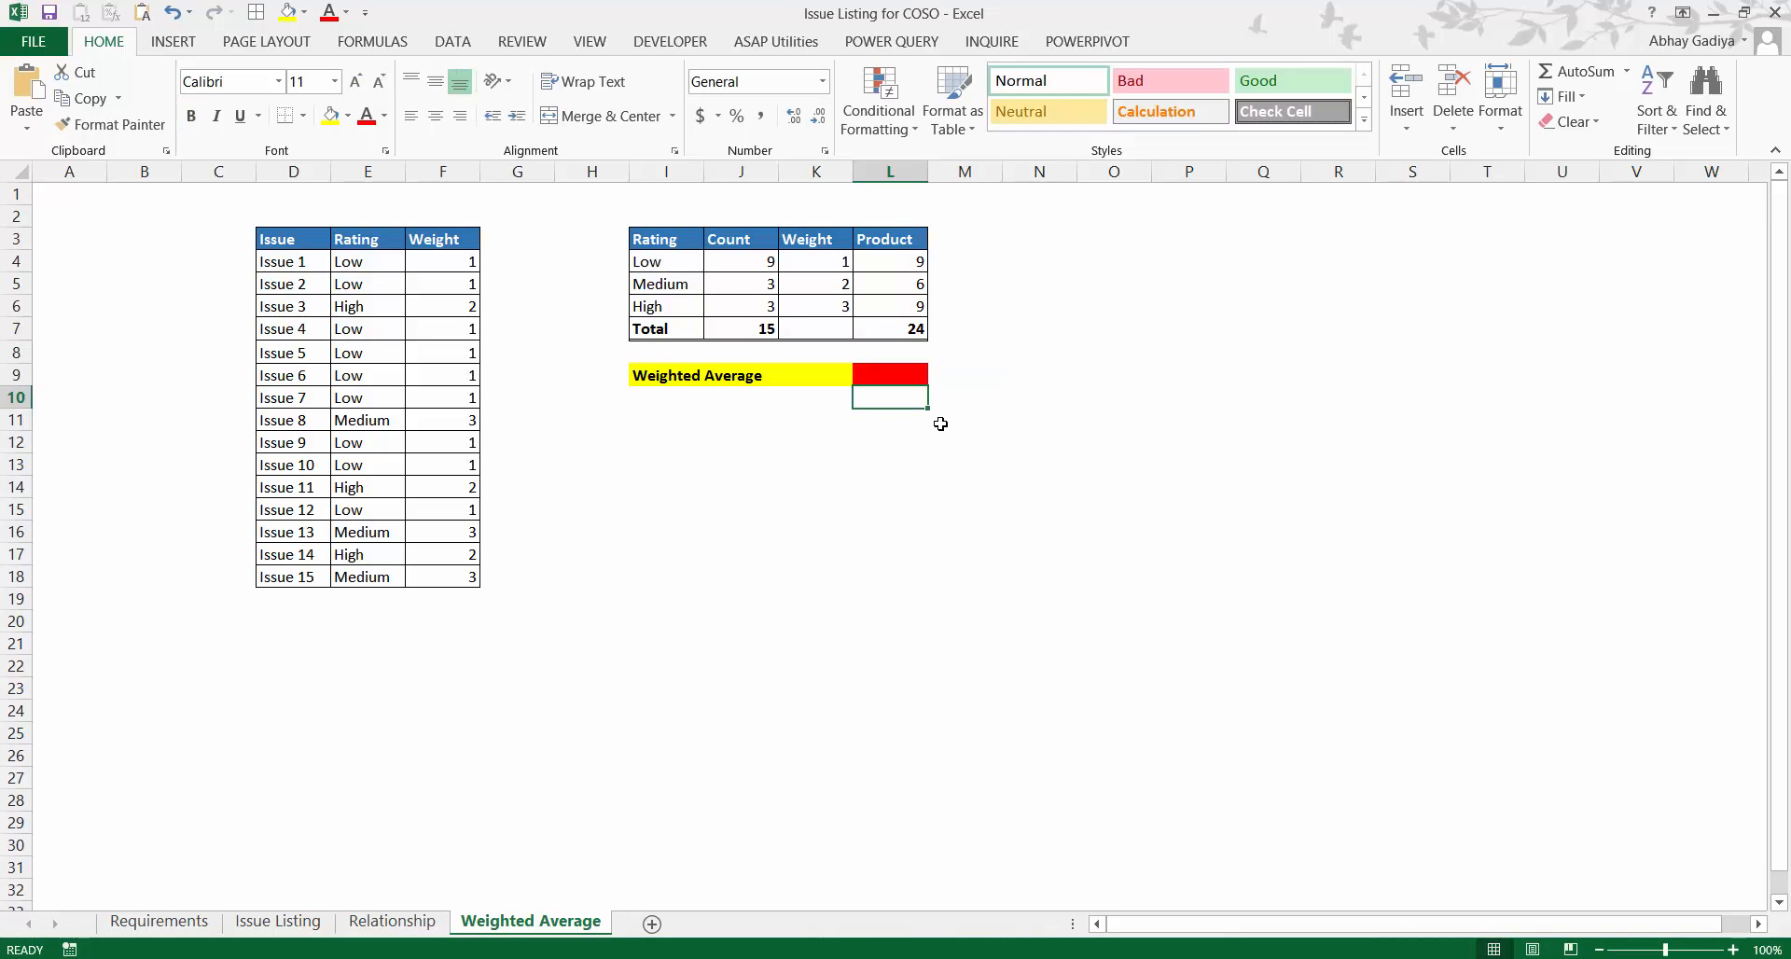
pyautogui.press('Up')
pyautogui.write('1')
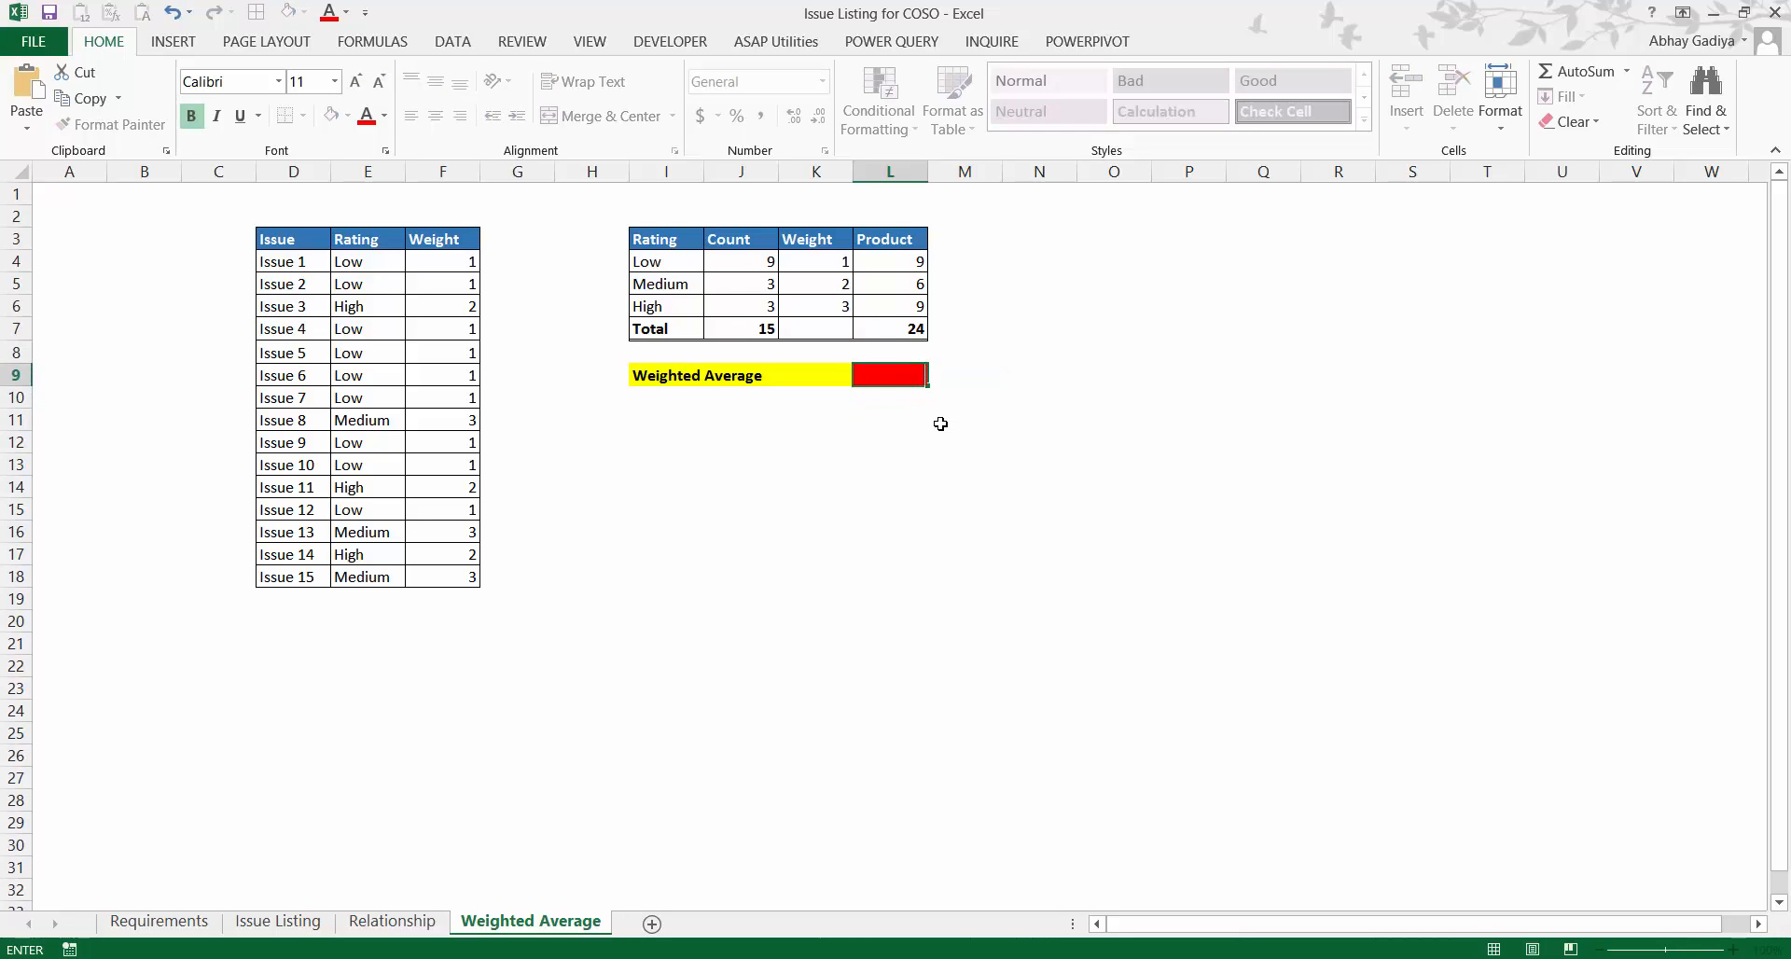
pyautogui.press('Return')
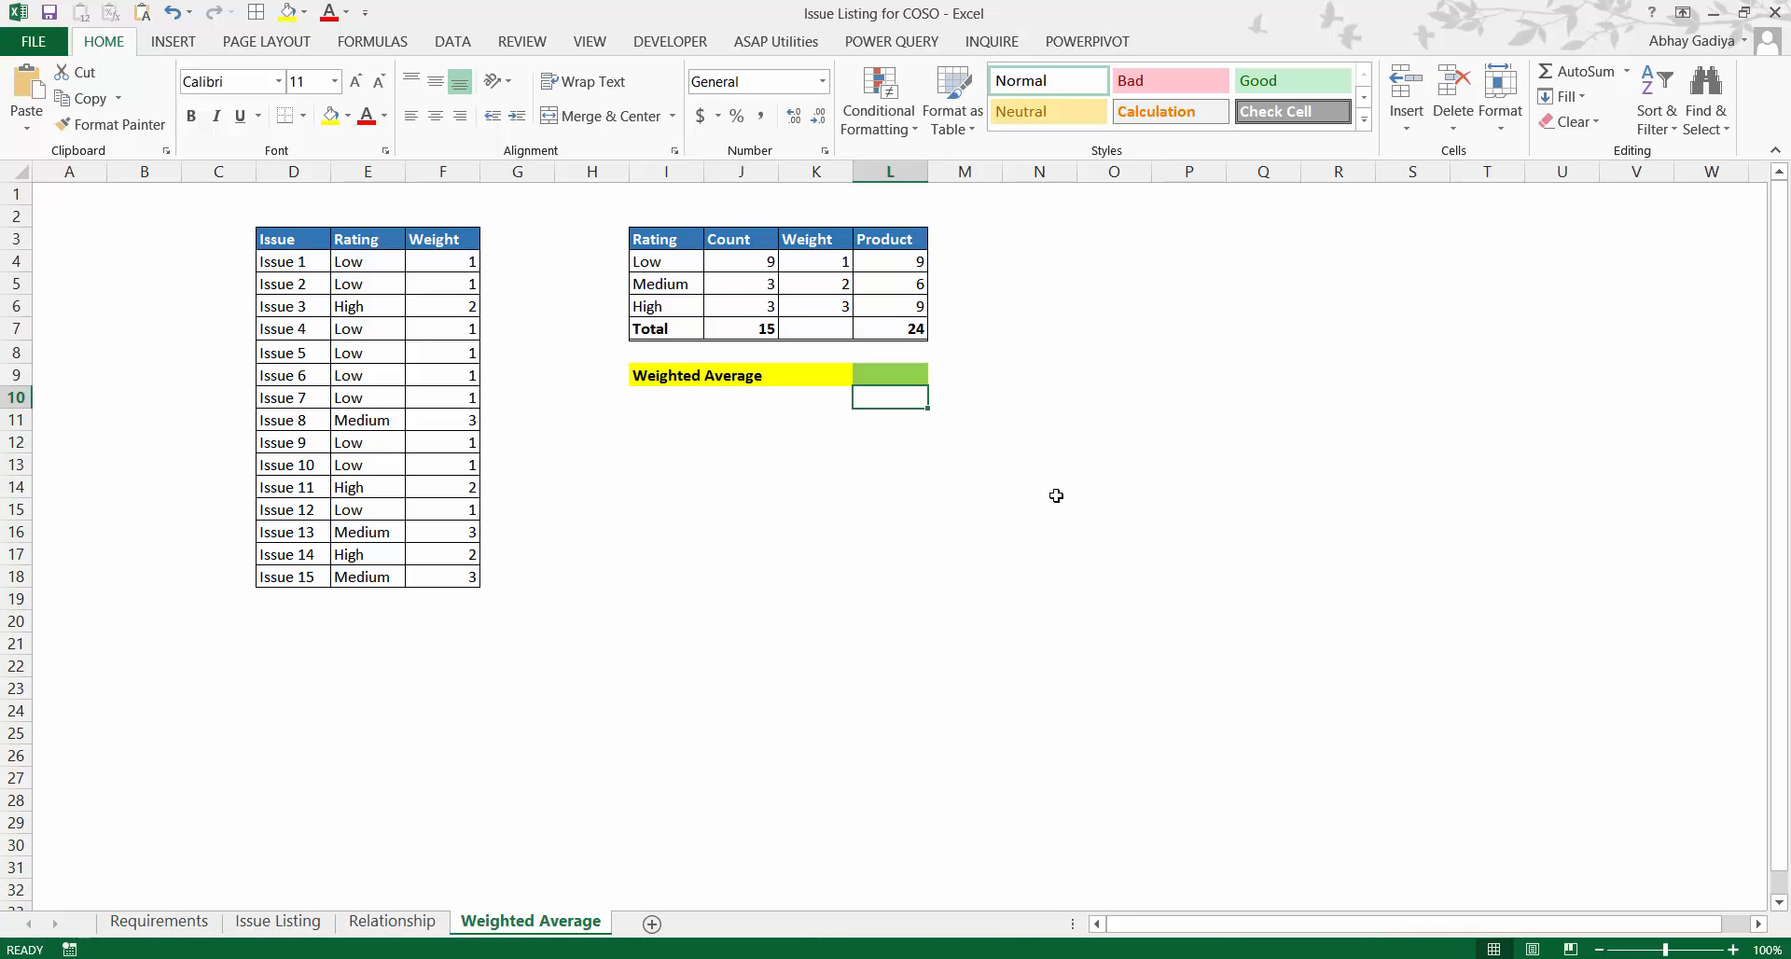
# - Switch to the blank workbook Book1 and save it to the Desktop as COSO Video
pyautogui.click(166, 923)
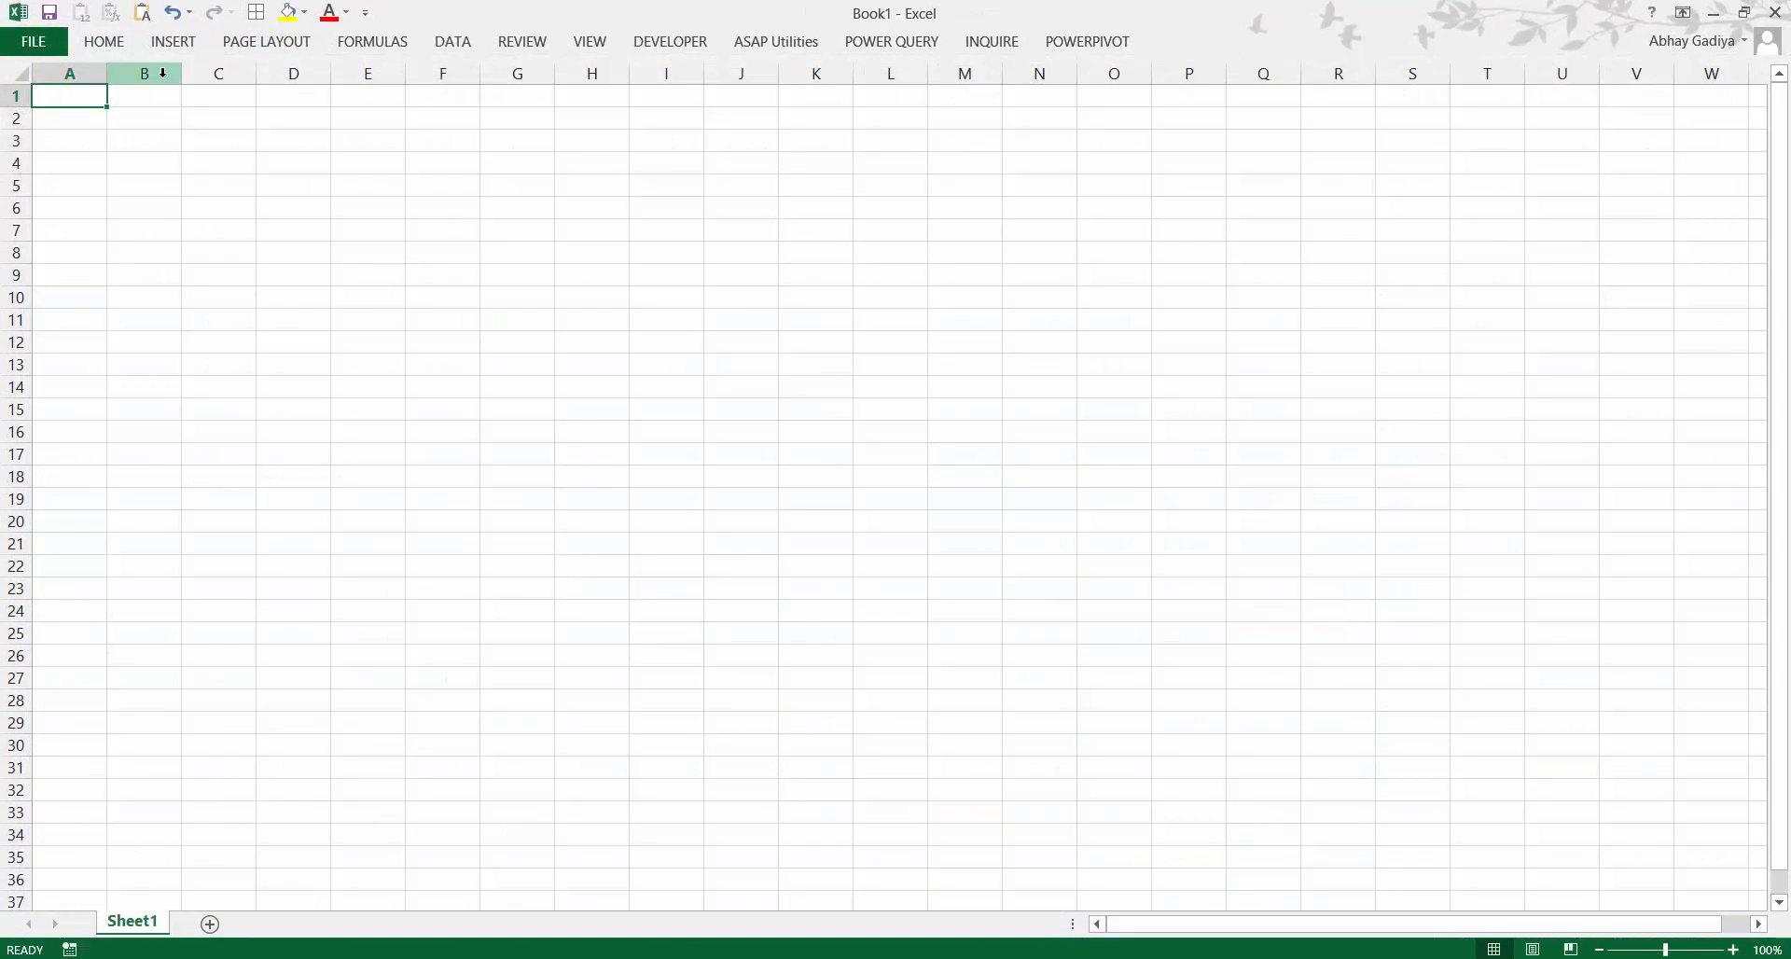
pyautogui.click(104, 42)
pyautogui.doubleClick(105, 42)
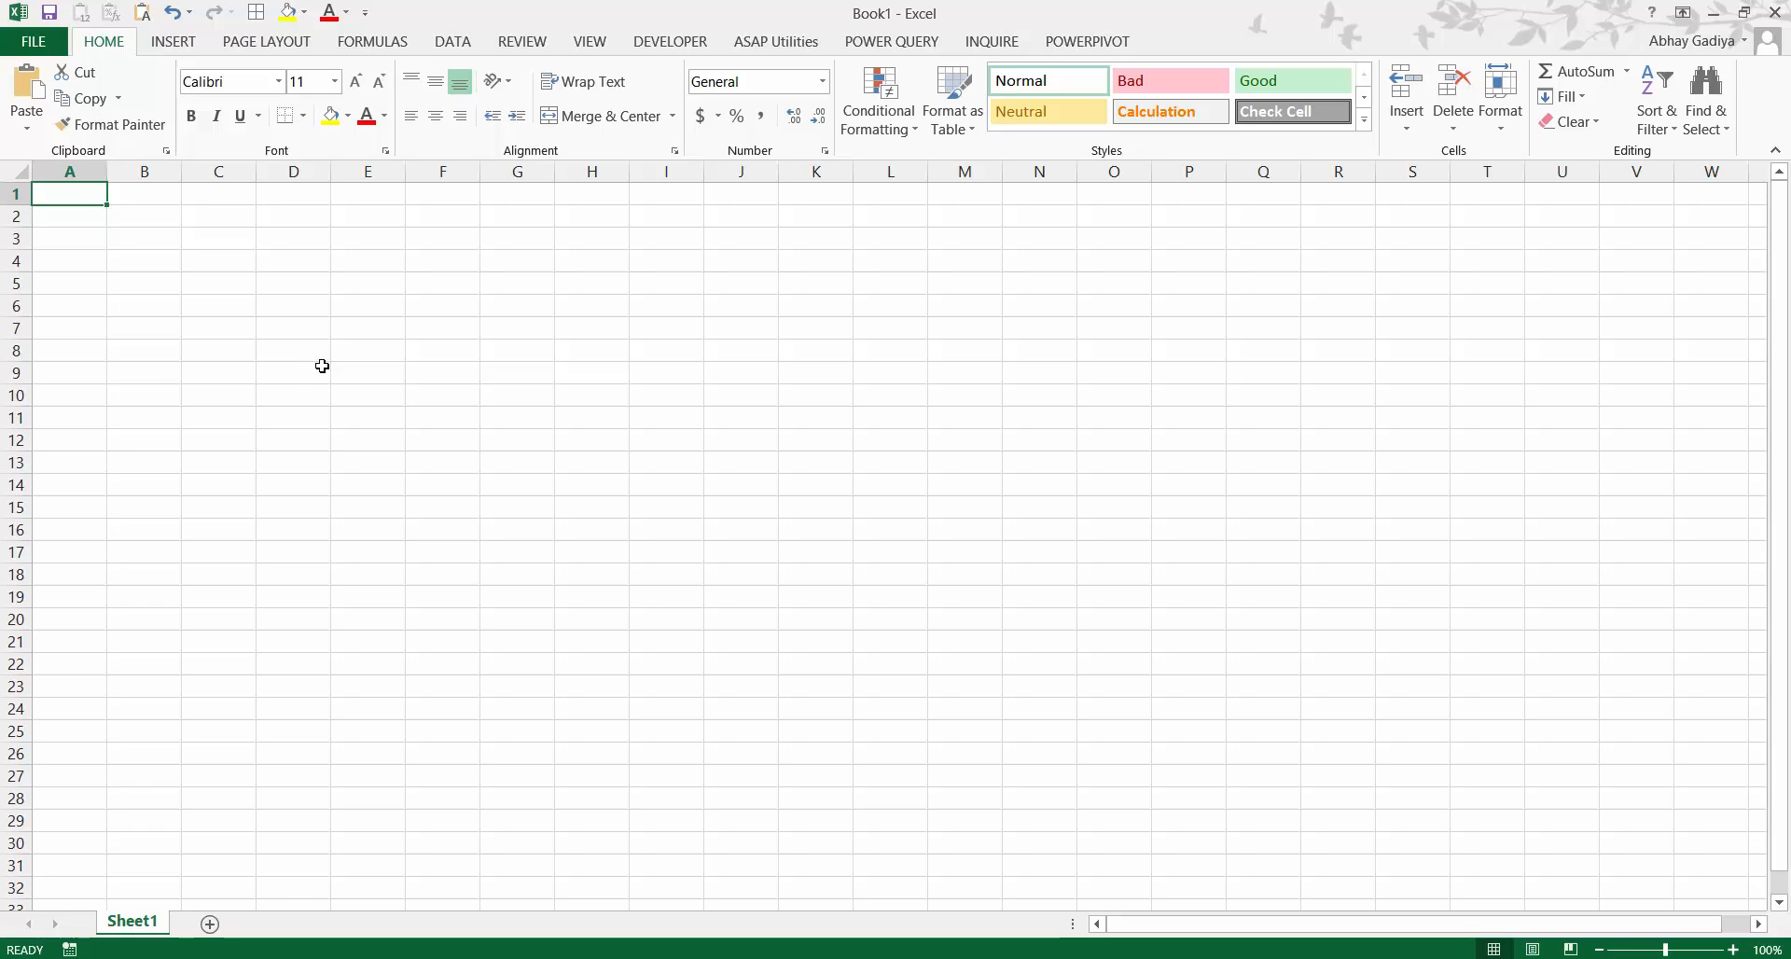
pyautogui.hotkey('ctrl', 's')
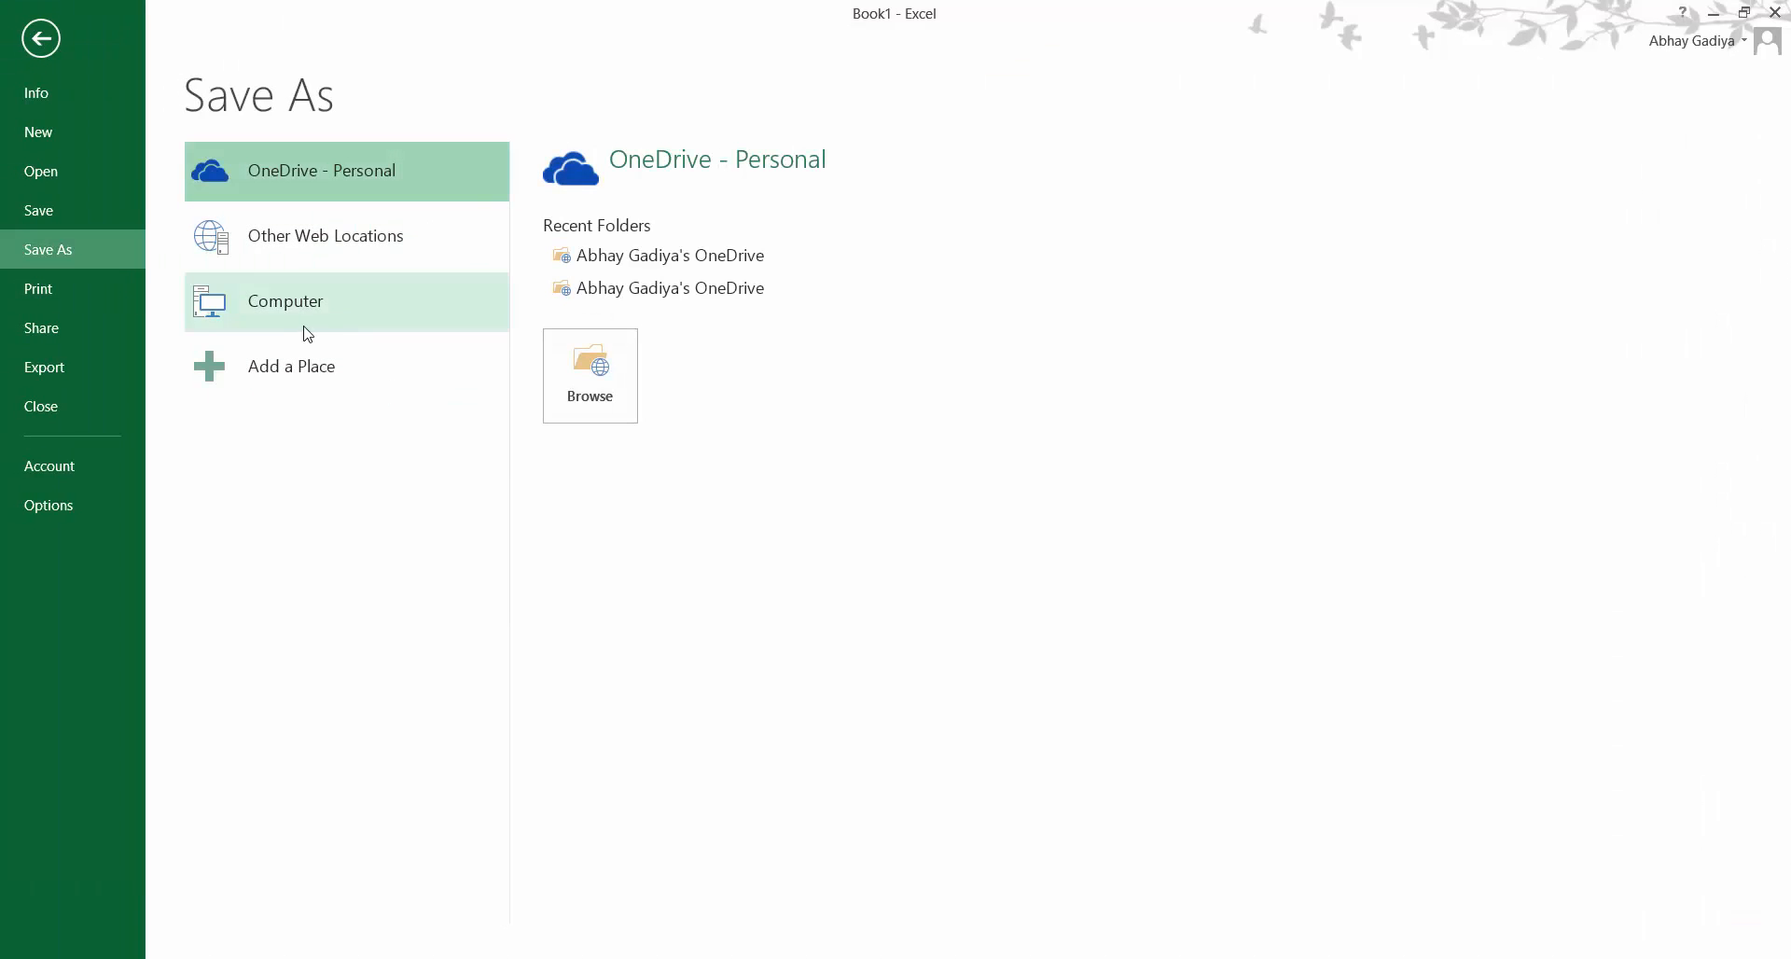
pyautogui.click(313, 304)
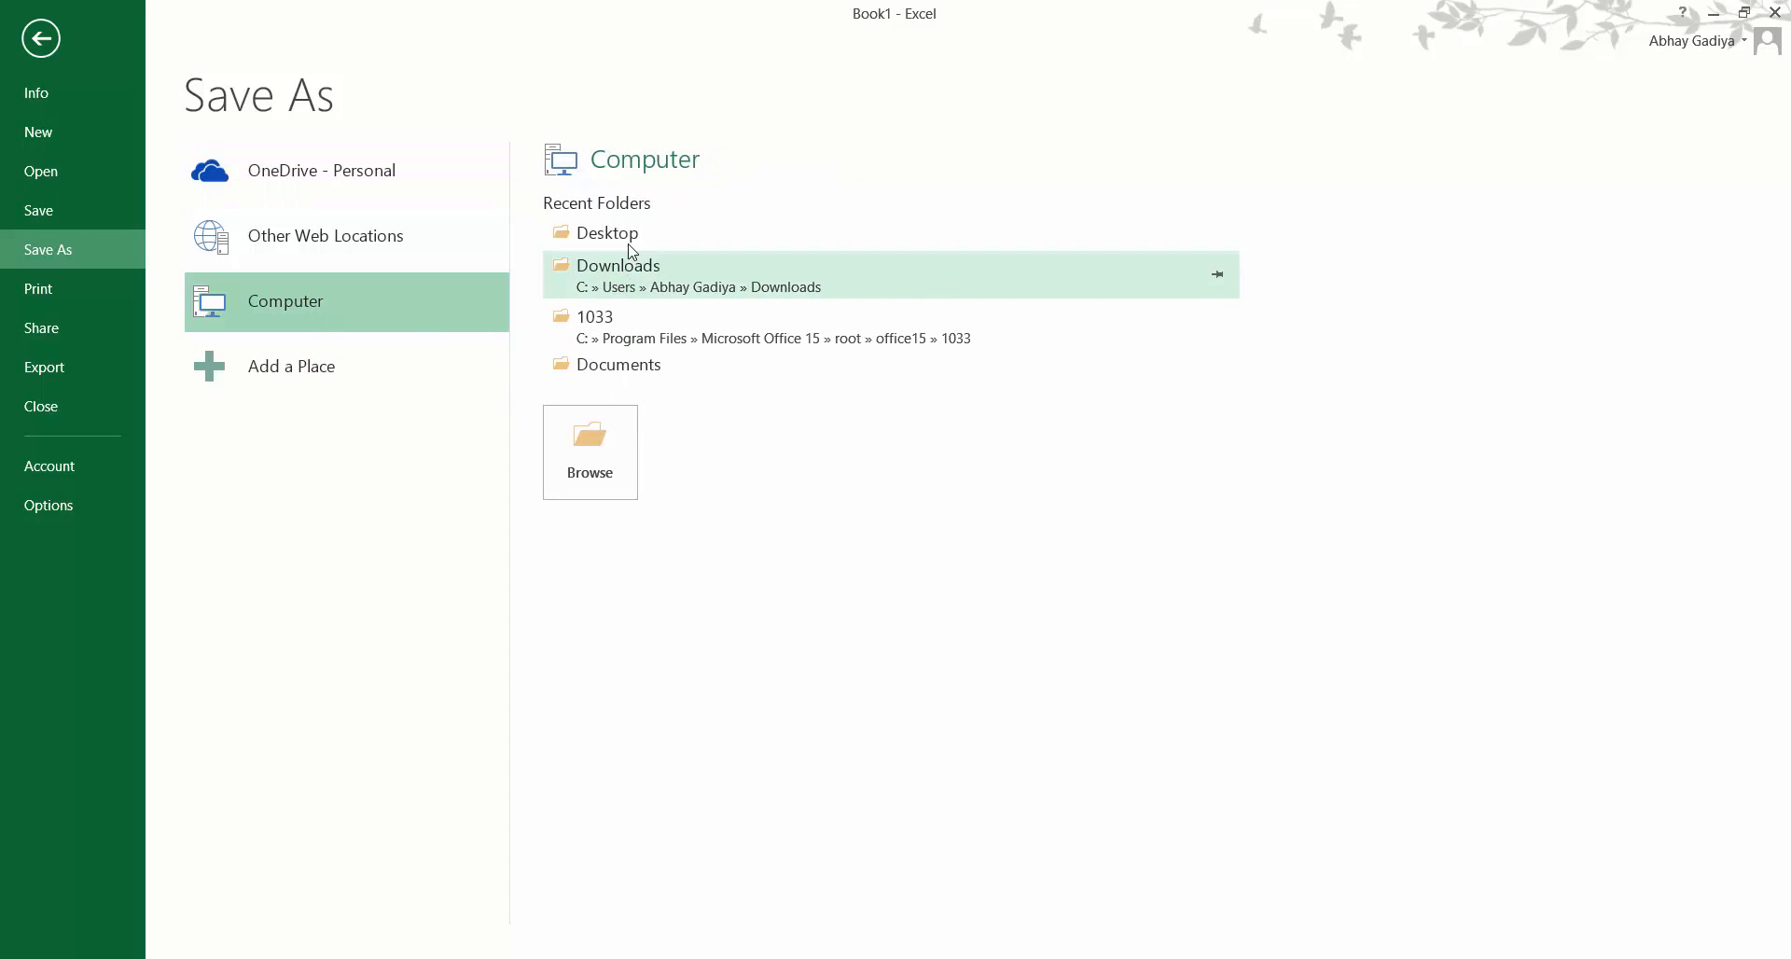
pyautogui.click(623, 235)
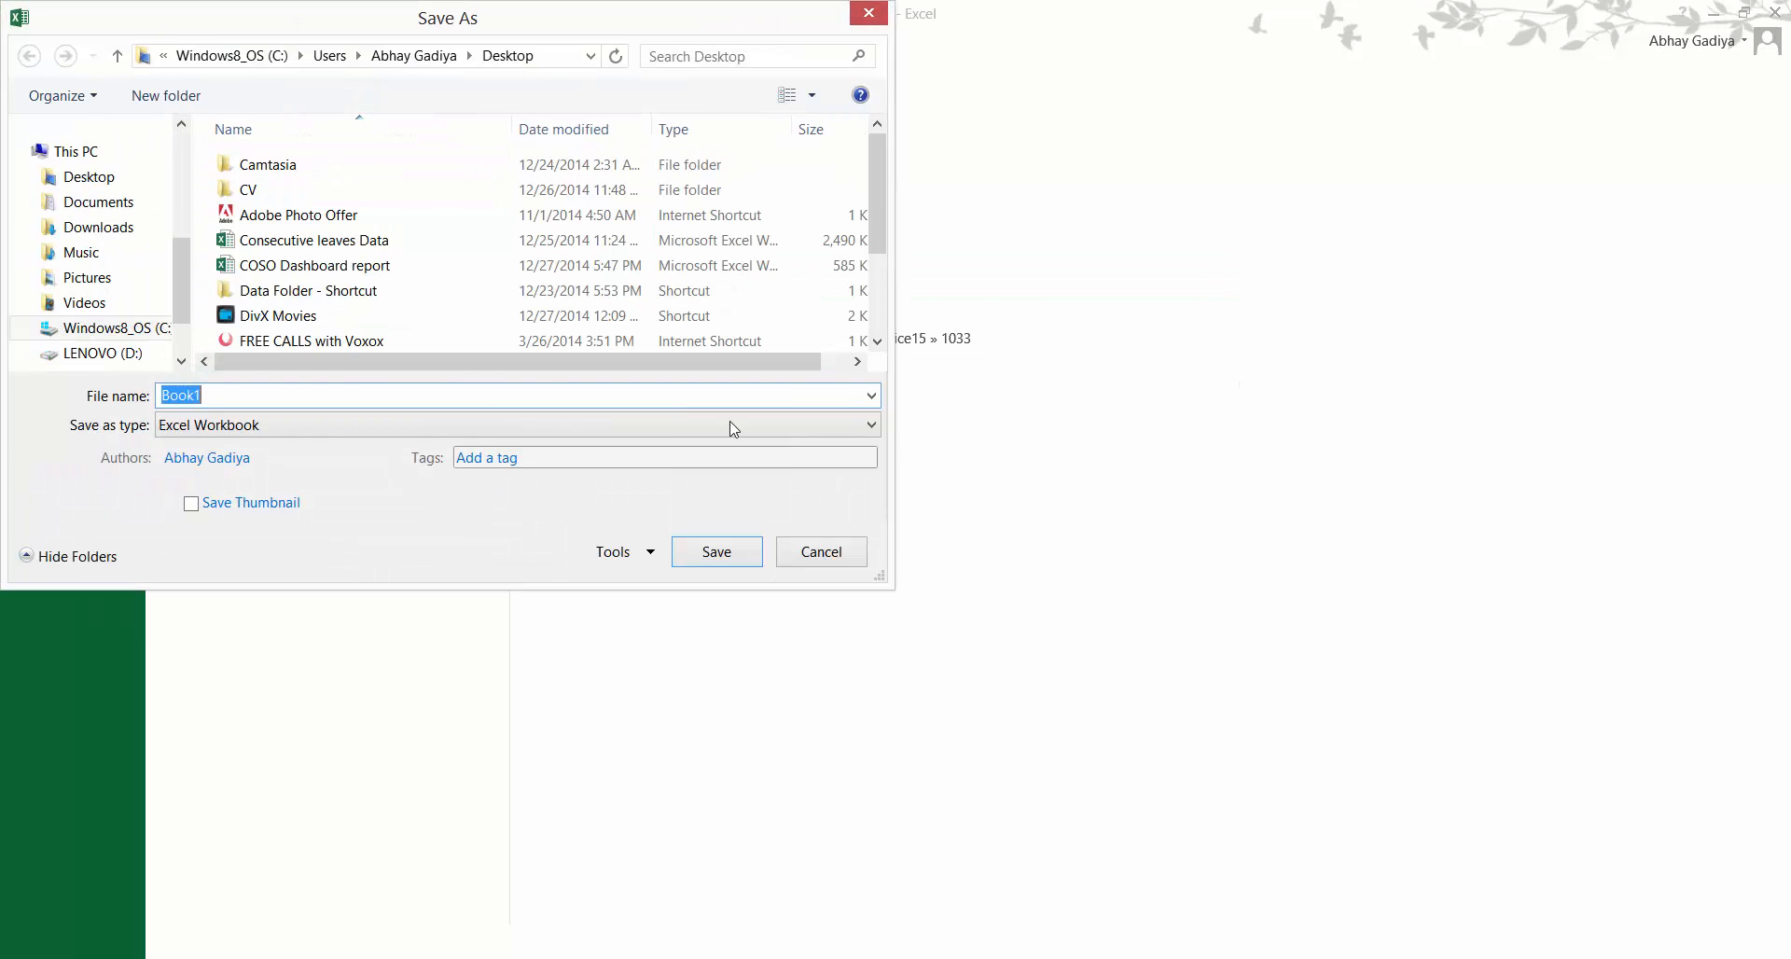
pyautogui.write('COO')
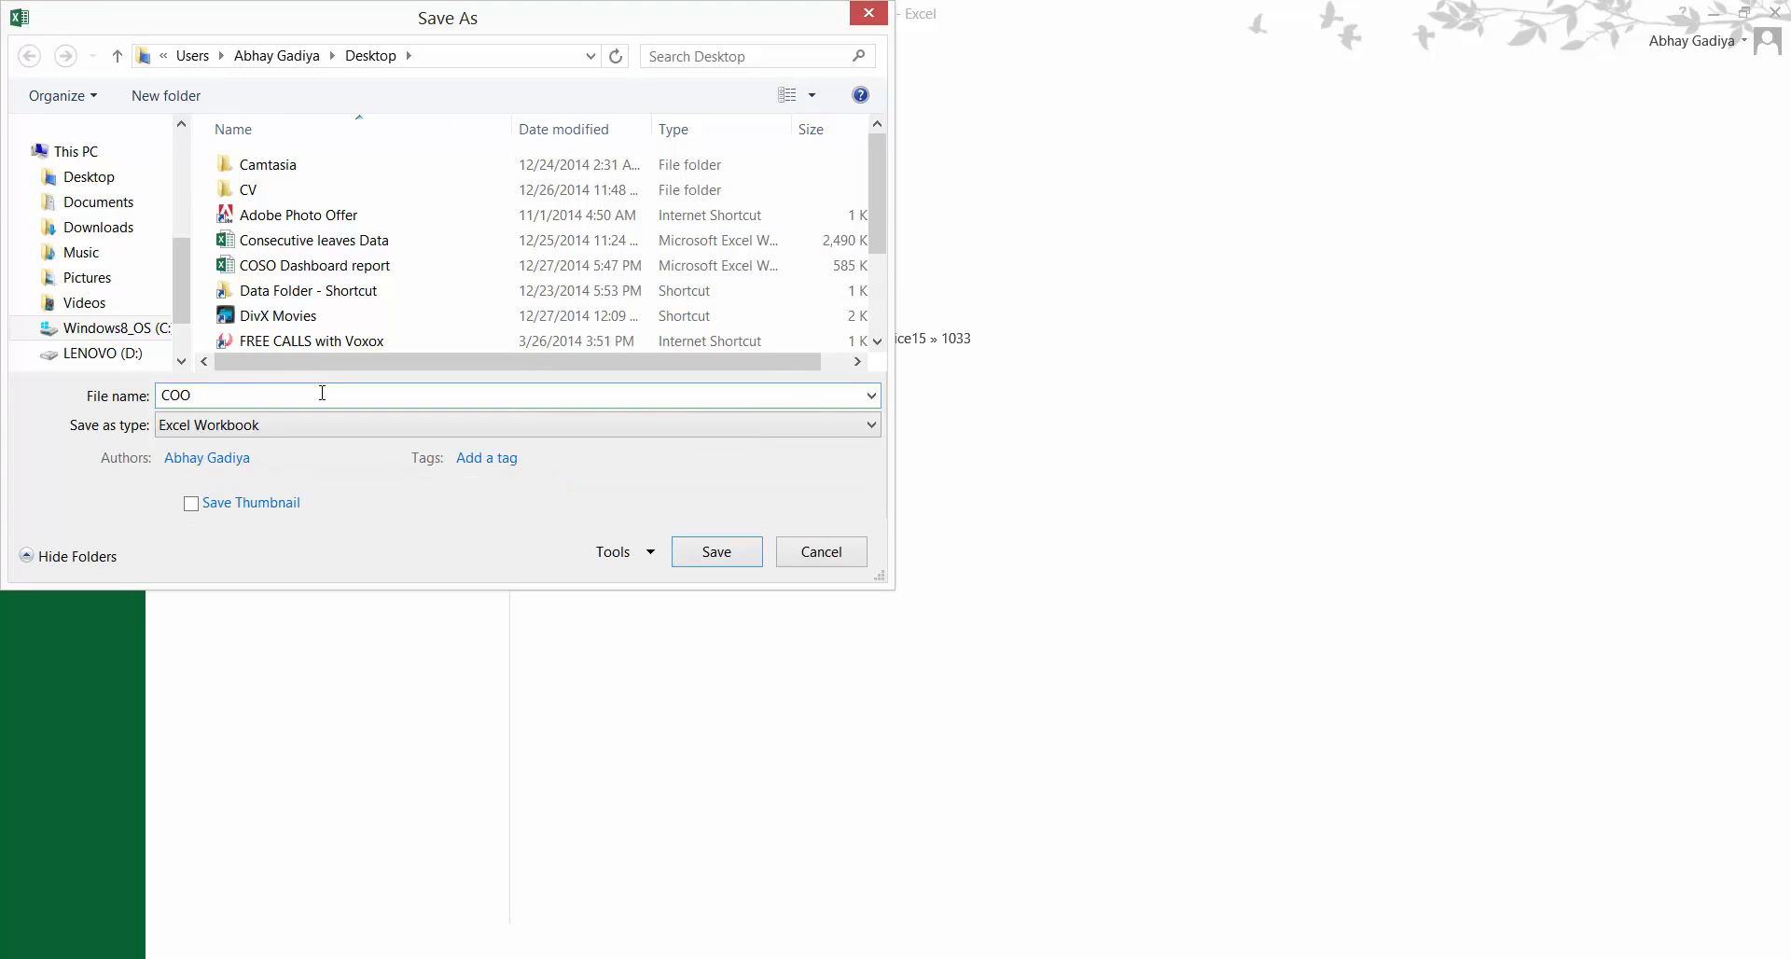
pyautogui.press('BackSpace')
pyautogui.write('S')
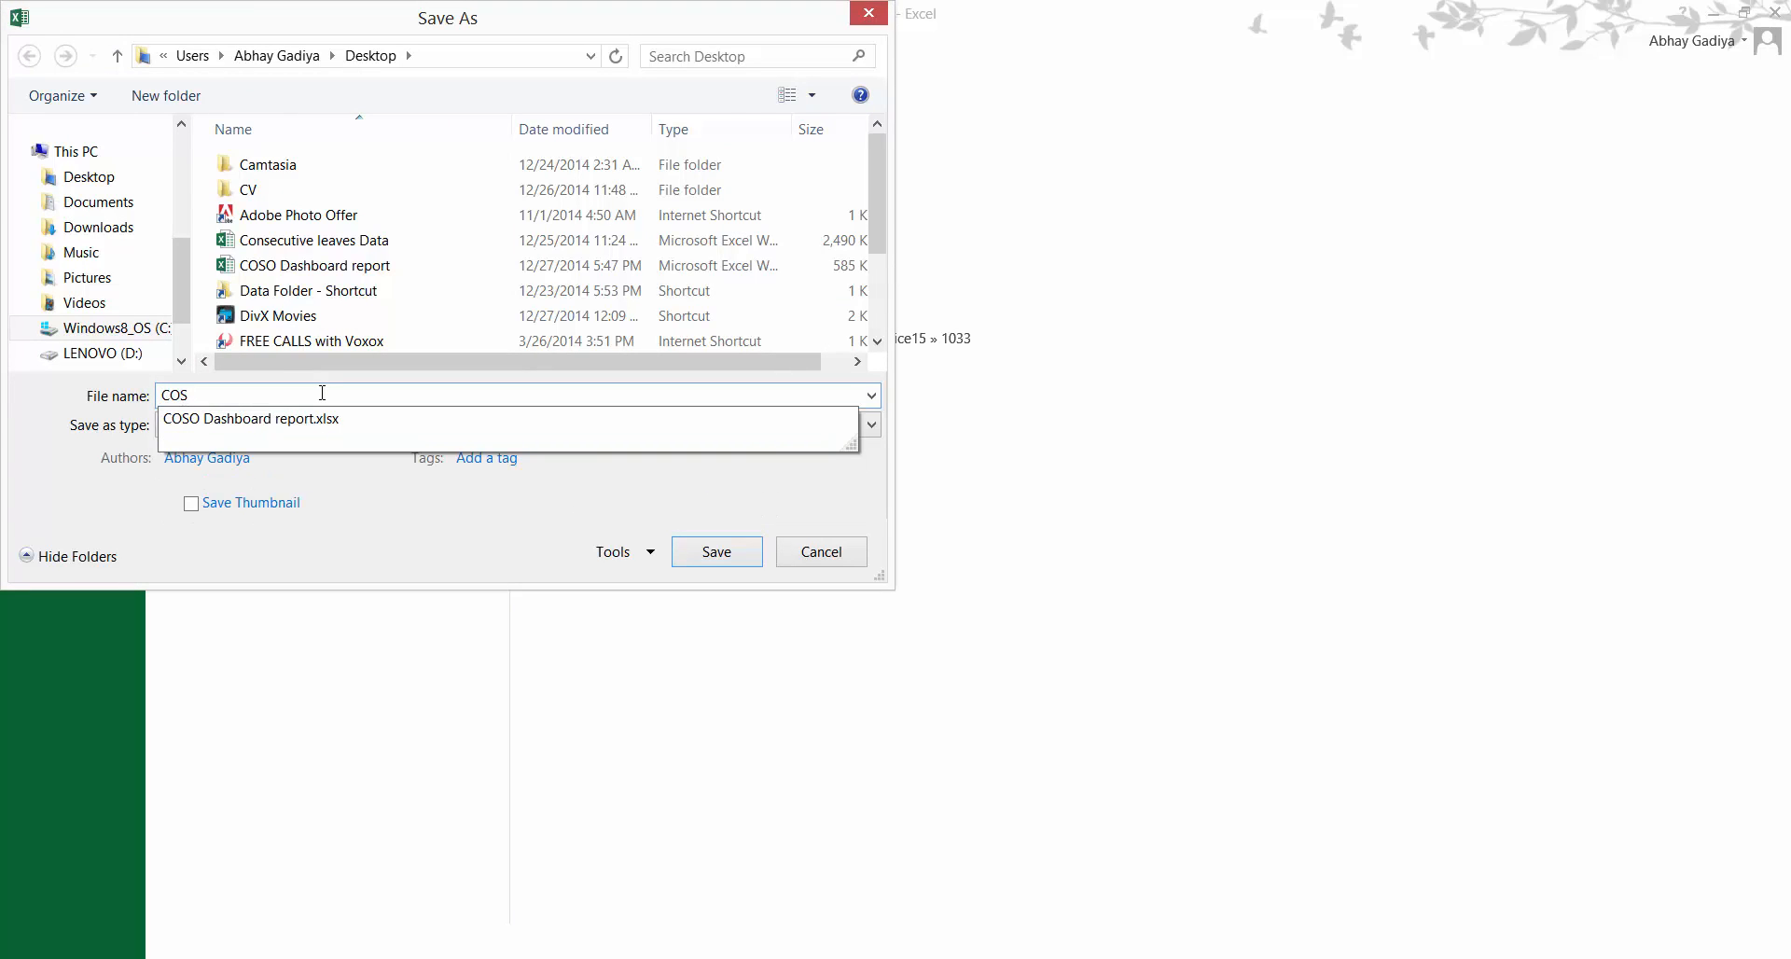
pyautogui.write('O Video')
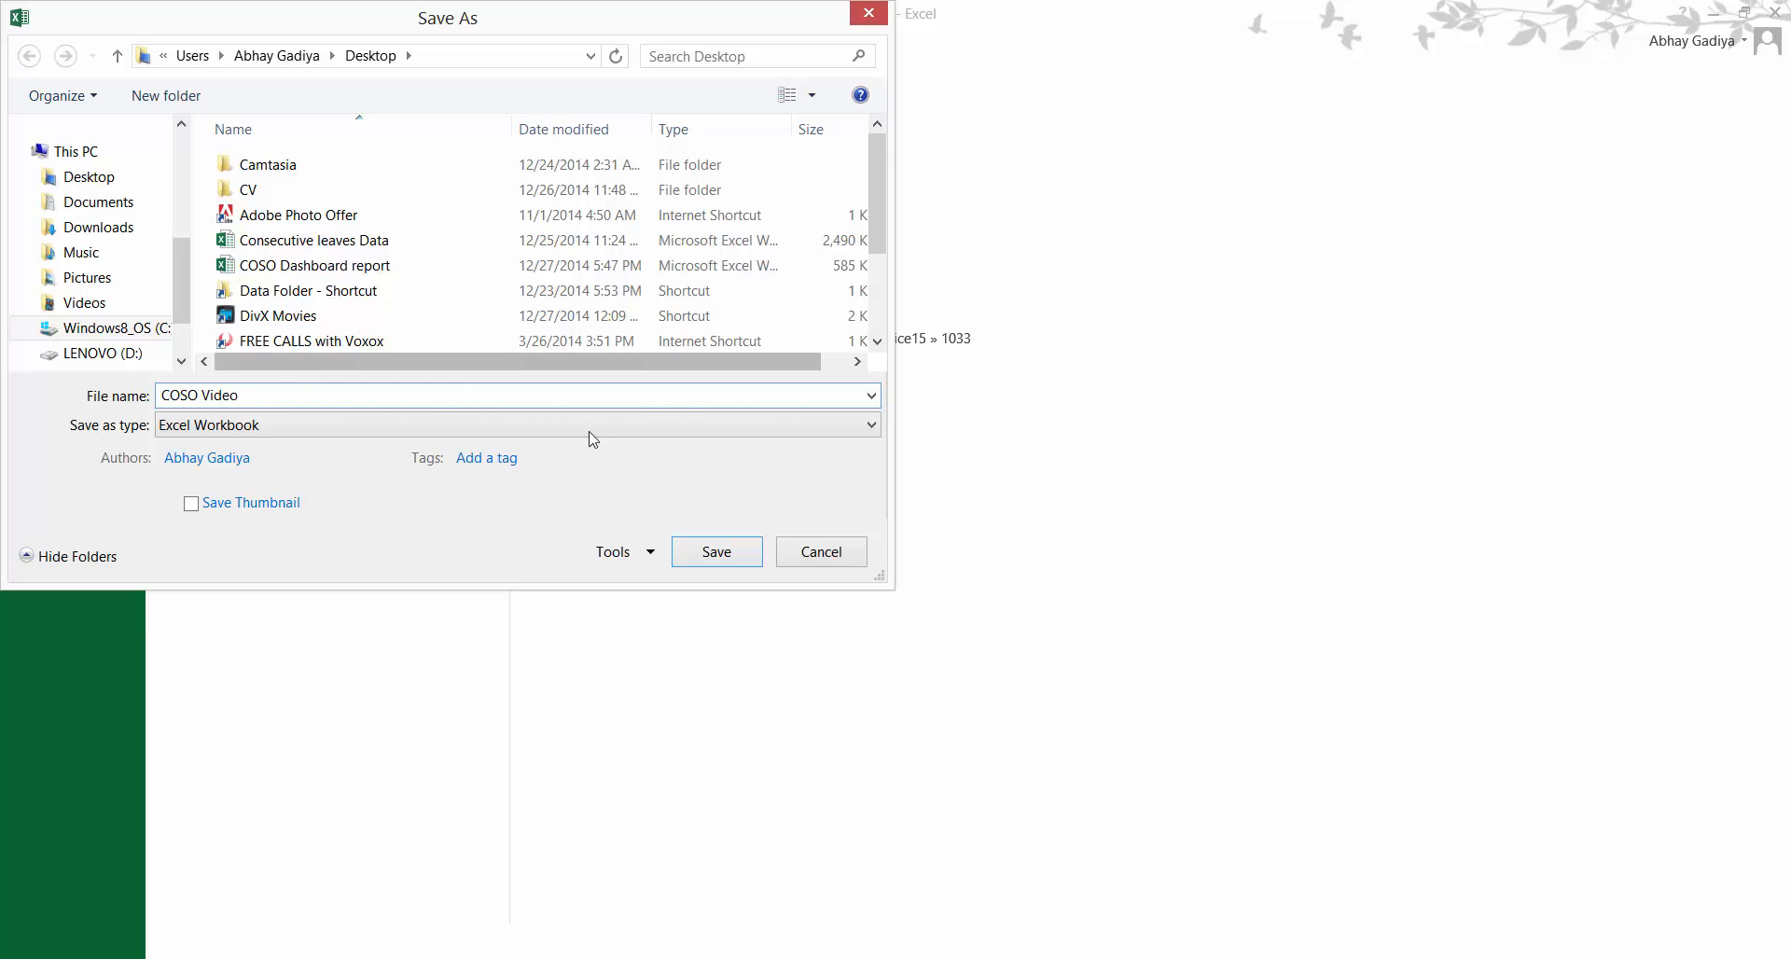
pyautogui.click(717, 551)
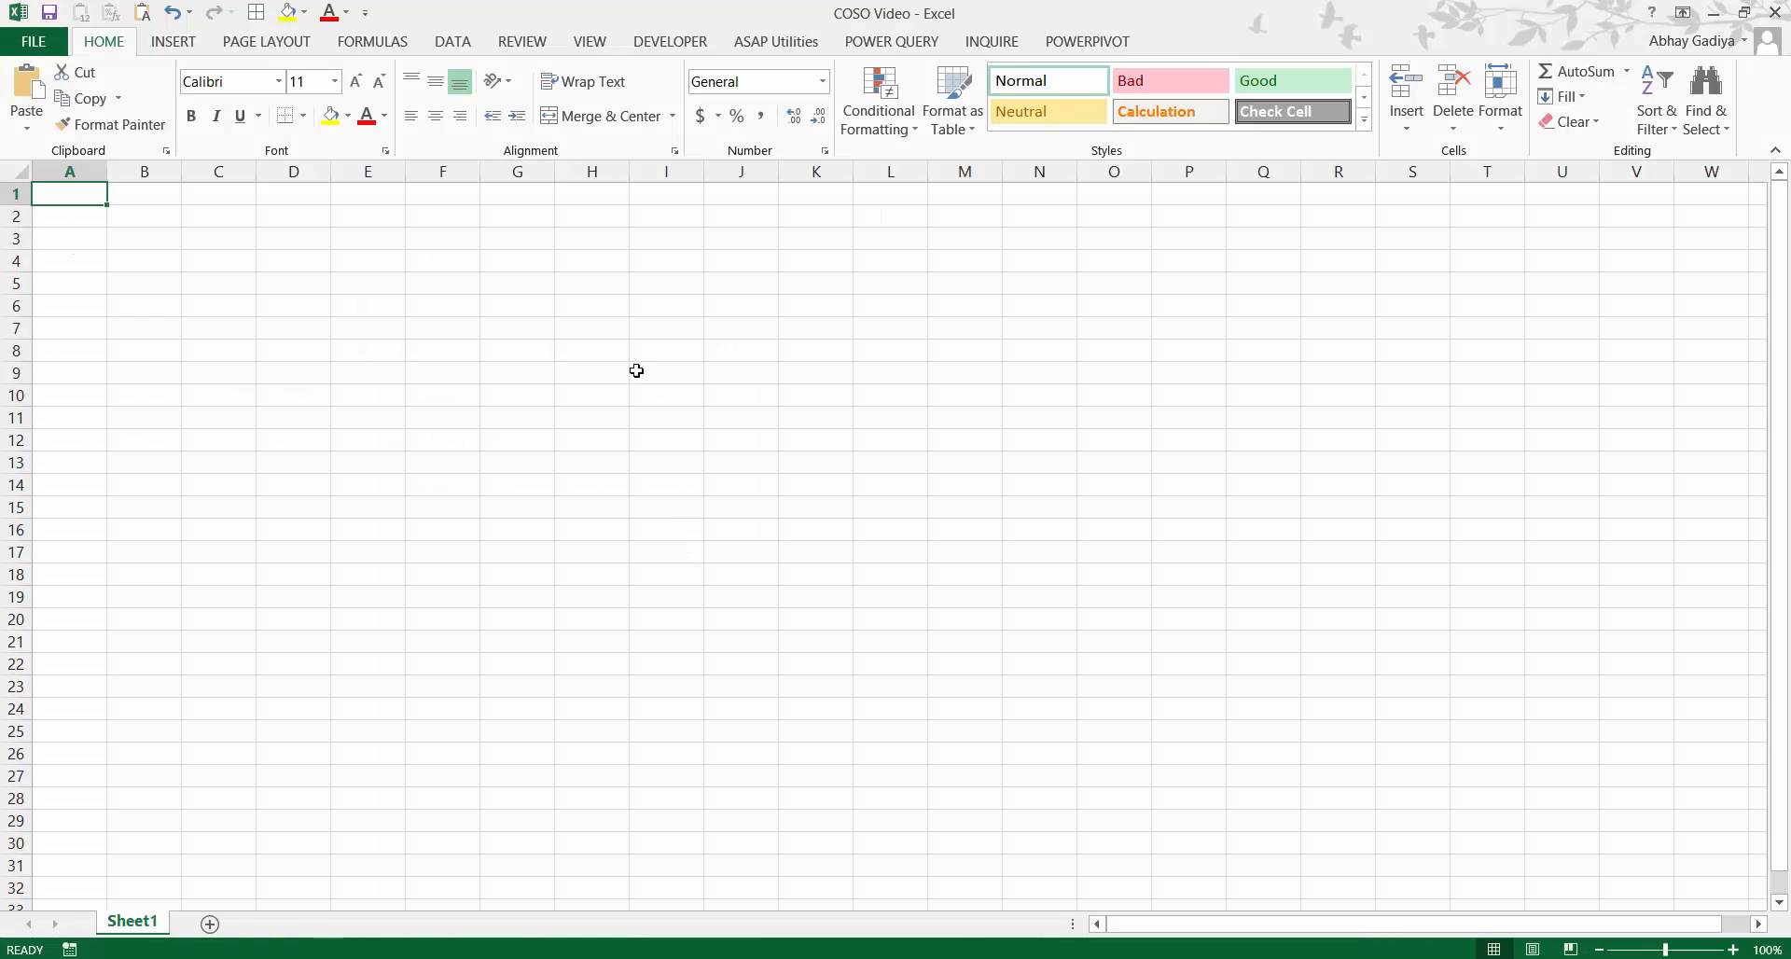
# - Connect Power Query to the Excel workbook Issue Listing for COSO on the Desktop
pyautogui.click(923, 44)
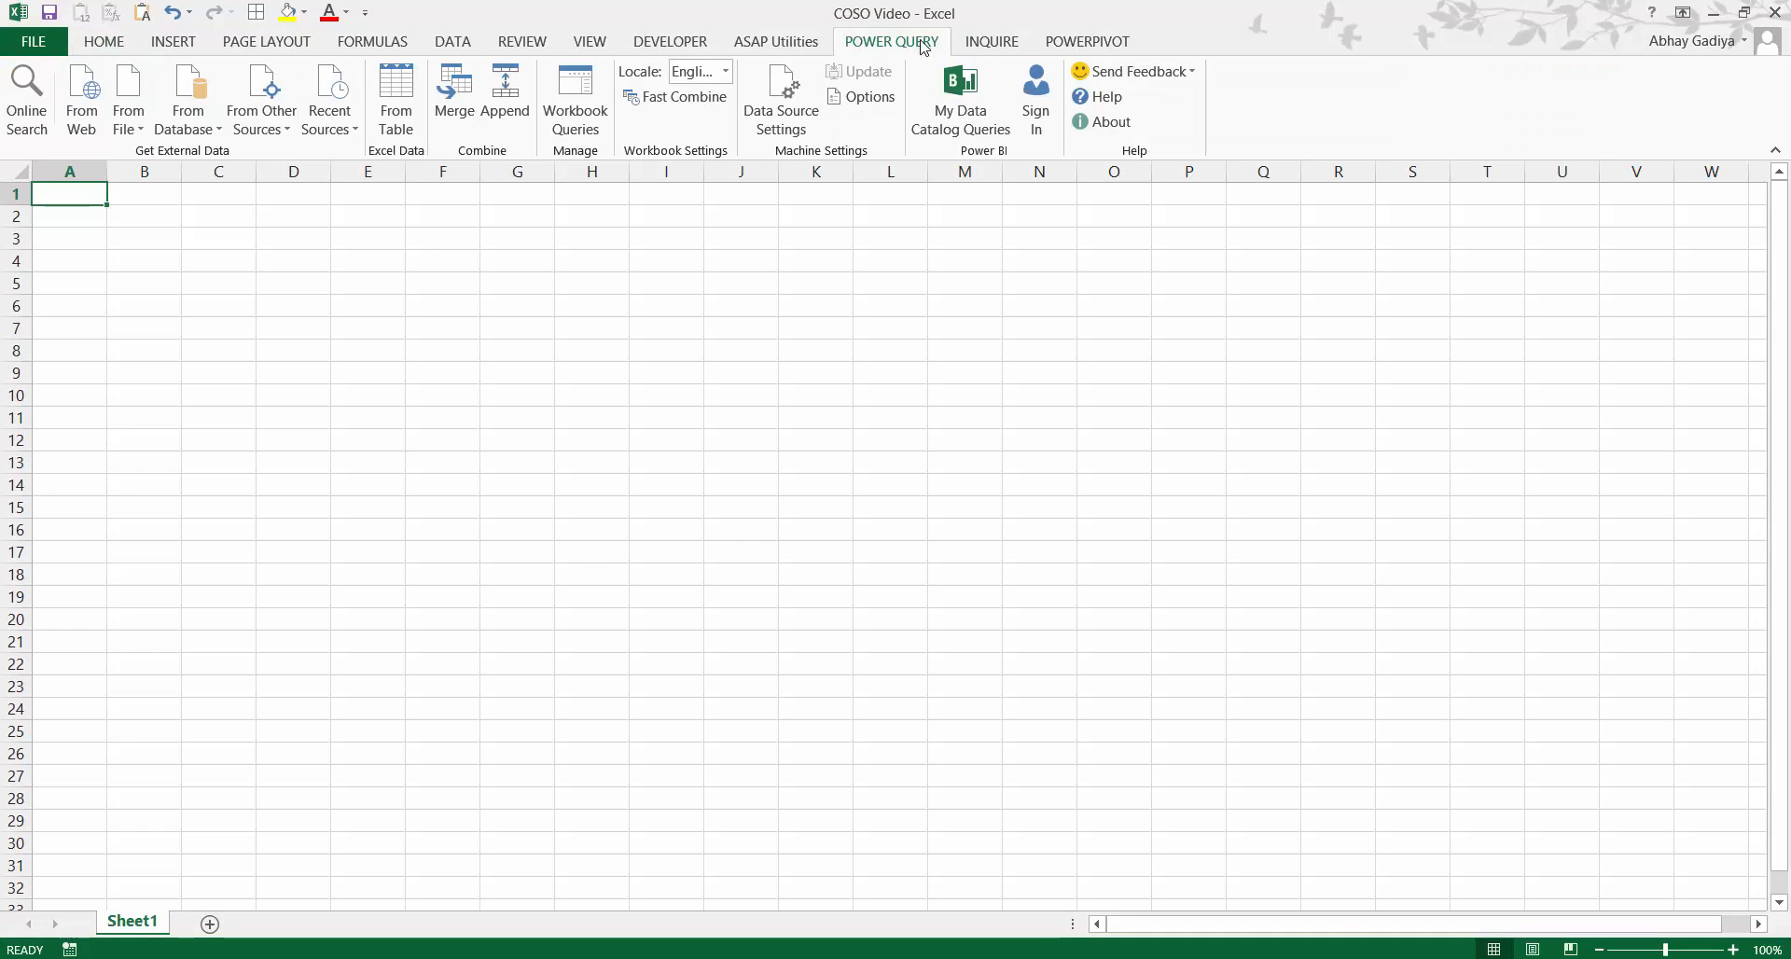
pyautogui.click(128, 120)
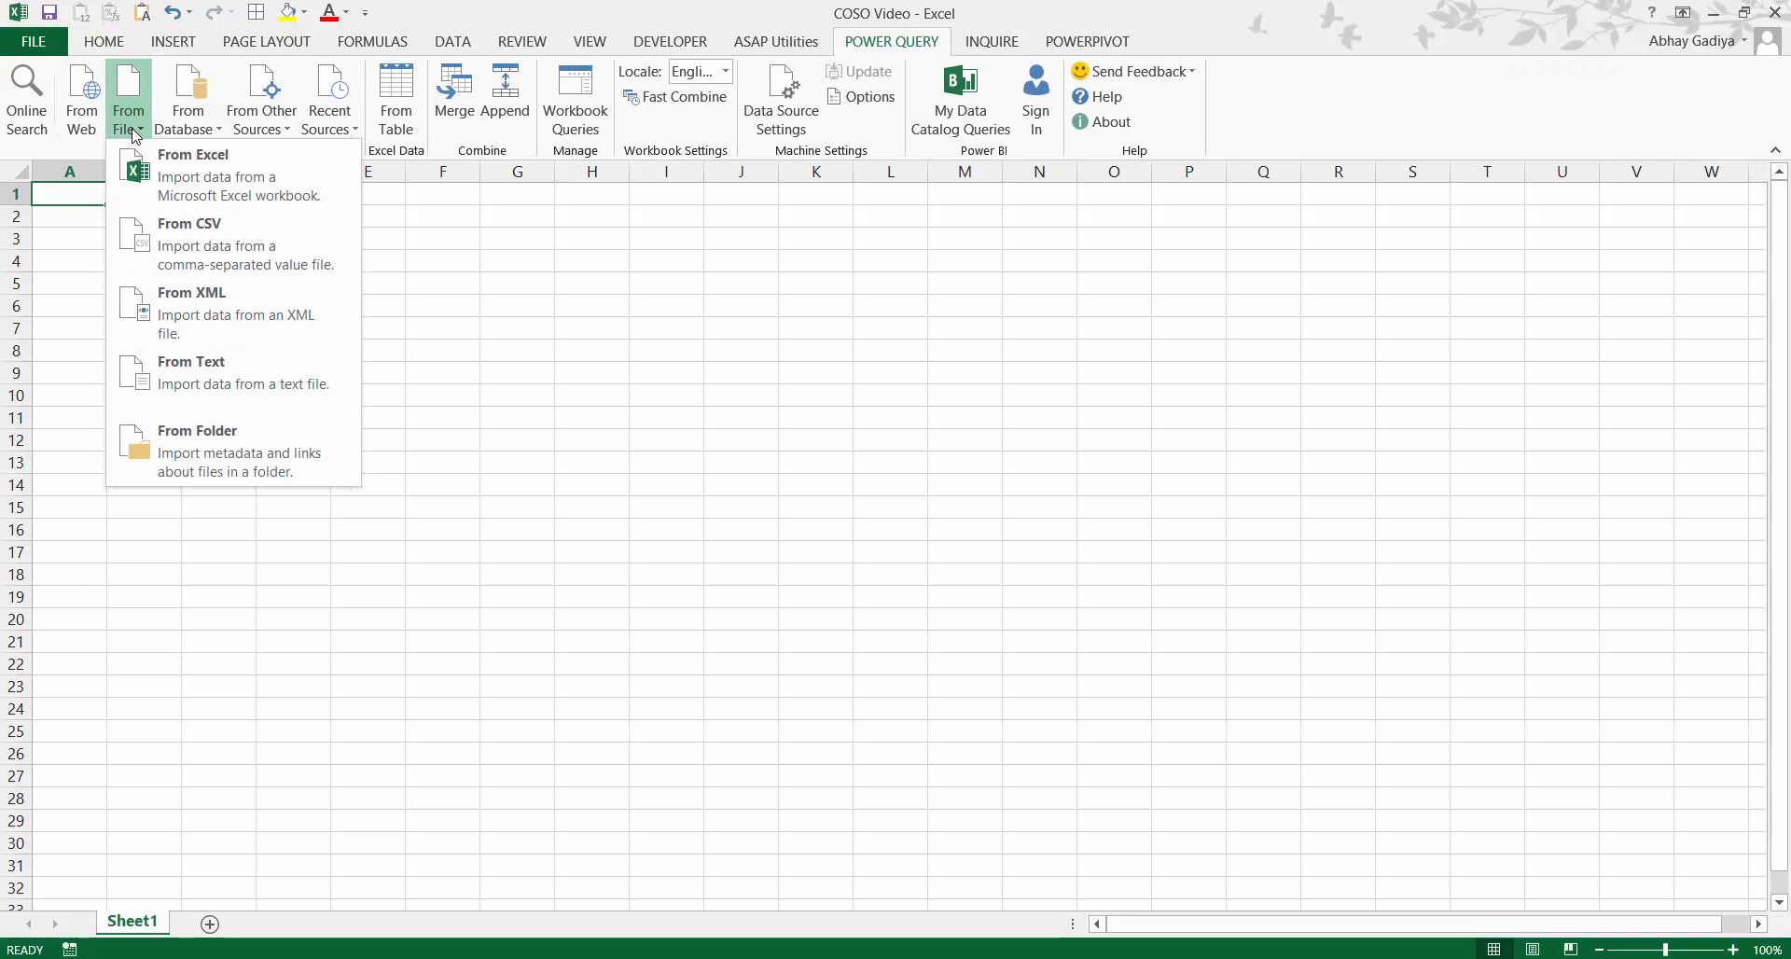
pyautogui.click(183, 165)
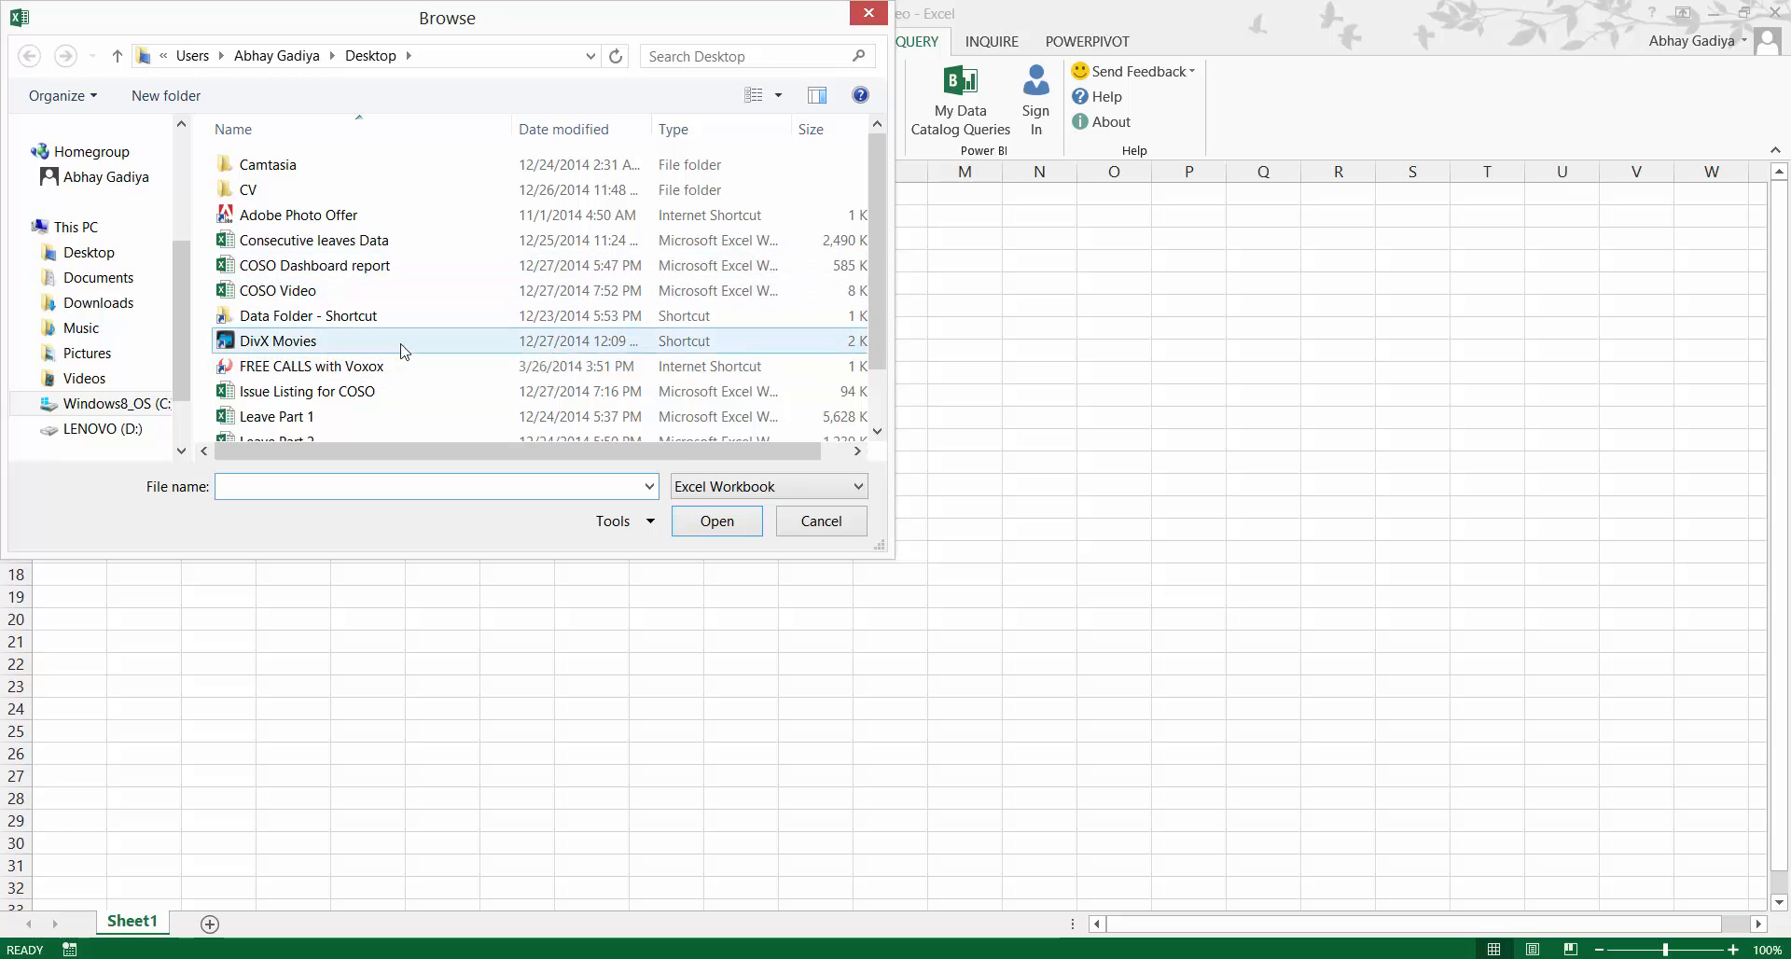
pyautogui.click(317, 393)
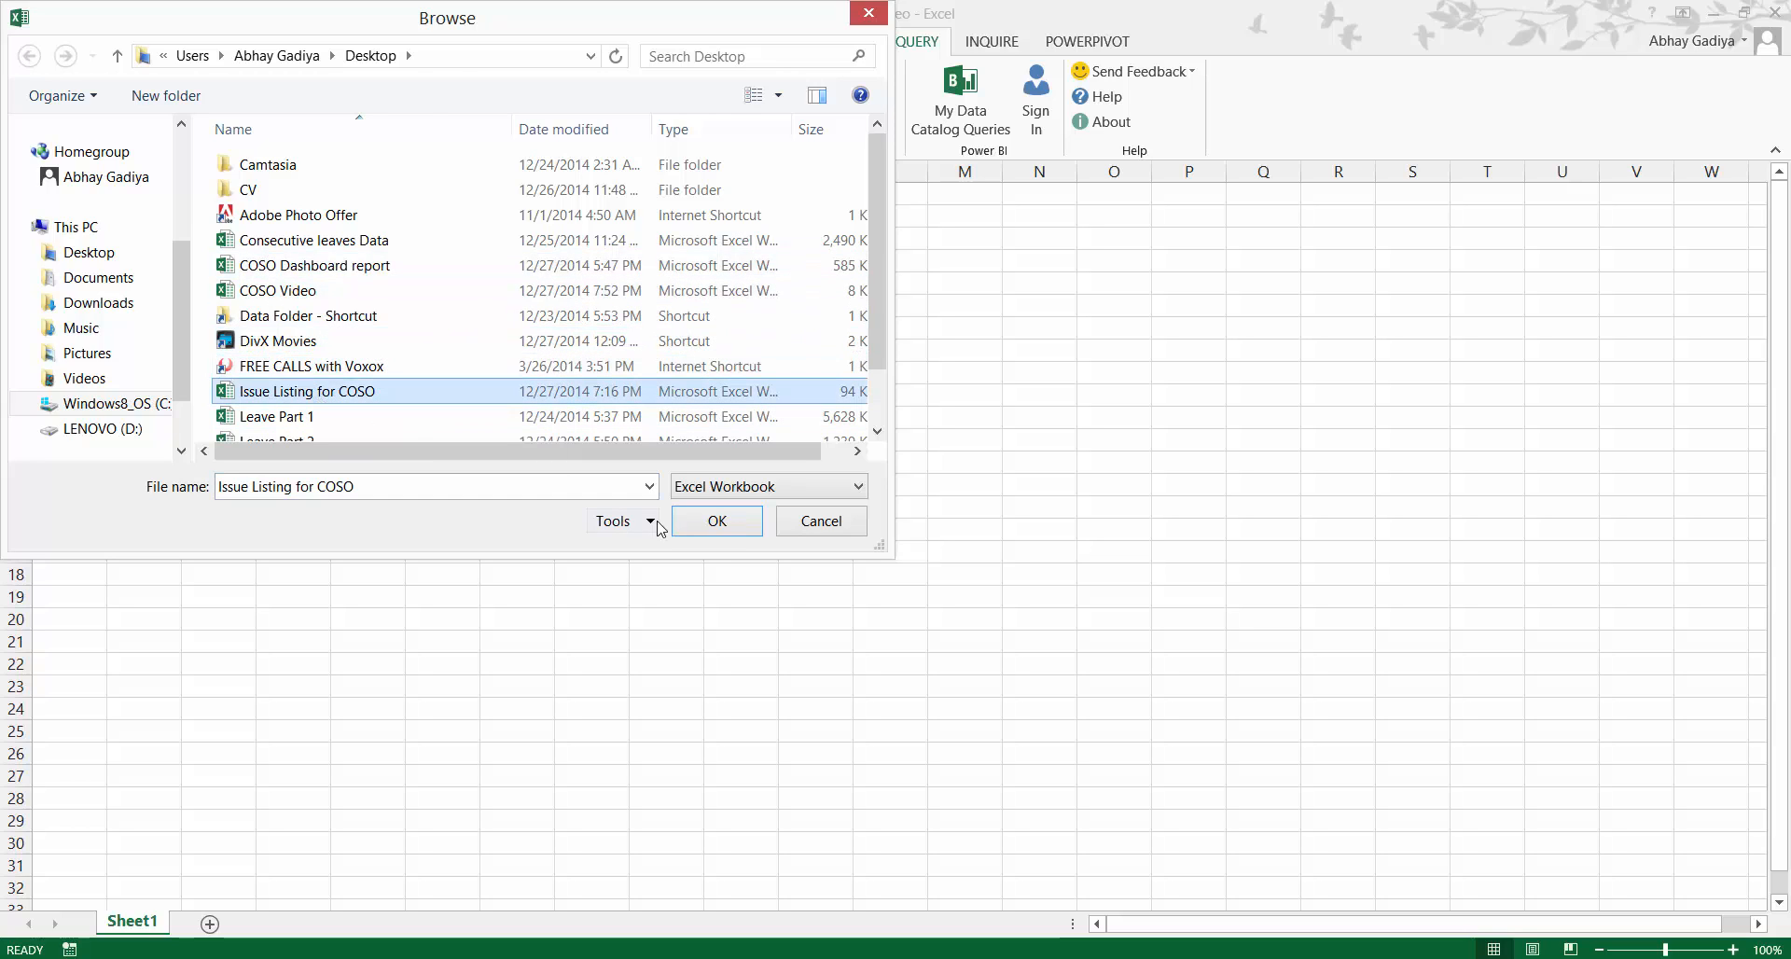
pyautogui.click(714, 527)
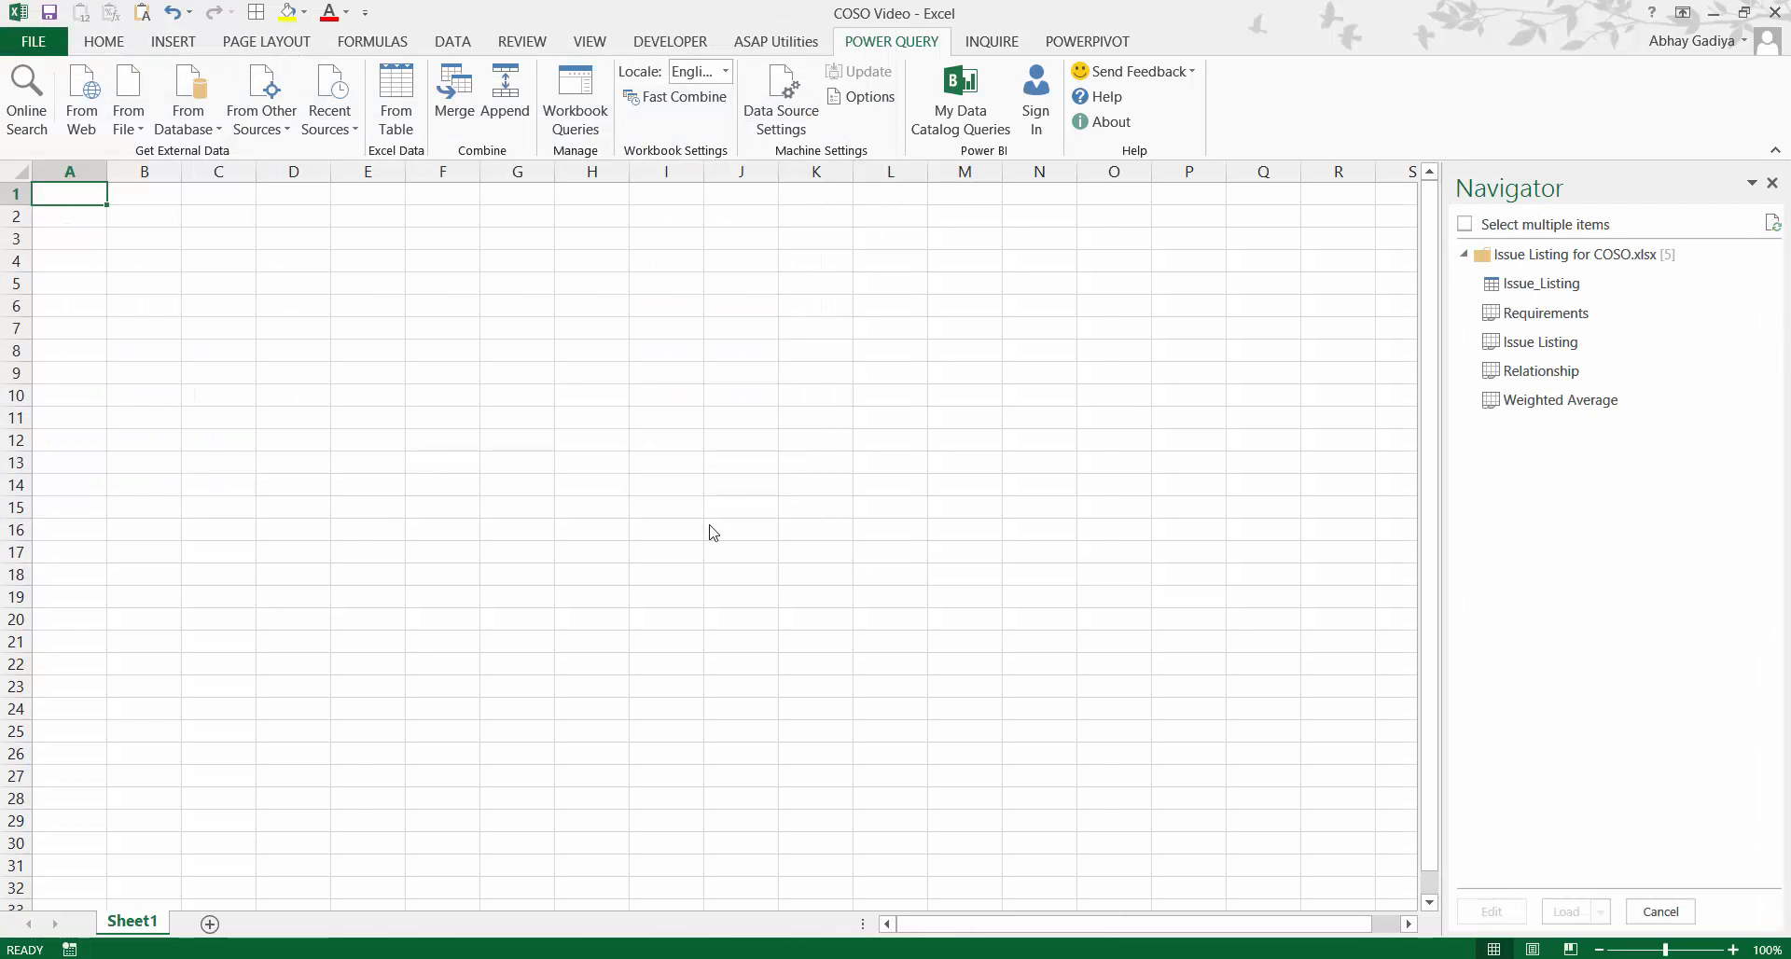
# - Select the Issue_Listing table of the source workbook and open it for editing in the Query Editor
pyautogui.moveTo(1570, 290)
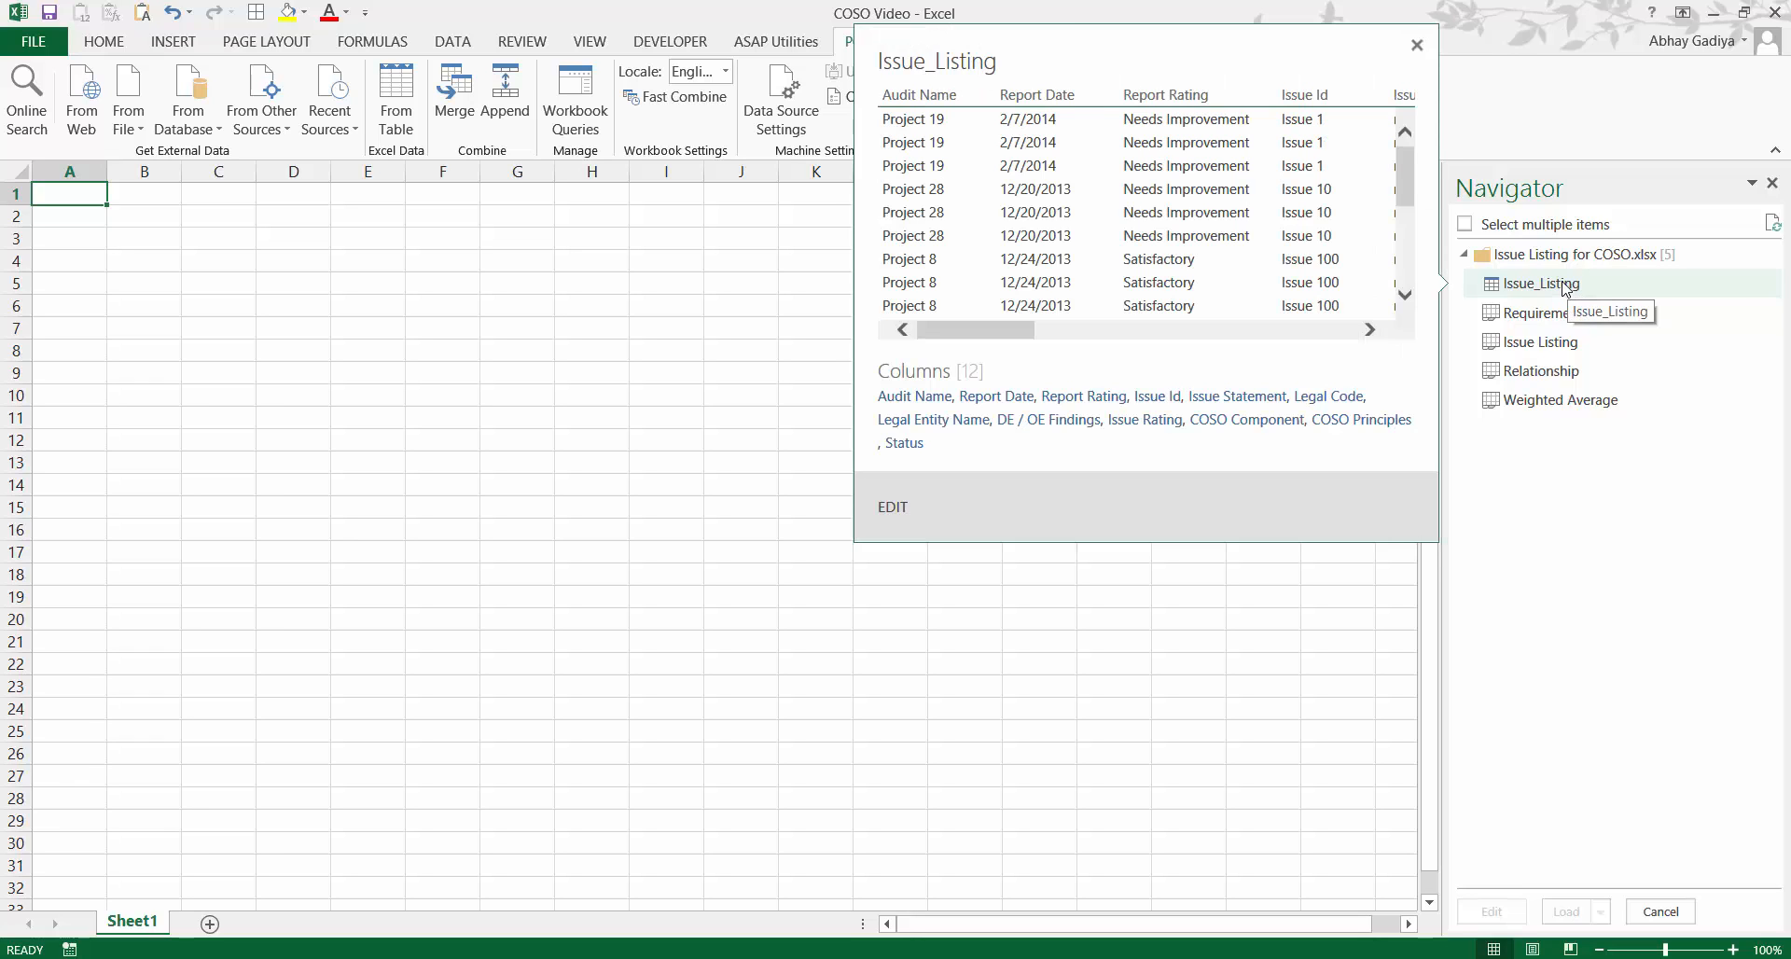
pyautogui.click(1564, 287)
pyautogui.click(1495, 914)
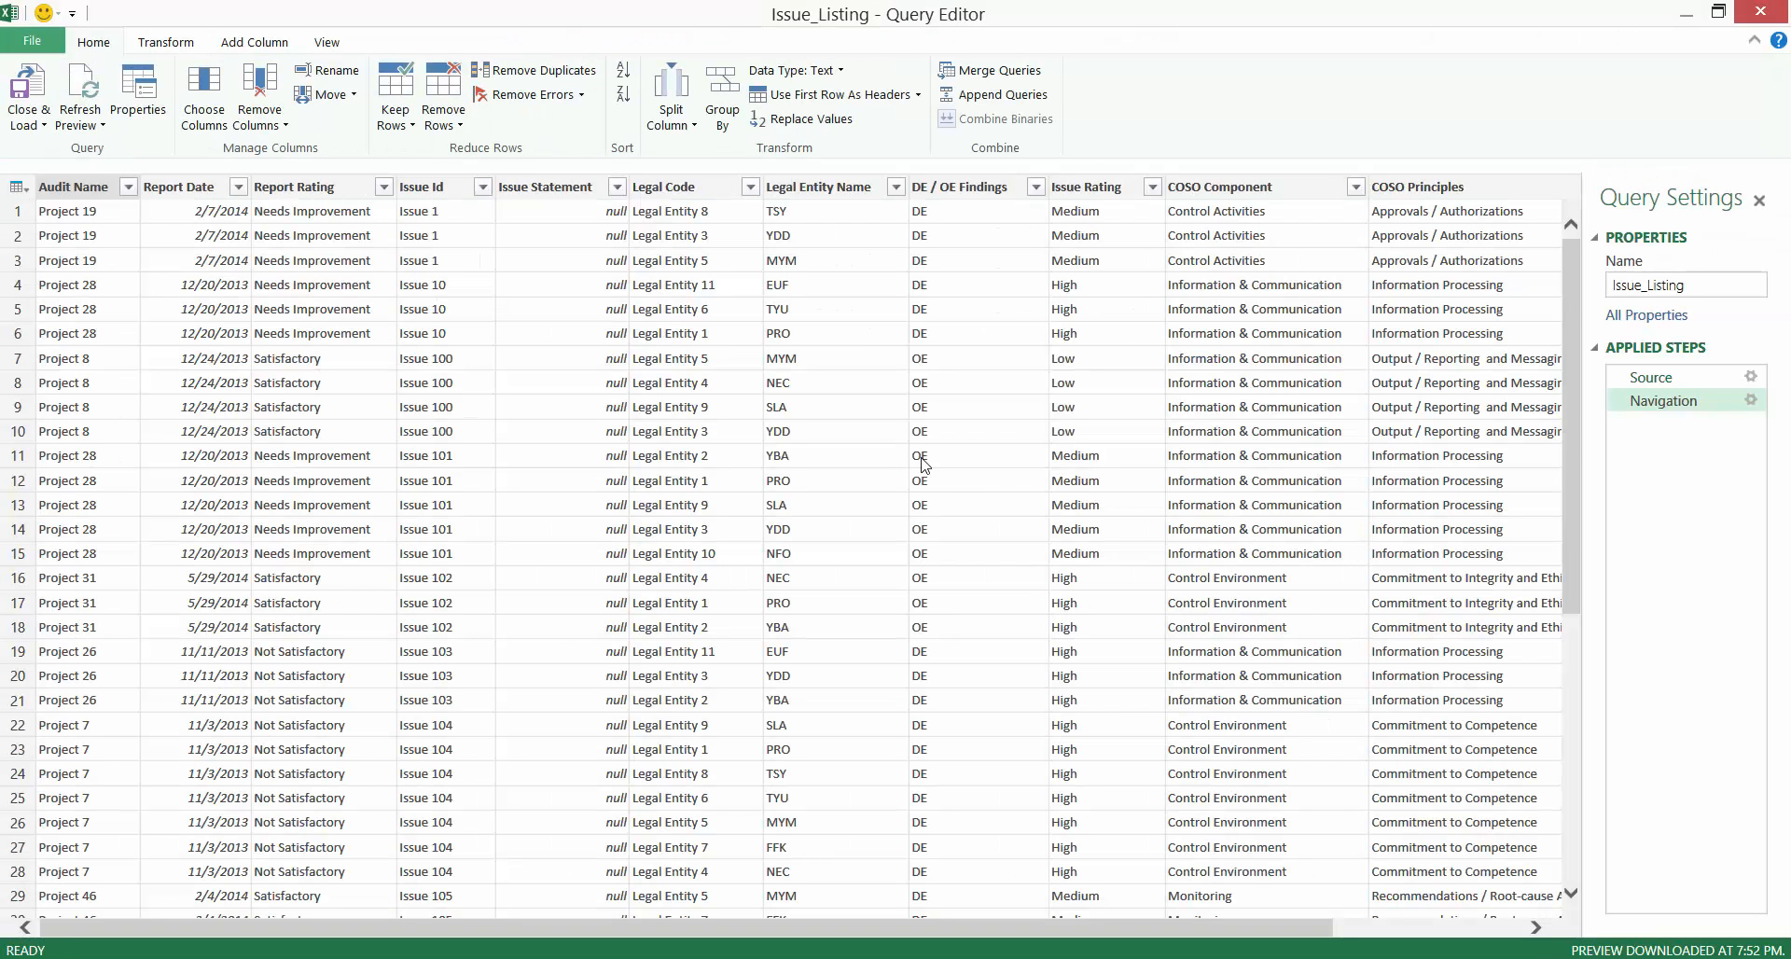
# - Keep only the Audit Name, Report Date and Report Rating columns and remove all other columns from the query
pyautogui.click(72, 197)
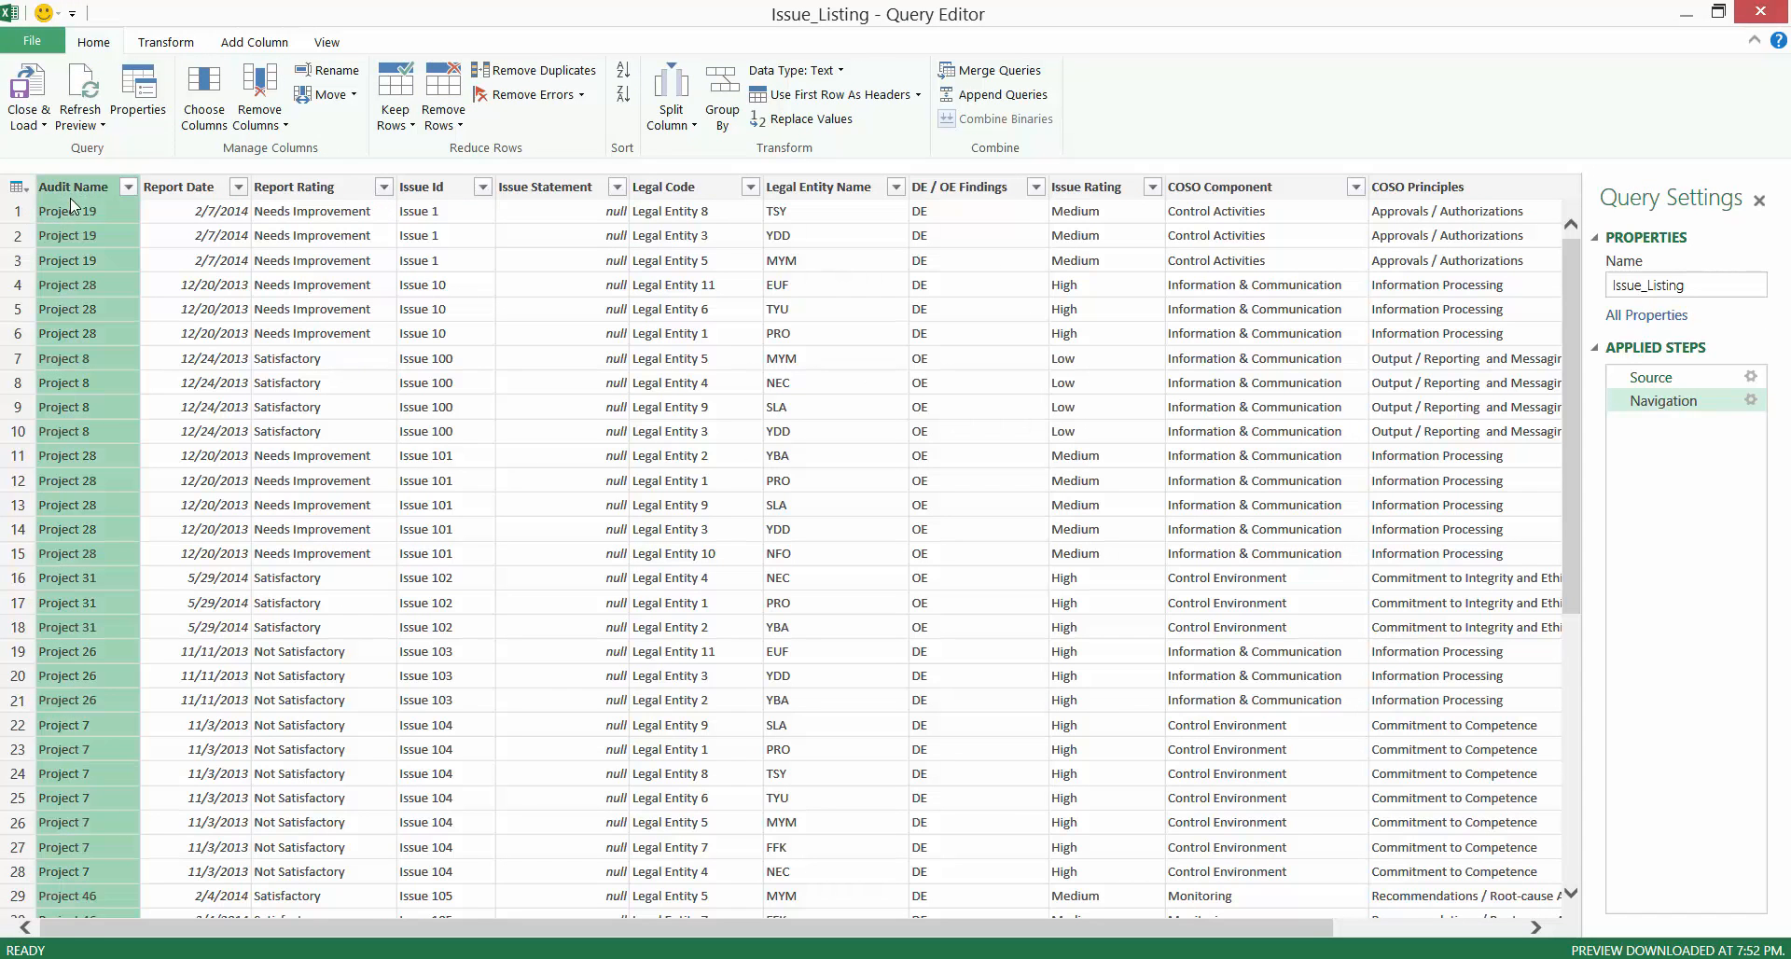
pyautogui.keyDown('shift'); pyautogui.click(334, 192); pyautogui.keyUp('shift')
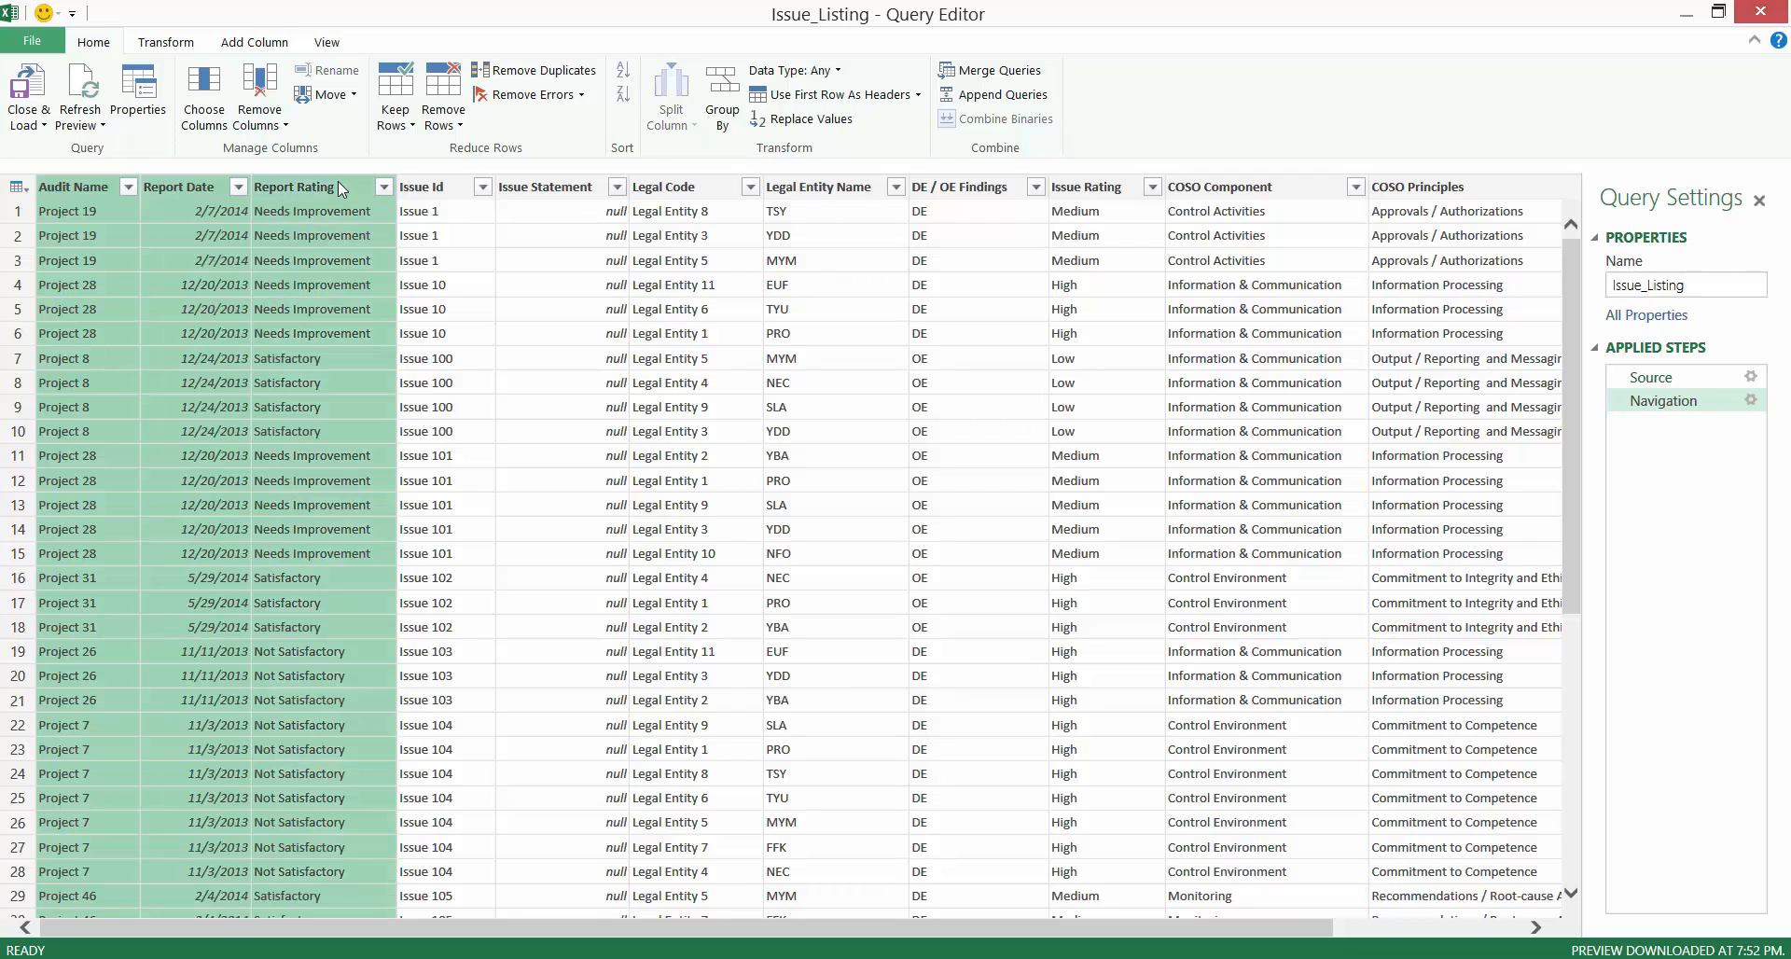
pyautogui.click(338, 181)
pyautogui.click(108, 189)
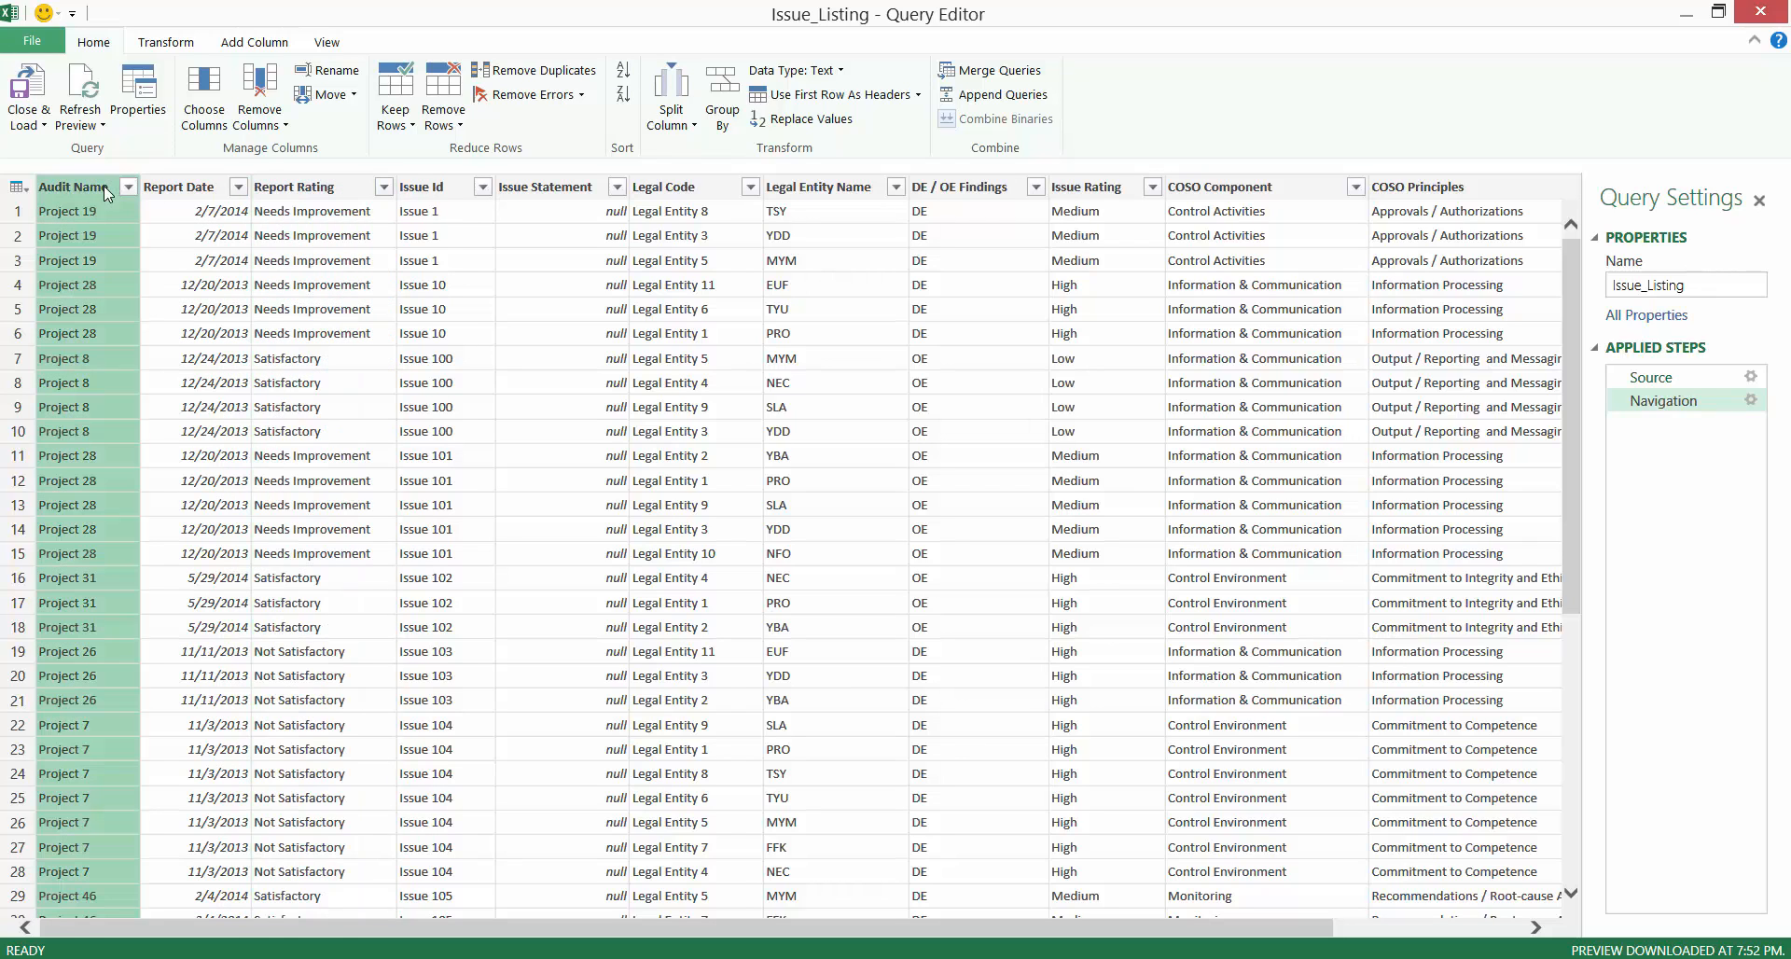
pyautogui.keyDown('shift'); pyautogui.click(282, 191); pyautogui.keyUp('shift')
pyautogui.rightClick(281, 189)
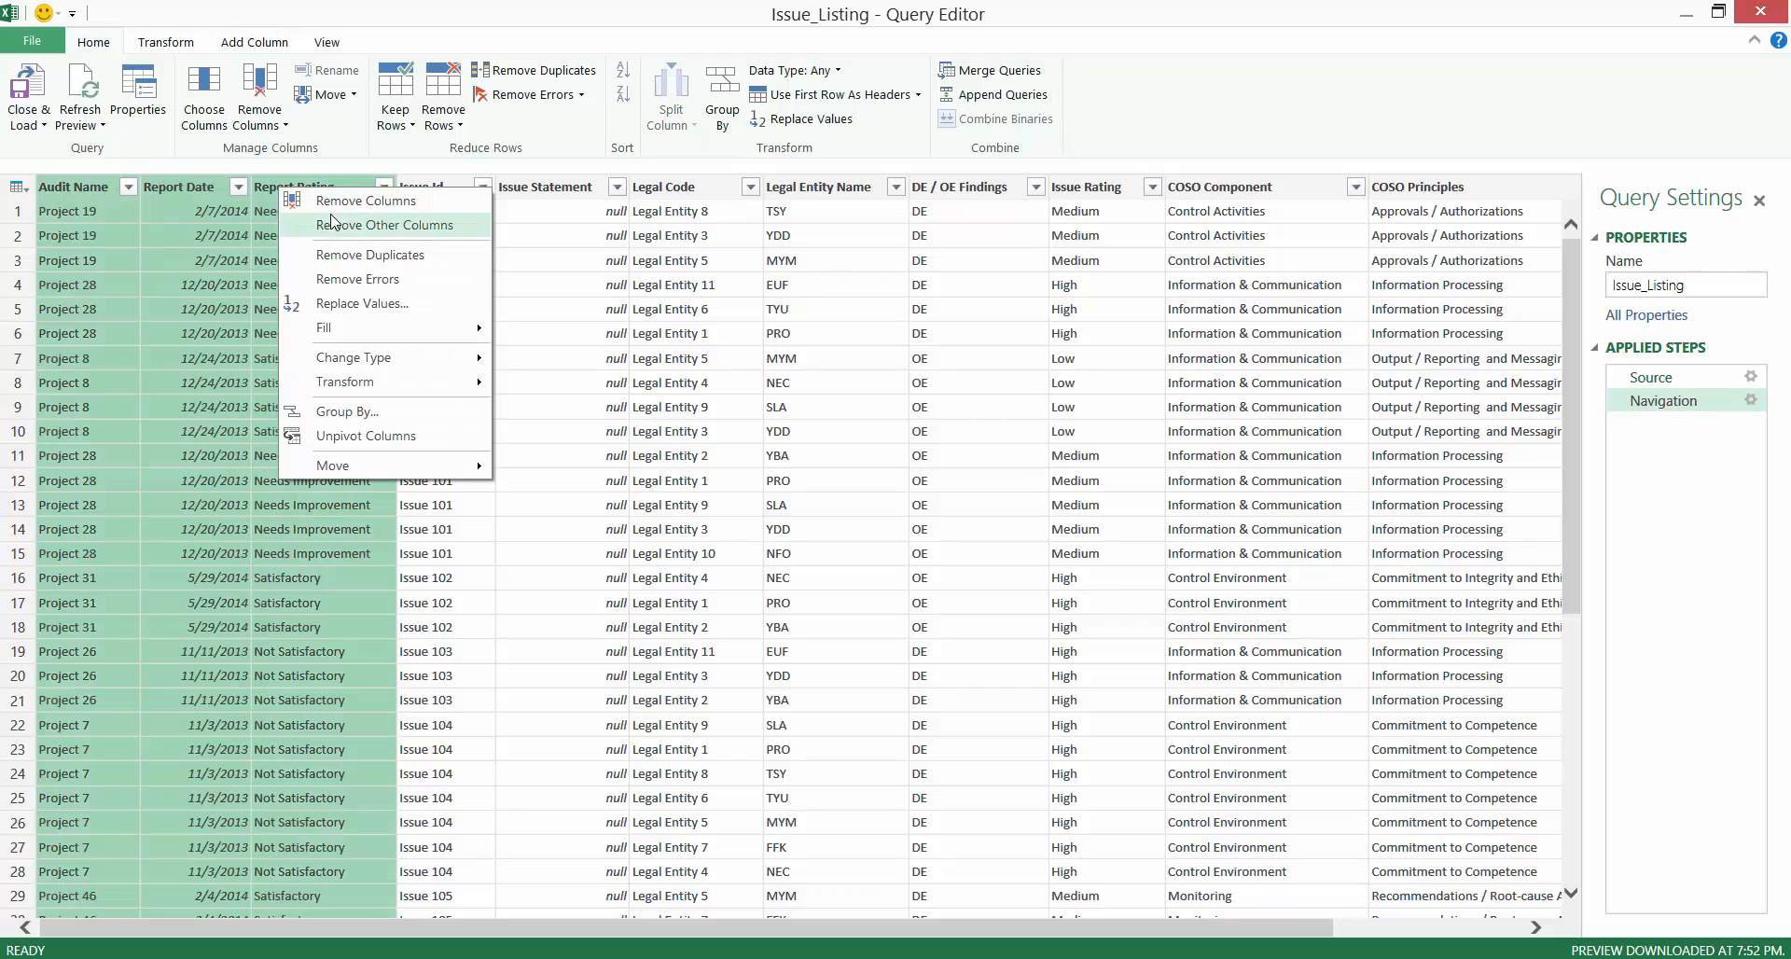
pyautogui.click(336, 224)
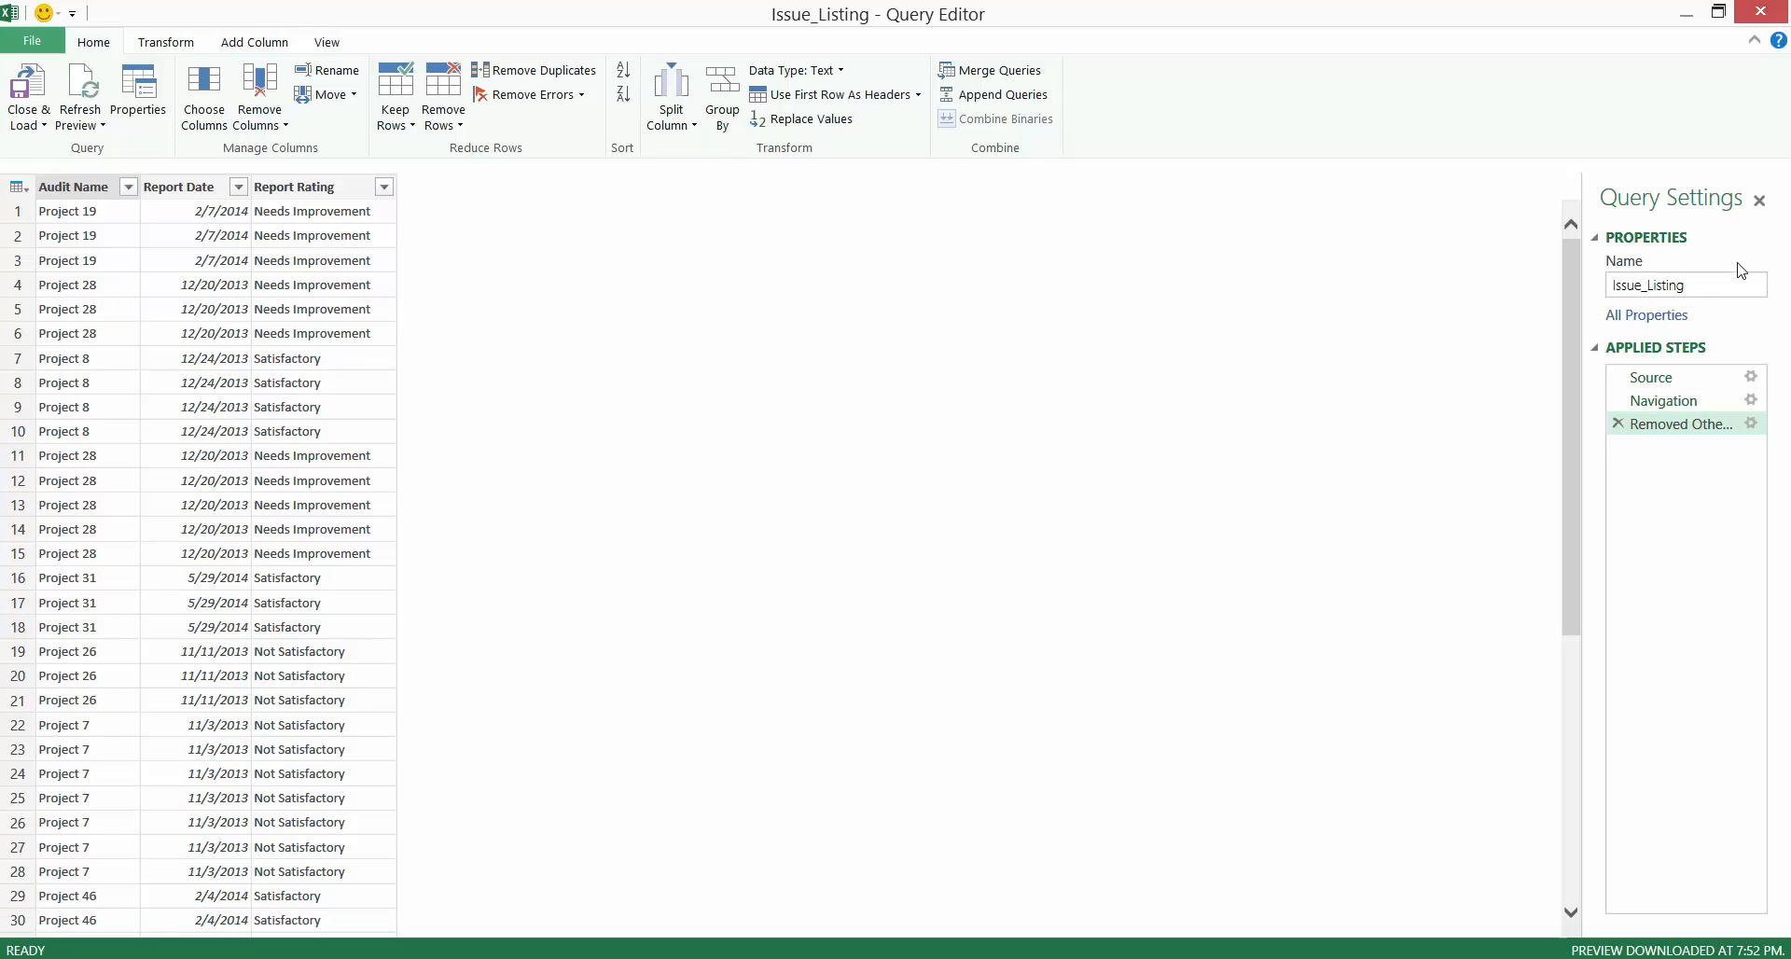
# - Rename the query as Project_List
pyautogui.doubleClick(1697, 286)
pyautogui.write('Pro')
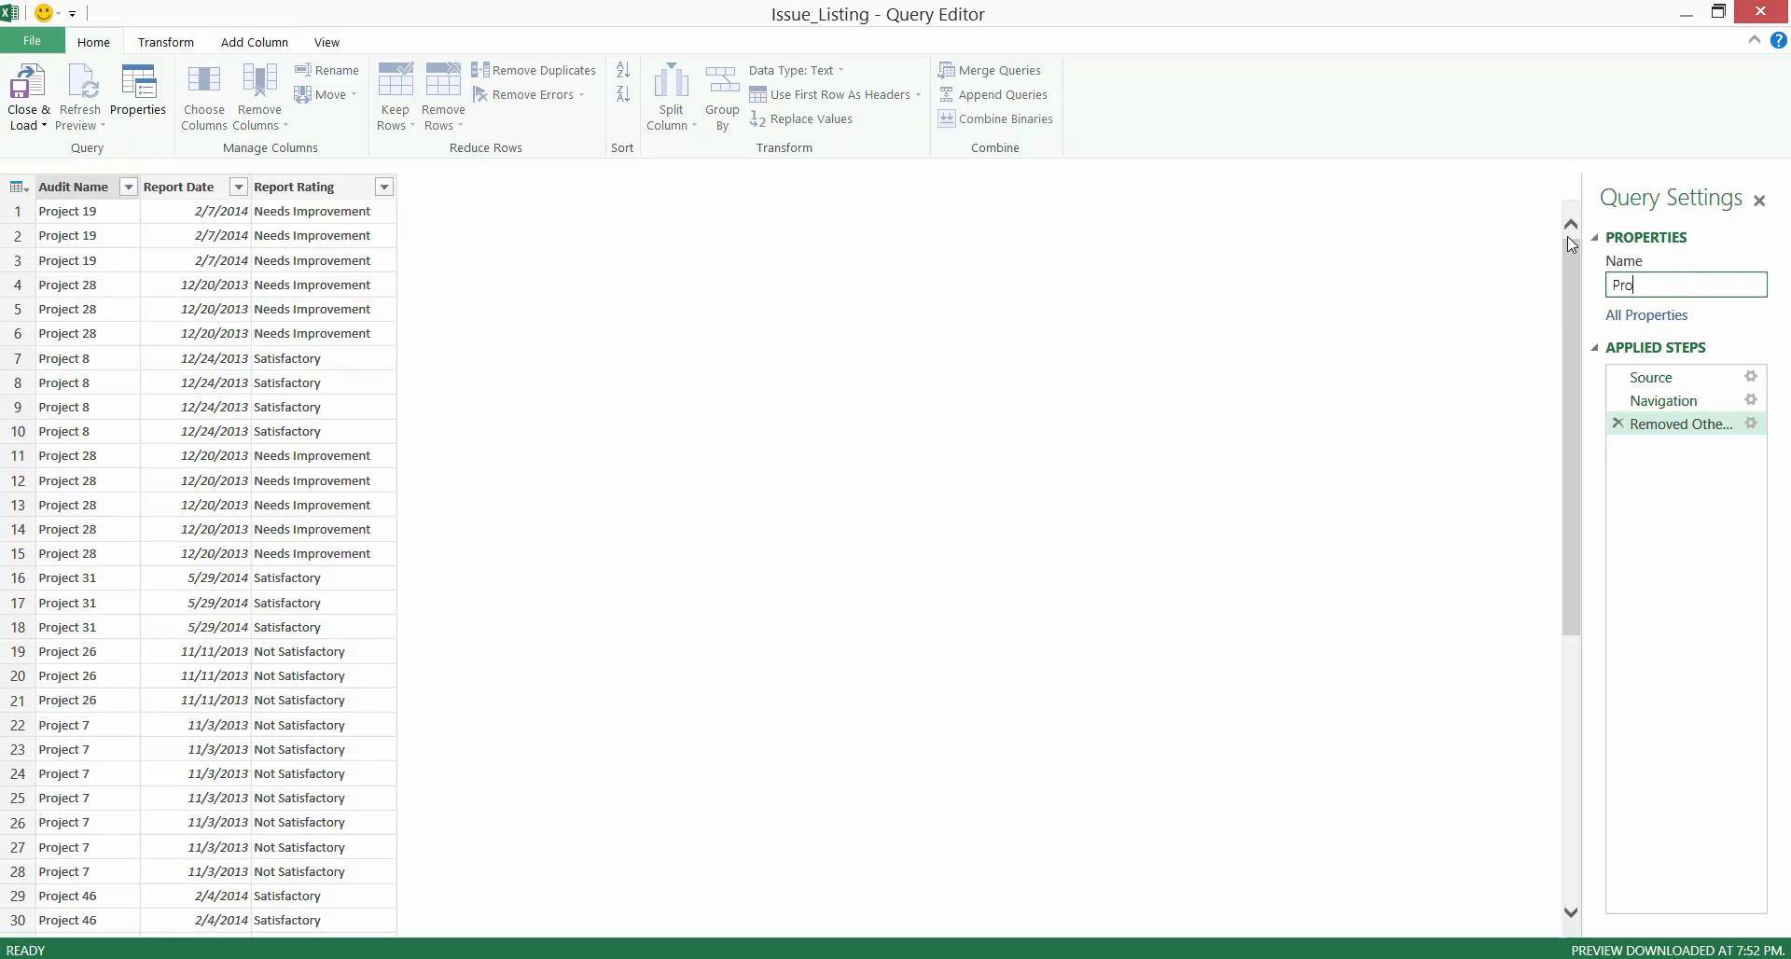
pyautogui.write('ject_List')
# - Duplicate the Report Date column and rename the copy as Report Year
pyautogui.click(176, 193)
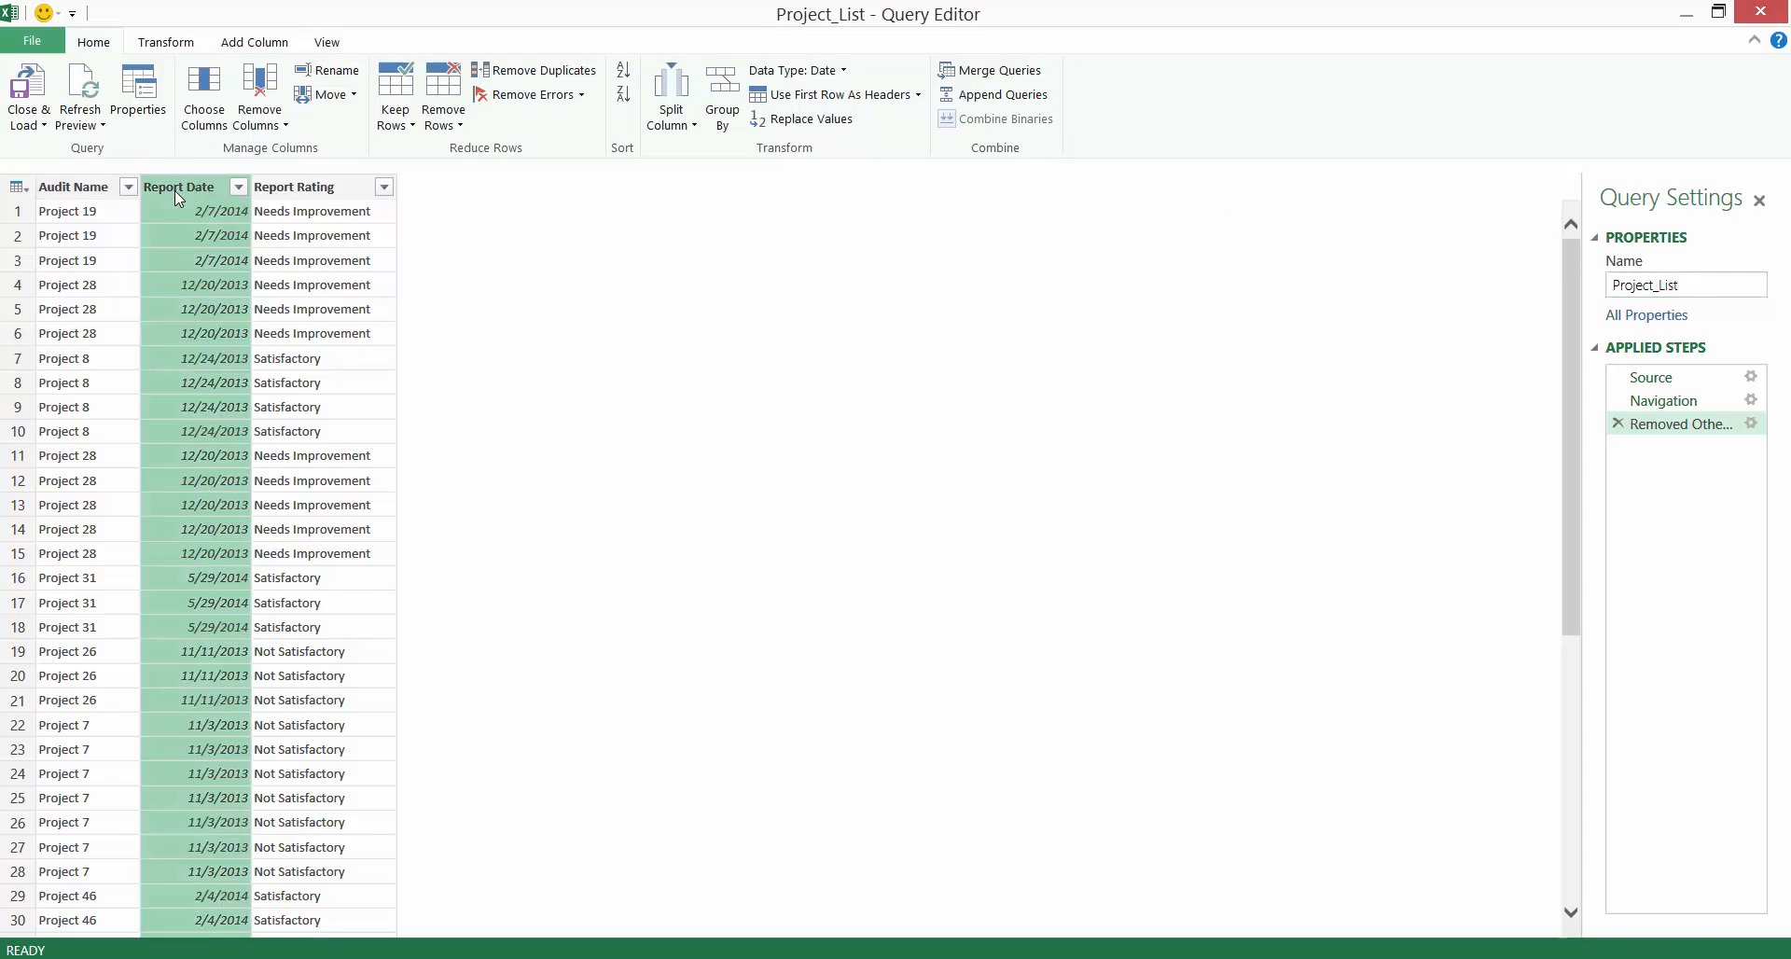
pyautogui.click(199, 188)
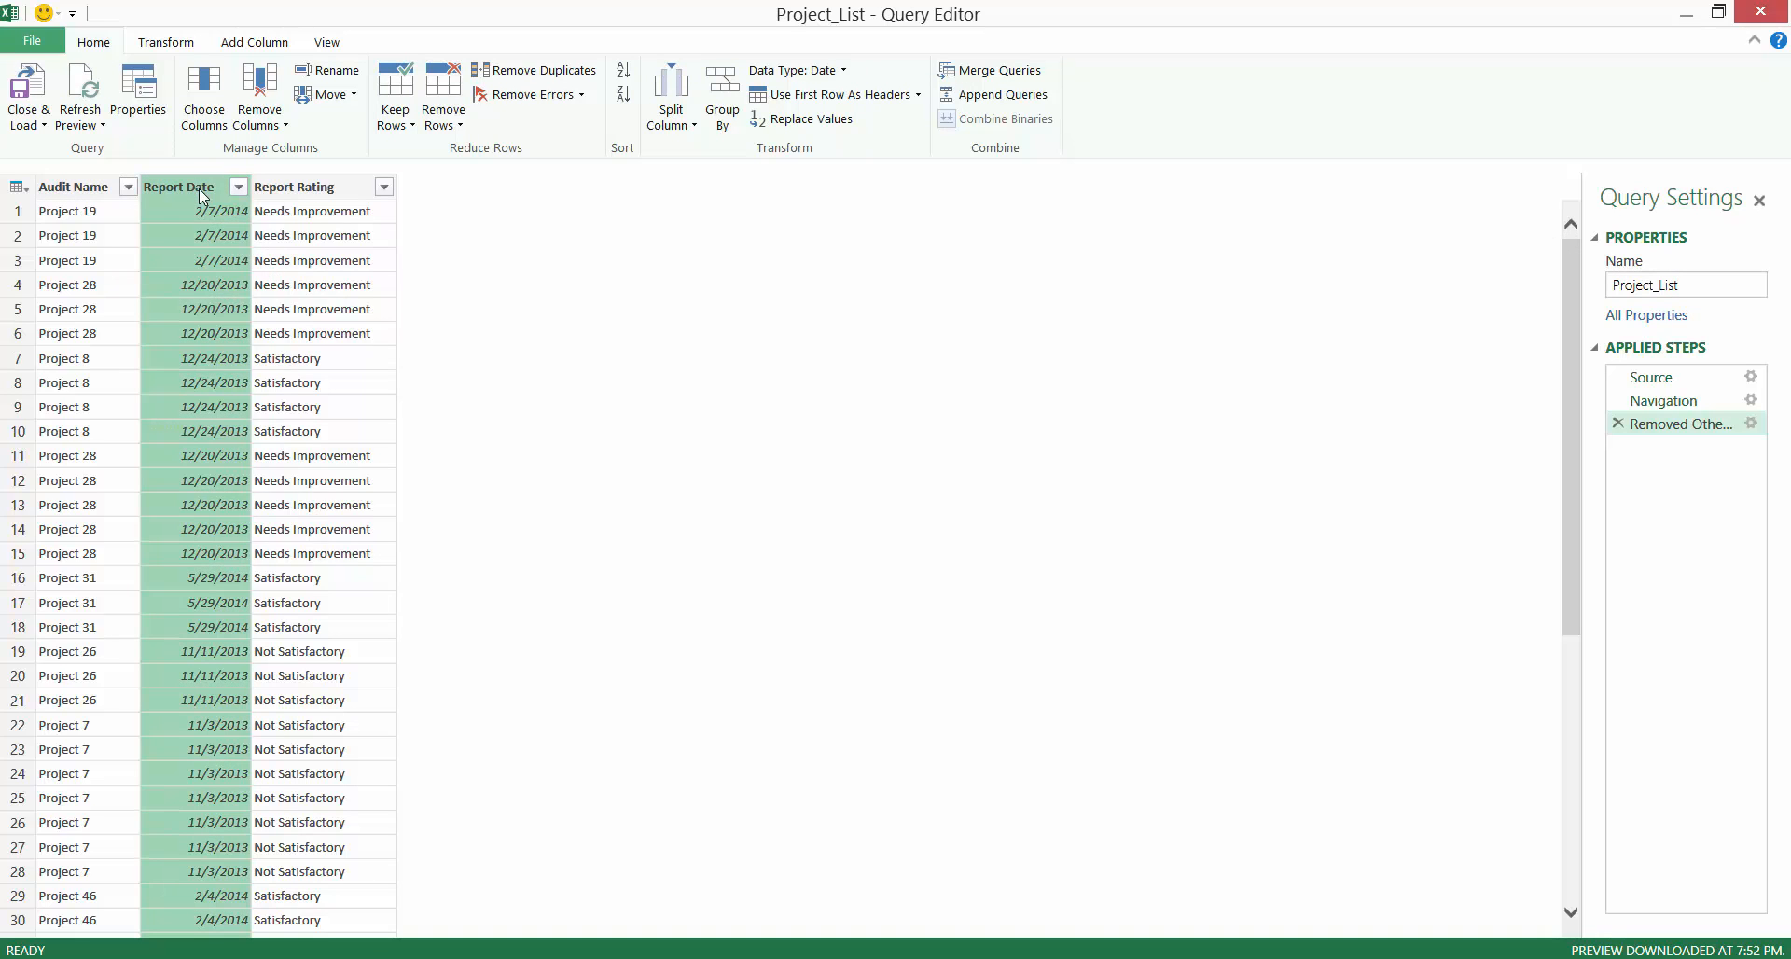
pyautogui.rightClick(198, 189)
pyautogui.click(284, 257)
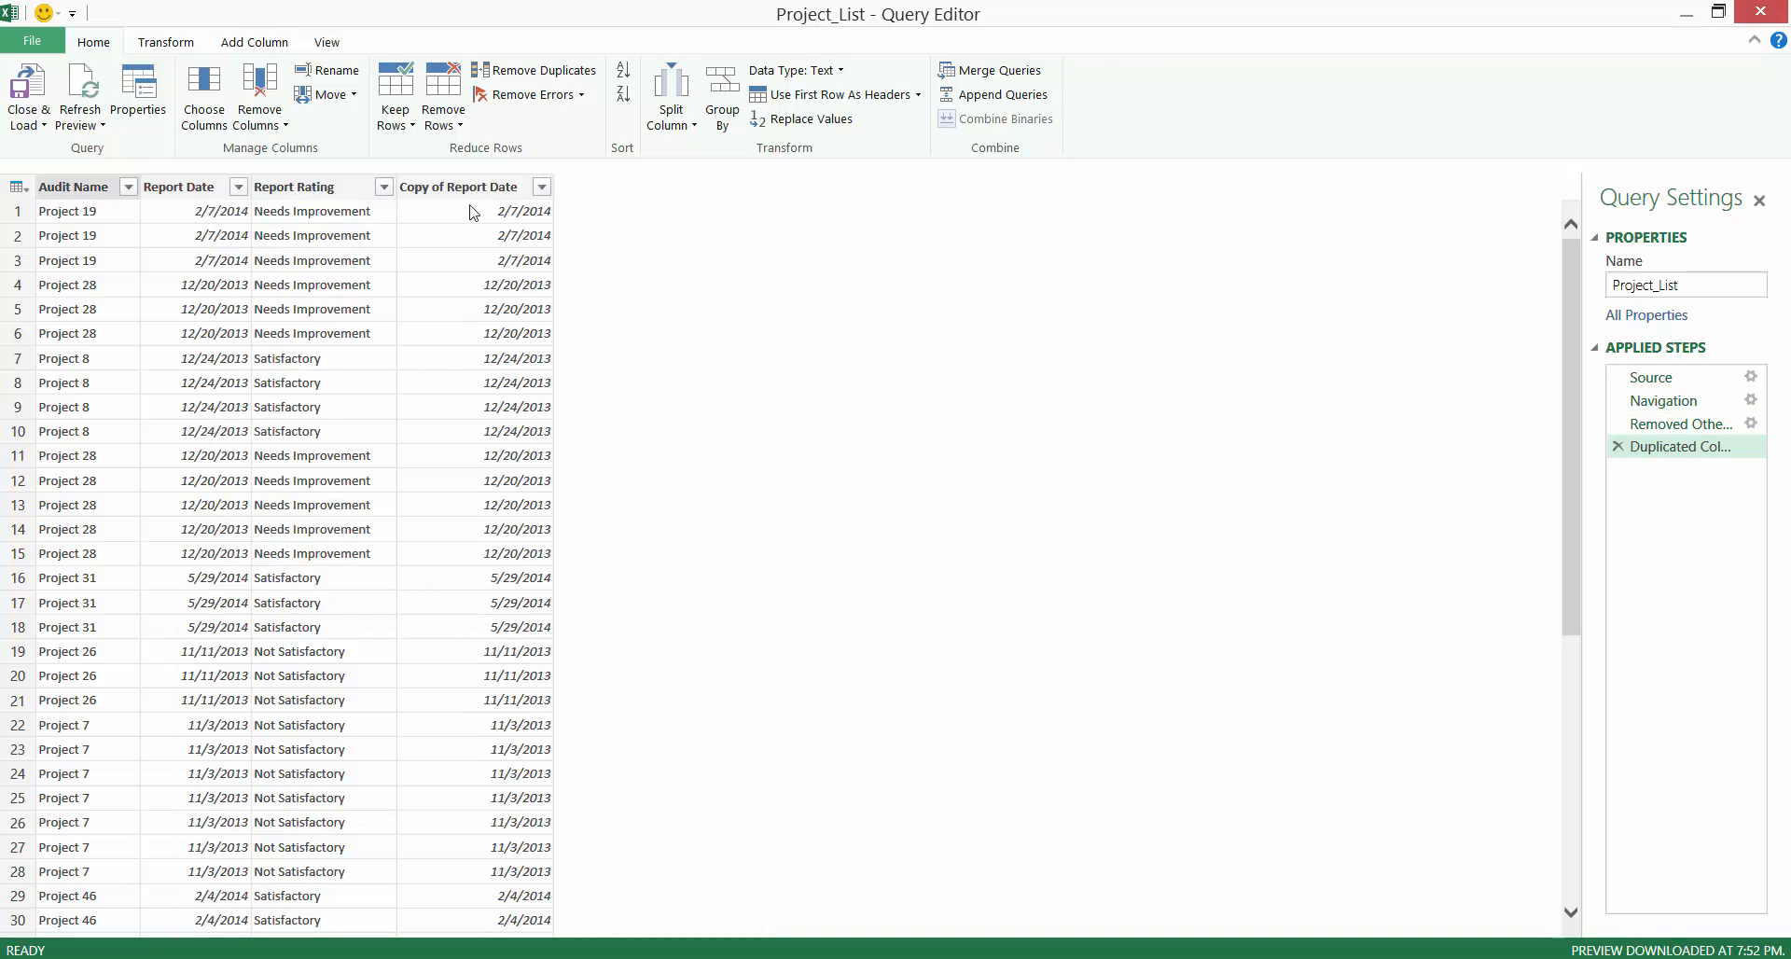
pyautogui.doubleClick(467, 188)
pyautogui.write('Re')
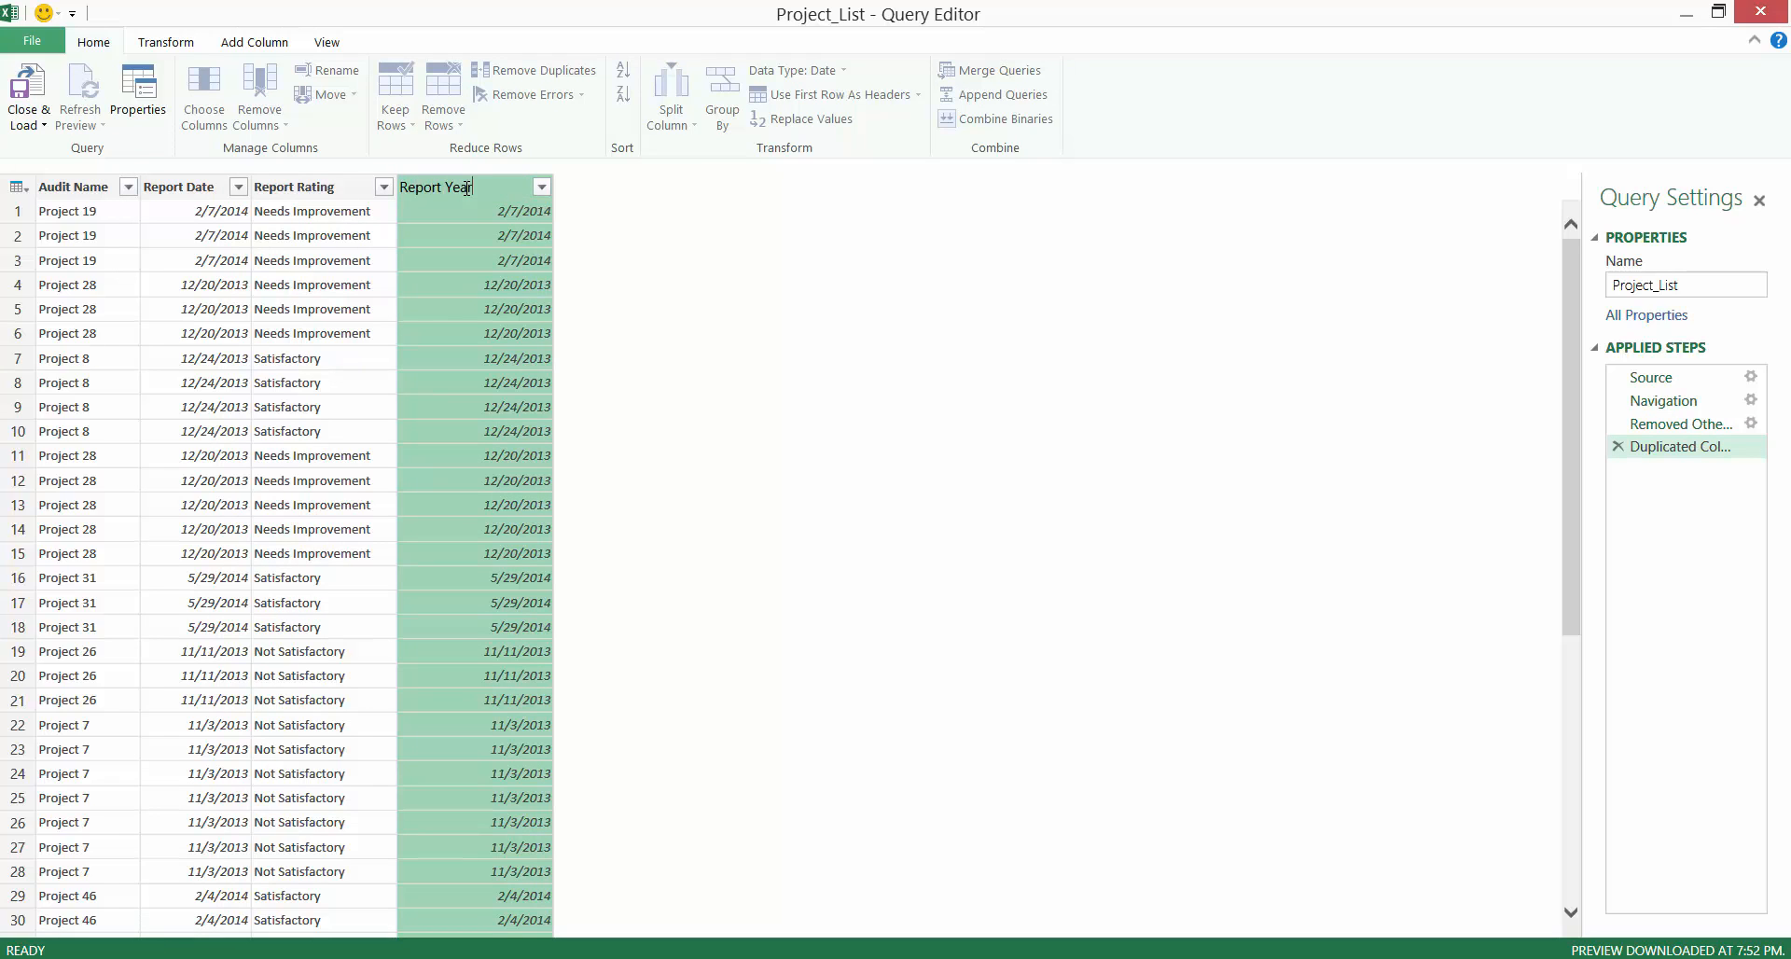
pyautogui.write('port Year')
pyautogui.press('Return')
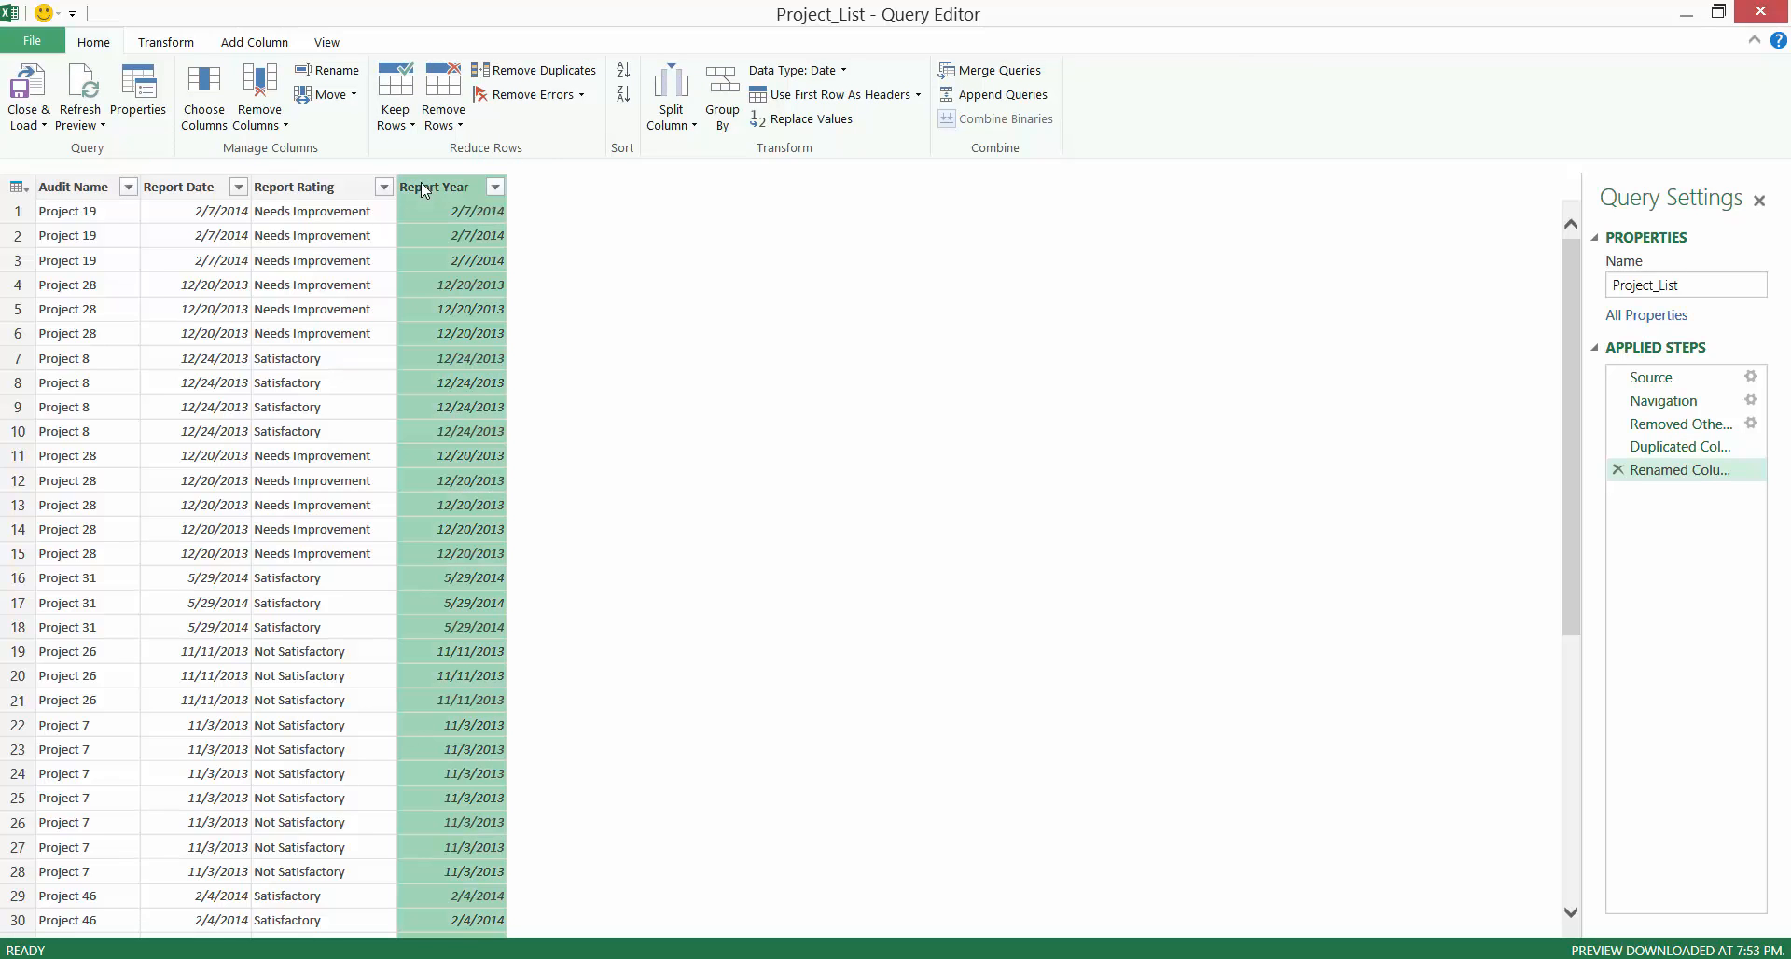
# - Transform the dates in the Report Year column to the year only
pyautogui.click(165, 42)
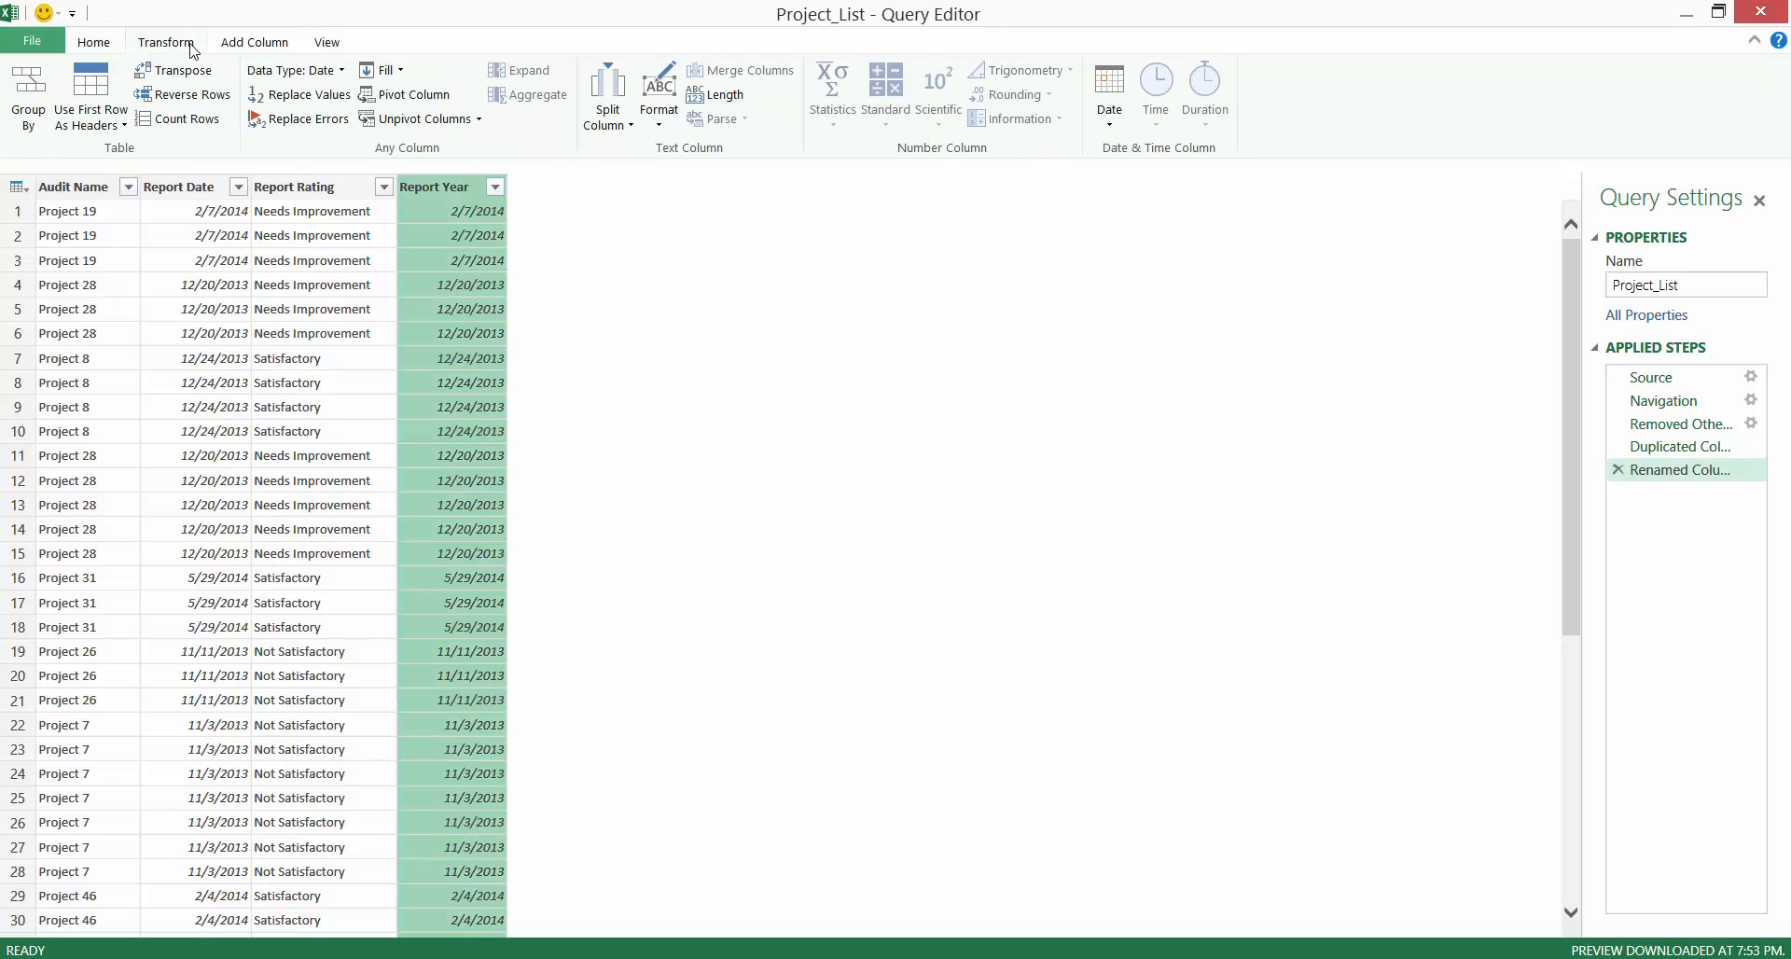
pyautogui.click(1109, 112)
pyautogui.moveTo(1147, 173)
pyautogui.click(1246, 175)
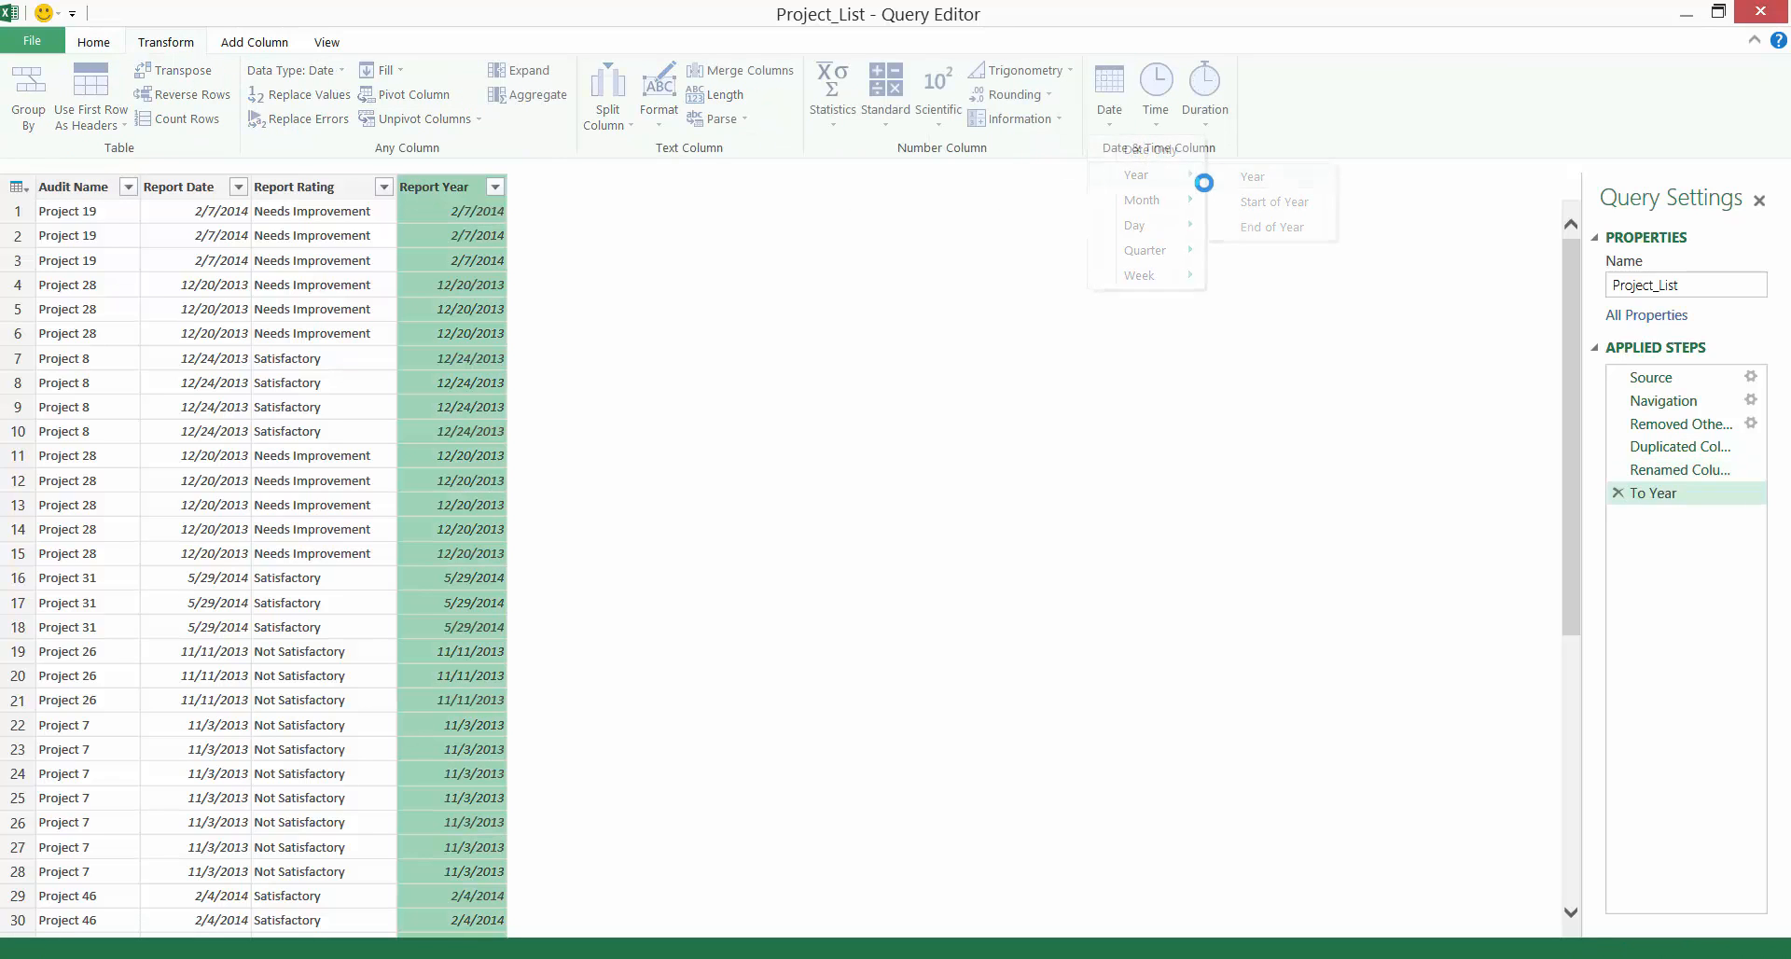
# - Remove duplicate rows across all columns from Audit Name to Report Year and look through the remaining project list
pyautogui.click(49, 190)
pyautogui.keyDown('shift'); pyautogui.click(454, 191); pyautogui.keyUp('shift')
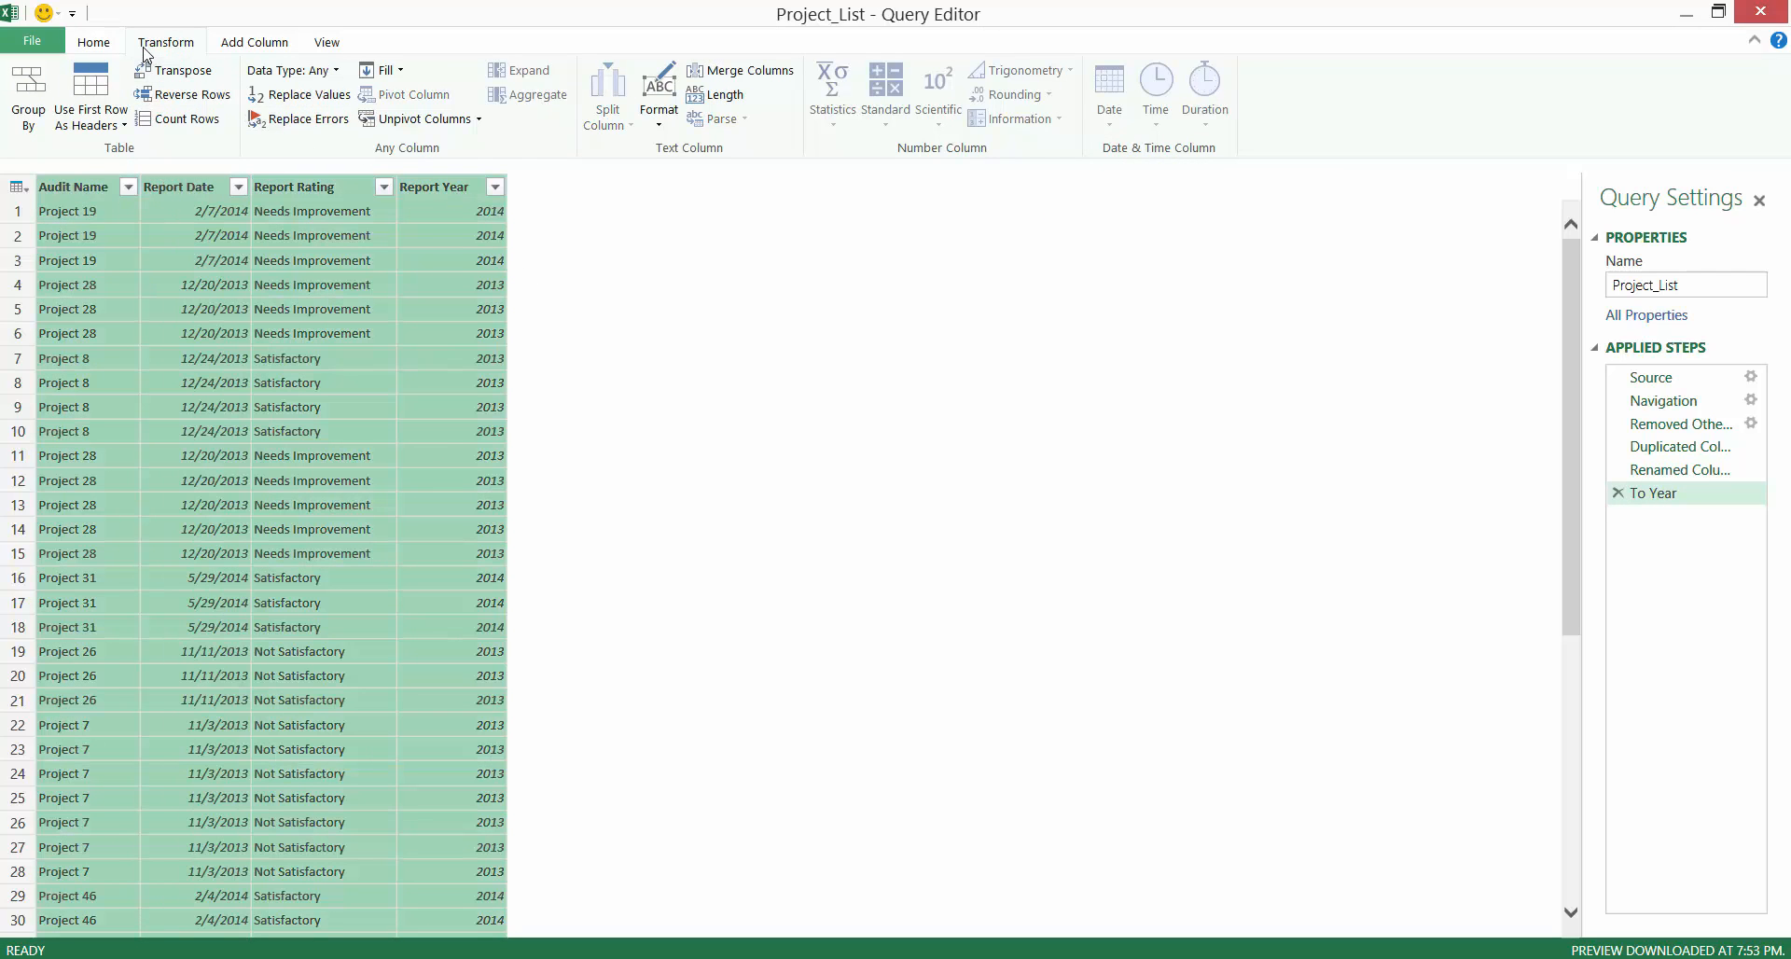
pyautogui.click(112, 44)
pyautogui.click(533, 71)
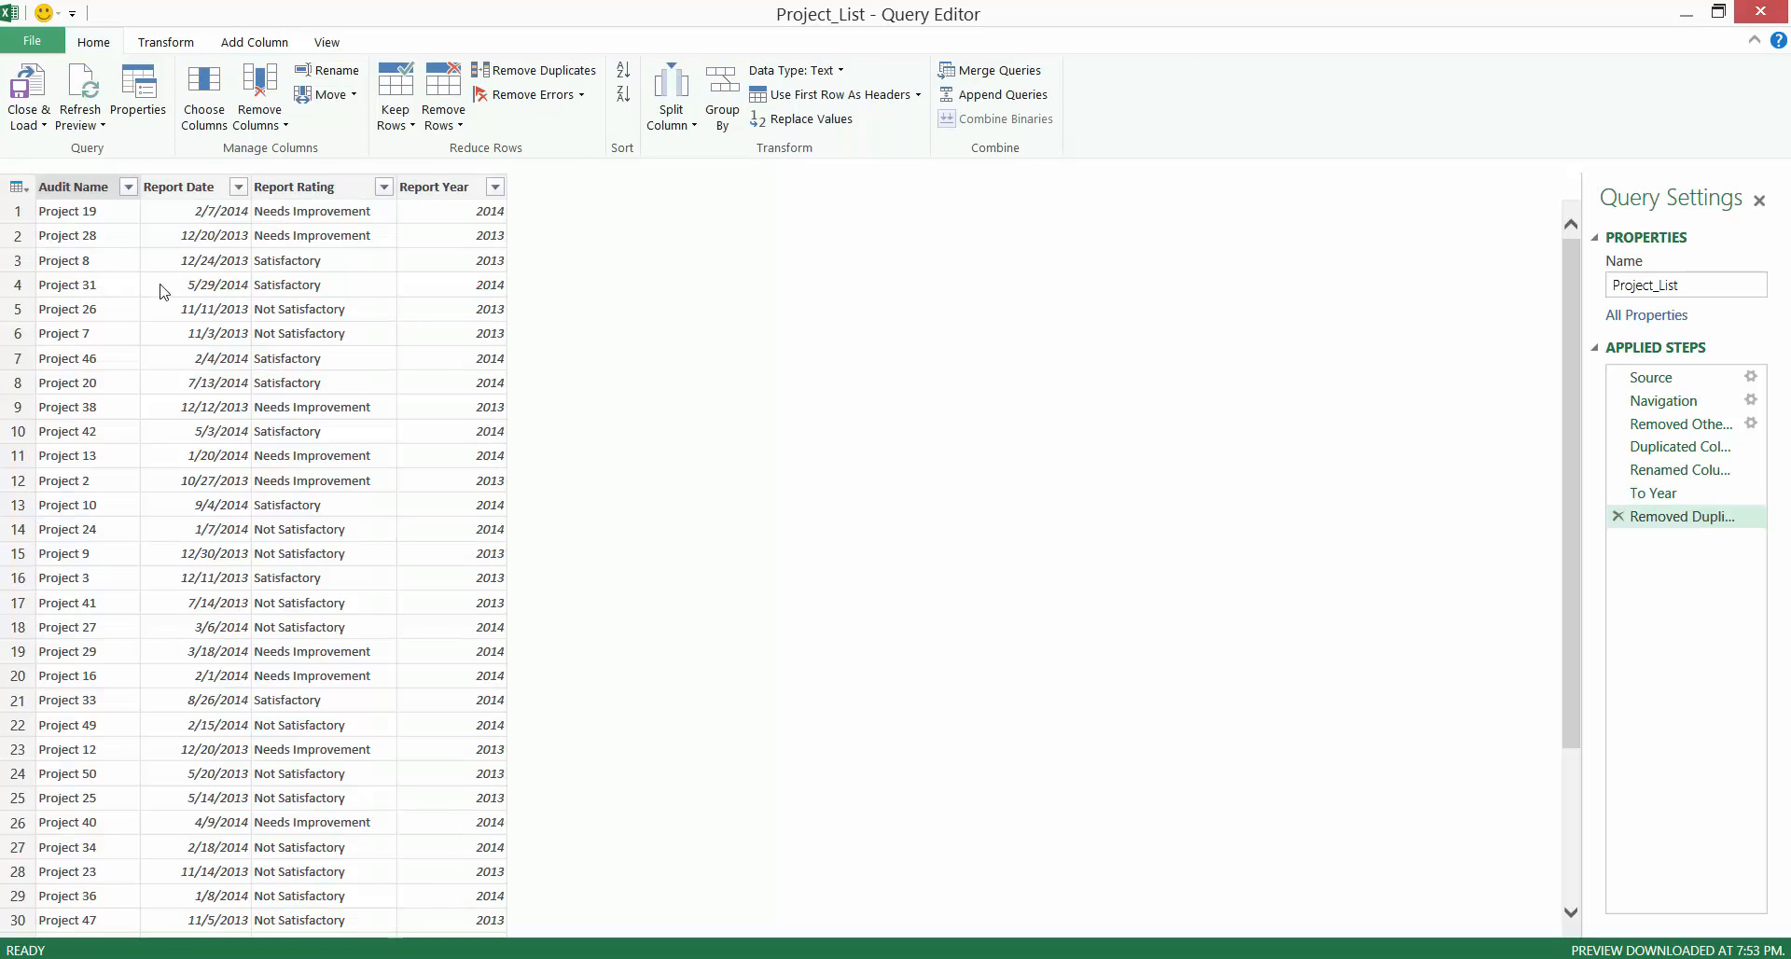
pyautogui.scroll(-3, 192, 338)
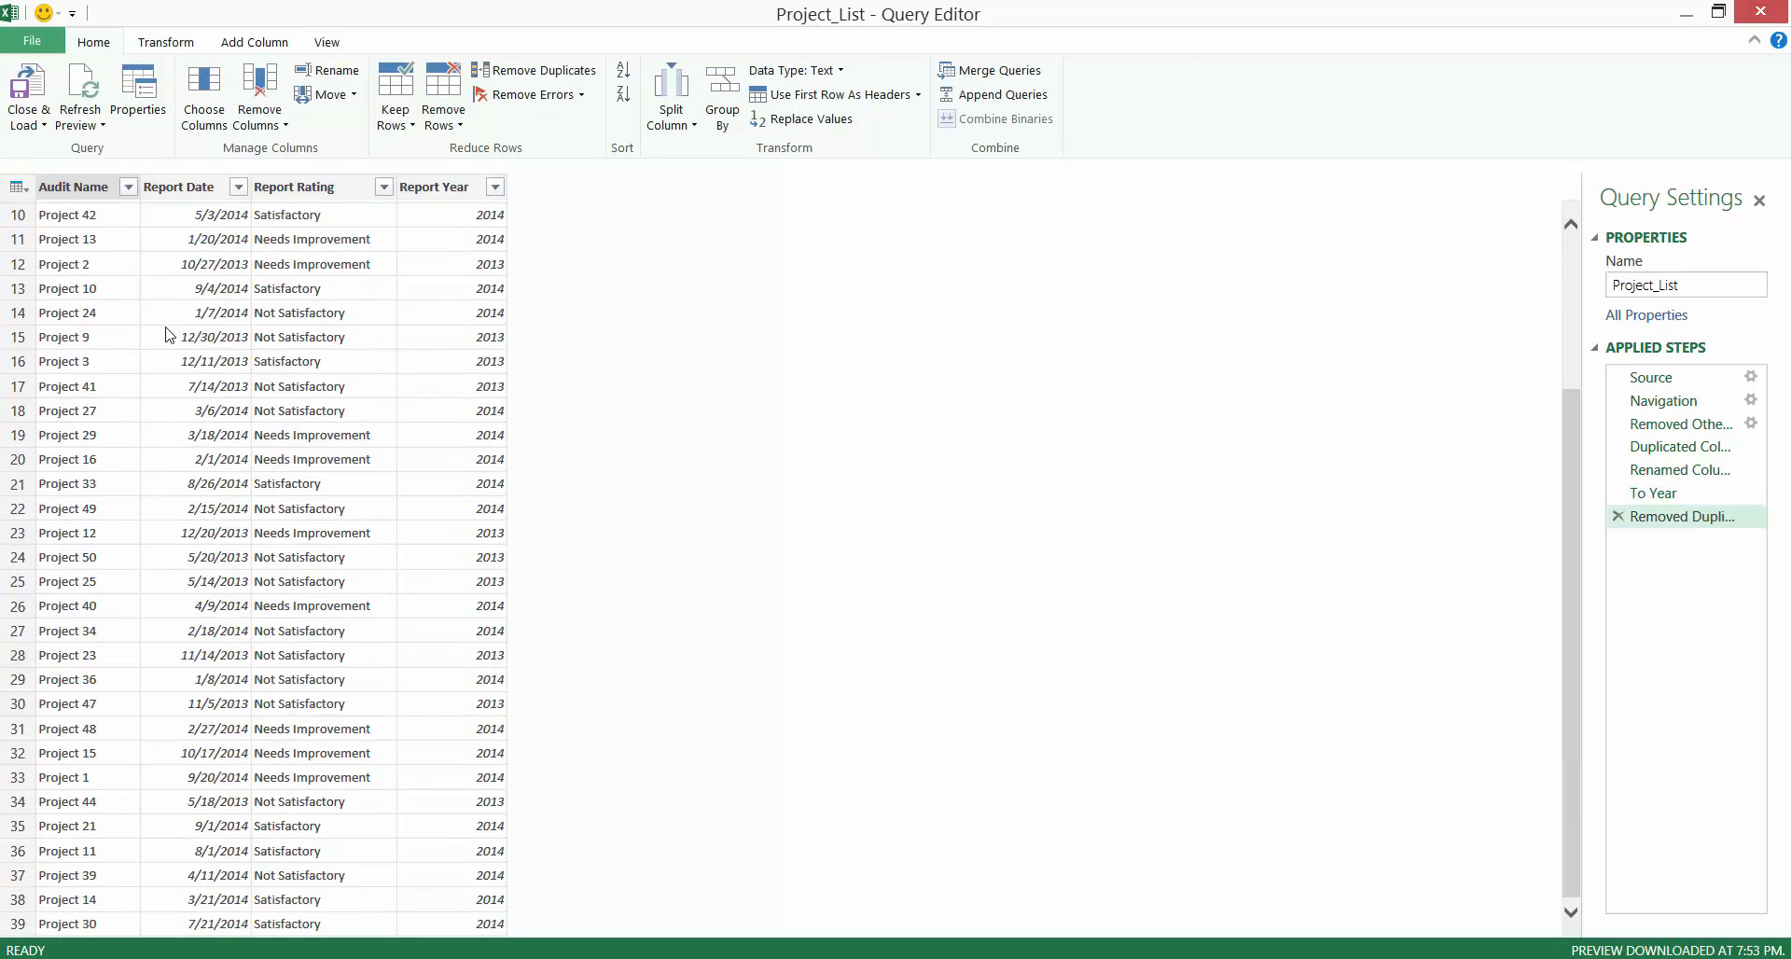
# - Load the Project_List query as a connection only and add its data to the Data Model
pyautogui.scroll(3, 172, 332)
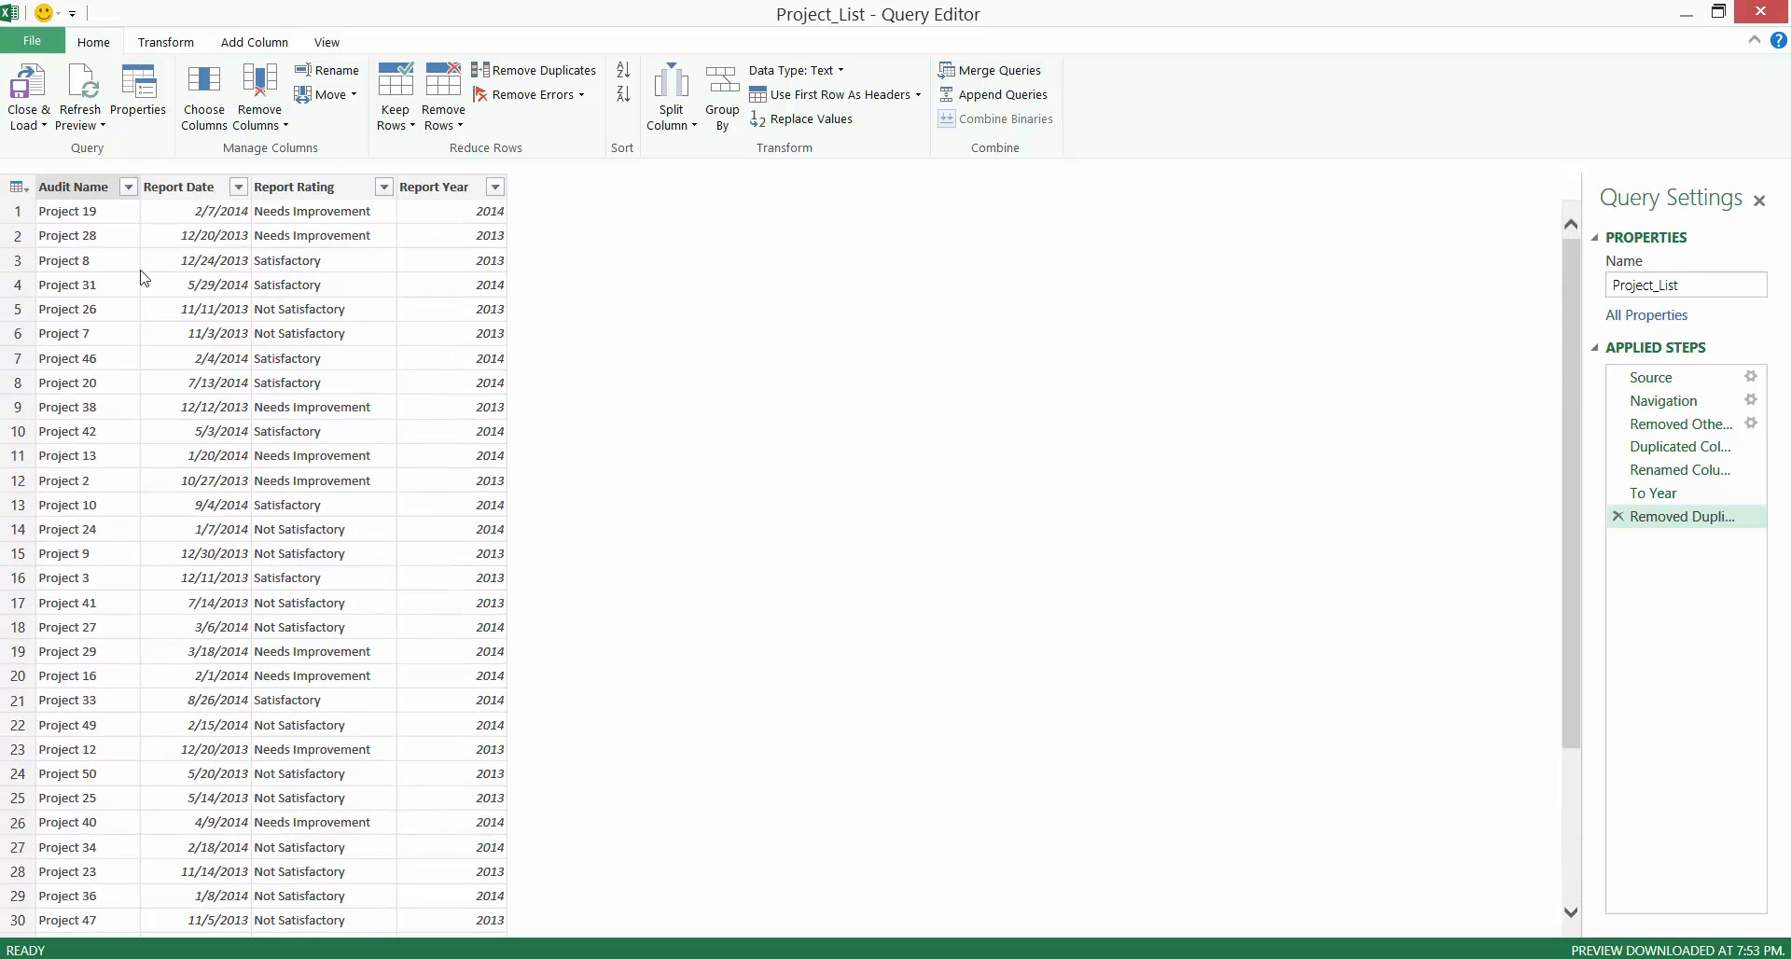
pyautogui.click(37, 120)
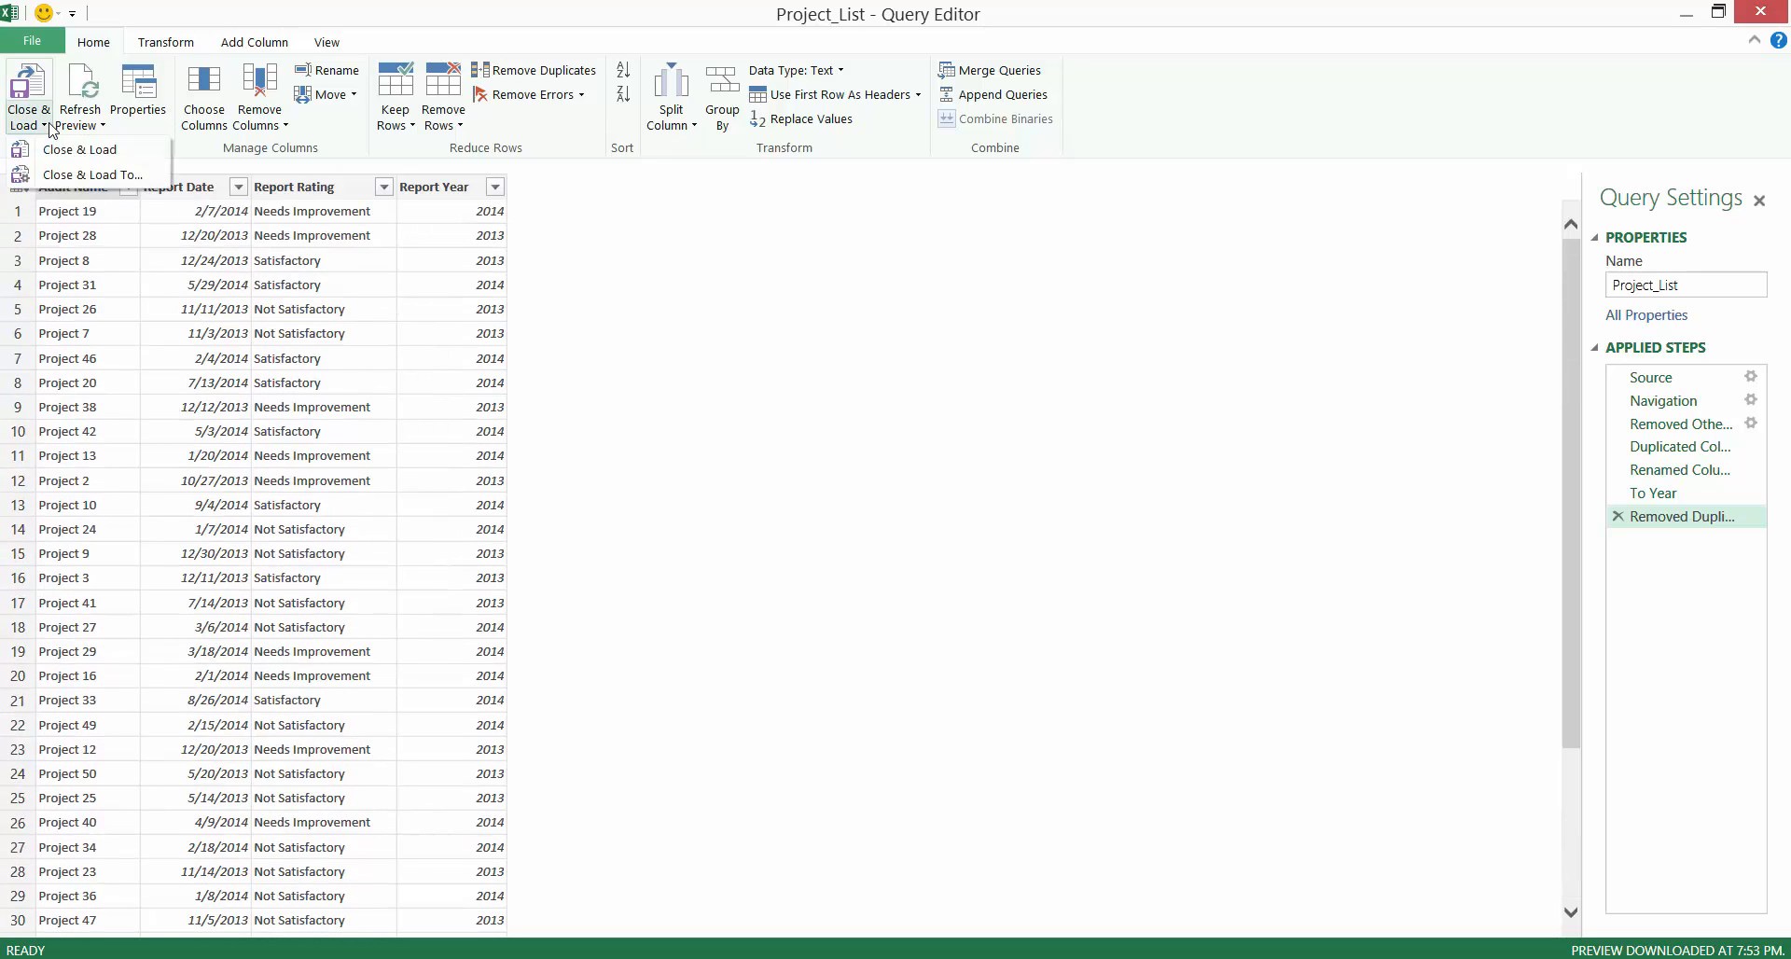
pyautogui.click(83, 177)
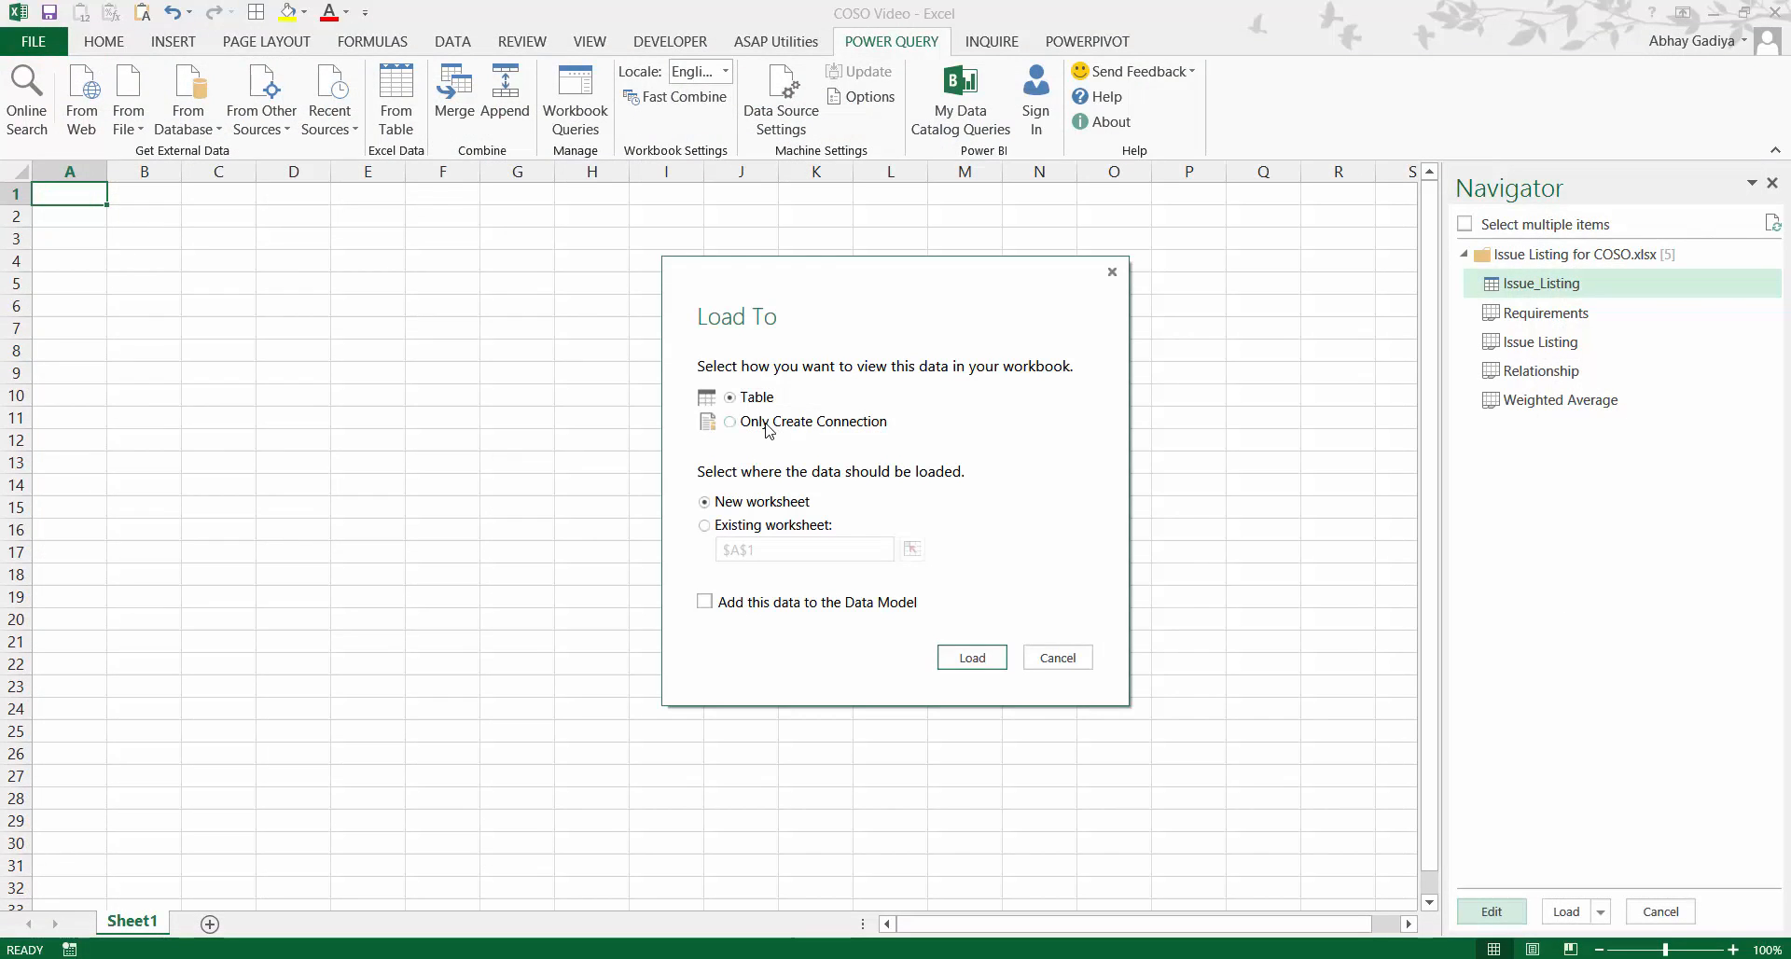
pyautogui.click(766, 423)
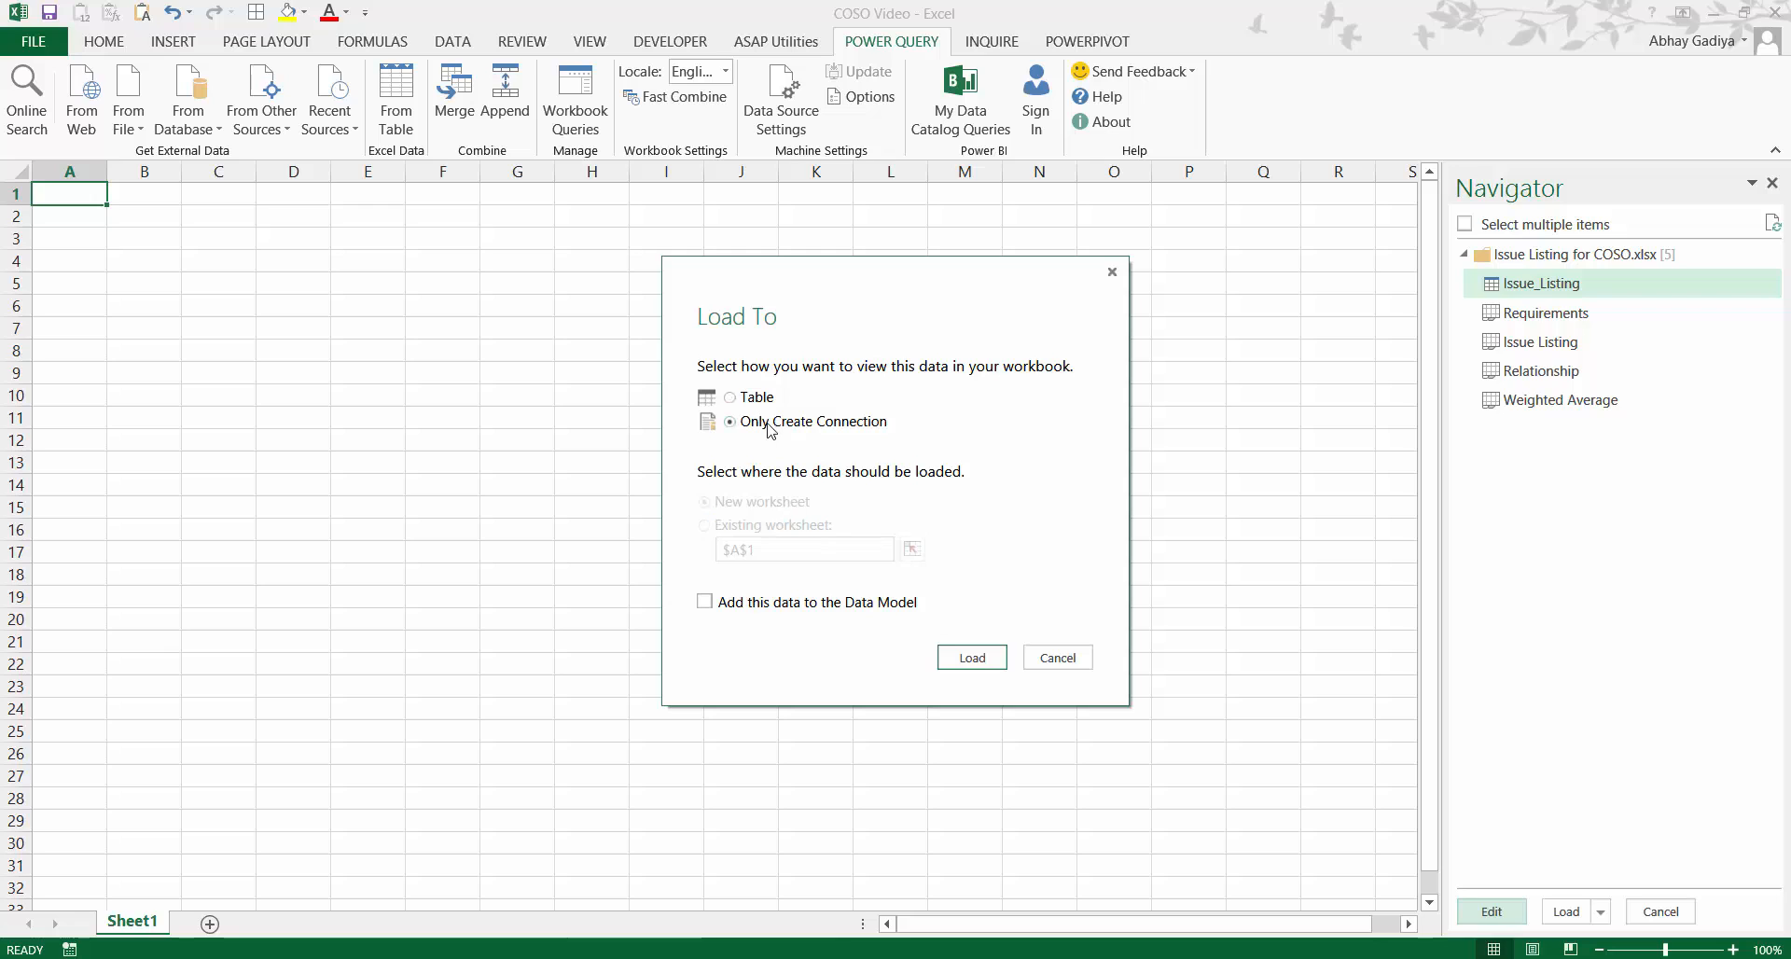
pyautogui.click(755, 606)
pyautogui.click(971, 660)
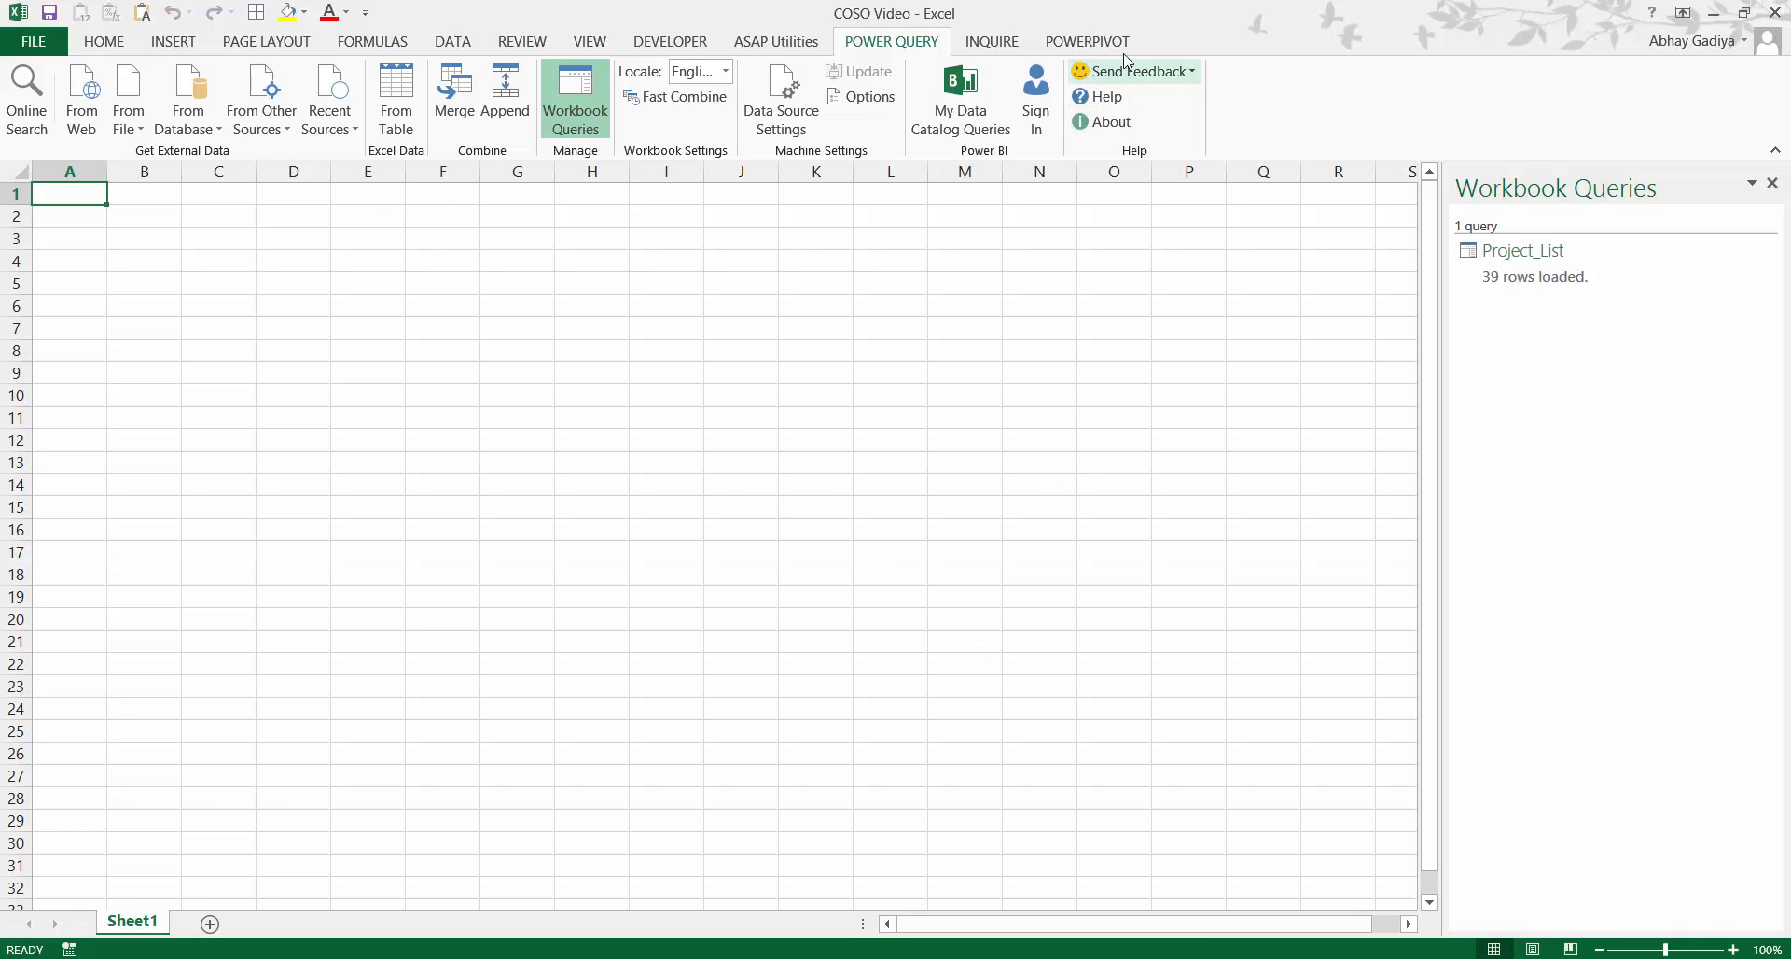
# - Examine the loaded Project_List table in a maximized PowerPivot window and return to the workbook
pyautogui.click(1086, 41)
pyautogui.click(26, 123)
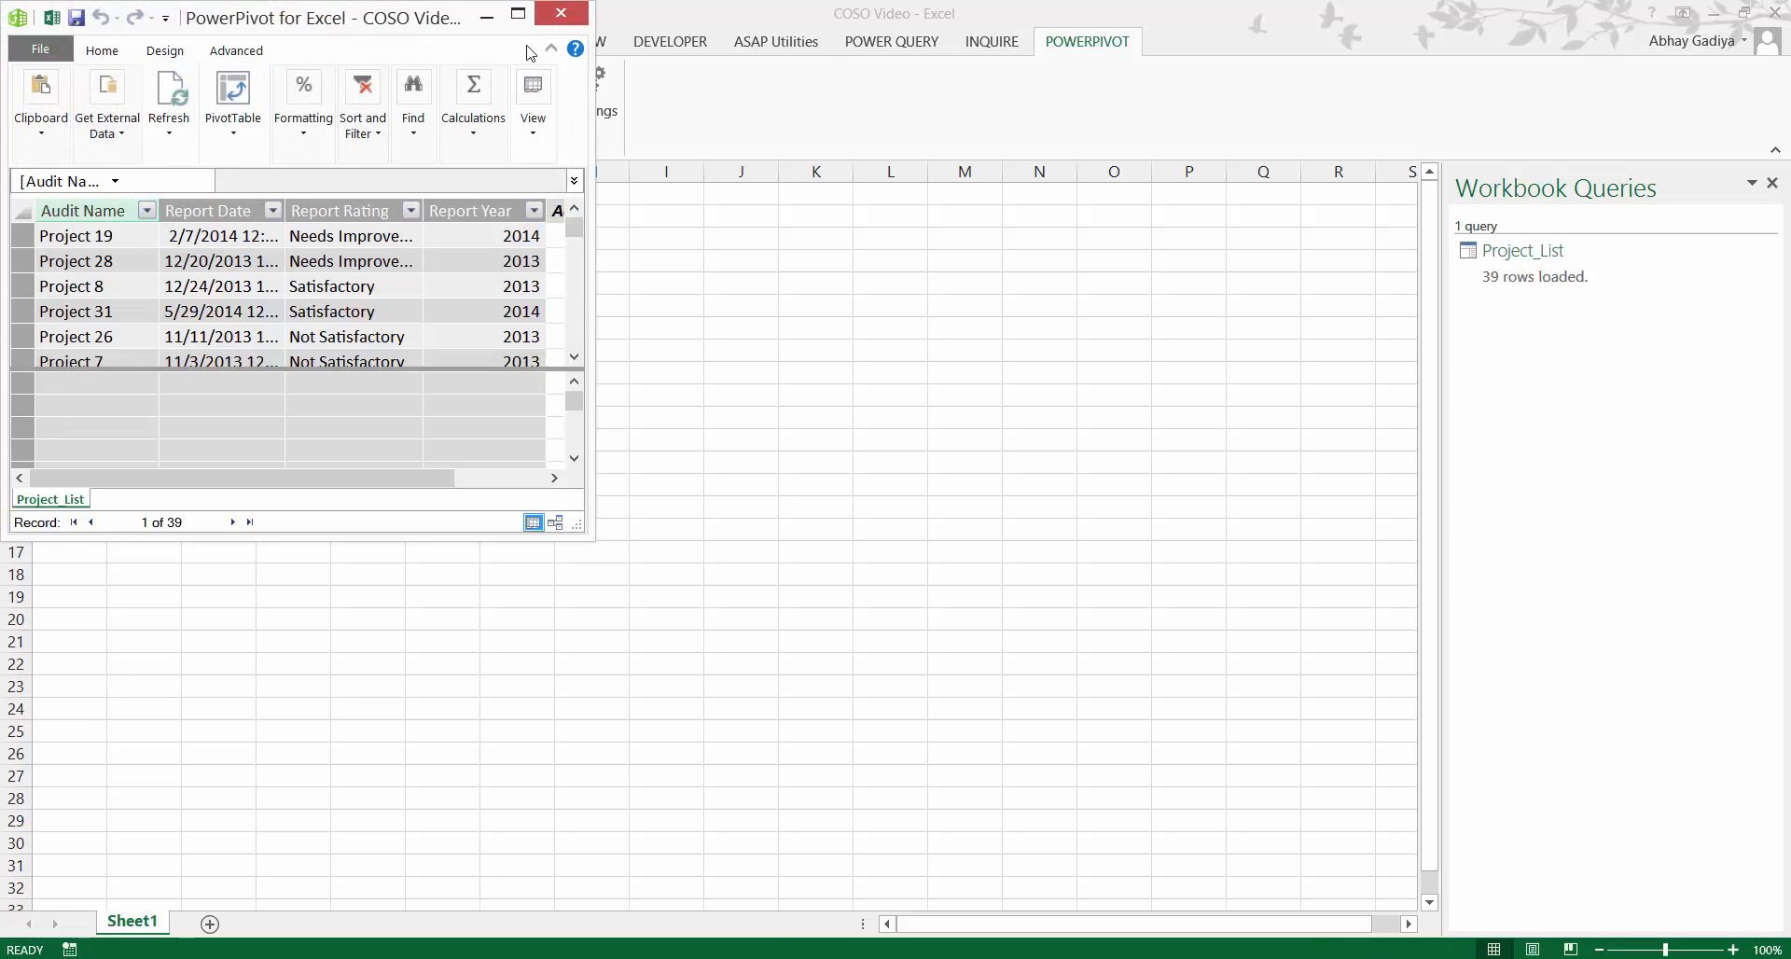
pyautogui.click(517, 14)
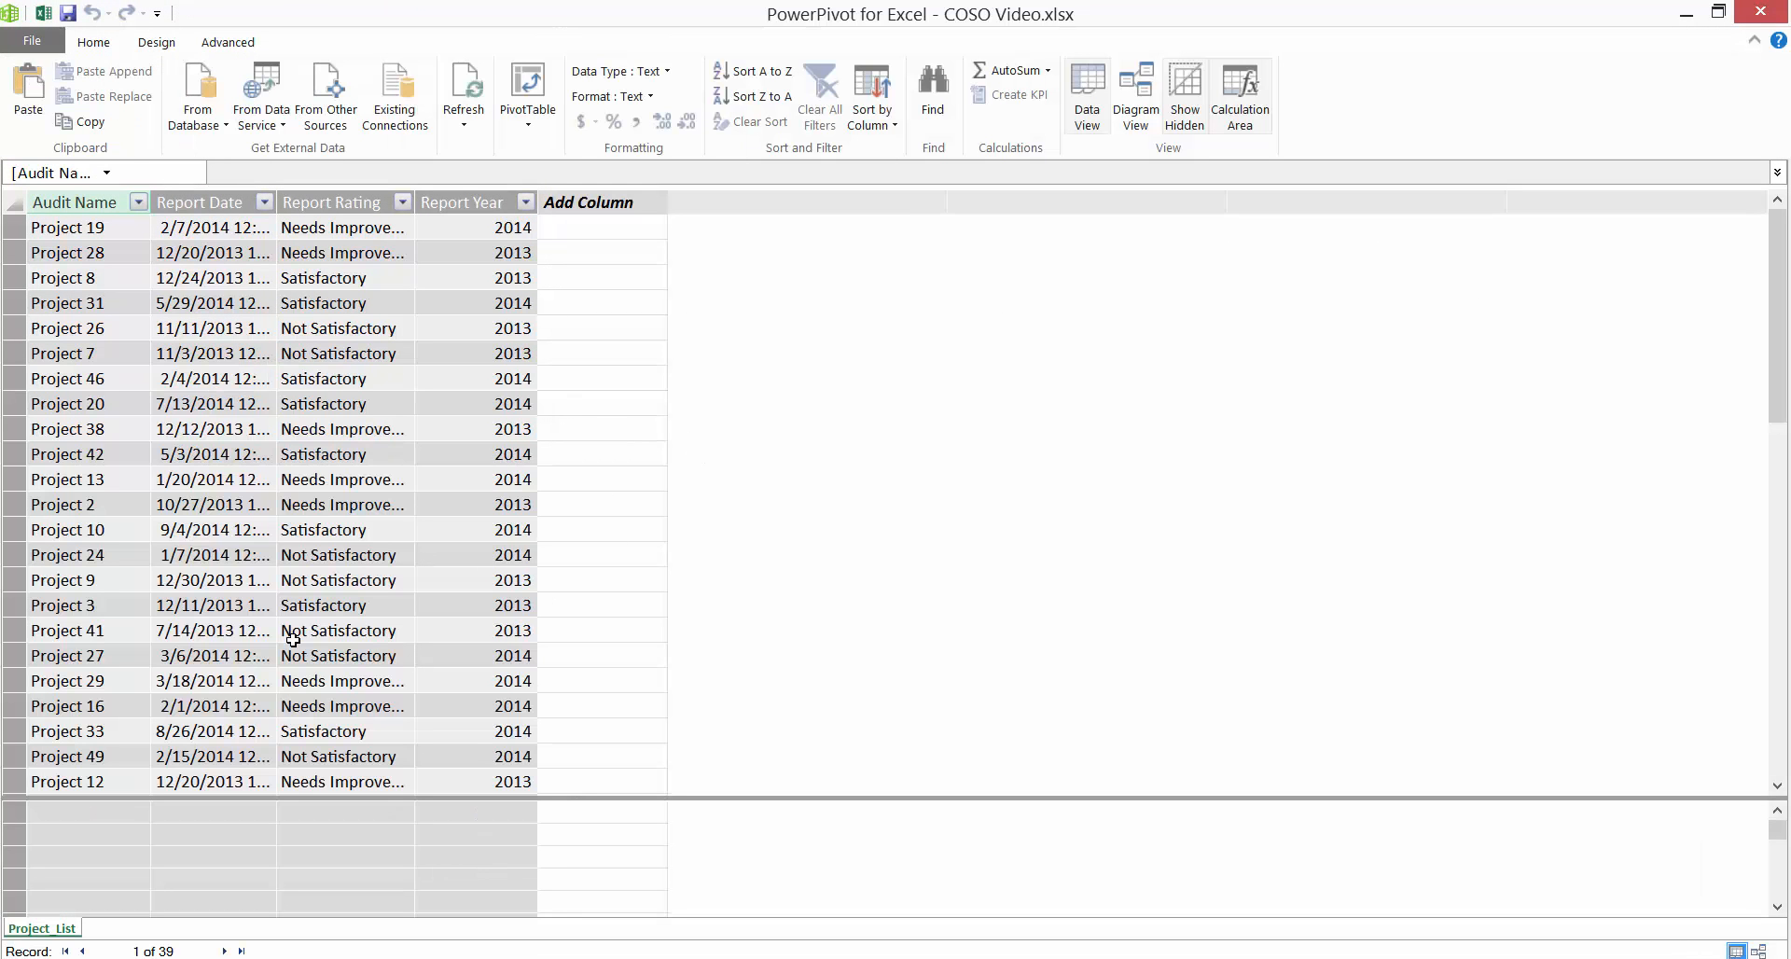
pyautogui.click(44, 13)
# - Open the Issue_Listing table from the recent source Issue Listing for COSO.xlsx in the Query Editor
pyautogui.click(905, 44)
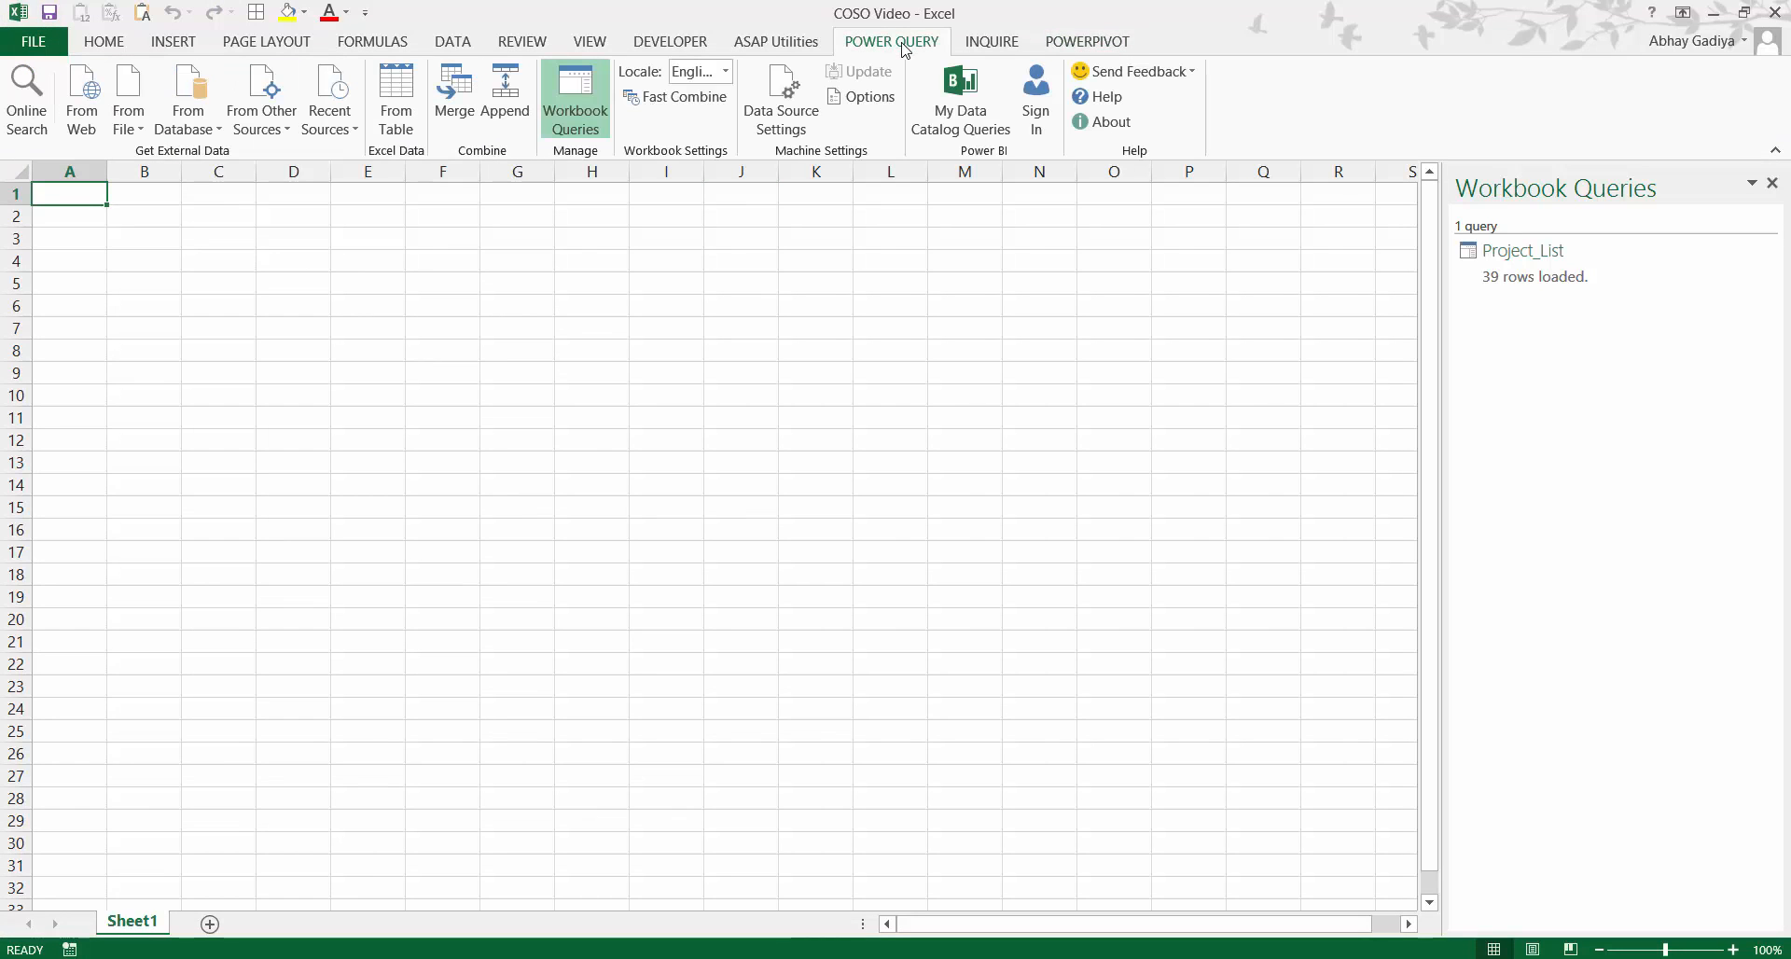
pyautogui.click(344, 131)
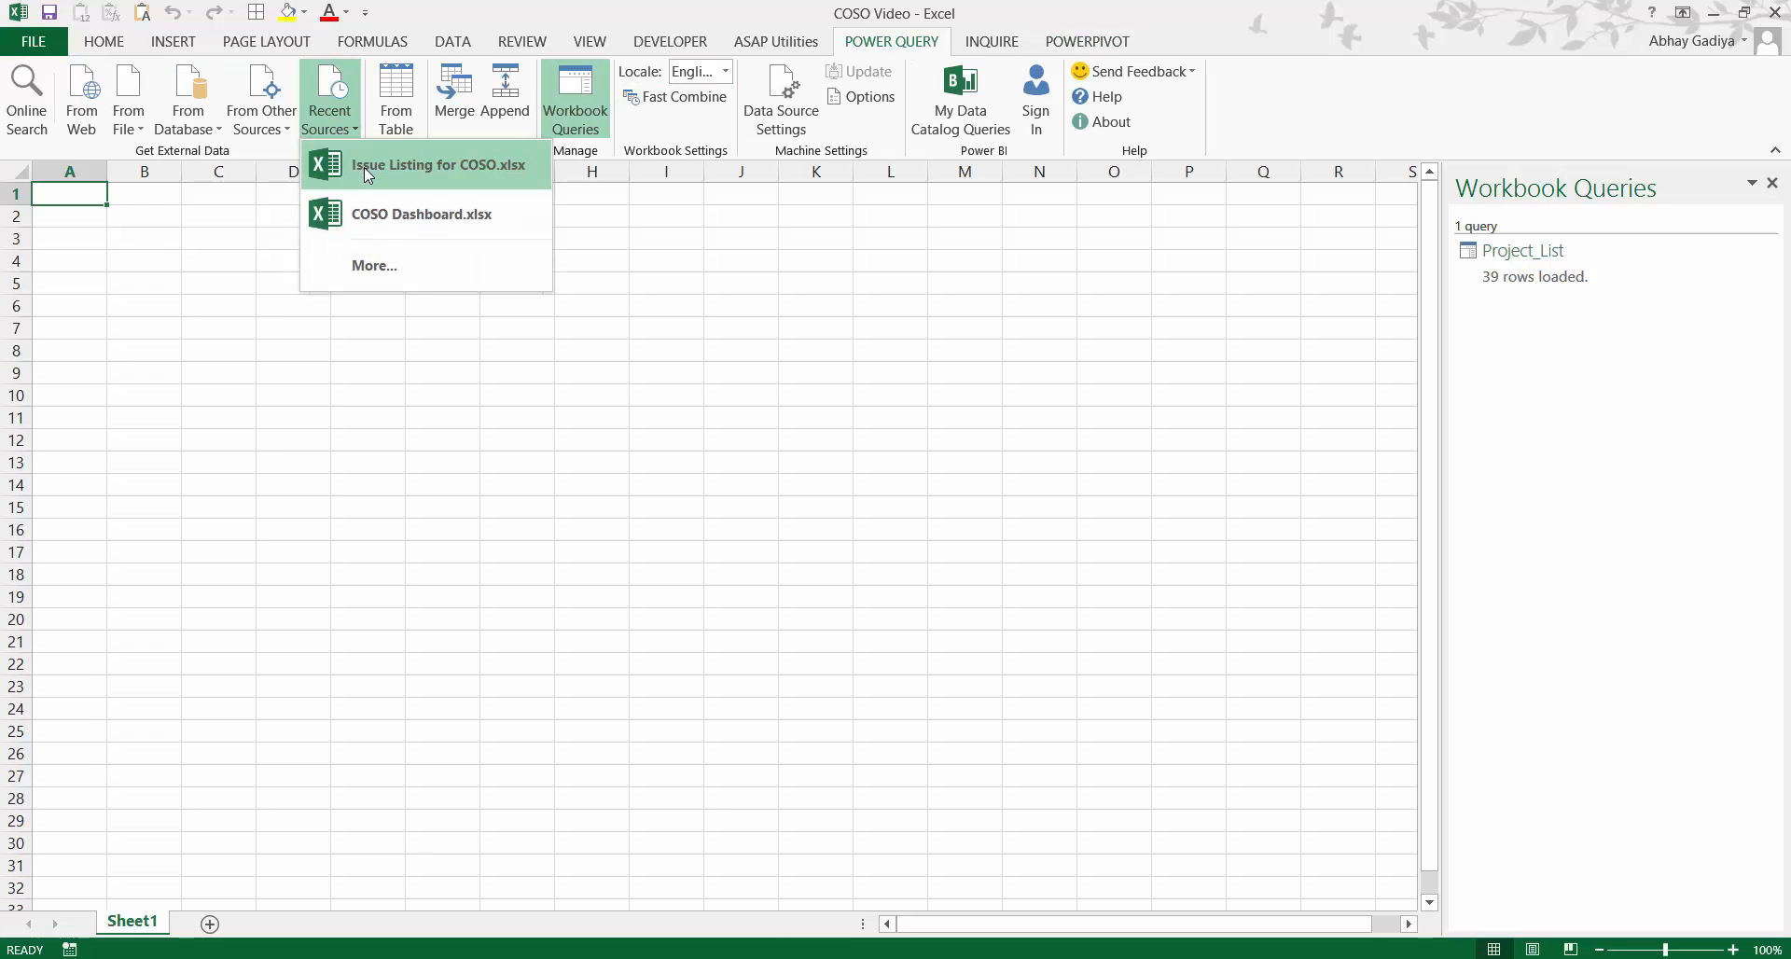
pyautogui.click(364, 166)
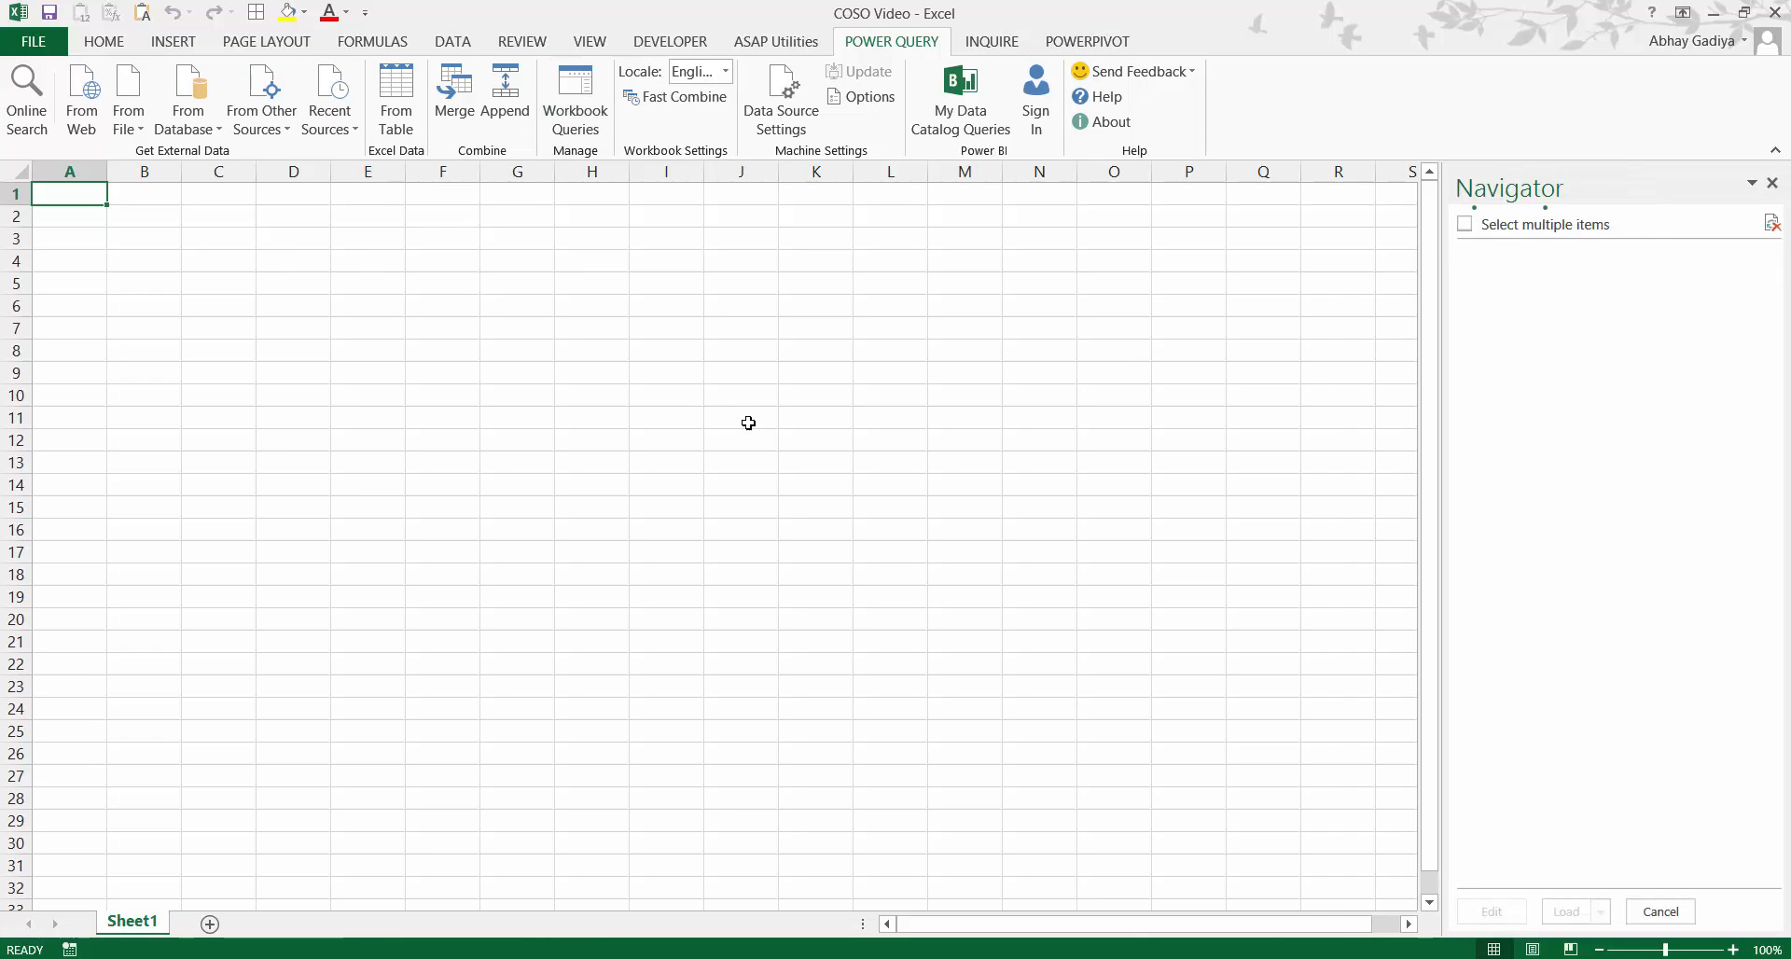
pyautogui.click(1516, 289)
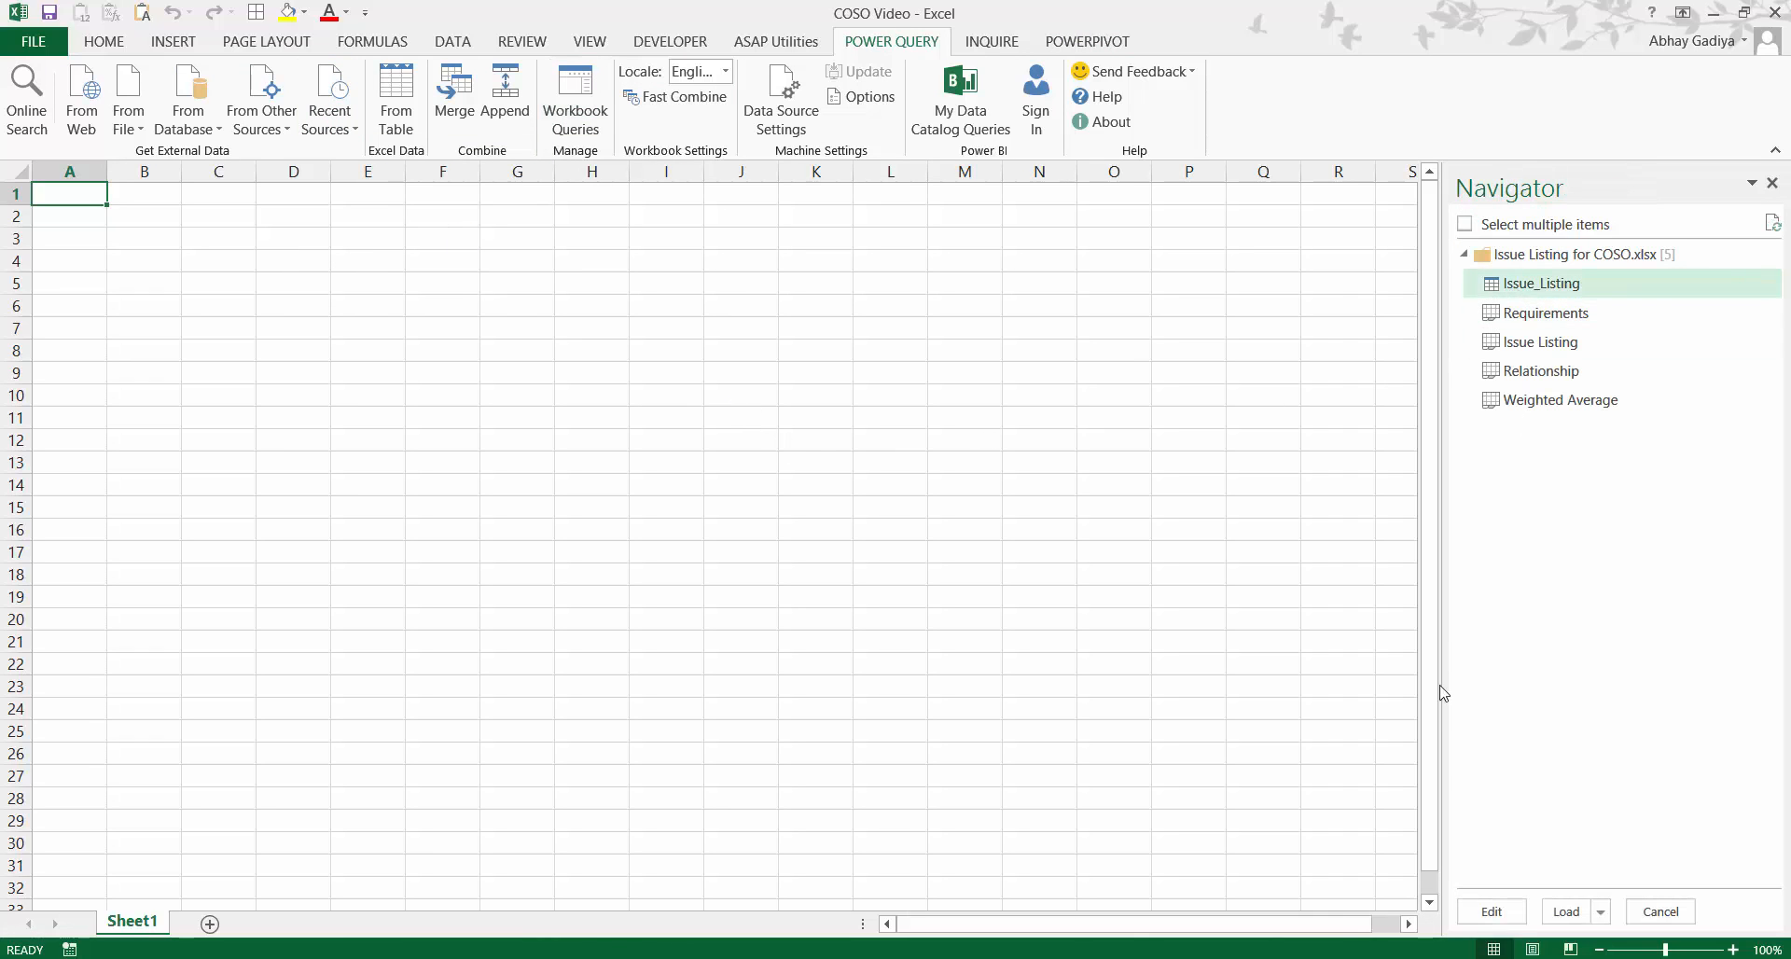
pyautogui.click(1492, 913)
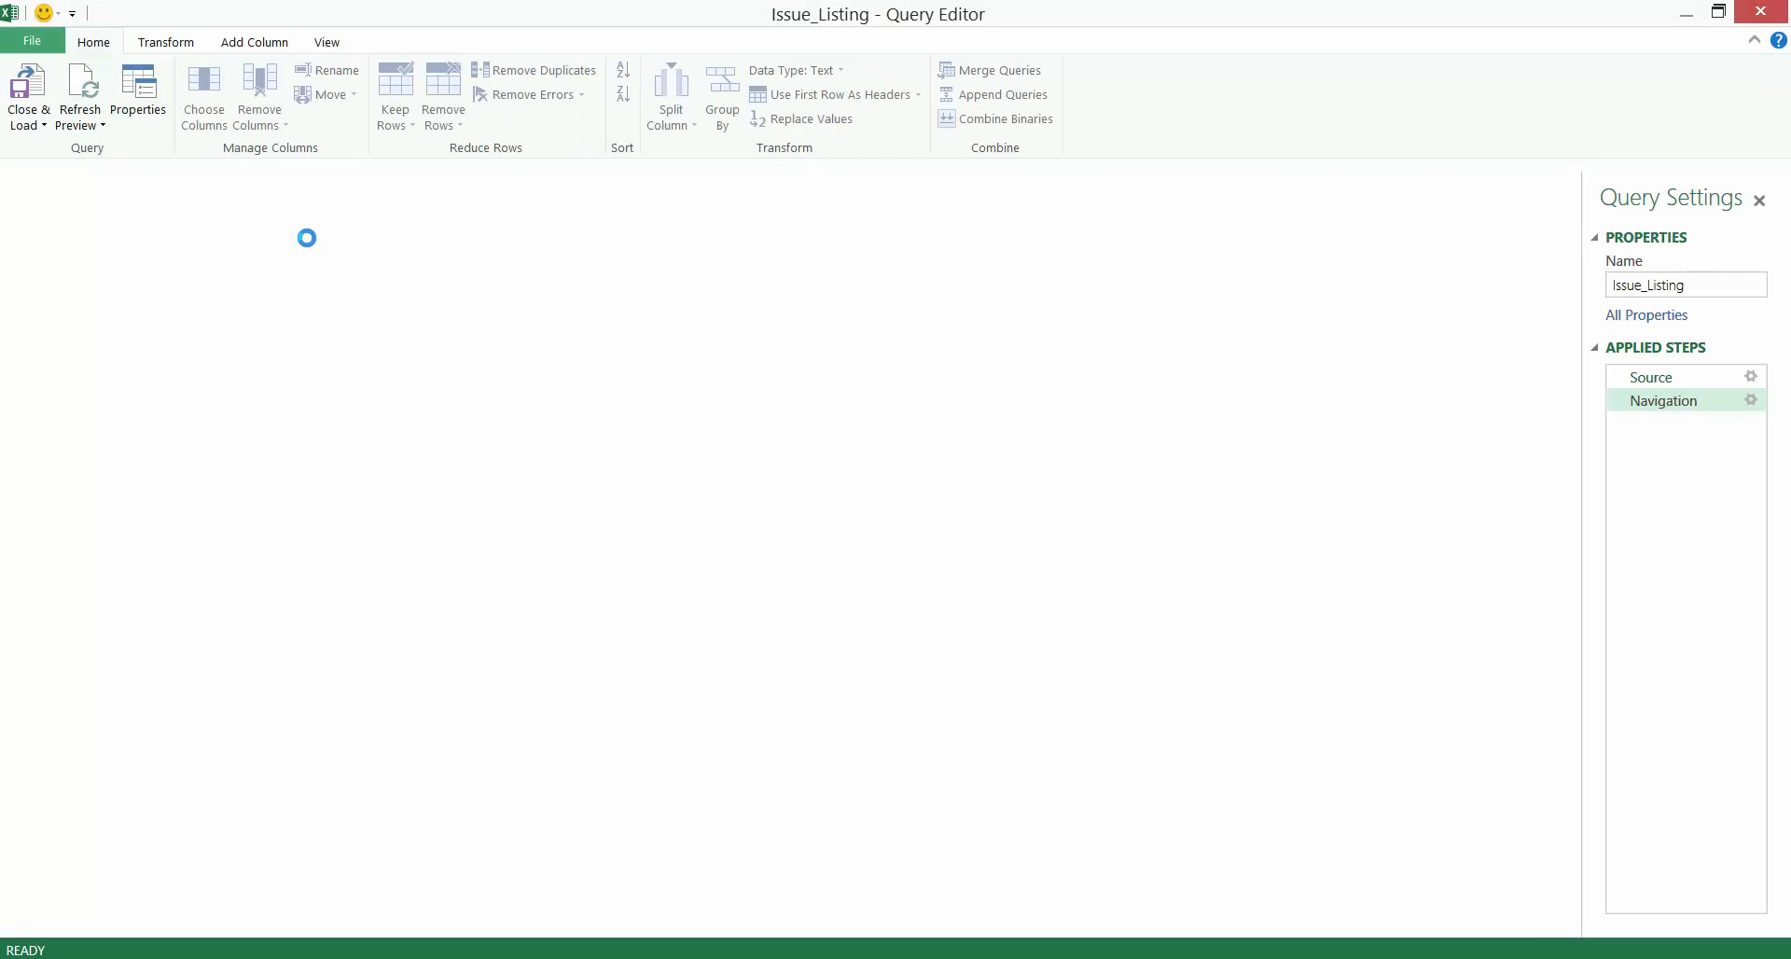
# - Keep only the Legal Code and Legal Entity Name columns, removing all other columns from the query
pyautogui.click(422, 190)
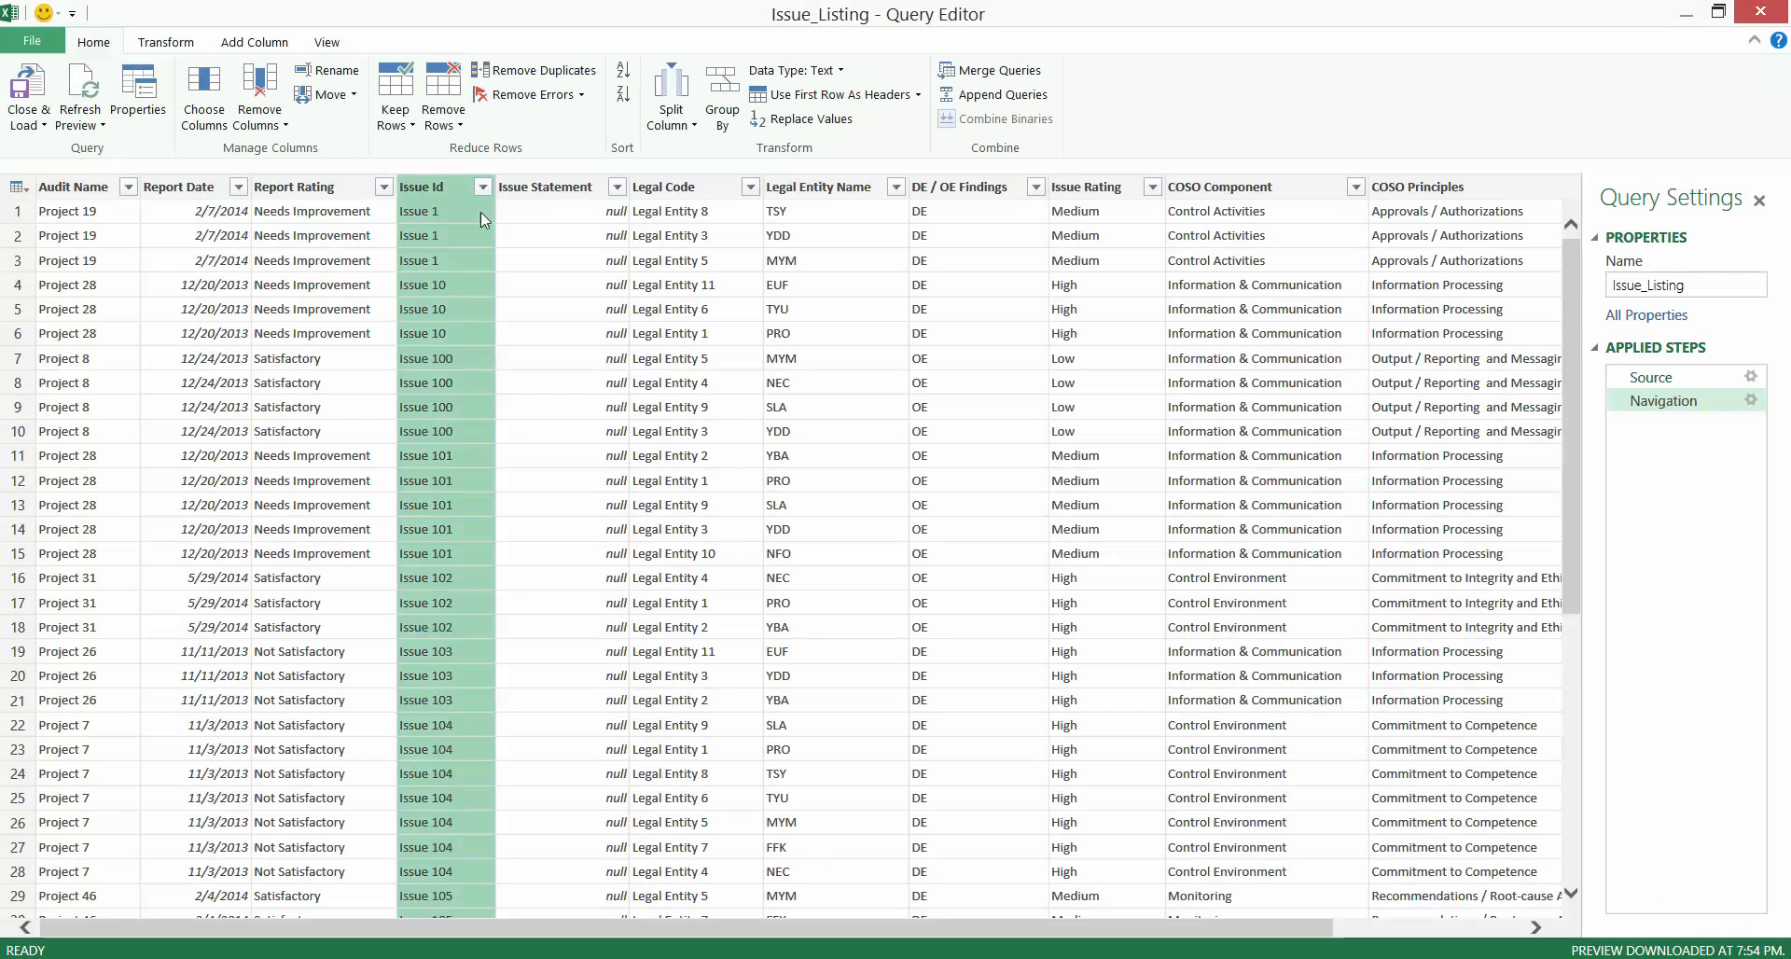
pyautogui.keyDown('ctrl'); pyautogui.click(580, 193); pyautogui.keyUp('ctrl')
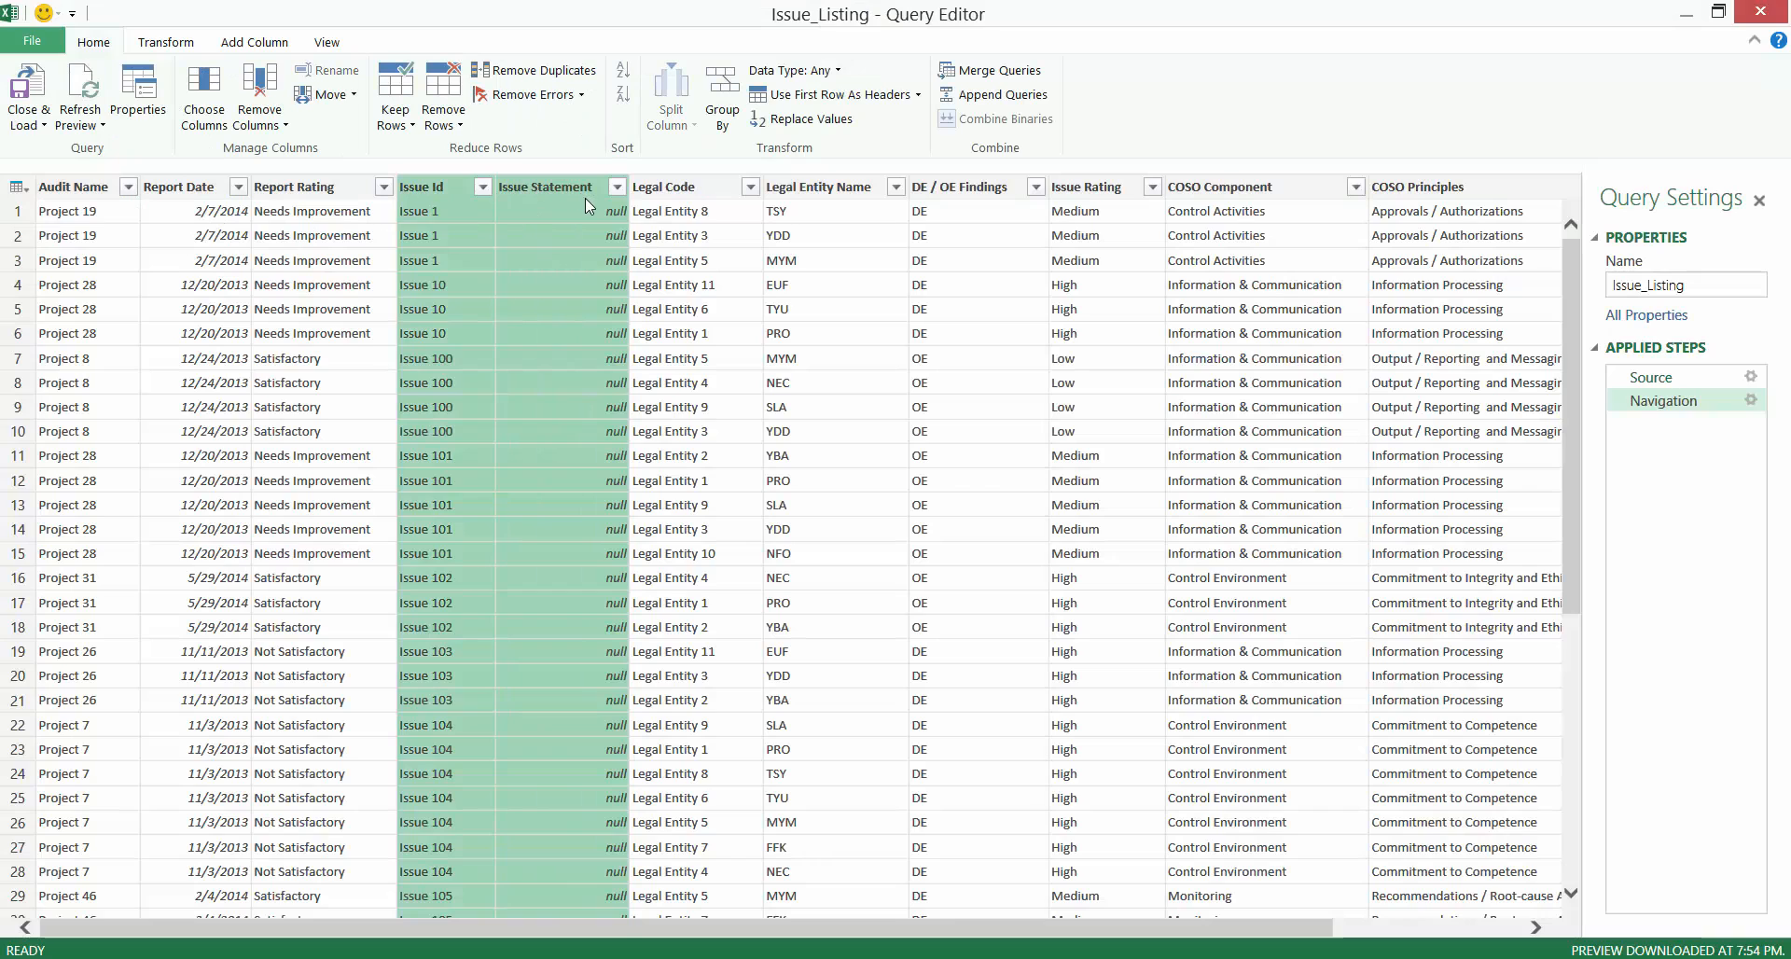
pyautogui.click(736, 192)
pyautogui.keyDown('ctrl'); pyautogui.click(842, 192); pyautogui.keyUp('ctrl')
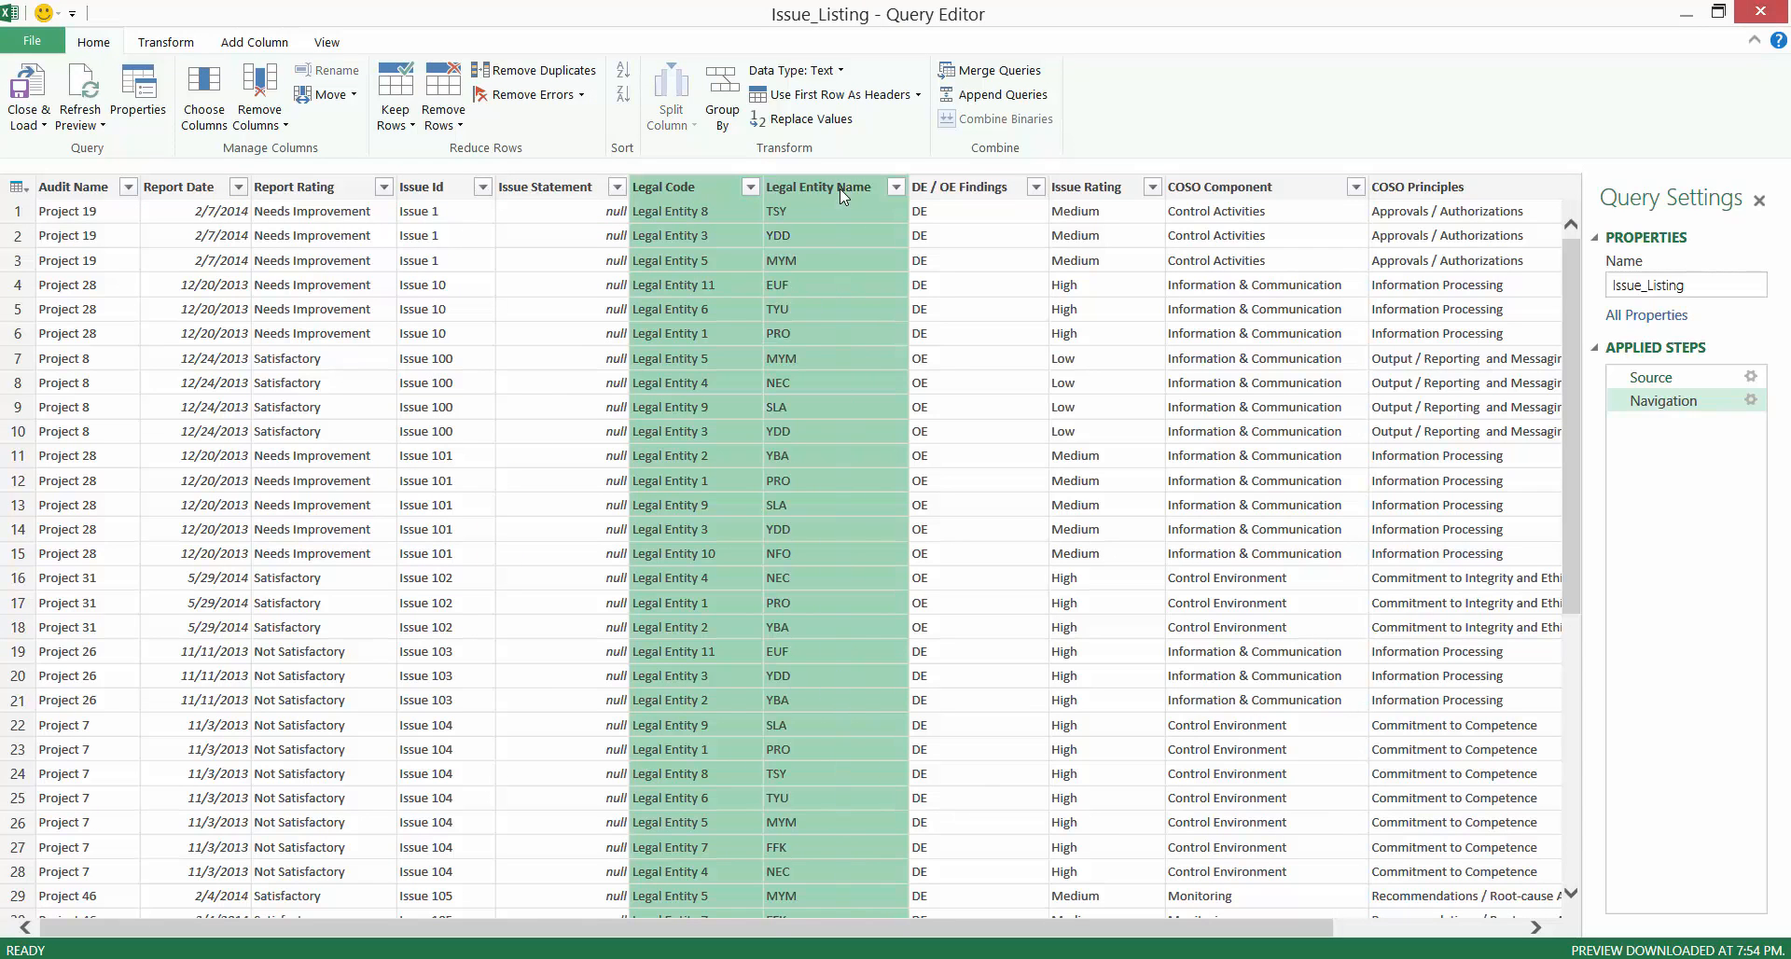
pyautogui.rightClick(819, 189)
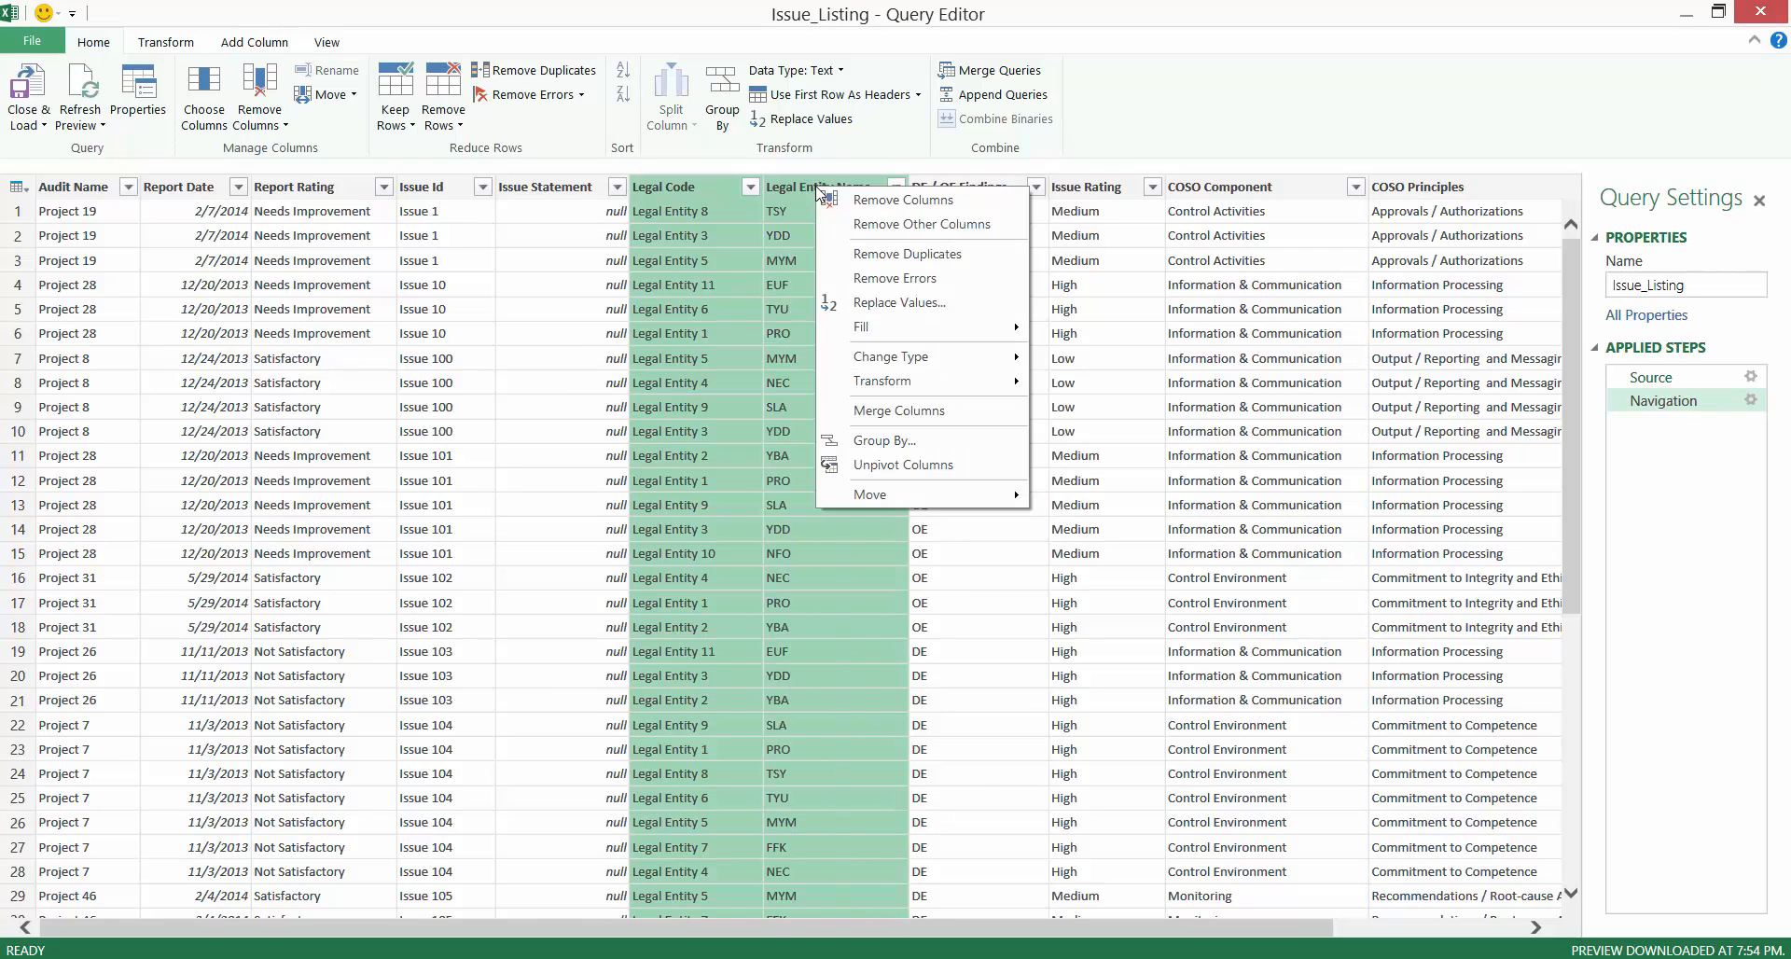
pyautogui.click(871, 226)
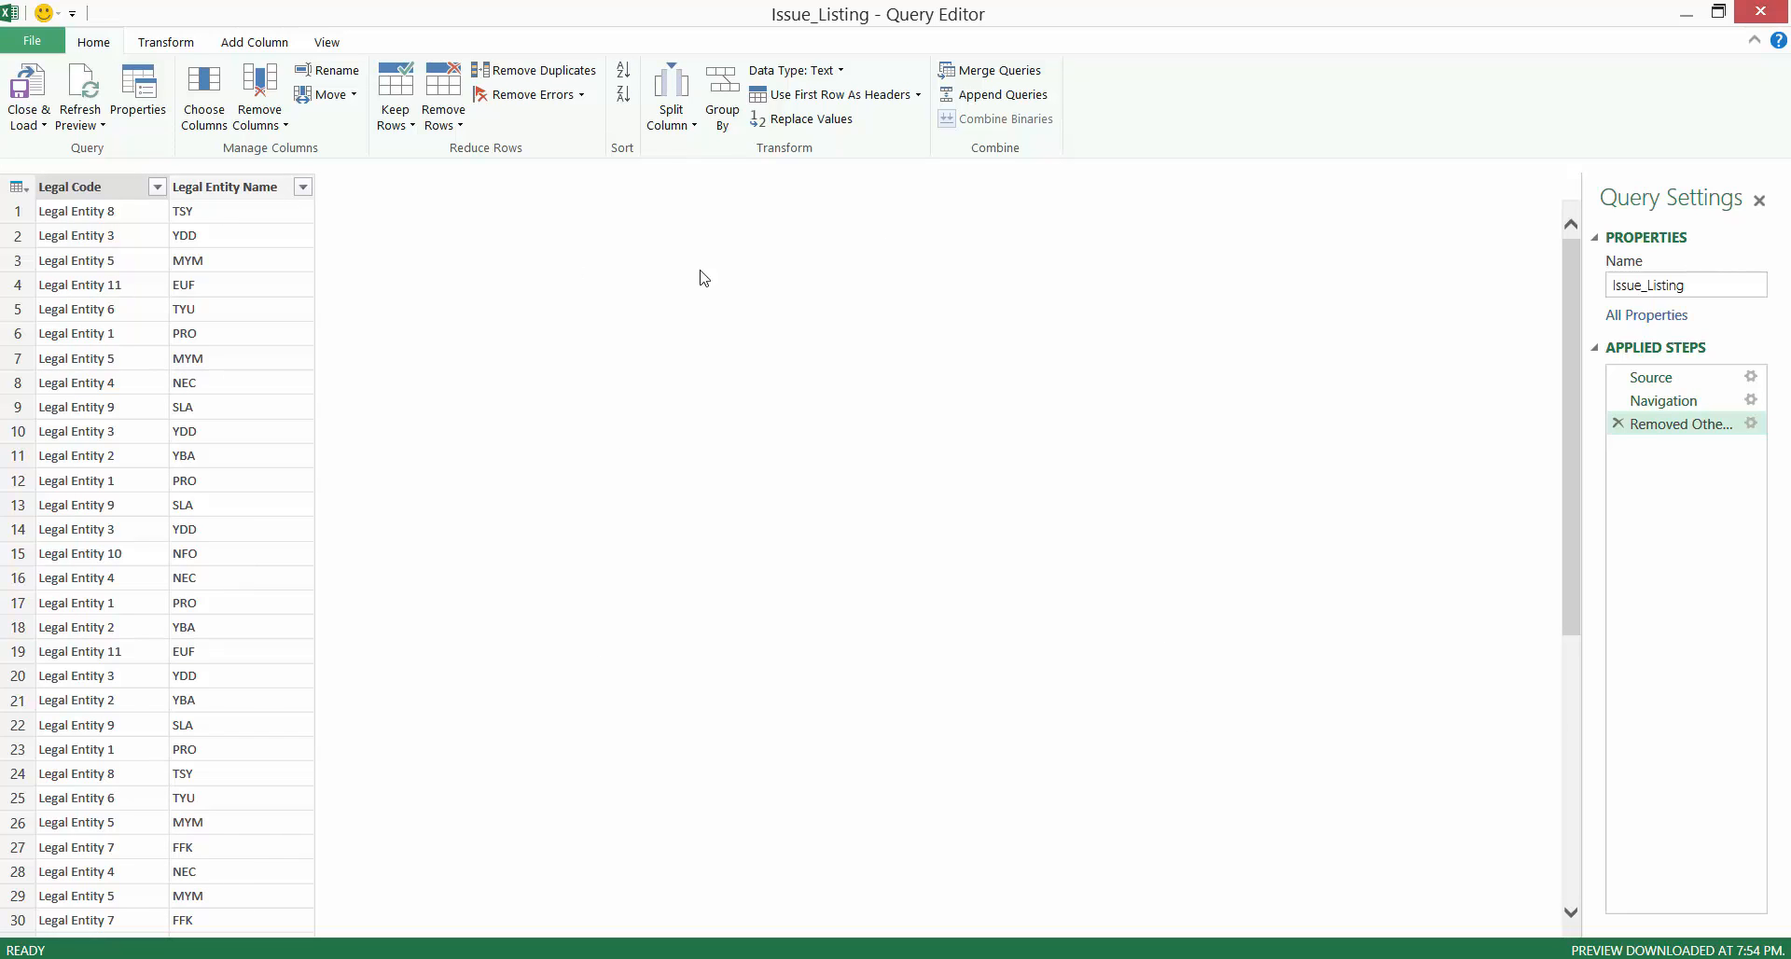
# - Remove duplicate rows across the Legal Code and Legal Entity Name columns and rename the query as LE_List
pyautogui.click(116, 188)
pyautogui.keyDown('ctrl'); pyautogui.click(224, 191); pyautogui.keyUp('ctrl')
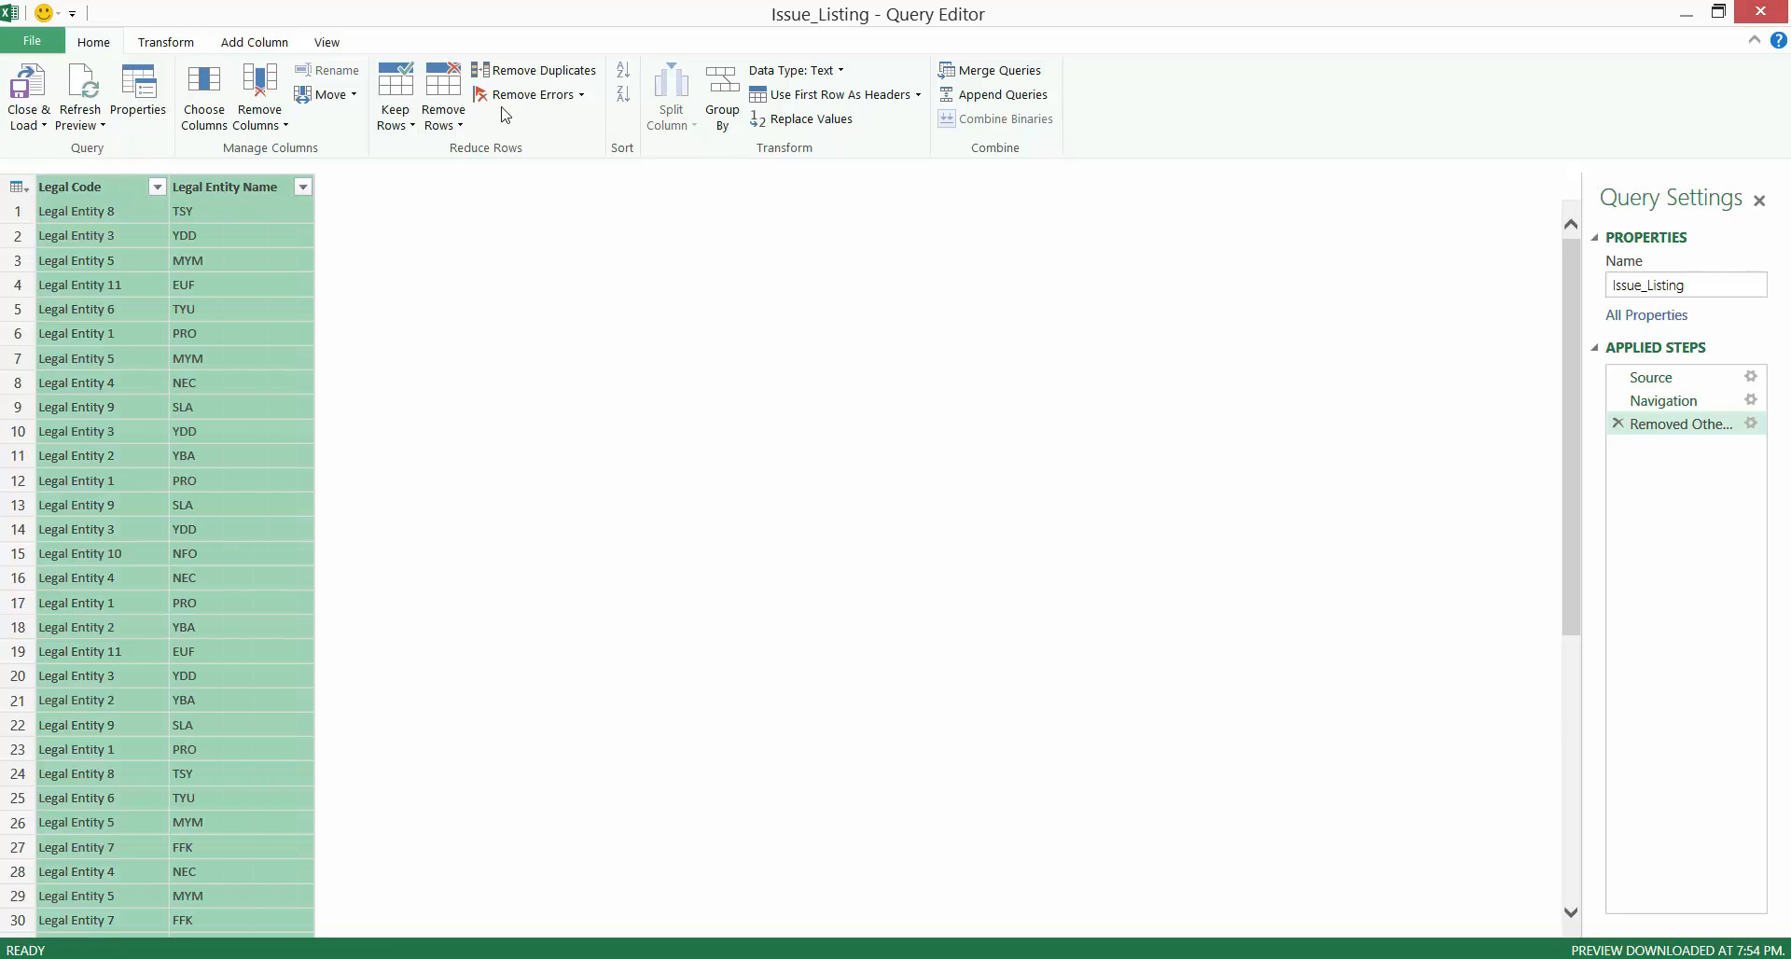
pyautogui.click(548, 75)
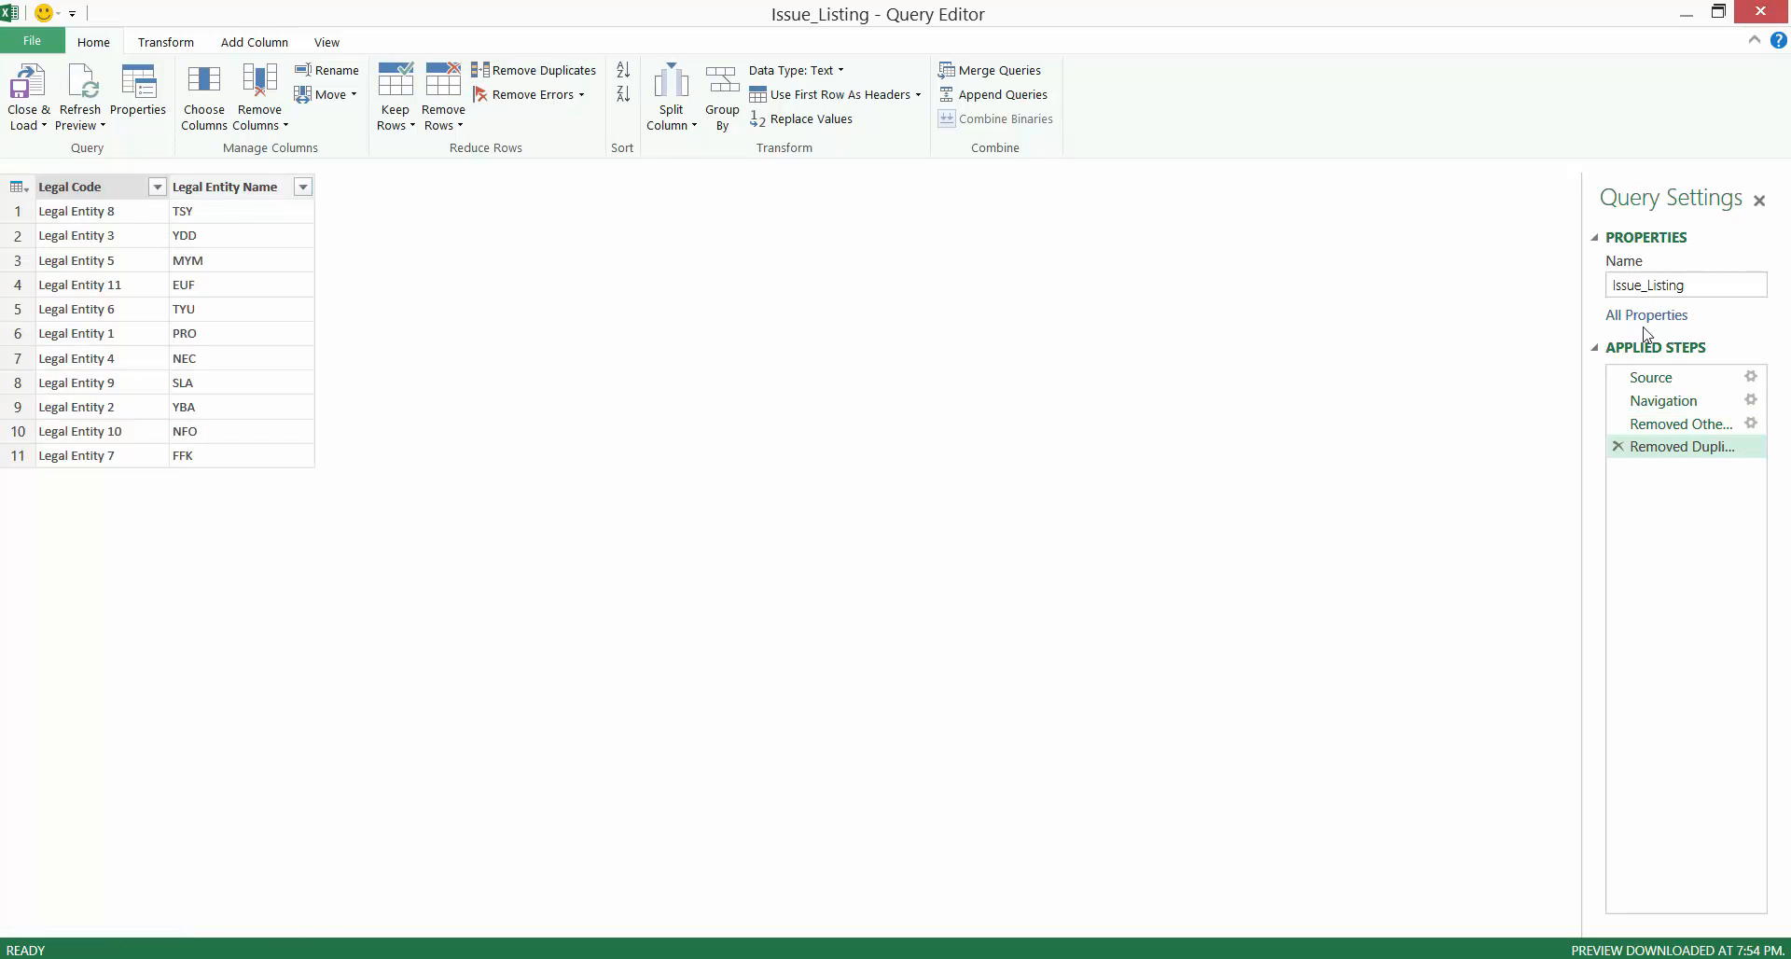
pyautogui.doubleClick(1689, 285)
pyautogui.write('LE_List')
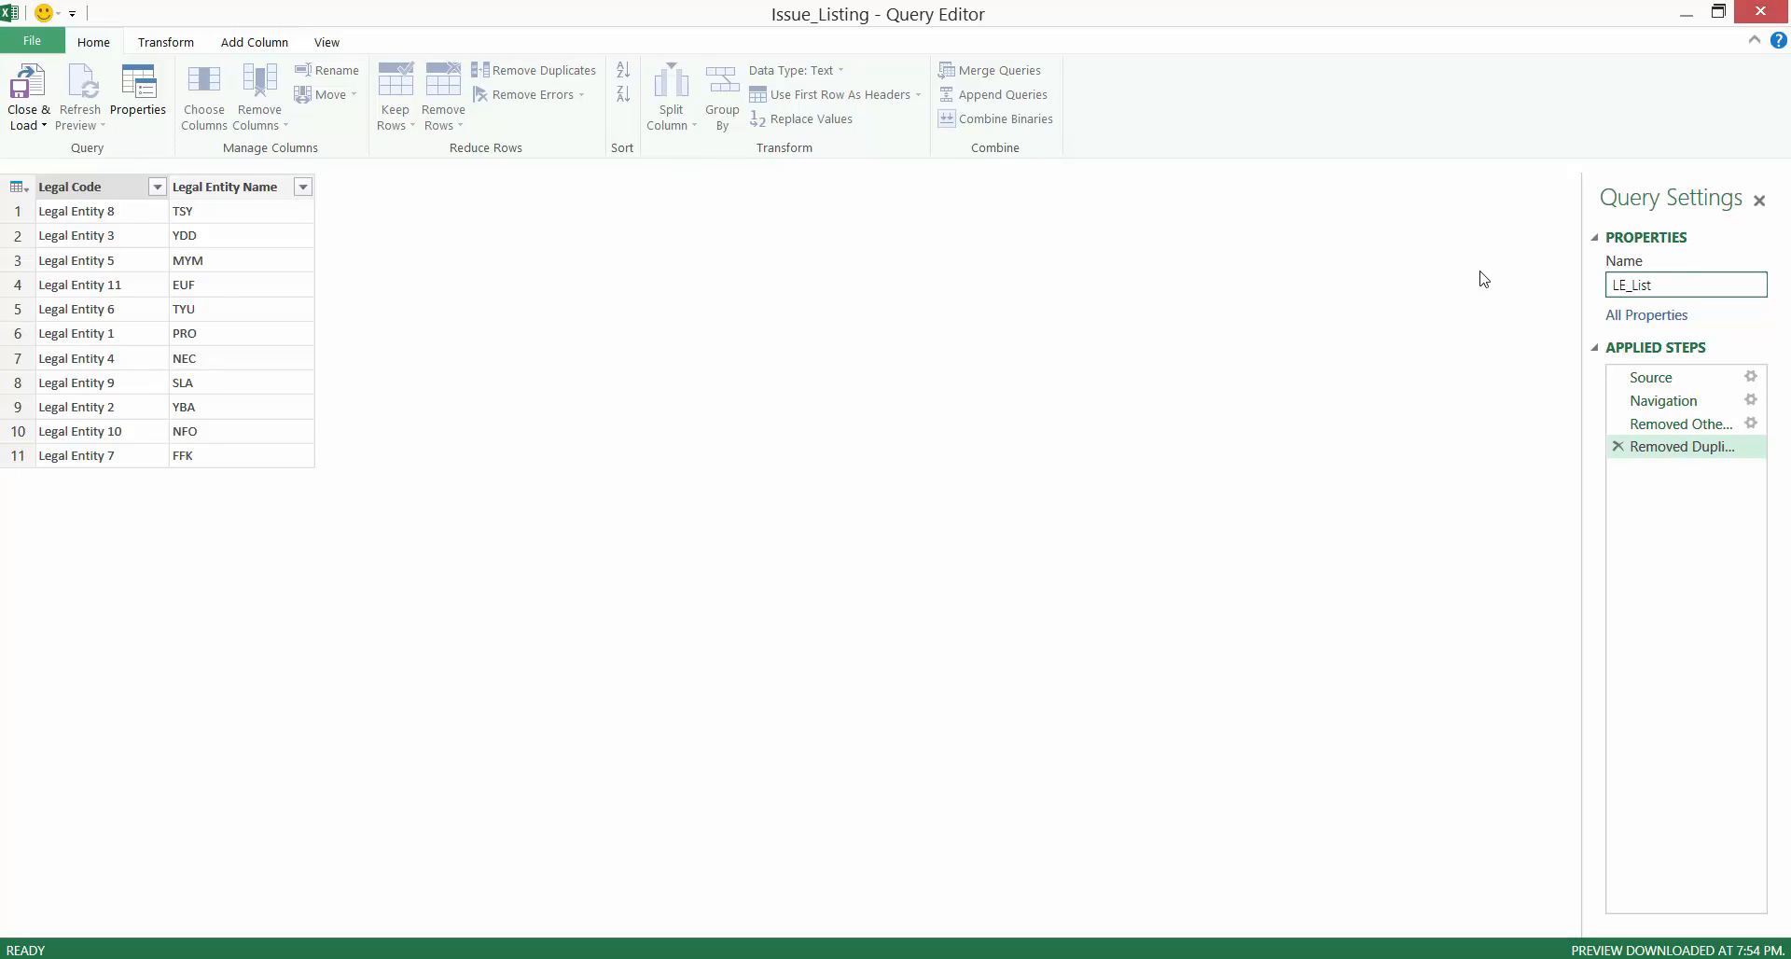
# - Load the LE_List query as a connection only and add its data to the Data Model
pyautogui.click(28, 122)
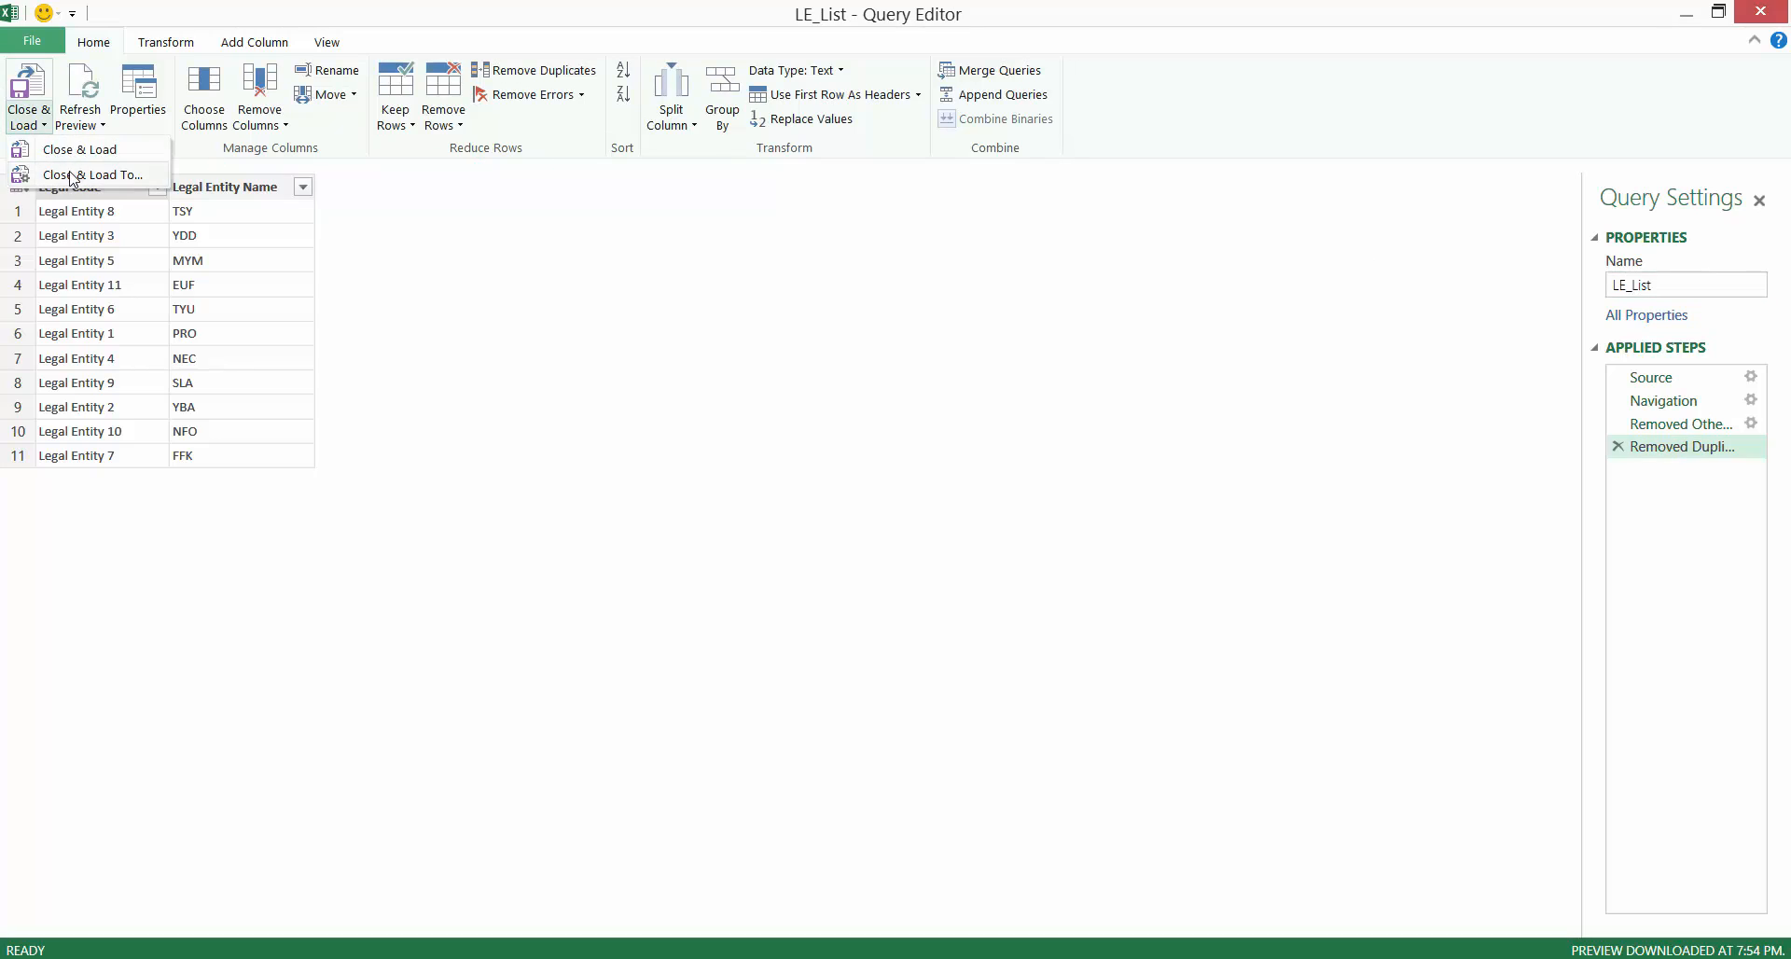
pyautogui.click(42, 174)
pyautogui.click(763, 425)
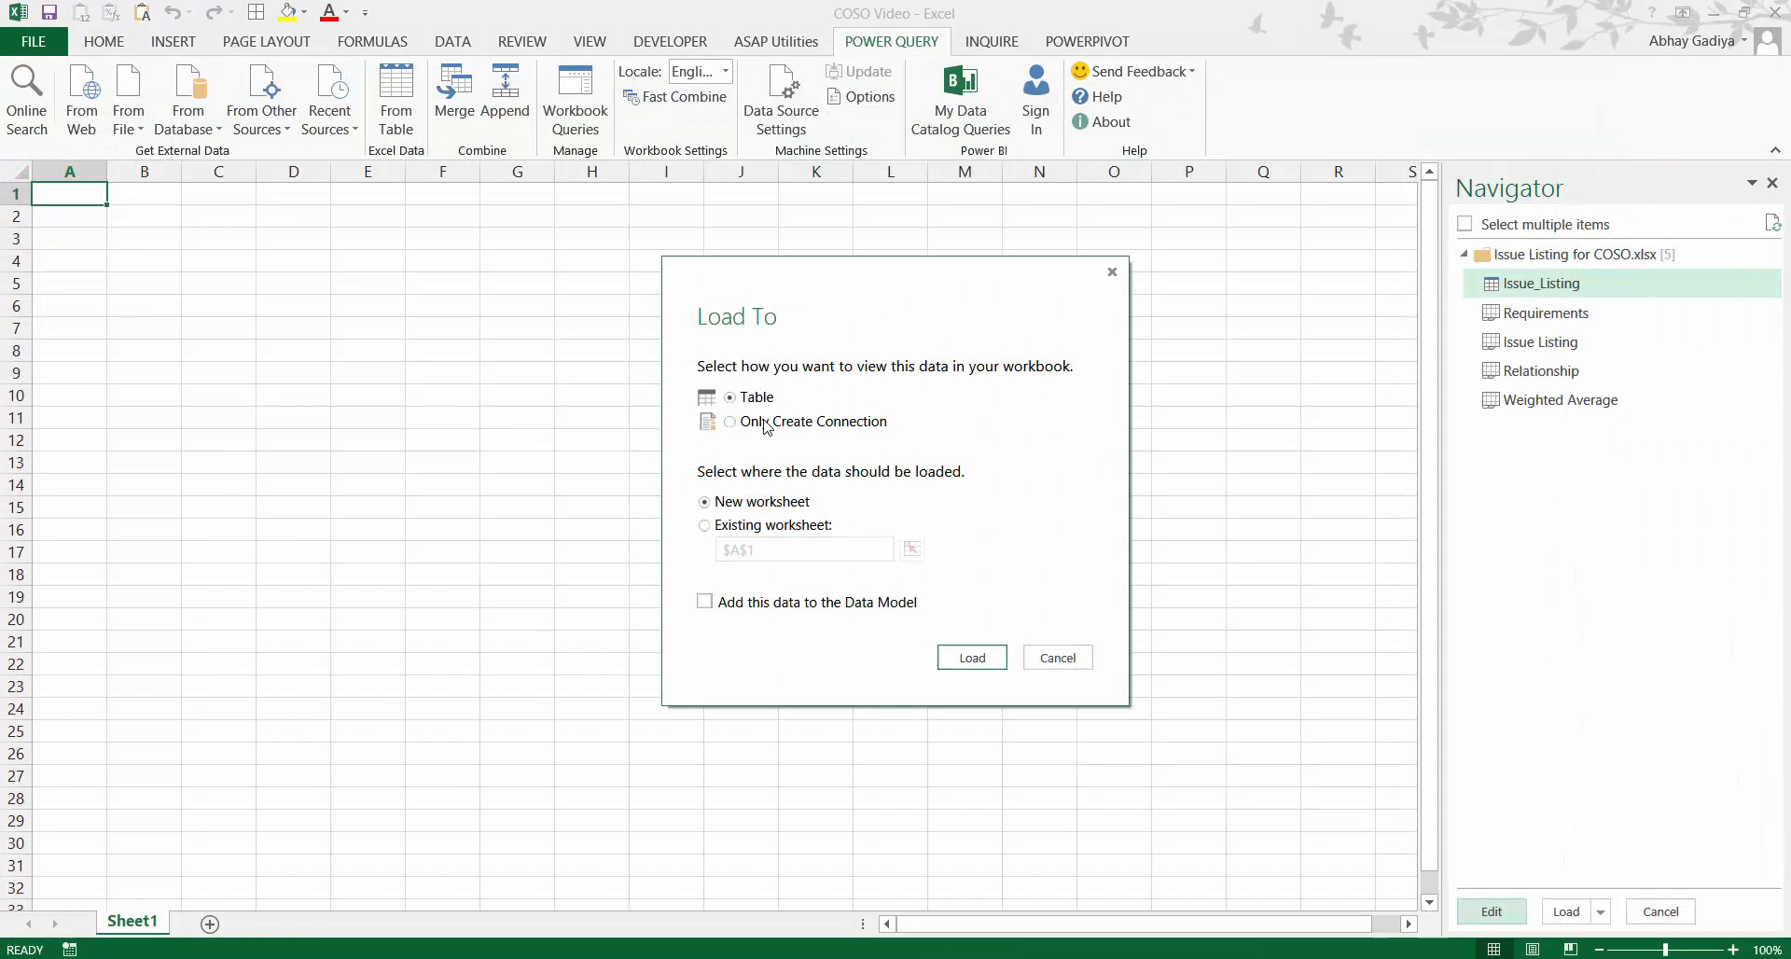
pyautogui.click(752, 604)
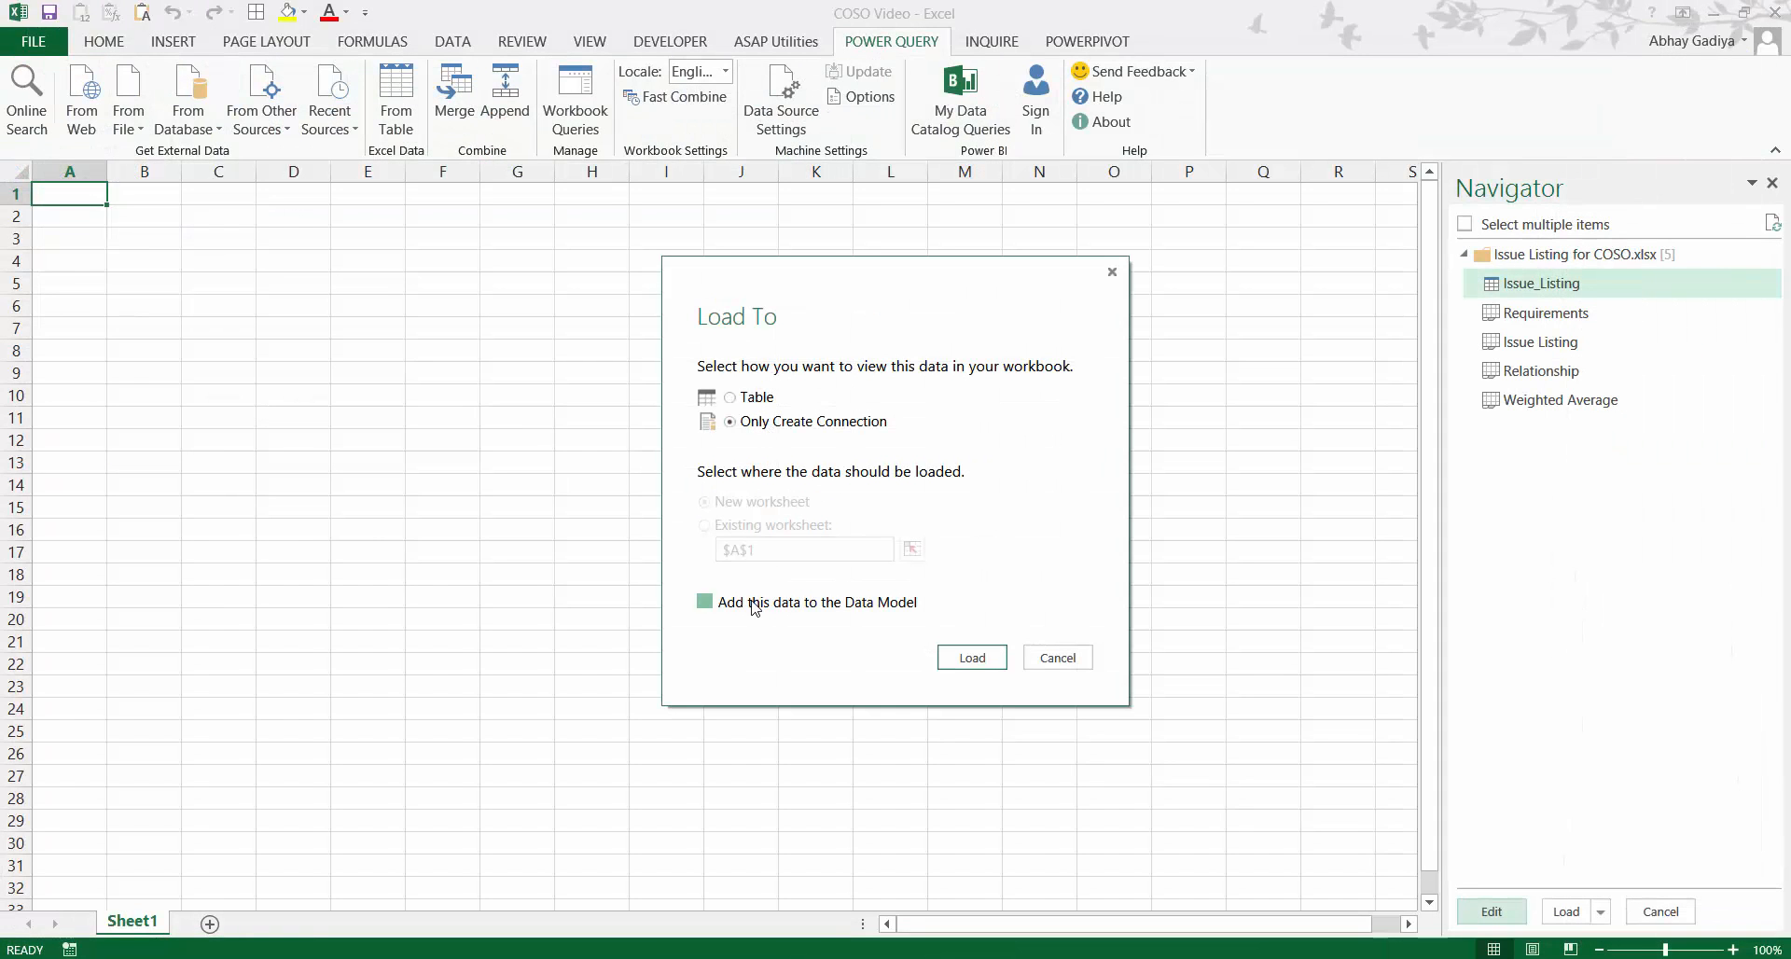
pyautogui.click(979, 656)
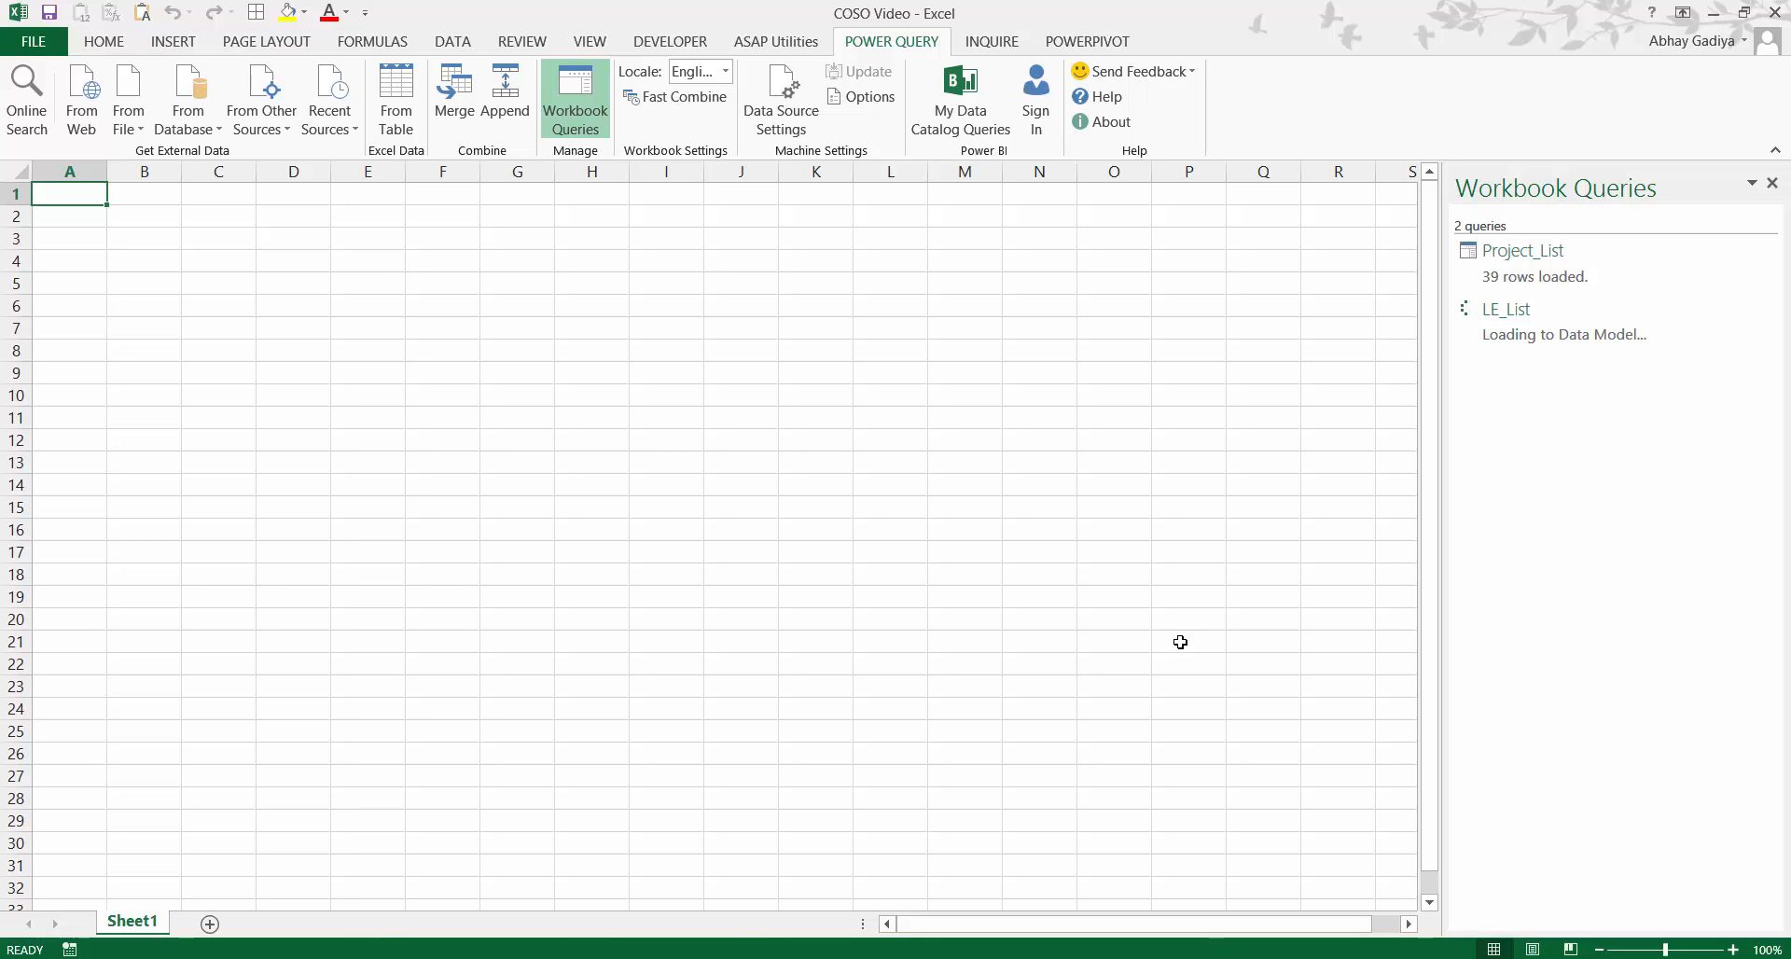
# - Start another query on the Issue_Listing table of Issue Listing for COSO.xlsx and open it for editing
pyautogui.click(329, 112)
pyautogui.click(367, 161)
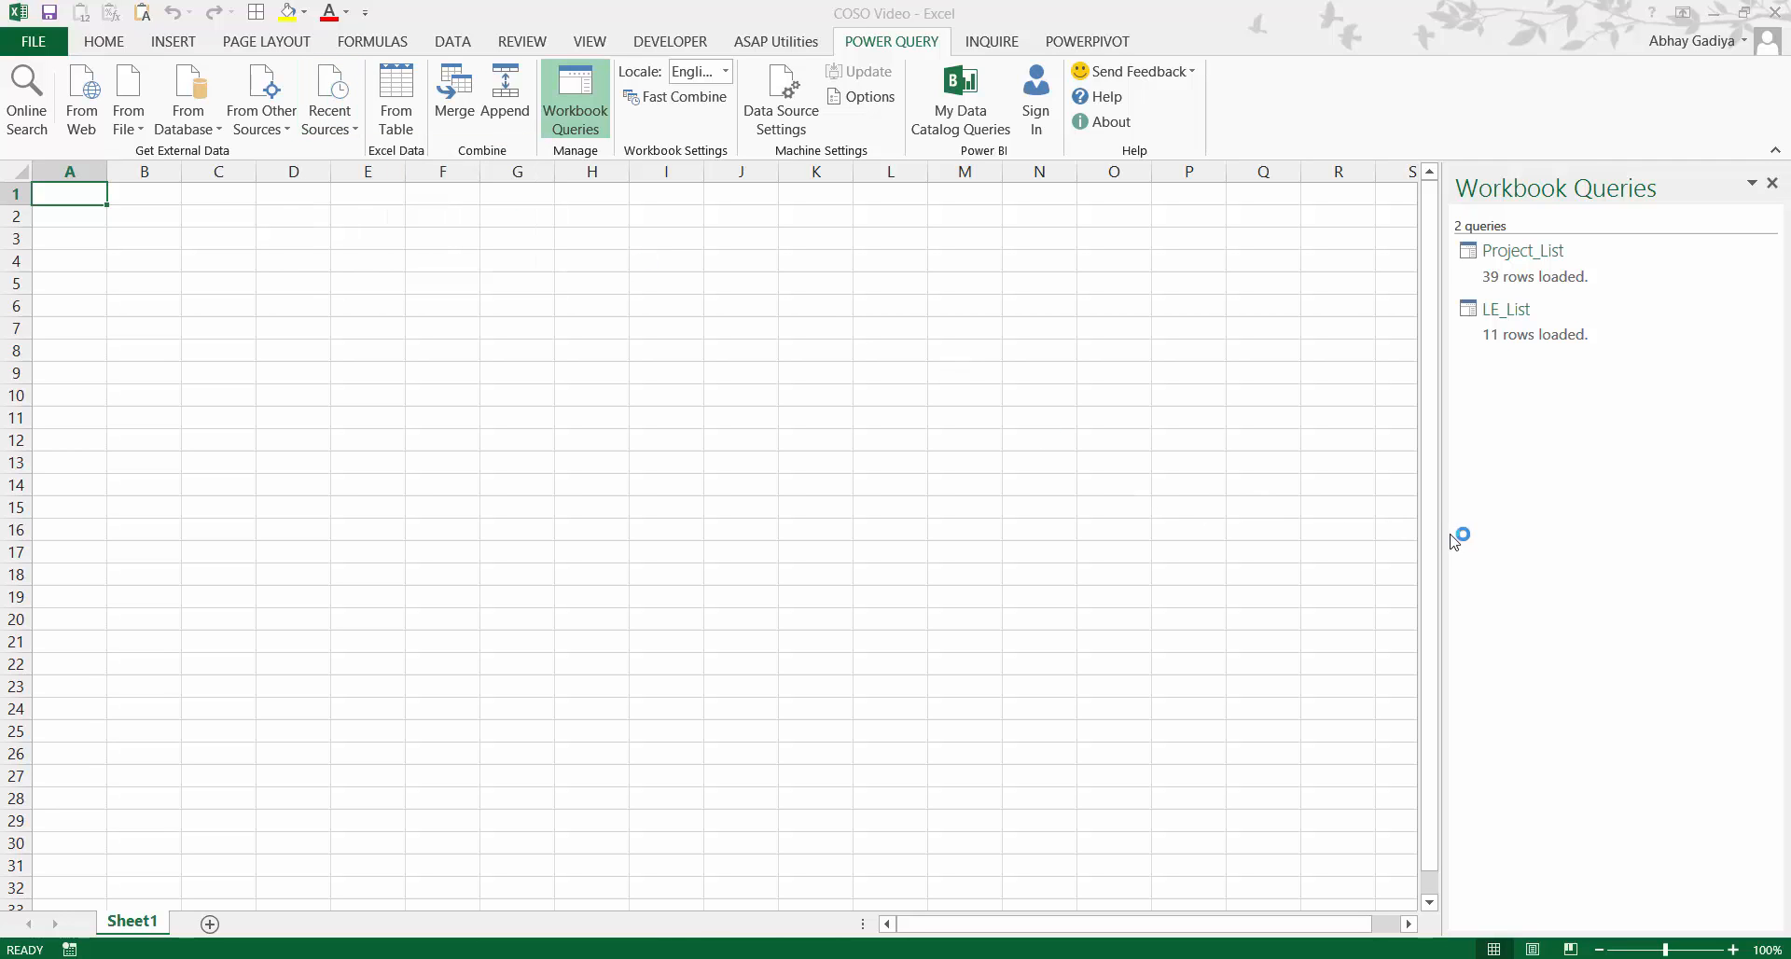
pyautogui.click(1537, 292)
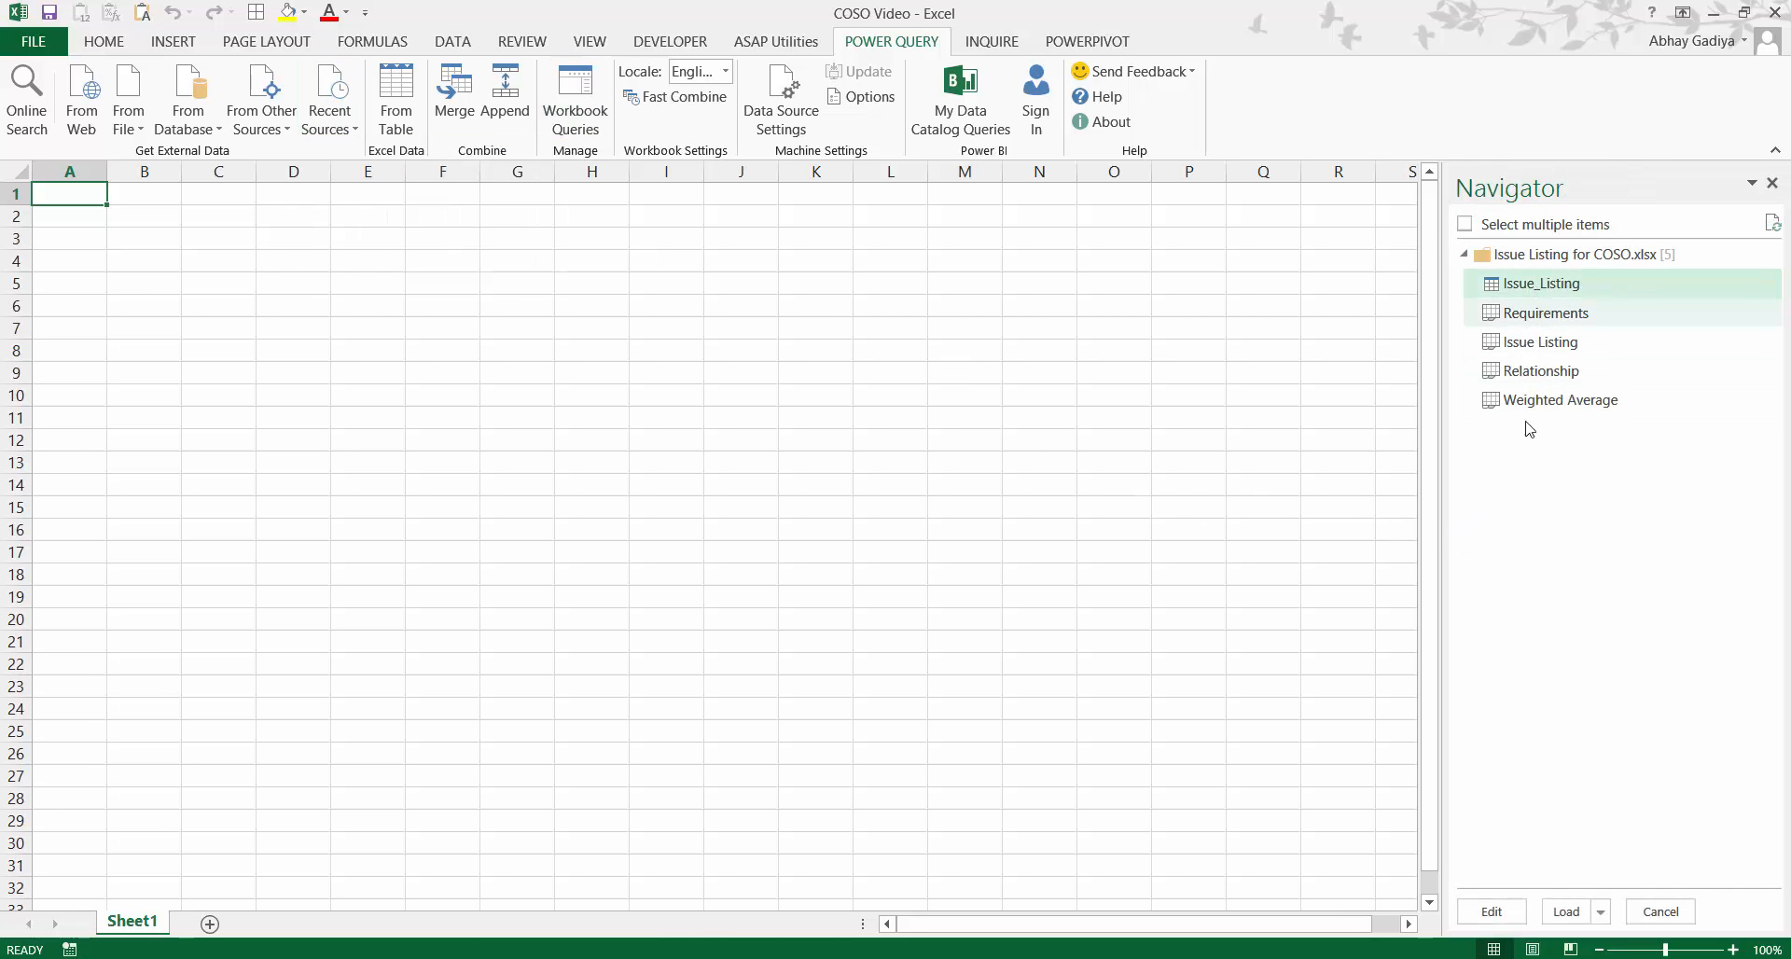
pyautogui.click(1491, 911)
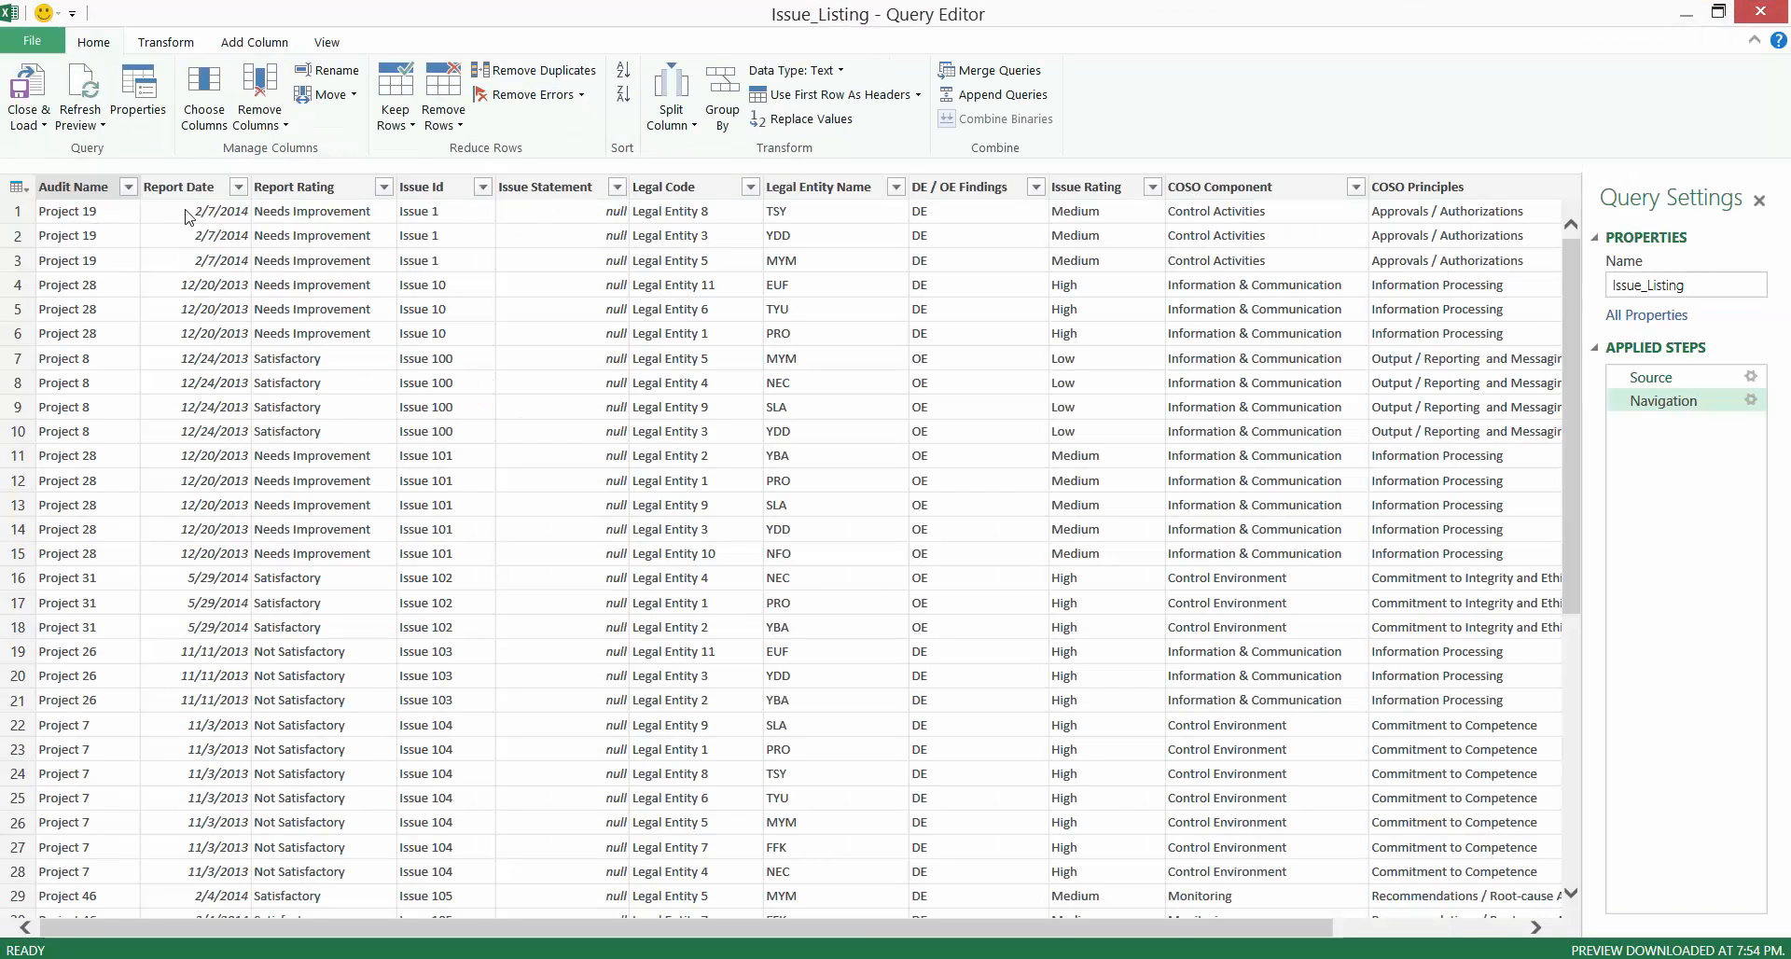
# - Remove the Audit Name, Report Date, Report Rating, Legal Code and Legal Entity Name columns from the query
pyautogui.click(76, 189)
pyautogui.keyDown('shift'); pyautogui.click(318, 189); pyautogui.keyUp('shift')
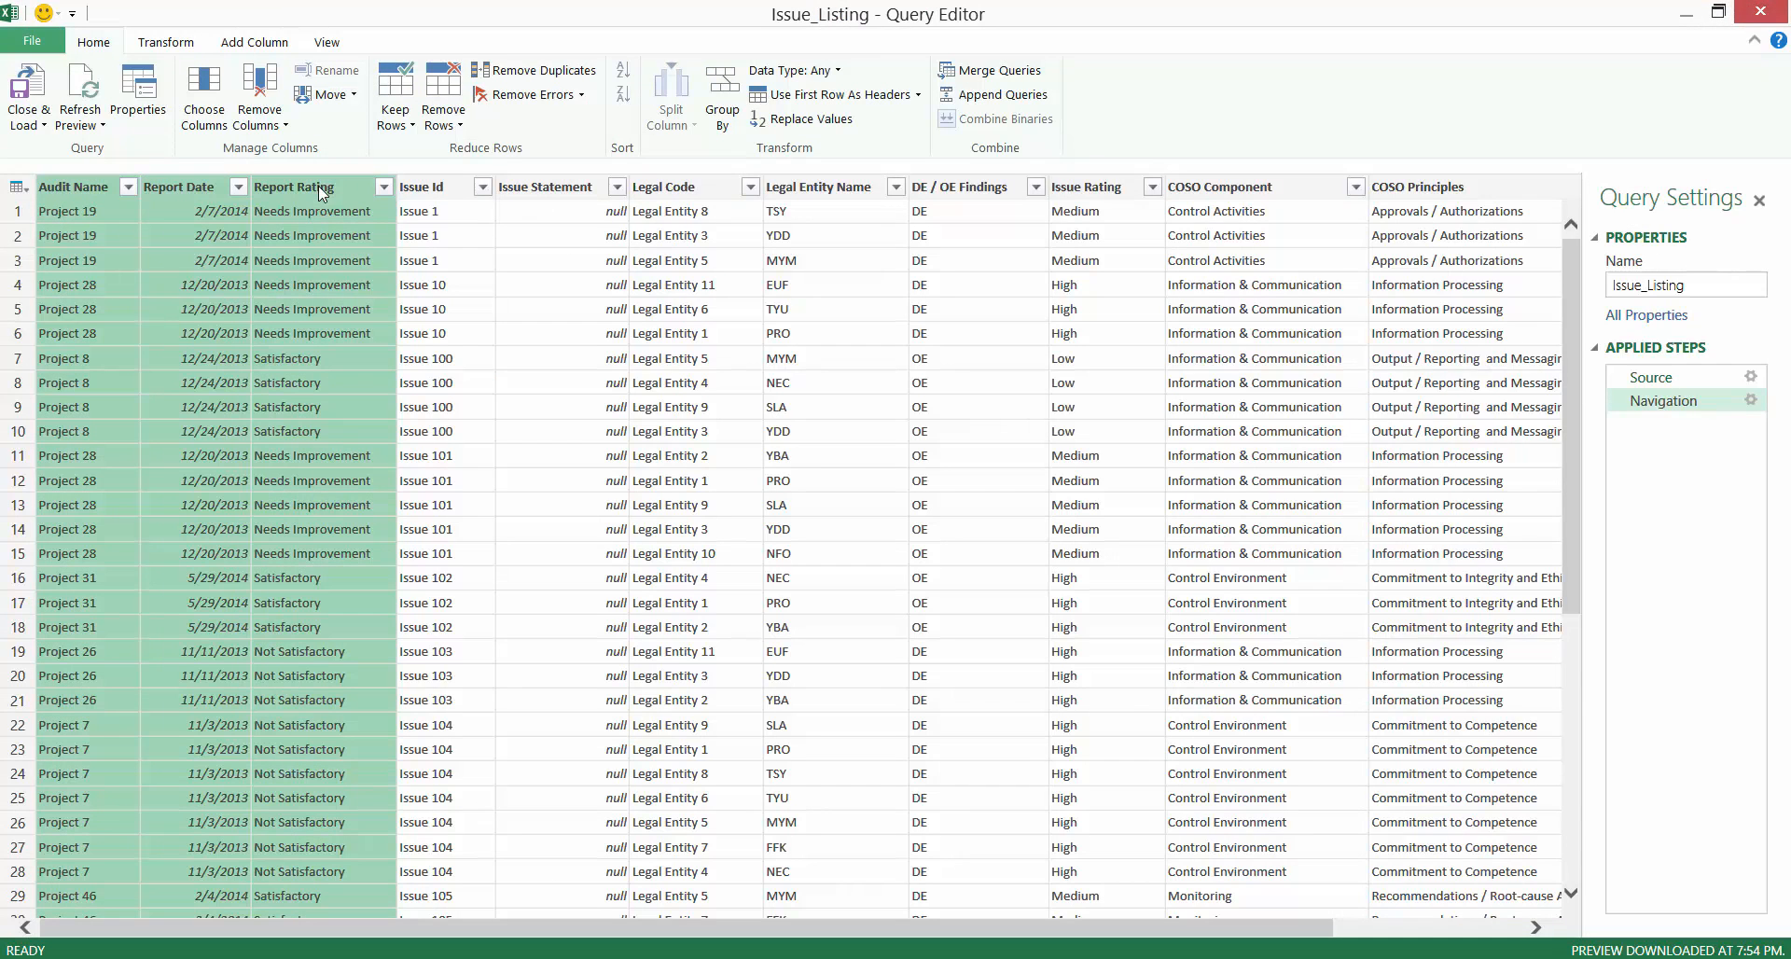
pyautogui.rightClick(318, 187)
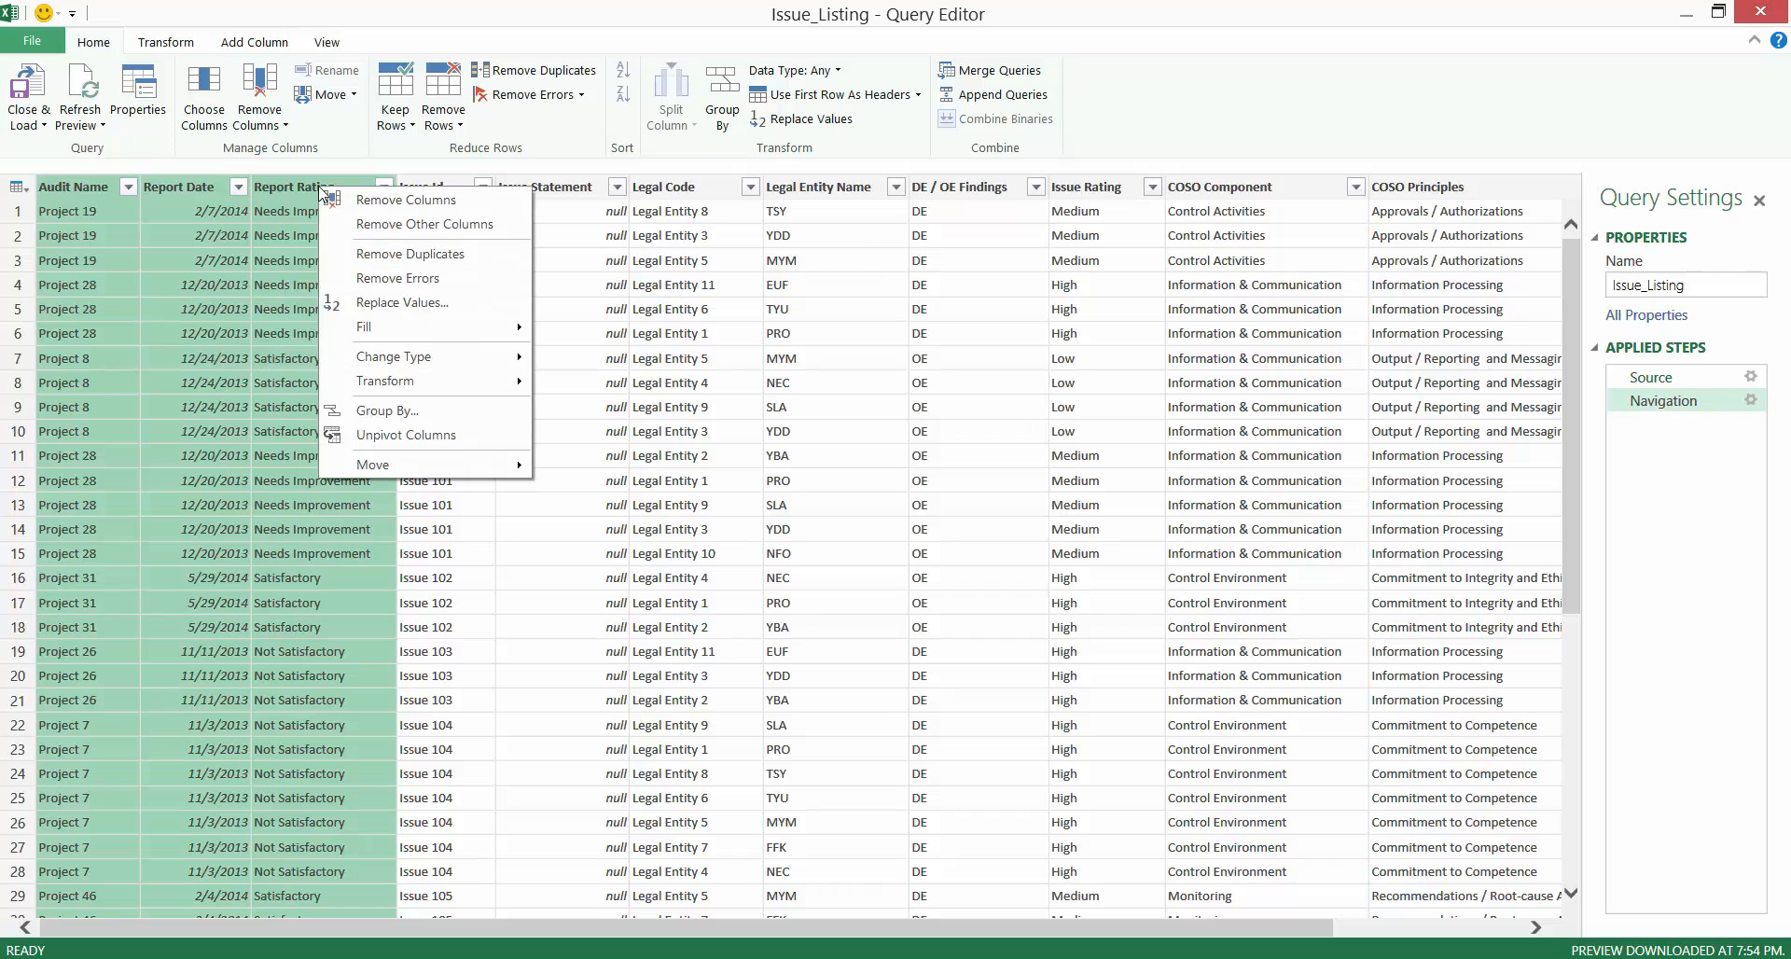
pyautogui.click(365, 204)
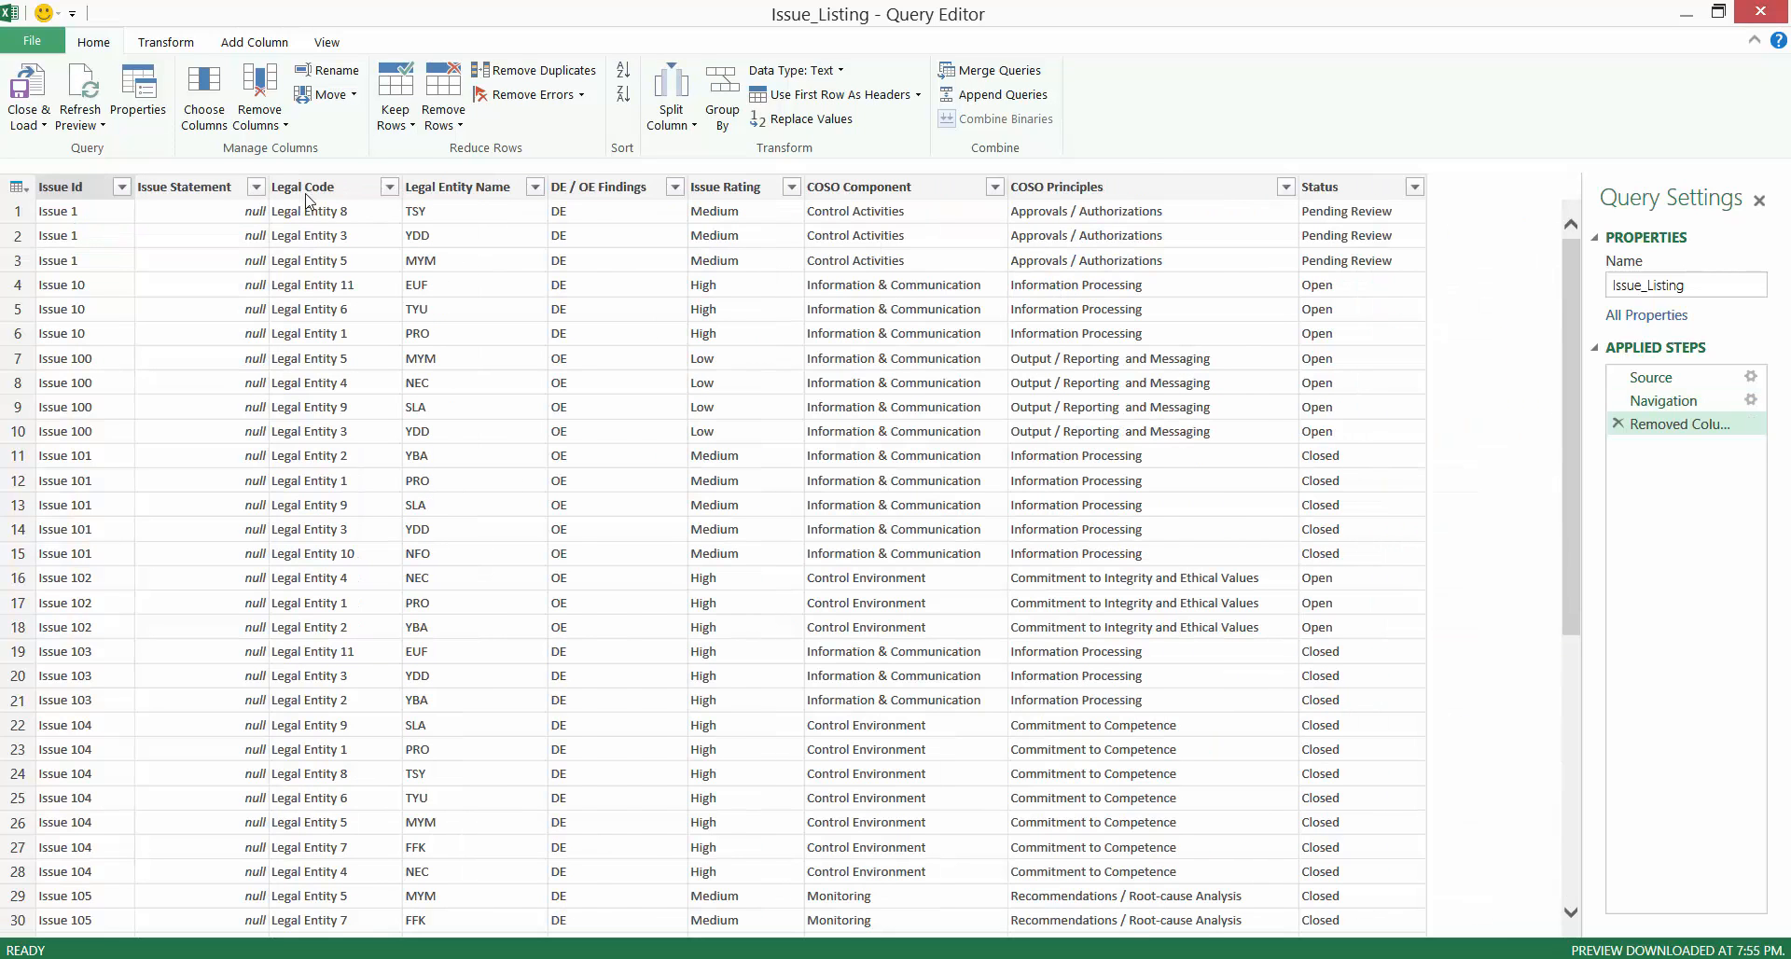
pyautogui.click(309, 189)
pyautogui.keyDown('ctrl'); pyautogui.click(503, 191); pyautogui.keyUp('ctrl')
pyautogui.rightClick(500, 192)
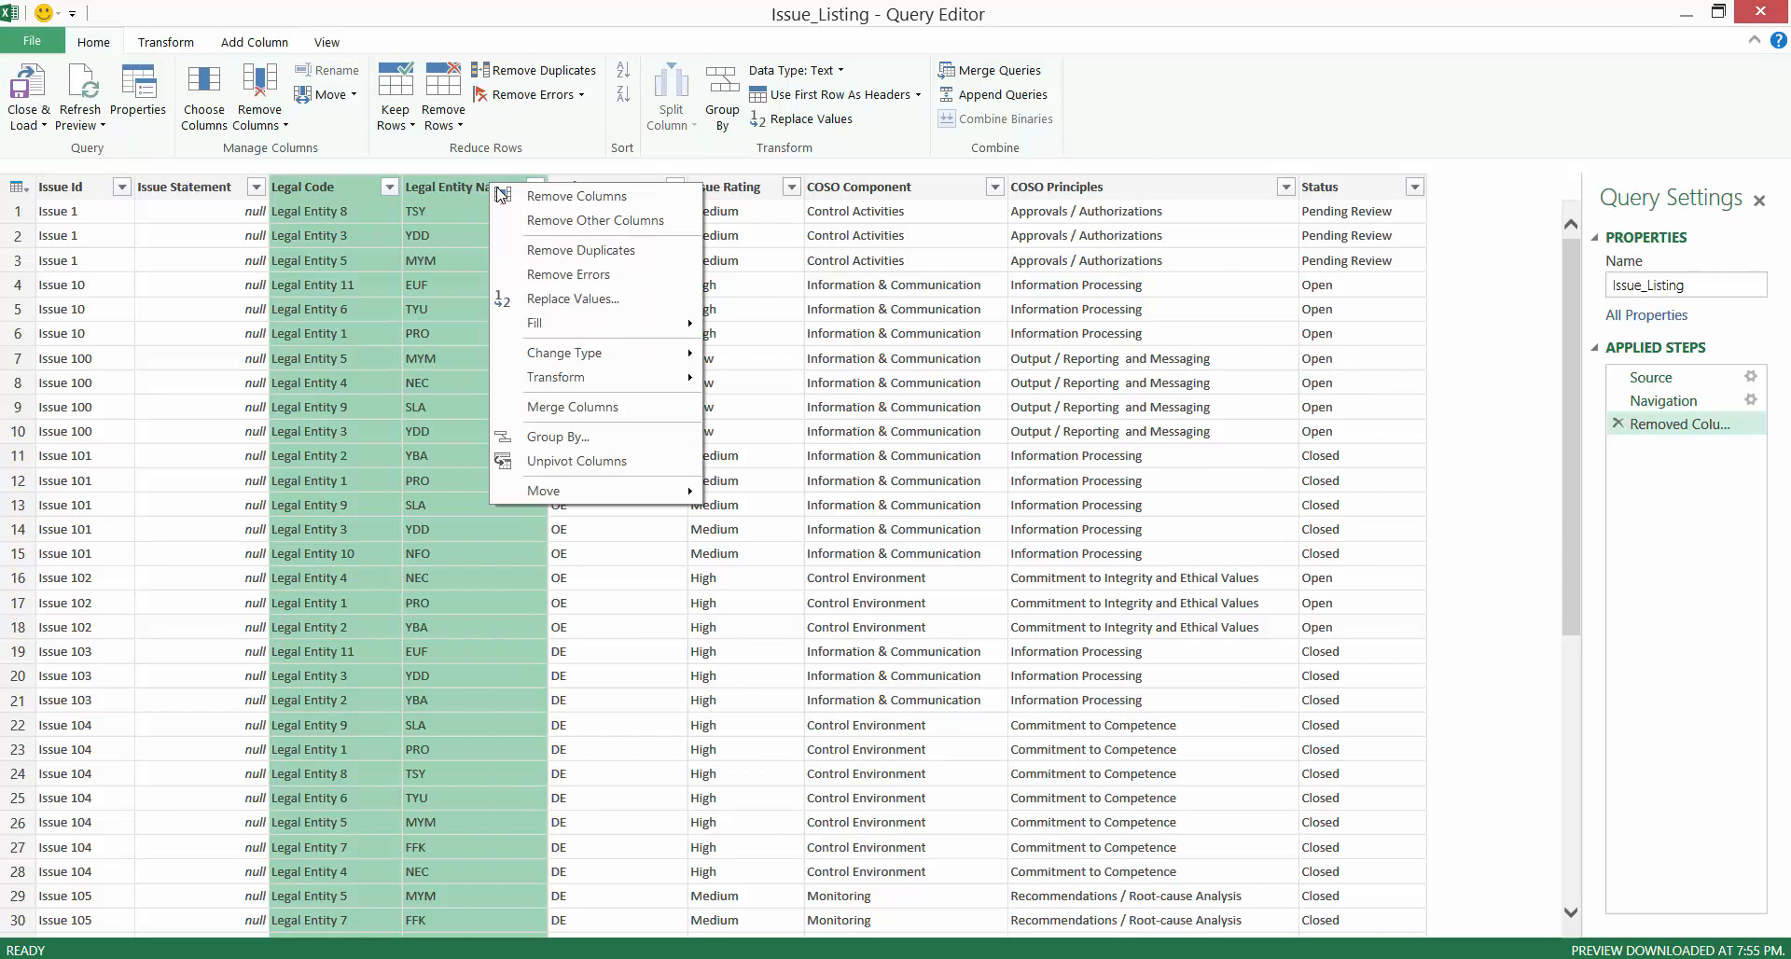
pyautogui.click(524, 196)
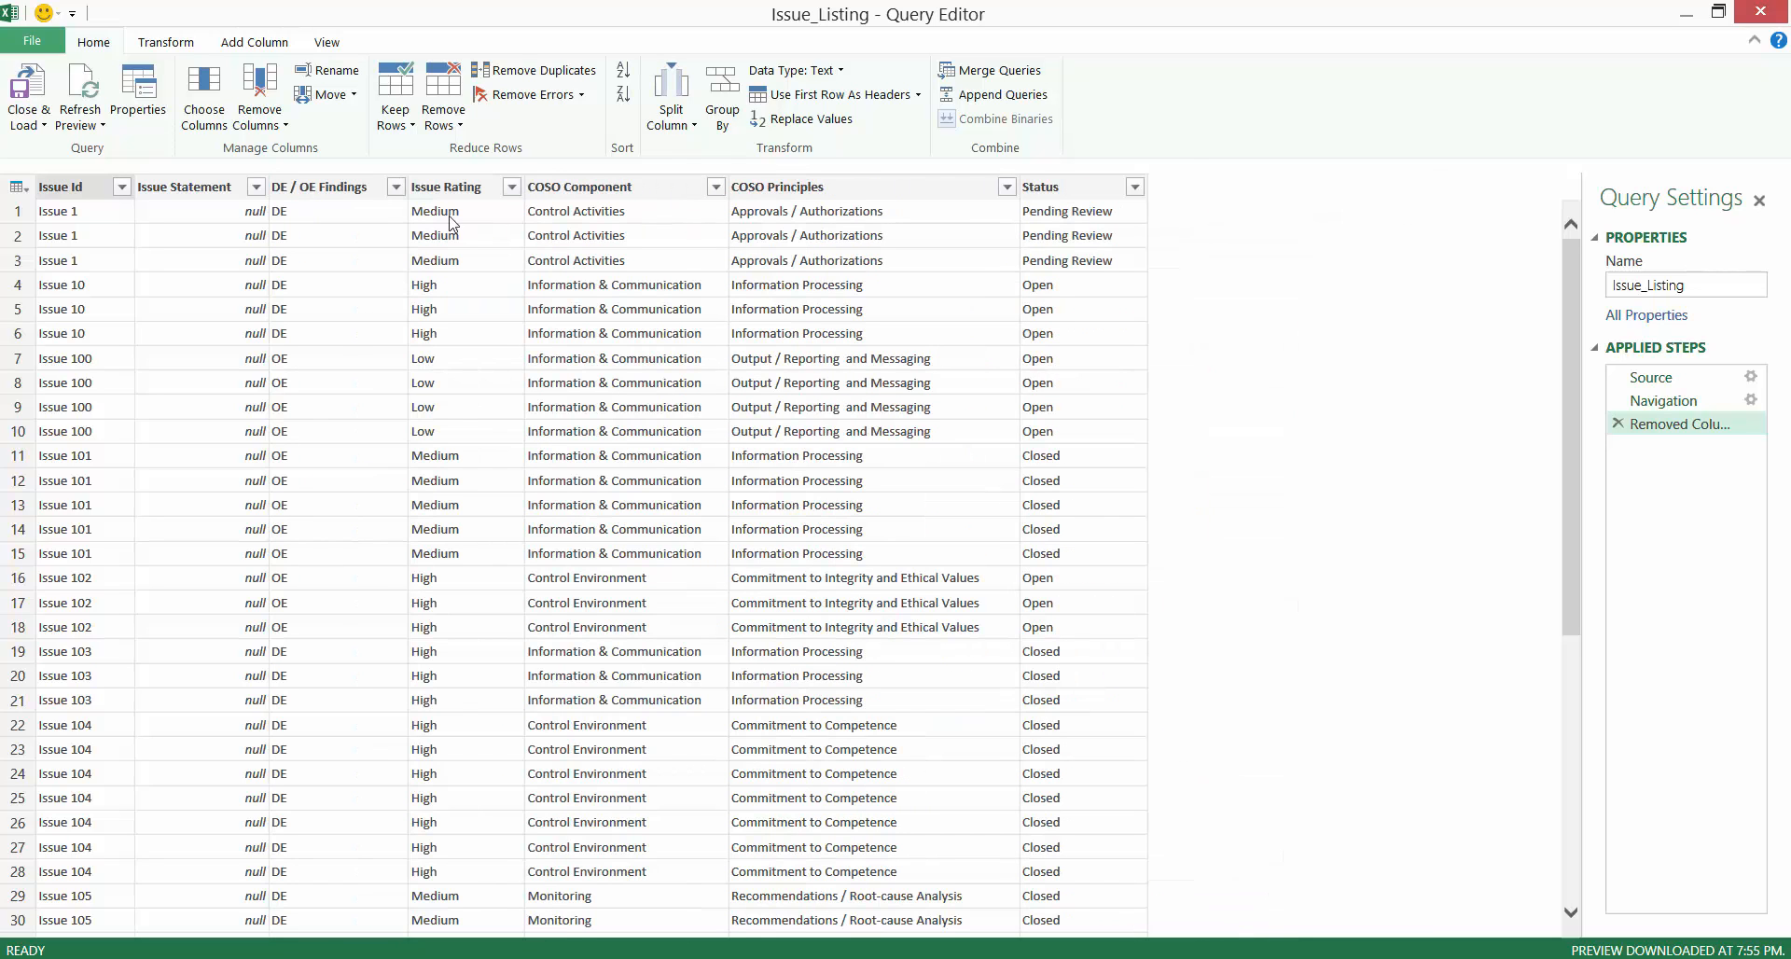
# - Remove duplicate rows across all columns from Issue Id to Status
pyautogui.click(75, 189)
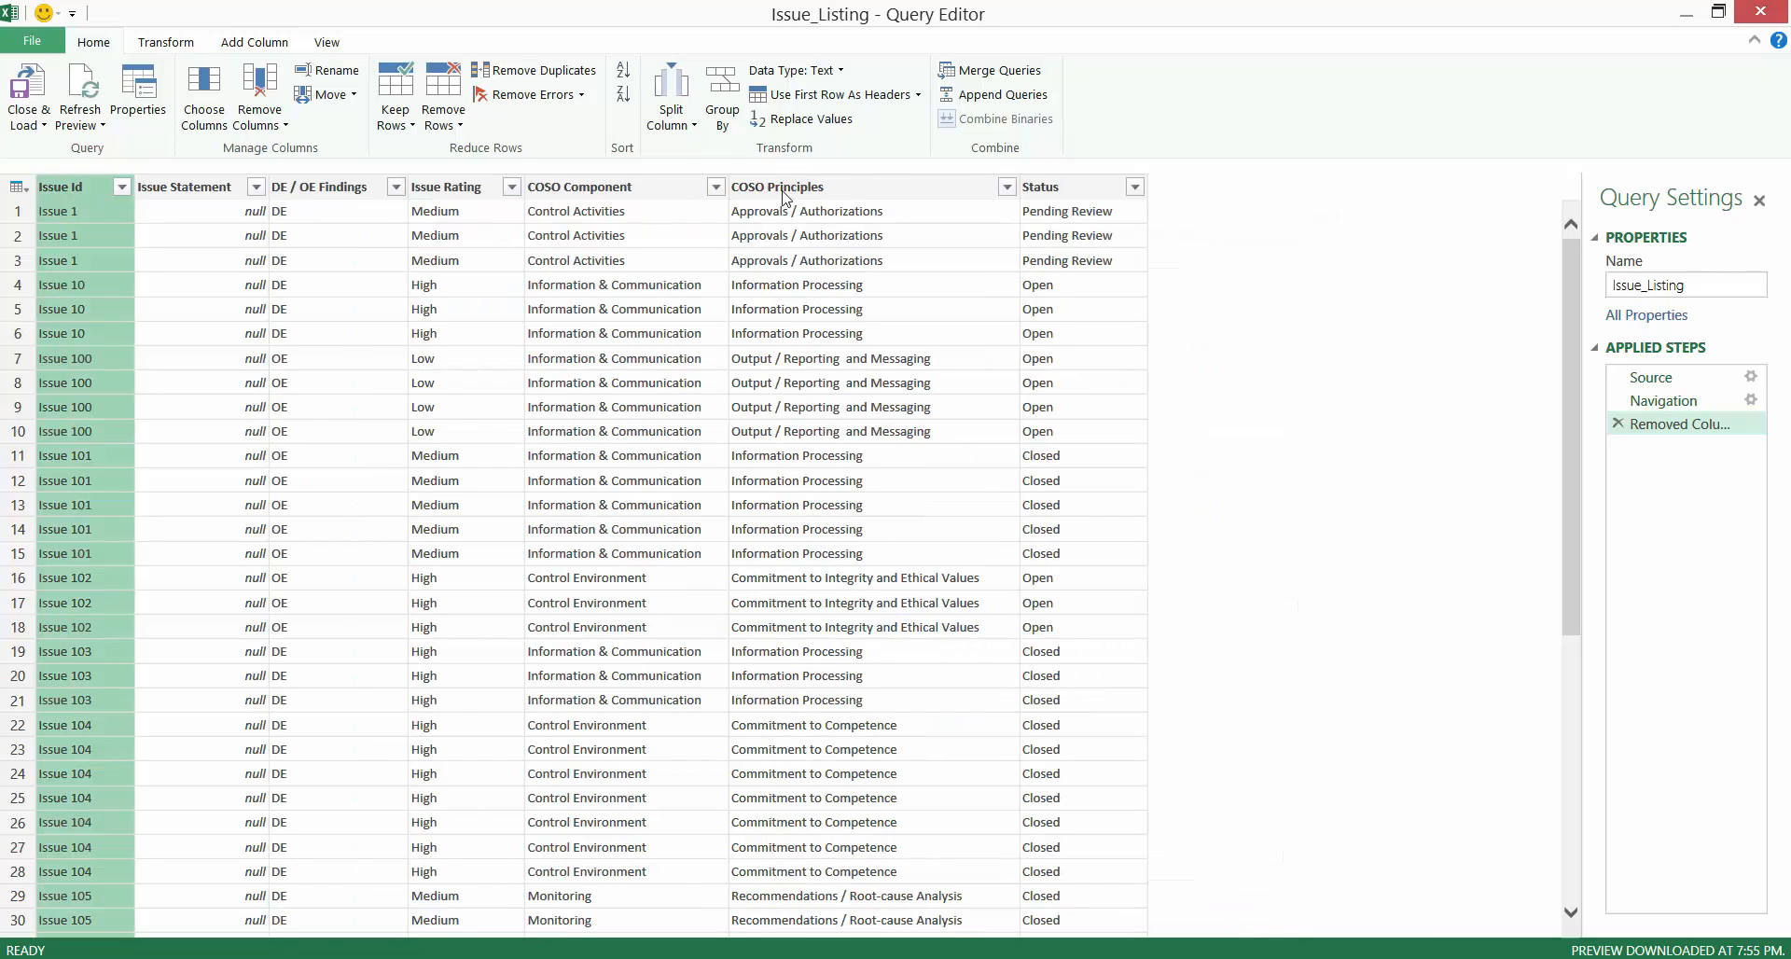
pyautogui.keyDown('shift'); pyautogui.click(1094, 191); pyautogui.keyUp('shift')
pyautogui.click(527, 71)
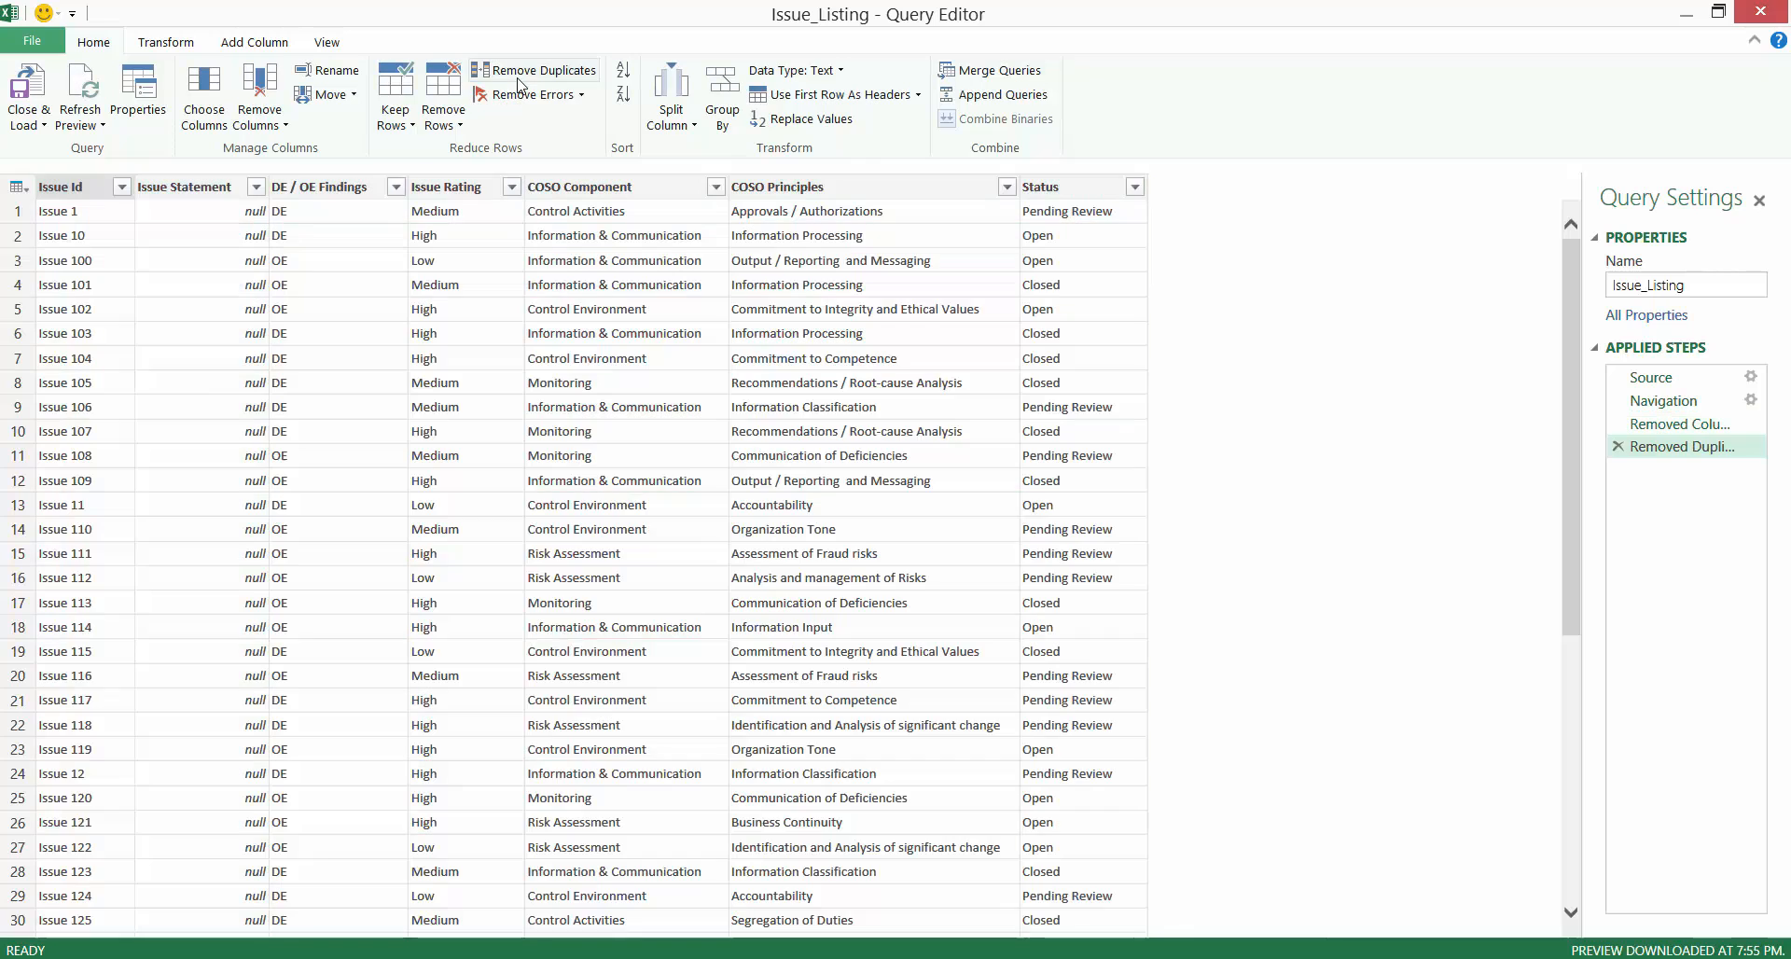
# - Rename the query Issue_List, then load it as a connection only and add its data to the Data Model
pyautogui.click(1691, 290)
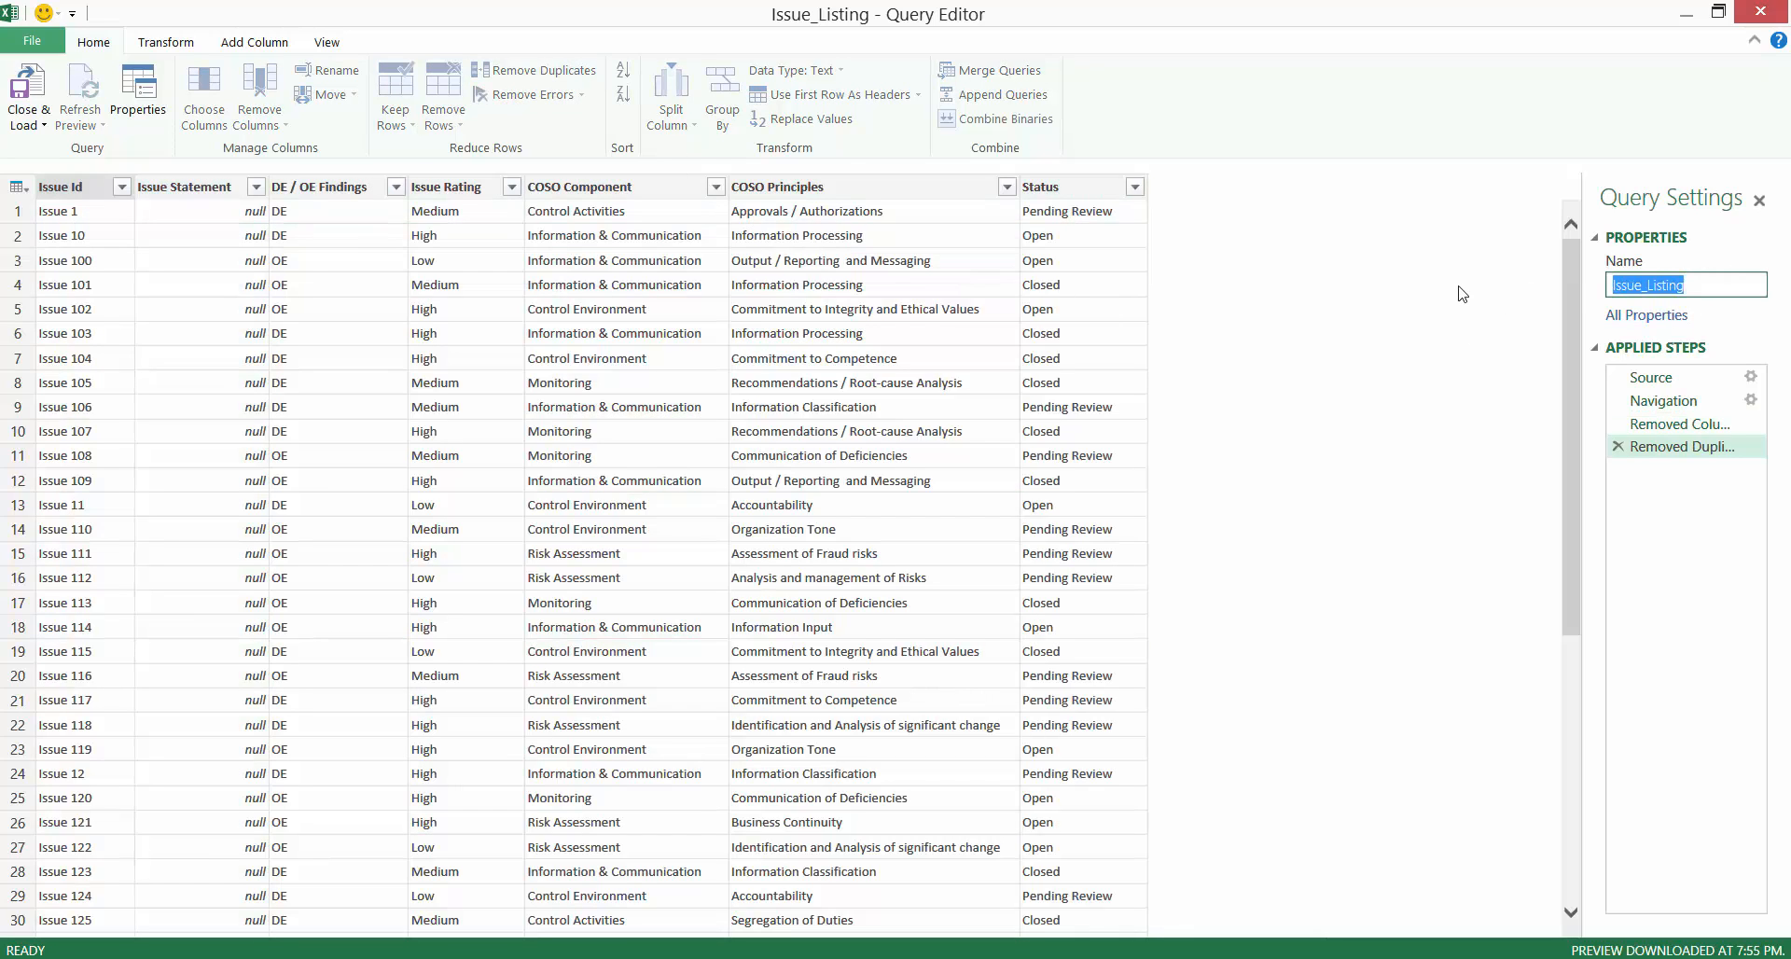
pyautogui.press('End')
pyautogui.click(43, 125)
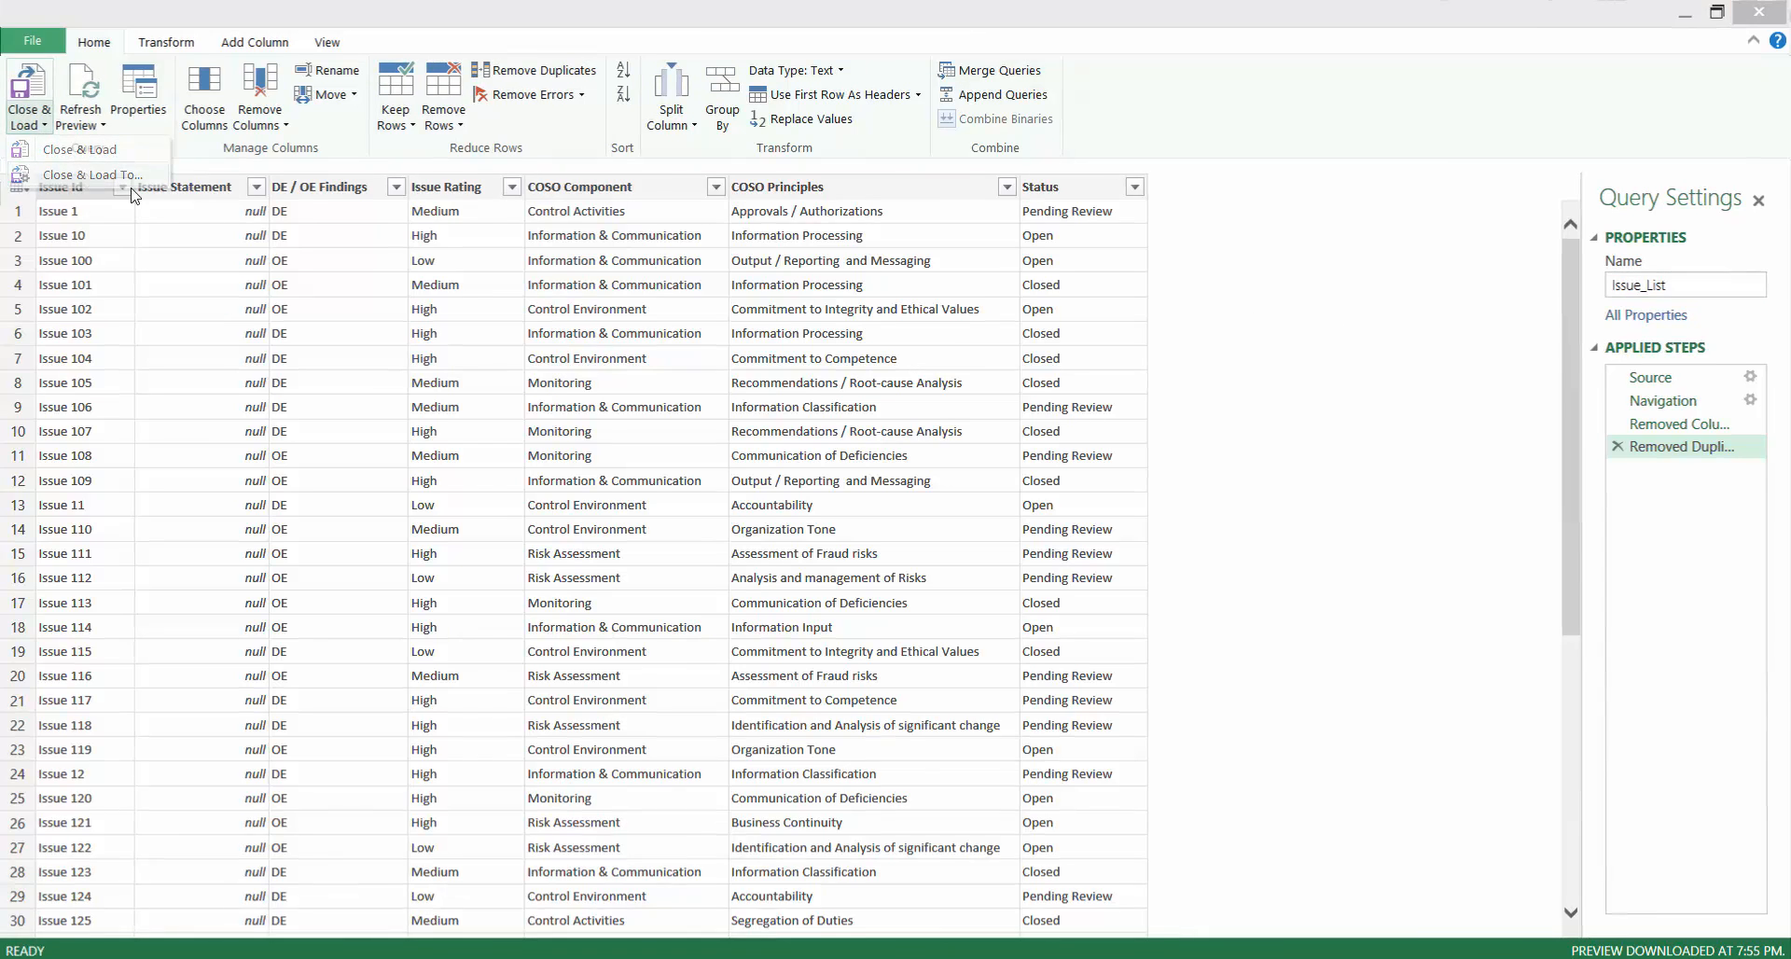
pyautogui.click(103, 174)
pyautogui.click(761, 422)
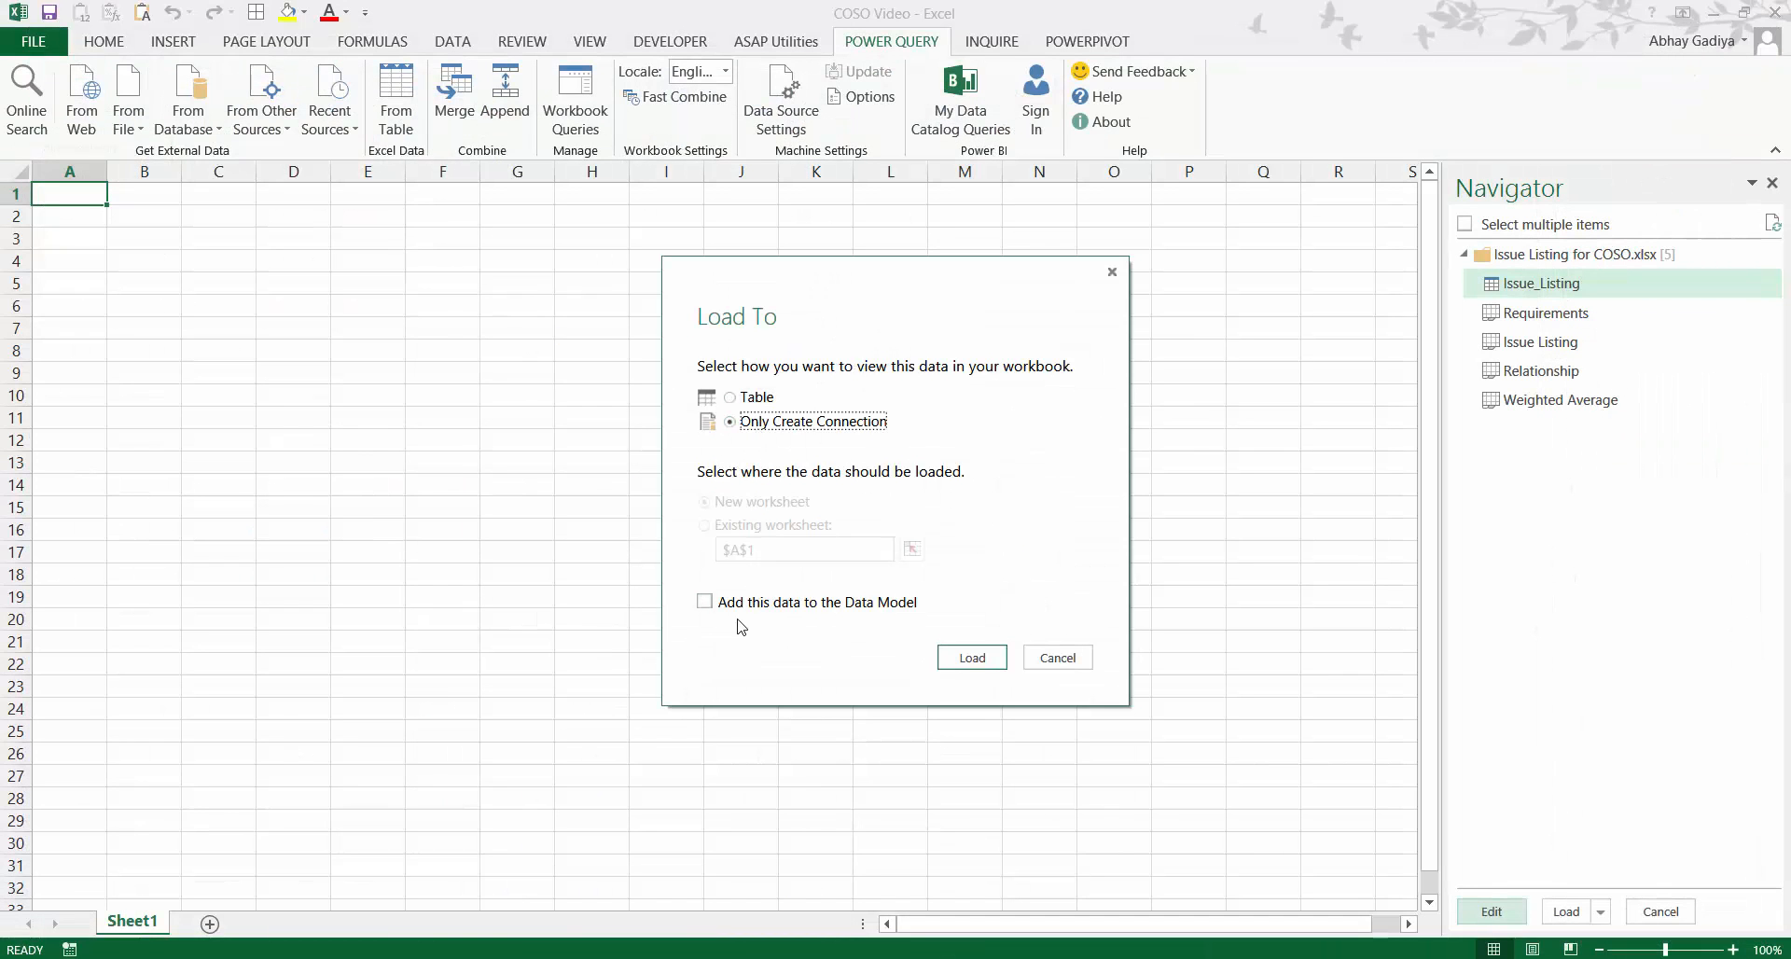
pyautogui.click(747, 604)
pyautogui.click(972, 658)
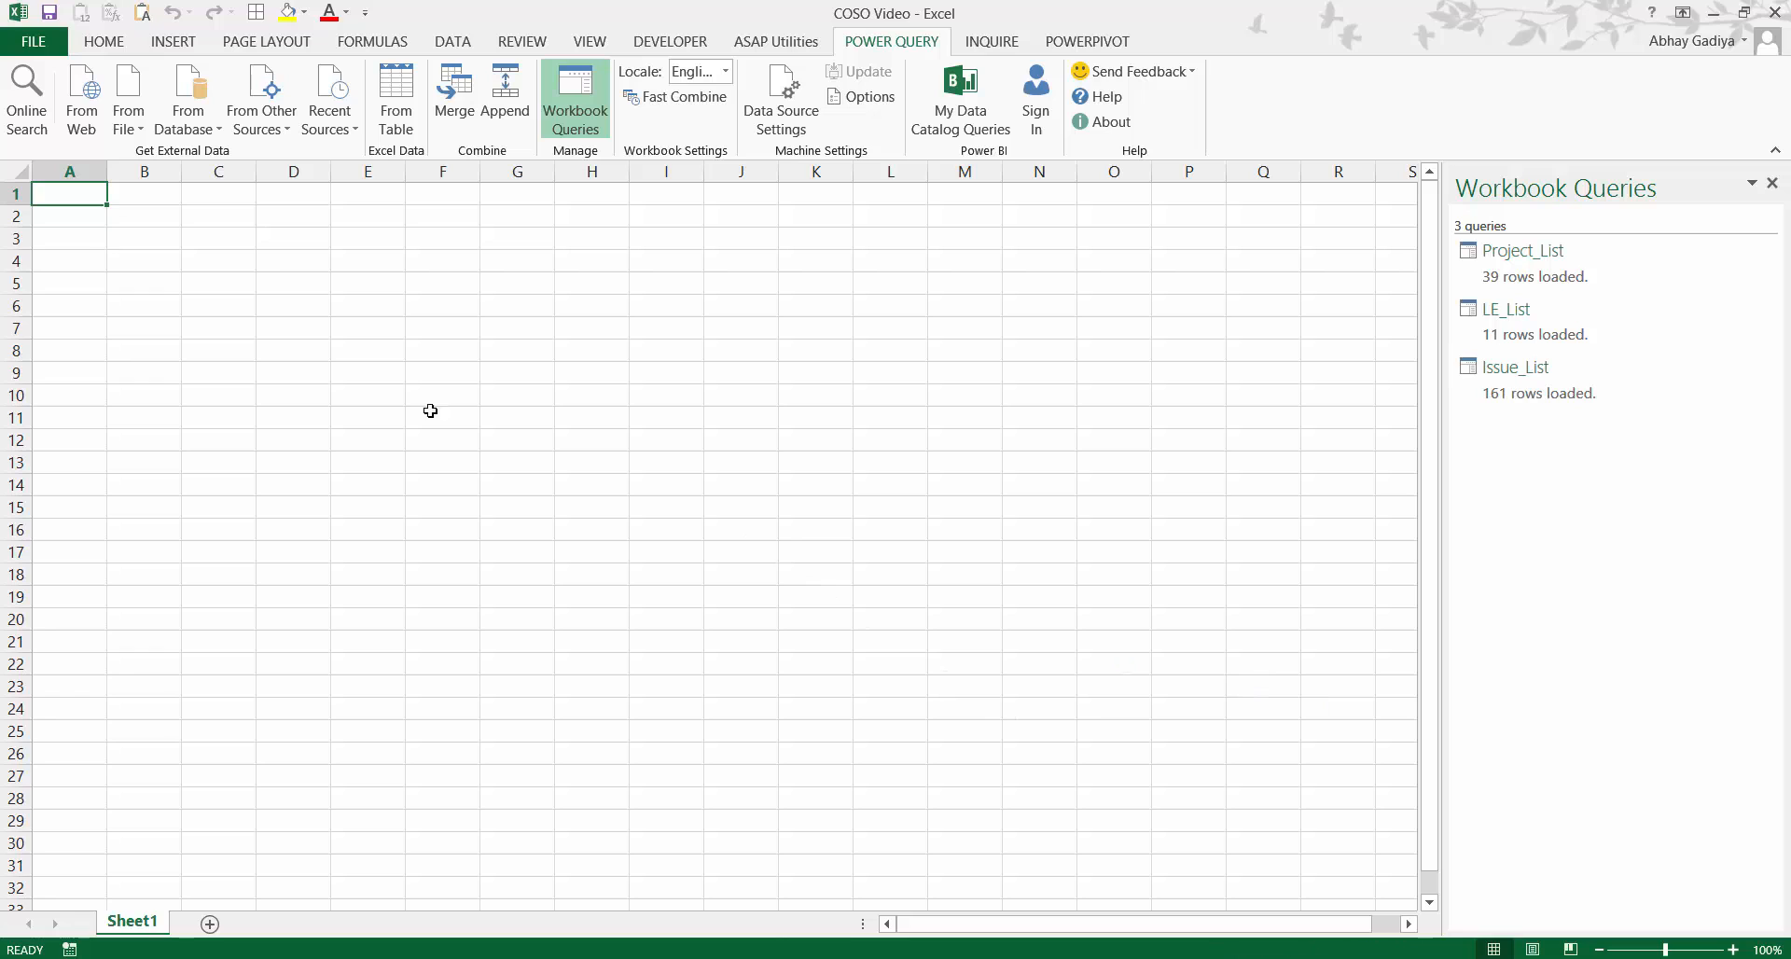
# - Start a further query on the Issue_Listing table of Issue Listing for COSO.xlsx and open it for editing
pyautogui.click(338, 124)
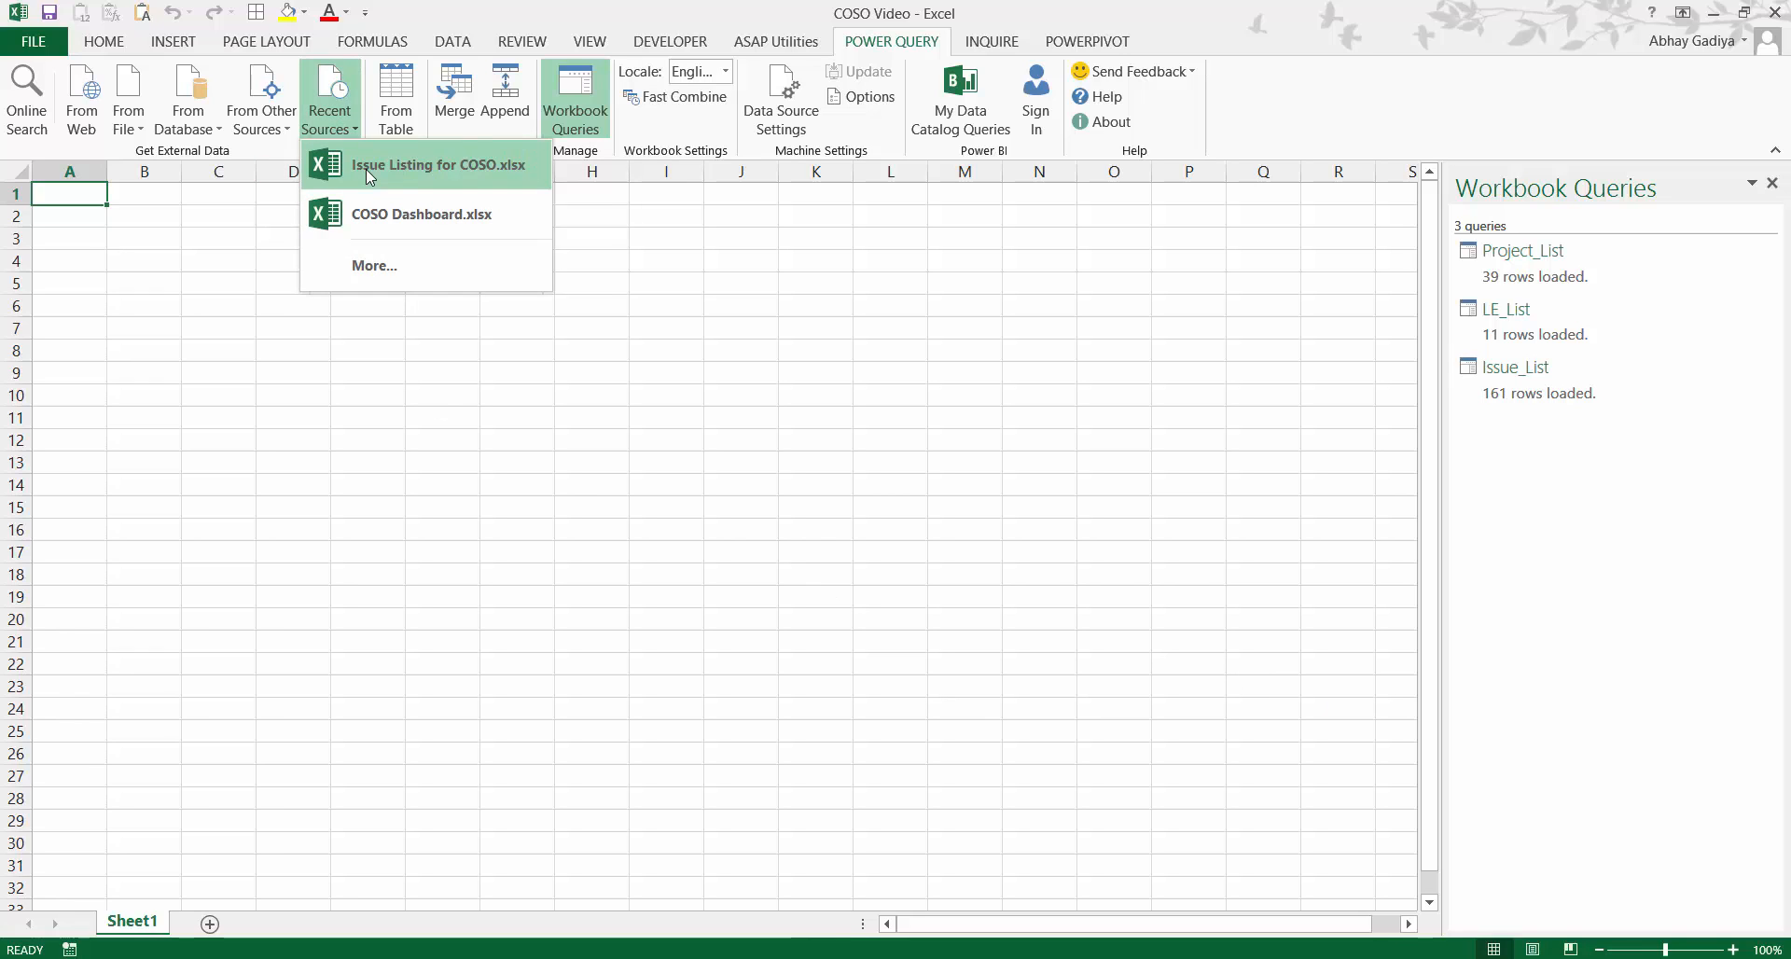
pyautogui.click(366, 168)
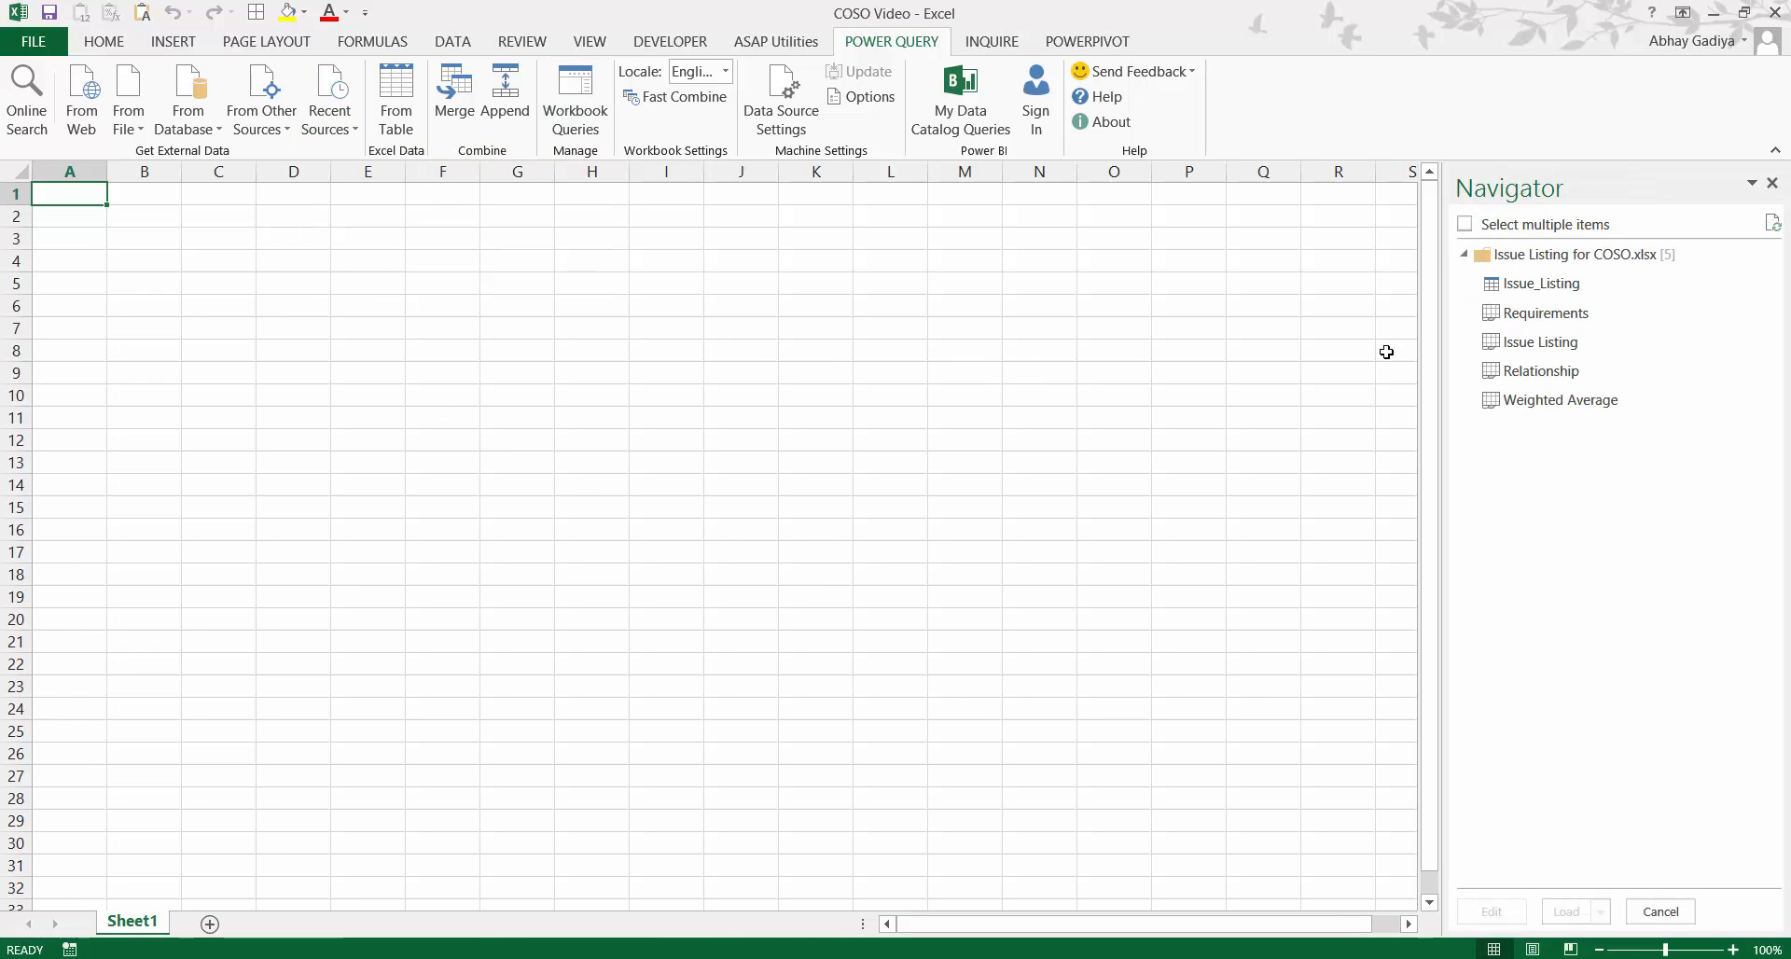
pyautogui.click(1531, 284)
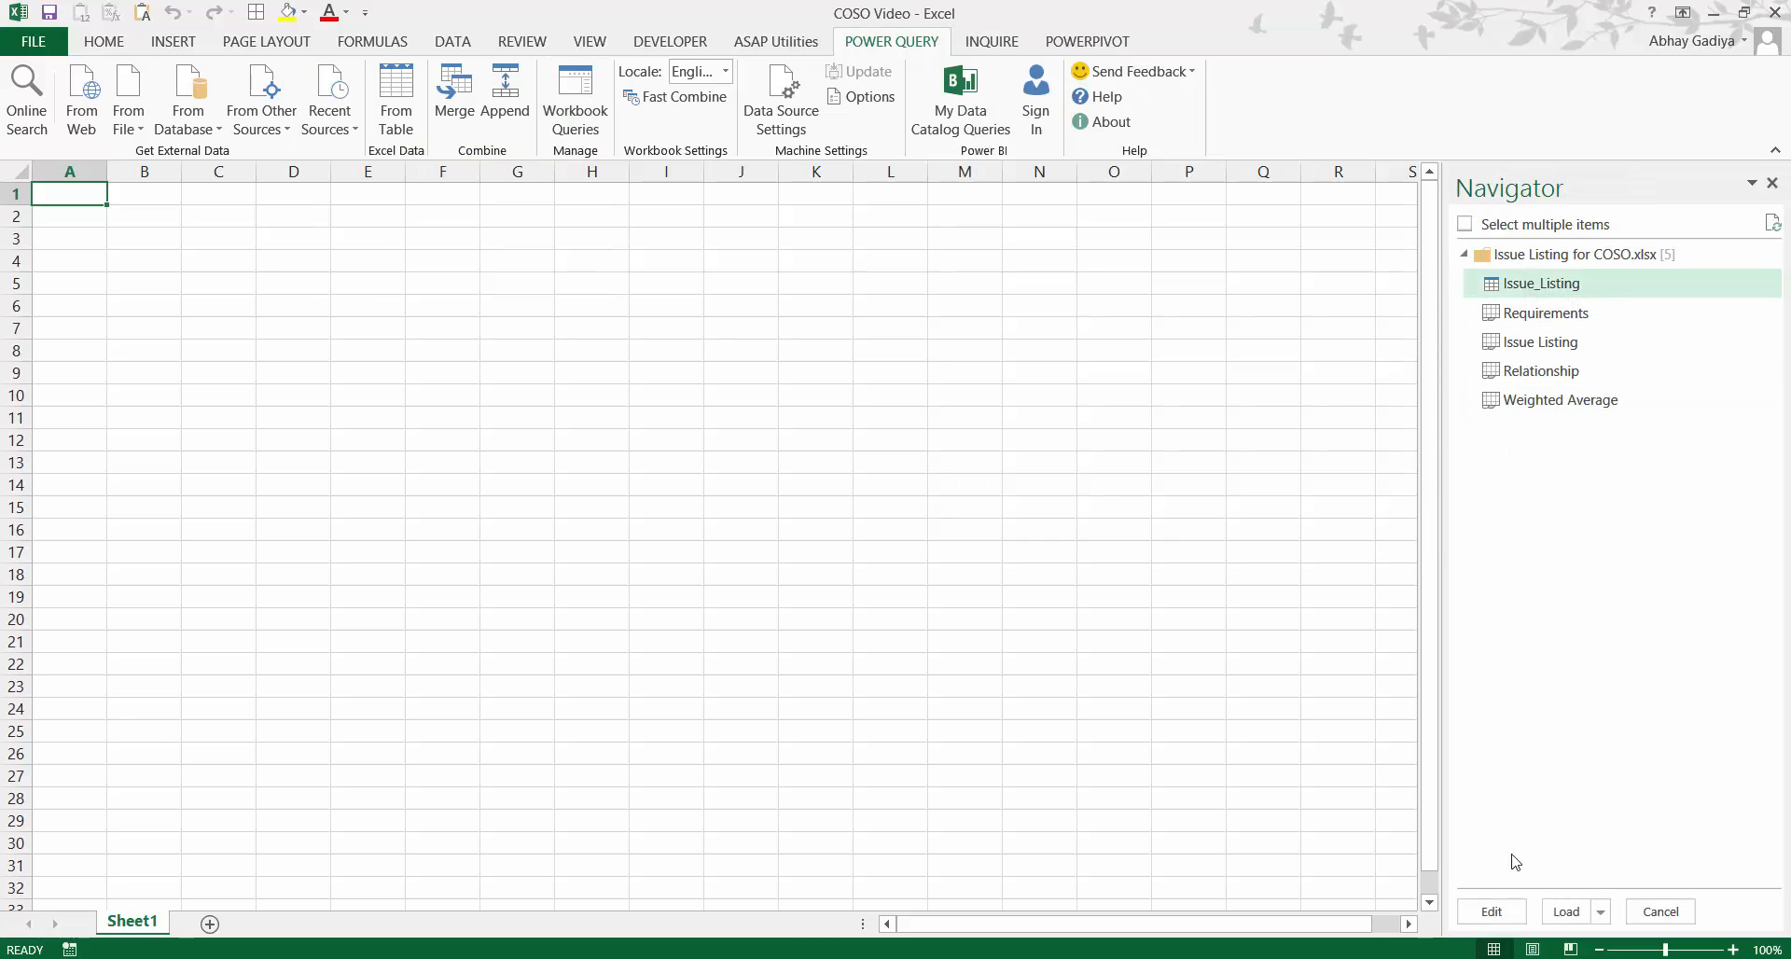
pyautogui.click(1492, 911)
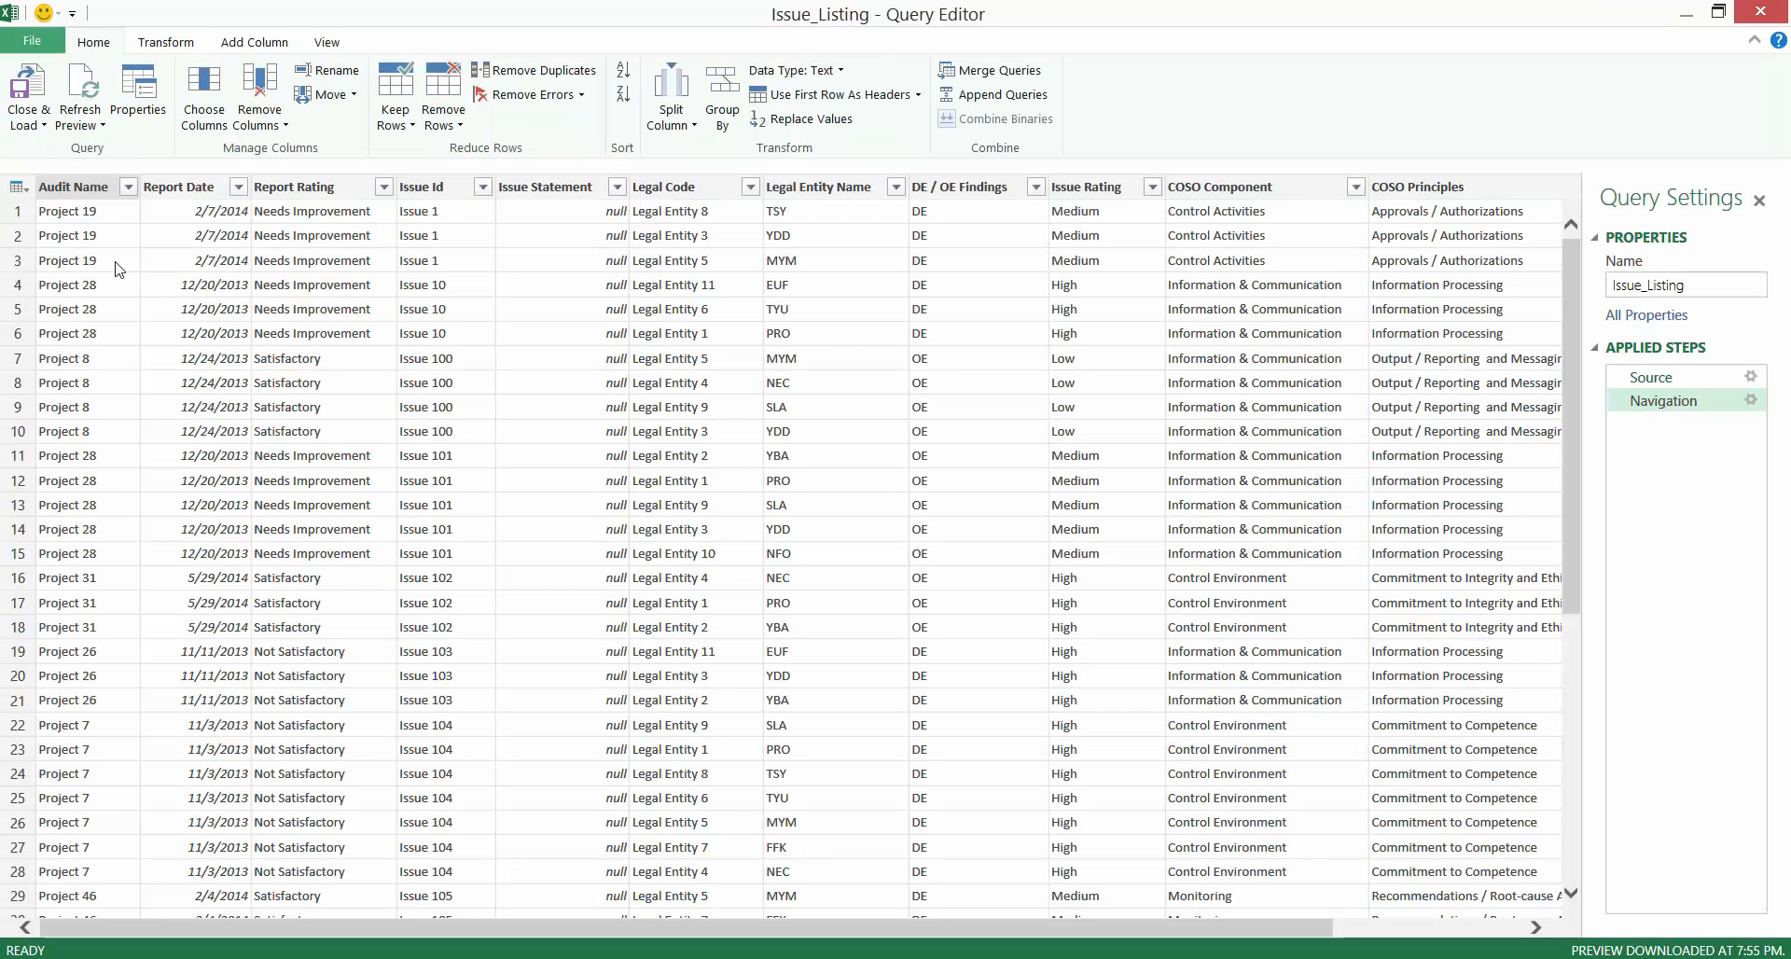
# - Keep only the Audit Name, Issue Id, Legal Code and Issue Rating columns by removing all other columns
pyautogui.click(84, 190)
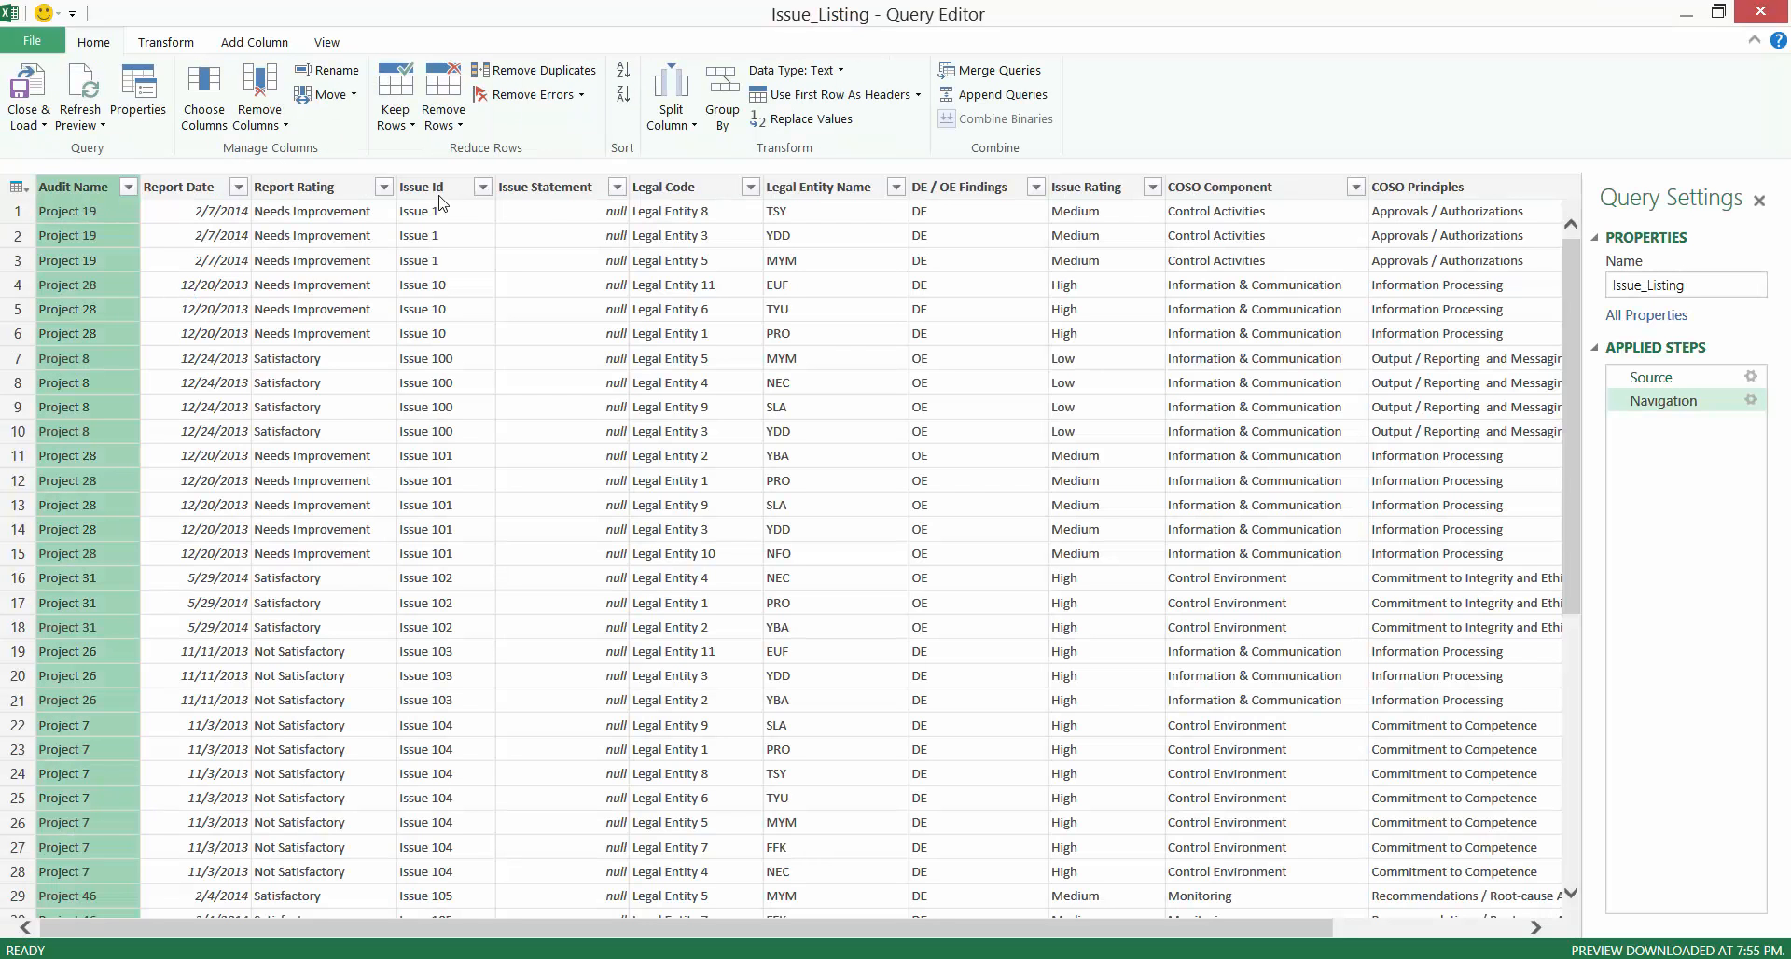
pyautogui.keyDown('ctrl'); pyautogui.click(458, 189); pyautogui.keyUp('ctrl')
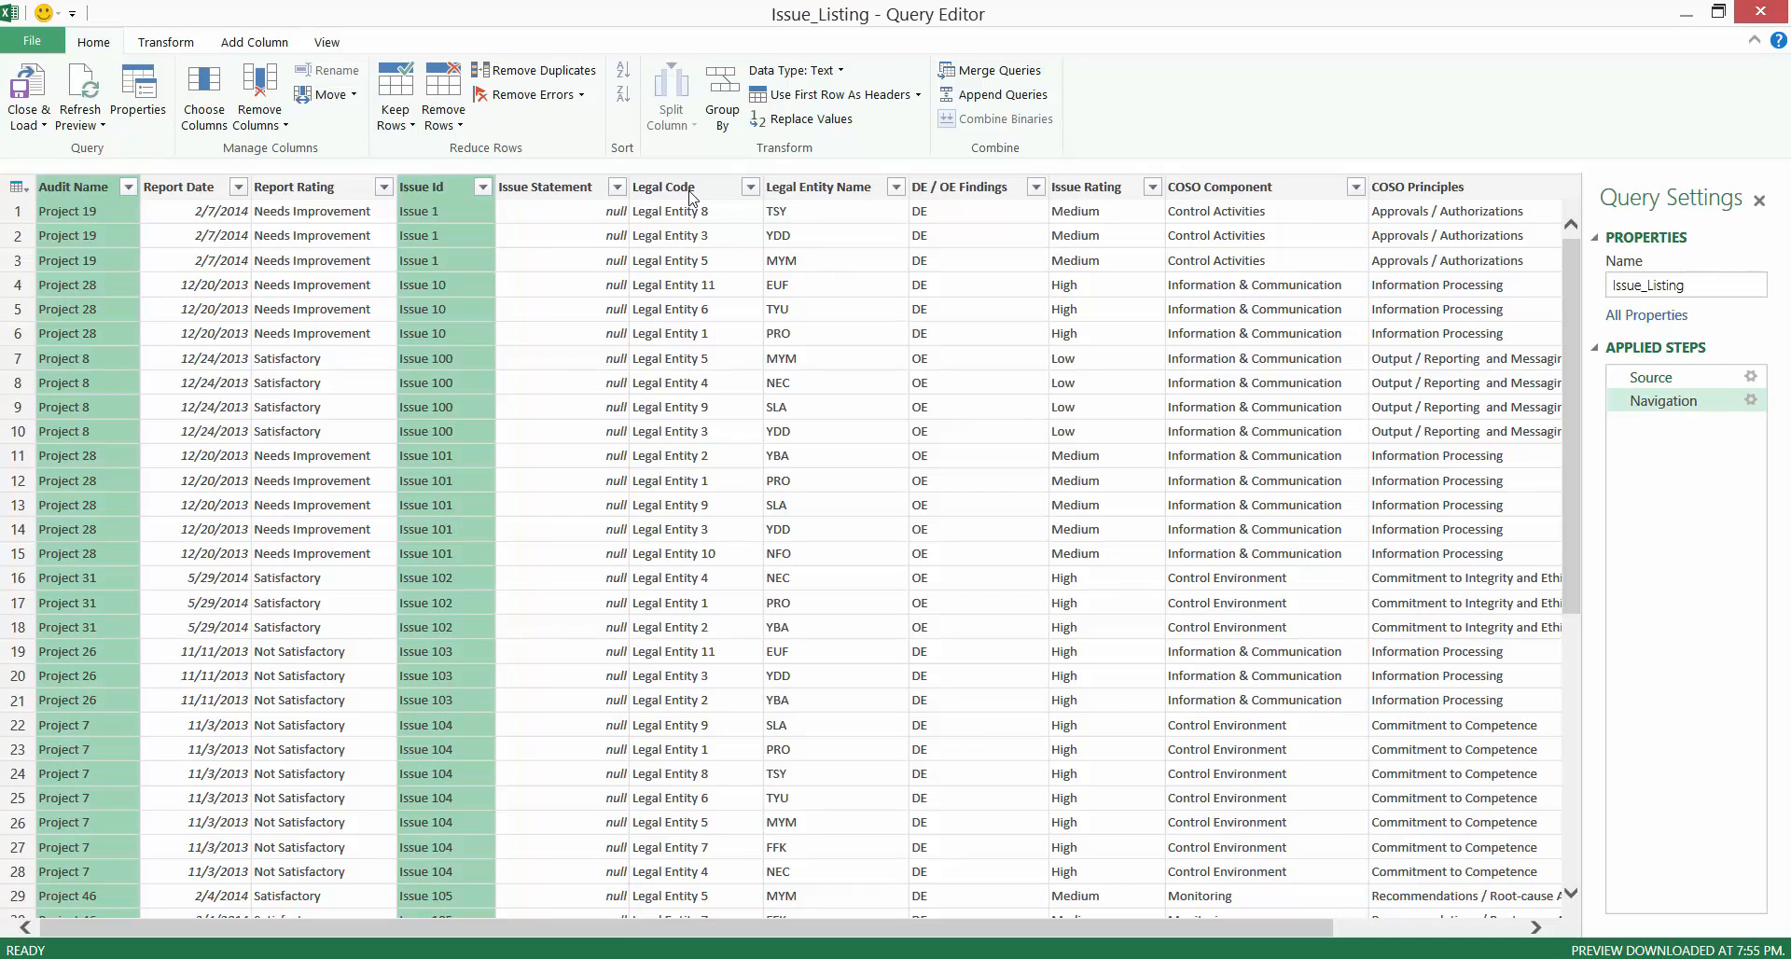
pyautogui.keyDown('ctrl'); pyautogui.click(691, 187); pyautogui.keyUp('ctrl')
pyautogui.keyDown('ctrl'); pyautogui.click(1092, 189); pyautogui.keyUp('ctrl')
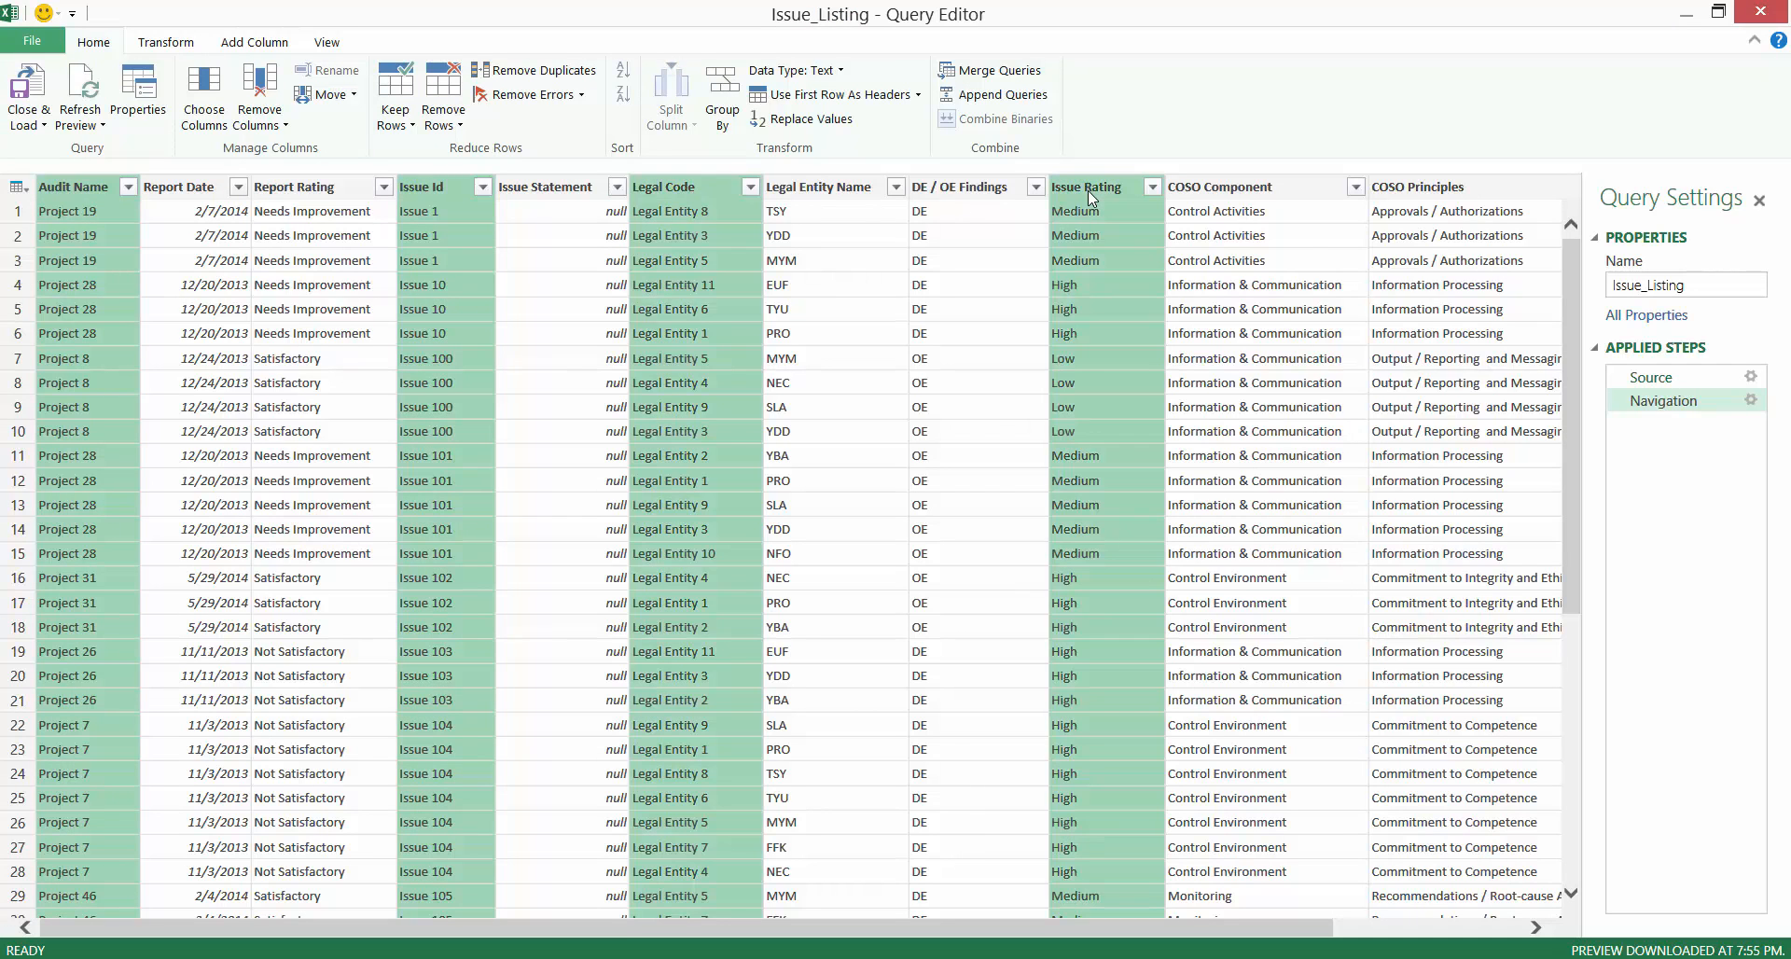
pyautogui.rightClick(1088, 190)
pyautogui.click(1127, 226)
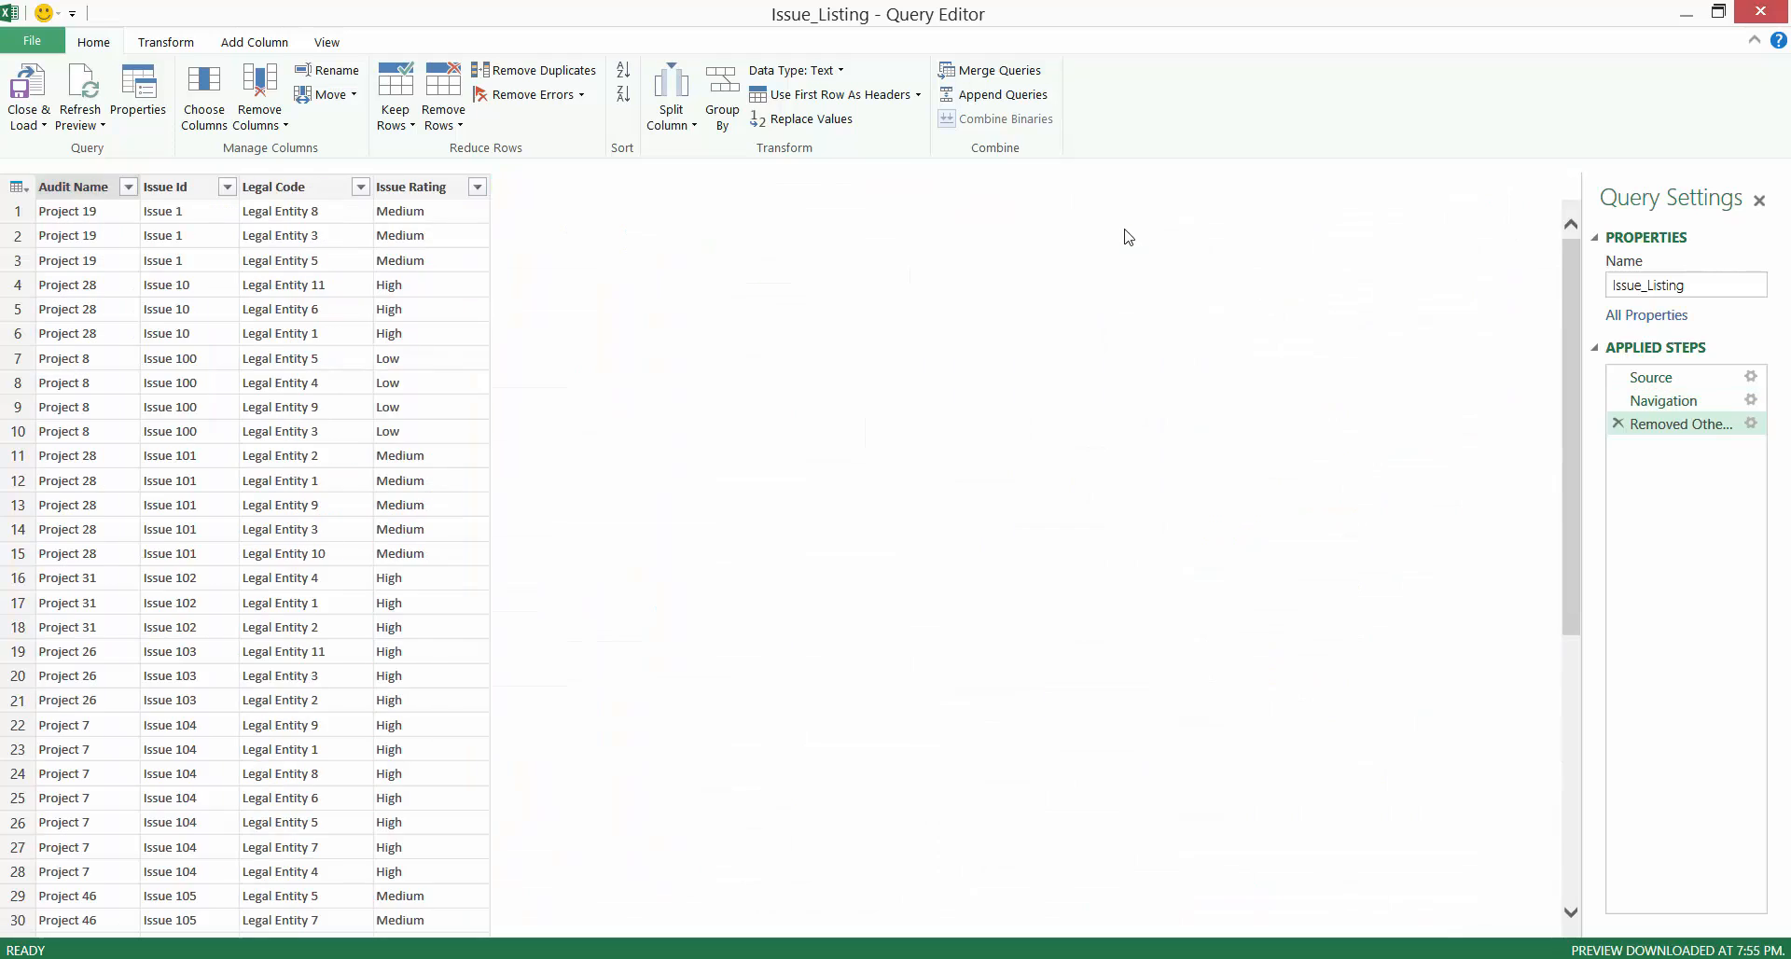
# - Remove duplicate rows across the four columns from Audit Name to Issue Rating
pyautogui.click(94, 191)
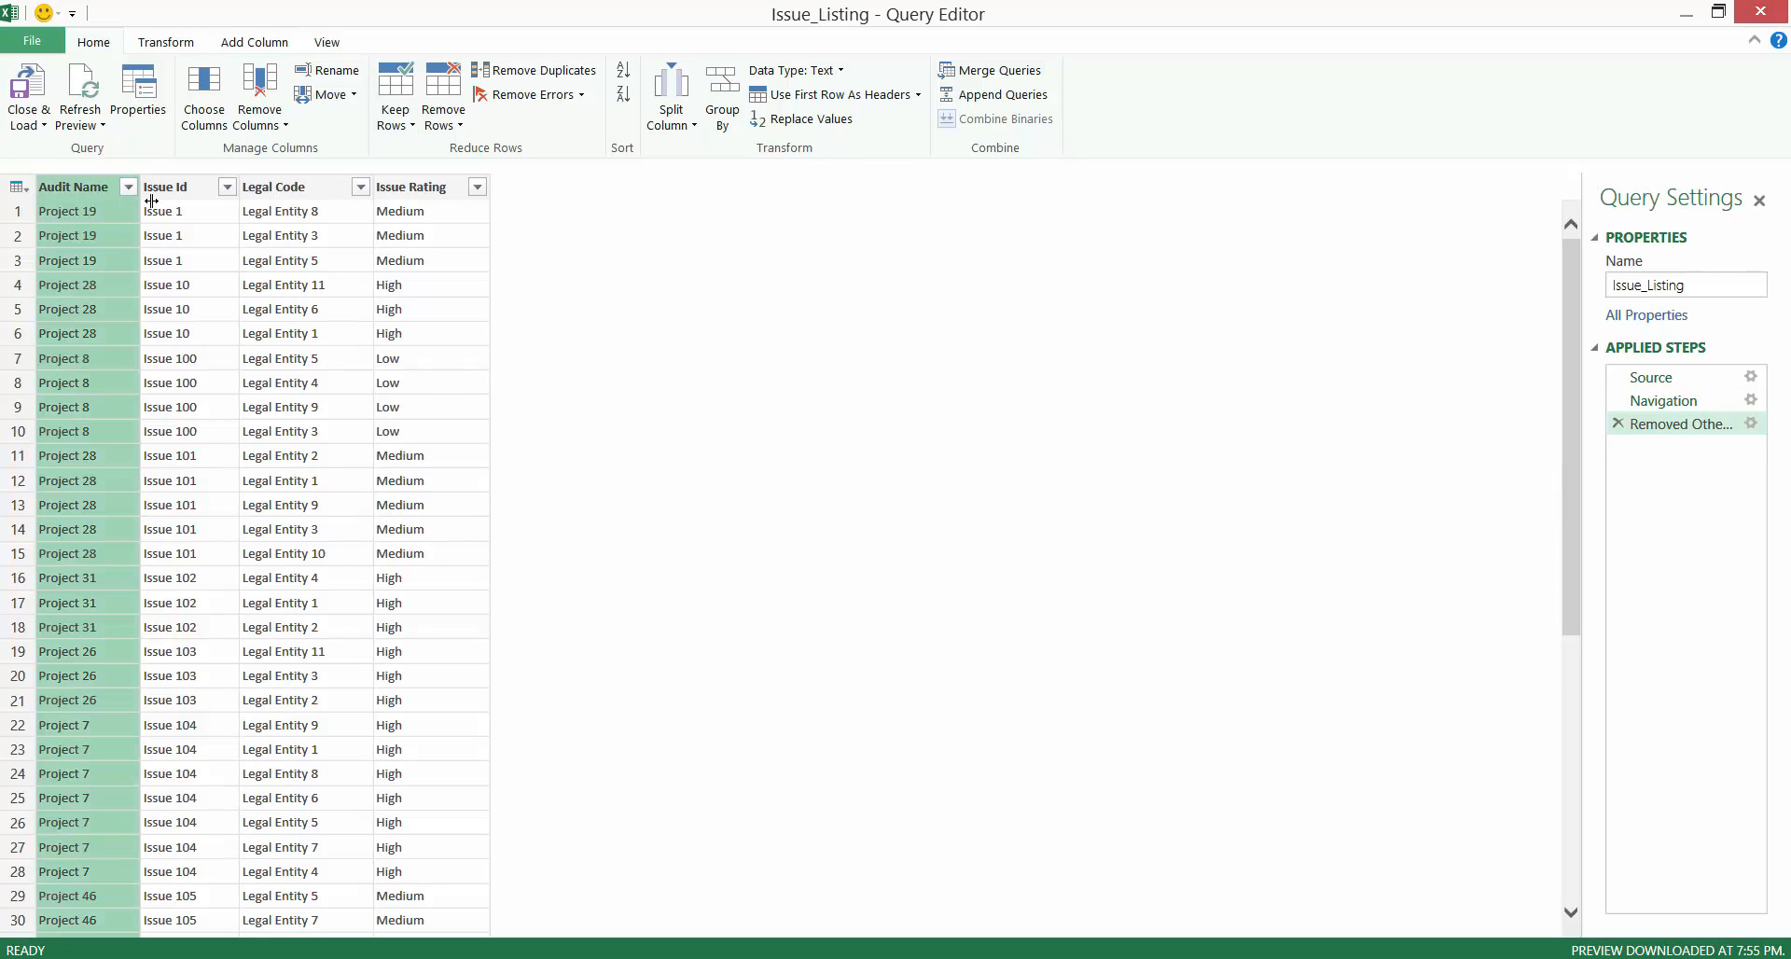
pyautogui.keyDown('shift'); pyautogui.click(431, 187); pyautogui.keyUp('shift')
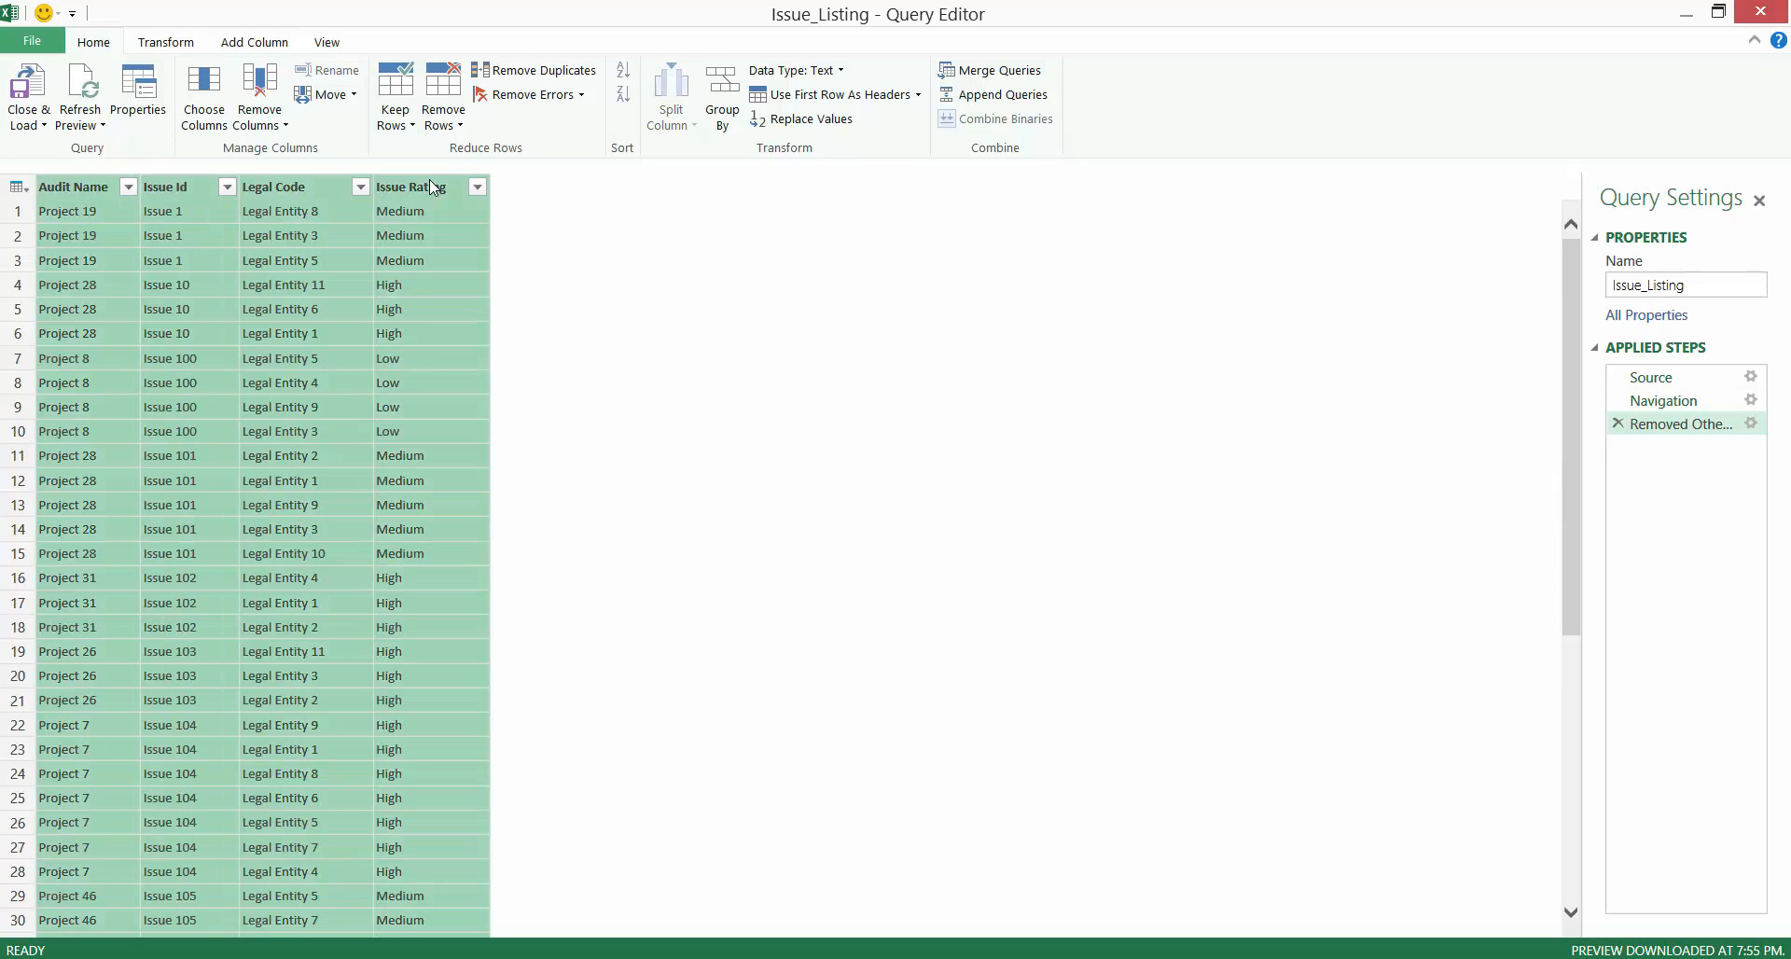
pyautogui.click(530, 71)
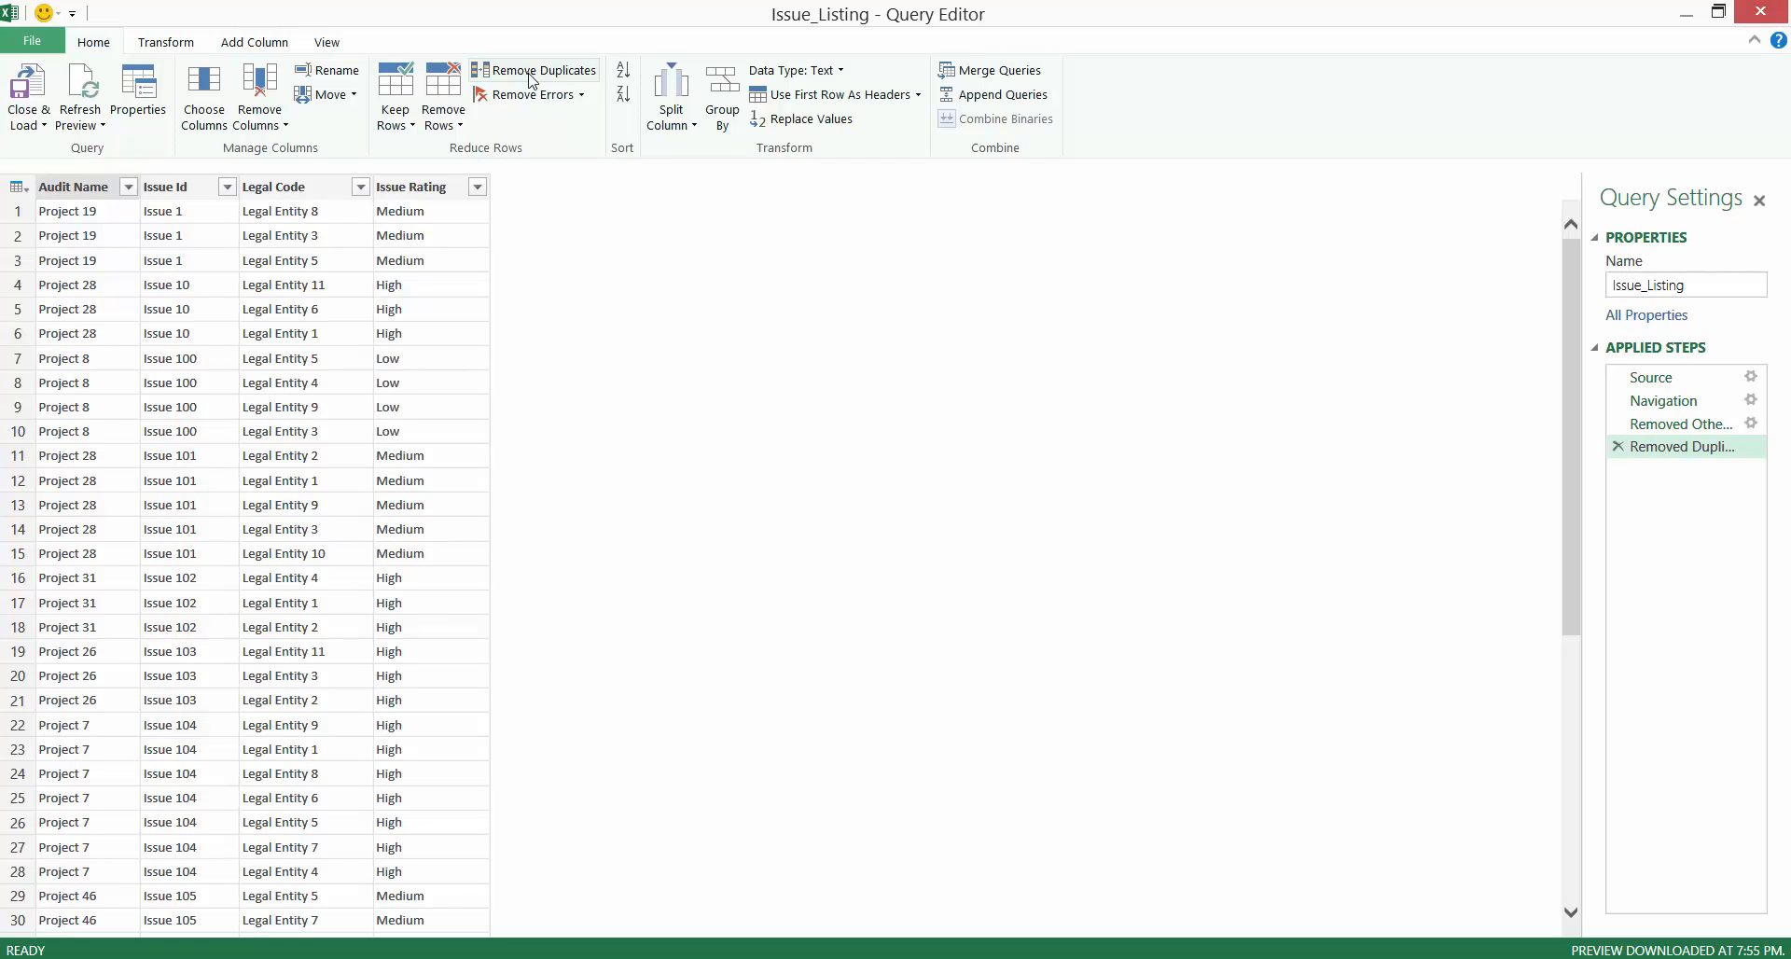
# - Replace Medium with 2 in the Issue Rating column, matching entire cell contents
pyautogui.click(449, 215)
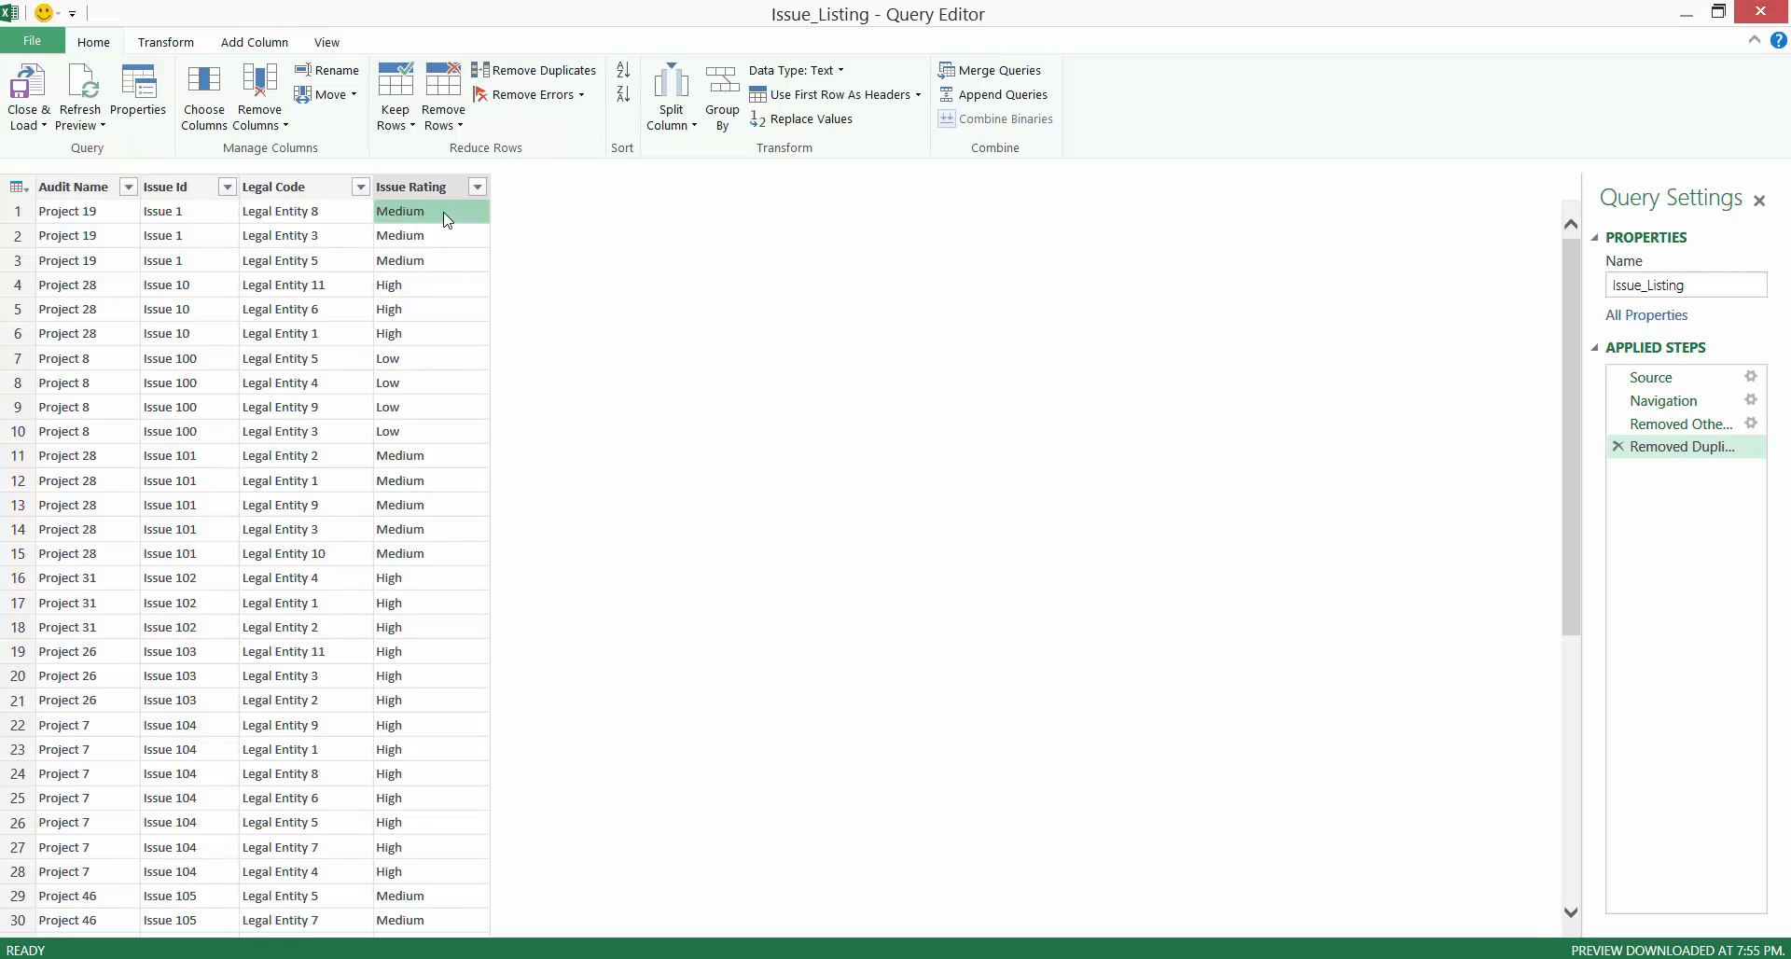
pyautogui.click(793, 118)
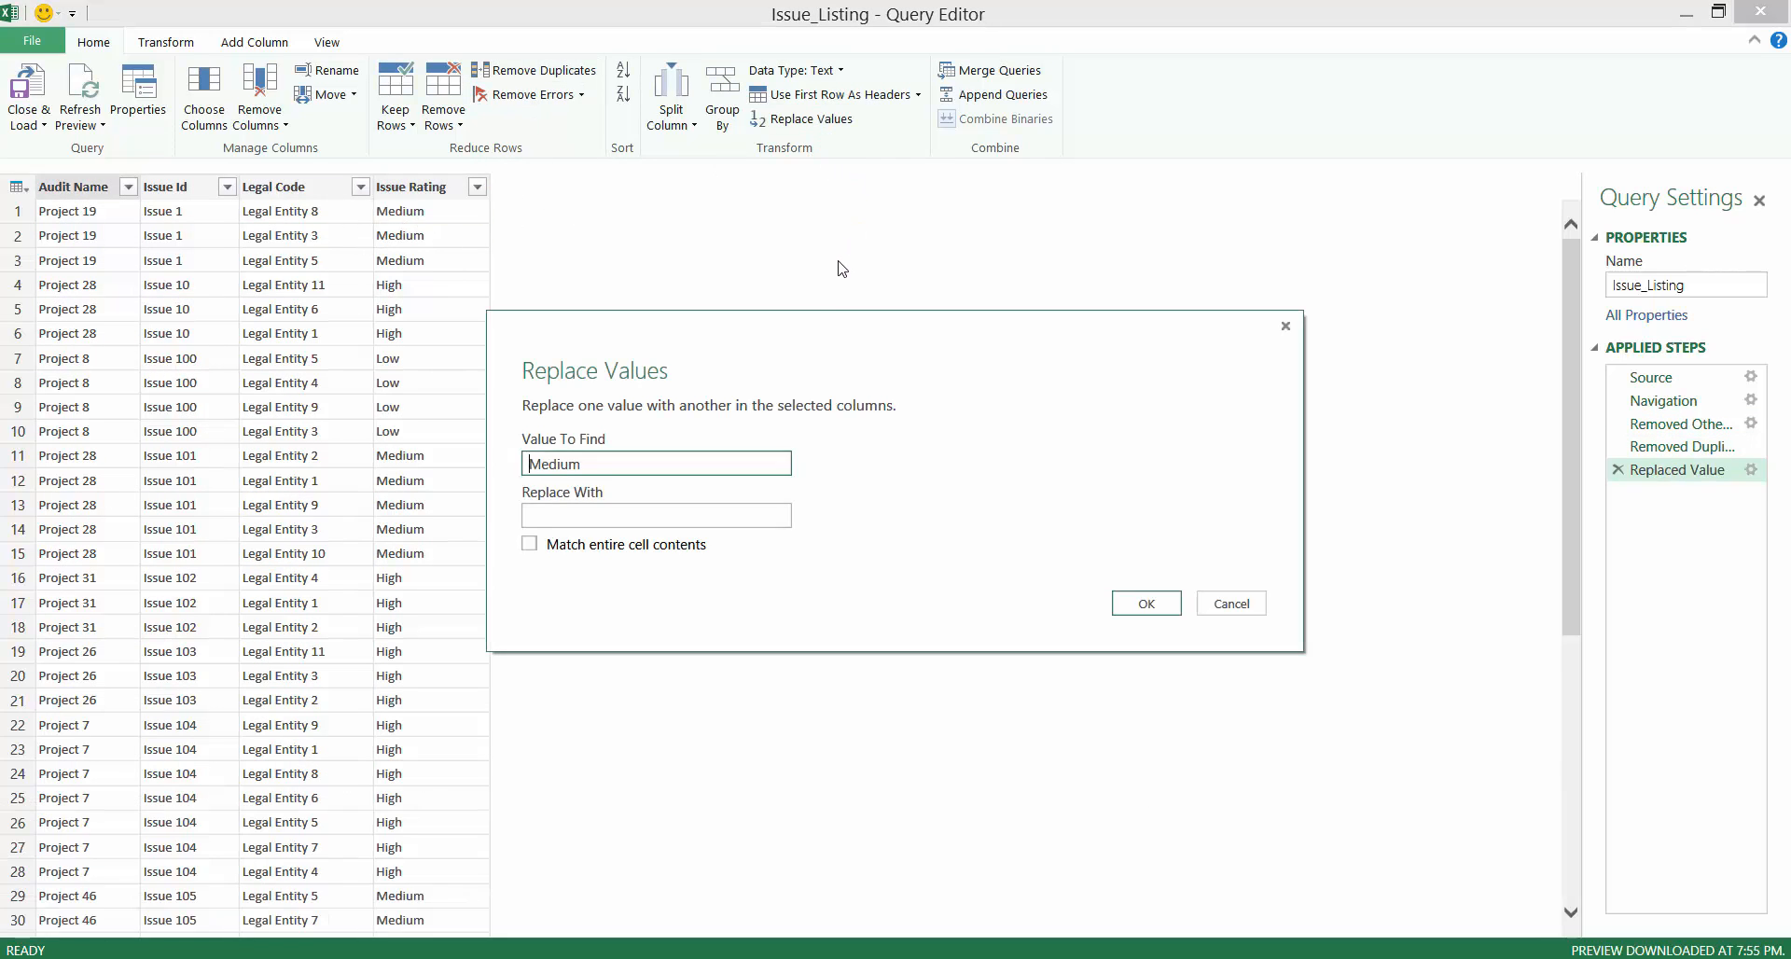
pyautogui.click(602, 519)
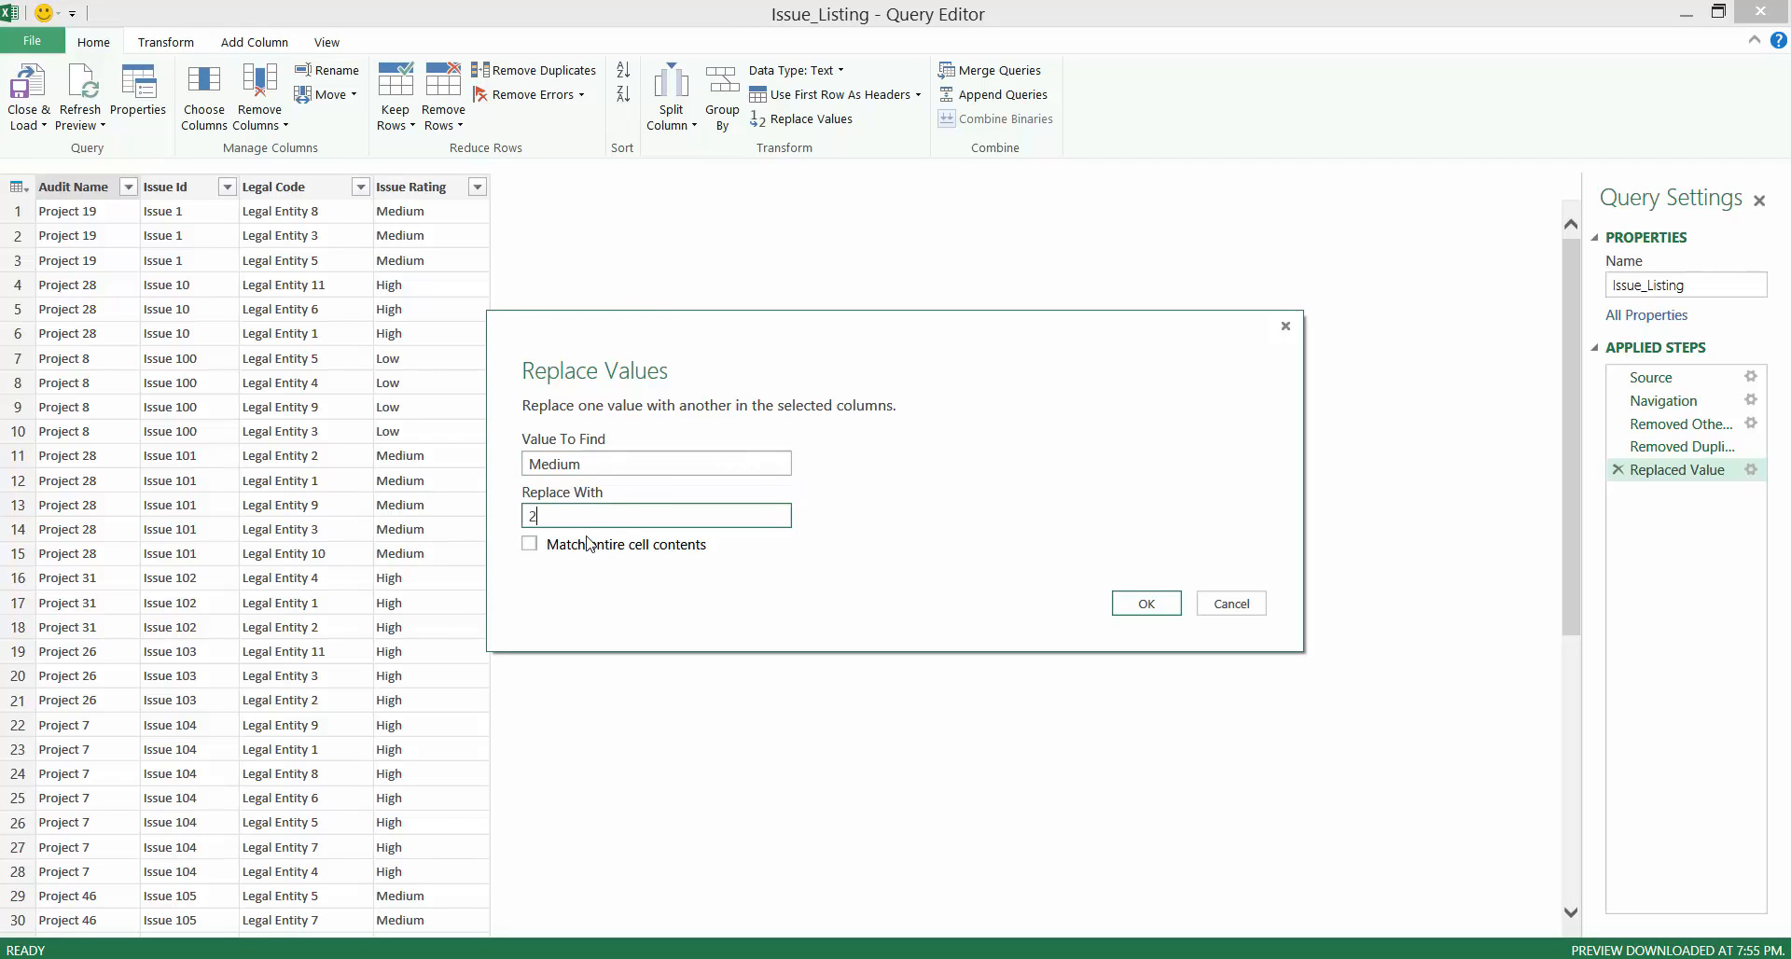
pyautogui.write('2')
pyautogui.click(560, 544)
pyautogui.click(1146, 603)
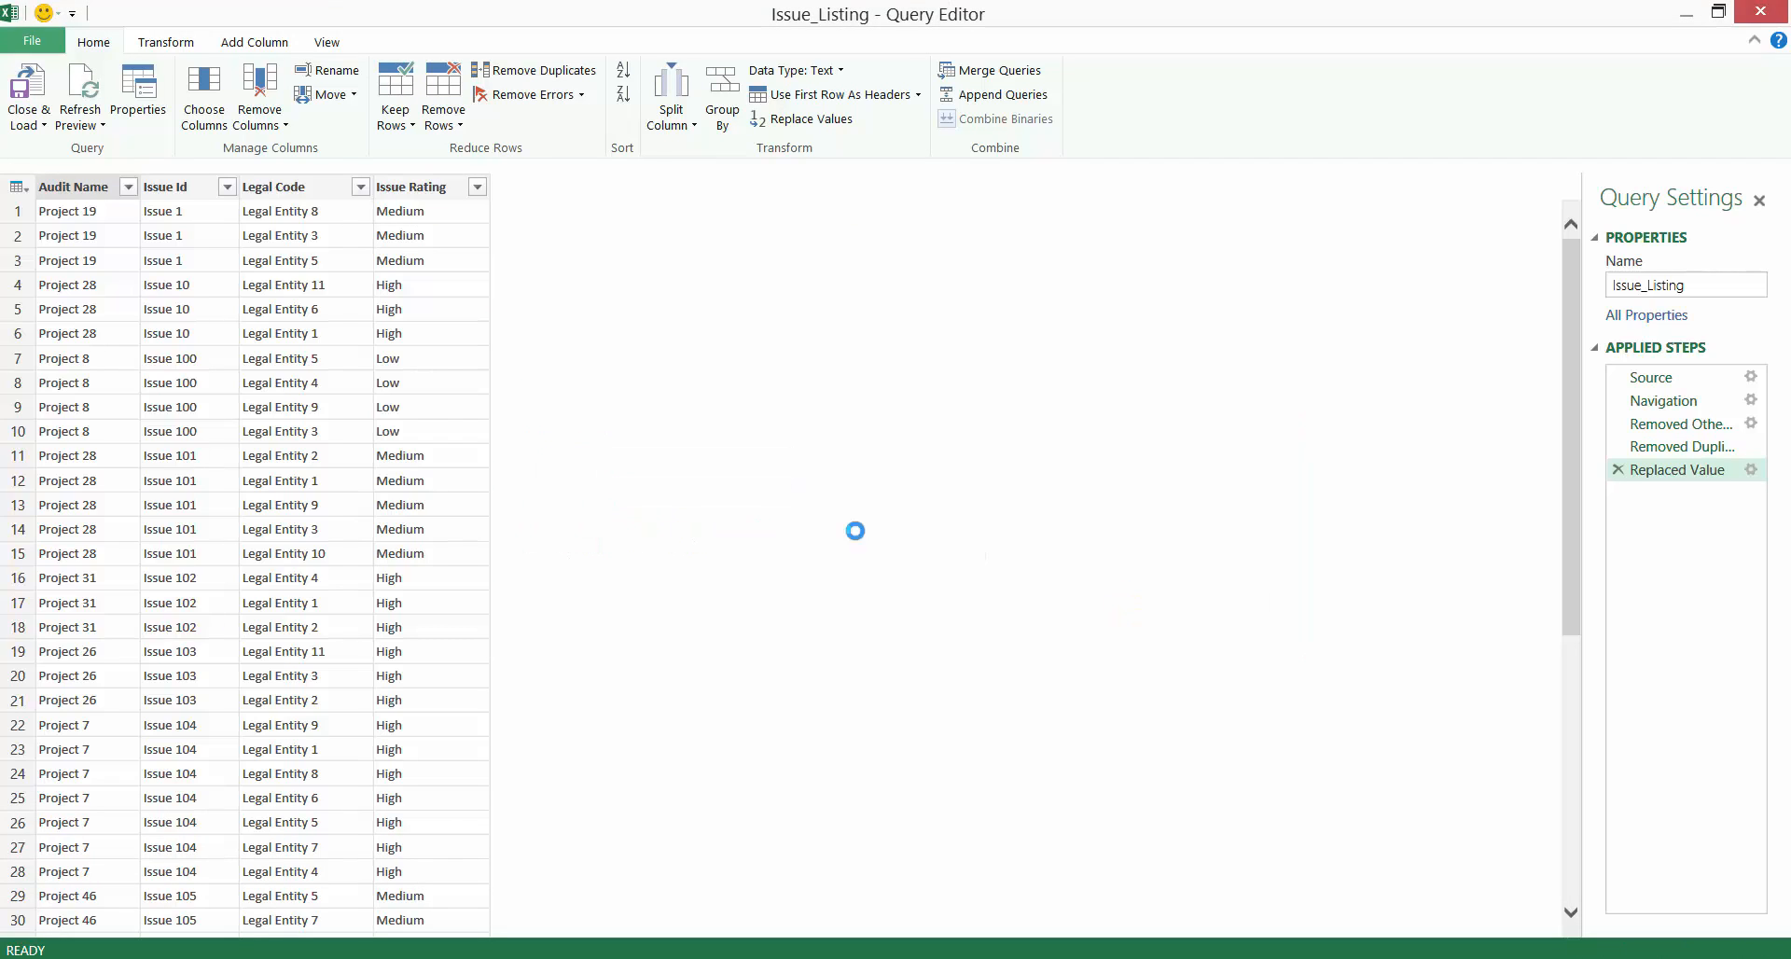
# - Replace High with 3 in the Issue Rating column, matching entire cell contents
pyautogui.click(420, 292)
pyautogui.click(802, 119)
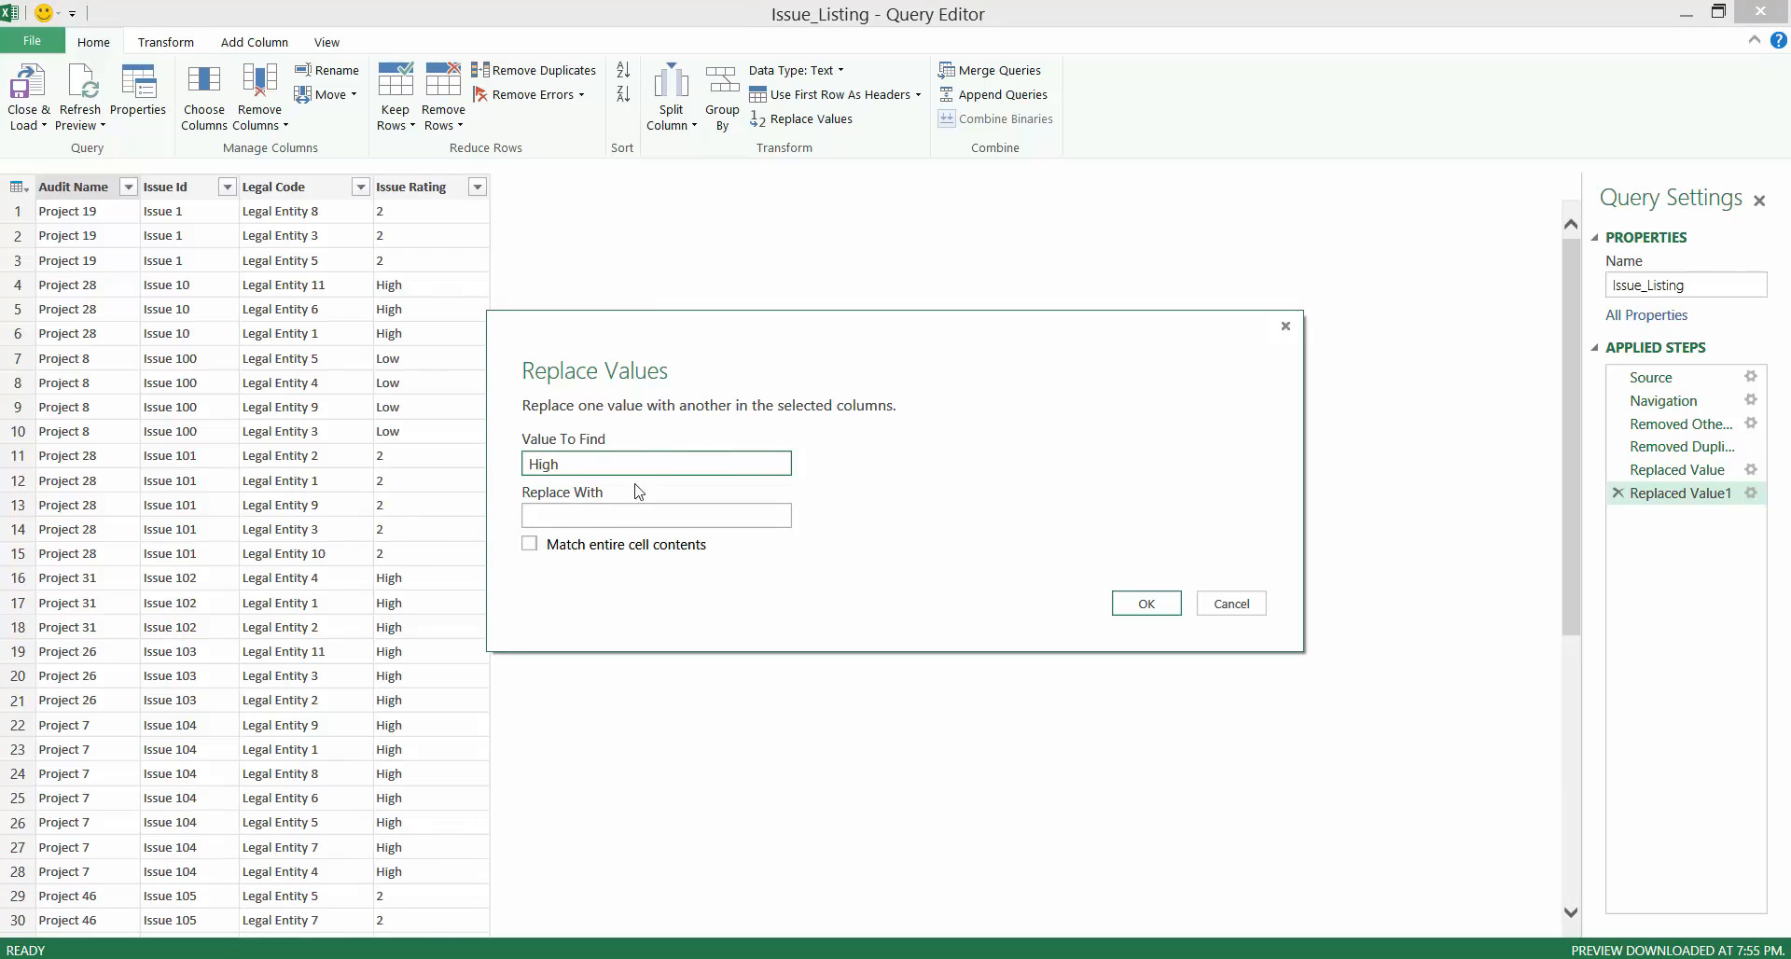
pyautogui.click(606, 511)
pyautogui.write('3')
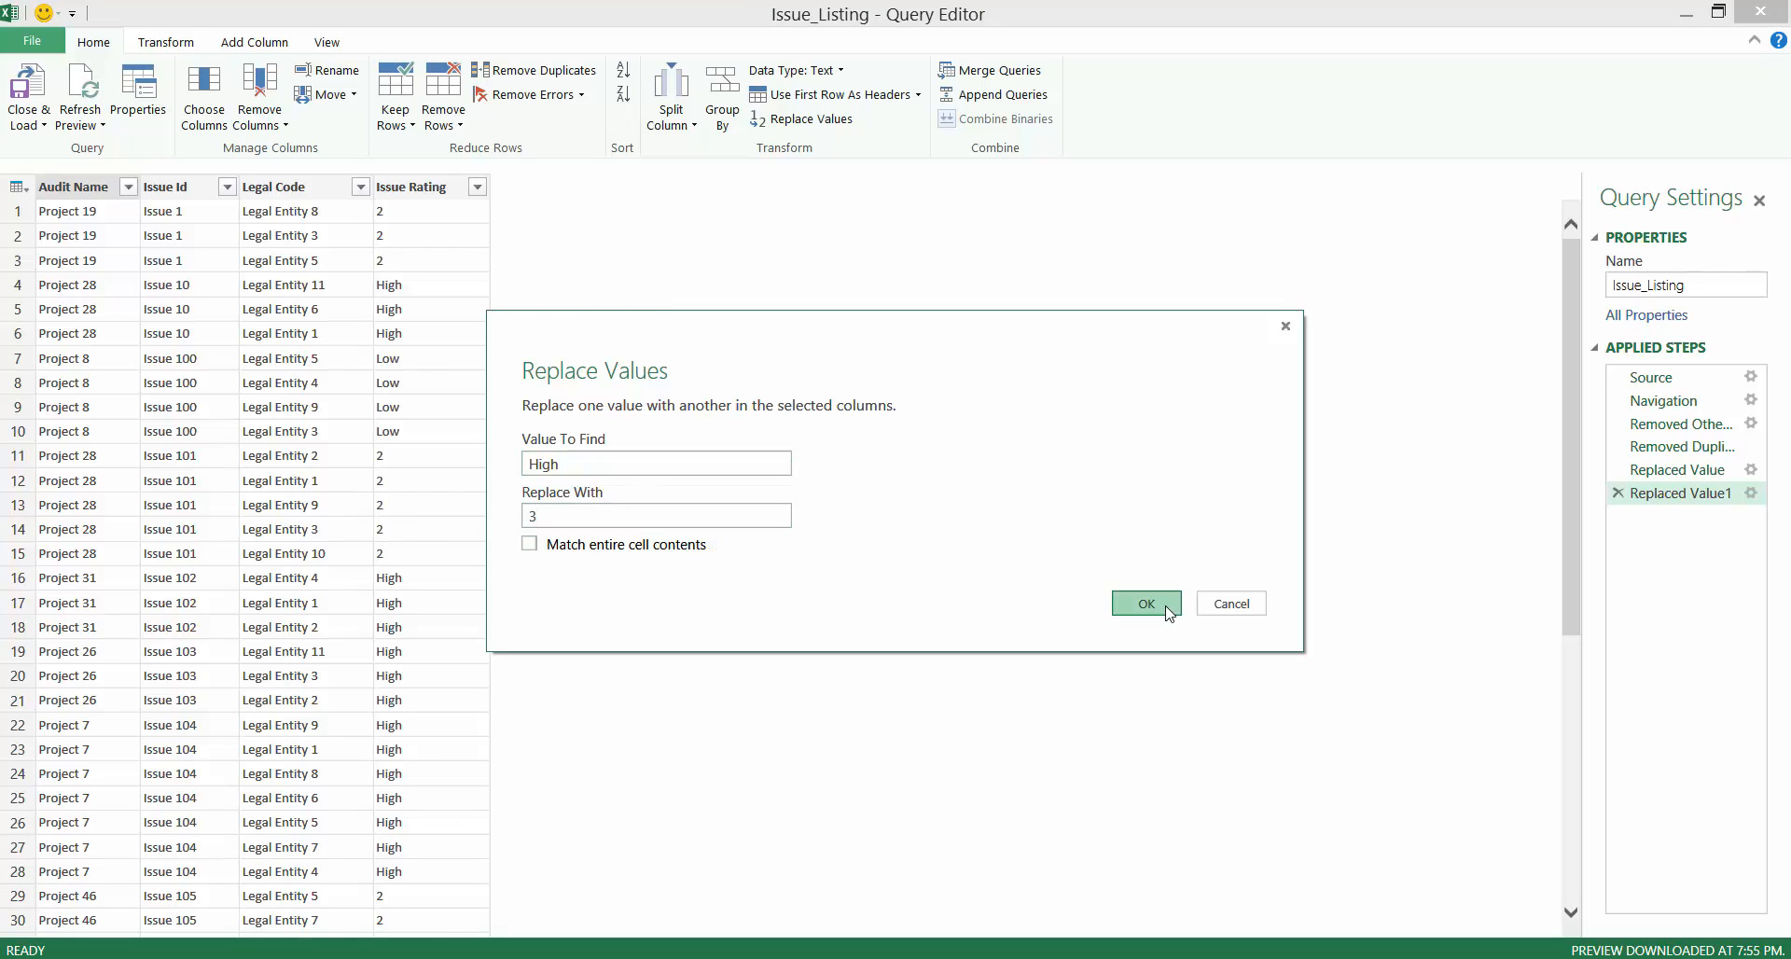
pyautogui.click(615, 549)
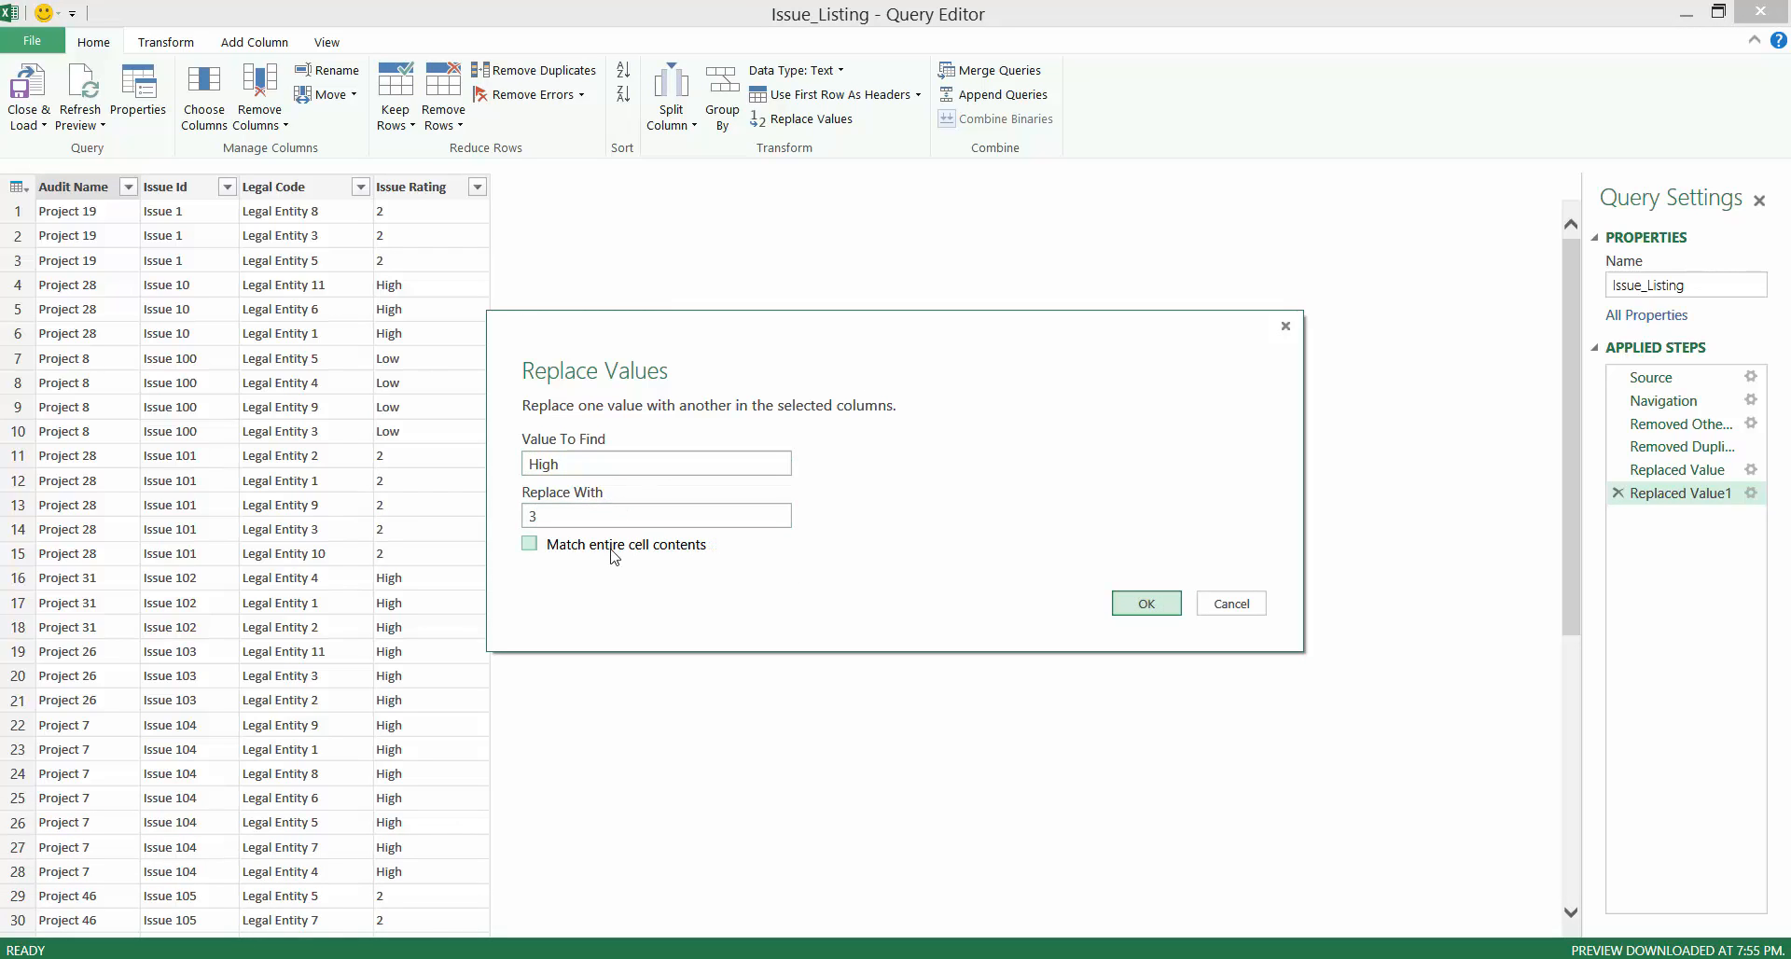
pyautogui.click(1173, 604)
# - Replace Low with 1 in the Issue Rating column, matching entire cell contents
pyautogui.click(420, 360)
pyautogui.click(802, 118)
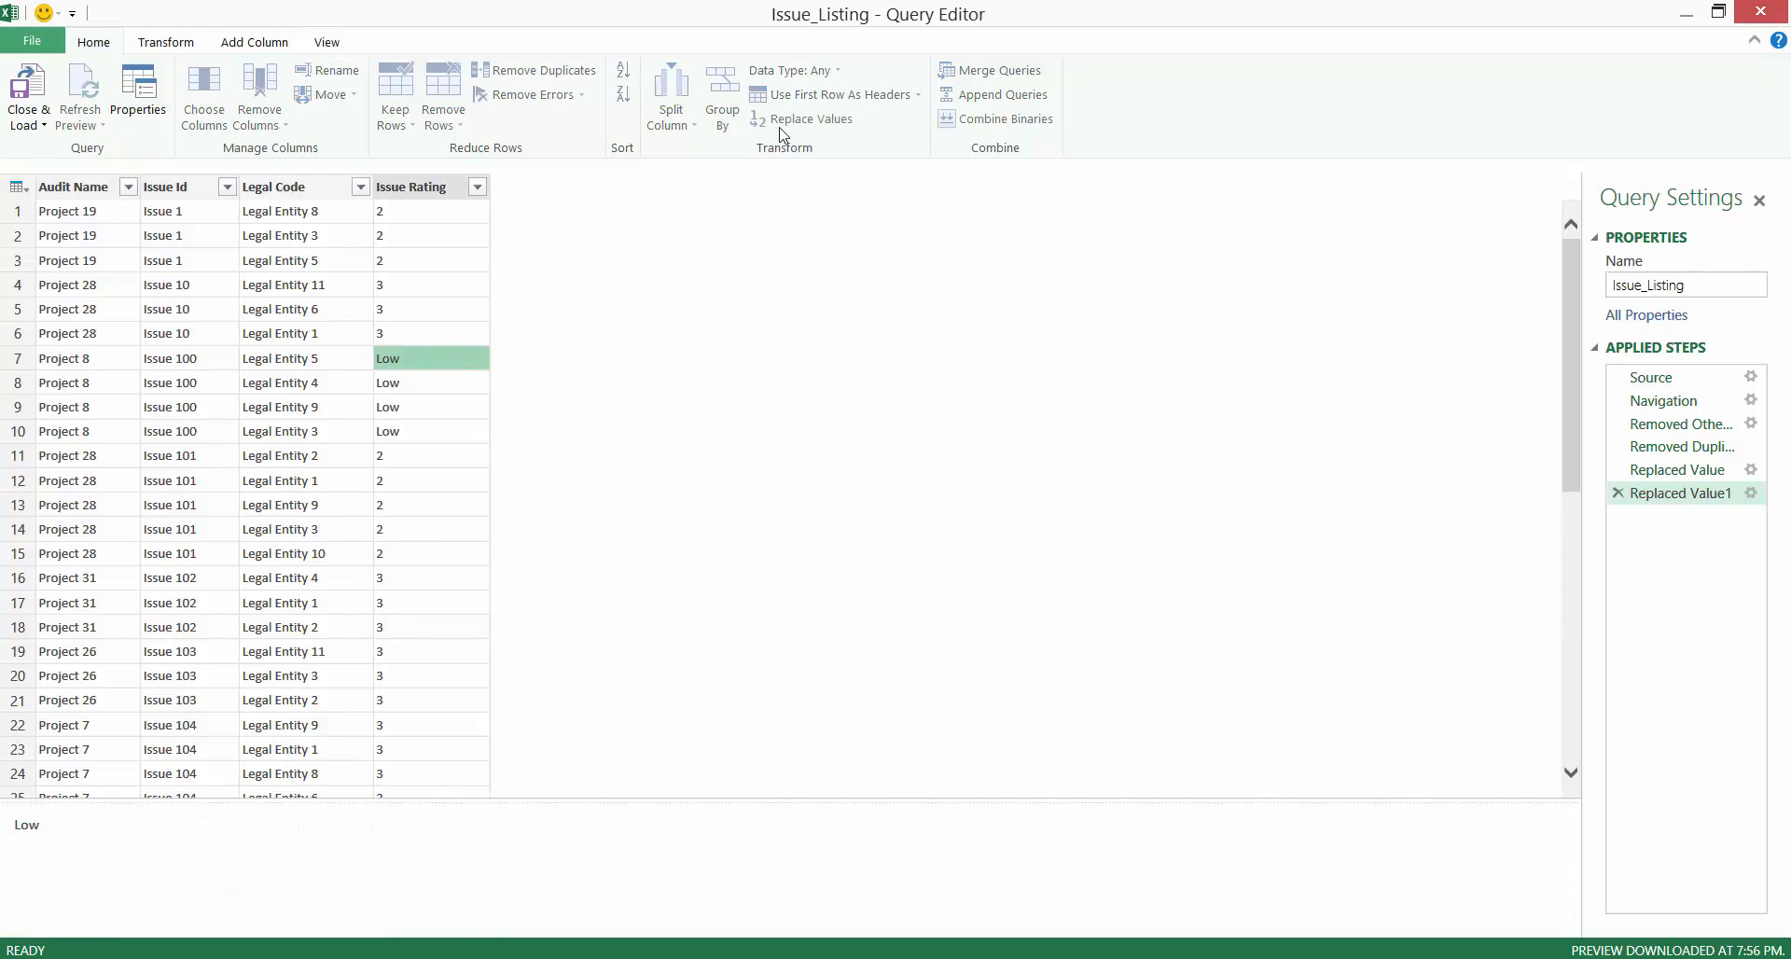
pyautogui.click(554, 517)
pyautogui.write('1')
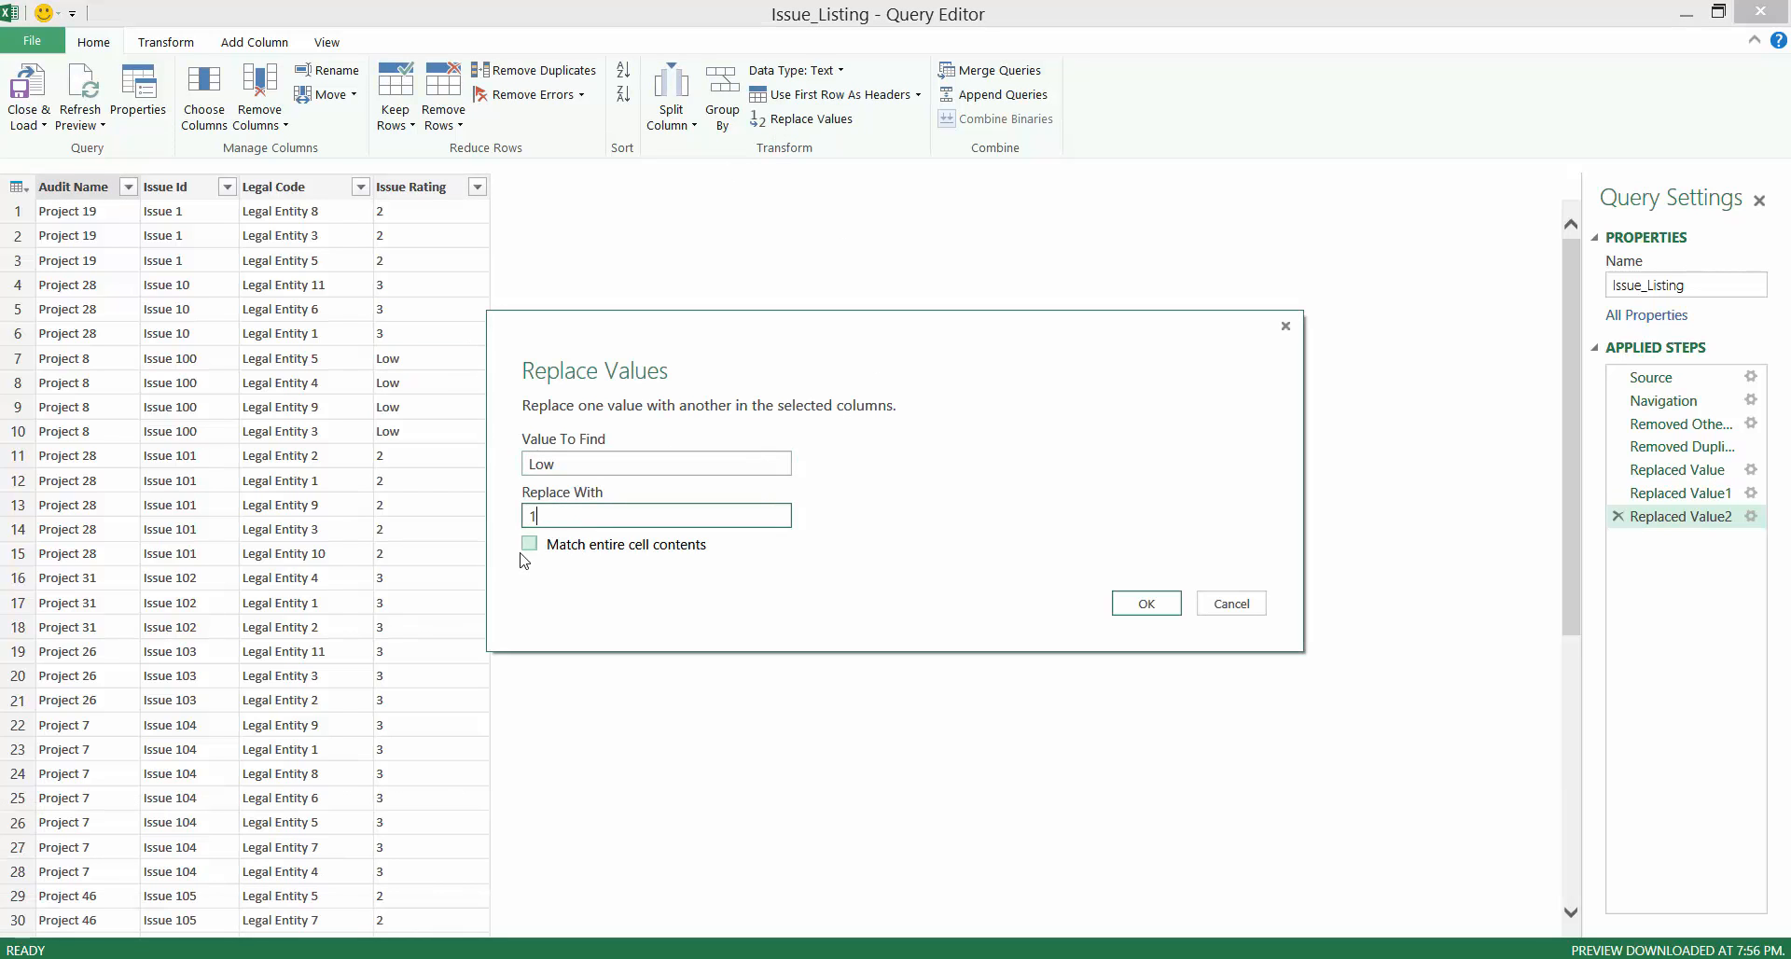
pyautogui.click(529, 544)
pyautogui.click(1166, 605)
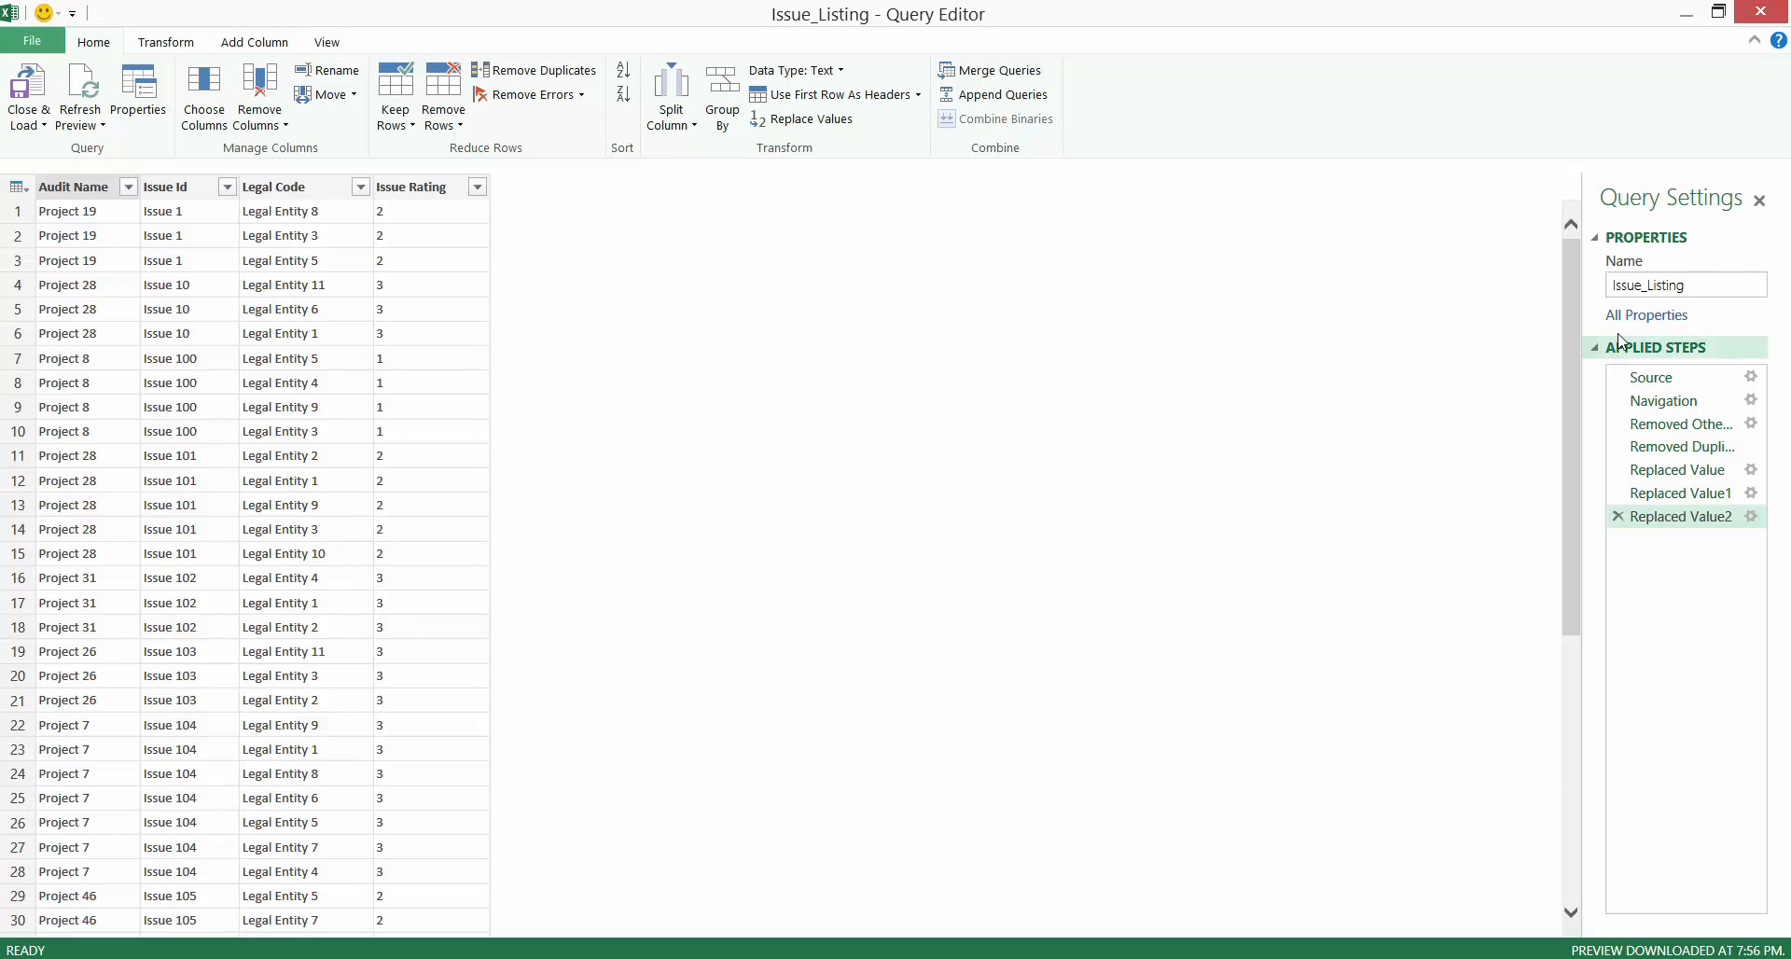
# - Rename the query Pr_LE_Is and load it as a connection only with its data added to the Data Model
pyautogui.moveTo(1716, 288); pyautogui.dragTo(1503, 298)
pyautogui.write('Pr_LE_Is')
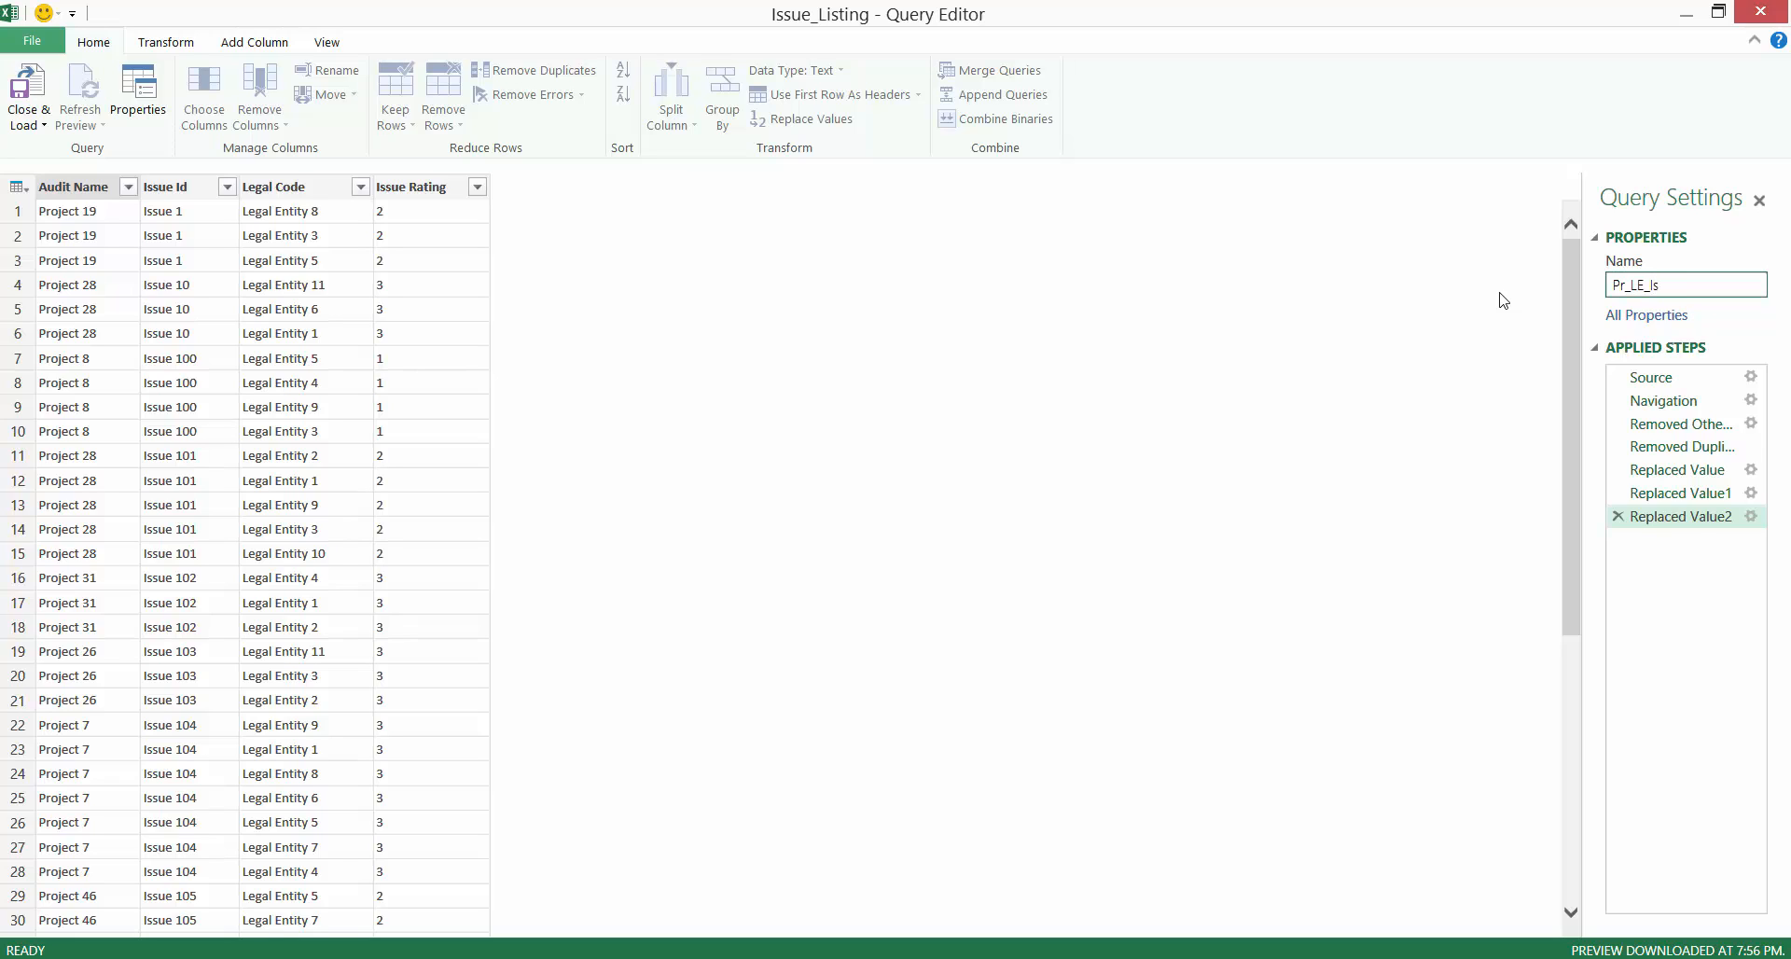
pyautogui.click(28, 125)
pyautogui.click(85, 175)
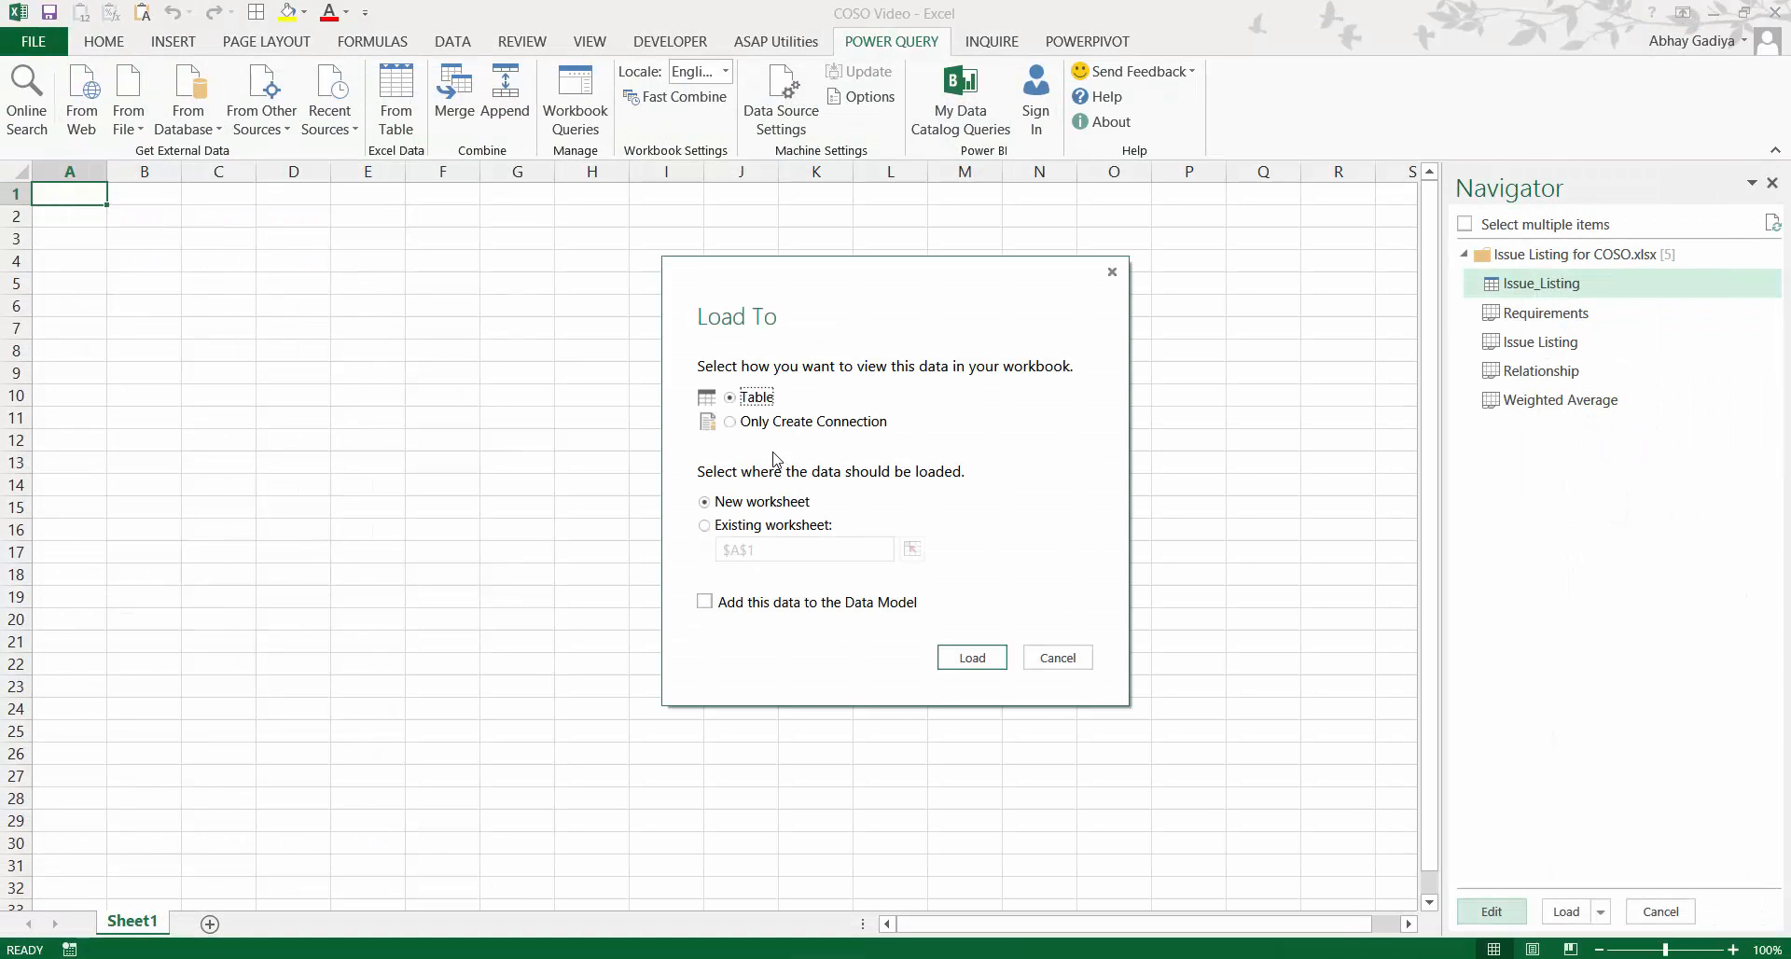
pyautogui.click(746, 428)
pyautogui.click(704, 602)
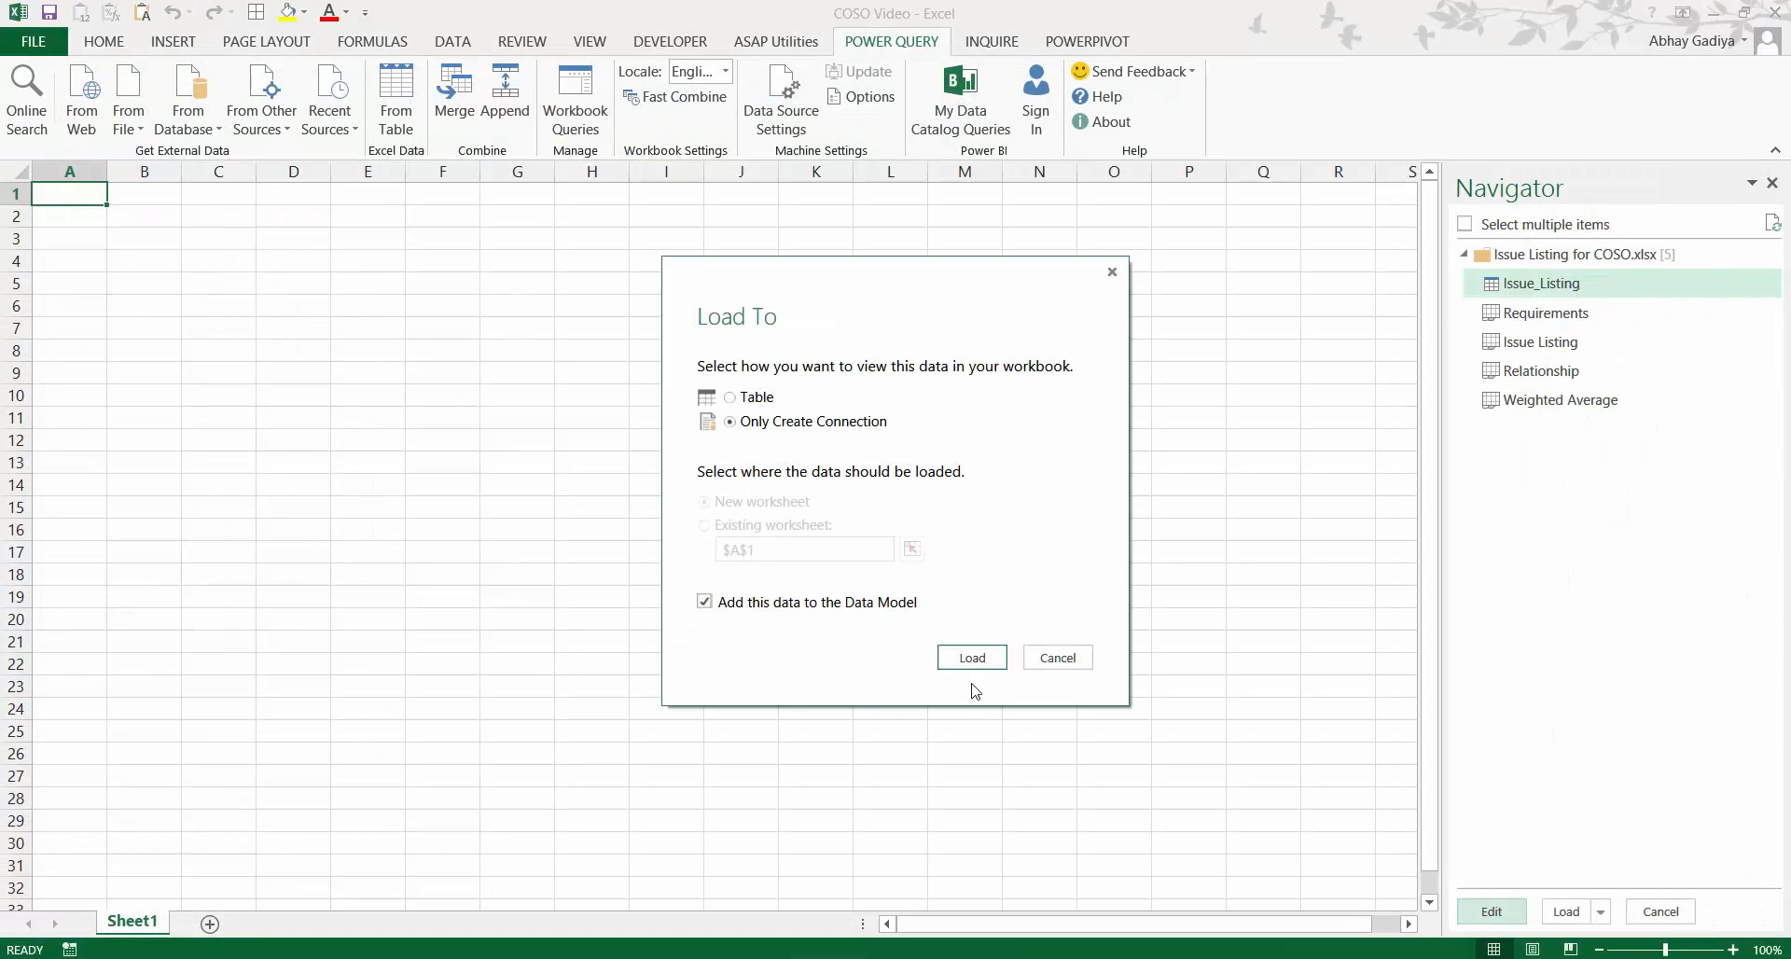
pyautogui.click(976, 659)
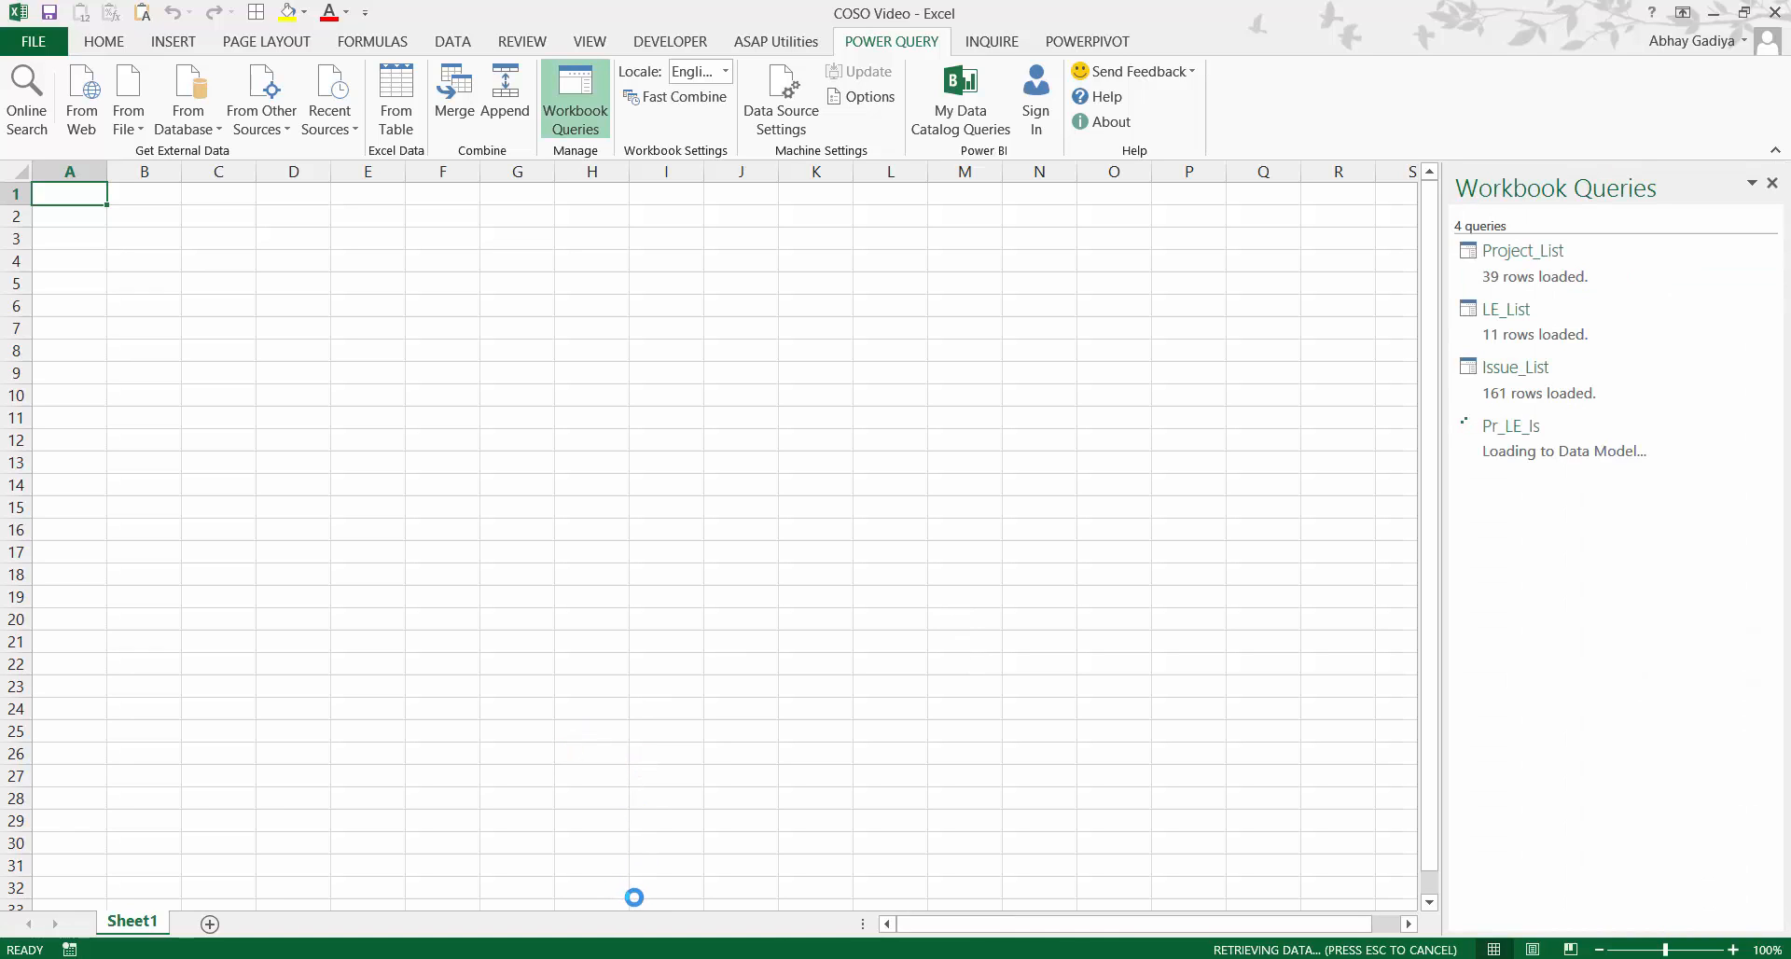
# - Open the COSO Dashboard report workbook and copy the COSO Component and COSO Principles table in E3:F28
pyautogui.rightClick(635, 958)
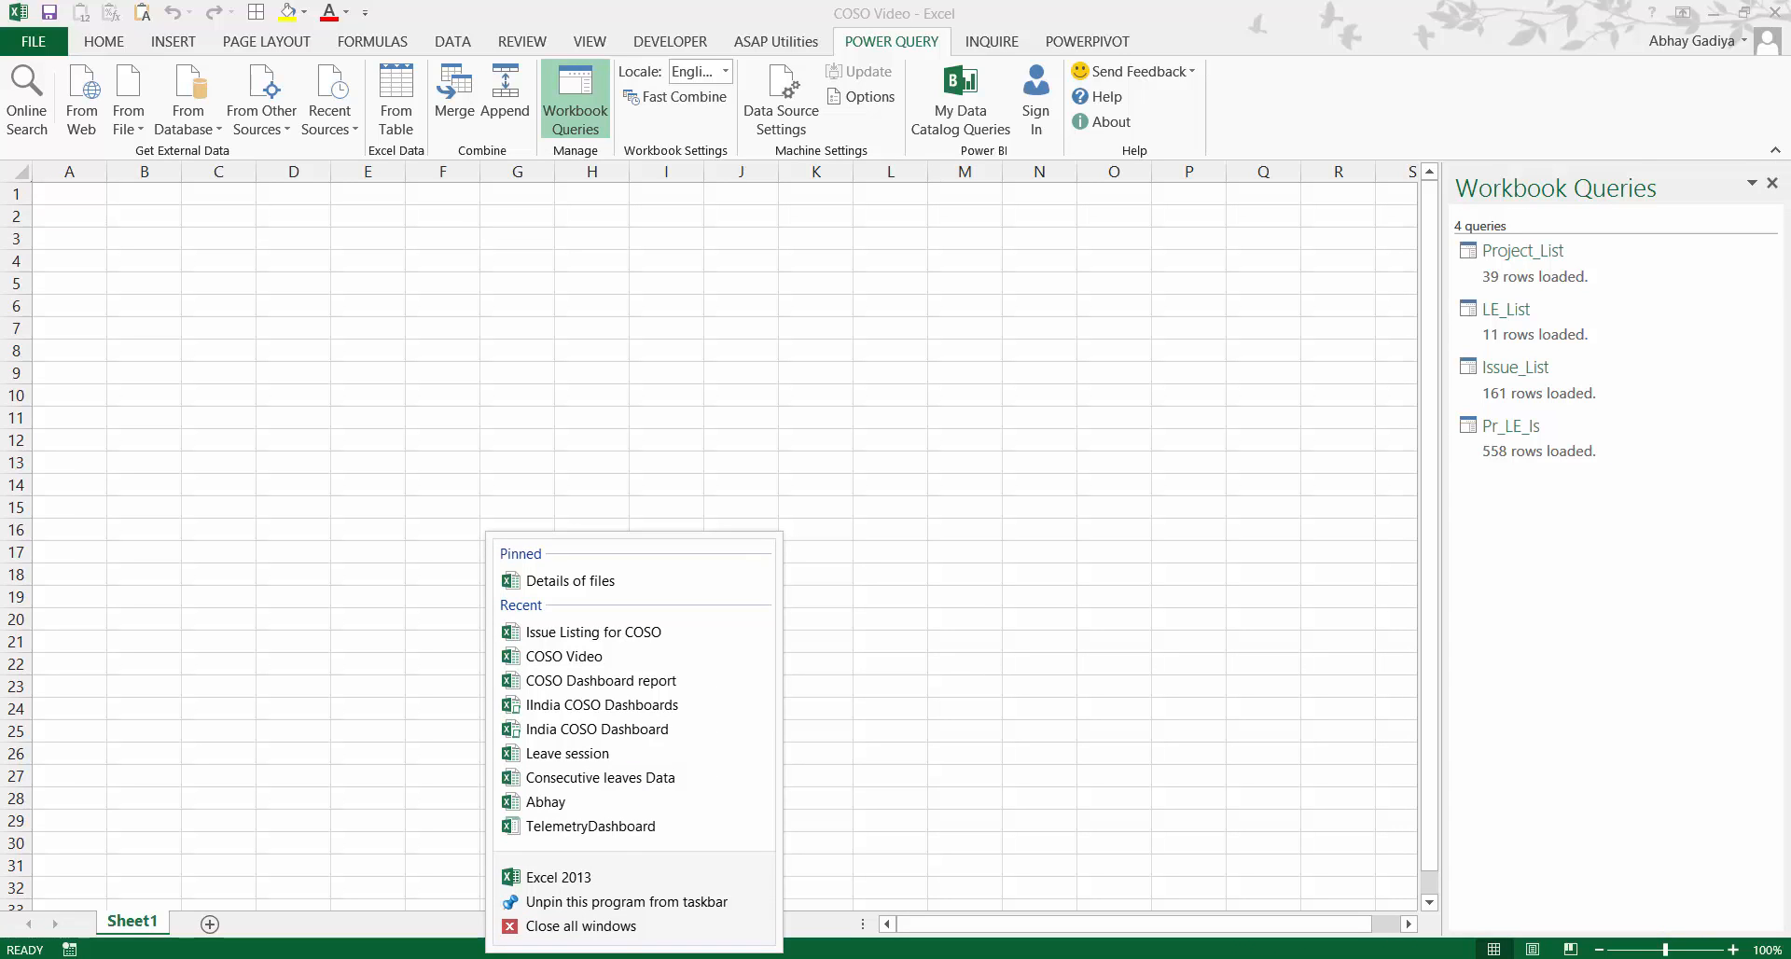
pyautogui.click(653, 680)
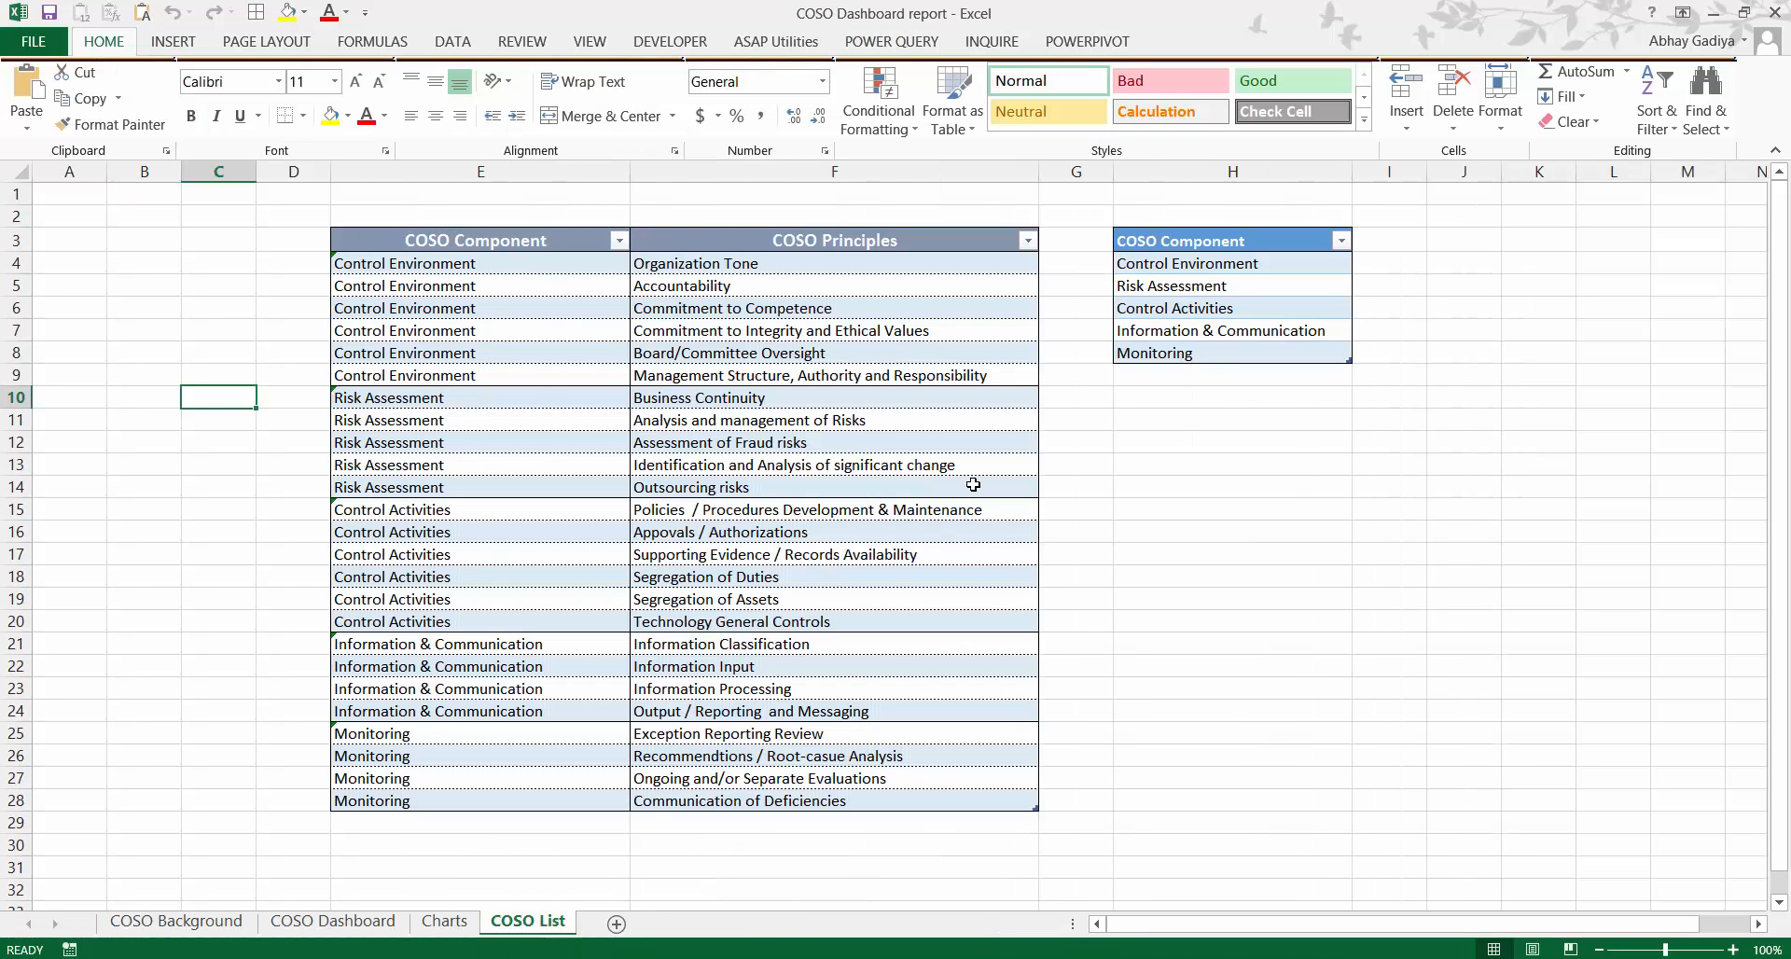
pyautogui.moveTo(441, 239); pyautogui.dragTo(832, 802)
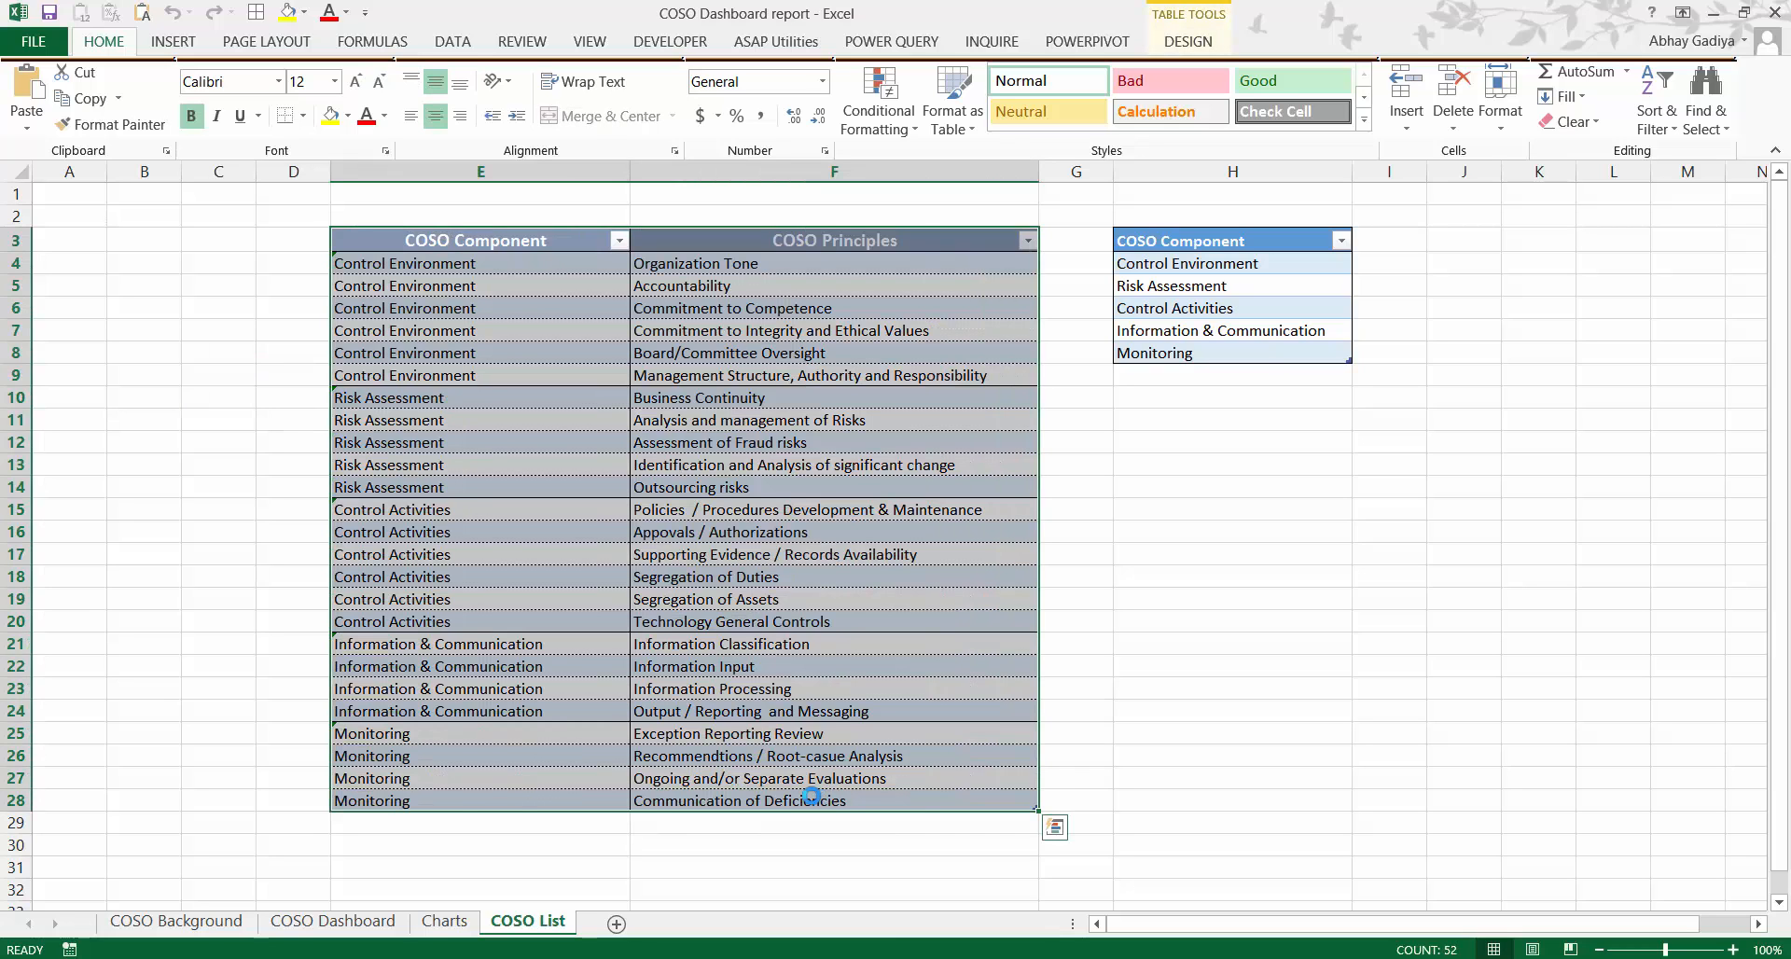
pyautogui.hotkey('ctrl', 'c')
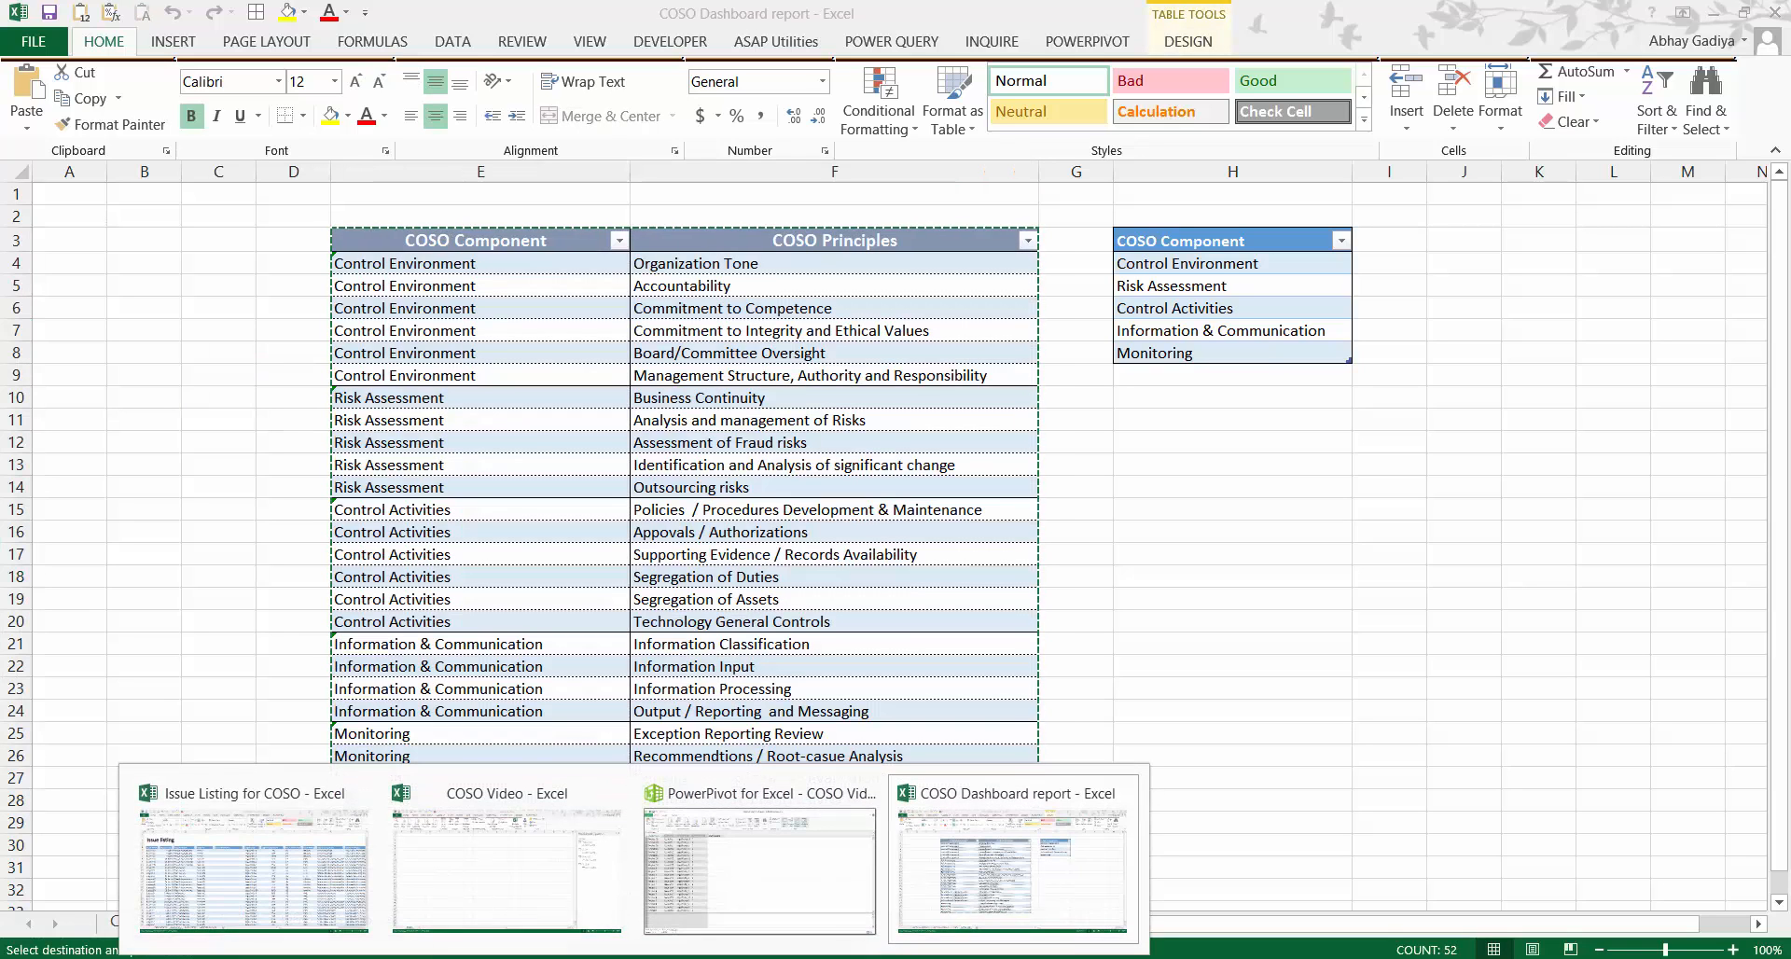
# - Switch to the PowerPivot window and paste the copied table as COSO_Framework, using its first row as column headers
pyautogui.click(718, 863)
pyautogui.click(29, 93)
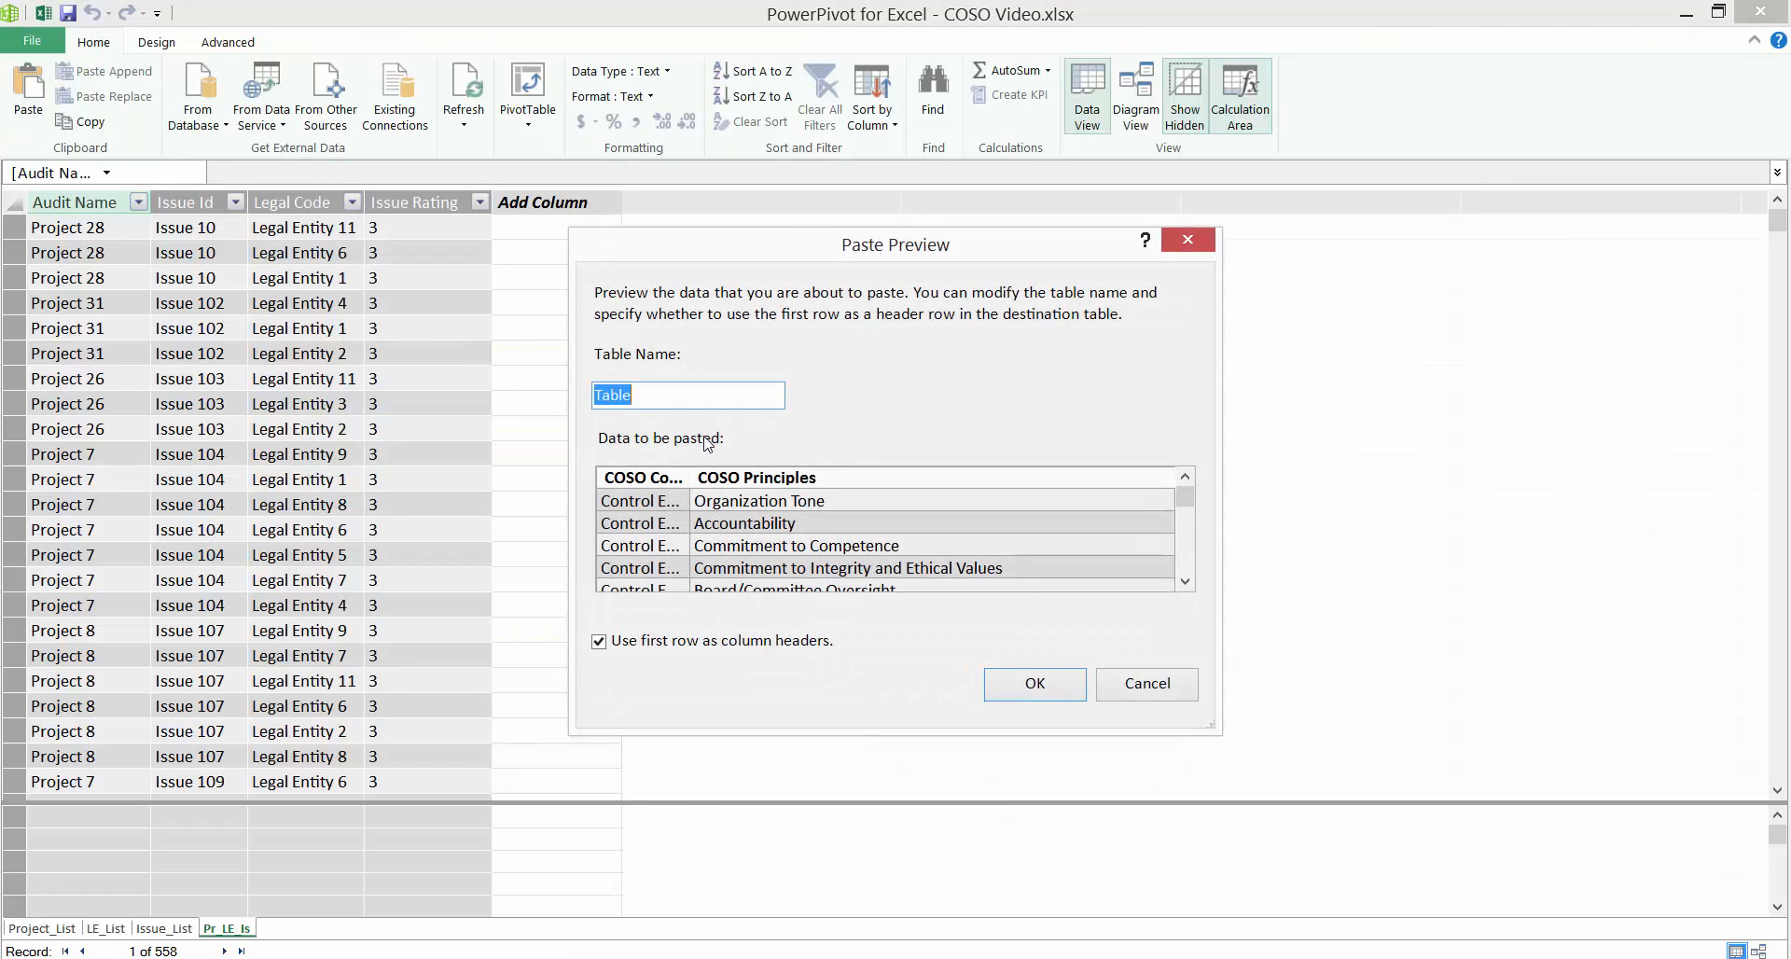
pyautogui.write('COSO_Framework')
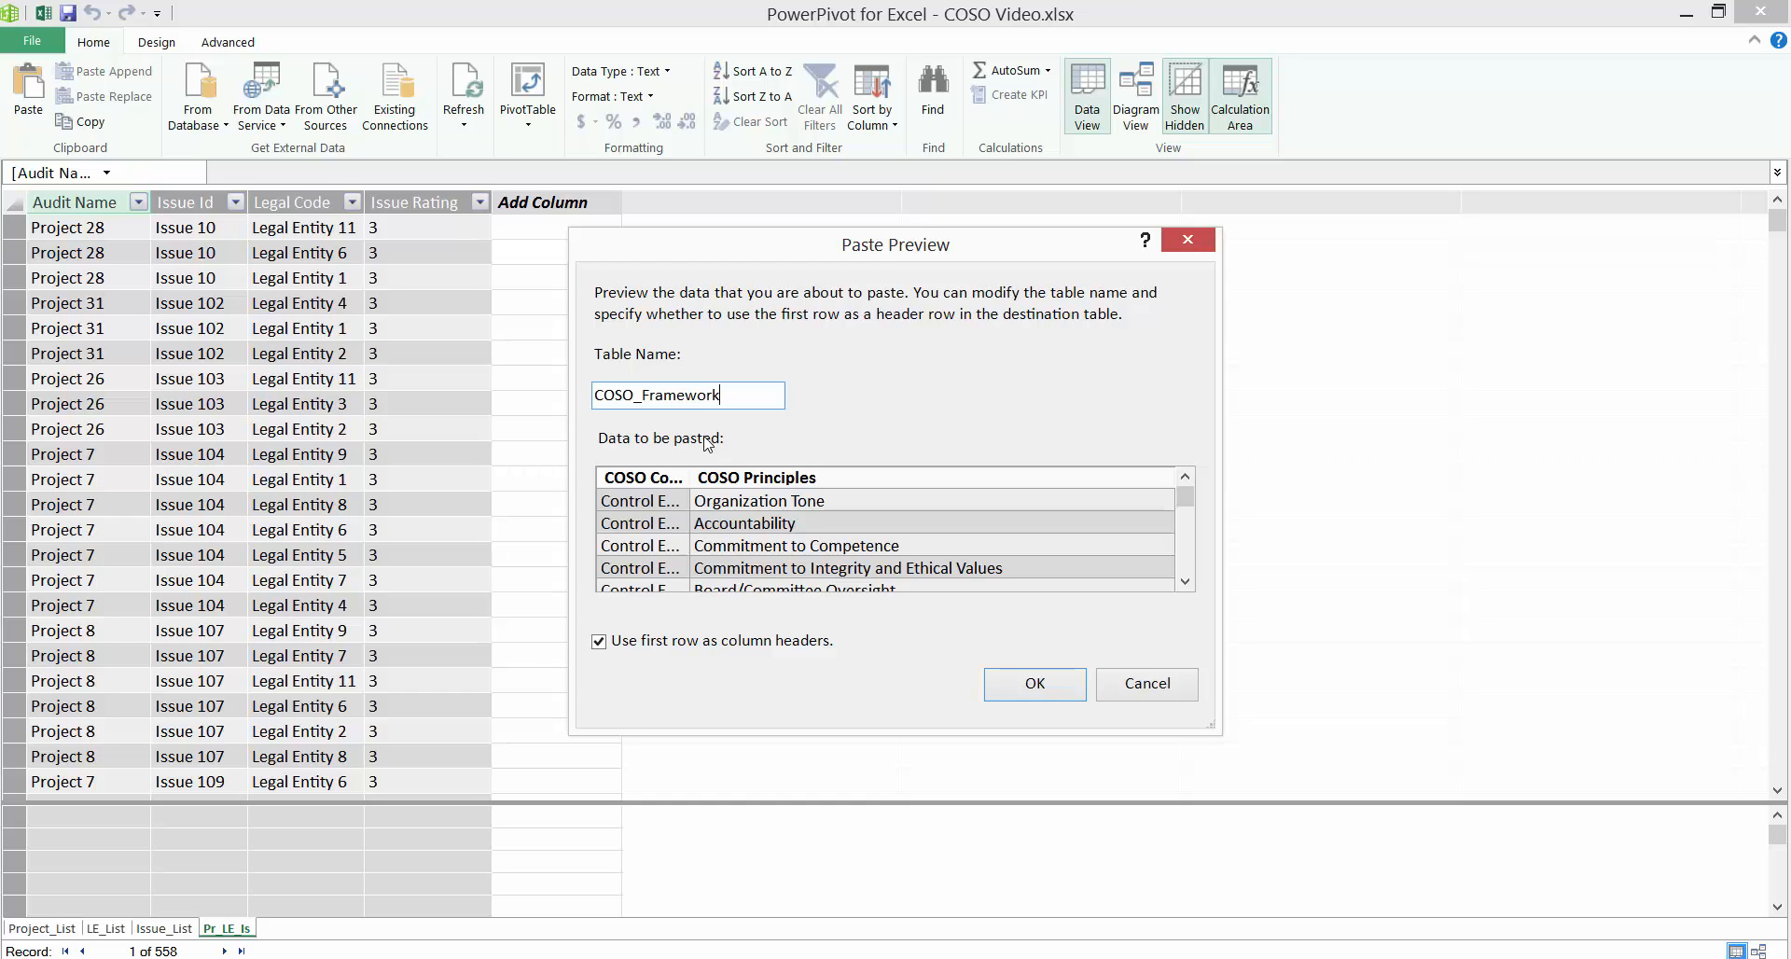
pyautogui.click(1023, 679)
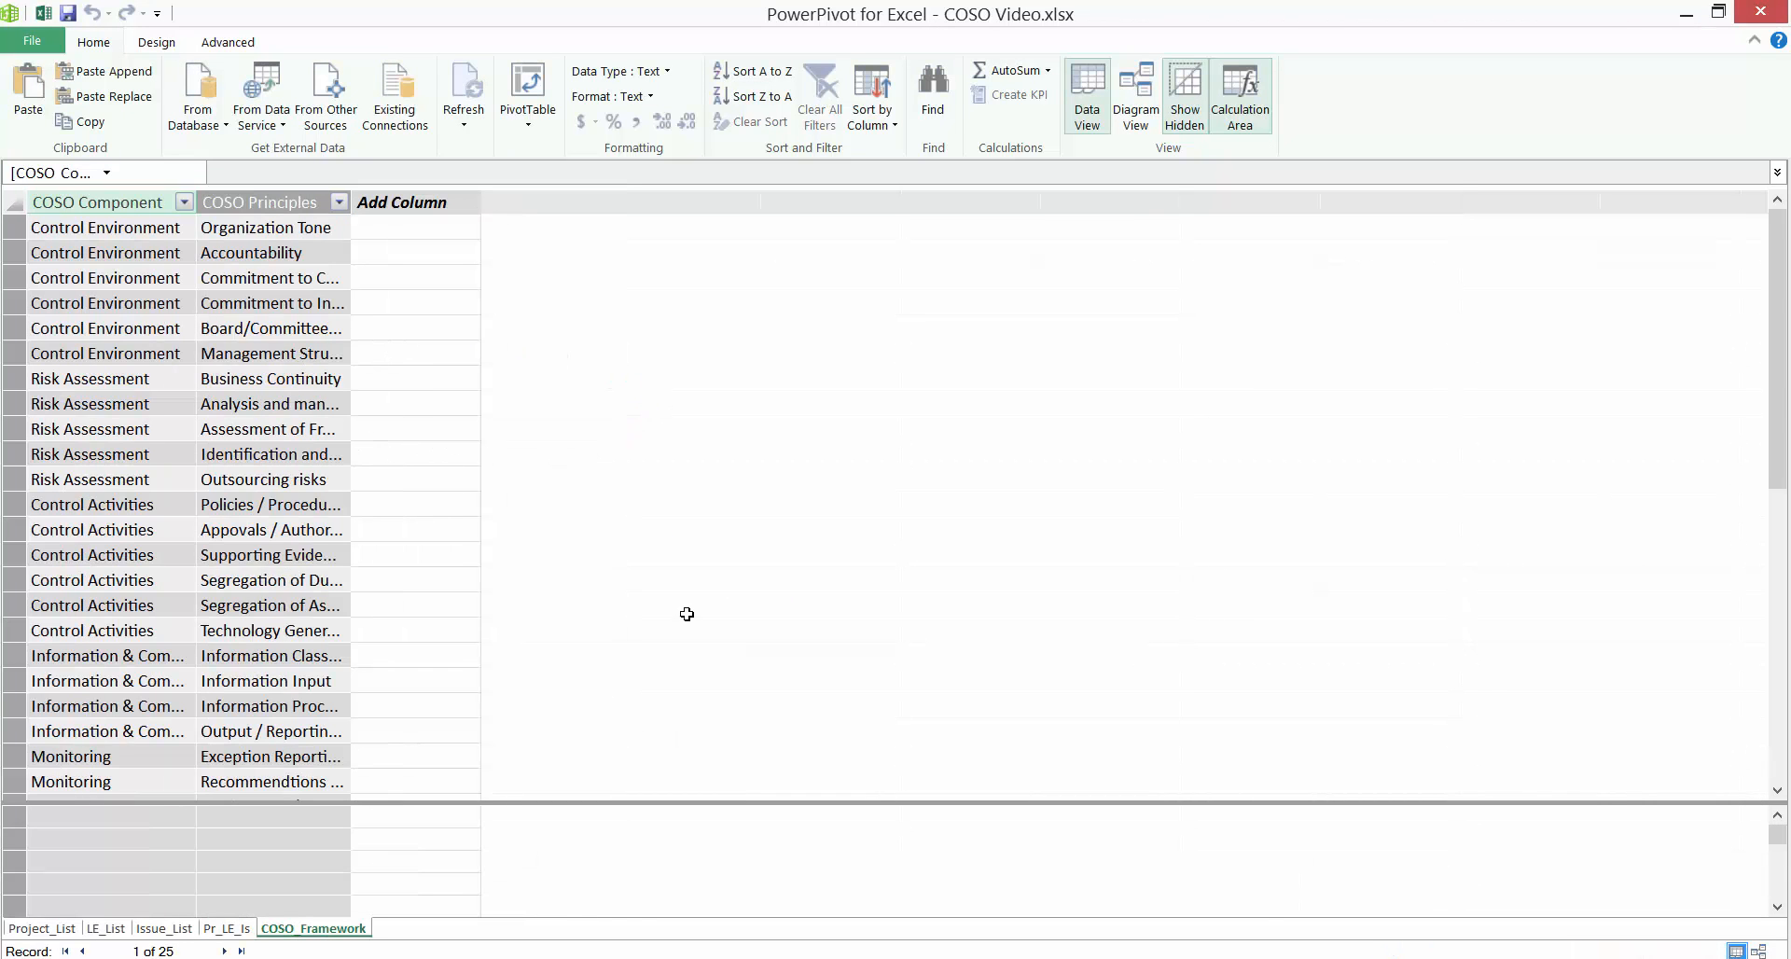
# - In the diagram view, place Pr_LE_Is below LE_List, move COSO_Framework beside Issue_List, and enlarge Issue_List to show all its fields
pyautogui.click(1144, 96)
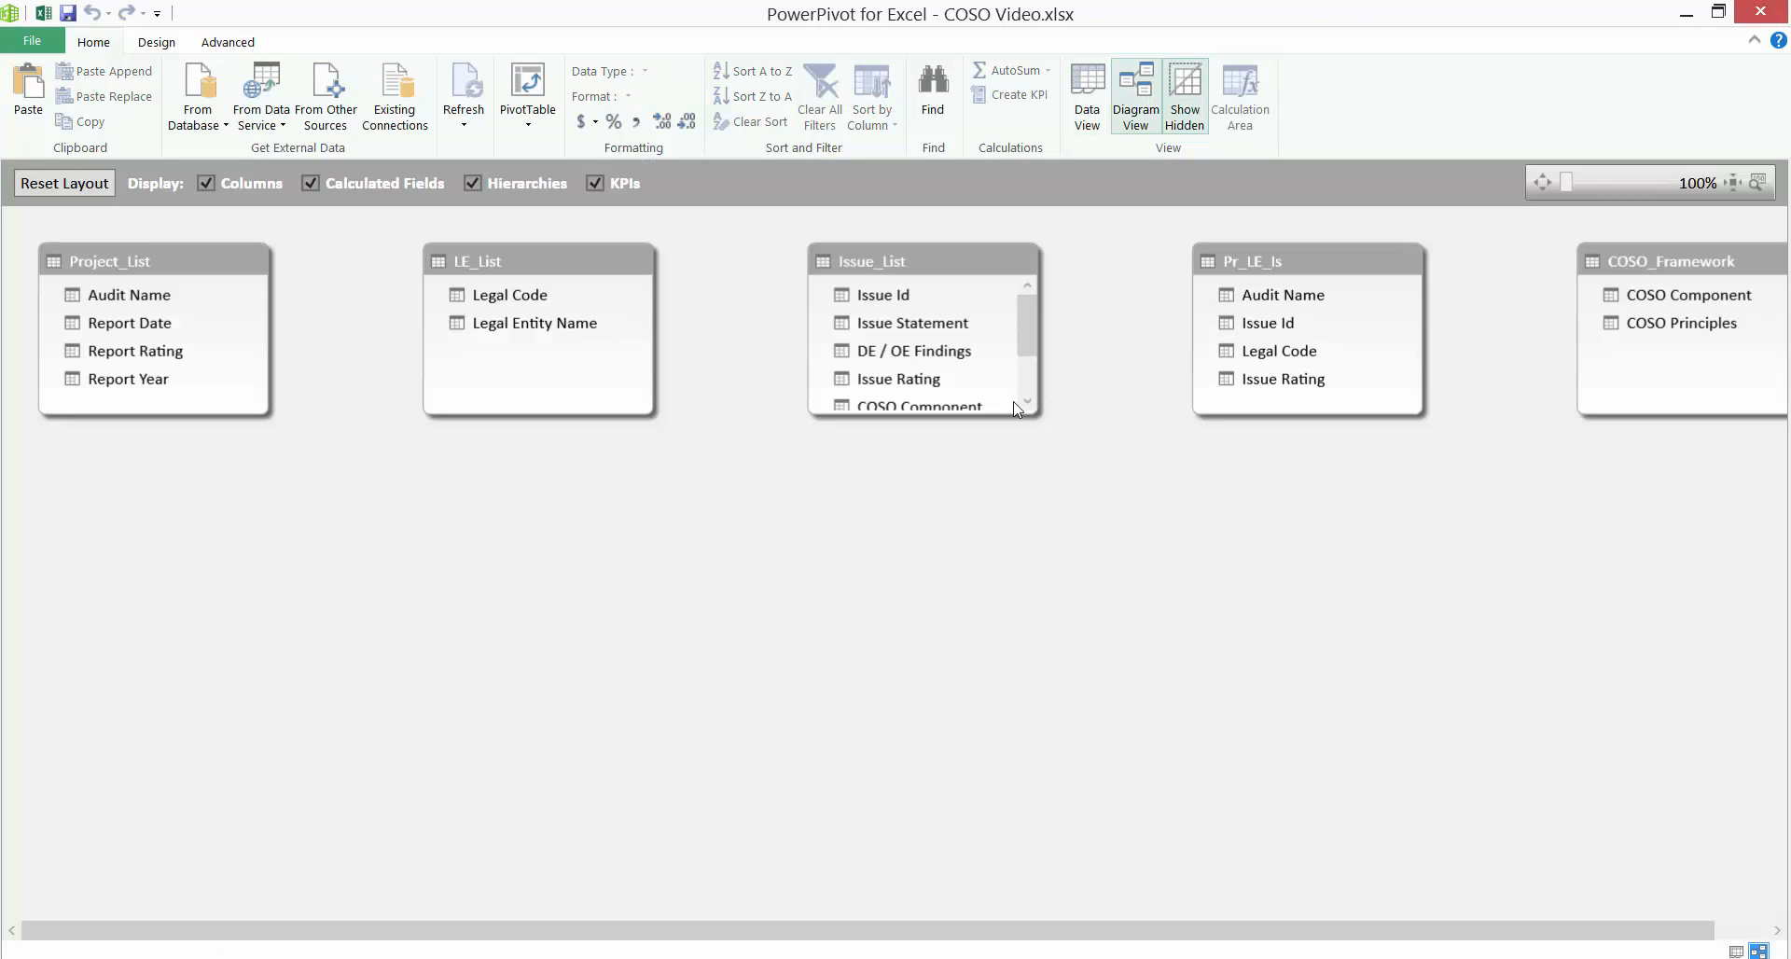
pyautogui.moveTo(1316, 271); pyautogui.dragTo(569, 606)
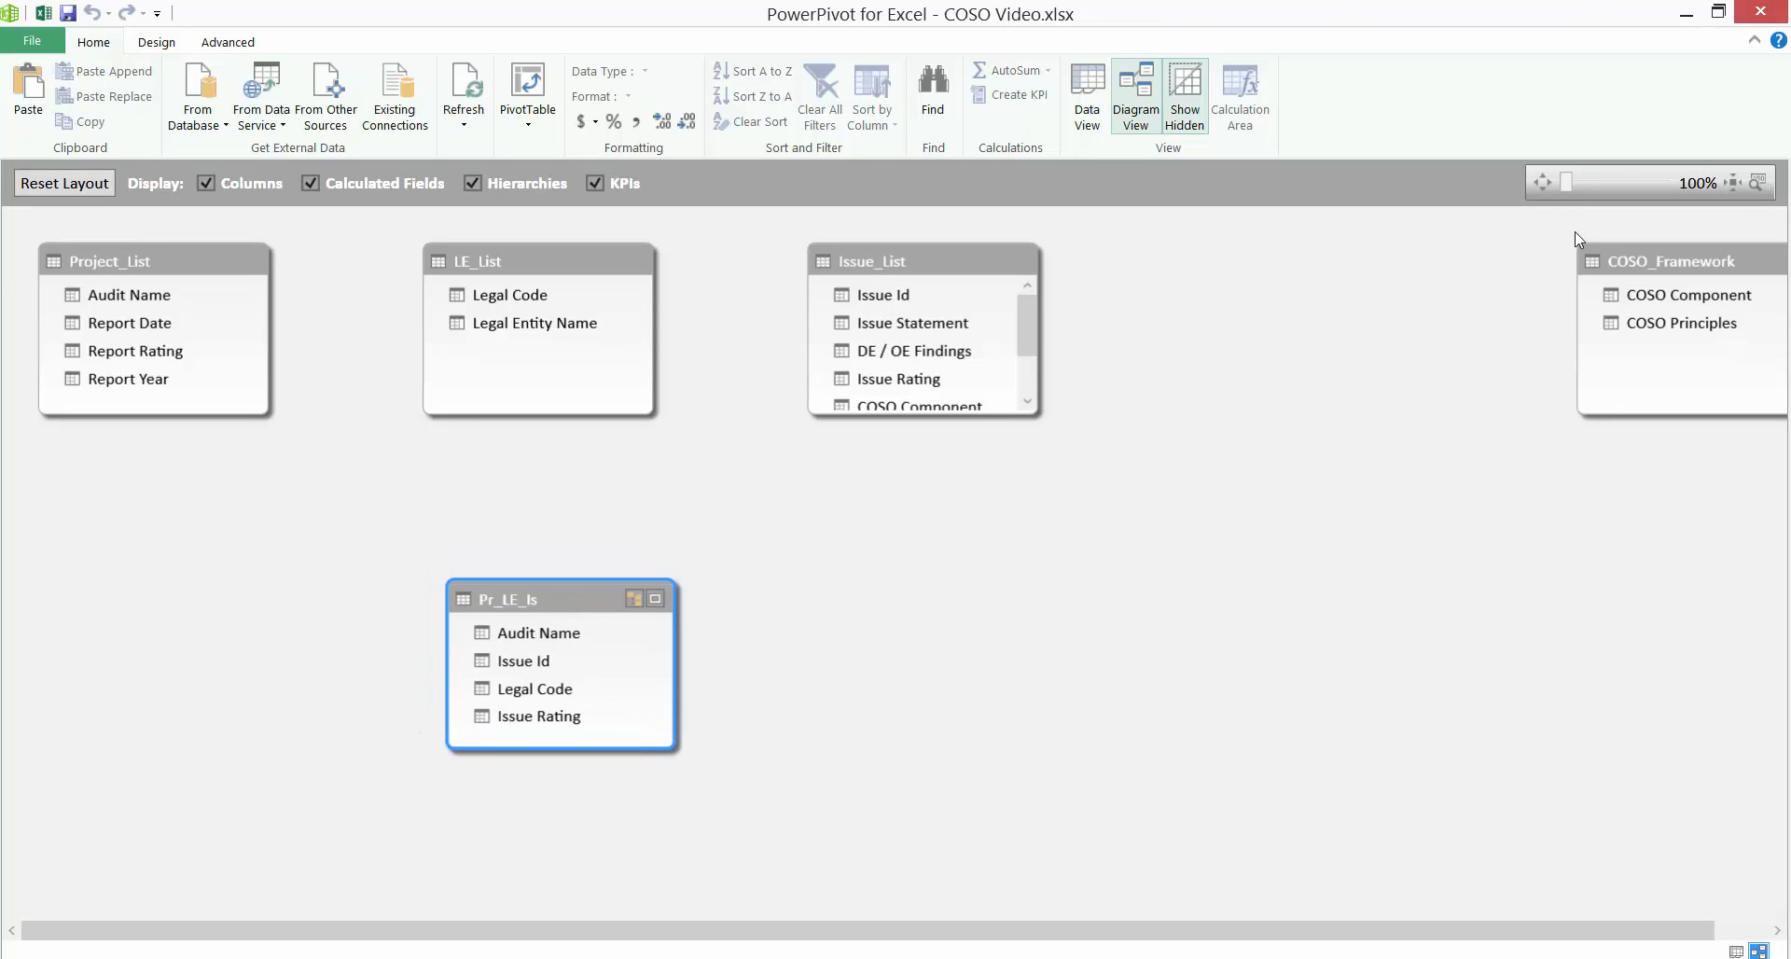
pyautogui.moveTo(1647, 261); pyautogui.dragTo(1178, 274)
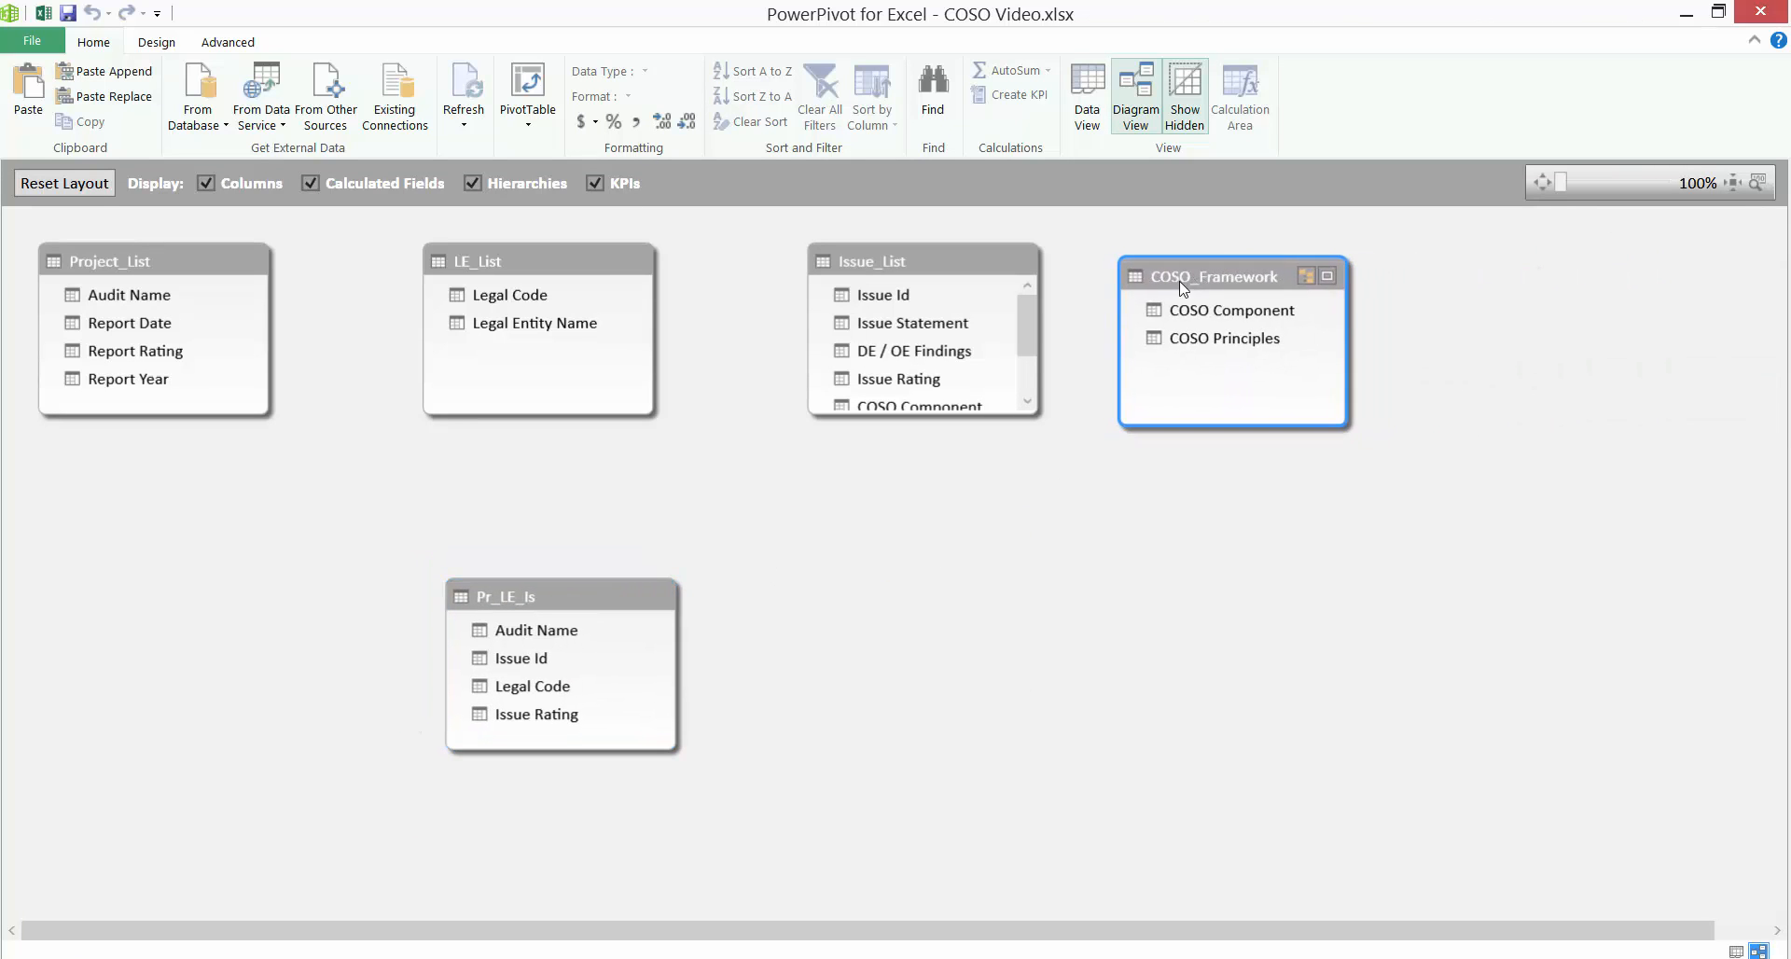
pyautogui.moveTo(944, 414); pyautogui.dragTo(945, 517)
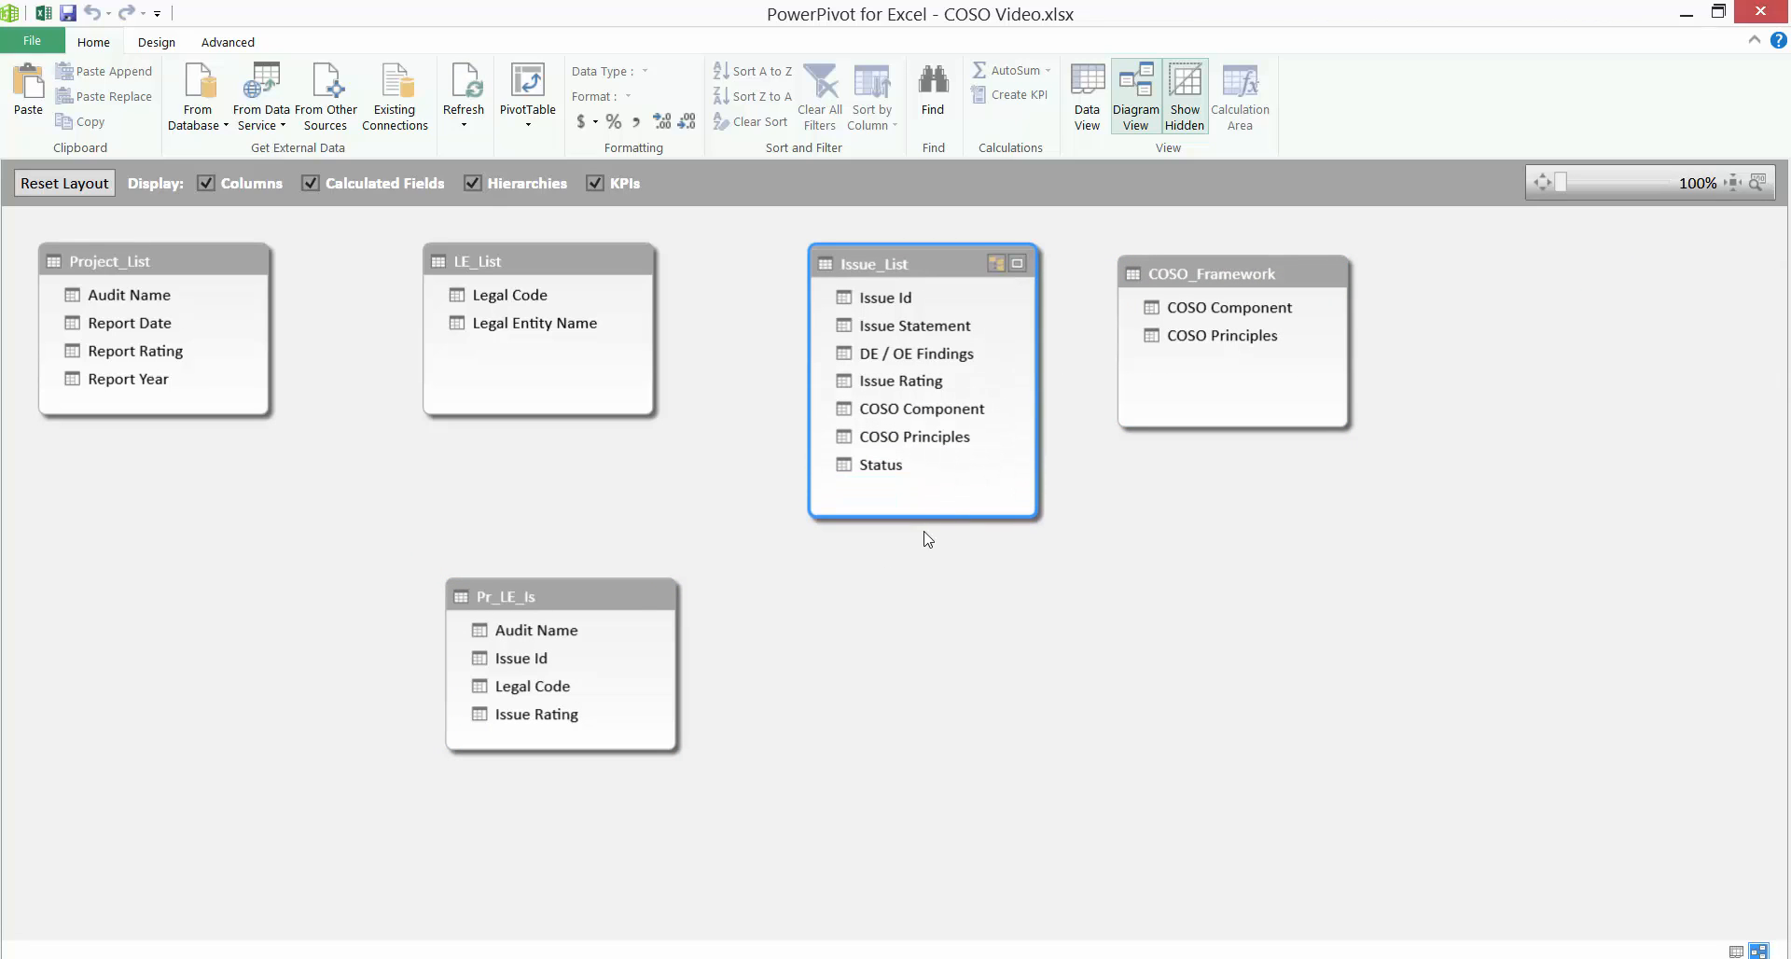
# - Relate Pr_LE_Is to Issue_List on Issue Id, Project_List on Audit Name and LE_List on Legal Code, and Issue_List to COSO_Framework on COSO Principles
pyautogui.click(538, 659)
pyautogui.moveTo(694, 562); pyautogui.dragTo(886, 296)
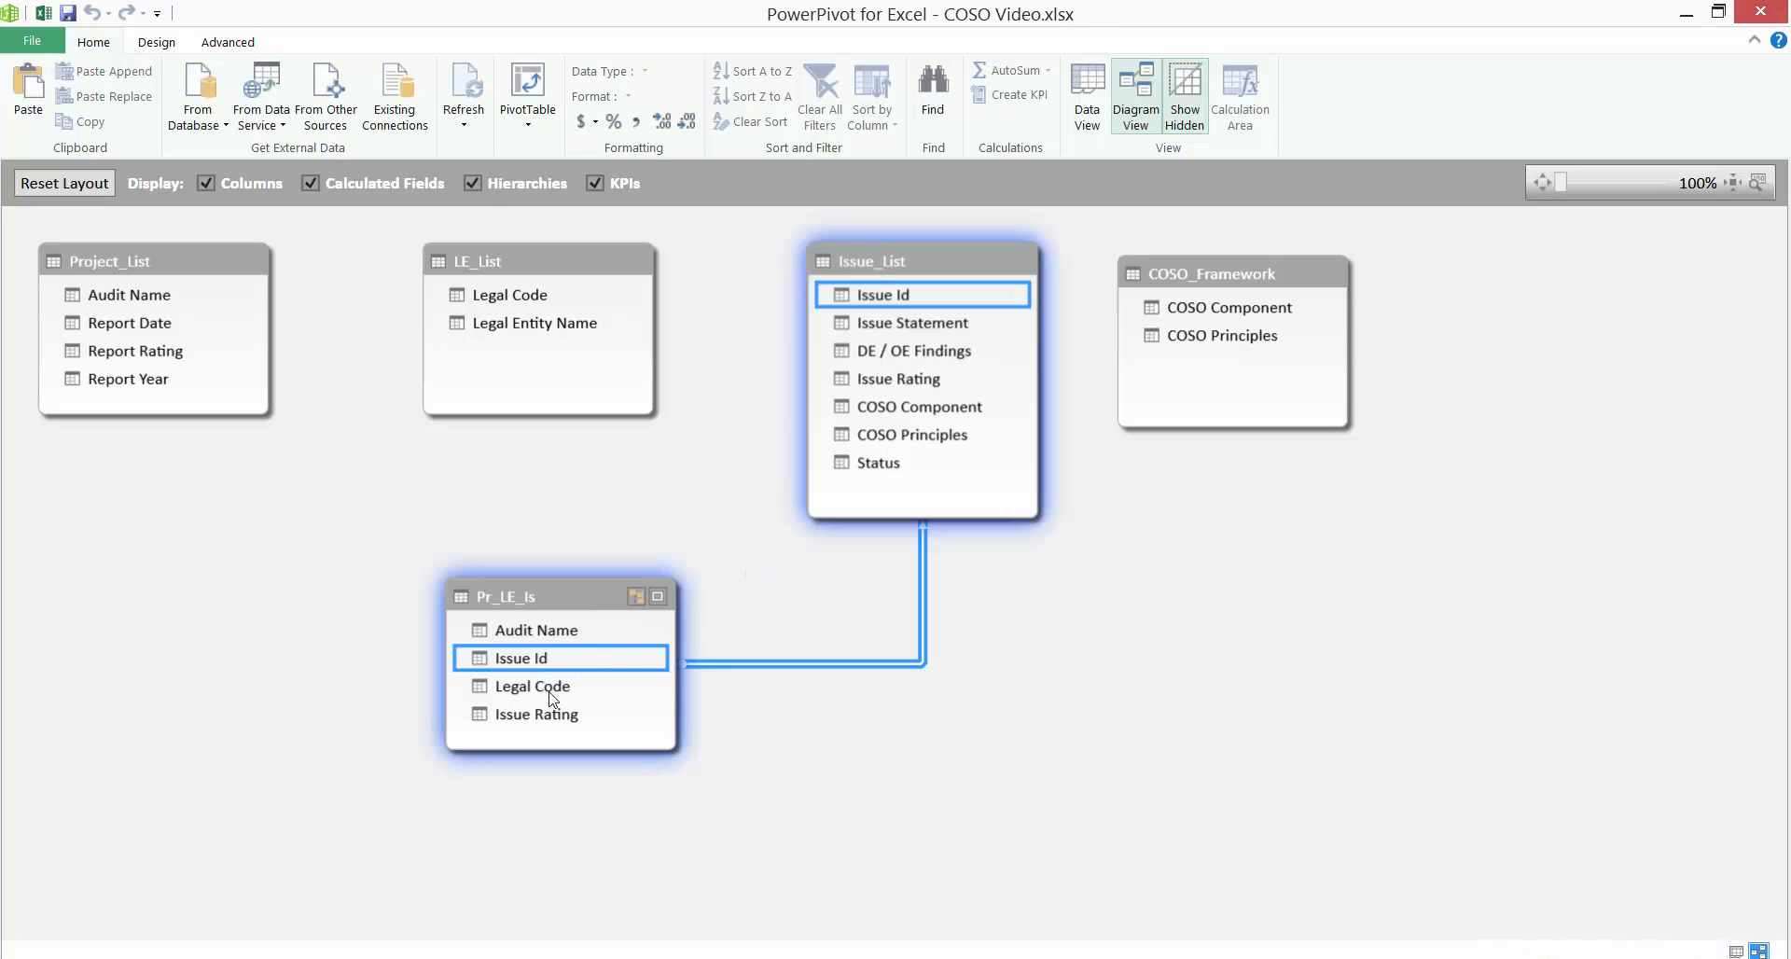
pyautogui.moveTo(522, 638); pyautogui.dragTo(142, 295)
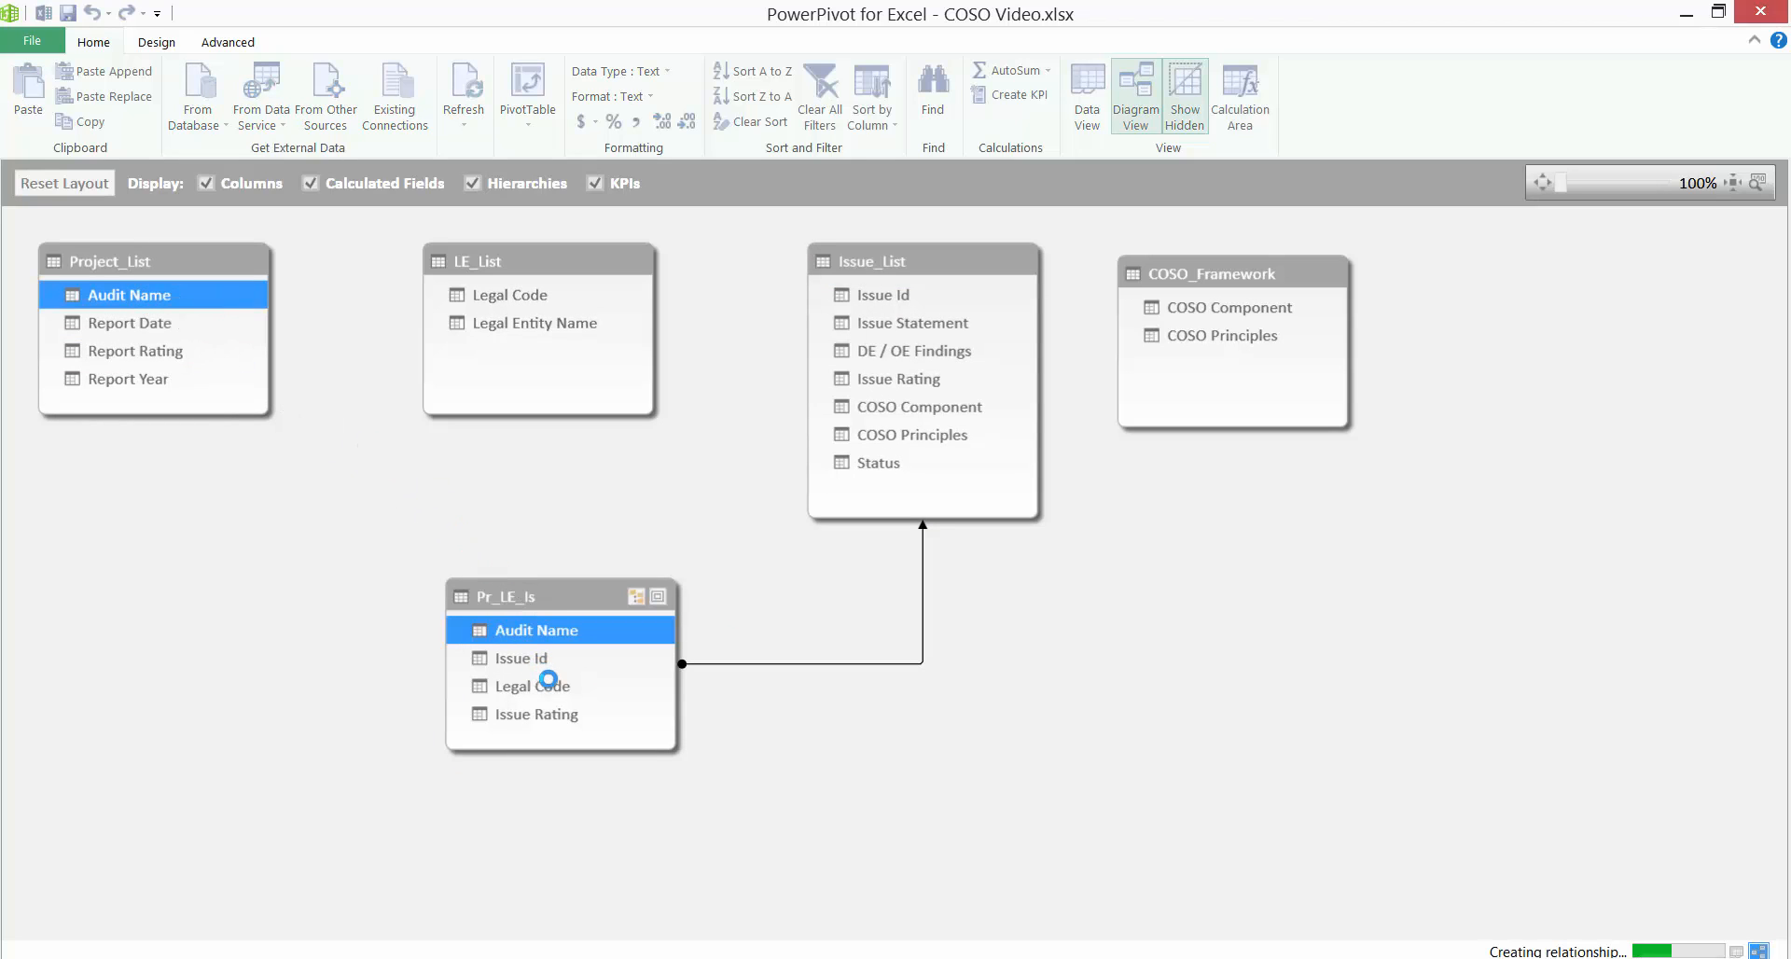
pyautogui.moveTo(555, 698); pyautogui.dragTo(541, 297)
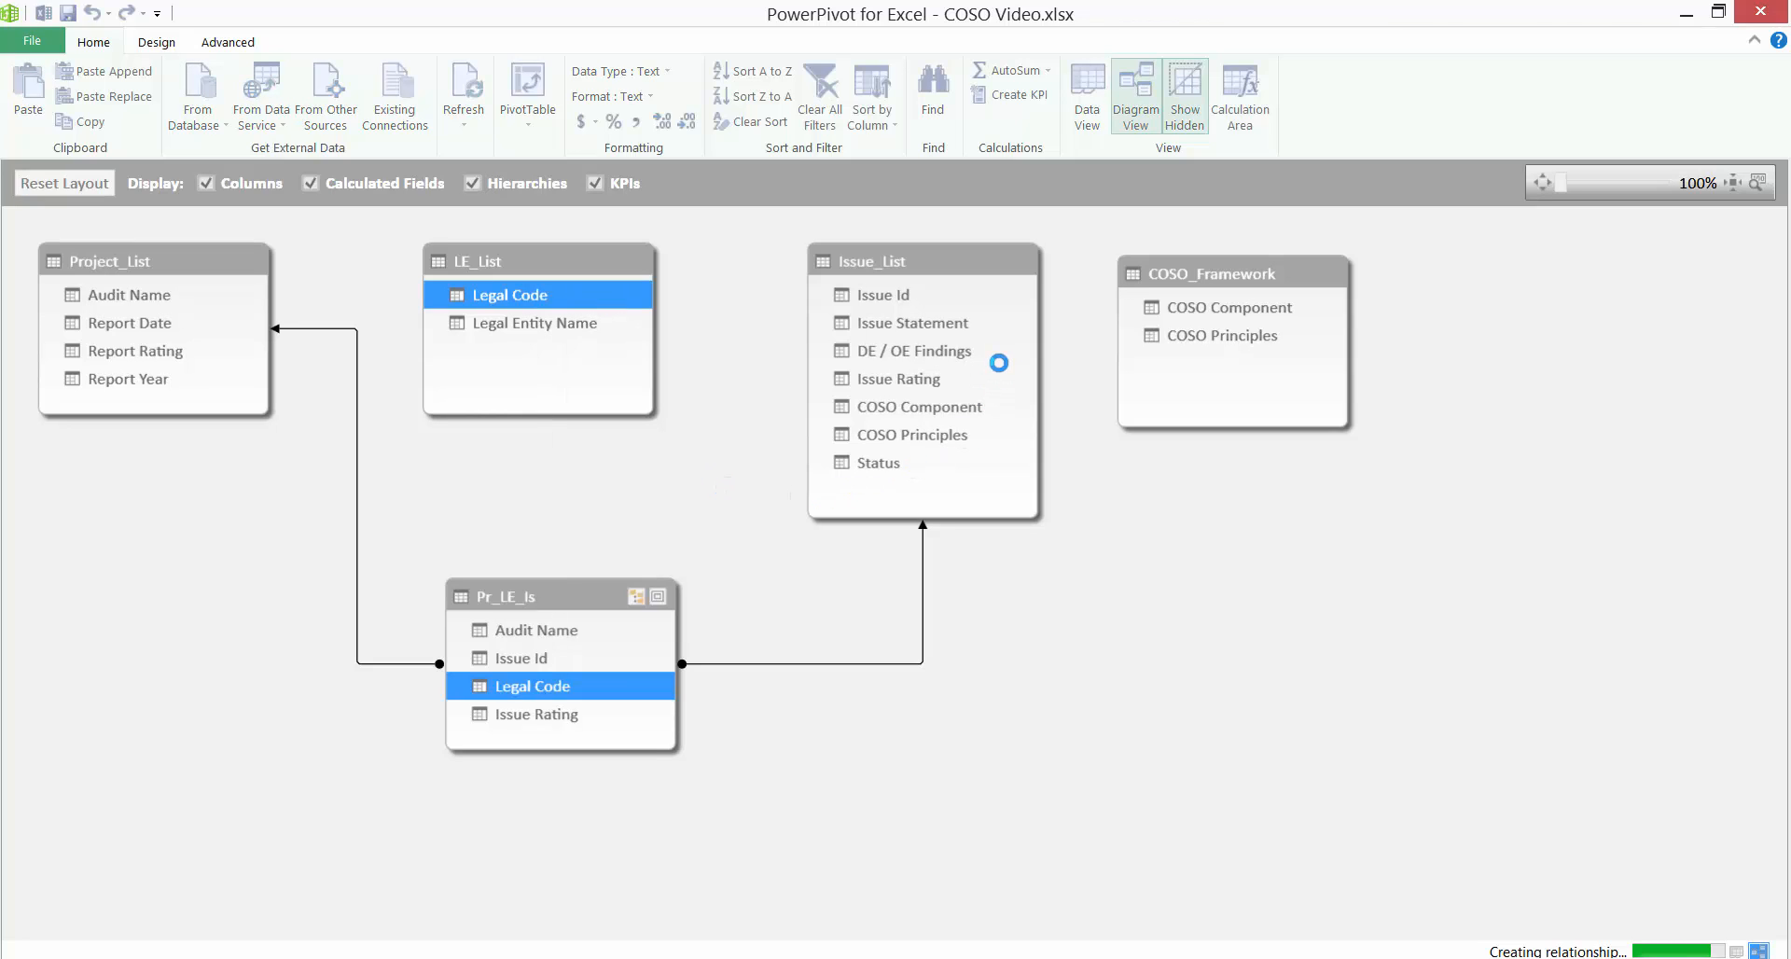
pyautogui.moveTo(941, 434); pyautogui.dragTo(1238, 339)
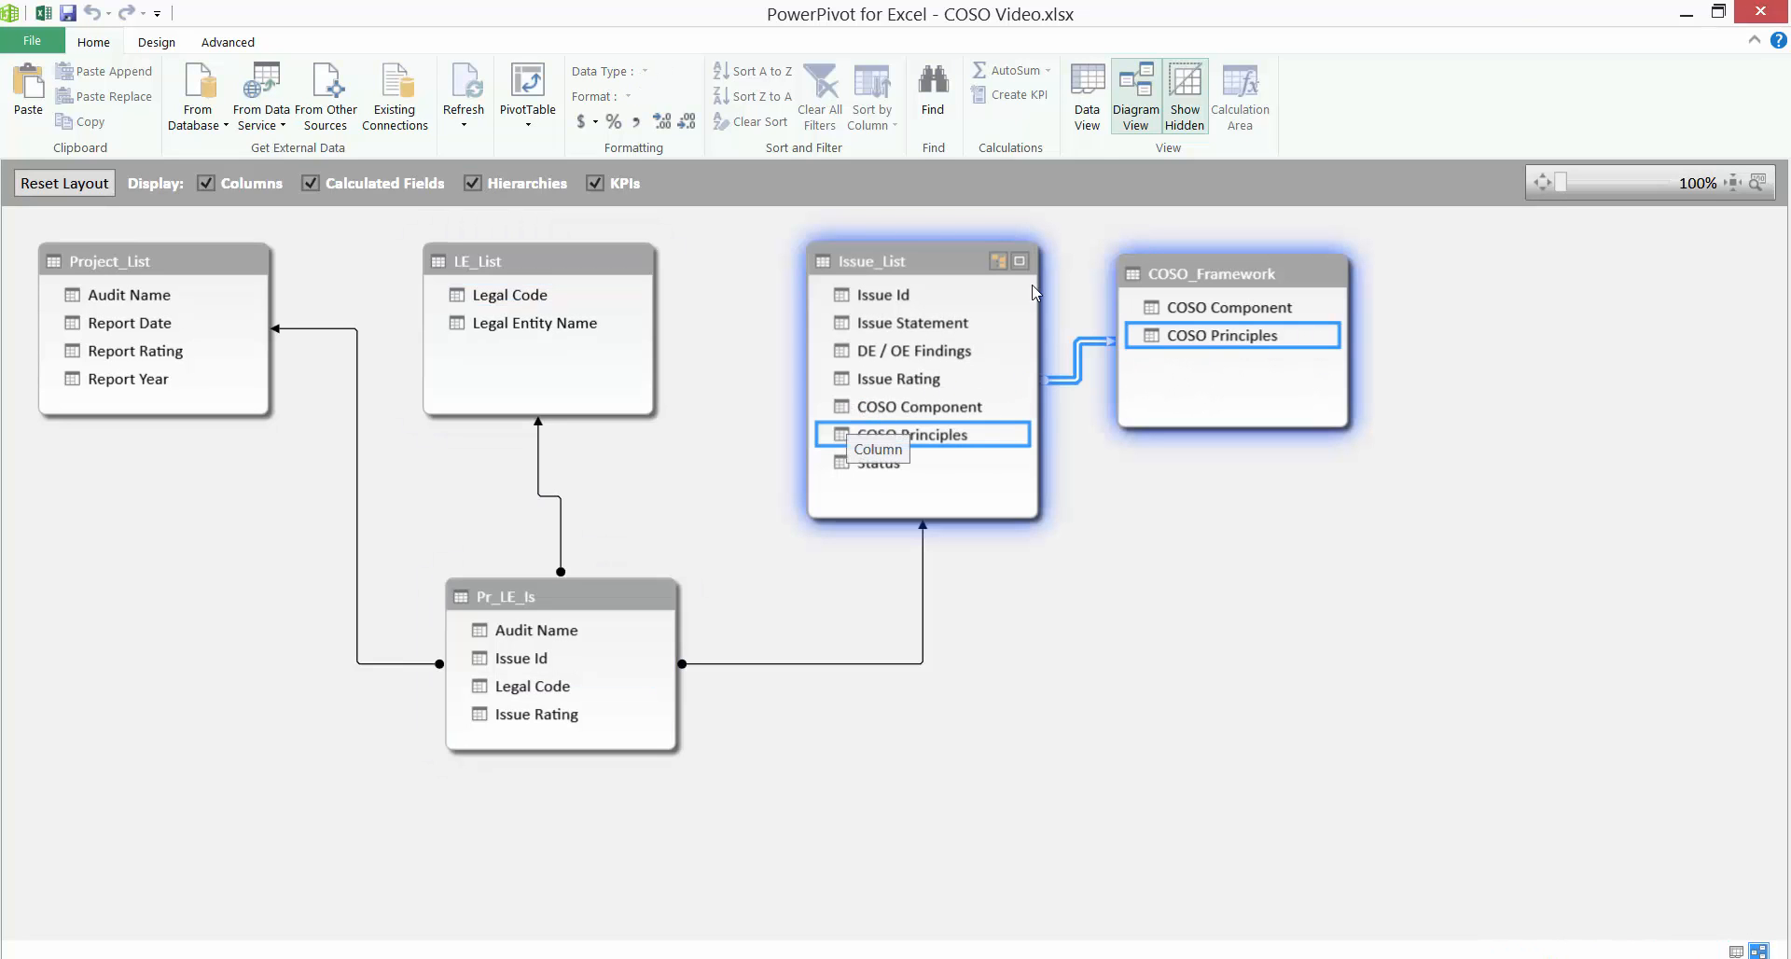
# - Add the measure Distinct Project:=DISTINCTCOUNT([Audit Name]) to the Pr_LE_Is calculation area and widen the Audit Name column
pyautogui.click(1088, 121)
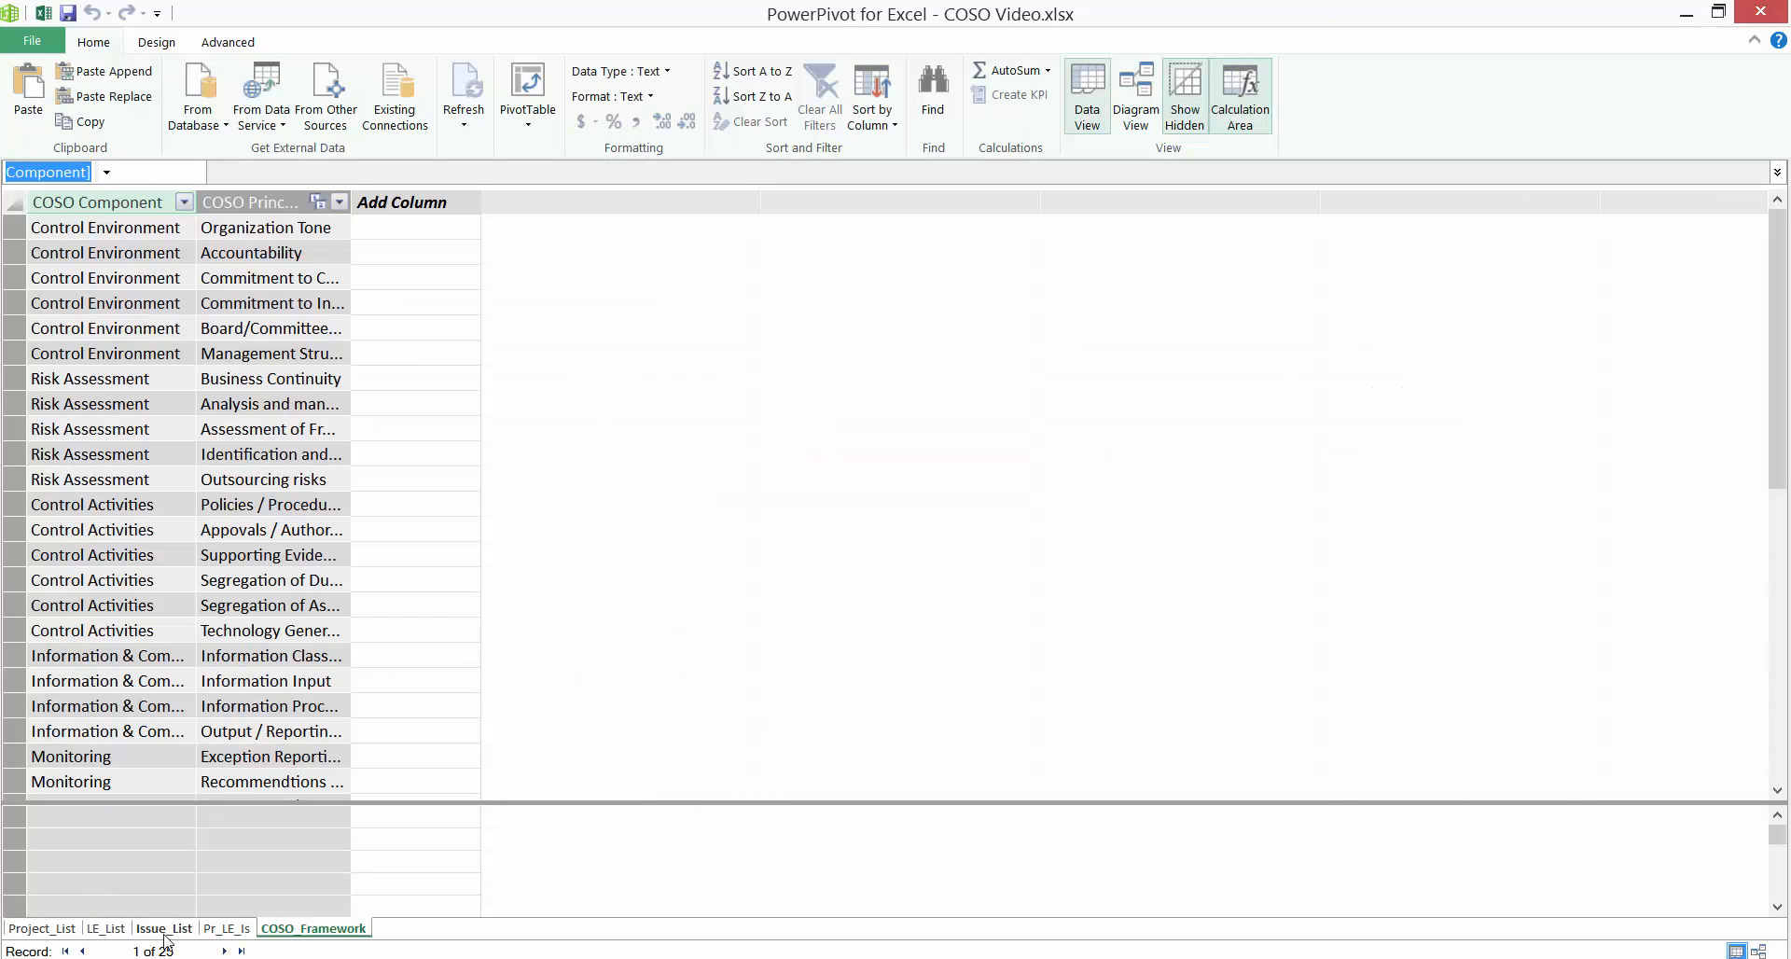
pyautogui.click(226, 929)
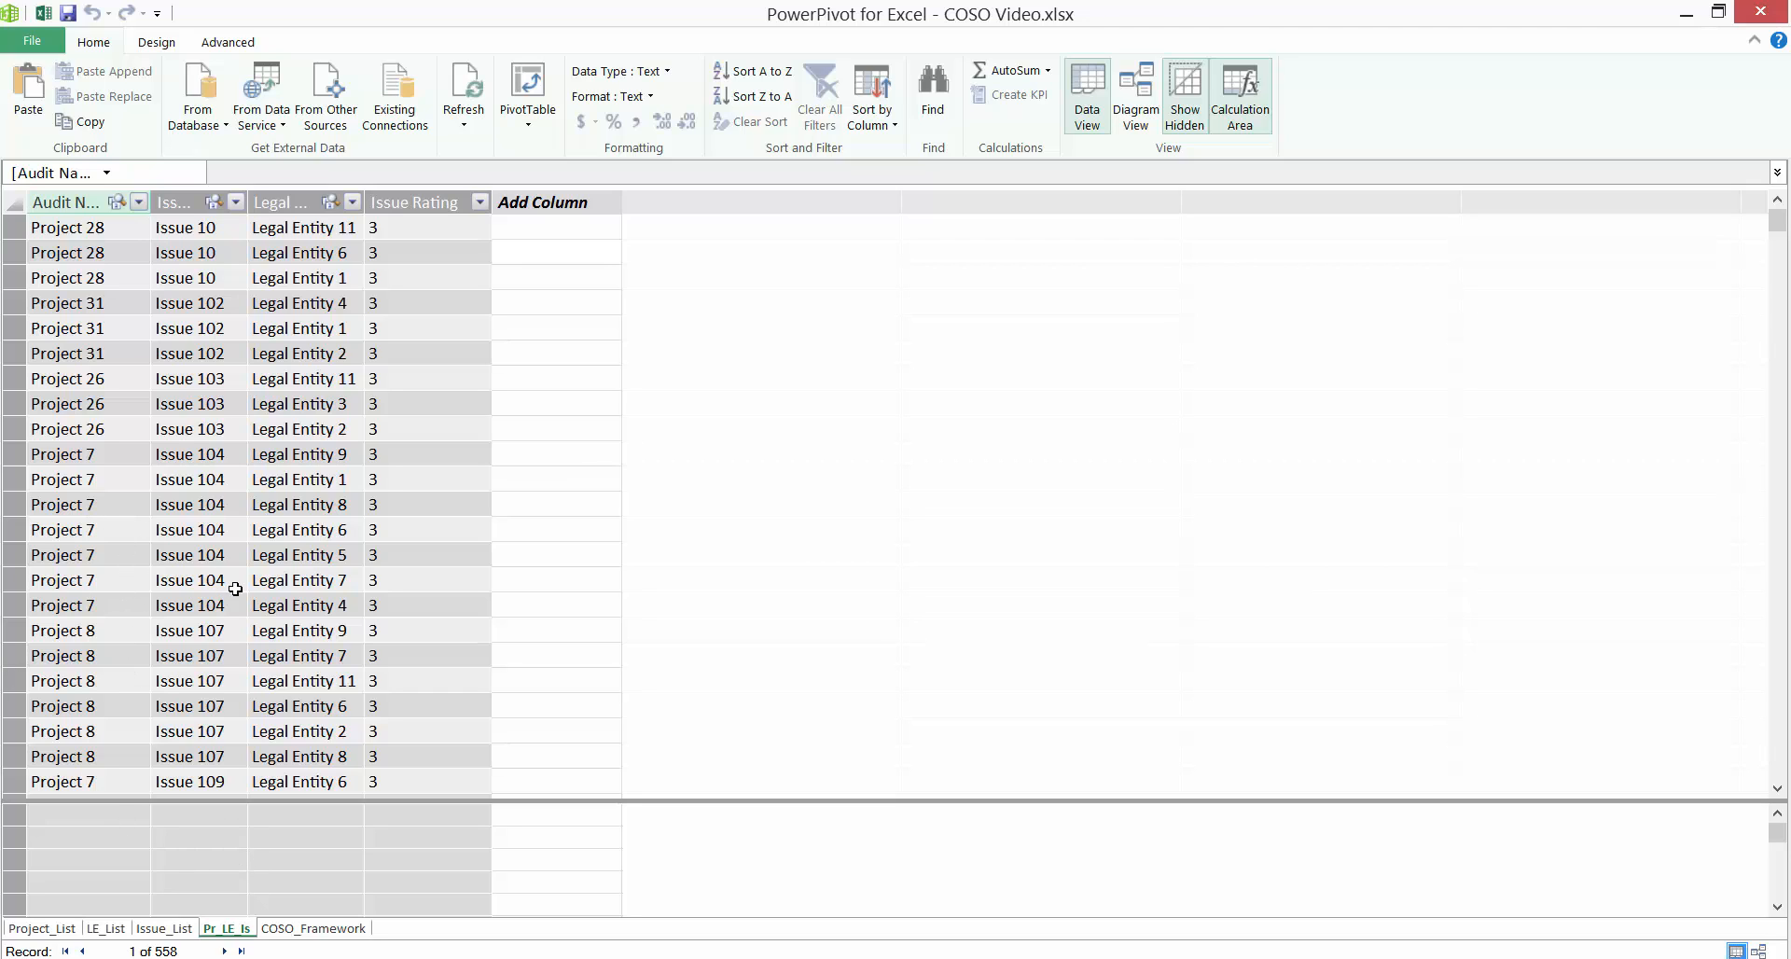
pyautogui.click(129, 817)
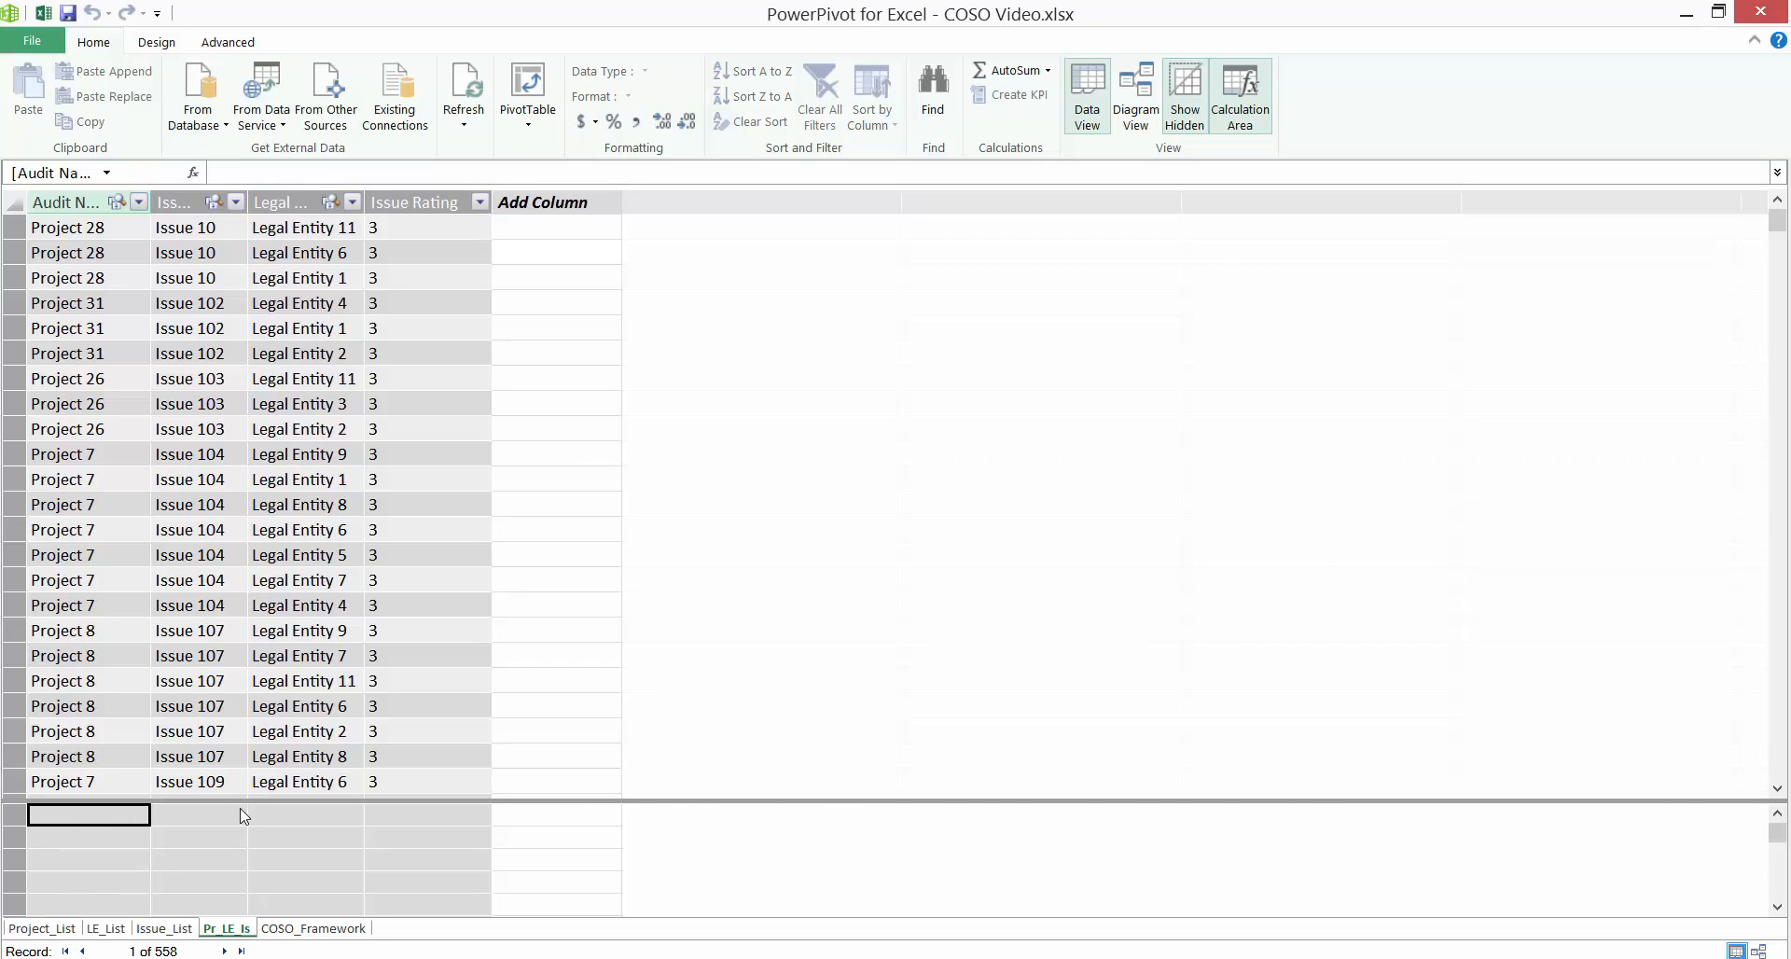
pyautogui.write('Distinct Project:')
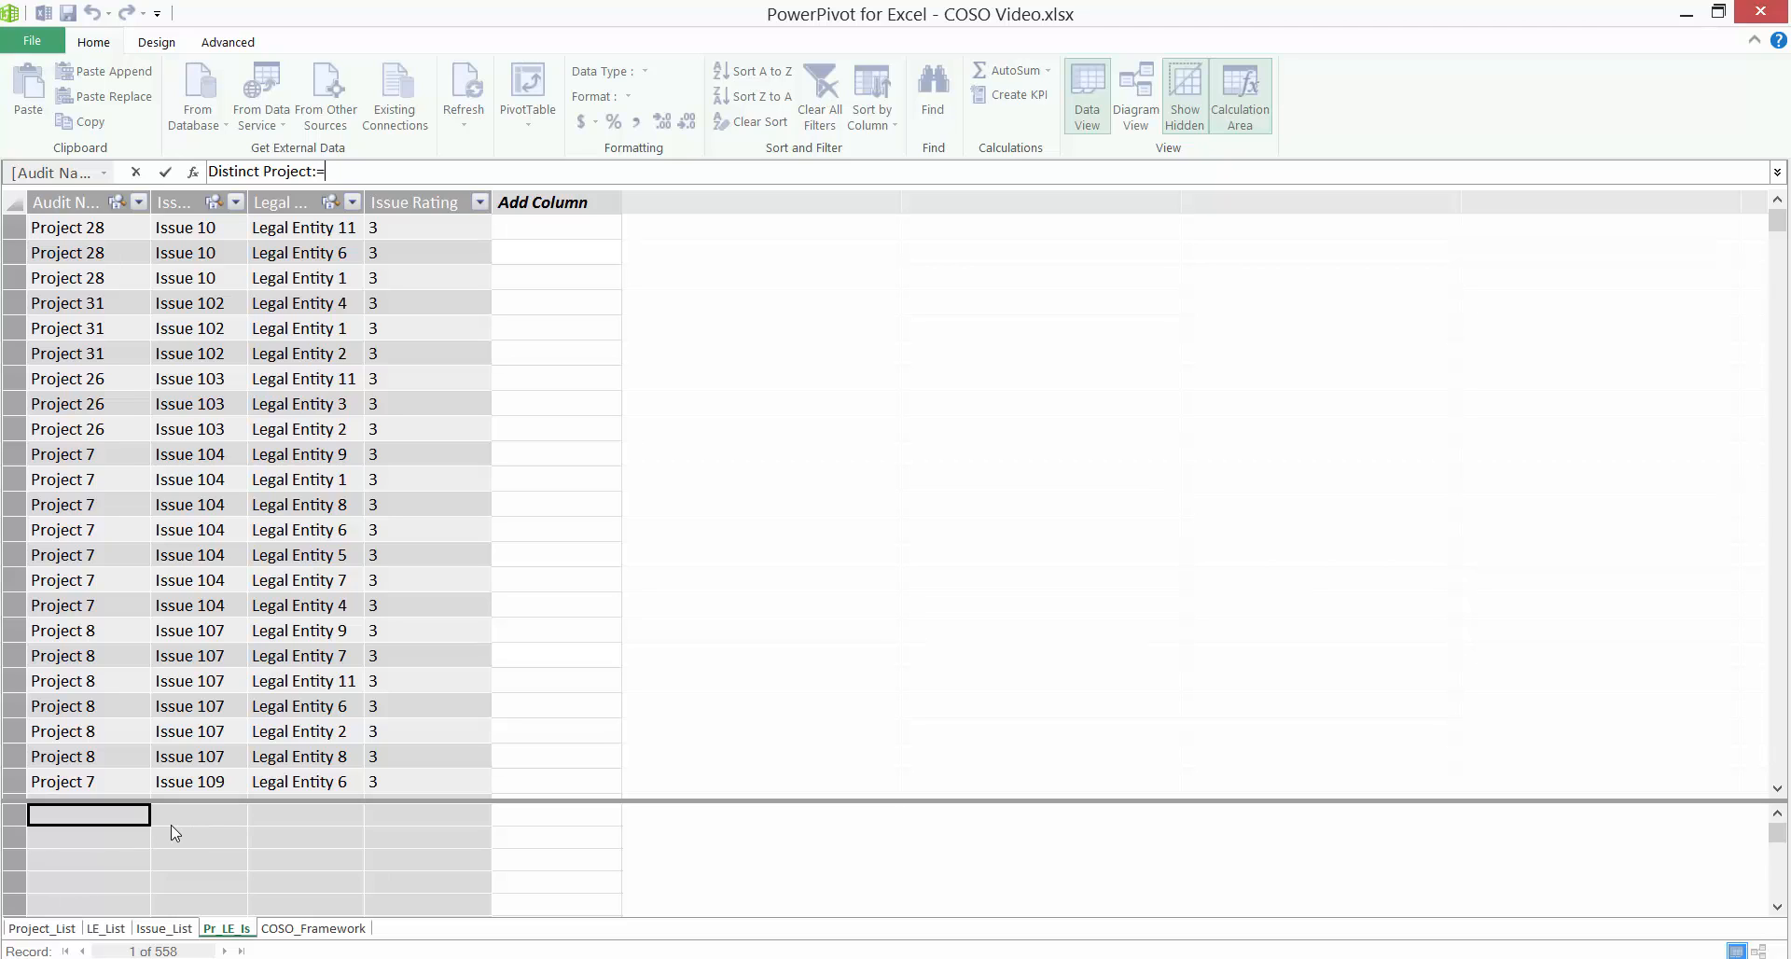
pyautogui.write('= dis')
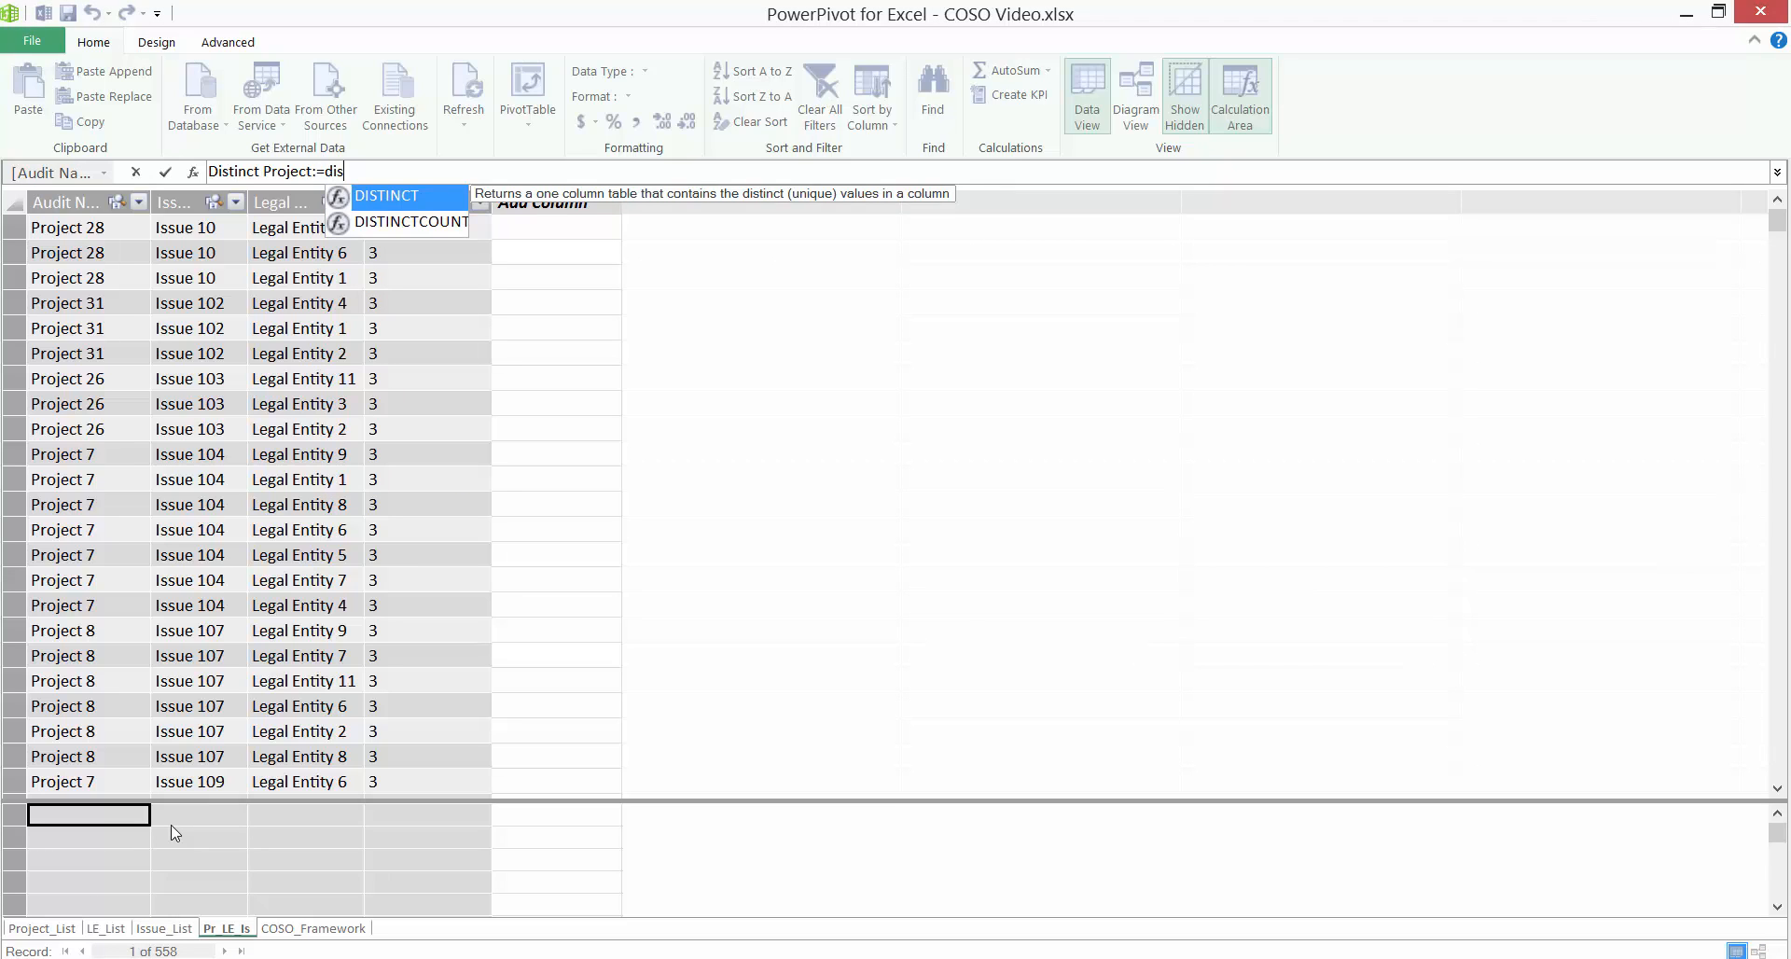
pyautogui.press('Down')
pyautogui.press('Tab')
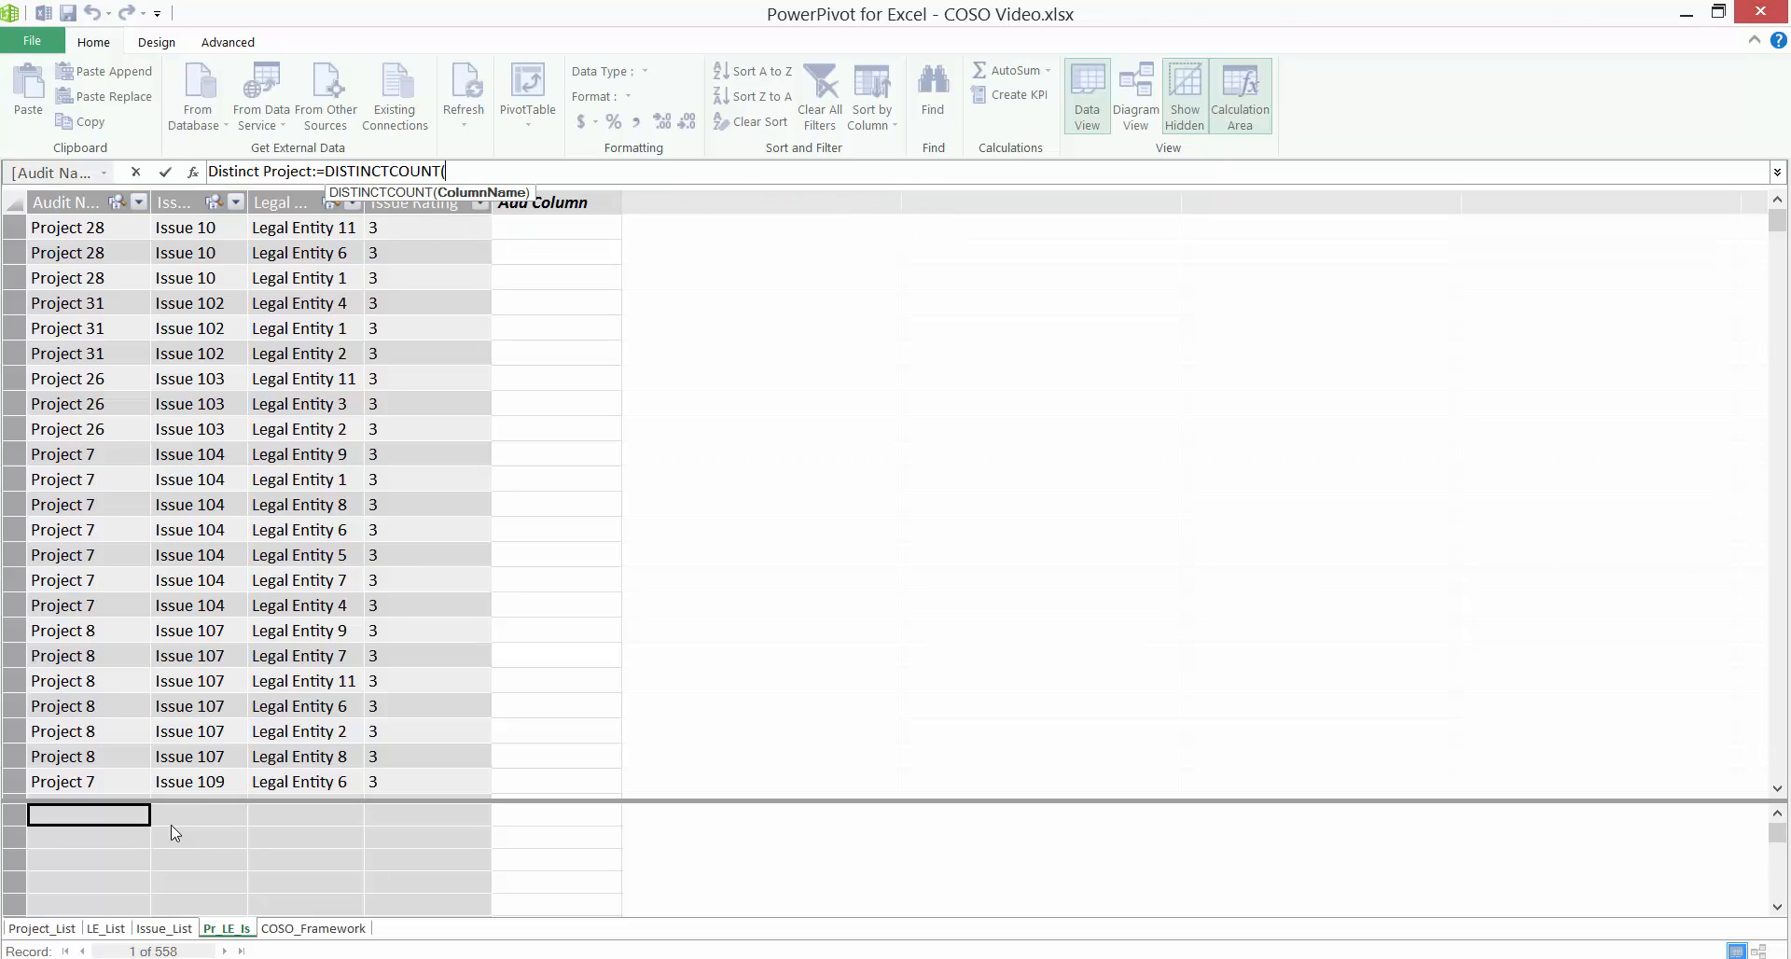
pyautogui.click(82, 233)
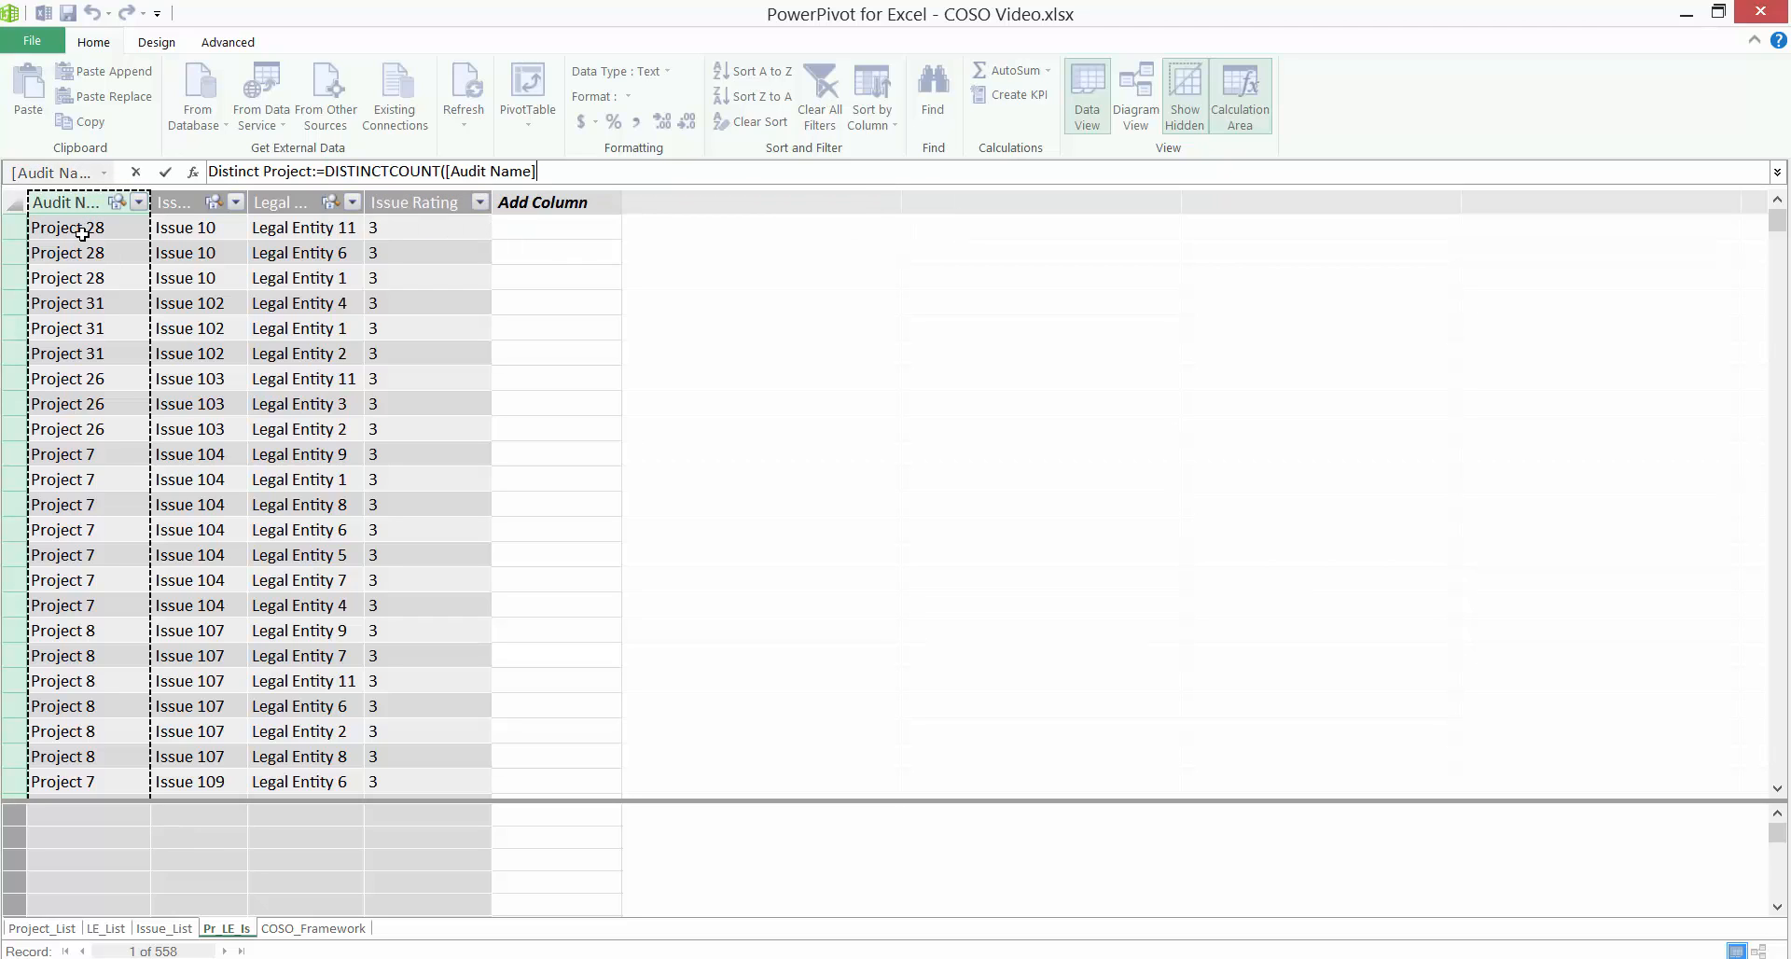
pyautogui.write(')')
pyautogui.press('Return')
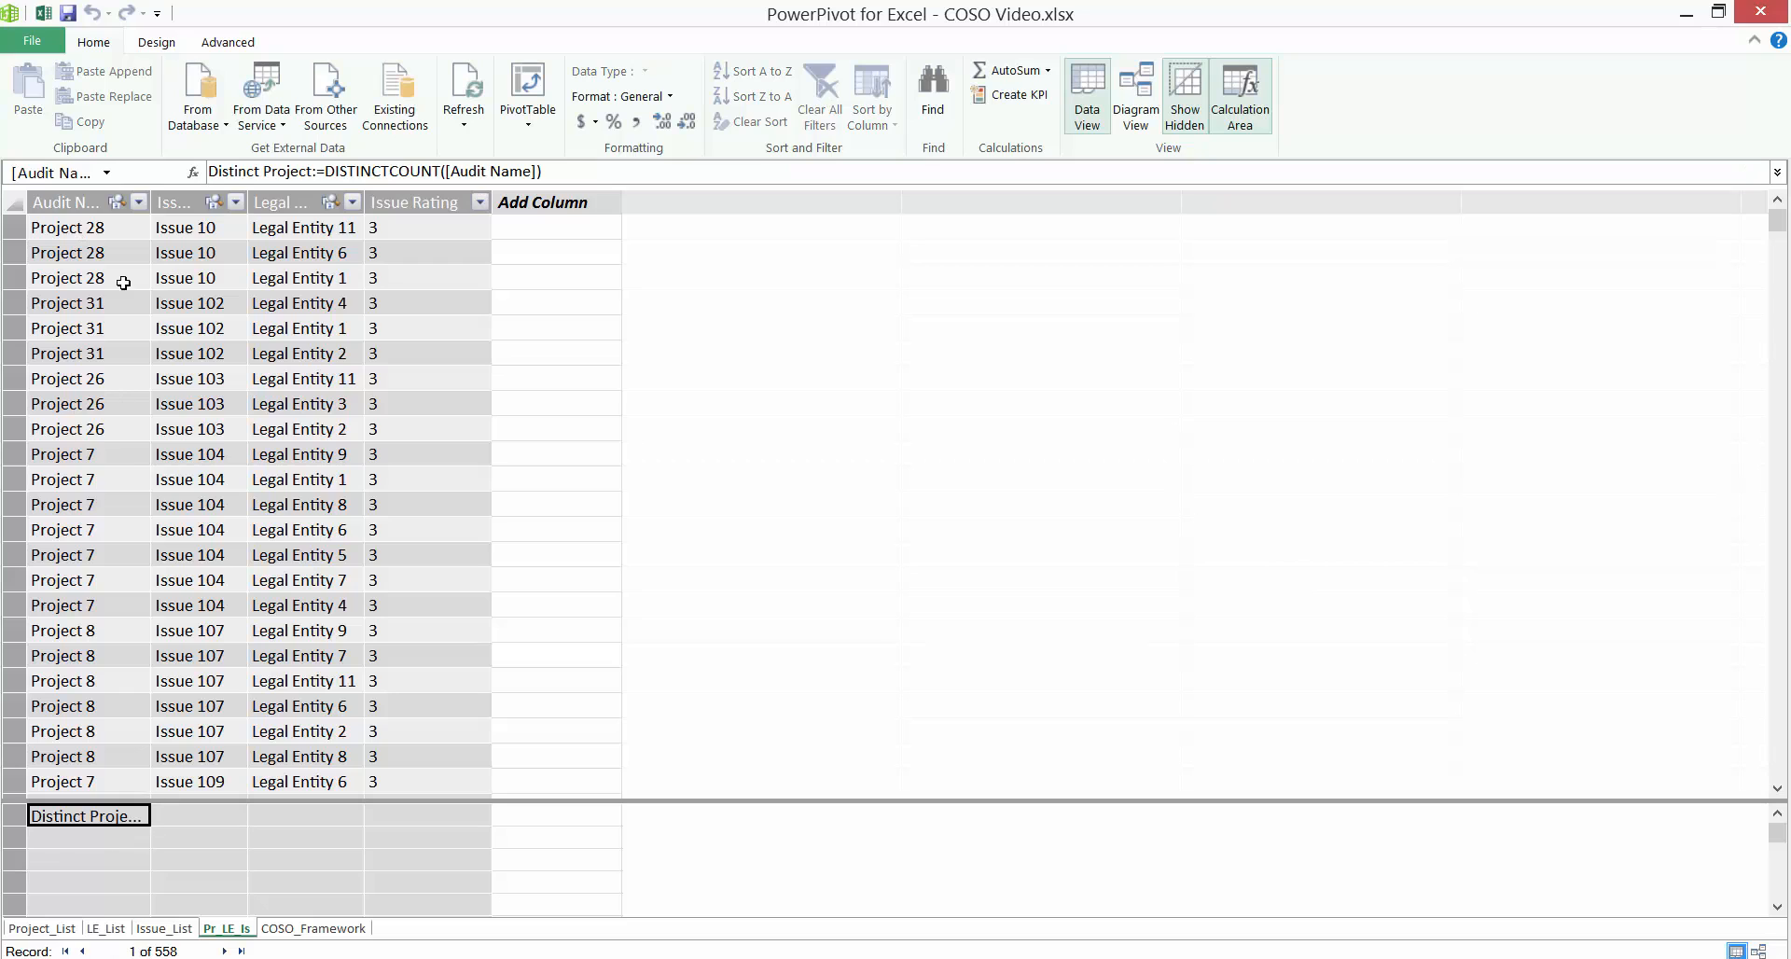
pyautogui.moveTo(152, 194); pyautogui.dragTo(250, 196)
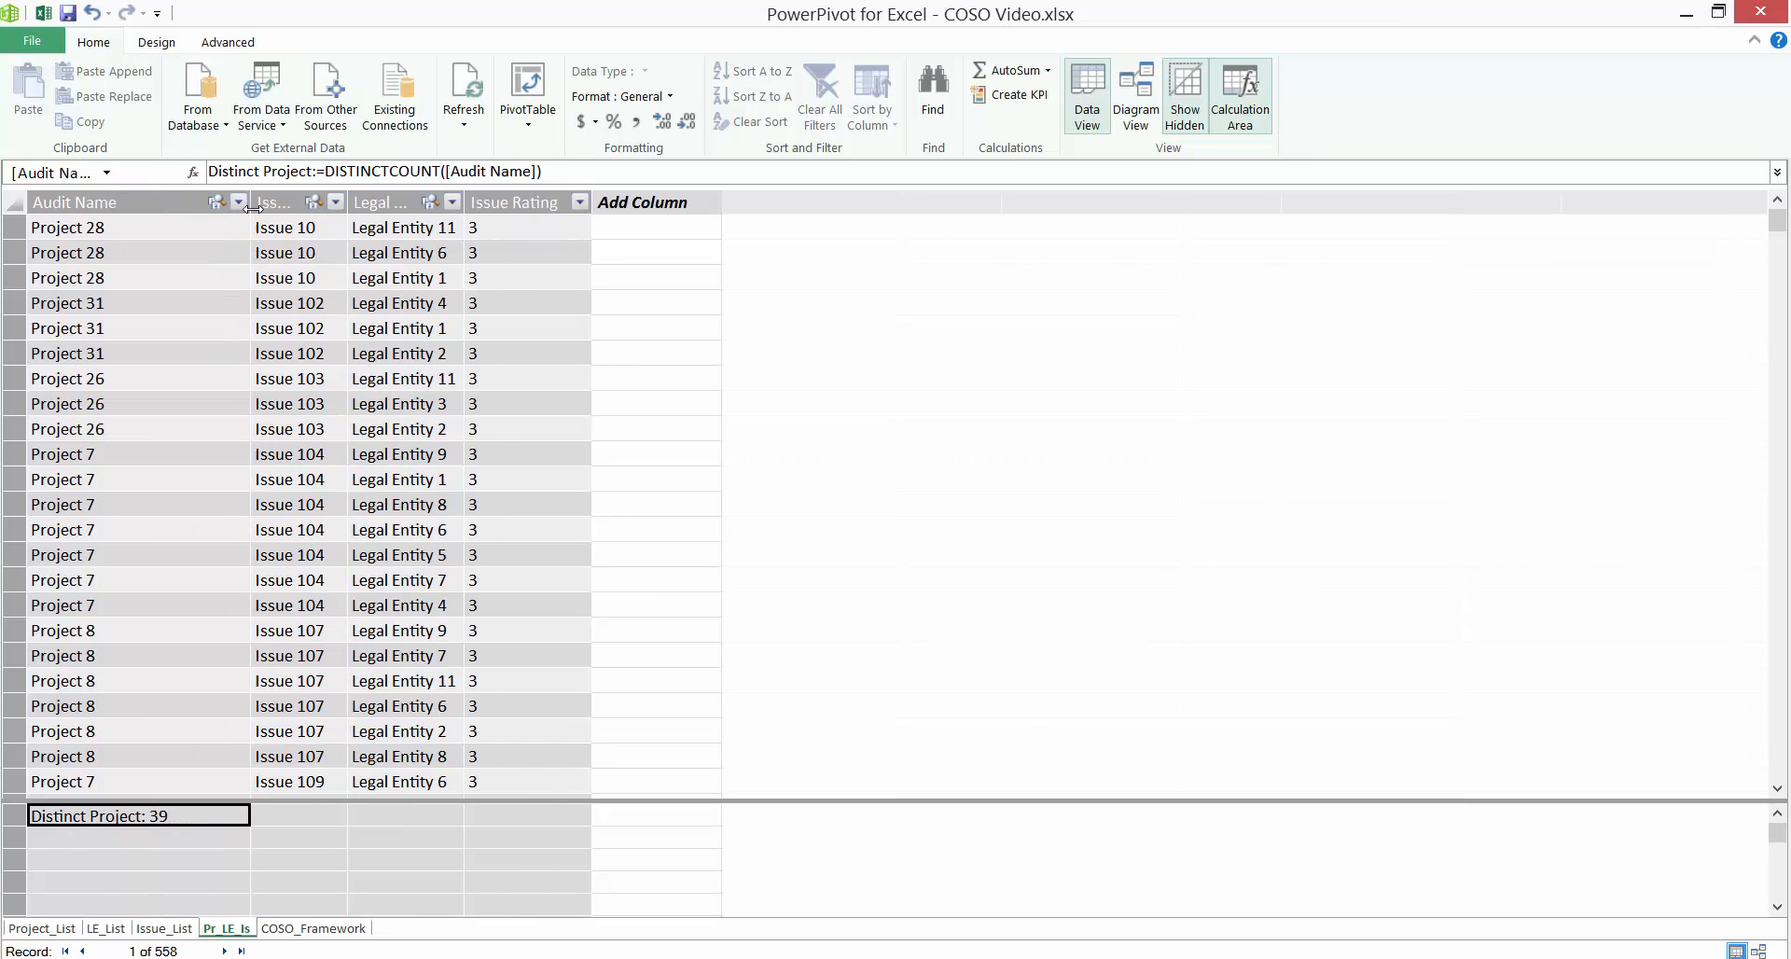
# - Add the measure Distinct Issues:=DISTINCTCOUNT([Issue Id]) below the Distinct Project measure
pyautogui.click(125, 838)
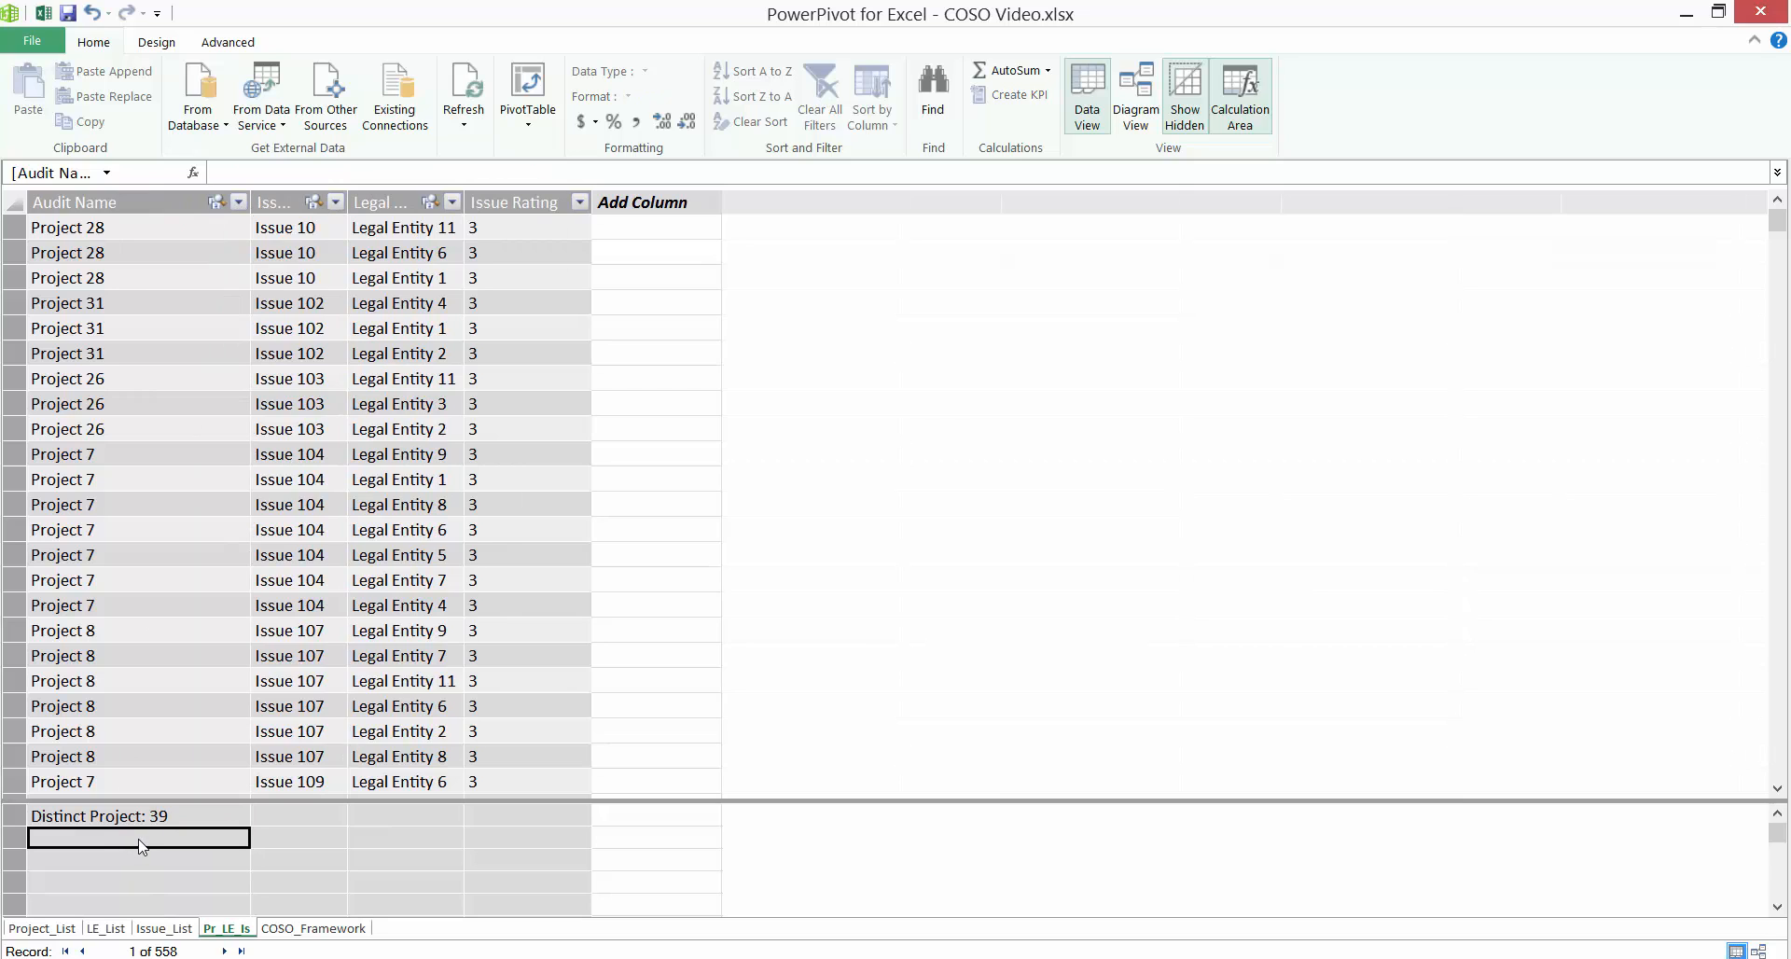
pyautogui.write('Distinct Issues')
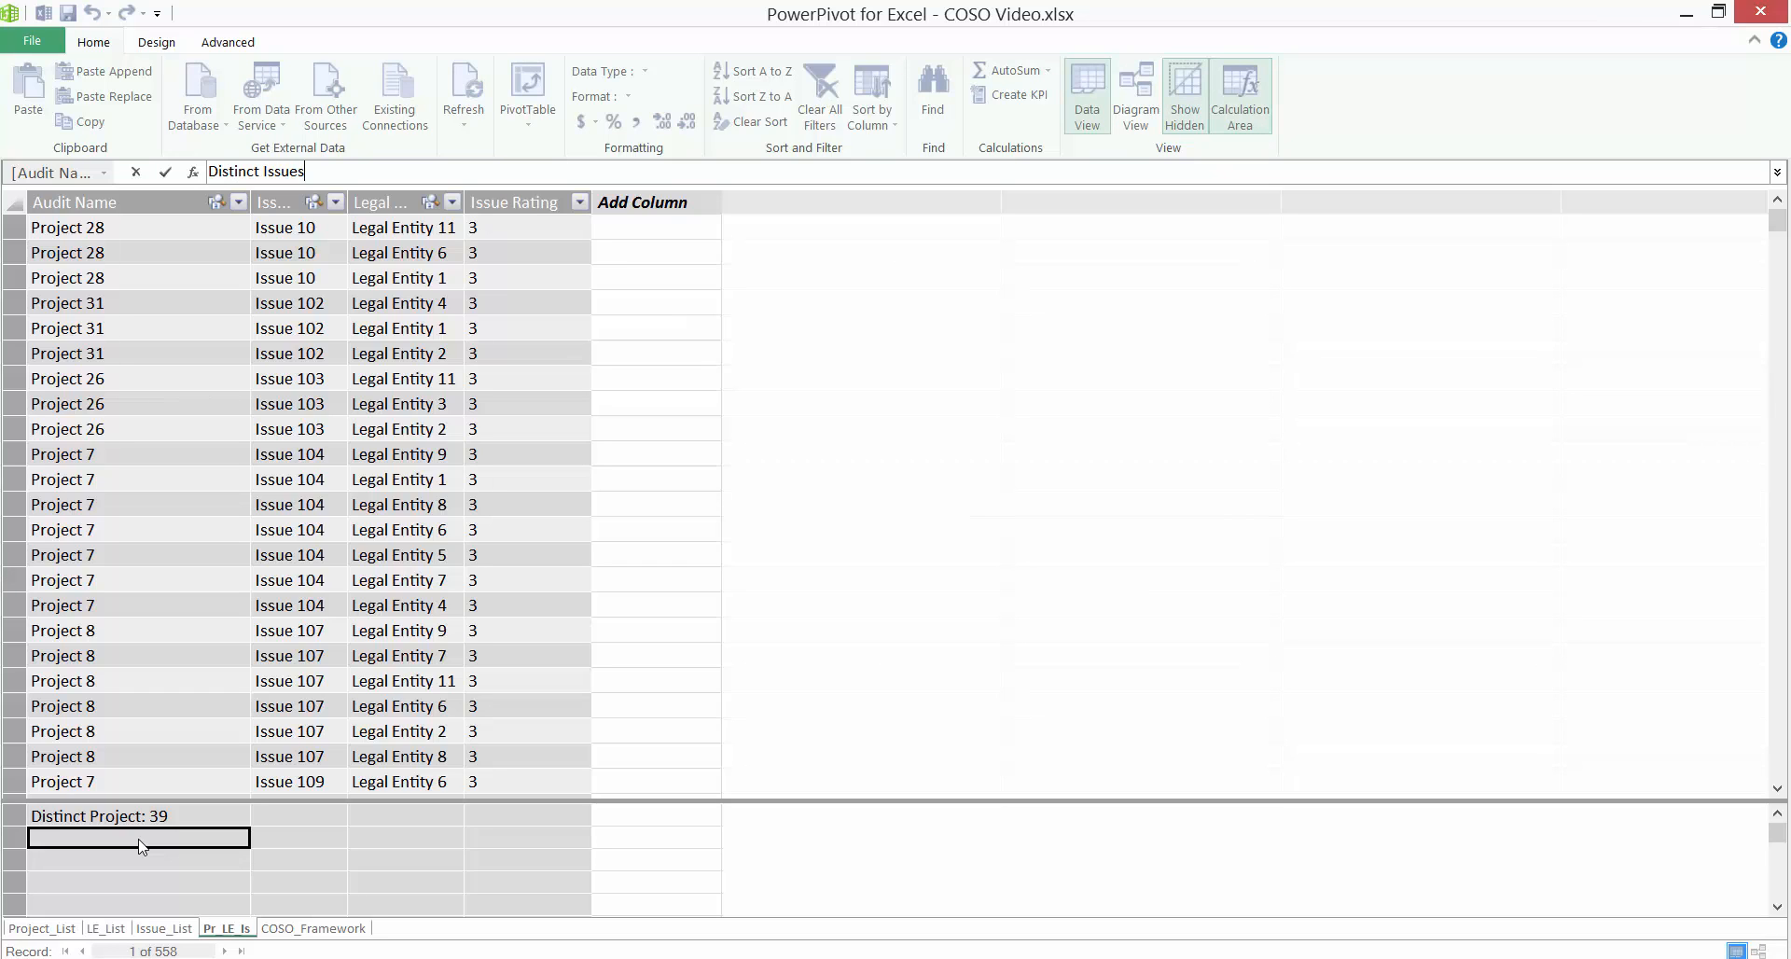
pyautogui.write(': ')
pyautogui.write('dis')
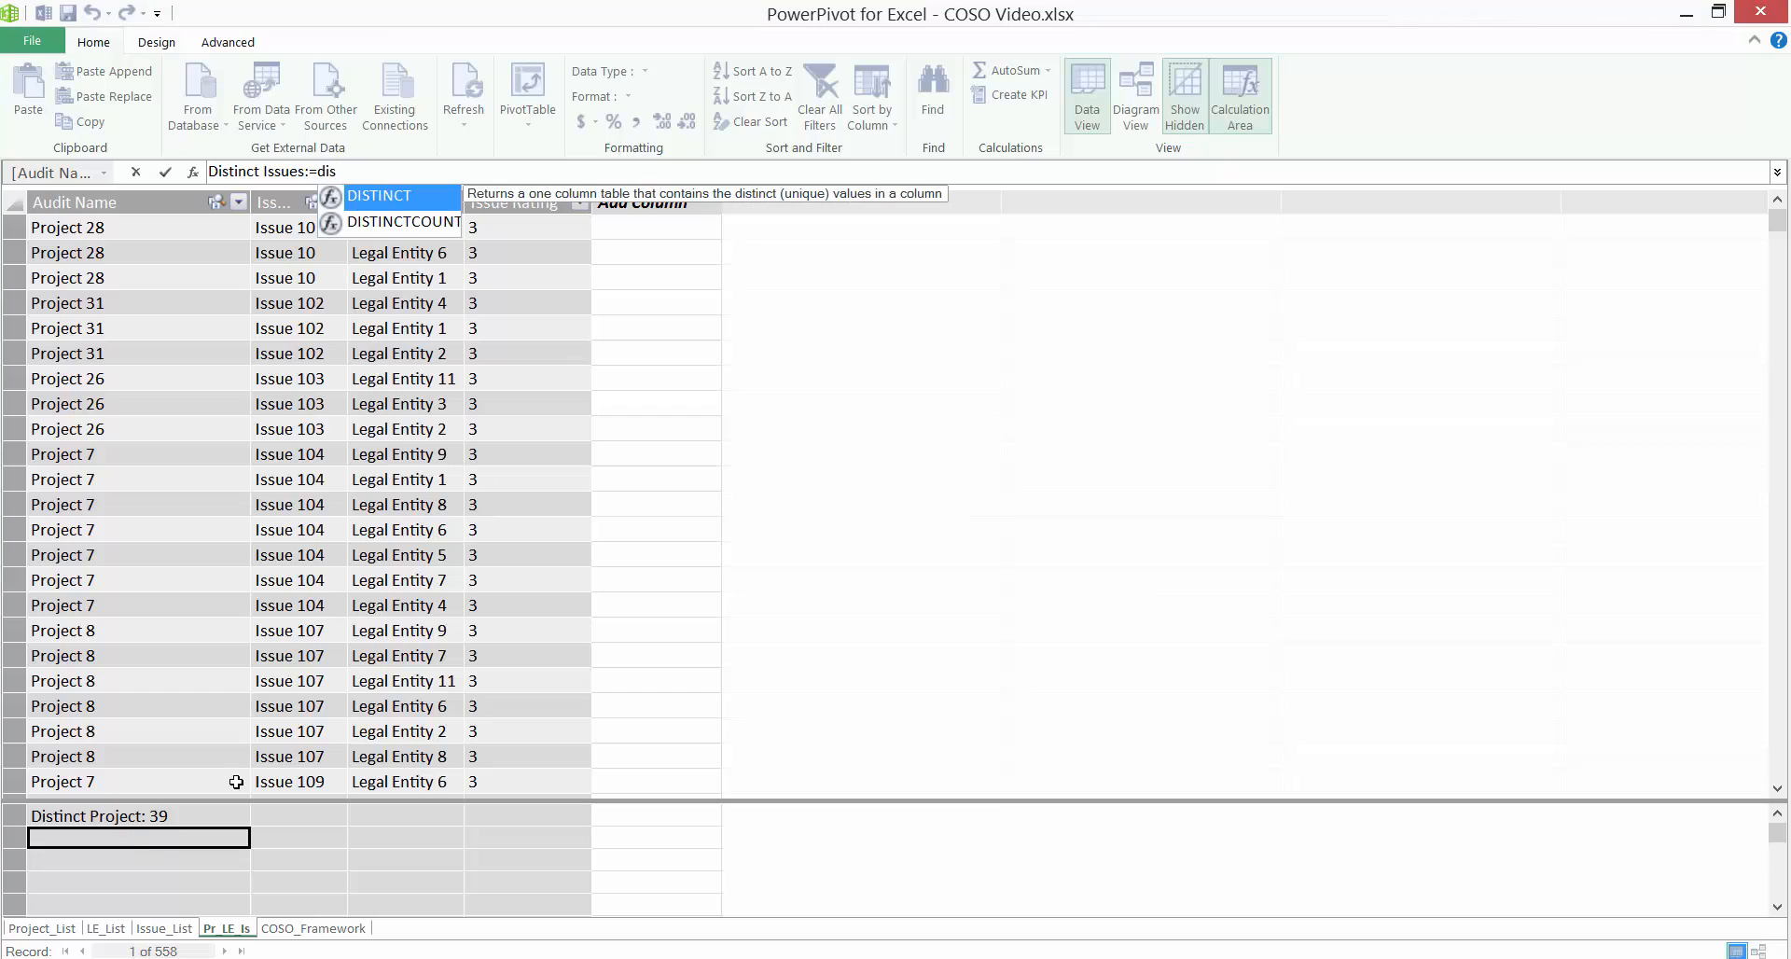
pyautogui.doubleClick(410, 235)
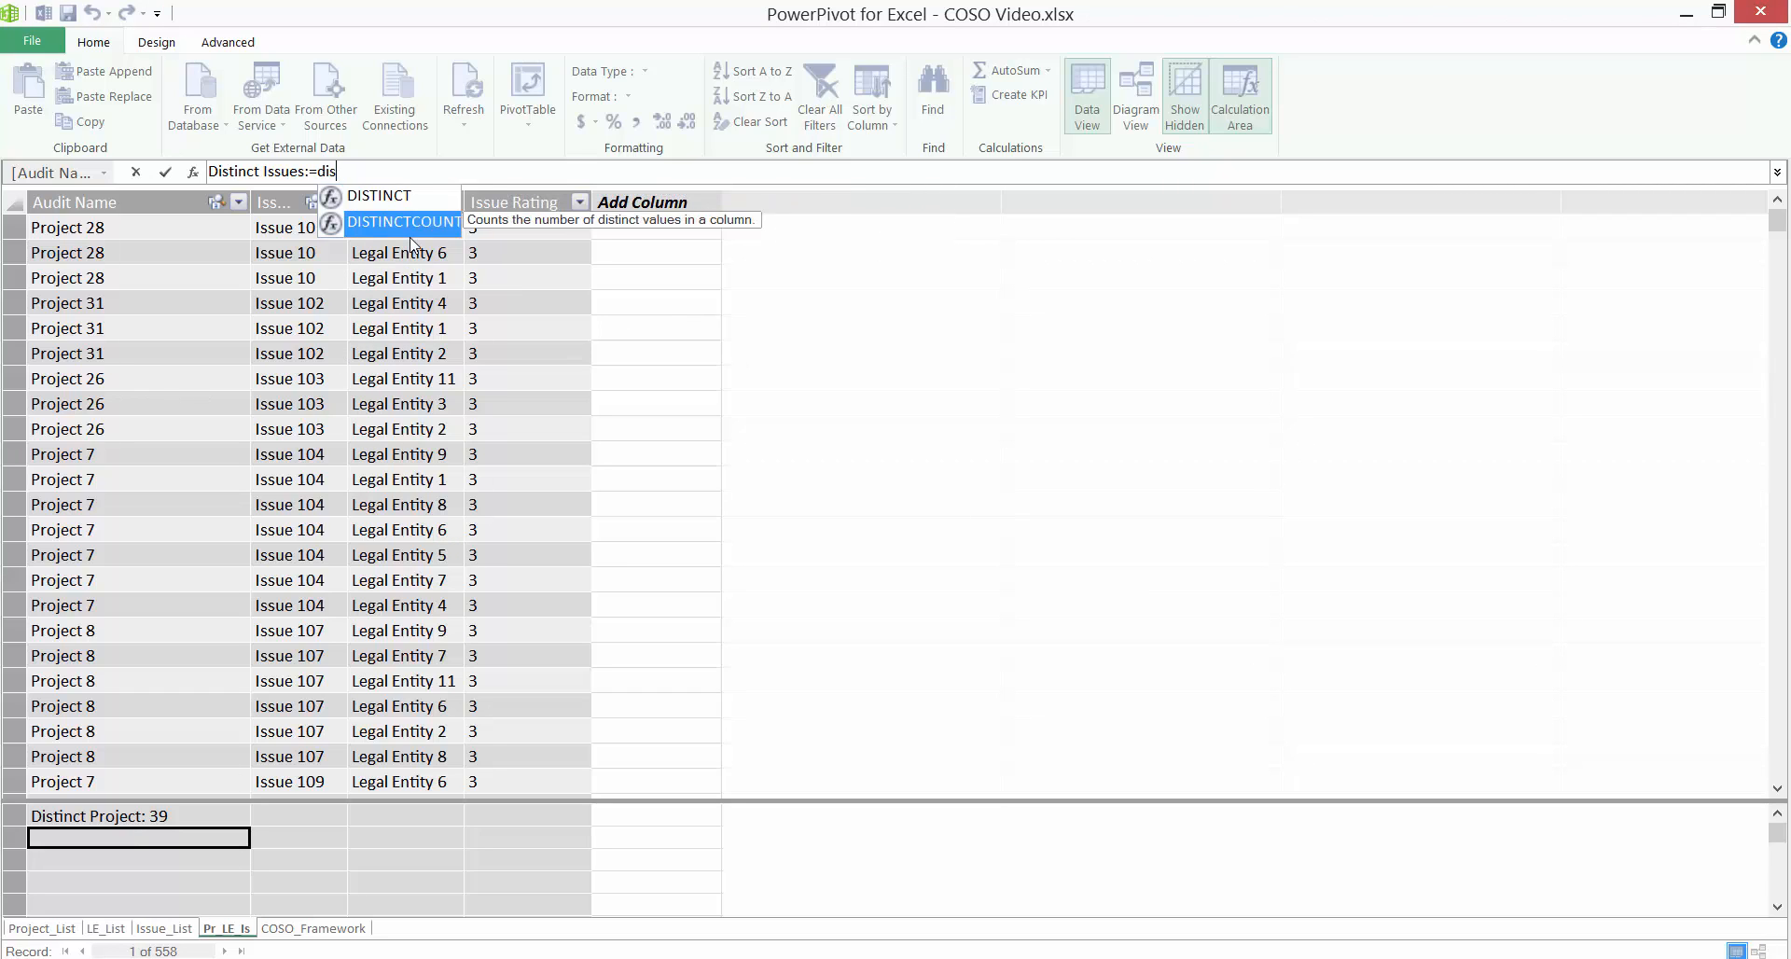
pyautogui.click(298, 199)
pyautogui.write(')')
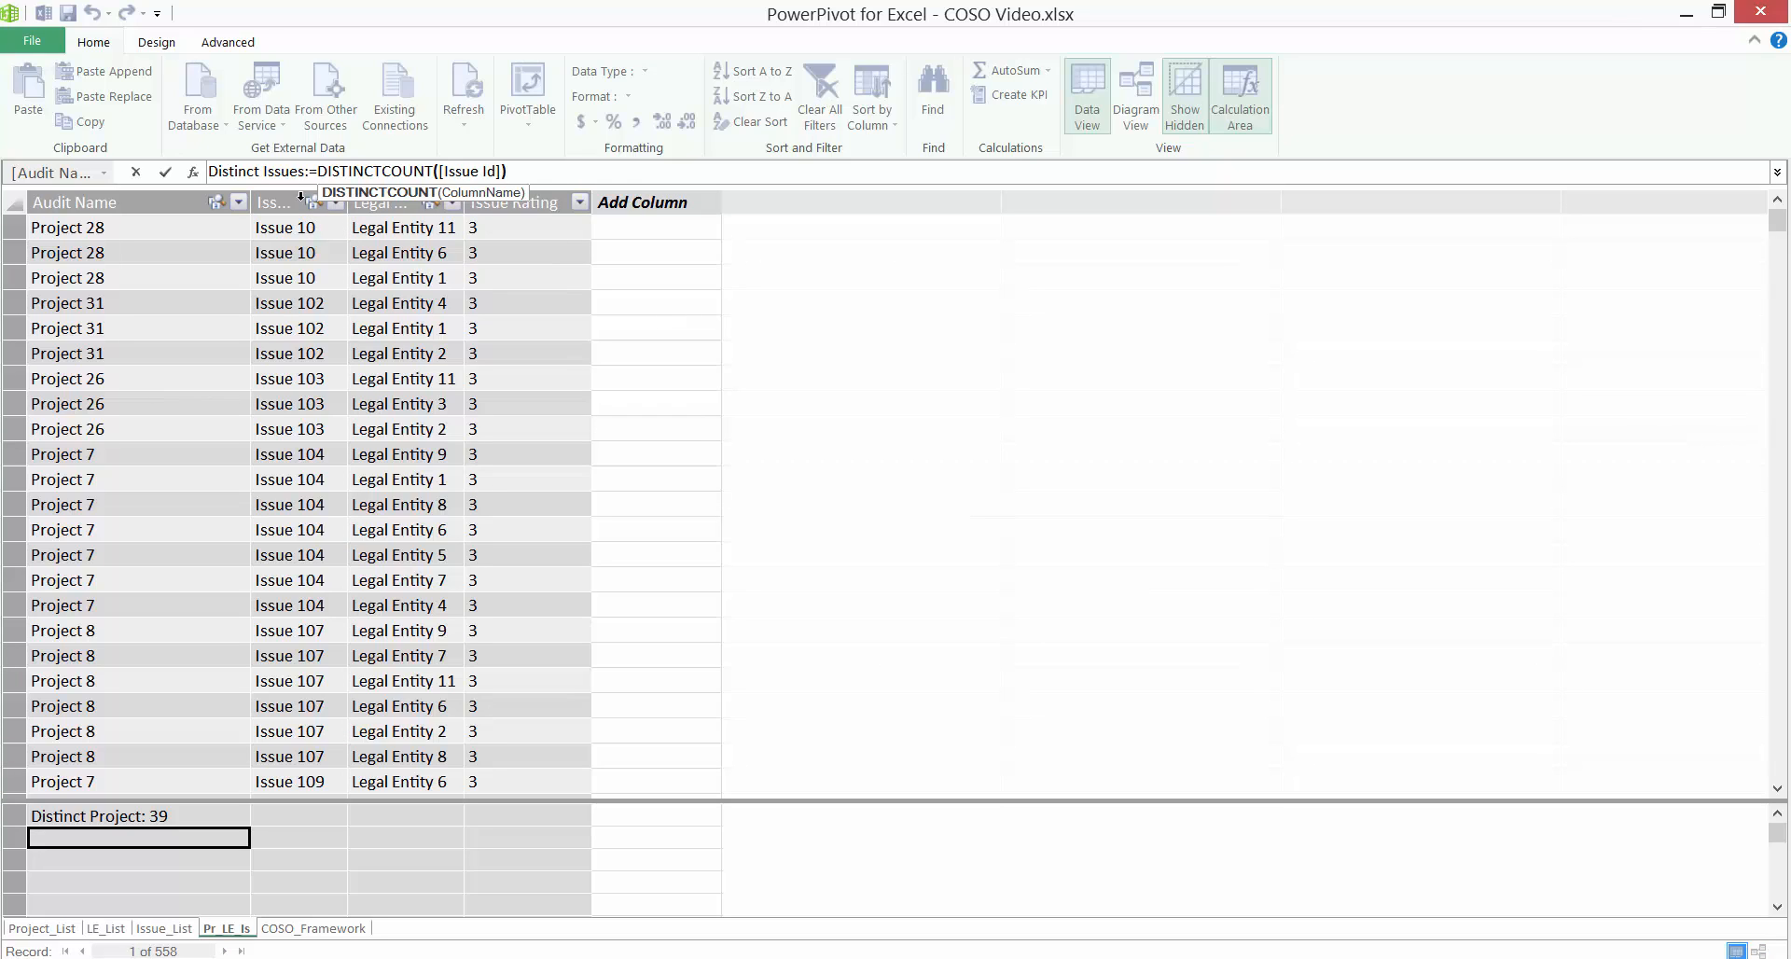
pyautogui.press('Return')
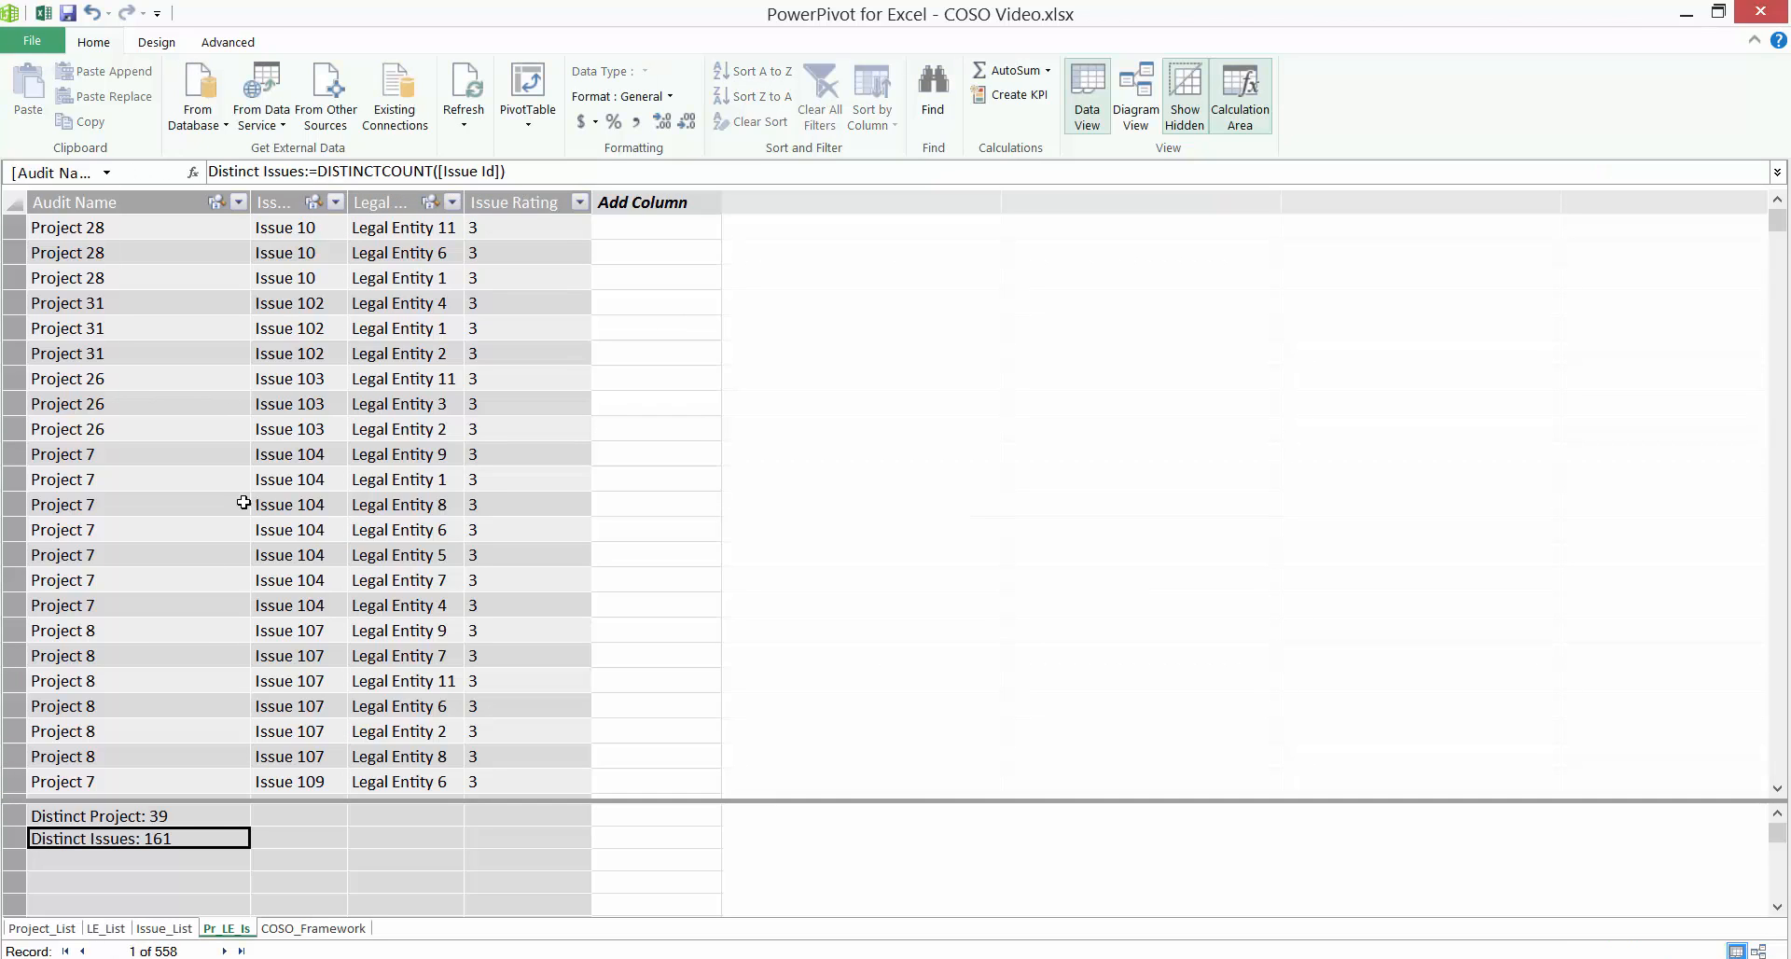
# - Add the measure WTT AVG Issue:=SUM([Issue Rating])/COUNT([Issue Rating]) below the Distinct Issues measure
pyautogui.click(194, 860)
pyautogui.write('WTT')
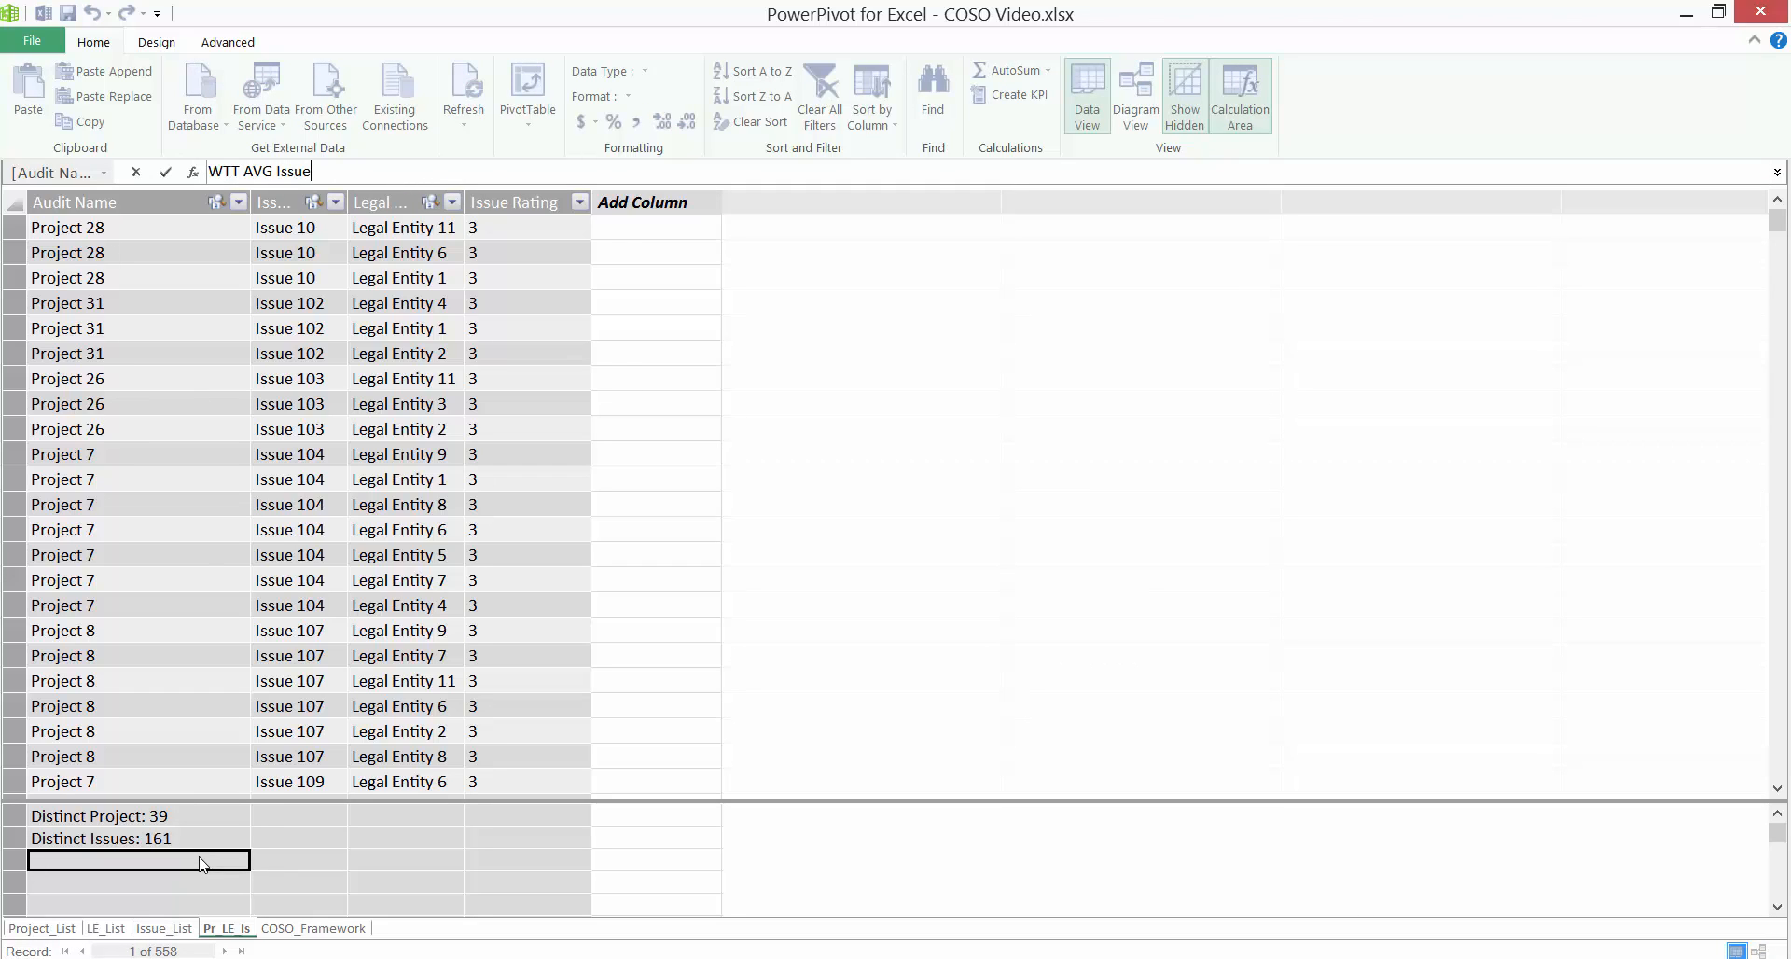
pyautogui.write('AVG Issue:=')
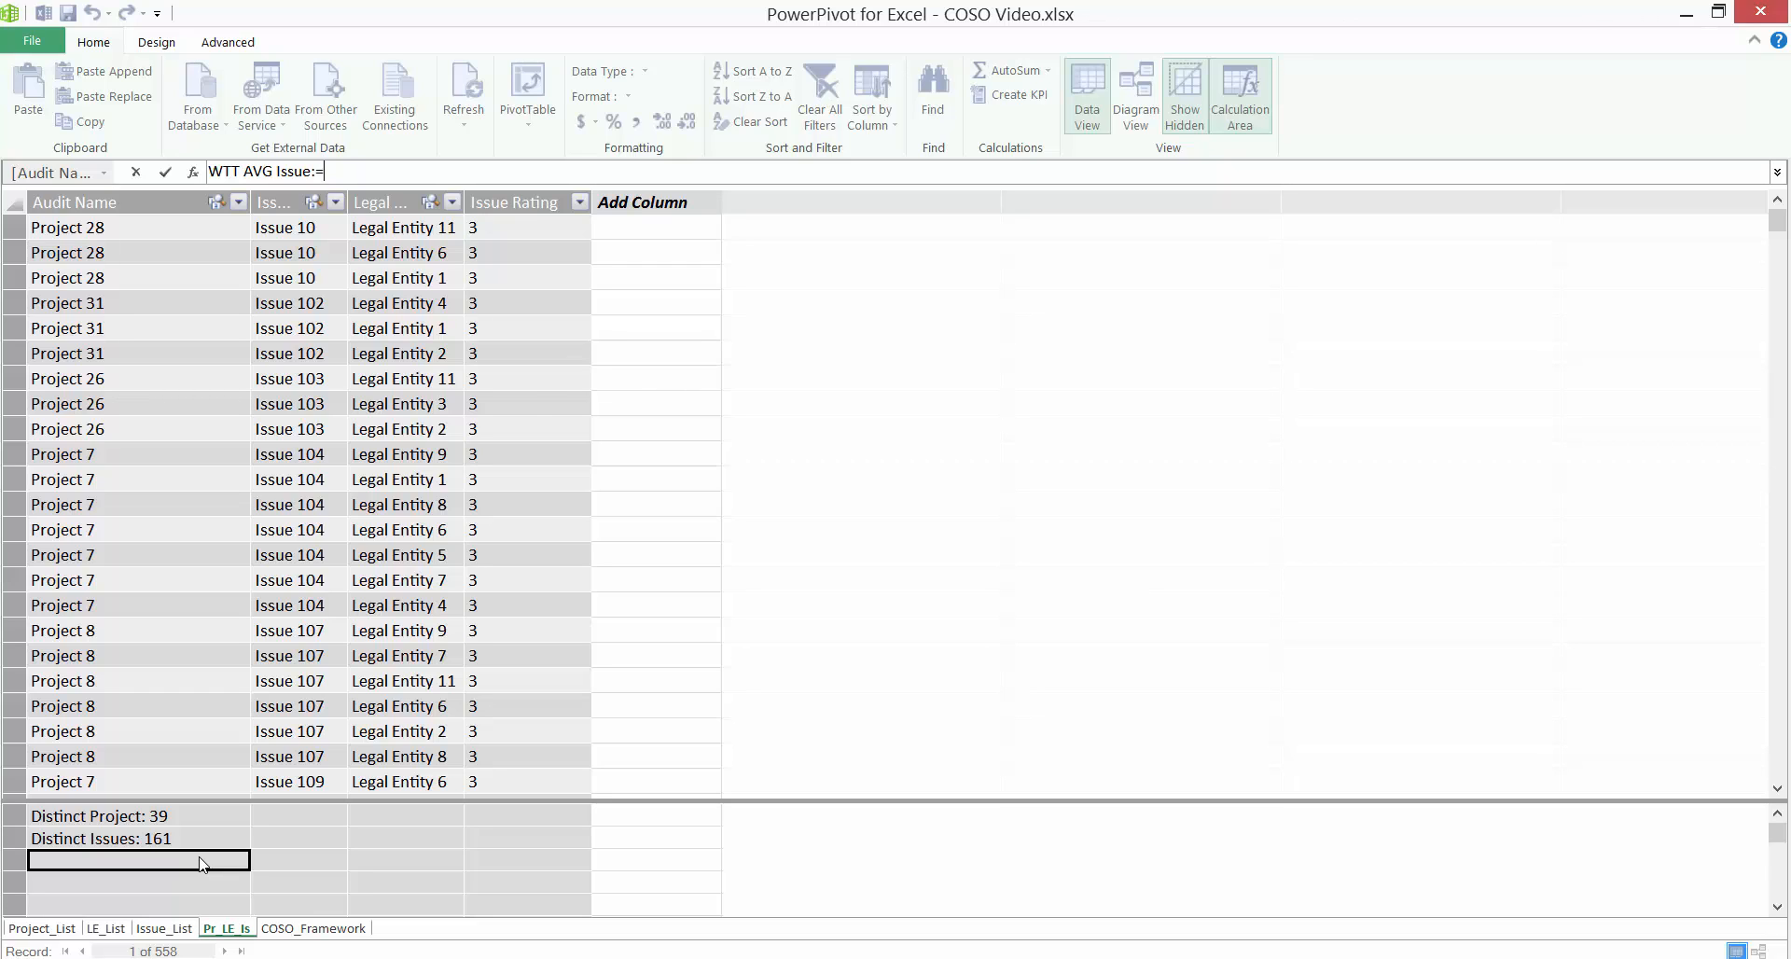
pyautogui.write('SUM(')
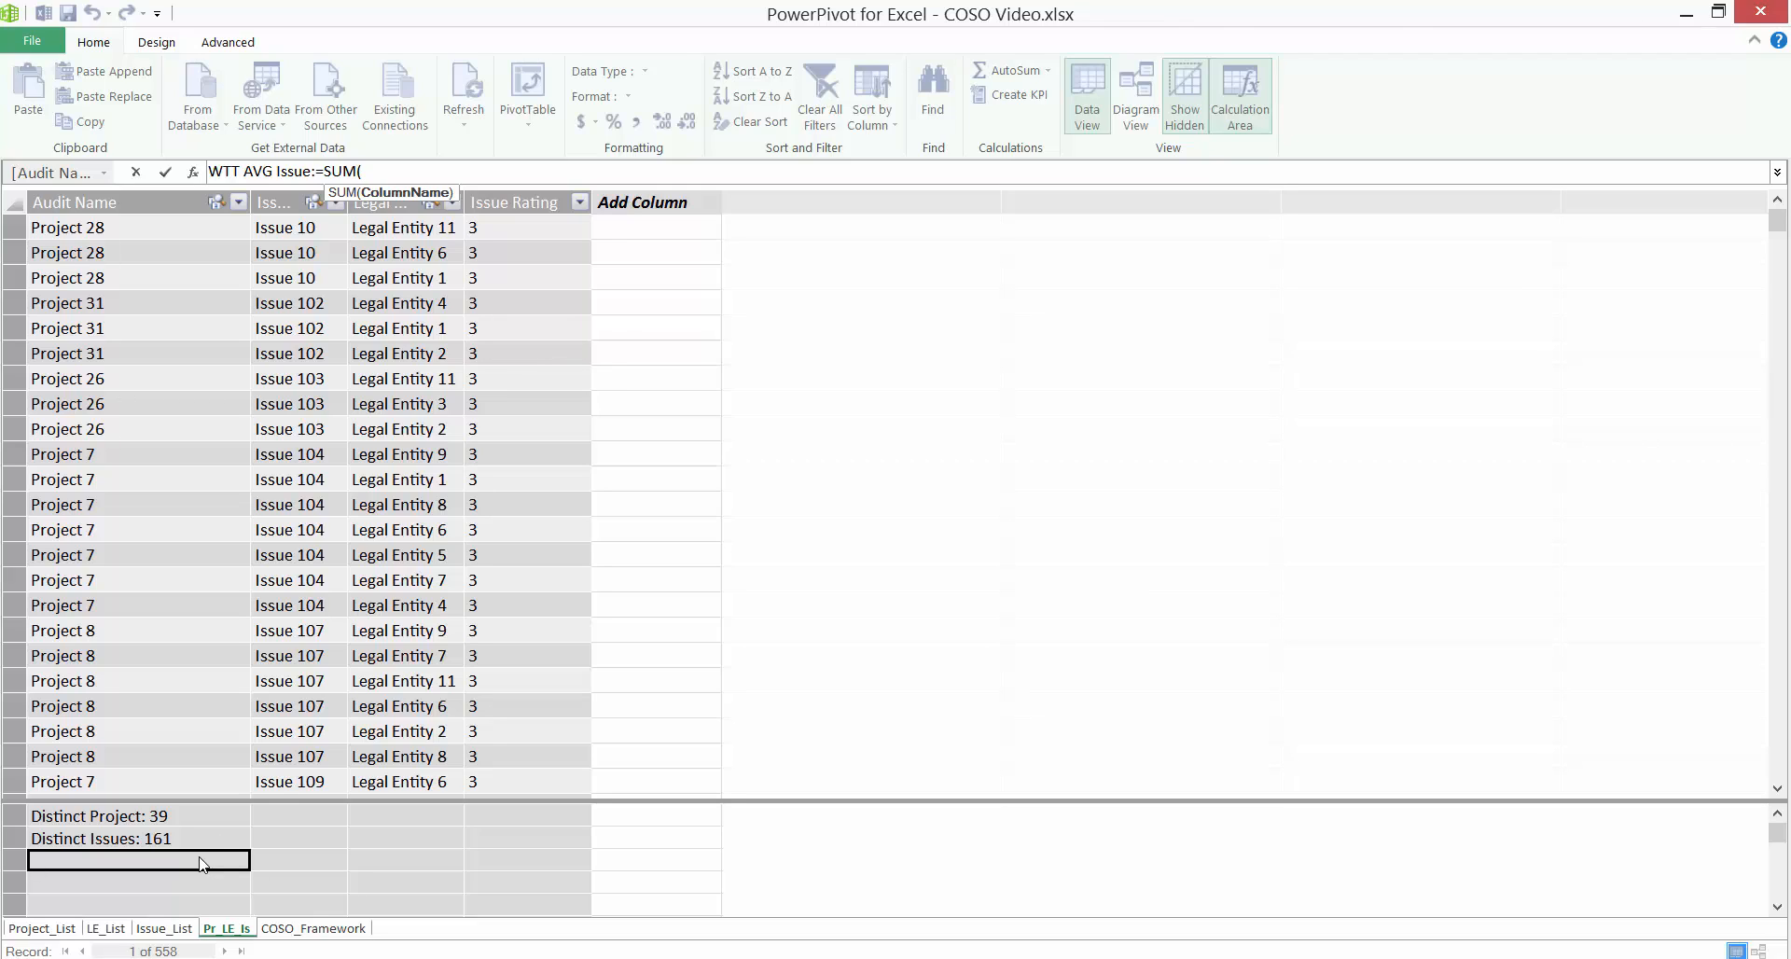
pyautogui.click(513, 202)
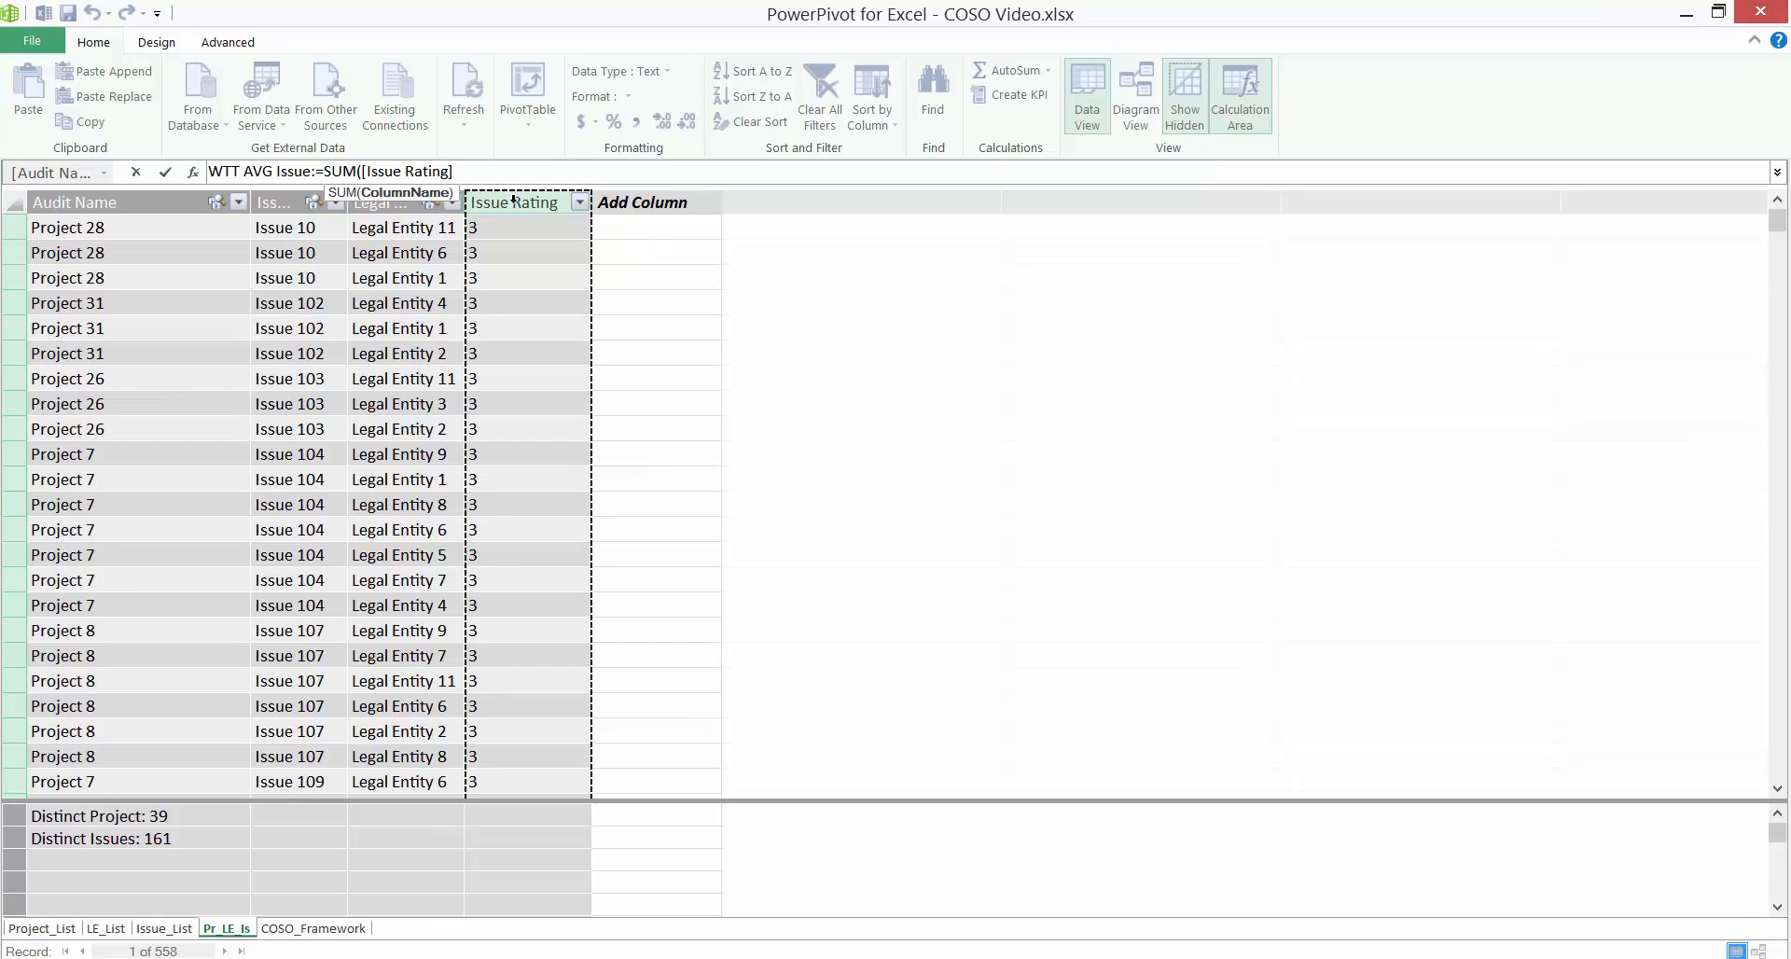
pyautogui.write(')/')
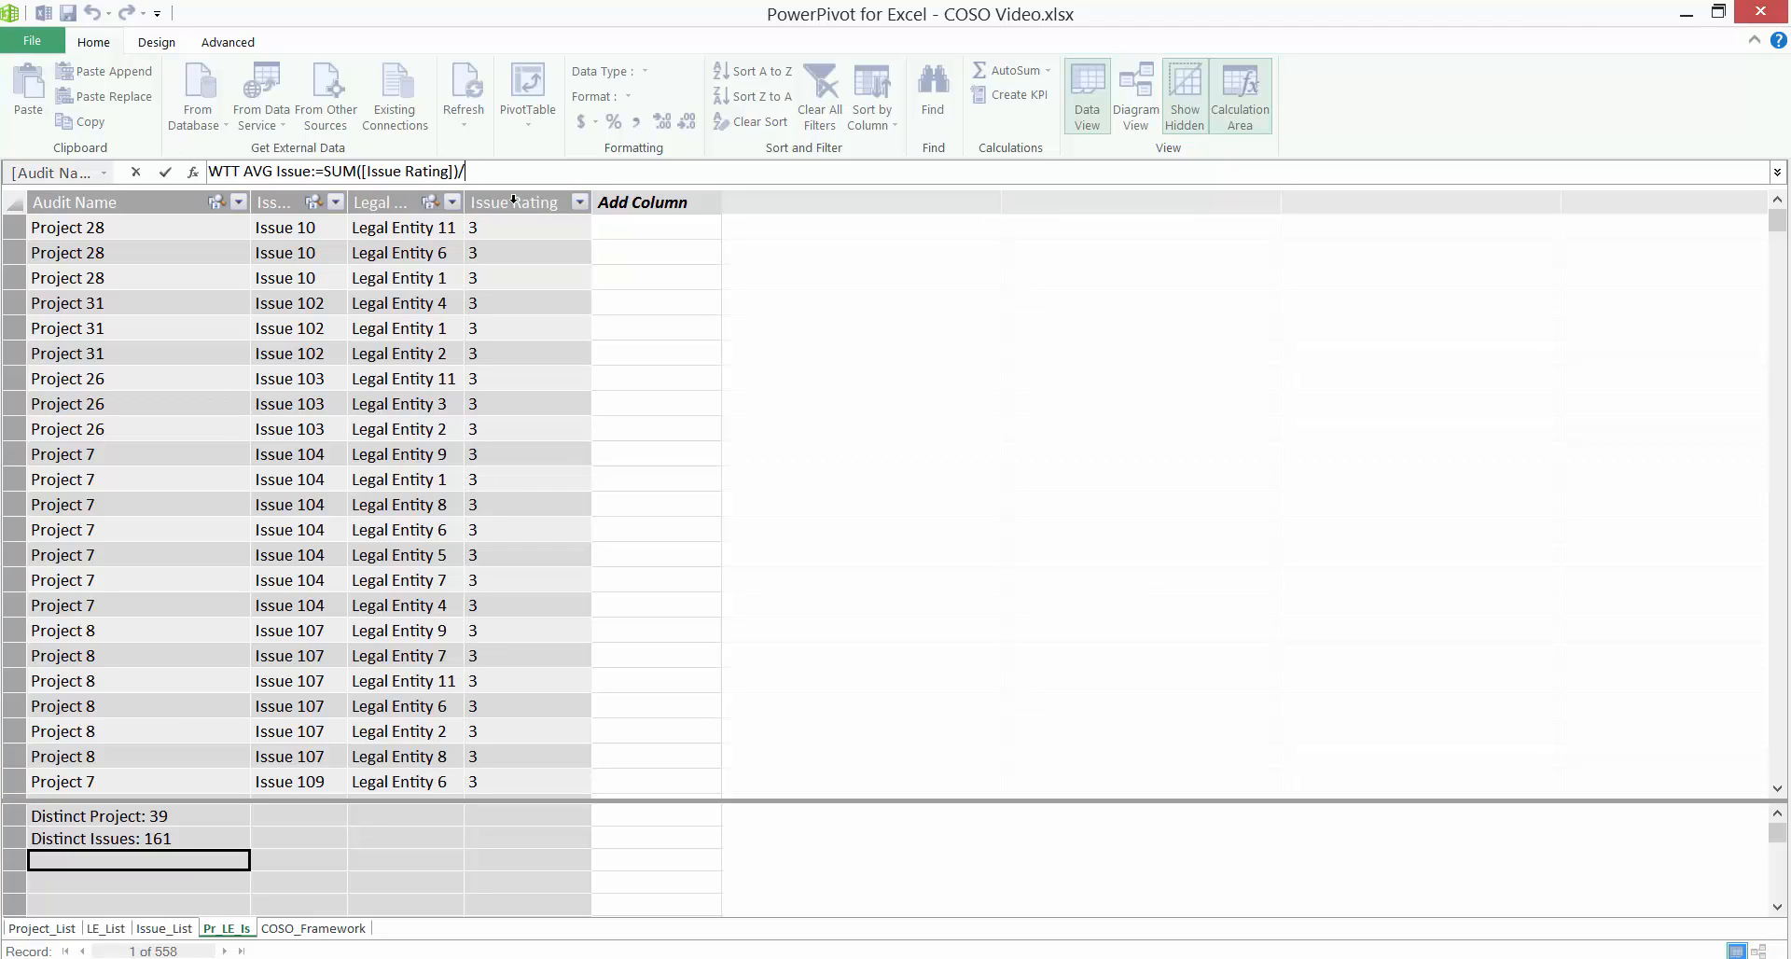
pyautogui.write('Count')
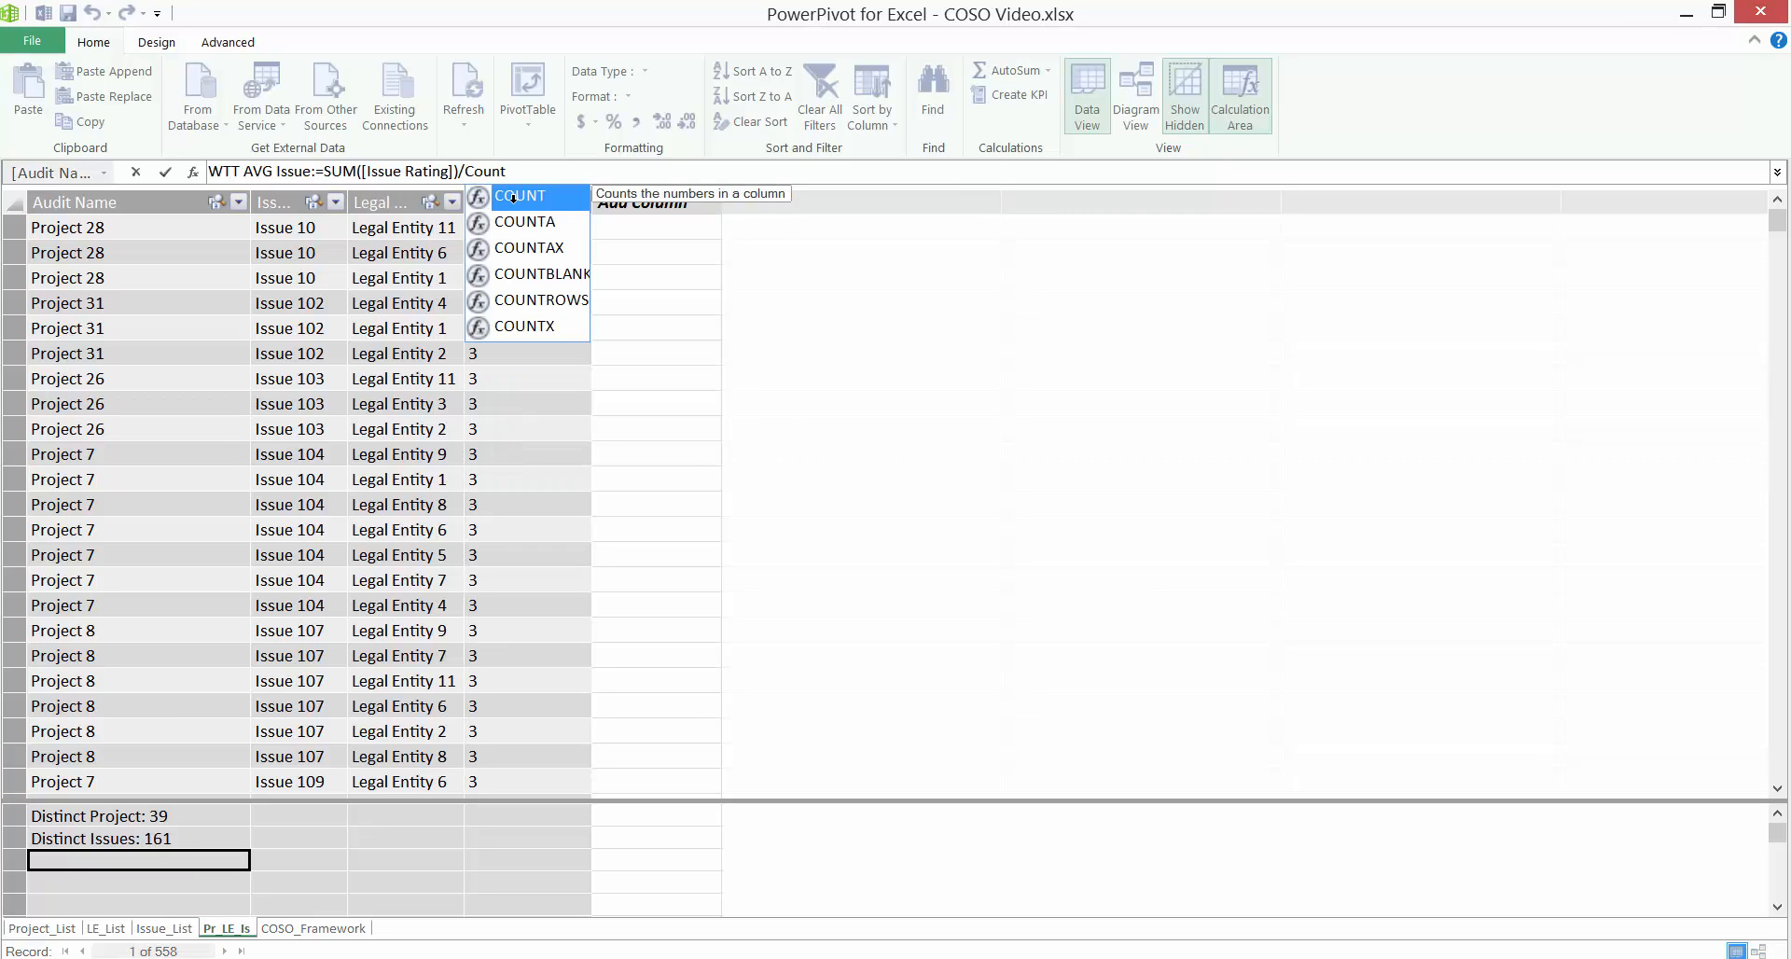
pyautogui.doubleClick(513, 195)
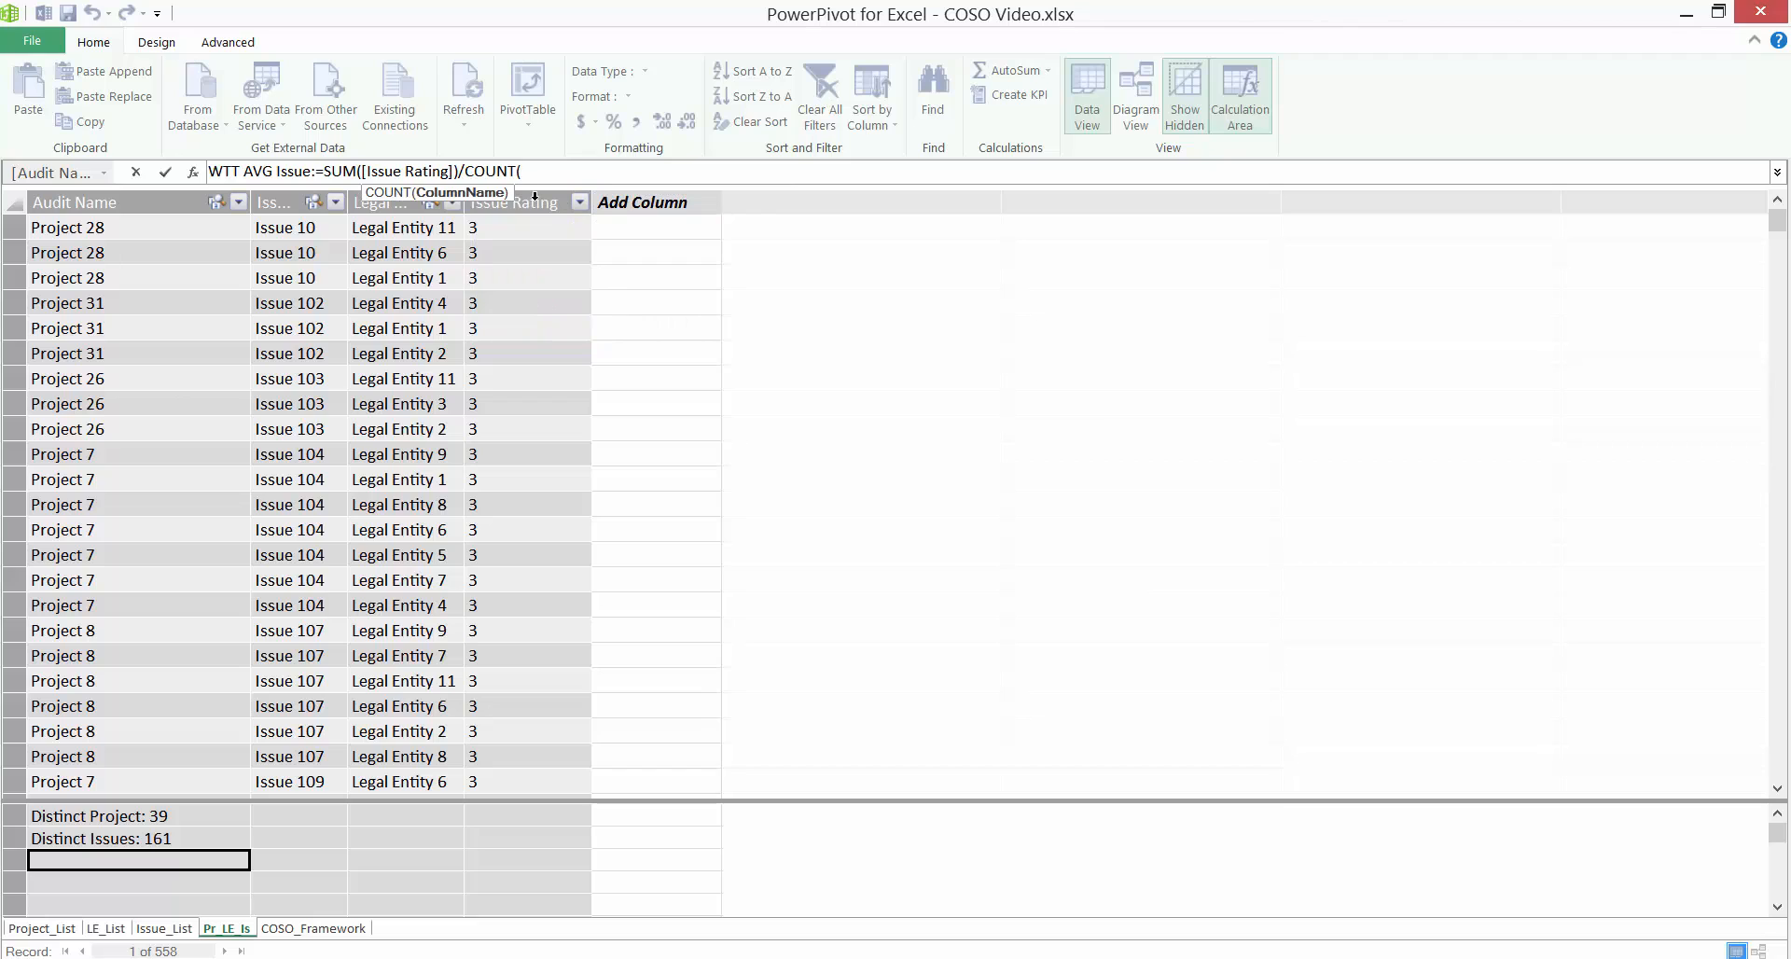
pyautogui.click(535, 198)
pyautogui.write(')')
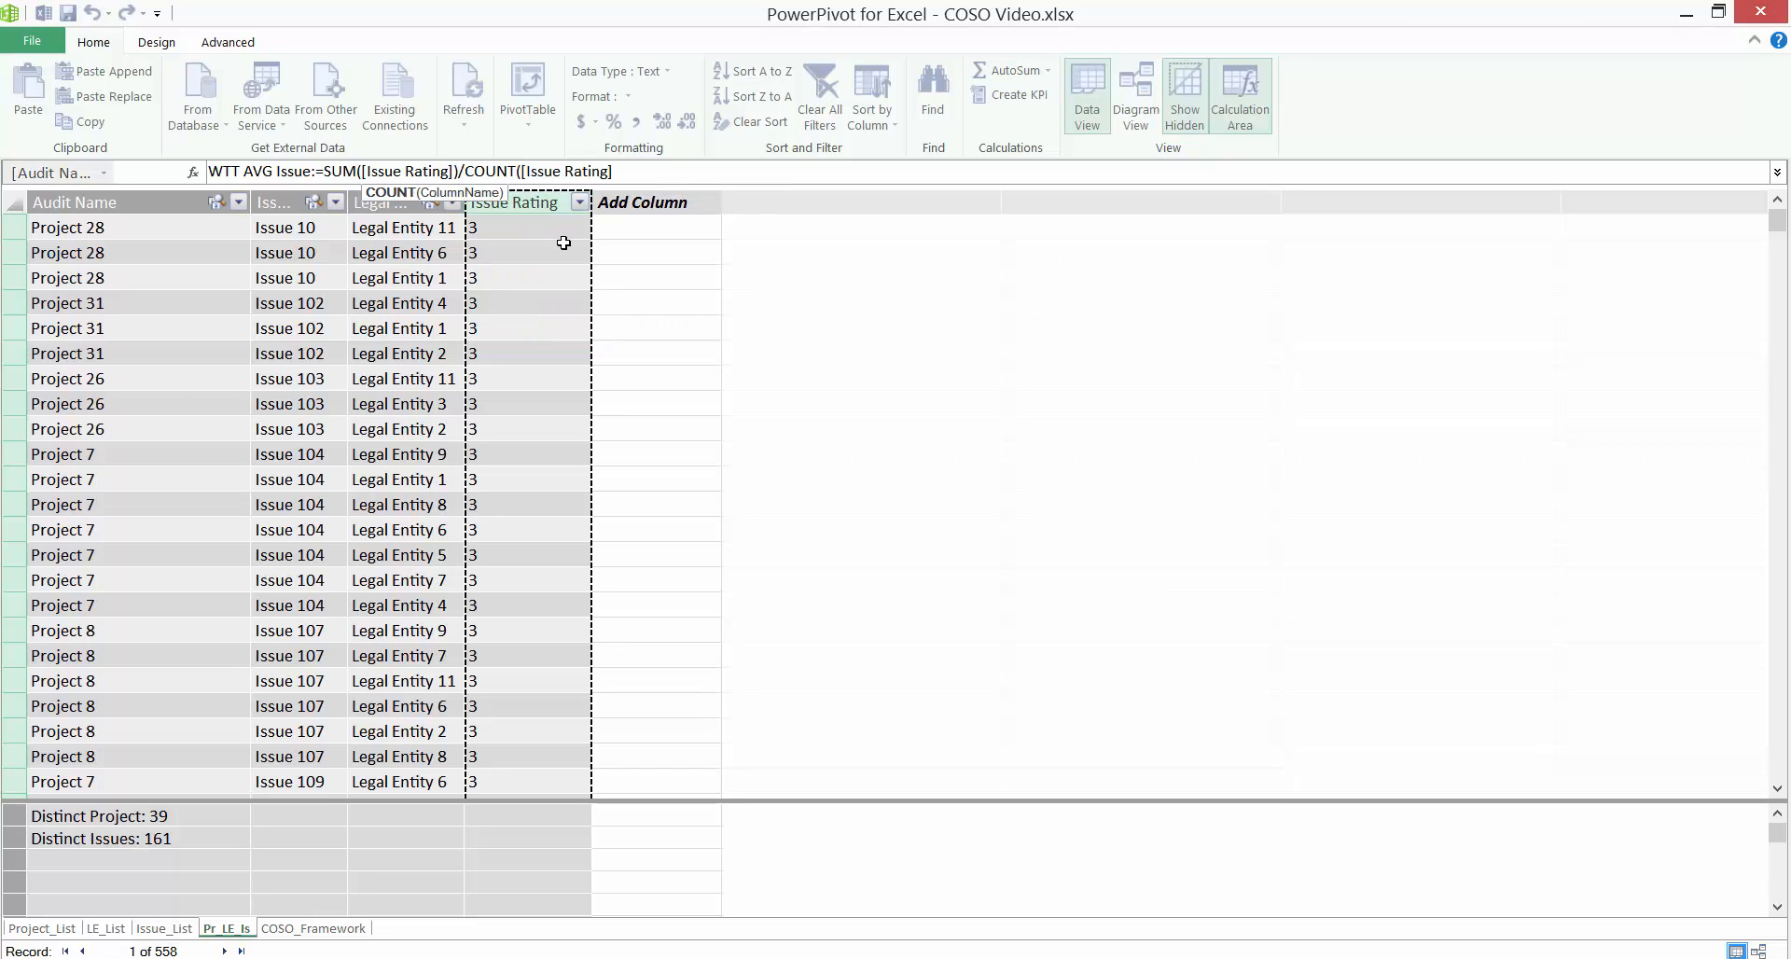
pyautogui.press('Return')
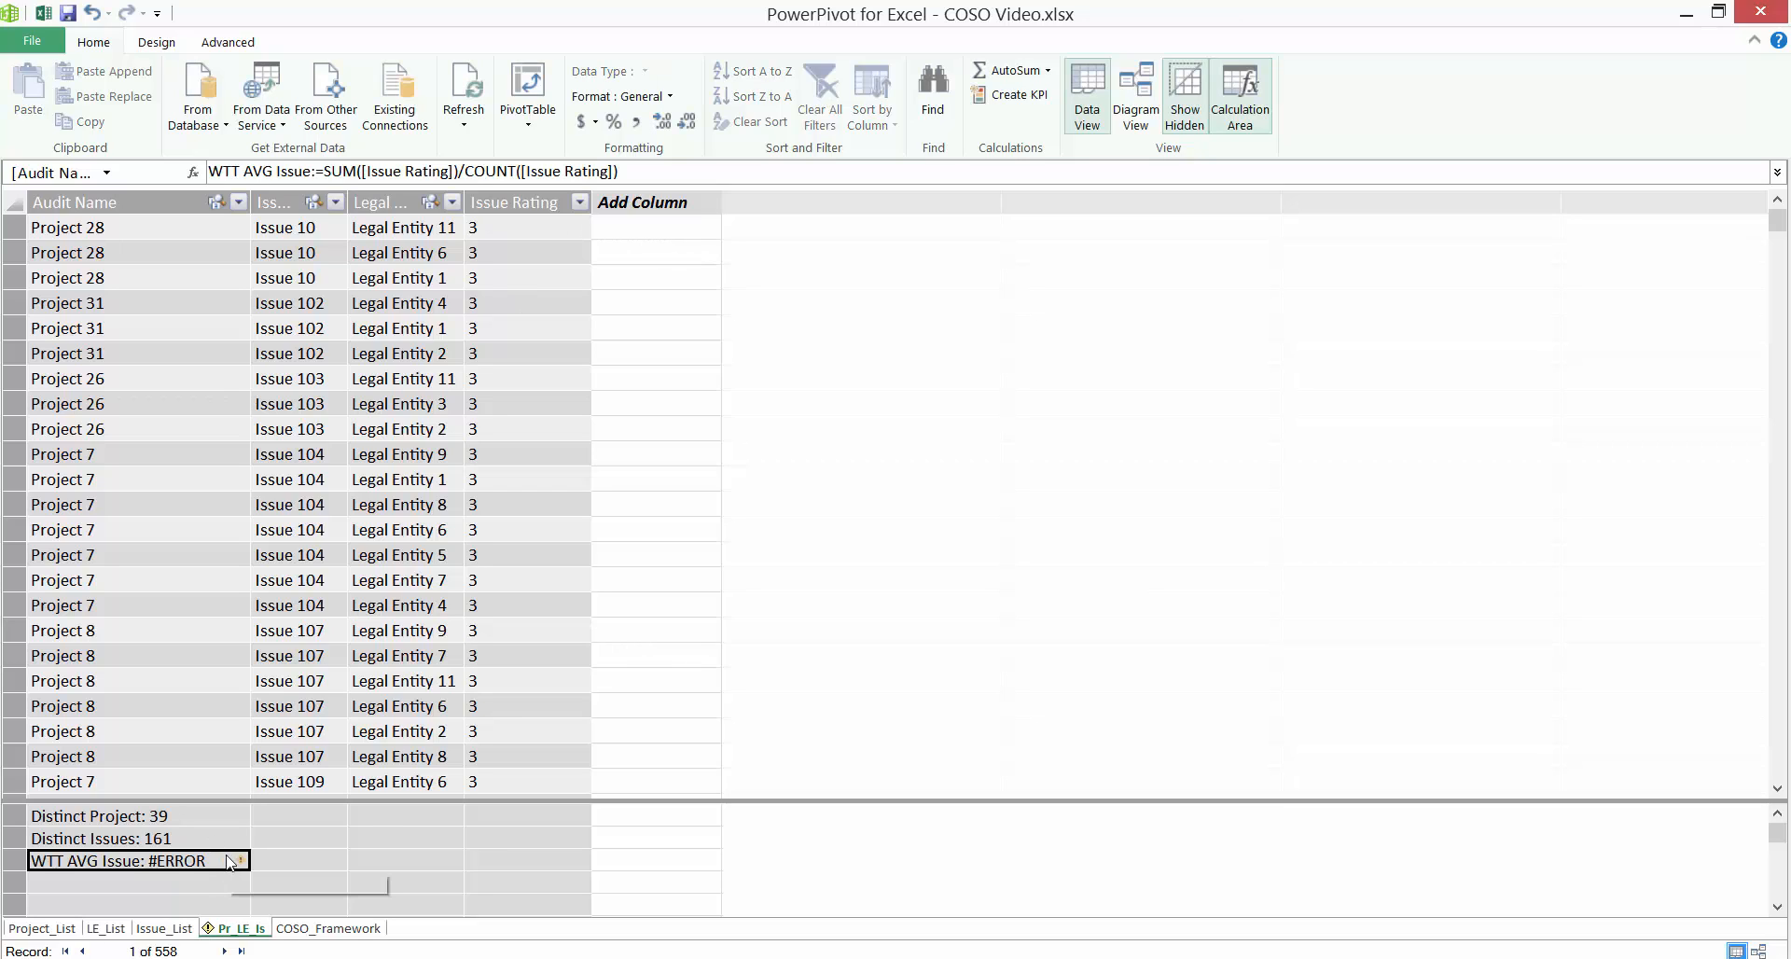
# - Check the Issue Rating column in Pr_LE_Is, switch to the COSO Video workbook in Excel and open the Pr_LE_Is query for editing
pyautogui.click(512, 251)
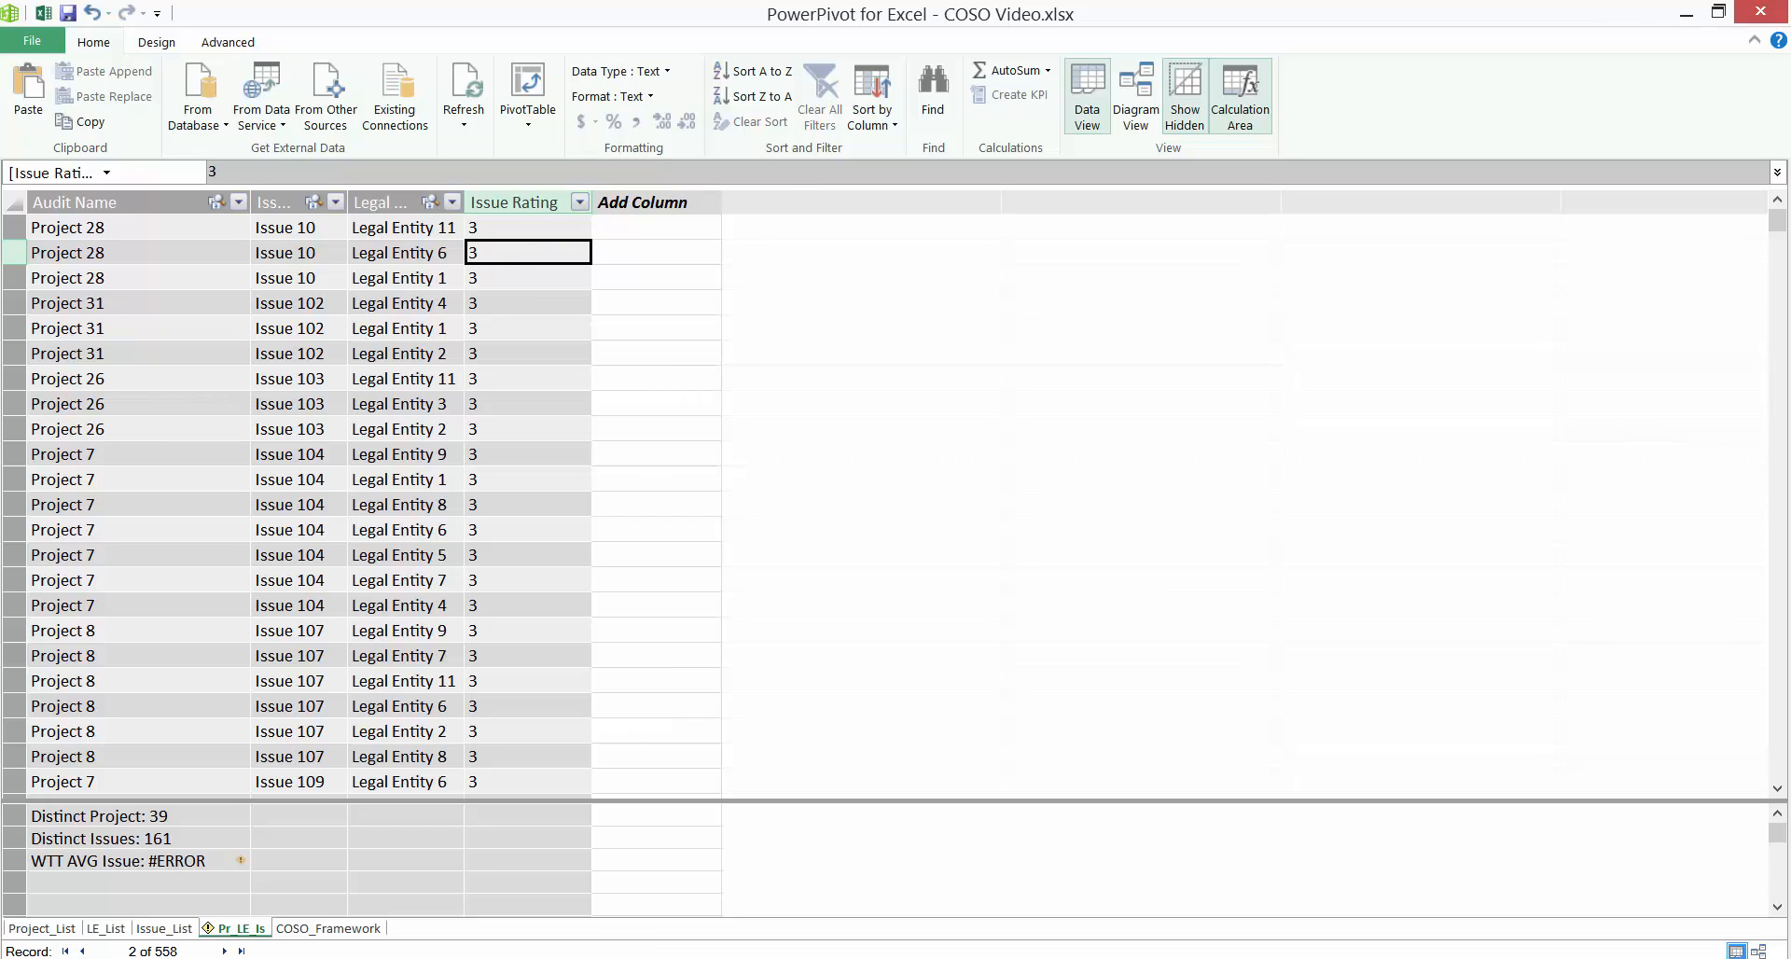
pyautogui.click(634, 958)
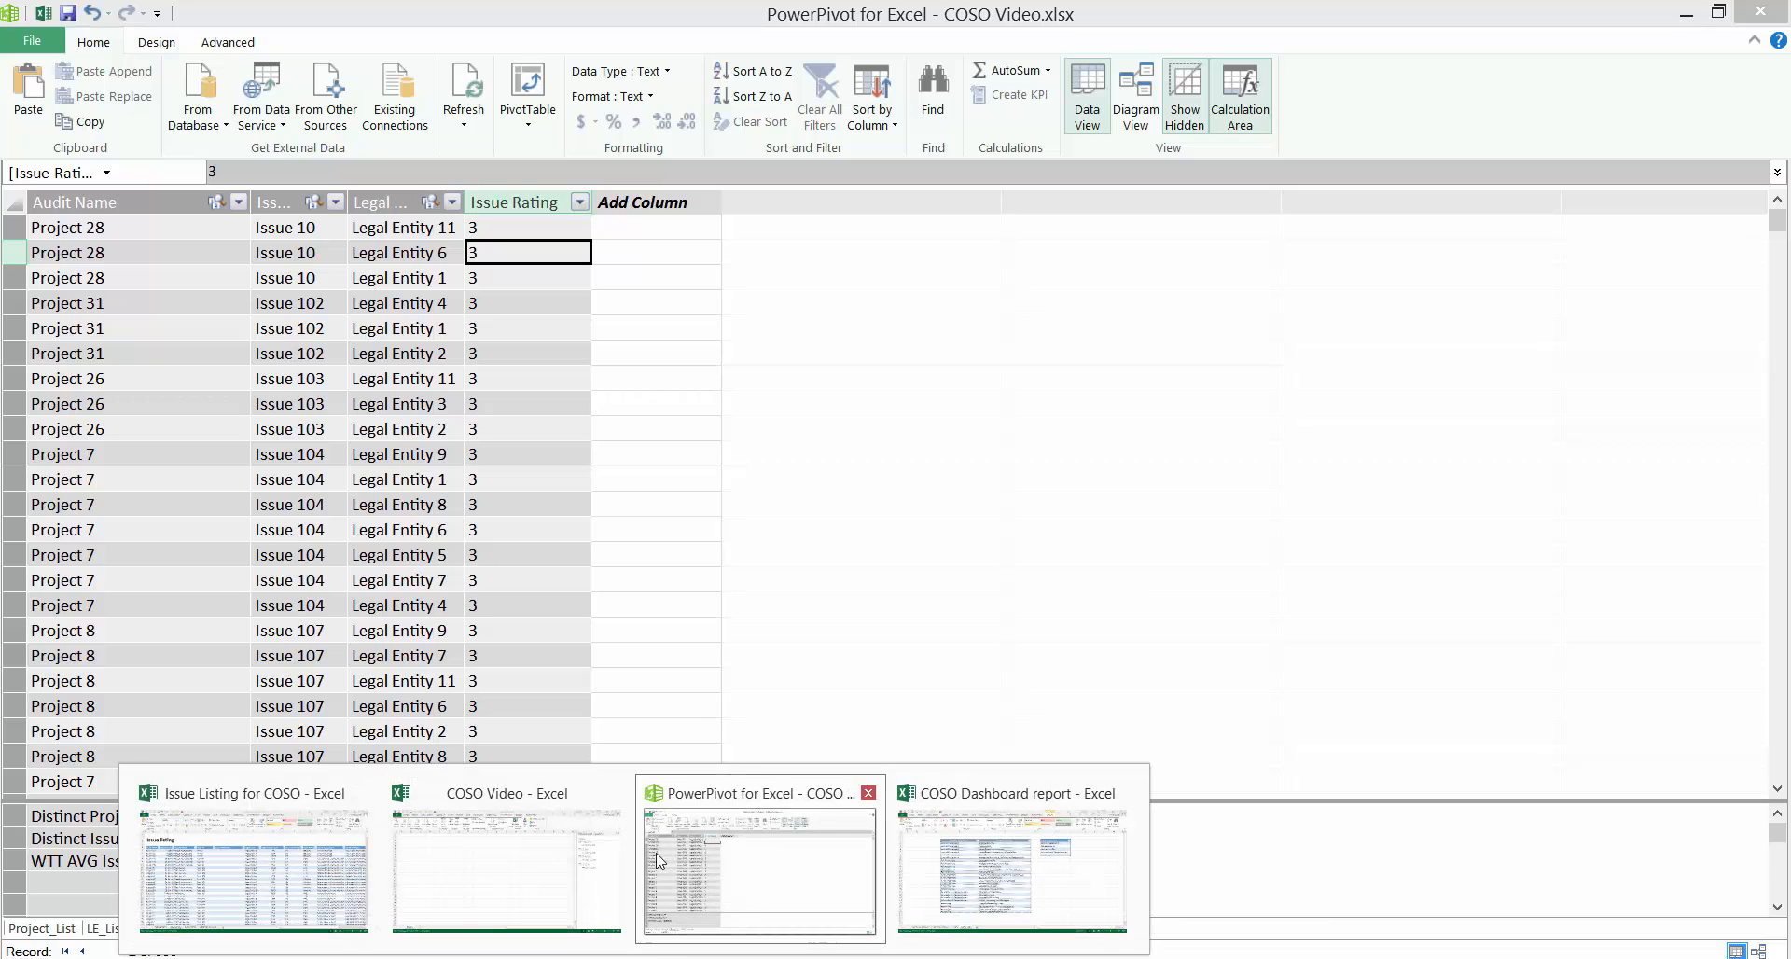
pyautogui.moveTo(315, 856)
pyautogui.moveTo(478, 856)
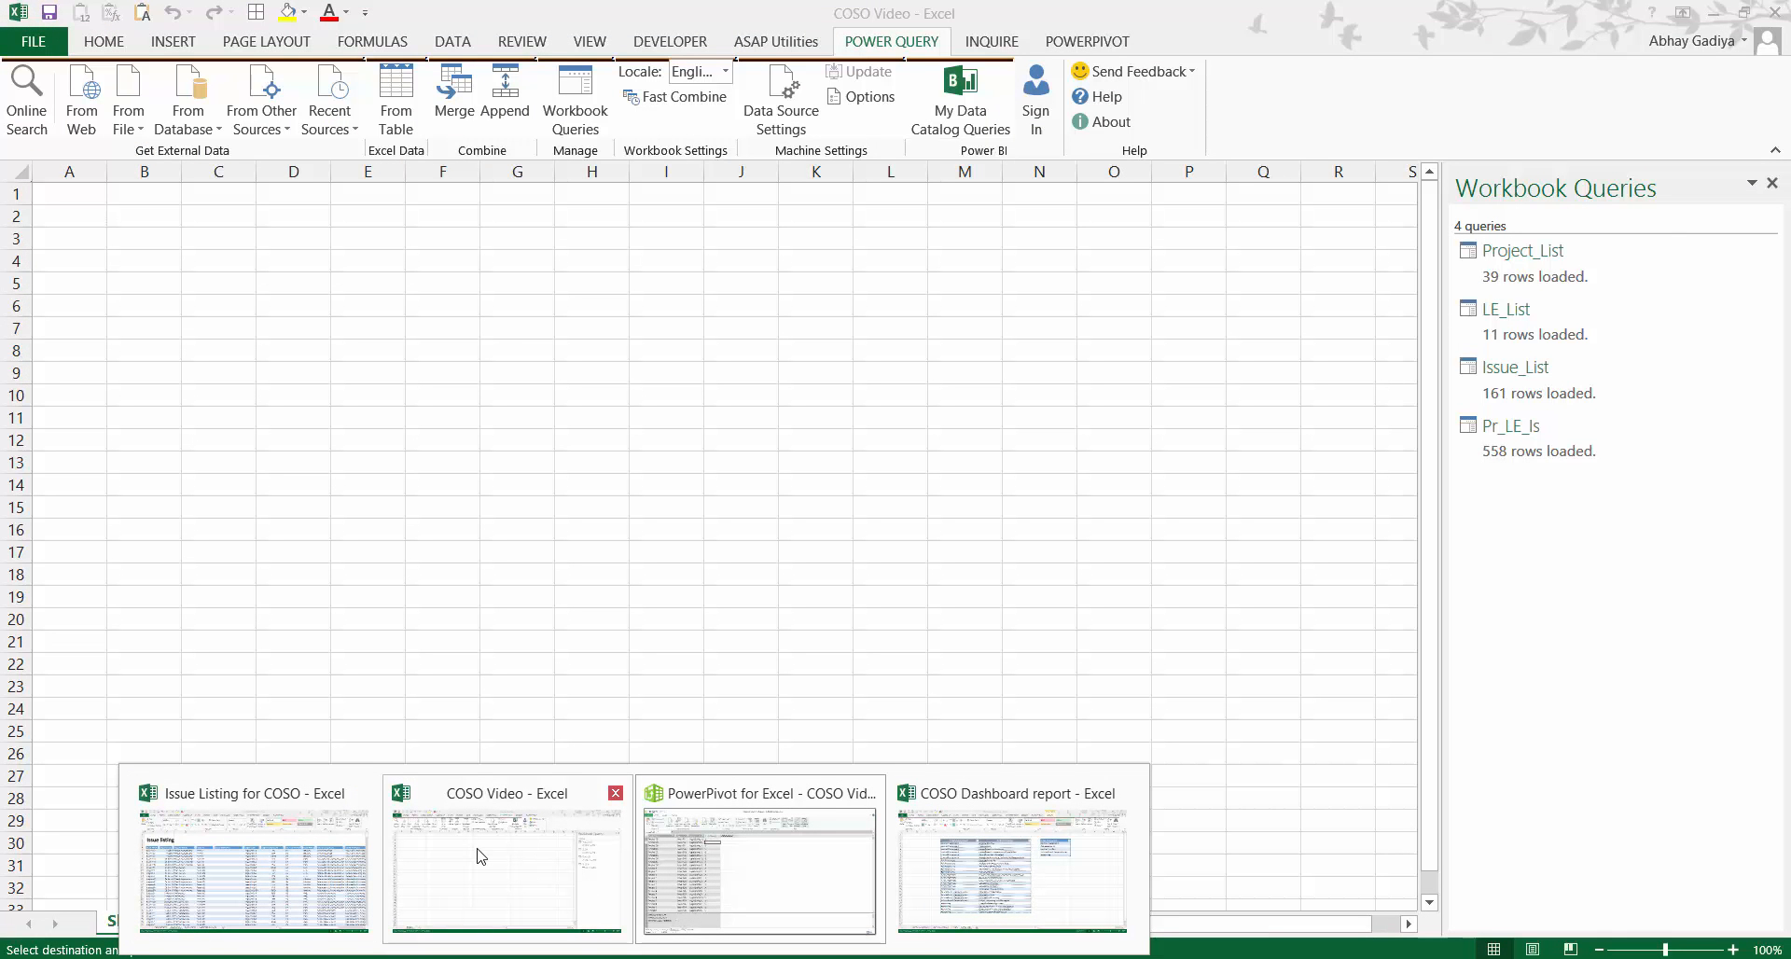
pyautogui.click(478, 857)
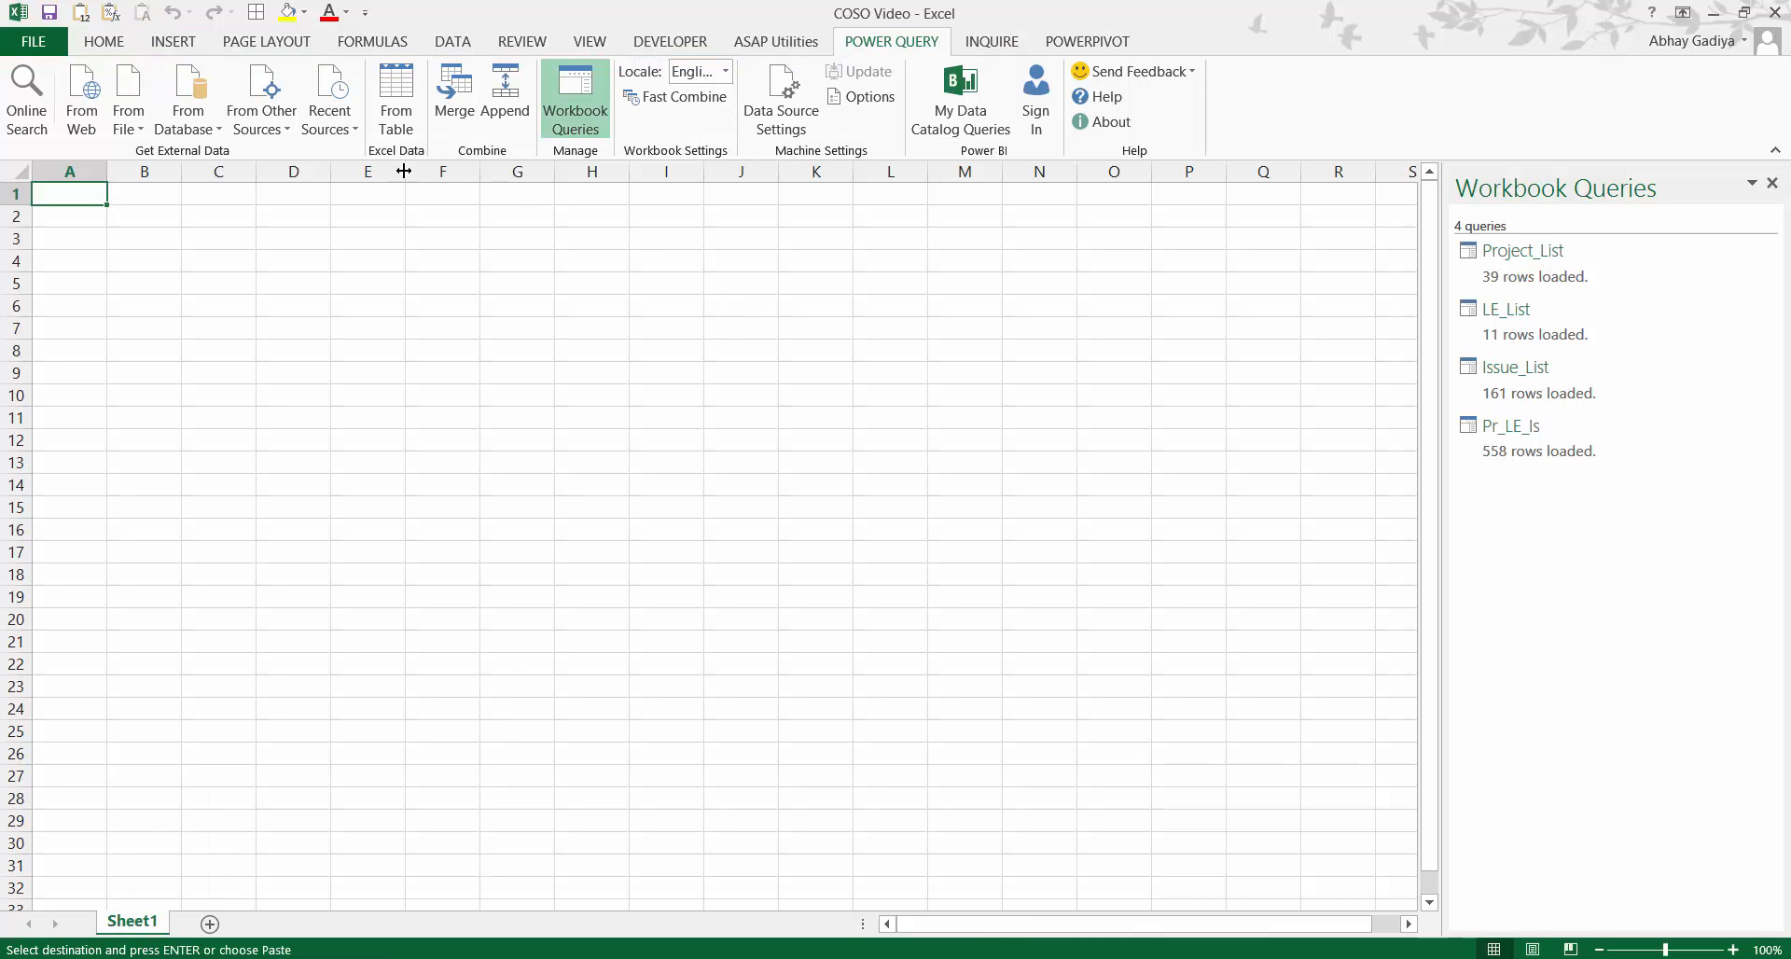
pyautogui.click(1470, 338)
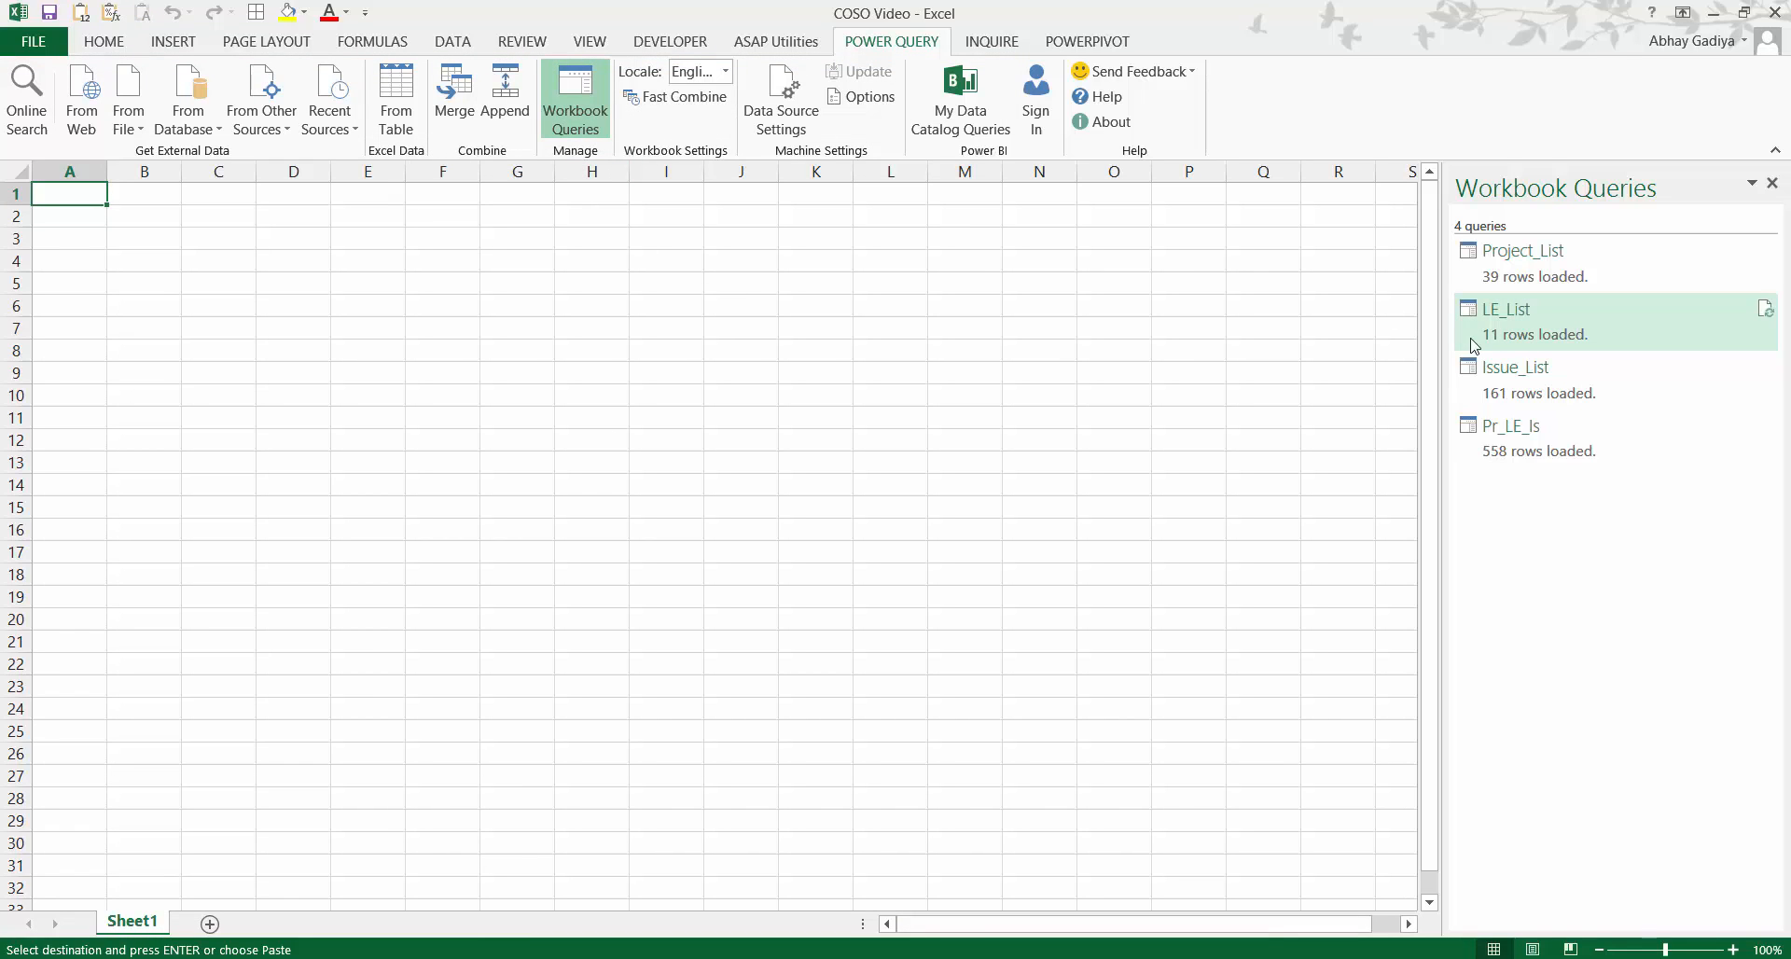
pyautogui.doubleClick(1536, 431)
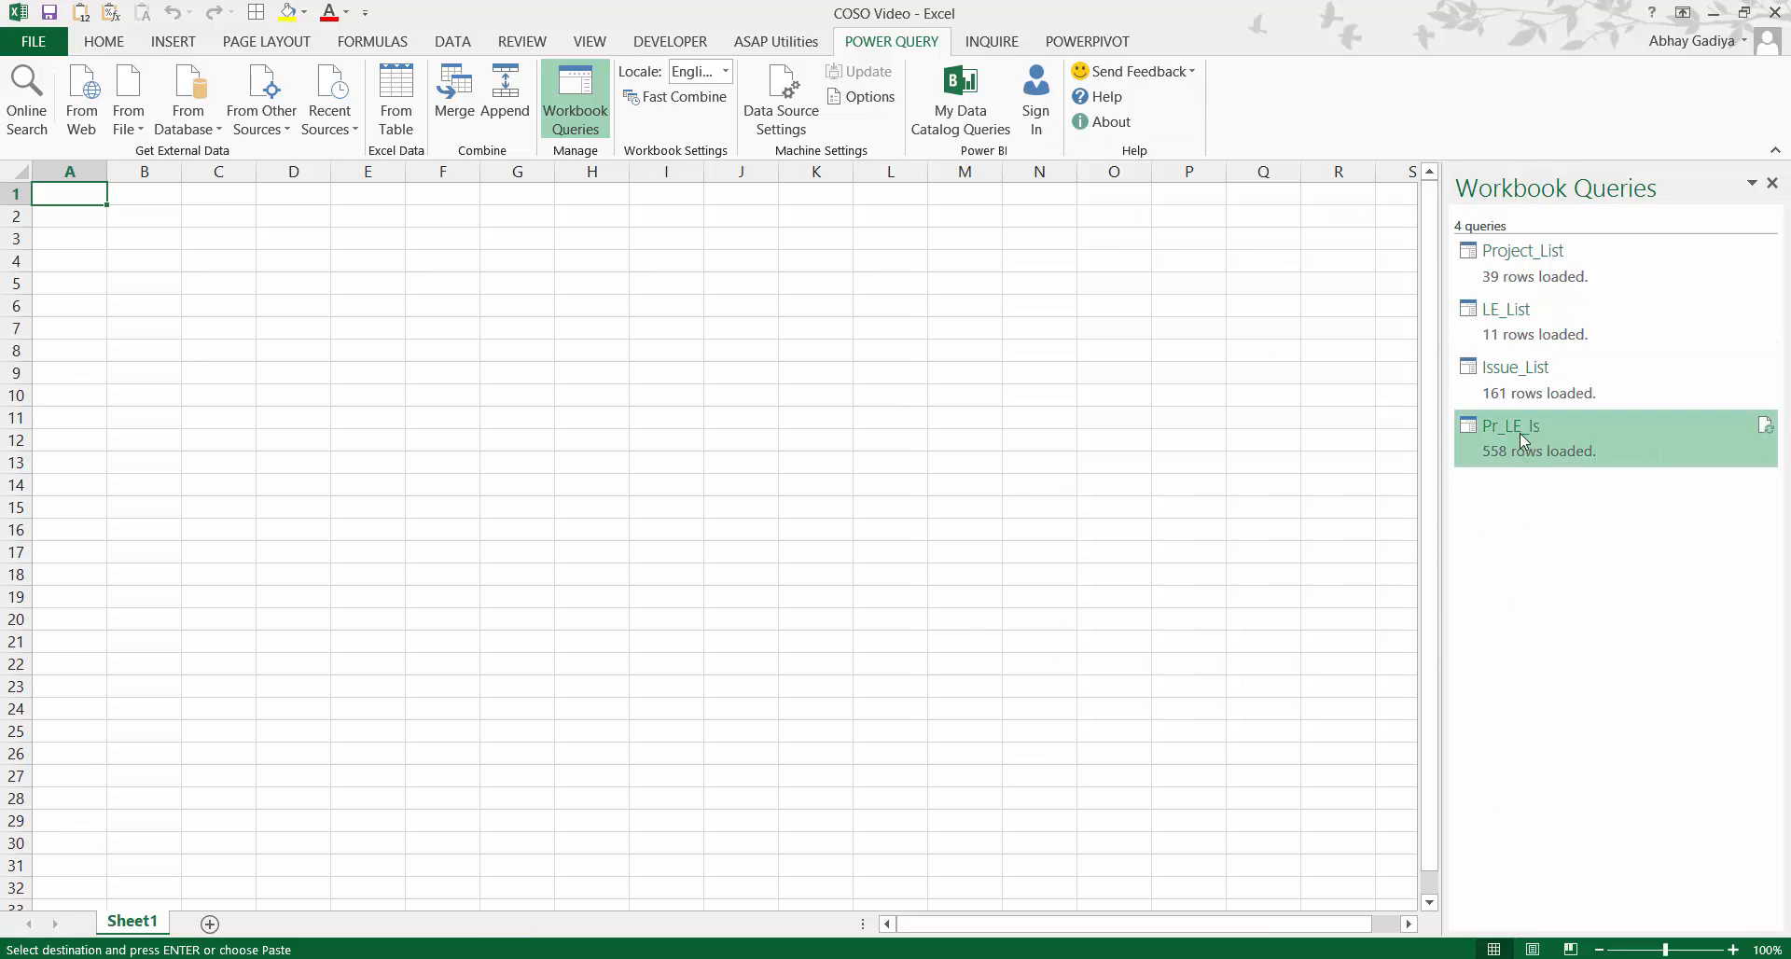
pyautogui.moveTo(1520, 433)
pyautogui.click(1137, 716)
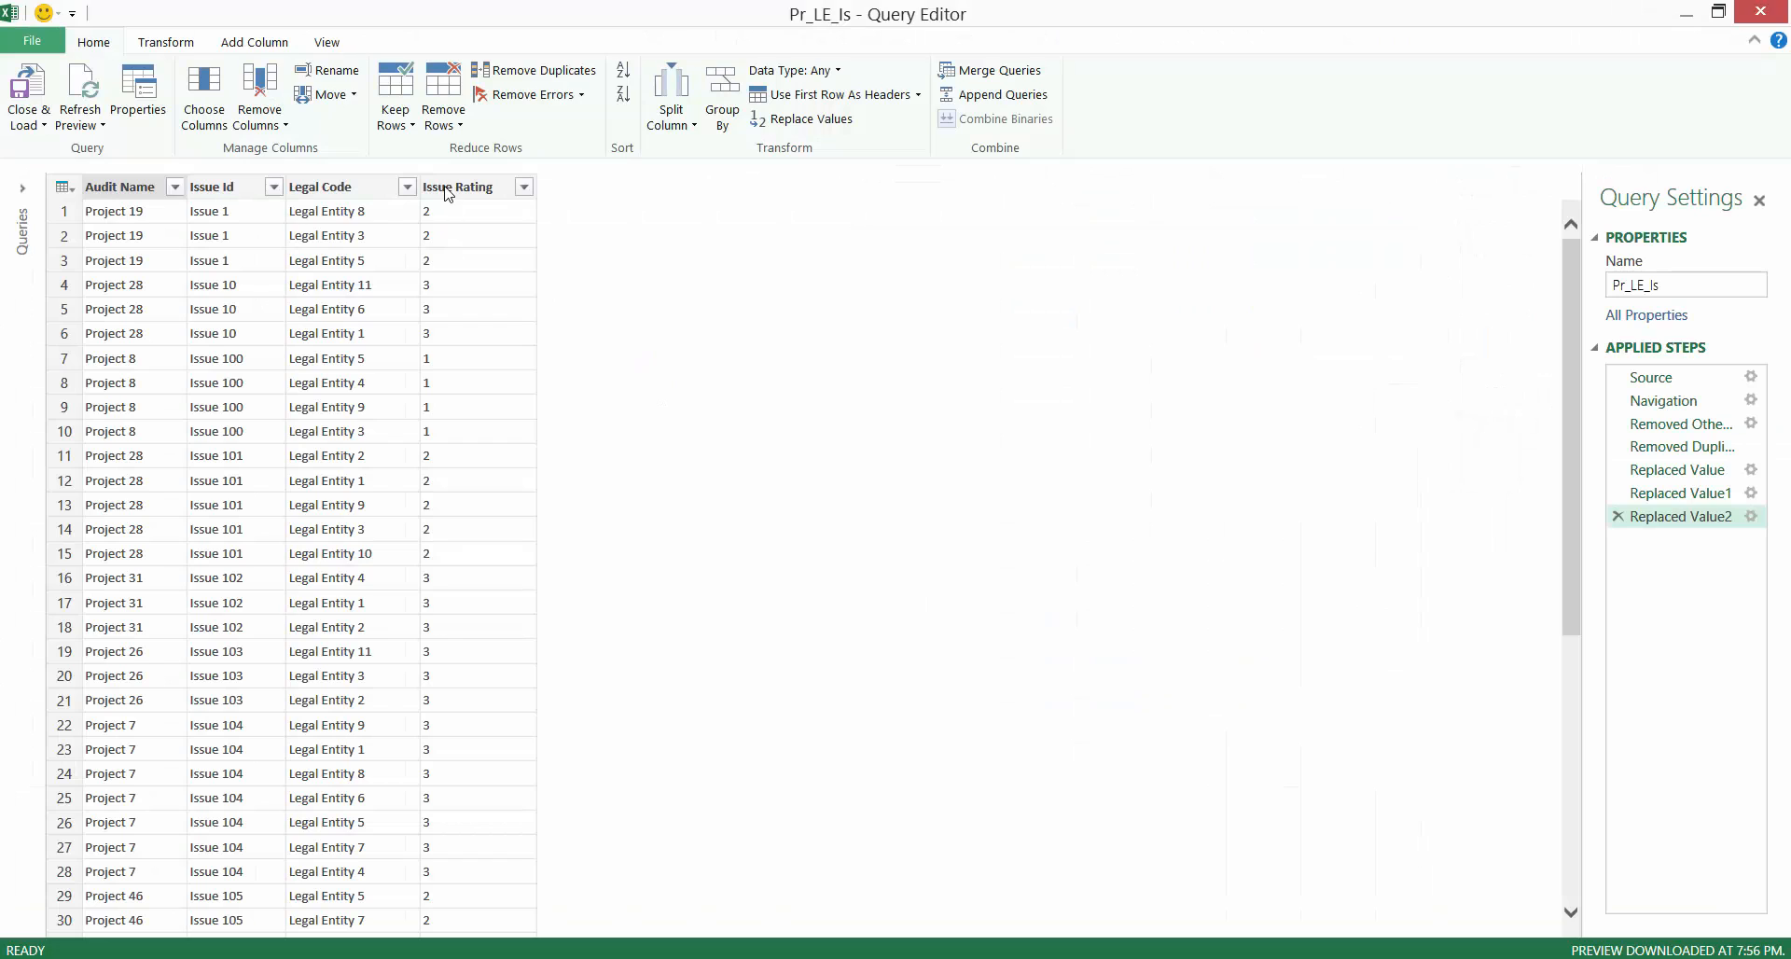
# - Change the Issue Rating column of the Pr_LE_Is query to Whole Number, then close and load the query
pyautogui.click(447, 190)
pyautogui.click(802, 71)
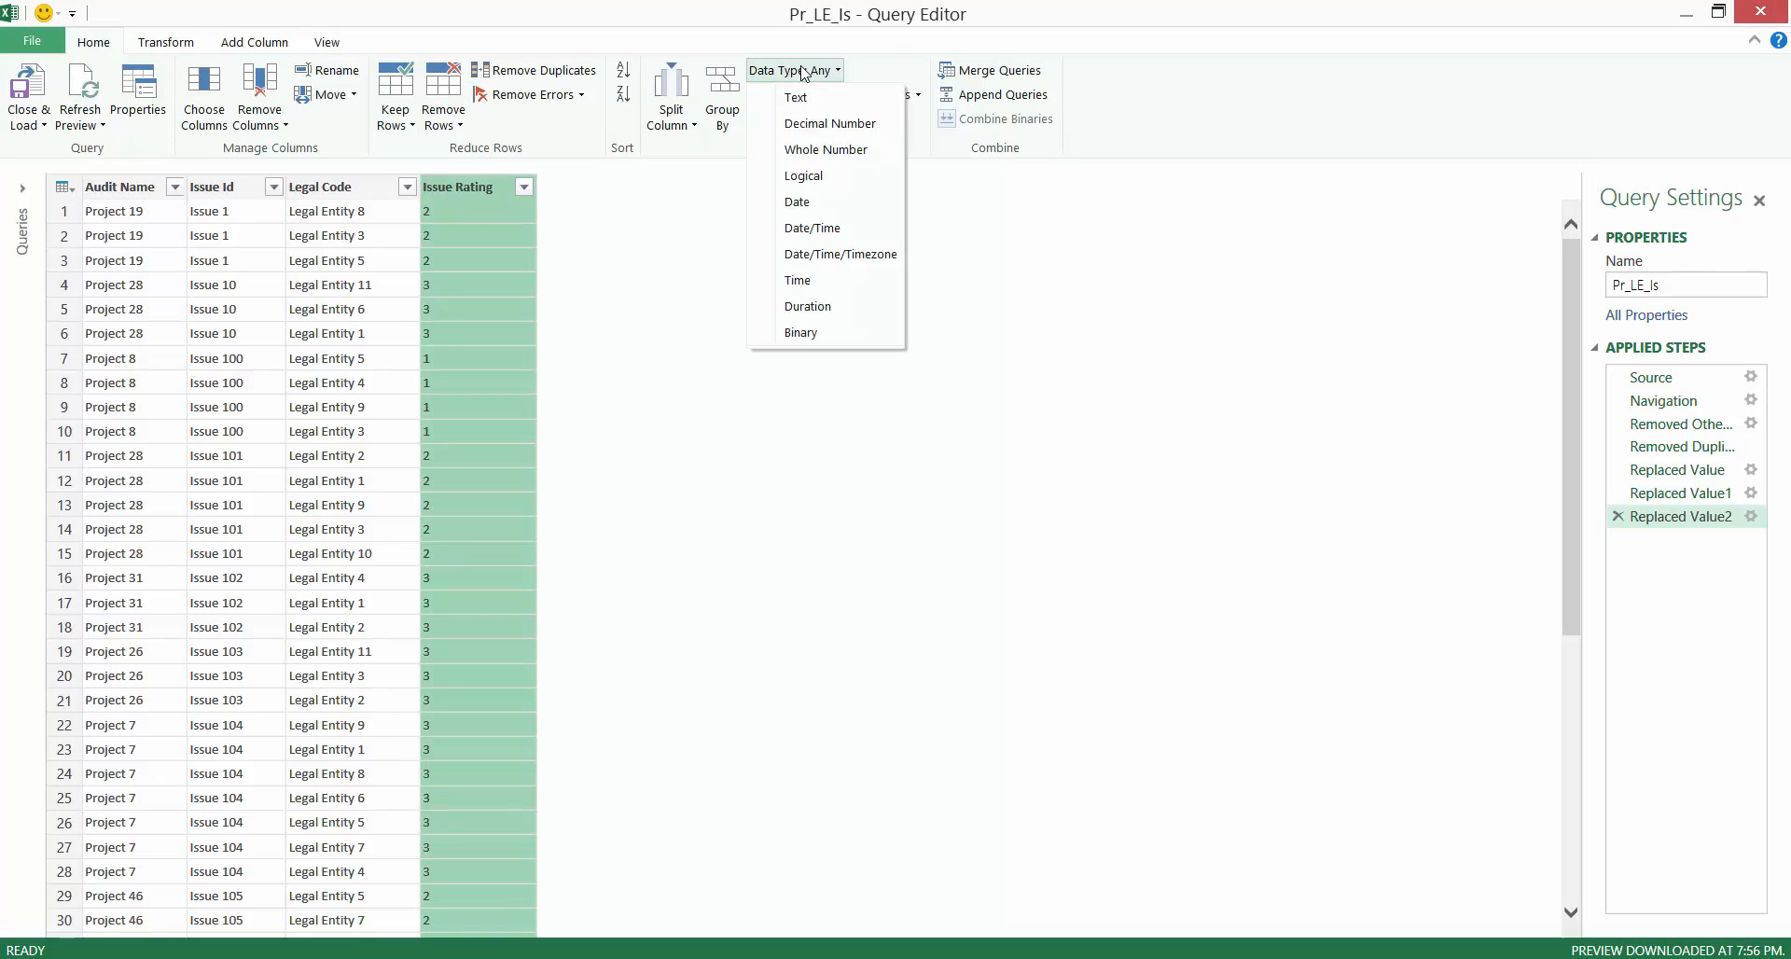
pyautogui.click(837, 149)
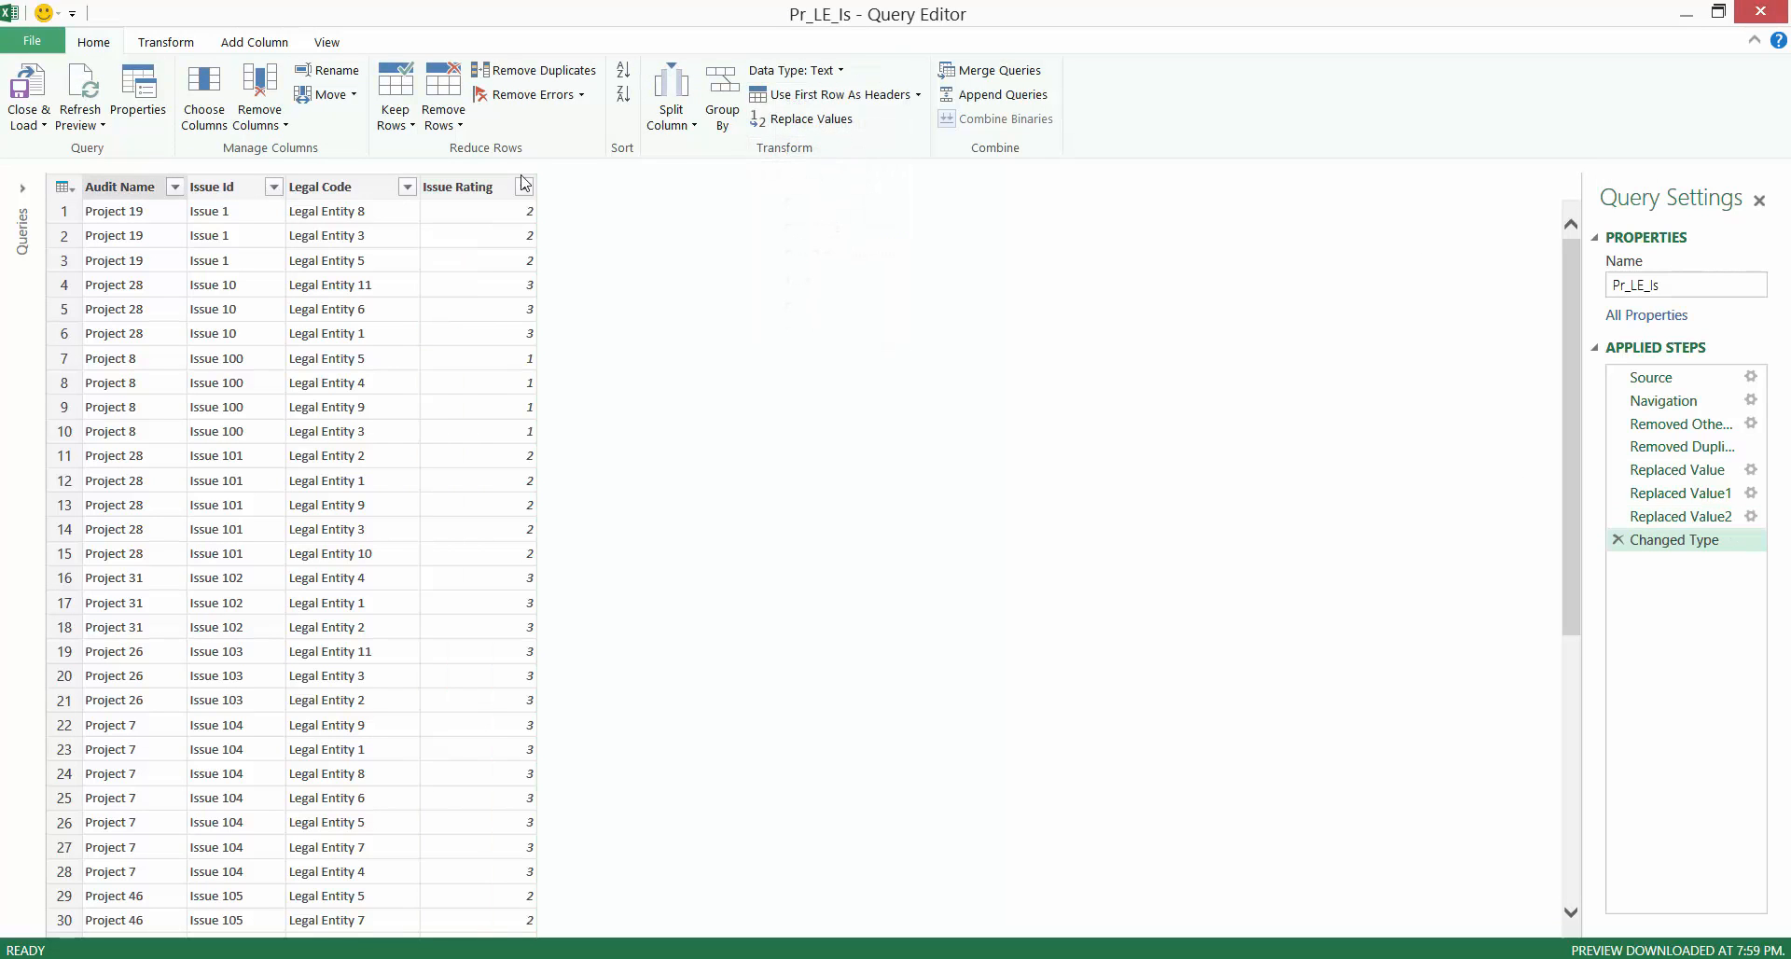
pyautogui.click(26, 122)
pyautogui.click(84, 171)
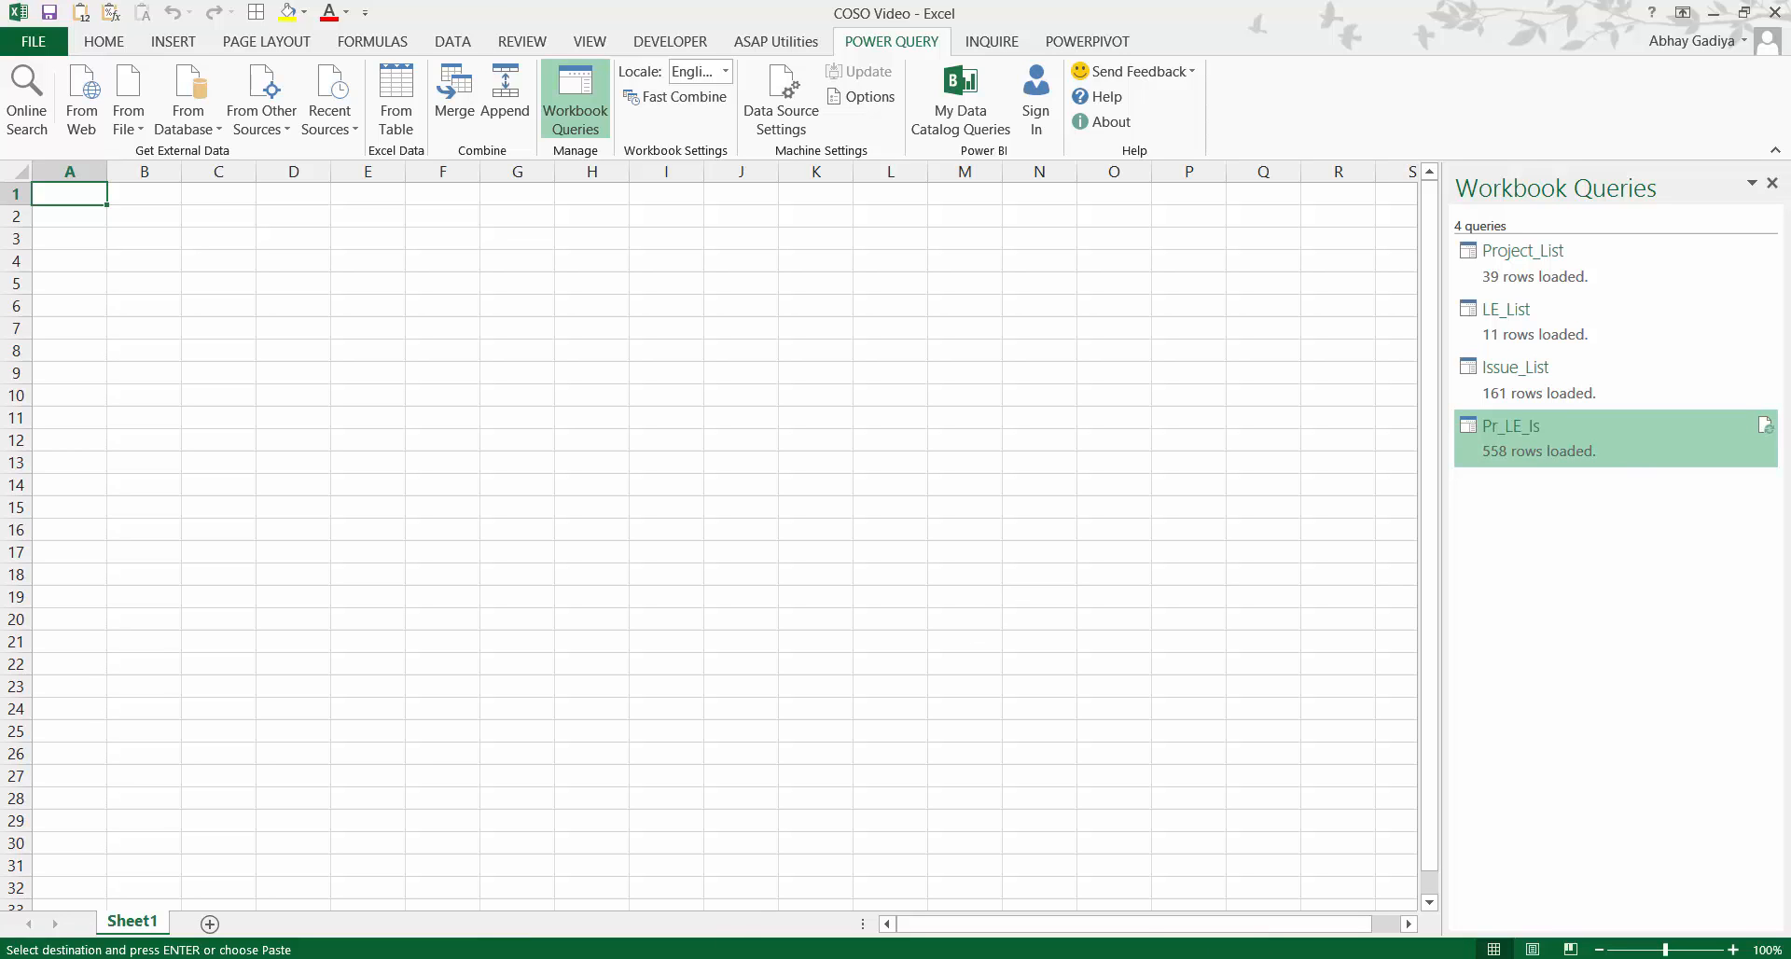
# - In the PowerPivot window, wrap the WTT AVG Issue measure's formula in ROUND with 0 digits
pyautogui.click(808, 869)
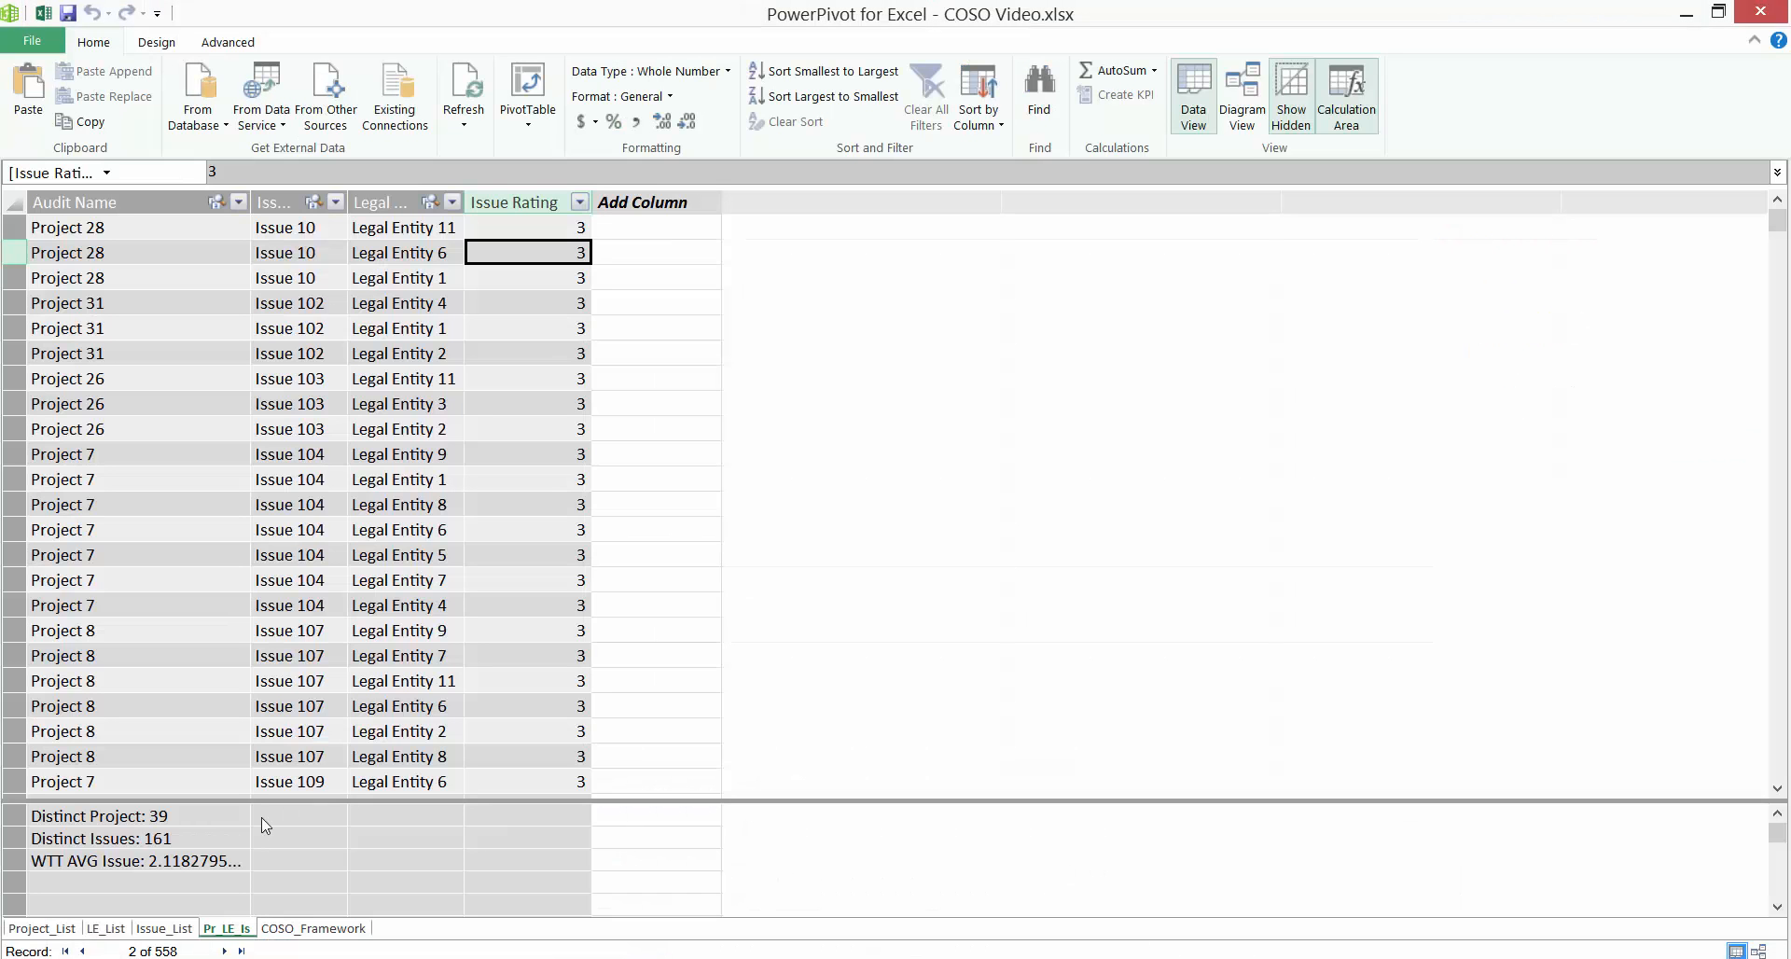
pyautogui.click(208, 864)
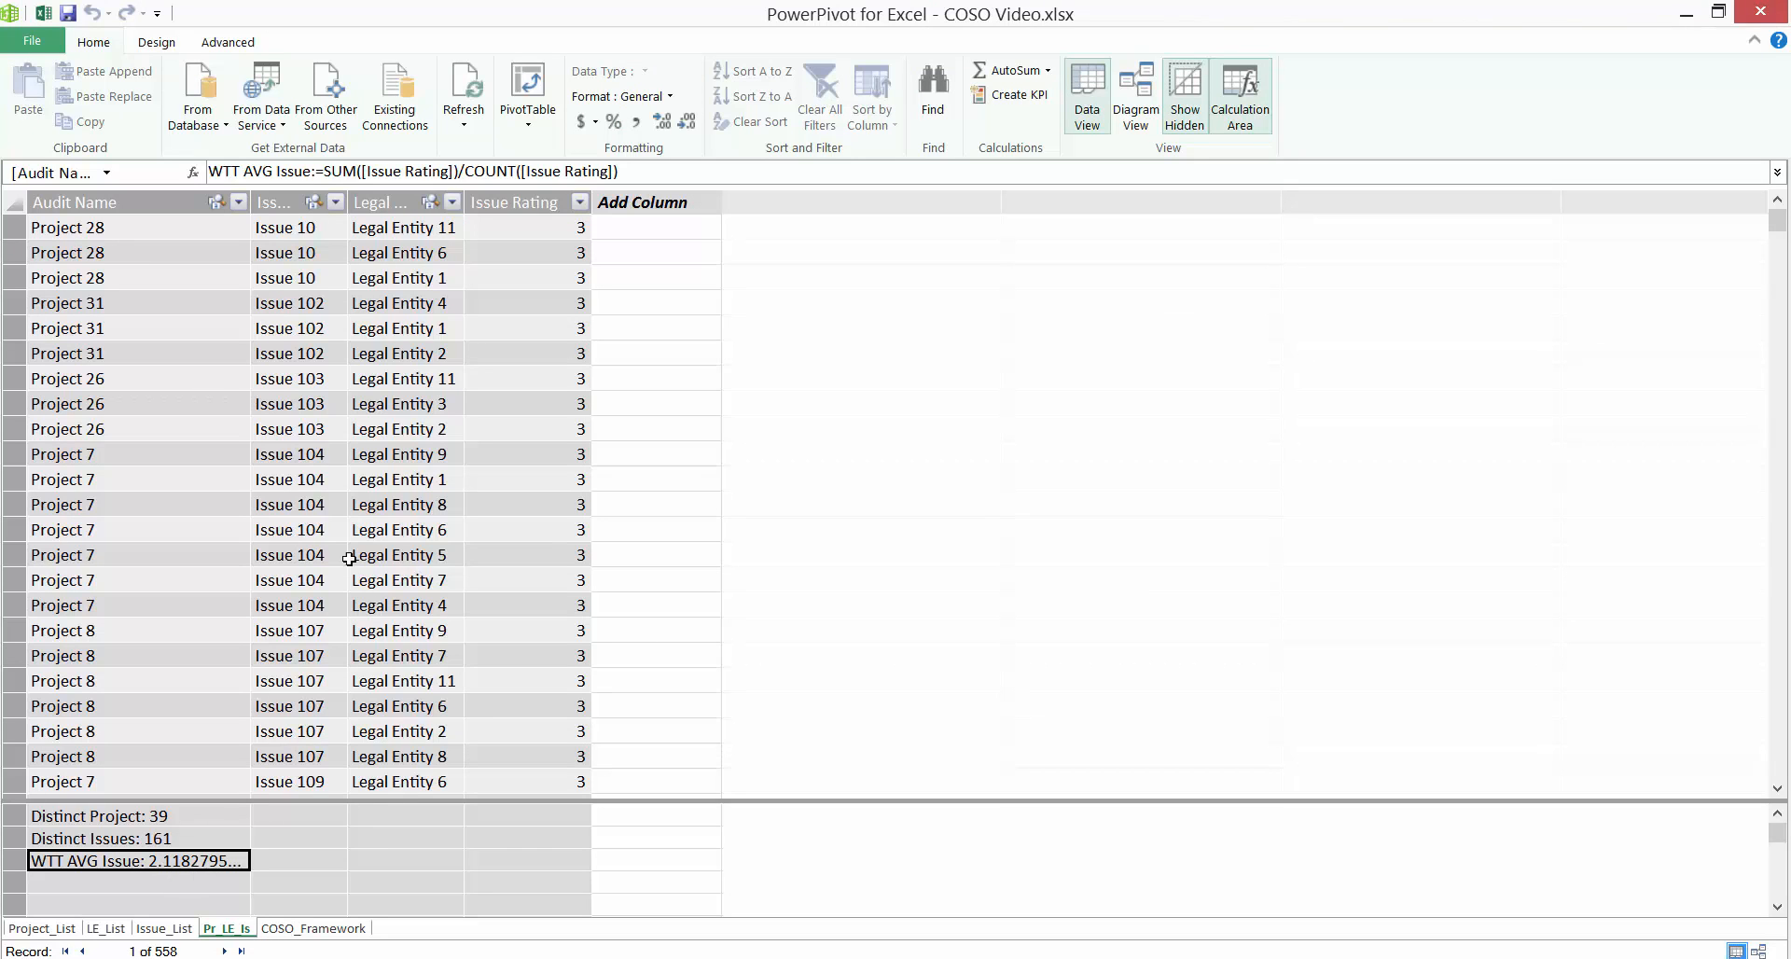
pyautogui.click(322, 173)
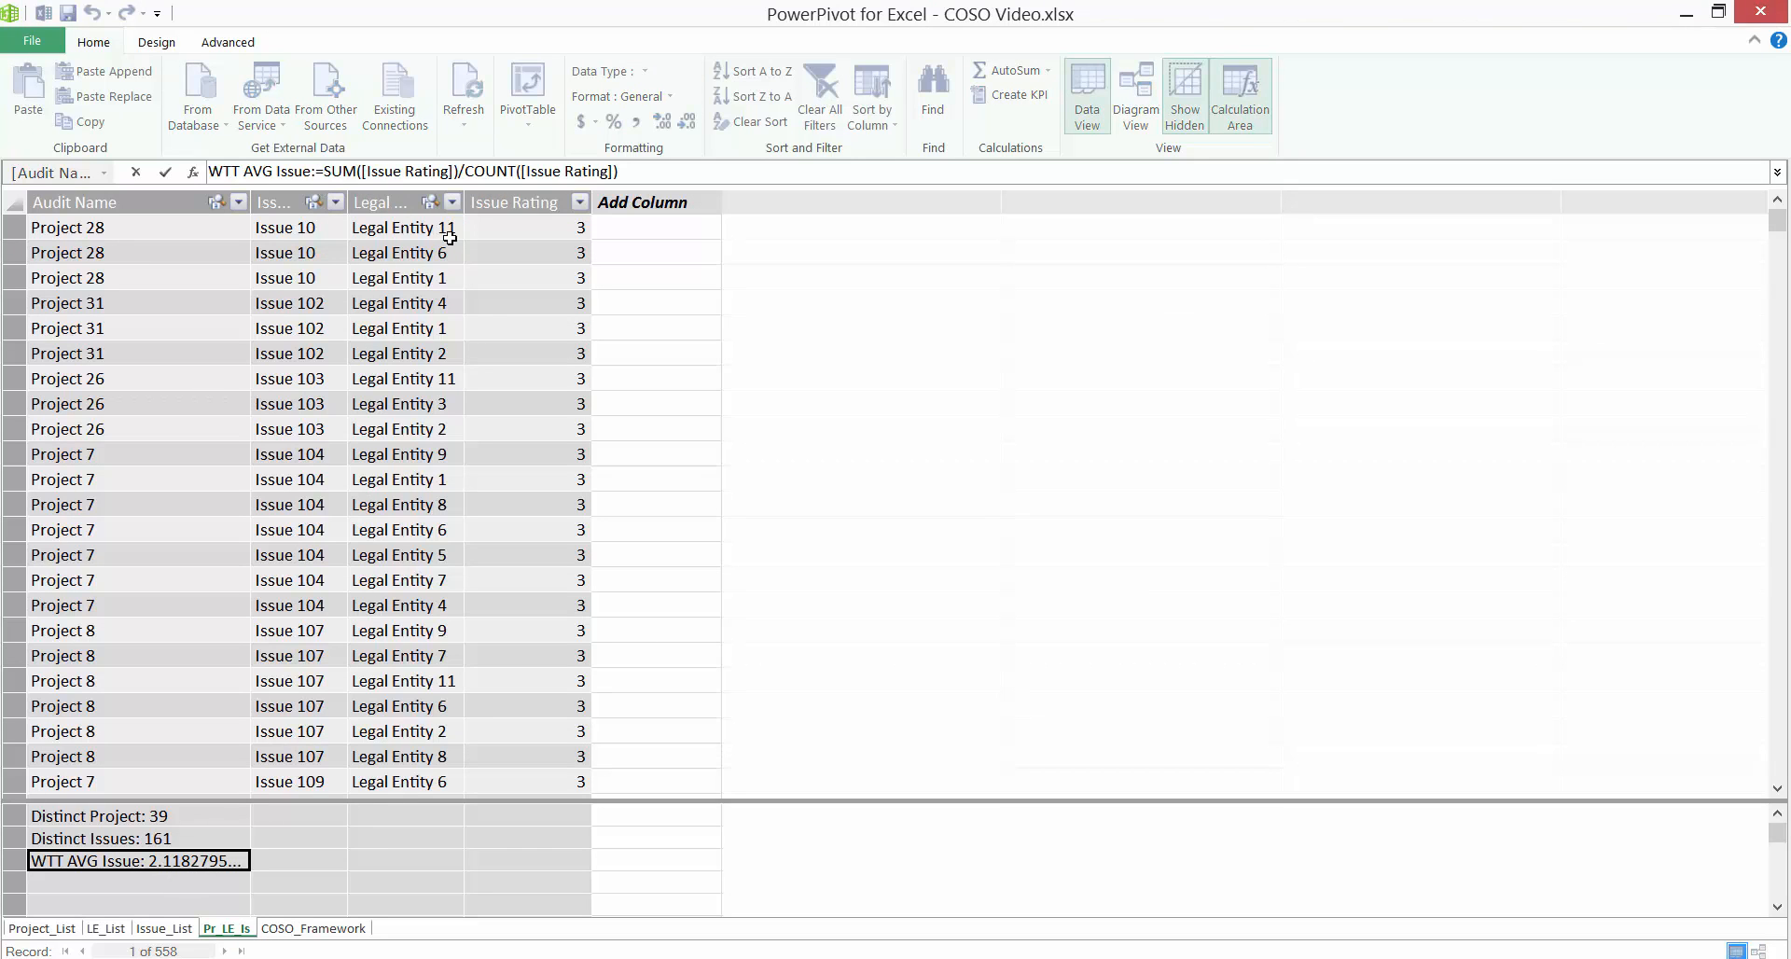
pyautogui.write('round')
pyautogui.press('Tab')
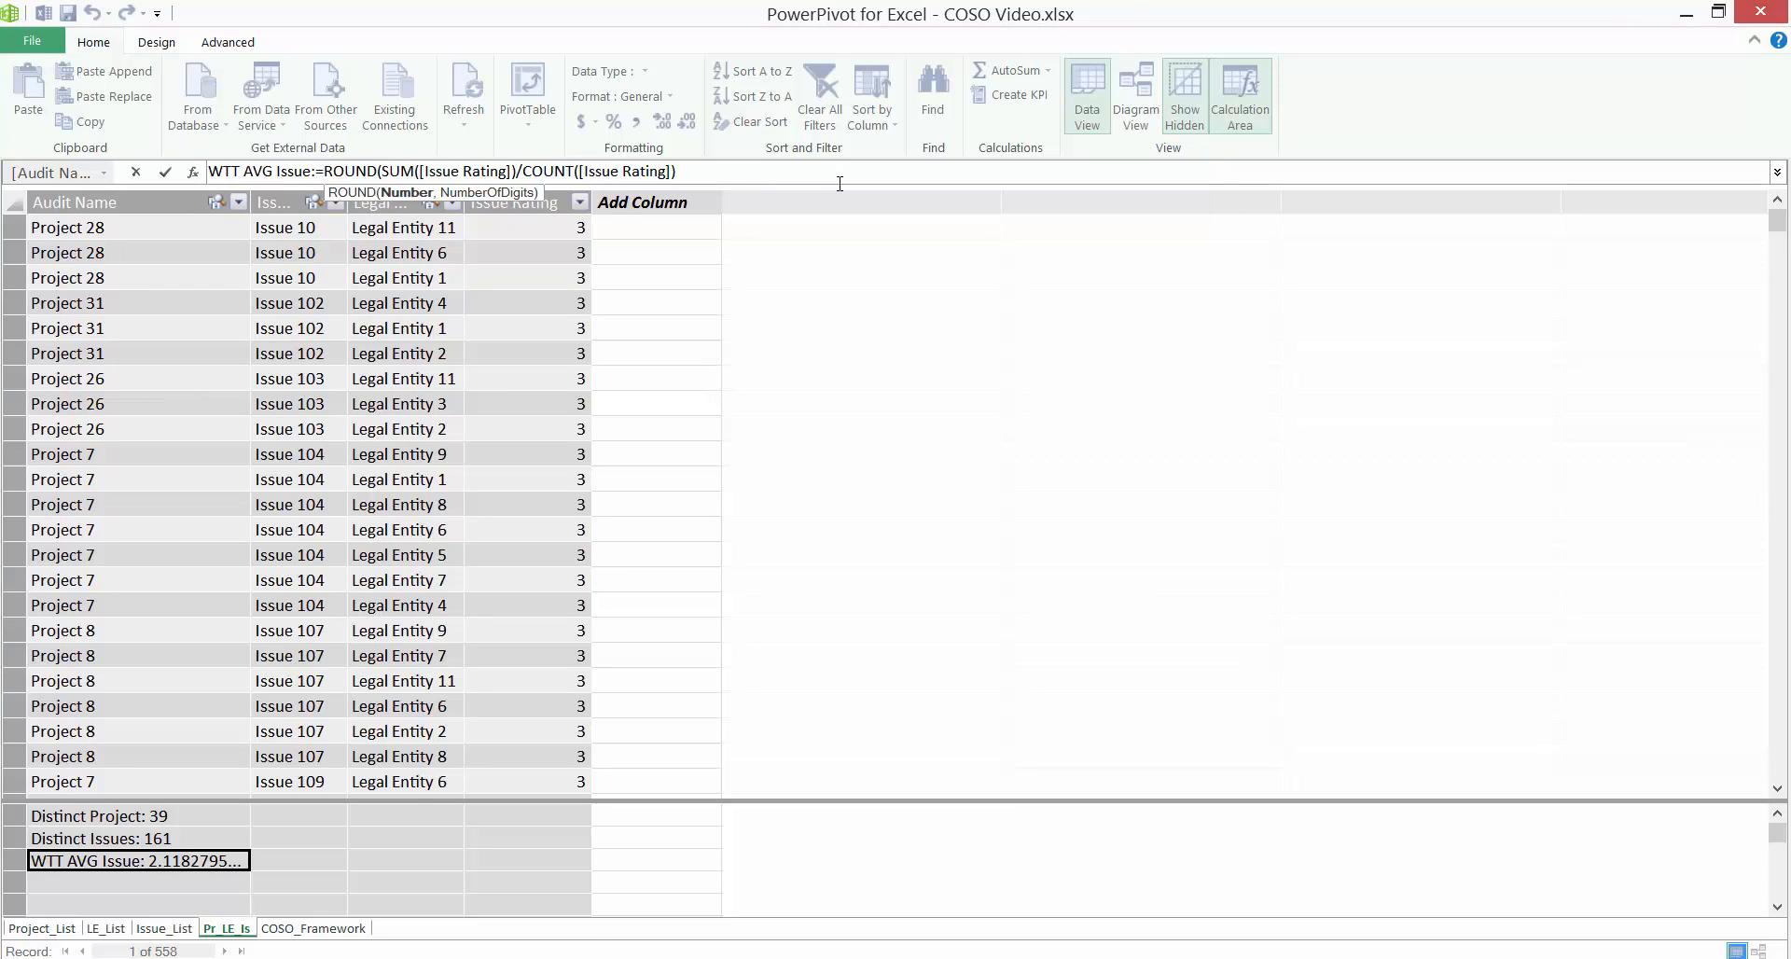
pyautogui.click(753, 171)
pyautogui.write(',0)')
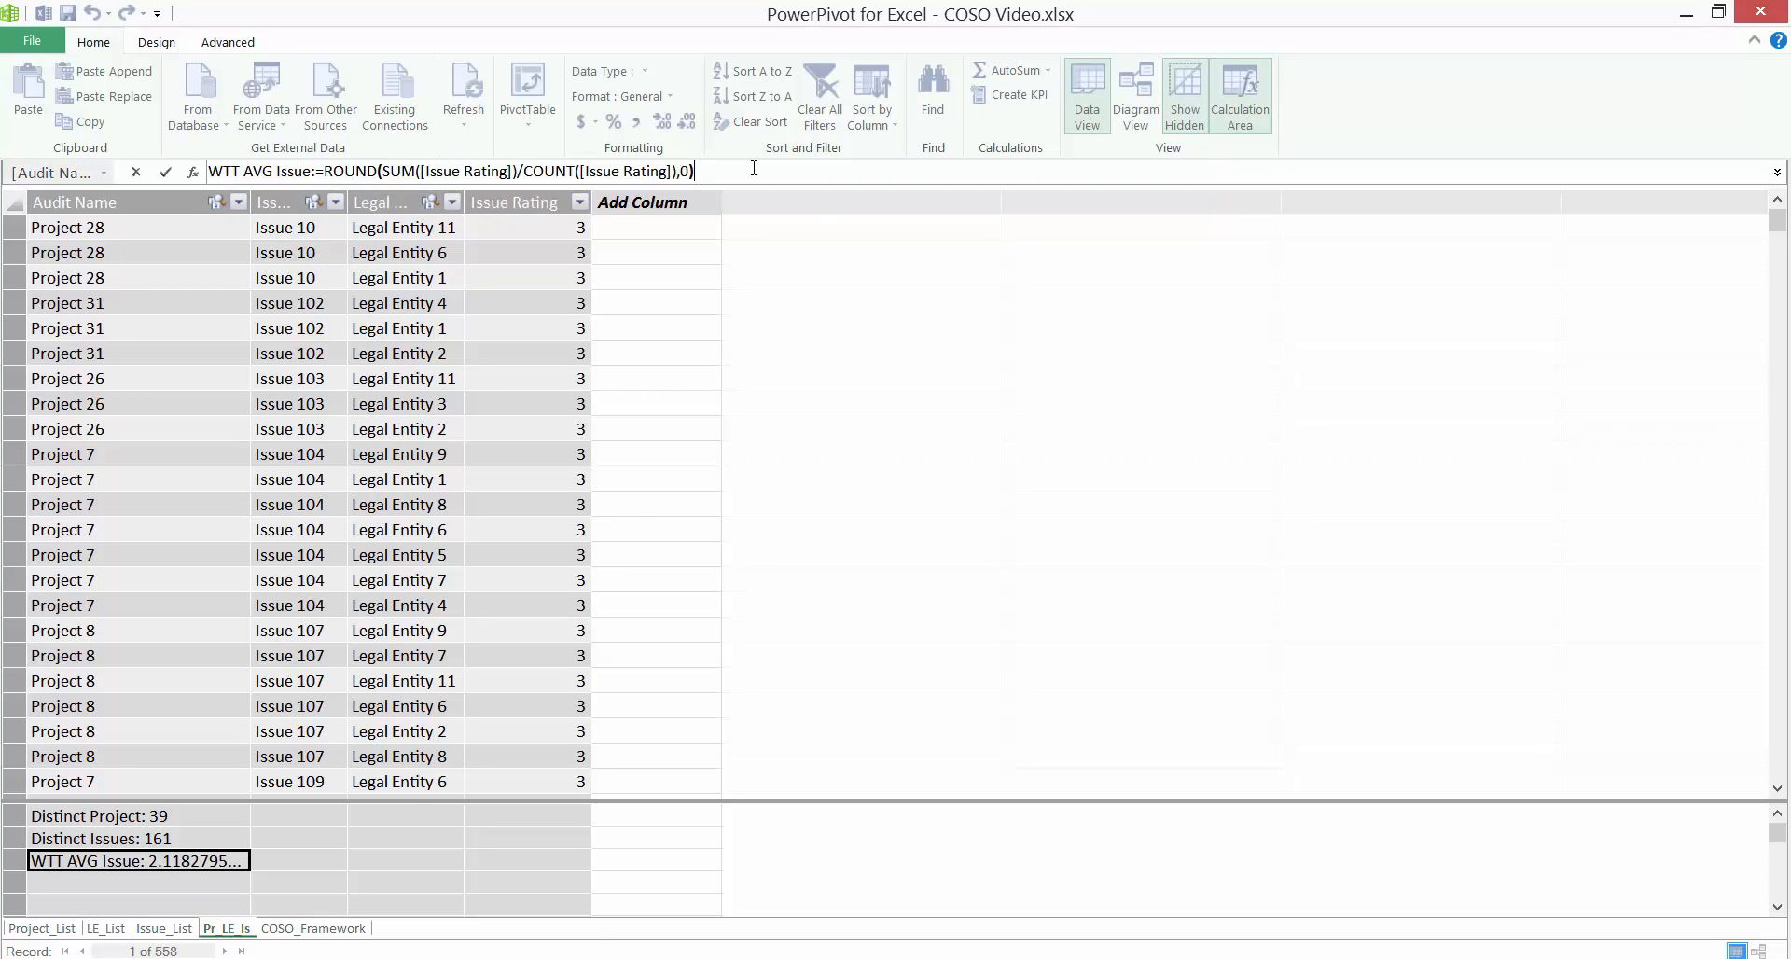
pyautogui.press('Return')
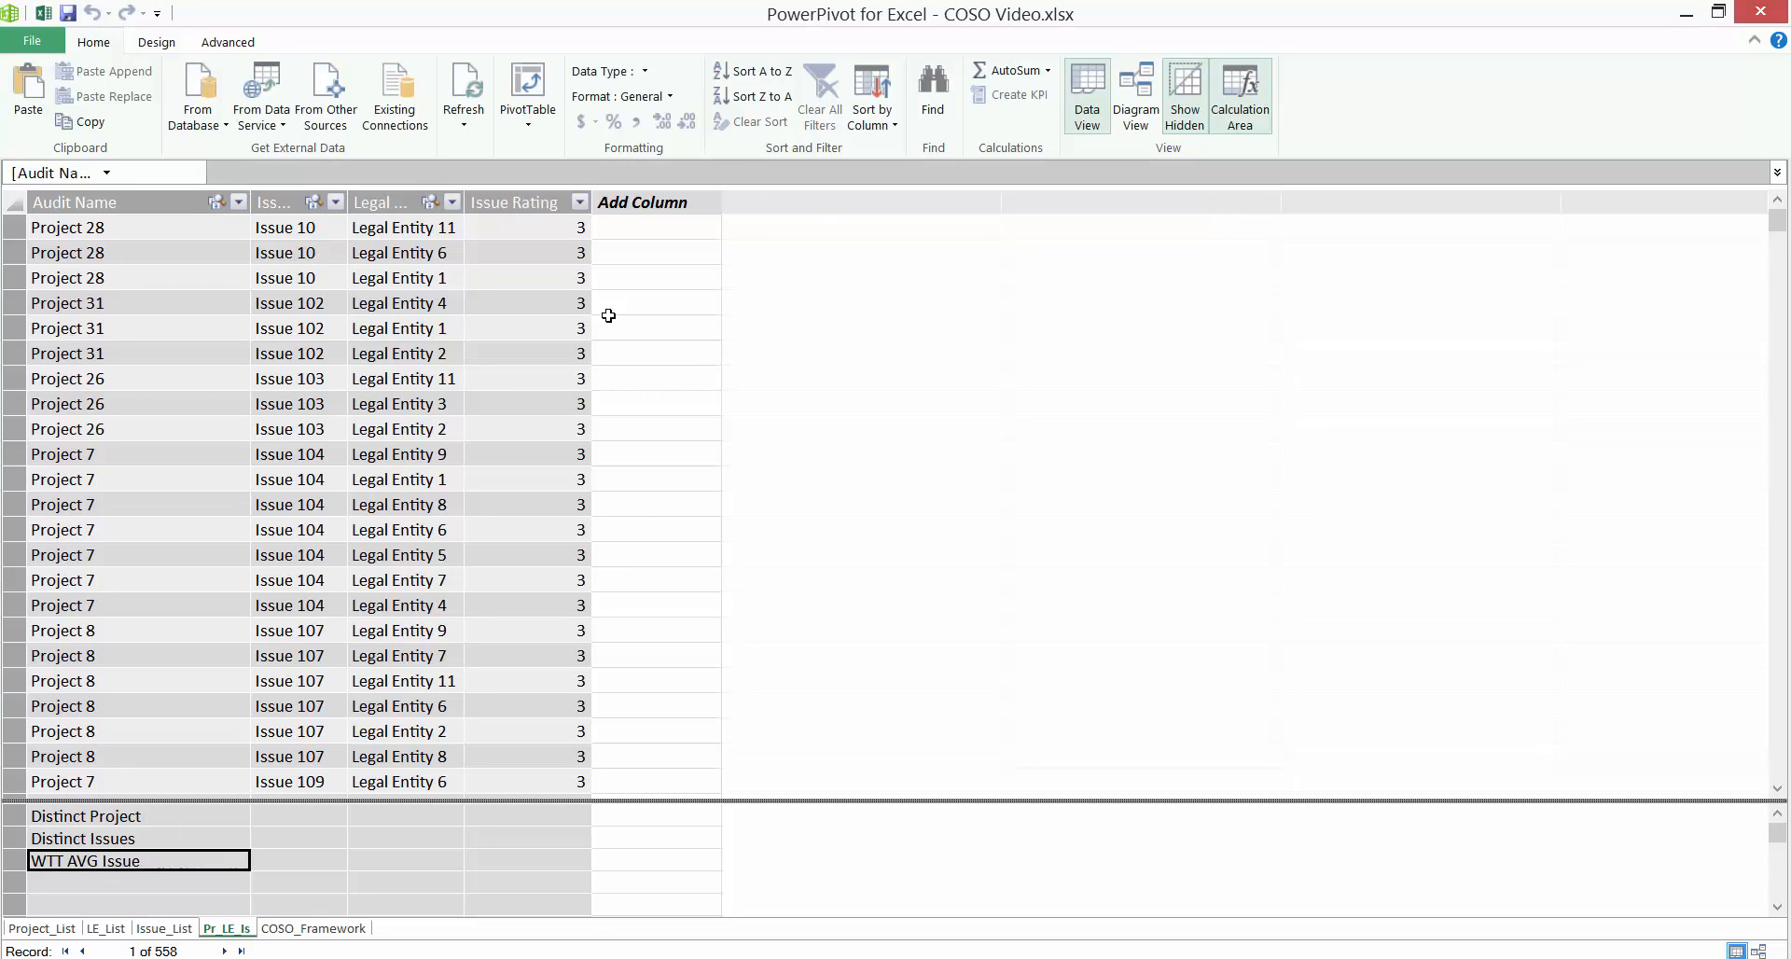
# - Close the Issue Listing for COSO workbook and save its changes
pyautogui.click(644, 958)
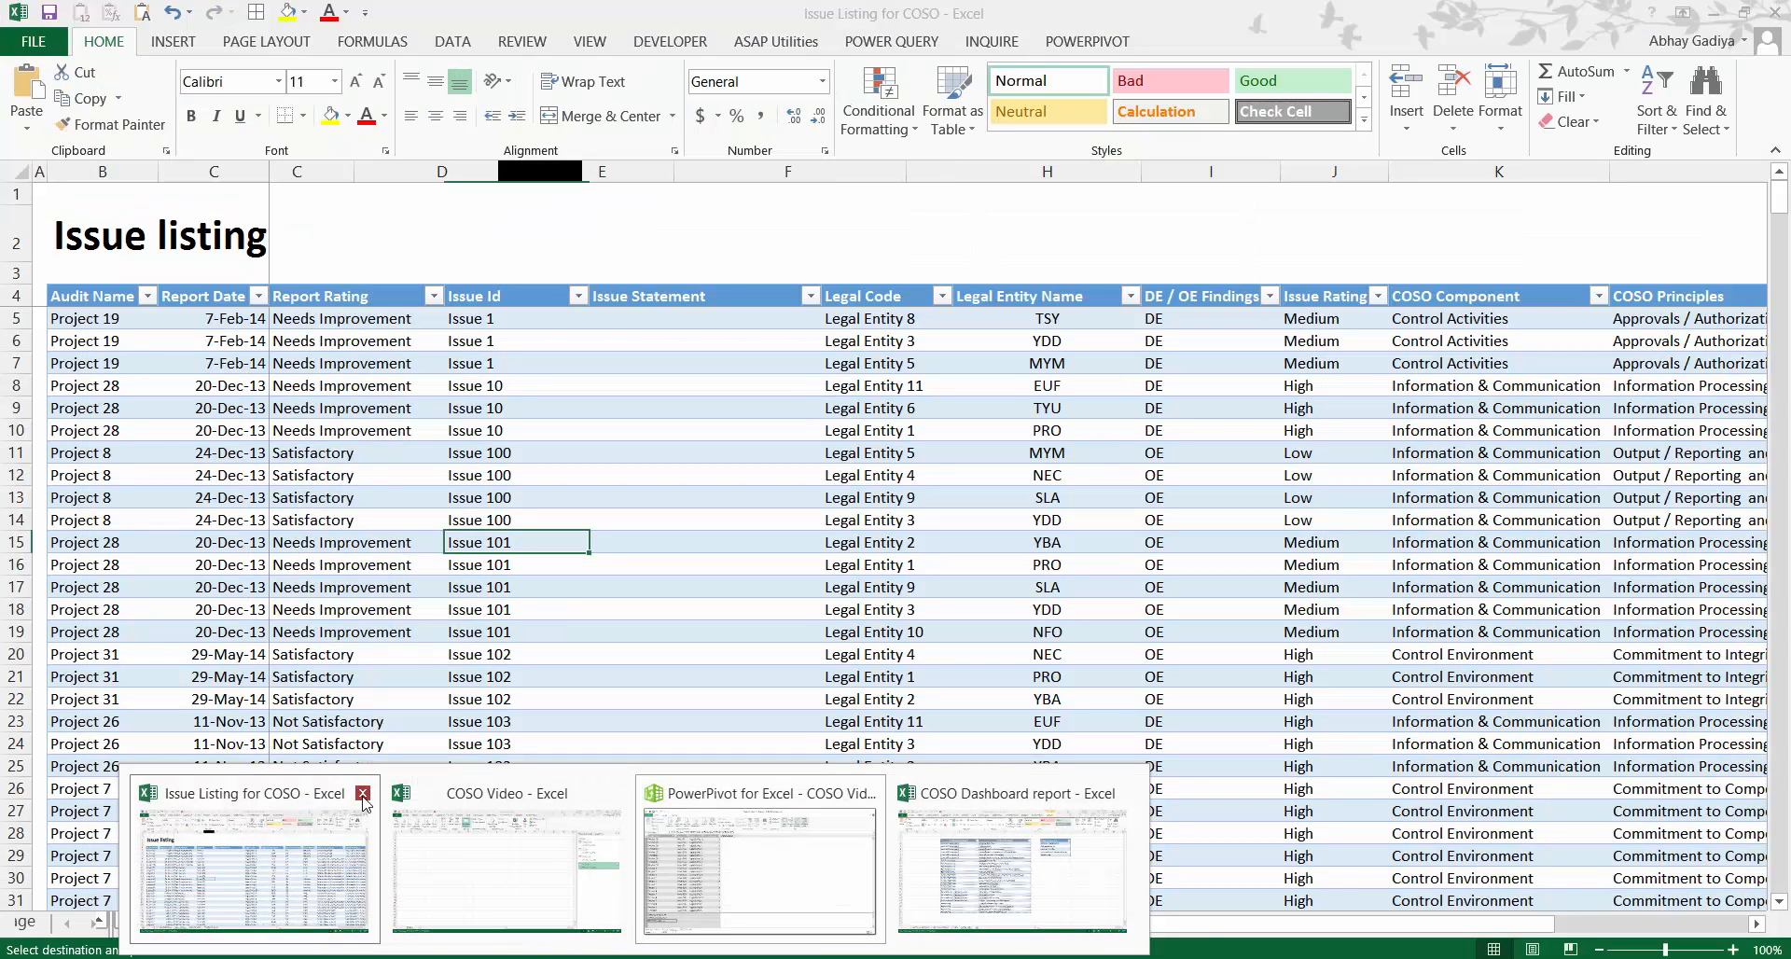
pyautogui.click(364, 802)
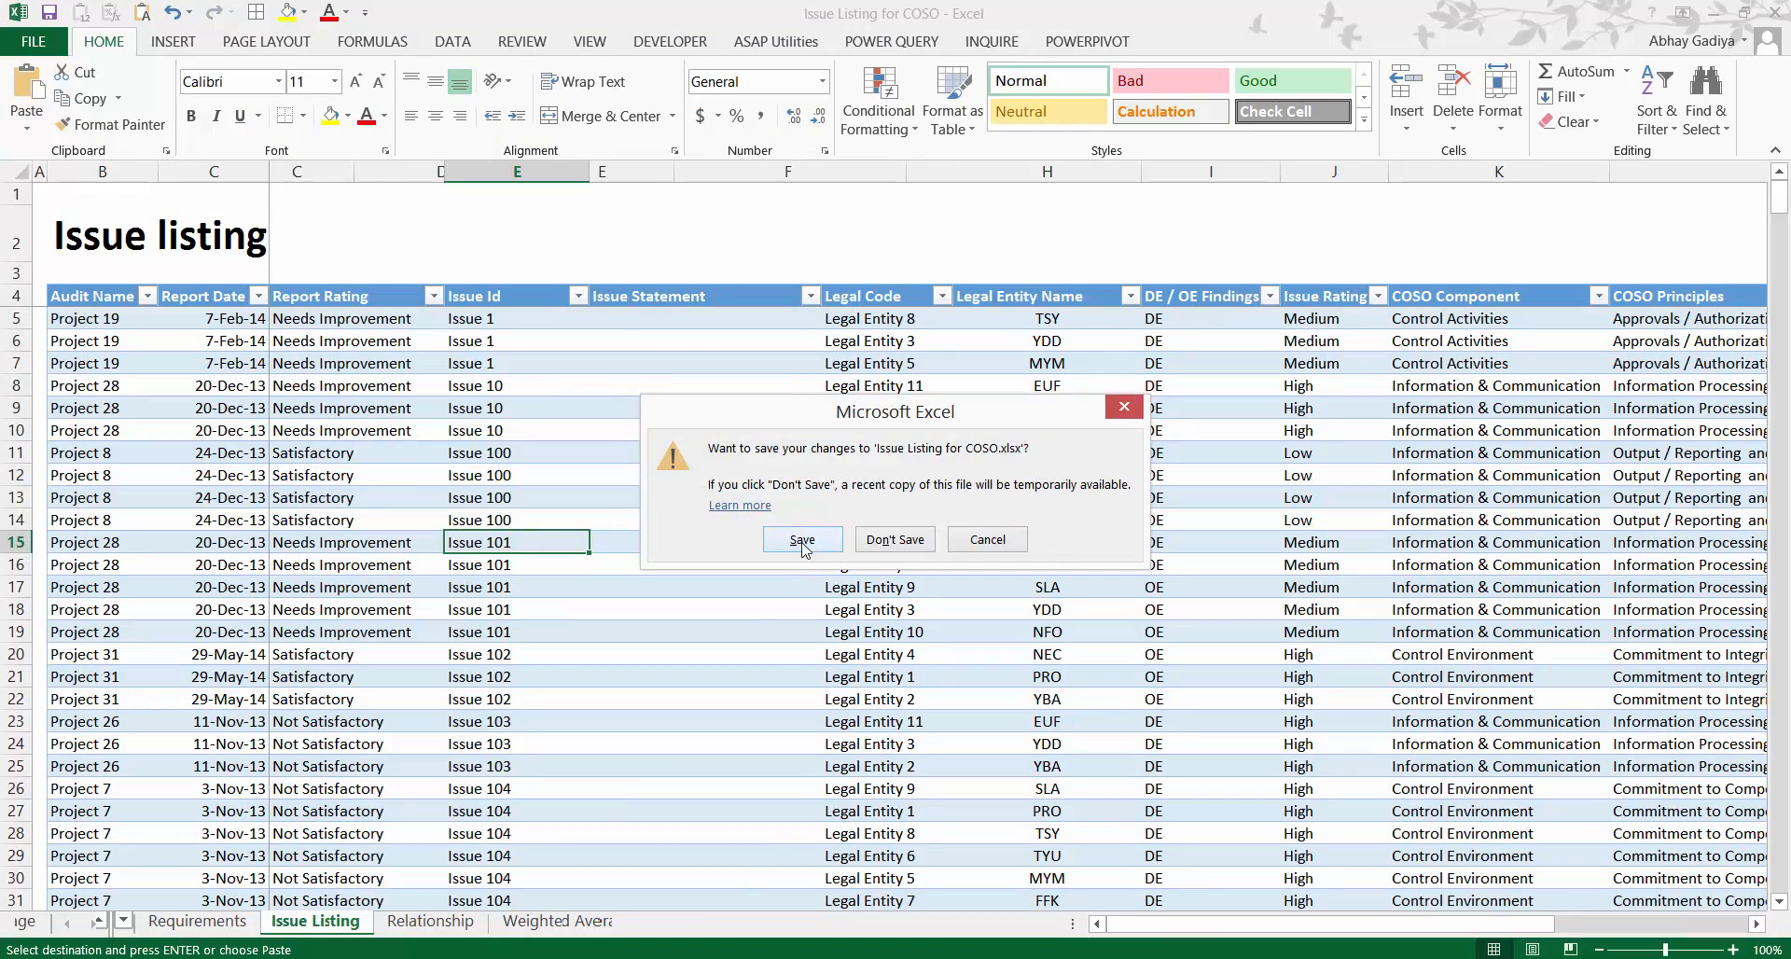
pyautogui.click(804, 544)
# - Cancel the pending table copy in the COSO Dashboard report workbook and close that workbook
pyautogui.moveTo(643, 958)
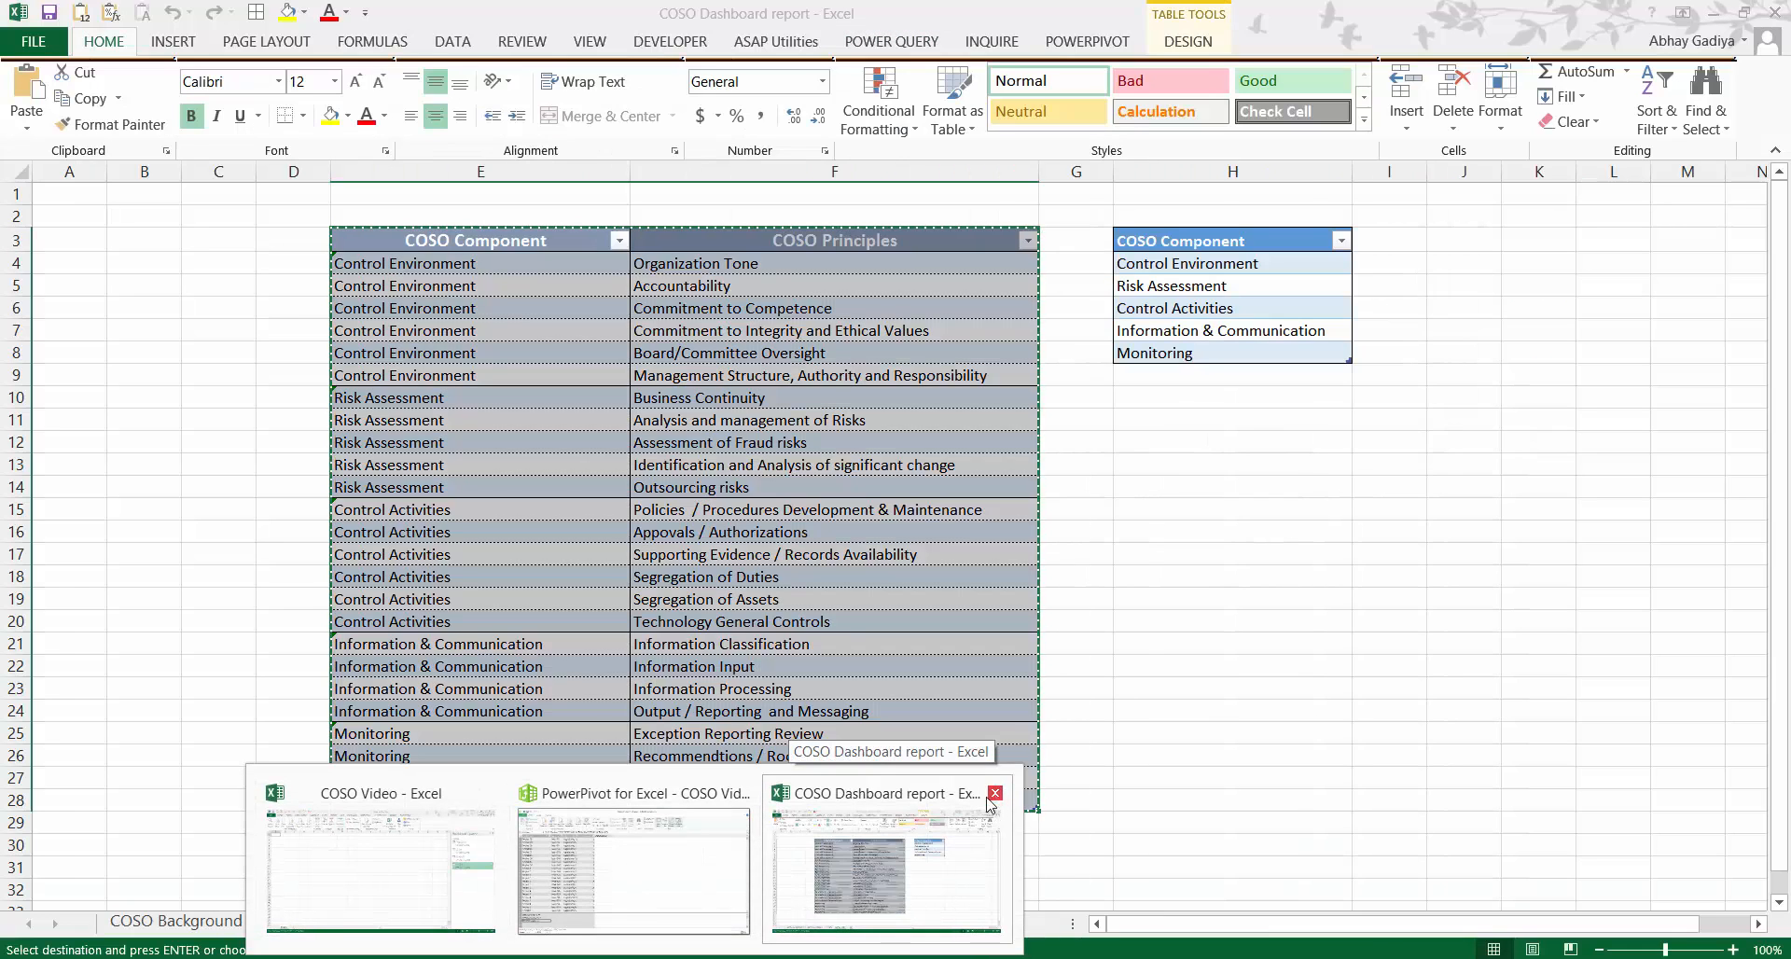
pyautogui.click(993, 797)
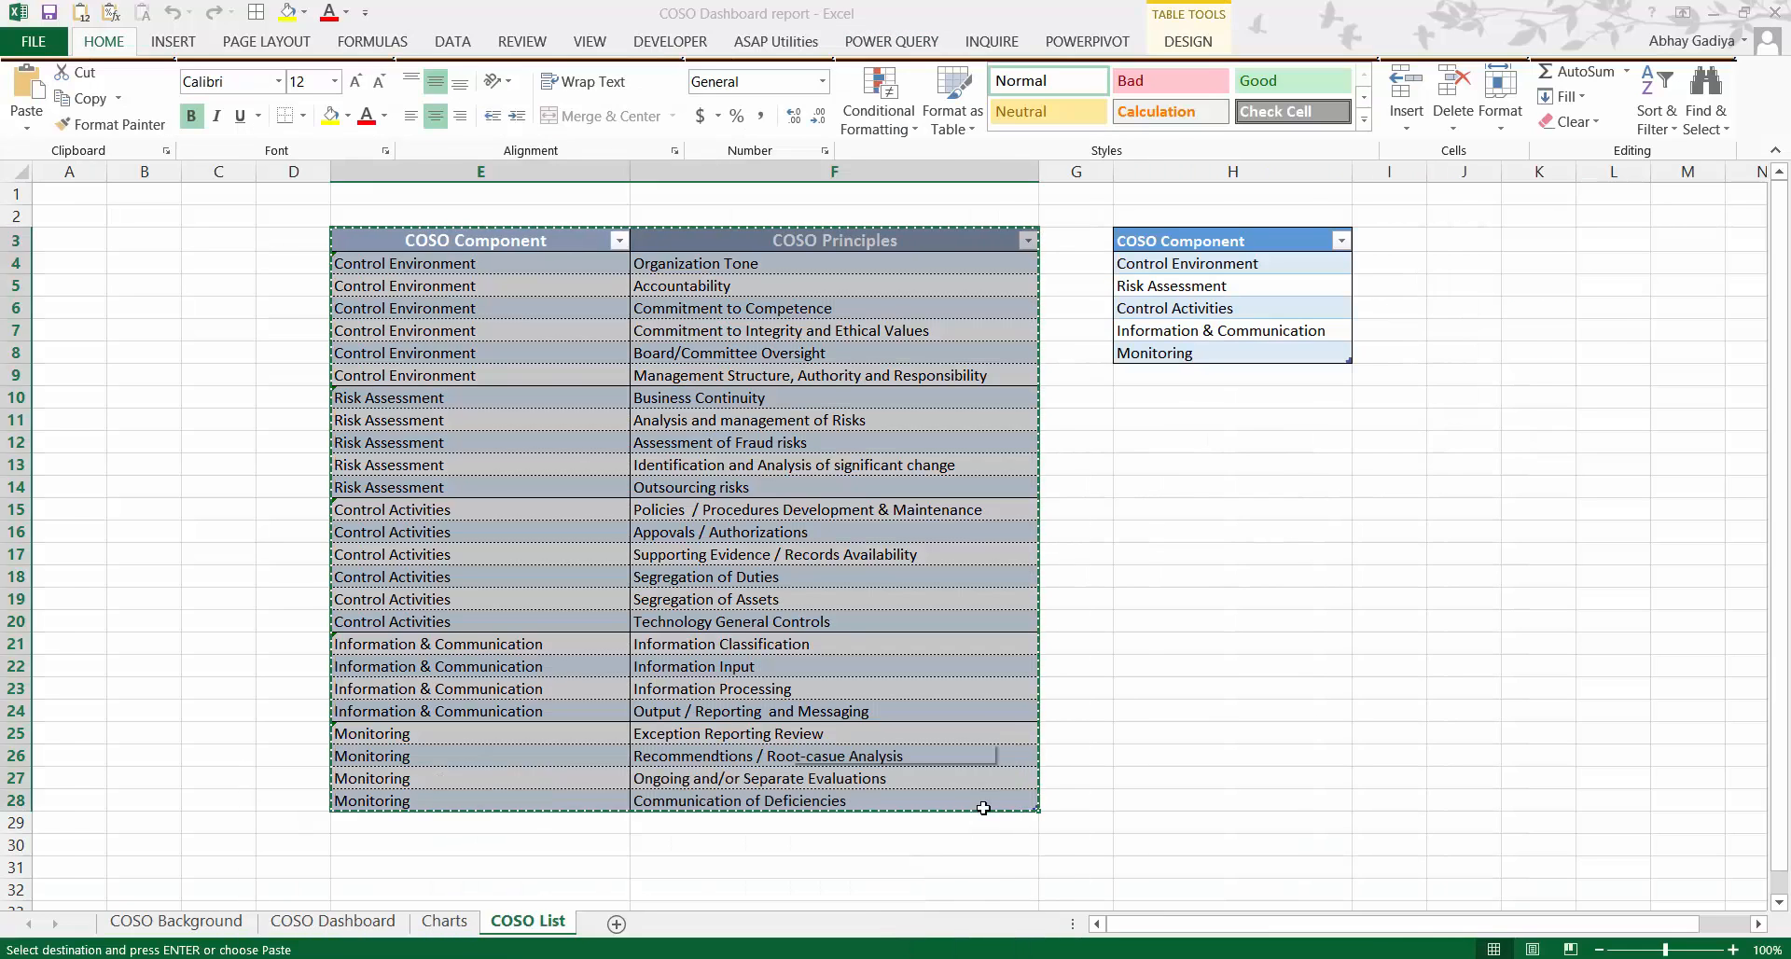
pyautogui.click(636, 958)
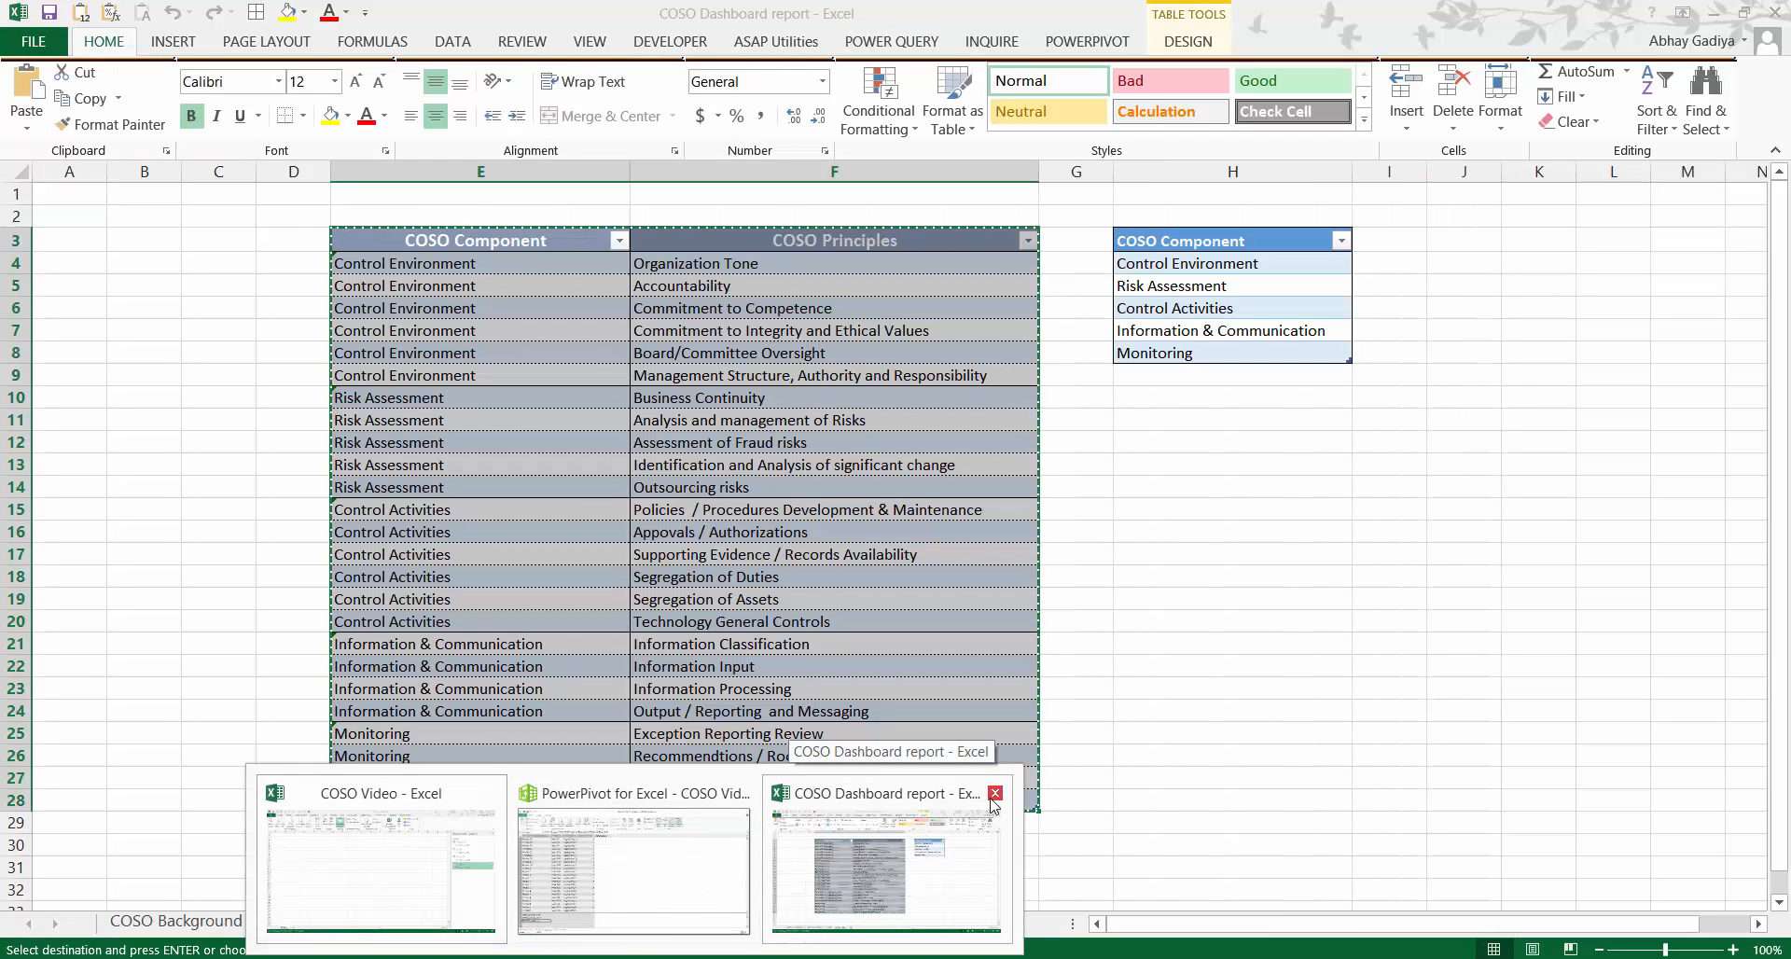
pyautogui.click(993, 798)
pyautogui.click(636, 958)
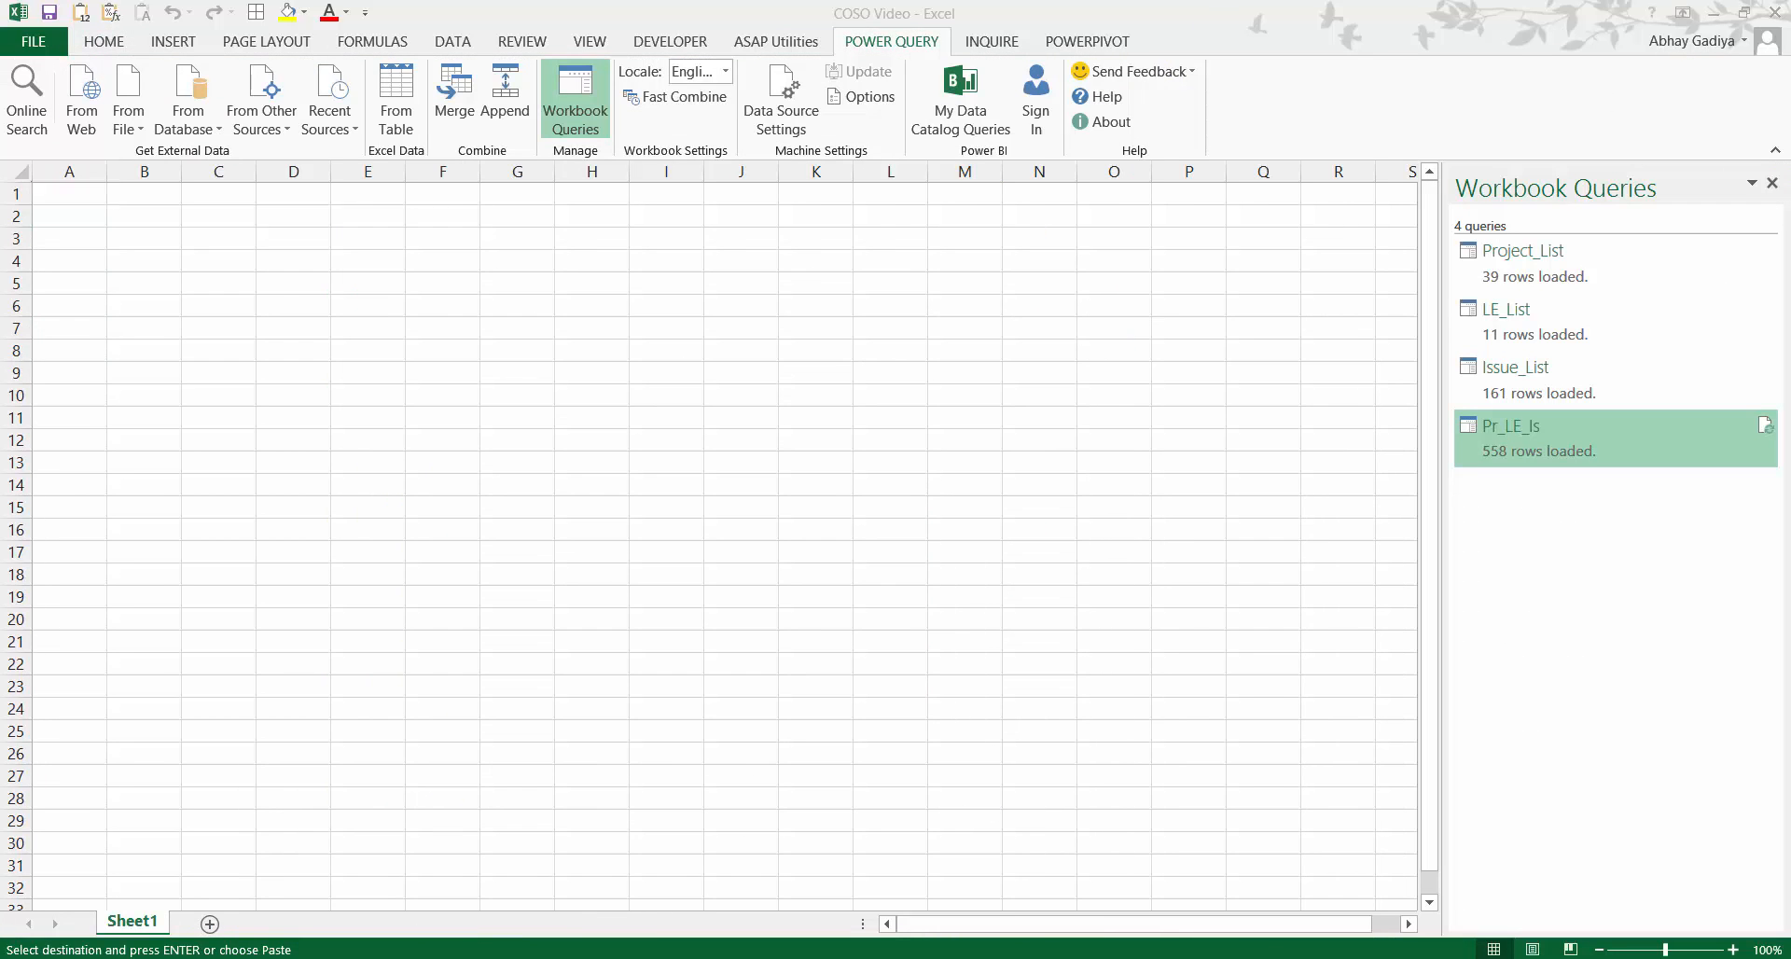
pyautogui.click(882, 863)
pyautogui.click(784, 581)
pyautogui.press('Escape')
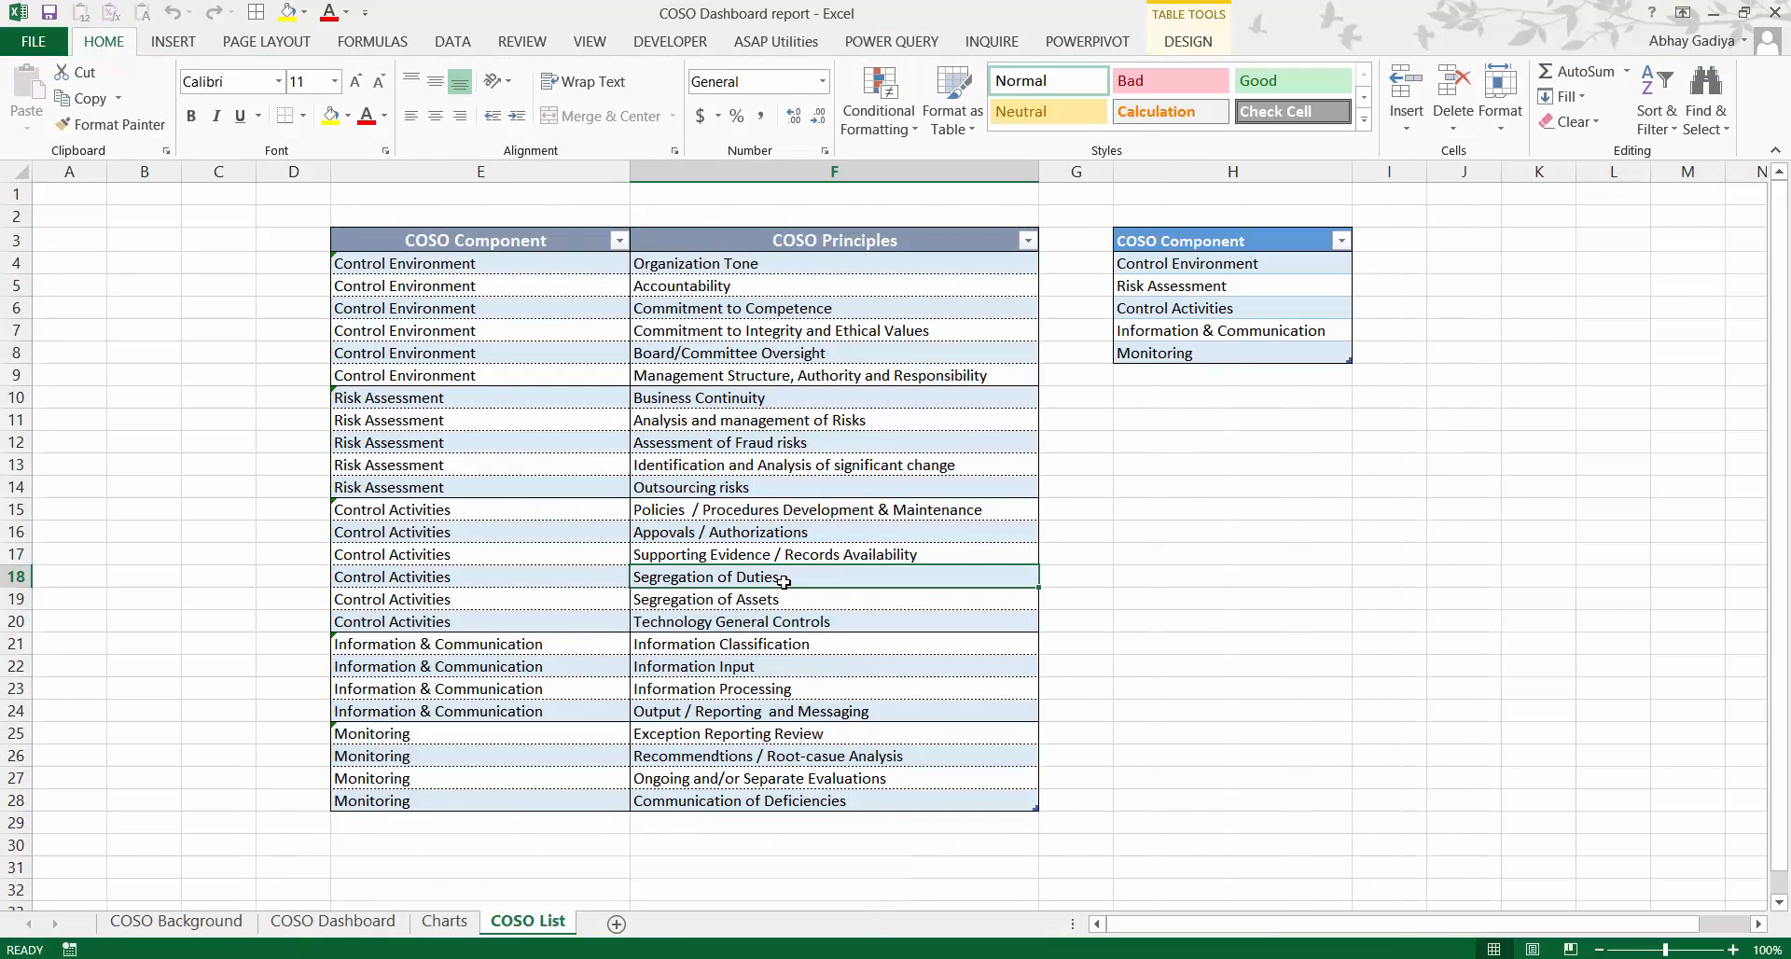
pyautogui.hotkey('alt', 'Tab')
# - Switch to the PowerPivot window and create a PivotTable from the data model on a new worksheet
pyautogui.moveTo(636, 958)
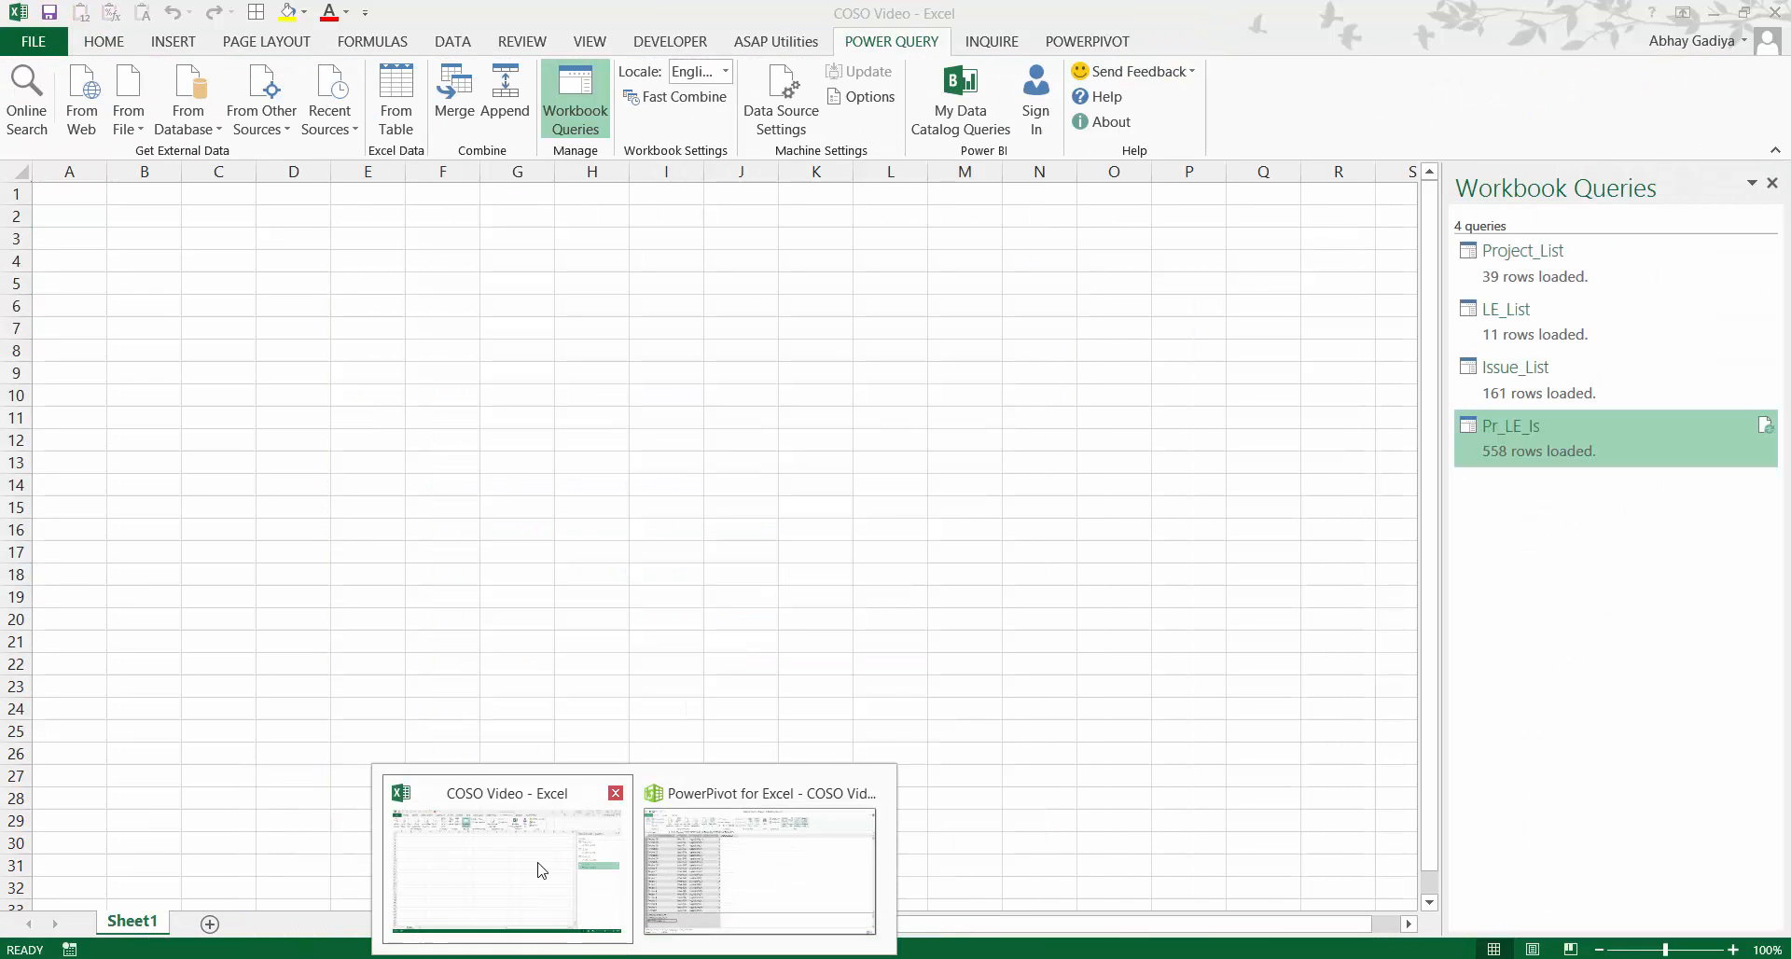
pyautogui.click(540, 867)
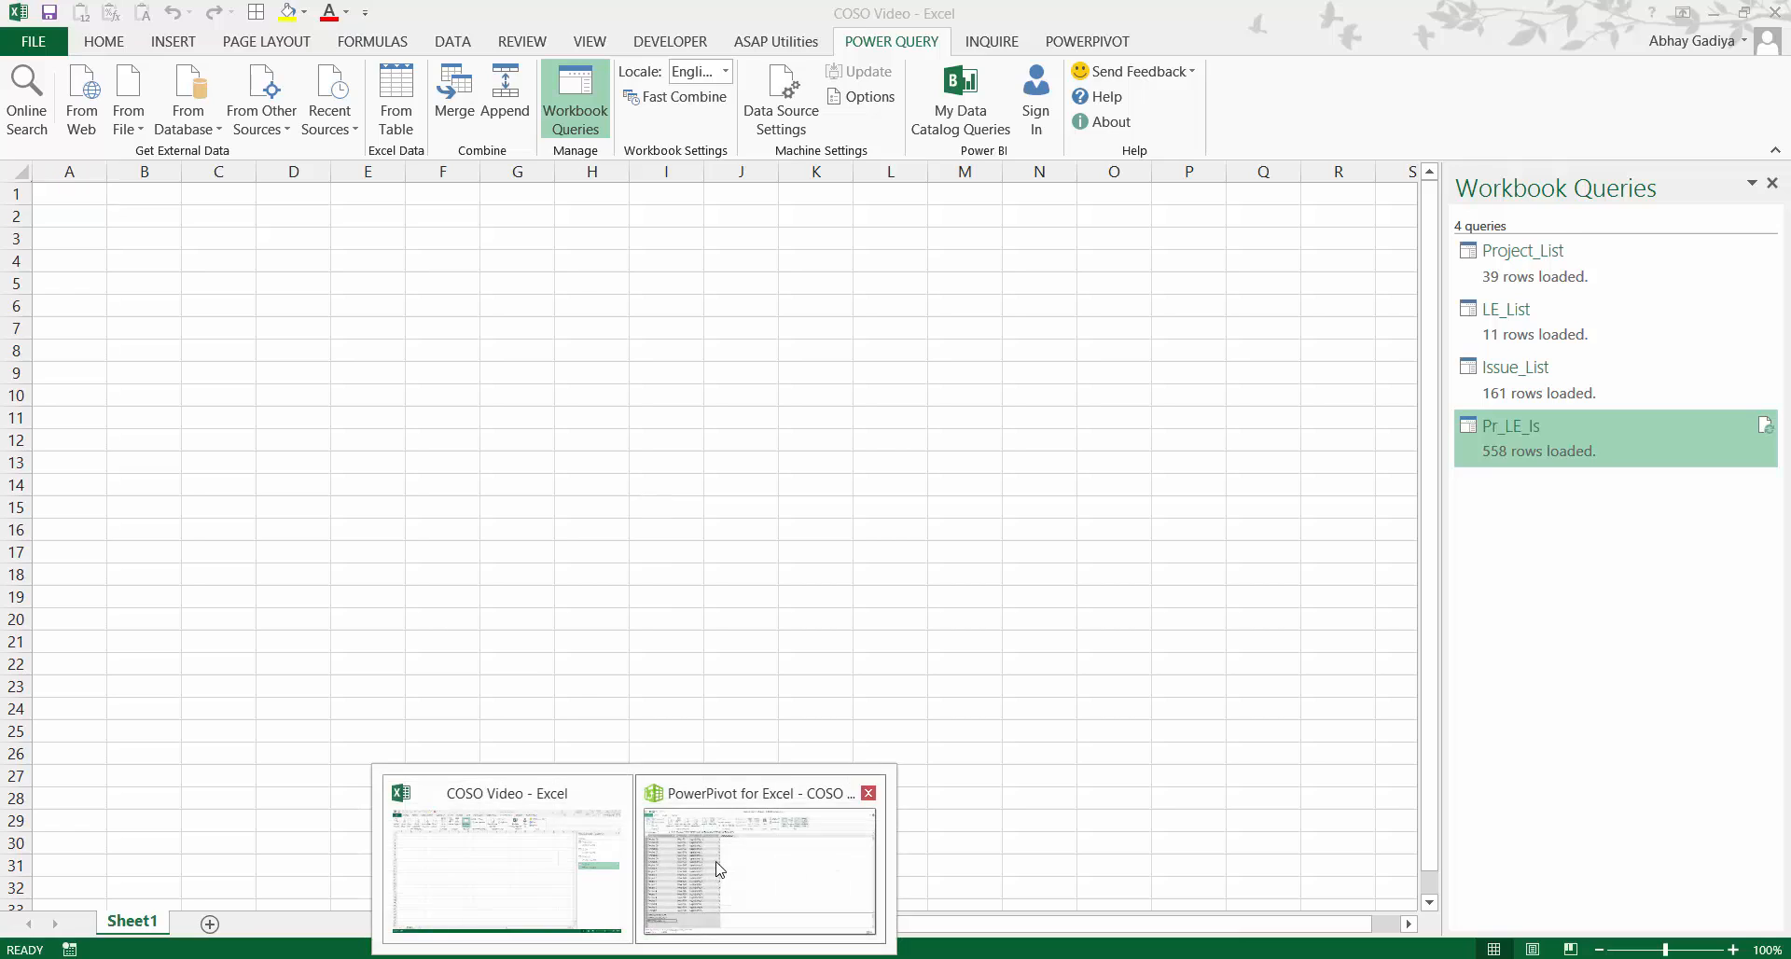
pyautogui.click(759, 862)
pyautogui.click(531, 124)
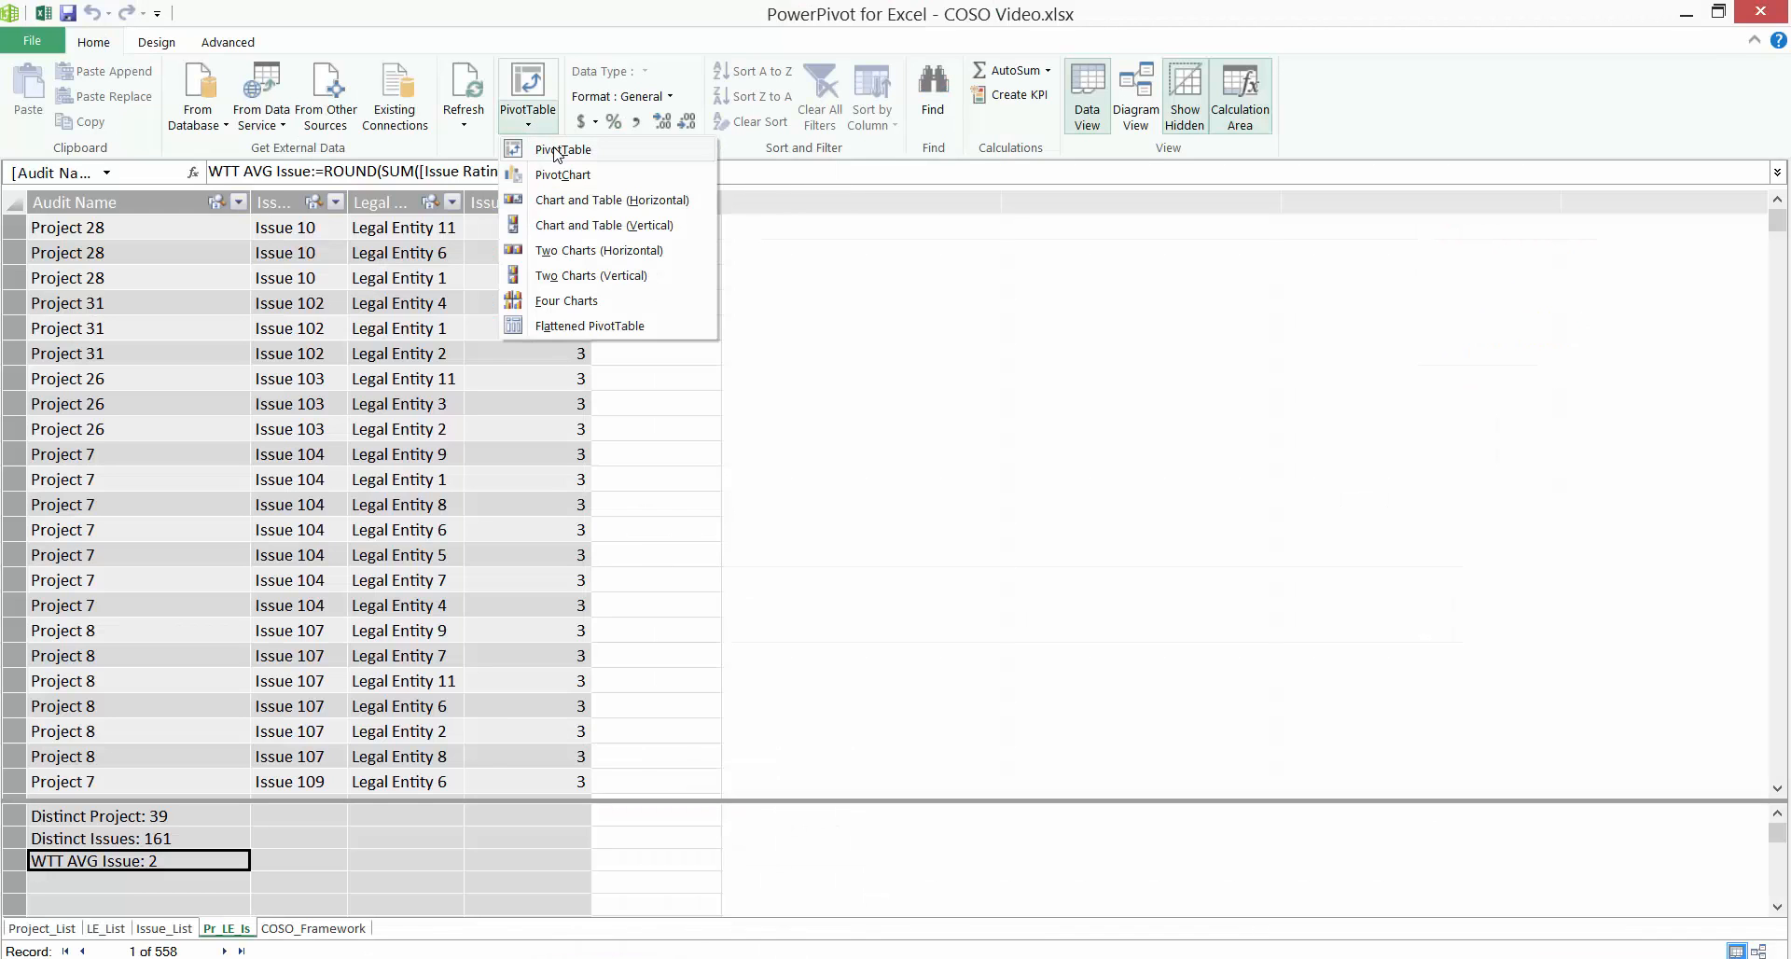
pyautogui.click(563, 149)
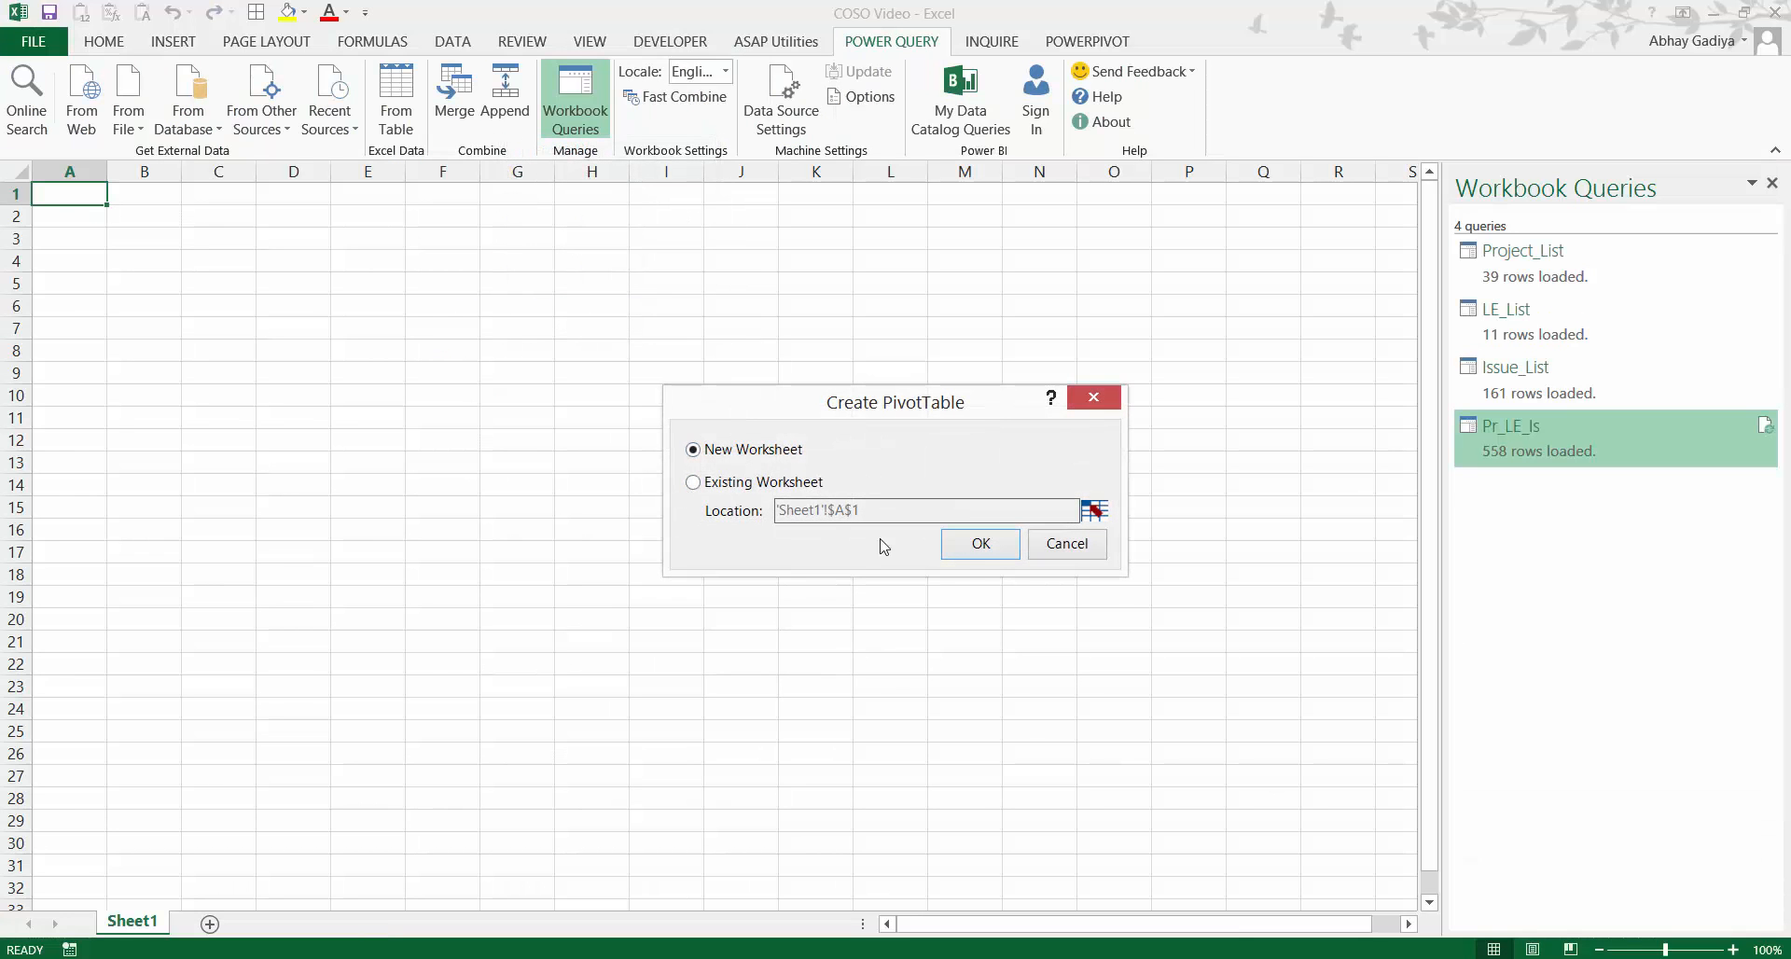
pyautogui.click(976, 556)
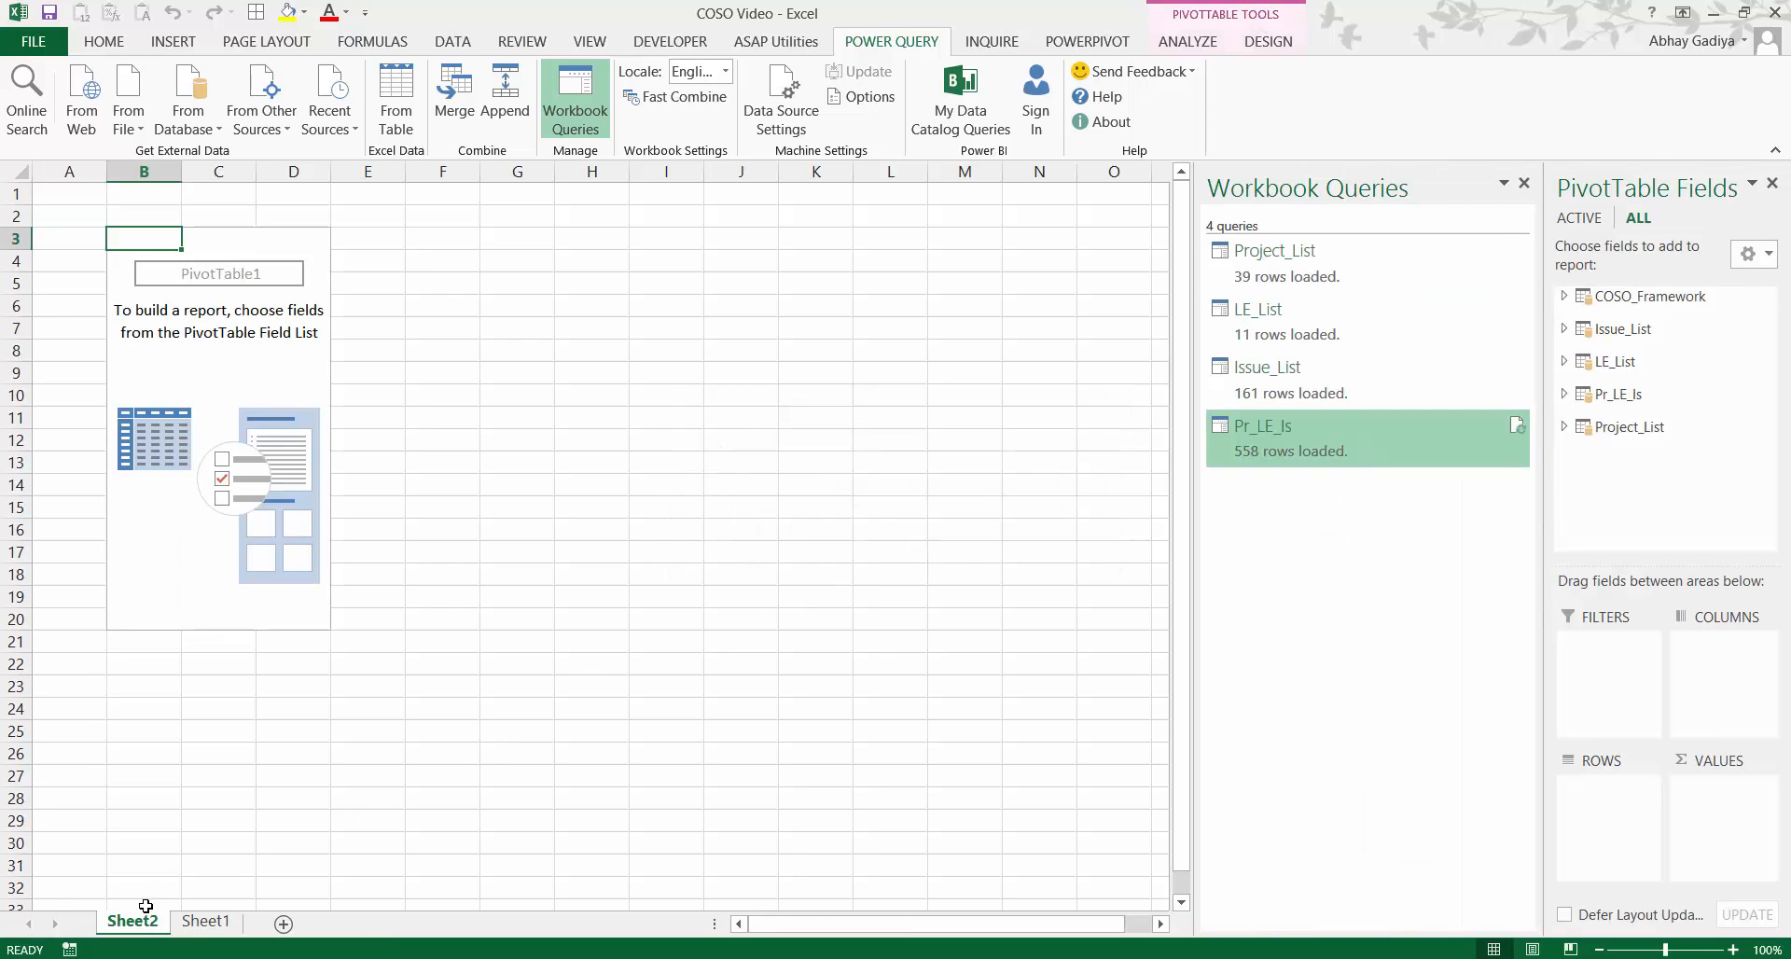
# - Rename the PivotTable's worksheet as COSO Dashboard and close the Workbook Queries pane
pyautogui.doubleClick(140, 922)
pyautogui.write('COSO Da')
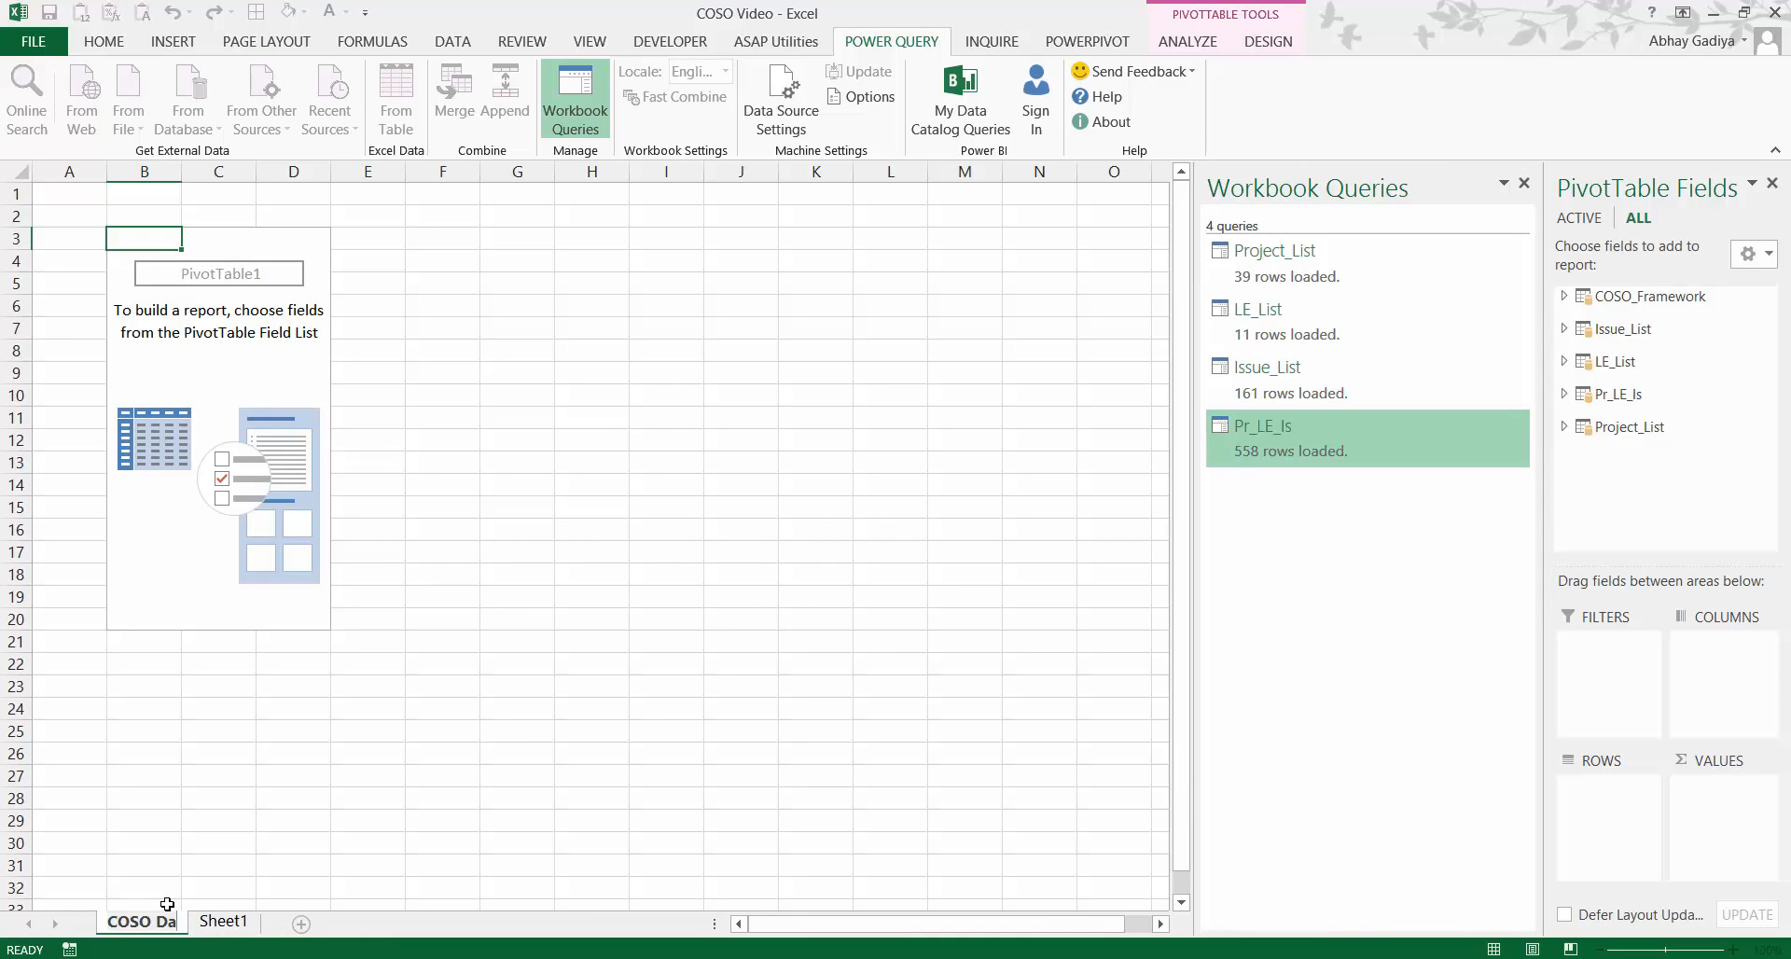
pyautogui.write('shboard')
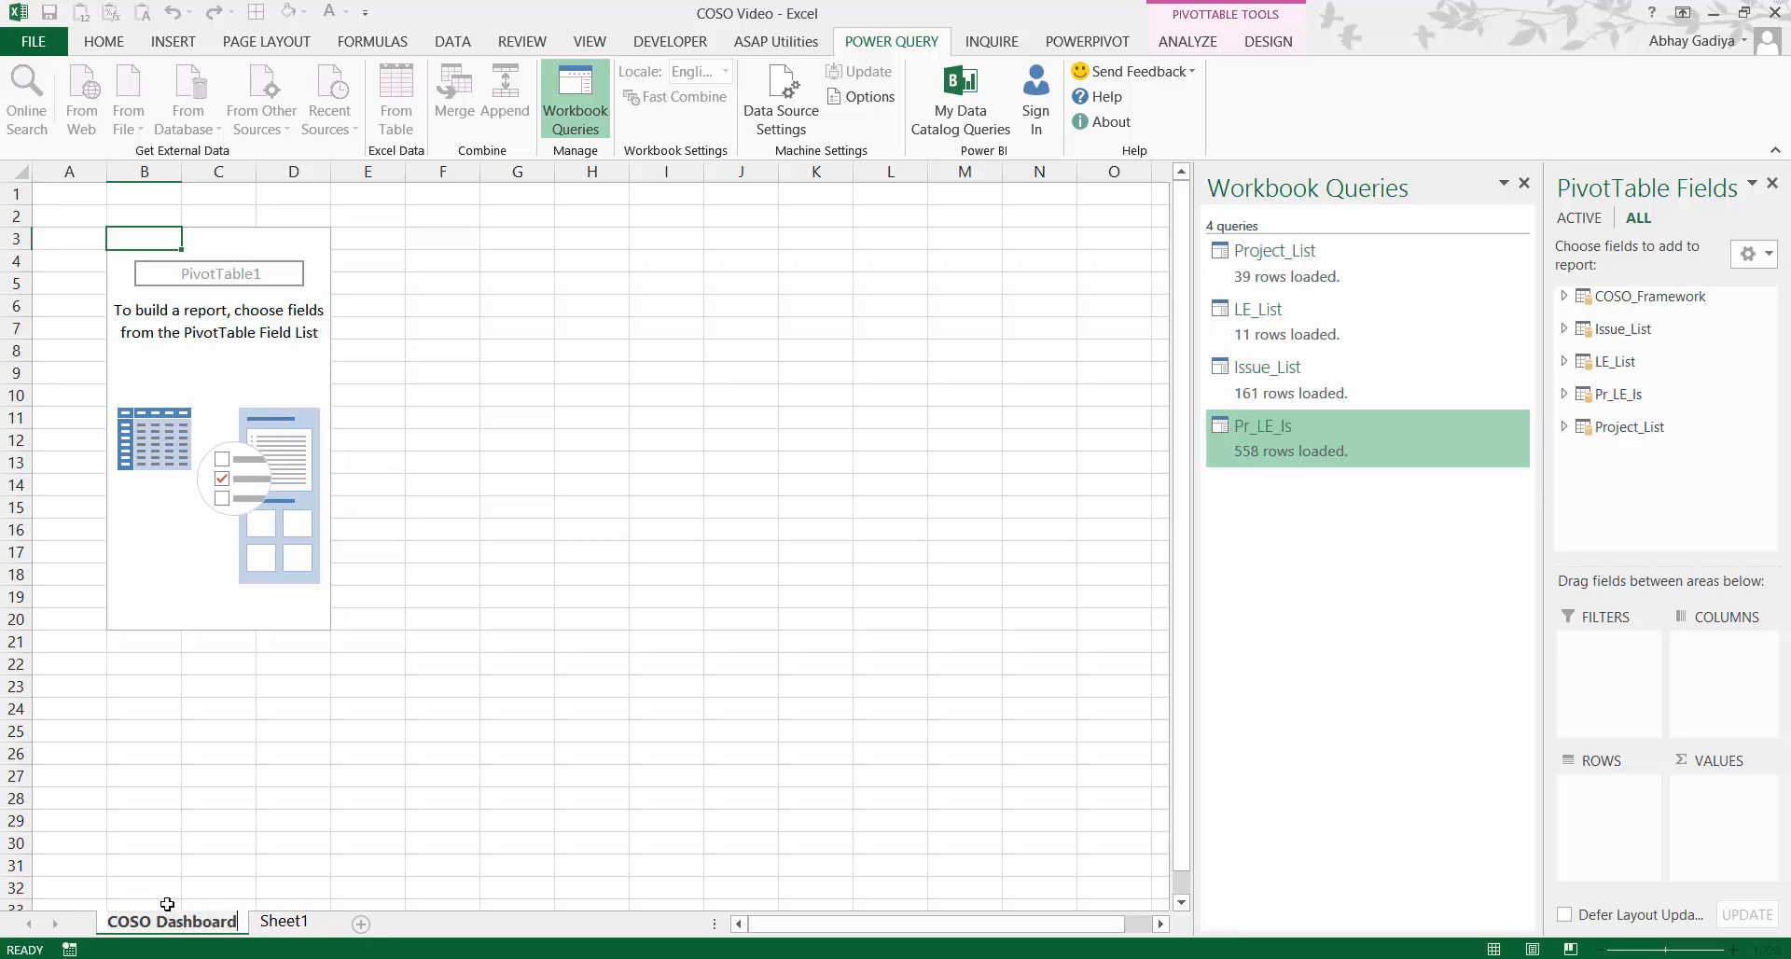
pyautogui.press('Return')
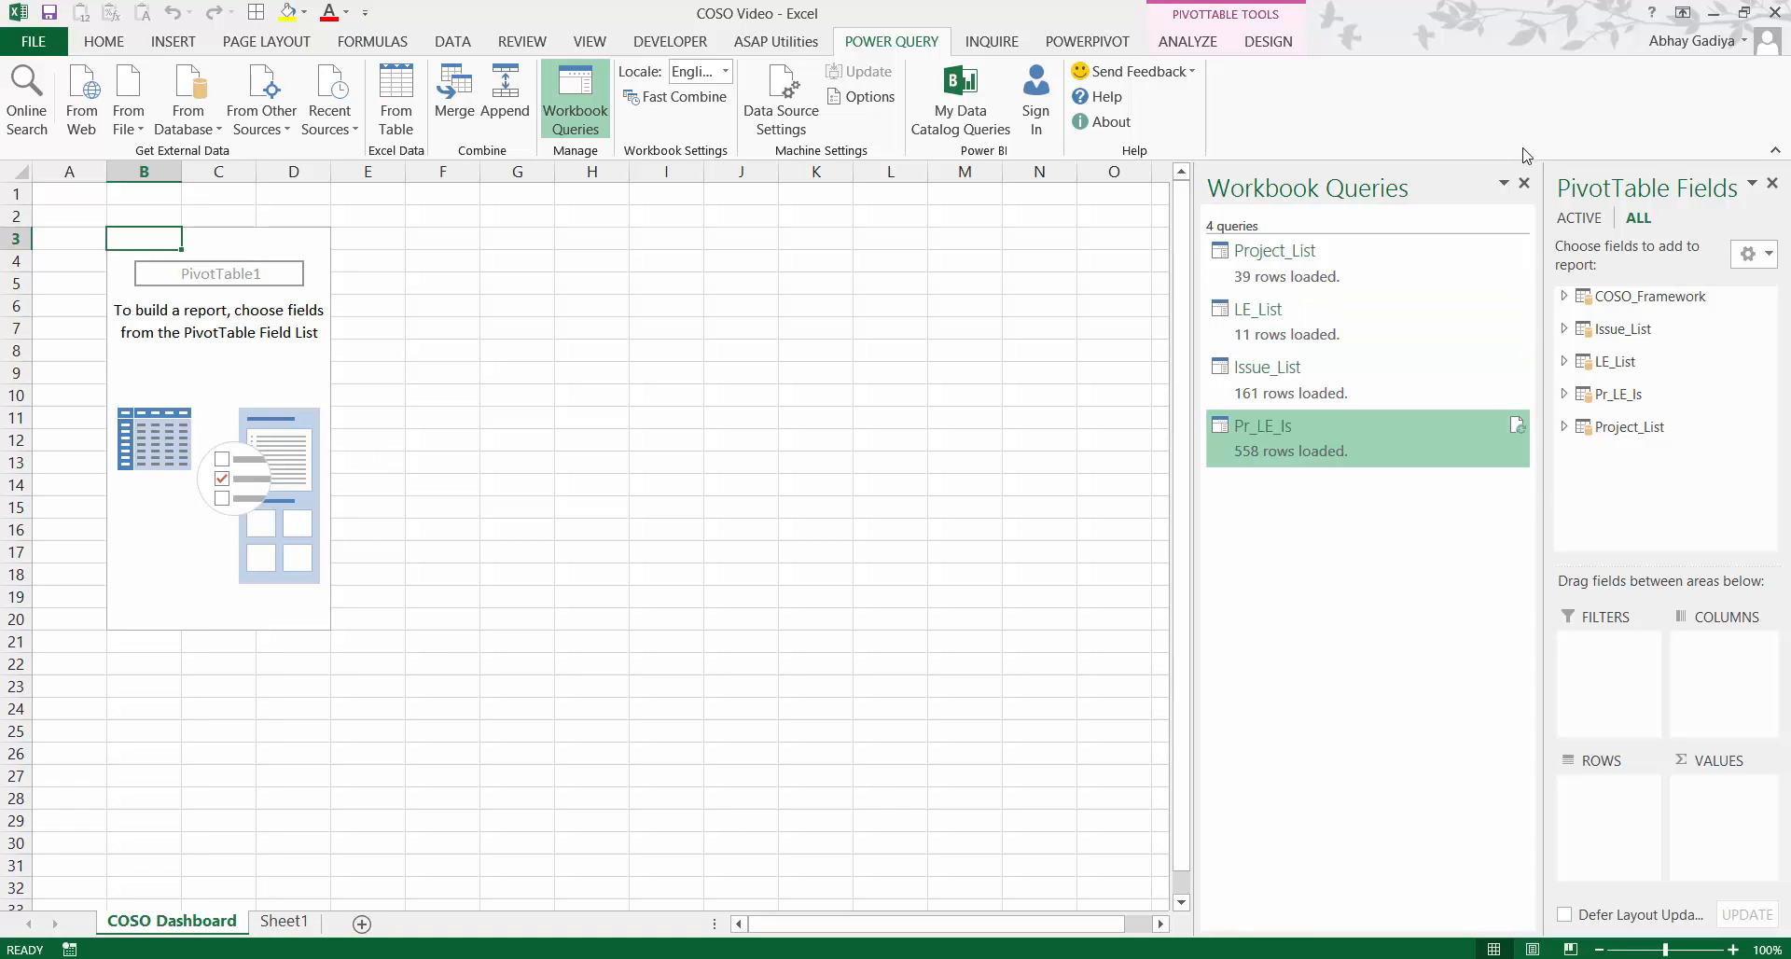
pyautogui.click(1526, 184)
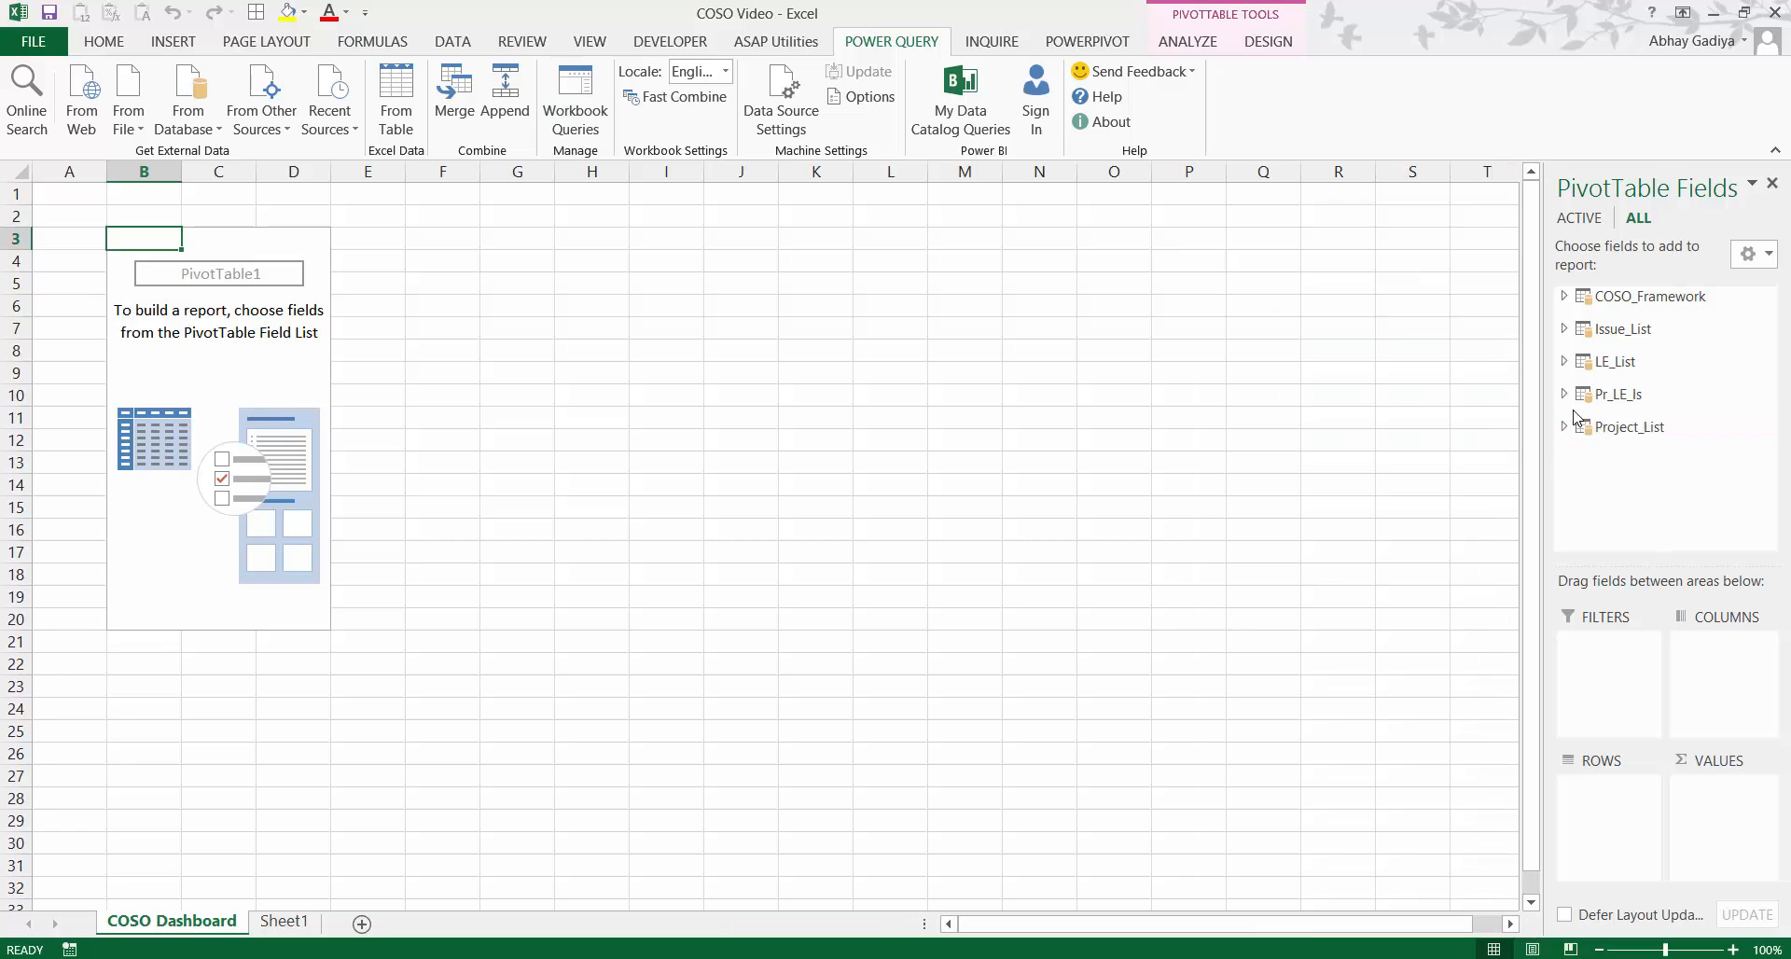
# - Add COSO Component and COSO Principles from the COSO_Framework table as row fields, with the component first
pyautogui.click(1565, 296)
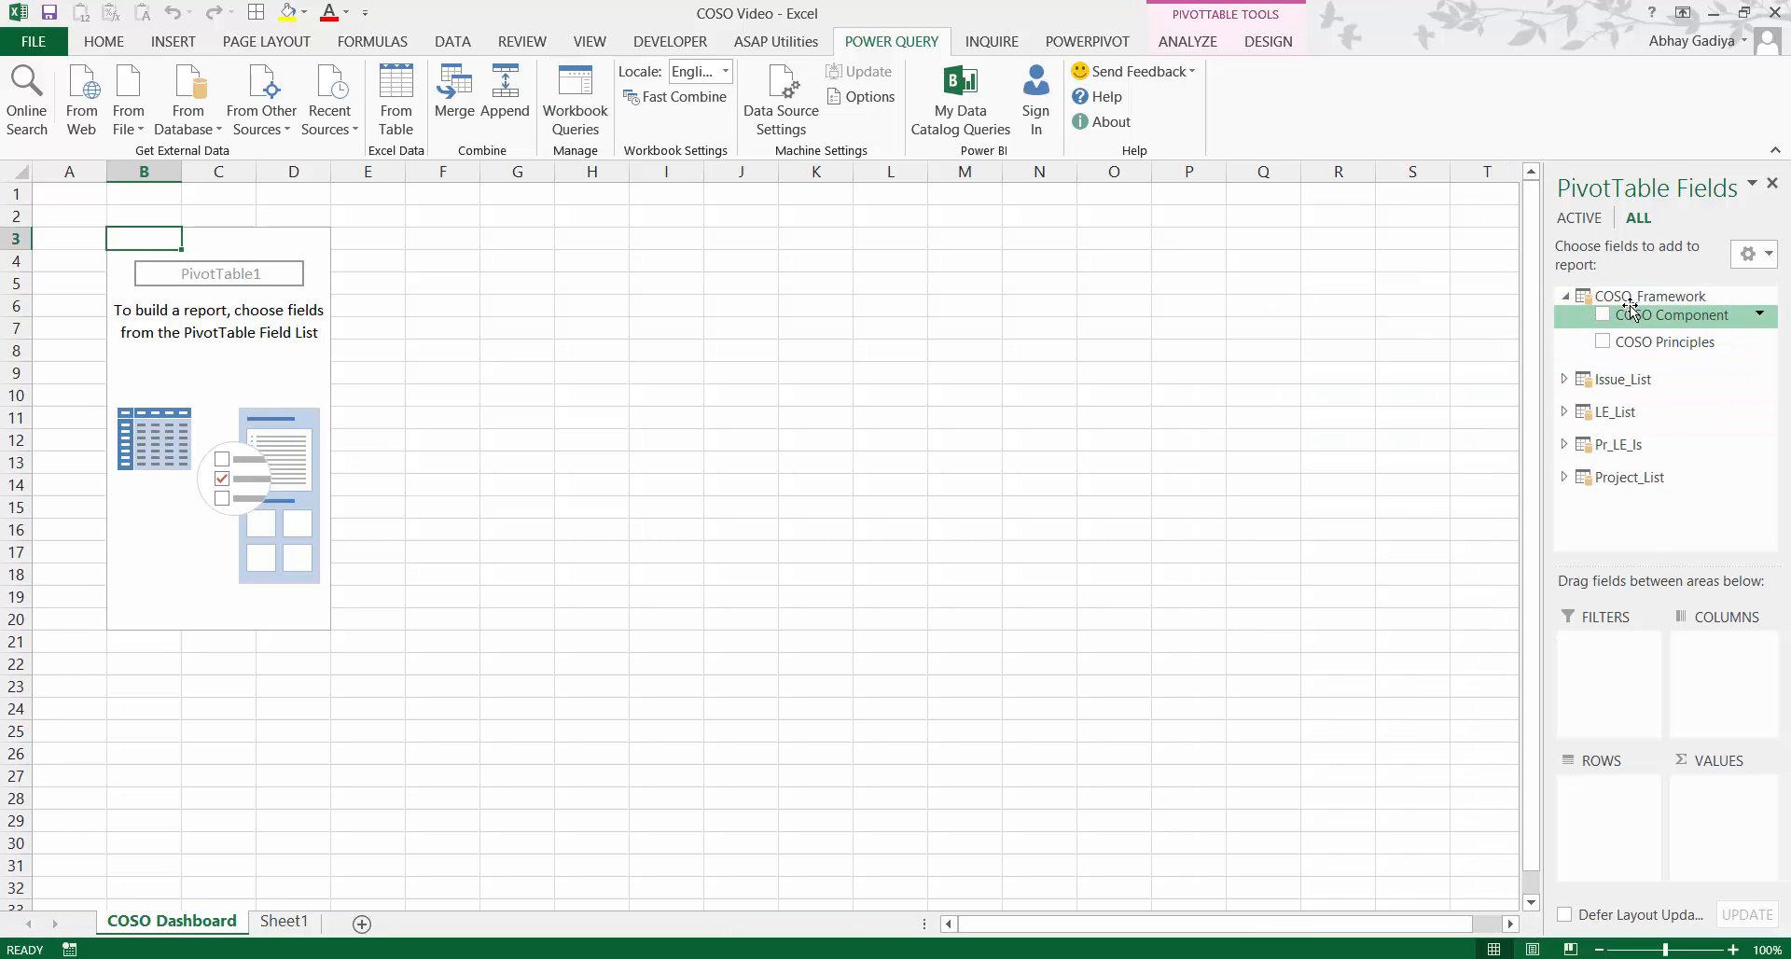
pyautogui.moveTo(1675, 314); pyautogui.dragTo(1604, 788)
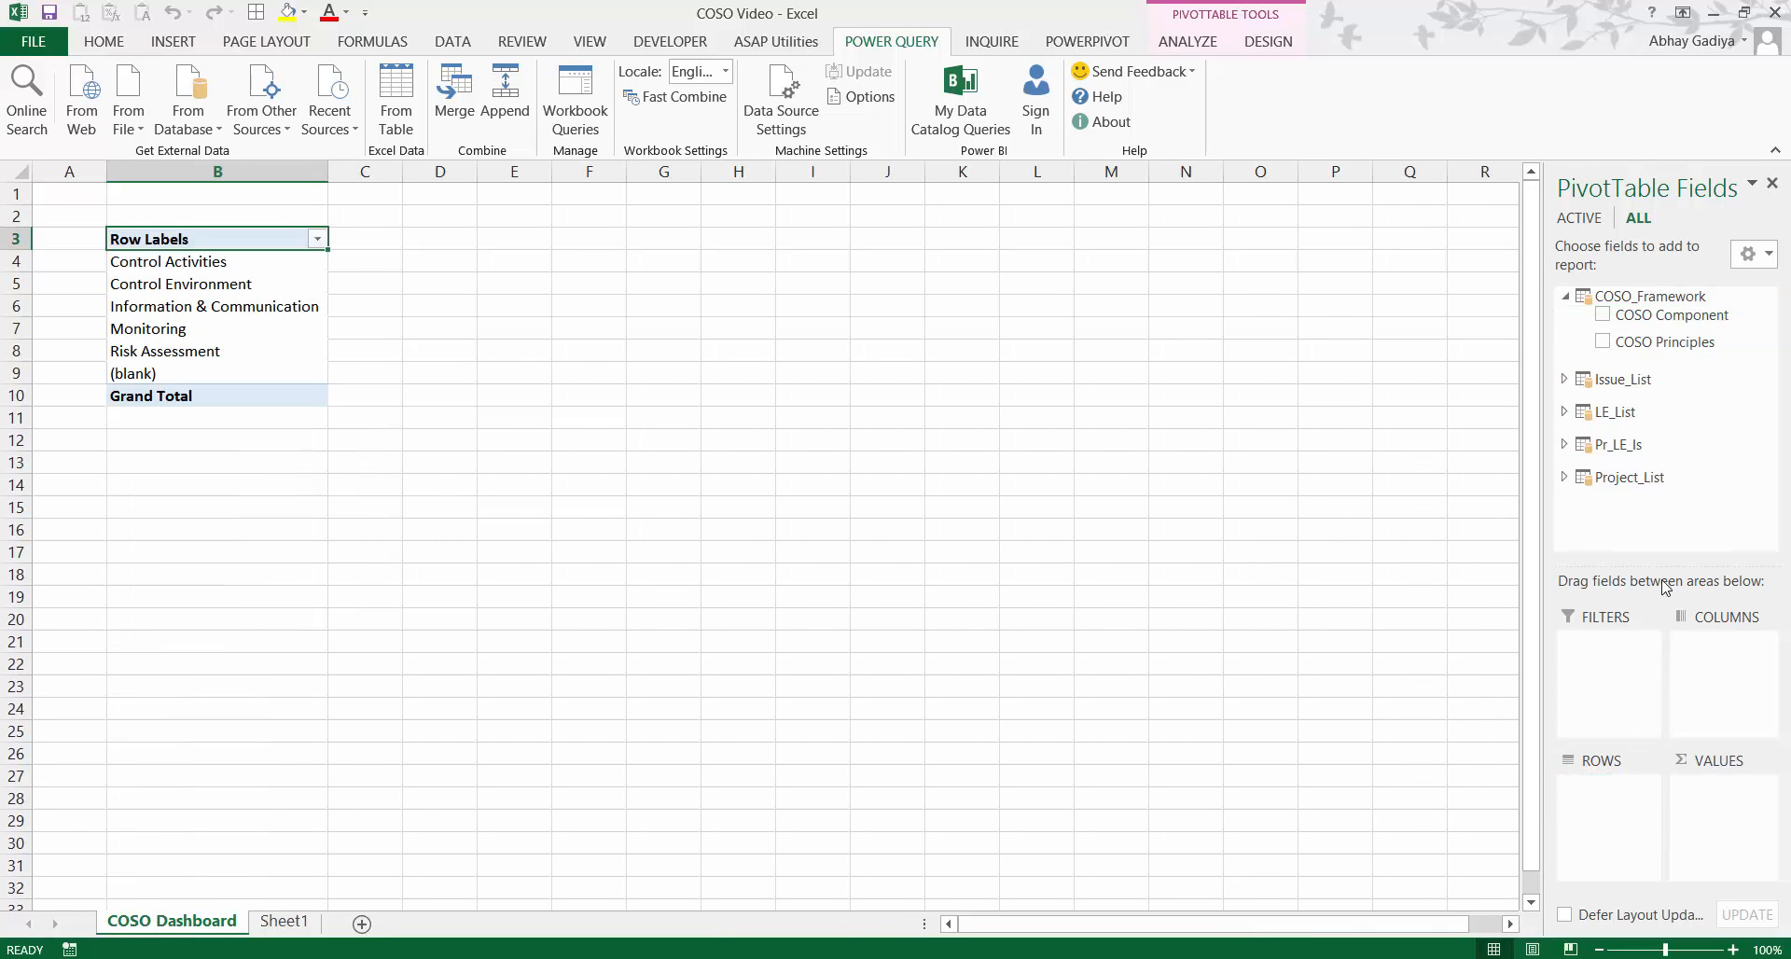
pyautogui.moveTo(1663, 337); pyautogui.dragTo(1614, 821)
pyautogui.click(507, 314)
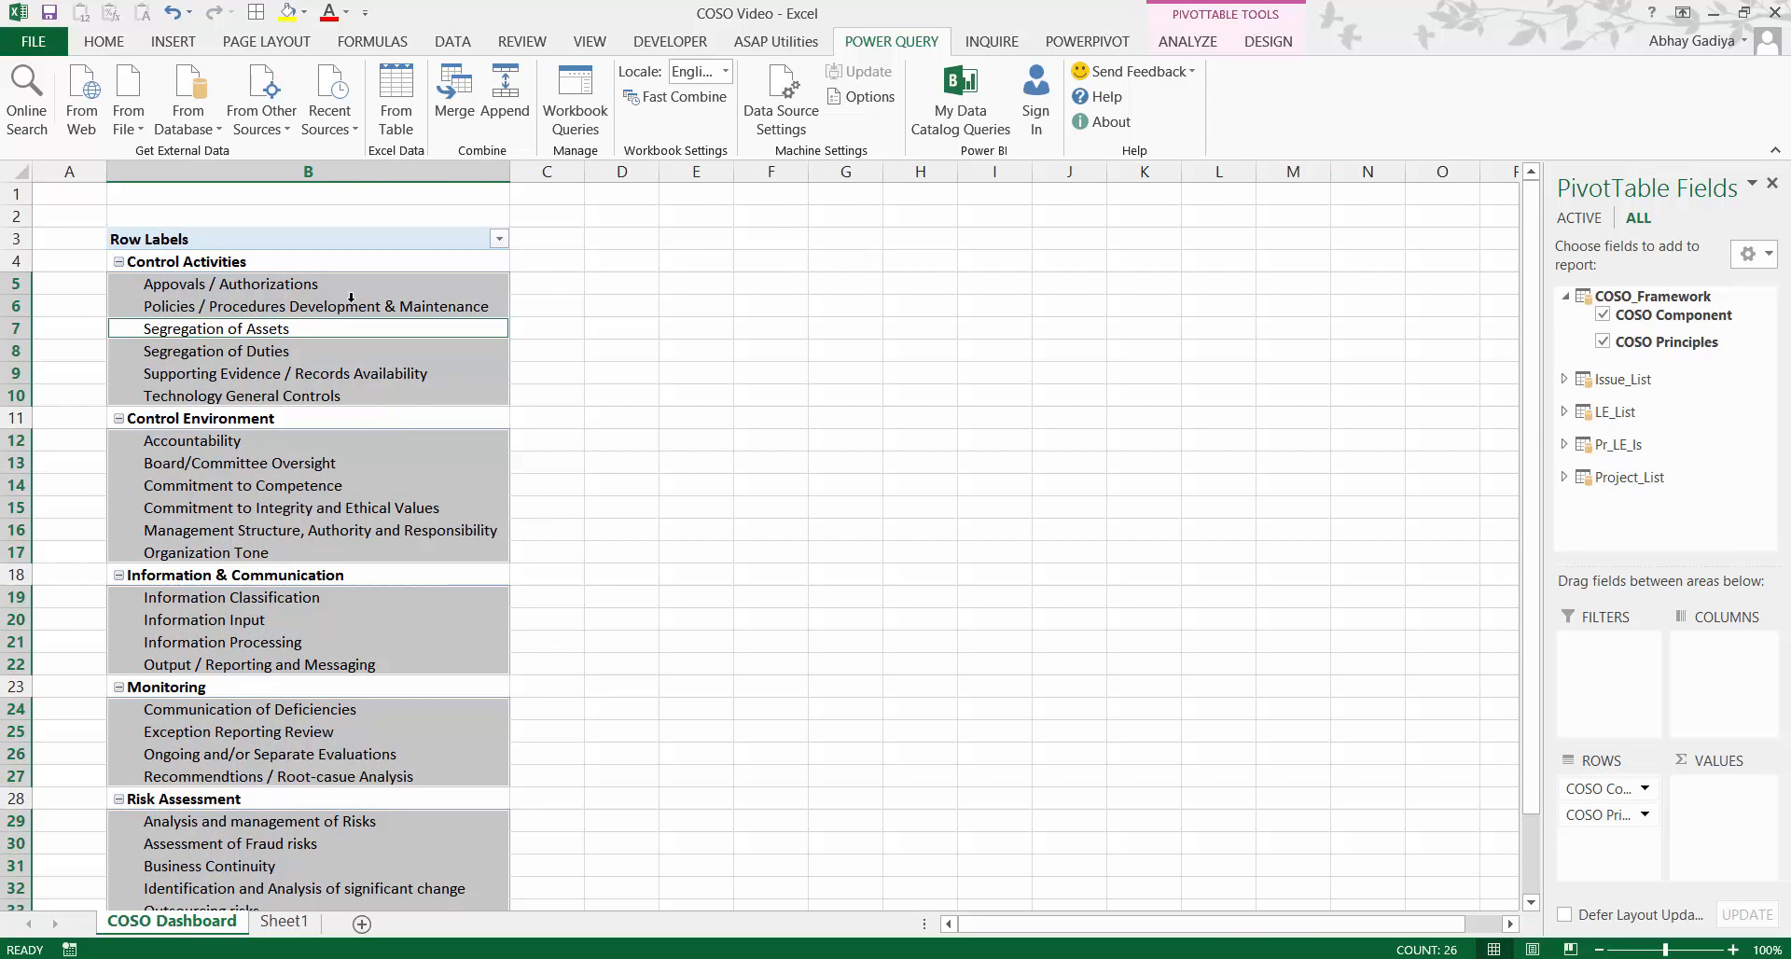
pyautogui.click(281, 316)
pyautogui.click(275, 311)
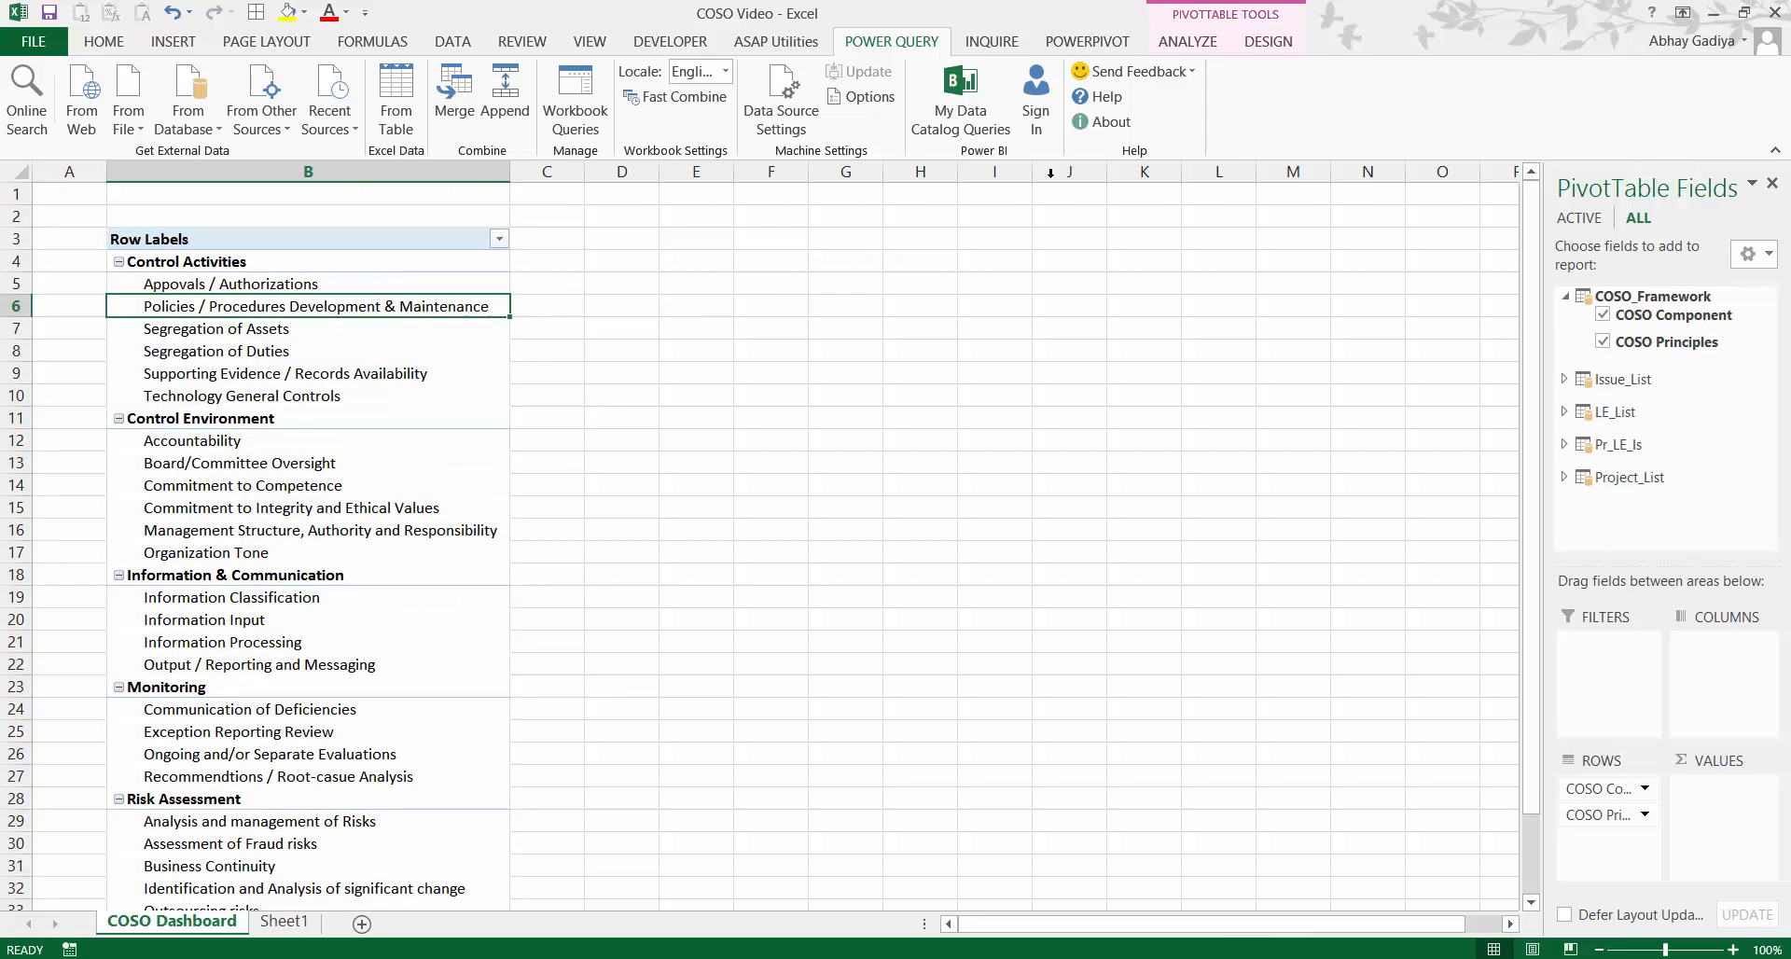
# - Turn off the PivotTable's grand totals for rows and columns and hide all subtotals
pyautogui.click(1266, 41)
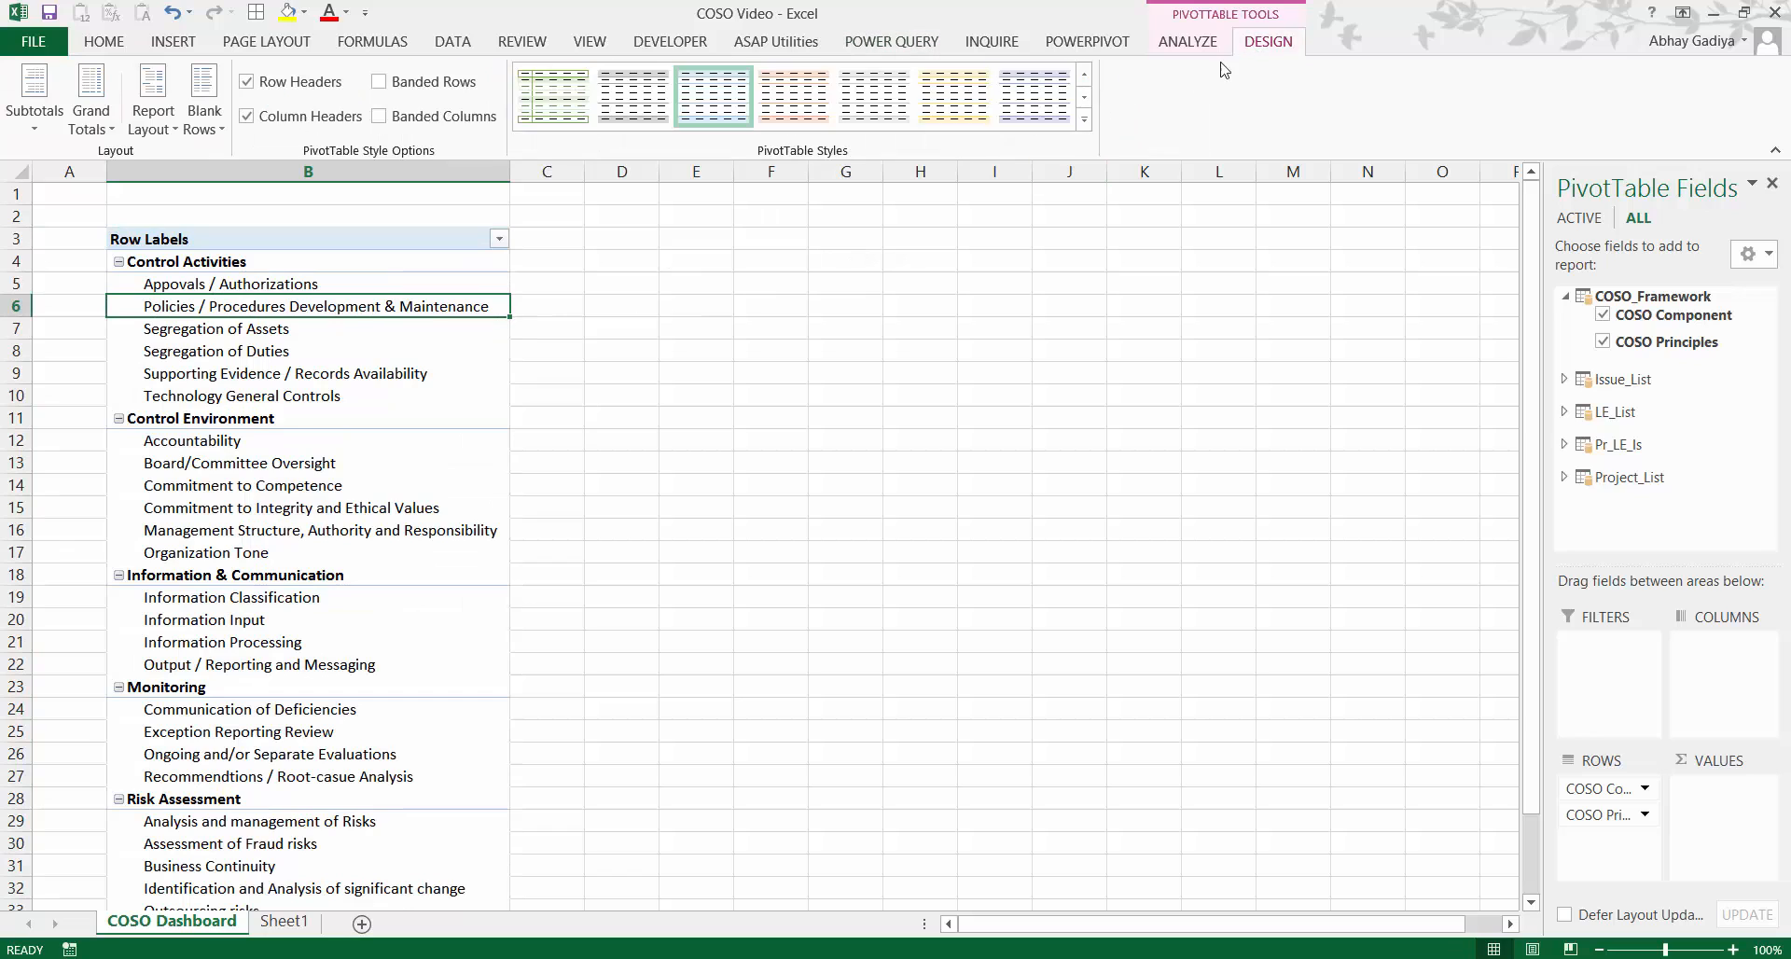
pyautogui.click(104, 123)
pyautogui.click(140, 164)
pyautogui.click(34, 103)
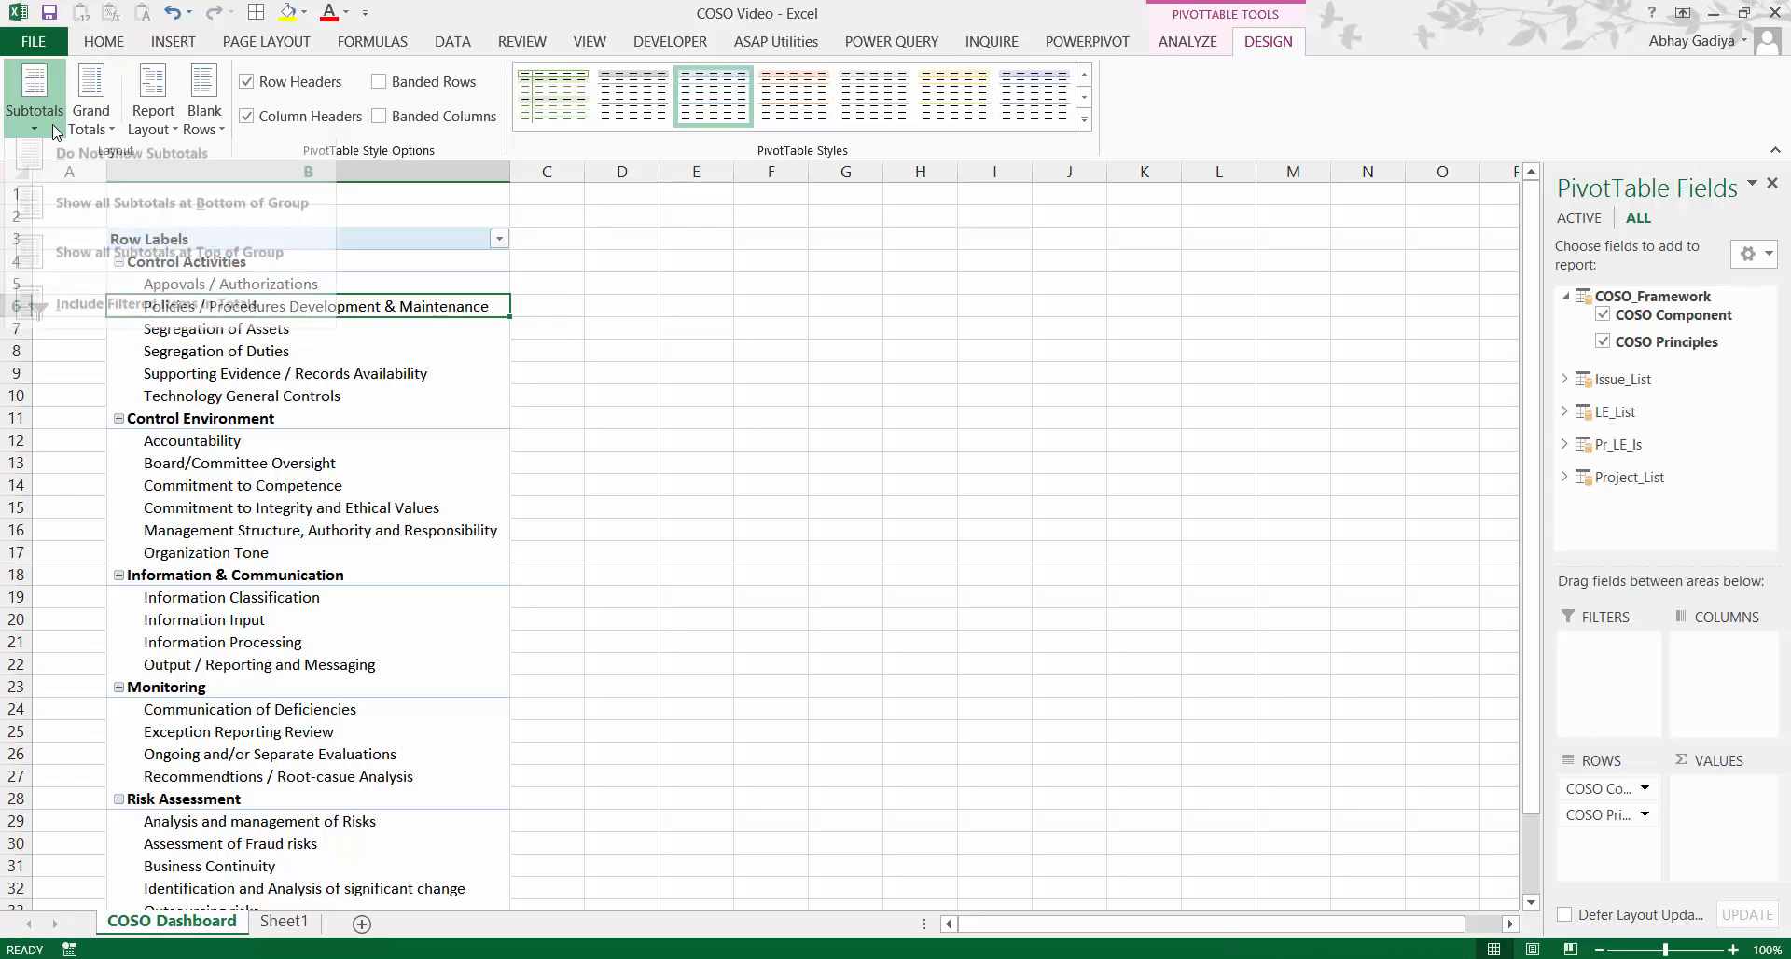
pyautogui.click(70, 167)
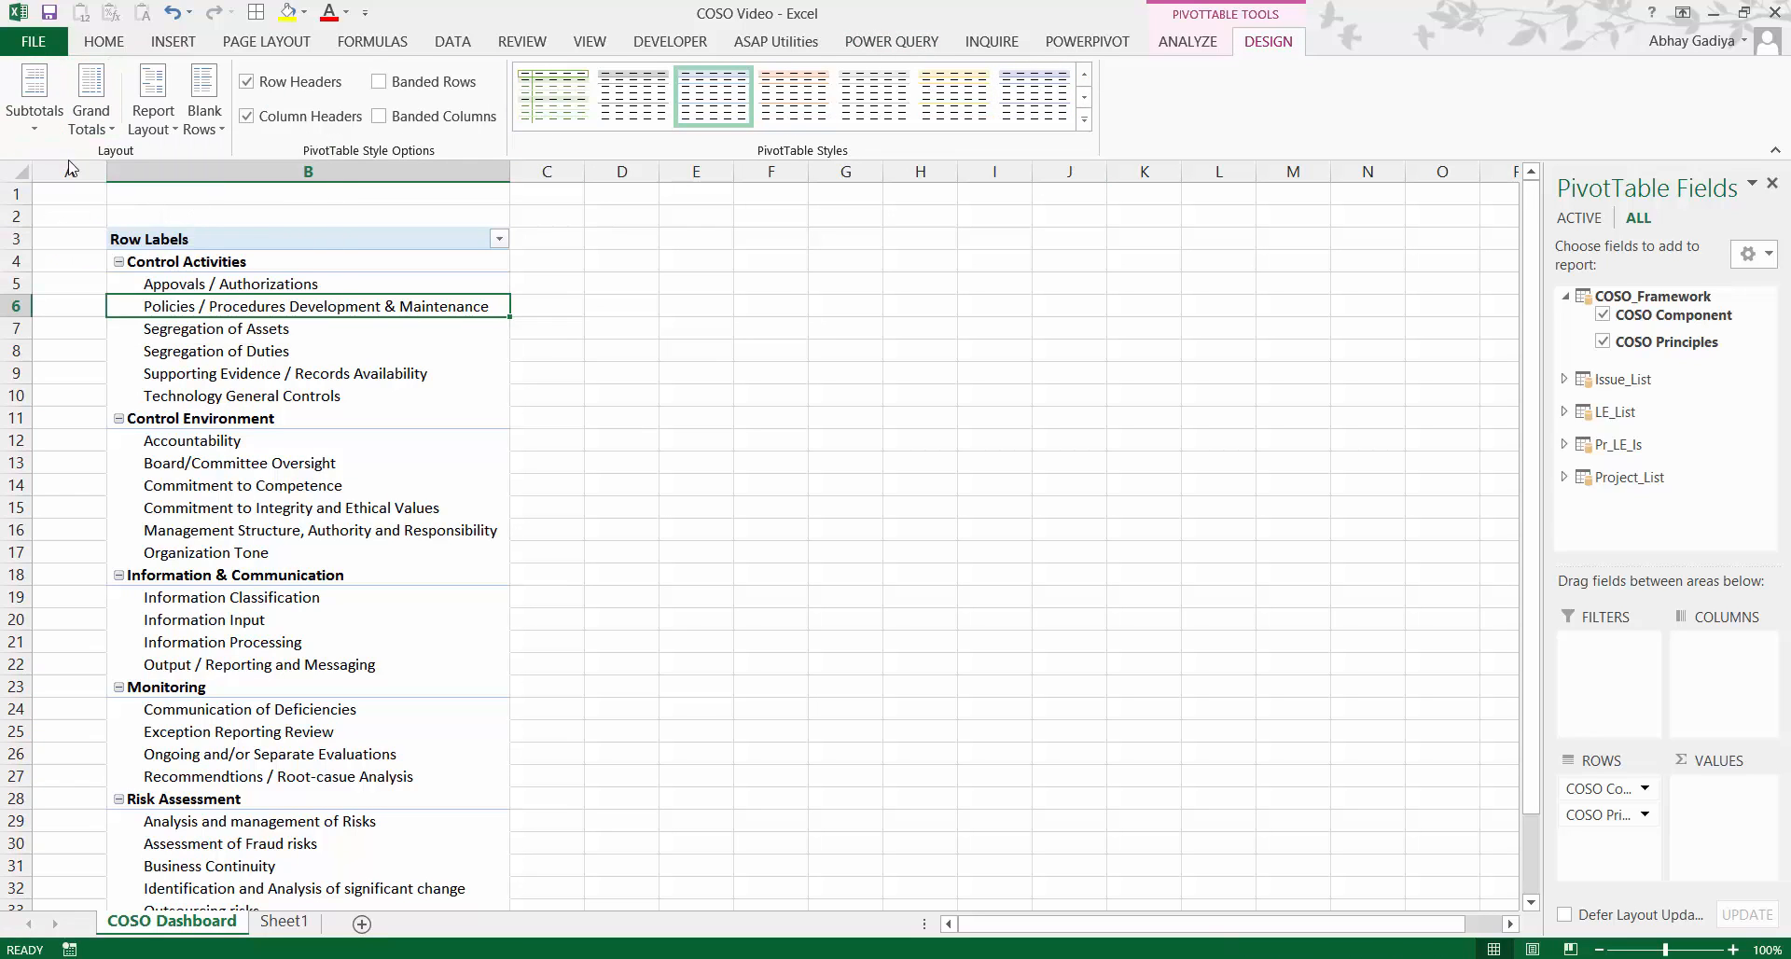
# - Show the PivotTable in tabular form and autofit column B to the COSO Component names
pyautogui.click(170, 129)
pyautogui.click(235, 265)
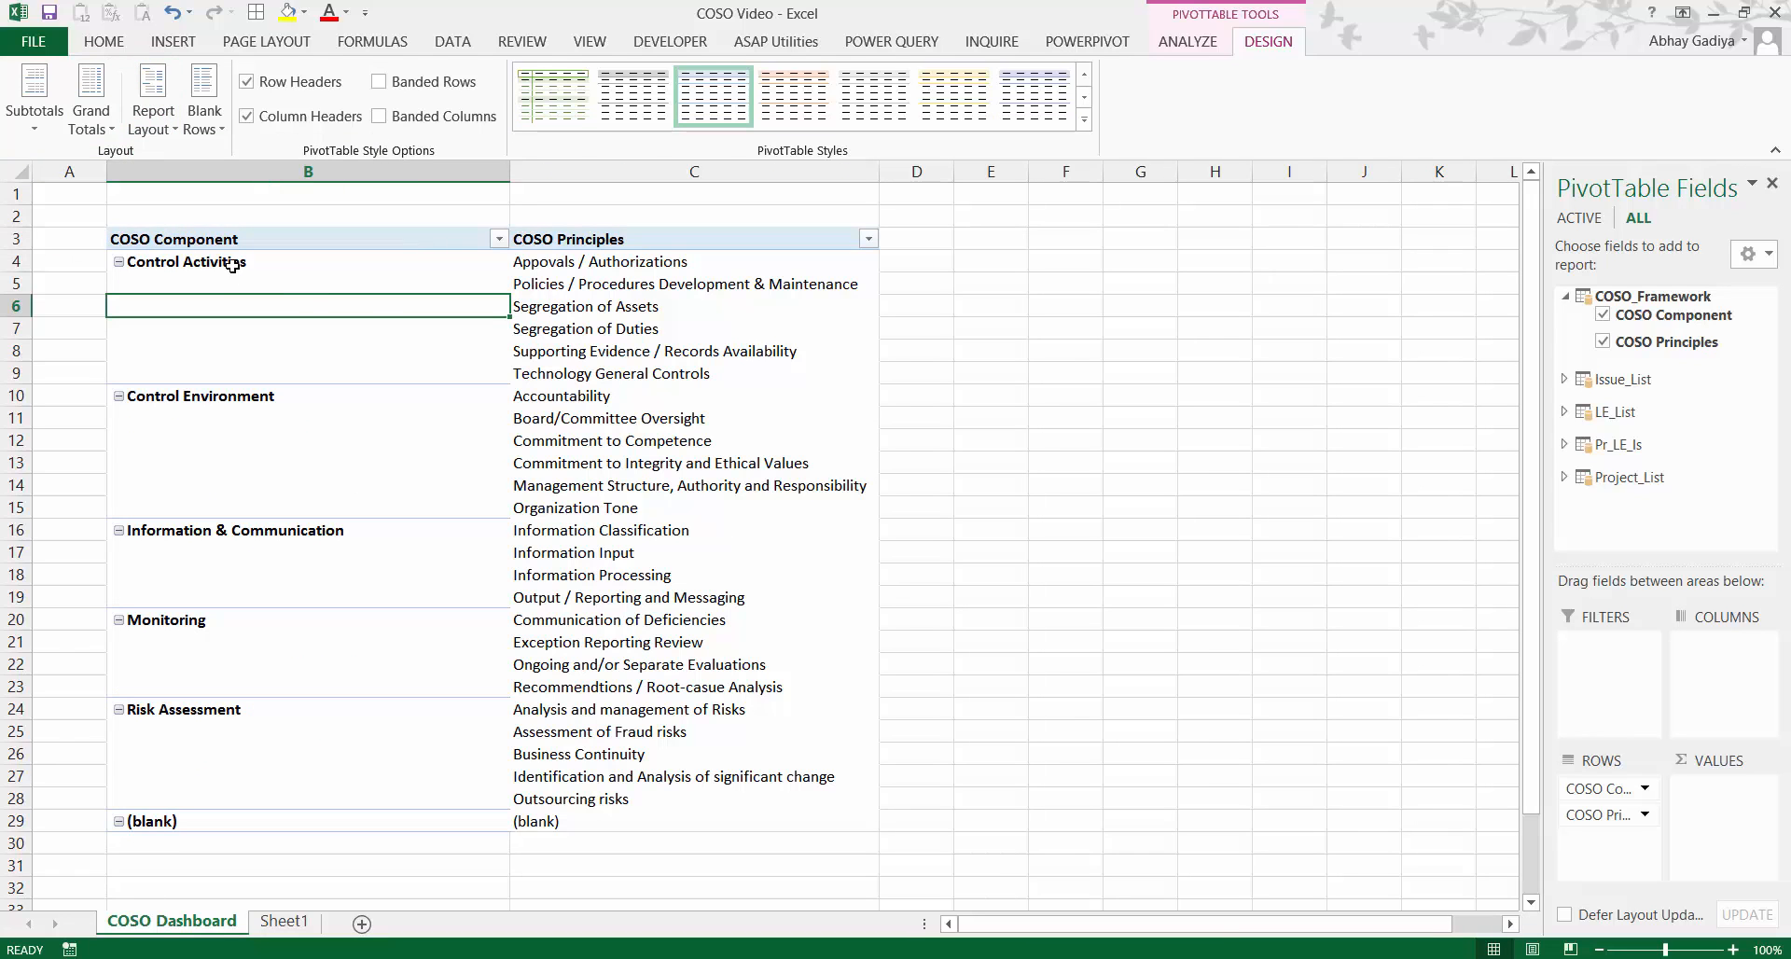
pyautogui.doubleClick(509, 175)
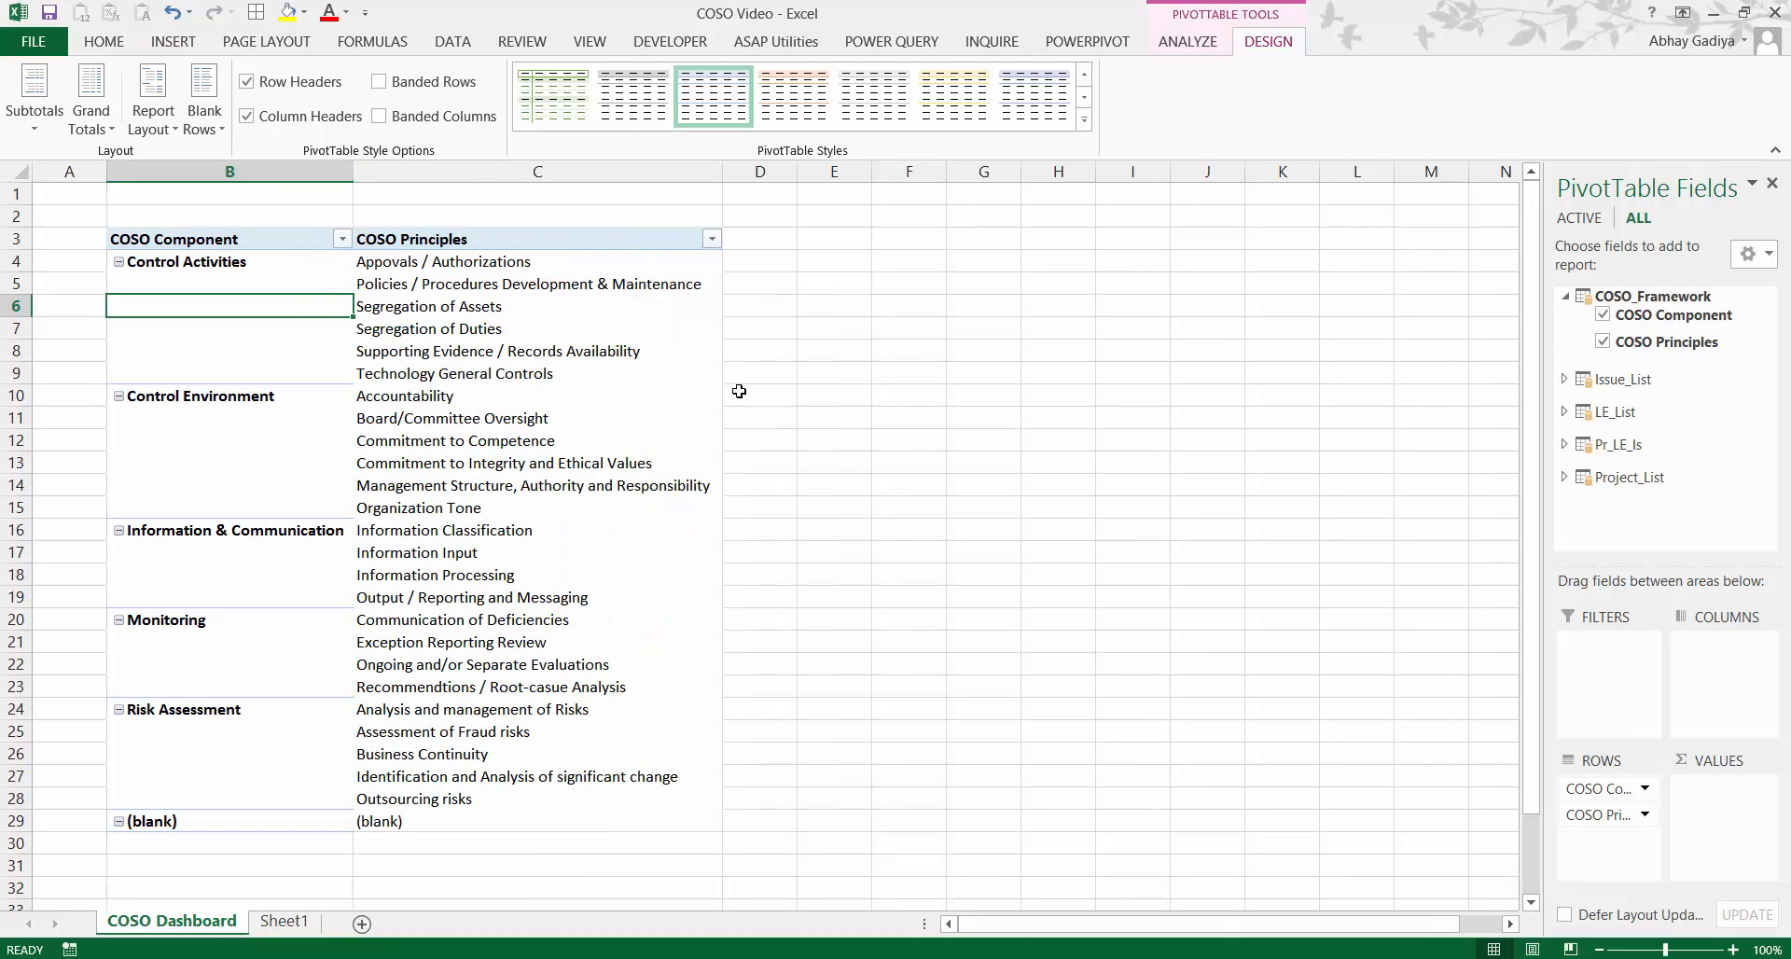
# - Add Audit Name from the Project_List table as the PivotTable's column field
pyautogui.click(1564, 413)
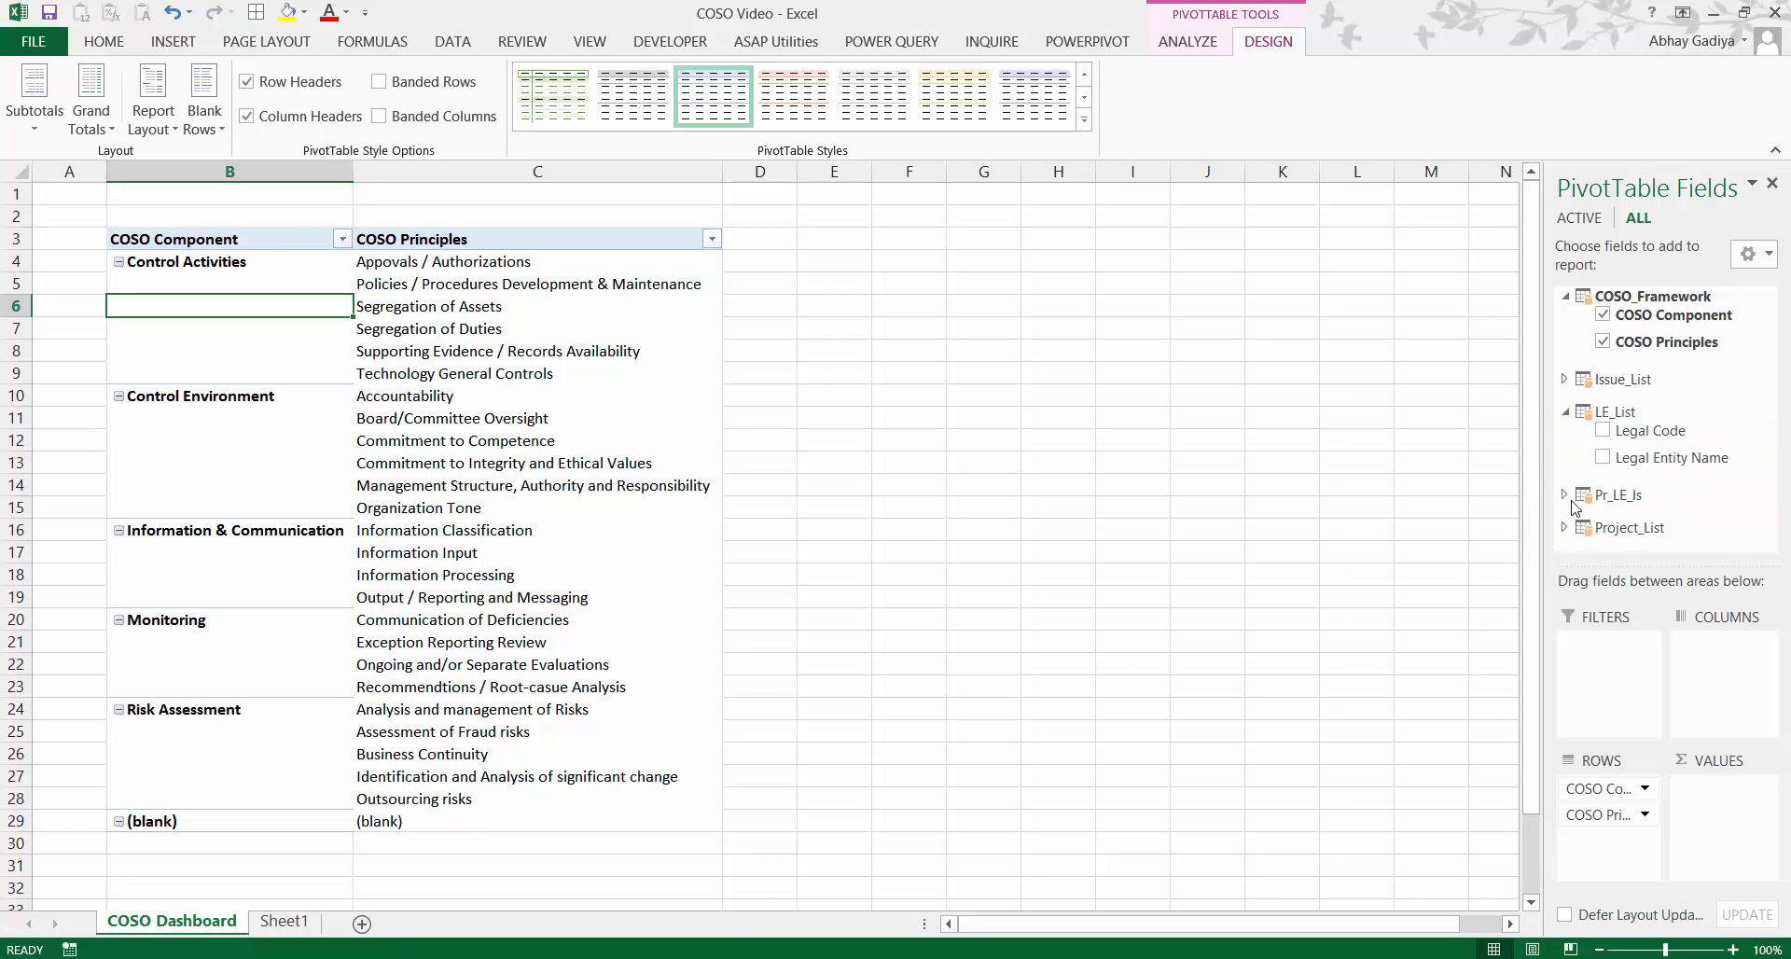
pyautogui.click(1564, 527)
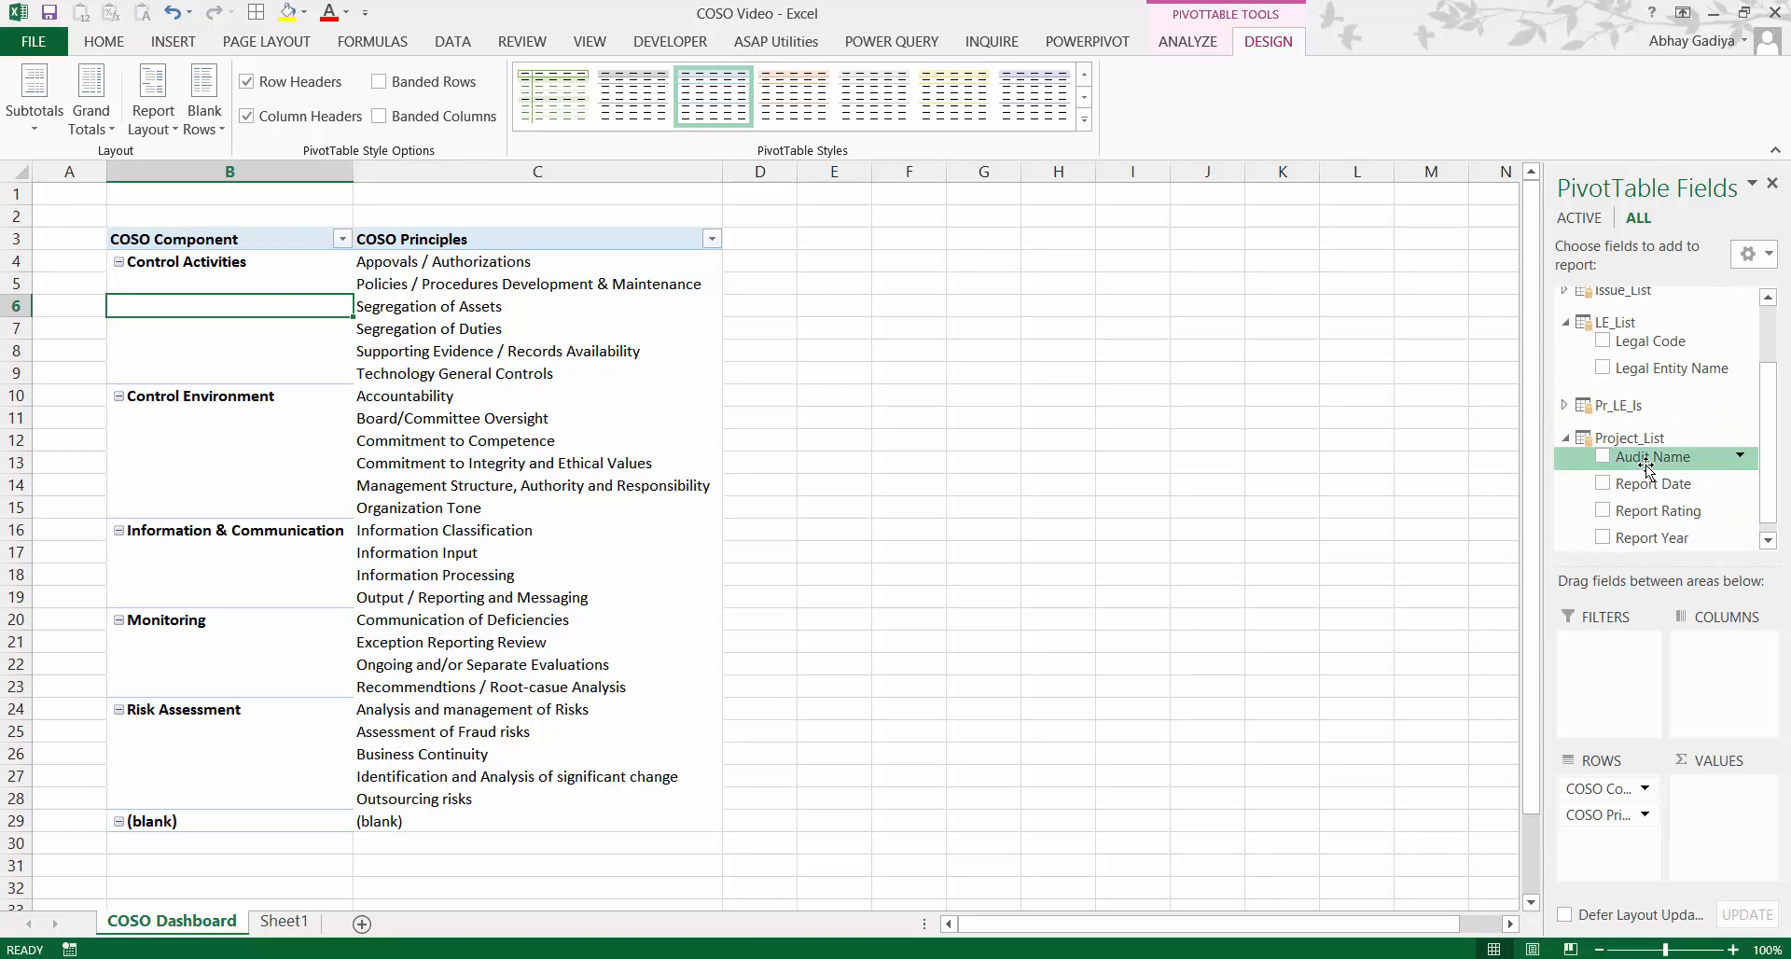
pyautogui.moveTo(1627, 453); pyautogui.dragTo(1651, 645)
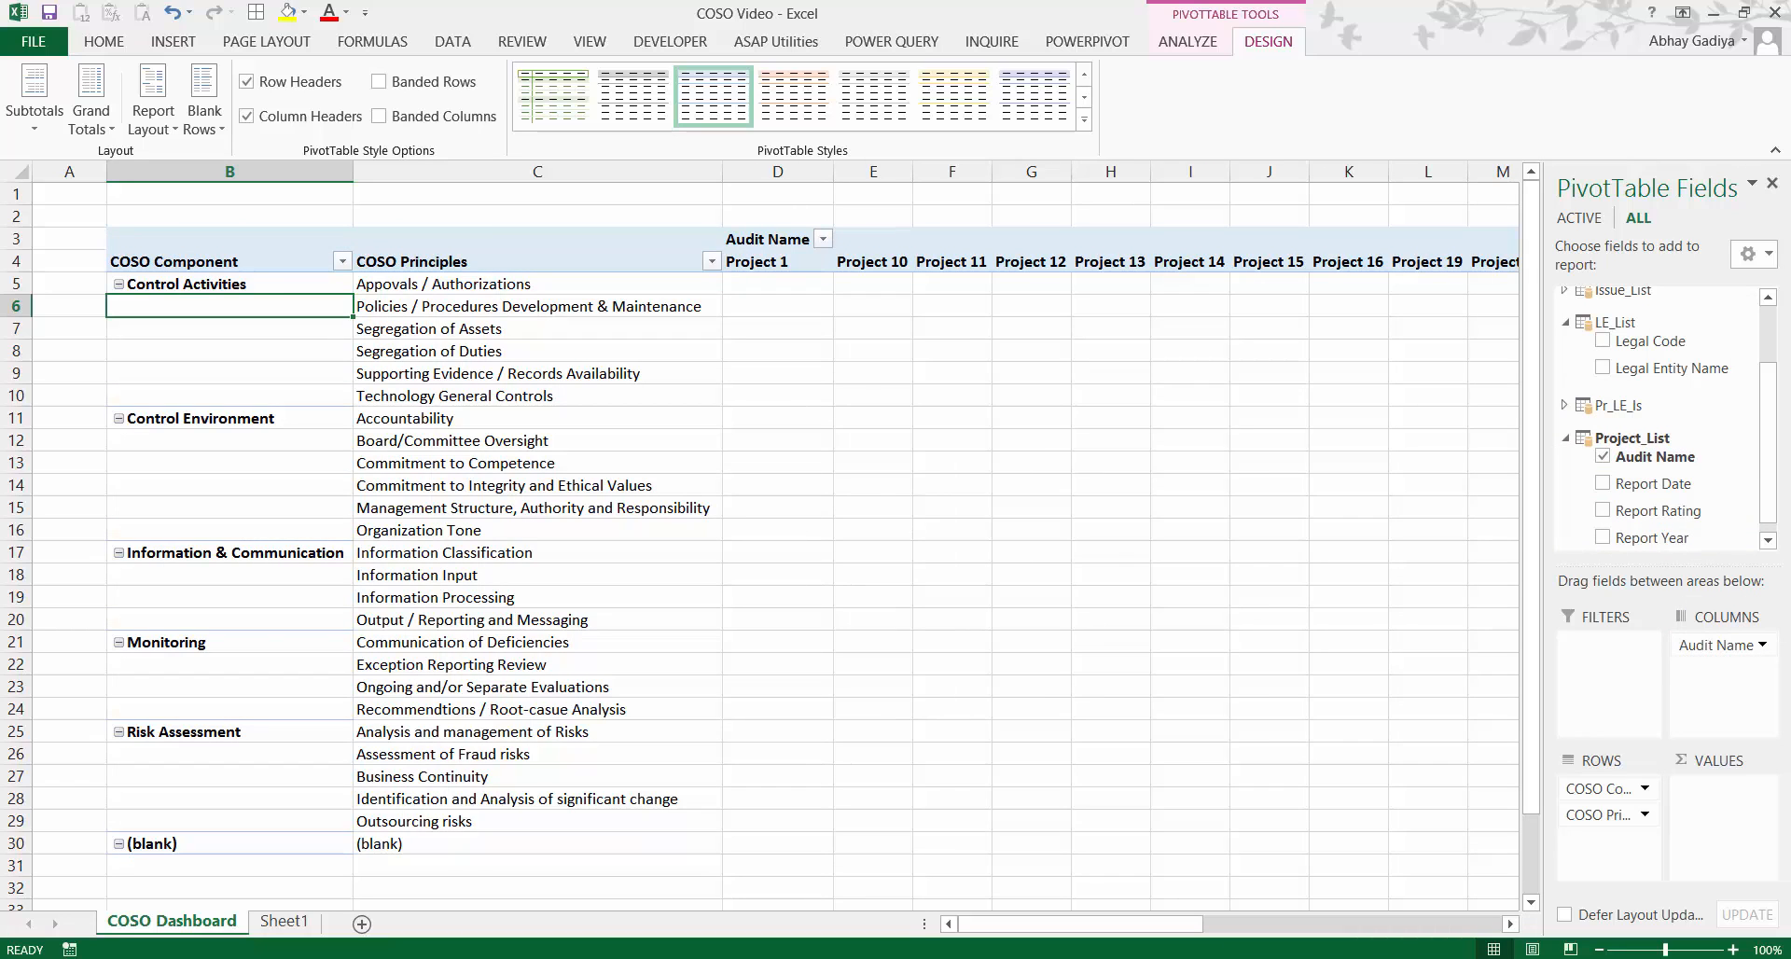
# - Turn off autofitting of column widths on update in the PivotTable's options
pyautogui.click(483, 439)
pyautogui.rightClick(482, 439)
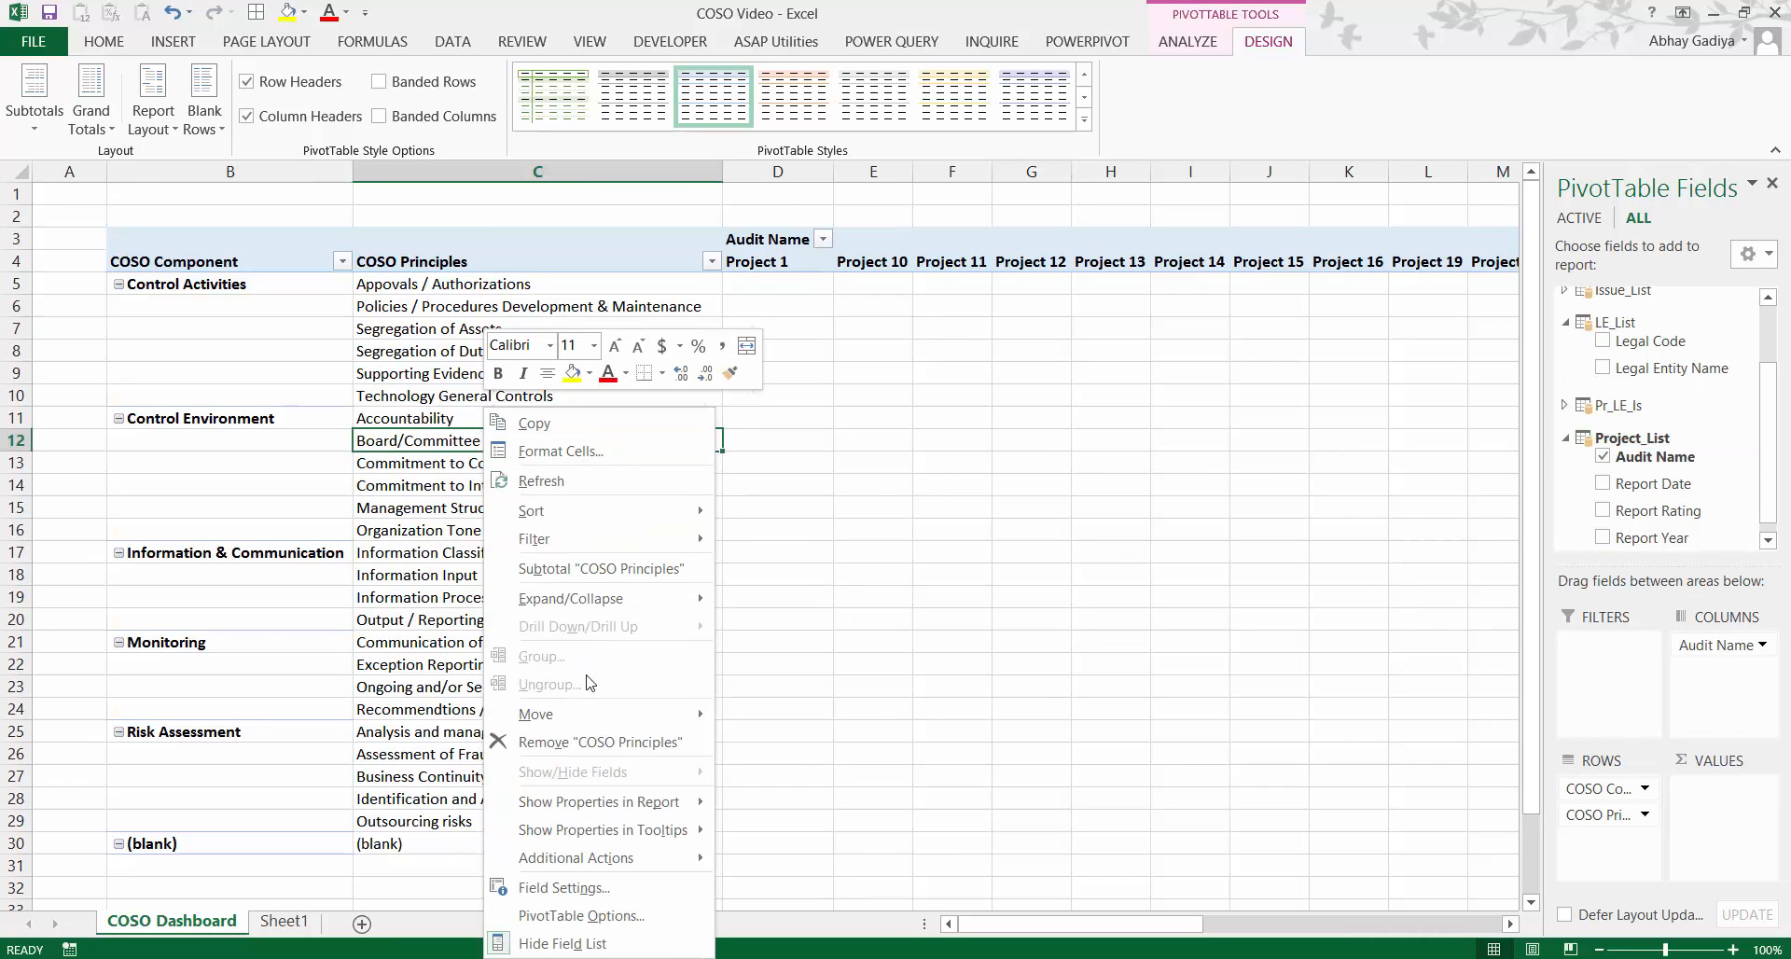
pyautogui.click(580, 915)
pyautogui.click(457, 761)
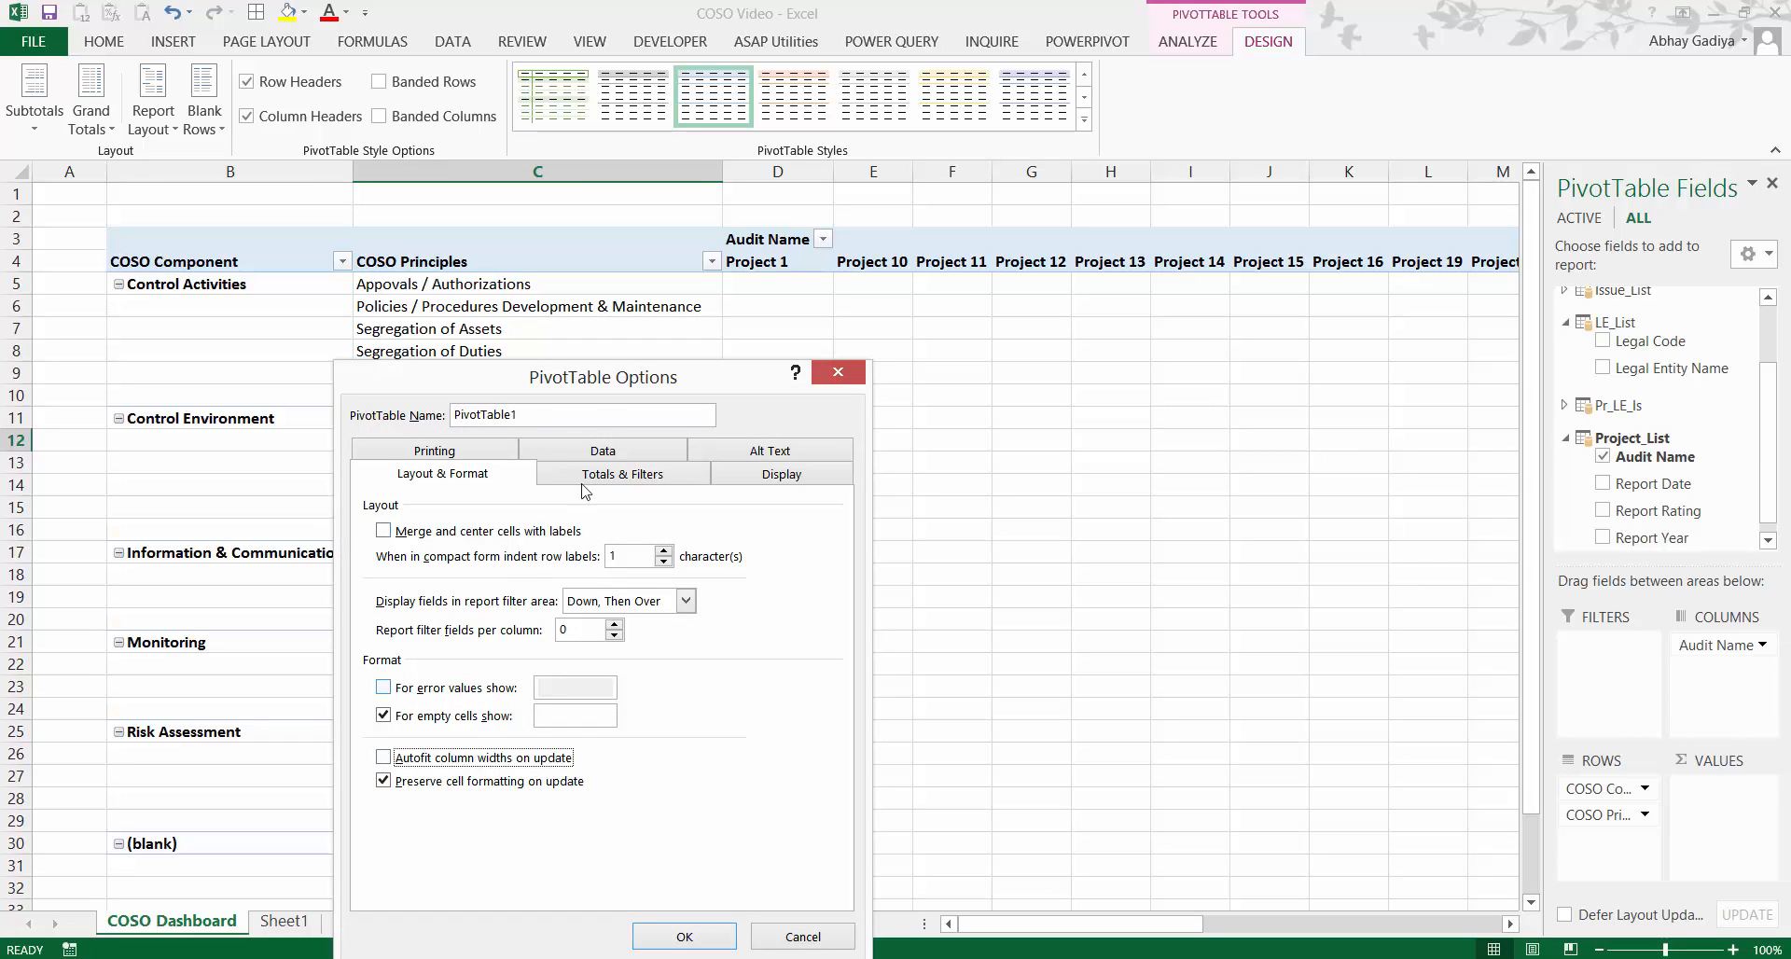
pyautogui.moveTo(624, 385); pyautogui.dragTo(718, 210)
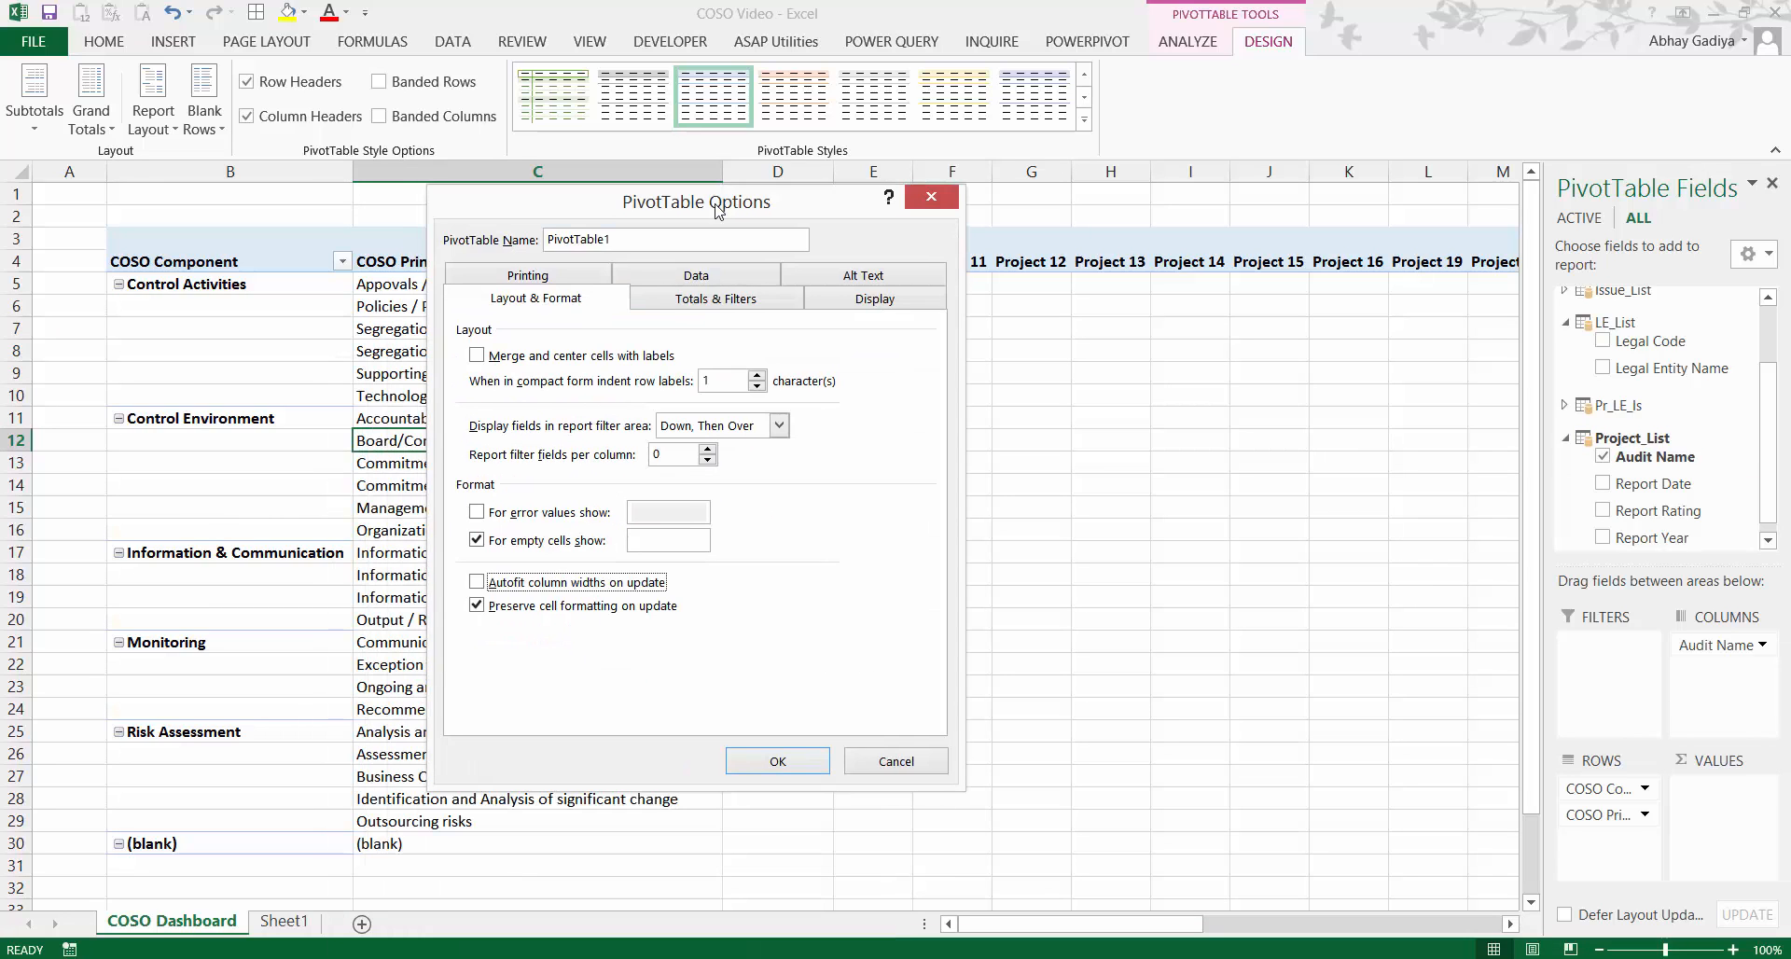
pyautogui.click(877, 299)
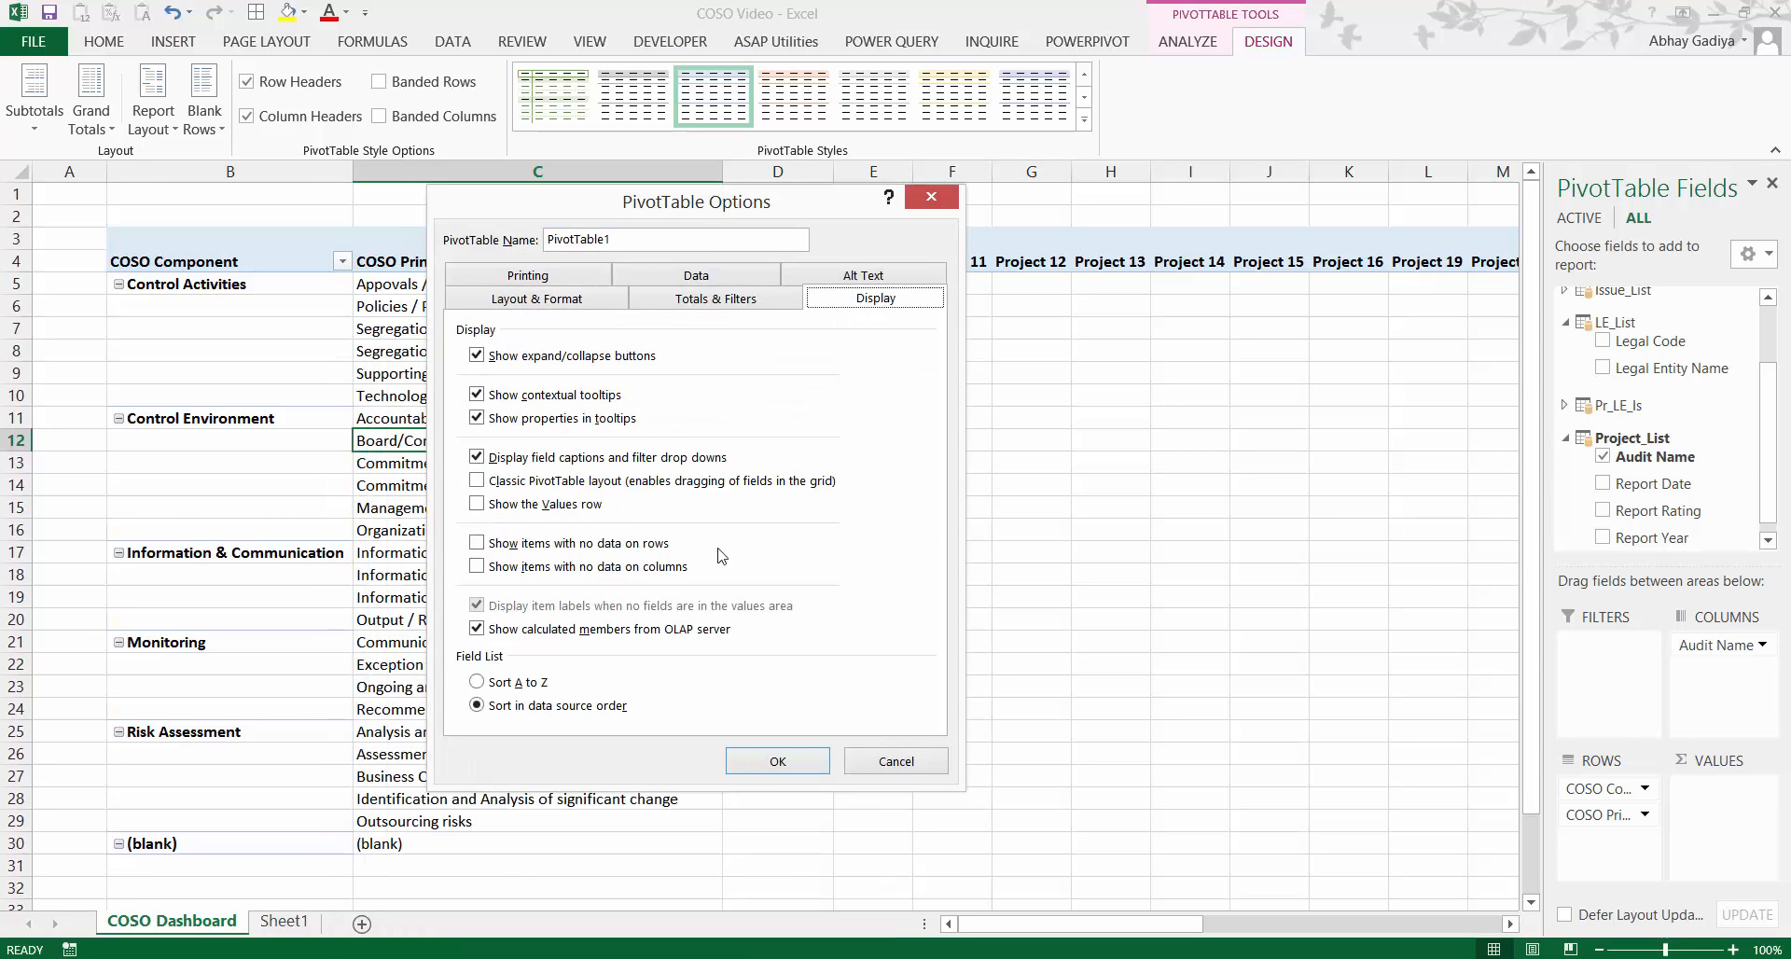
pyautogui.click(782, 764)
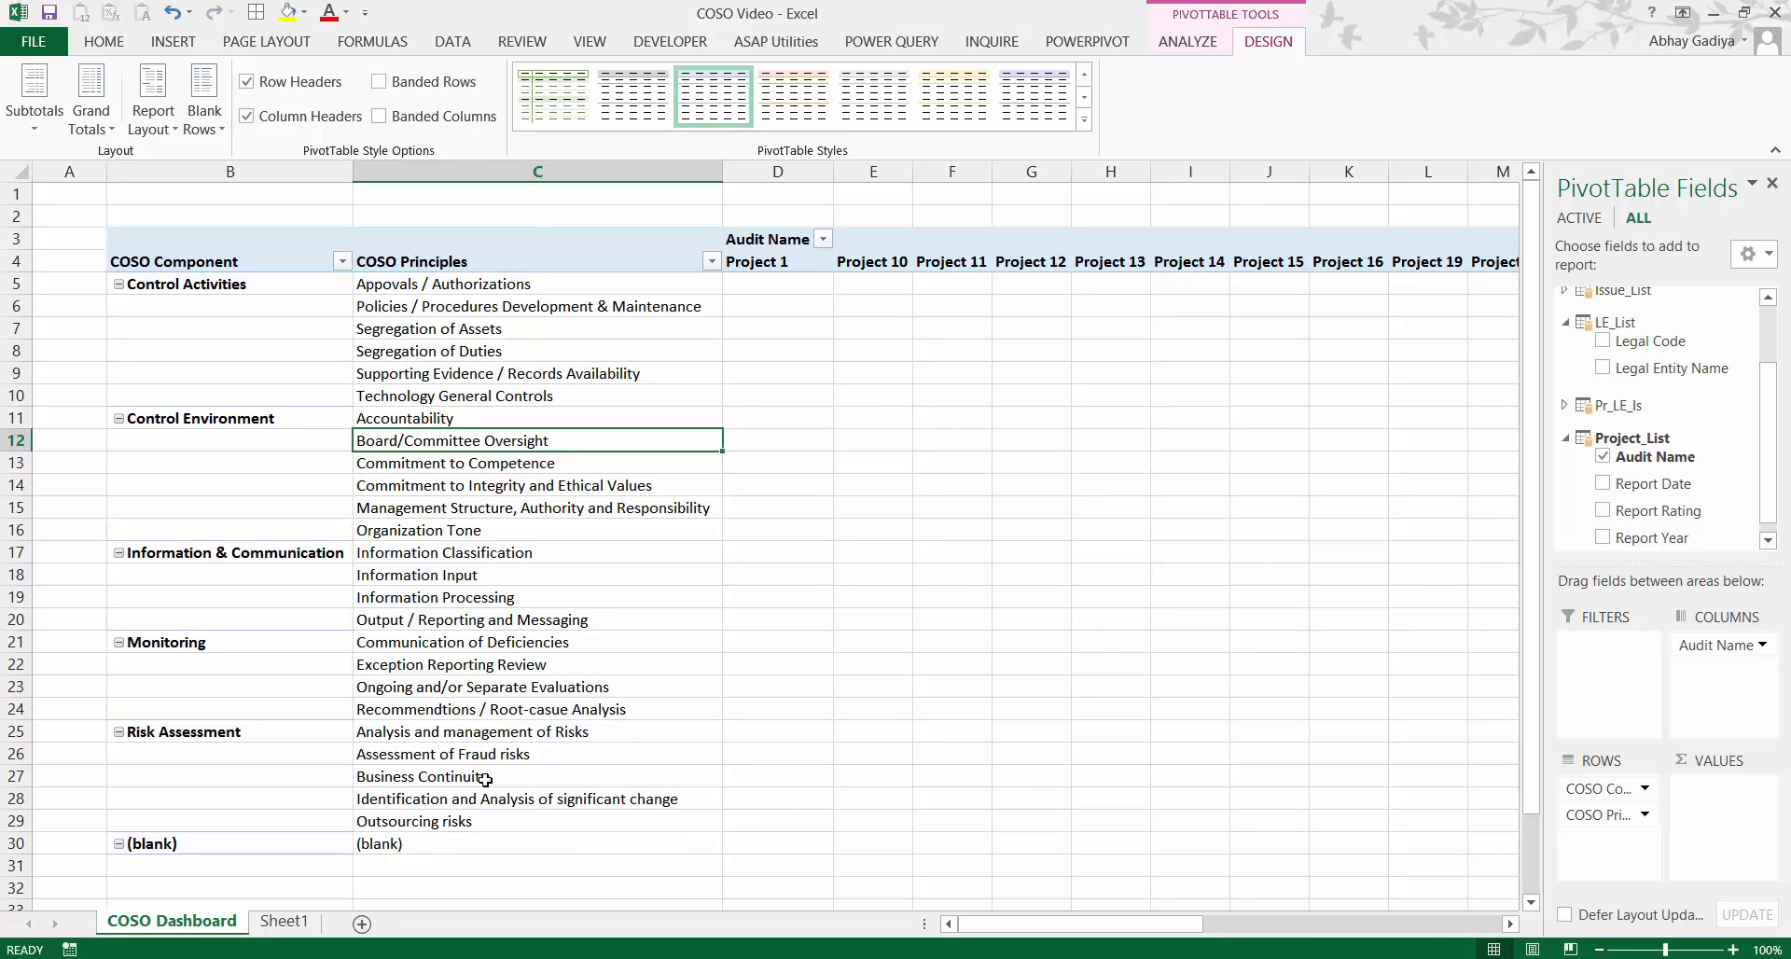
# - Filter the COSO Component field to exclude the (blank) item
pyautogui.click(342, 262)
pyautogui.click(108, 599)
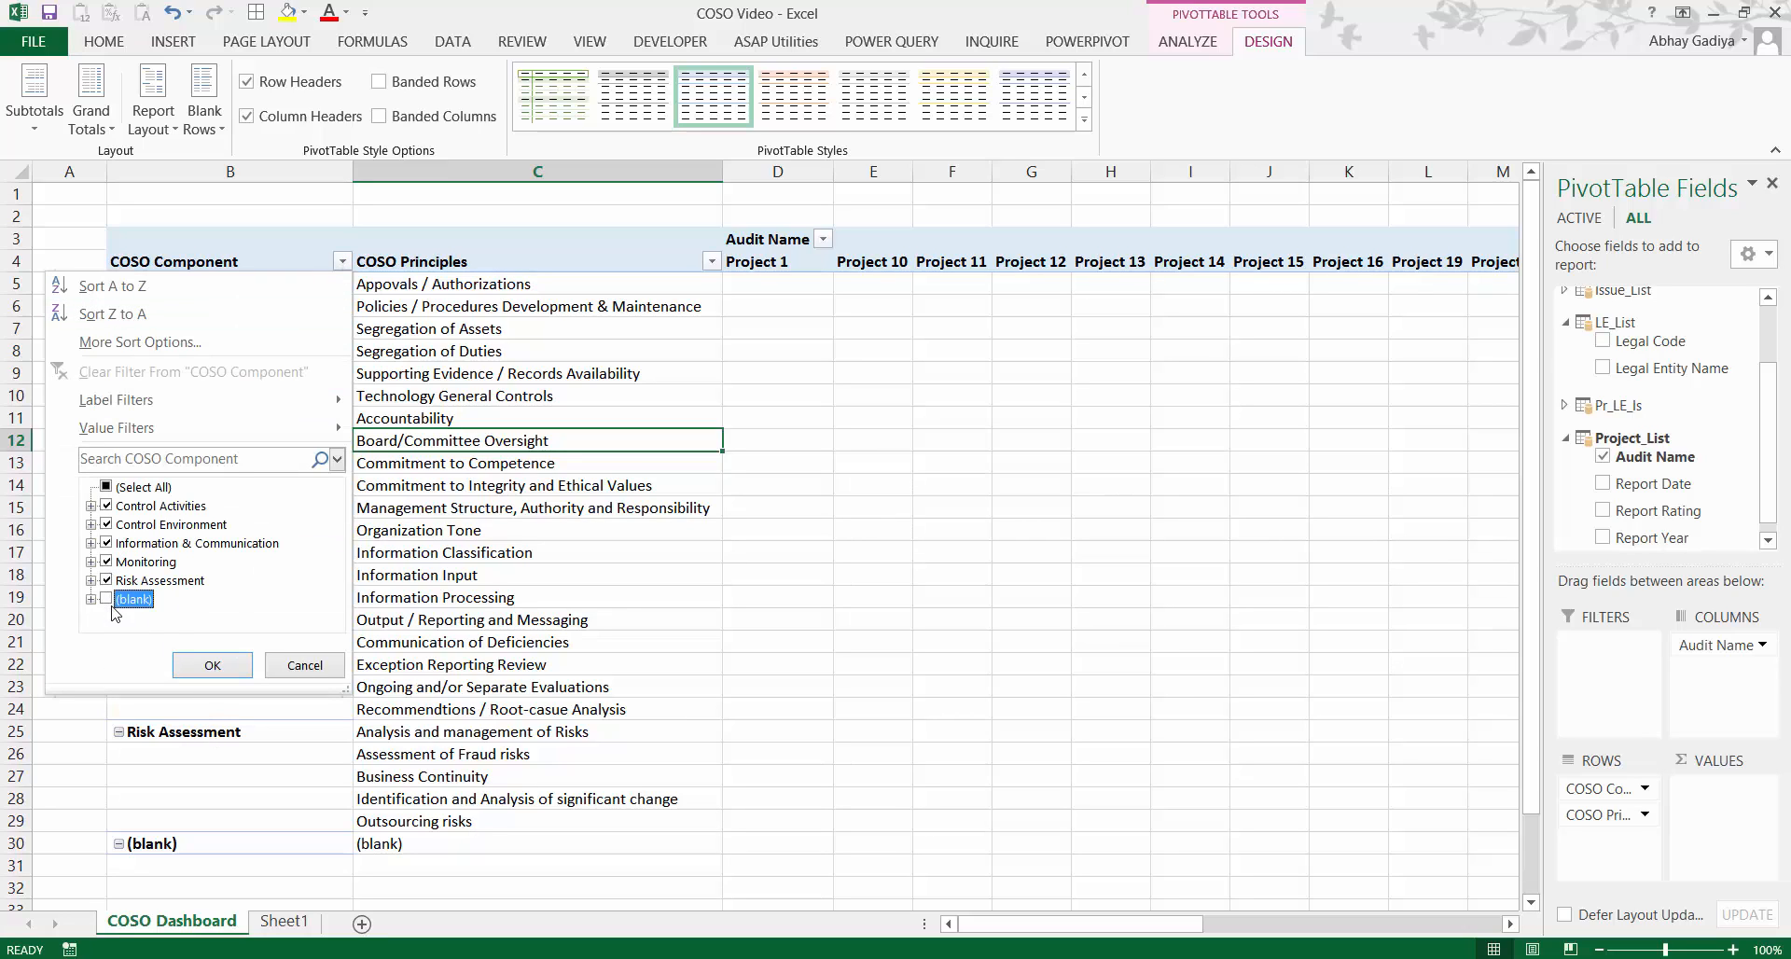
pyautogui.click(213, 665)
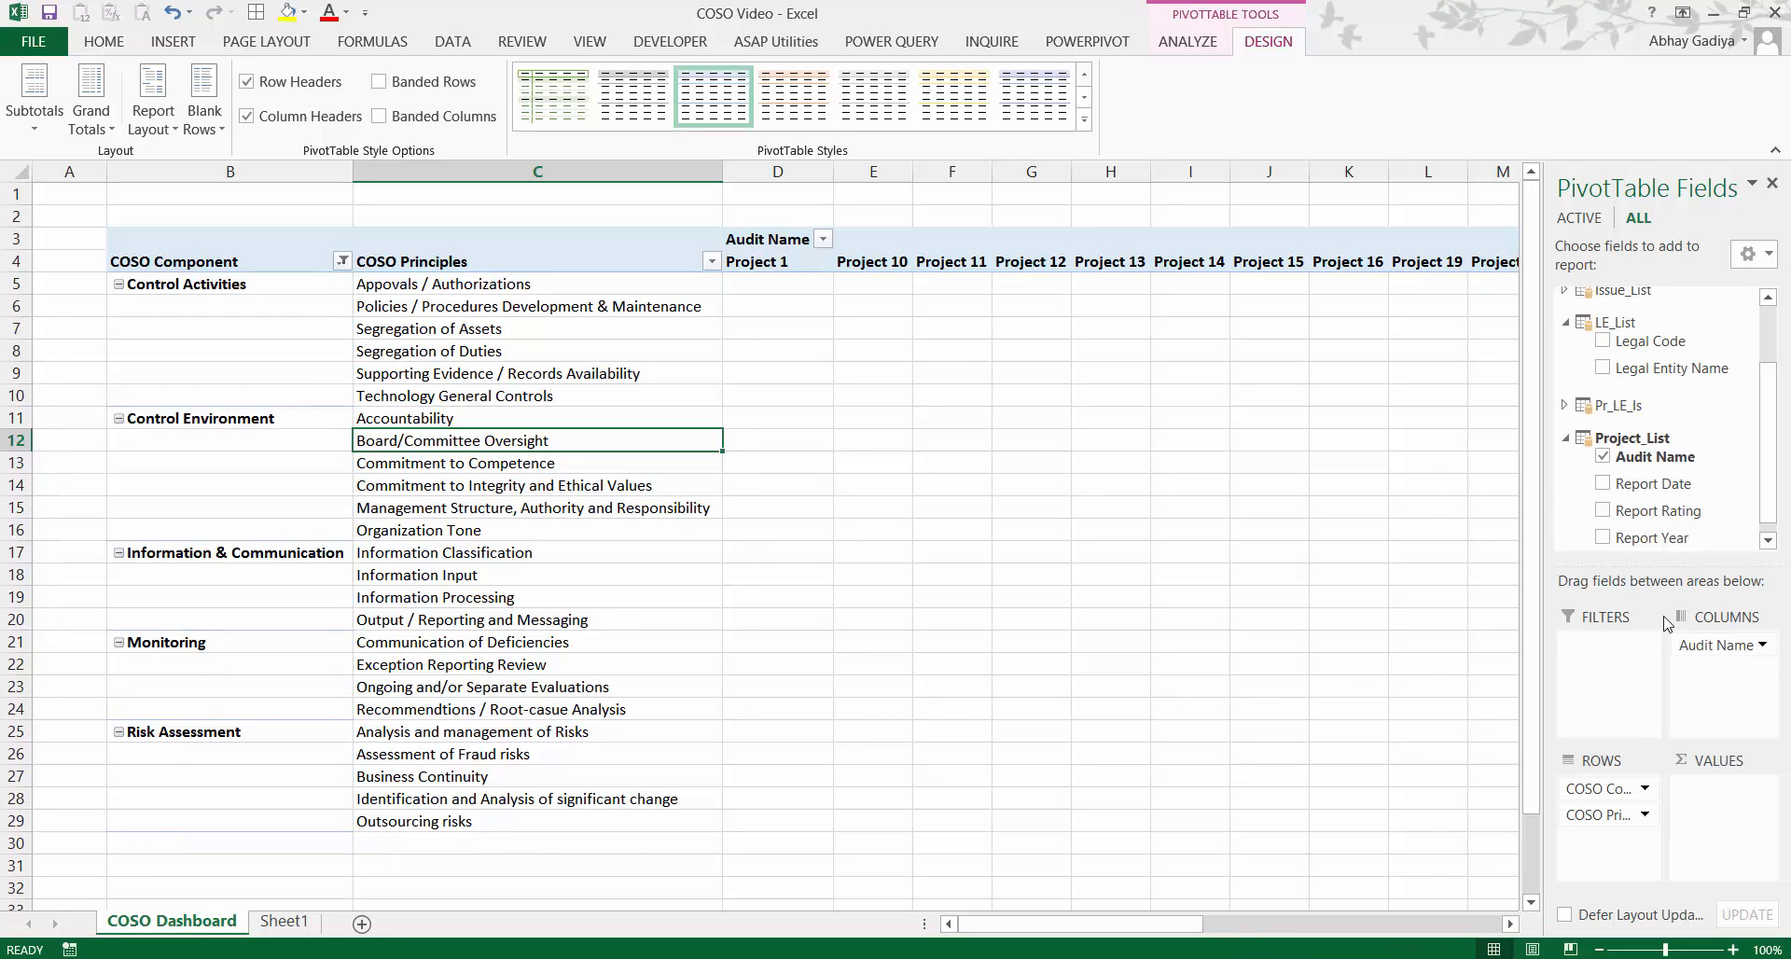
# - Add the WTT AVG Issue measure from the Pr_LE_Is table as the PivotTable's values and close the field list
pyautogui.scroll(-1, 1679, 494)
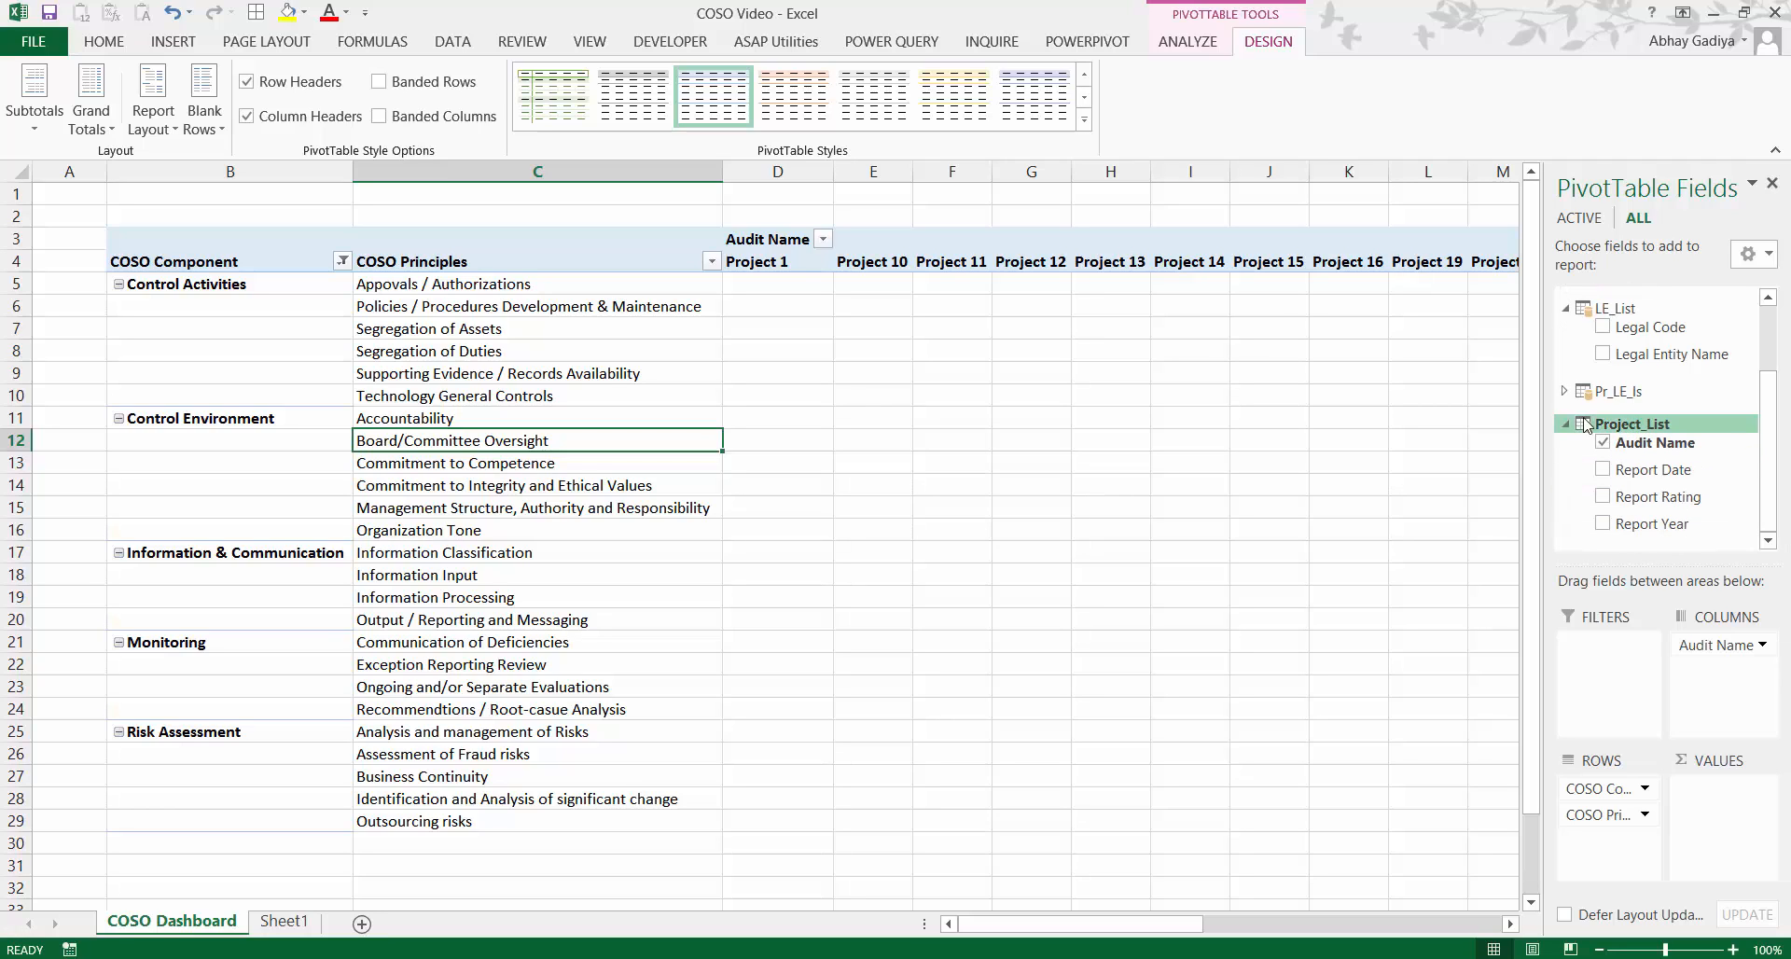
pyautogui.click(1566, 392)
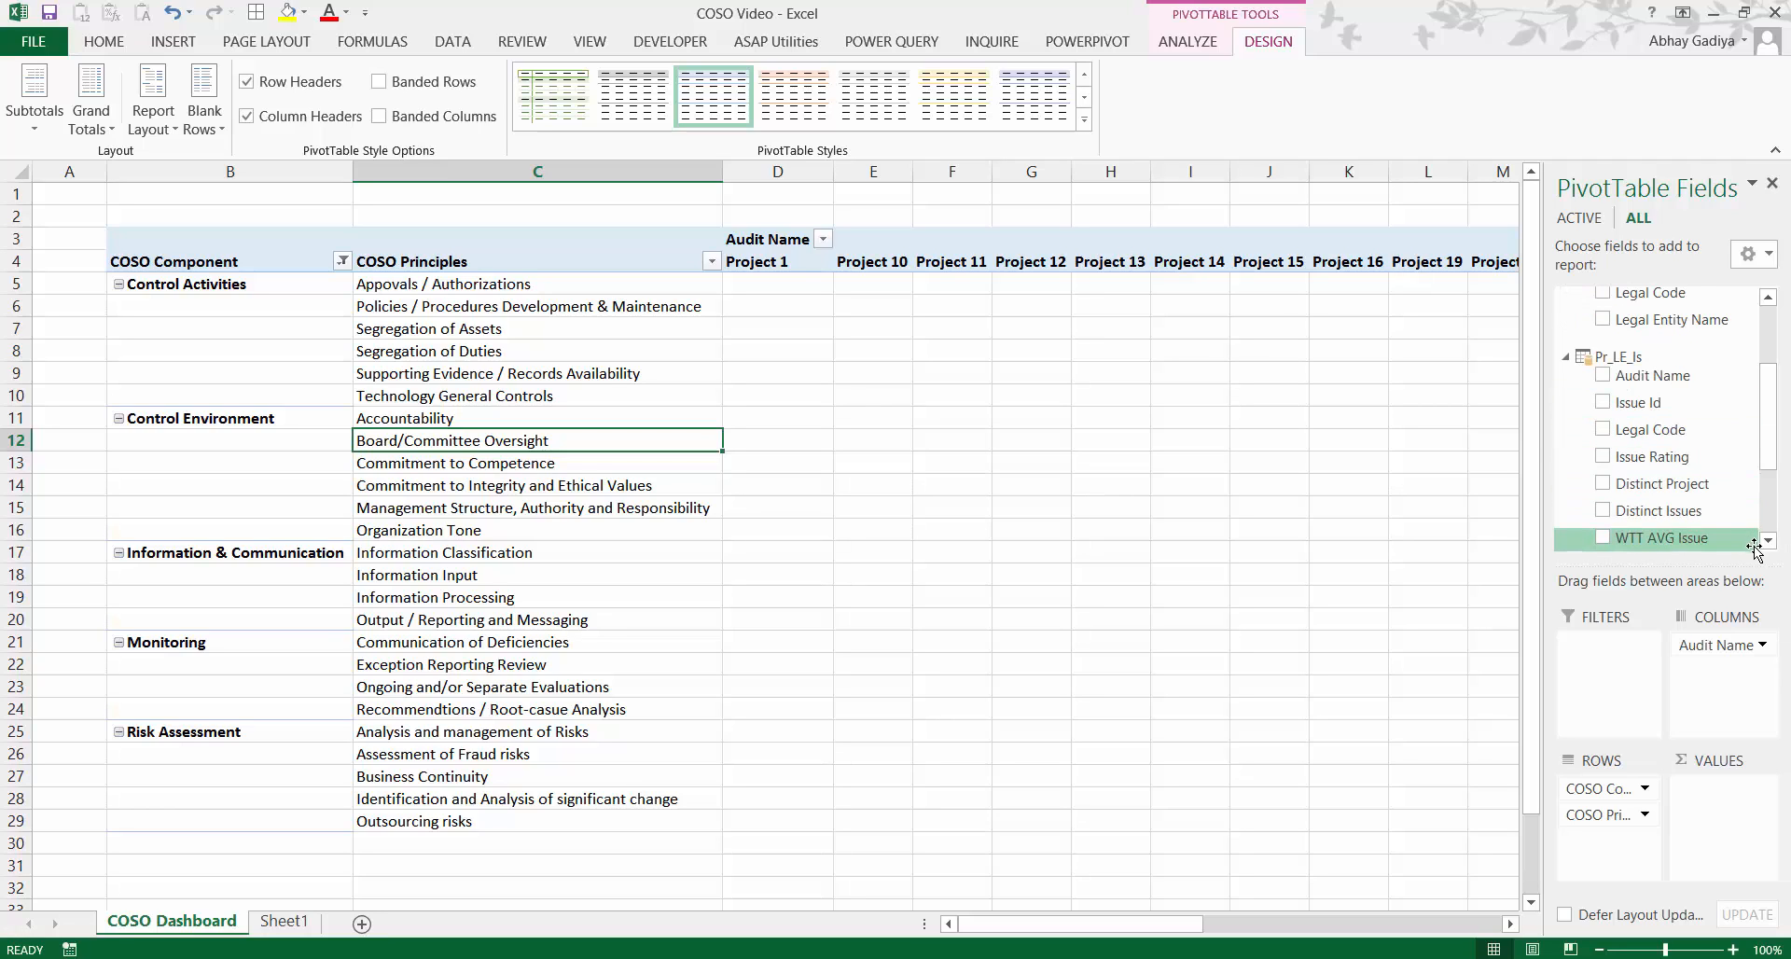
pyautogui.moveTo(1744, 522); pyautogui.dragTo(1734, 802)
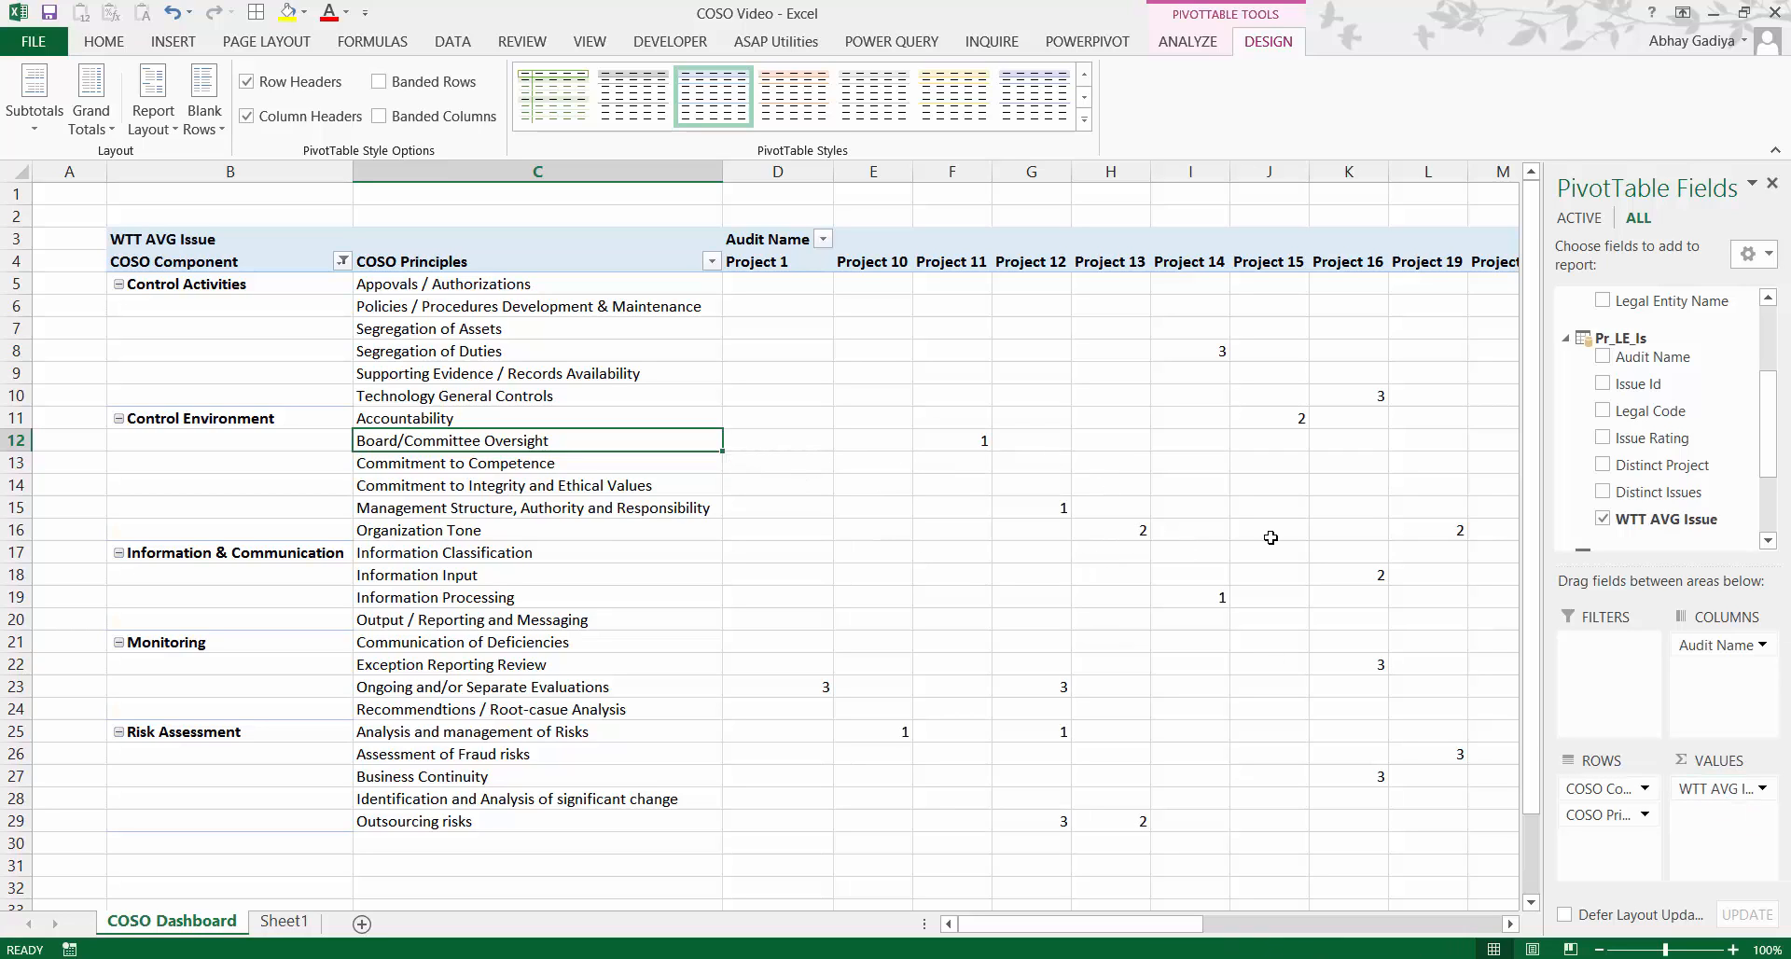
pyautogui.click(1772, 187)
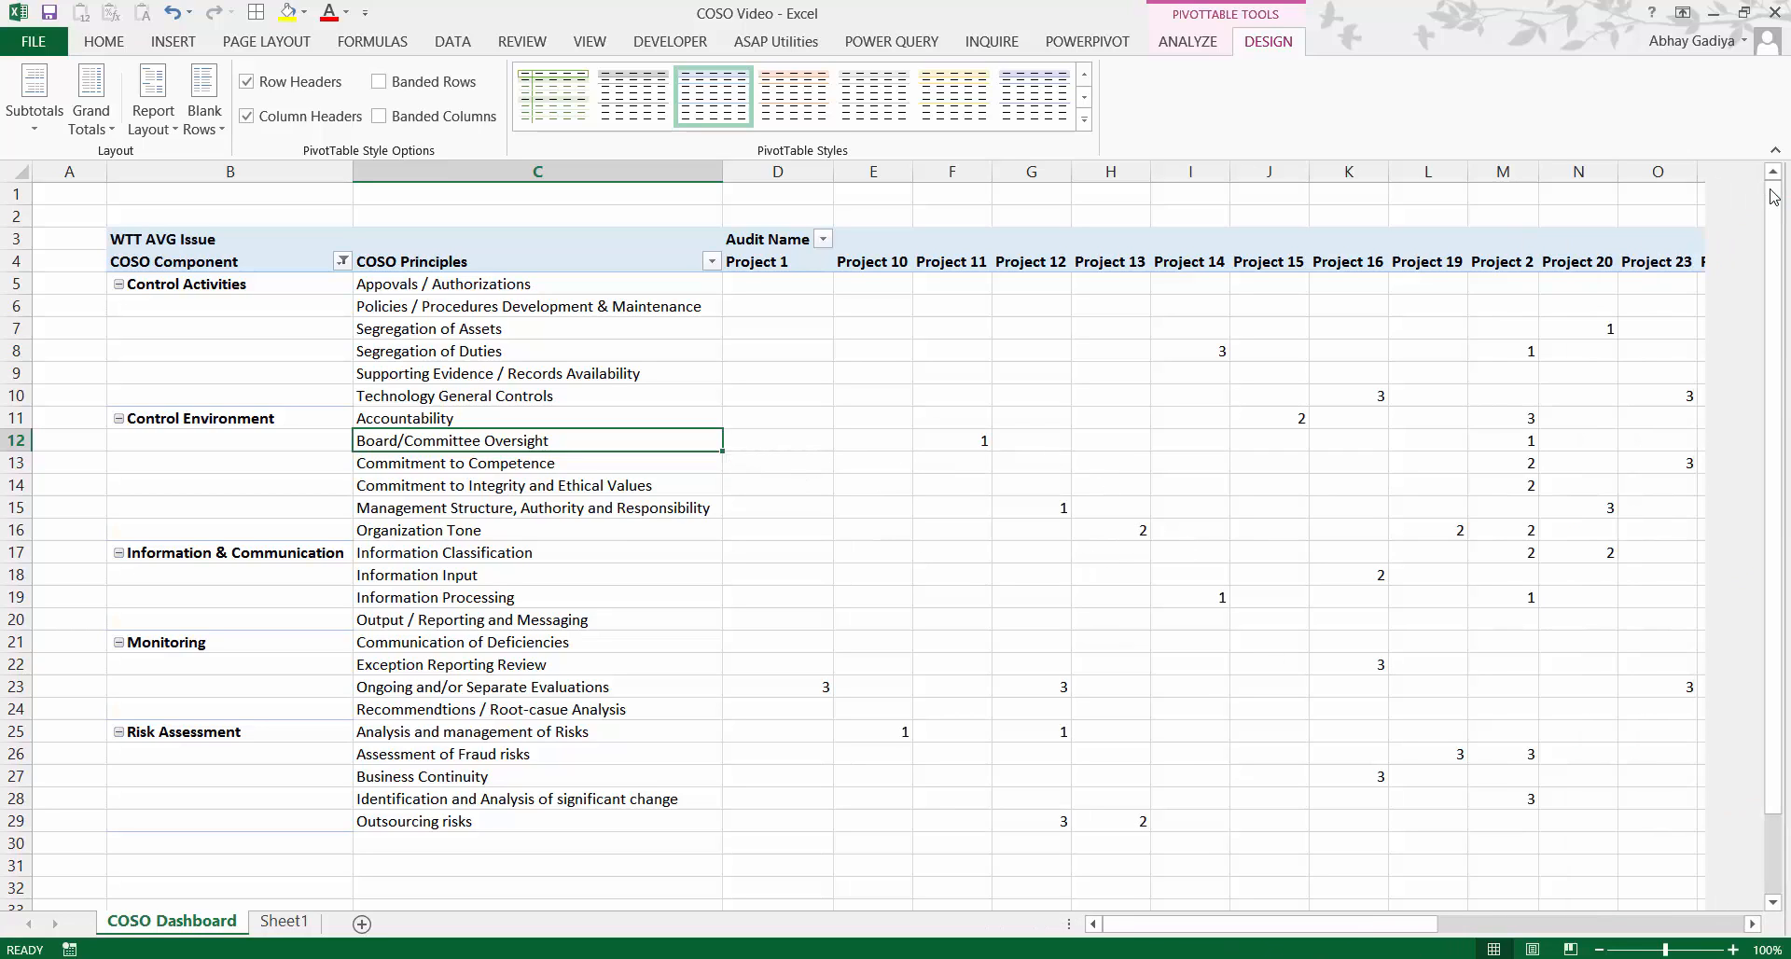
# - Look across the project columns to review the WTT AVG Issue ratings, returning to the start of the sheet
pyautogui.click(1106, 373)
pyautogui.press('Right')
pyautogui.press('Right')
pyautogui.press('Right')
pyautogui.press('Right')
pyautogui.press('Right')
pyautogui.press('Right')
pyautogui.press('Right')
pyautogui.press('Right')
pyautogui.press('Right')
pyautogui.press('Right')
pyautogui.press('Right')
pyautogui.press('Right')
pyautogui.press('Right')
pyautogui.press('Right')
pyautogui.press('Right')
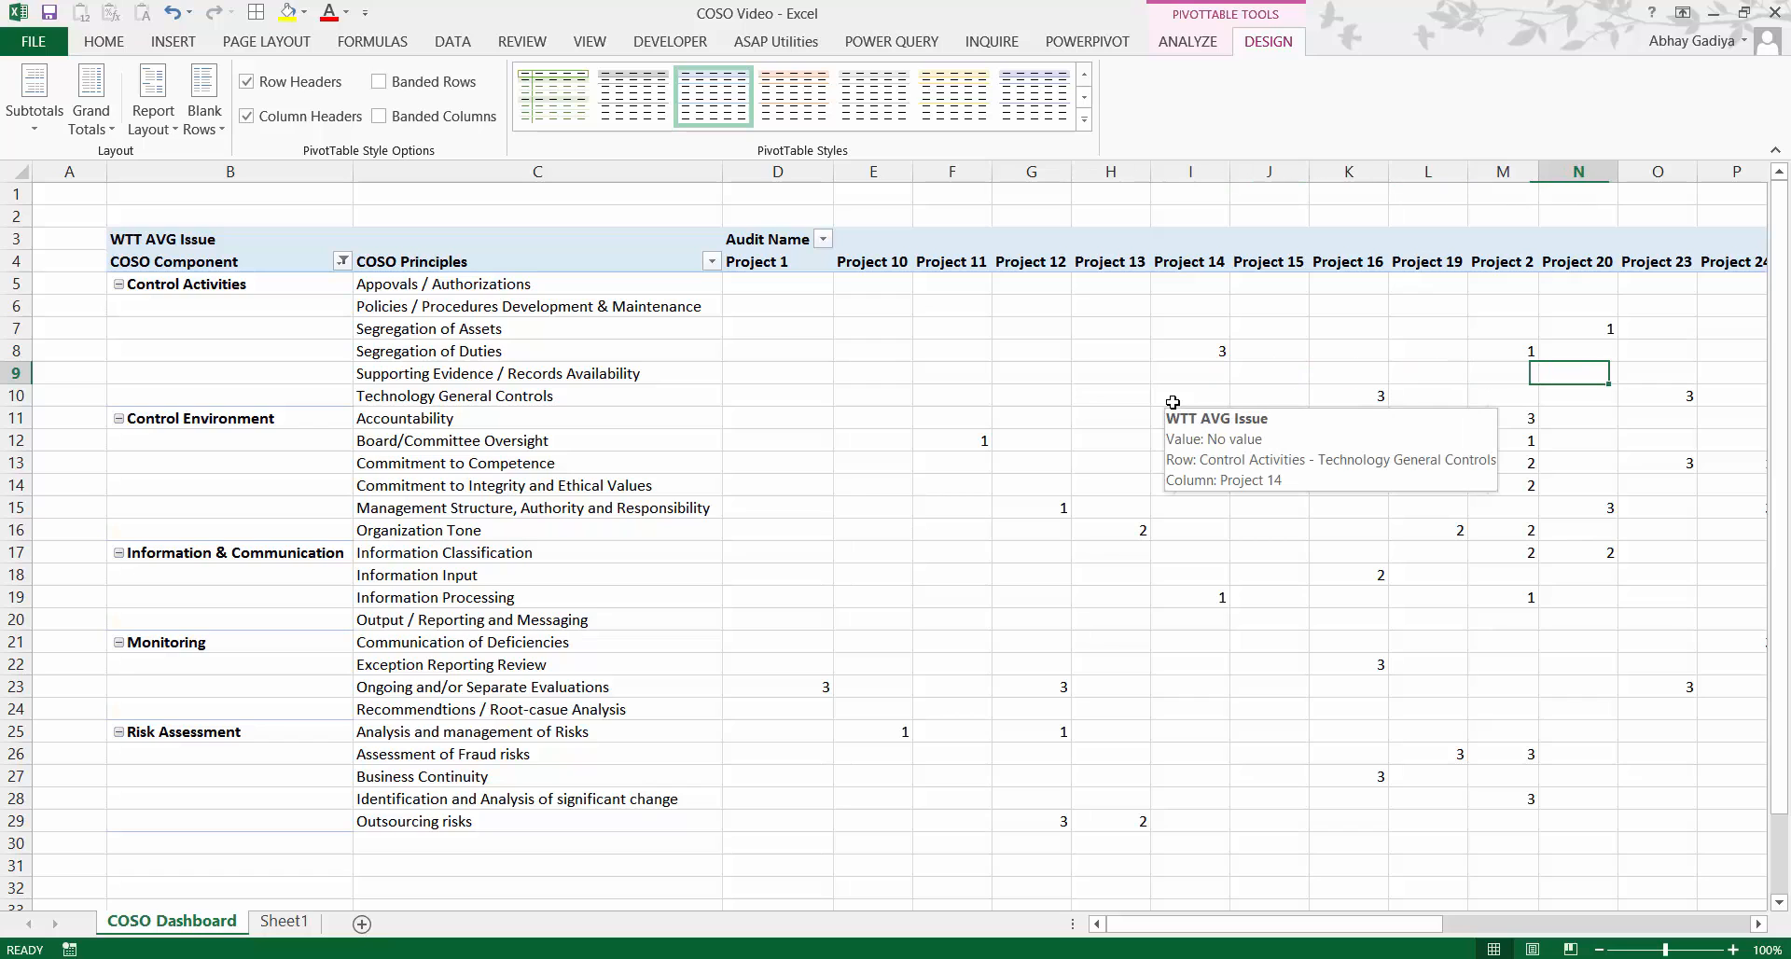
pyautogui.press('Right')
pyautogui.press('Right')
pyautogui.press('Right')
pyautogui.press('Right')
pyautogui.press('Right')
pyautogui.press('Right')
pyautogui.press('Right')
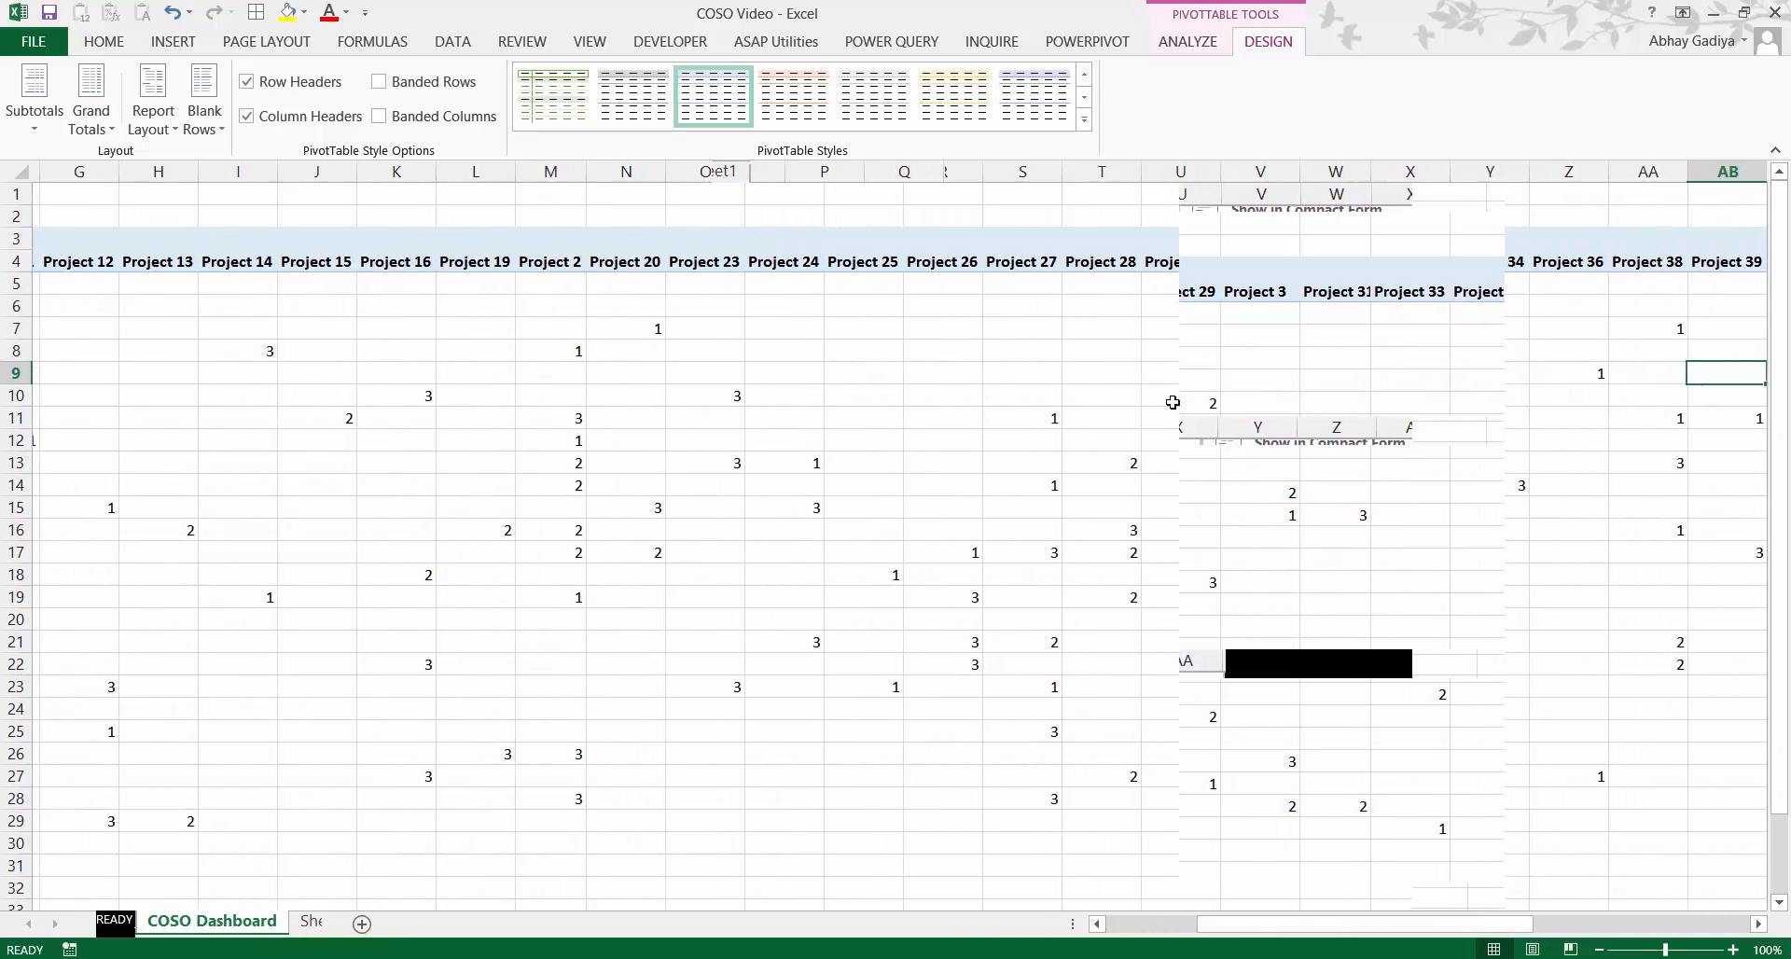
pyautogui.press('Home')
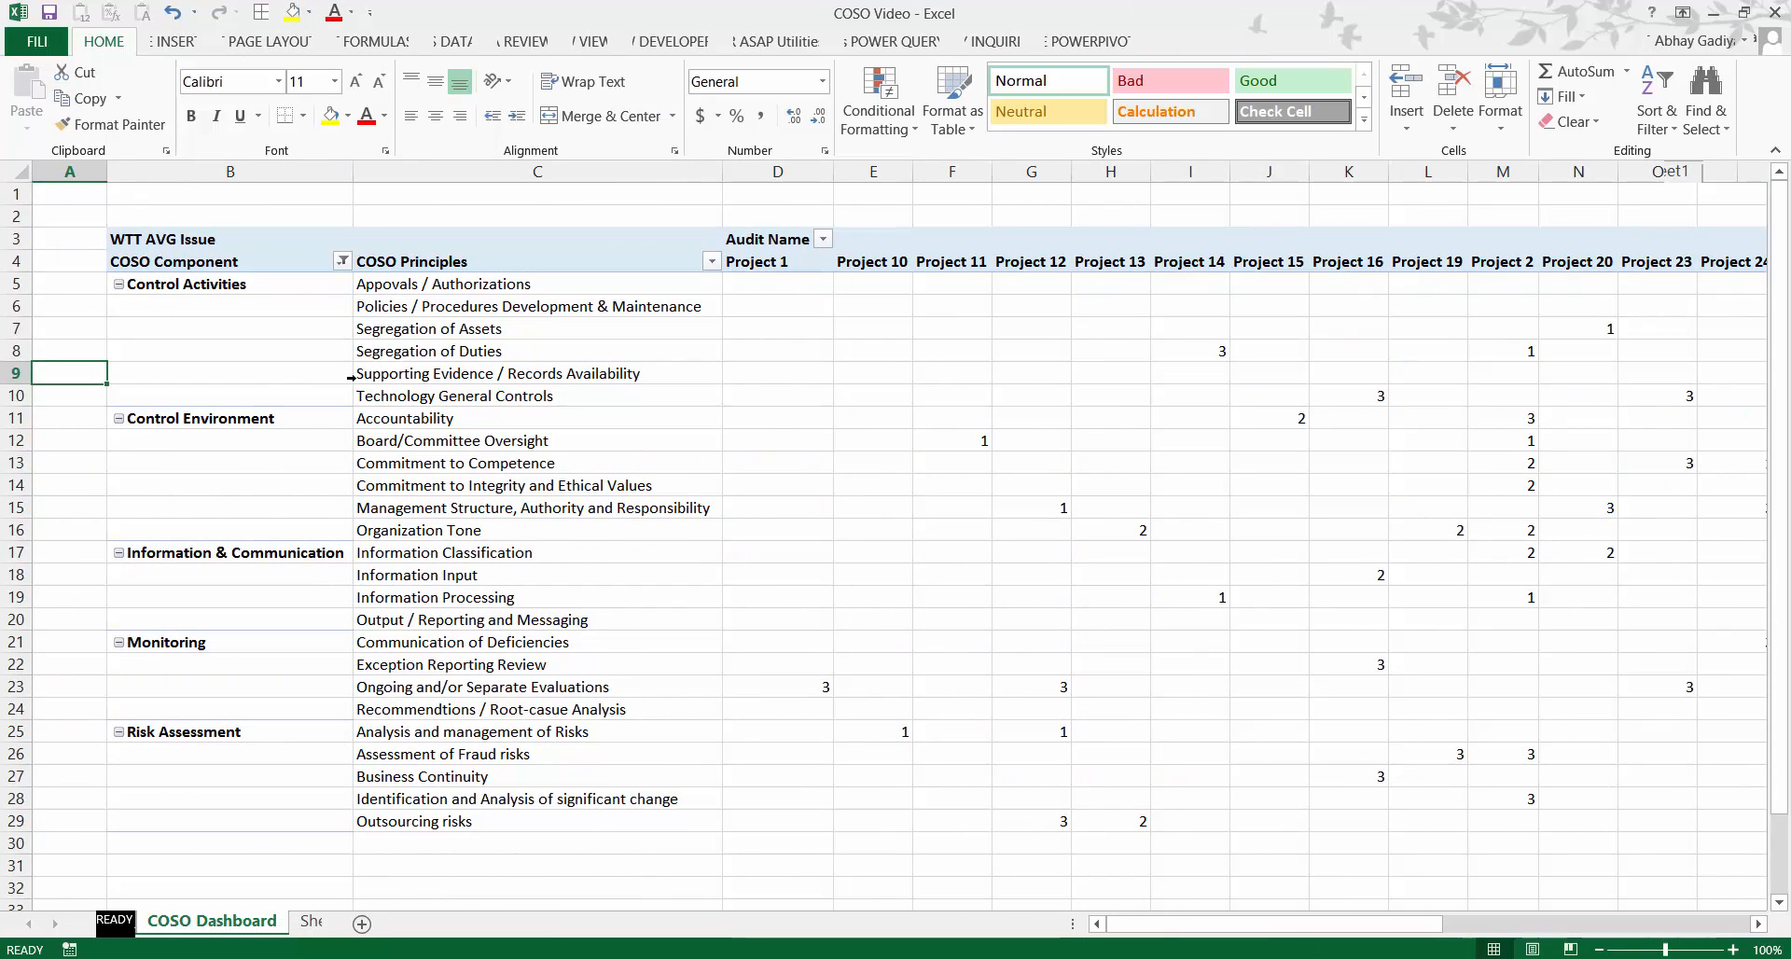
# - Insert six blank rows above the PivotTable
pyautogui.click(736, 196)
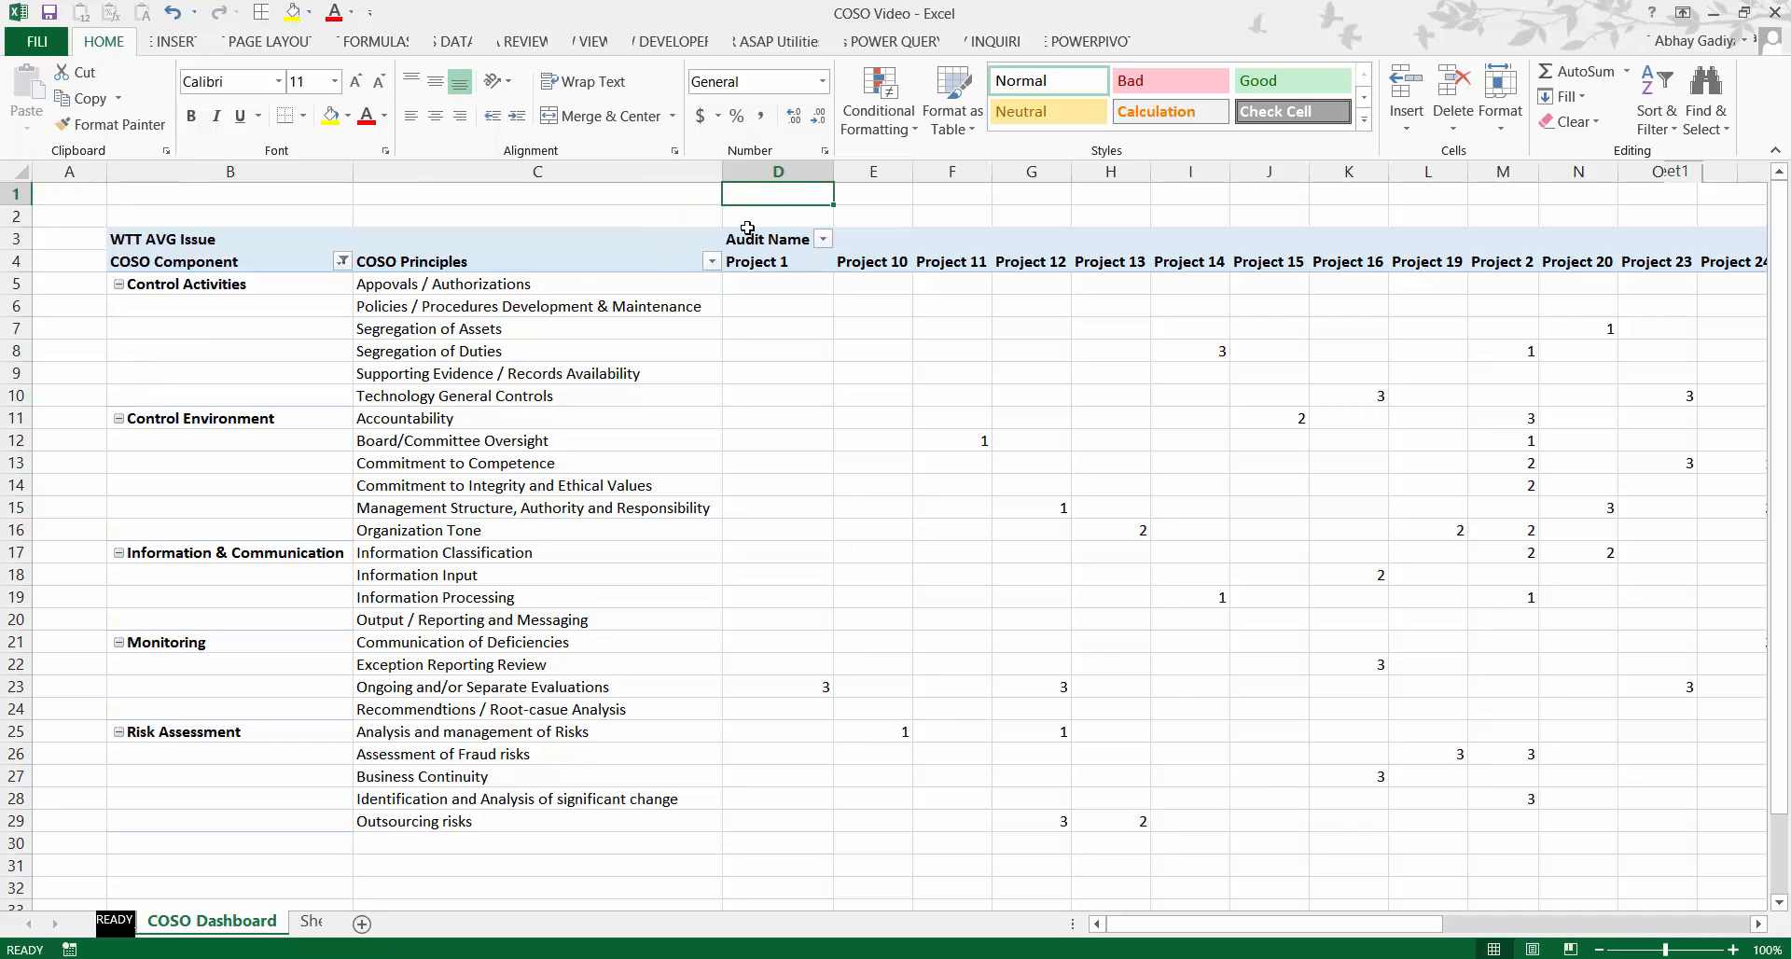
pyautogui.hotkey('shift', 'space')
pyautogui.hotkey('ctrl', 'shift', '=')
pyautogui.hotkey('ctrl', 'shift', '=')
pyautogui.hotkey('ctrl', 'shift', '=')
pyautogui.hotkey('ctrl', 'shift', '=')
pyautogui.hotkey('ctrl', 'shift', '=')
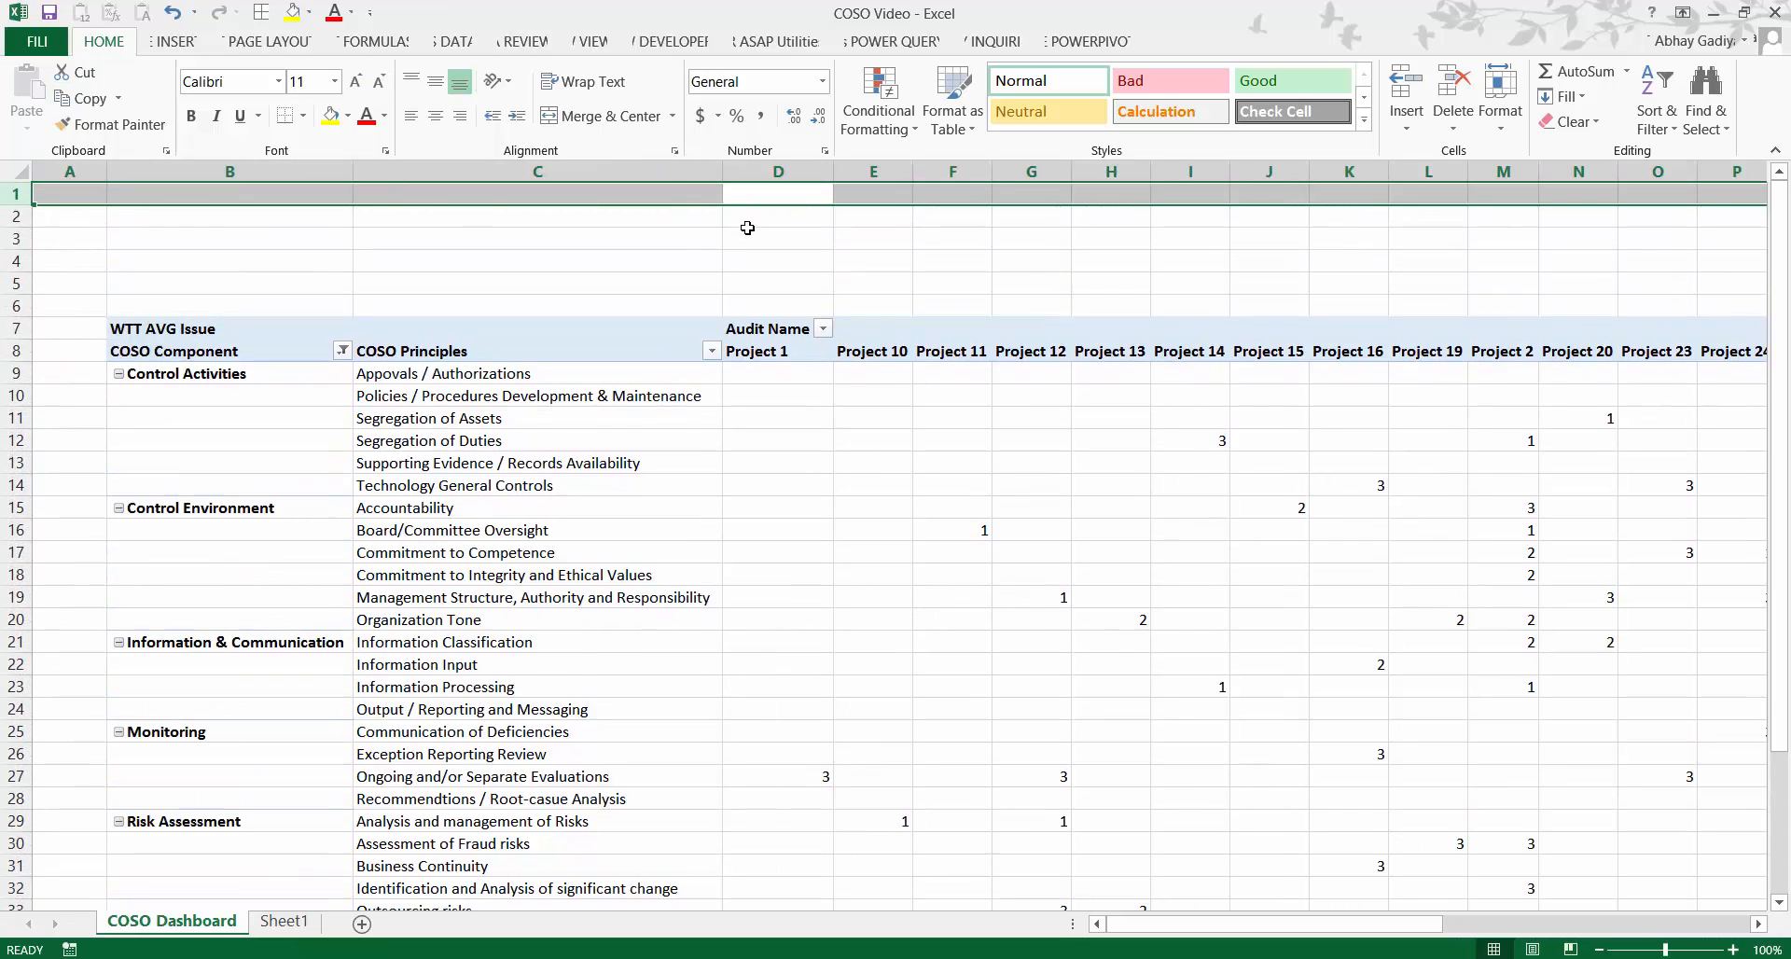
pyautogui.hotkey('ctrl', 'shift', '=')
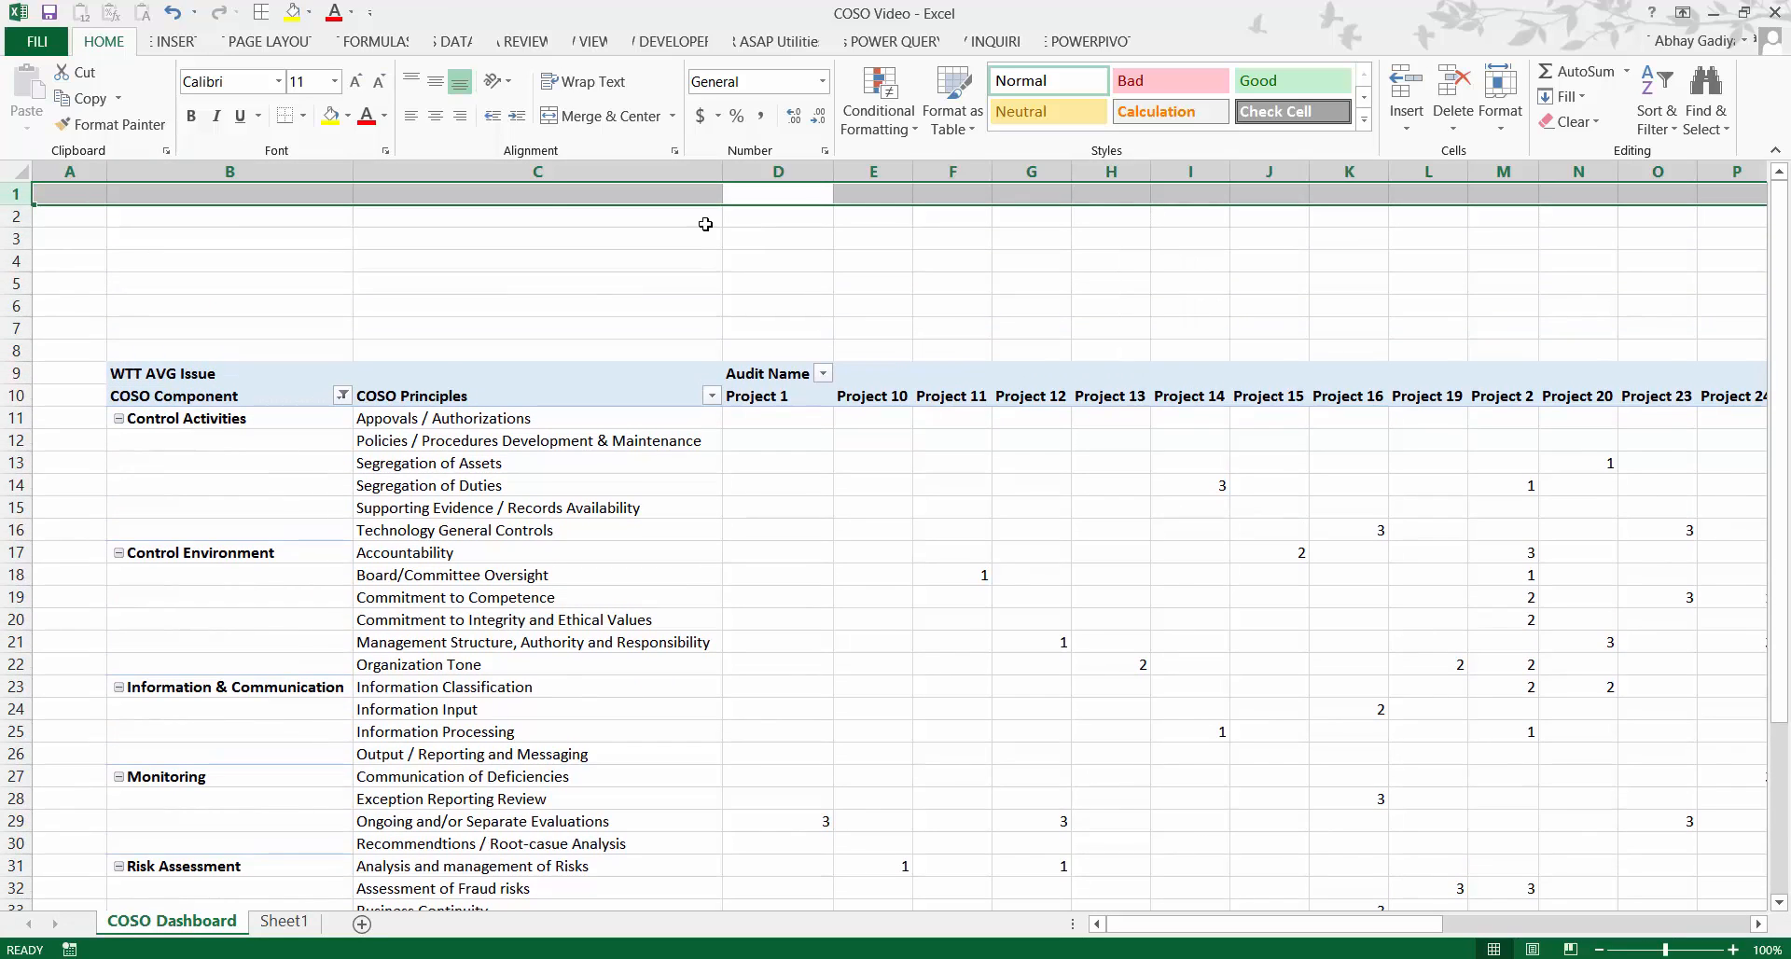
# - Set the width of column A to 2
pyautogui.click(90, 244)
pyautogui.hotkey('alt', 'o')
pyautogui.press('c')
pyautogui.press('w')
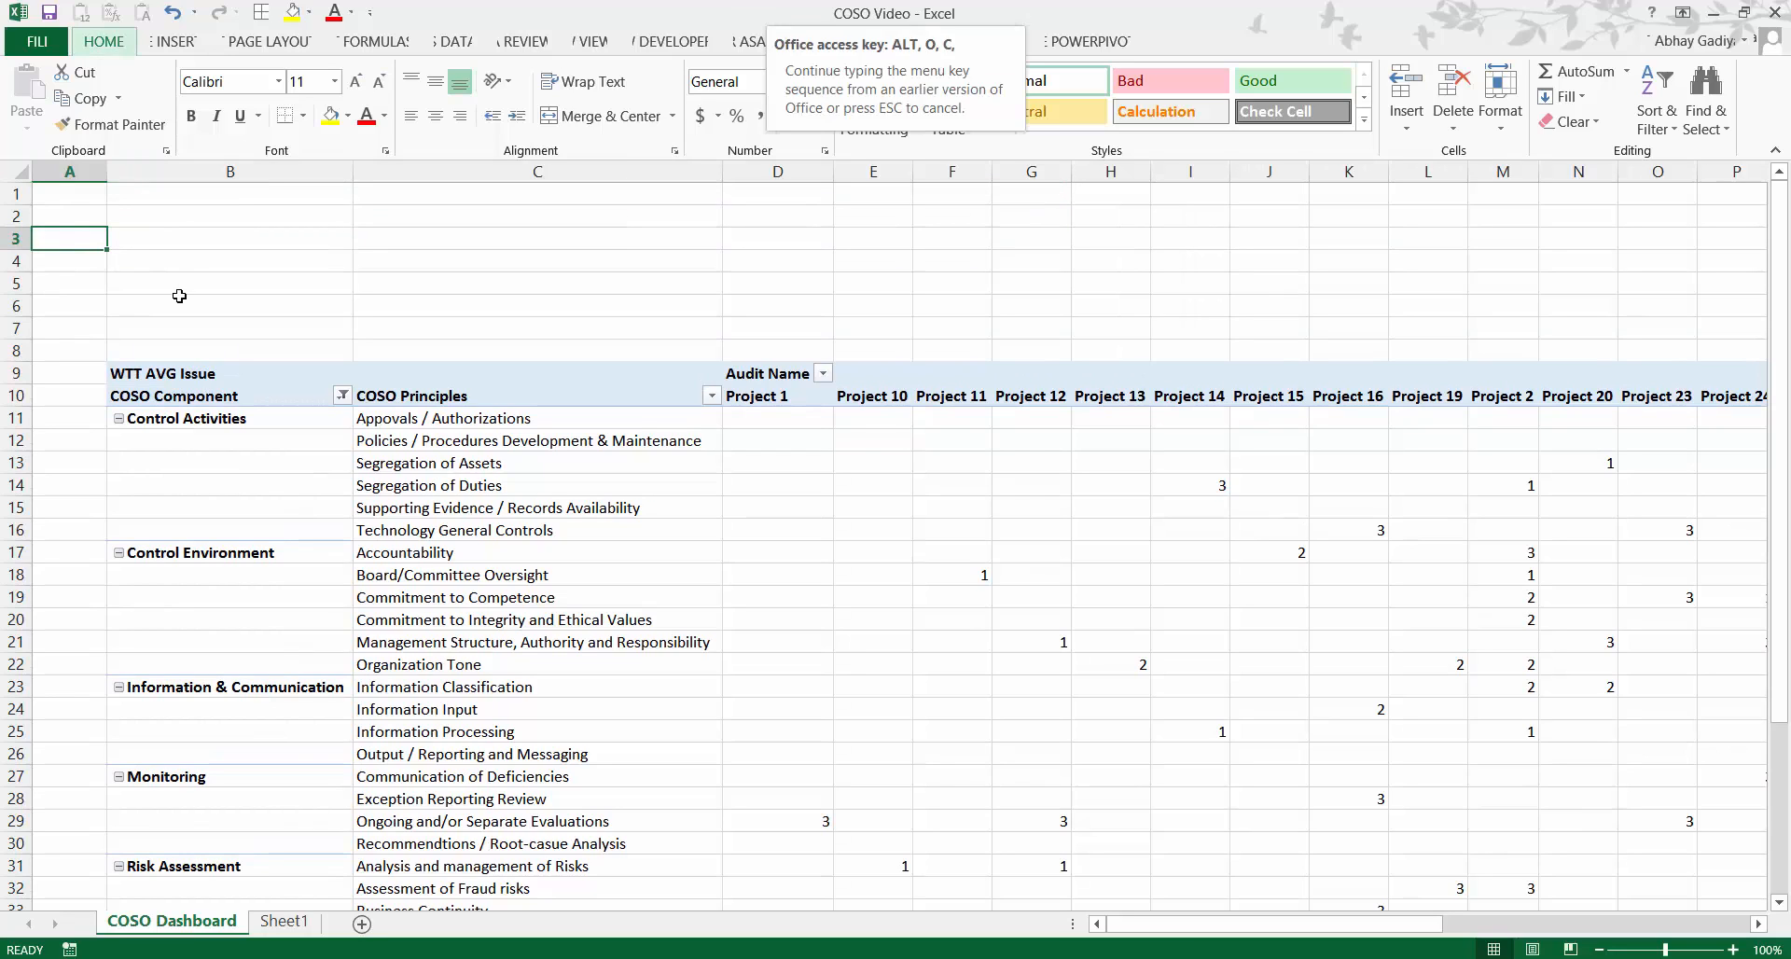
pyautogui.write('2')
pyautogui.press('Return')
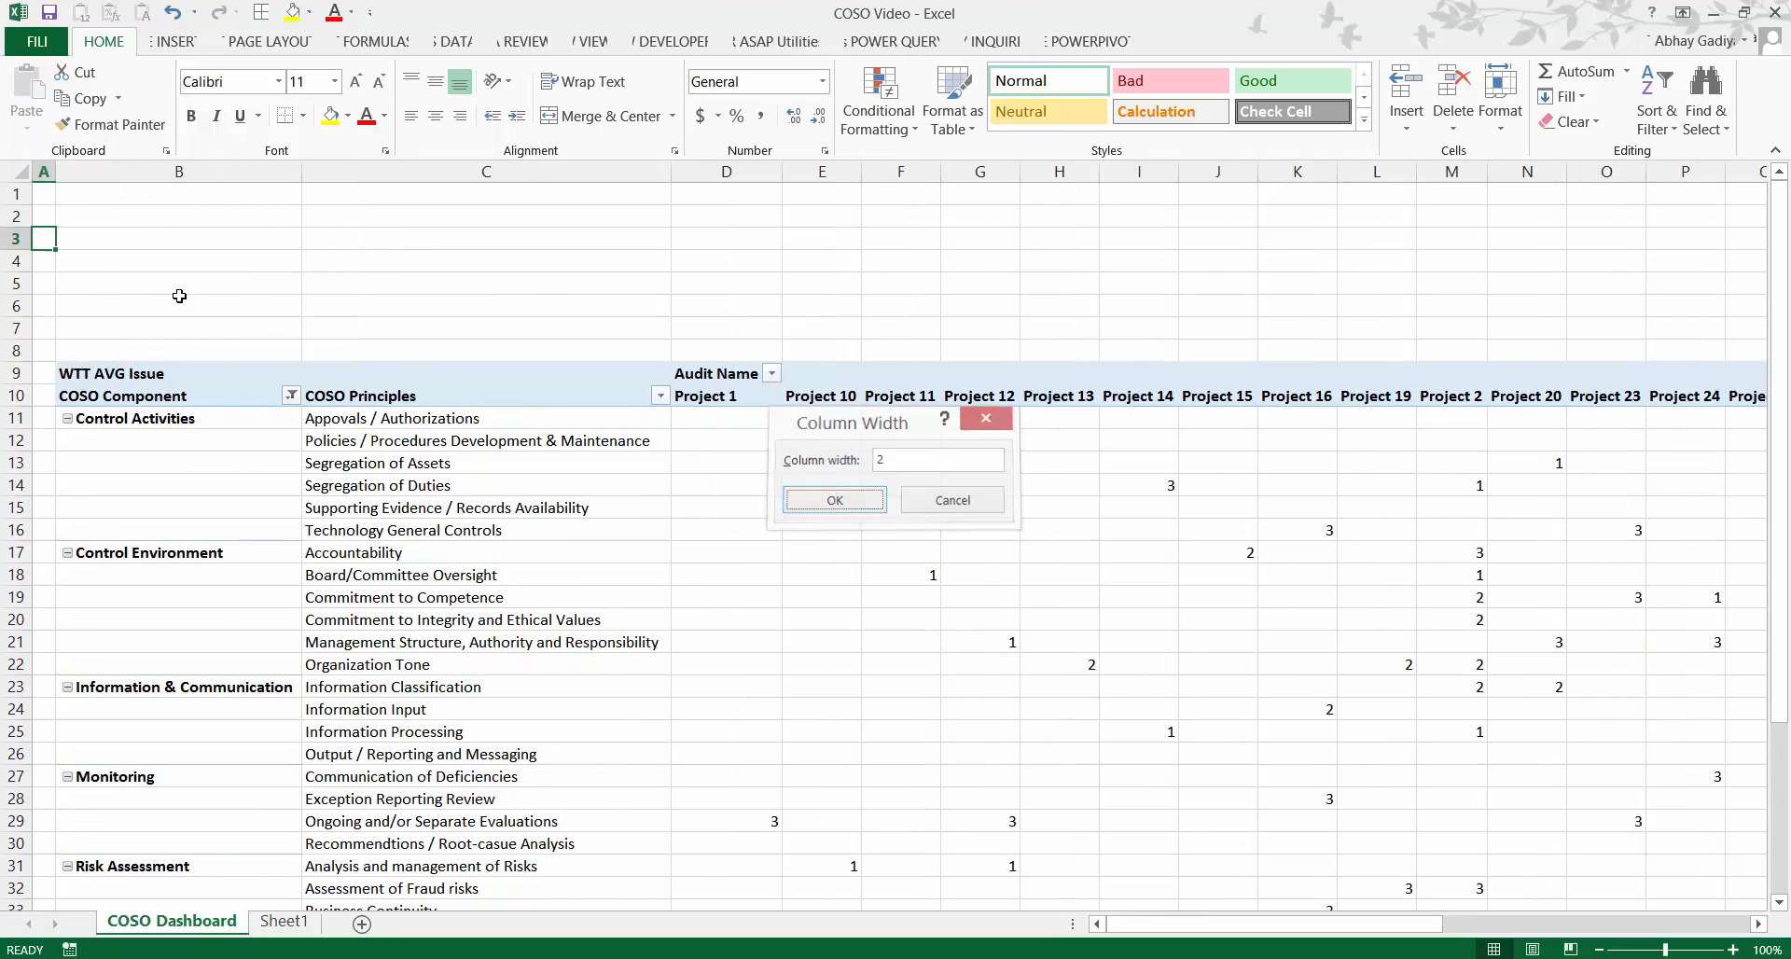
# - Hide the row and column headings and the gridlines on the COSO Dashboard sheet
pyautogui.click(589, 41)
pyautogui.click(366, 122)
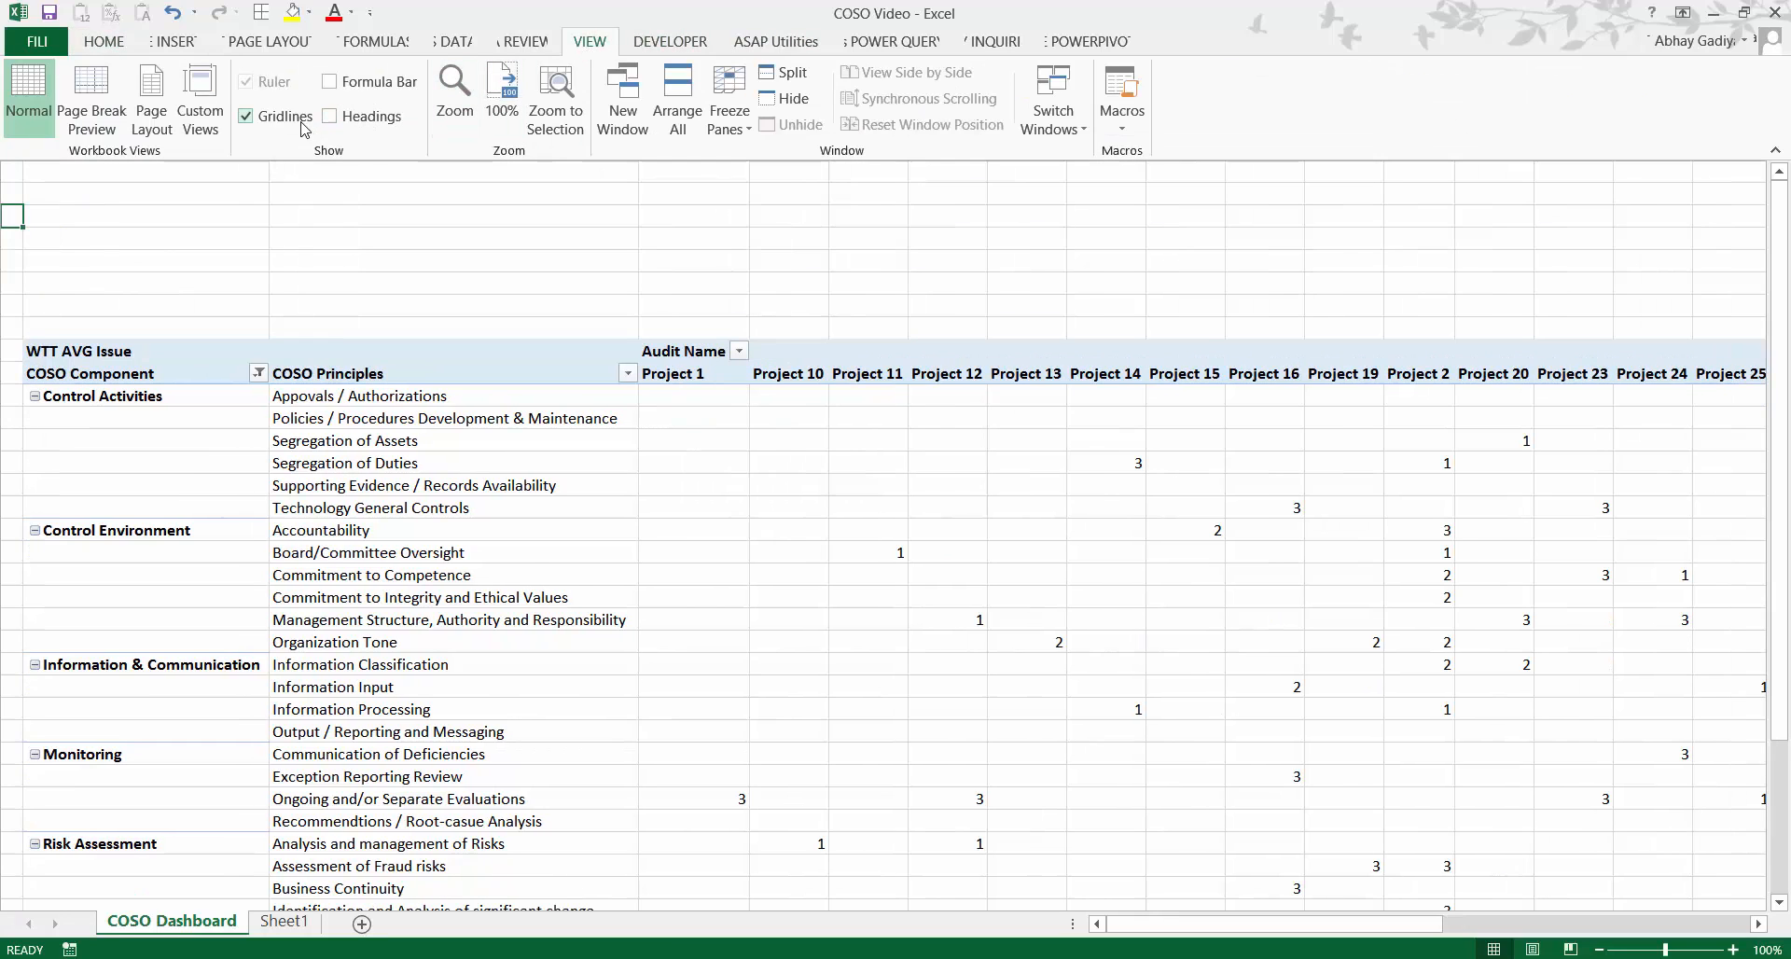
pyautogui.click(300, 122)
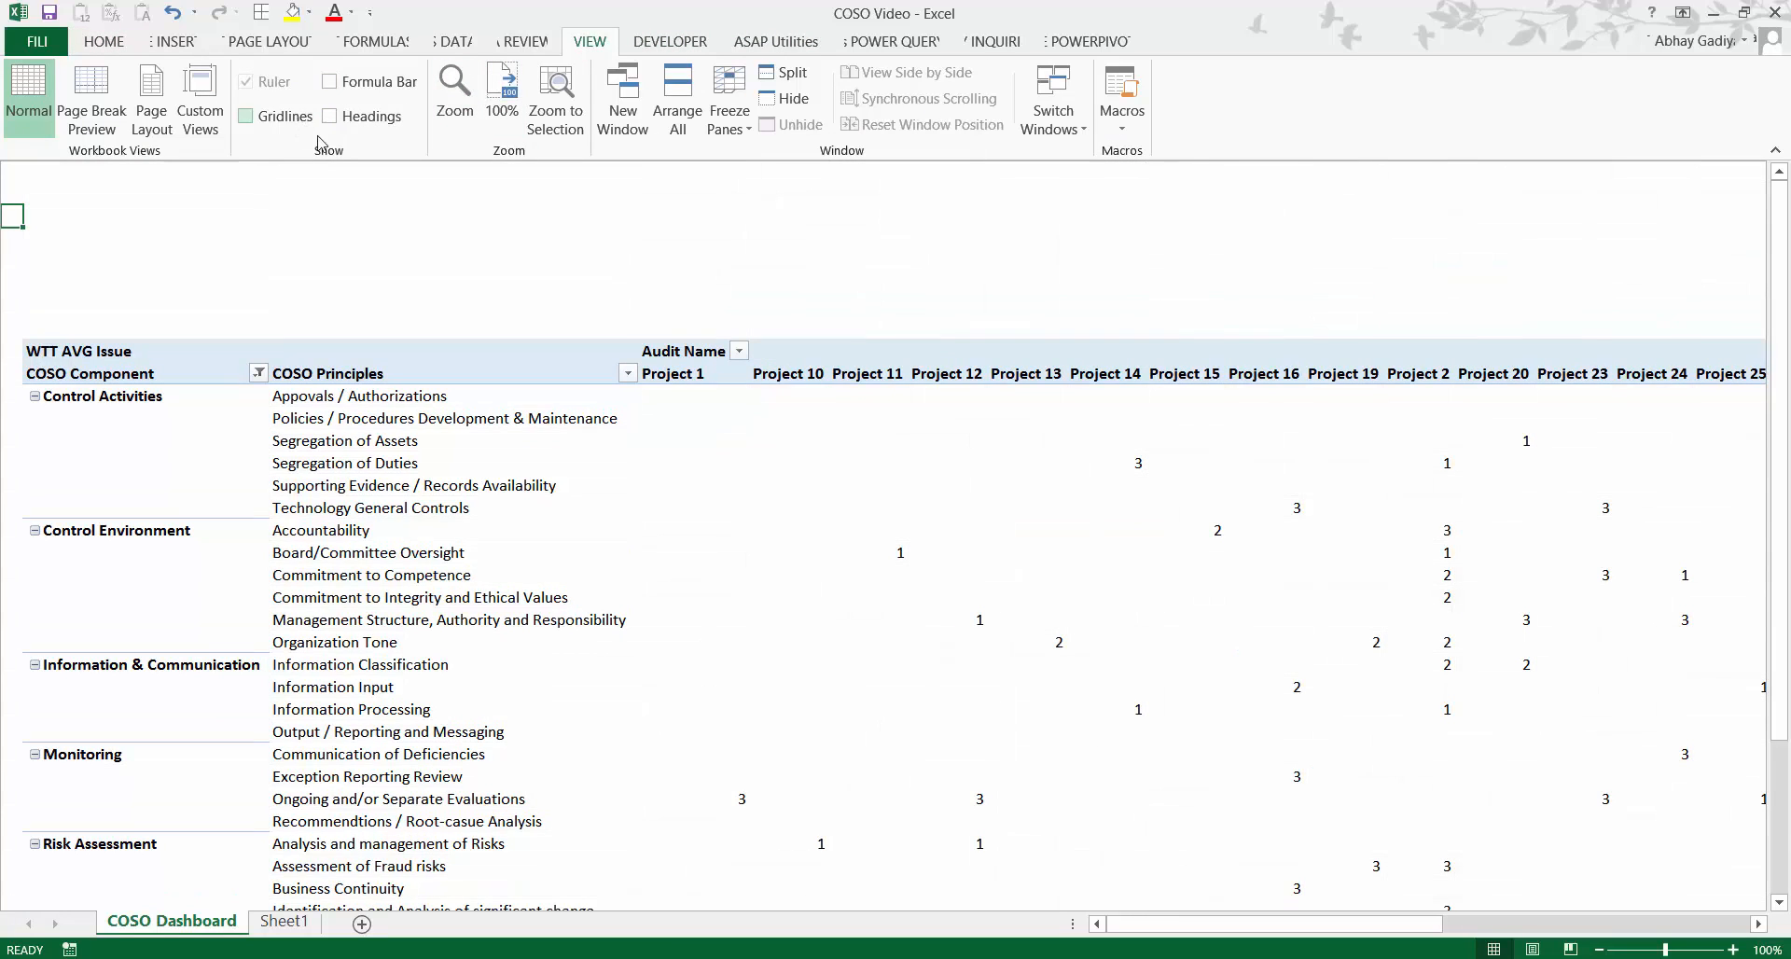
# - Freeze the panes at the first value cell under Project 1, keeping the header rows and both COSO columns fixed
pyautogui.click(659, 398)
pyautogui.press('alt')
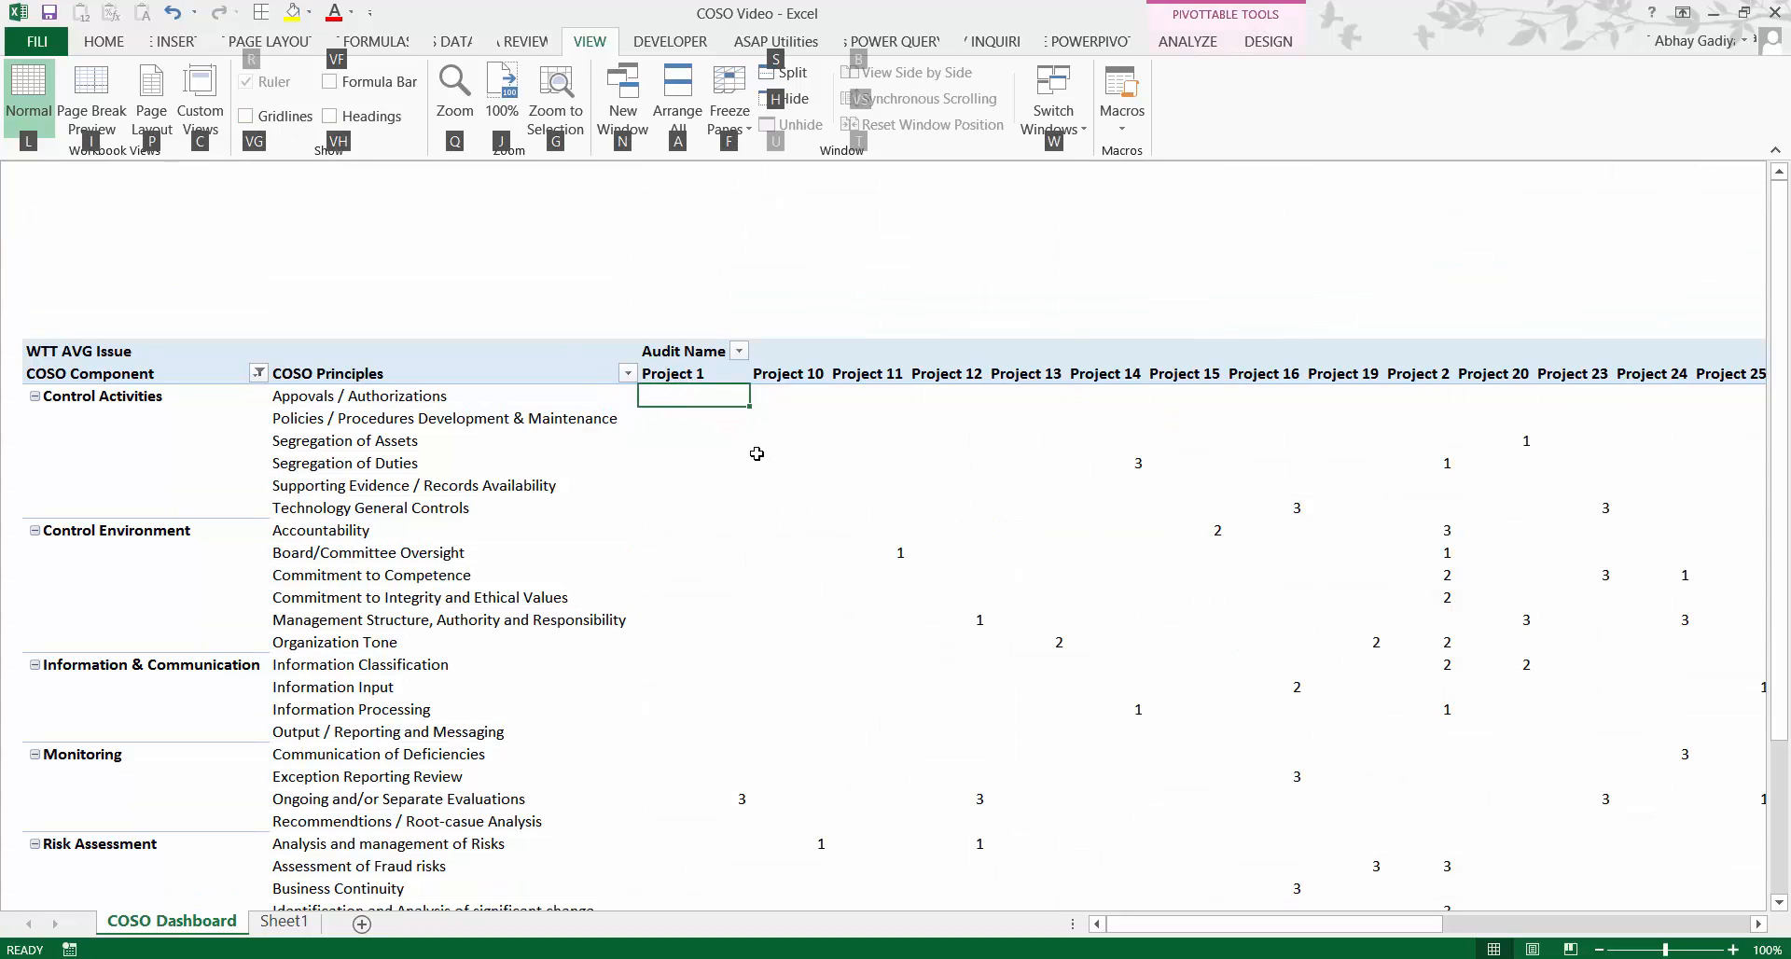
pyautogui.press('f')
pyautogui.press('f')
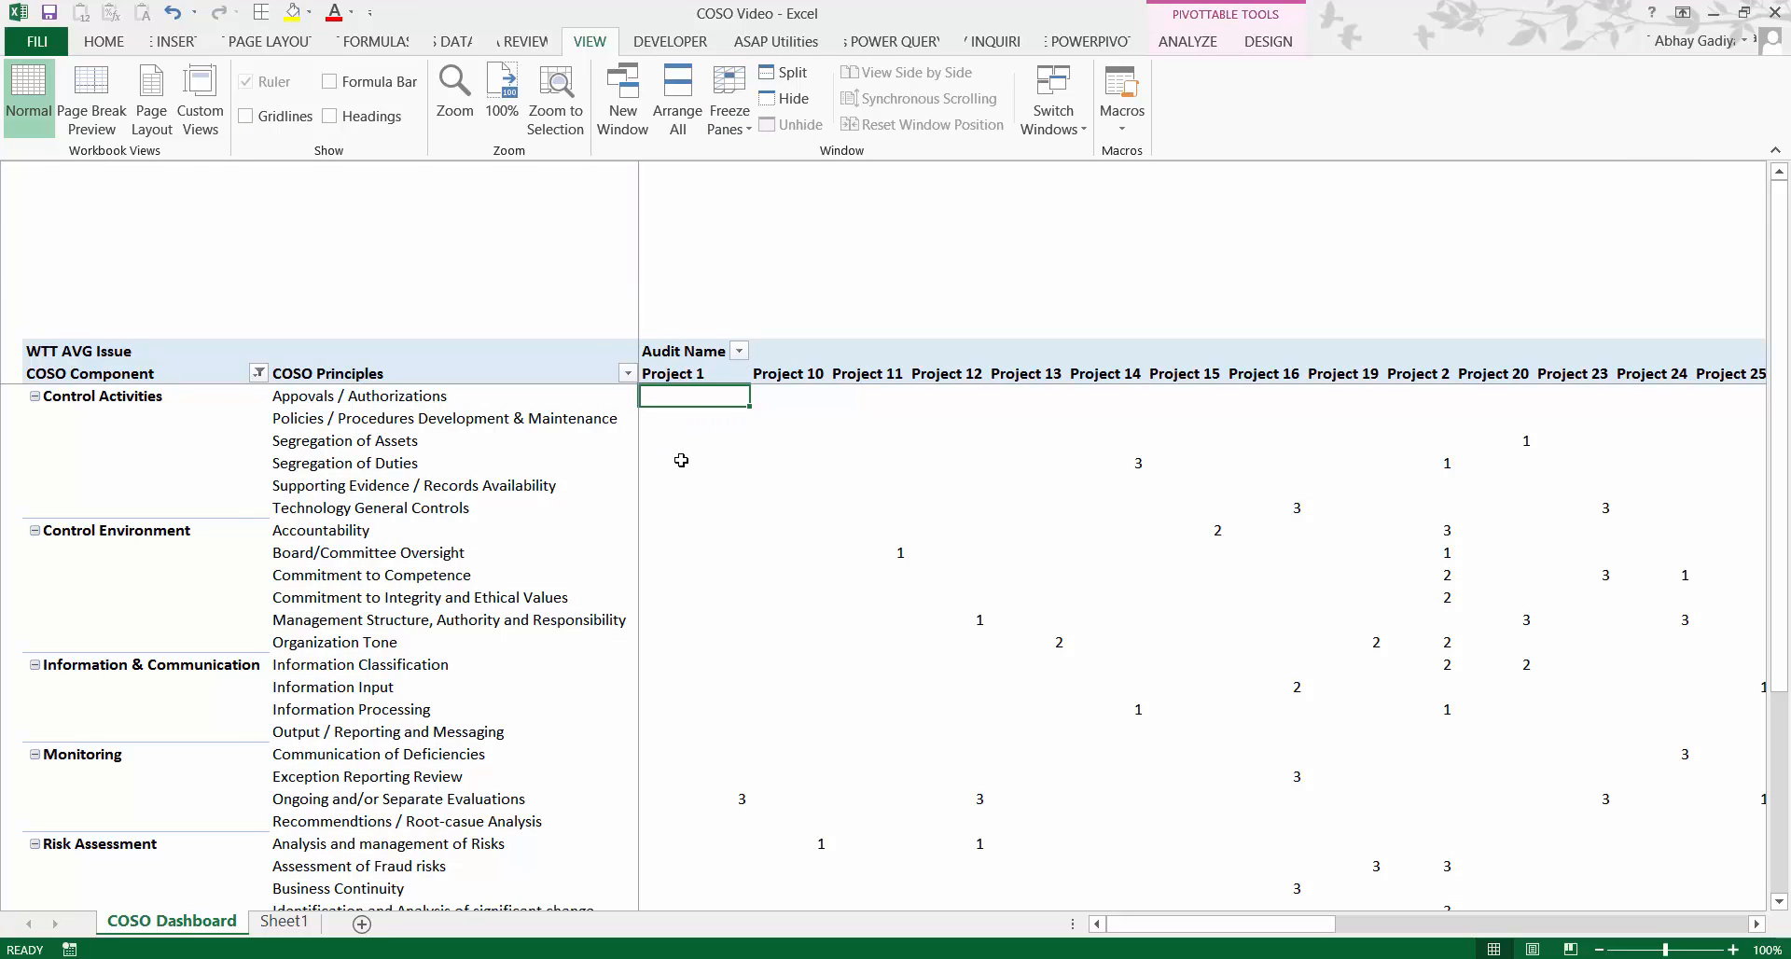
# - Select all PivotTable value cells from Project 1 through Project 9, from Appovals / Authorizations down to Outsourcing risks, excluding the empty cells beyond
pyautogui.hotkey('shift', 'Down')
pyautogui.hotkey('shift', 'Down')
pyautogui.hotkey('shift', 'Down')
pyautogui.hotkey('shift', 'Down')
pyautogui.hotkey('shift', 'Down')
pyautogui.hotkey('shift', 'Down')
pyautogui.hotkey('shift', 'Down')
pyautogui.hotkey('shift', 'Down')
pyautogui.hotkey('shift', 'Down')
pyautogui.hotkey('shift', 'Down')
pyautogui.hotkey('shift', 'Down')
pyautogui.hotkey('shift', 'Down')
pyautogui.hotkey('shift', 'Down')
pyautogui.hotkey('shift', 'Down')
pyautogui.hotkey('shift', 'Down')
pyautogui.hotkey('shift', 'Down')
pyautogui.hotkey('shift', 'Down')
pyautogui.hotkey('shift', 'Down')
pyautogui.hotkey('shift', 'Down')
pyautogui.hotkey('shift', 'Down')
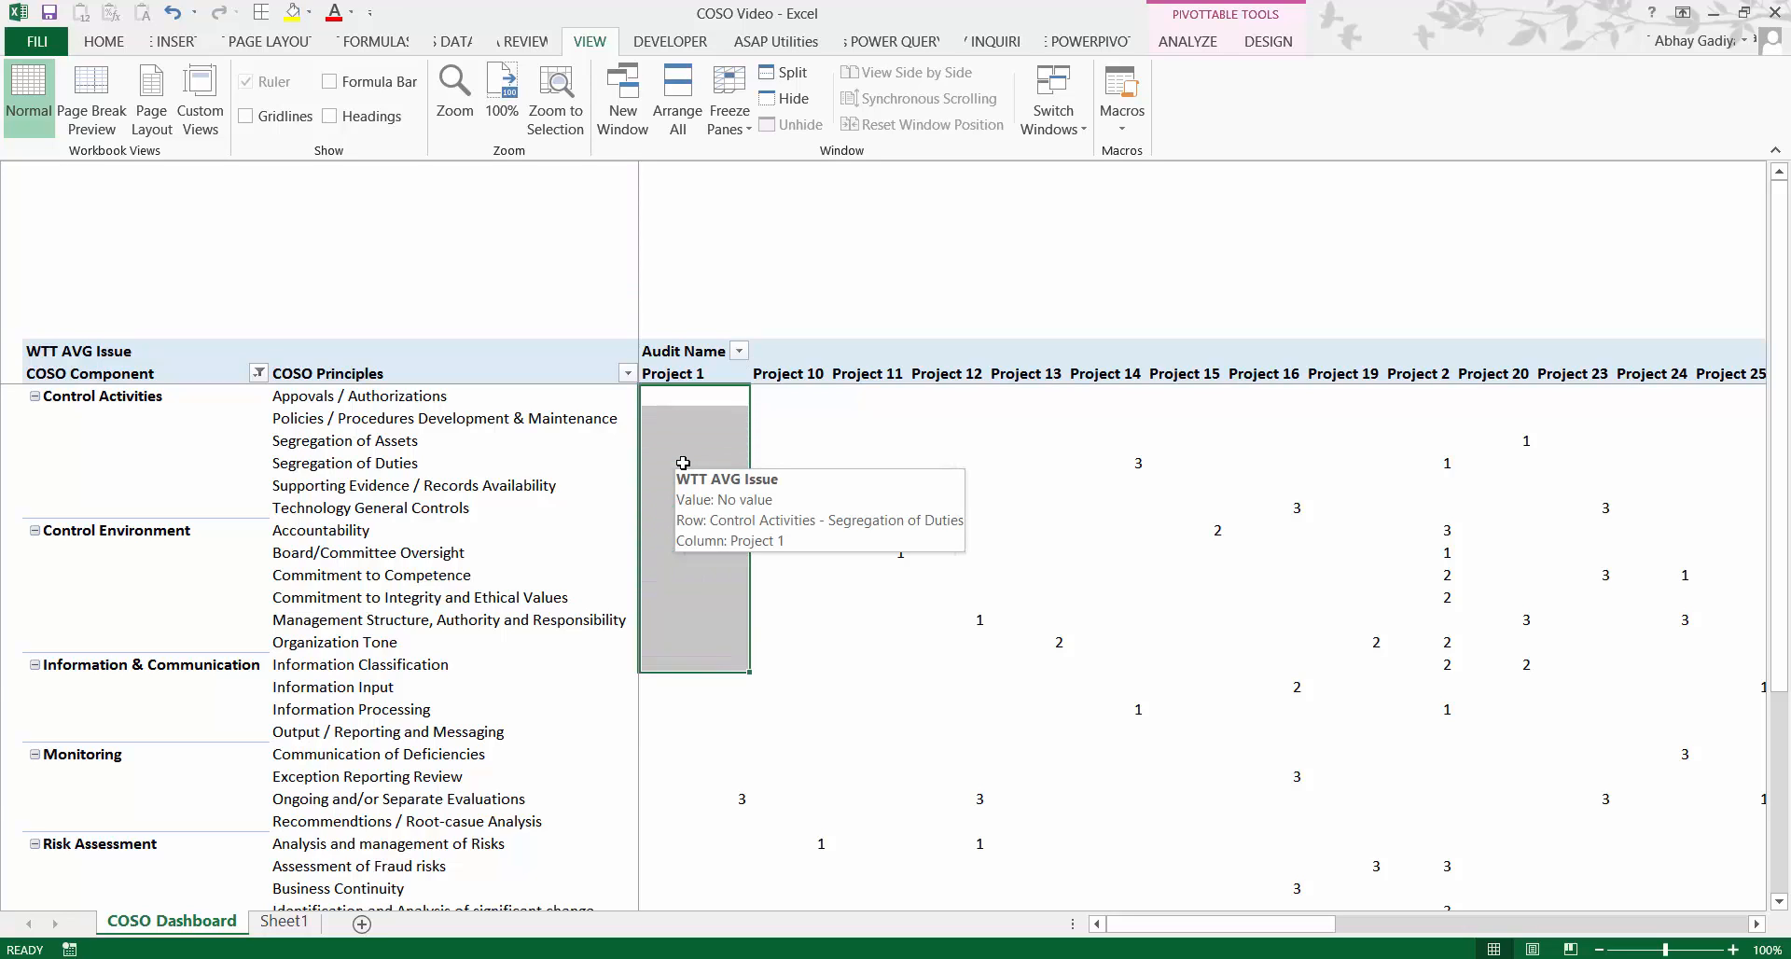
pyautogui.hotkey('shift', 'Down')
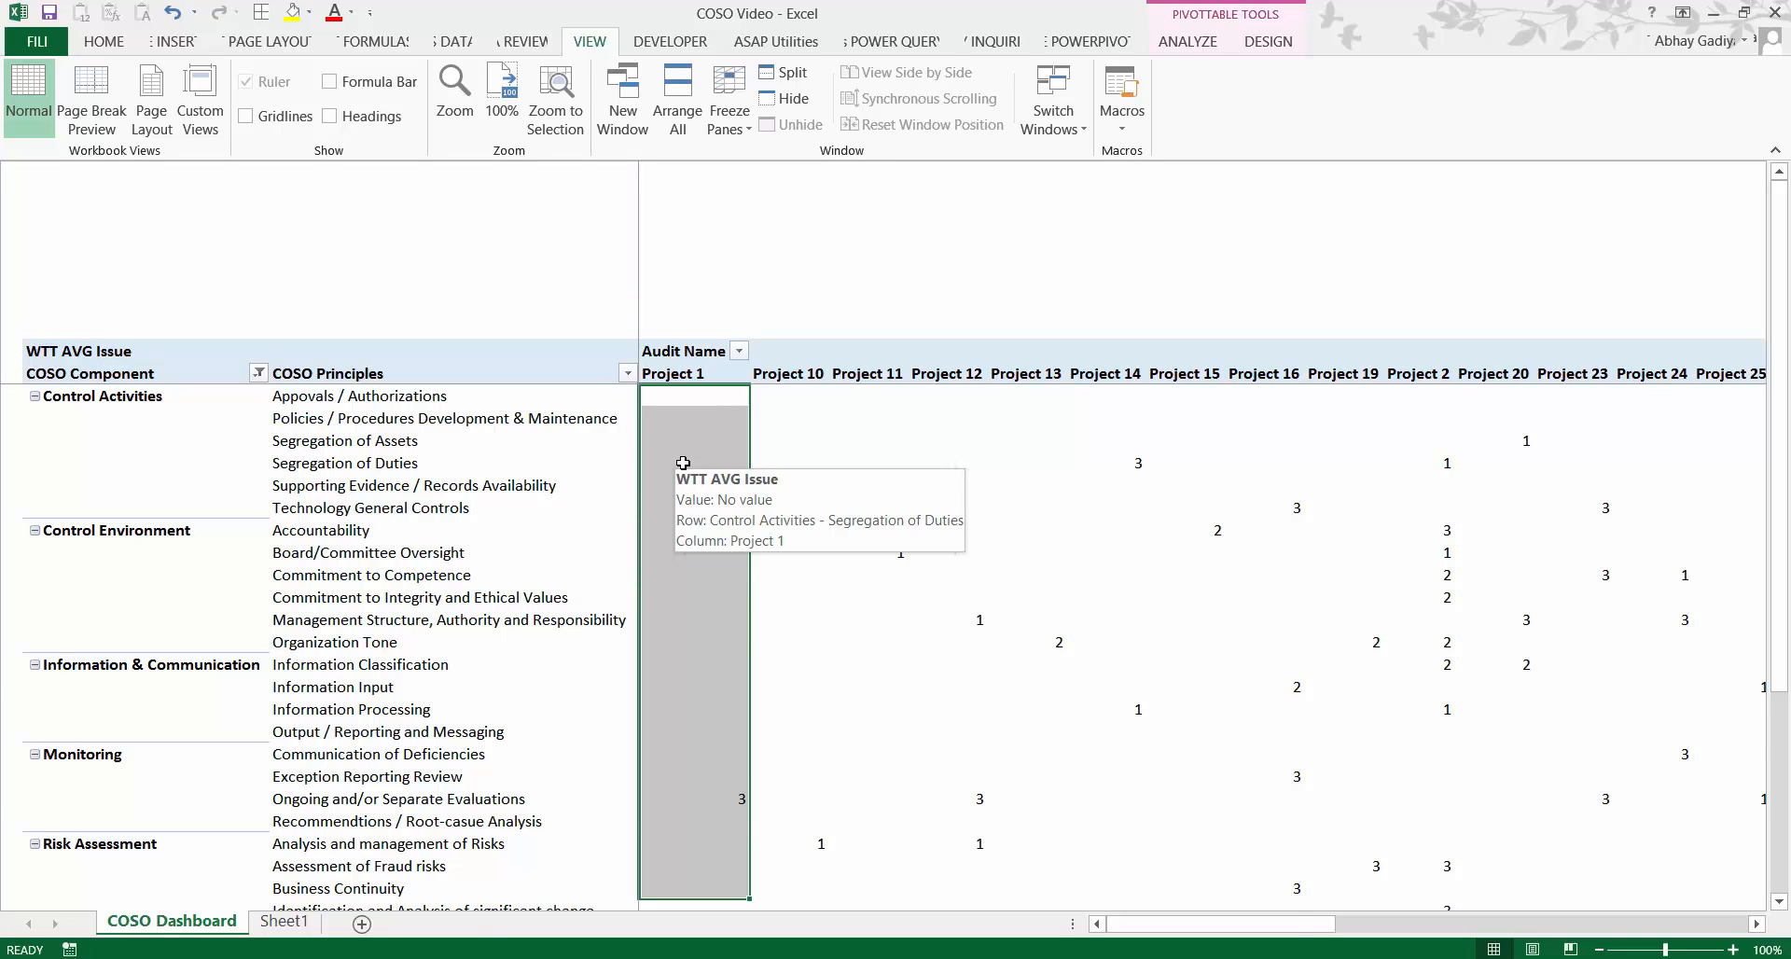
pyautogui.hotkey('ctrl', 'shift', 'End')
pyautogui.hotkey('shift', 'Up')
pyautogui.hotkey('shift', 'Up')
pyautogui.hotkey('shift', 'Up')
pyautogui.hotkey('shift', 'Up')
pyautogui.hotkey('shift', 'Up')
pyautogui.hotkey('shift', 'Up')
pyautogui.hotkey('shift', 'Up')
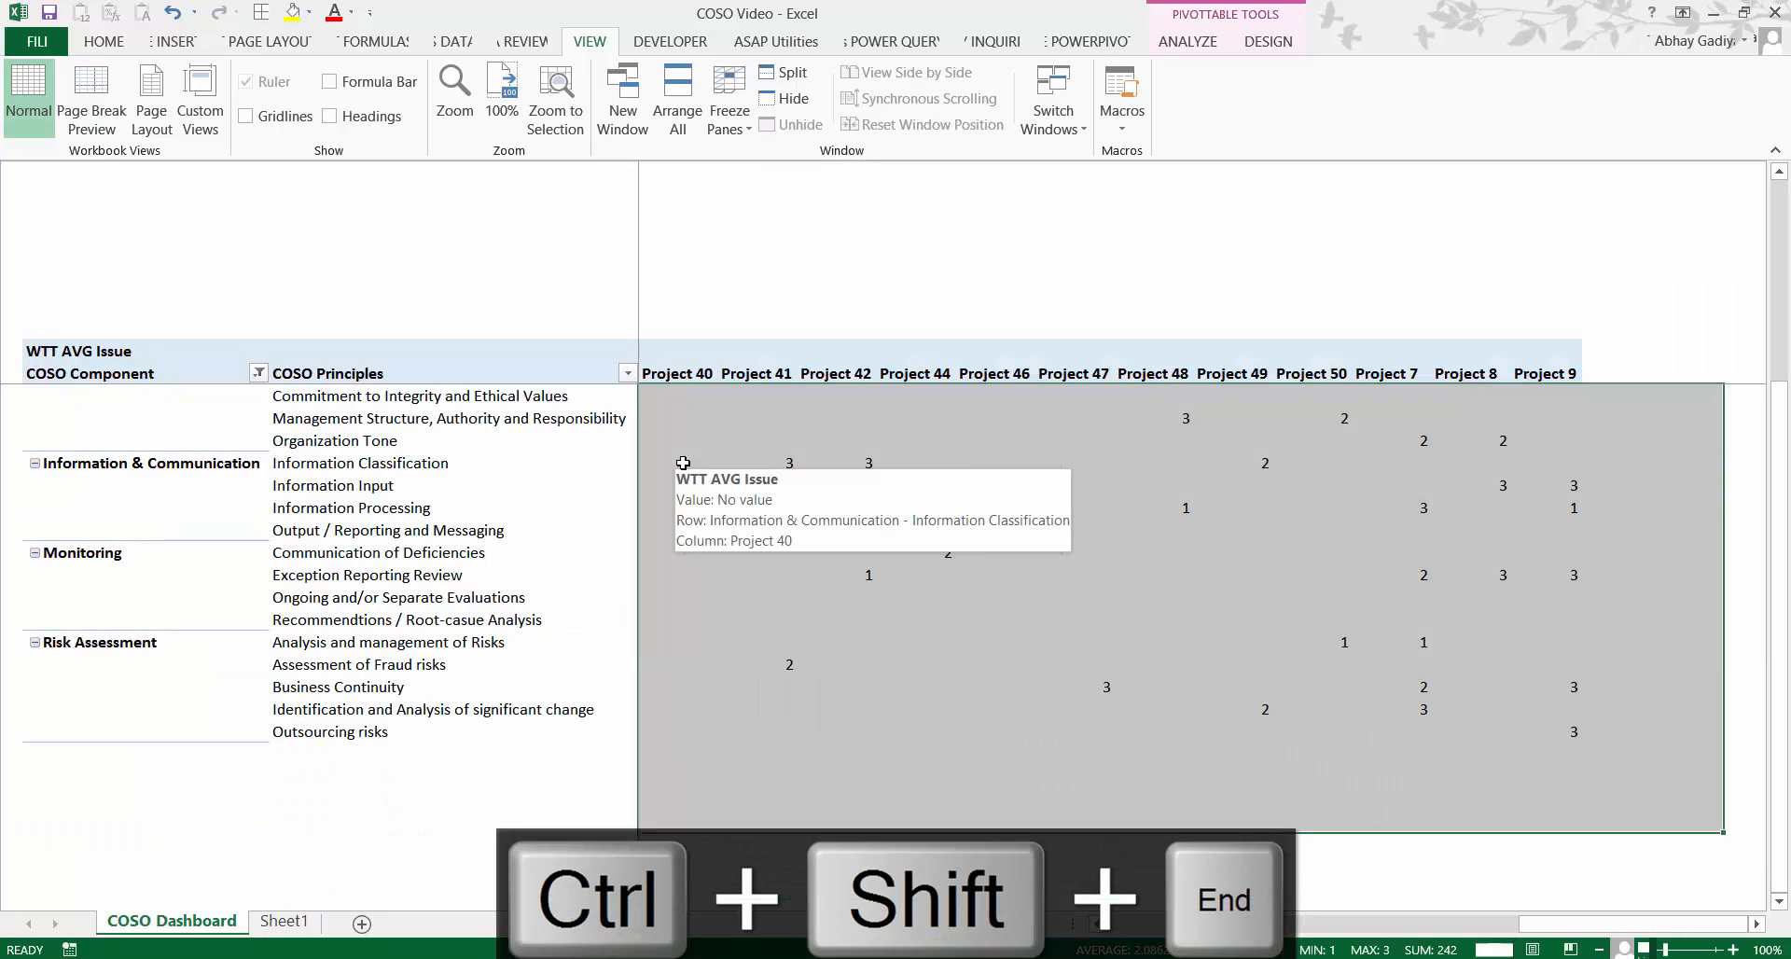
pyautogui.hotkey('shift', 'Left')
pyautogui.hotkey('shift', 'Left')
pyautogui.hotkey('shift', 'Left')
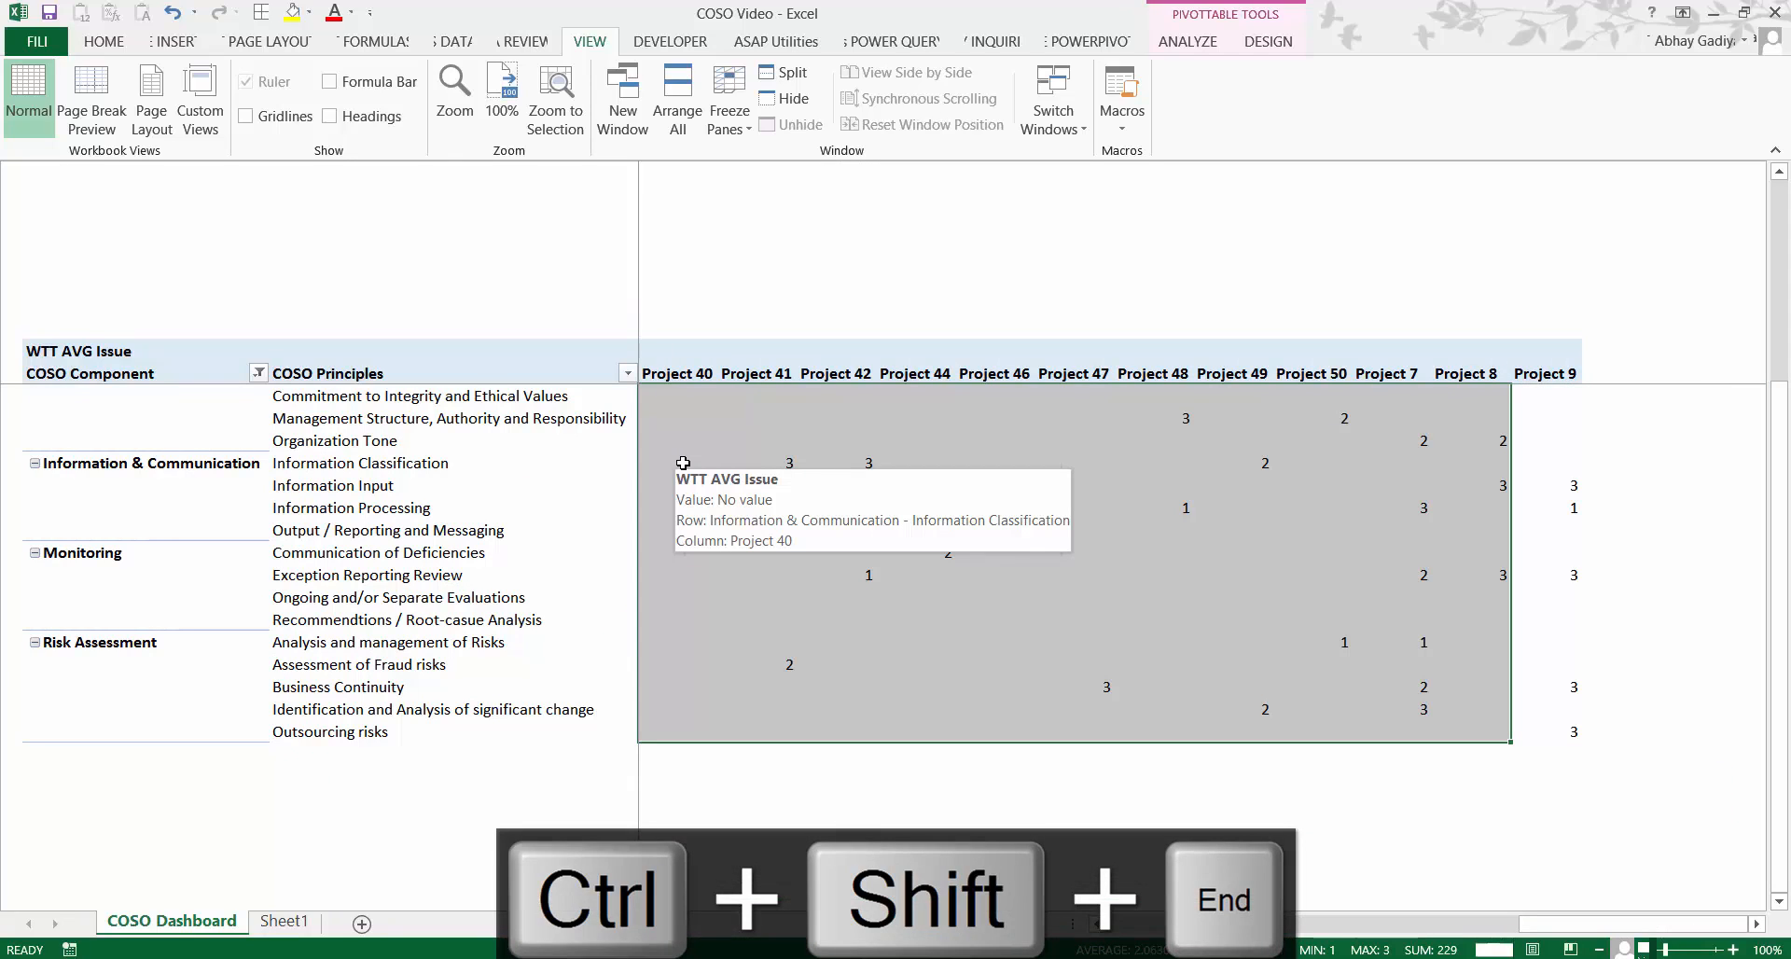
pyautogui.hotkey('shift', 'Right')
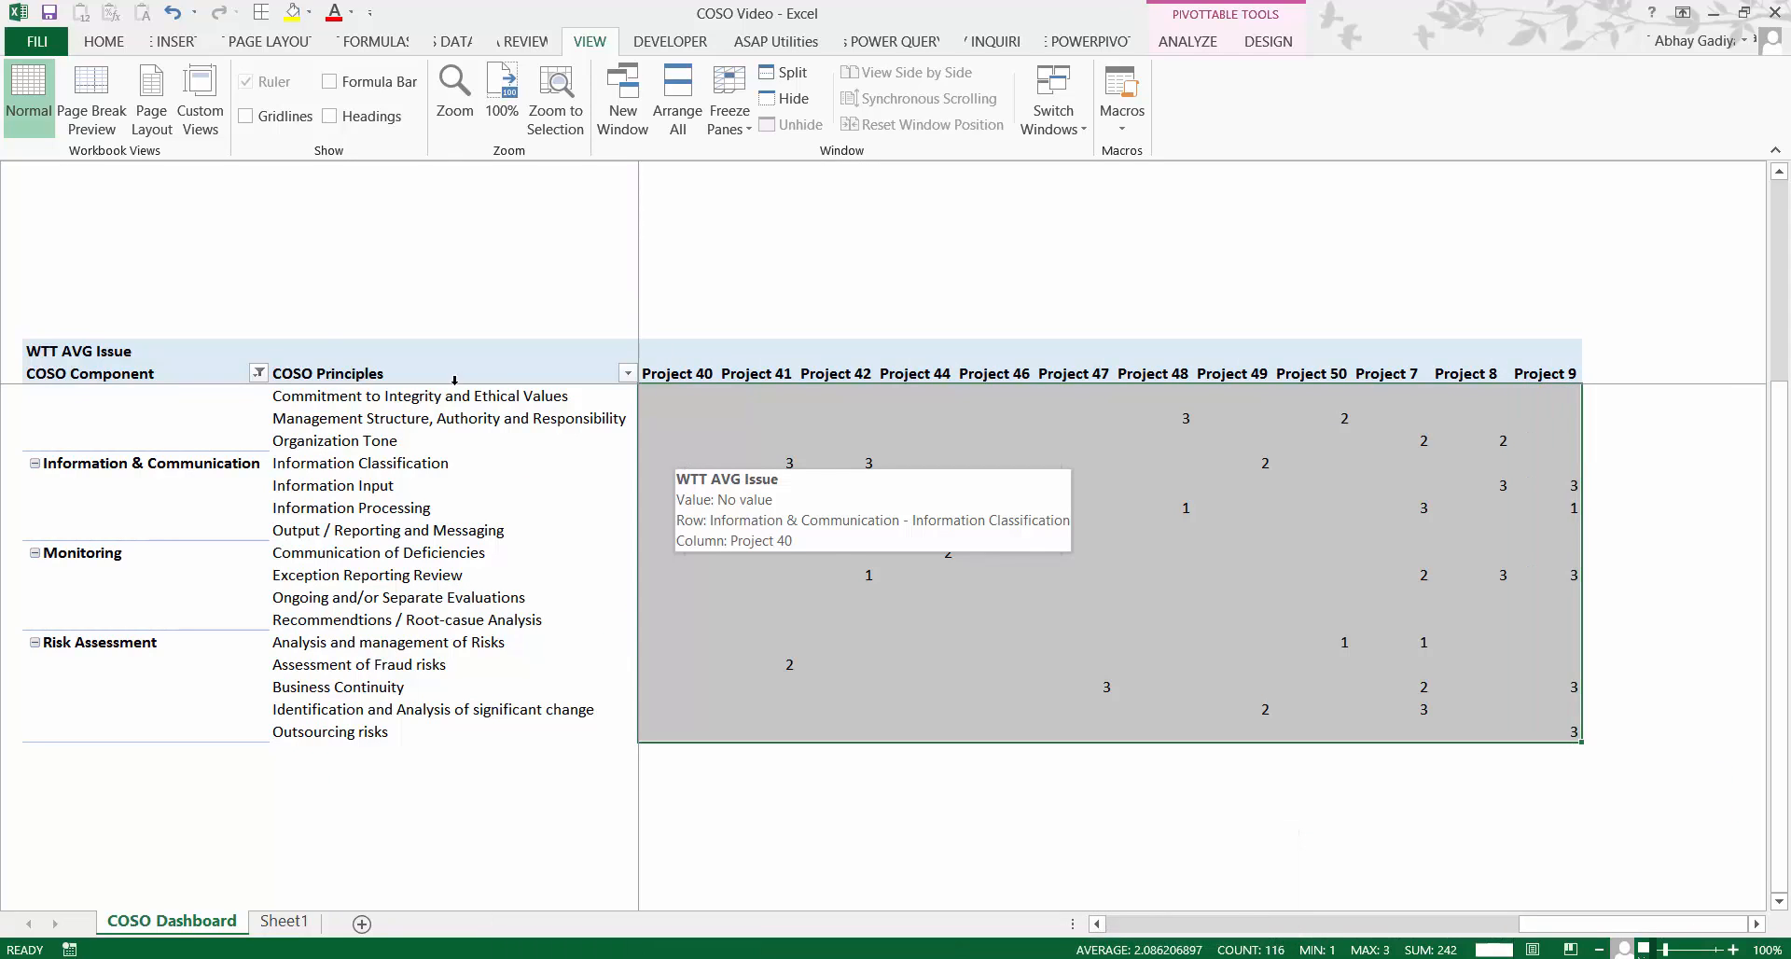
# - Create a conditional formatting rule for the selected cells that formats only cells with a value equal to 1
pyautogui.click(103, 41)
pyautogui.press('alt')
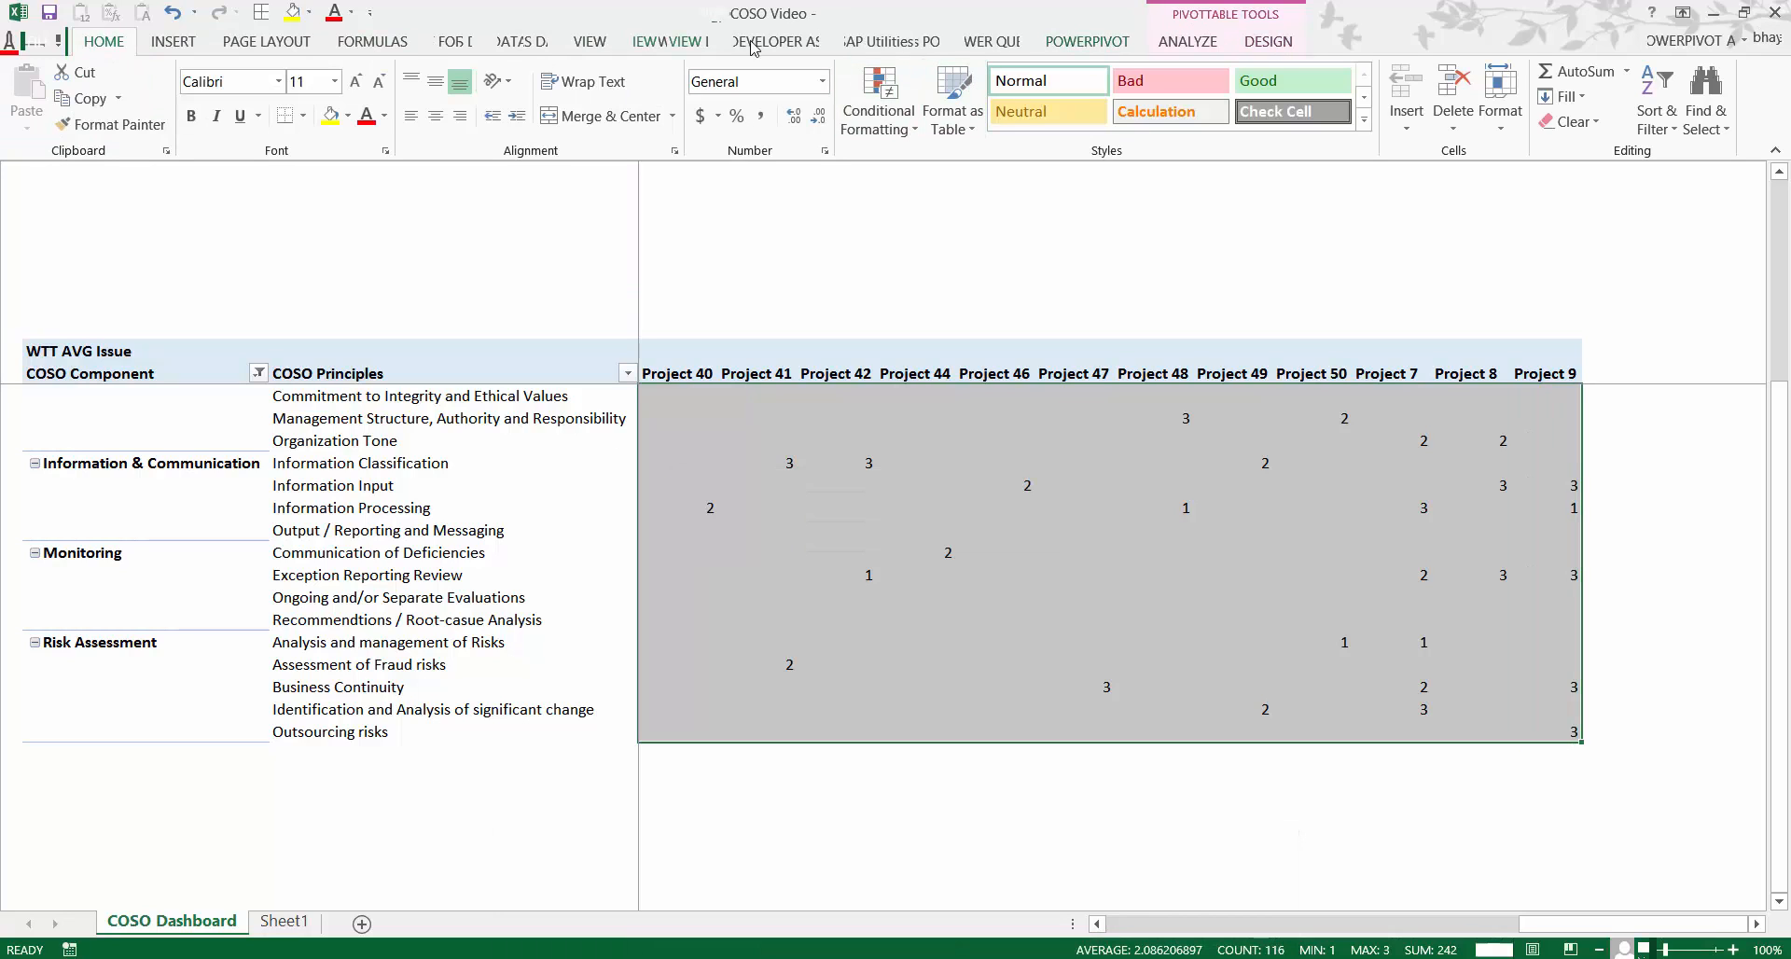
pyautogui.click(879, 101)
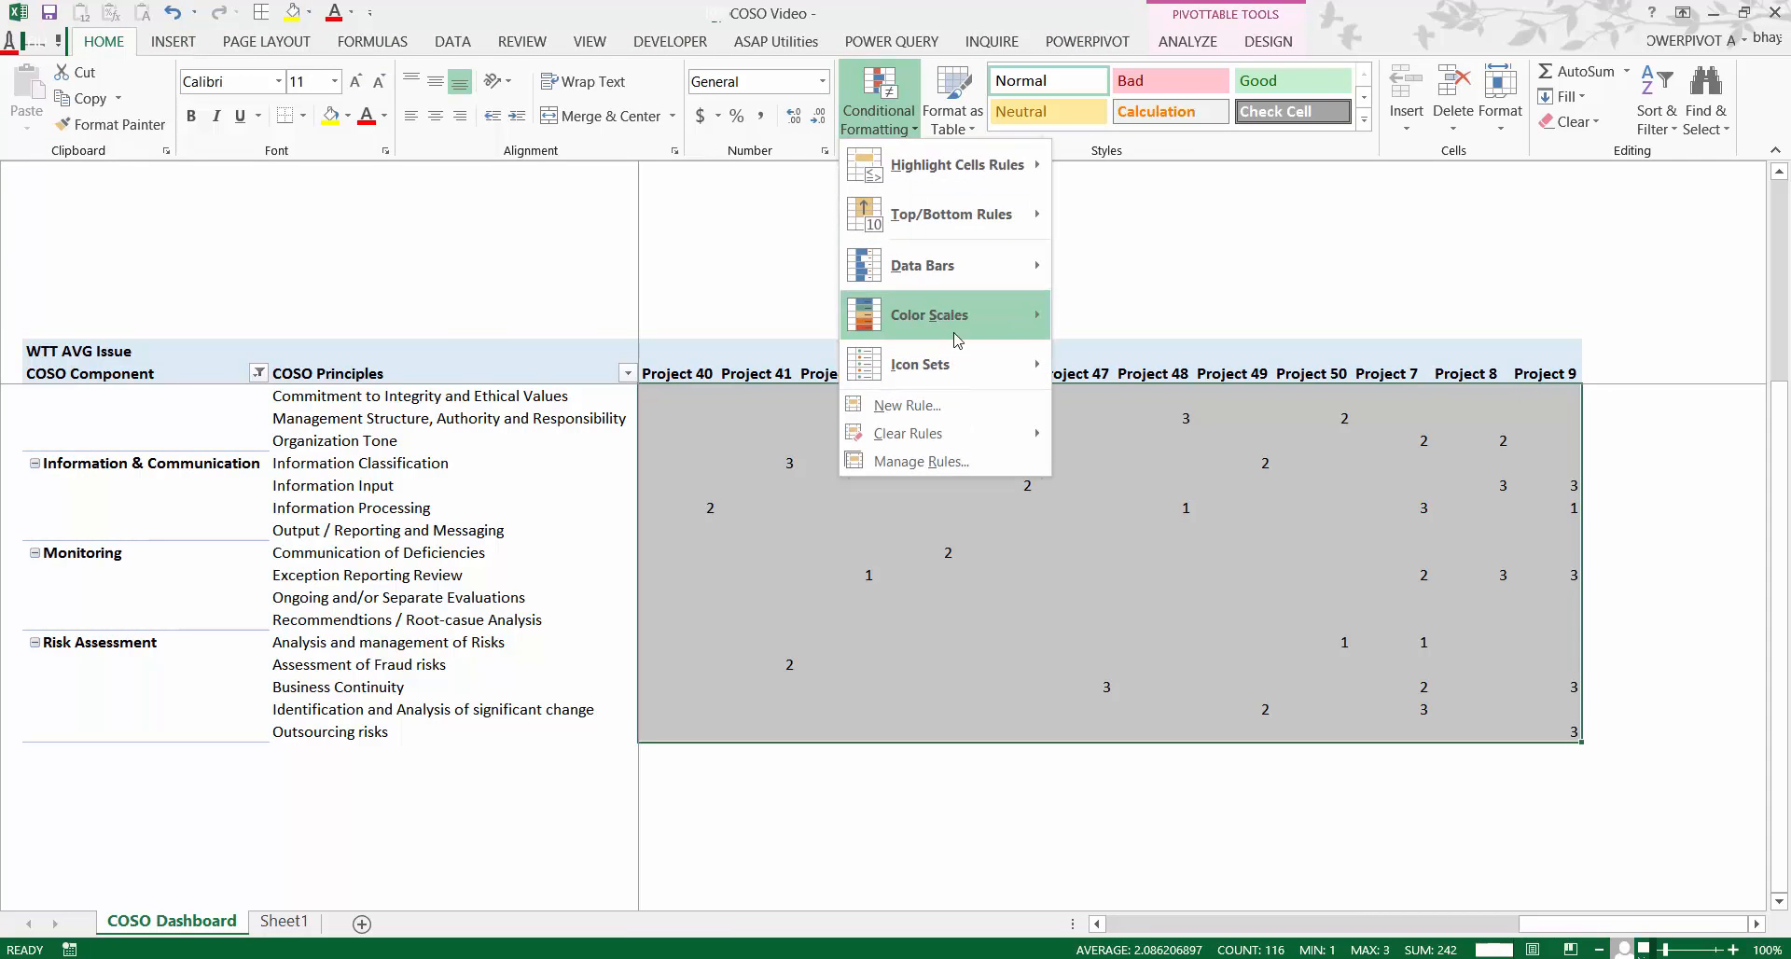
pyautogui.click(918, 457)
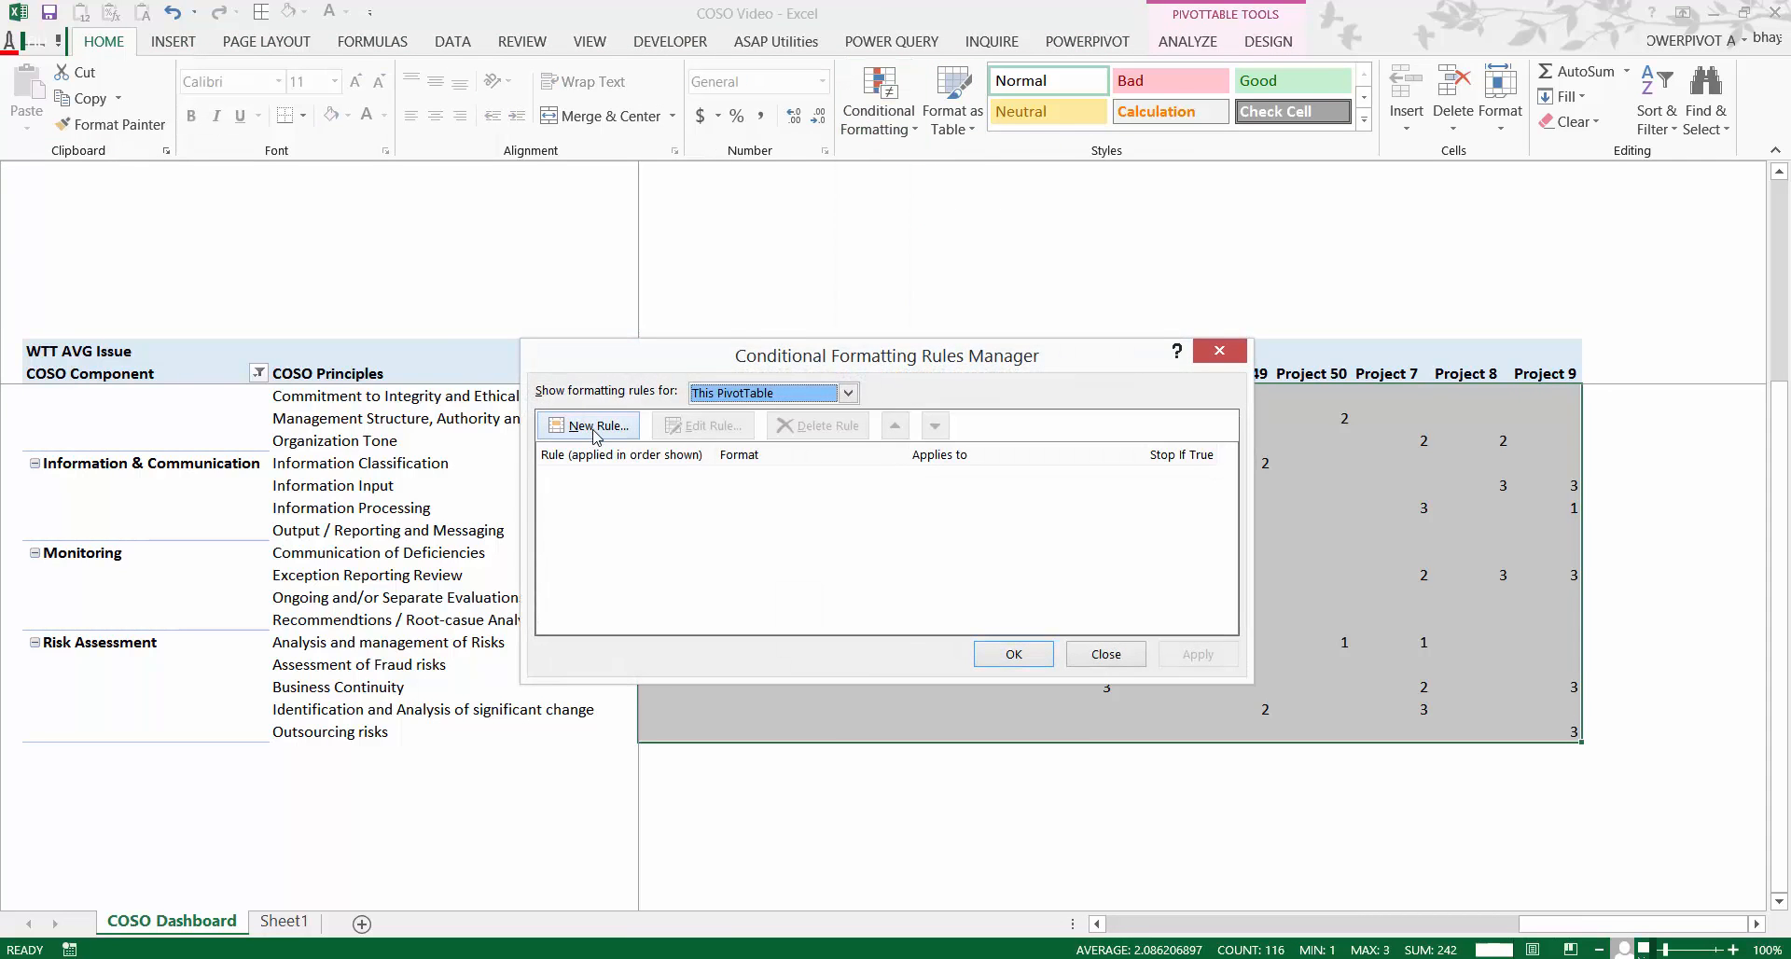
pyautogui.click(594, 429)
pyautogui.click(734, 444)
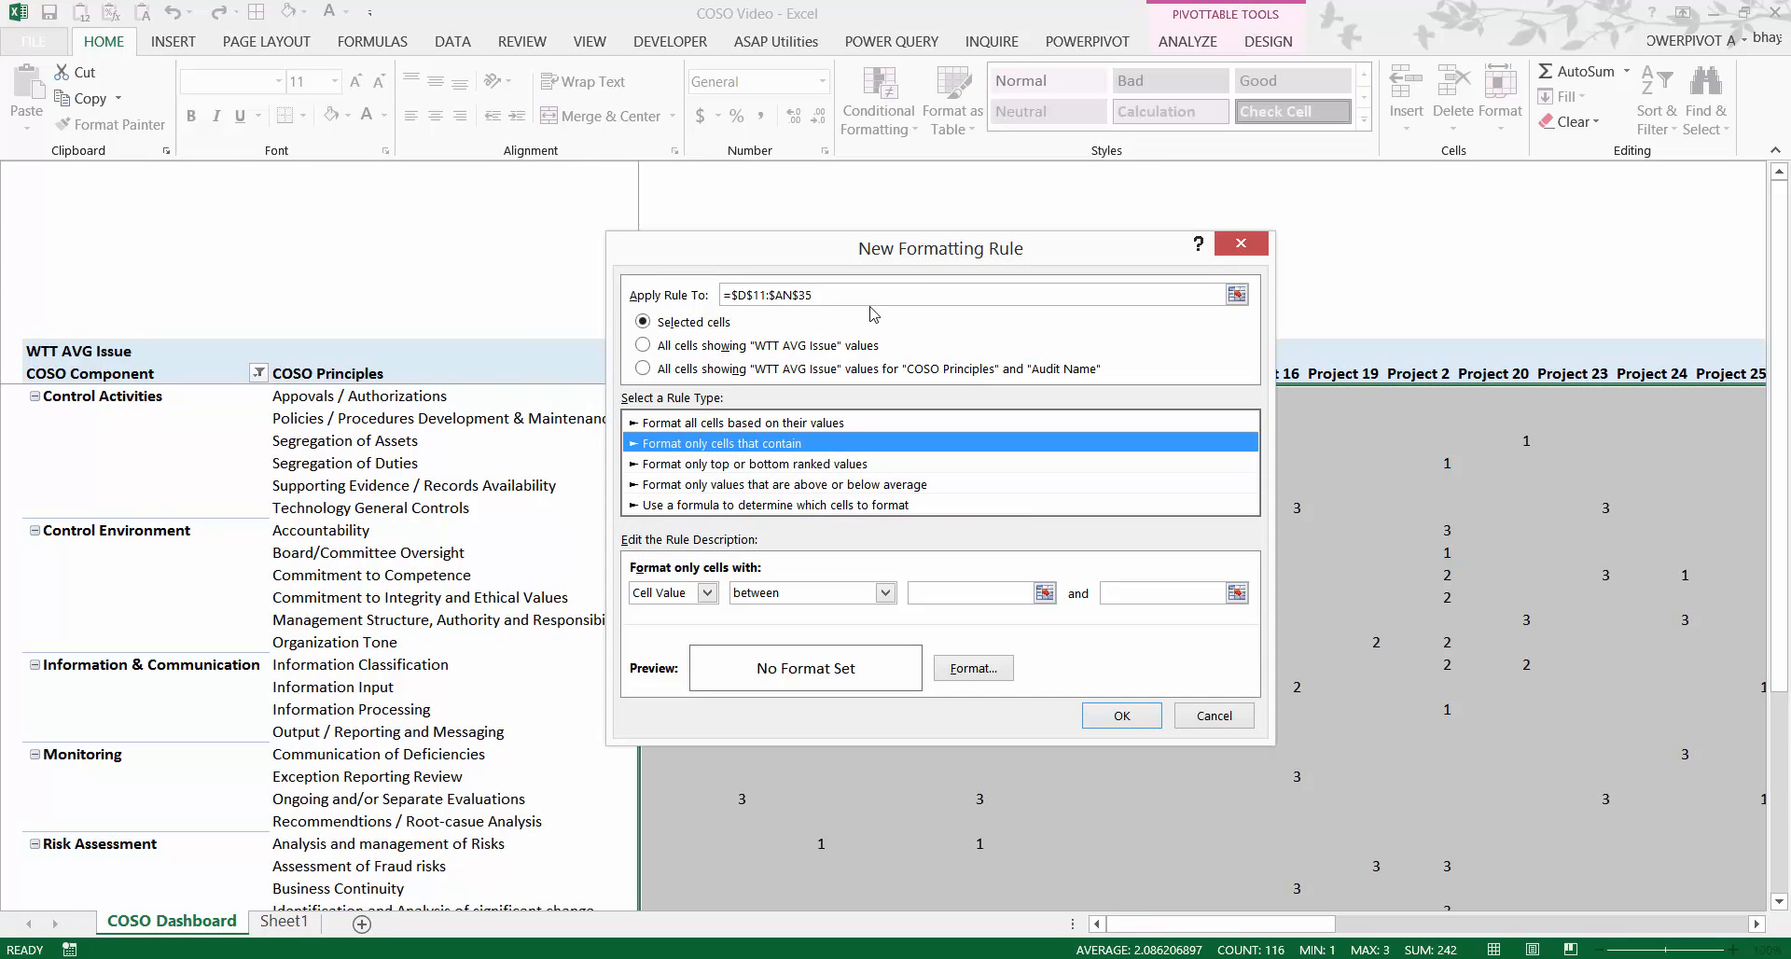
pyautogui.click(815, 592)
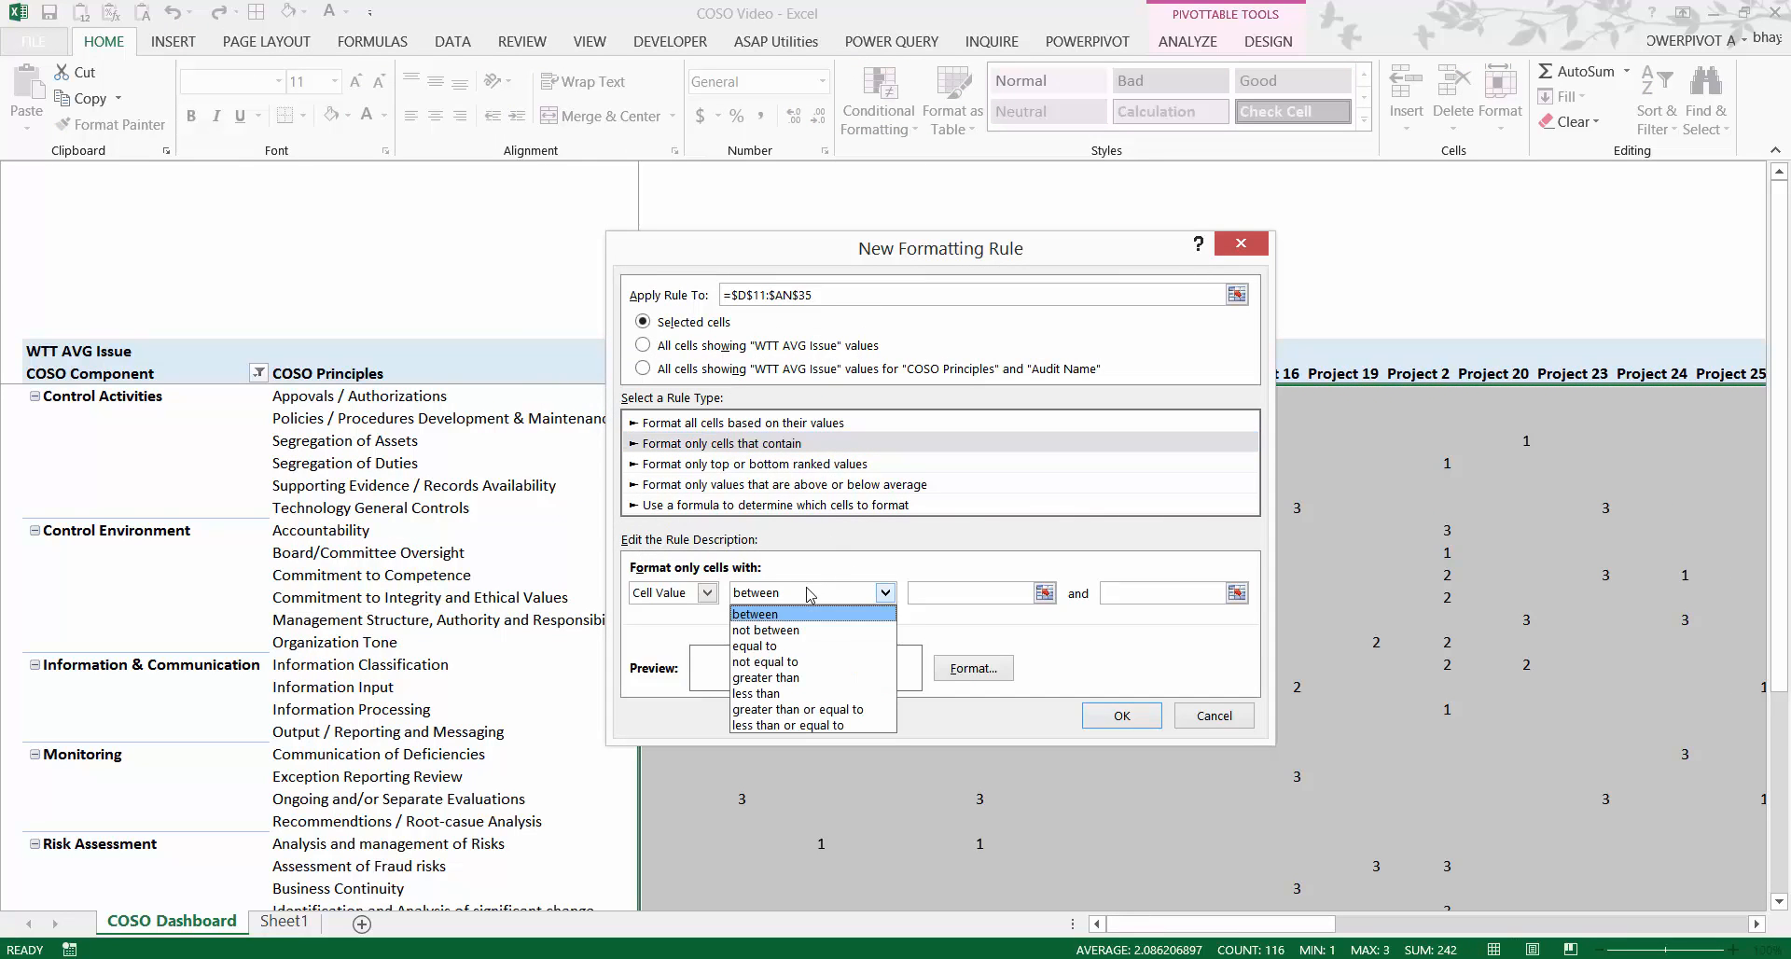
pyautogui.click(774, 644)
pyautogui.click(939, 592)
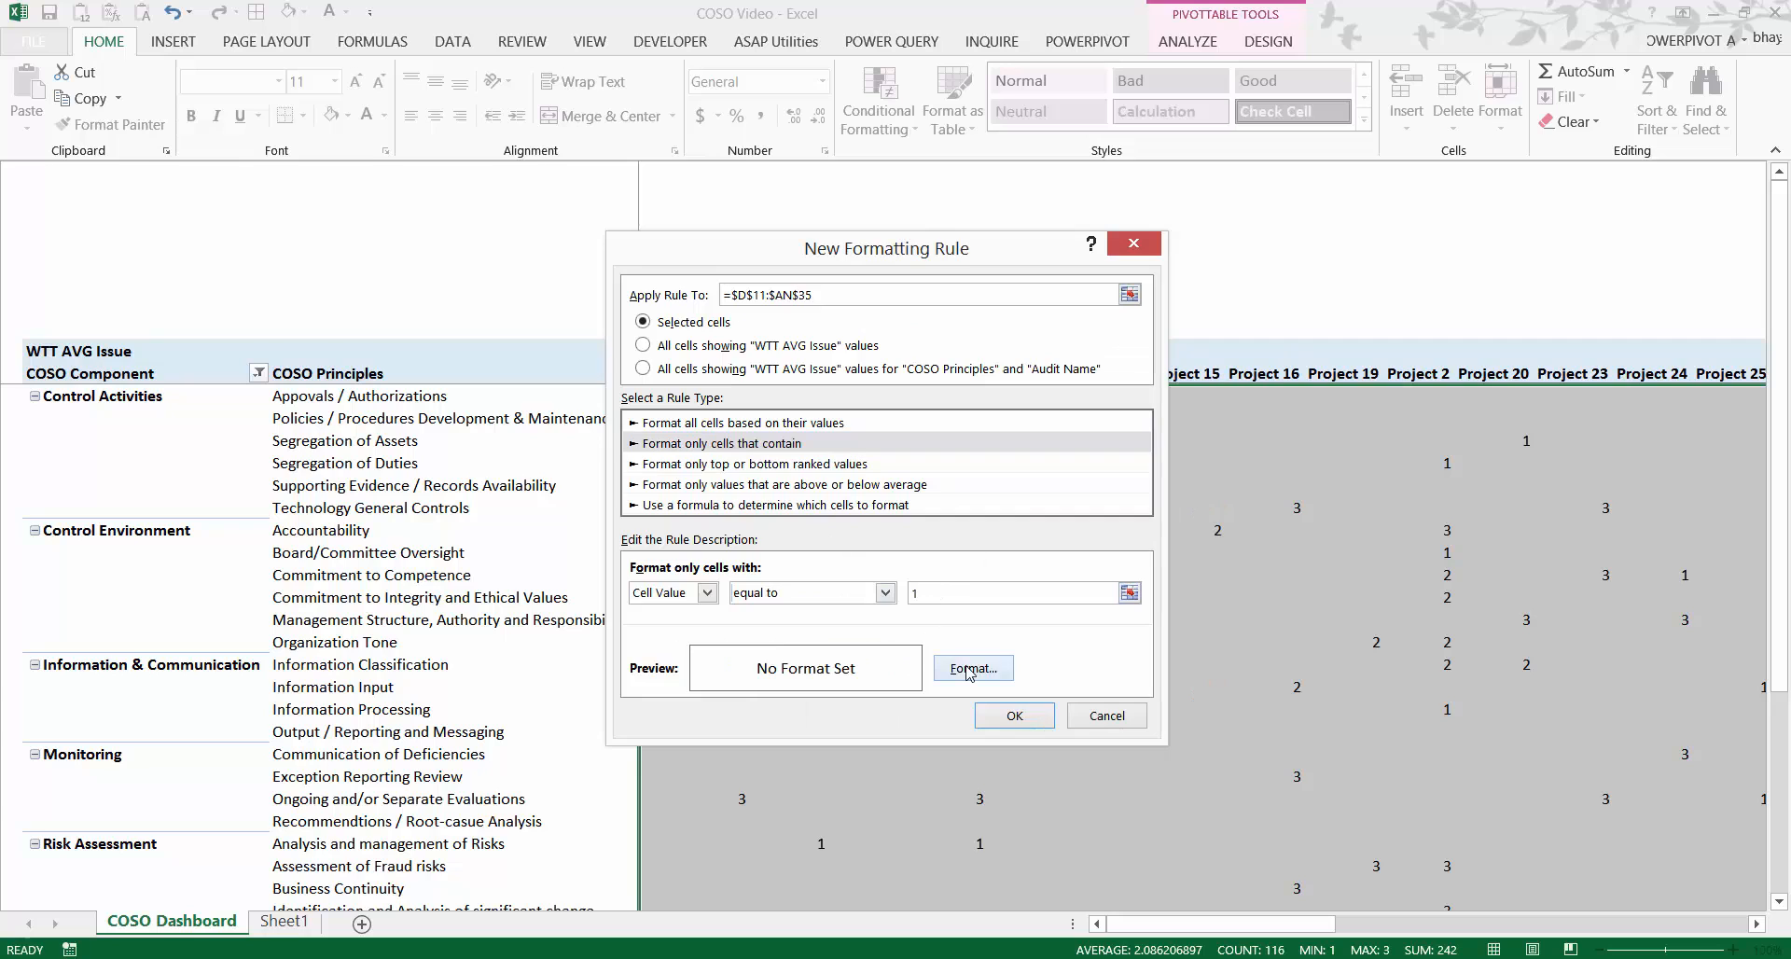
# - Give the value 1 rule a light green font and matching light green fill, and apply it
pyautogui.click(968, 669)
pyautogui.click(921, 429)
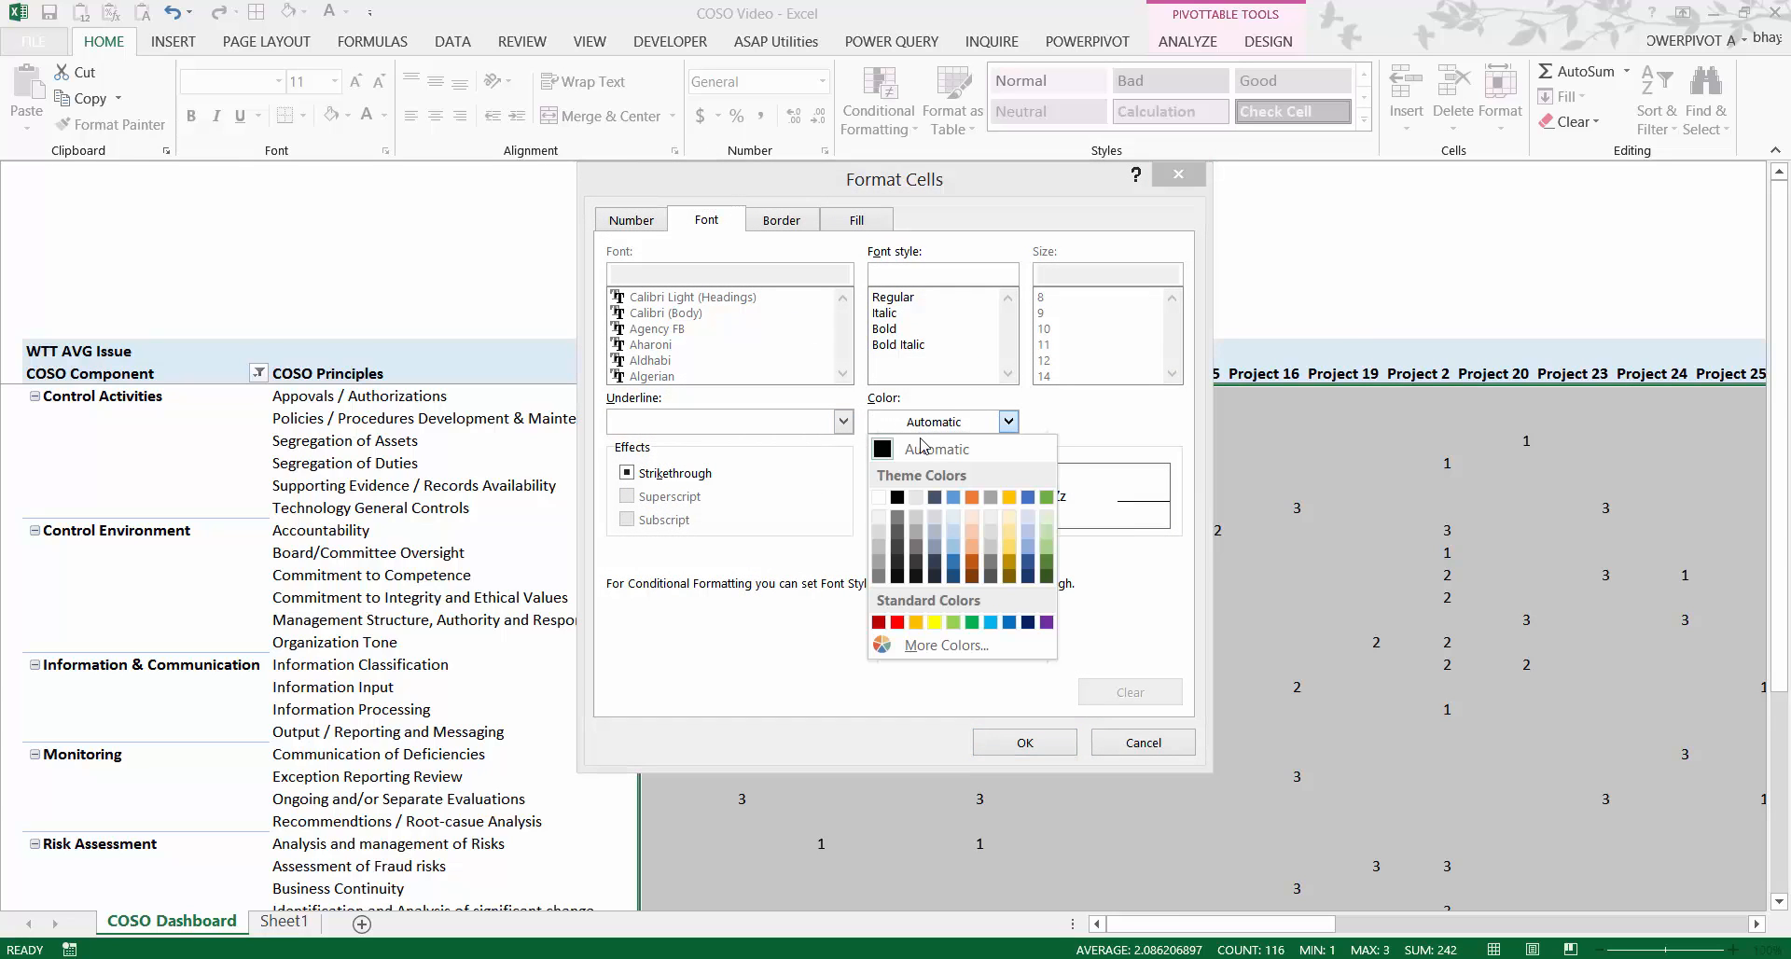
pyautogui.click(953, 622)
pyautogui.click(860, 219)
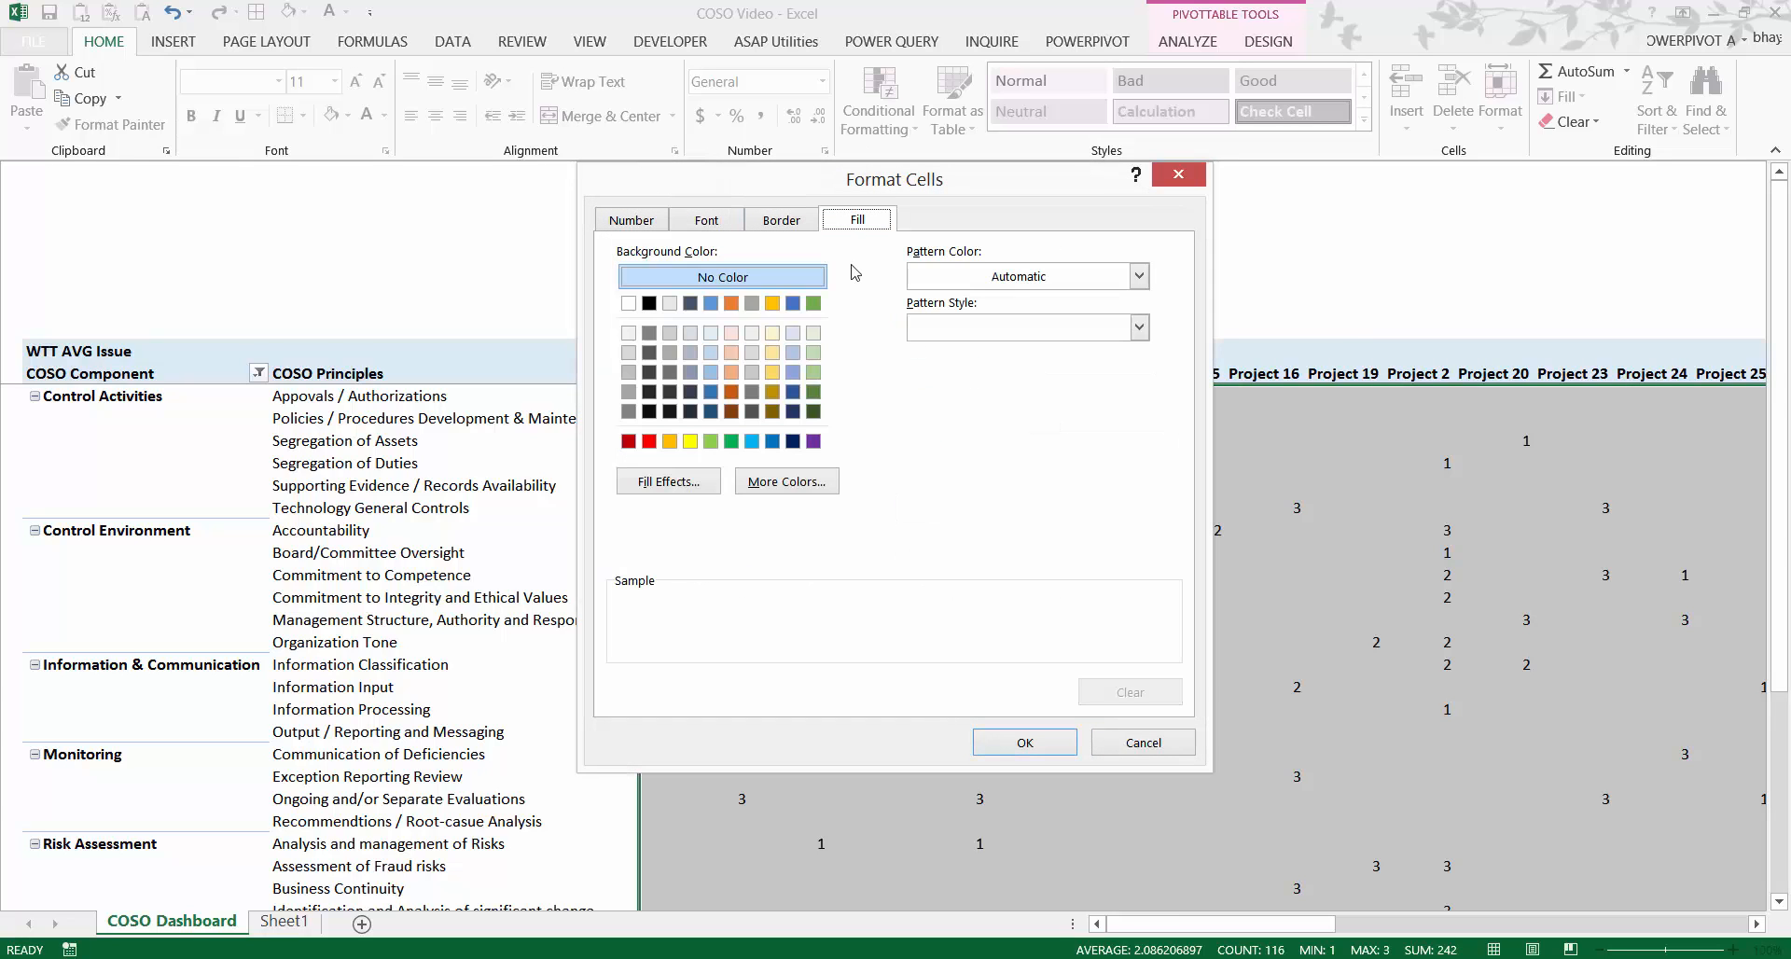
pyautogui.click(710, 441)
pyautogui.click(1025, 743)
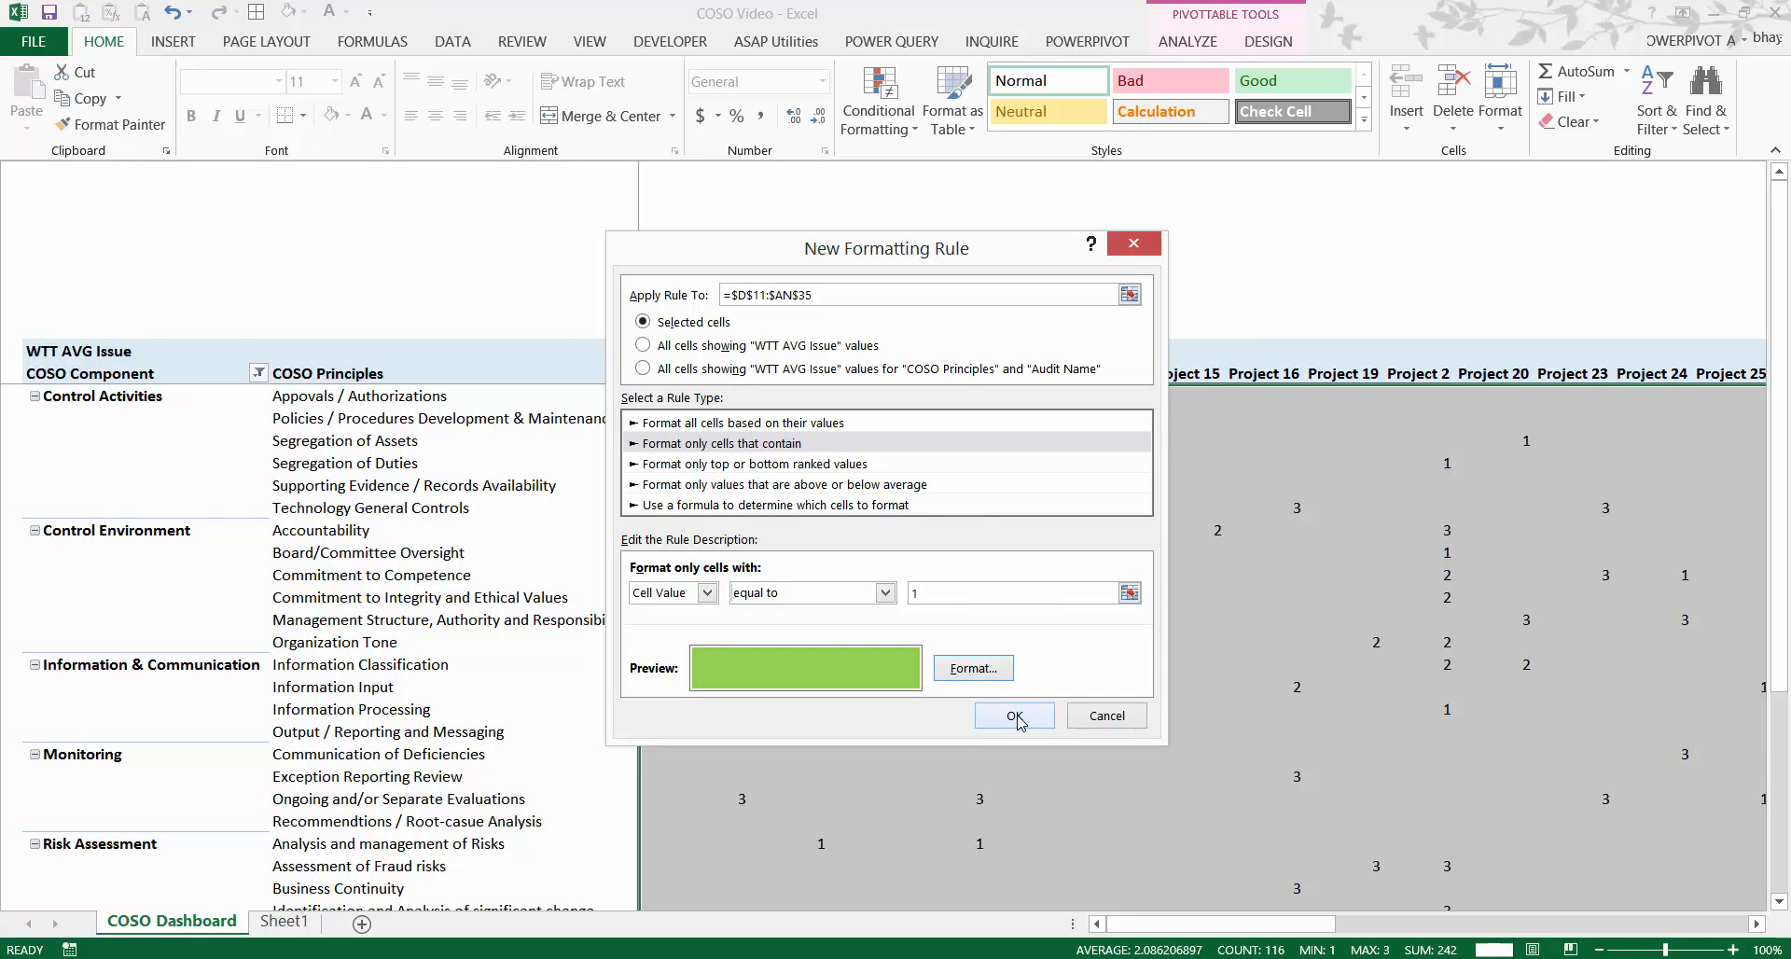
pyautogui.click(1019, 717)
pyautogui.click(1183, 664)
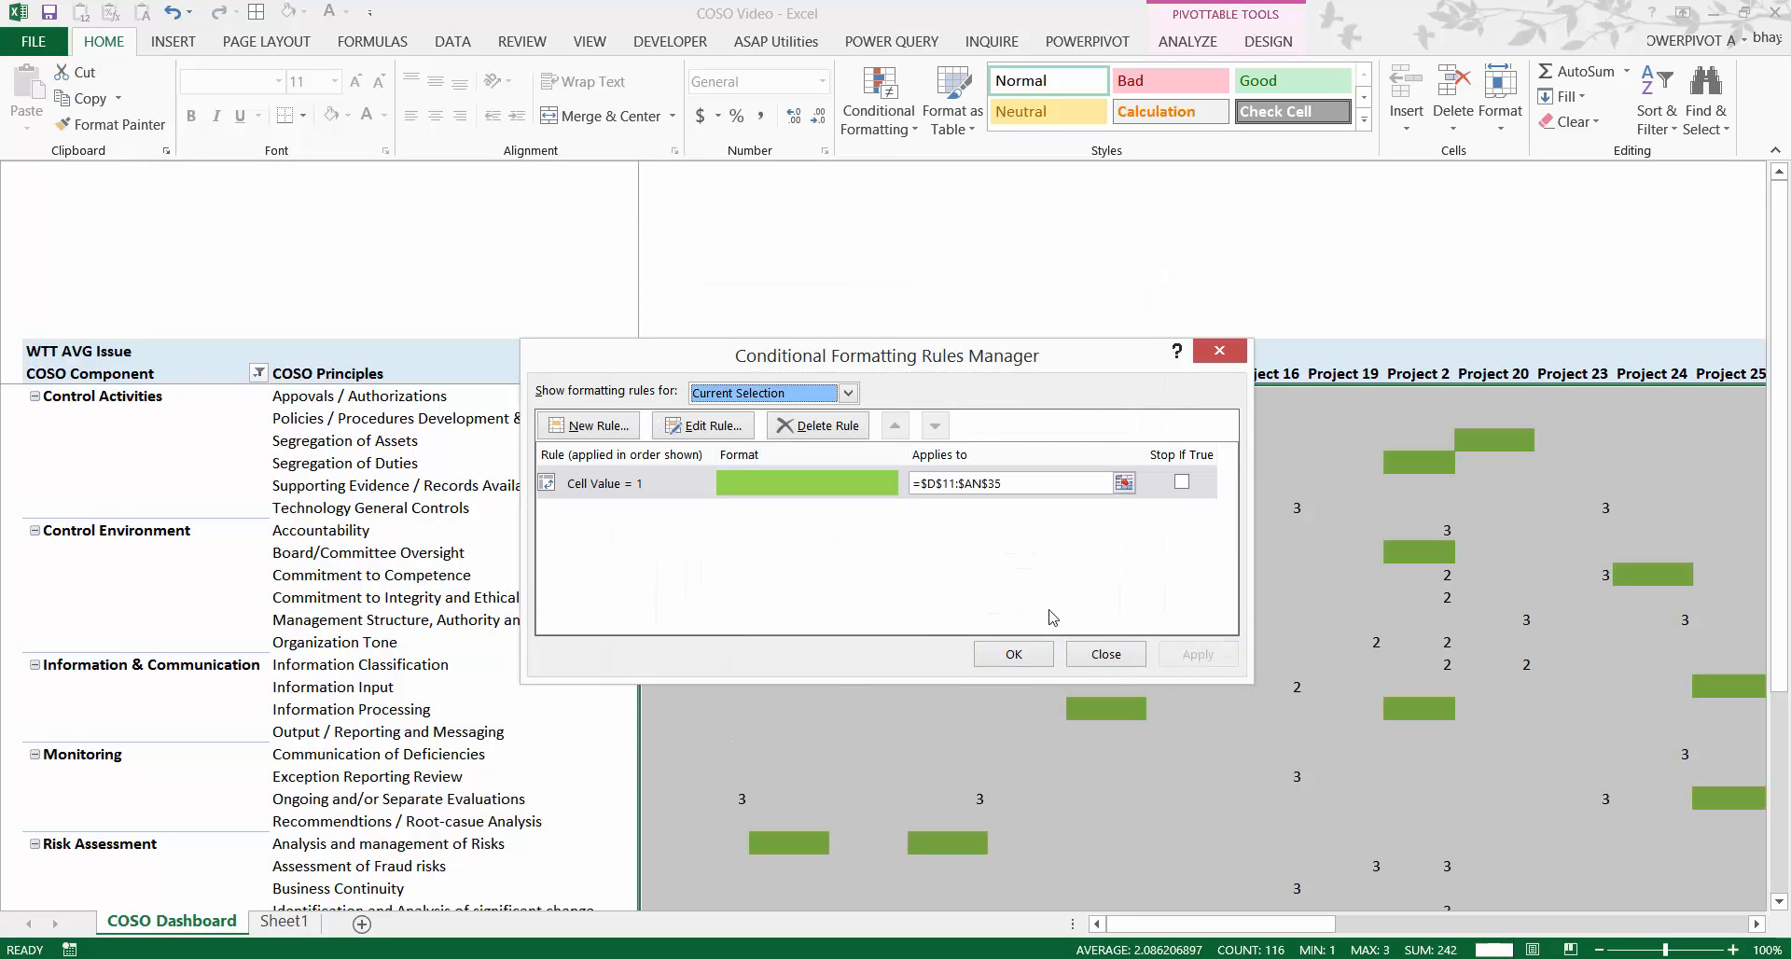
# - Add a second conditional formatting rule for cells with a value equal to 2
pyautogui.click(612, 431)
pyautogui.click(790, 444)
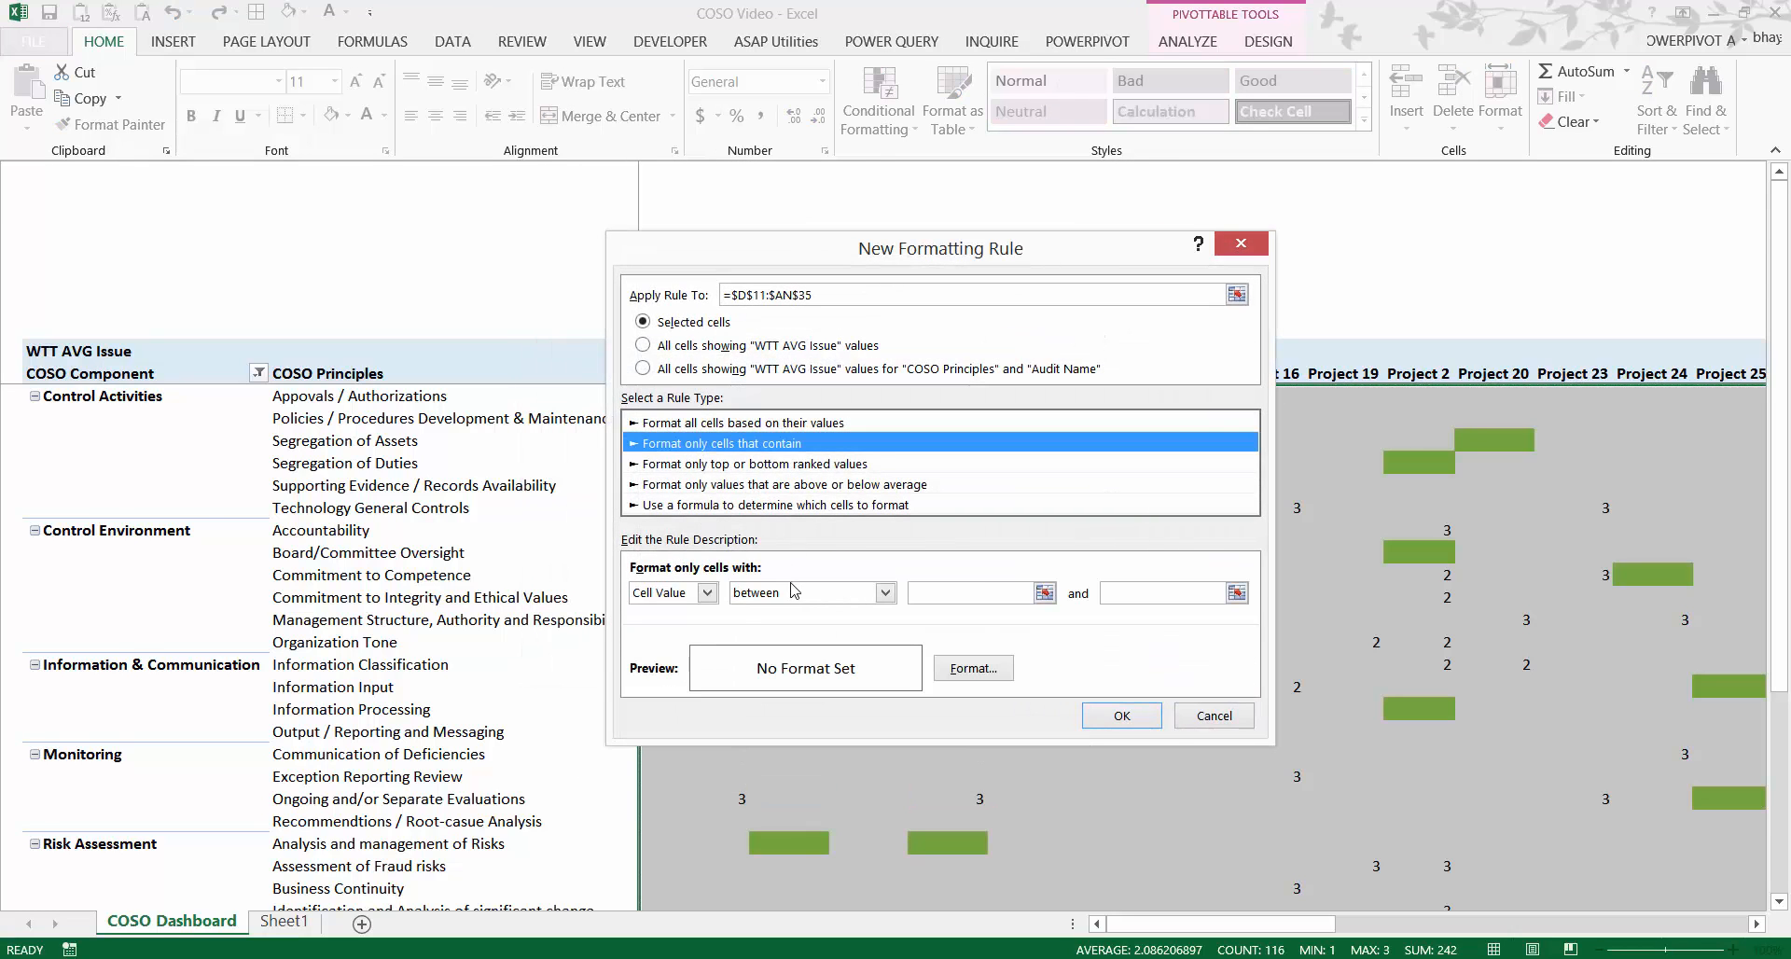
pyautogui.click(794, 592)
pyautogui.click(793, 642)
pyautogui.click(948, 597)
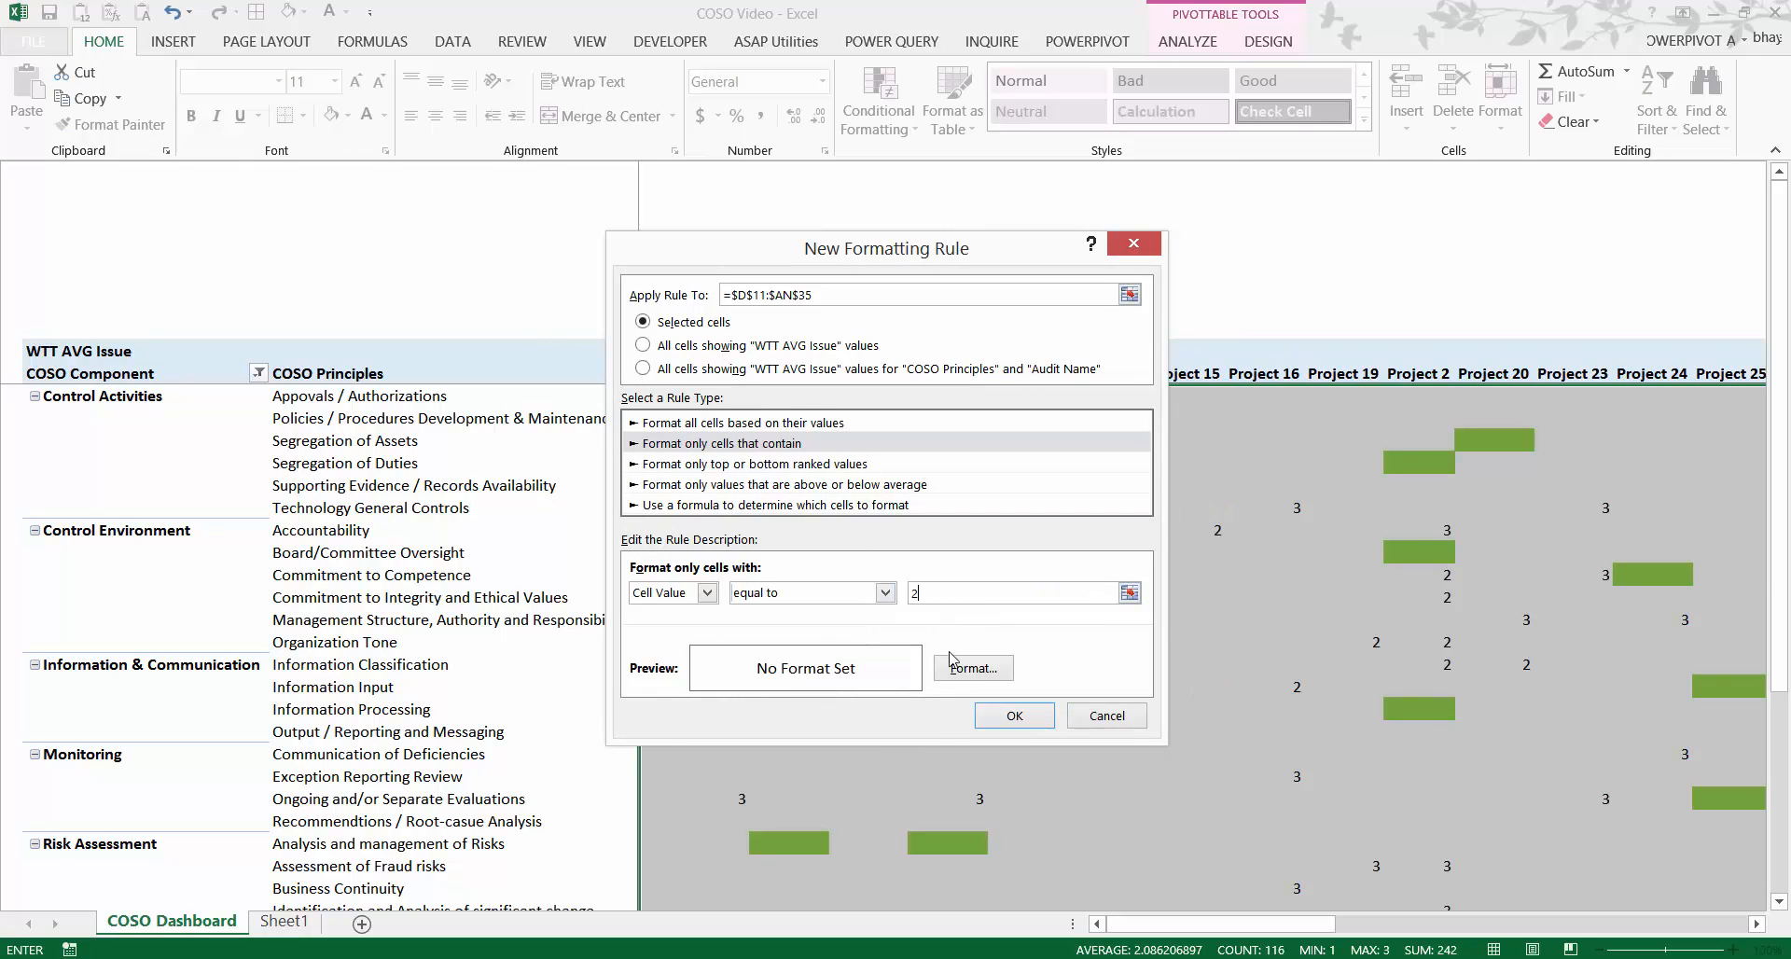
# - Give the value 2 rule an orange fill and matching orange font, and apply it
pyautogui.click(956, 664)
pyautogui.click(670, 440)
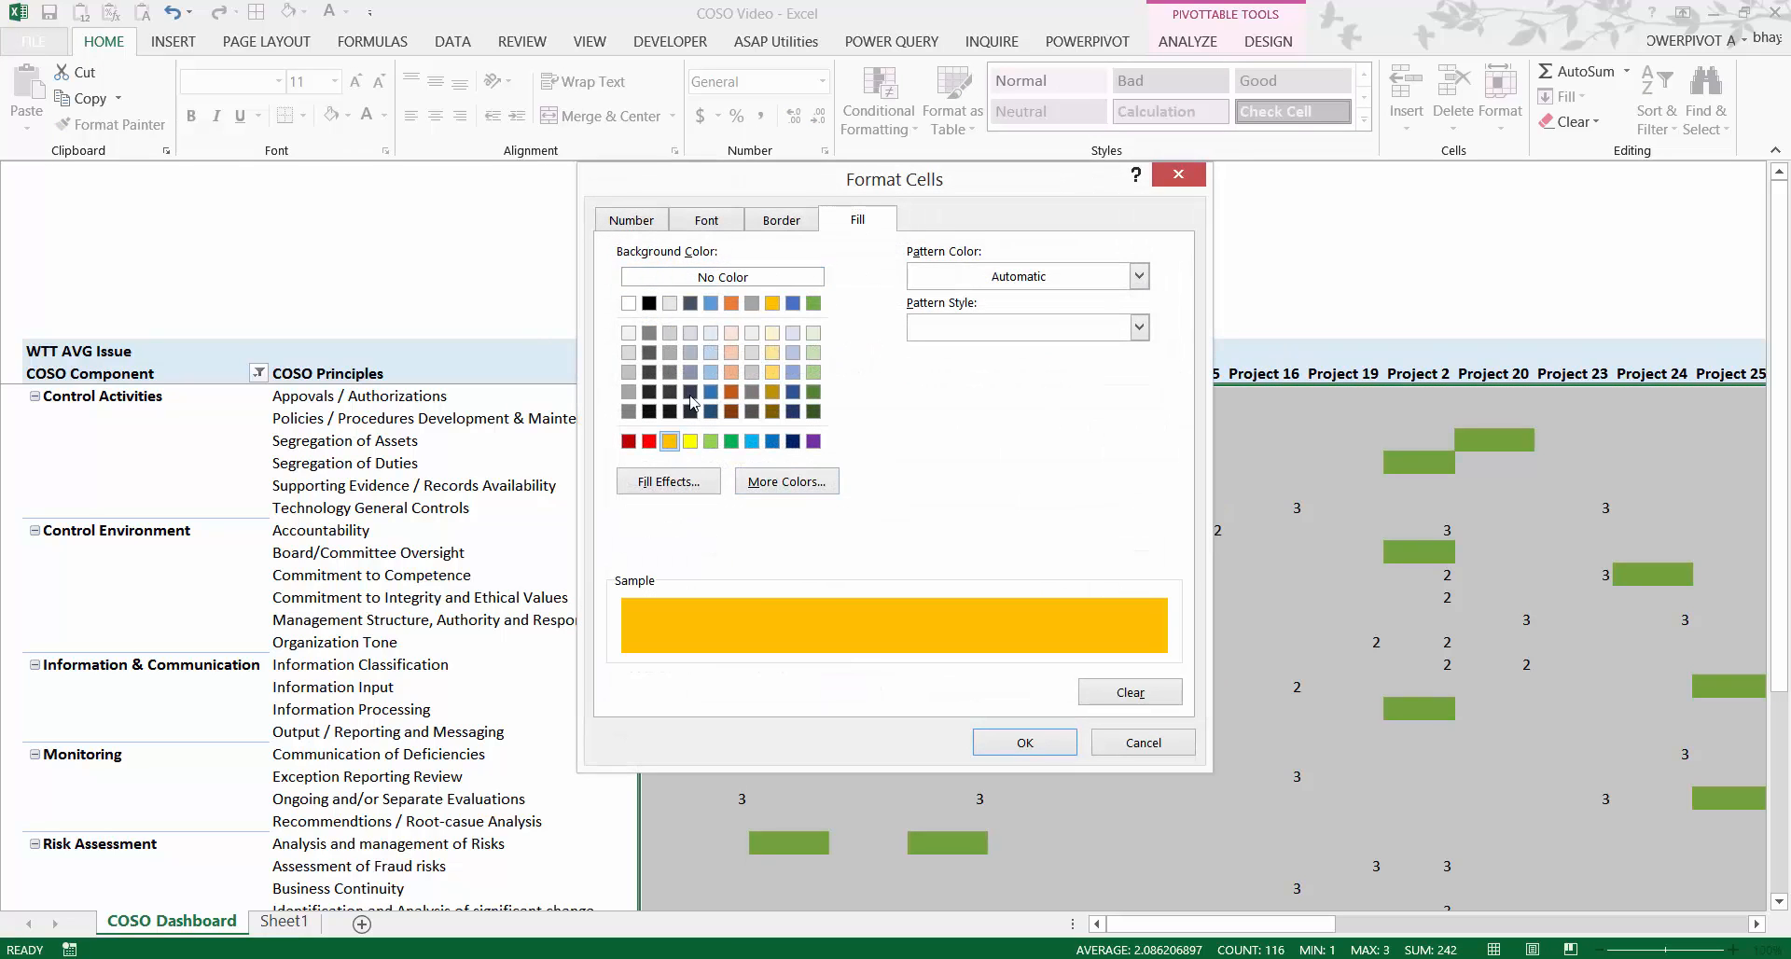
pyautogui.click(717, 223)
pyautogui.click(981, 424)
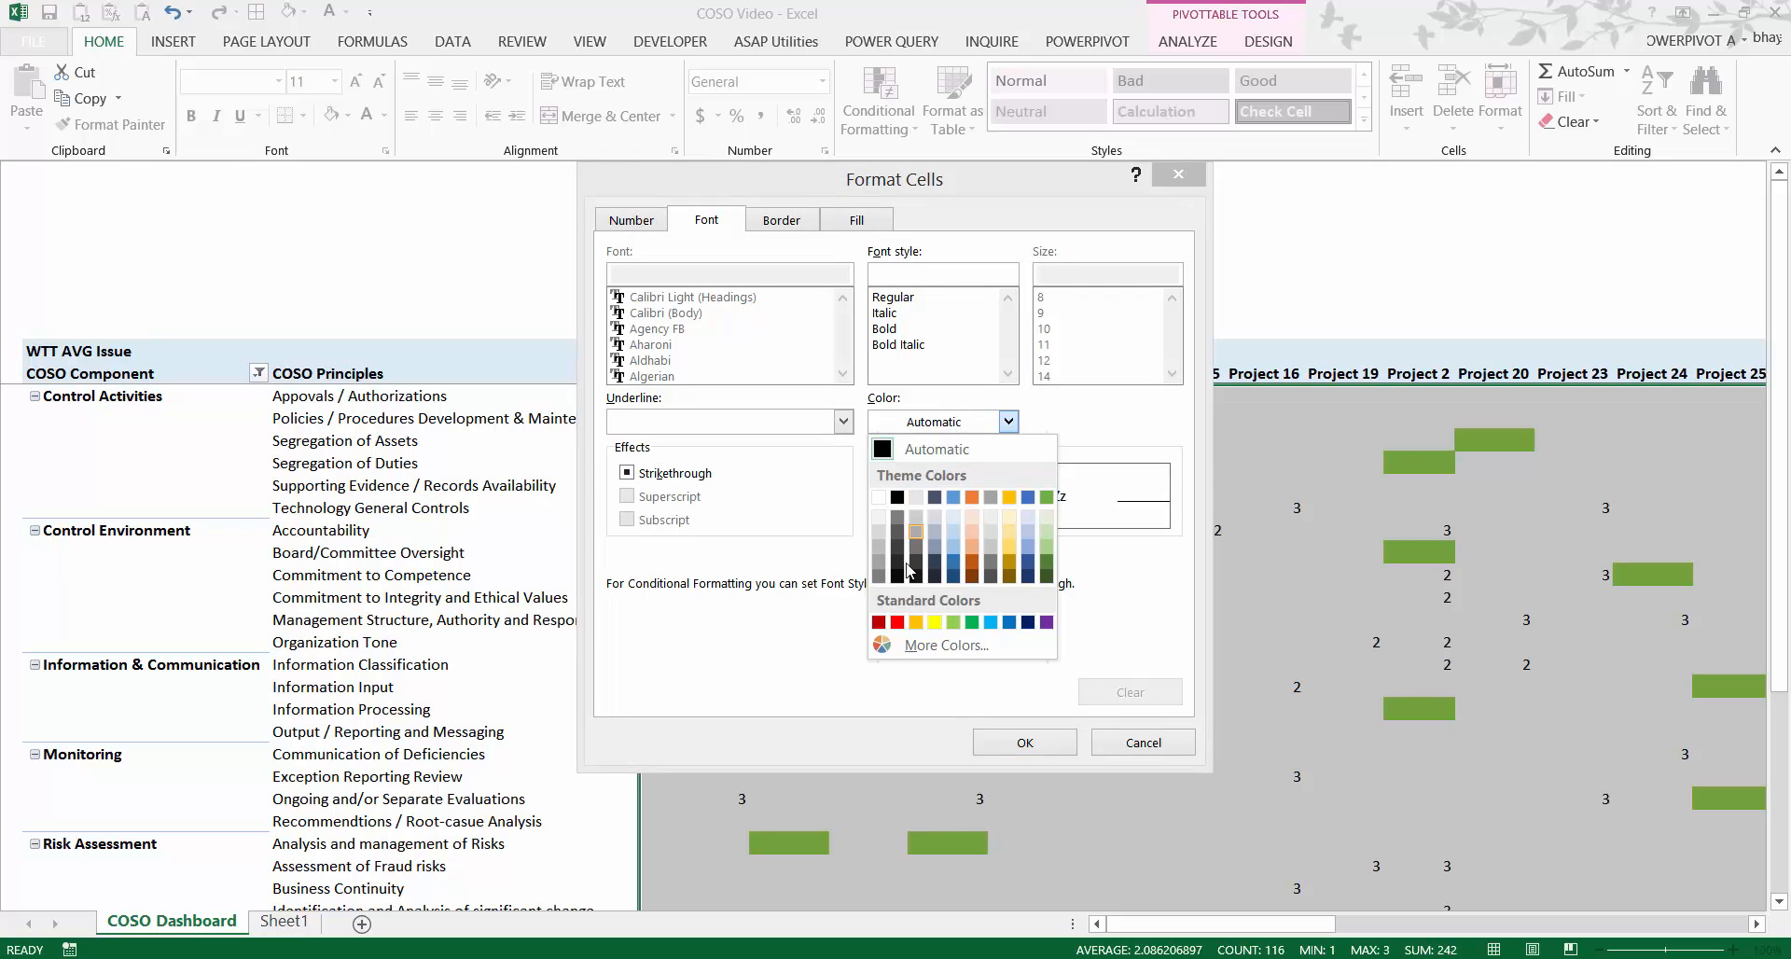
pyautogui.click(923, 623)
pyautogui.click(1029, 746)
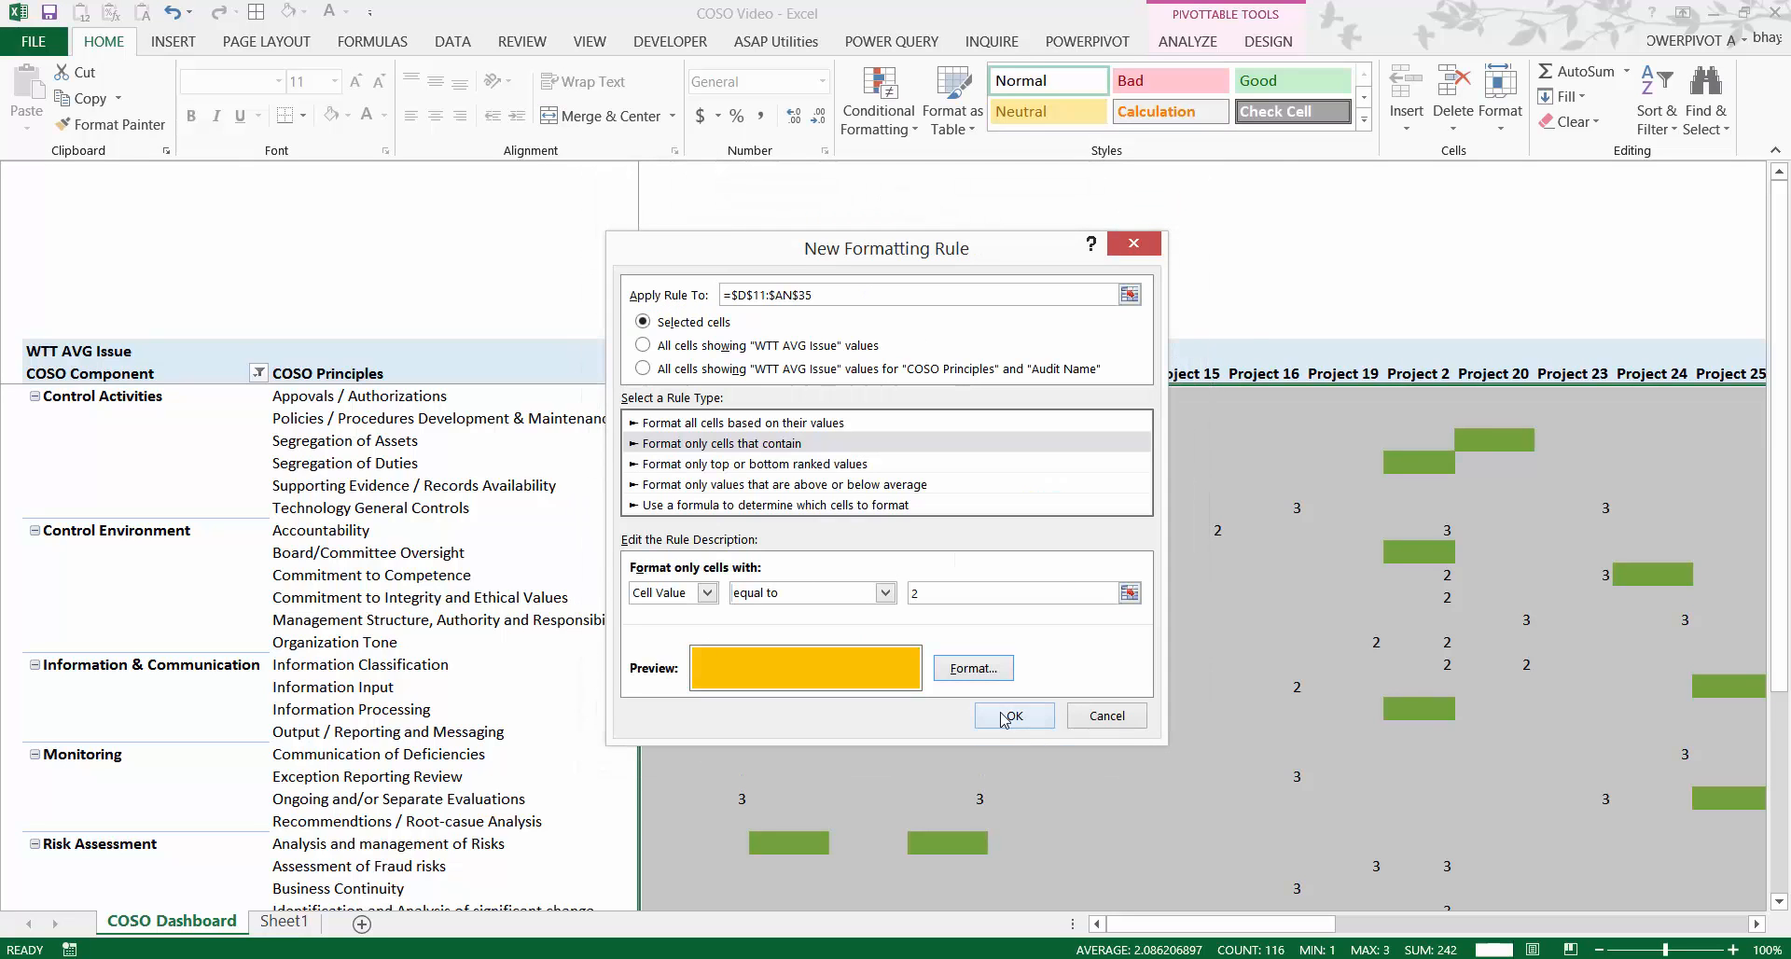
pyautogui.click(1003, 719)
pyautogui.click(1199, 654)
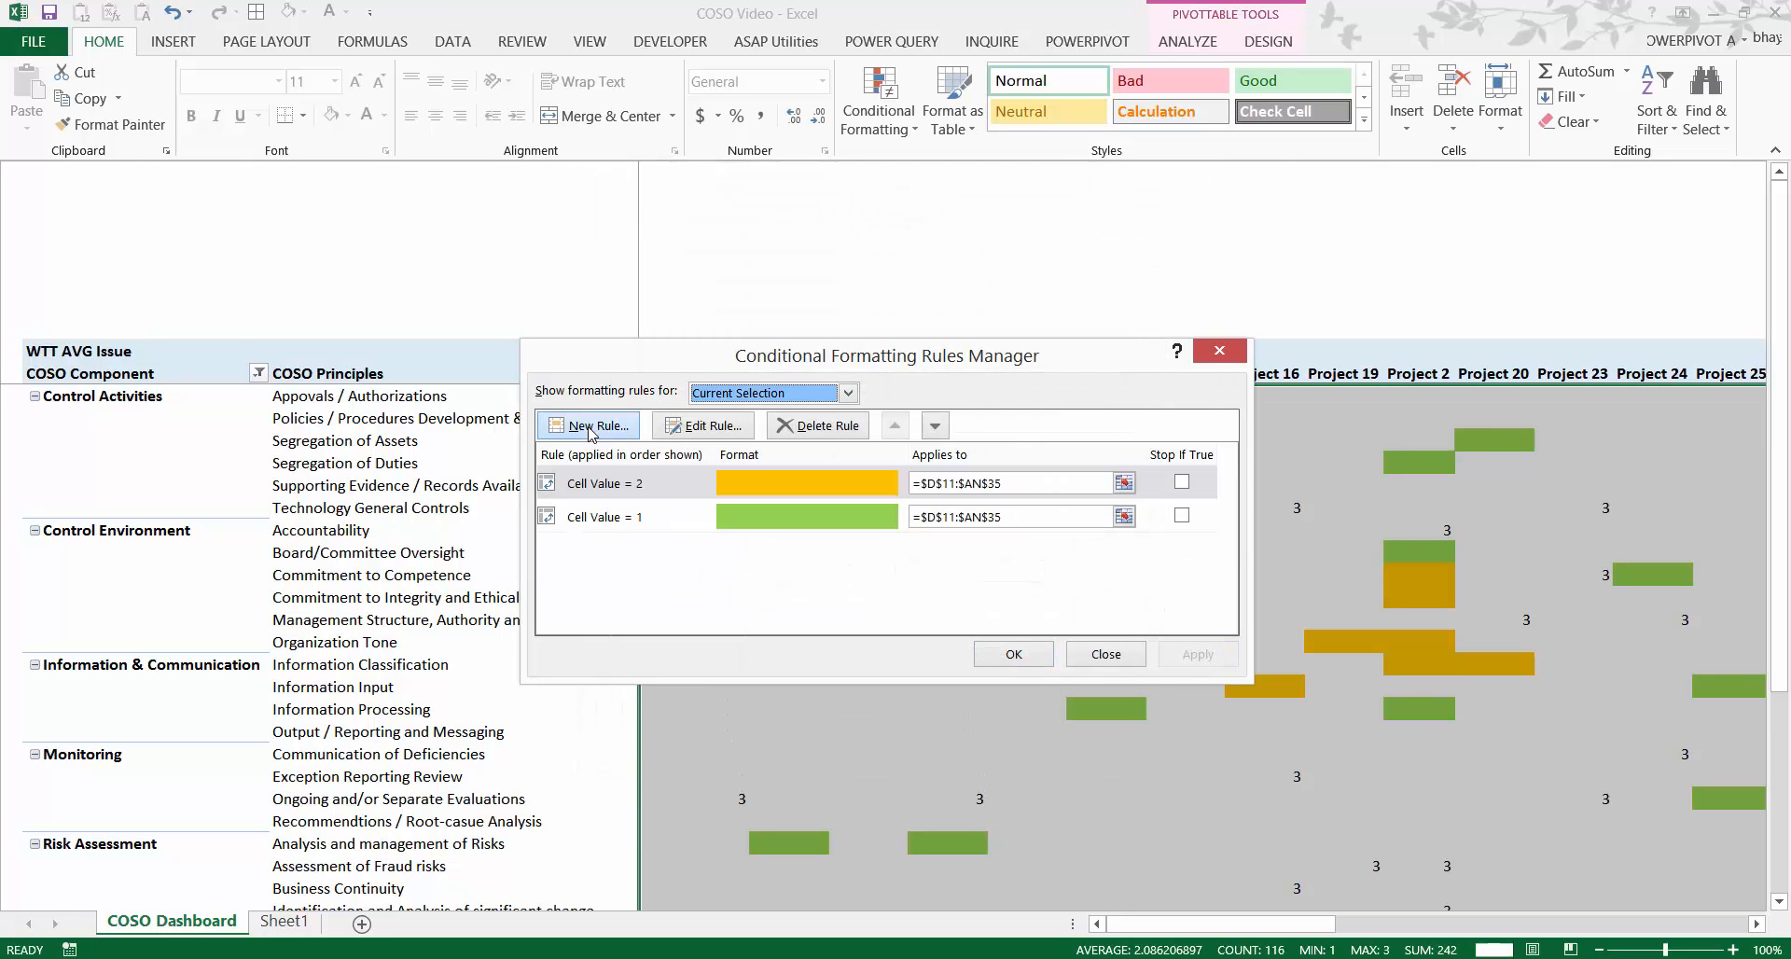
# - Add a third conditional formatting rule for cells with a value equal to 3
pyautogui.click(595, 426)
pyautogui.click(791, 444)
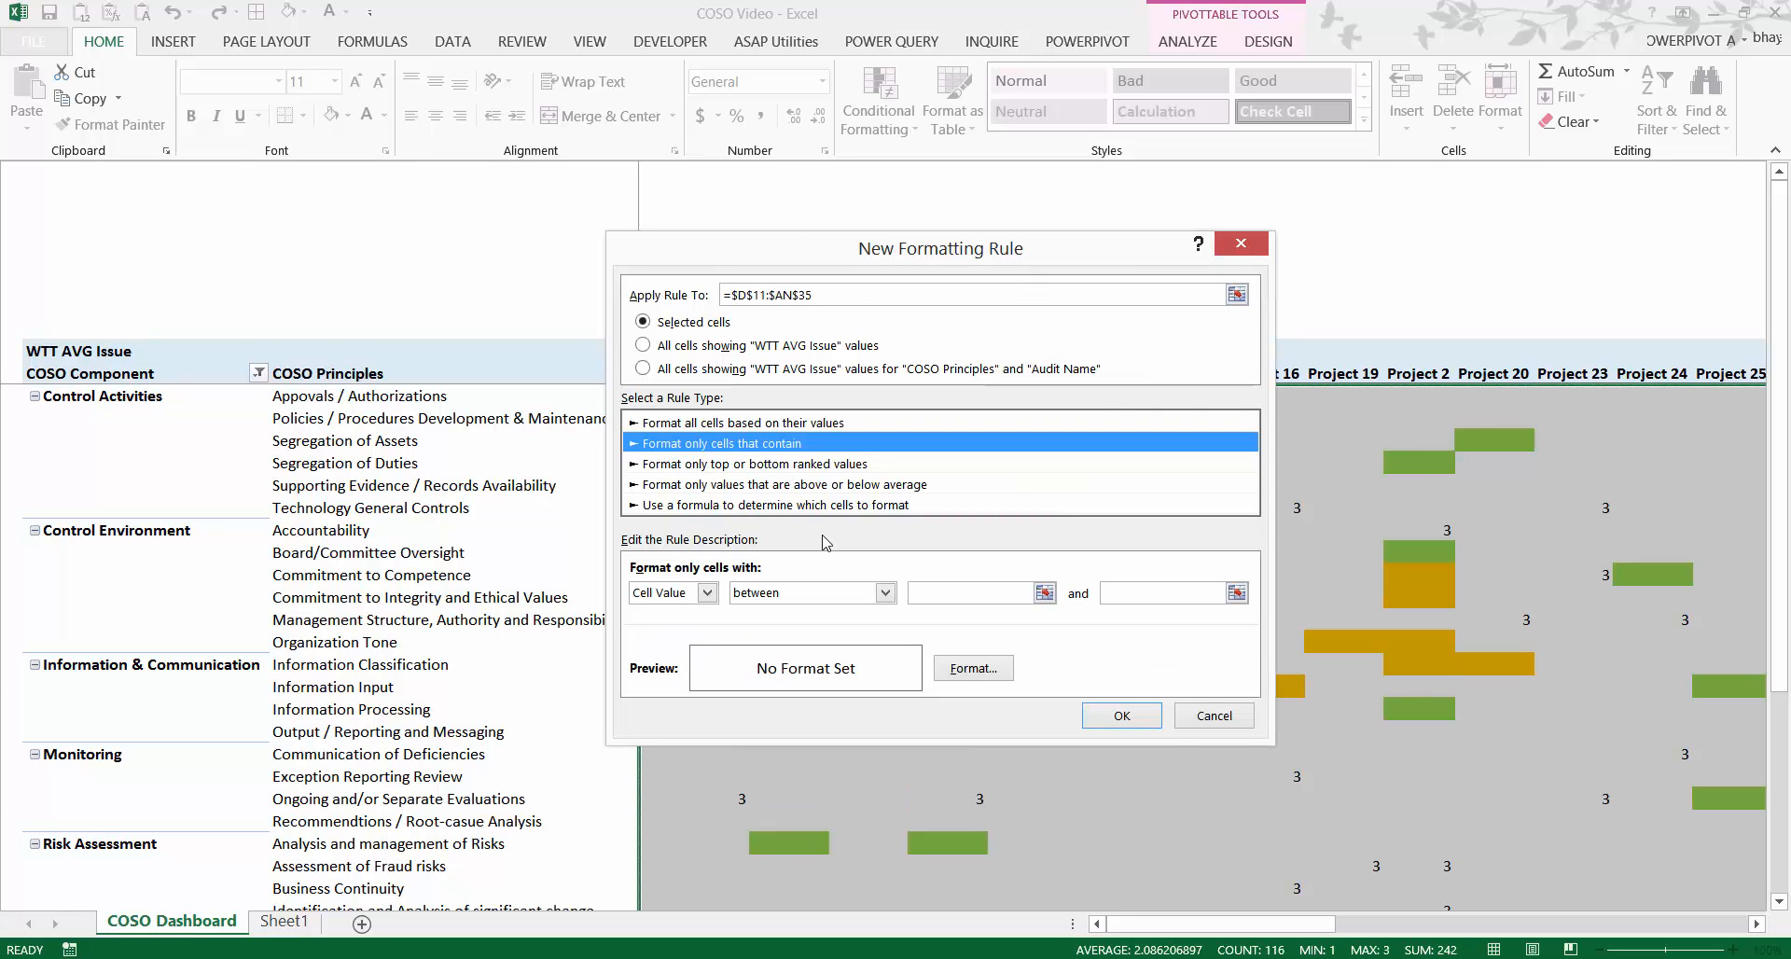
pyautogui.click(876, 594)
pyautogui.click(793, 642)
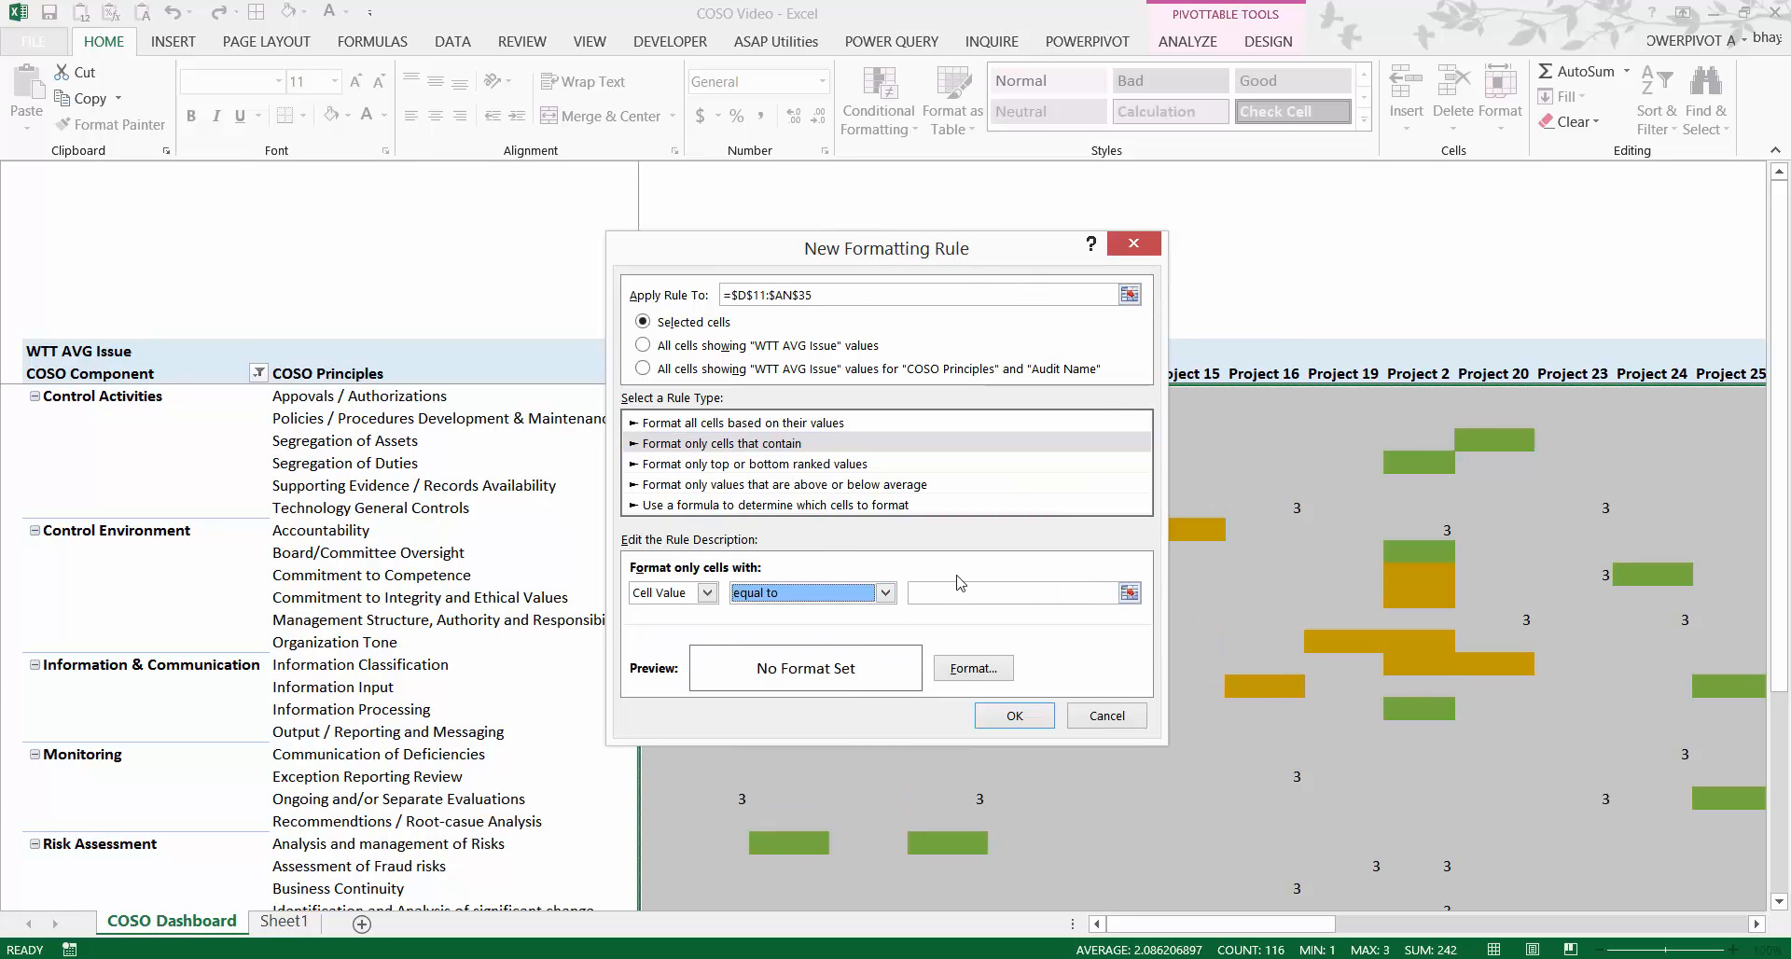
pyautogui.click(944, 597)
# - Give the value 3 rule a red font and matching red fill, apply it and close the rules manager
pyautogui.click(982, 668)
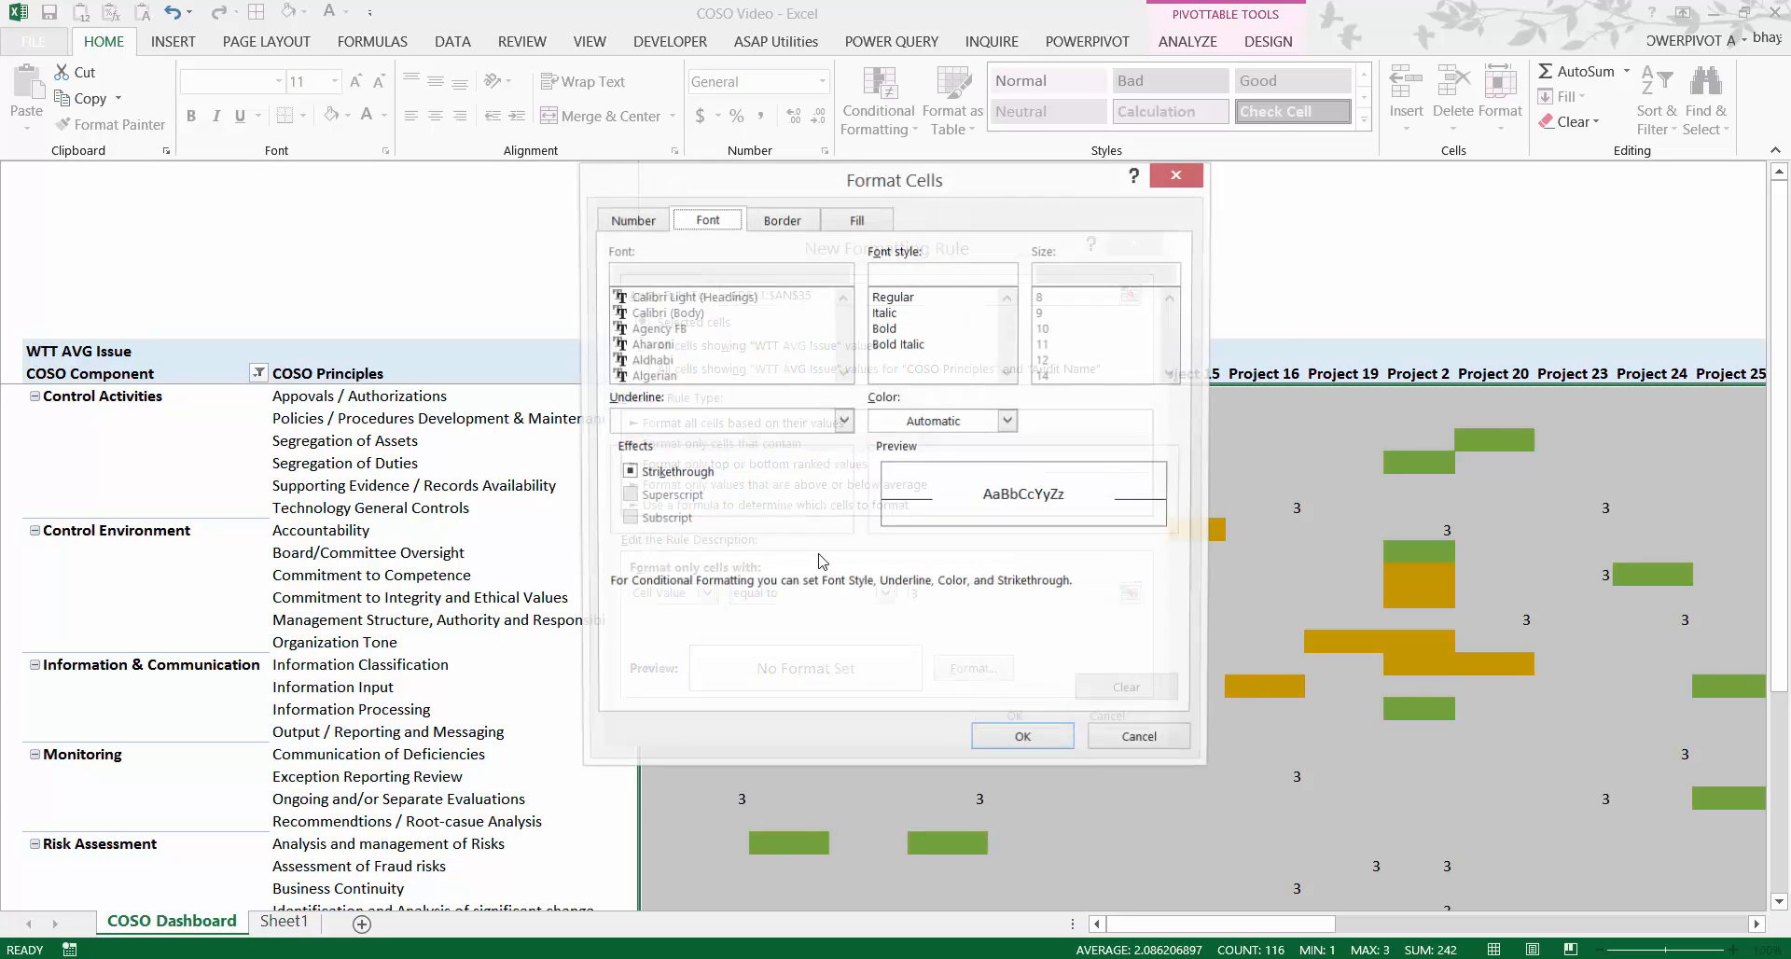
pyautogui.click(935, 426)
pyautogui.click(896, 622)
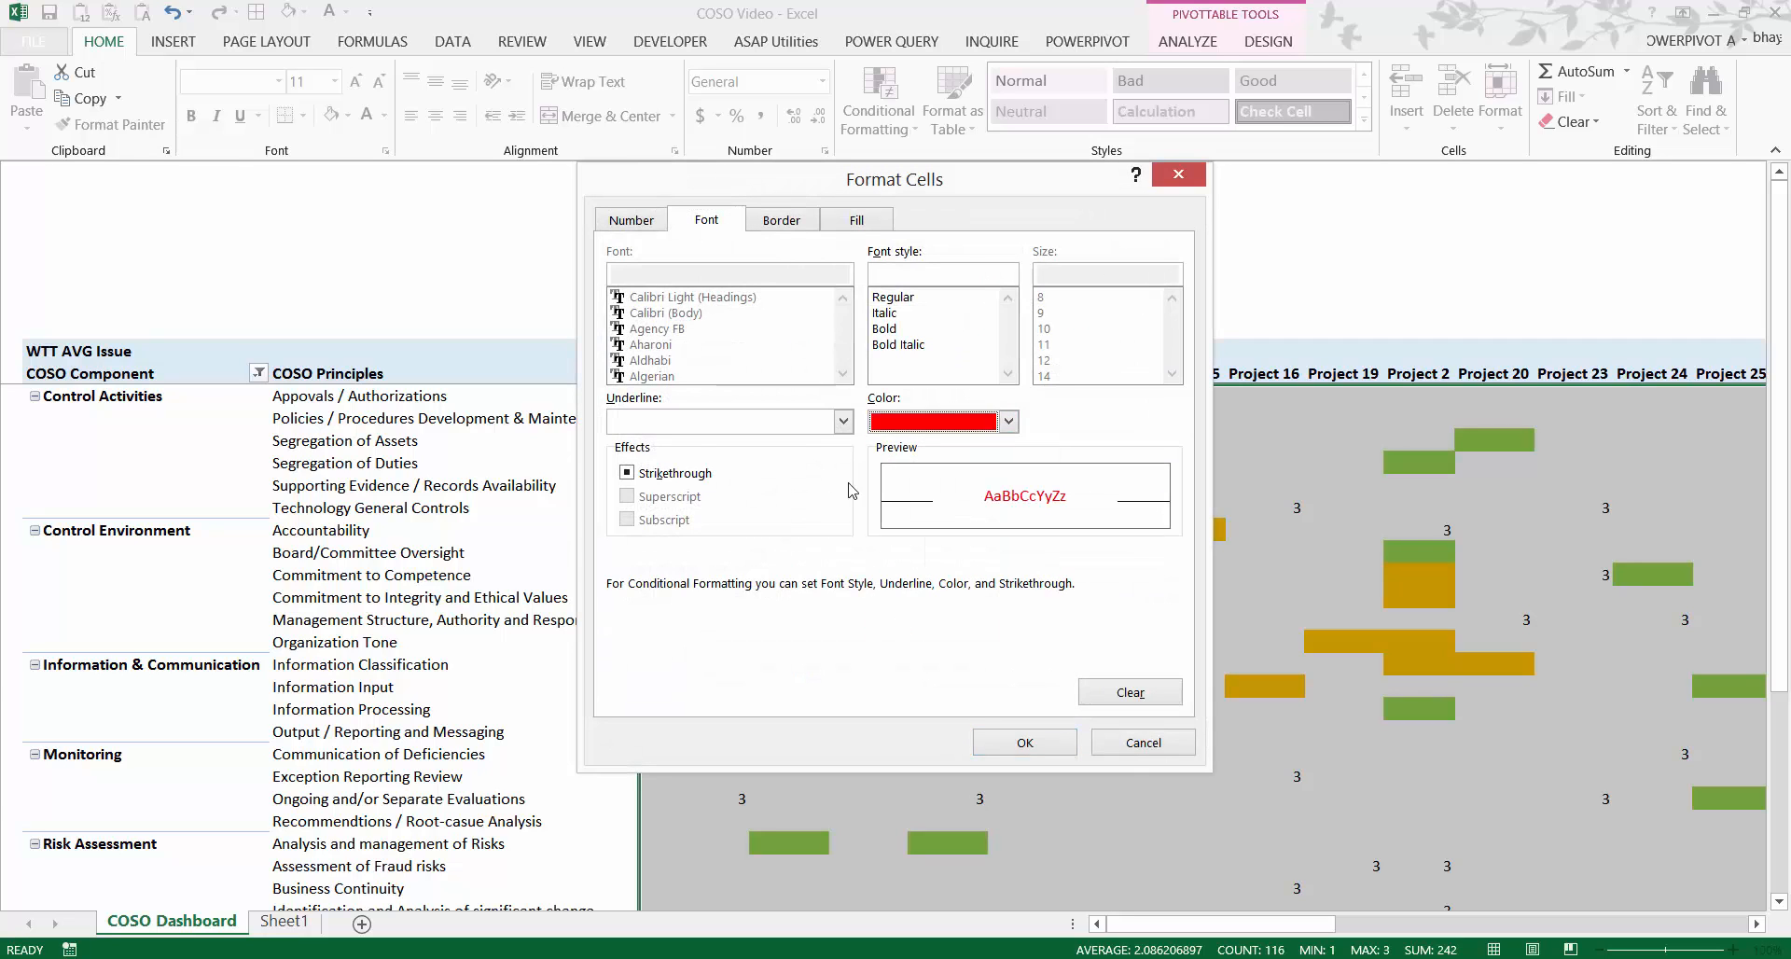
pyautogui.click(856, 222)
pyautogui.click(651, 441)
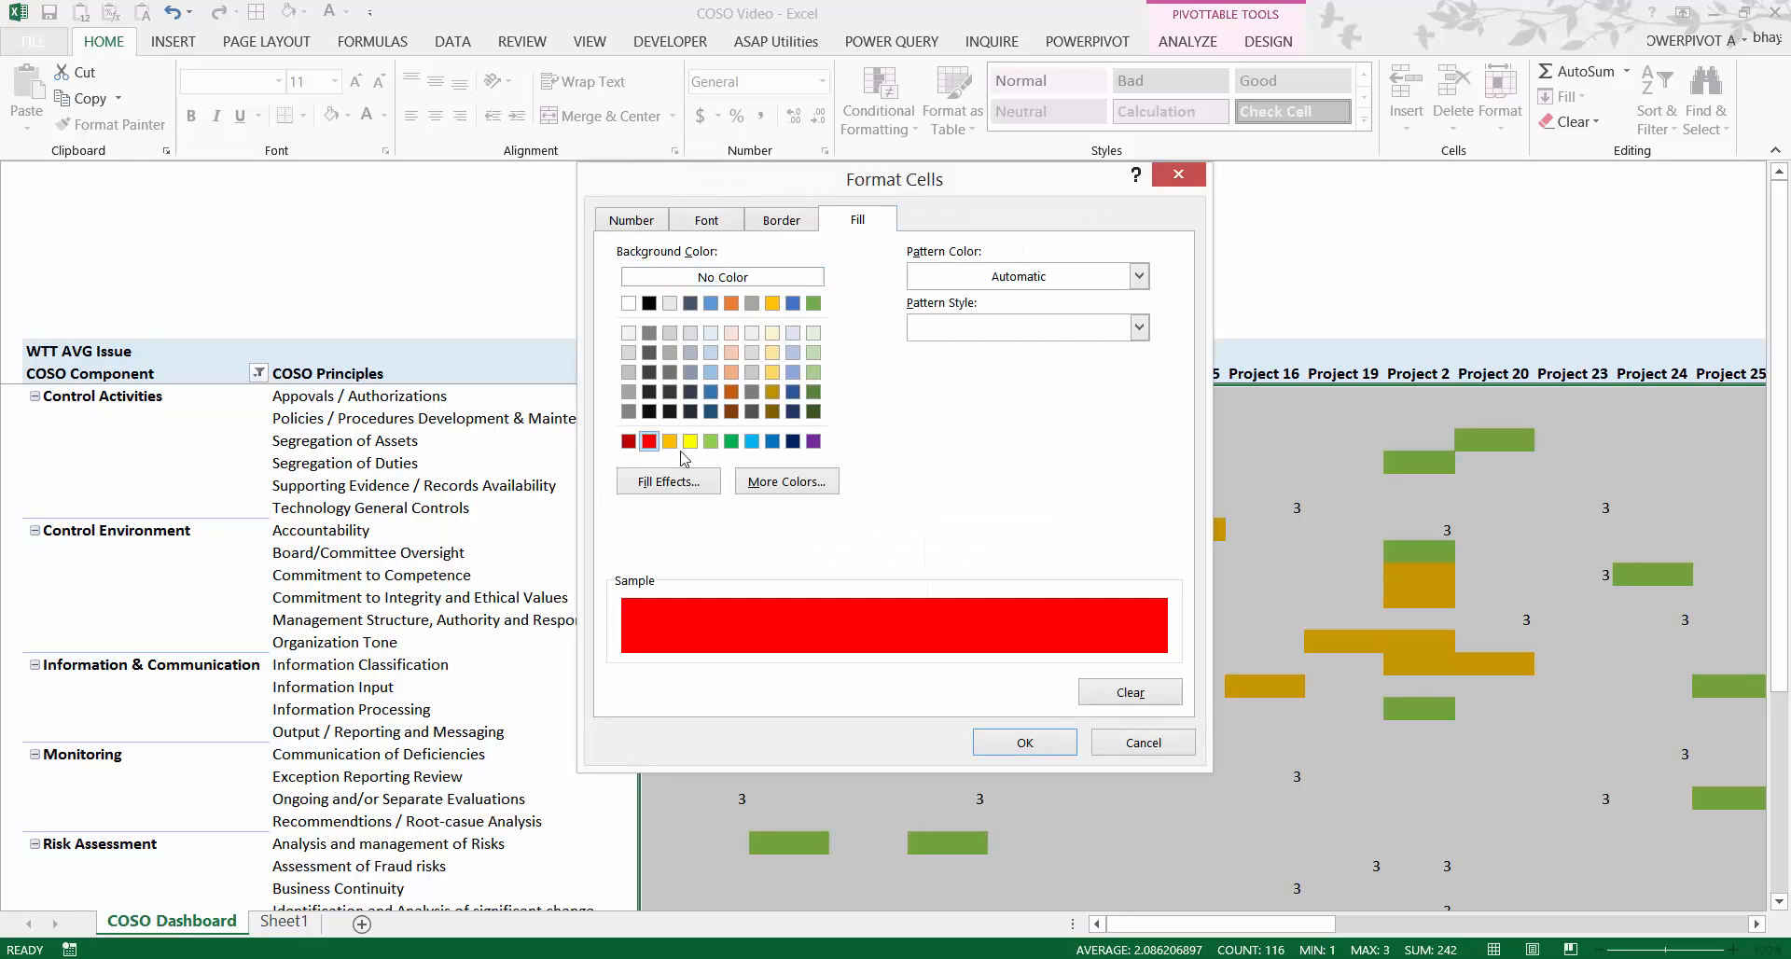
pyautogui.click(1031, 744)
pyautogui.click(1025, 720)
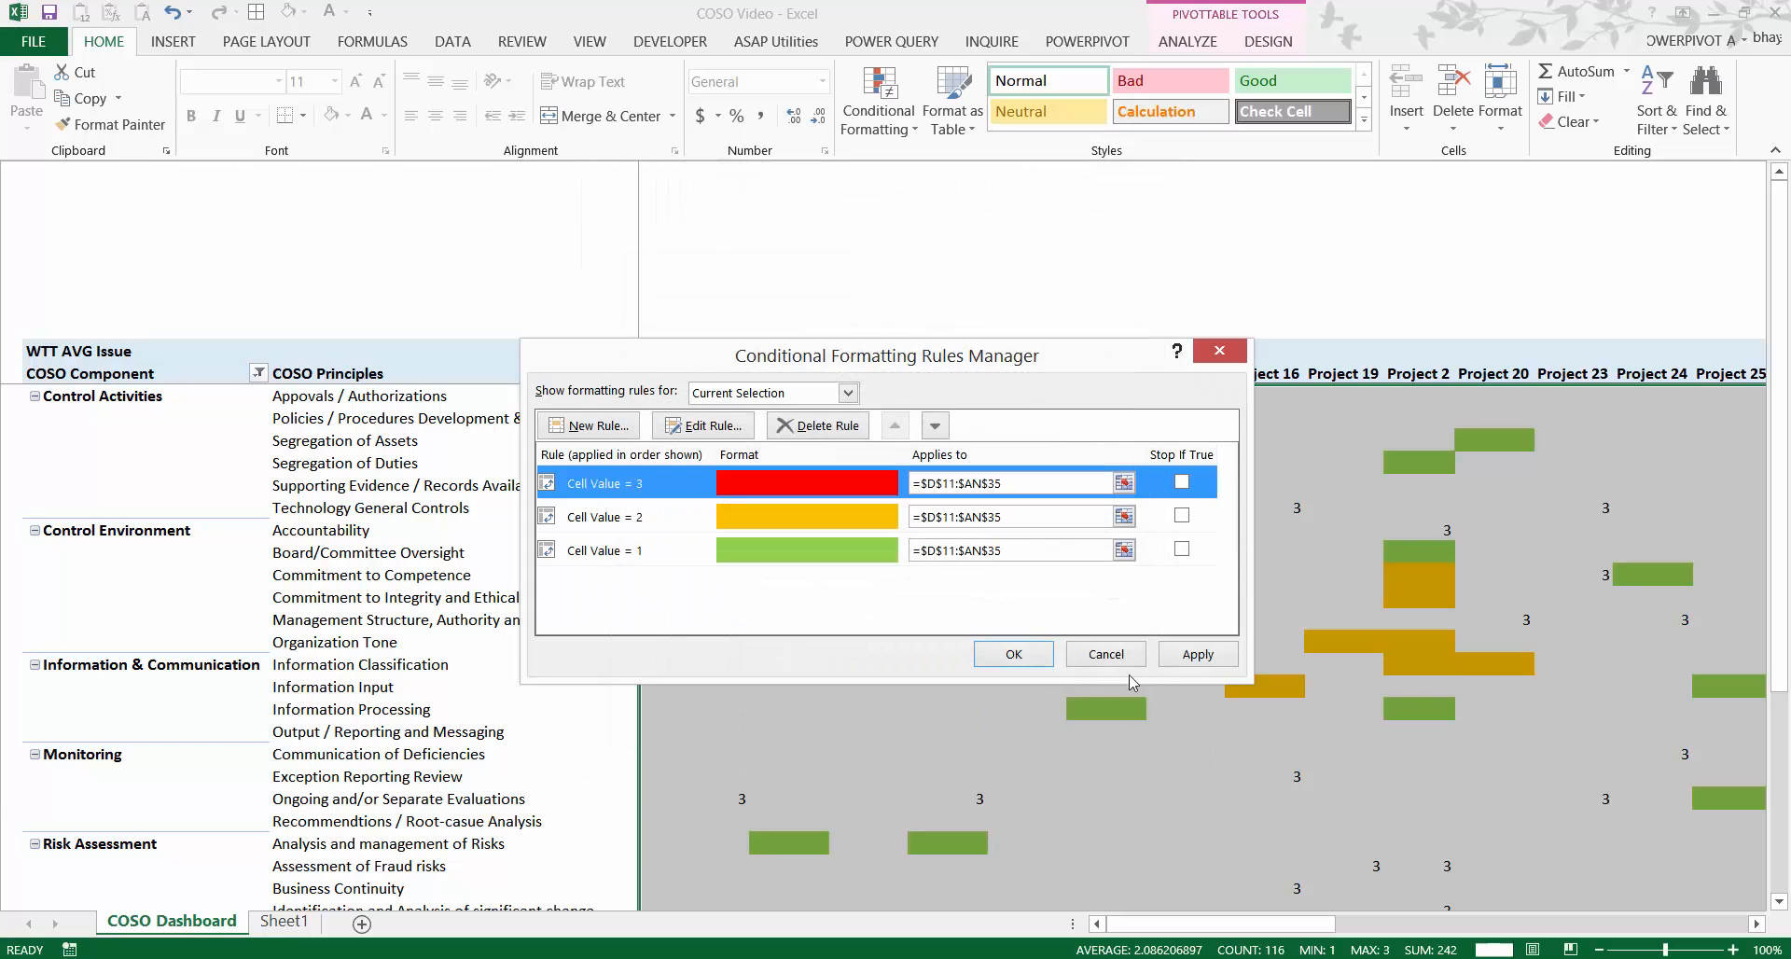
pyautogui.click(1199, 655)
pyautogui.click(1014, 654)
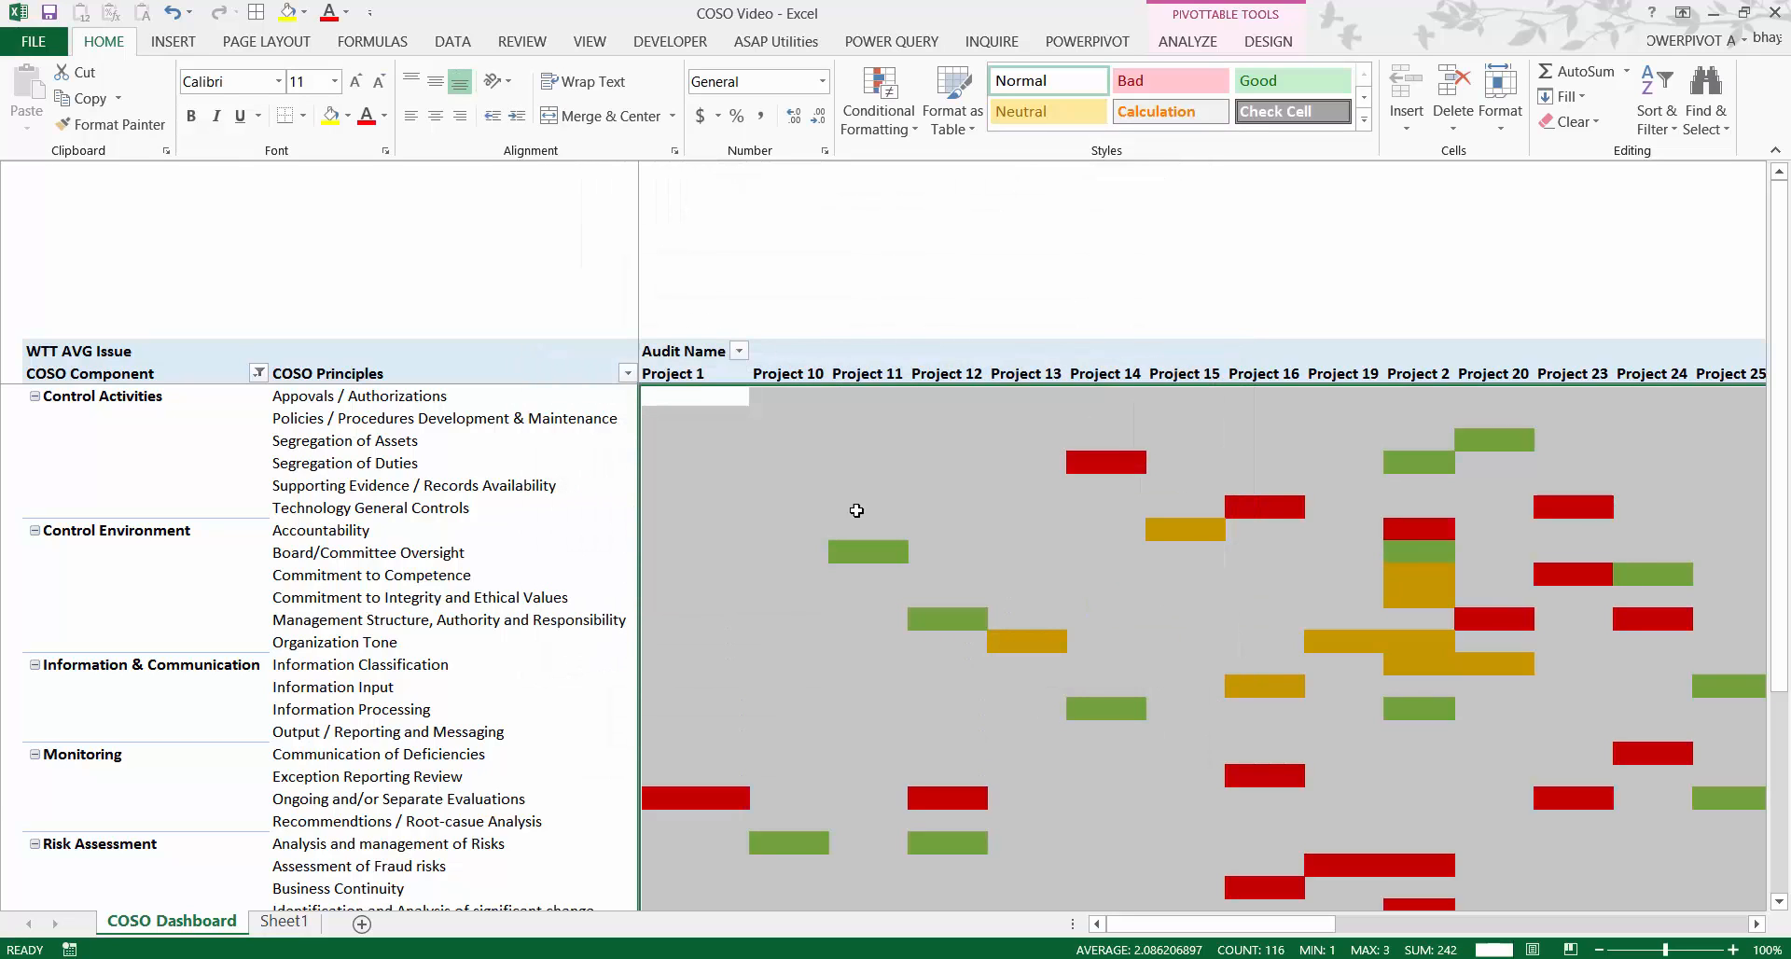
# - Select the Project 2 cell for Board/Committee Oversight and save the workbook
pyautogui.click(1397, 554)
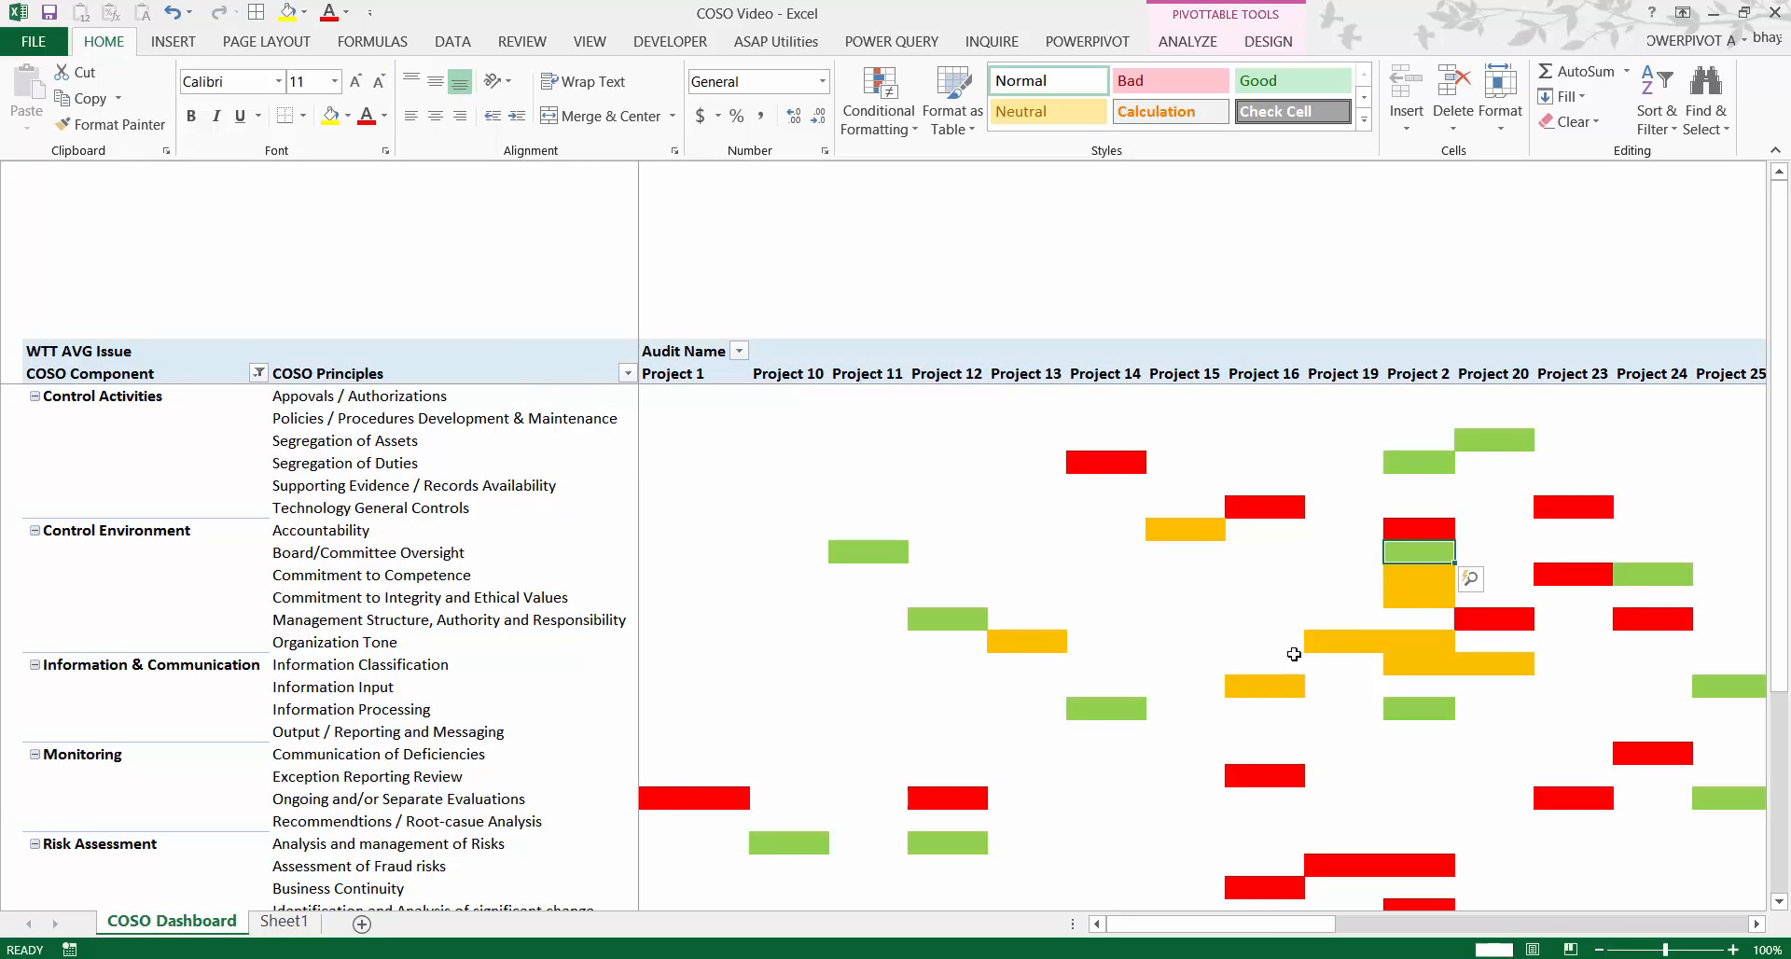
pyautogui.hotkey('ctrl', 's')
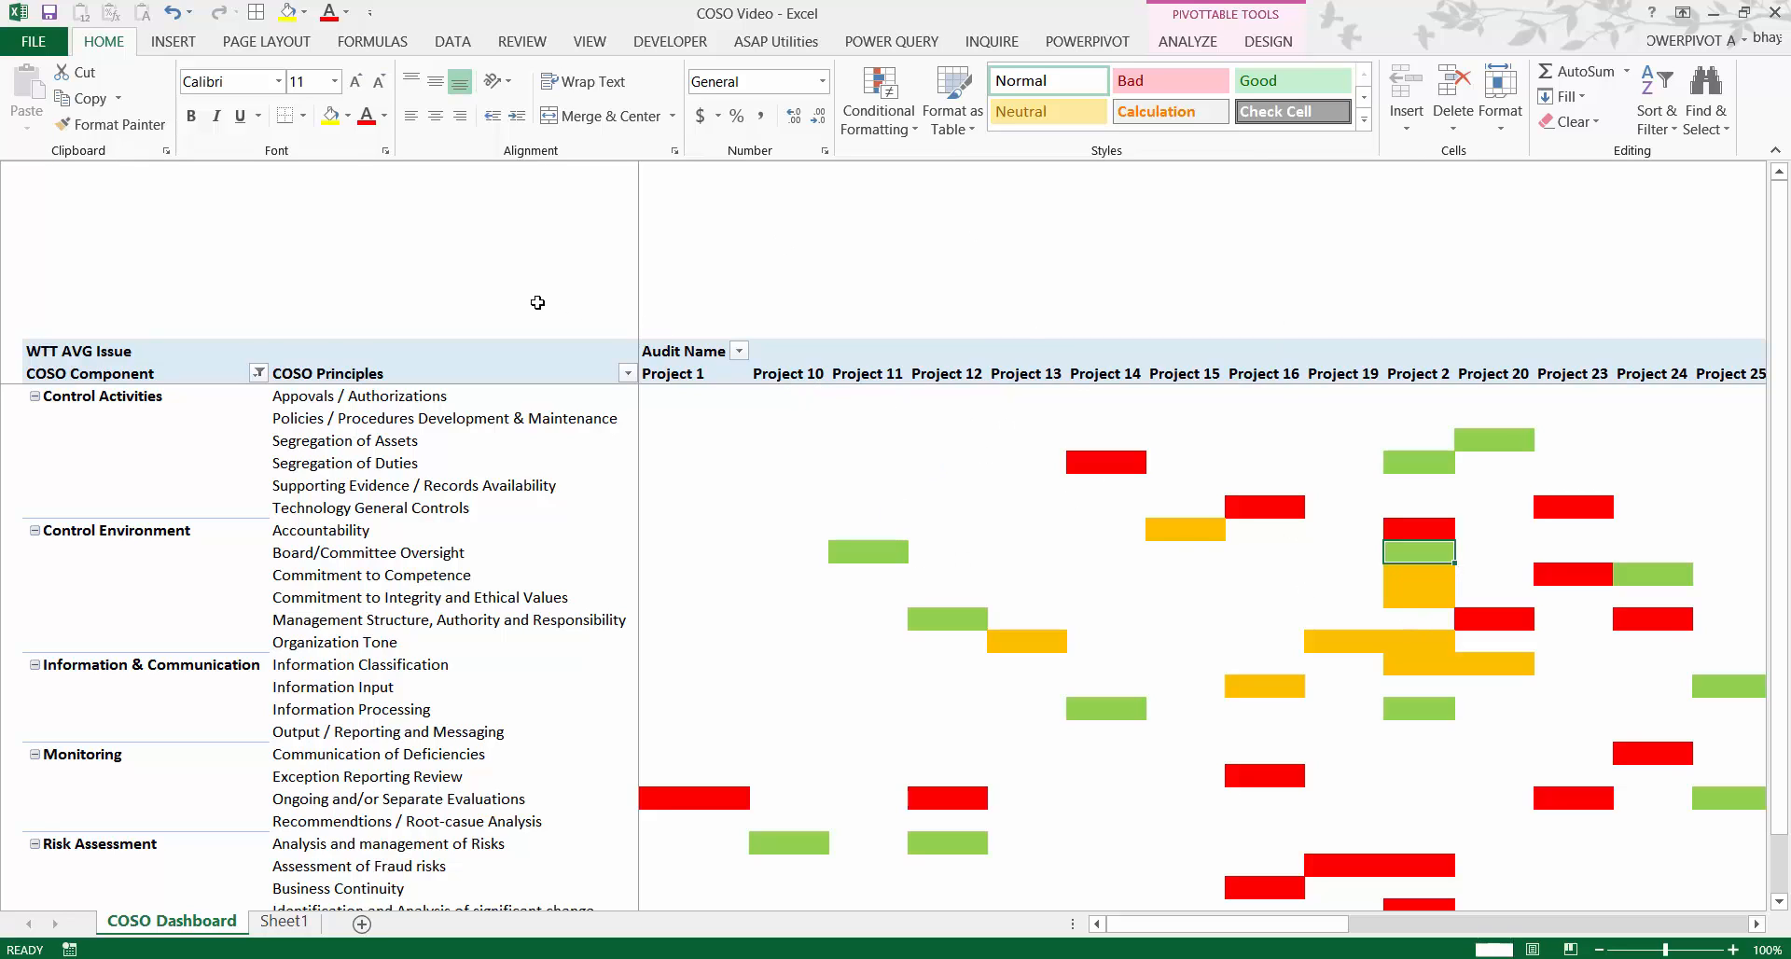
# - Insert PivotTable slicers for Status from Issue_List, Legal Entity Name from LE_List and Report Year from Project_List
pyautogui.click(1266, 47)
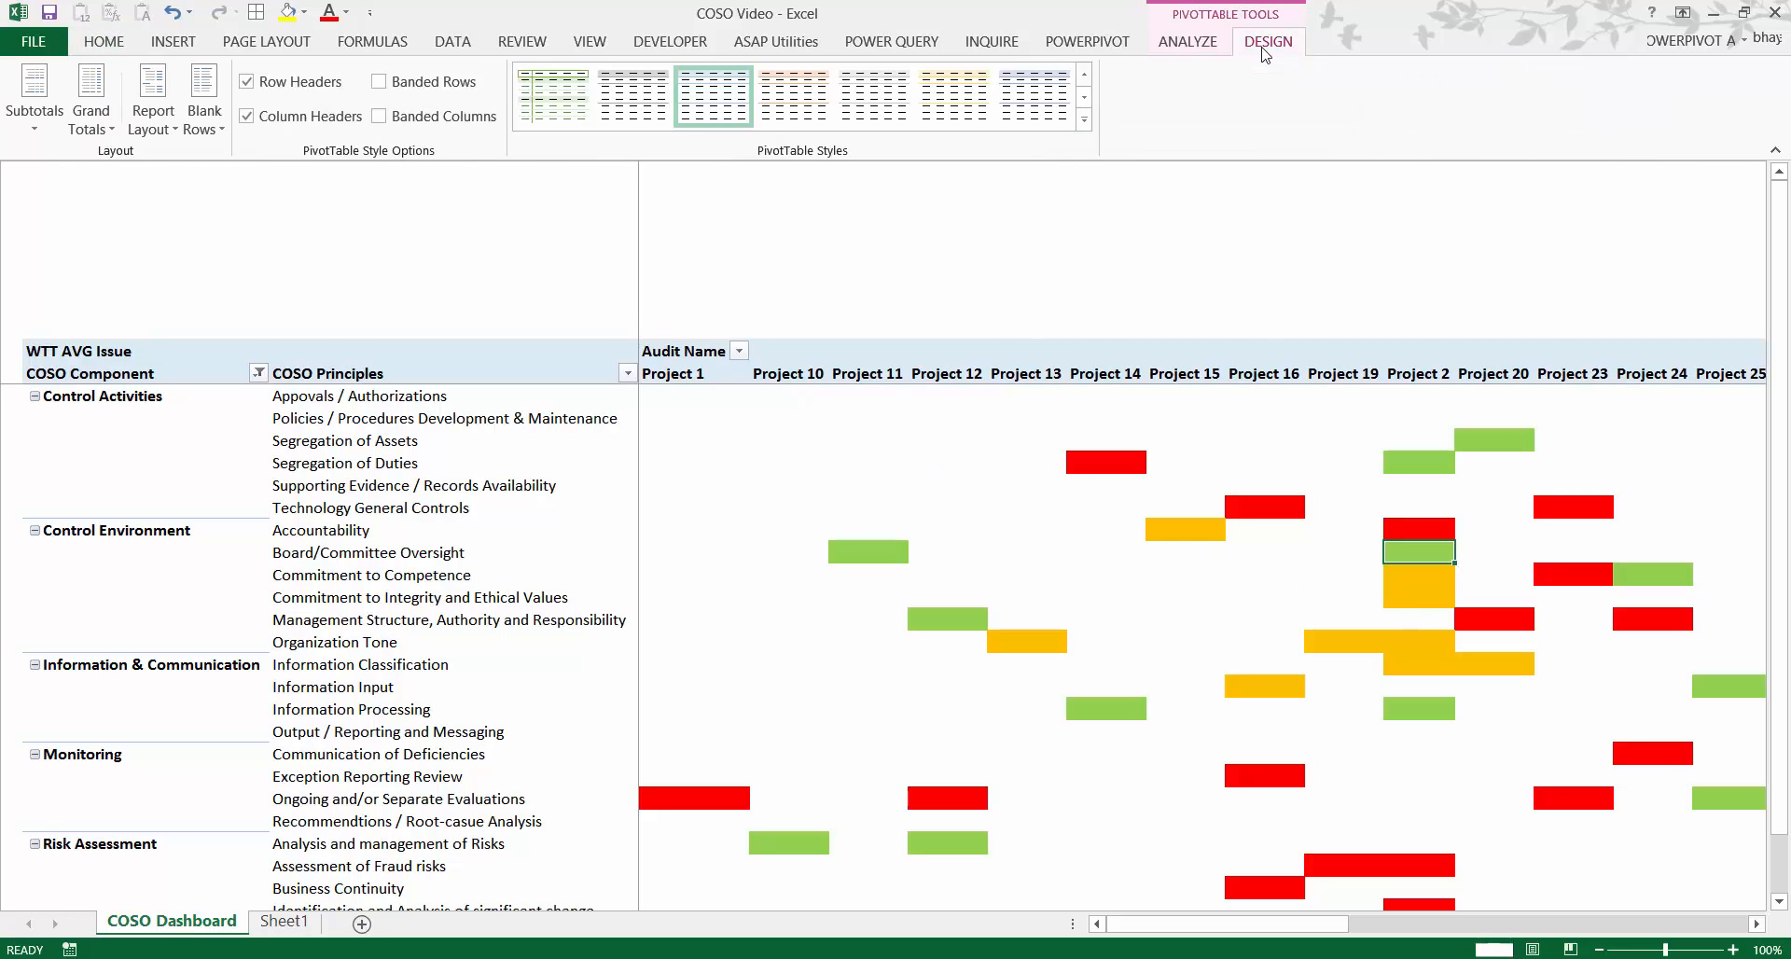
pyautogui.click(1187, 42)
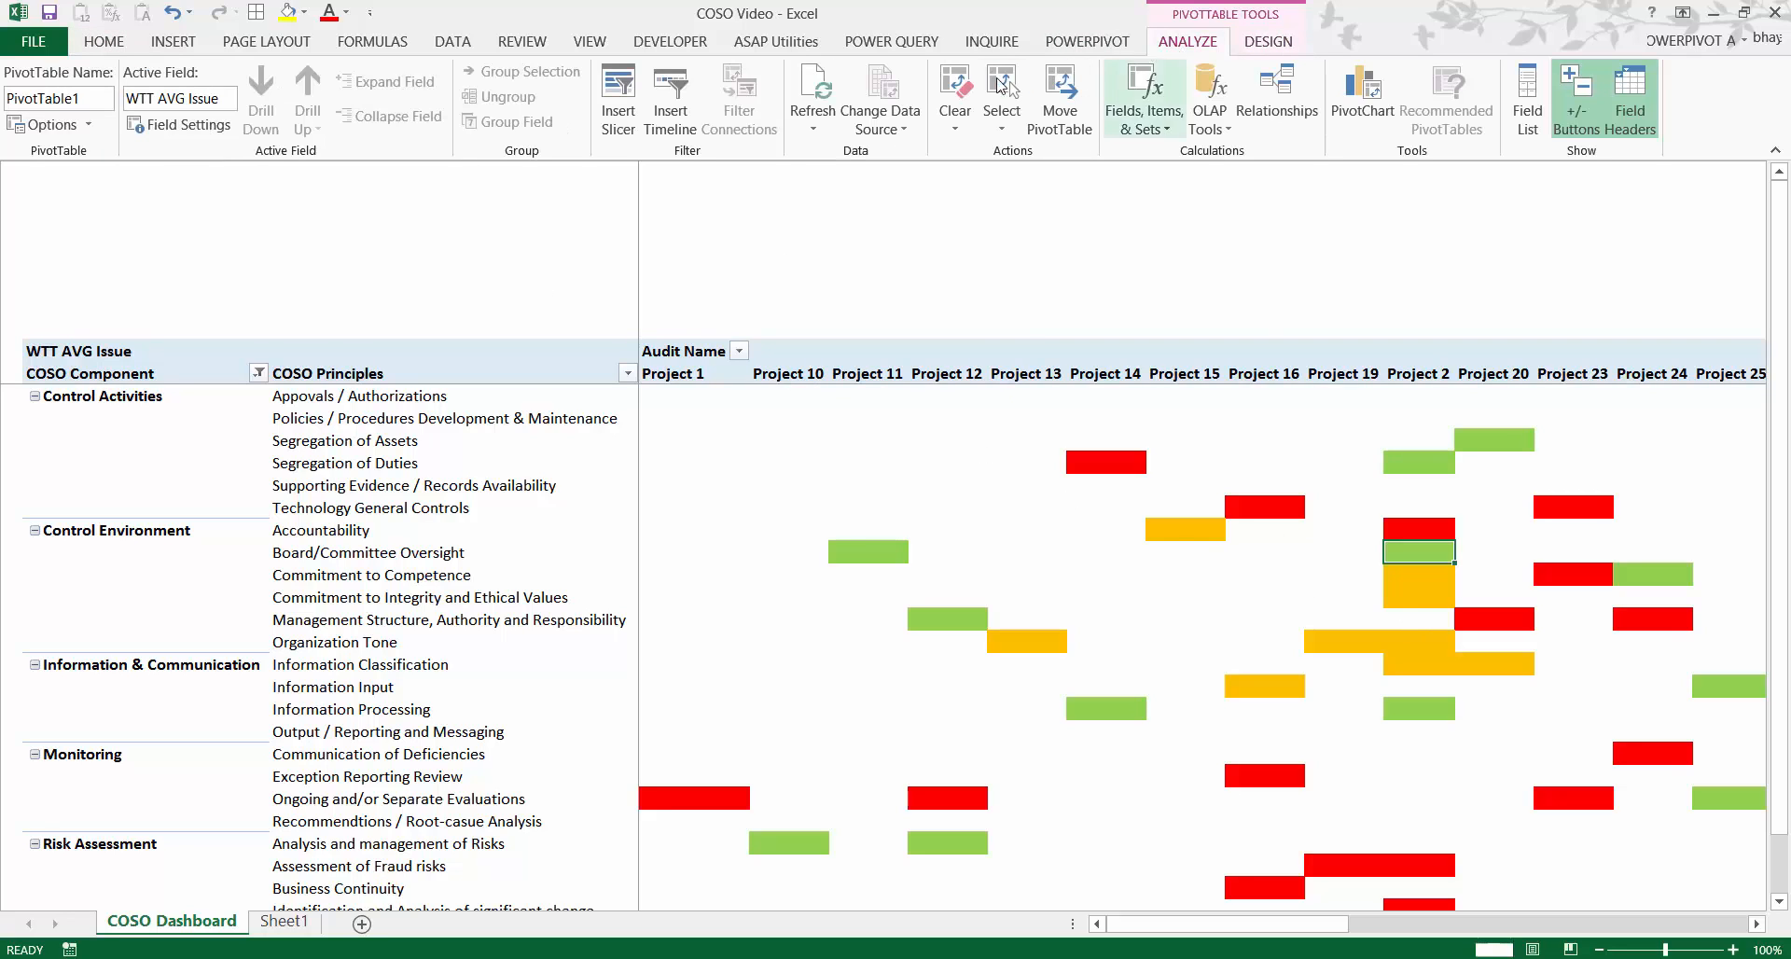
pyautogui.click(617, 98)
pyautogui.click(833, 310)
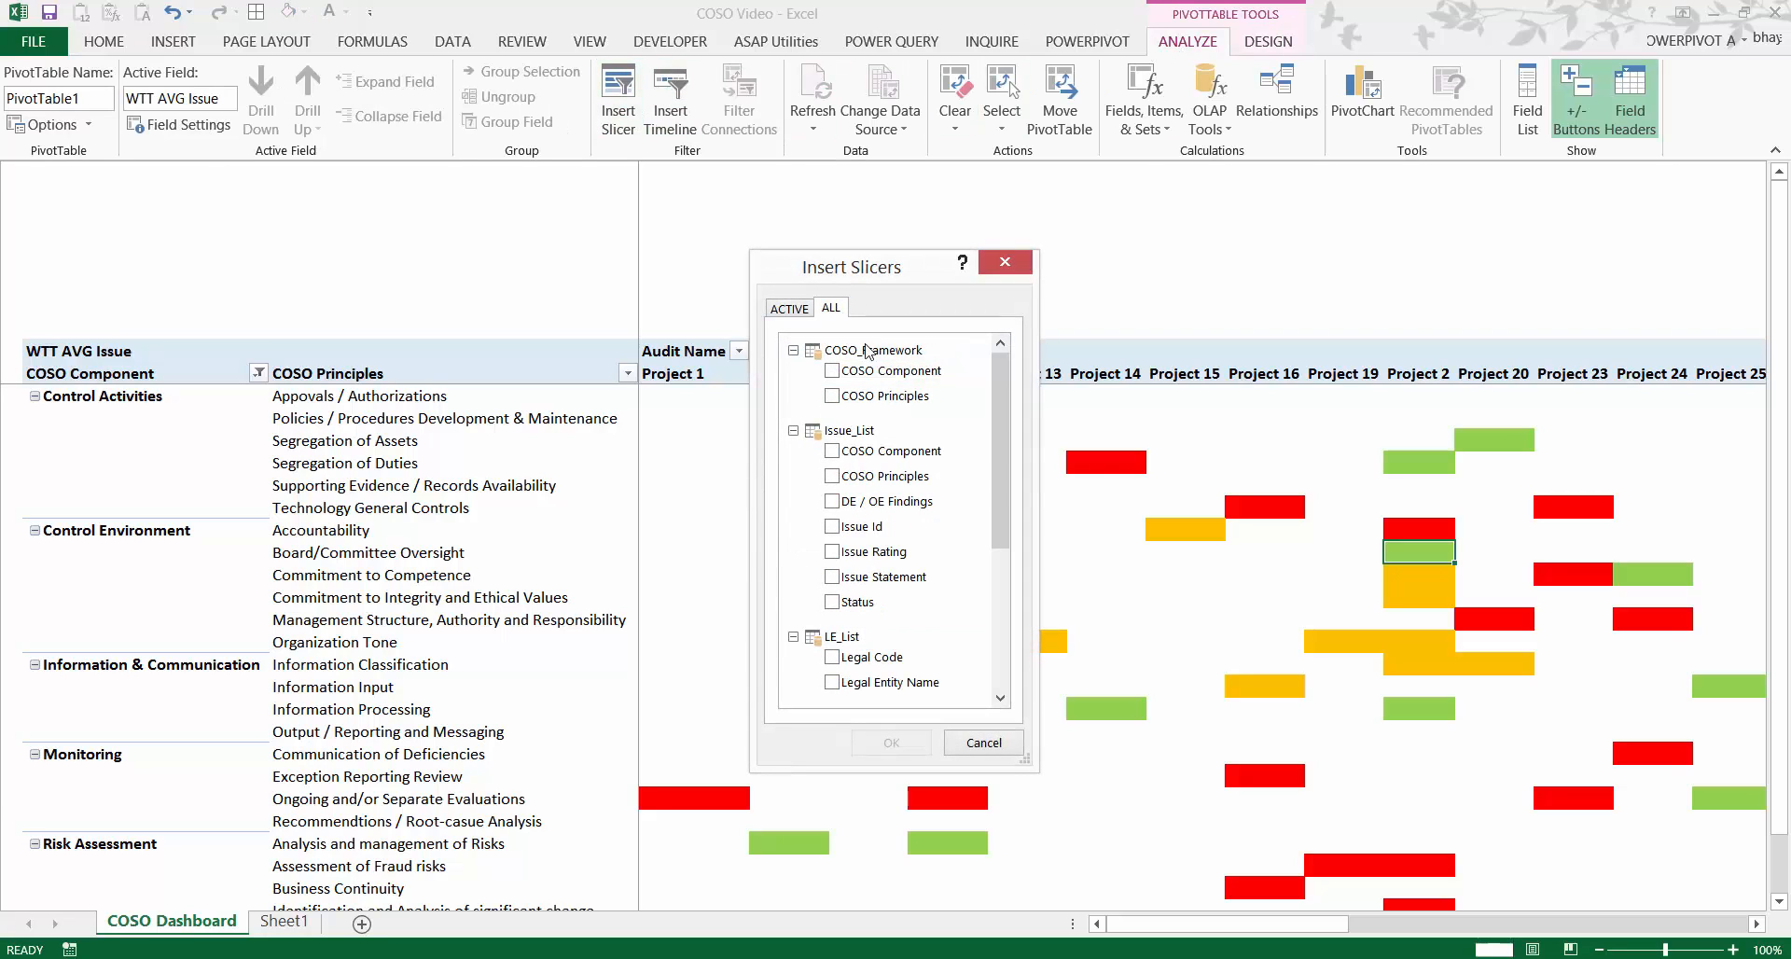
pyautogui.moveTo(993, 452); pyautogui.dragTo(995, 515)
pyautogui.click(831, 479)
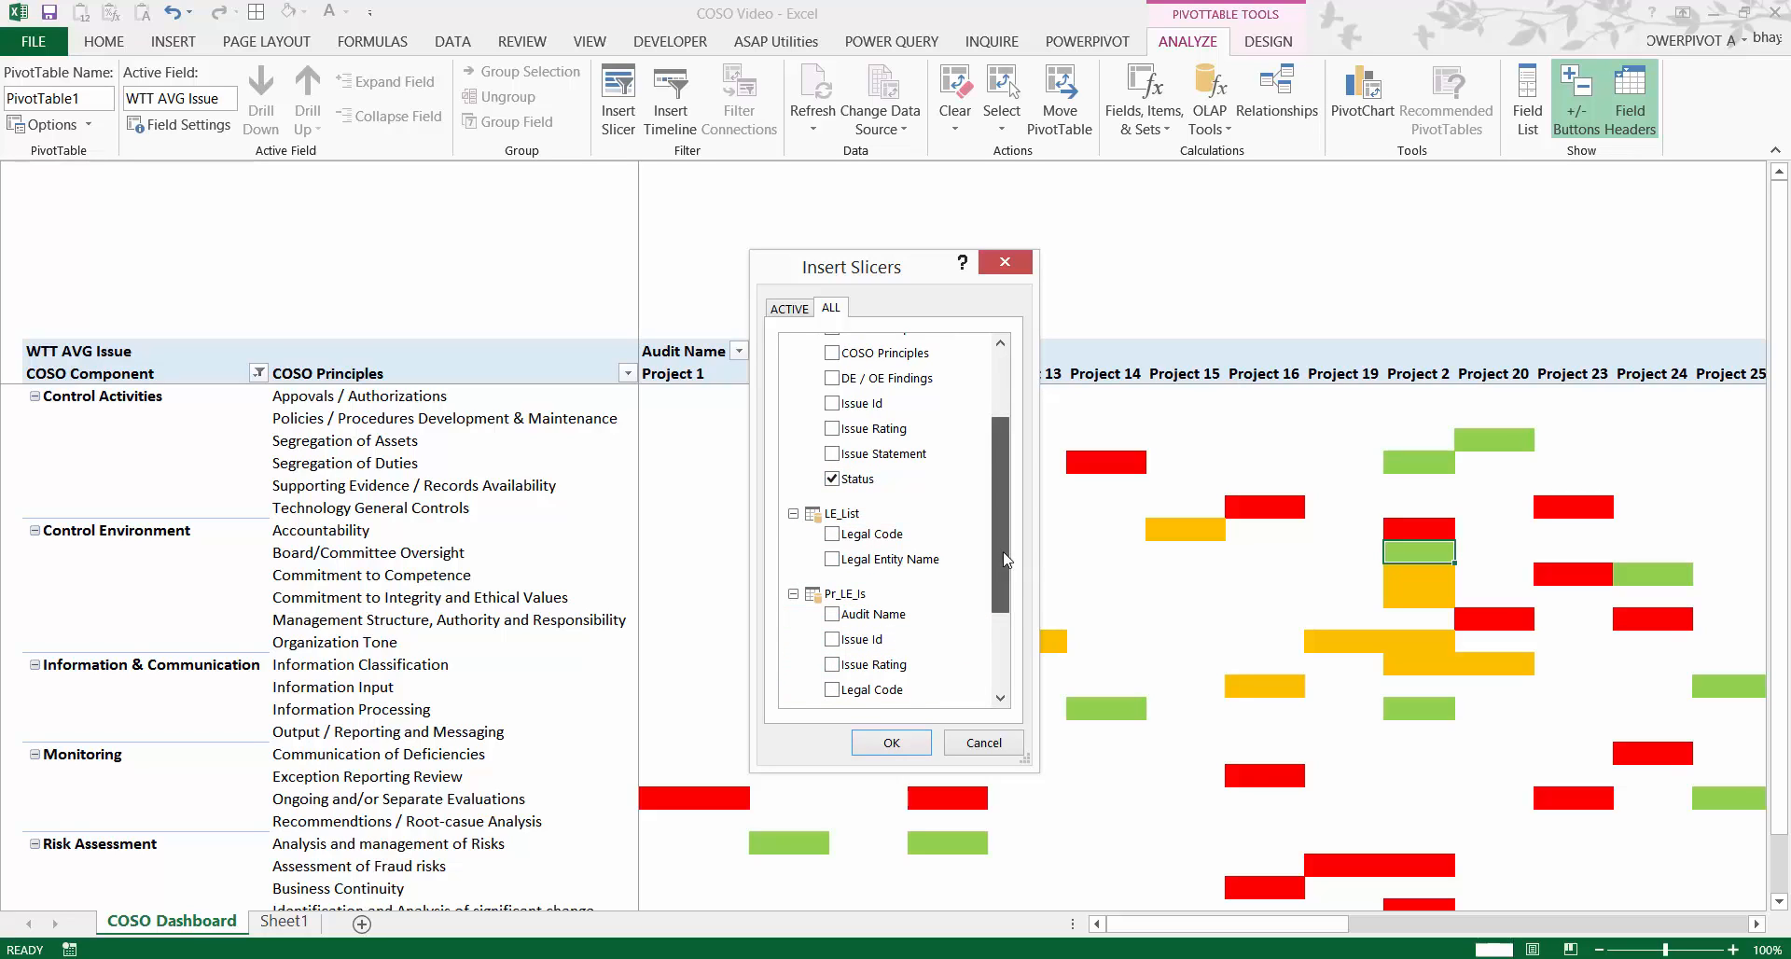
pyautogui.moveTo(1000, 554); pyautogui.dragTo(996, 629)
pyautogui.click(847, 416)
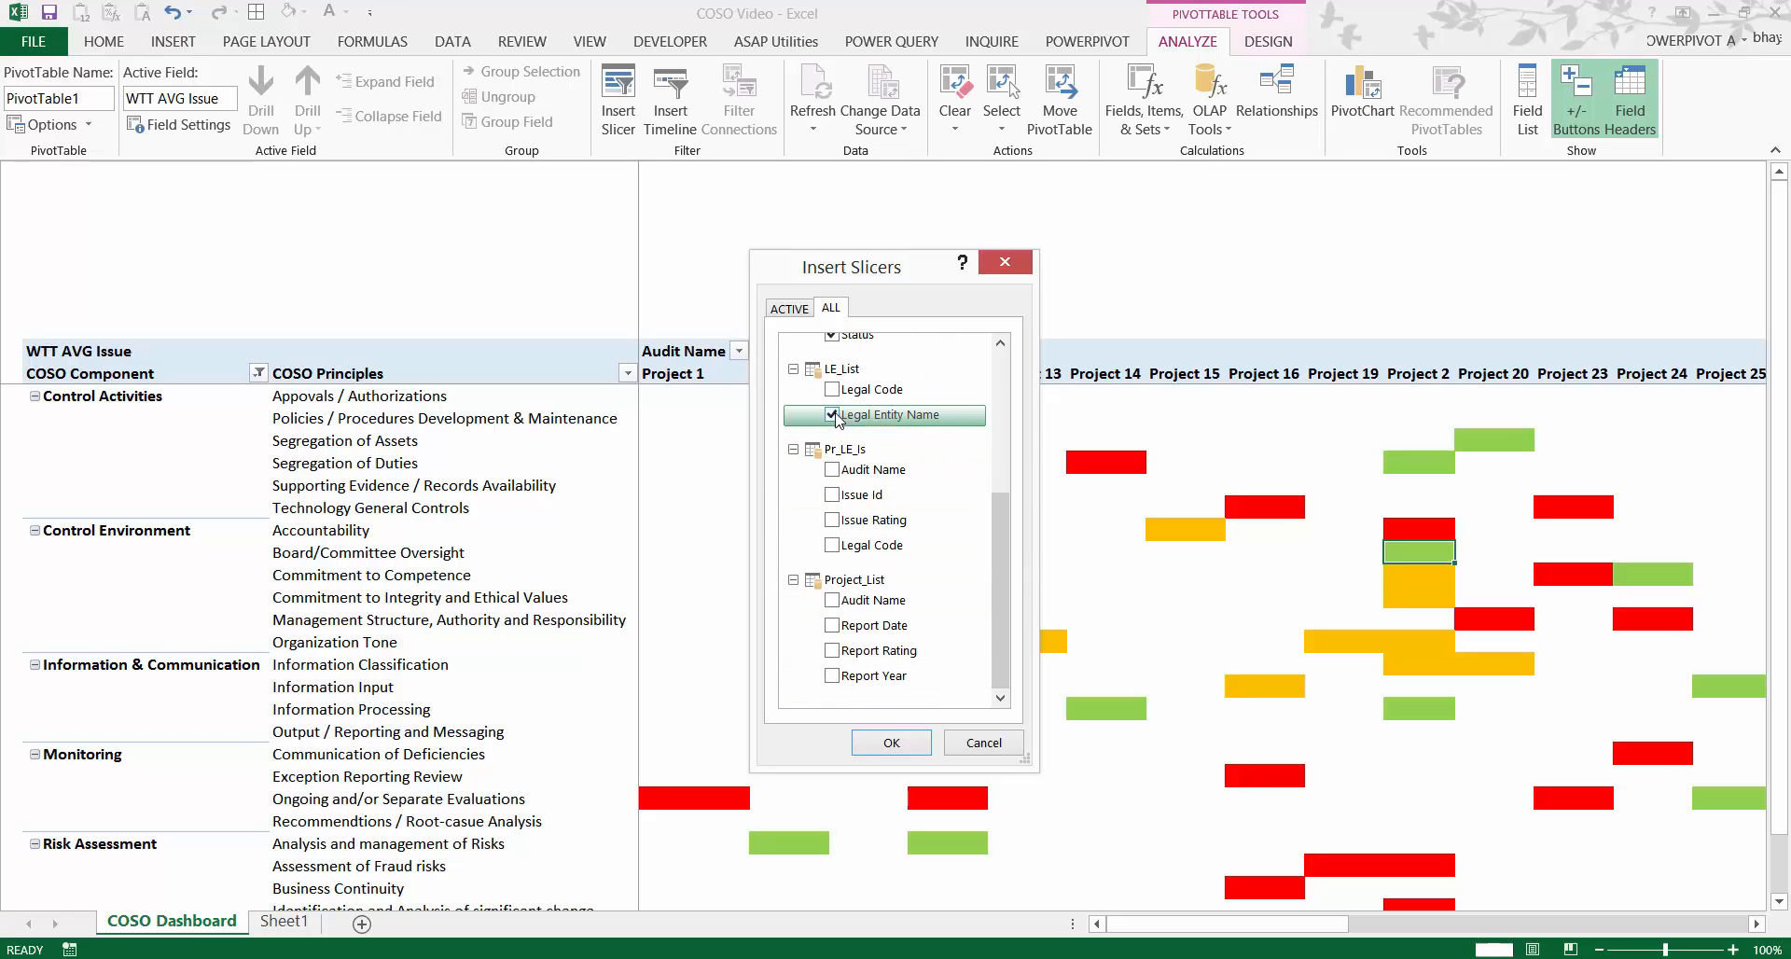
pyautogui.click(833, 676)
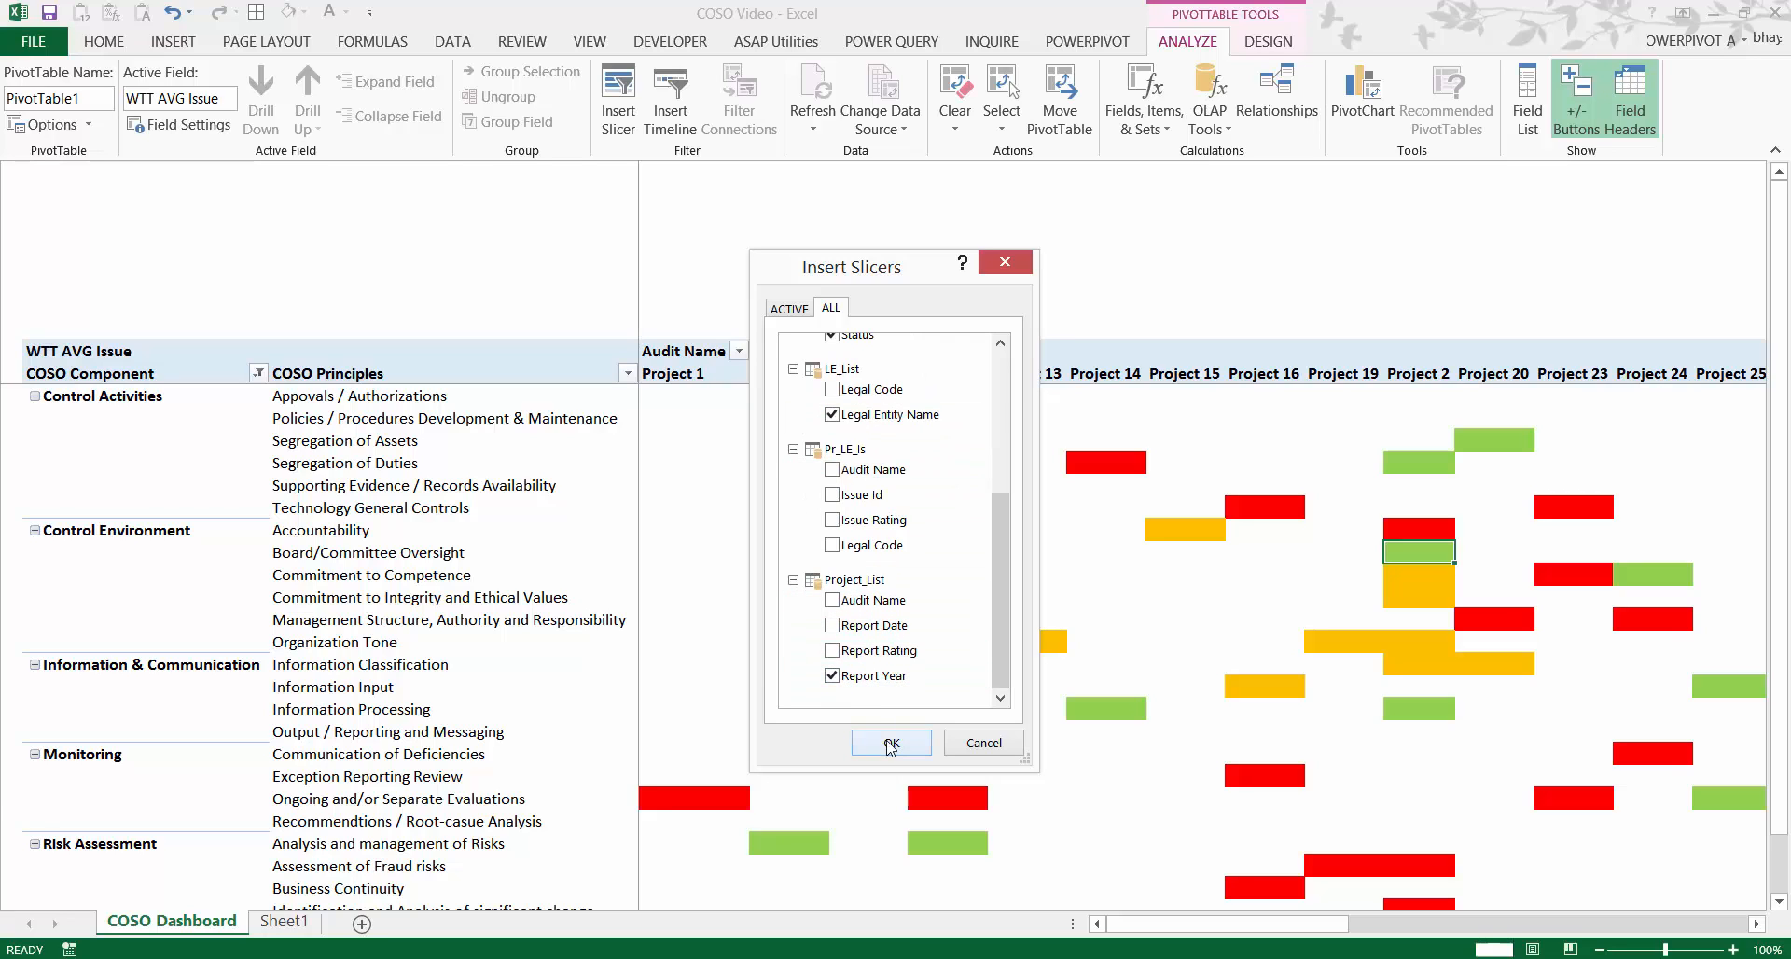
pyautogui.click(892, 743)
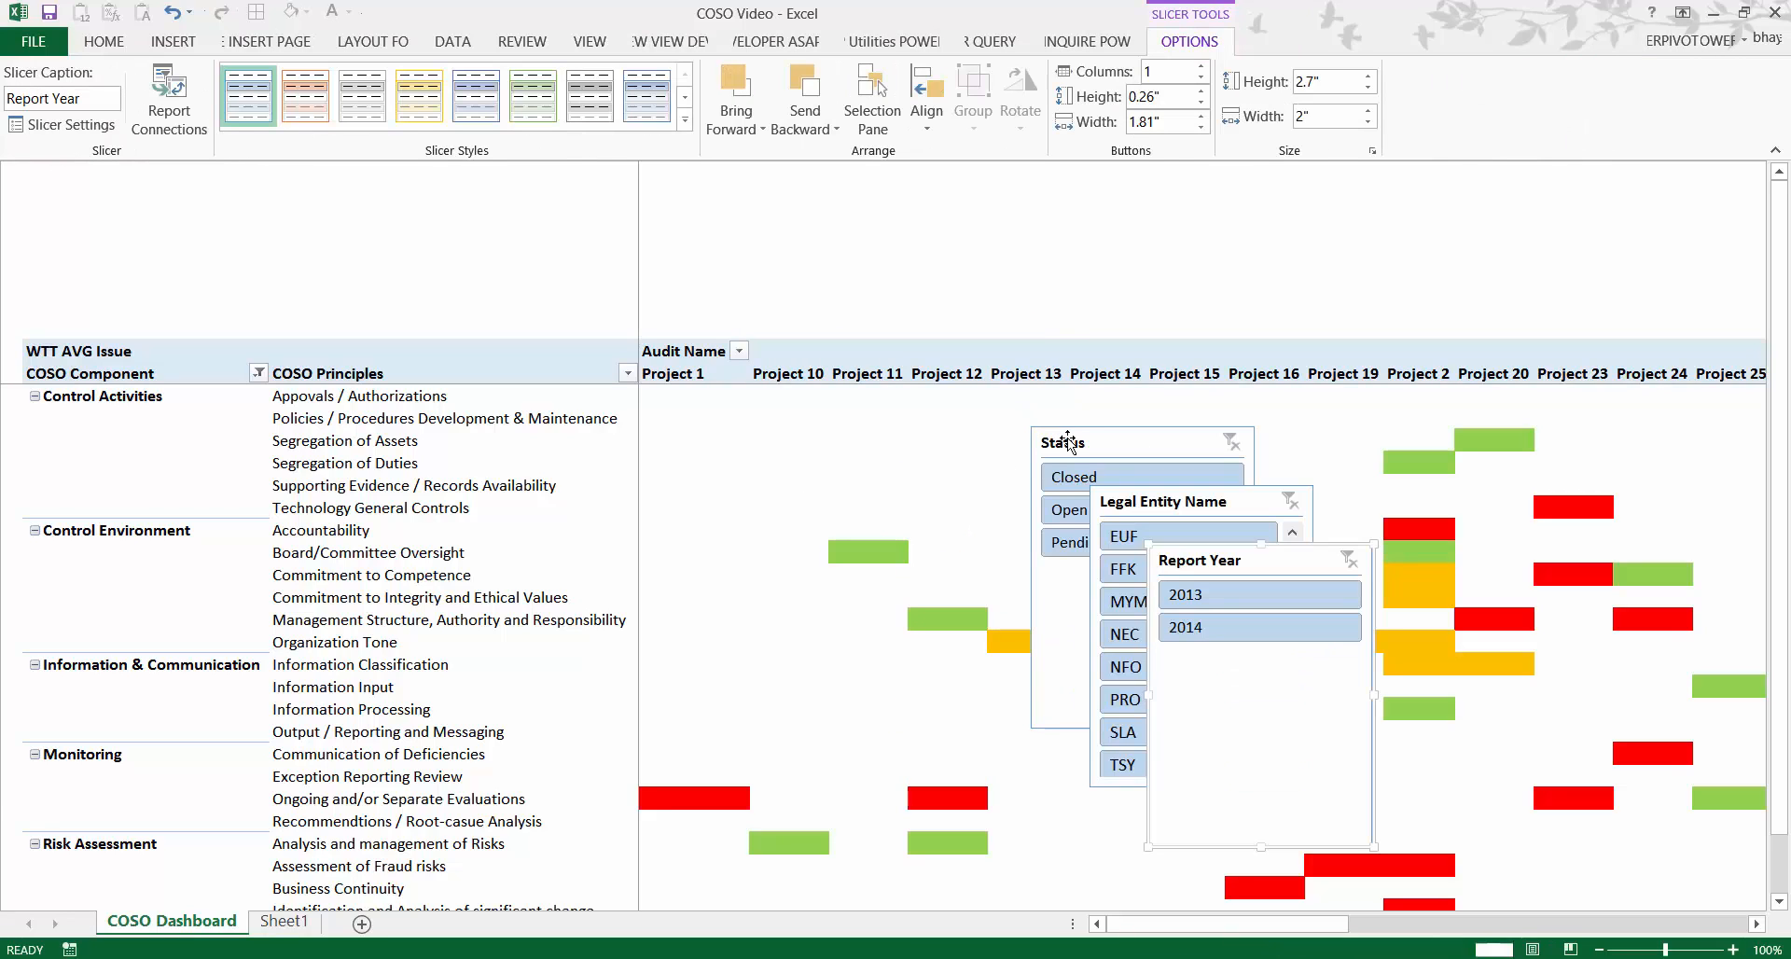
# - Place the Status and Report Year slicers side by side above the PivotTable and shorten each to about 1.26 inches high
pyautogui.moveTo(1092, 441); pyautogui.dragTo(928, 197)
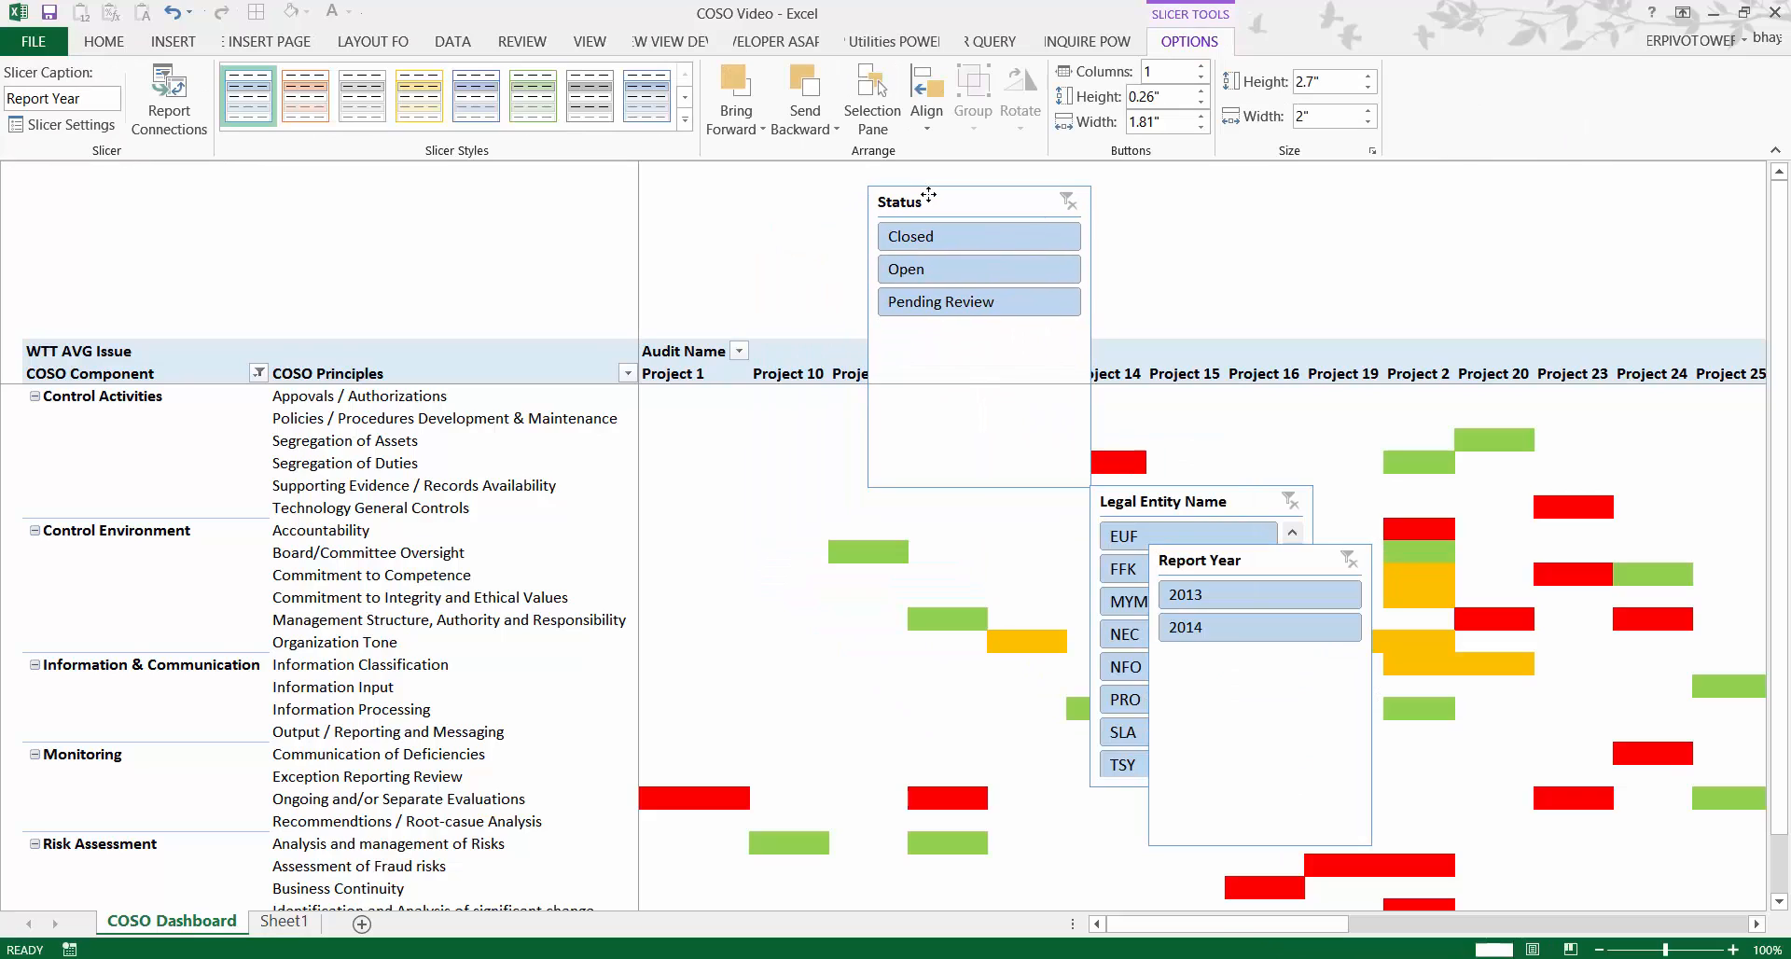
pyautogui.moveTo(980, 486); pyautogui.dragTo(987, 329)
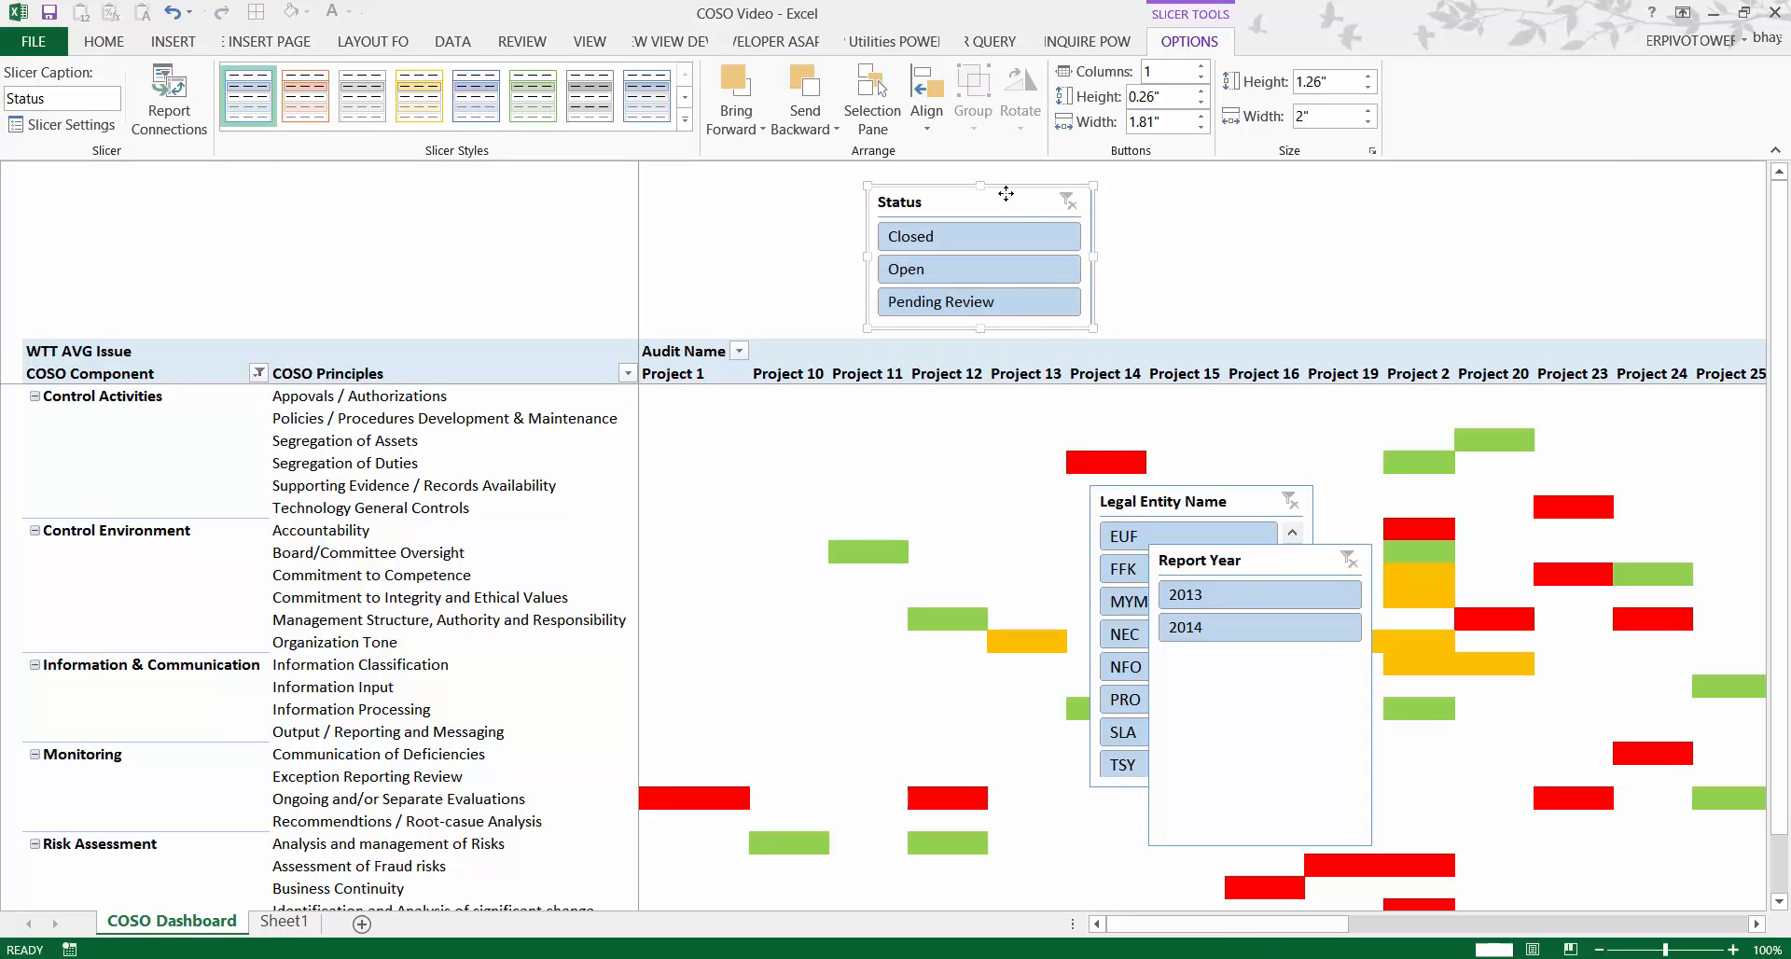
pyautogui.moveTo(1006, 194); pyautogui.dragTo(1216, 211)
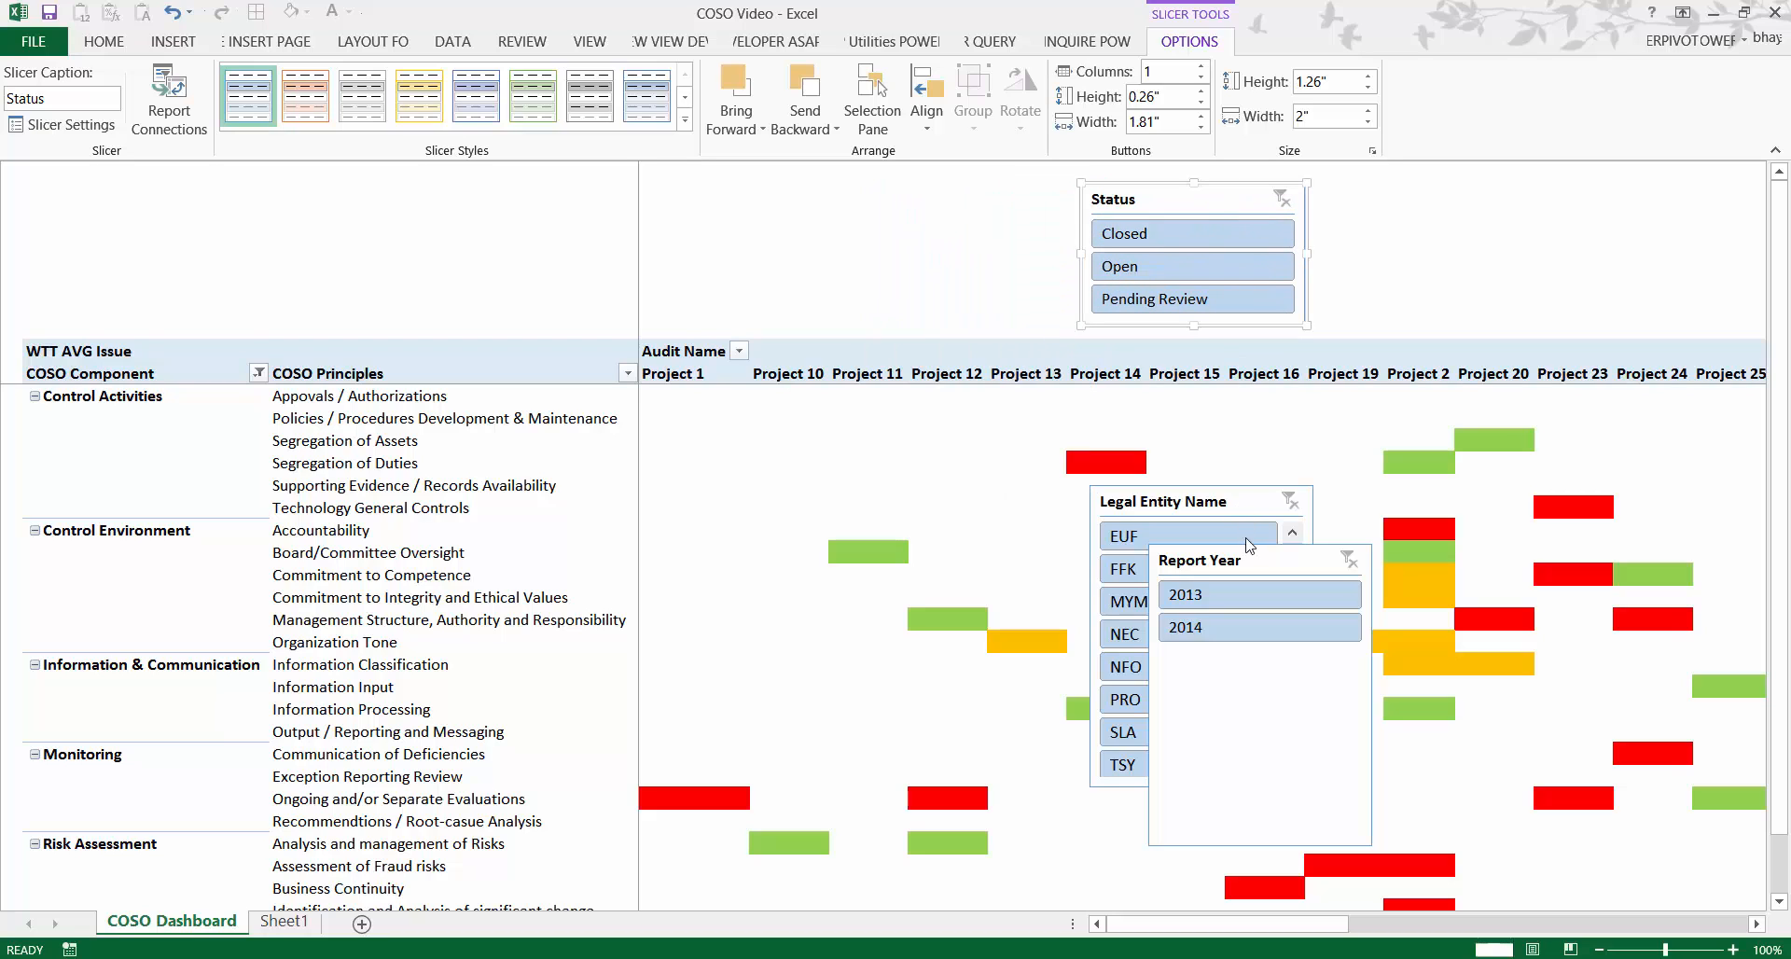
pyautogui.moveTo(1249, 560); pyautogui.dragTo(949, 198)
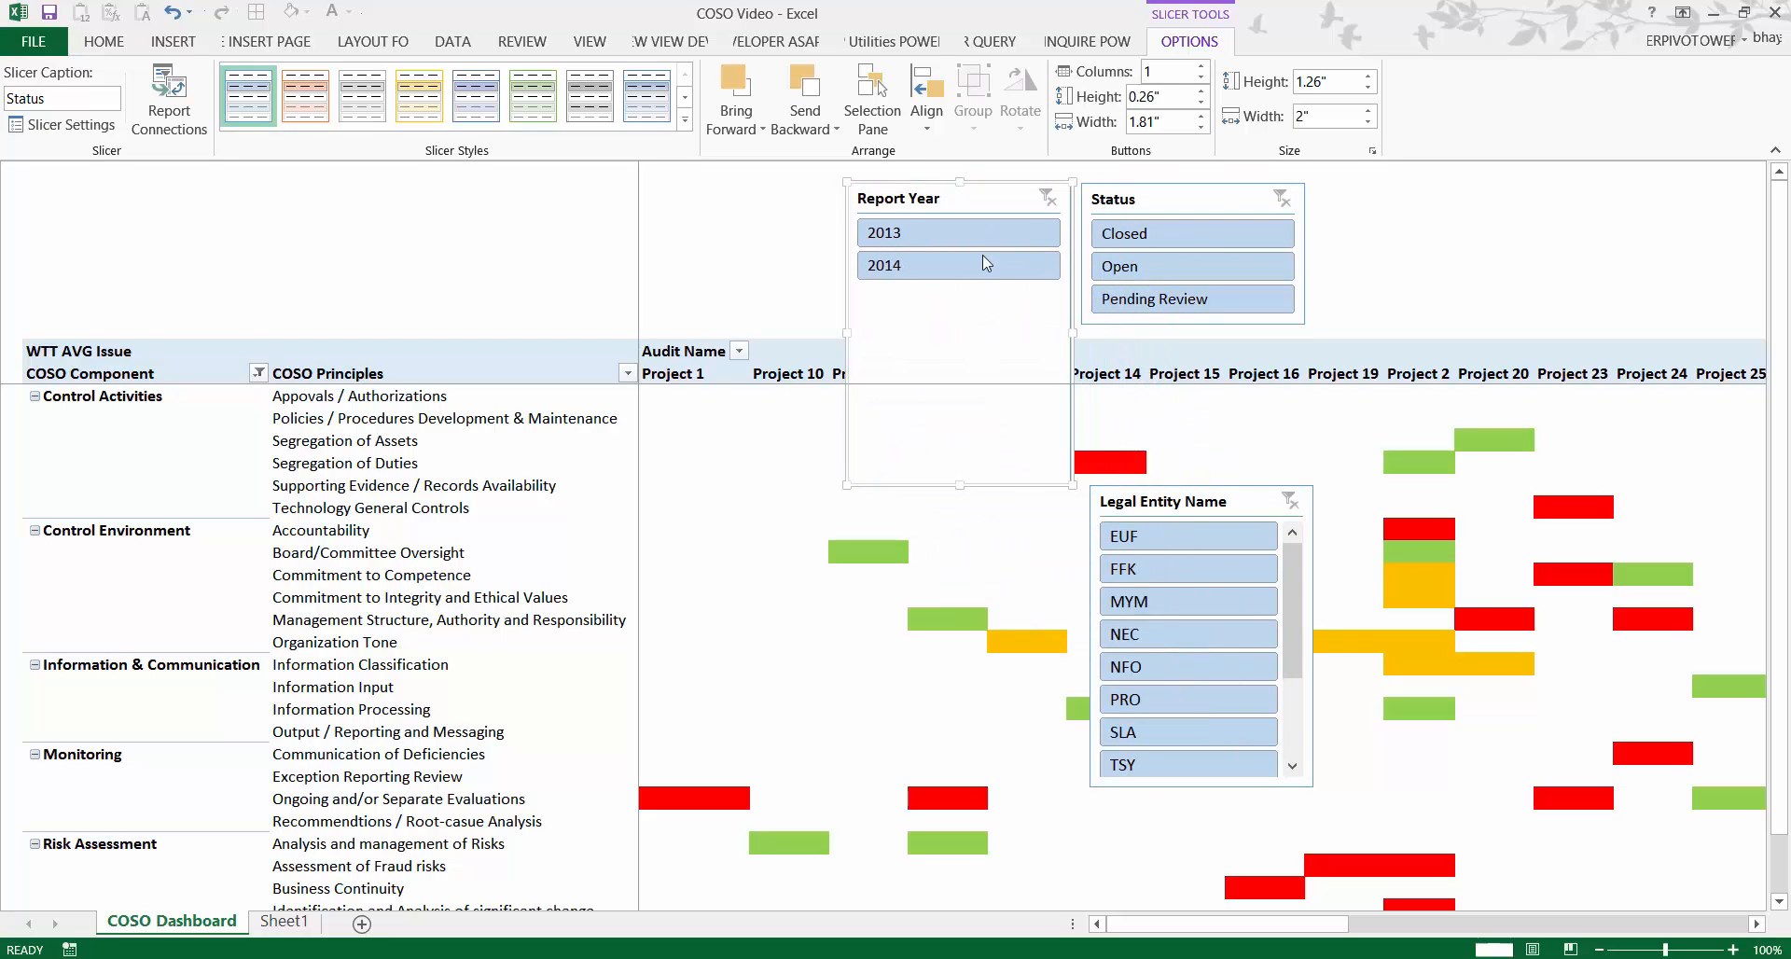
pyautogui.moveTo(964, 455); pyautogui.dragTo(967, 324)
# - Arrange the slicers in one row above the PivotTable in the order Legal Entity Name, Report Year, Status
pyautogui.moveTo(1157, 501); pyautogui.dragTo(763, 286)
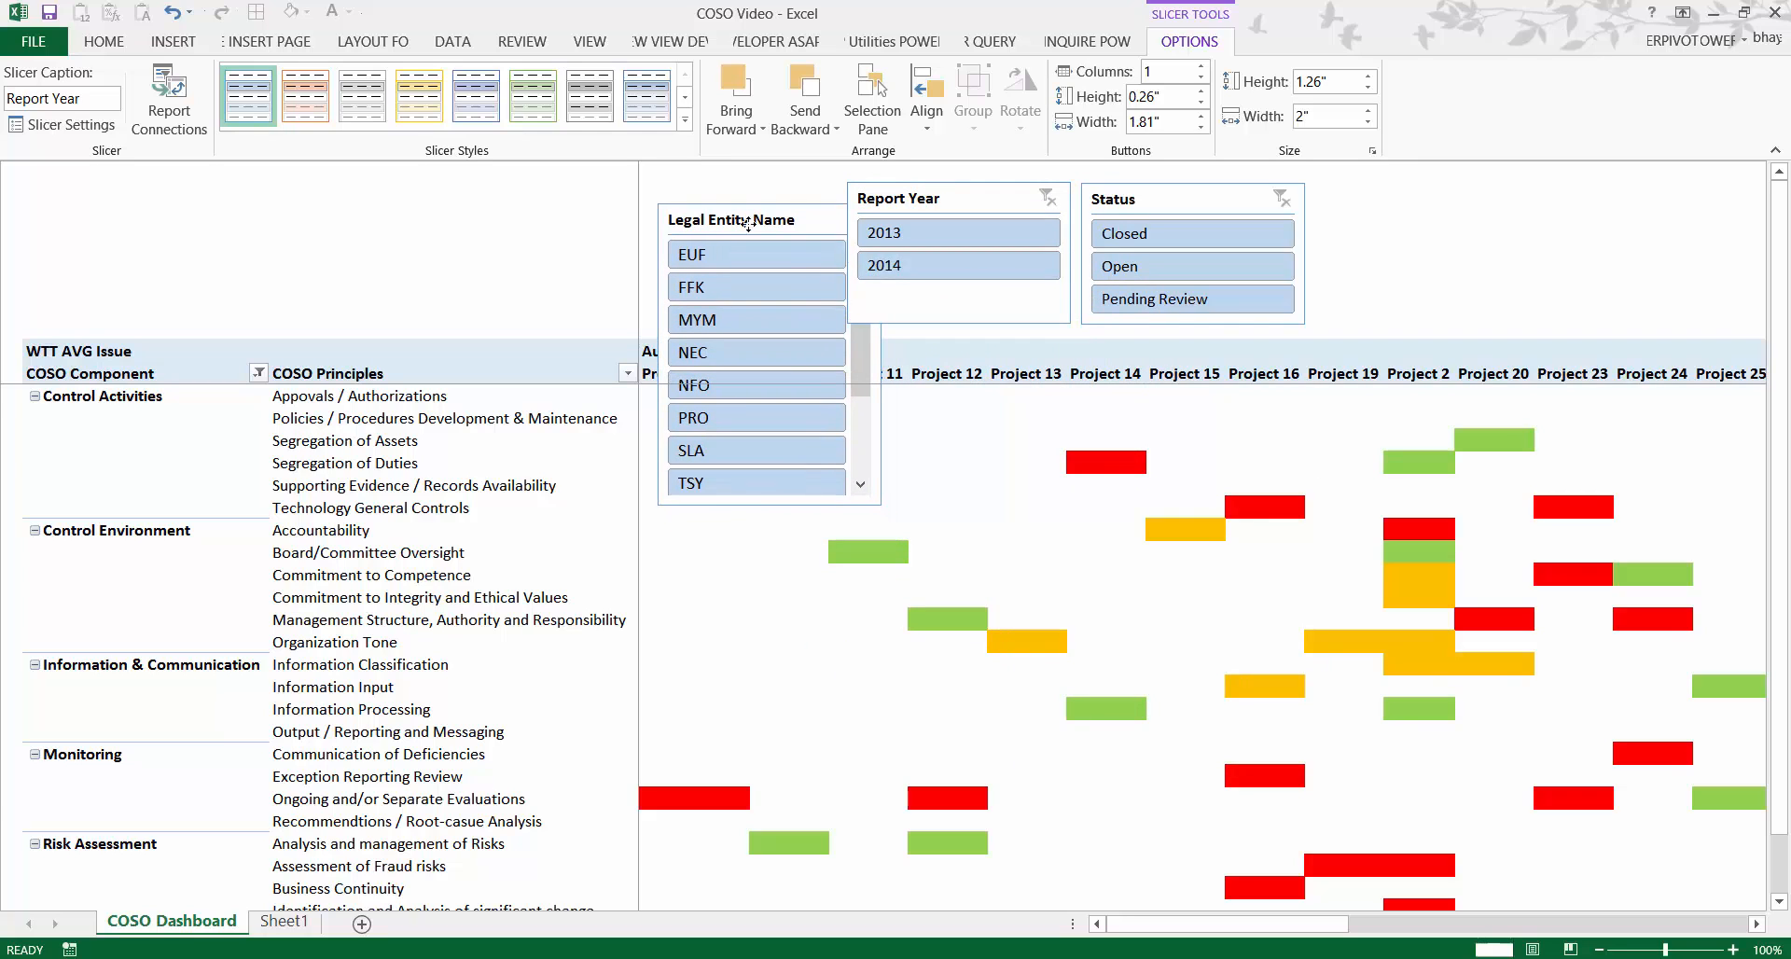
pyautogui.moveTo(1212, 210); pyautogui.dragTo(1669, 196)
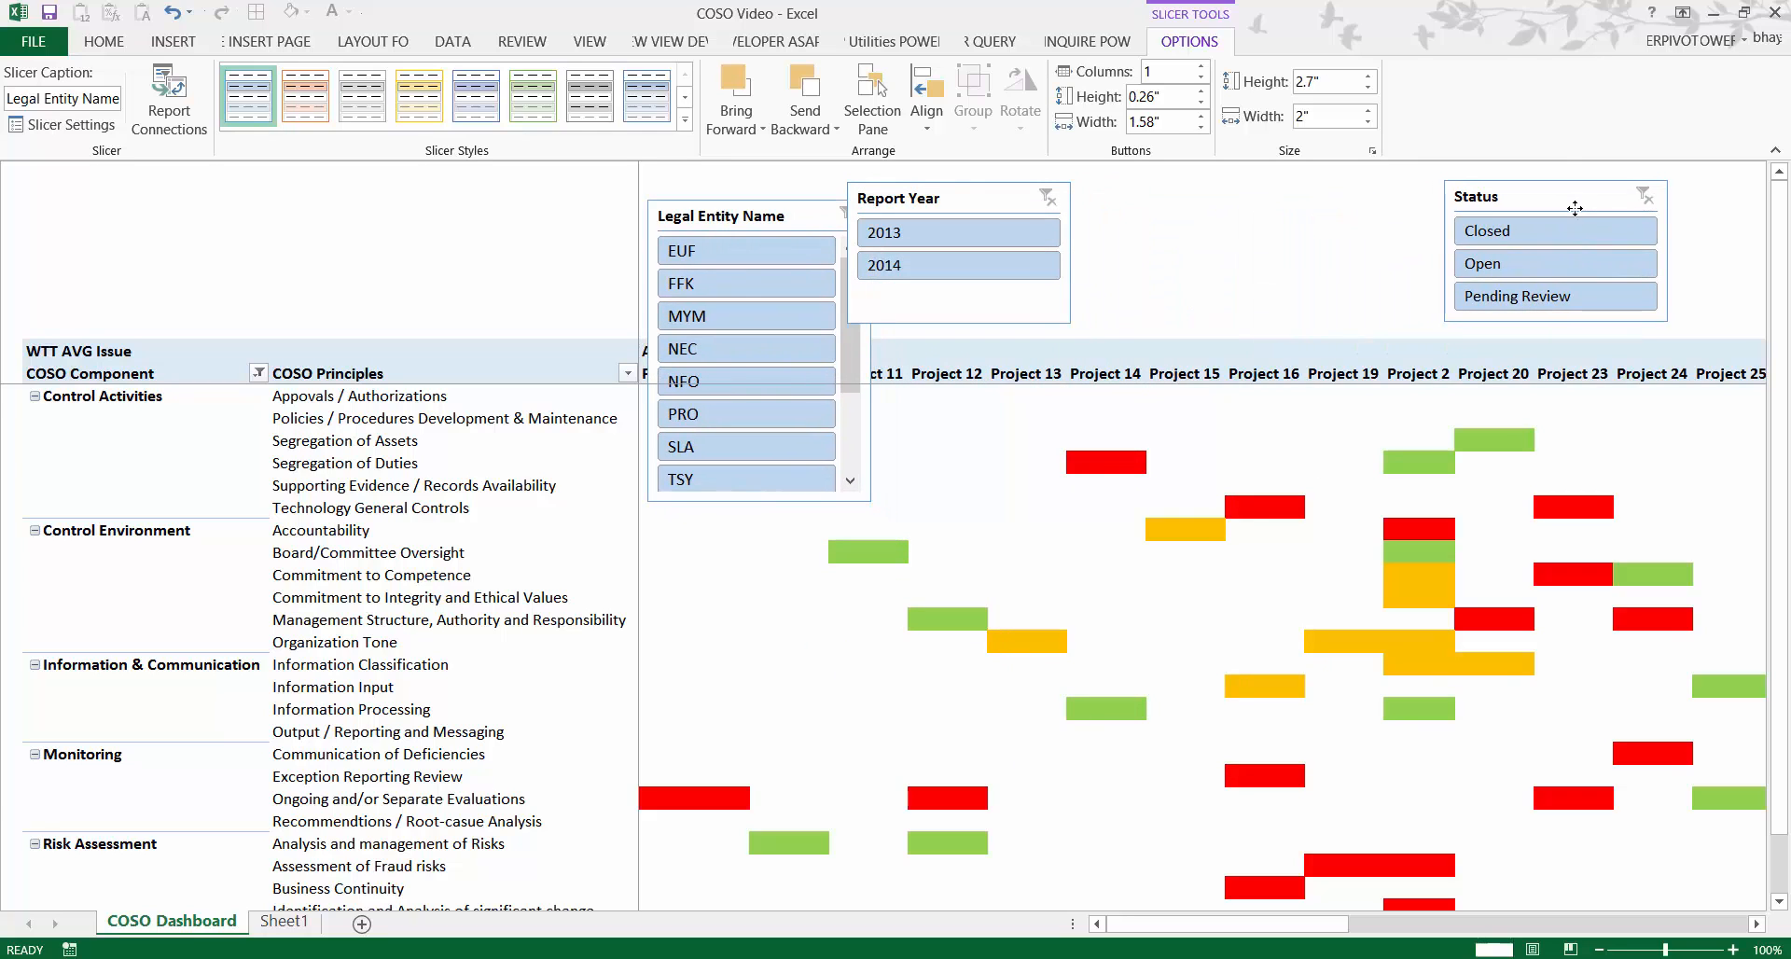
pyautogui.moveTo(989, 192); pyautogui.dragTo(1346, 196)
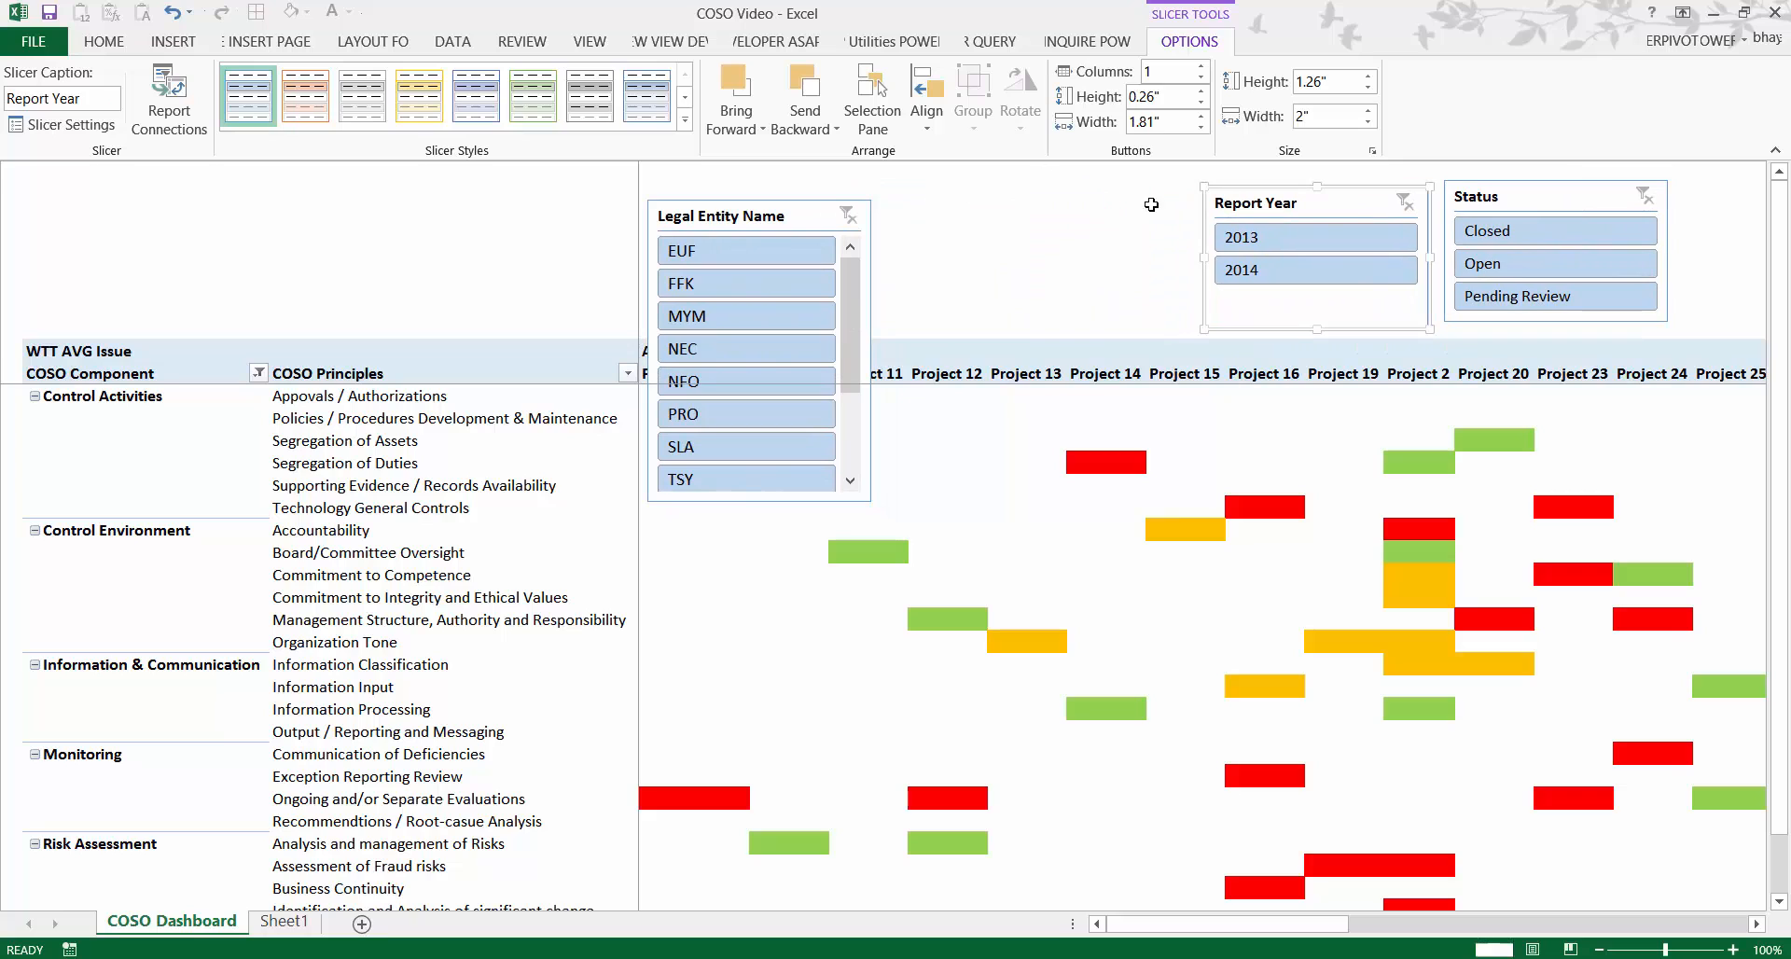
pyautogui.moveTo(739, 209); pyautogui.dragTo(741, 191)
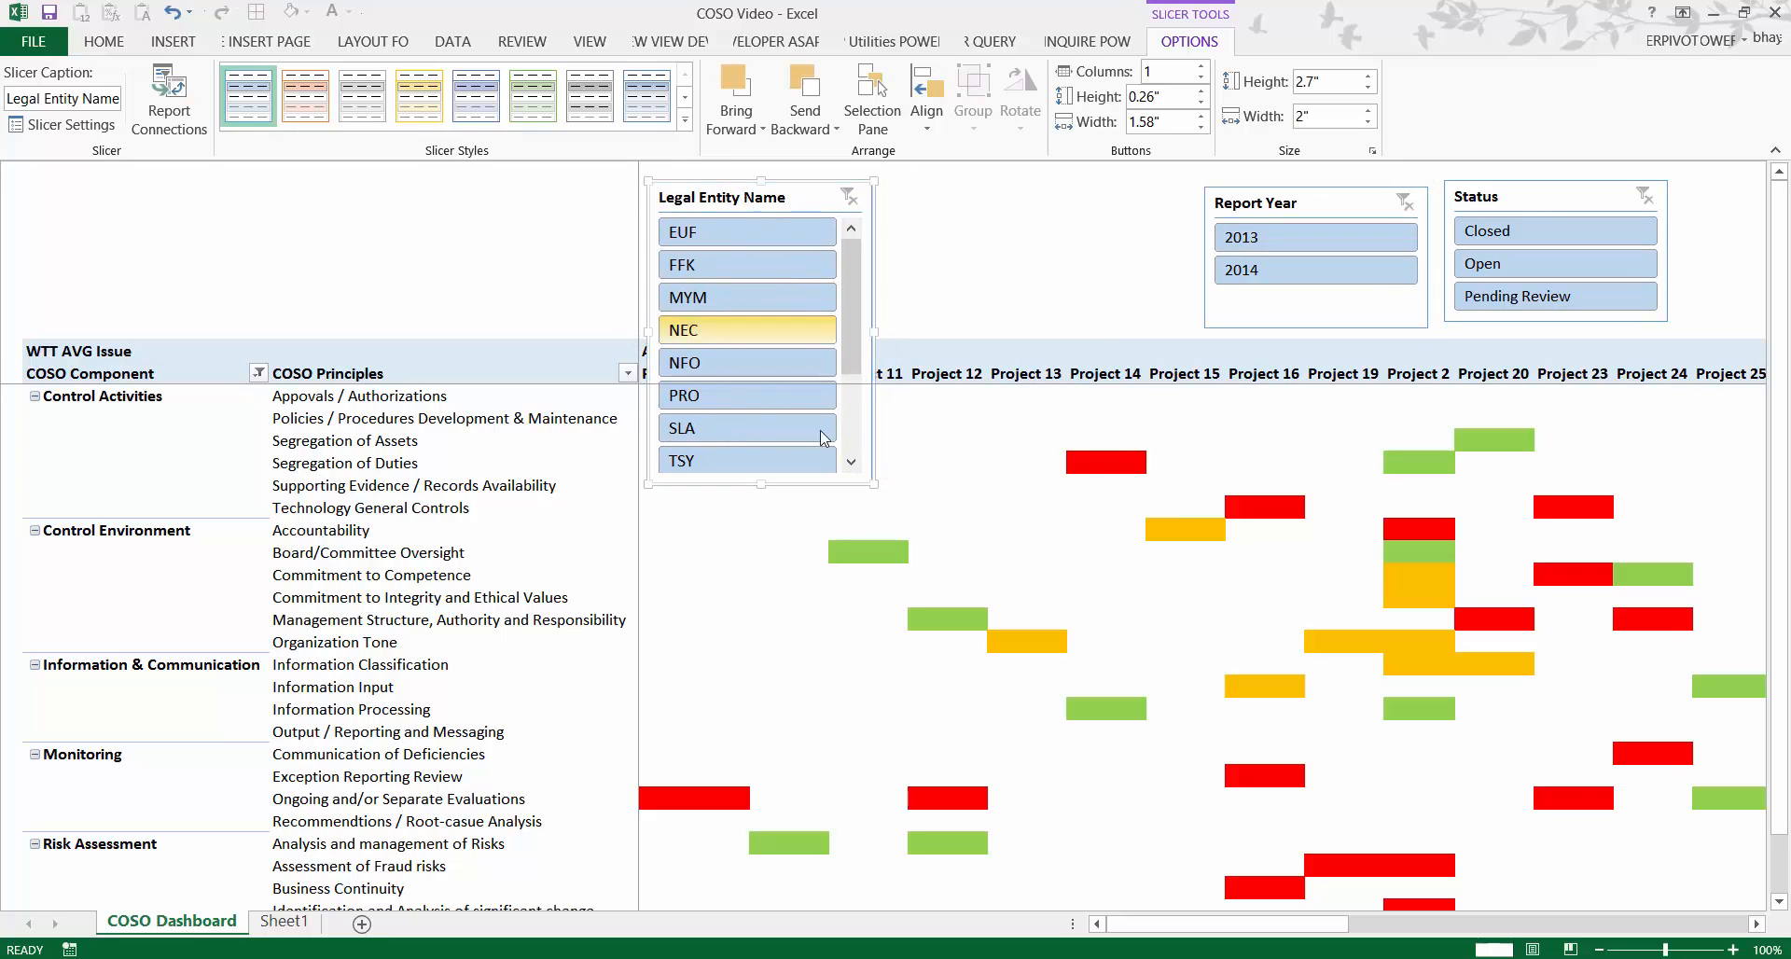
# - Resize the Legal Entity Name slicer to about 1.29 by 4.92 inches and show its buttons in 4 columns
pyautogui.moveTo(875, 487); pyautogui.dragTo(1198, 325)
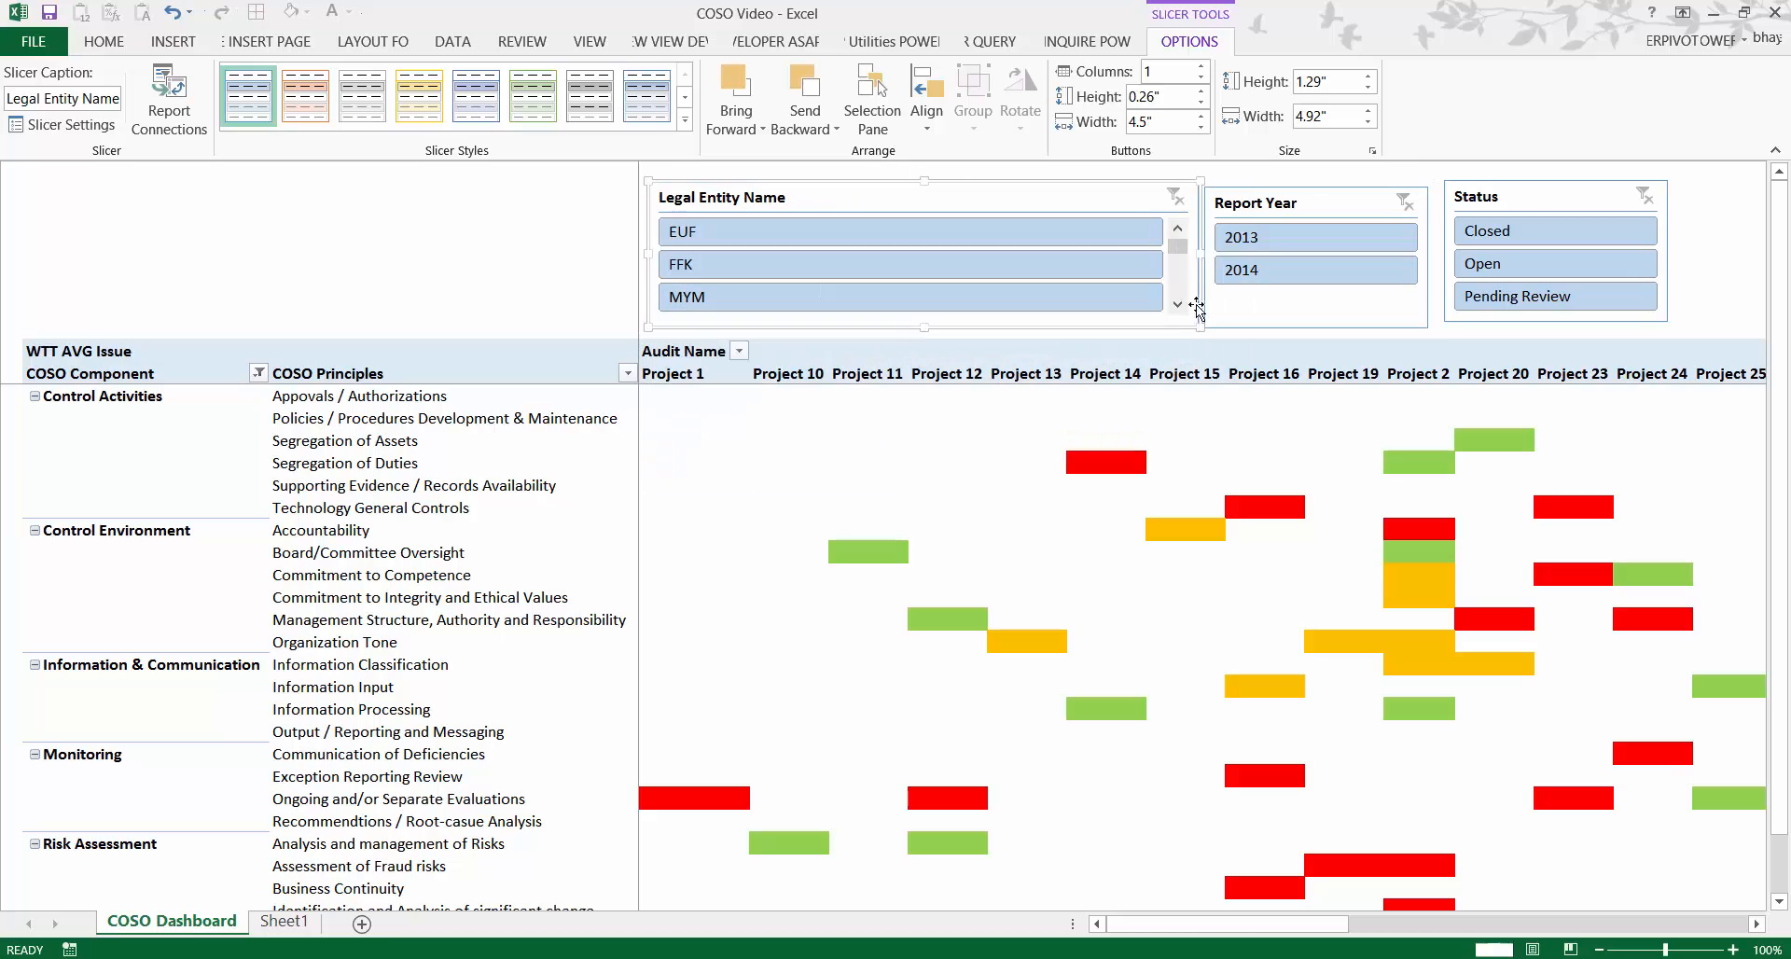
pyautogui.click(1201, 69)
pyautogui.click(1200, 69)
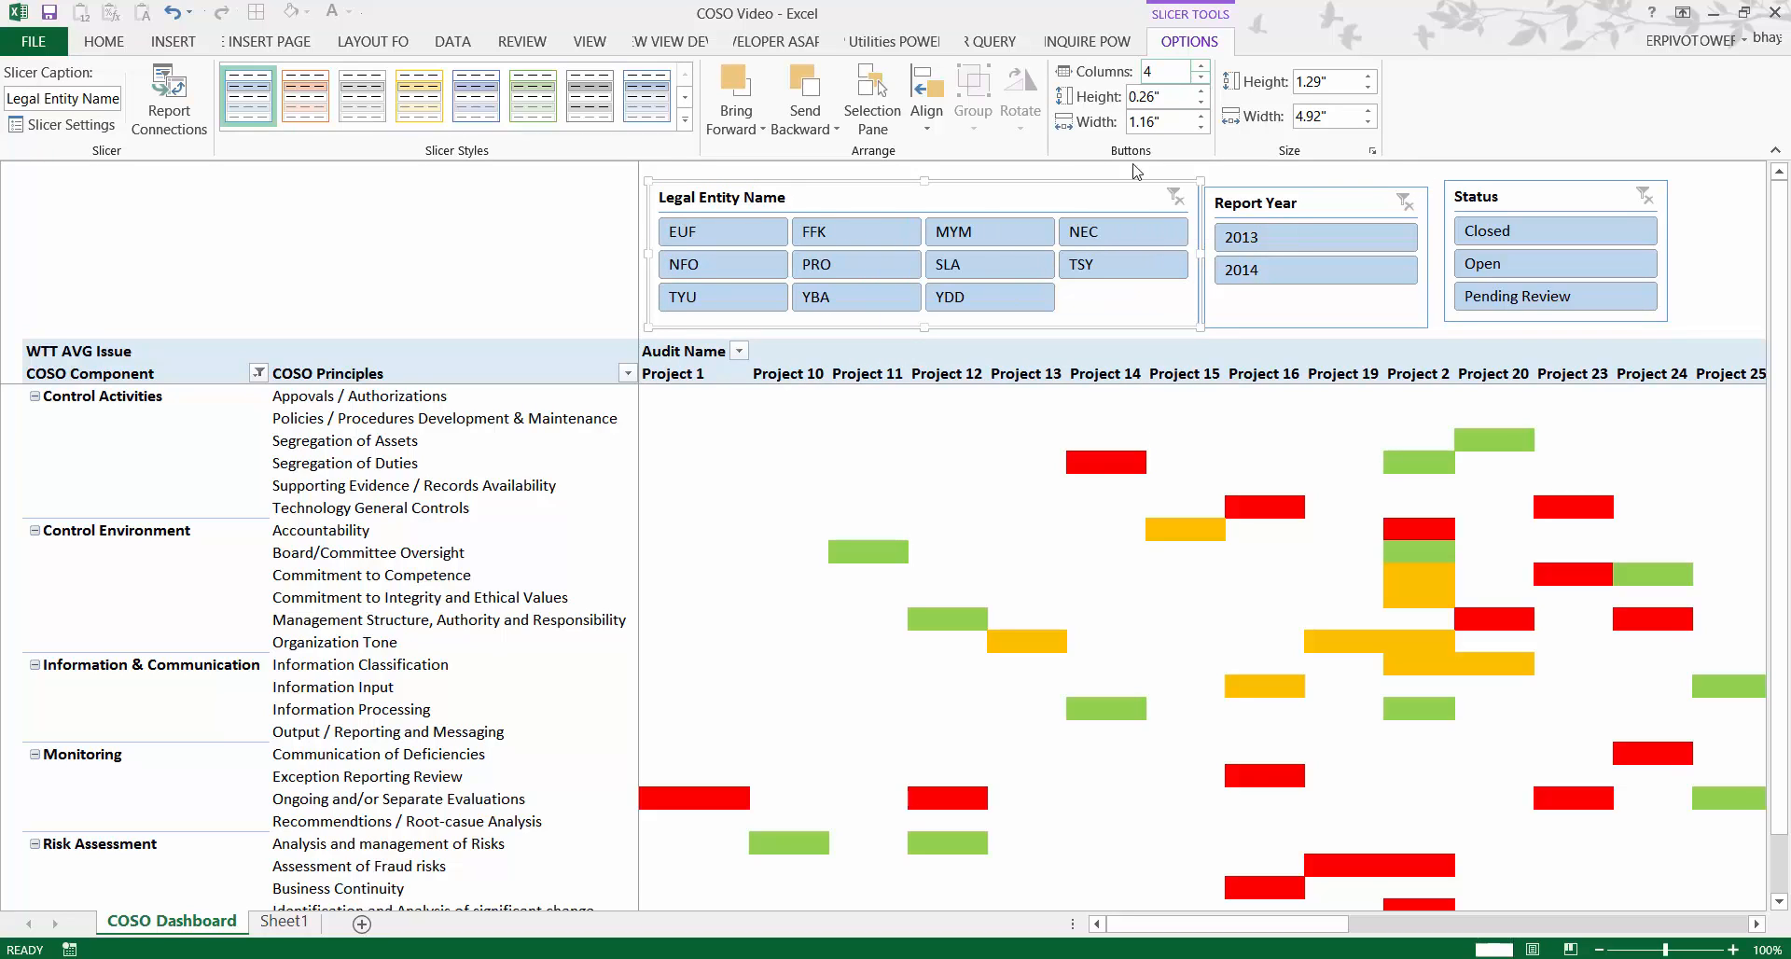
# - Align the three slicers along their middles and distribute them horizontally, leaving them deselected
pyautogui.moveTo(1077, 185); pyautogui.dragTo(1075, 190)
pyautogui.keyDown('ctrl'); pyautogui.click(1244, 212); pyautogui.keyUp('ctrl')
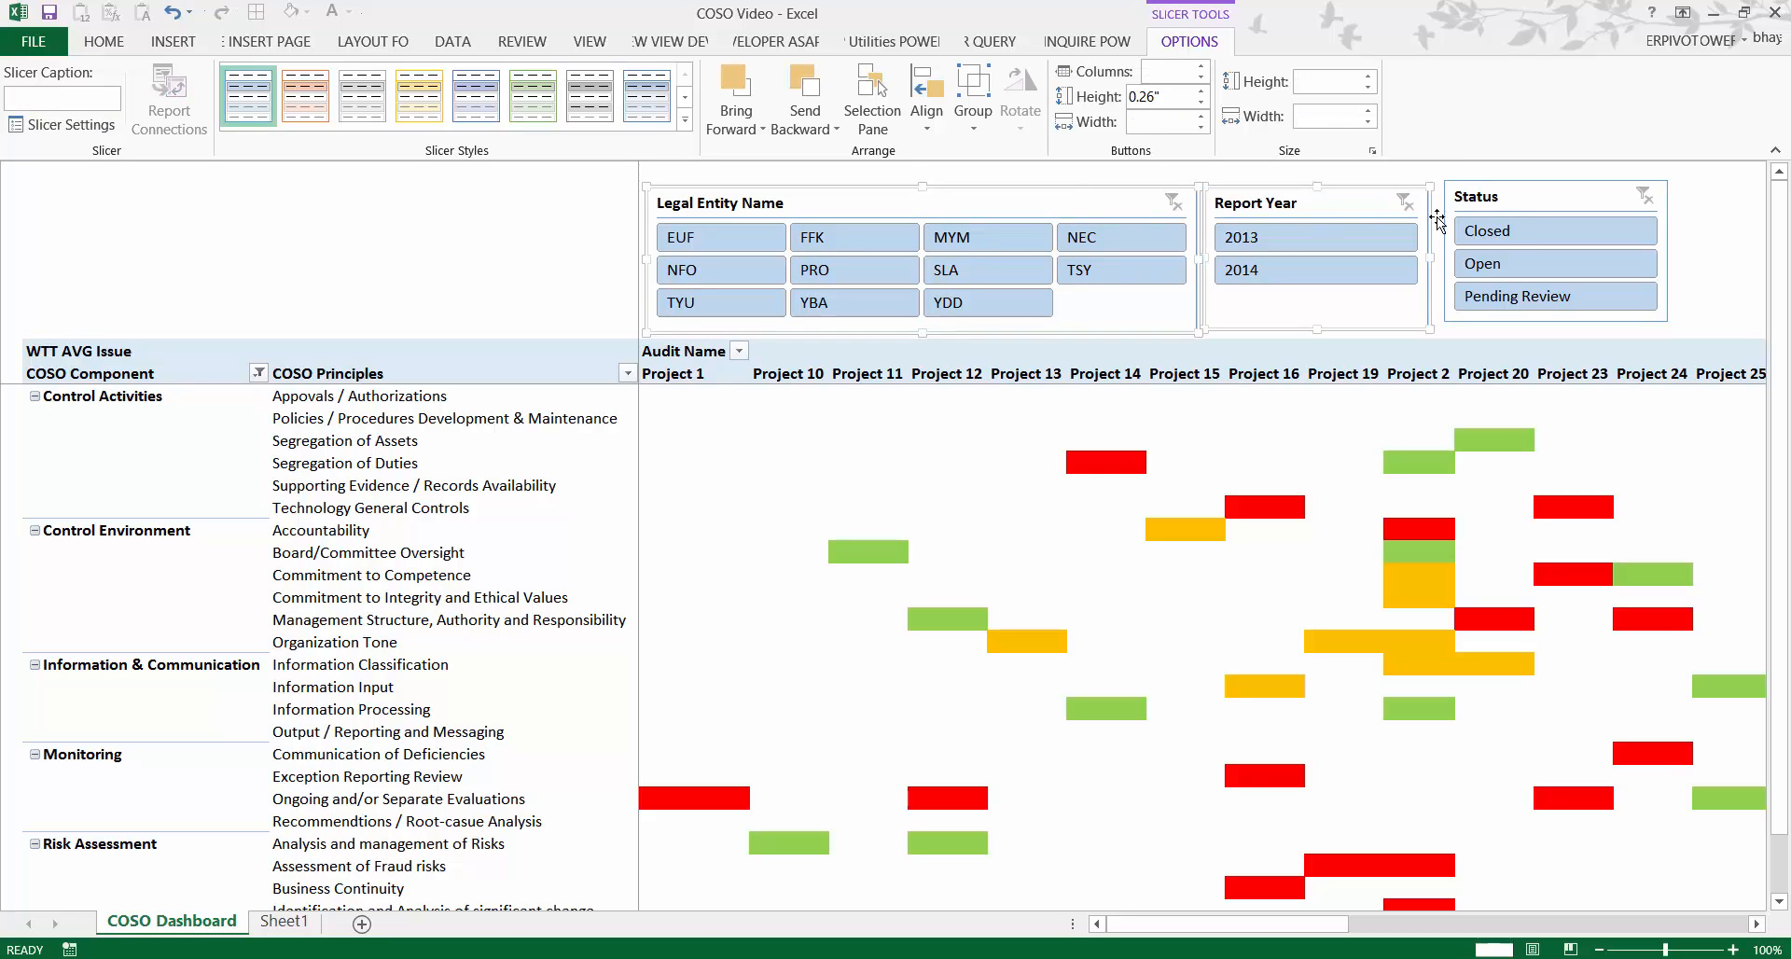
pyautogui.keyDown('ctrl'); pyautogui.click(1514, 205); pyautogui.keyUp('ctrl')
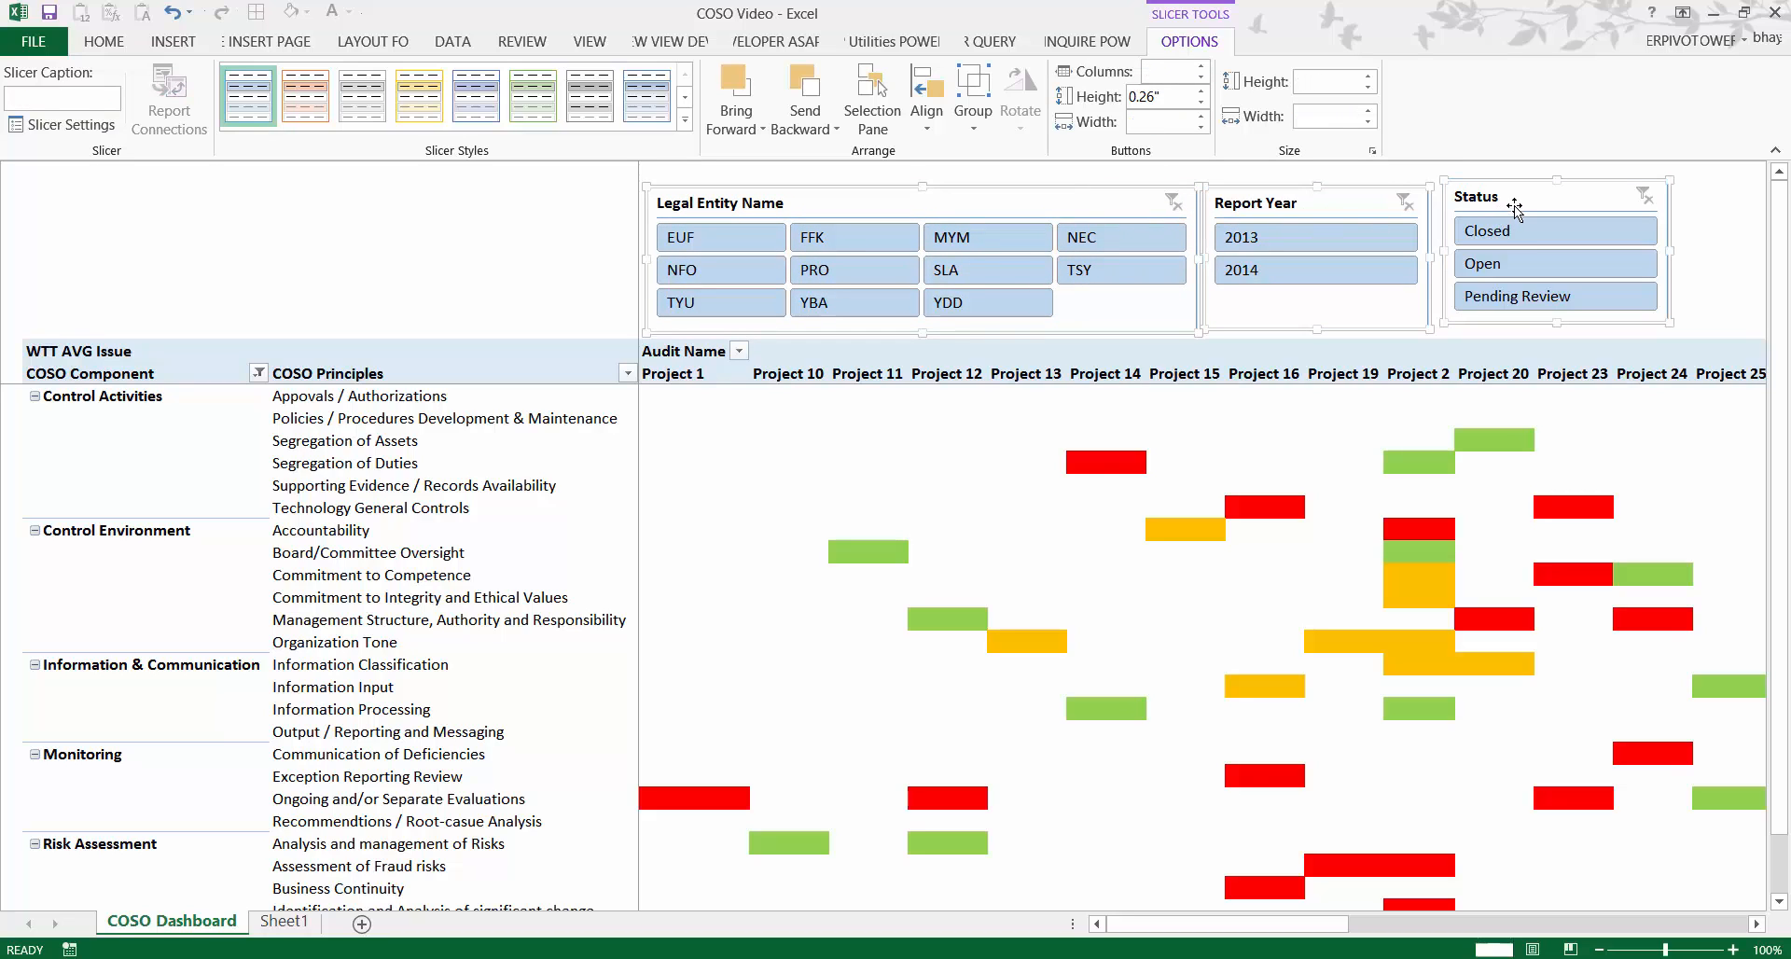
pyautogui.click(940, 108)
pyautogui.click(991, 262)
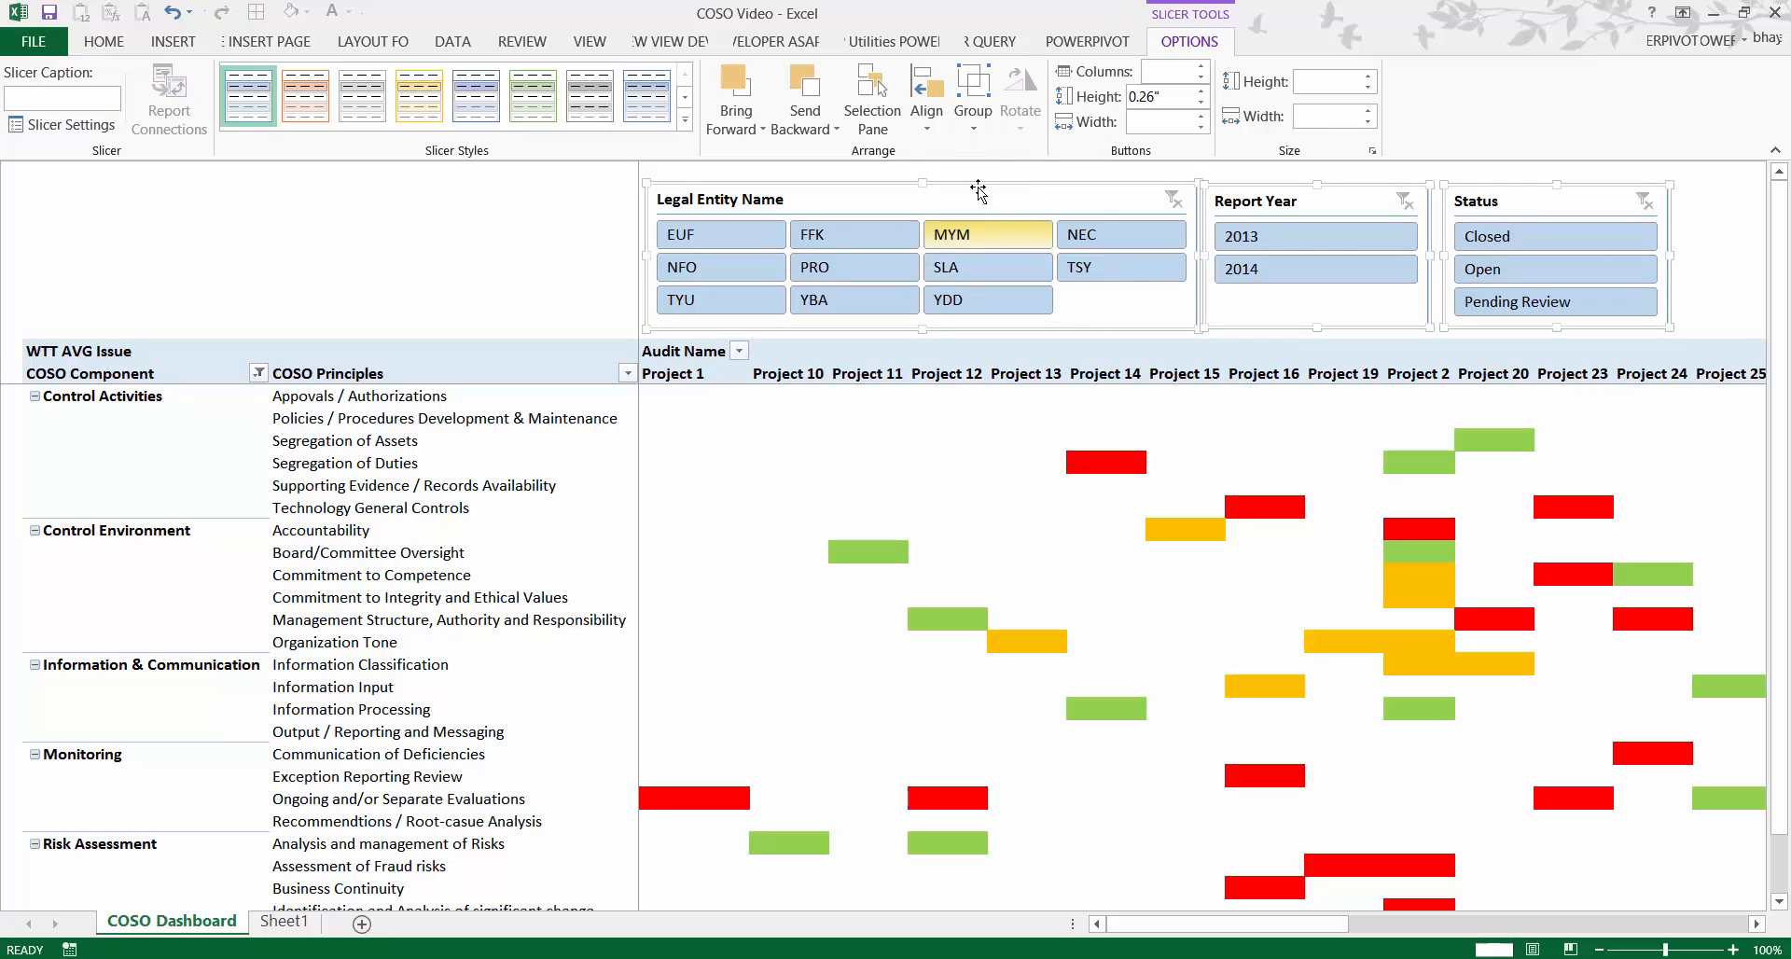
pyautogui.click(926, 103)
pyautogui.click(1018, 336)
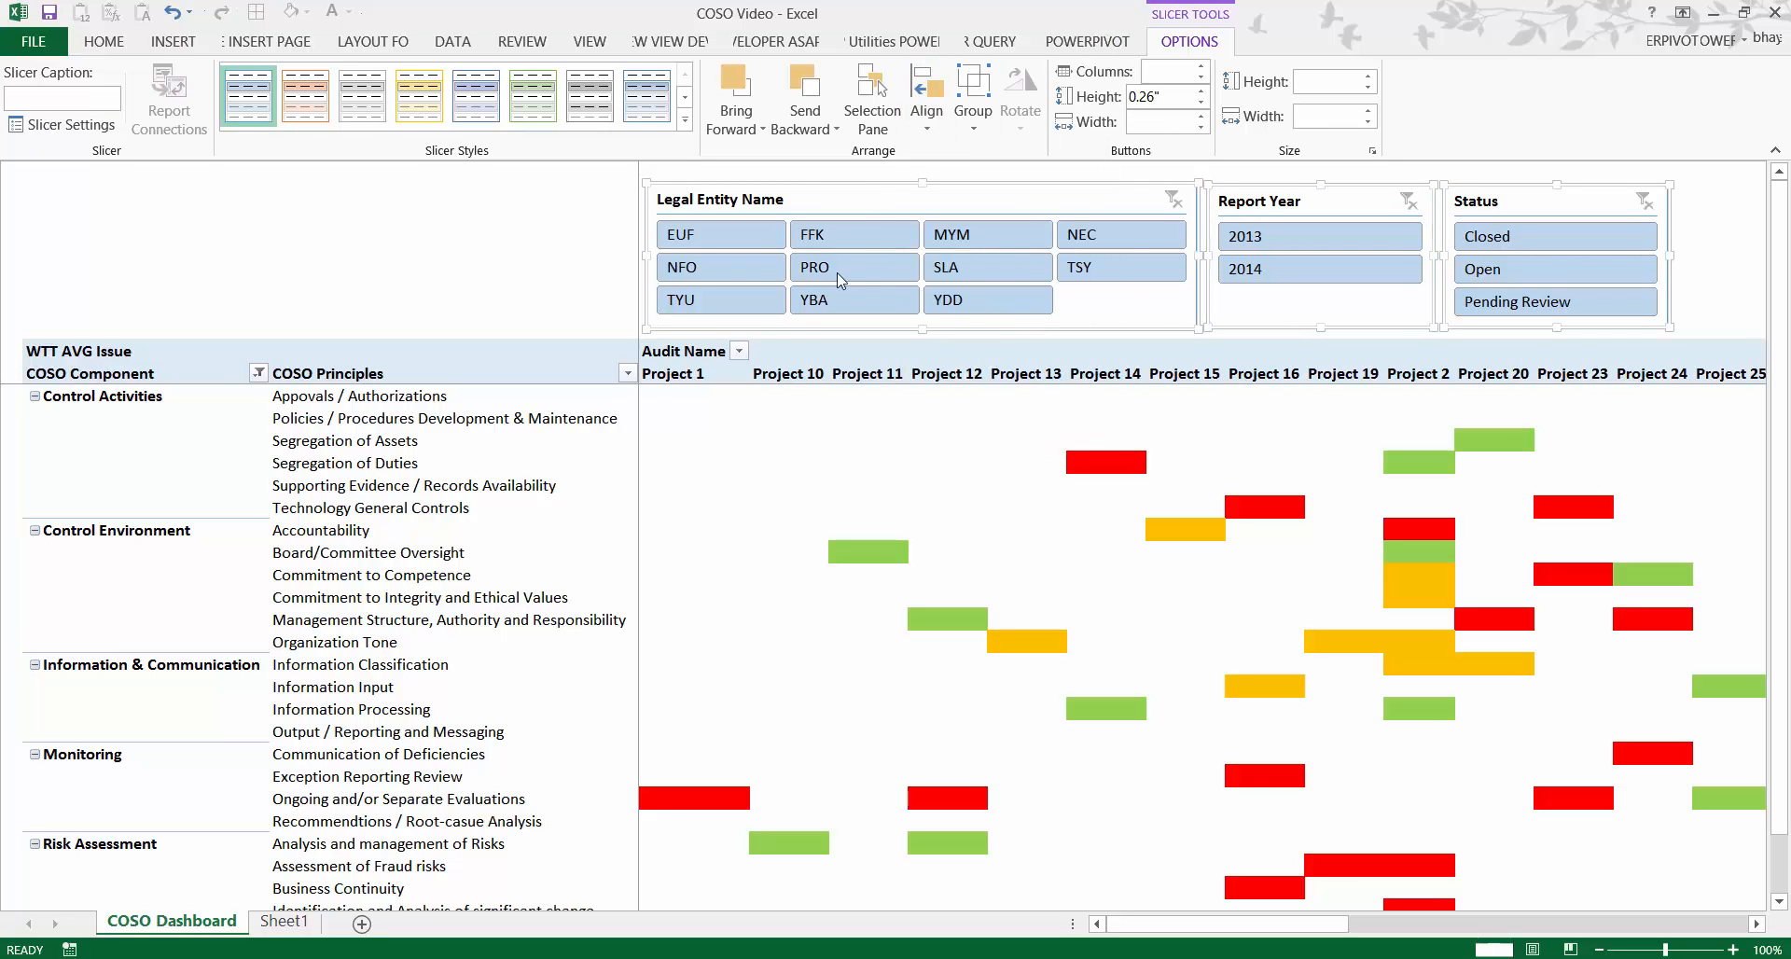
pyautogui.click(497, 238)
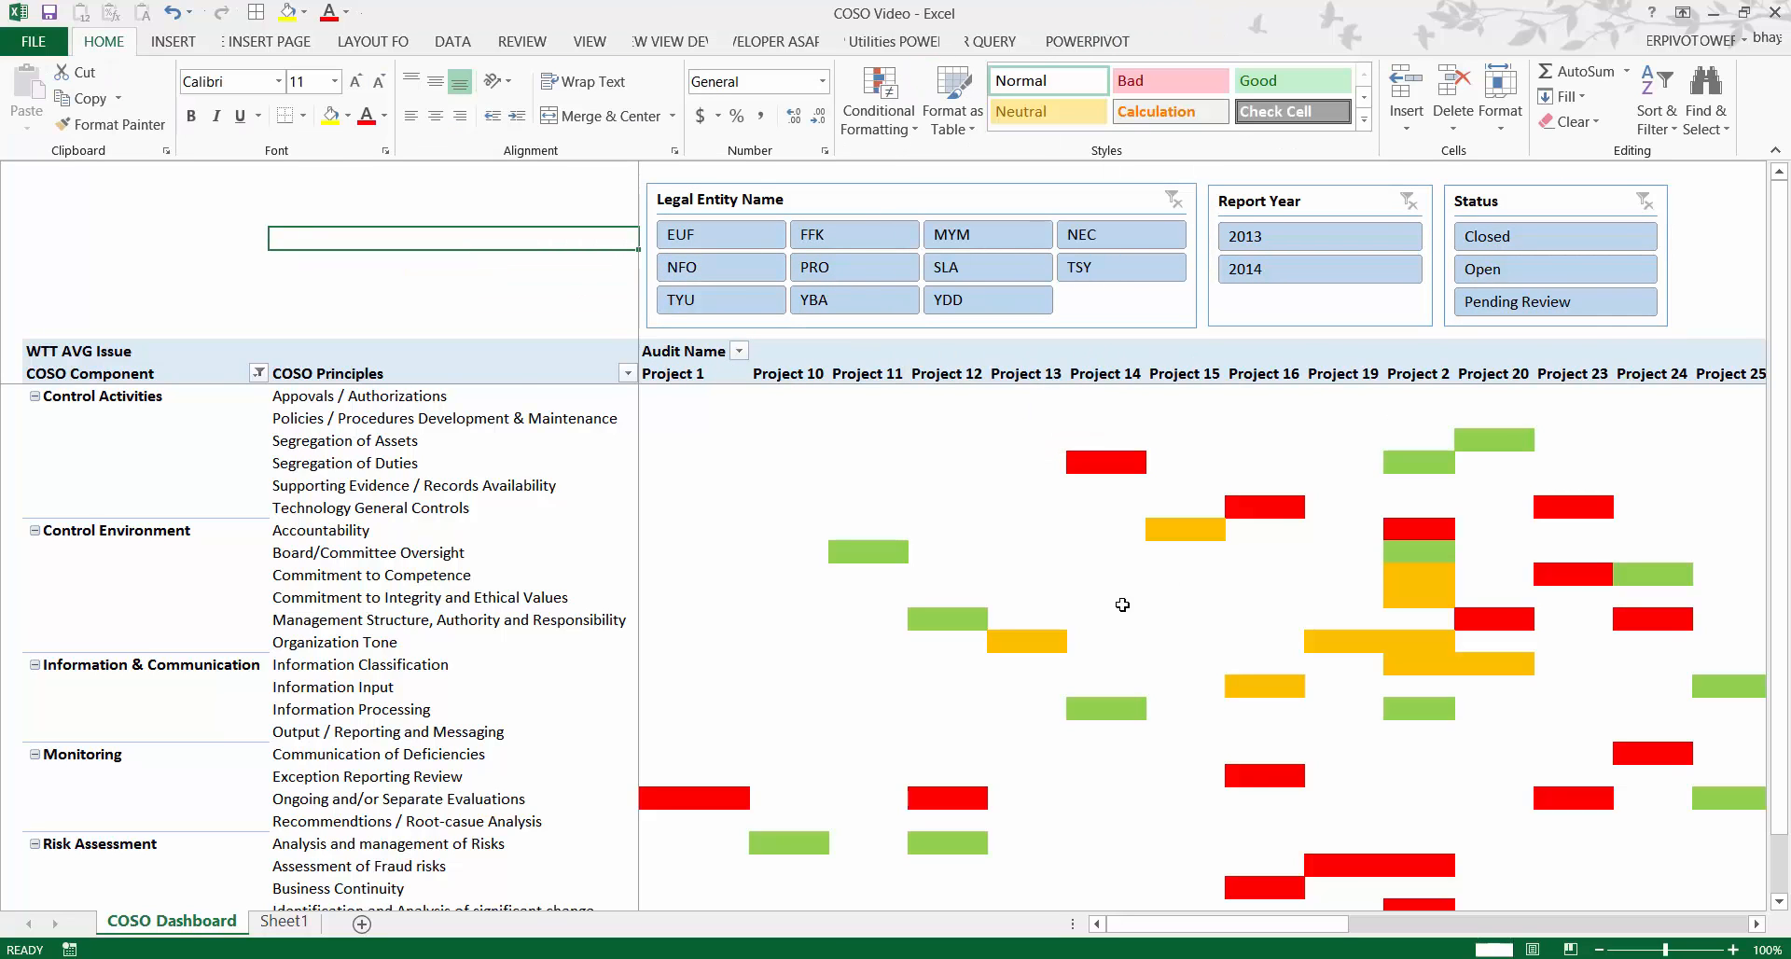
# - Fill three adjacent cells below the PivotTable, under Project 10, Project 11 and Project 12, with green, yellow and red
pyautogui.scroll(-5, 1122, 604)
pyautogui.click(894, 724)
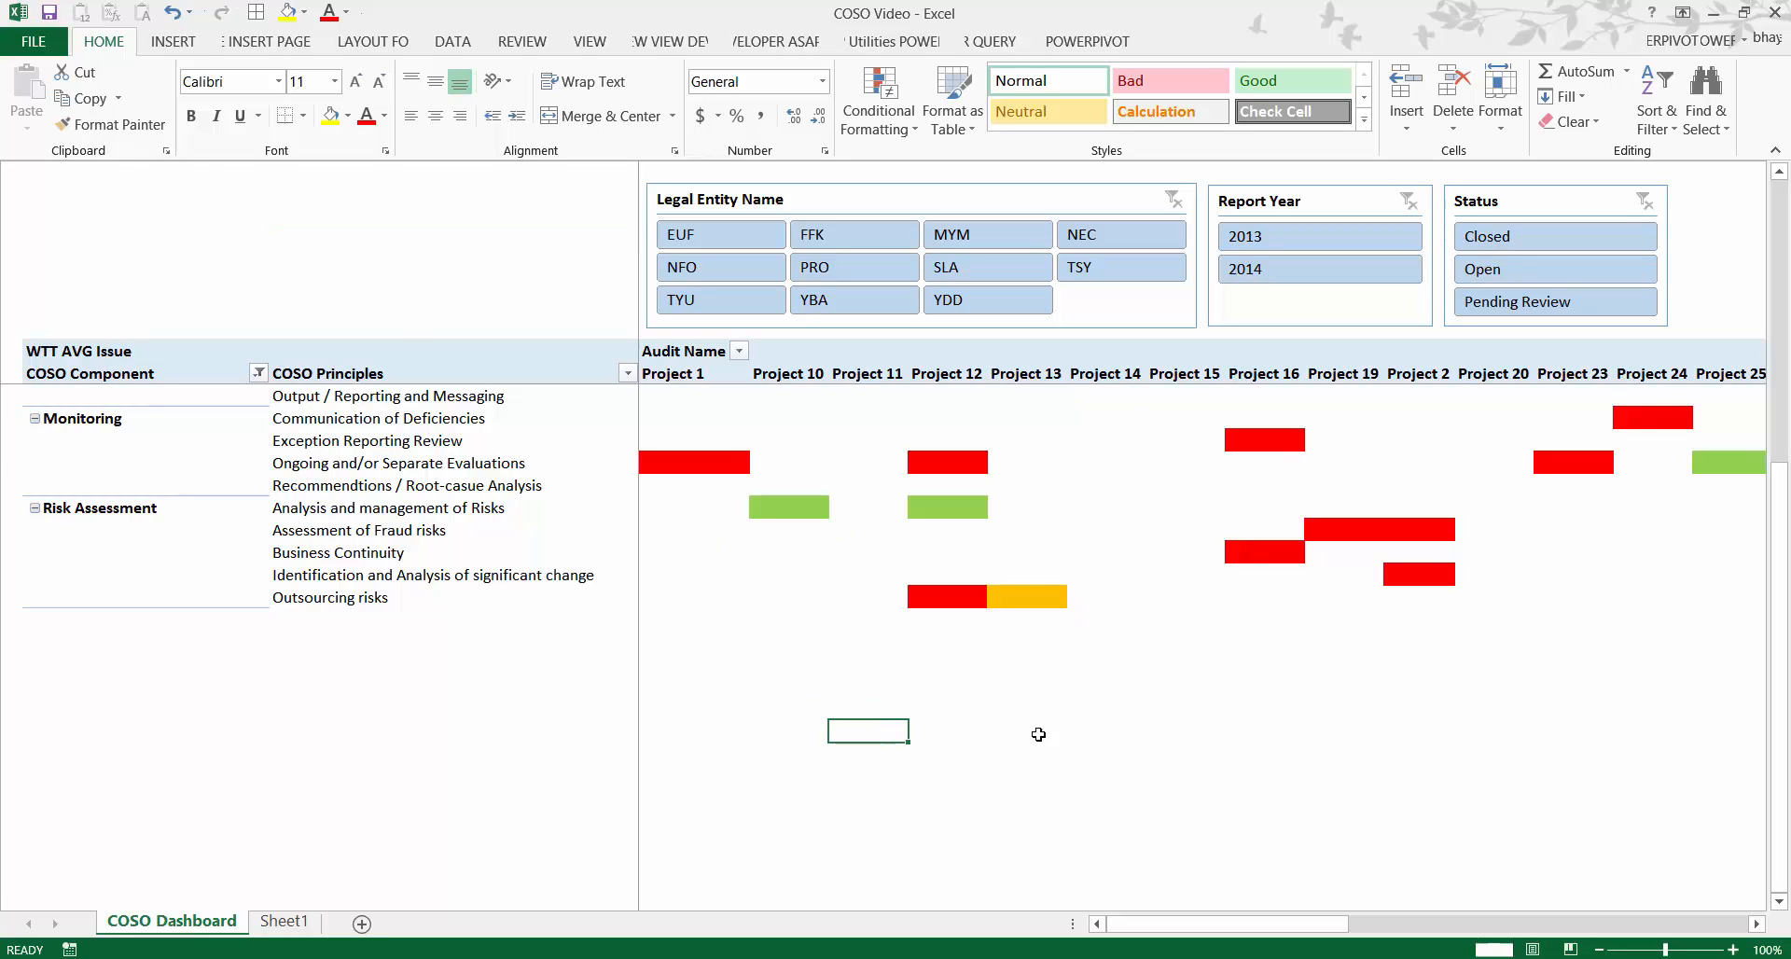
pyautogui.click(330, 115)
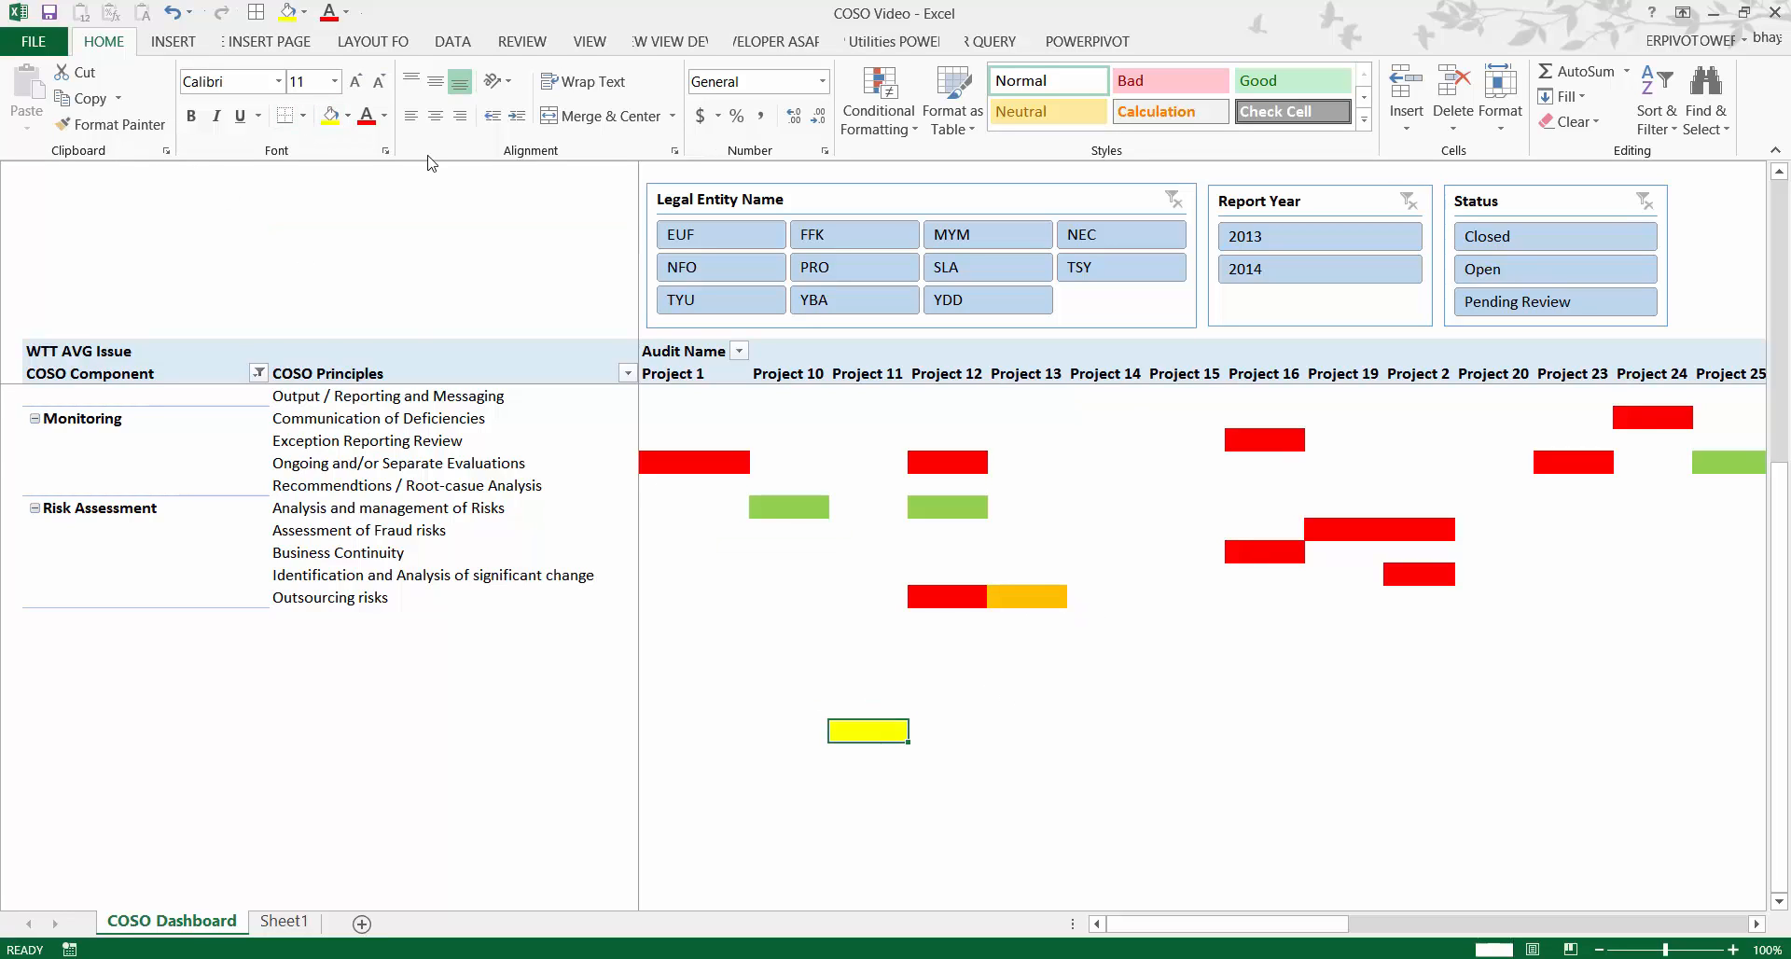
pyautogui.press('Left')
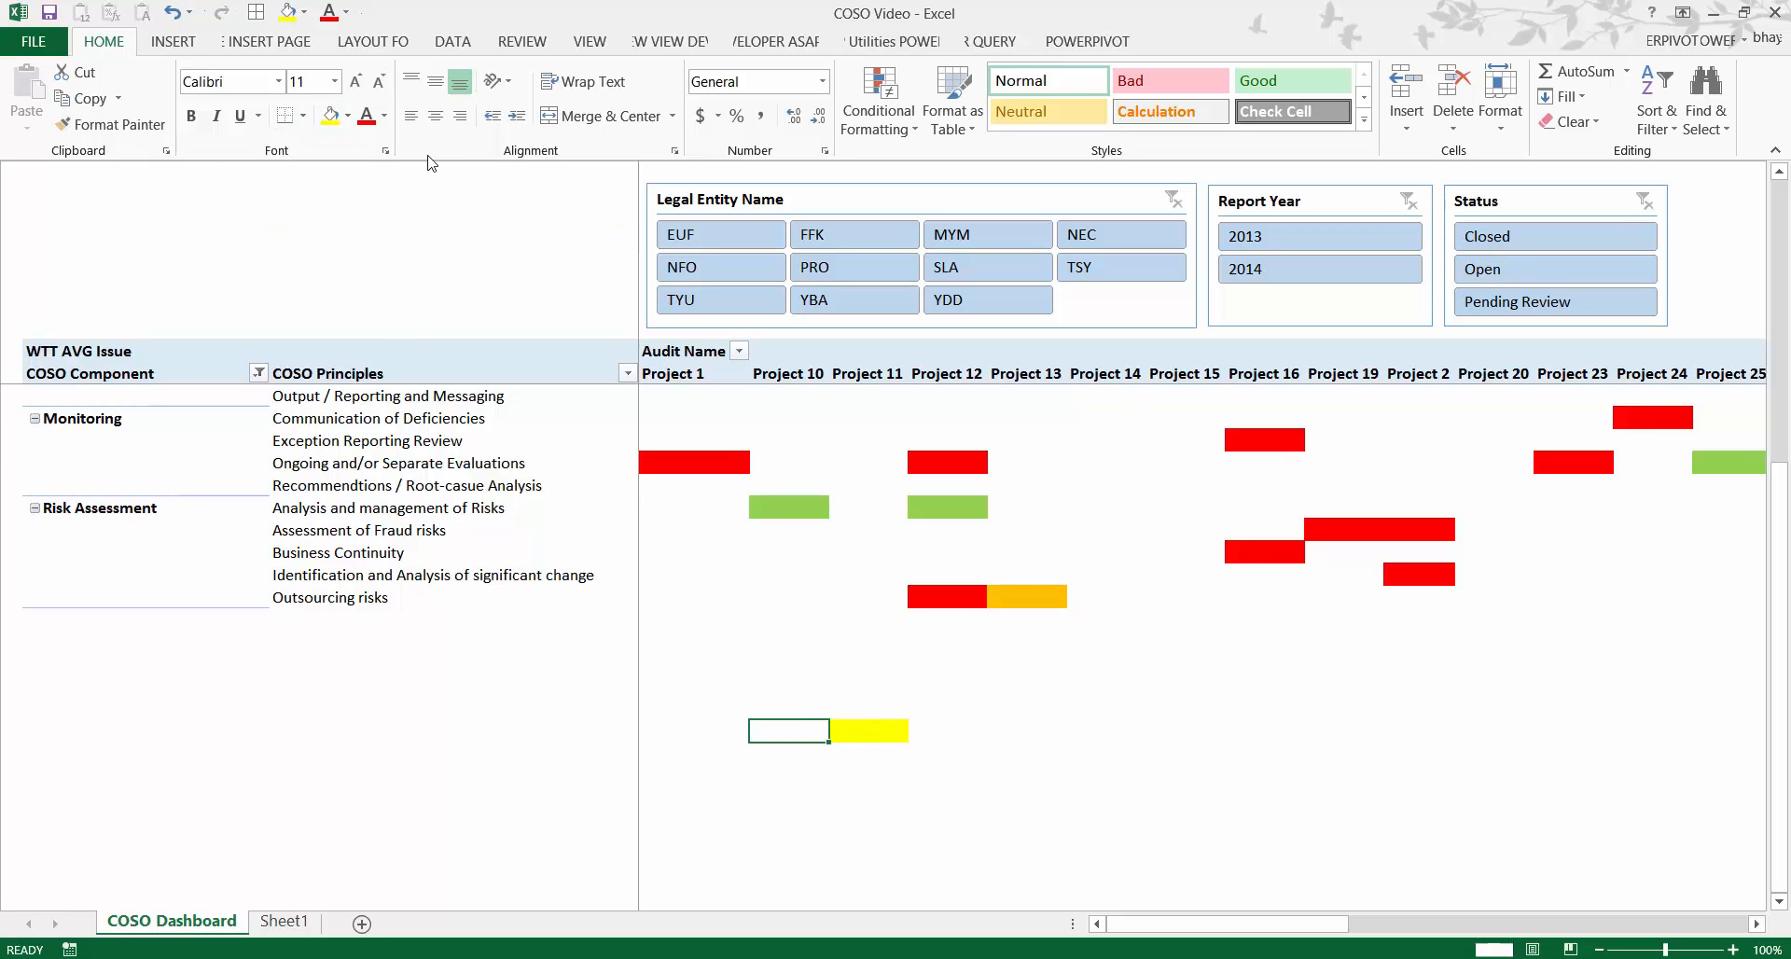
pyautogui.click(347, 116)
pyautogui.click(401, 297)
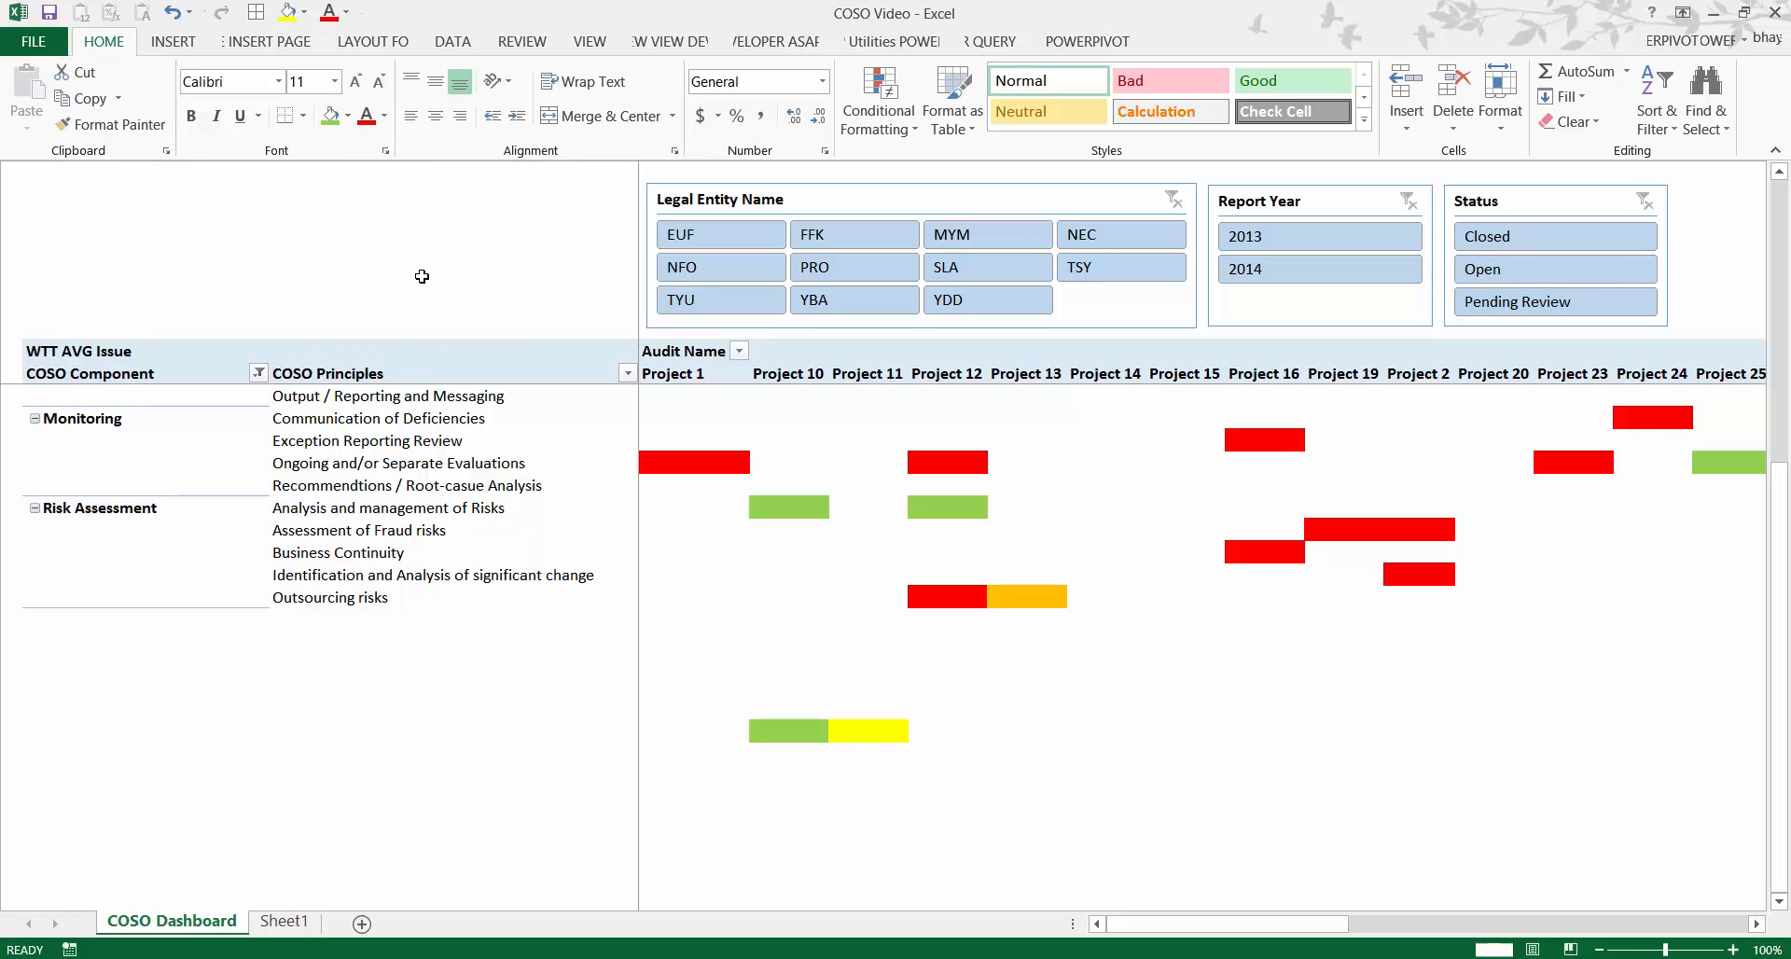
pyautogui.press('Right')
pyautogui.press('Right')
pyautogui.click(348, 115)
pyautogui.click(349, 292)
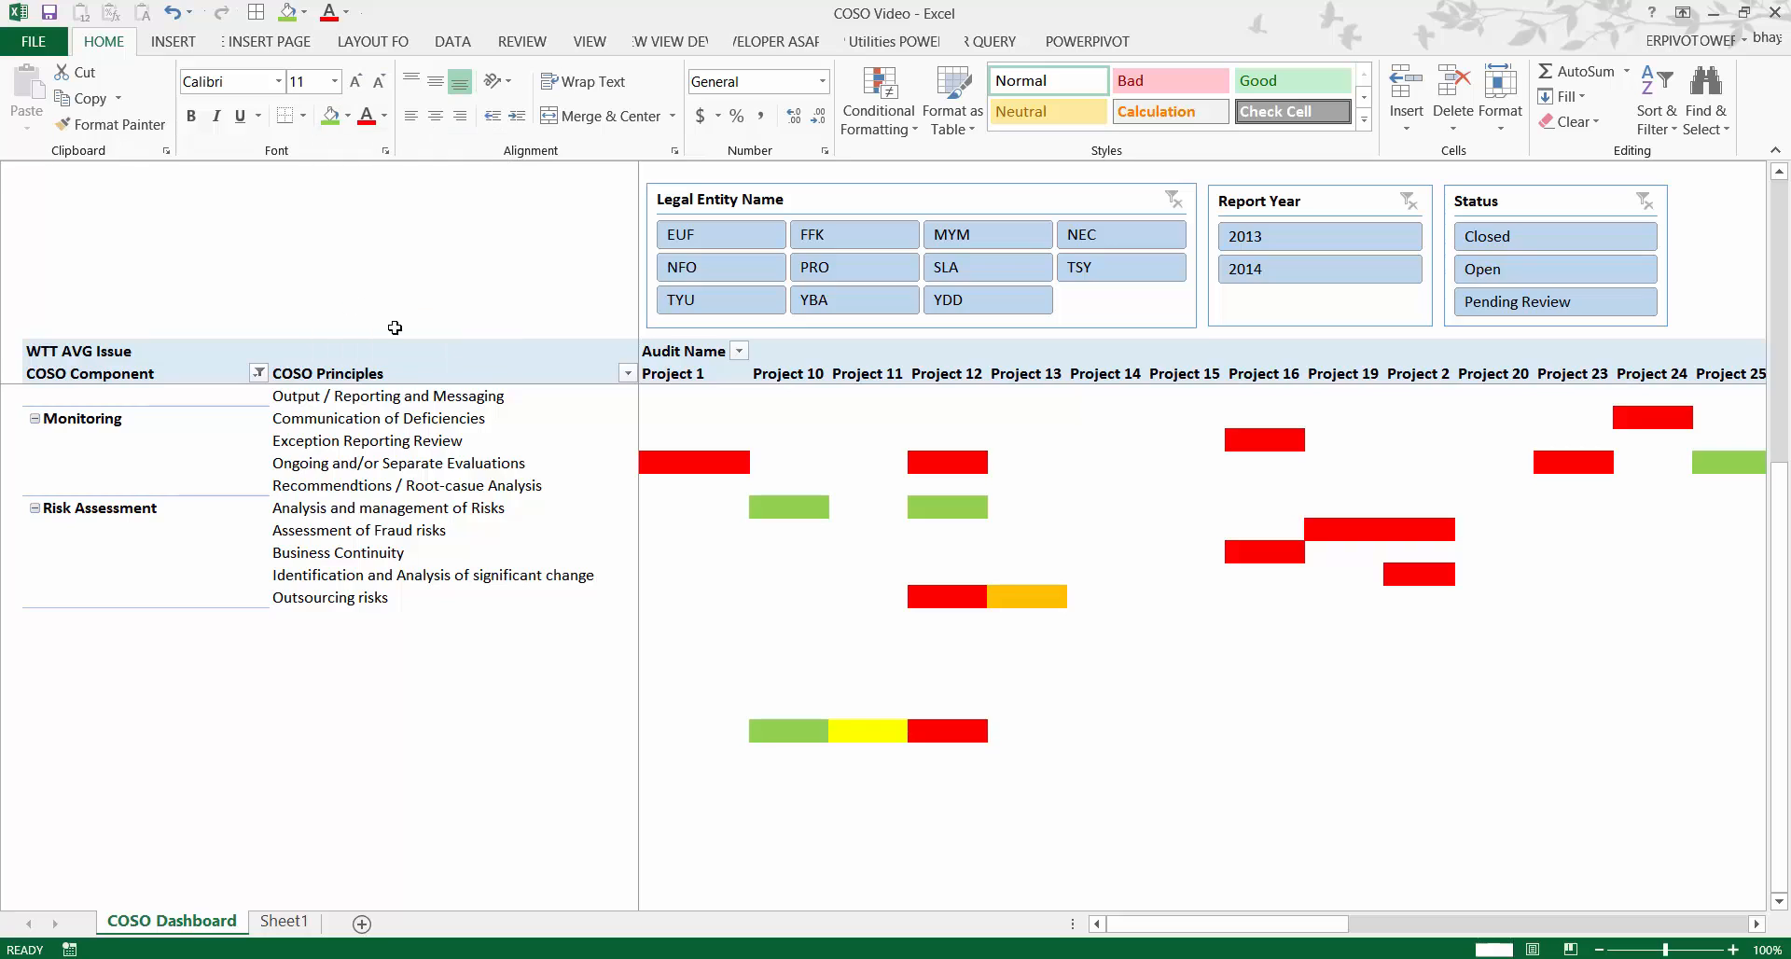
# - Label the green, yellow and red legend cells Low, Medium and High
pyautogui.press('Left')
pyautogui.press('Left')
pyautogui.press('Left')
pyautogui.press('Right')
pyautogui.write('Low')
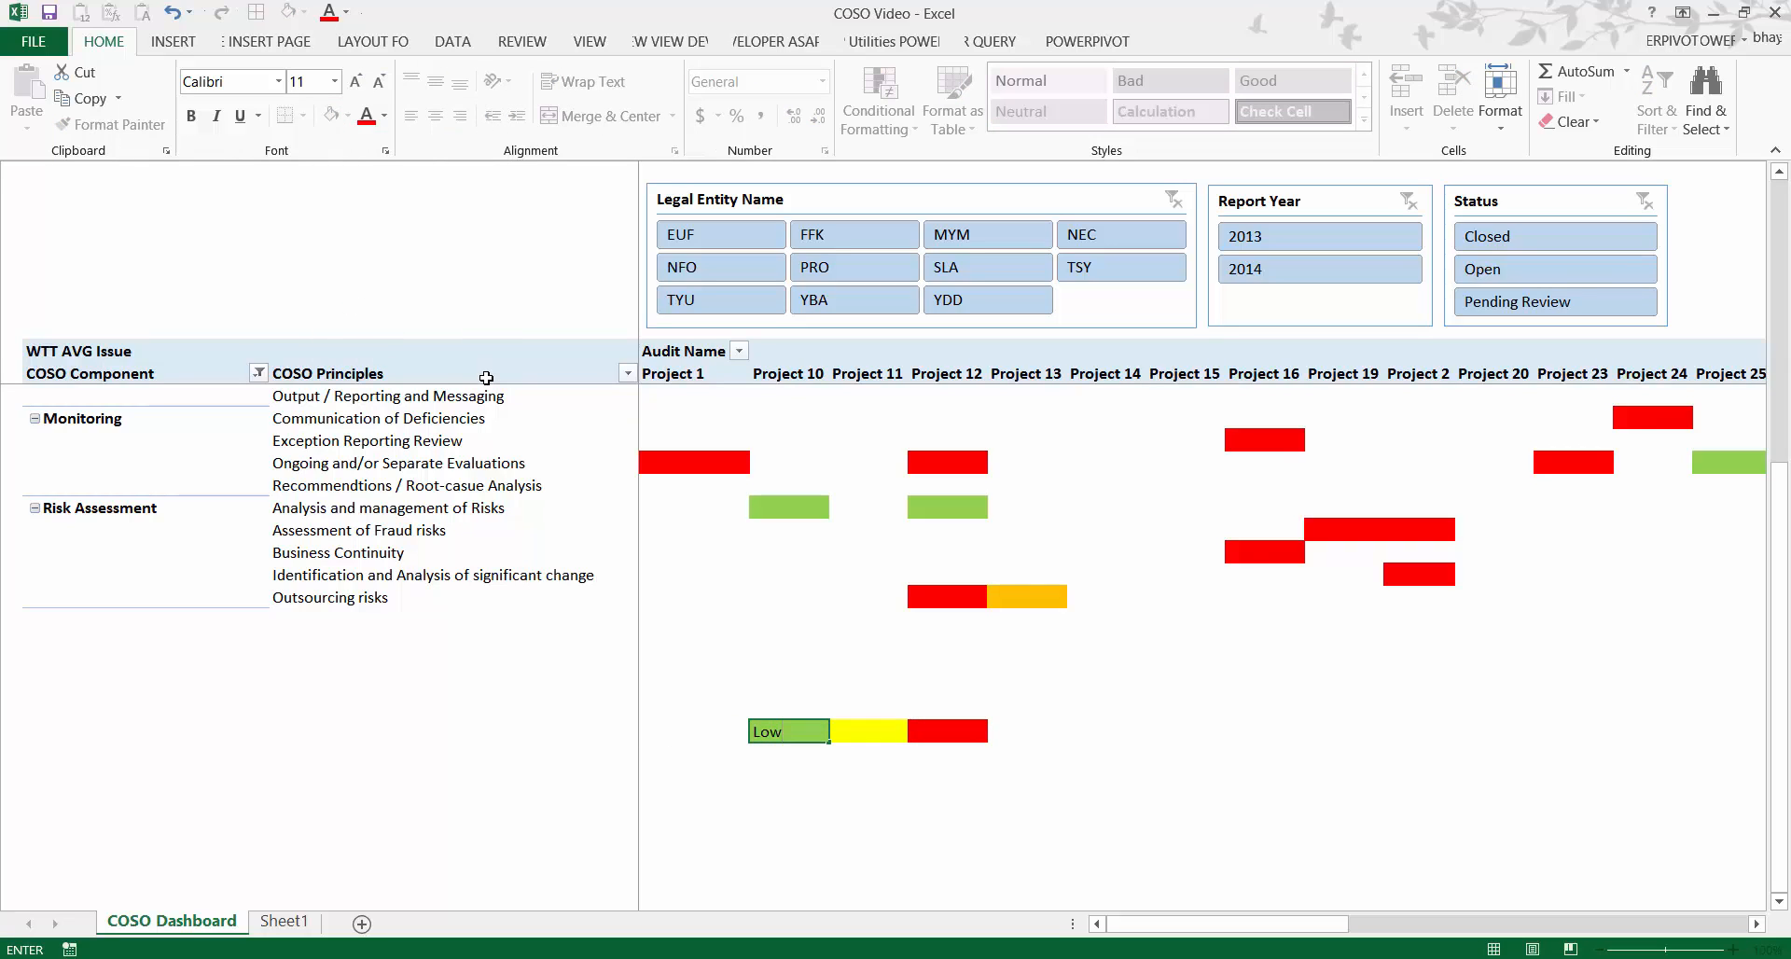
pyautogui.press('Right')
pyautogui.write('Or')
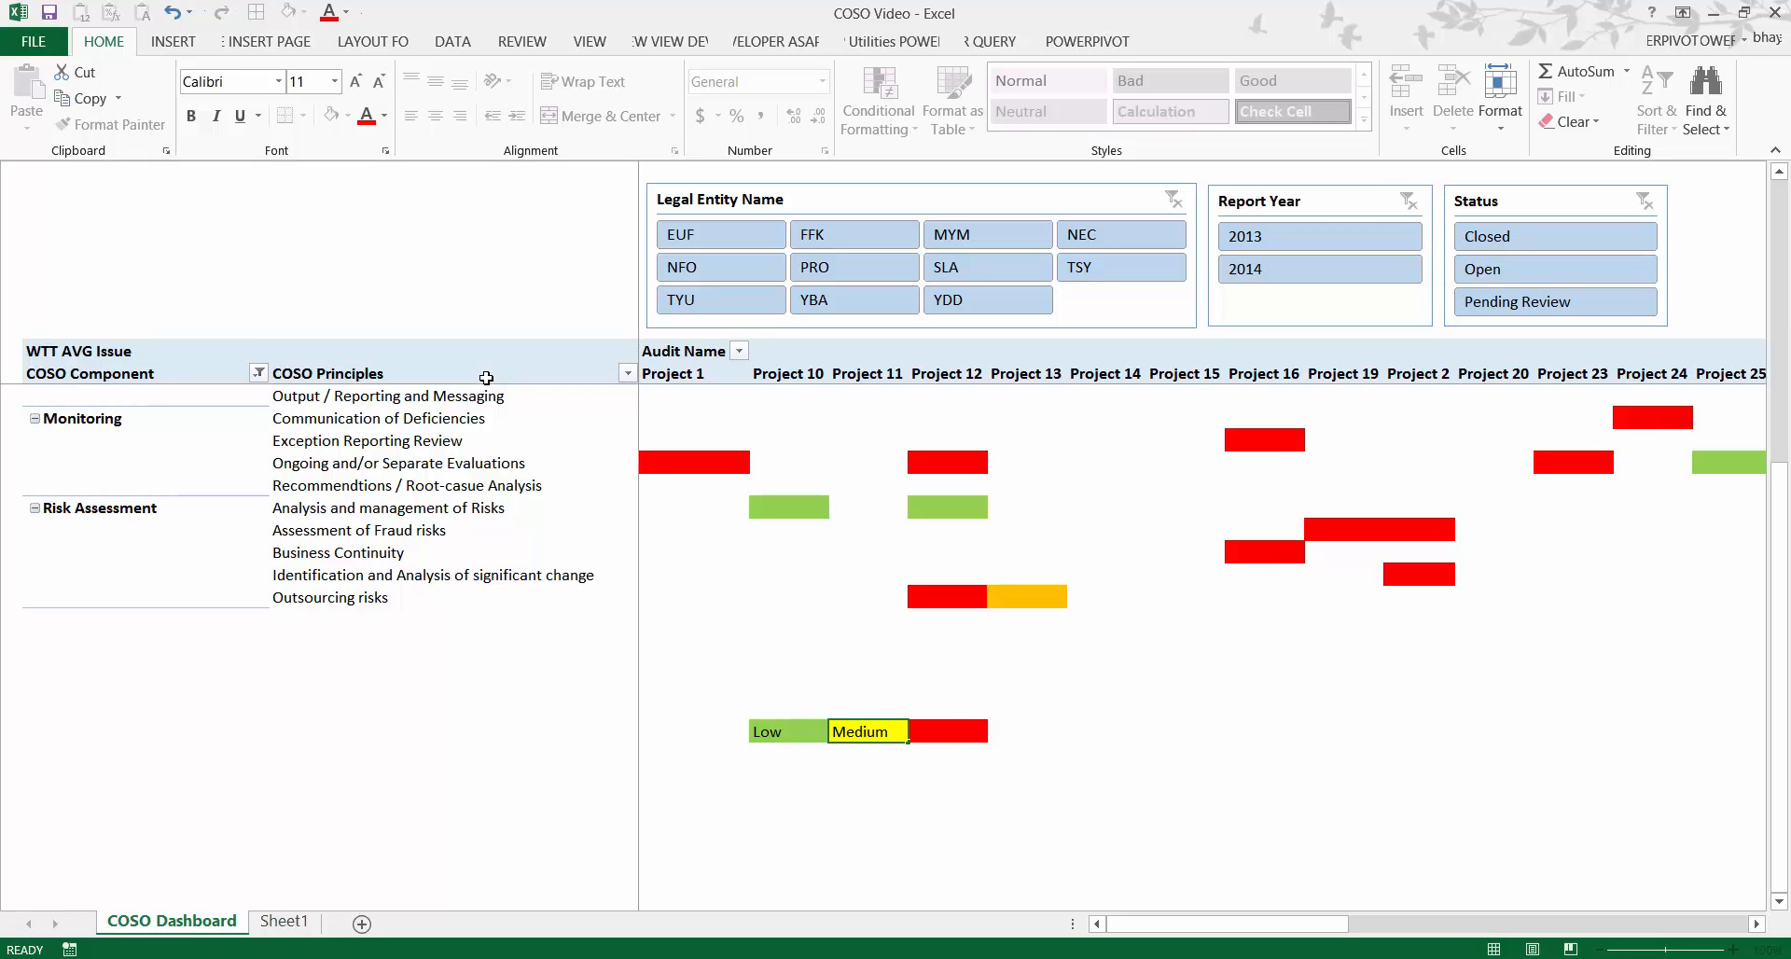
pyautogui.press('Right')
pyautogui.write('Hi')
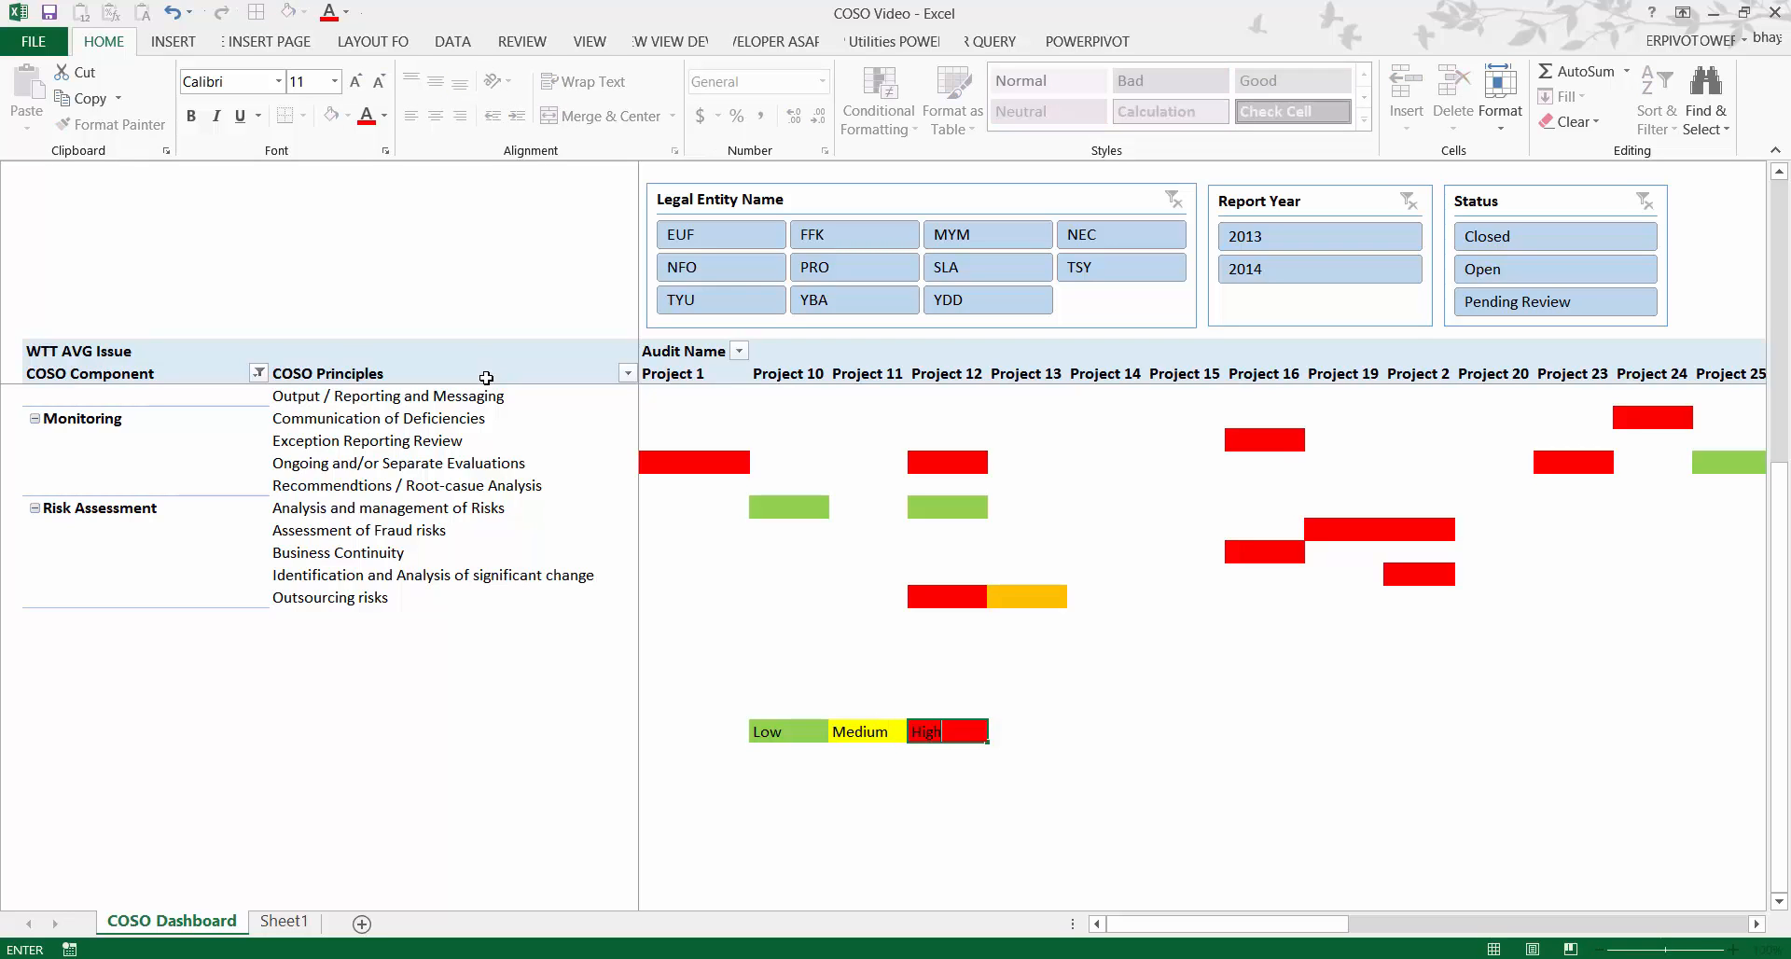
pyautogui.write('gh')
pyautogui.press('Return')
# - Change the fill of the Medium legend cell to orange
pyautogui.press('Left')
pyautogui.press('Up')
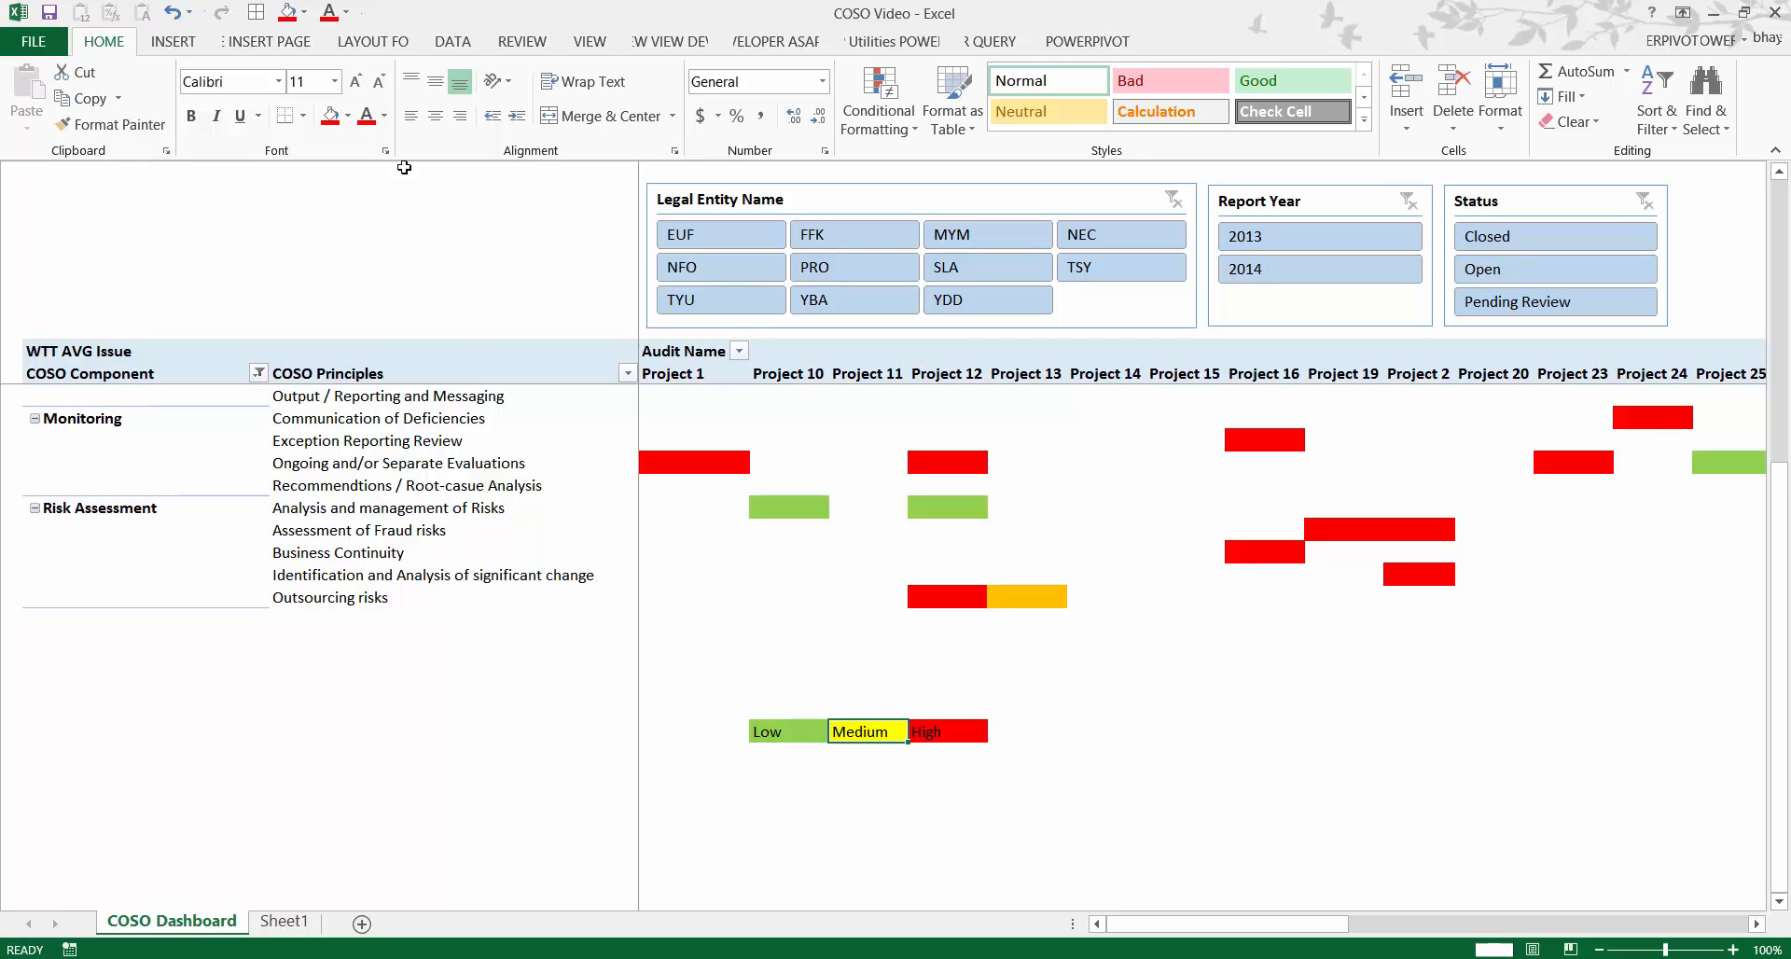
pyautogui.click(347, 117)
pyautogui.click(365, 288)
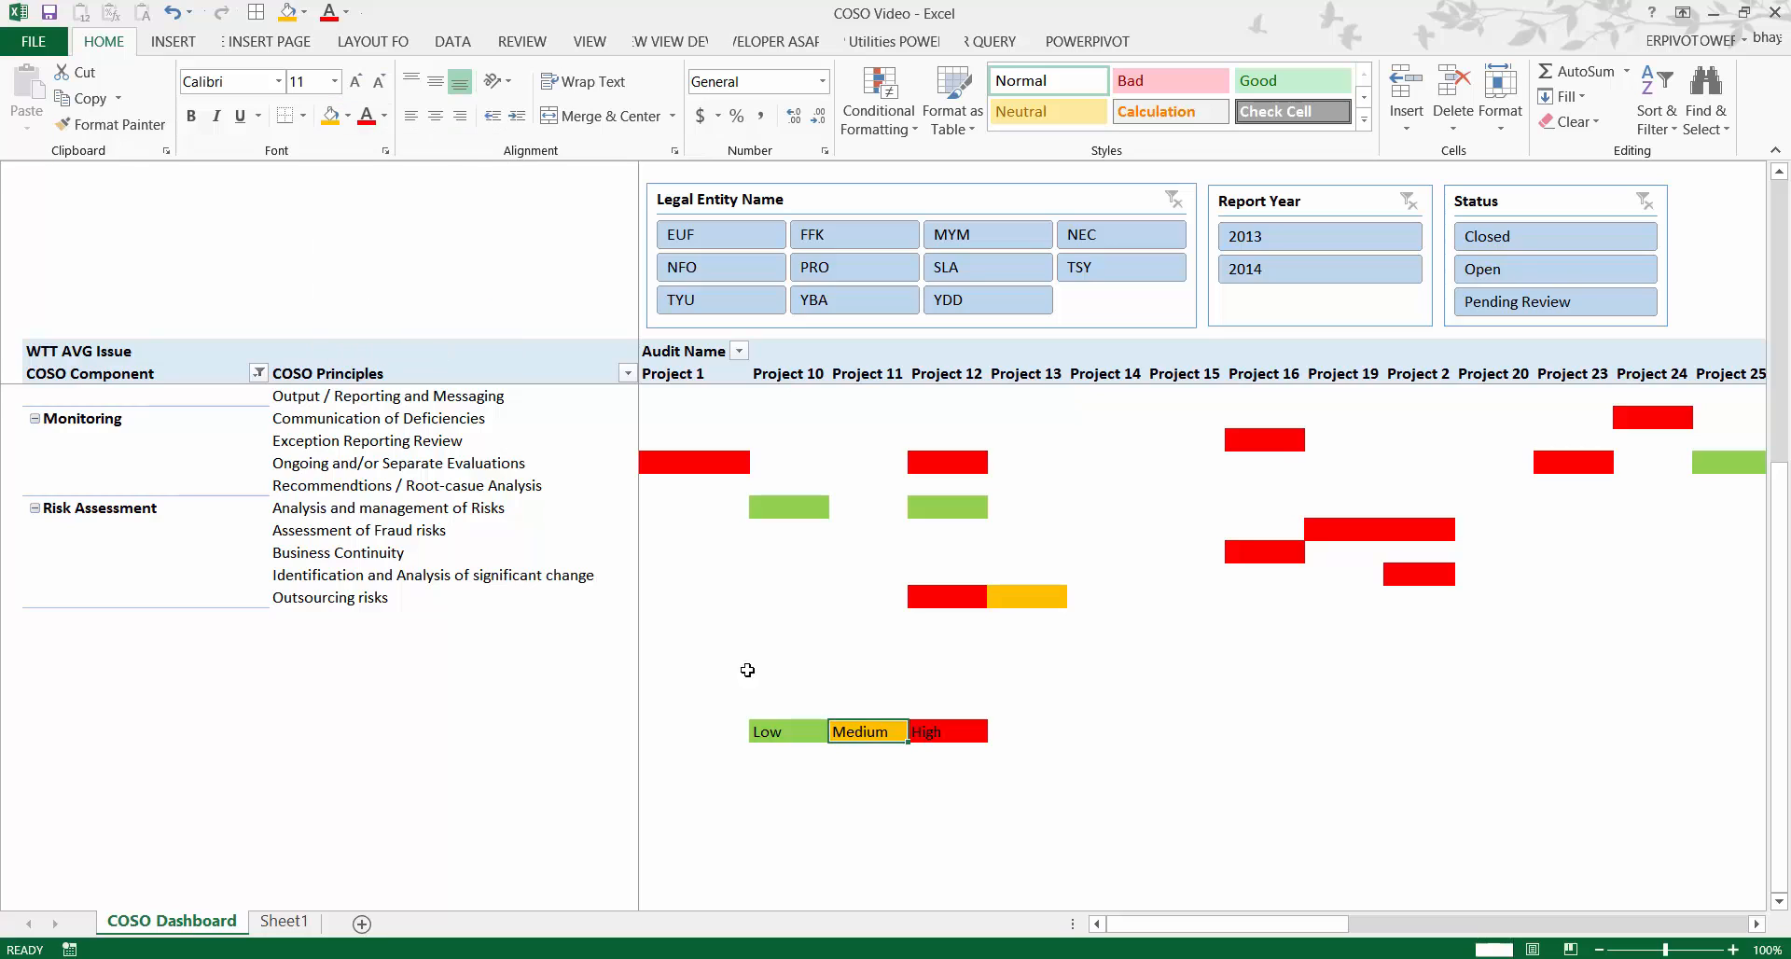
# - Add borders to the Low, Medium and High legend cells
pyautogui.moveTo(770, 725); pyautogui.dragTo(951, 731)
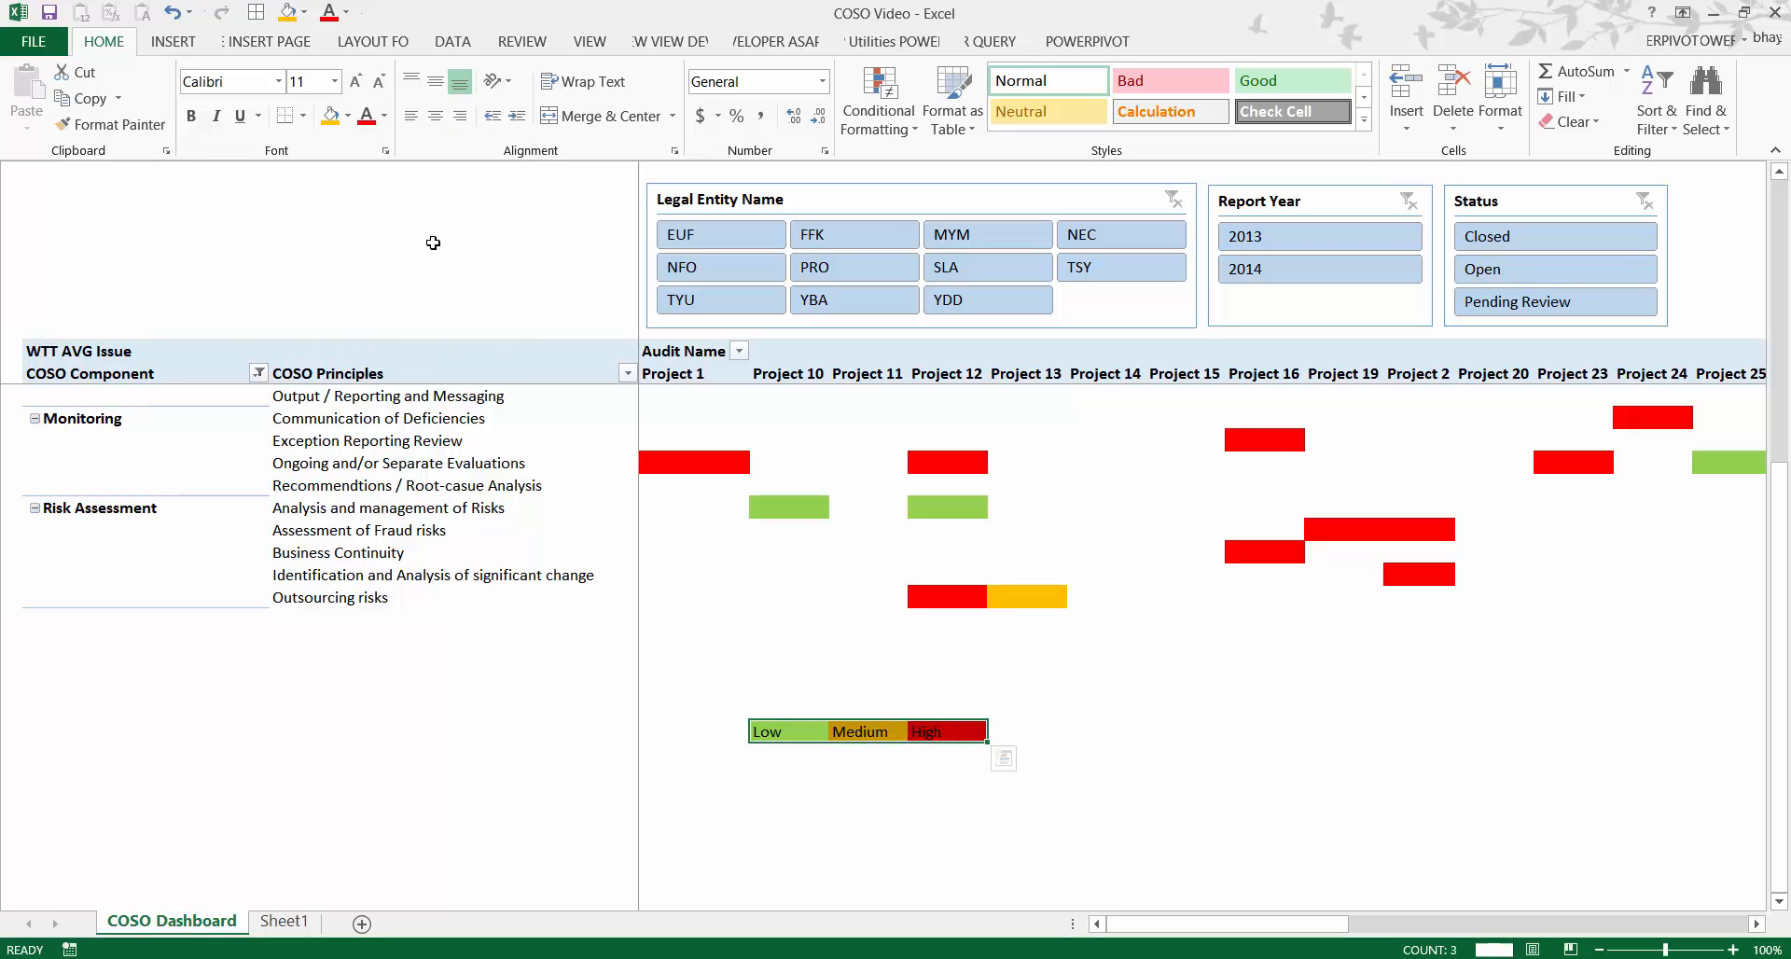
pyautogui.click(306, 119)
pyautogui.click(334, 311)
# - Copy the Low, Medium and High legend cells, paste them as a picture above the PivotTable, and move it over the COSO Principles column
pyautogui.hotkey('ctrl', 'c')
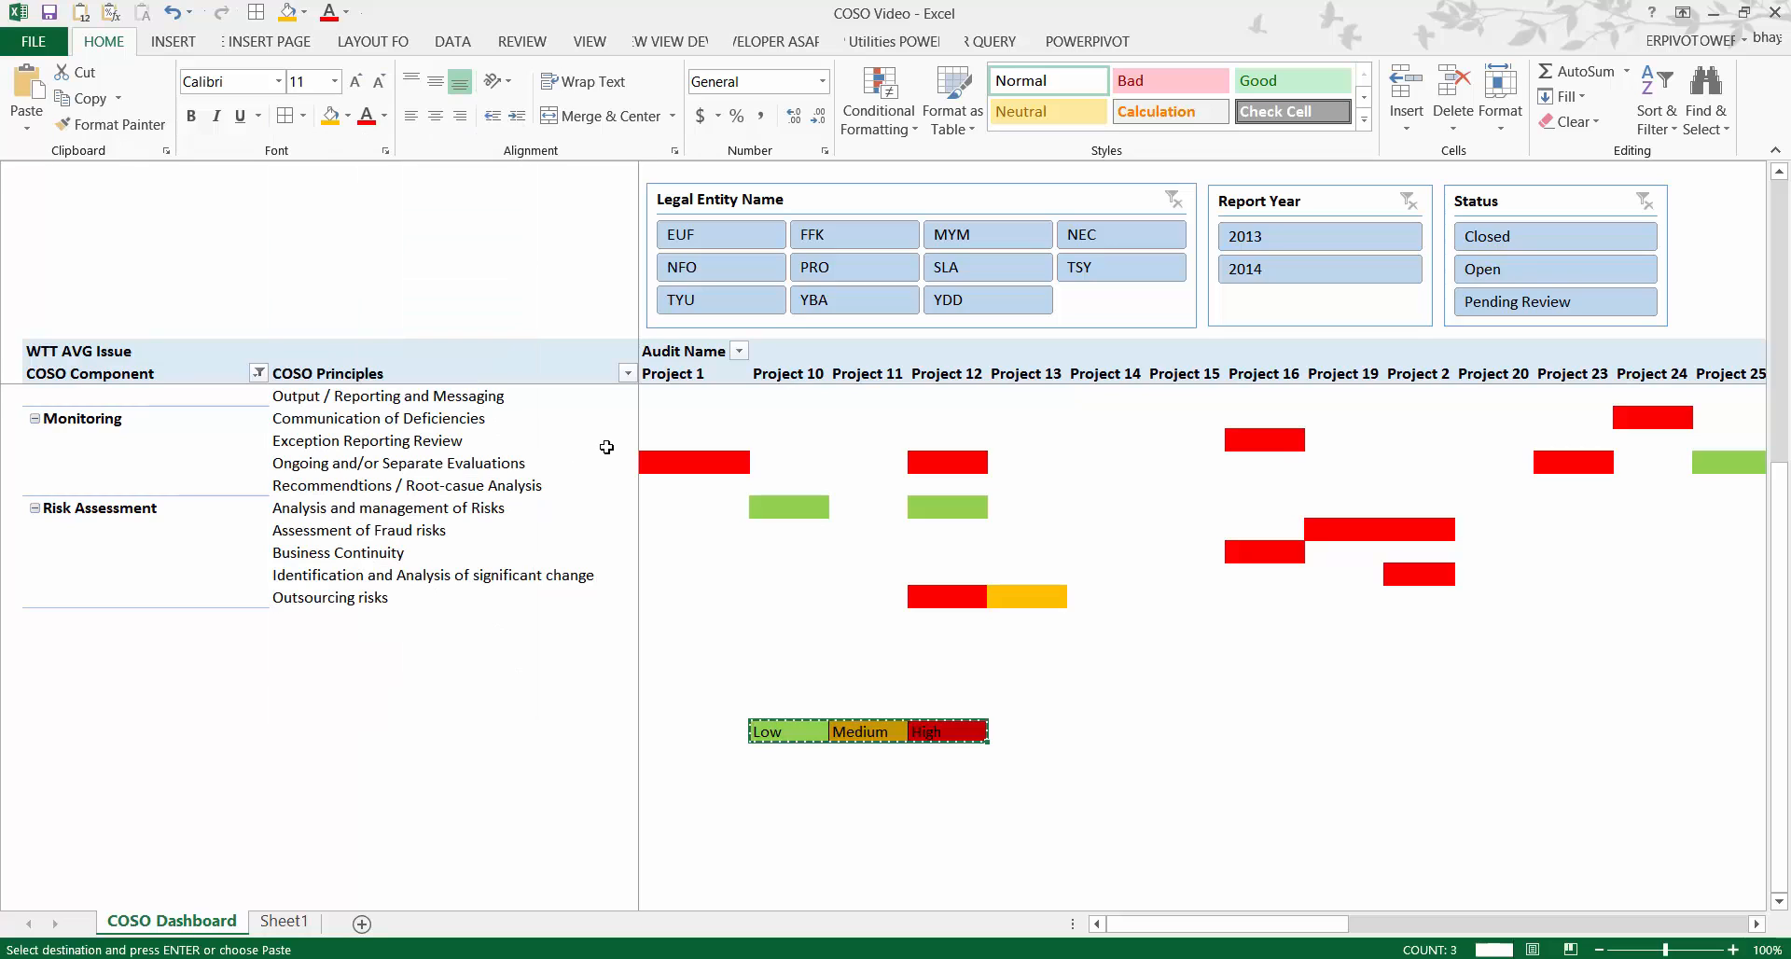
pyautogui.click(148, 279)
pyautogui.click(26, 127)
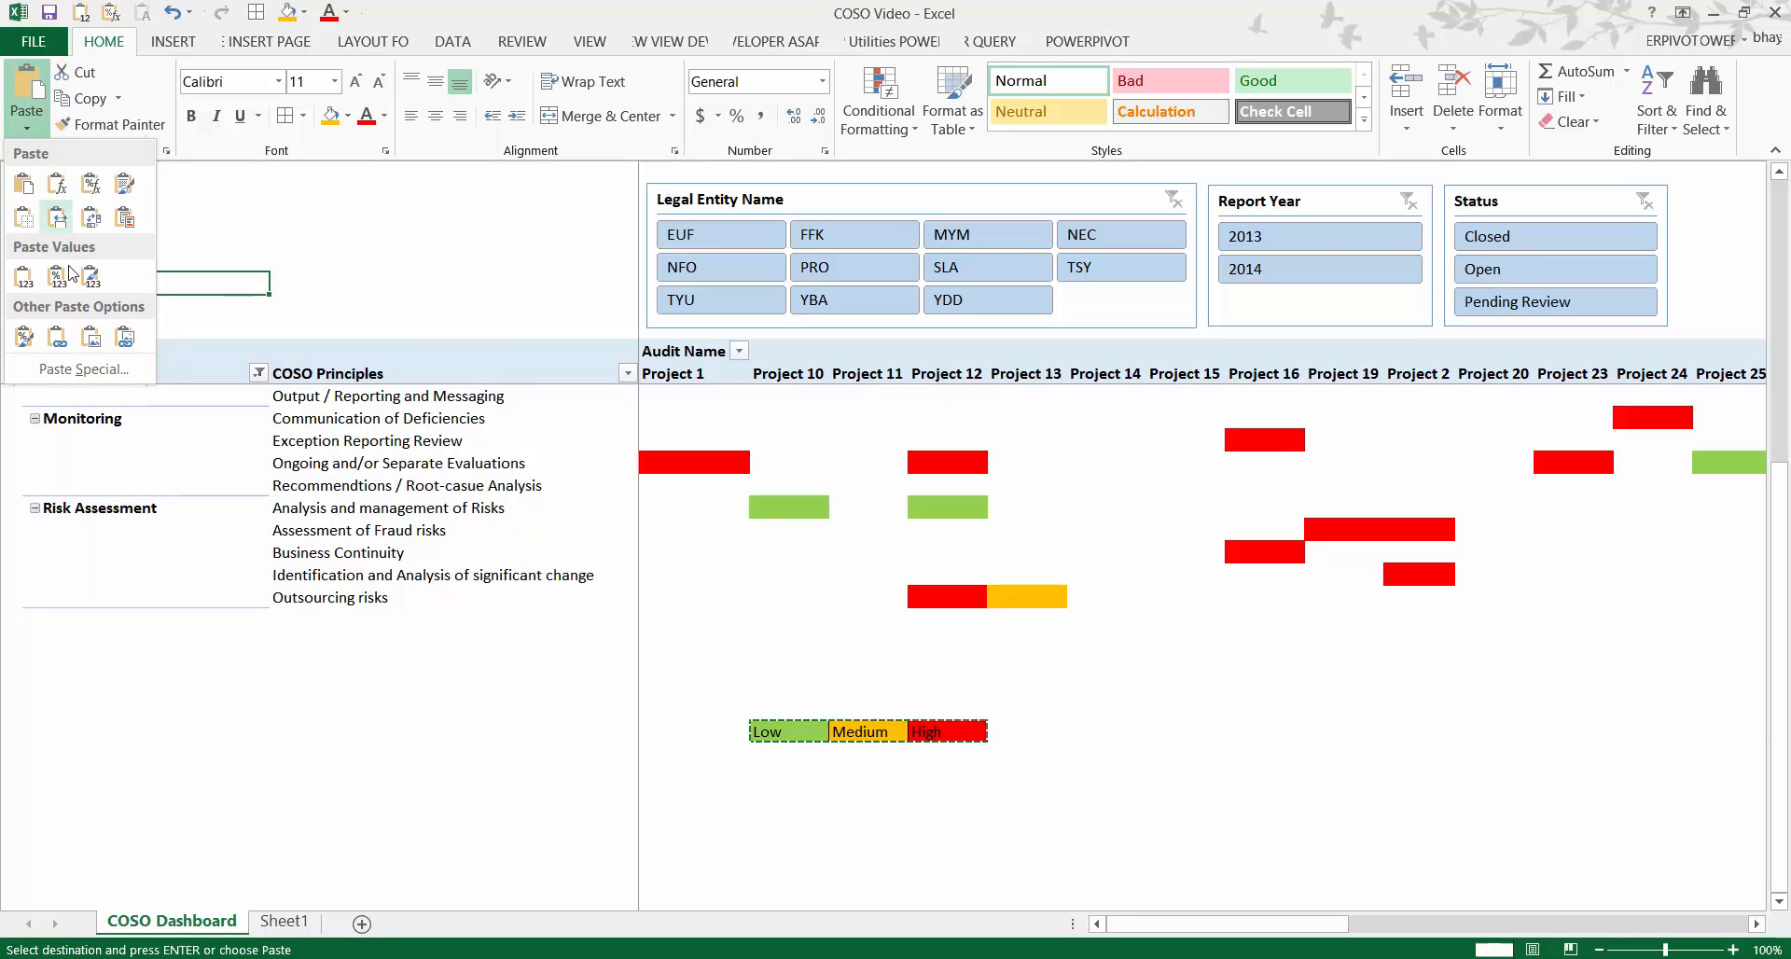
pyautogui.click(94, 347)
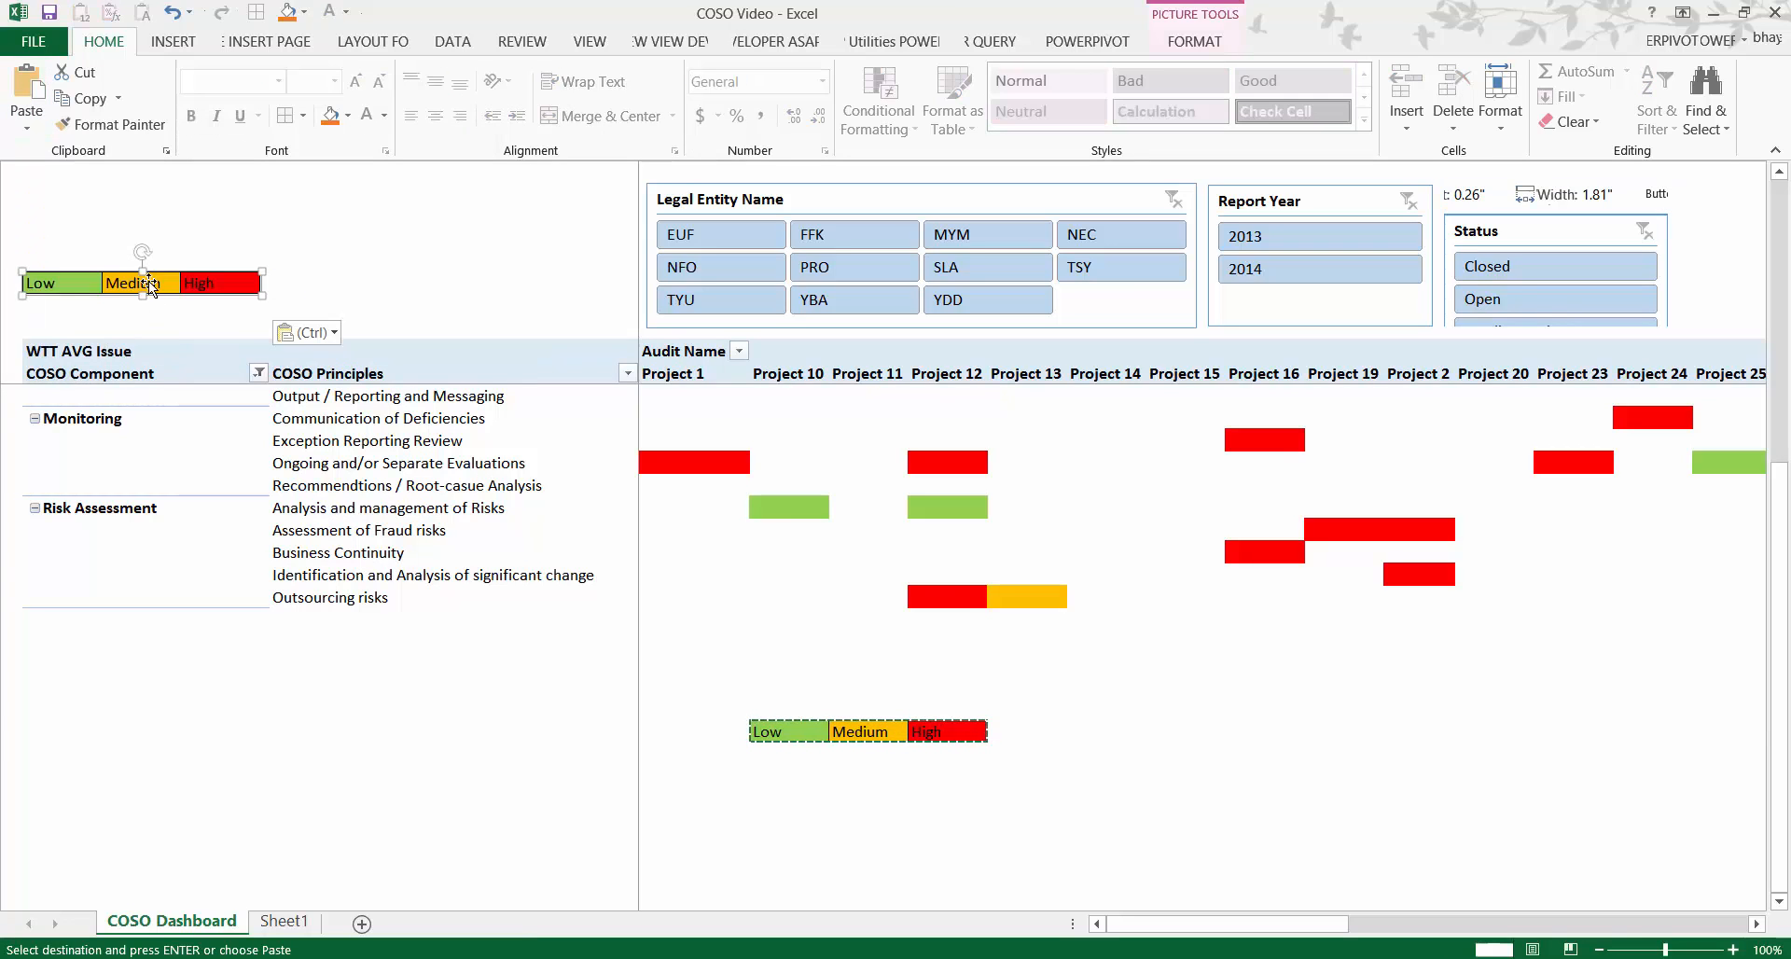
pyautogui.moveTo(152, 283); pyautogui.dragTo(470, 308)
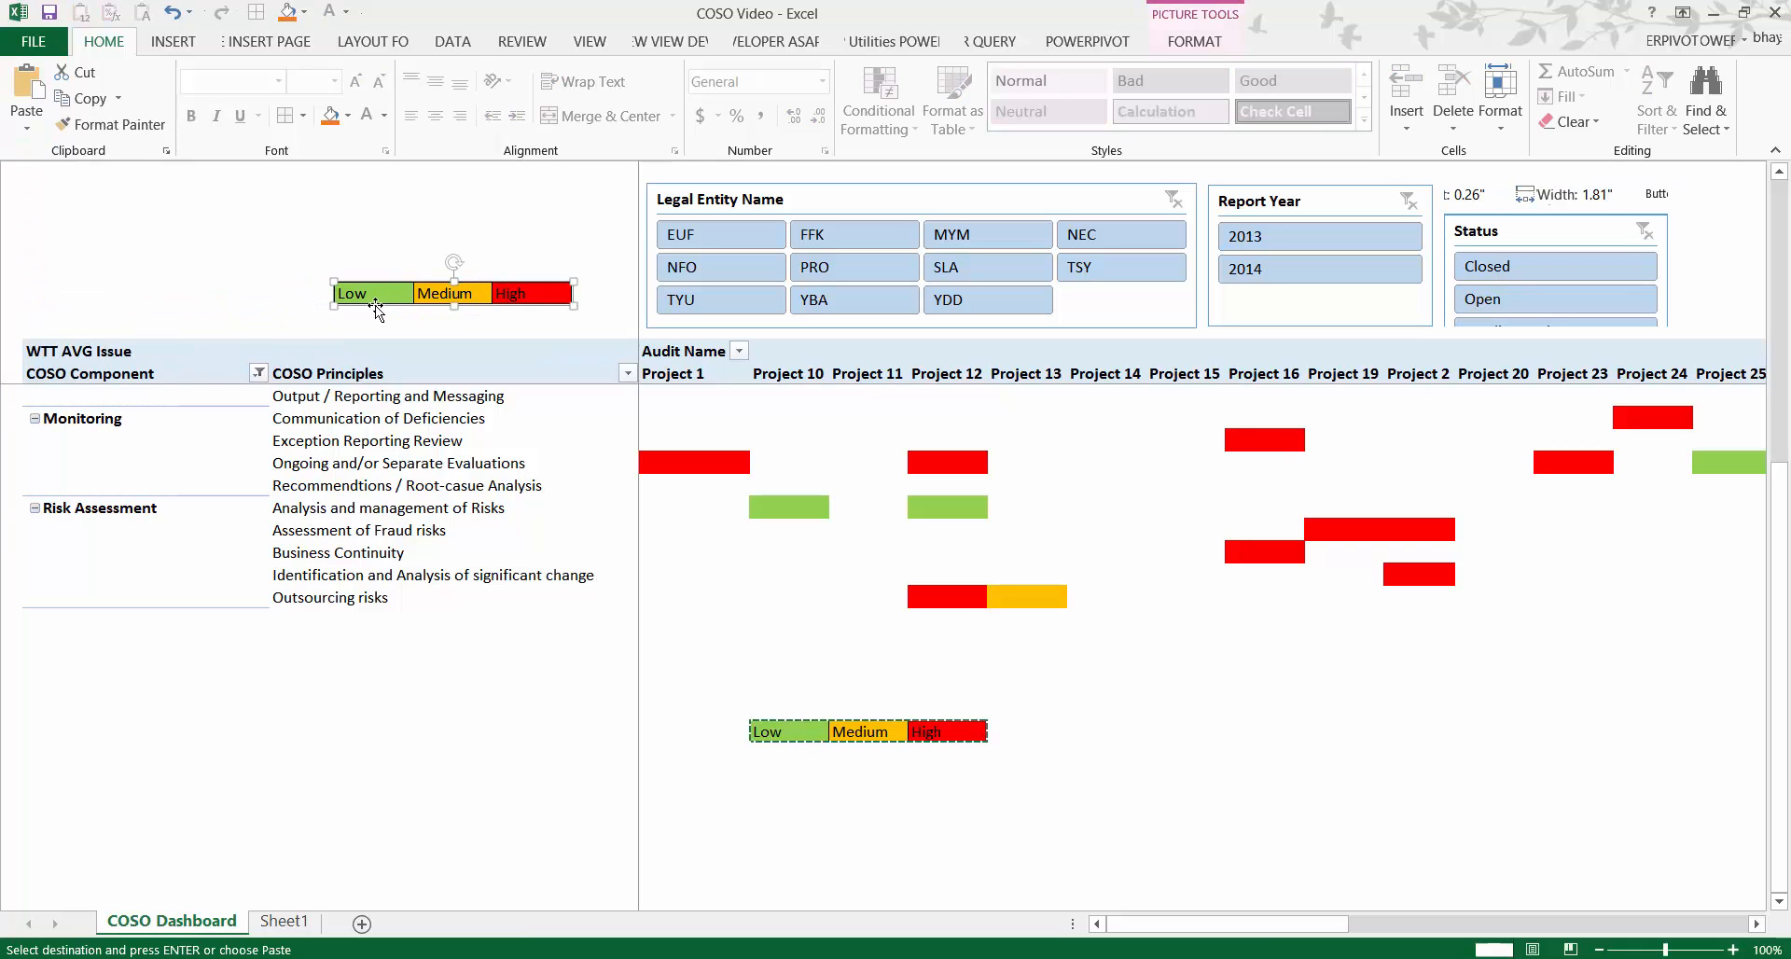
# - Enter the right-aligned label "Color Legend >" above the COSO Component column and move the legend picture directly beside it
pyautogui.click(261, 308)
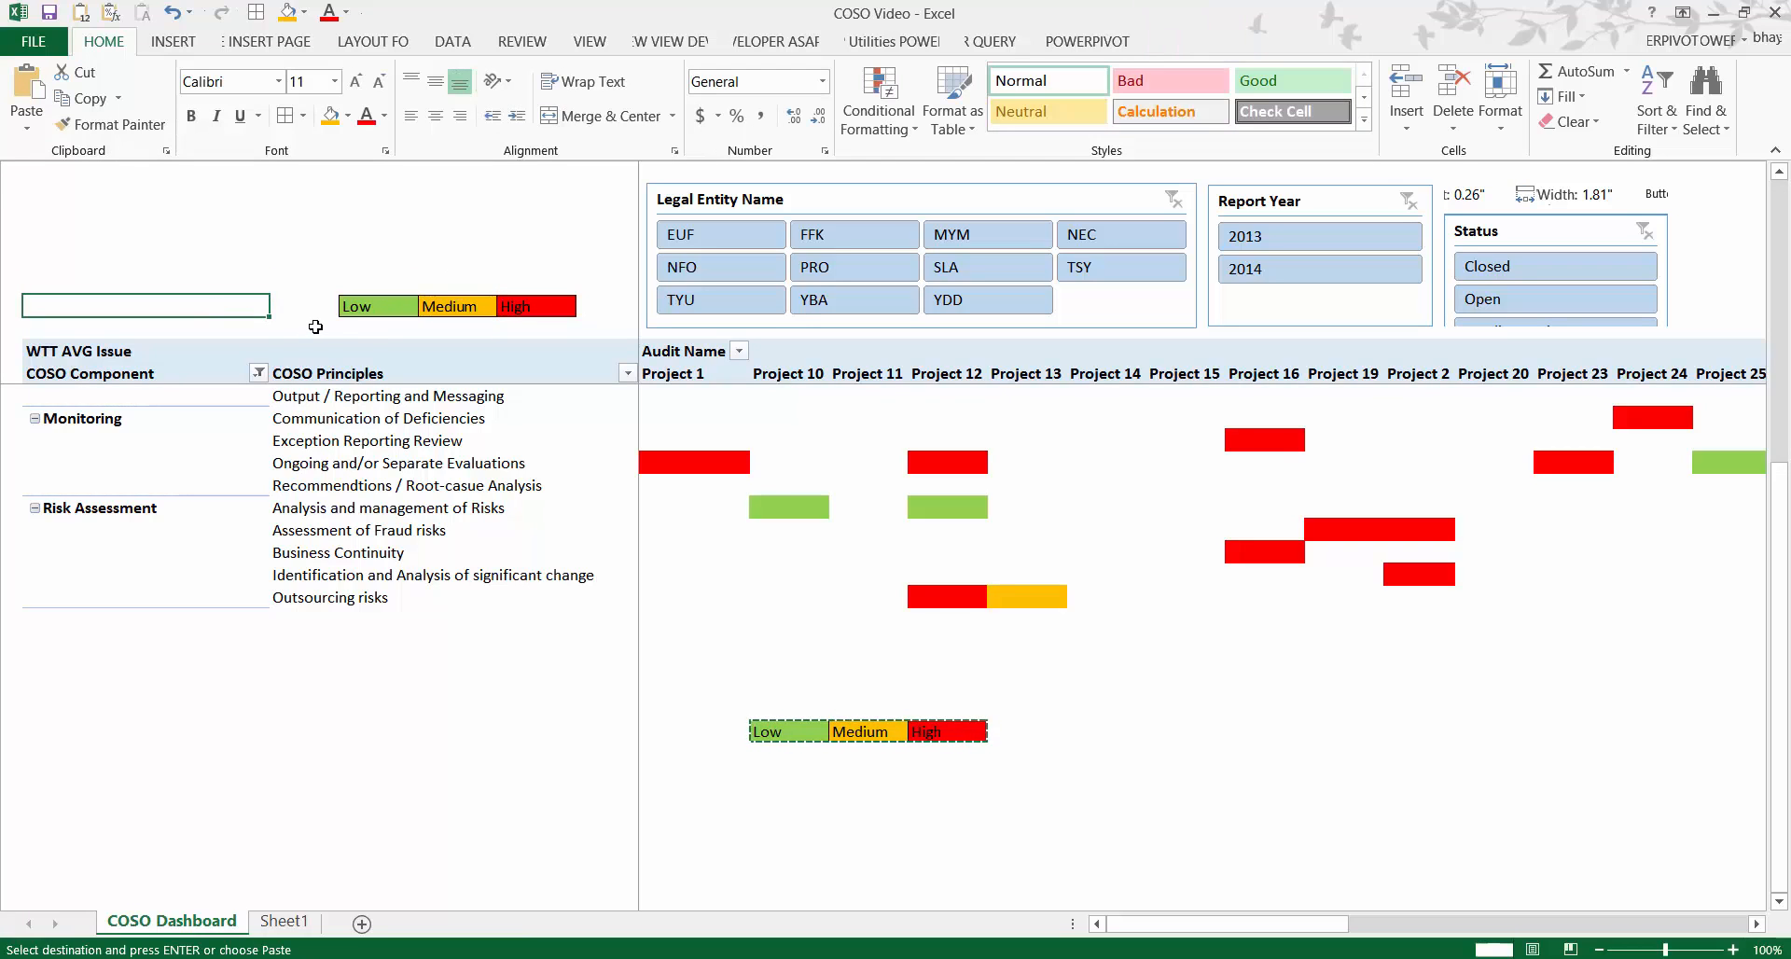
pyautogui.write('Color Legend')
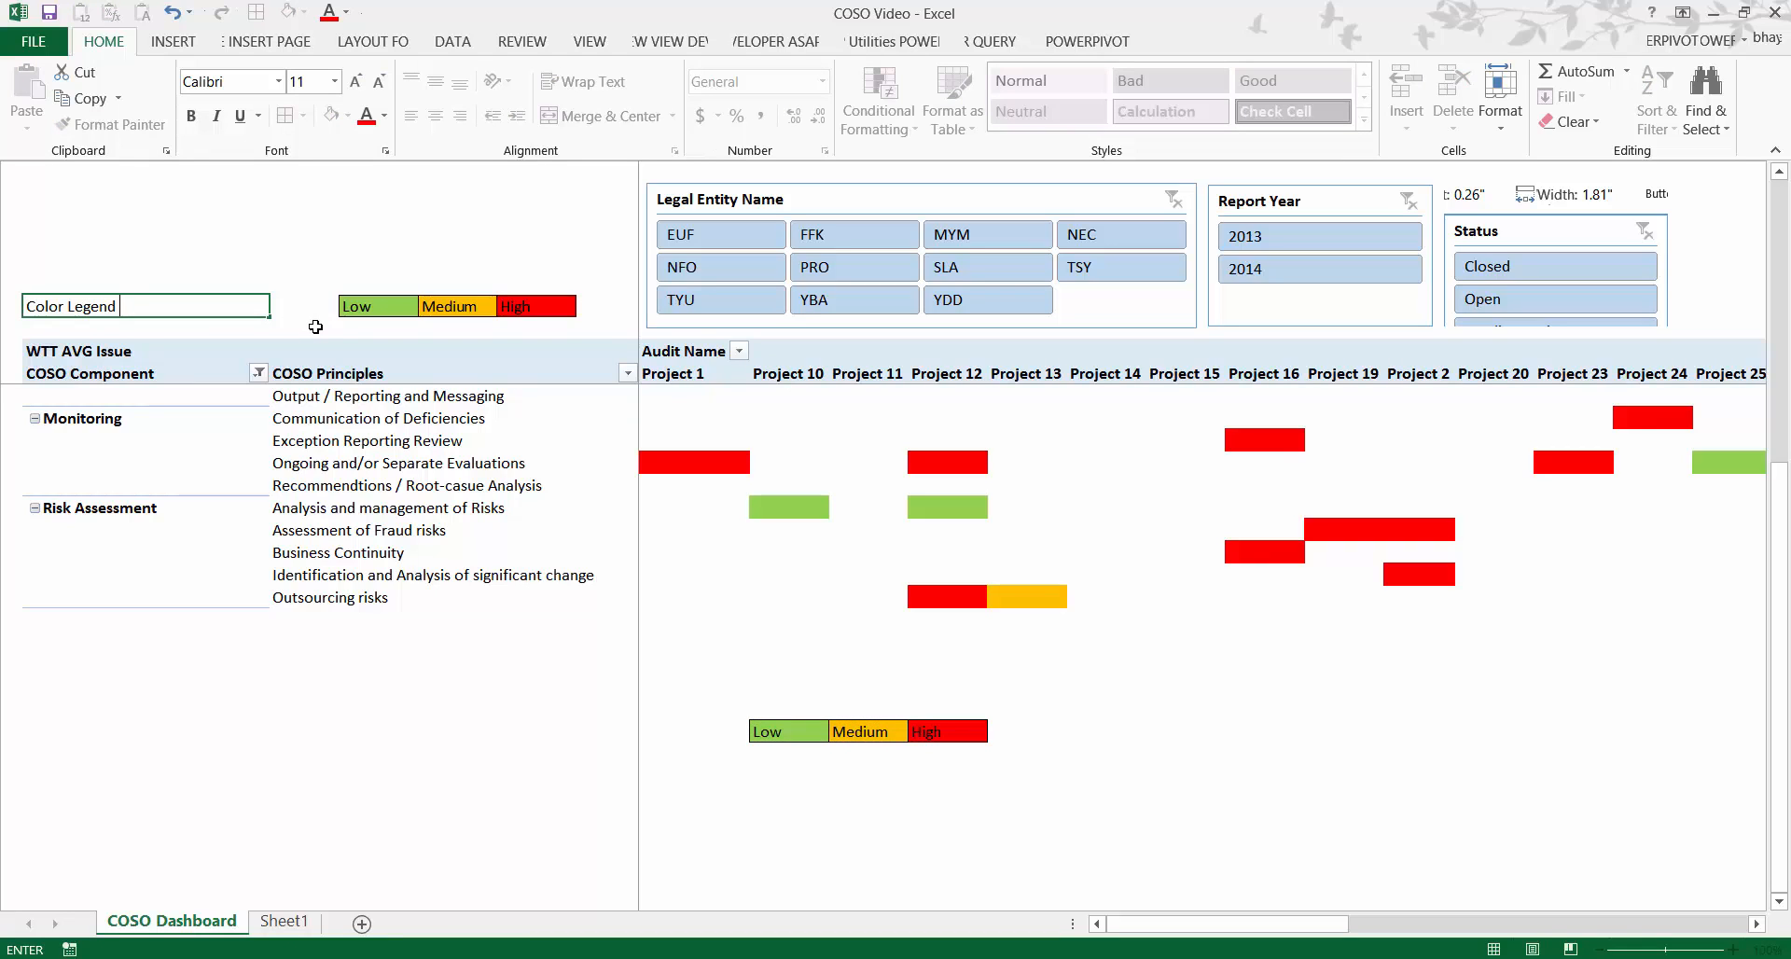
pyautogui.write(' >')
pyautogui.press('Return')
pyautogui.click(131, 300)
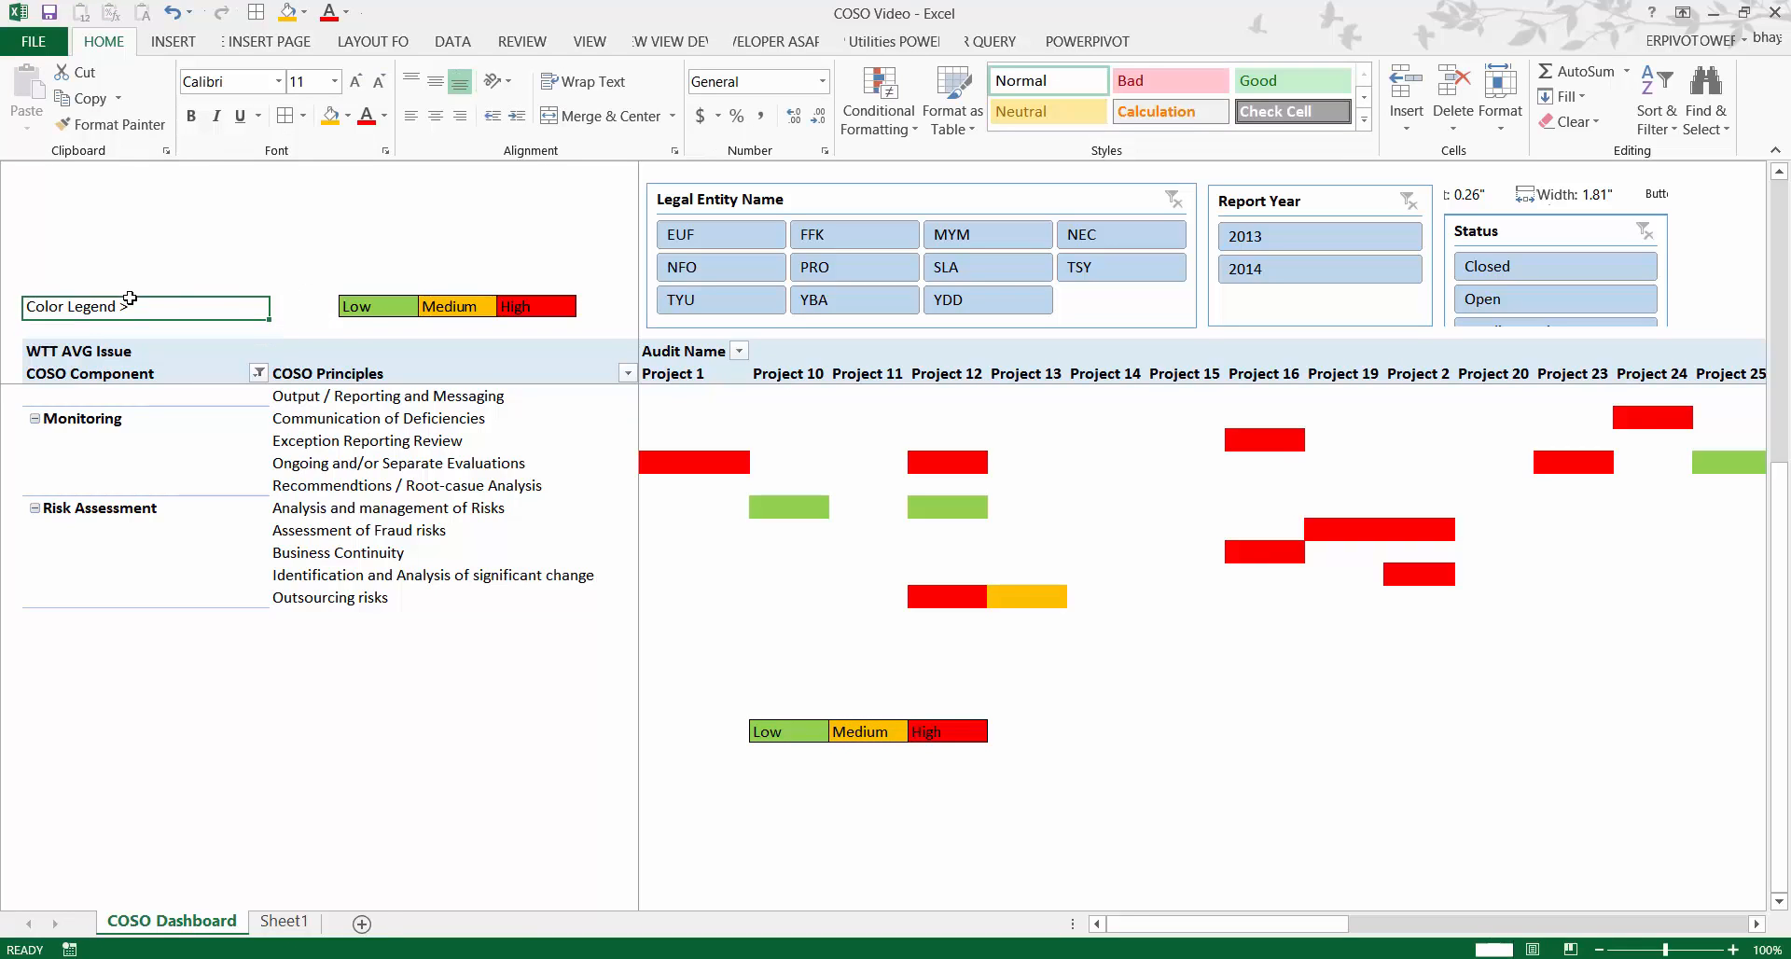
pyautogui.click(460, 116)
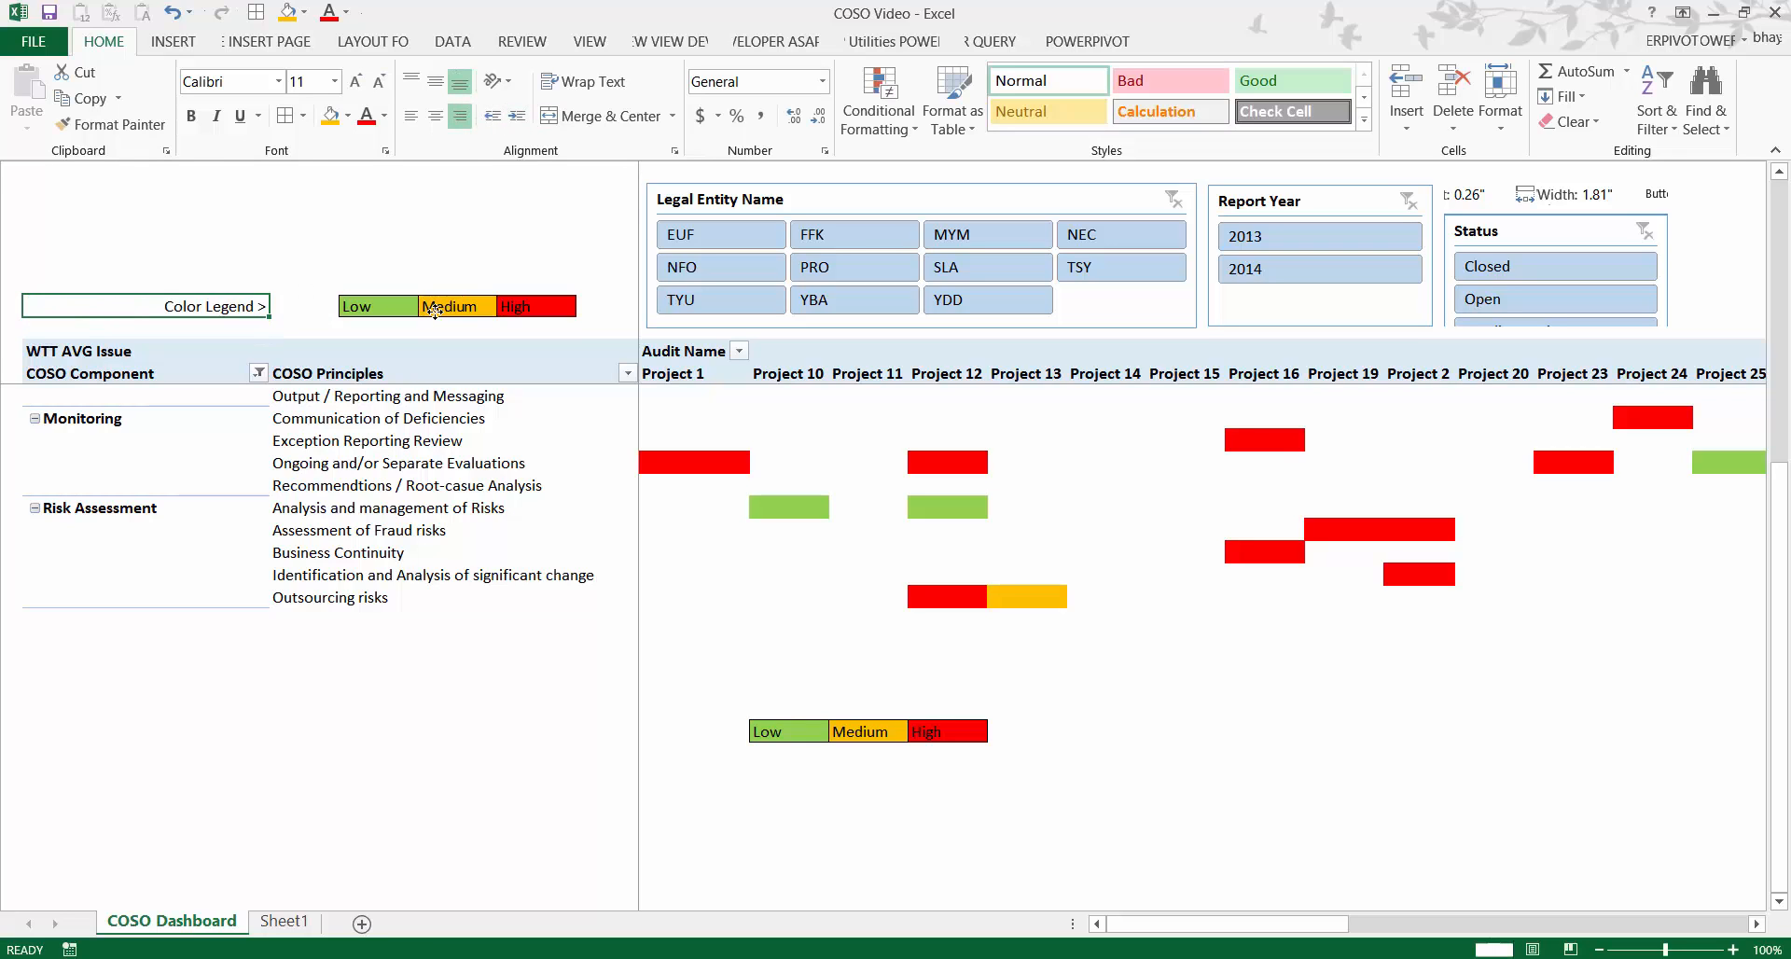
pyautogui.moveTo(428, 315); pyautogui.dragTo(359, 318)
# - Clear all contents and formatting from the original legend cells below the PivotTable
pyautogui.moveTo(700, 705); pyautogui.dragTo(1054, 749)
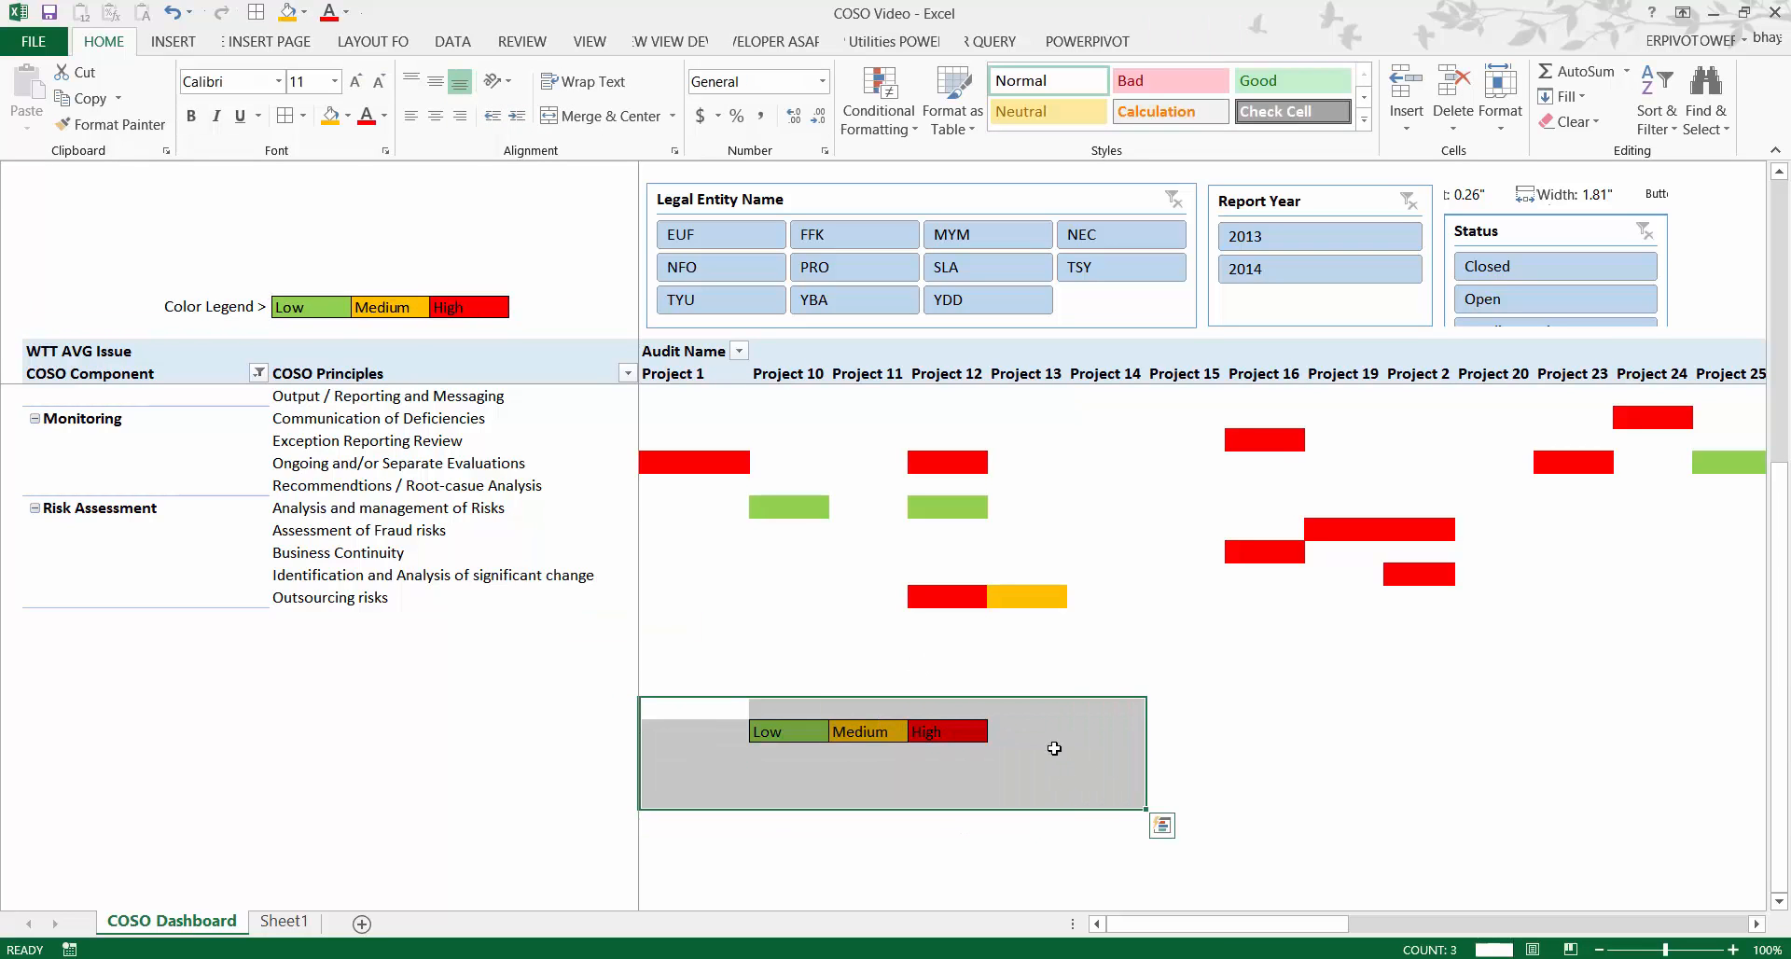
pyautogui.hotkey('alt', 'h')
pyautogui.press('e')
pyautogui.press('a')
# - Draw a rounded rectangle banner above the color legend and enter the text COSO Dashboard in it
pyautogui.moveTo(248, 223); pyautogui.dragTo(254, 239)
pyautogui.scroll(4, 280, 264)
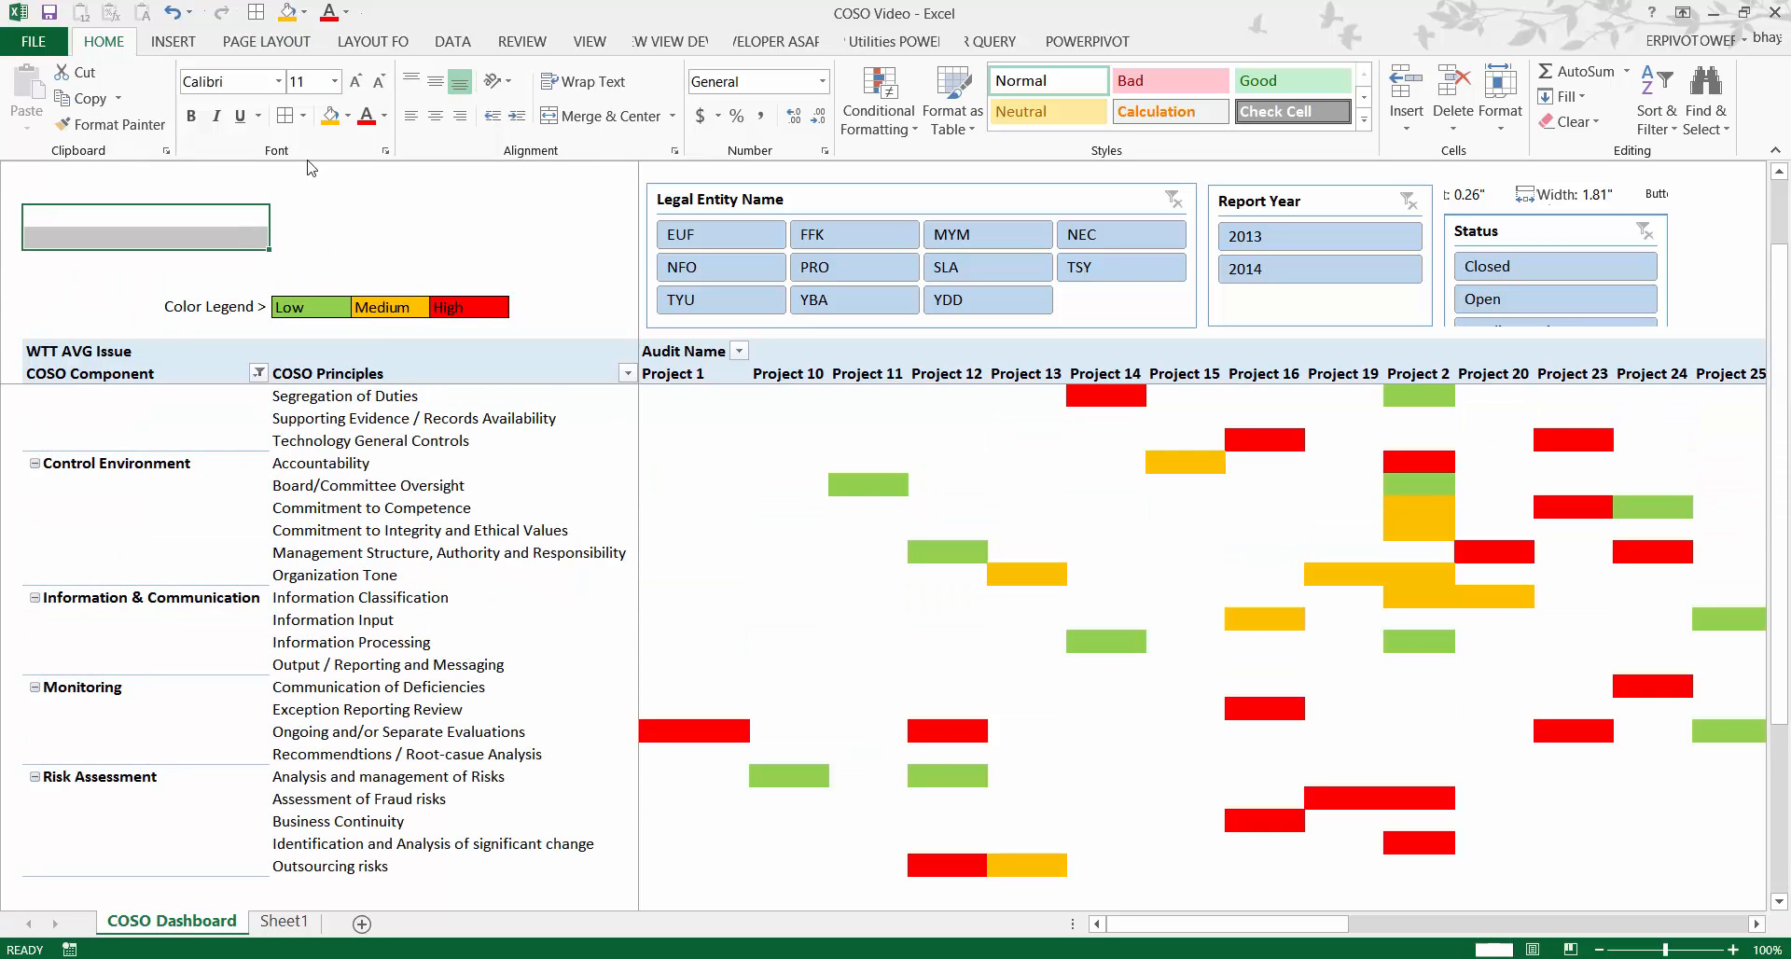
pyautogui.click(181, 43)
pyautogui.click(356, 102)
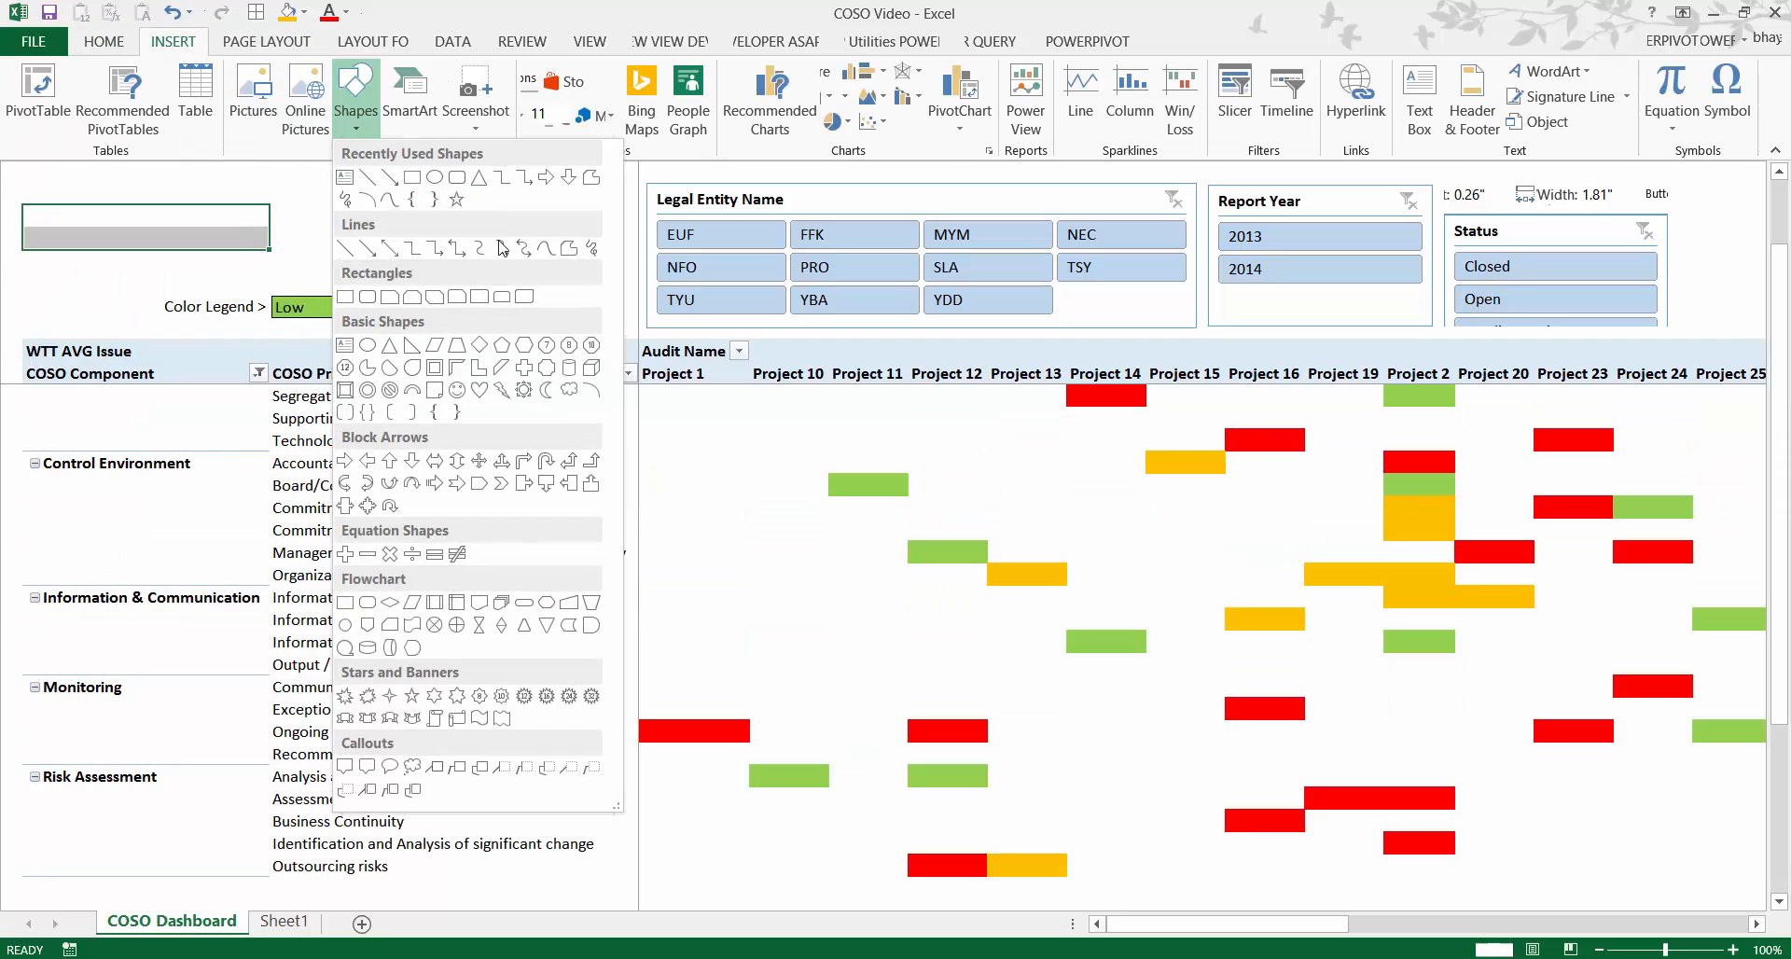
pyautogui.click(460, 185)
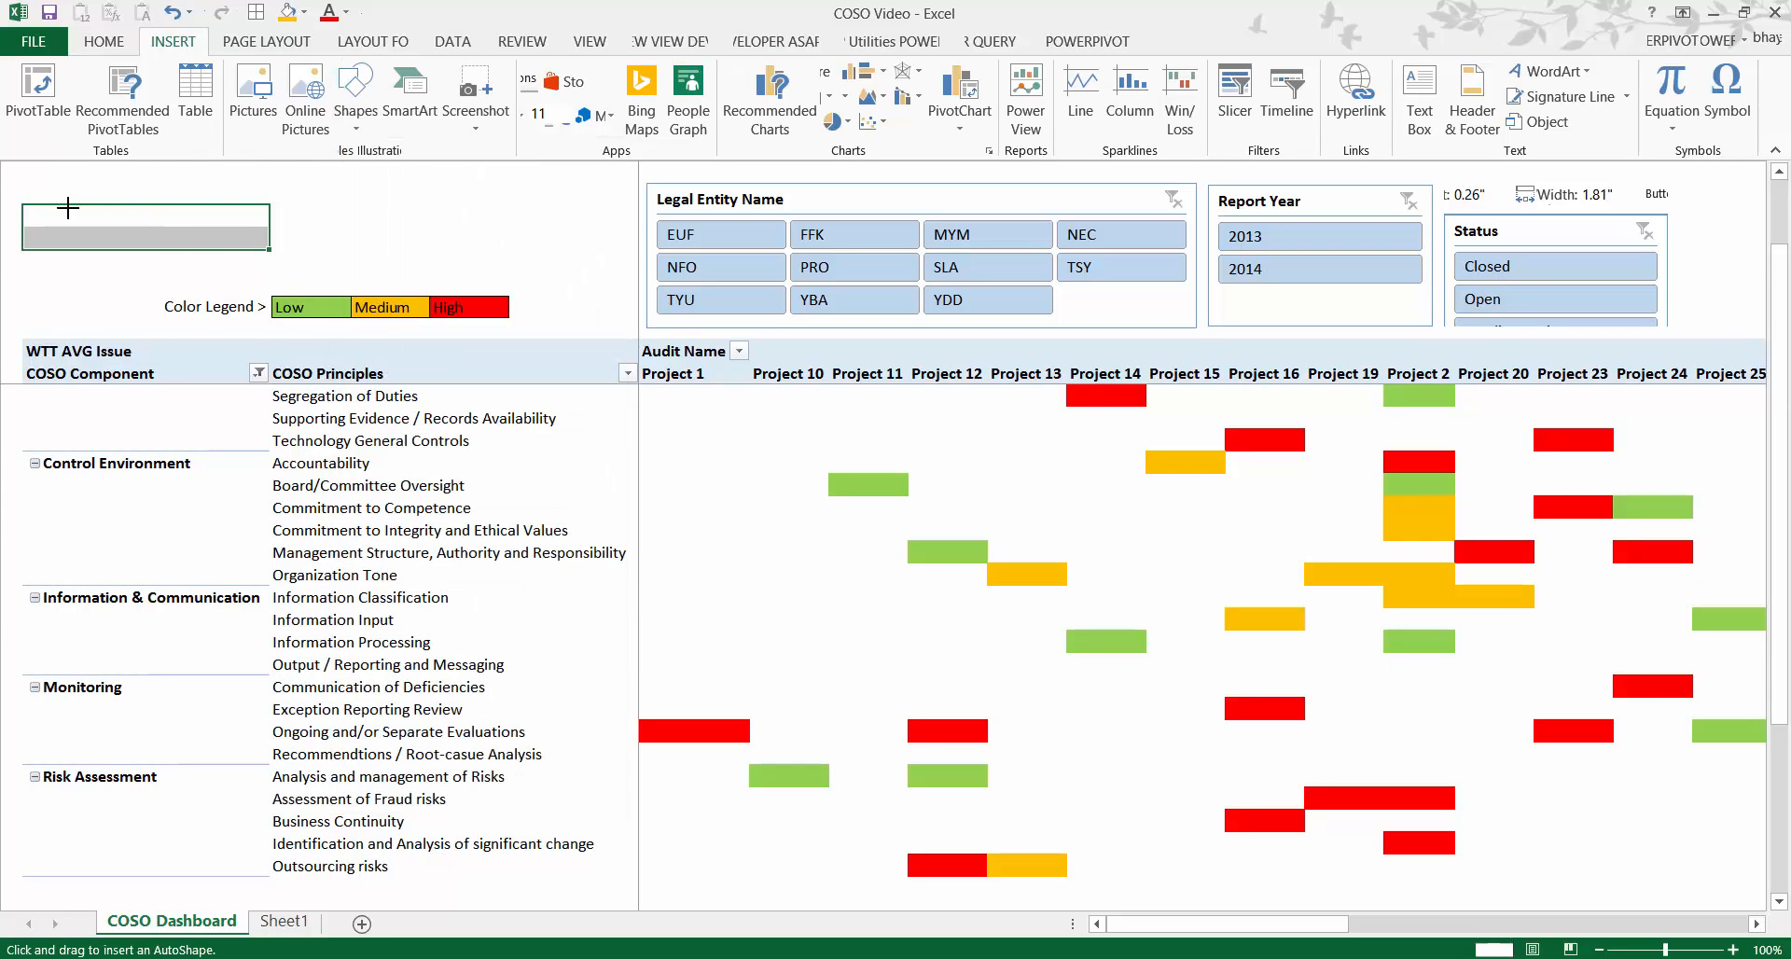
pyautogui.moveTo(36, 193); pyautogui.dragTo(626, 290)
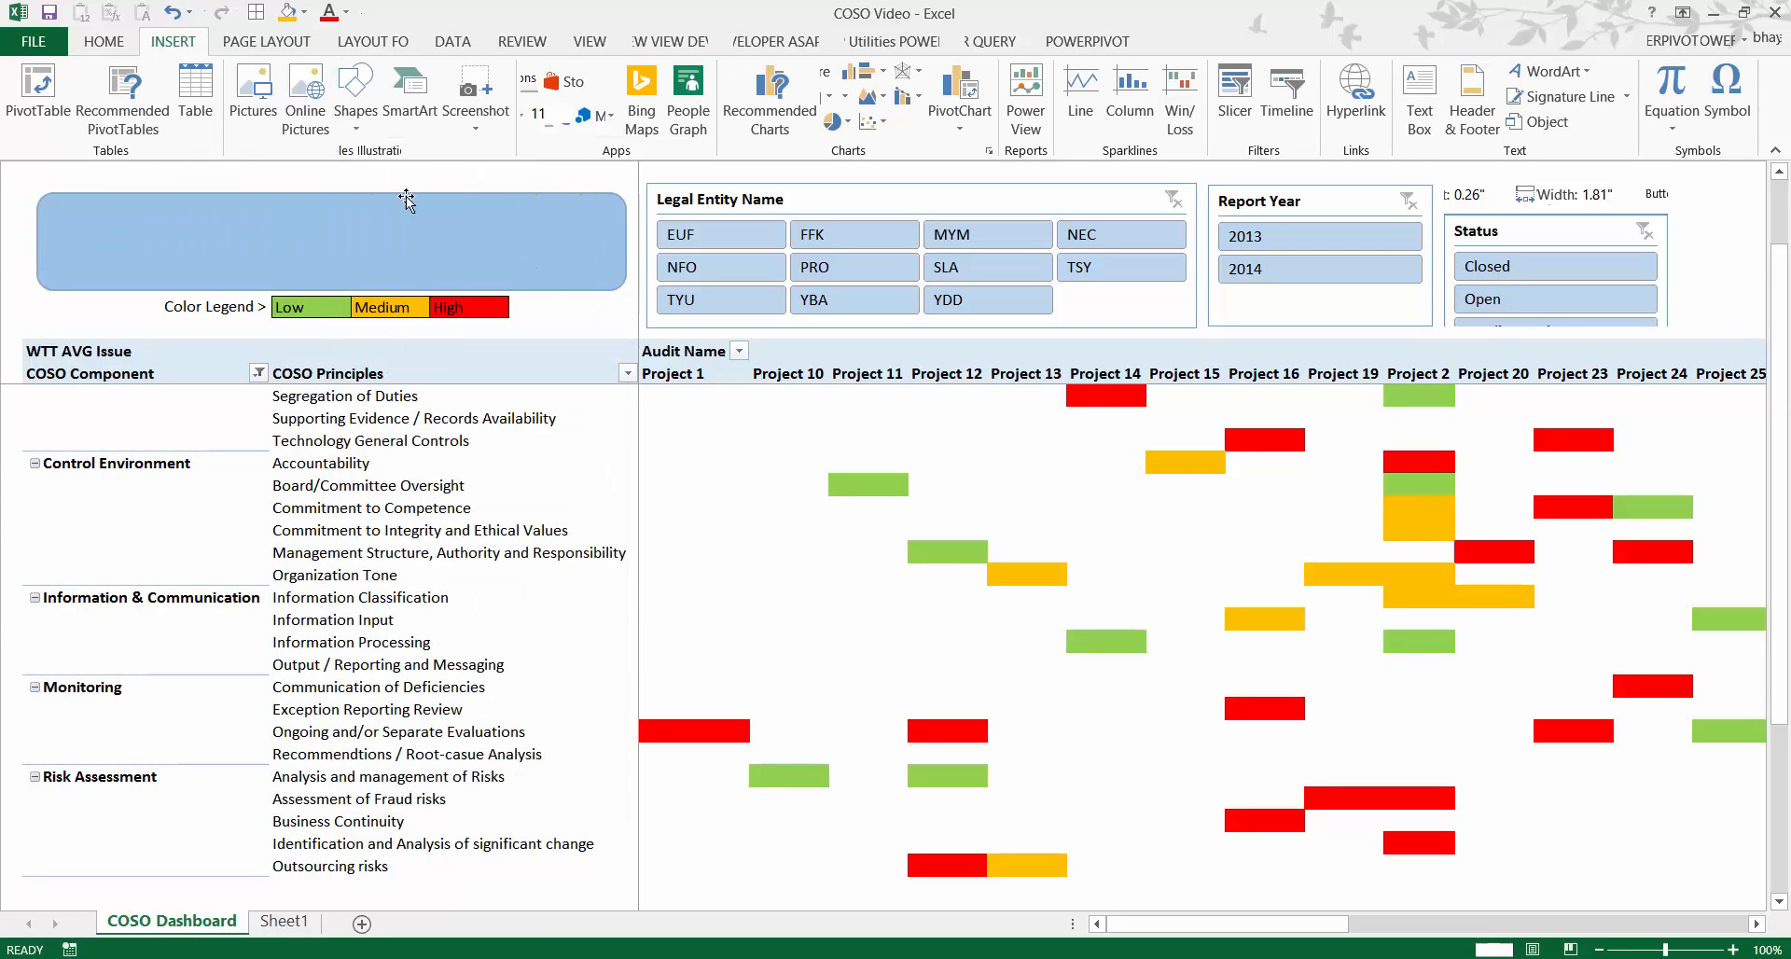
pyautogui.moveTo(331, 194); pyautogui.dragTo(331, 189)
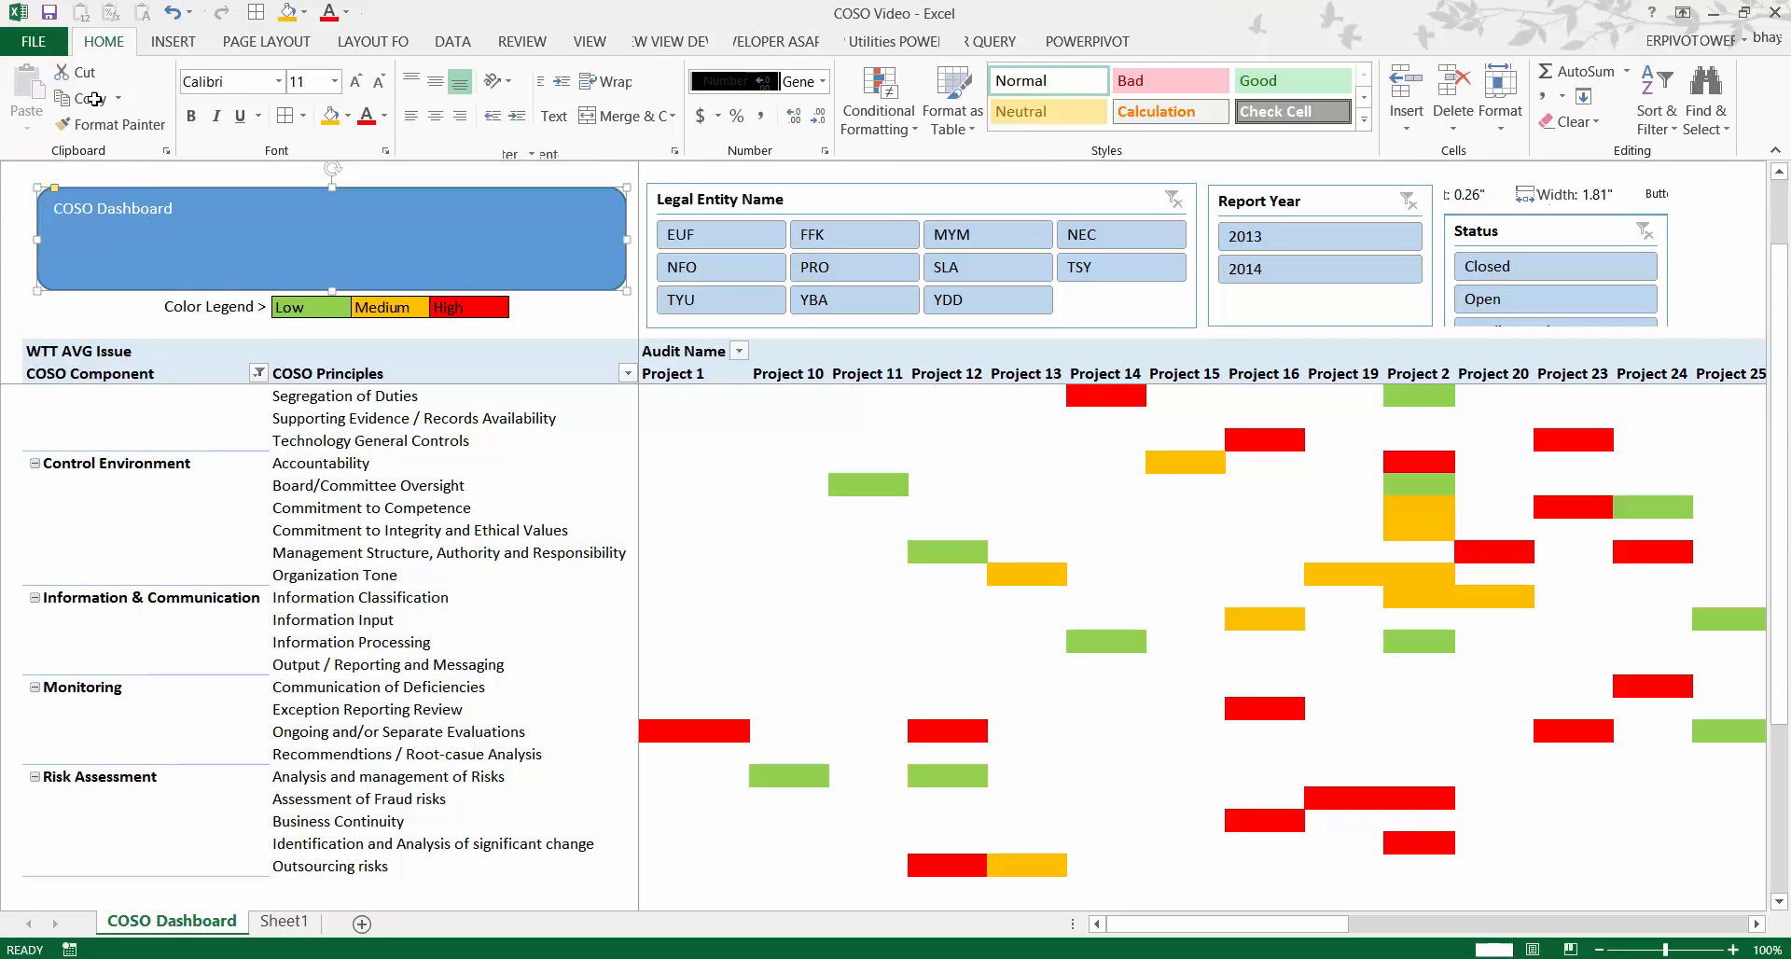
# - Format the banner text as bold, size 32, centered horizontally and vertically, and save the workbook
pyautogui.click(120, 40)
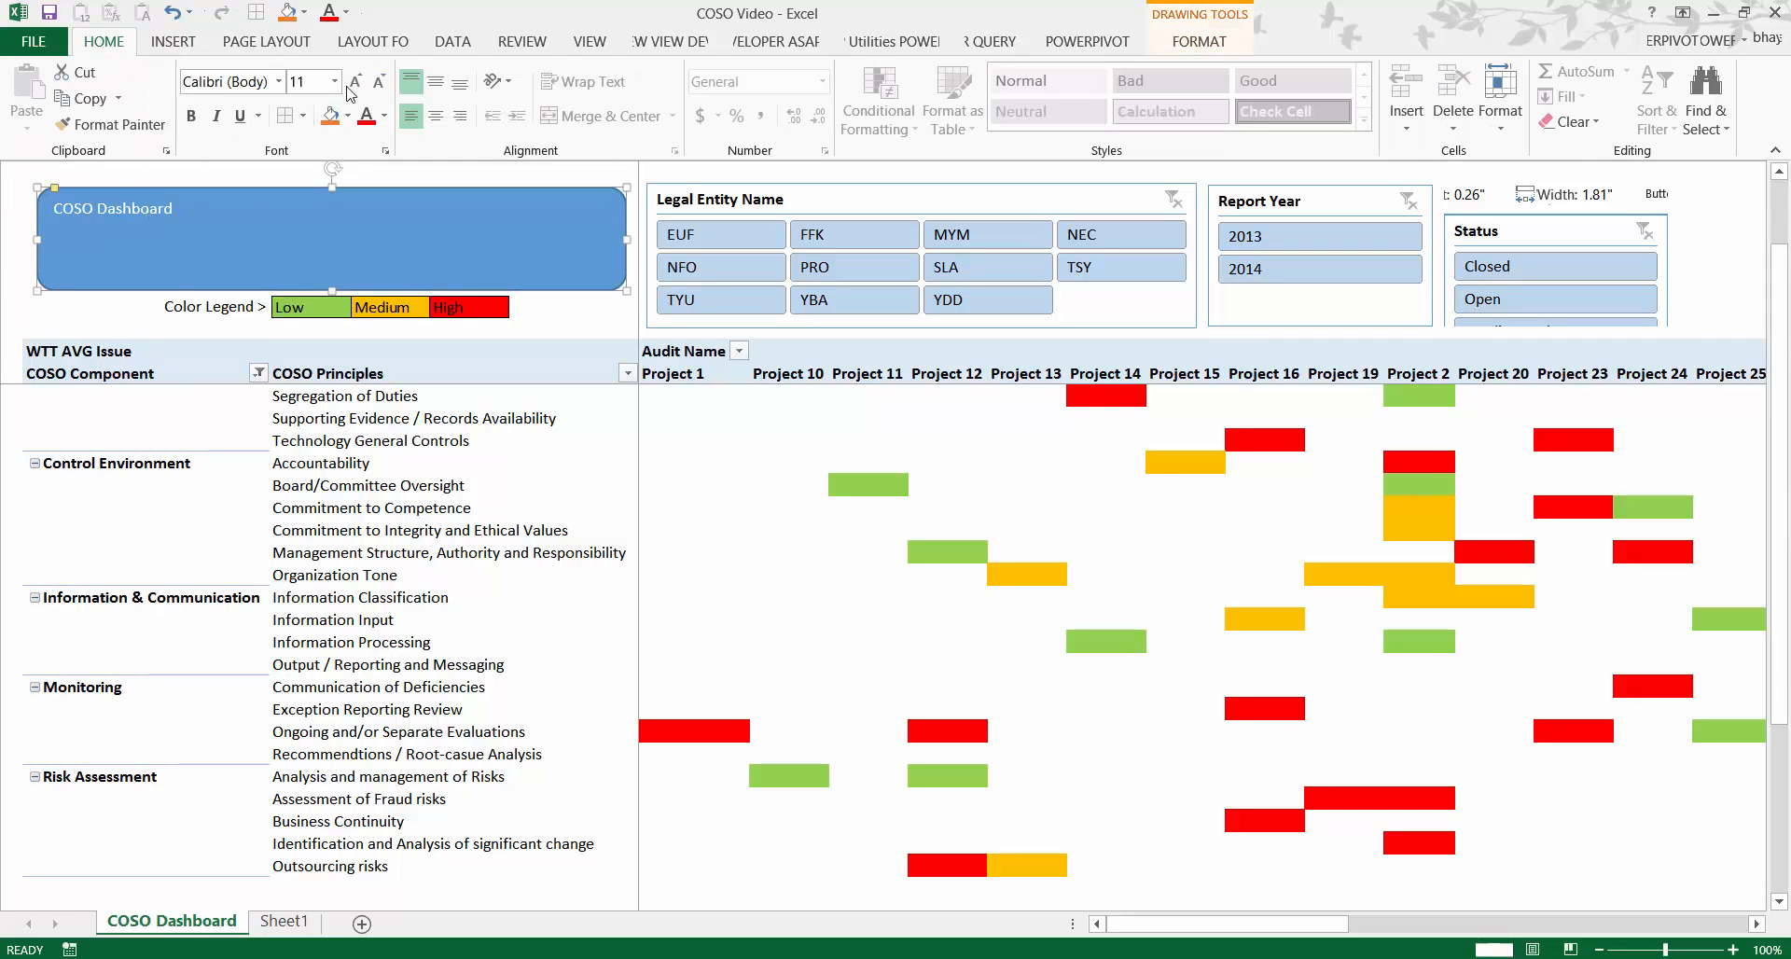
pyautogui.doubleClick(352, 82)
pyautogui.doubleClick(352, 83)
pyautogui.doubleClick(351, 83)
pyautogui.click(352, 82)
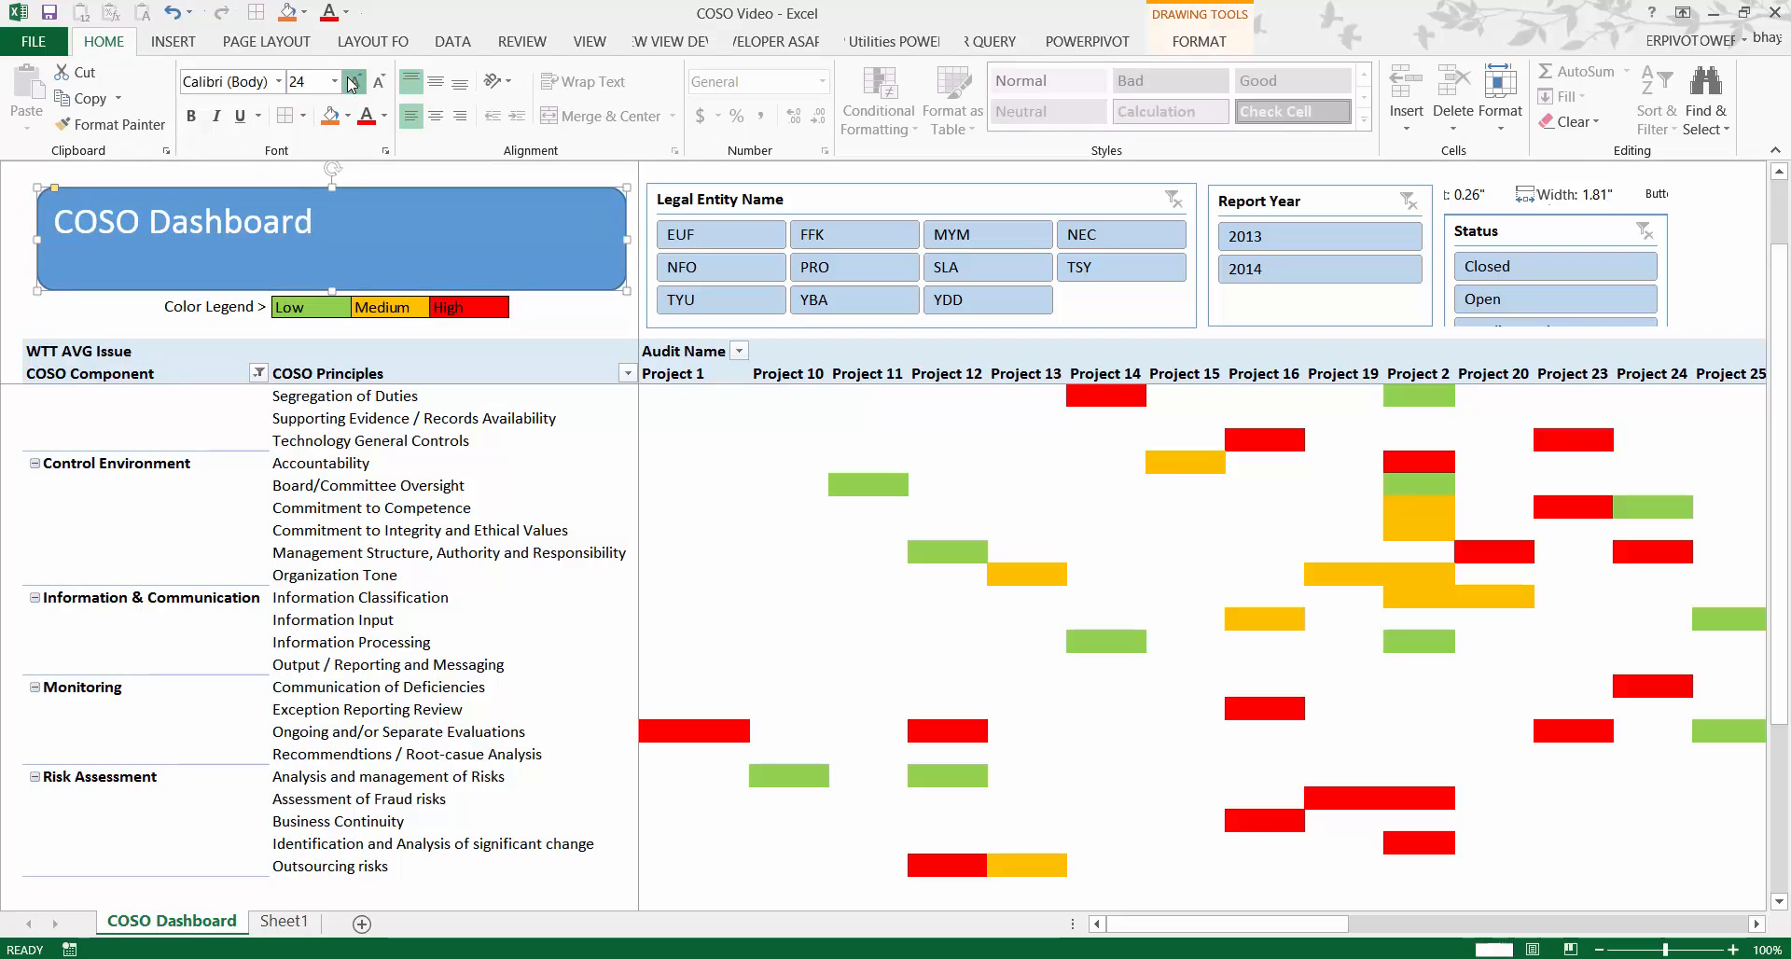
pyautogui.doubleClick(352, 82)
pyautogui.click(191, 115)
pyautogui.click(435, 115)
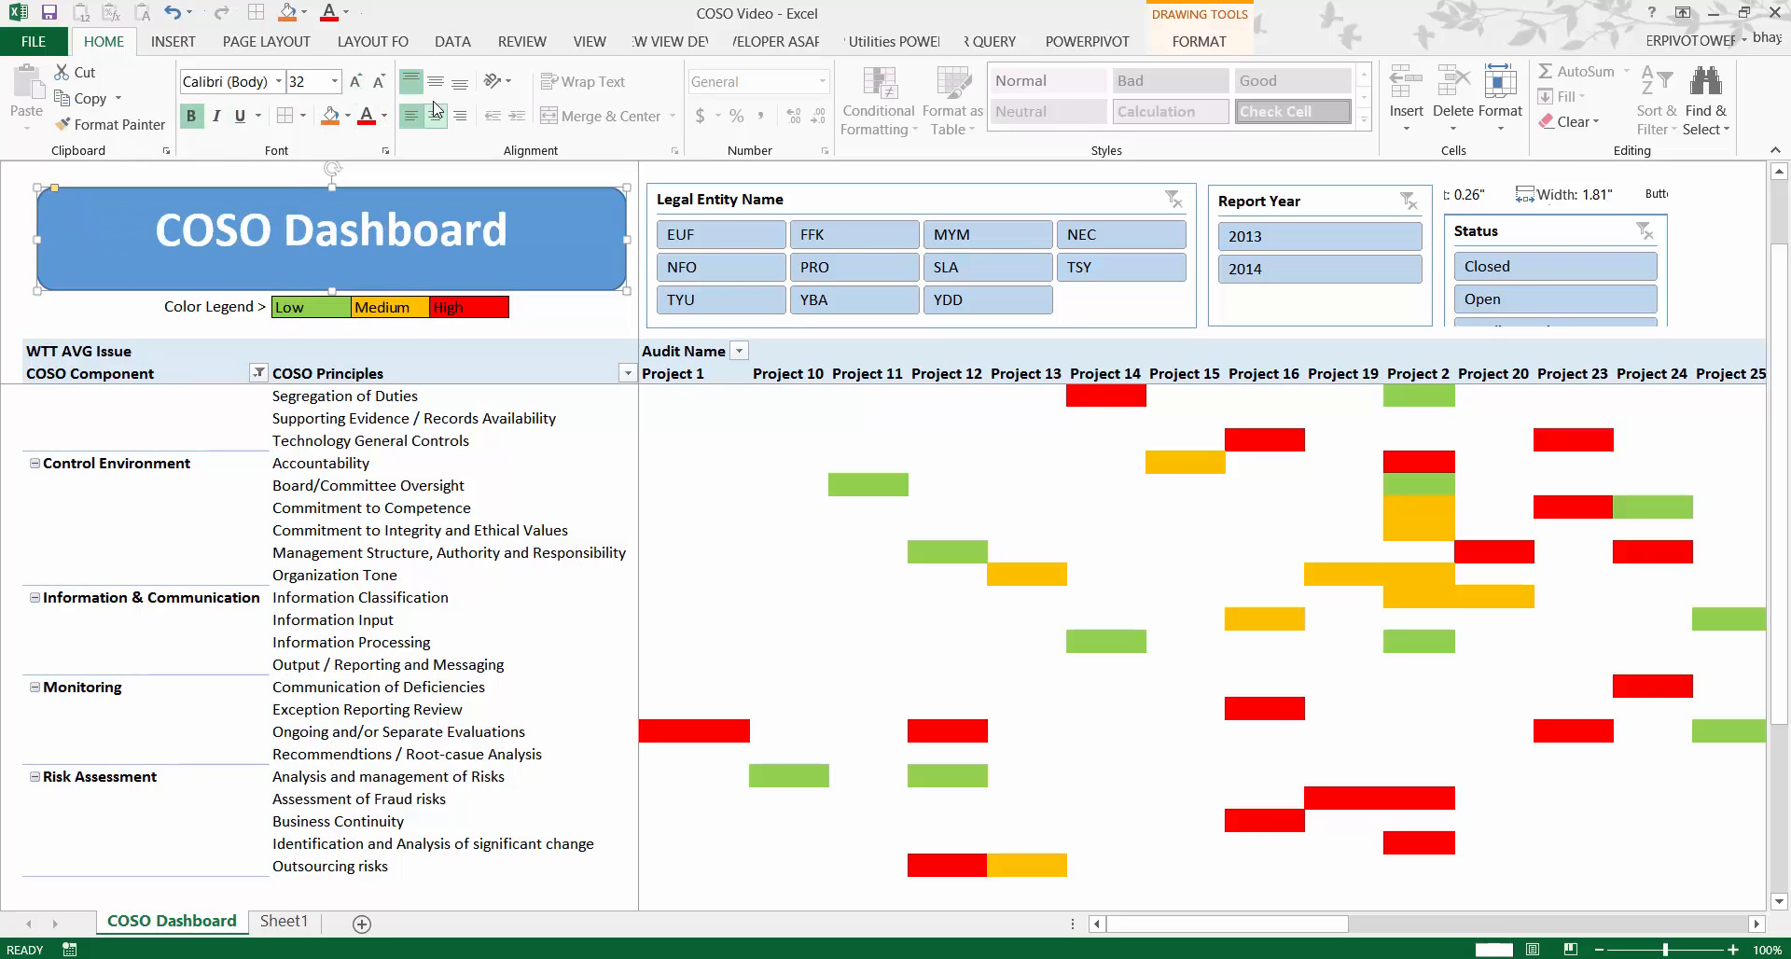
pyautogui.click(435, 82)
pyautogui.click(126, 311)
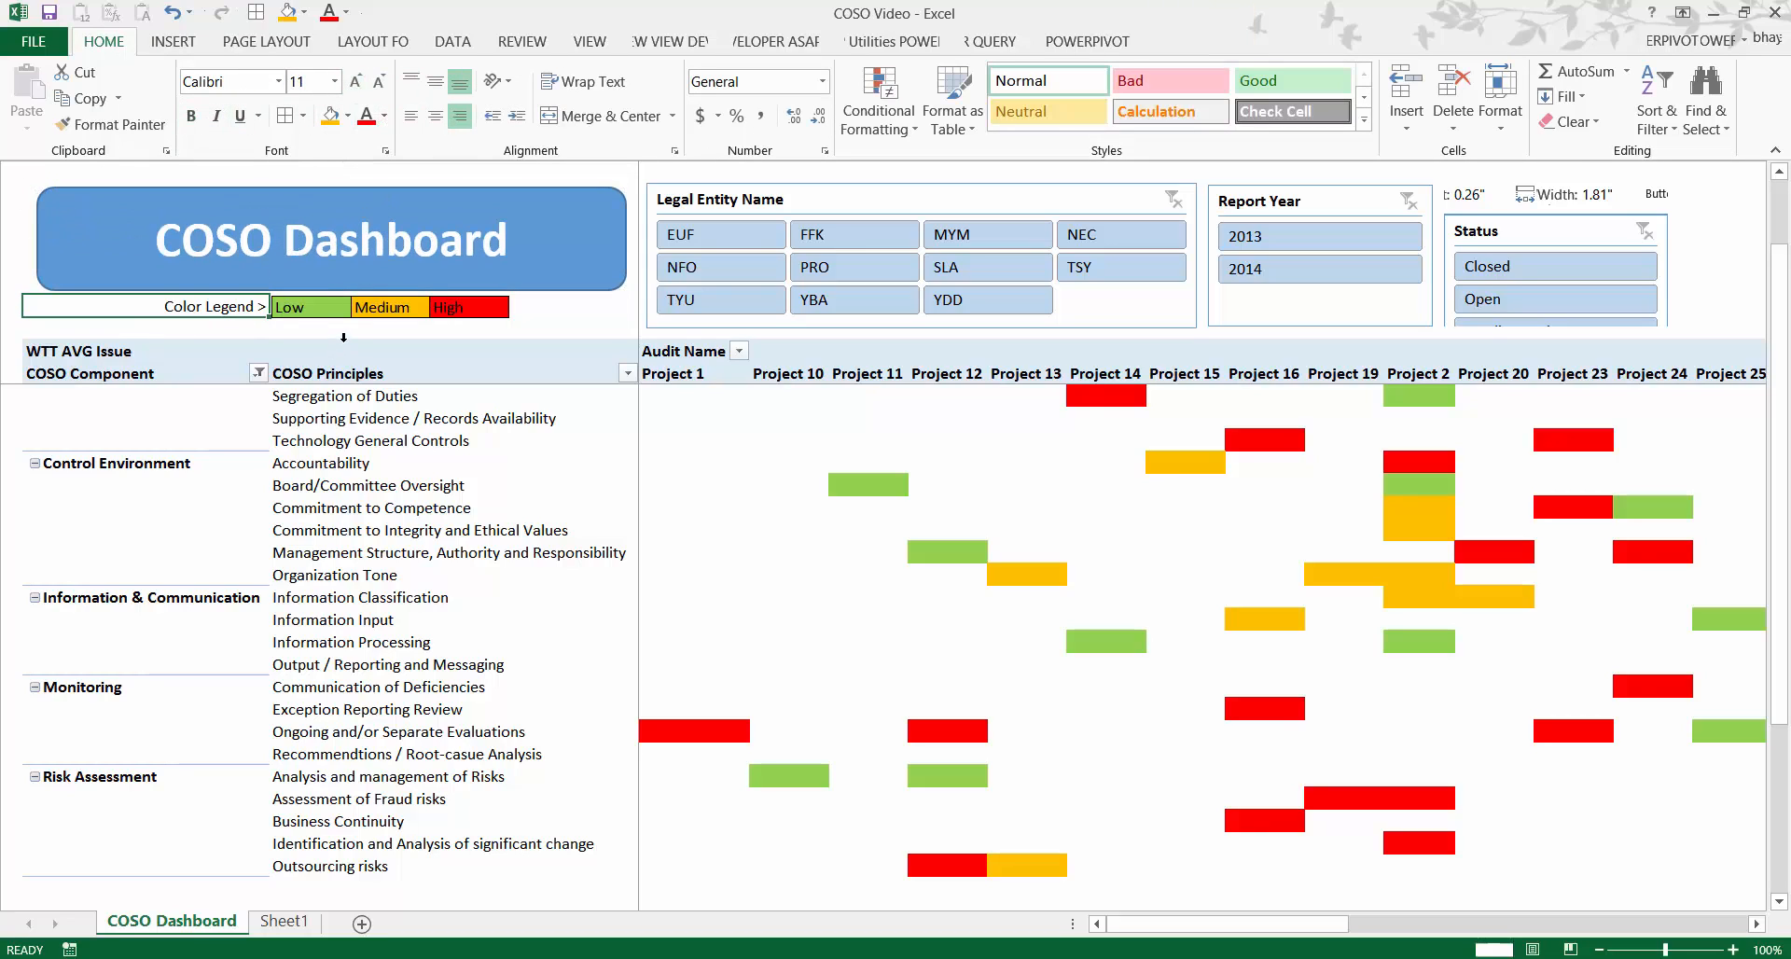
pyautogui.hotkey('ctrl', 's')
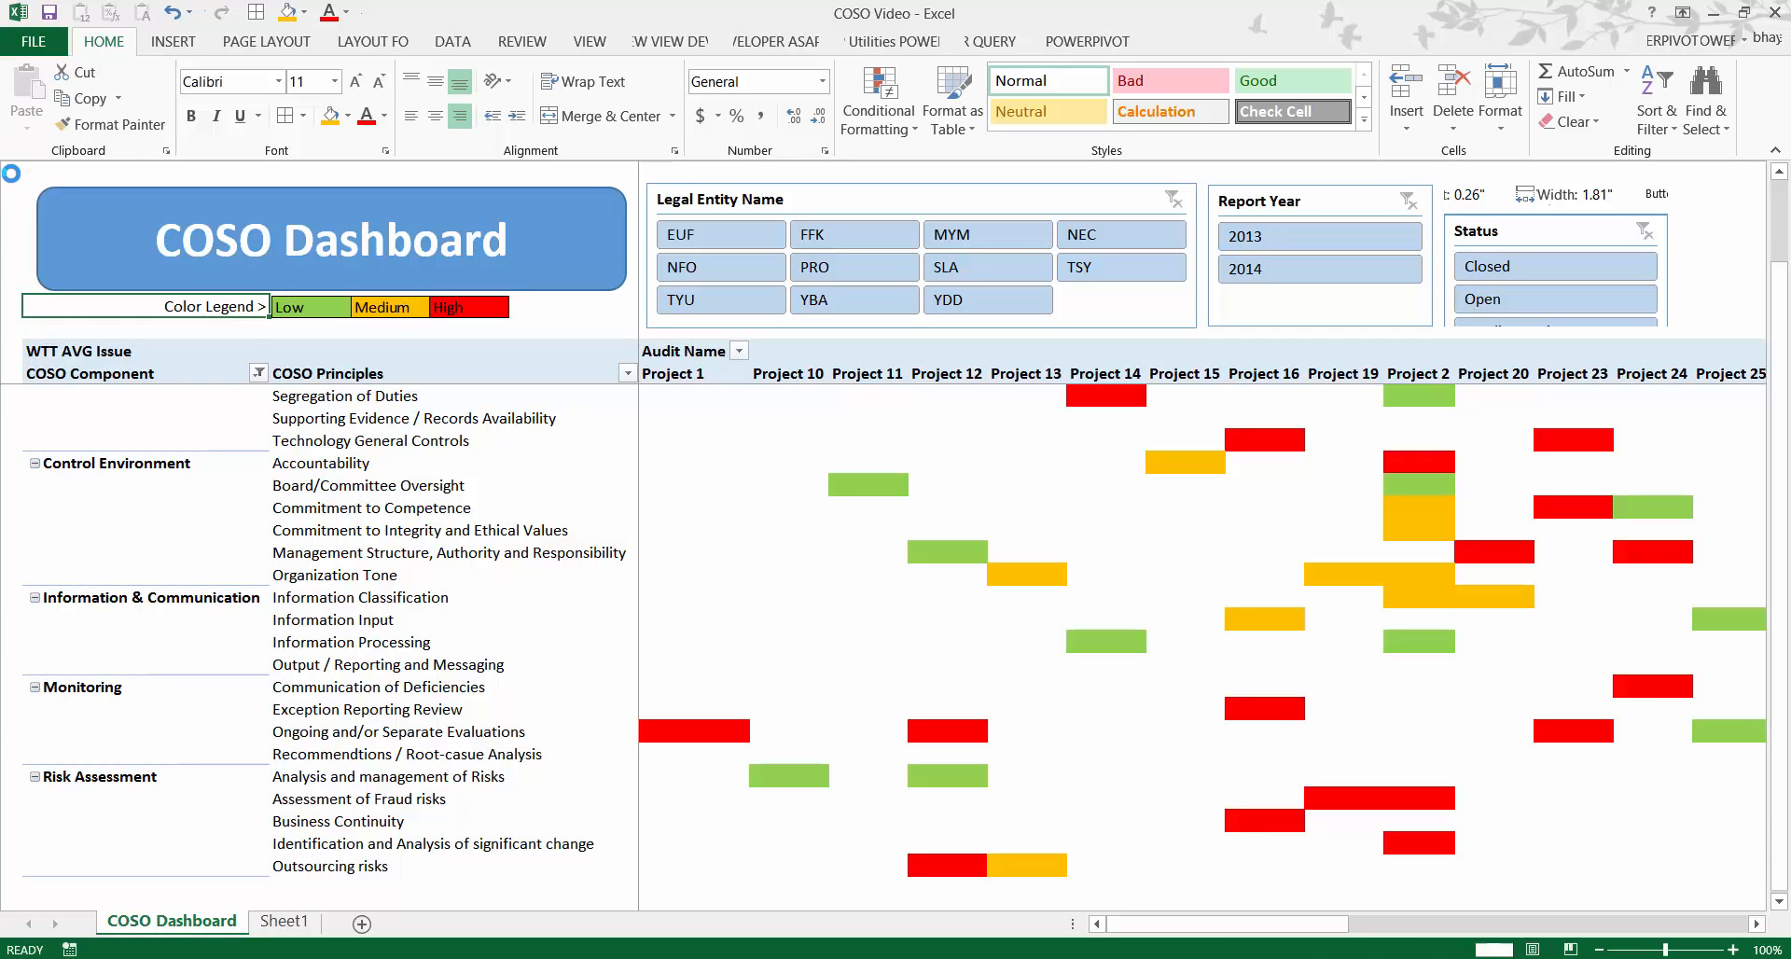
# - Apply the Accent3 cell style to the header rows above the PivotTable, across its full width
pyautogui.click(10, 170)
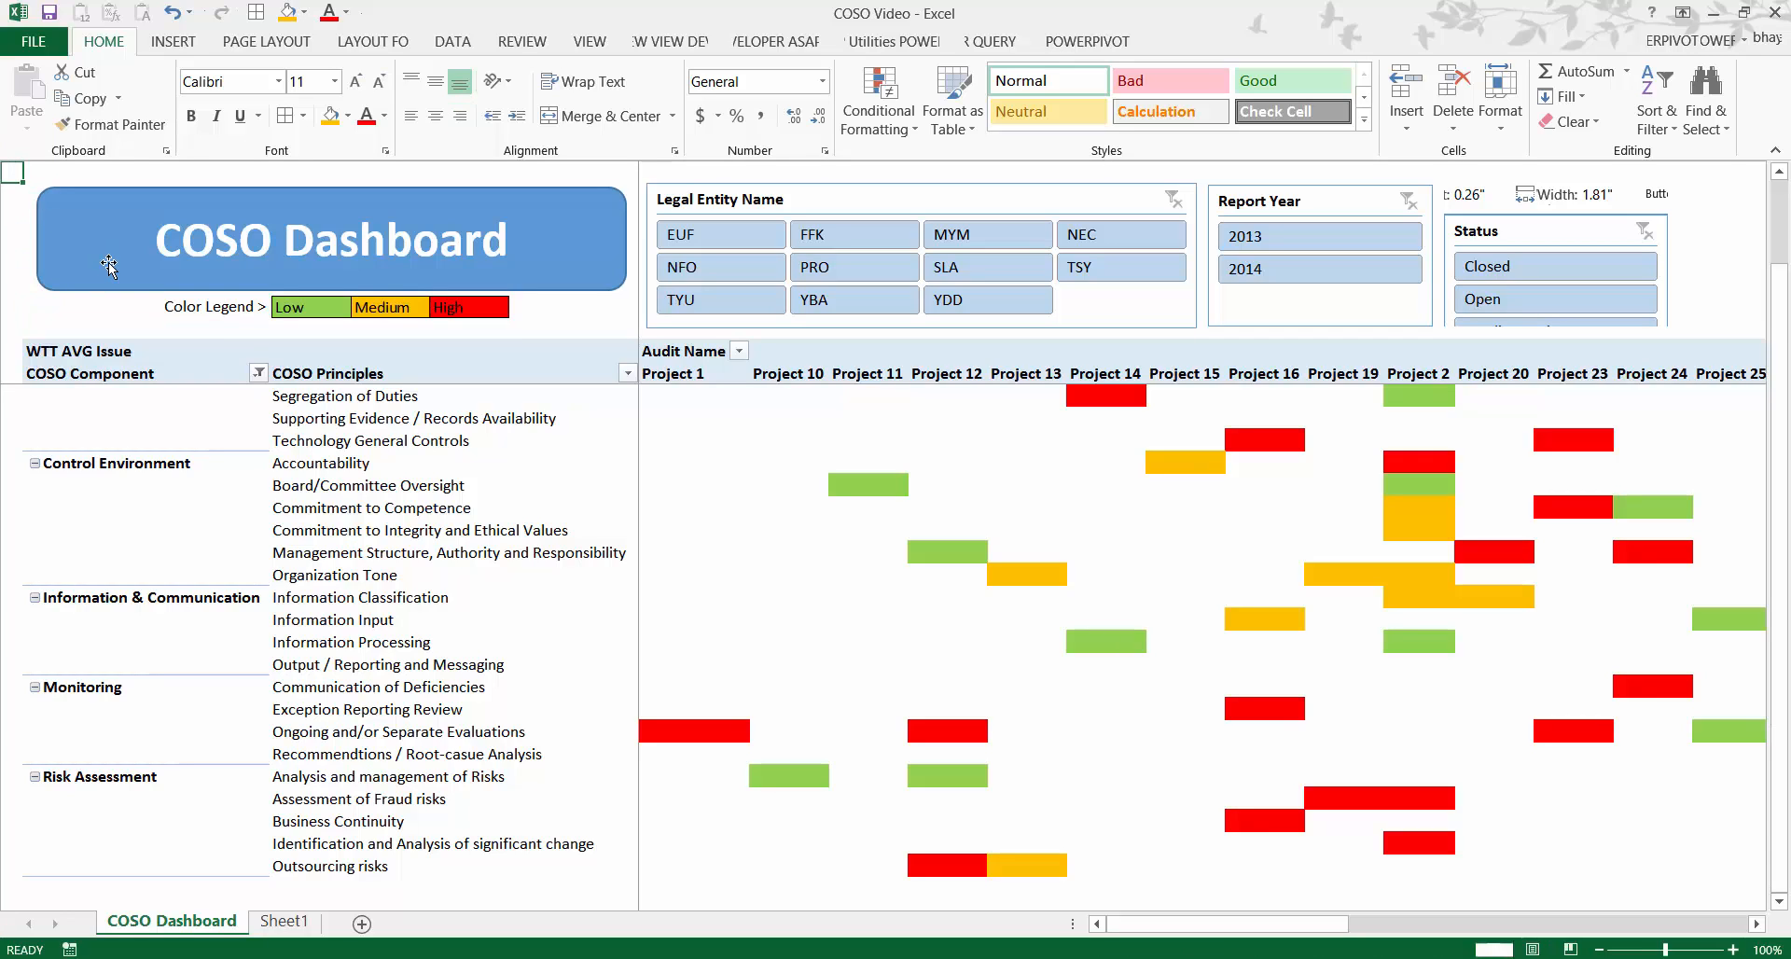
pyautogui.hotkey('shift', 'Down')
pyautogui.hotkey('shift', 'Down')
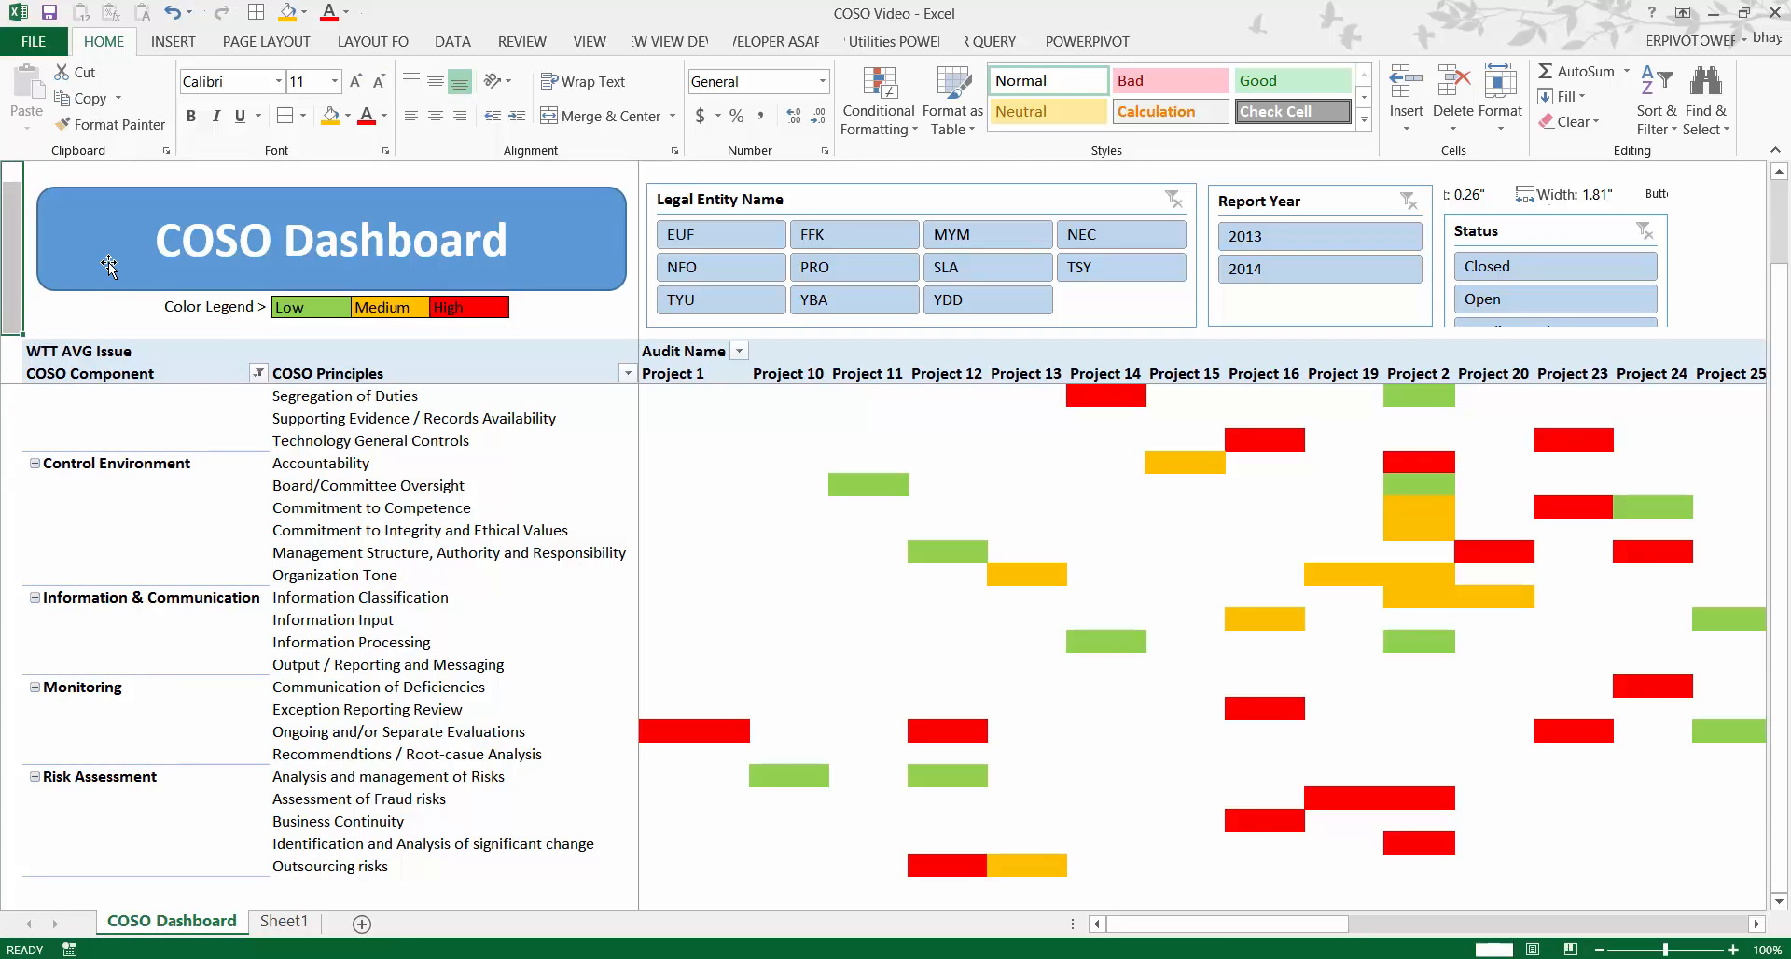
pyautogui.hotkey('shift', 'Right')
pyautogui.hotkey('shift', 'Right')
pyautogui.hotkey('shift', 'Right')
pyautogui.hotkey('shift', 'Right')
pyautogui.hotkey('shift', 'Right')
pyautogui.hotkey('shift', 'Right')
pyautogui.hotkey('shift', 'Right')
pyautogui.hotkey('shift', 'Right')
pyautogui.hotkey('shift', 'Right')
pyautogui.hotkey('shift', 'Right')
pyautogui.hotkey('shift', 'Right')
pyautogui.hotkey('shift', 'Right')
pyautogui.hotkey('shift', 'Right')
pyautogui.hotkey('shift', 'Right')
pyautogui.hotkey('shift', 'Right')
pyautogui.hotkey('shift', 'Right')
pyautogui.hotkey('shift', 'Right')
pyautogui.hotkey('shift', 'Right')
pyautogui.hotkey('shift', 'Right')
pyautogui.hotkey('shift', 'Right')
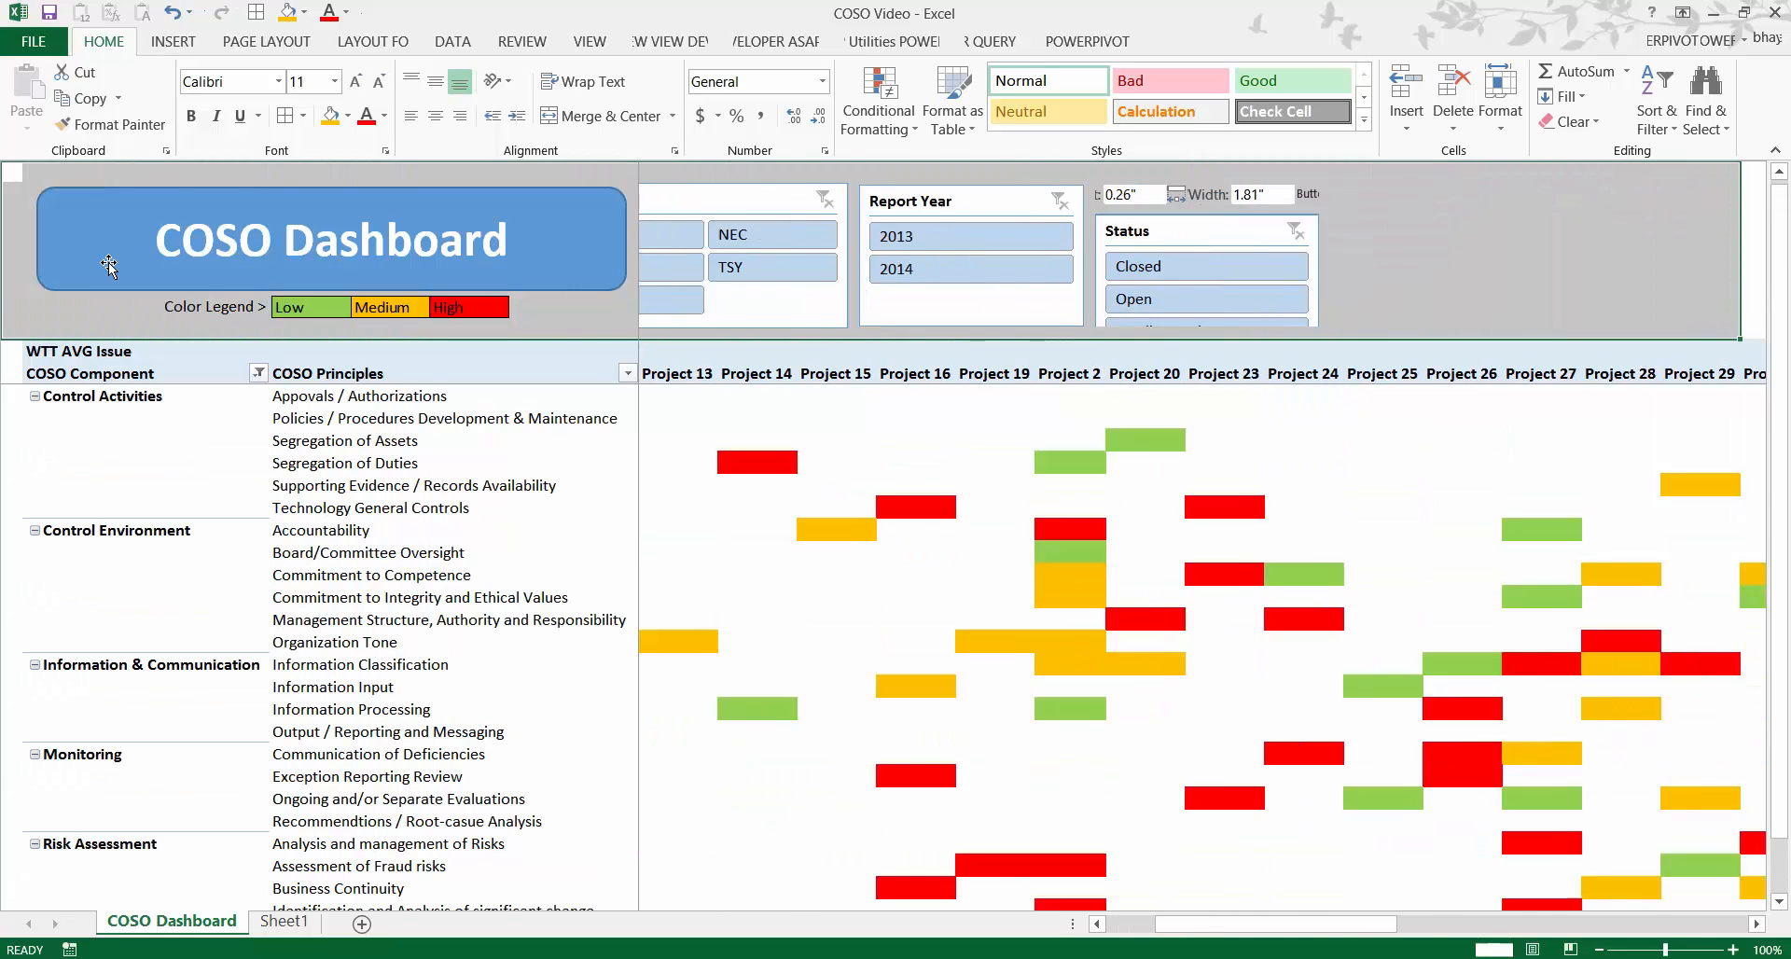
pyautogui.hotkey('shift', 'Right')
pyautogui.hotkey('shift', 'Right')
pyautogui.hotkey('shift', 'Right')
pyautogui.hotkey('shift', 'Right')
pyautogui.hotkey('shift', 'Right')
pyautogui.hotkey('shift', 'Right')
pyautogui.hotkey('shift', 'Right')
pyautogui.hotkey('shift', 'Right')
pyautogui.hotkey('shift', 'Right')
pyautogui.hotkey('shift', 'Right')
pyautogui.hotkey('shift', 'Right')
pyautogui.hotkey('shift', 'Right')
pyautogui.hotkey('shift', 'Right')
pyautogui.hotkey('shift', 'Right')
pyautogui.hotkey('shift', 'Right')
pyautogui.hotkey('shift', 'Right')
pyautogui.hotkey('shift', 'Right')
pyautogui.hotkey('shift', 'Right')
pyautogui.hotkey('shift', 'Right')
pyautogui.hotkey('shift', 'Right')
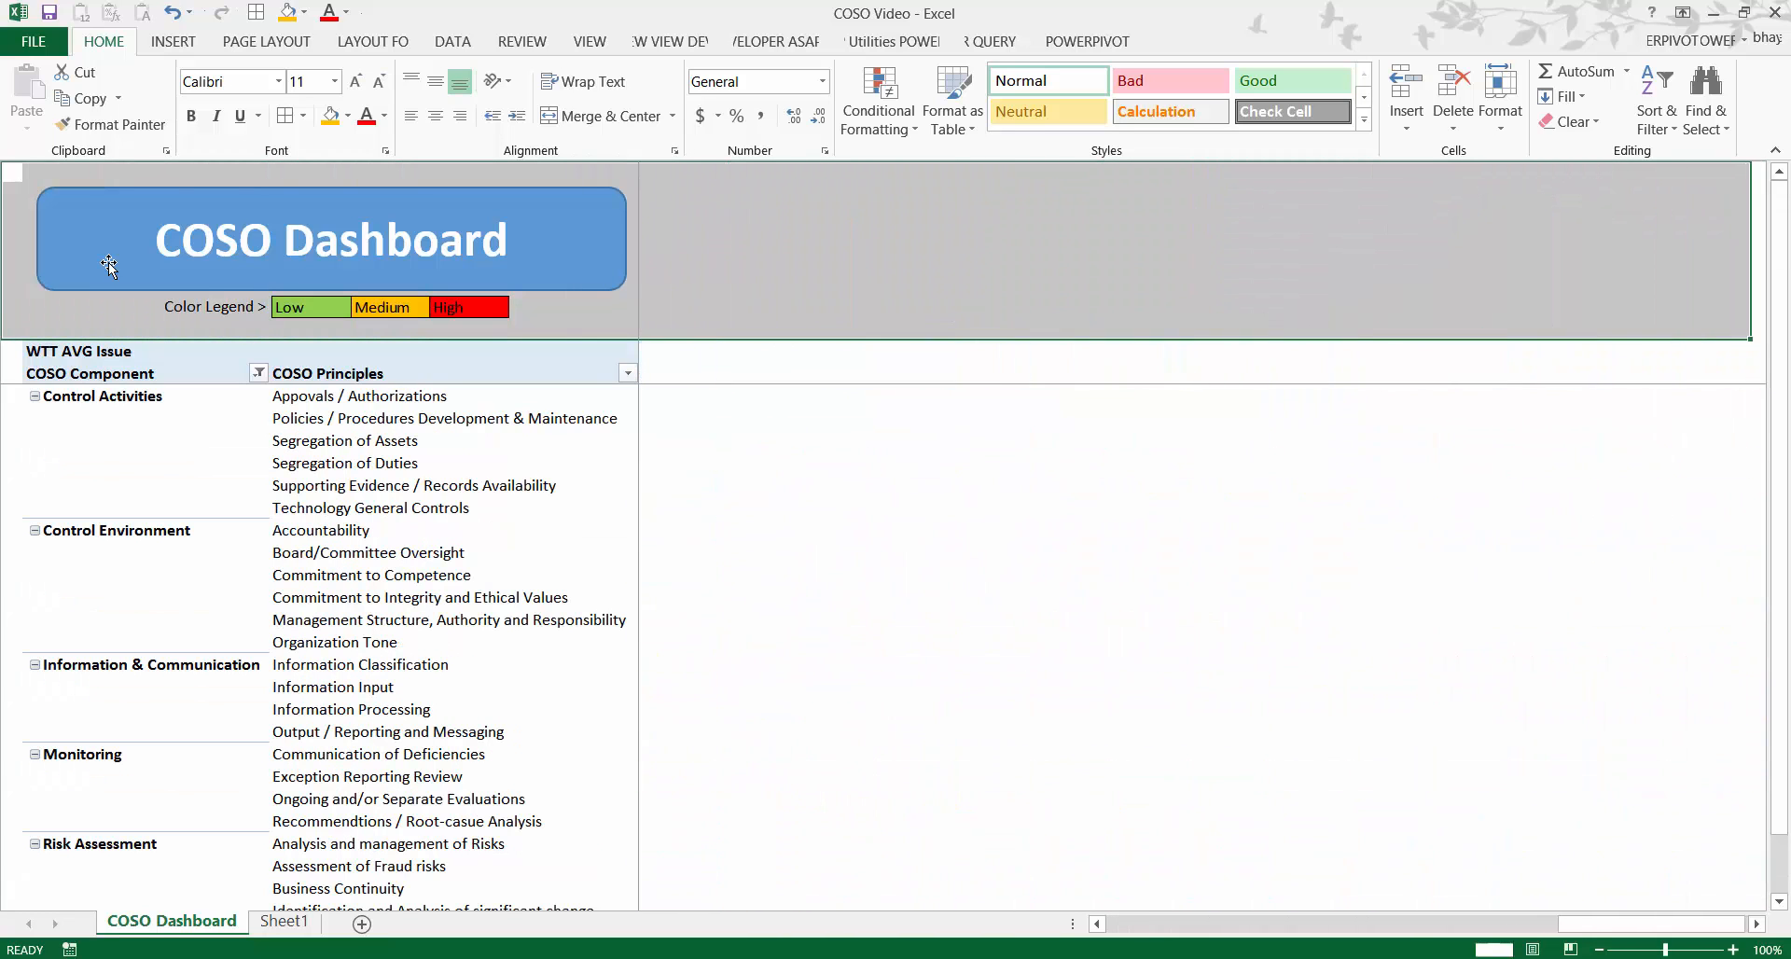
pyautogui.click(1365, 122)
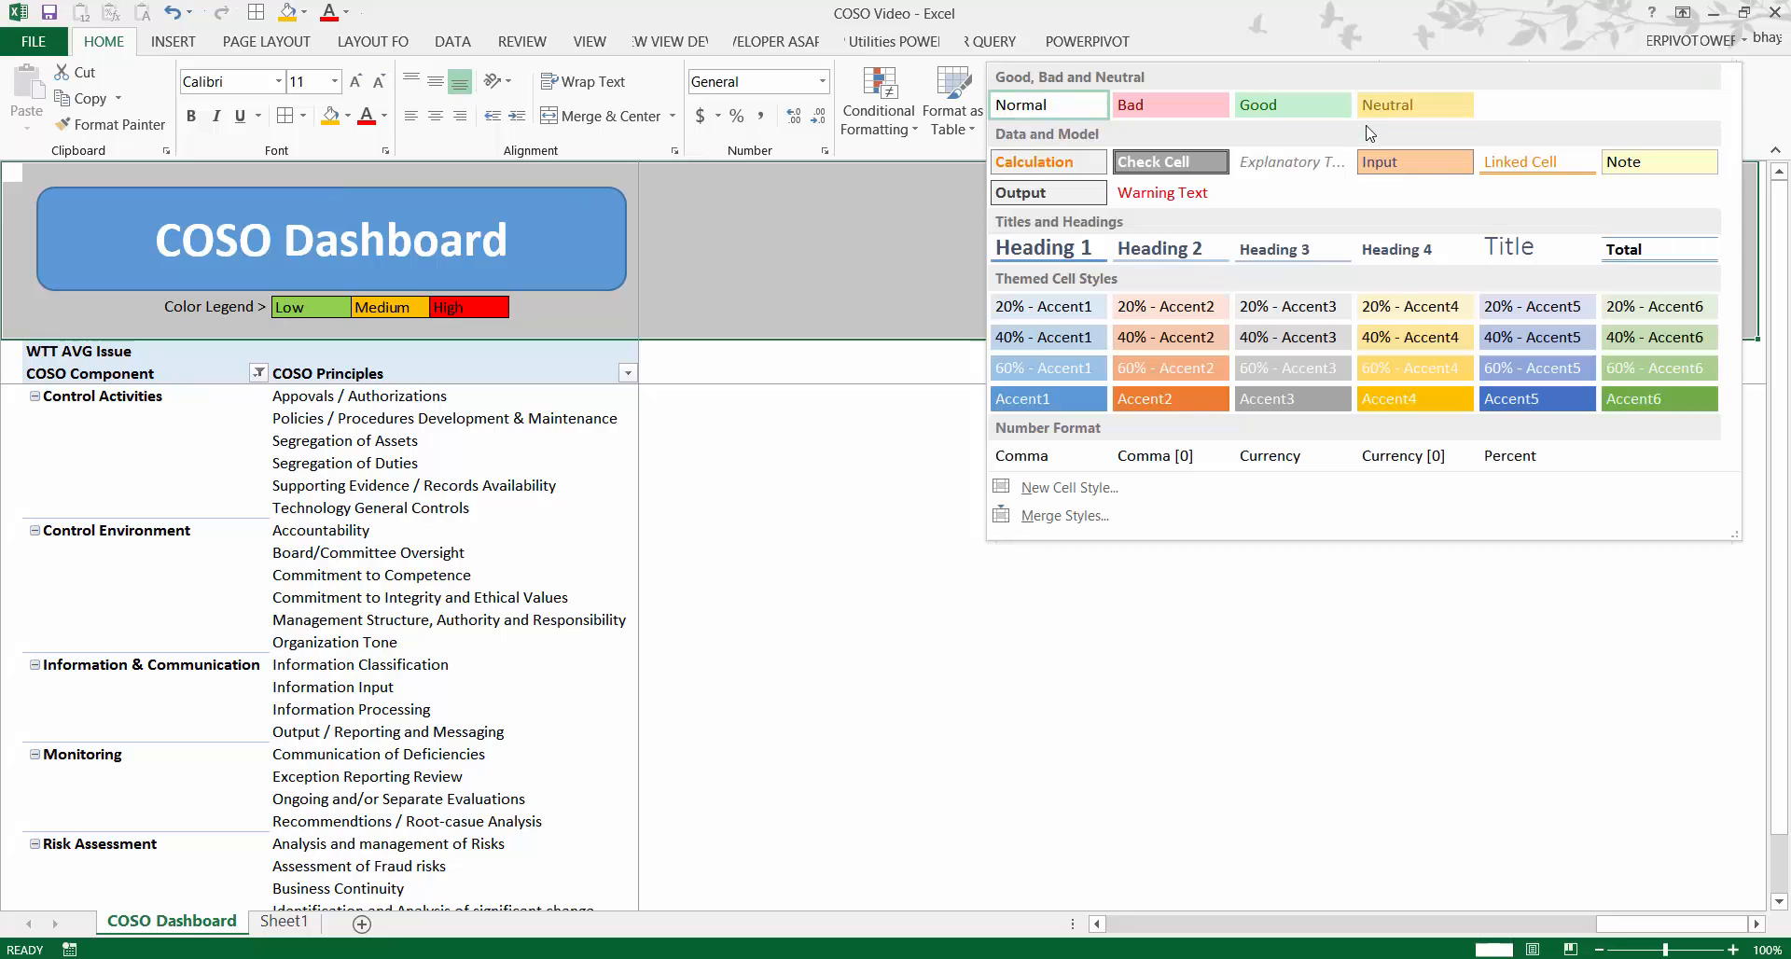
pyautogui.click(1300, 400)
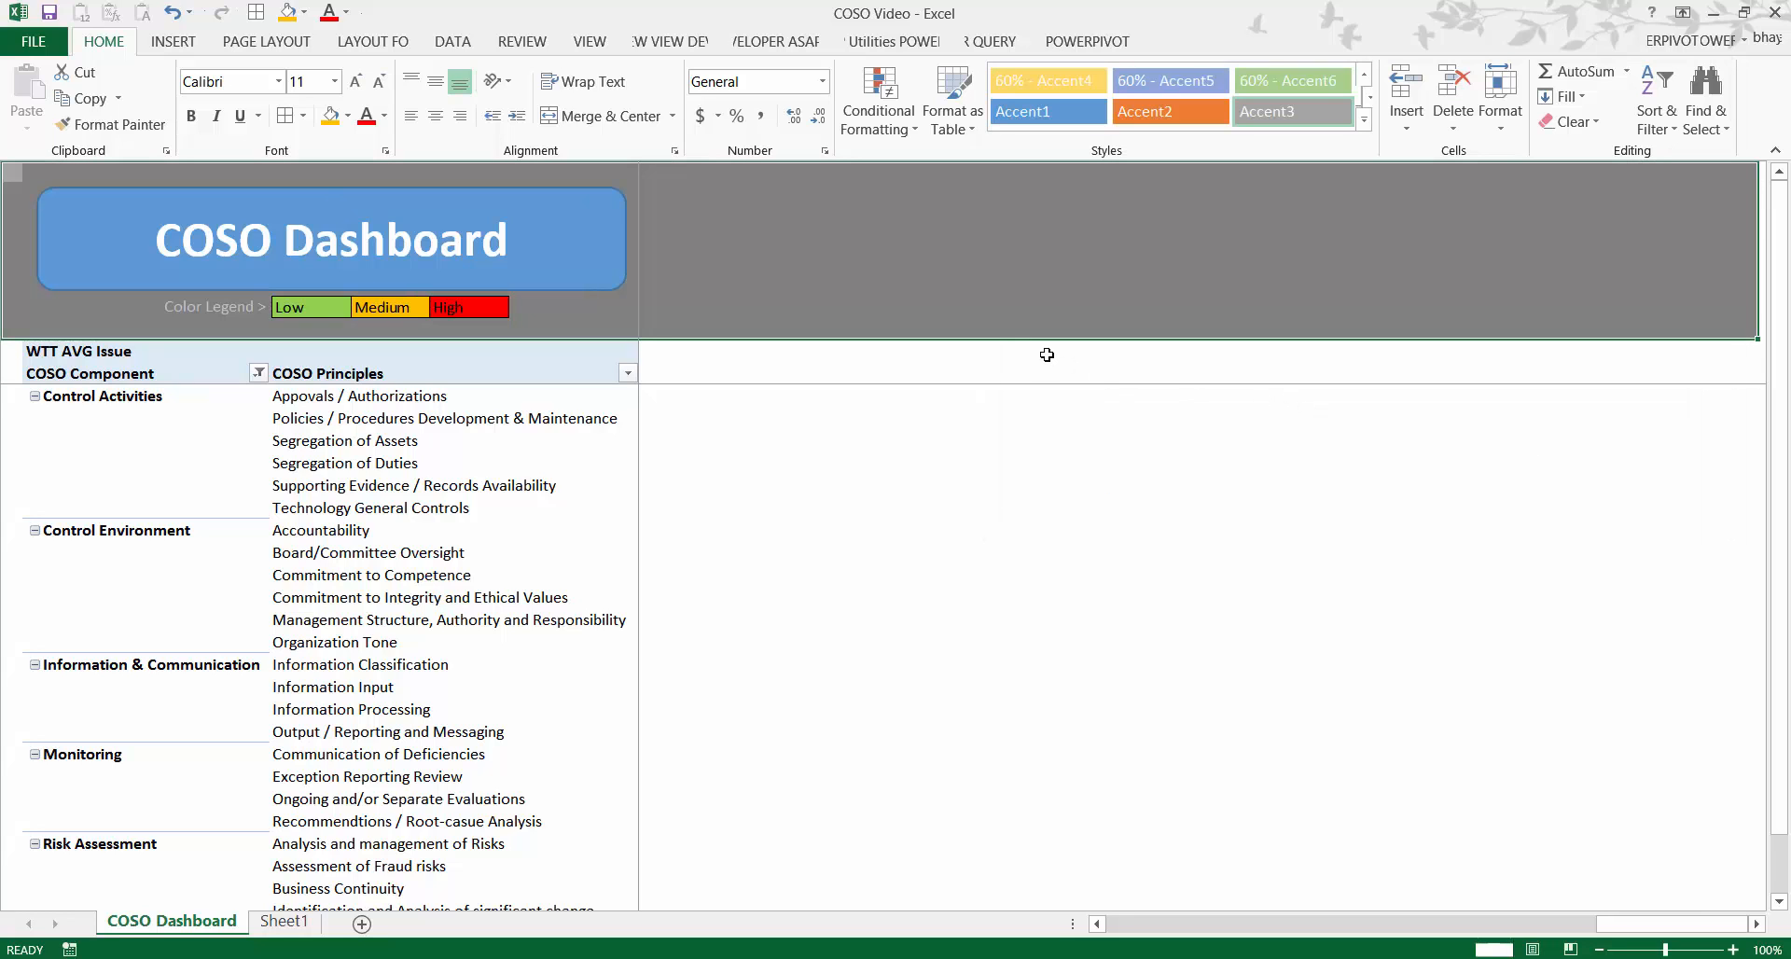
pyautogui.hotkey('ctrl', 'Home')
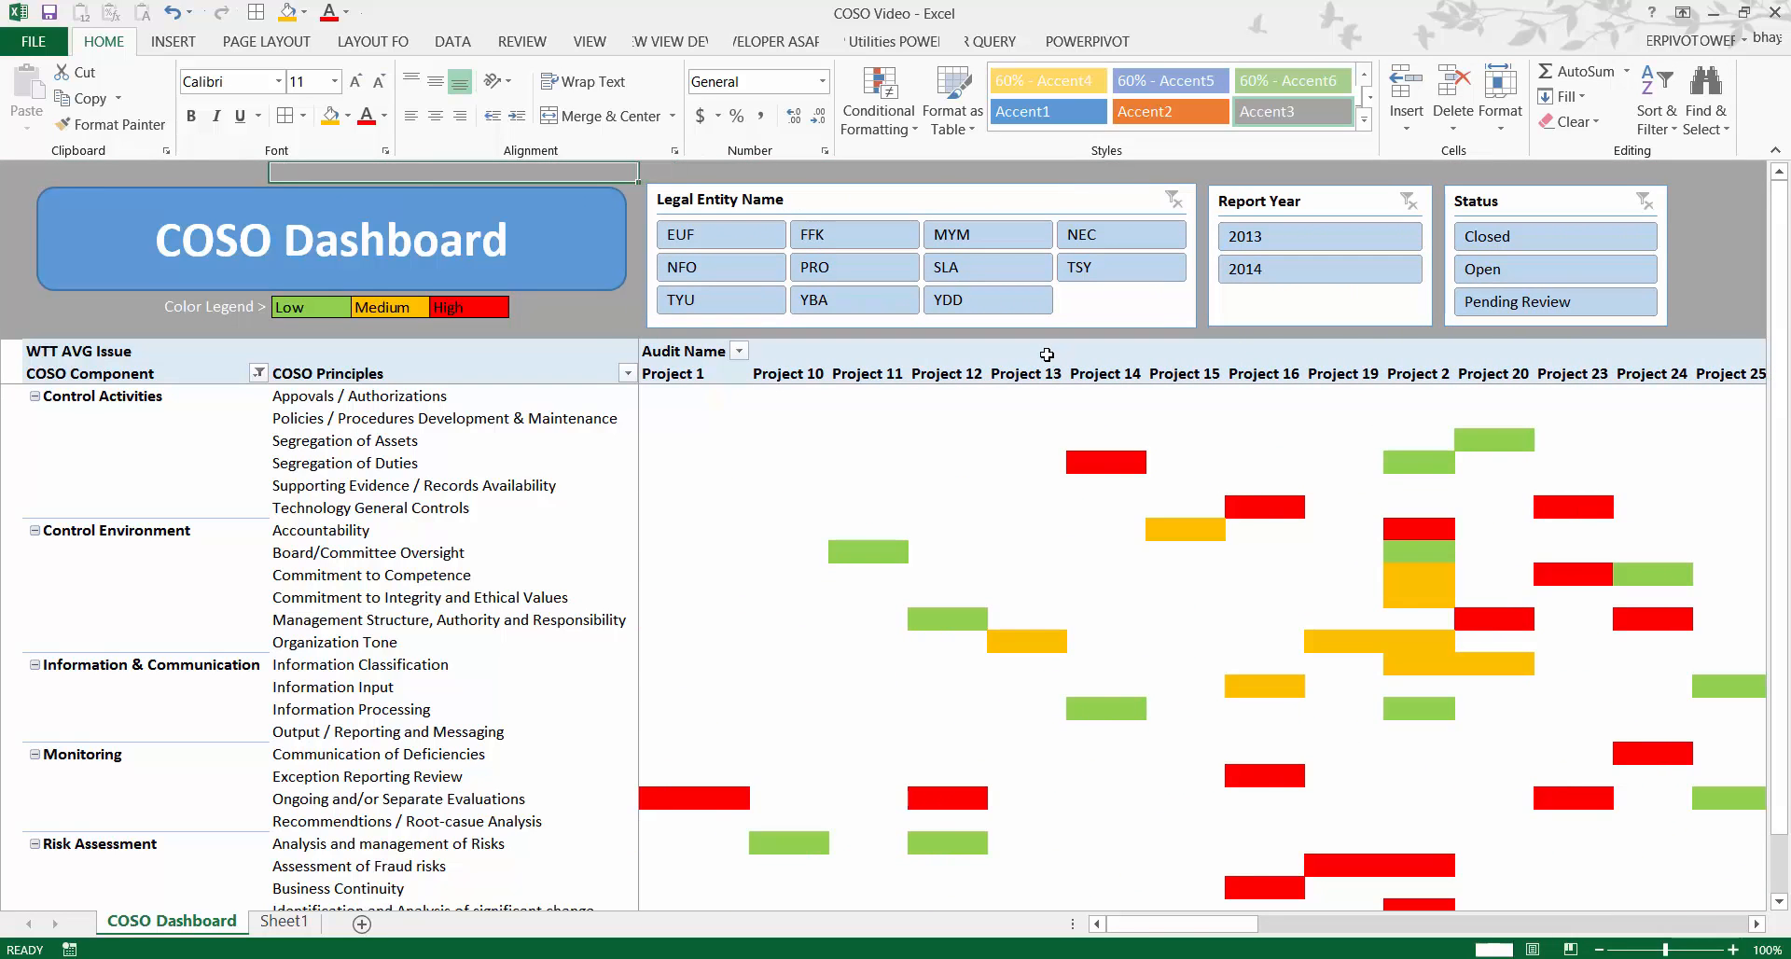
# - Apply the Accent3 cell style to the narrow first column and to the row directly beneath the PivotTable across its full width
pyautogui.hotkey('ctrl', 'shift', 'Down')
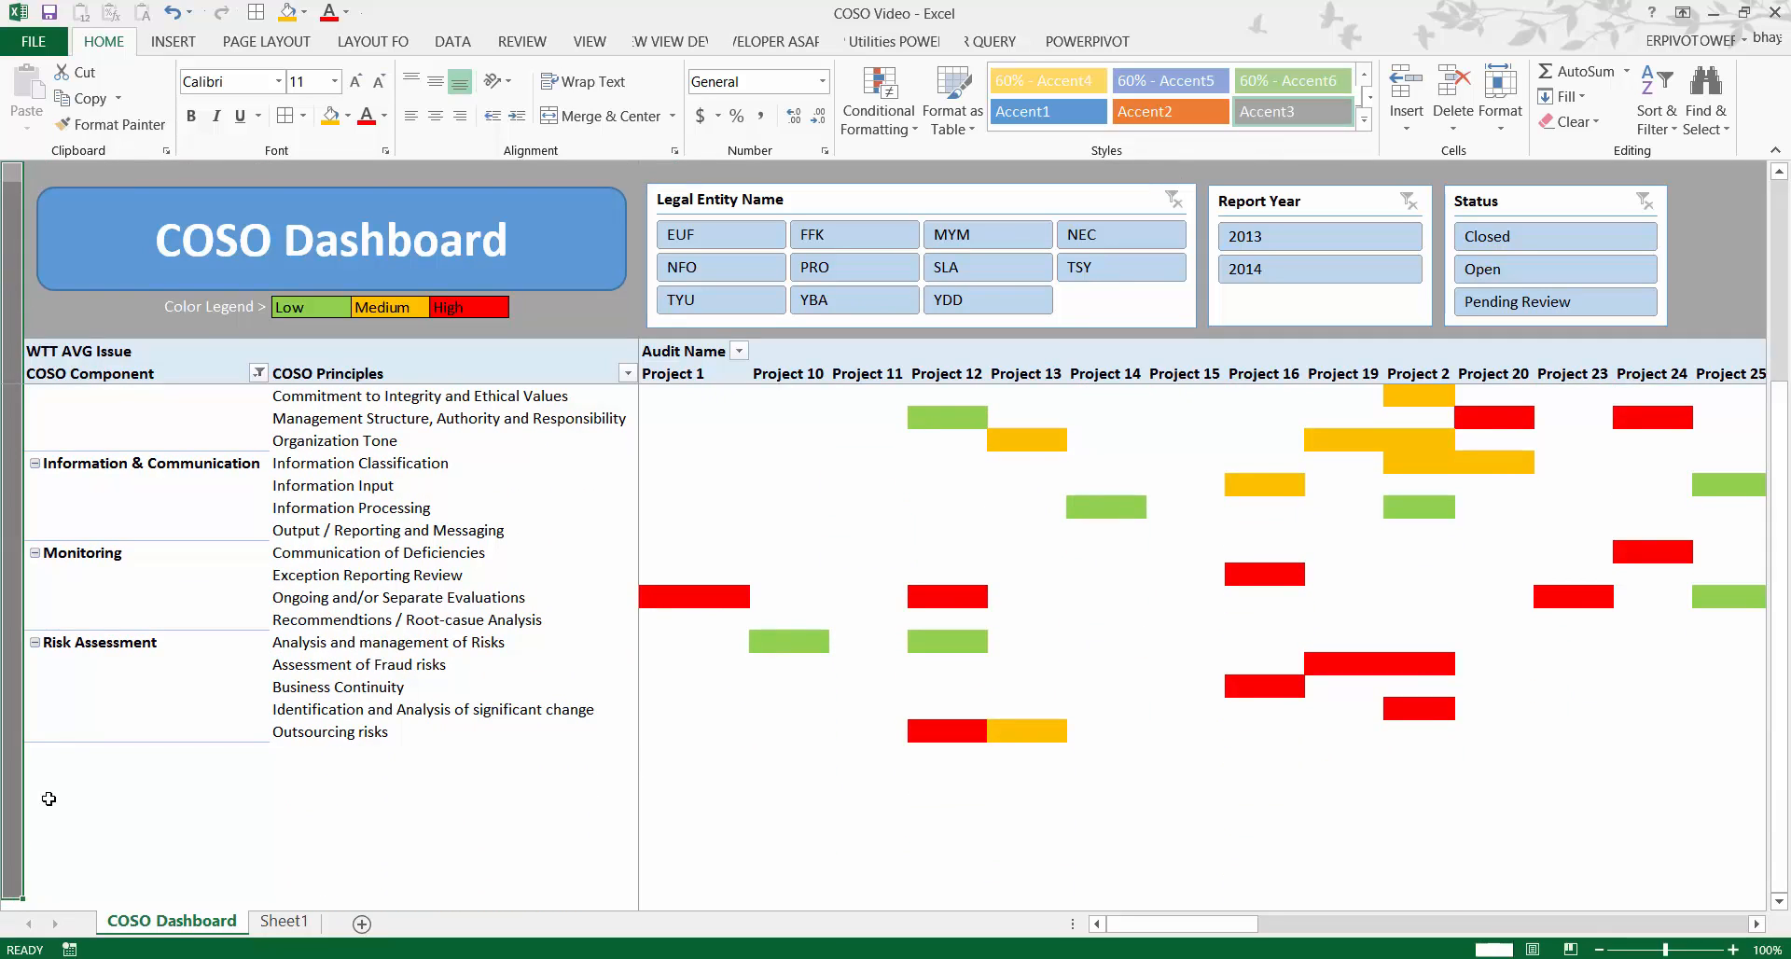
pyautogui.click(11, 759)
pyautogui.hotkey('shift', 'Right')
pyautogui.hotkey('shift', 'Right')
pyautogui.hotkey('shift', 'Right')
pyautogui.hotkey('shift', 'Right')
pyautogui.hotkey('shift', 'Right')
pyautogui.hotkey('shift', 'Right')
pyautogui.hotkey('shift', 'Right')
pyautogui.hotkey('shift', 'Right')
pyautogui.hotkey('shift', 'Right')
pyautogui.hotkey('shift', 'Right')
pyautogui.hotkey('shift', 'Right')
pyautogui.hotkey('shift', 'Right')
pyautogui.hotkey('shift', 'Right')
pyautogui.hotkey('shift', 'Right')
pyautogui.hotkey('shift', 'Right')
pyautogui.hotkey('shift', 'Right')
pyautogui.hotkey('shift', 'Right')
pyautogui.hotkey('shift', 'Right')
pyautogui.hotkey('shift', 'Right')
pyautogui.hotkey('shift', 'Right')
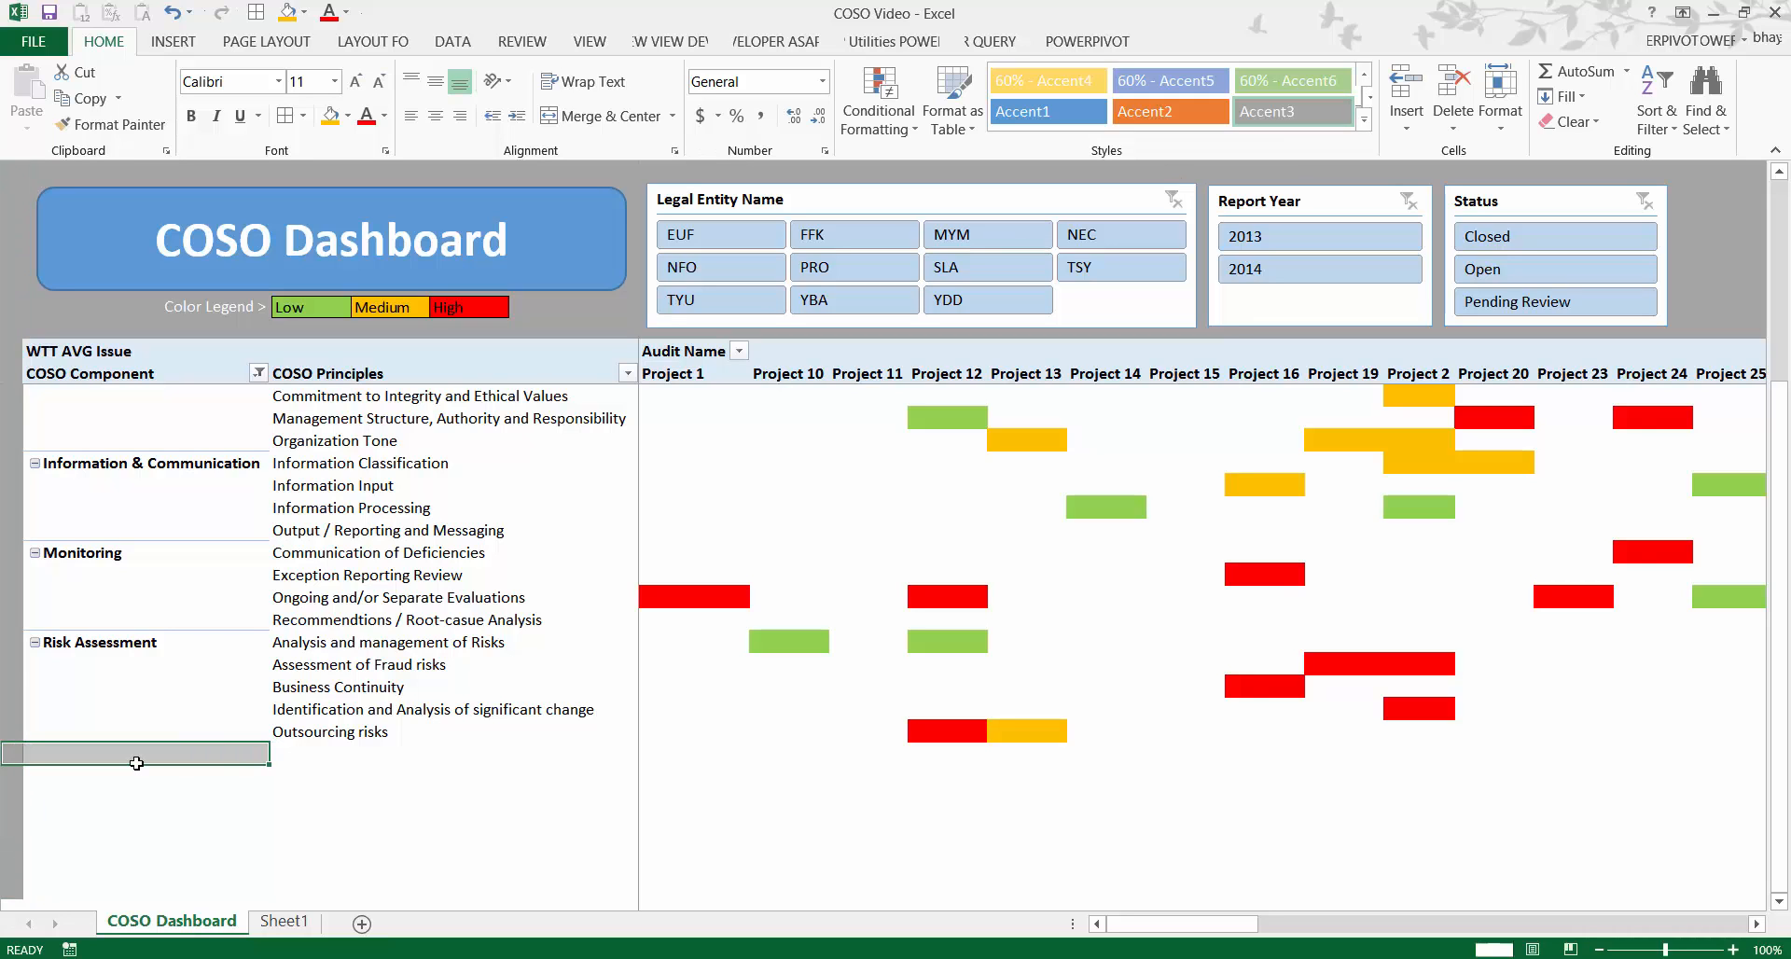
pyautogui.hotkey('shift', 'Right')
pyautogui.hotkey('shift', 'Right')
pyautogui.hotkey('shift', 'Right')
pyautogui.hotkey('shift', 'Right')
pyautogui.hotkey('shift', 'Right')
pyautogui.hotkey('shift', 'Right')
pyautogui.hotkey('shift', 'Right')
pyautogui.hotkey('shift', 'Right')
pyautogui.hotkey('shift', 'Right')
pyautogui.hotkey('shift', 'Right')
pyautogui.hotkey('shift', 'Right')
pyautogui.hotkey('shift', 'Right')
pyautogui.hotkey('shift', 'Right')
pyautogui.hotkey('shift', 'Right')
pyautogui.hotkey('shift', 'Right')
pyautogui.hotkey('shift', 'Right')
pyautogui.hotkey('shift', 'Right')
pyautogui.hotkey('shift', 'Right')
pyautogui.hotkey('shift', 'Right')
pyautogui.hotkey('shift', 'Right')
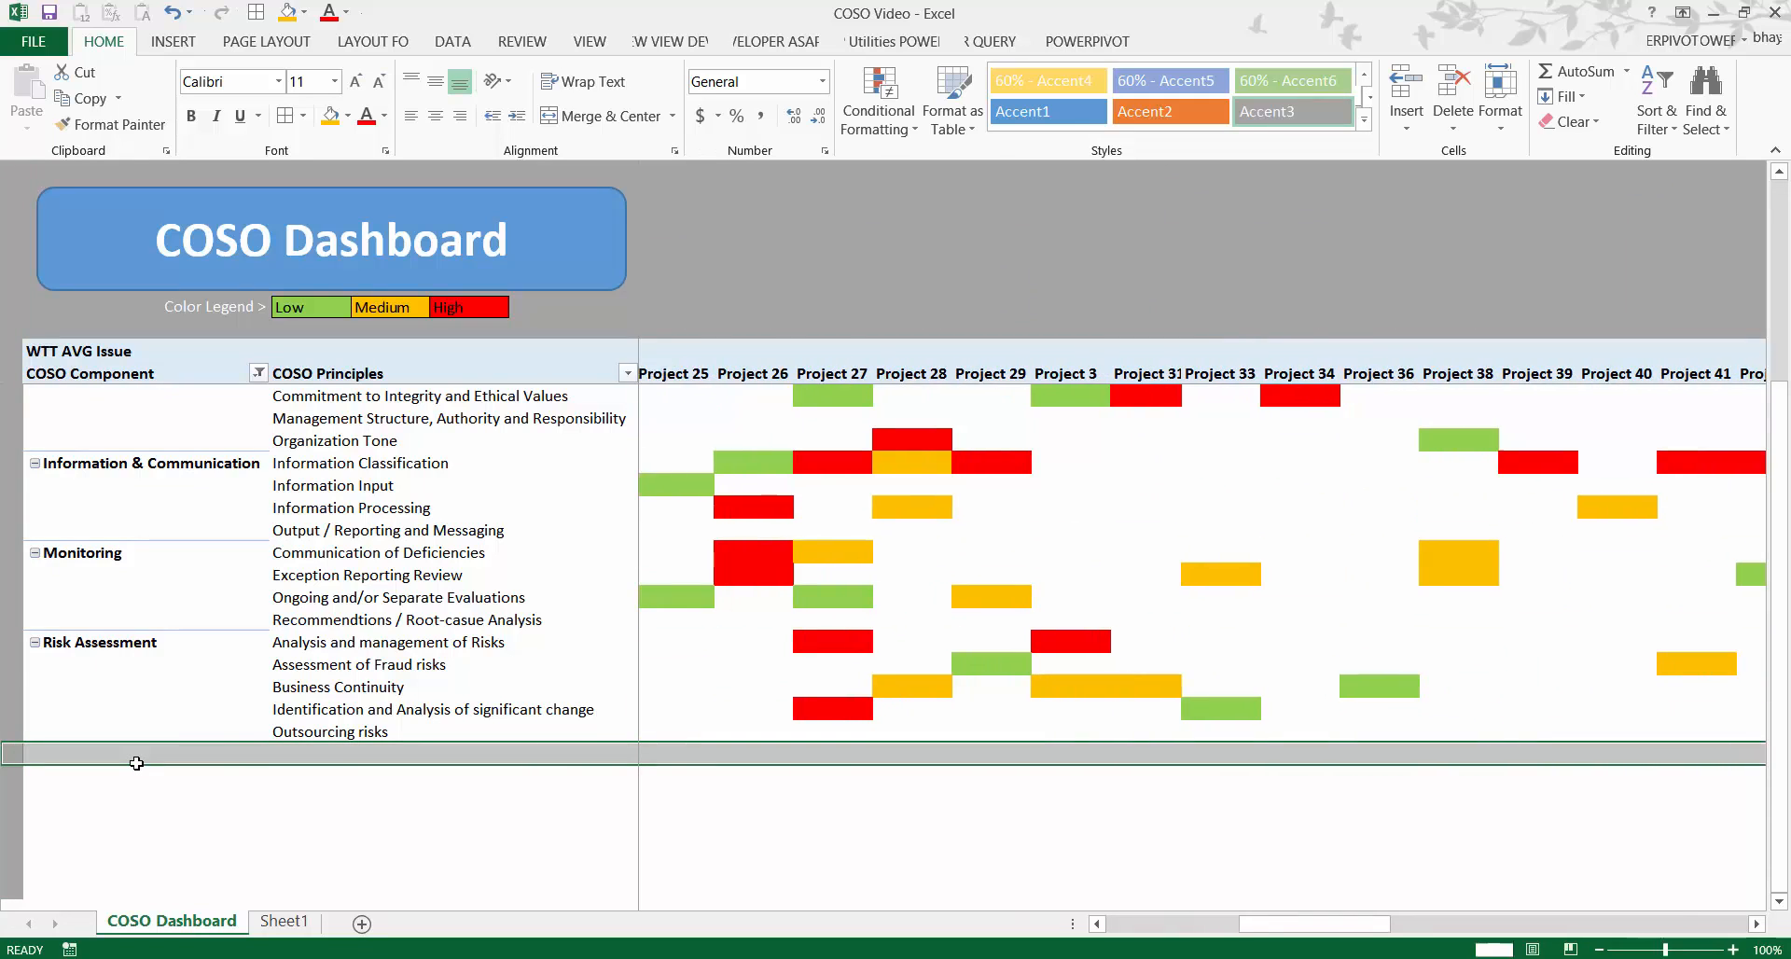
pyautogui.hotkey('shift', 'Right')
pyautogui.hotkey('shift', 'Right')
pyautogui.hotkey('shift', 'Right')
pyautogui.hotkey('shift', 'Right')
pyautogui.hotkey('shift', 'Right')
pyautogui.hotkey('shift', 'Right')
pyautogui.hotkey('shift', 'Right')
pyautogui.hotkey('shift', 'Right')
pyautogui.hotkey('shift', 'Right')
pyautogui.hotkey('shift', 'Right')
pyautogui.hotkey('shift', 'Right')
pyautogui.hotkey('shift', 'Right')
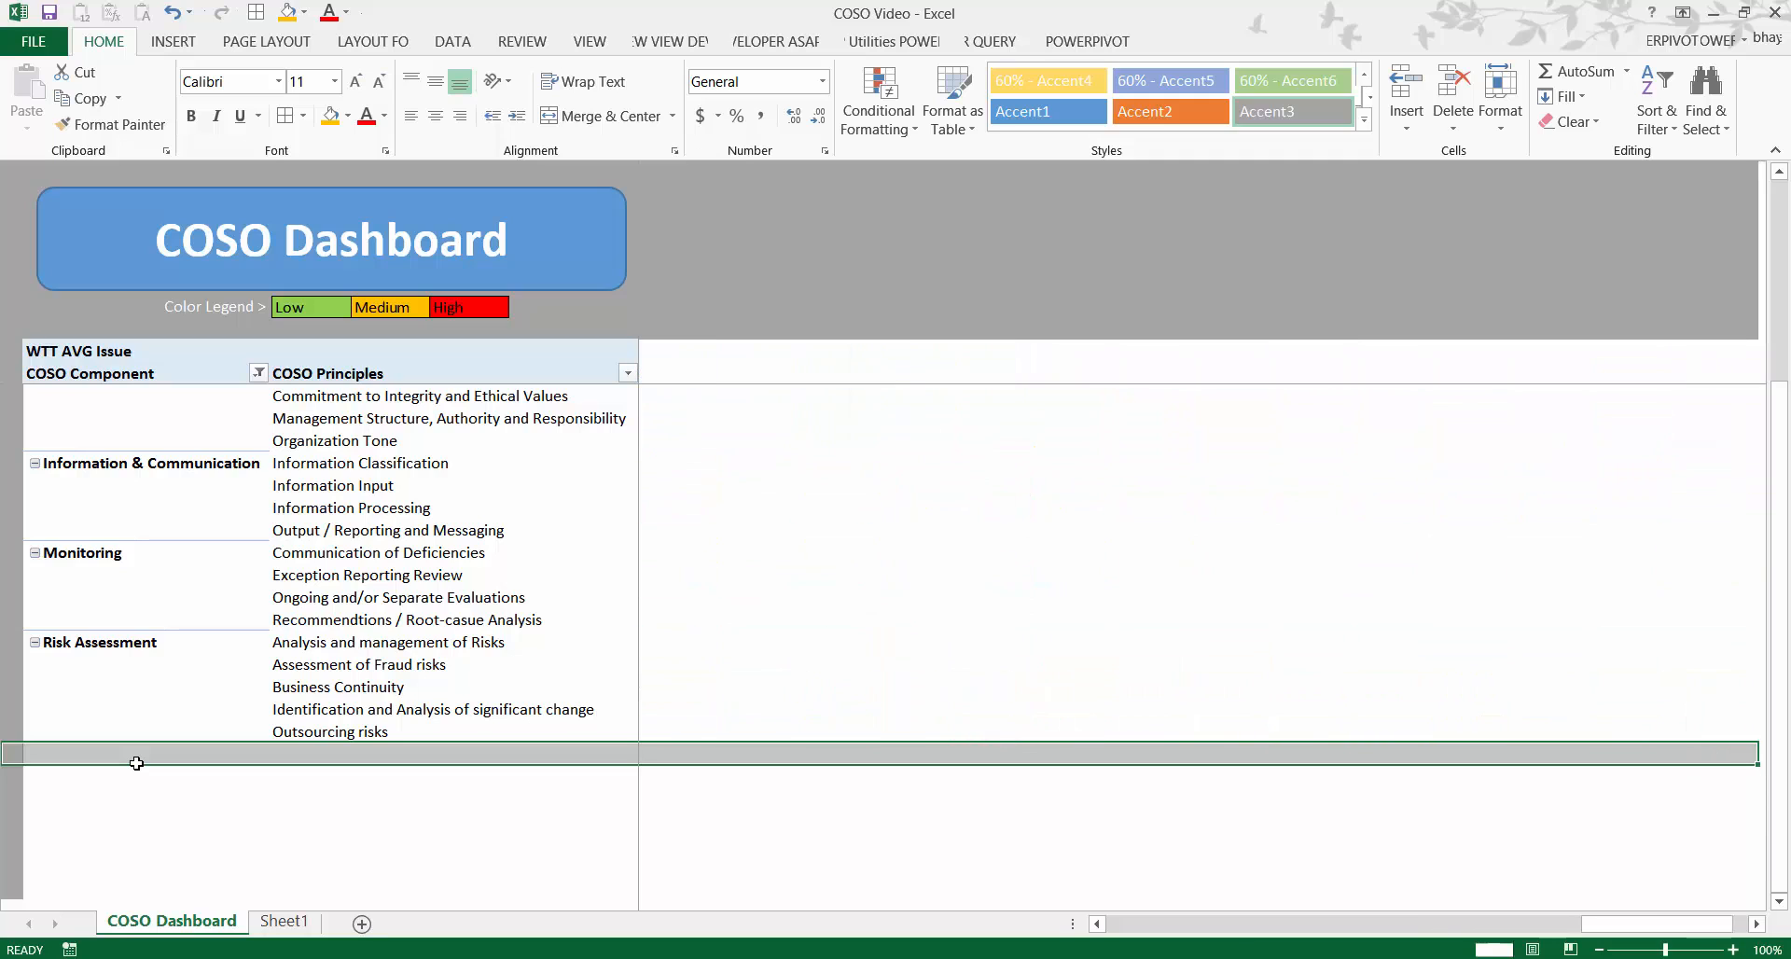
pyautogui.click(1267, 112)
pyautogui.press('Home')
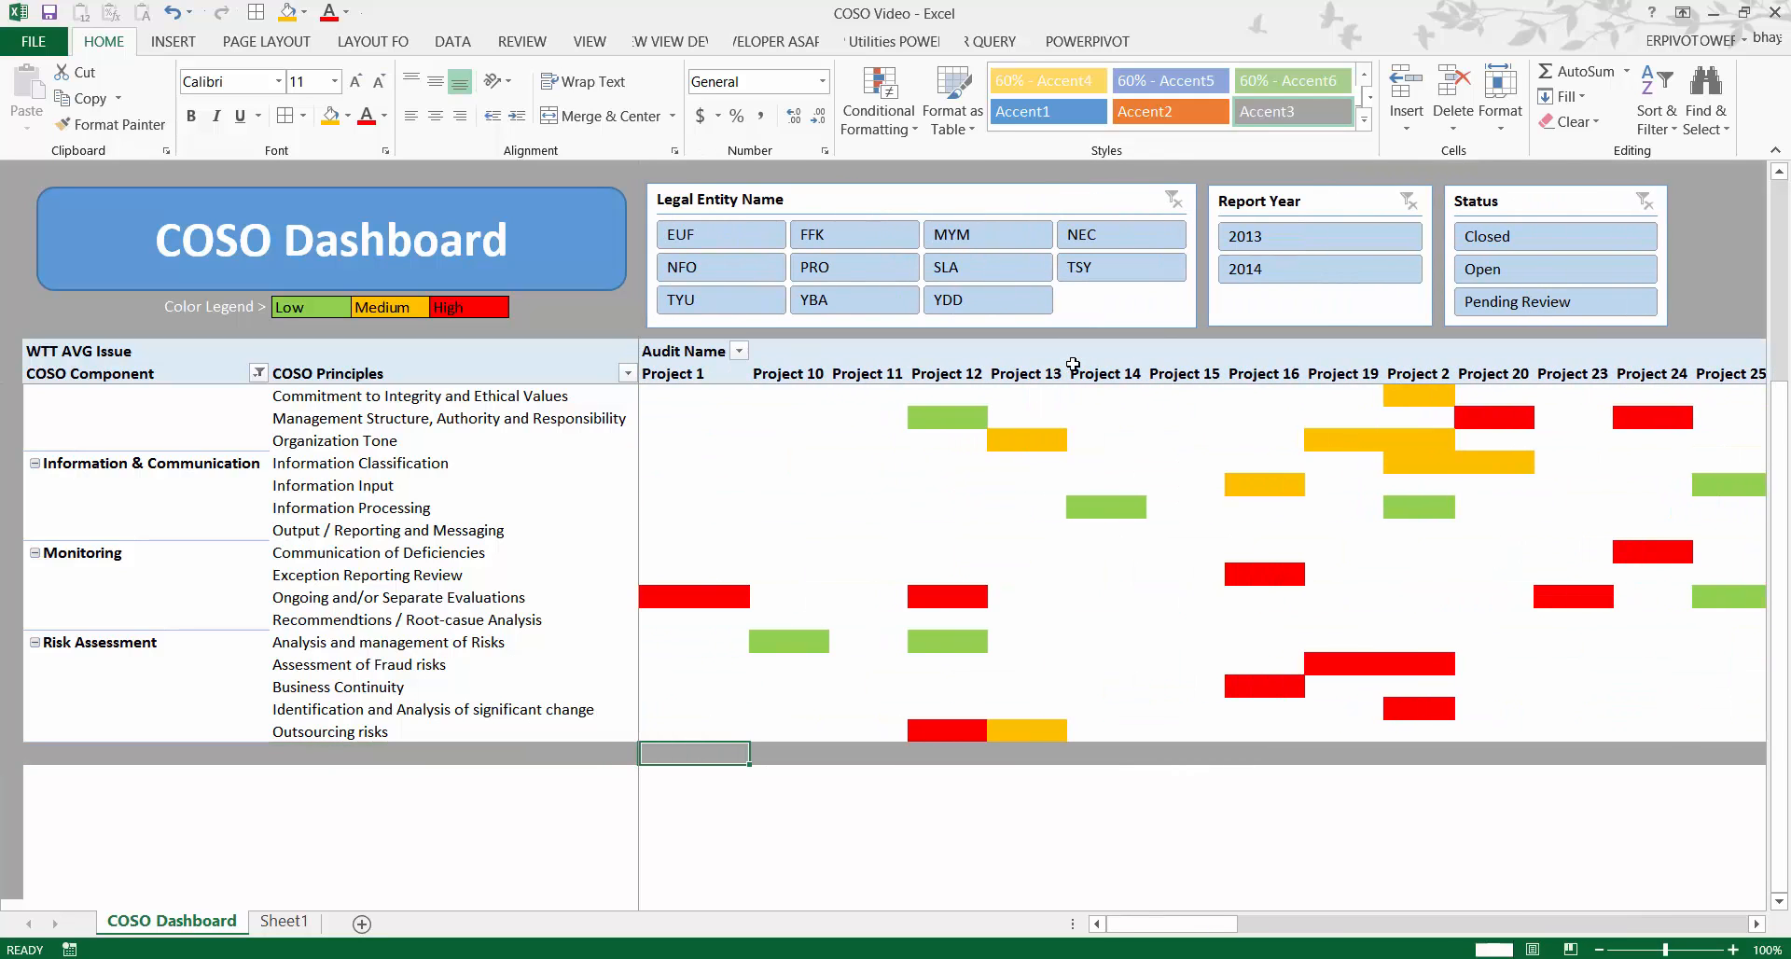
# - Hide all rows below the gray row under the PivotTable and save the workbook
pyautogui.click(61, 774)
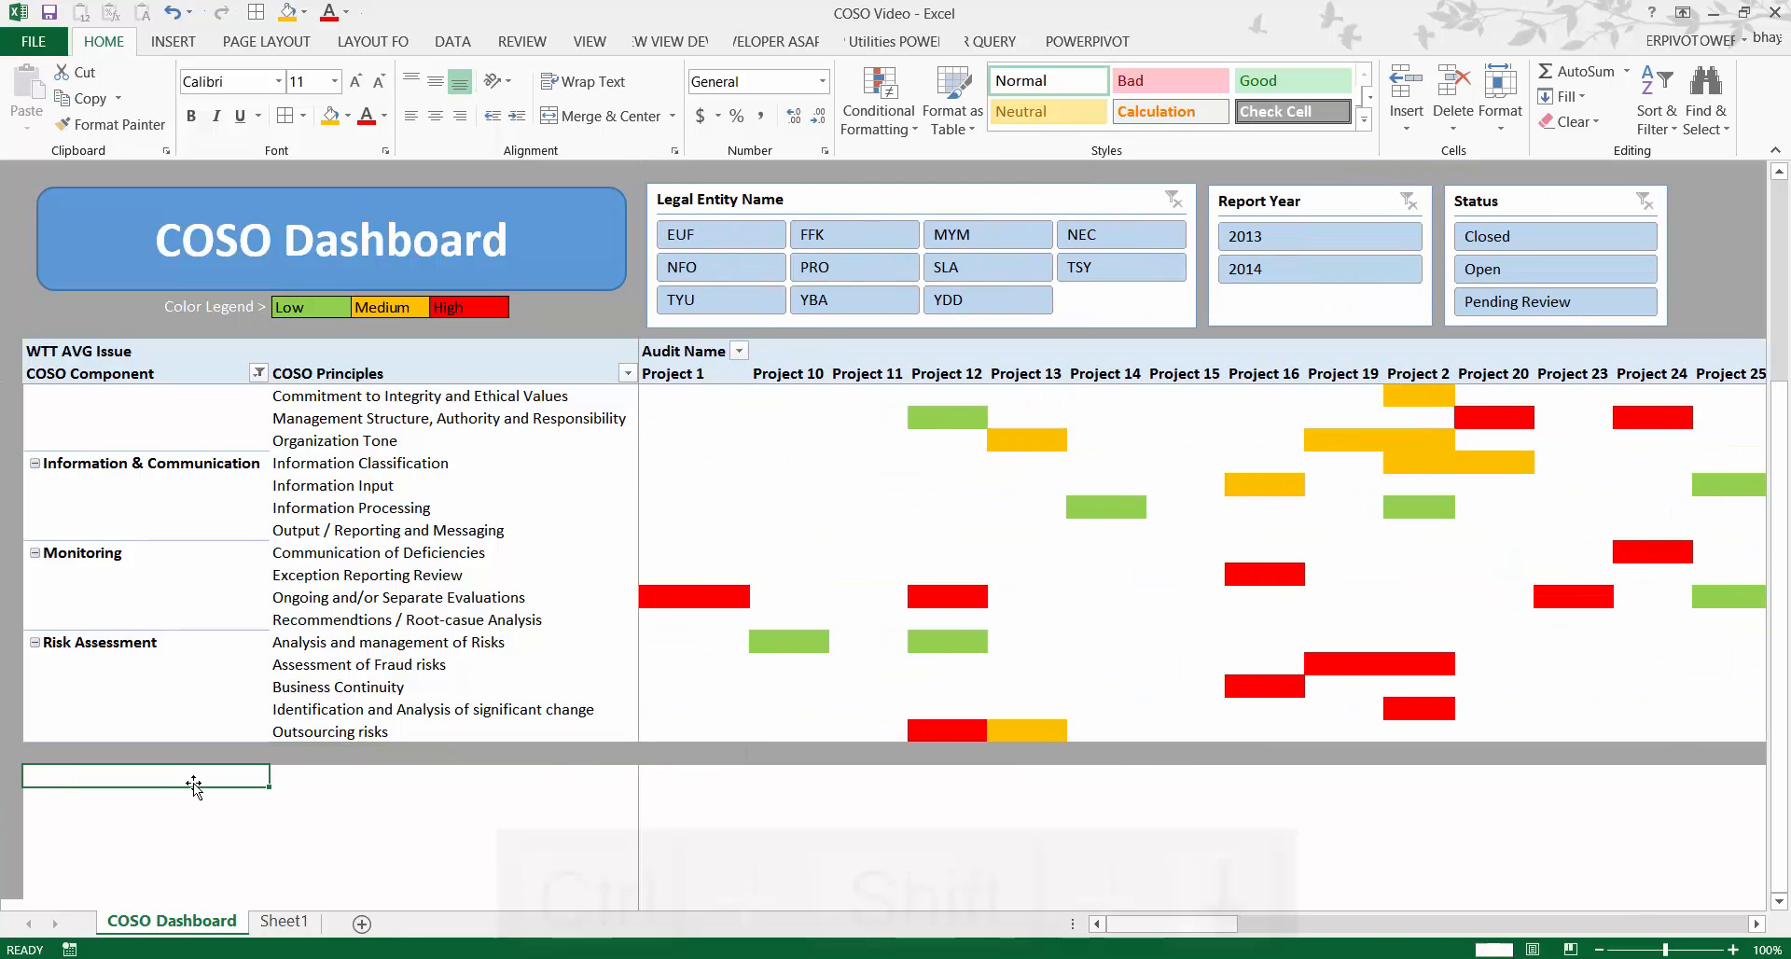
pyautogui.hotkey('ctrl', 'shift', 'Down')
pyautogui.hotkey('ctrl', '9')
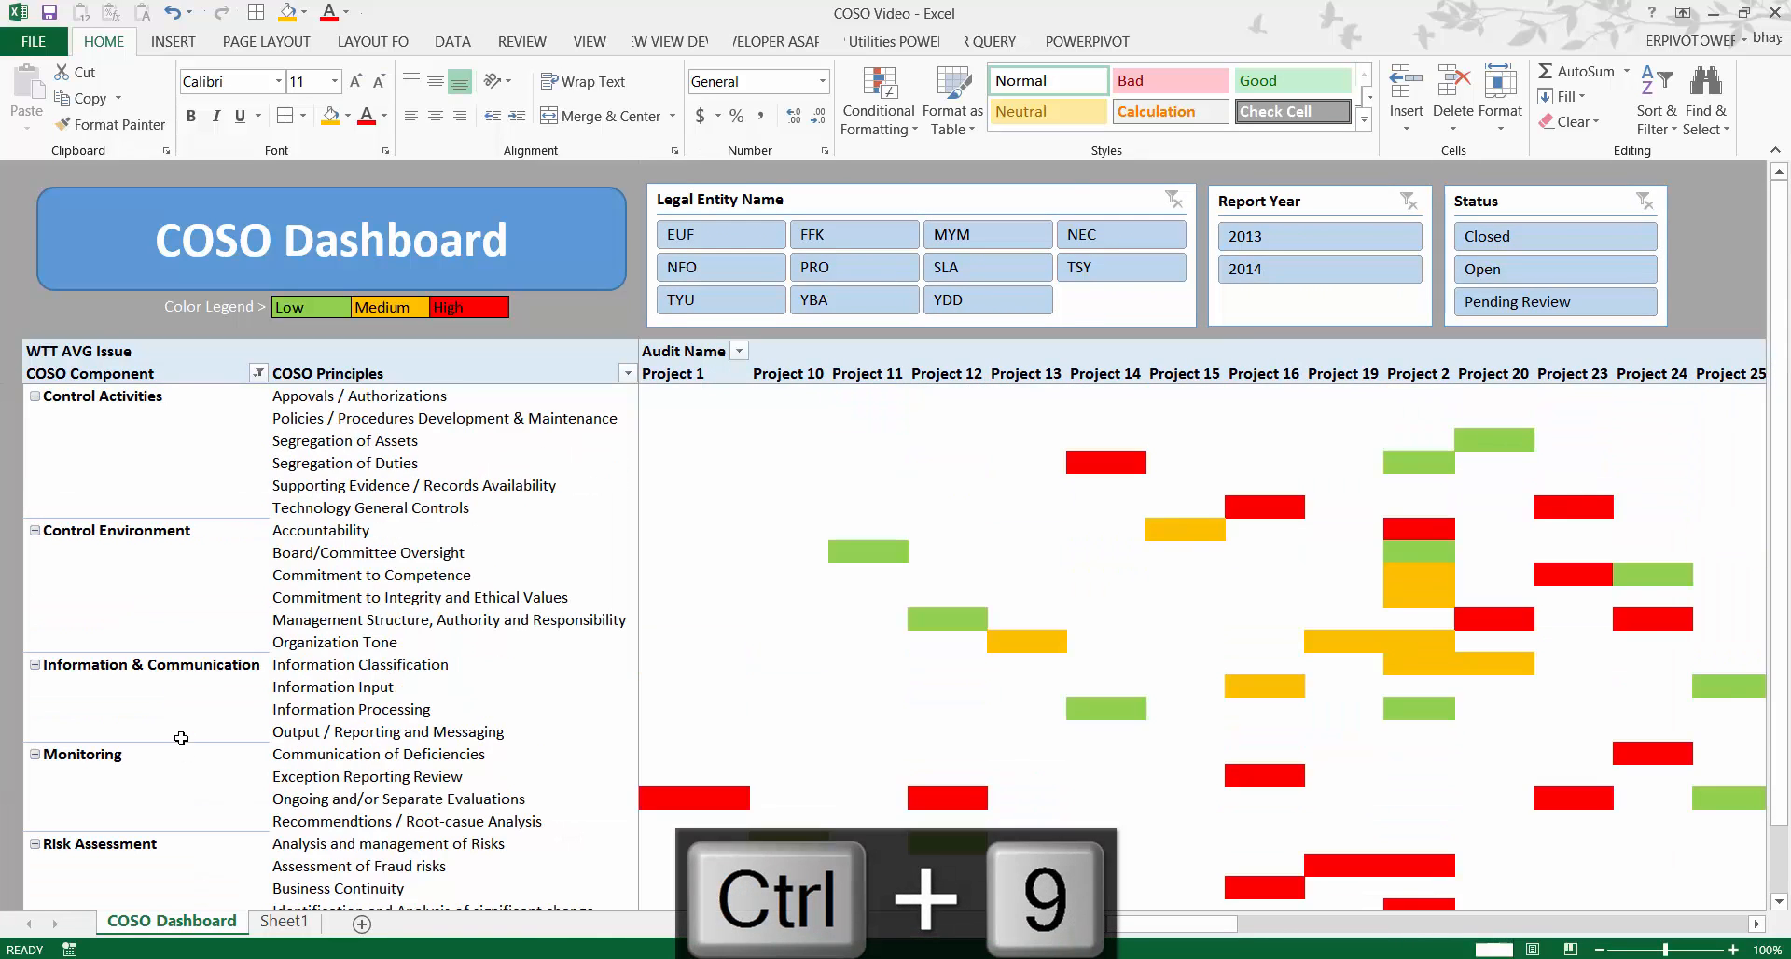
pyautogui.click(364, 462)
pyautogui.hotkey('ctrl', 's')
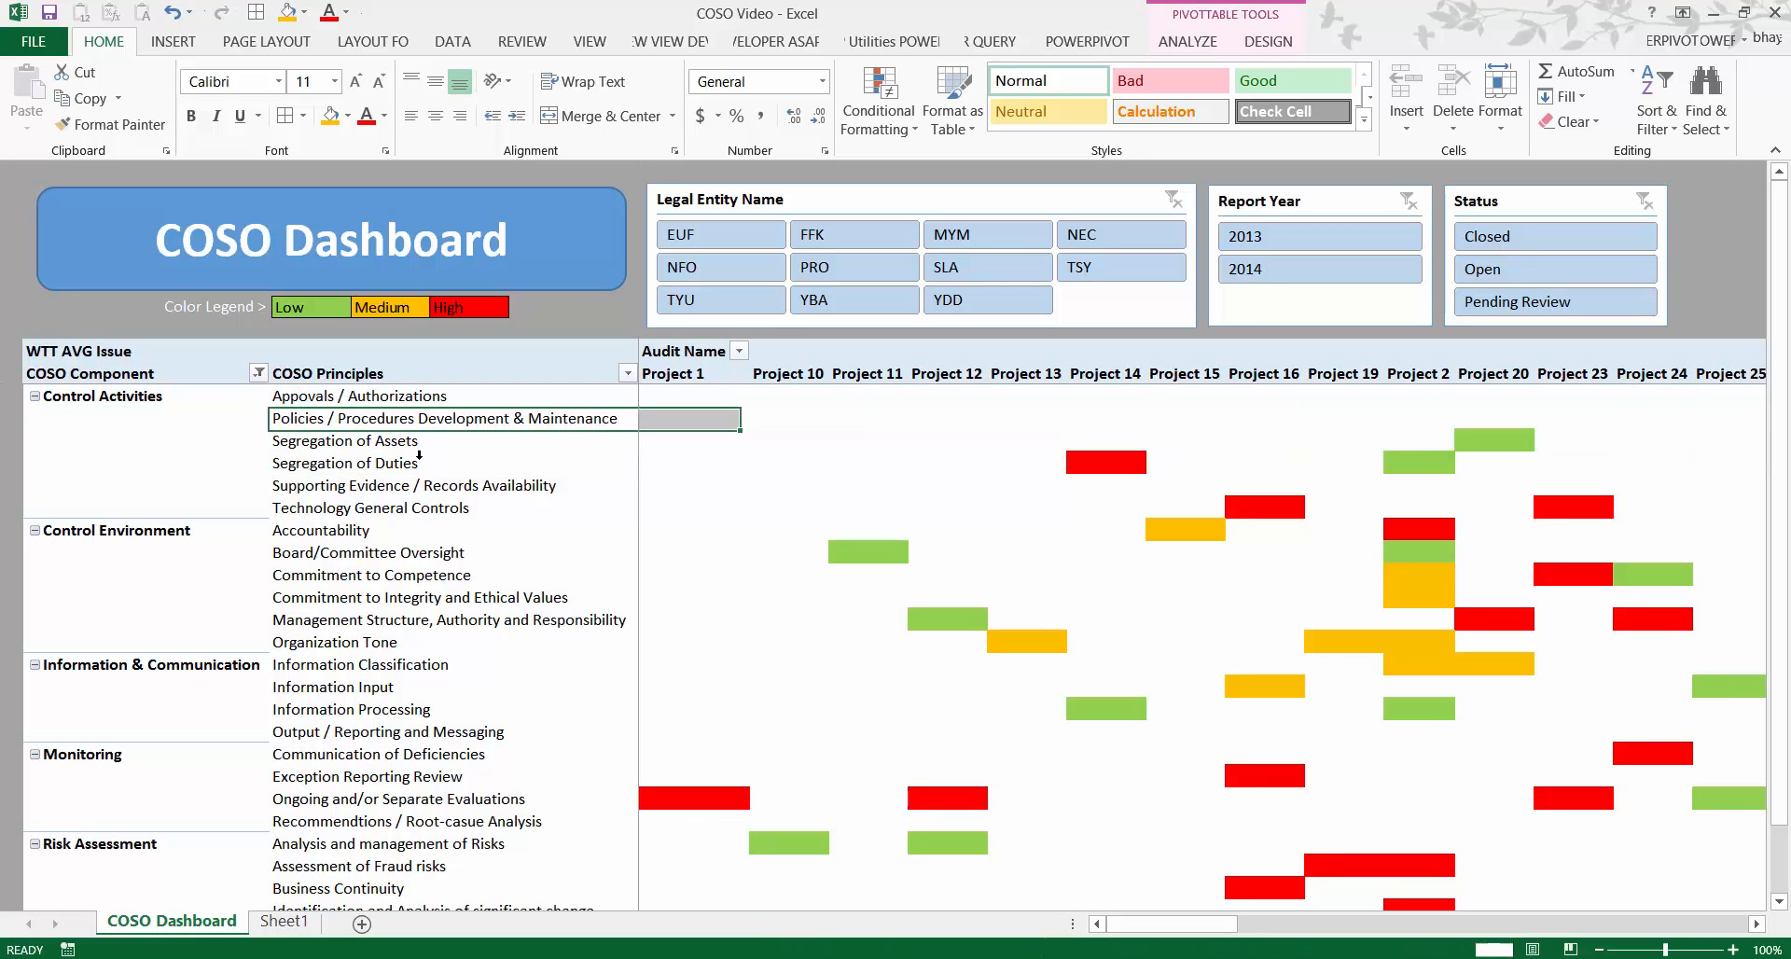
# - Apply a medium solid outline border to the Control Activities principle rows across all project columns
pyautogui.click(319, 420)
pyautogui.moveTo(273, 396); pyautogui.dragTo(273, 509)
pyautogui.hotkey('ctrl', '1')
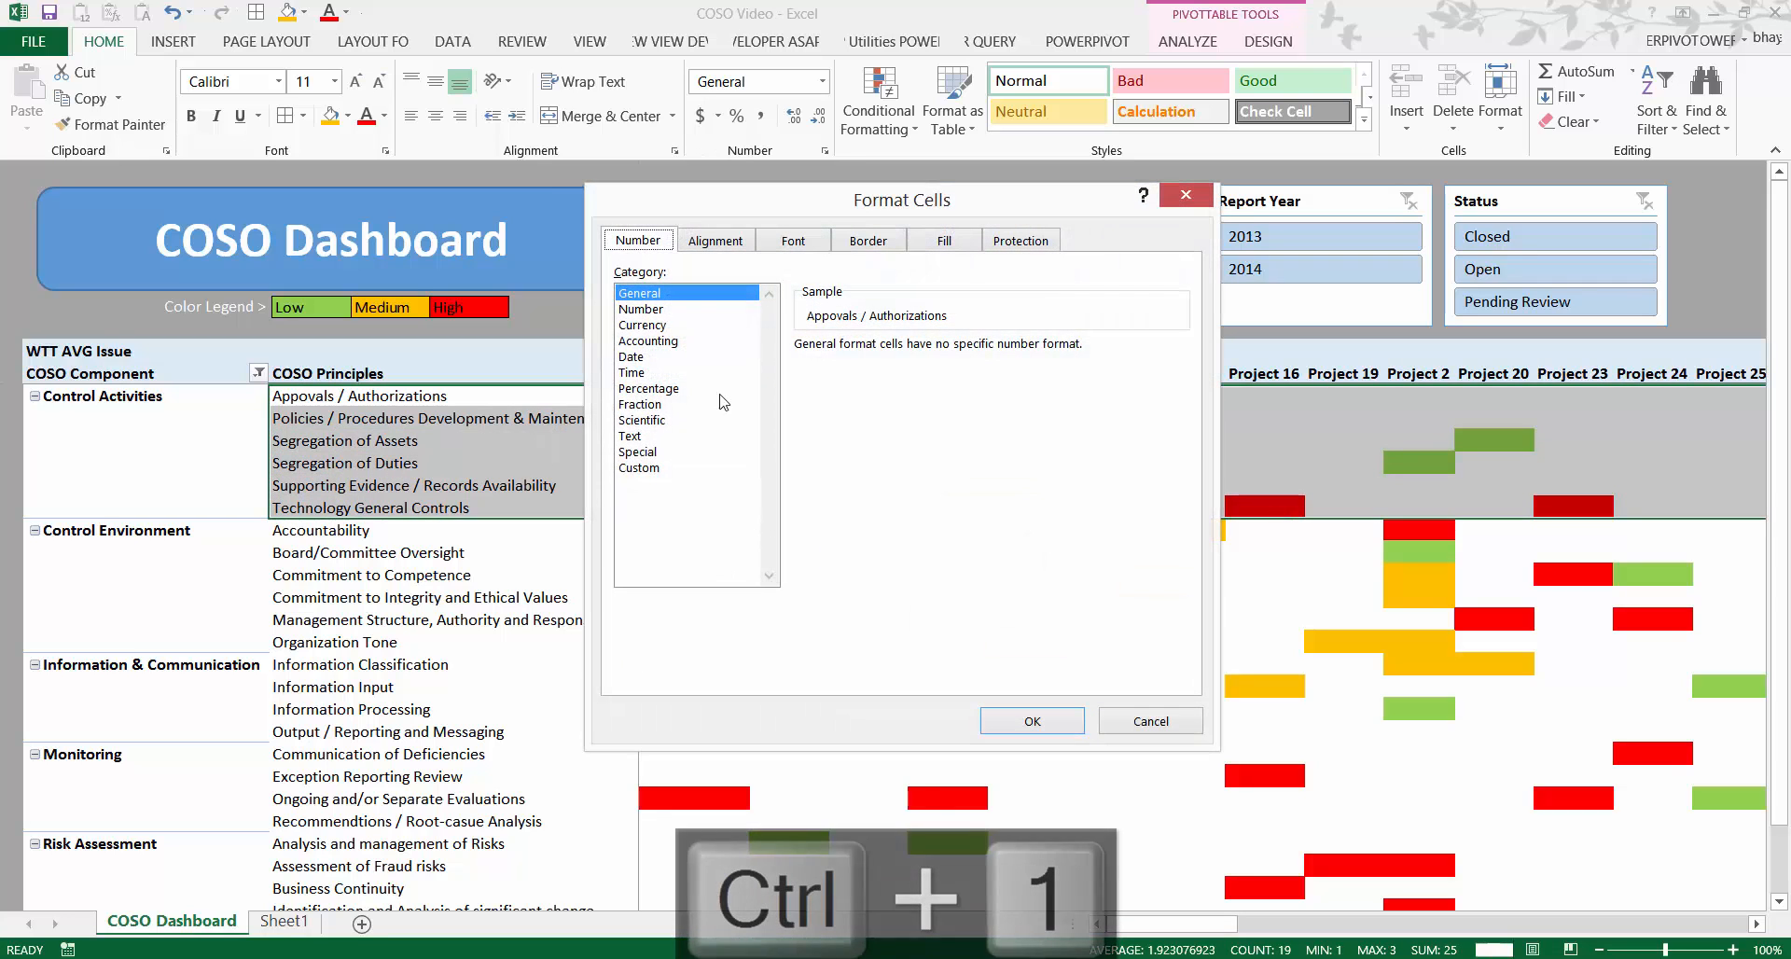
pyautogui.click(868, 242)
pyautogui.click(967, 327)
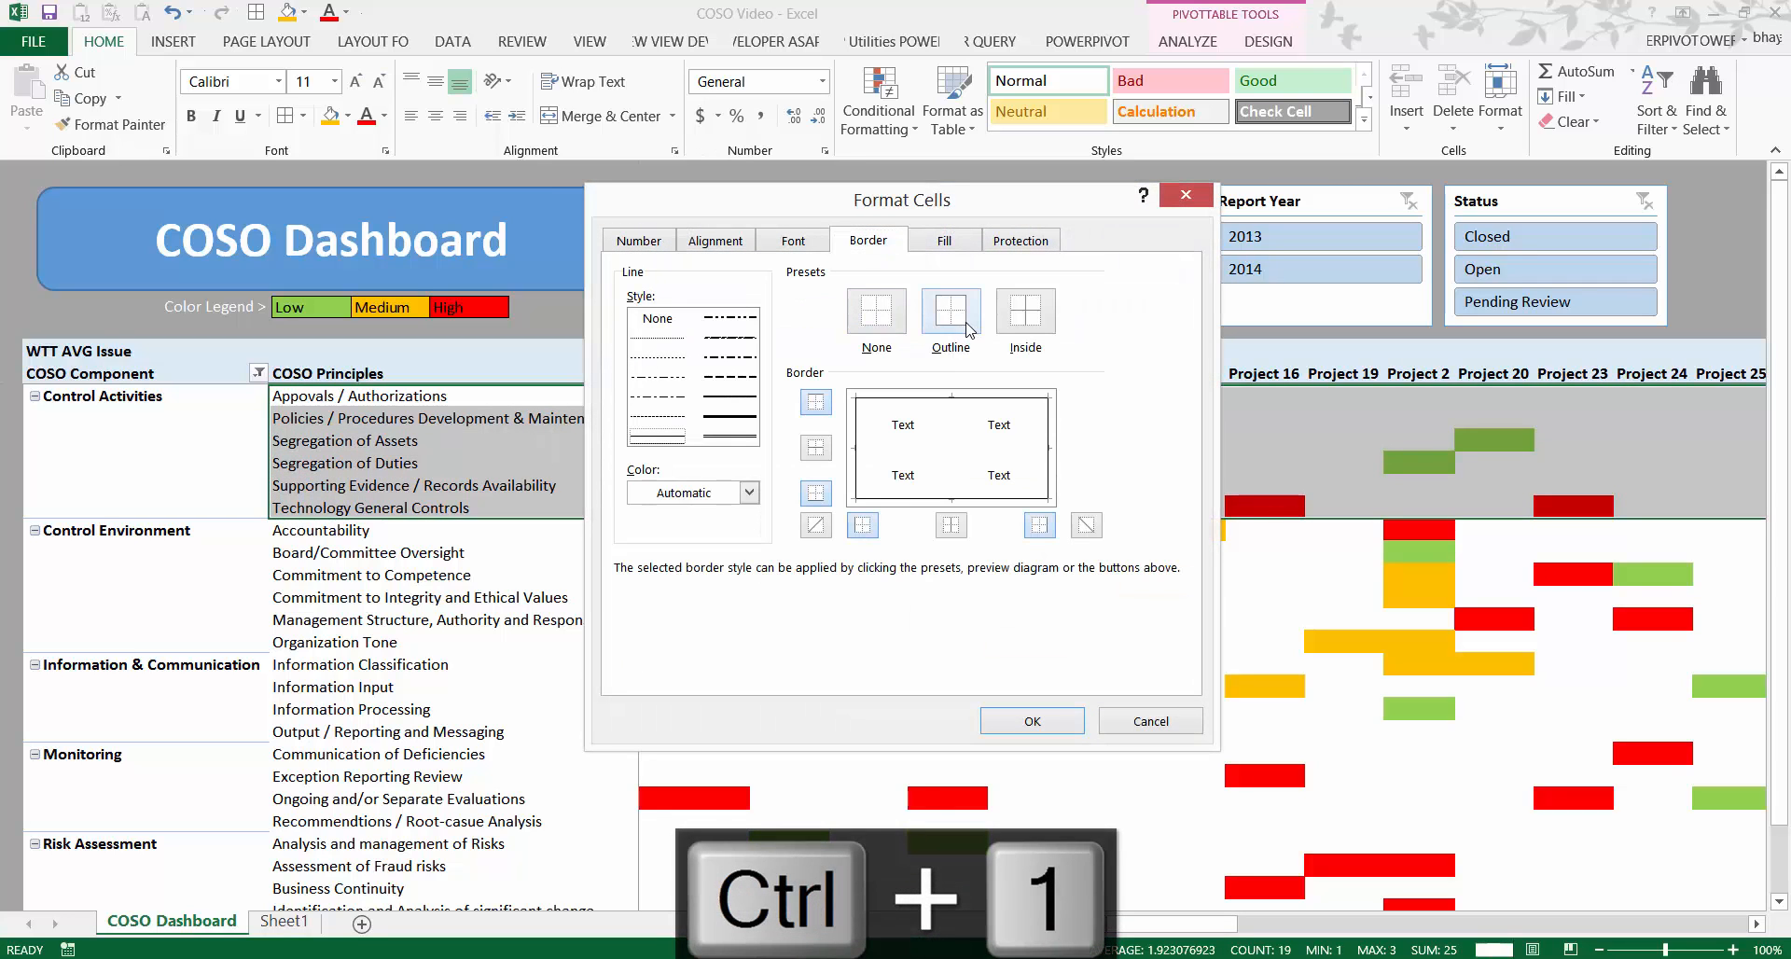
pyautogui.click(734, 396)
pyautogui.click(951, 315)
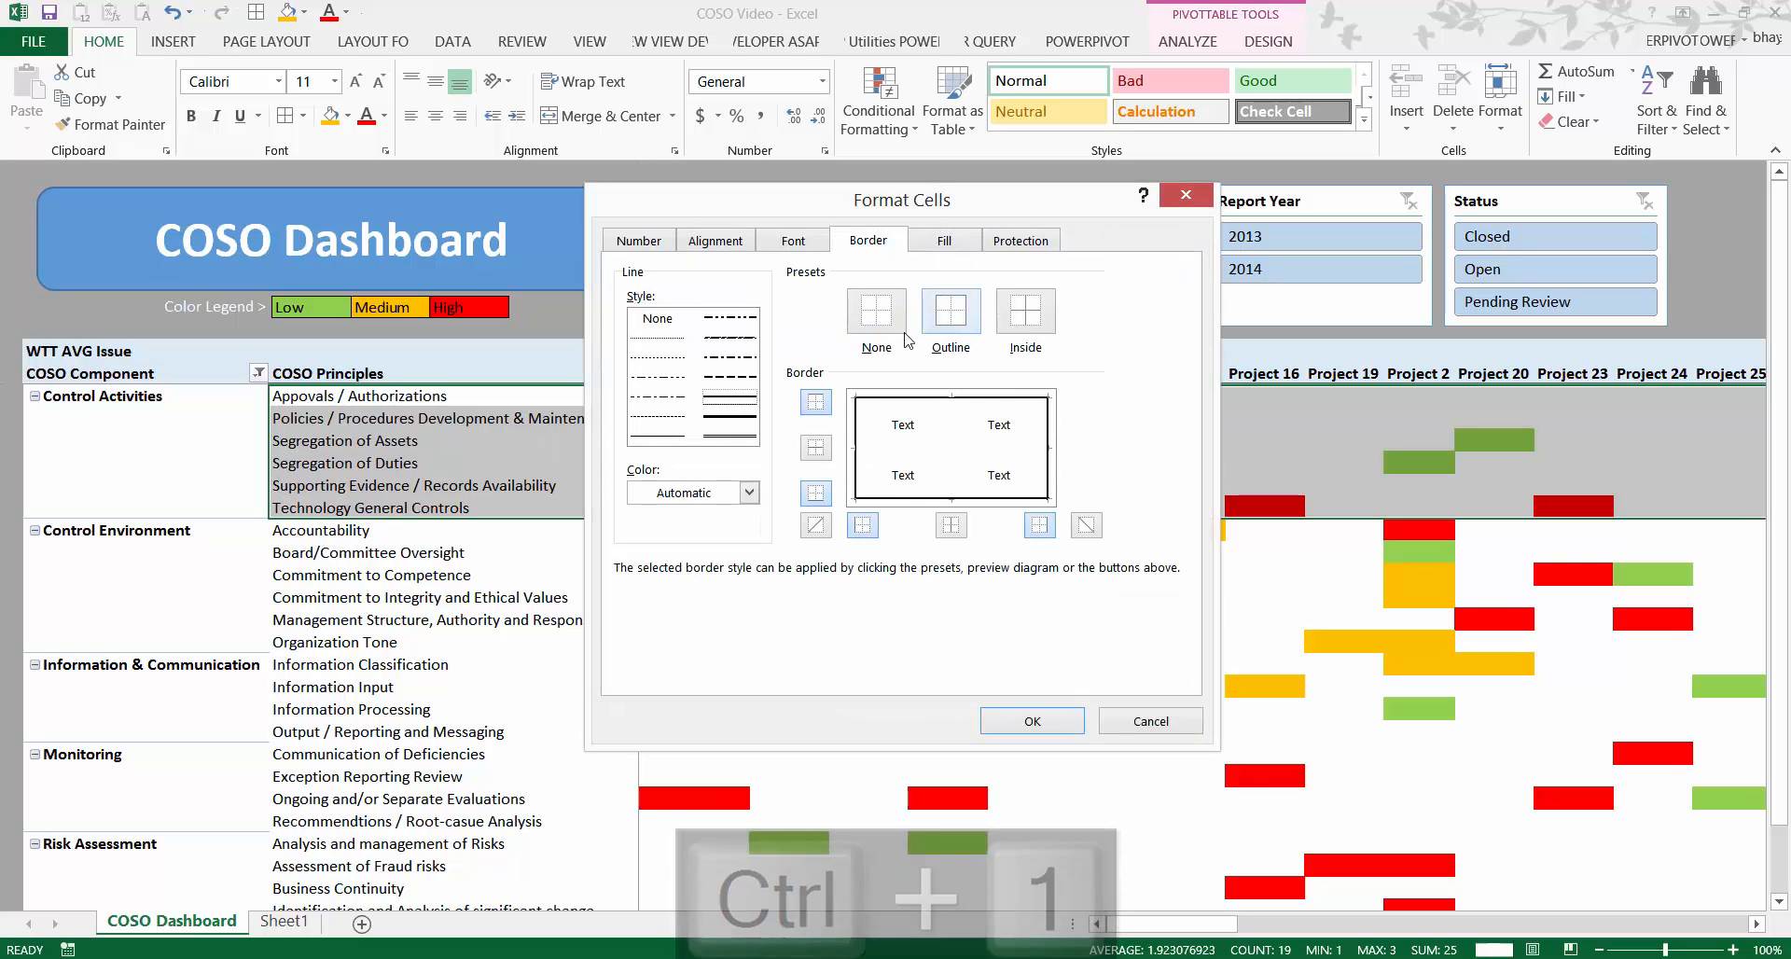
# - Add dotted horizontal and thin solid vertical inside borders to the Control Activities principle rows
pyautogui.click(669, 360)
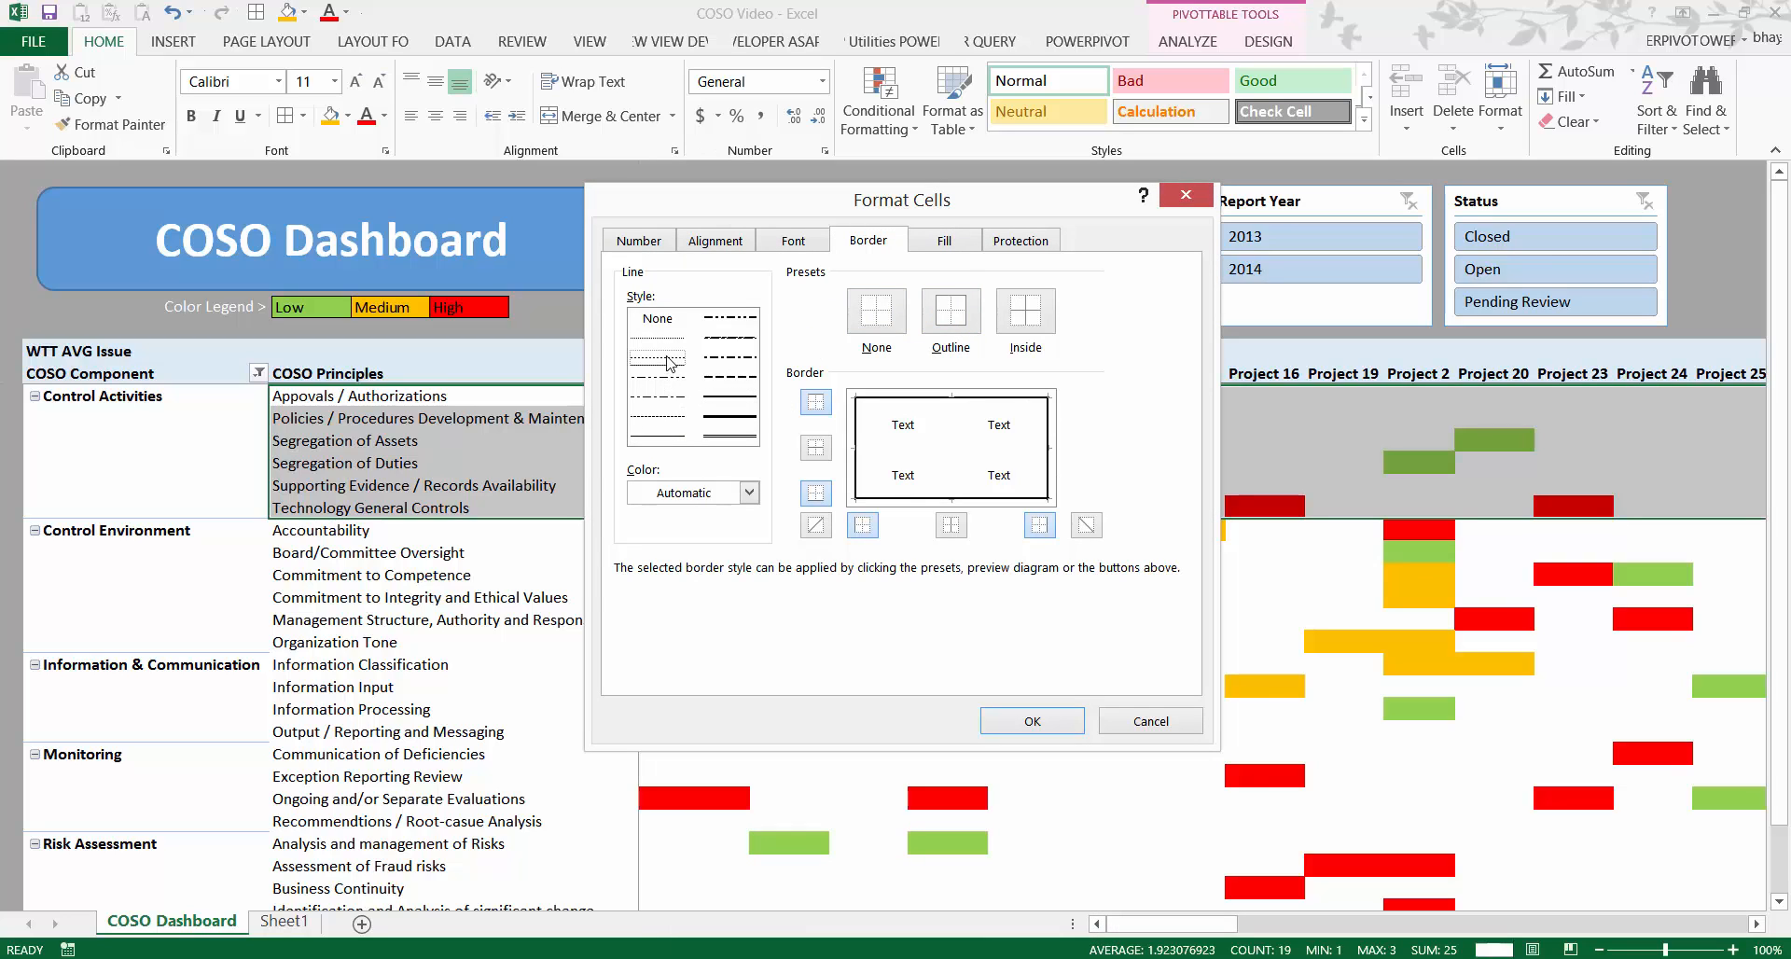
pyautogui.click(816, 448)
pyautogui.click(657, 436)
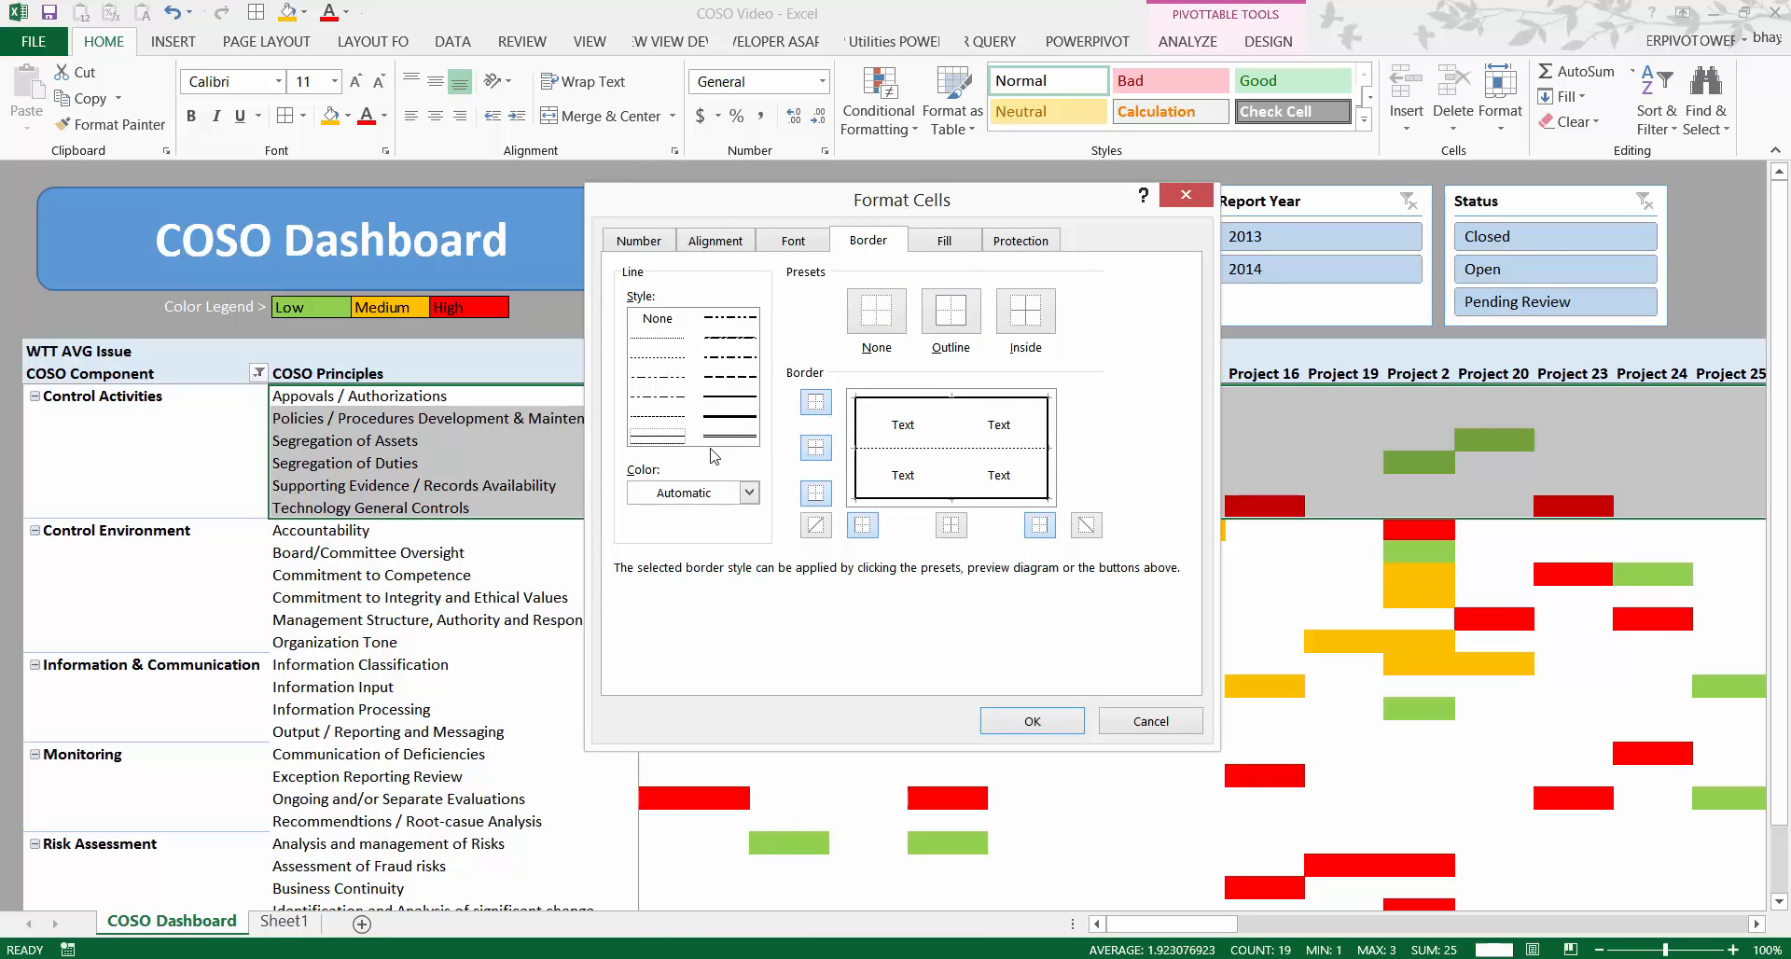
pyautogui.click(952, 527)
pyautogui.click(1031, 721)
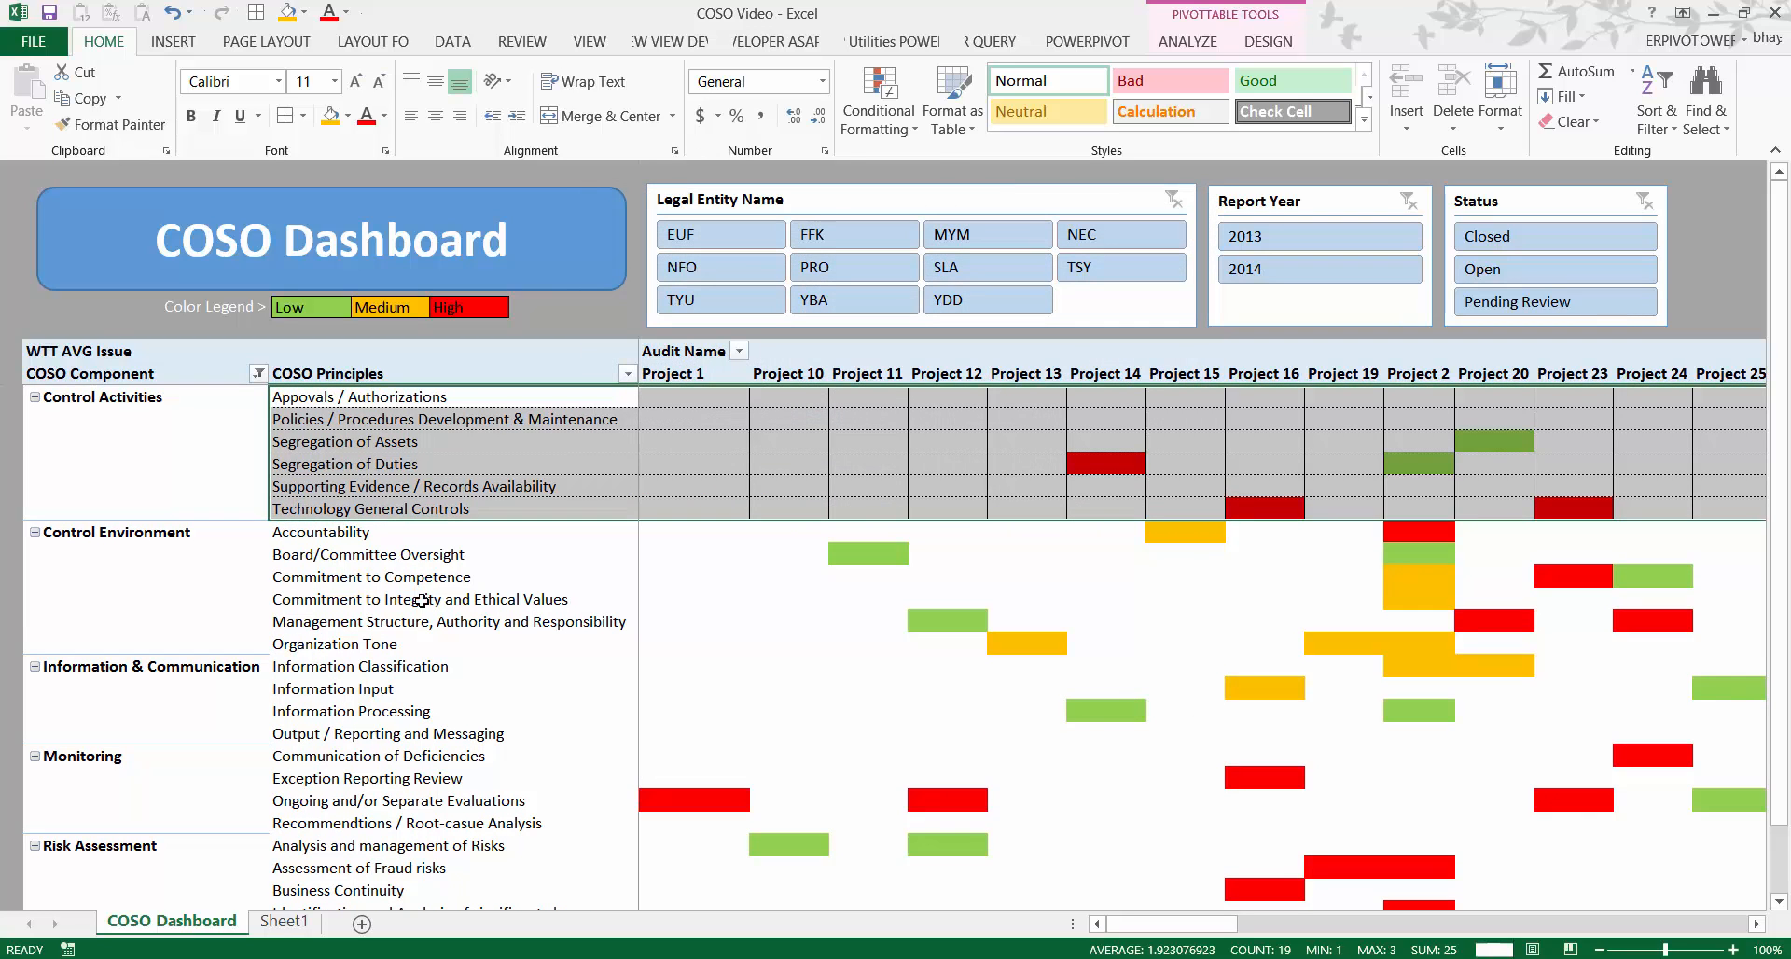
# - Repeat the same borders on the Control Environment, Information & Communication, Monitoring and Risk Assessment principle rows
pyautogui.moveTo(284, 534); pyautogui.dragTo(282, 829)
pyautogui.press('F4')
pyautogui.press('F4')
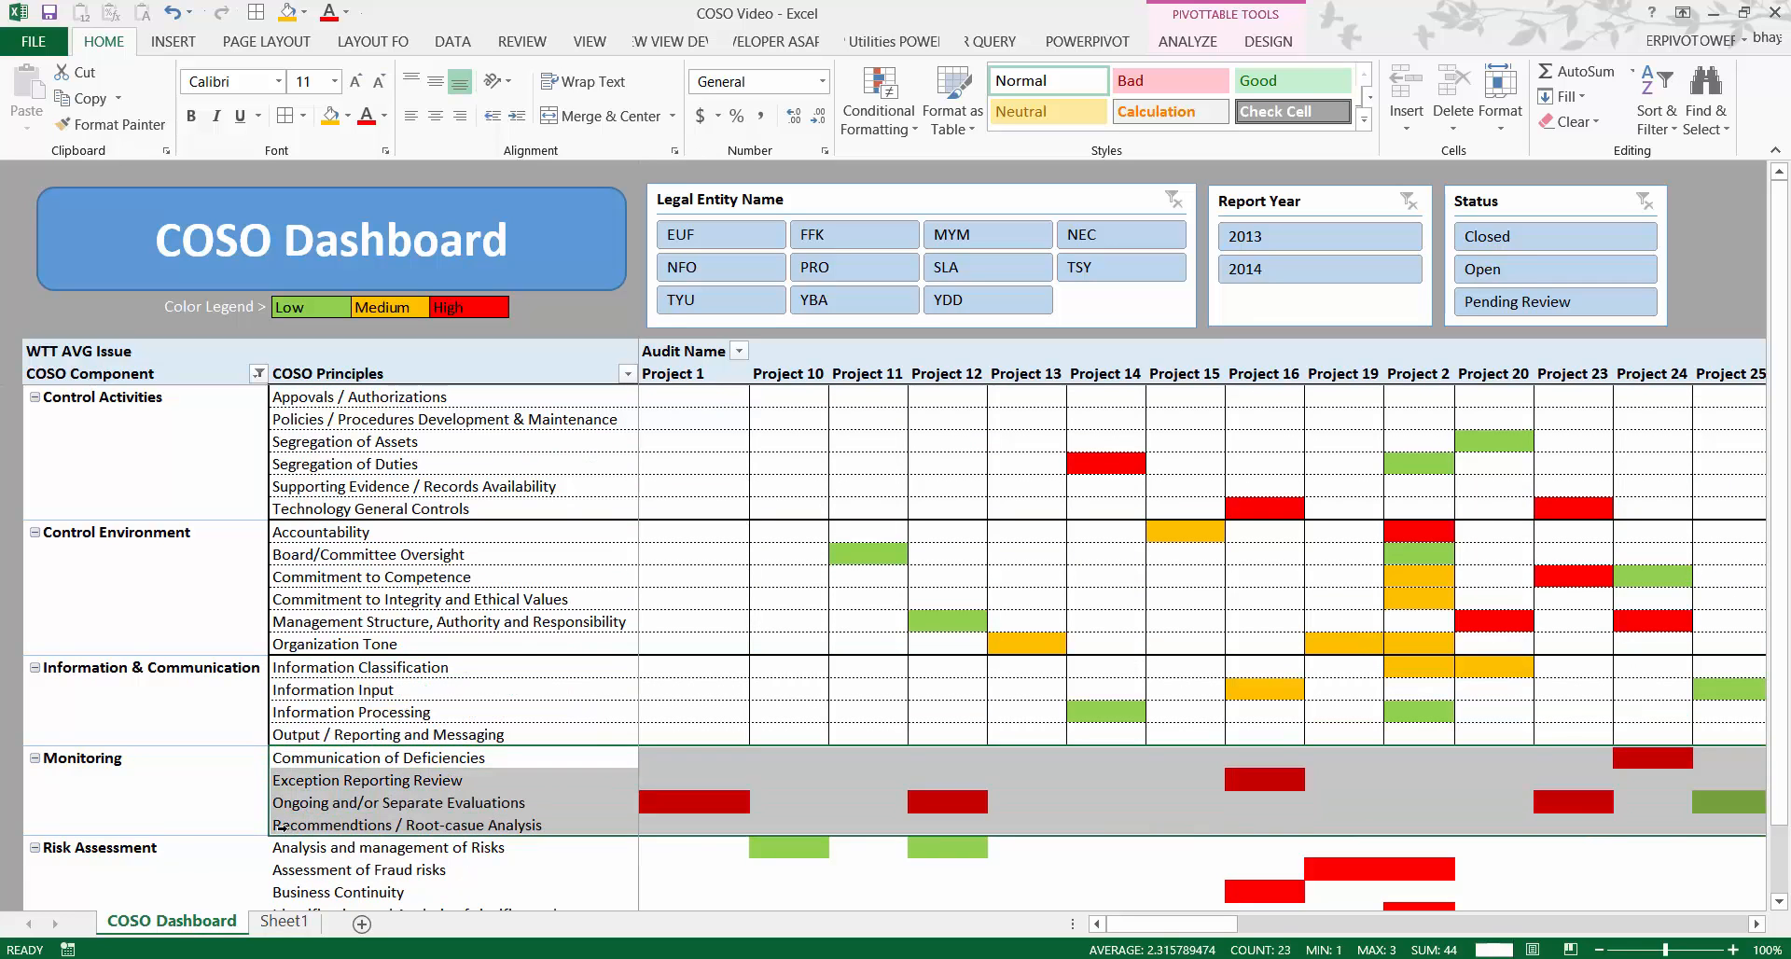
pyautogui.scroll(-2, 304, 767)
pyautogui.press('F4')
pyautogui.moveTo(277, 713); pyautogui.dragTo(278, 795)
pyautogui.press('F4')
pyautogui.scroll(2, 205, 648)
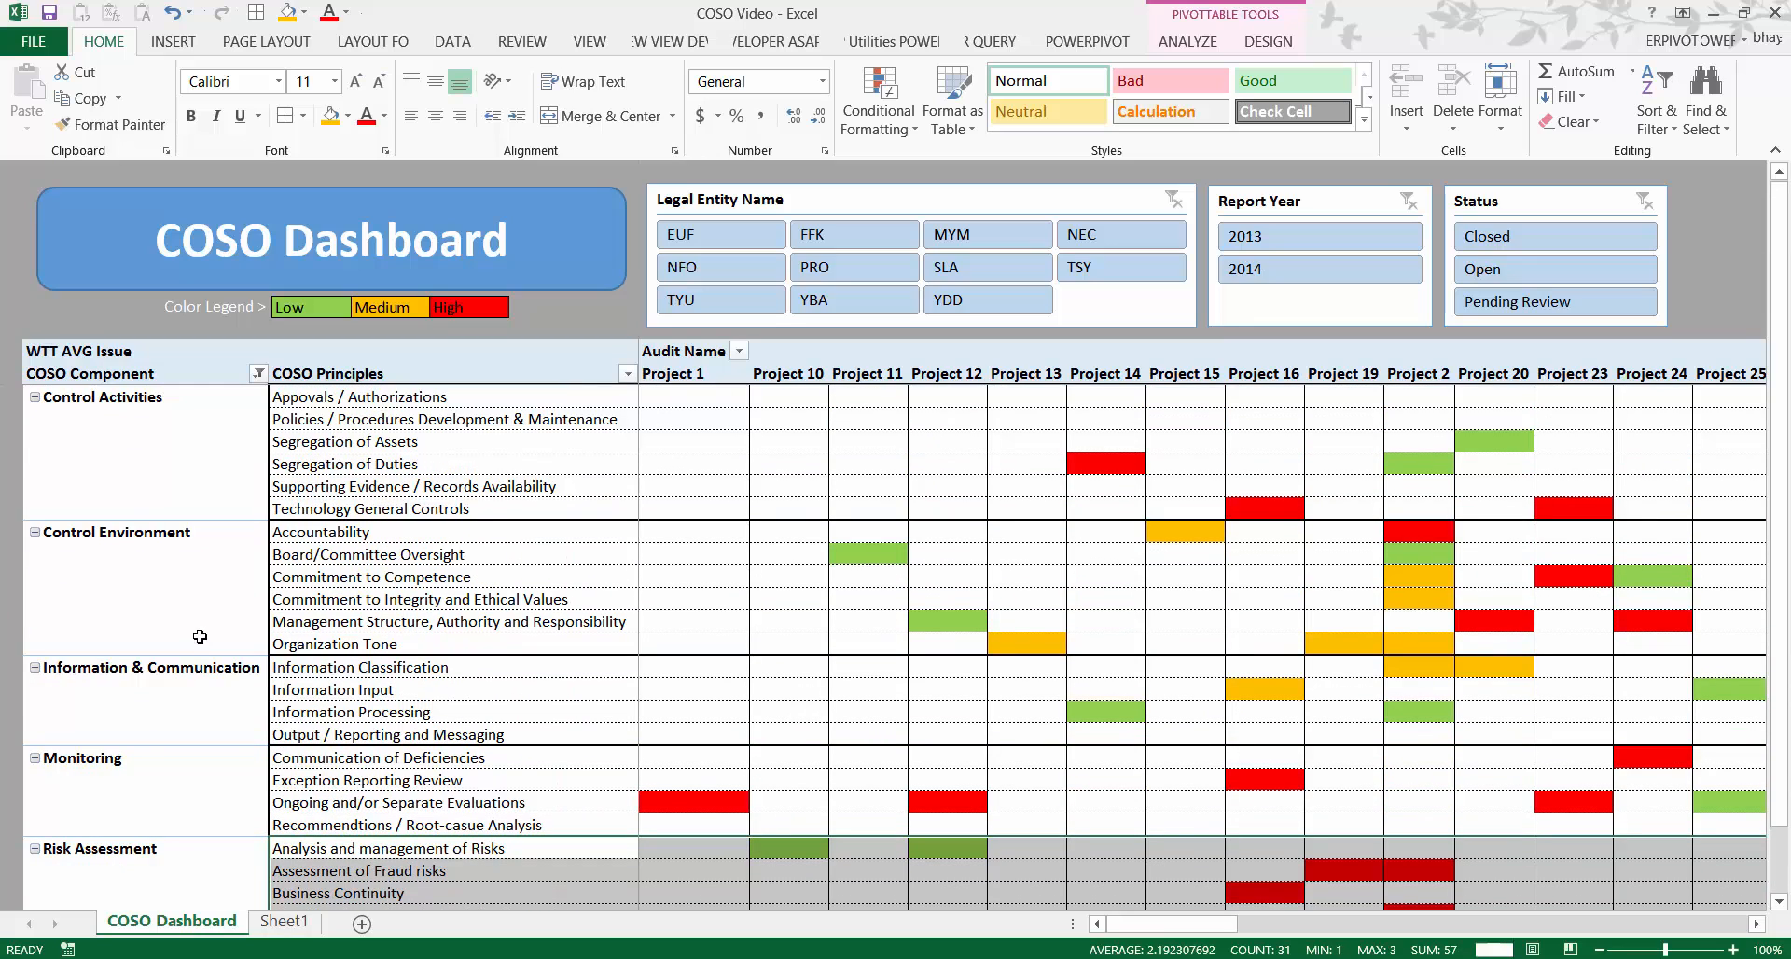
# - Turn off the PivotTable's expand/collapse (+/-) buttons
pyautogui.click(171, 420)
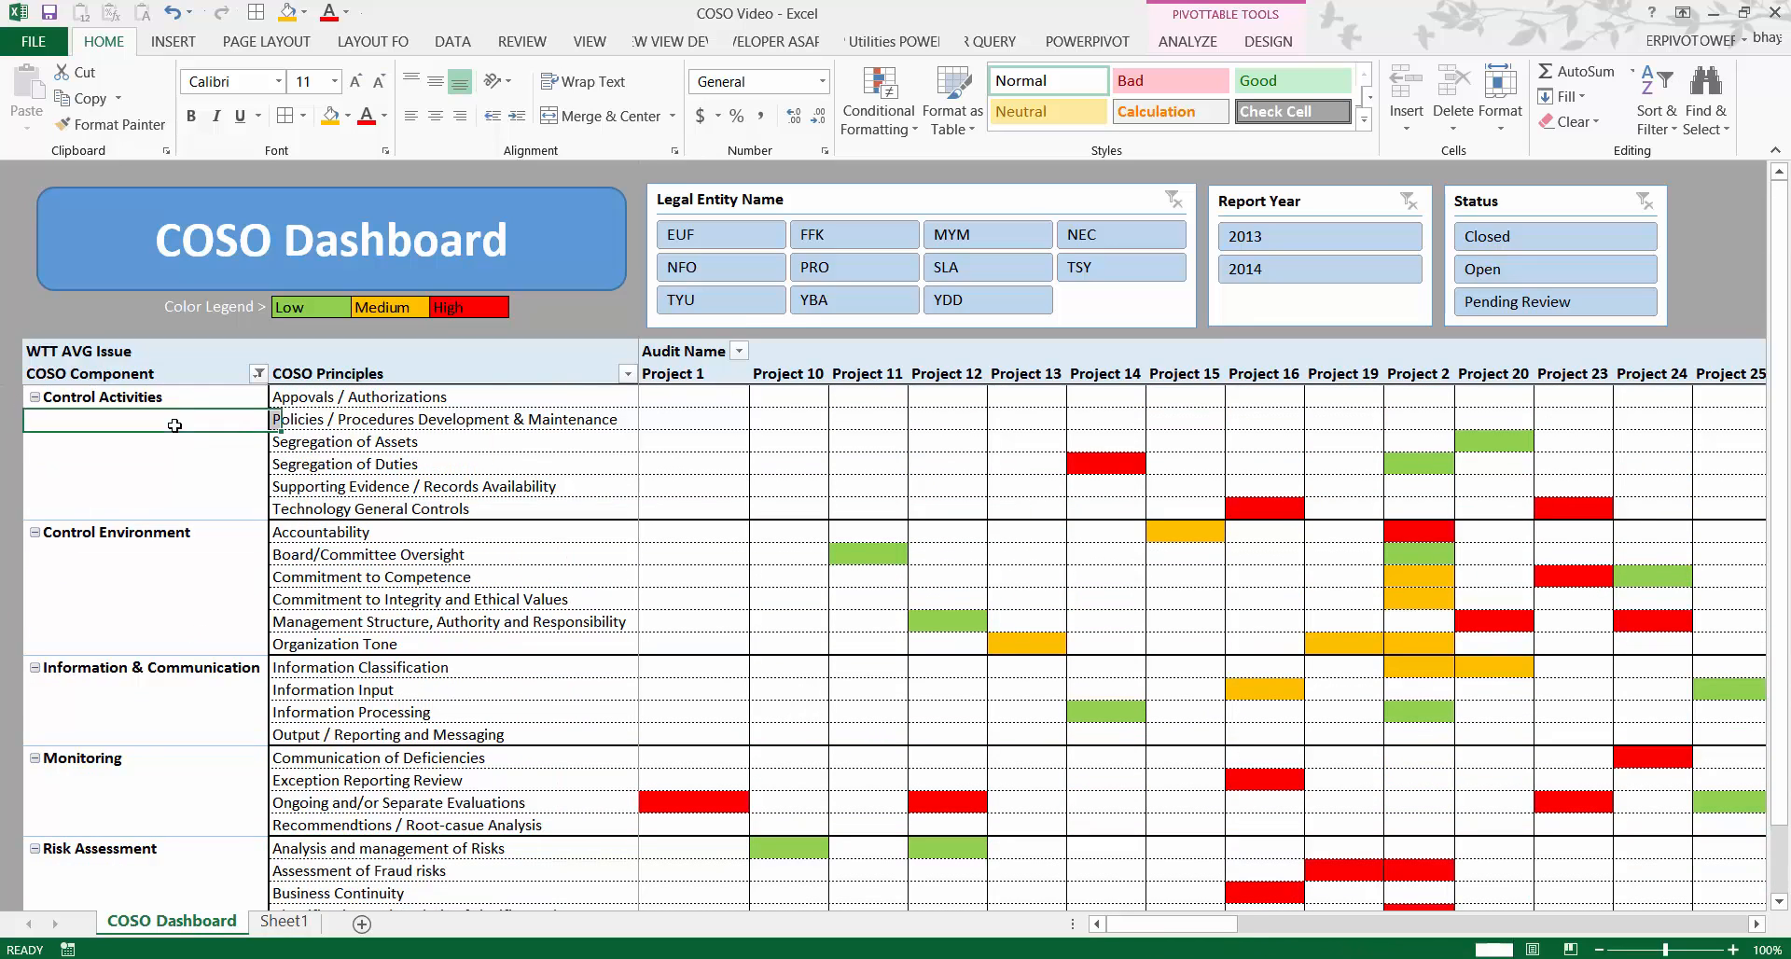
pyautogui.click(1258, 43)
pyautogui.click(1177, 43)
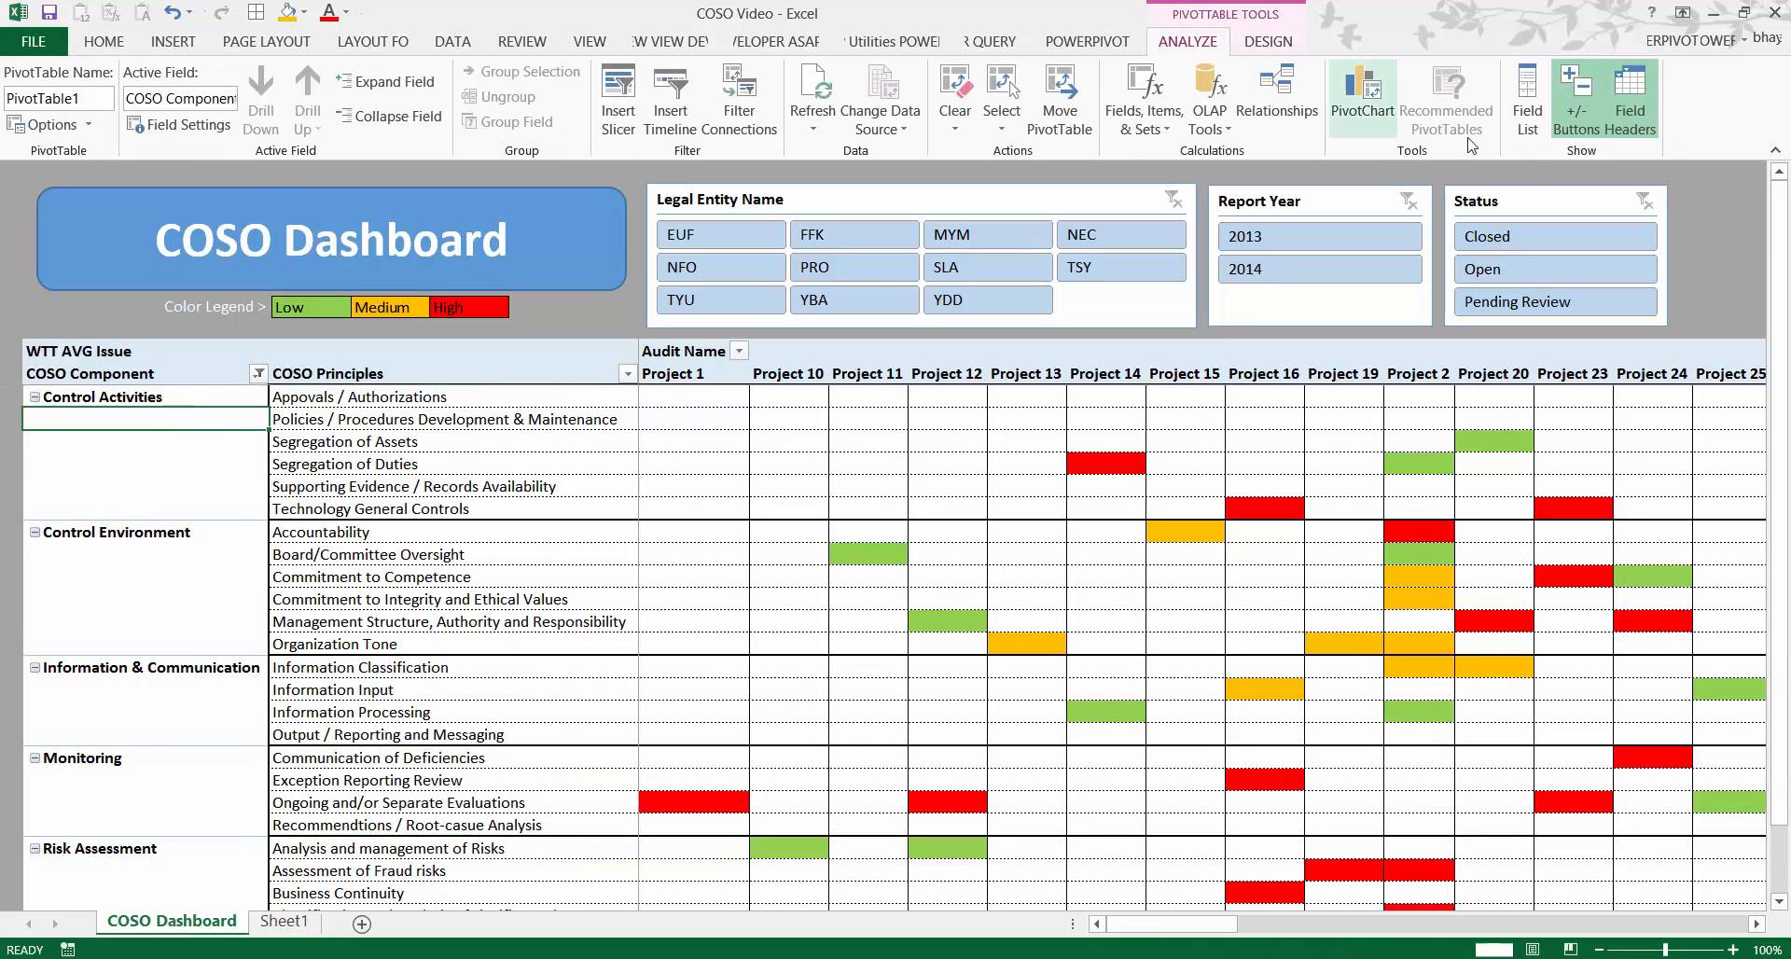
# - Apply a medium solid outline border to the Control Activities component label block
pyautogui.click(83, 399)
pyautogui.click(280, 401)
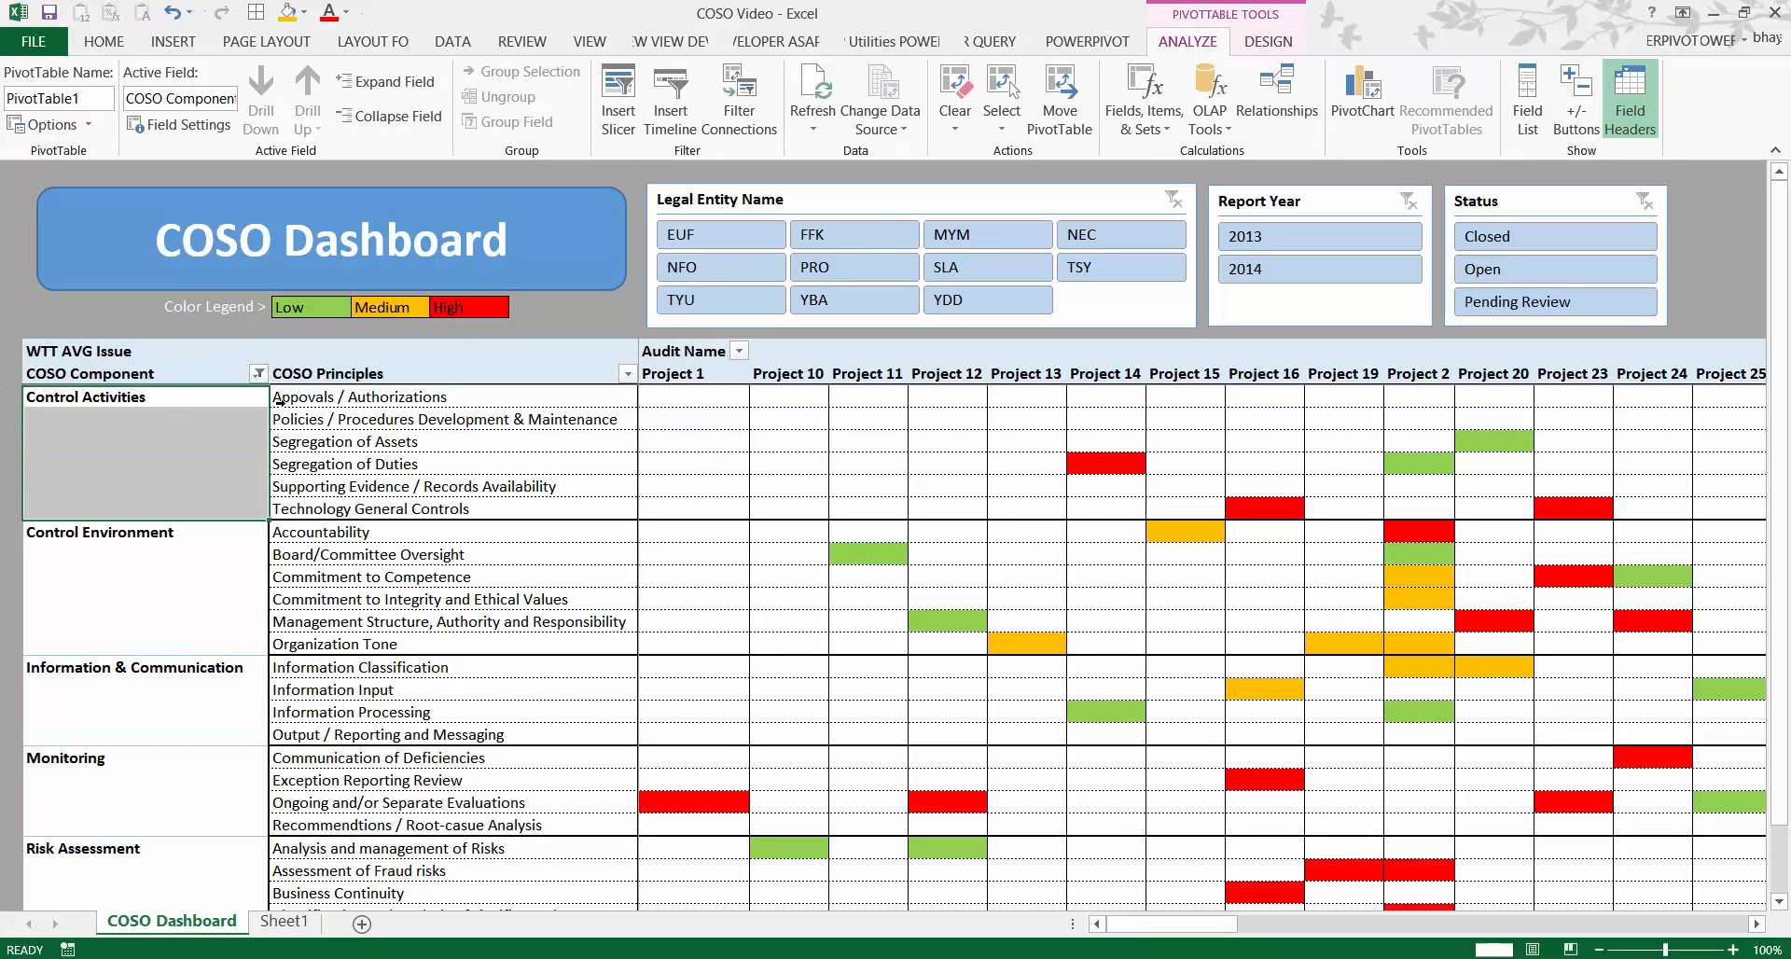
pyautogui.hotkey('ctrl', '1')
pyautogui.click(928, 322)
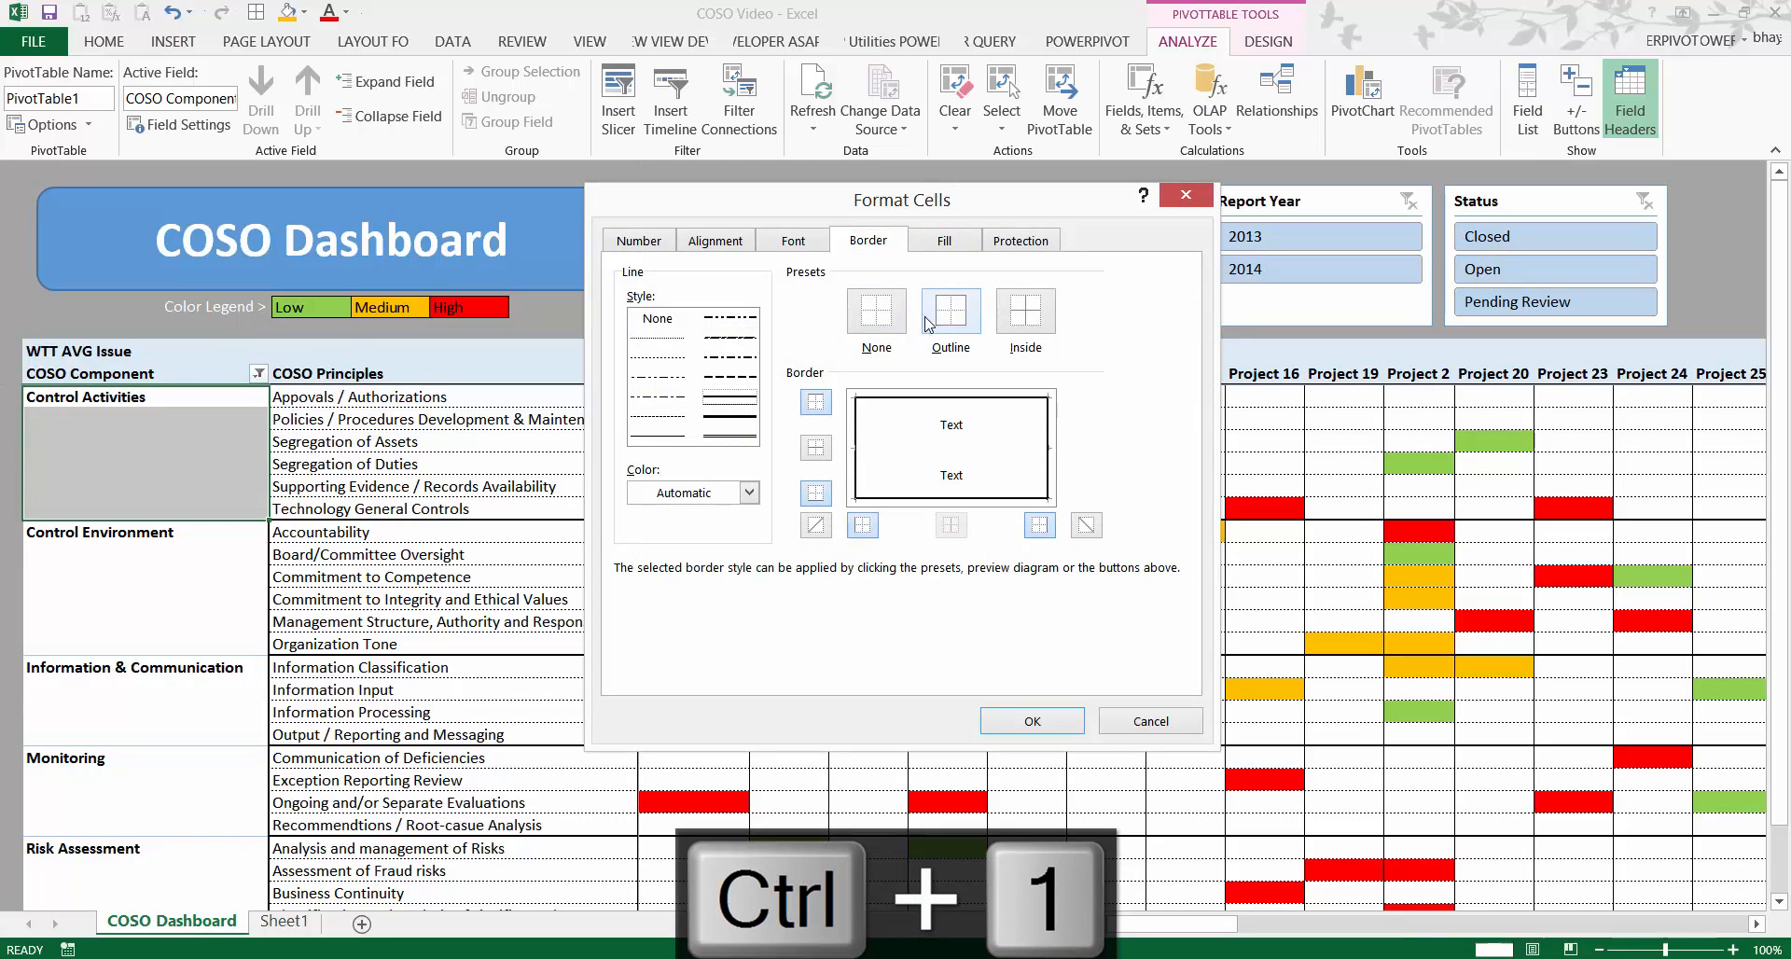
pyautogui.click(1032, 720)
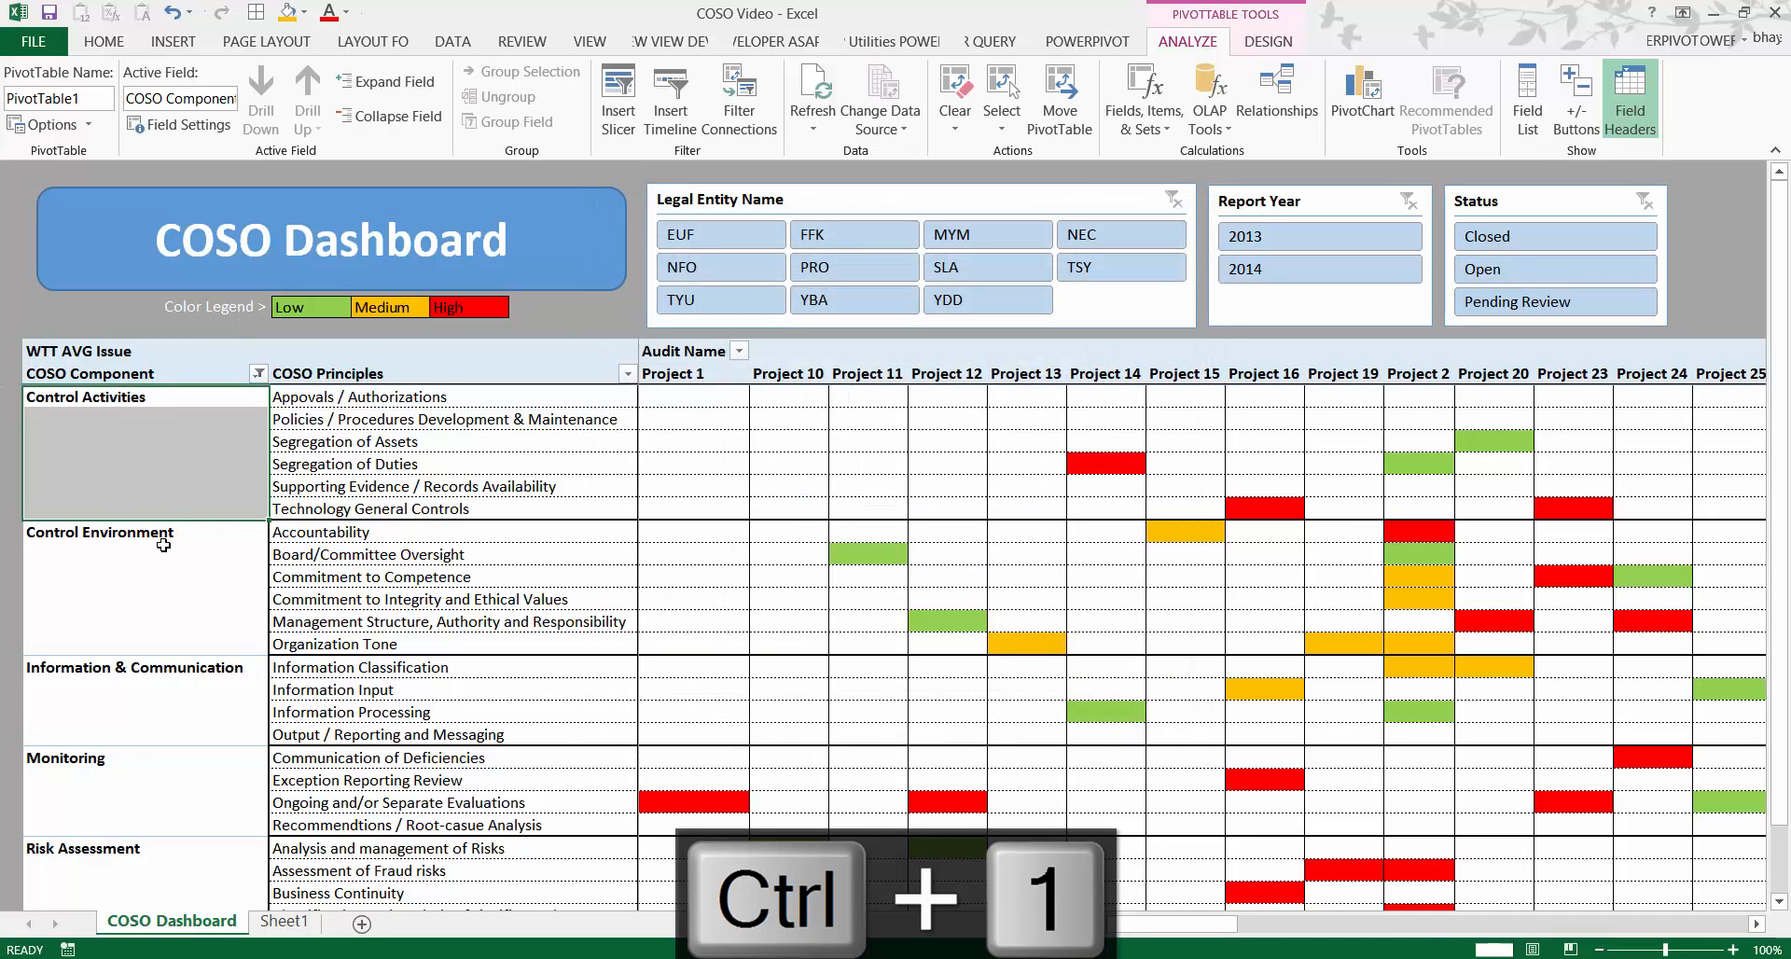
# - Repeat the outline border on the Control Environment, Information & Communication, Monitoring and Risk Assessment label blocks, collapsing the ribbon for a fuller view
pyautogui.click(168, 539)
pyautogui.hotkey('shift', 'Down')
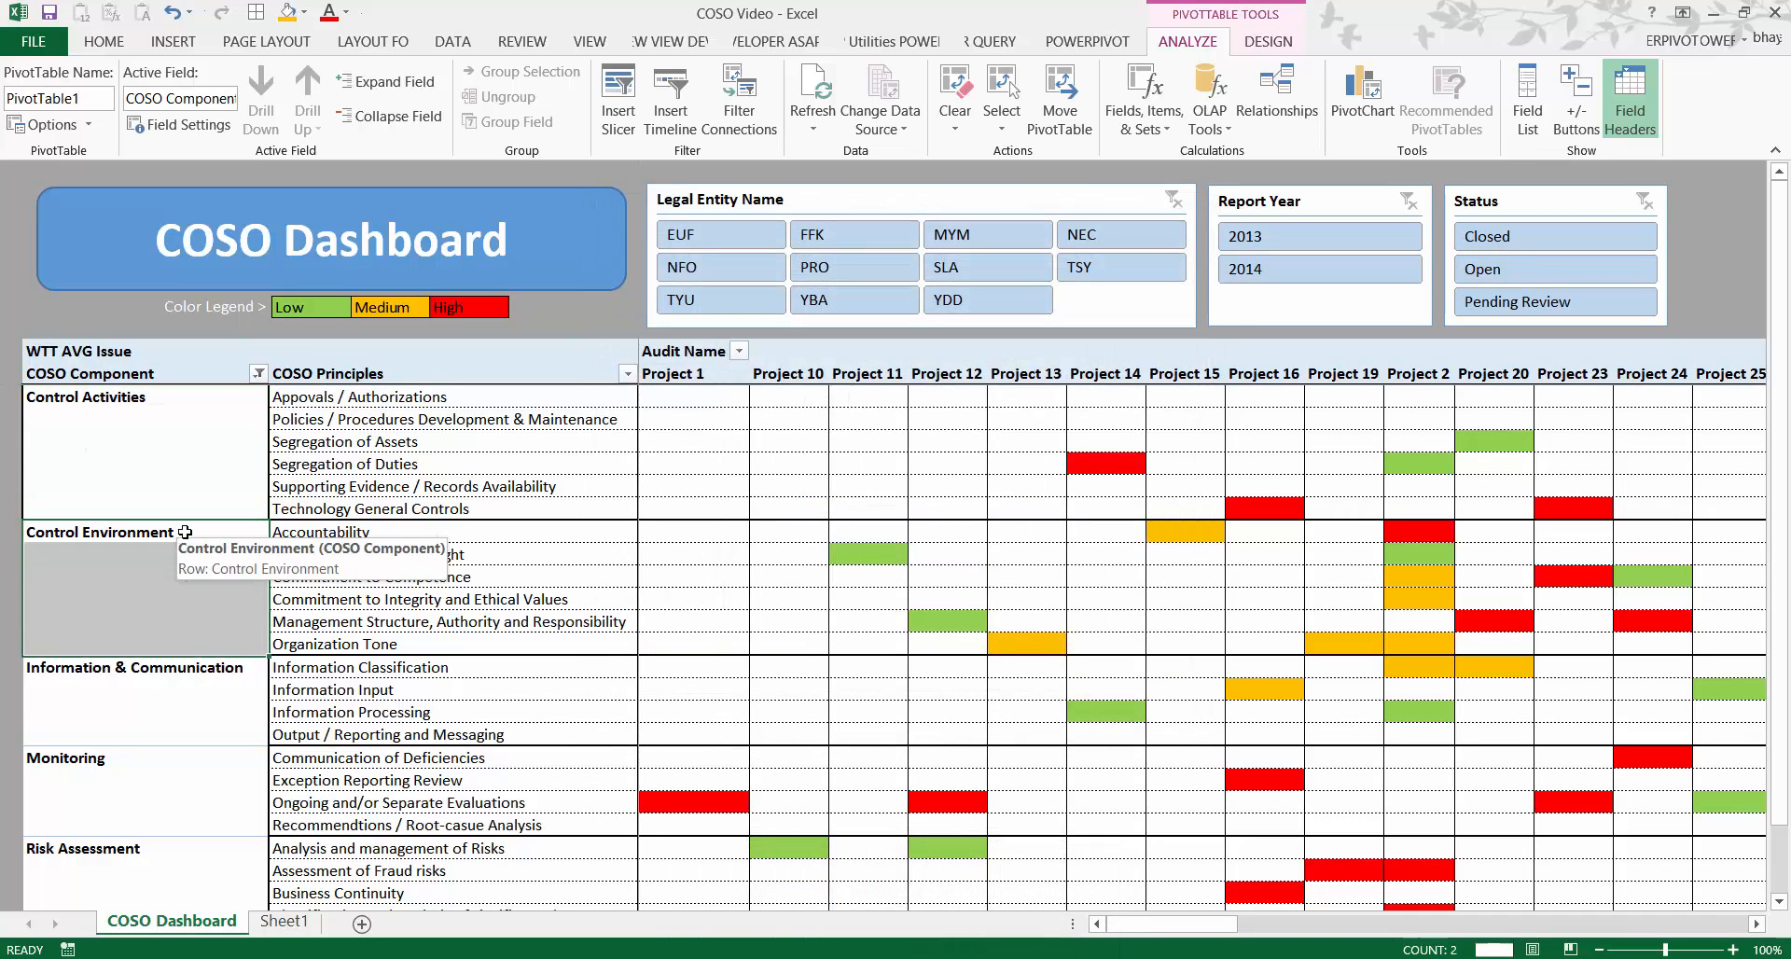
pyautogui.hotkey('shift', 'Up')
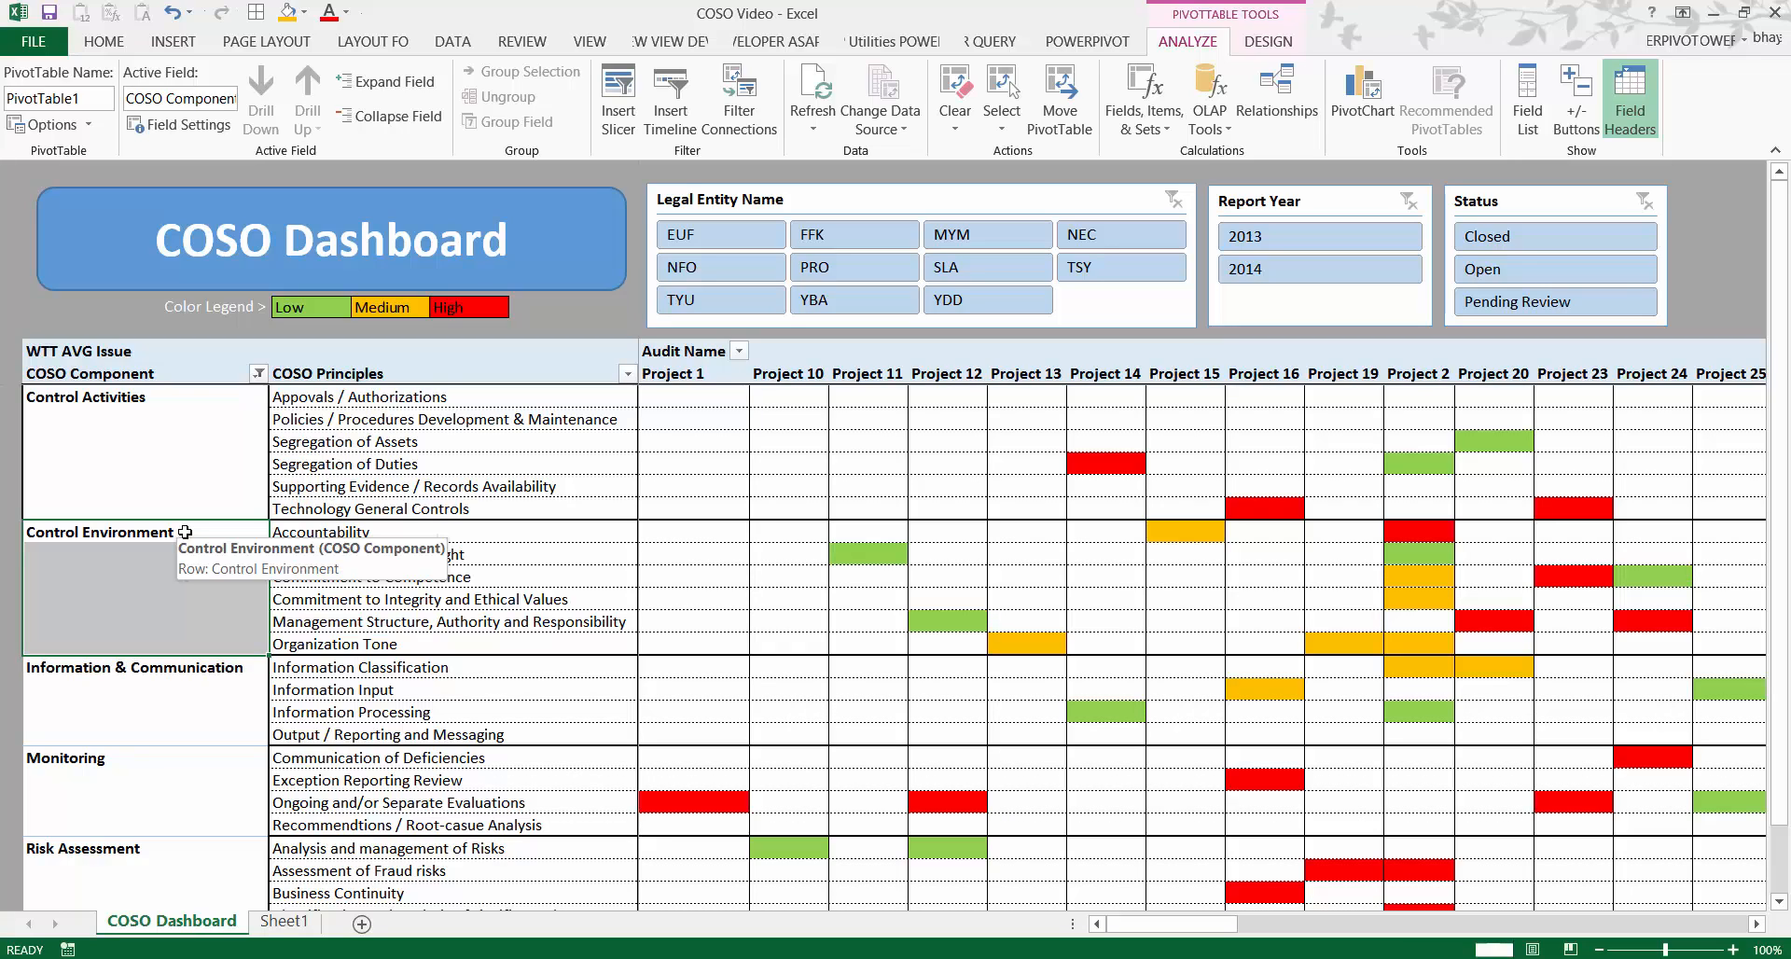
pyautogui.click(167, 663)
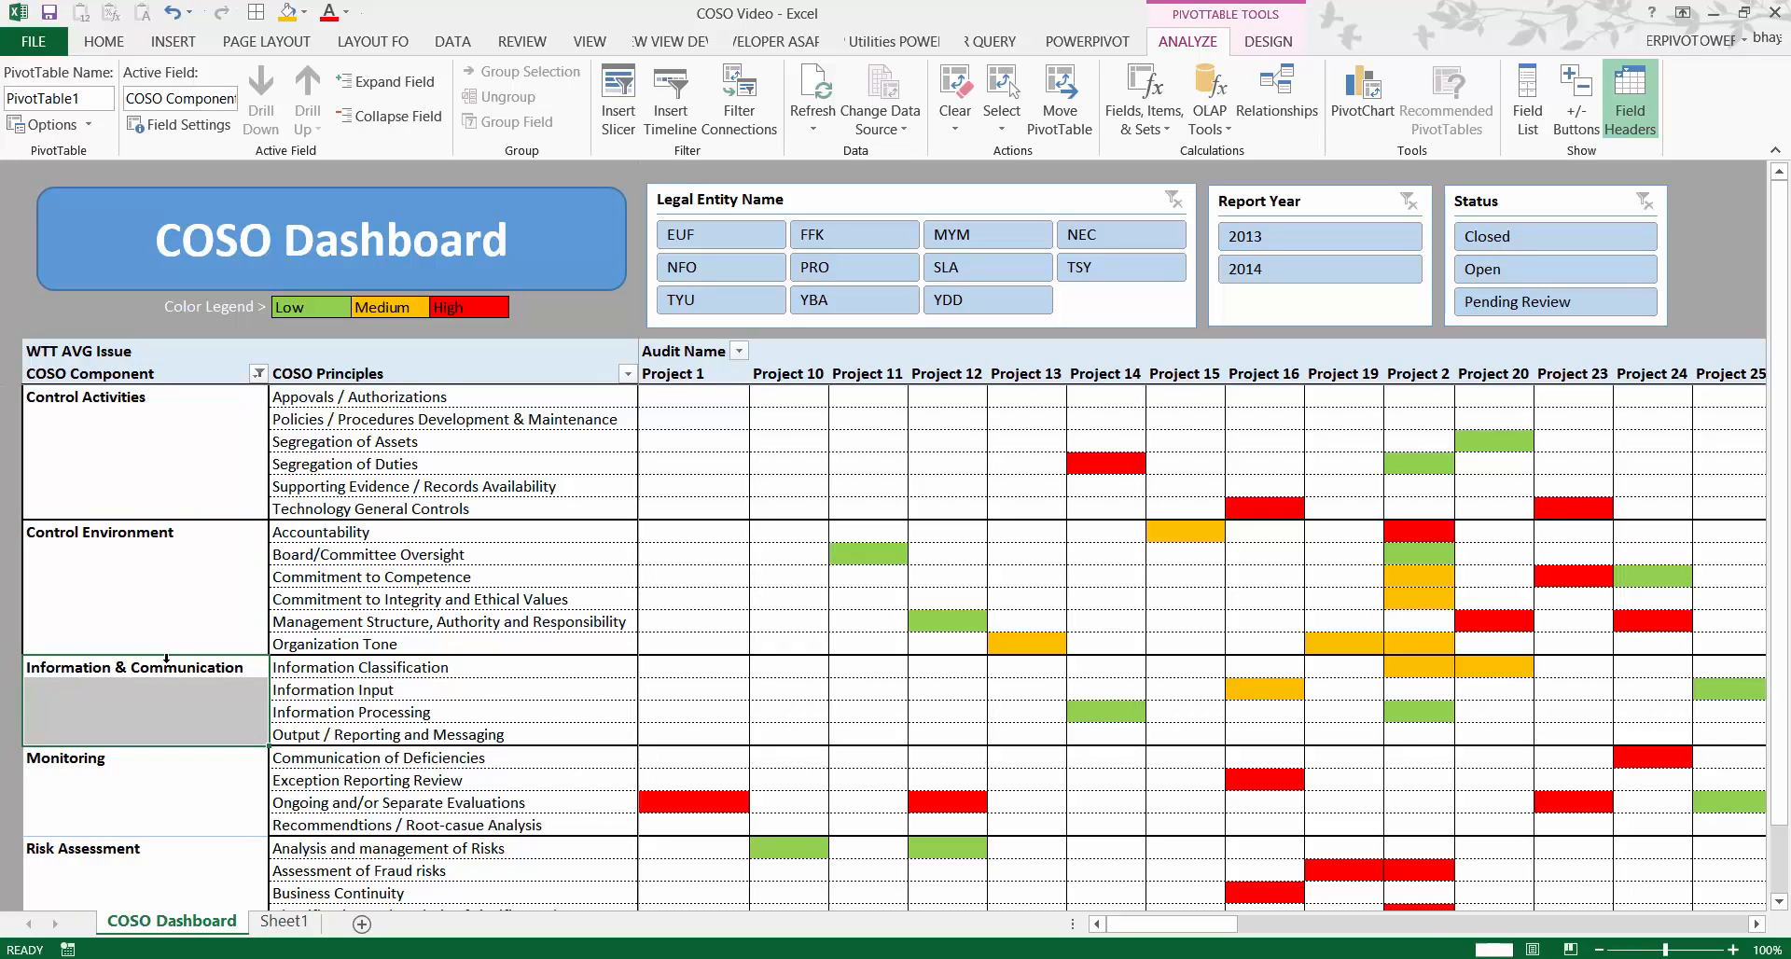
pyautogui.press('Down')
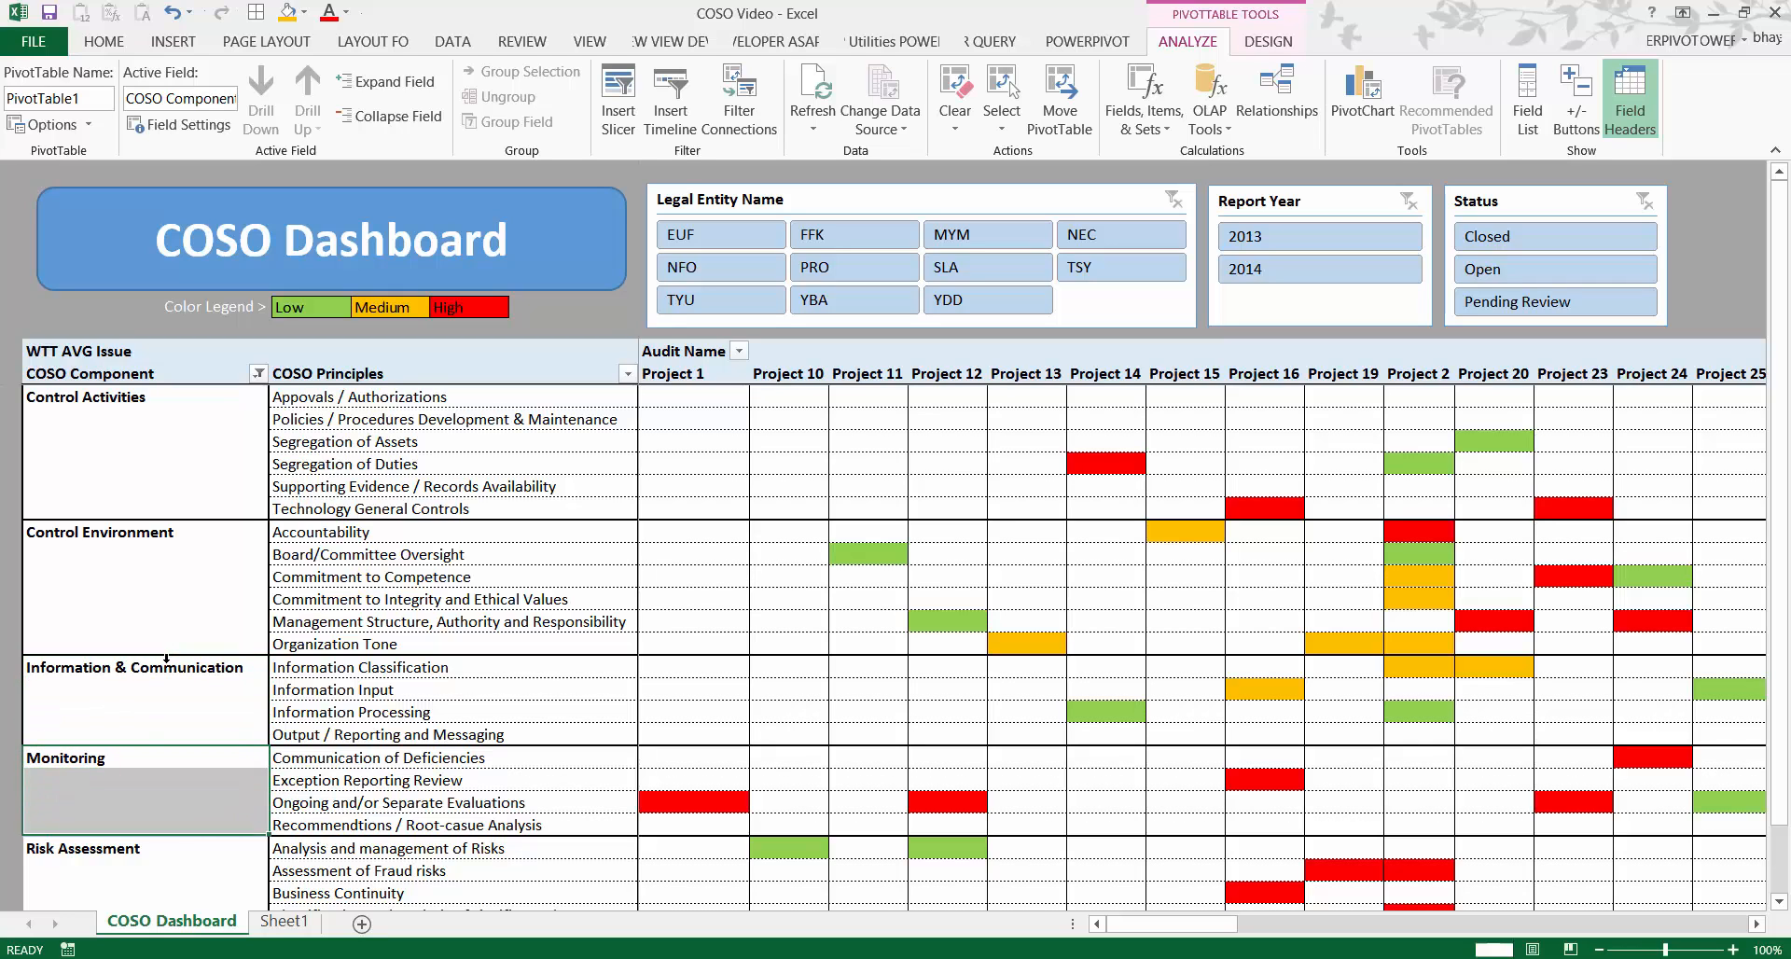
pyautogui.hotkey('ctrl', 'F1')
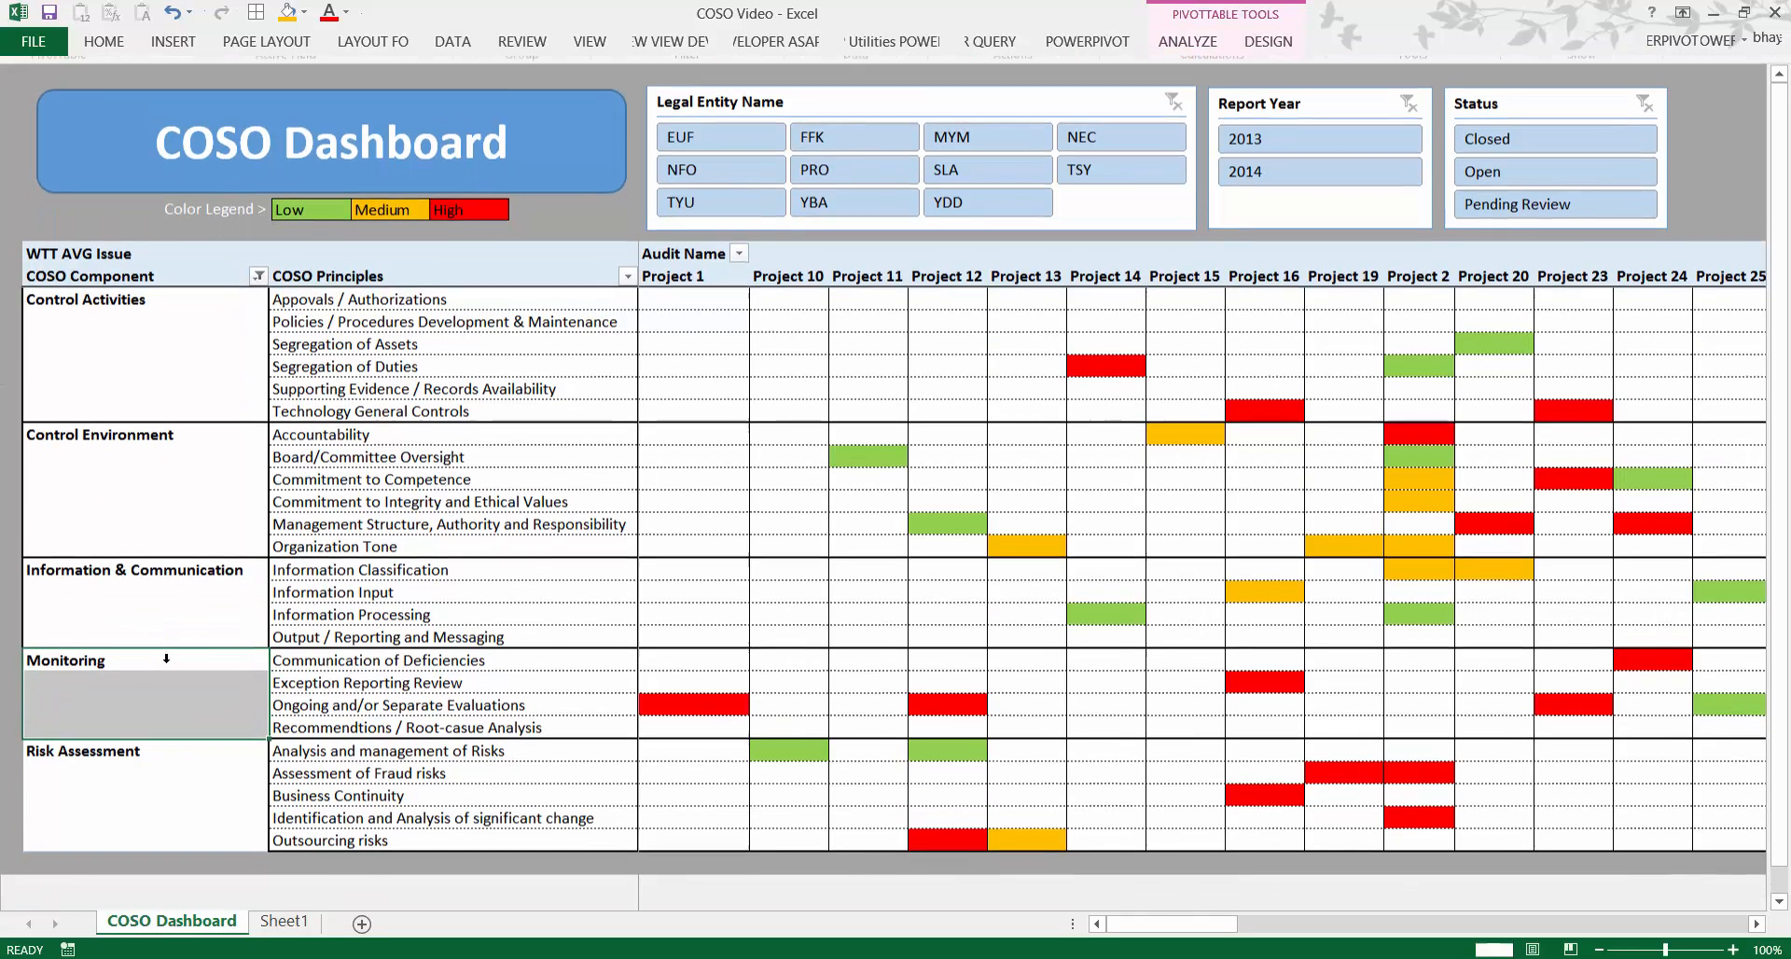
pyautogui.press('Down')
pyautogui.hotkey('shift', 'Down')
pyautogui.hotkey('shift', 'Down')
pyautogui.hotkey('shift', 'Down')
pyautogui.hotkey('shift', 'Down')
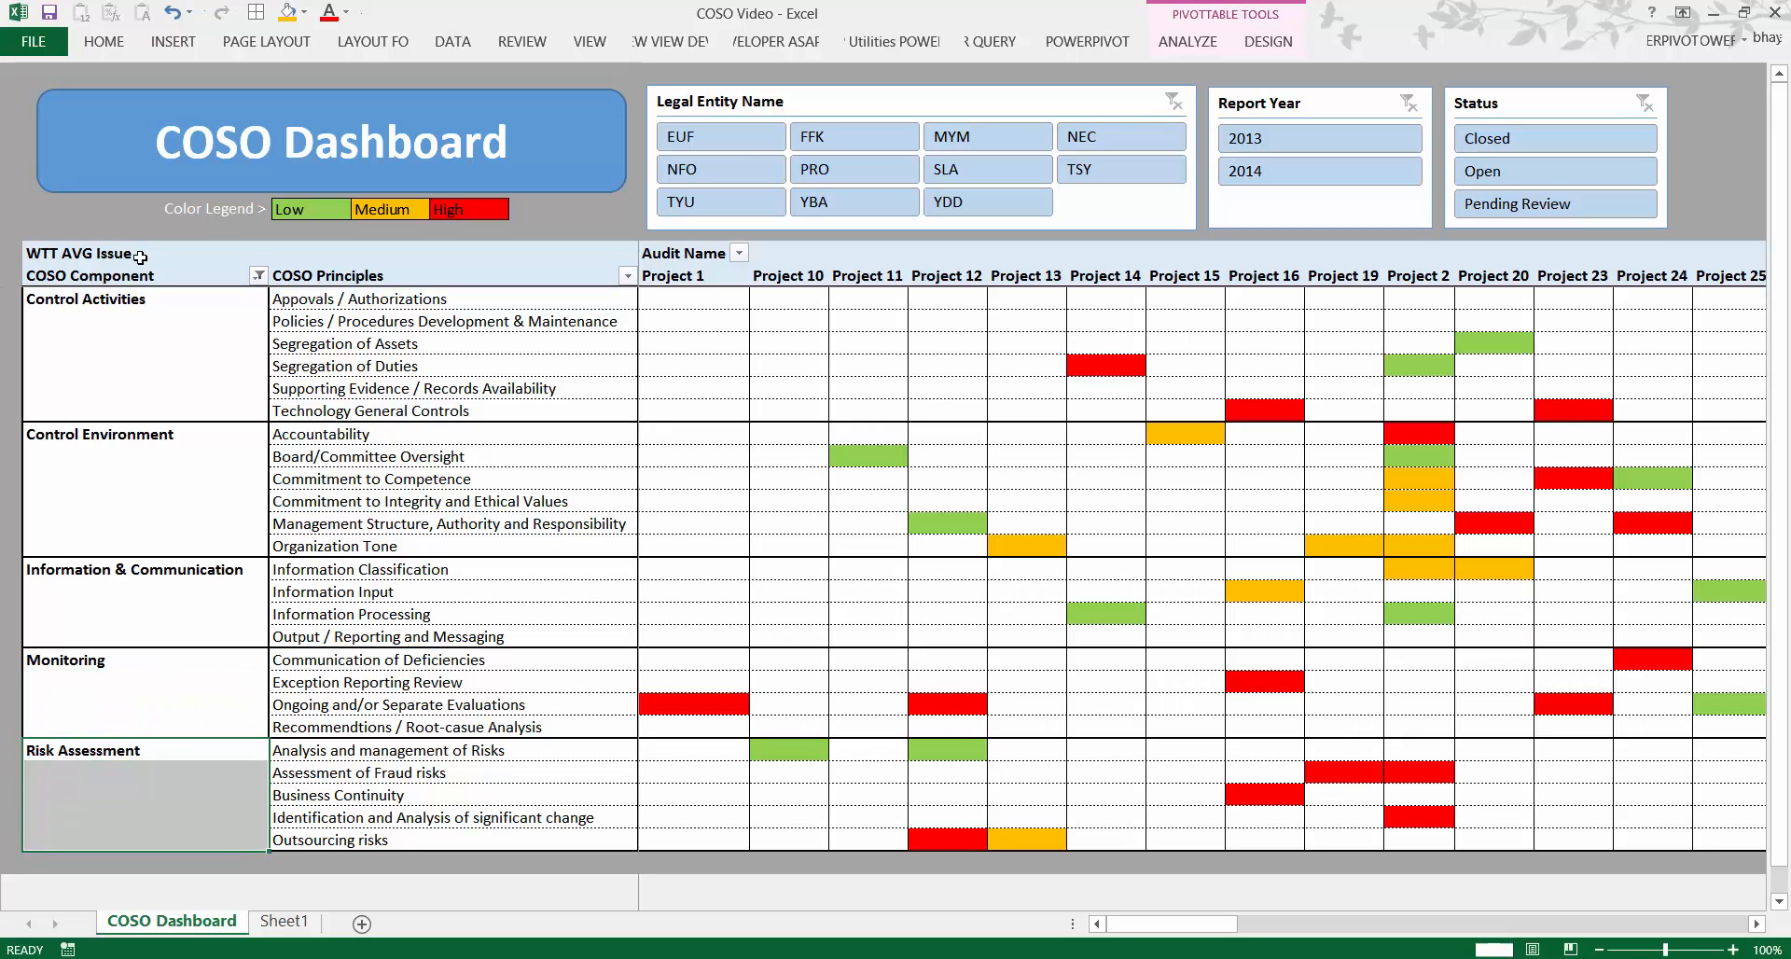
# - Hide the row holding the WTT AVG Issue and Audit Name headers and save the workbook
pyautogui.hotkey('ctrl', 'a')
pyautogui.click(207, 257)
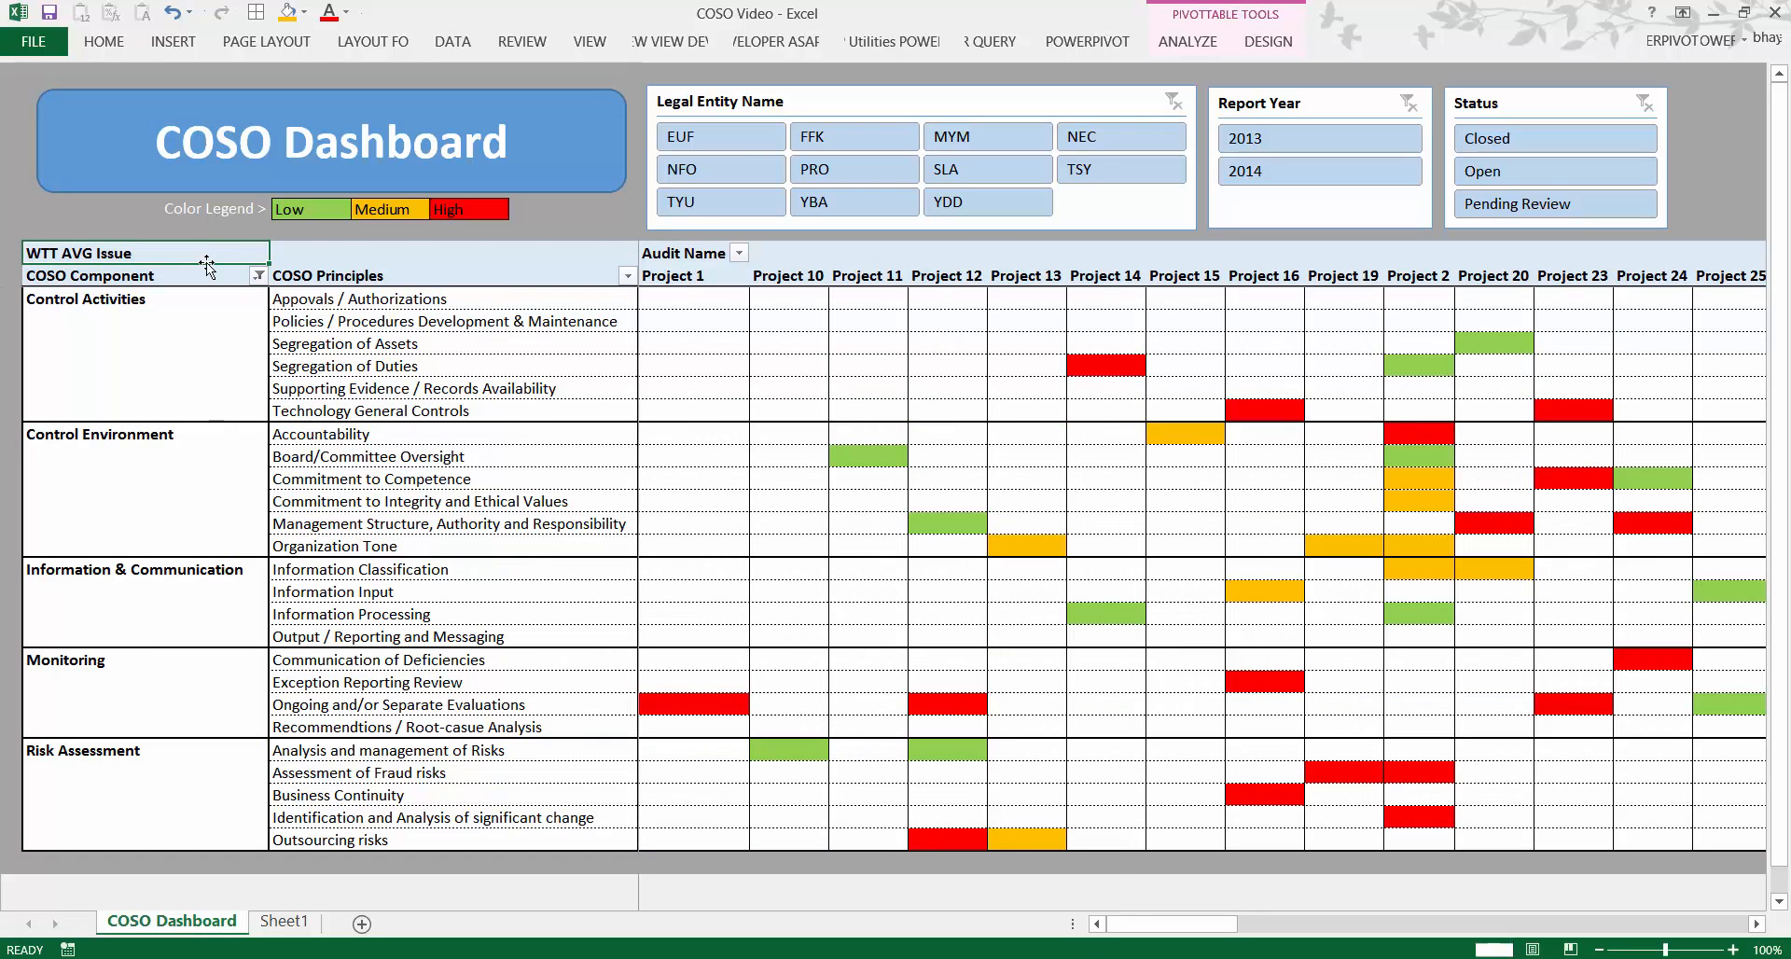
pyautogui.hotkey('ctrl', '9')
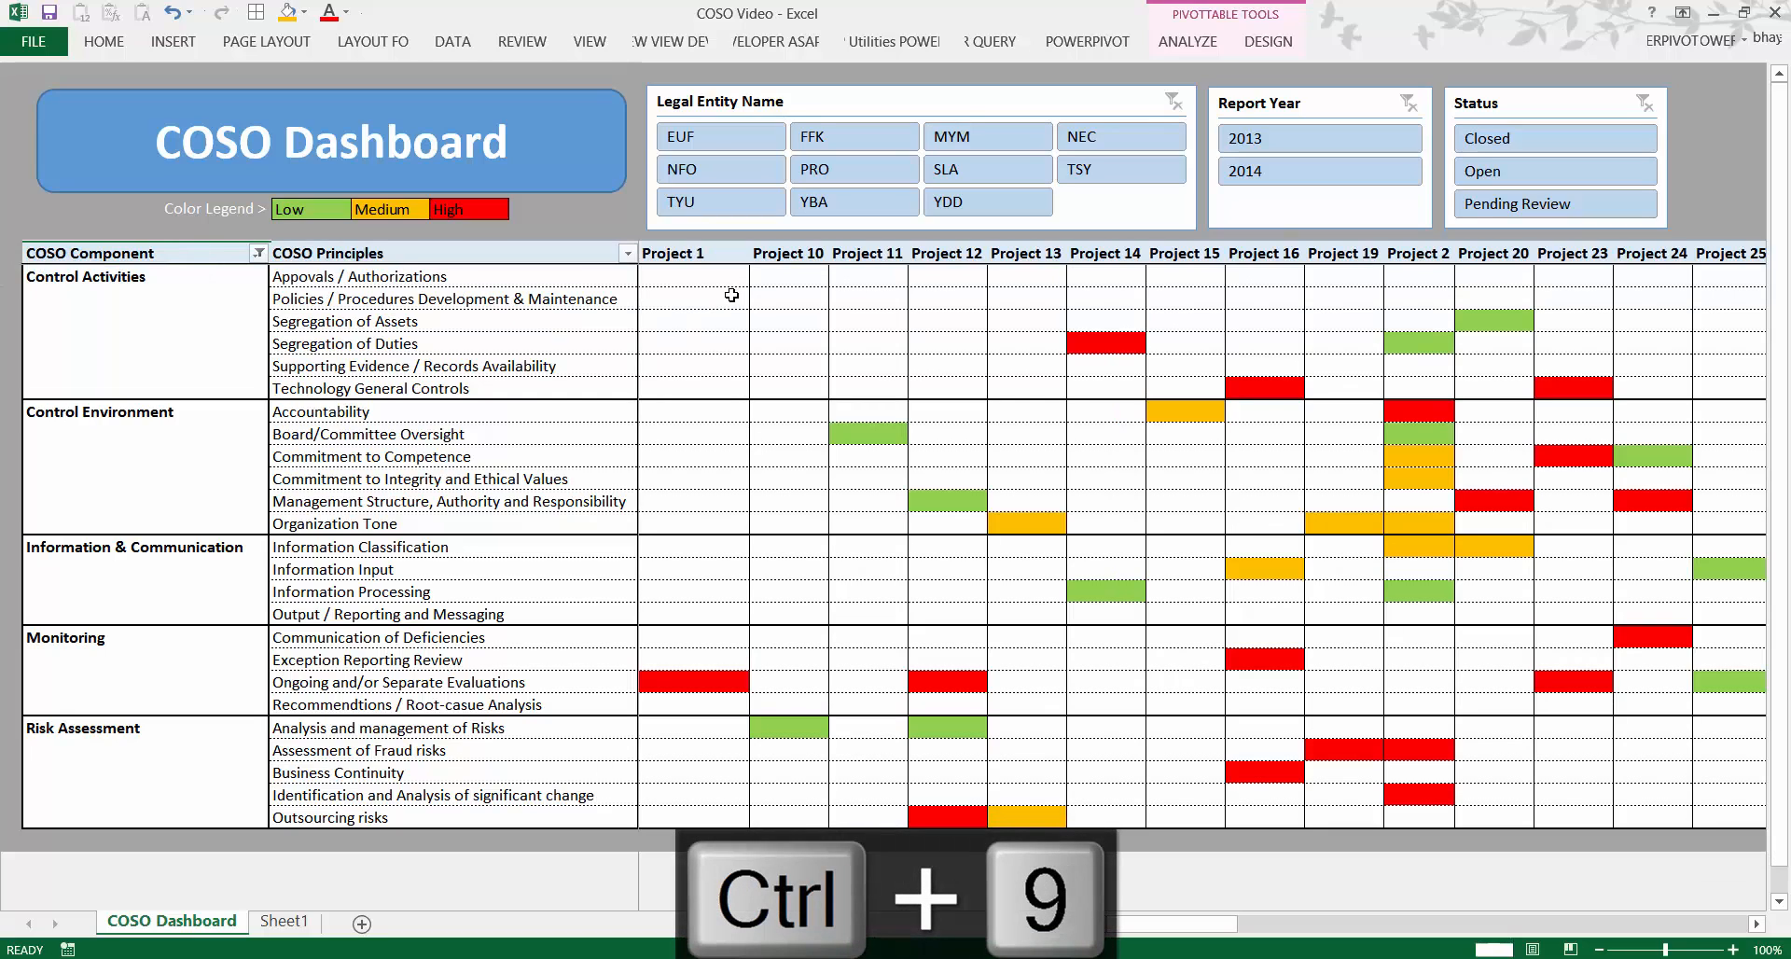
pyautogui.click(720, 300)
pyautogui.hotkey('ctrl', 's')
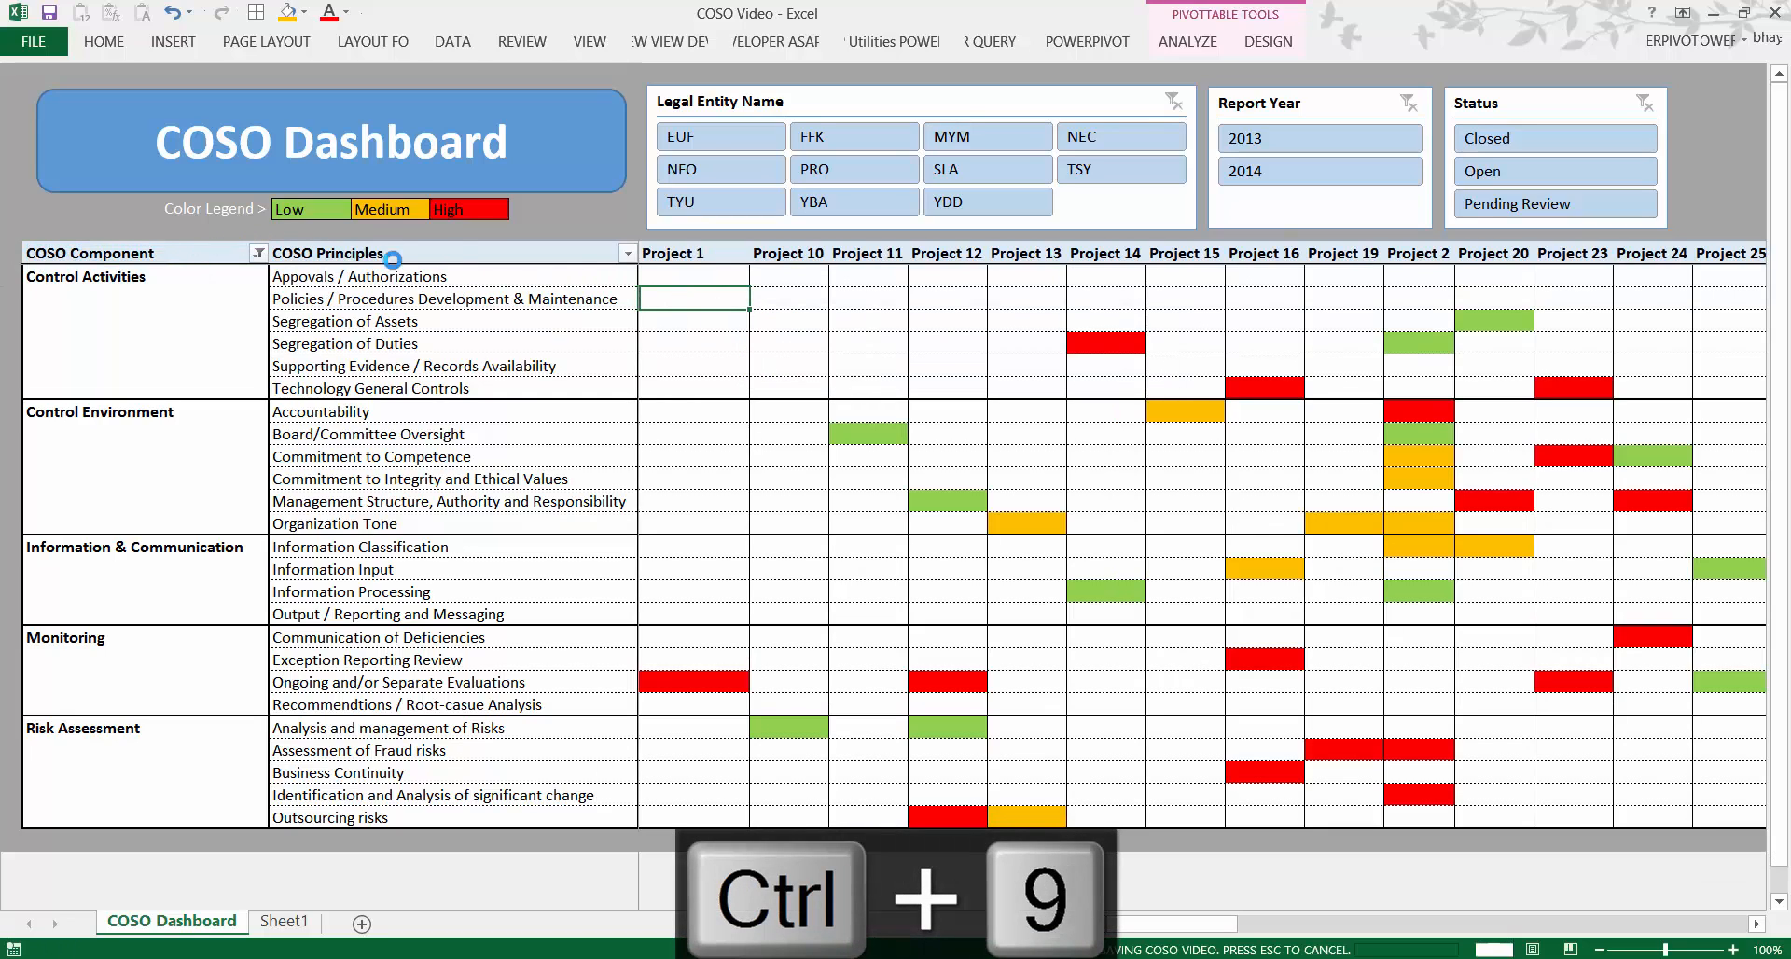
# - Apply an outline border and vertical inside borders to the PivotTable header row from COSO Component through the last project
pyautogui.click(188, 252)
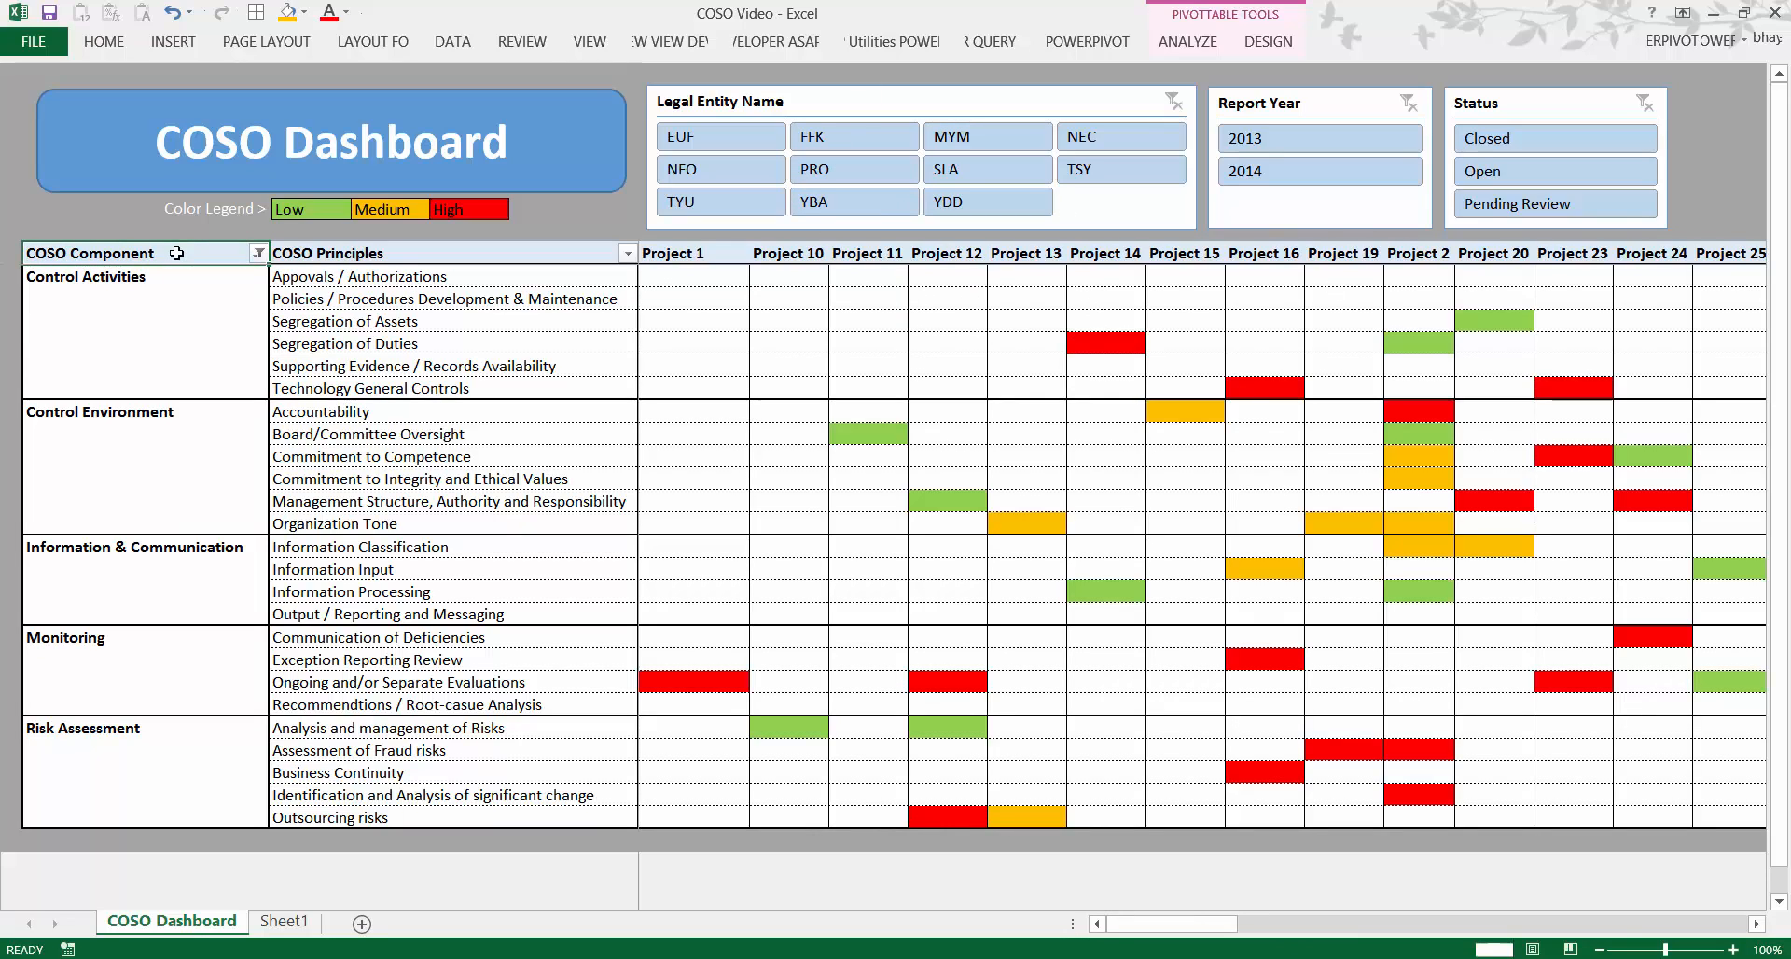
pyautogui.hotkey('ctrl', 'shift', 'Right')
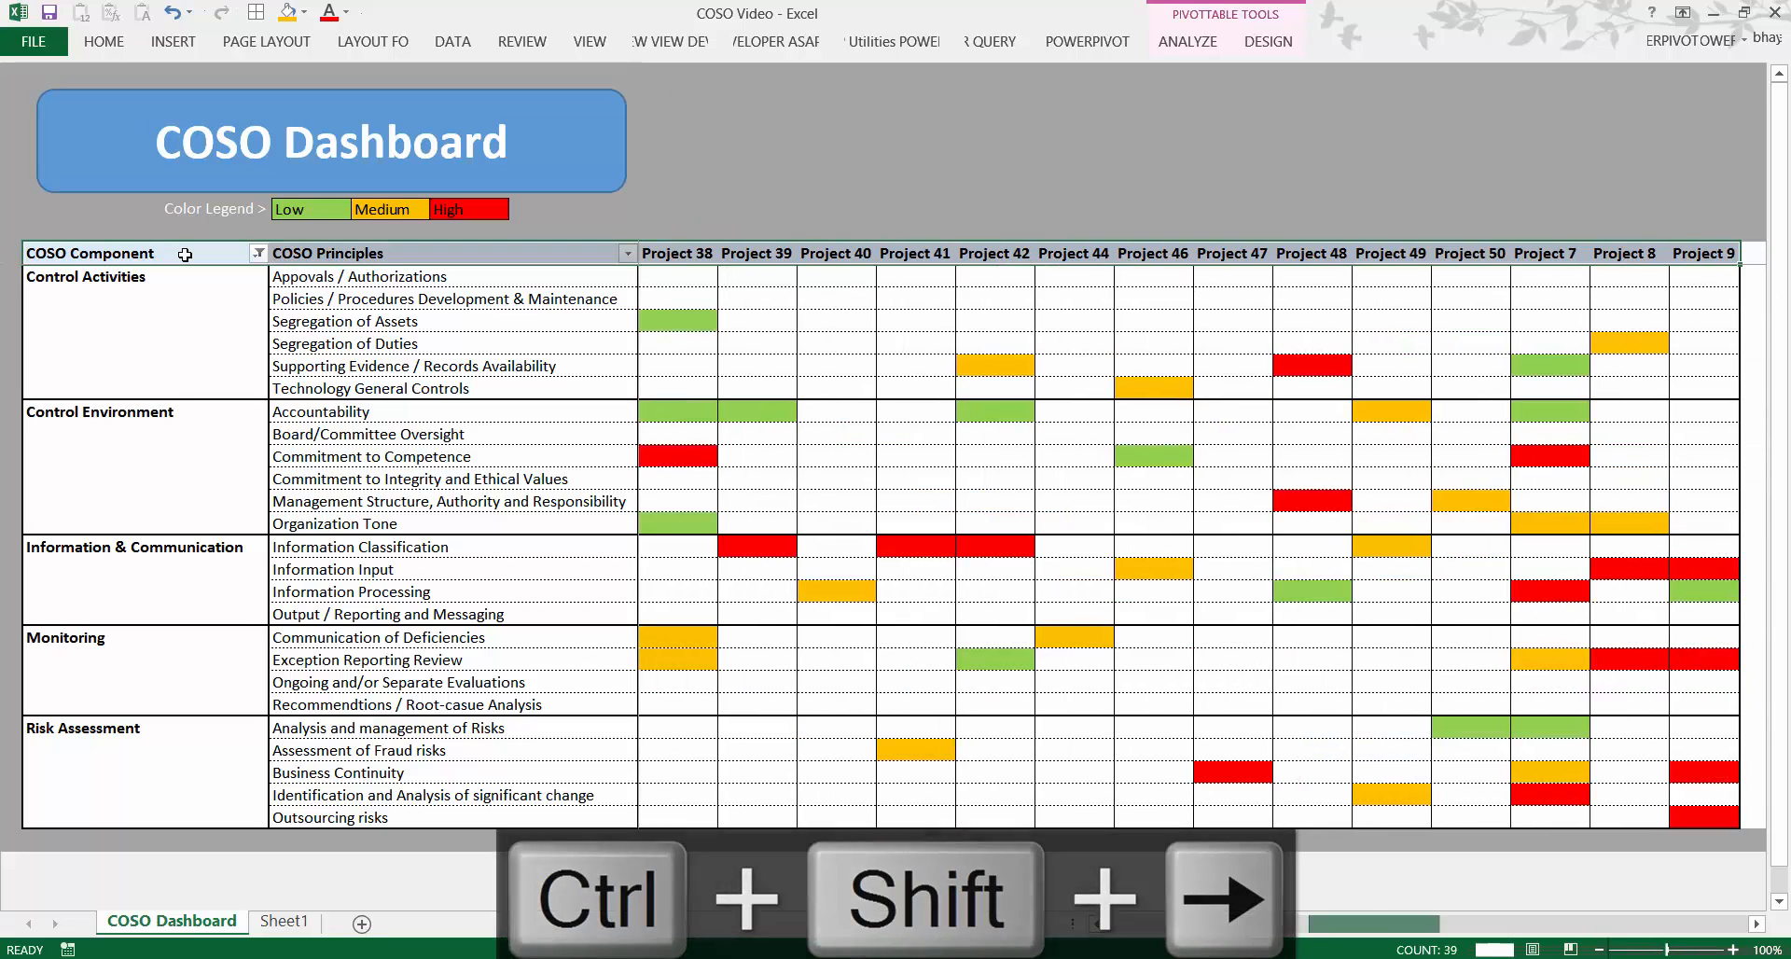
pyautogui.hotkey('ctrl', '1')
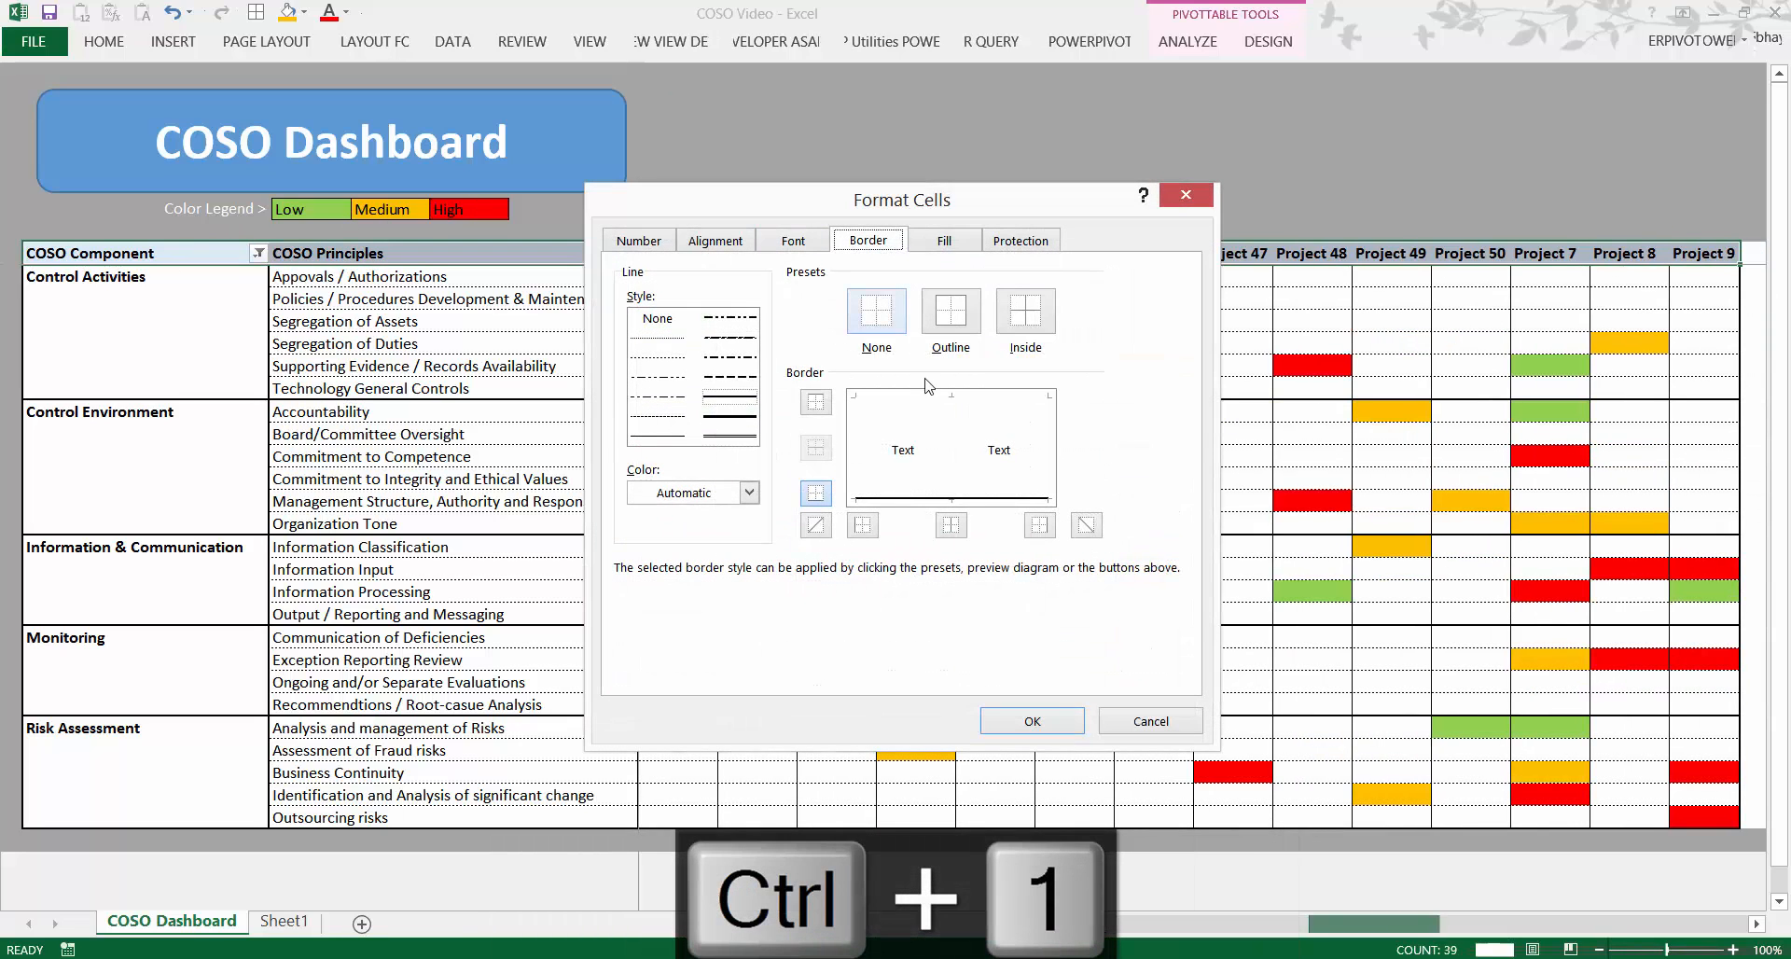
pyautogui.click(965, 320)
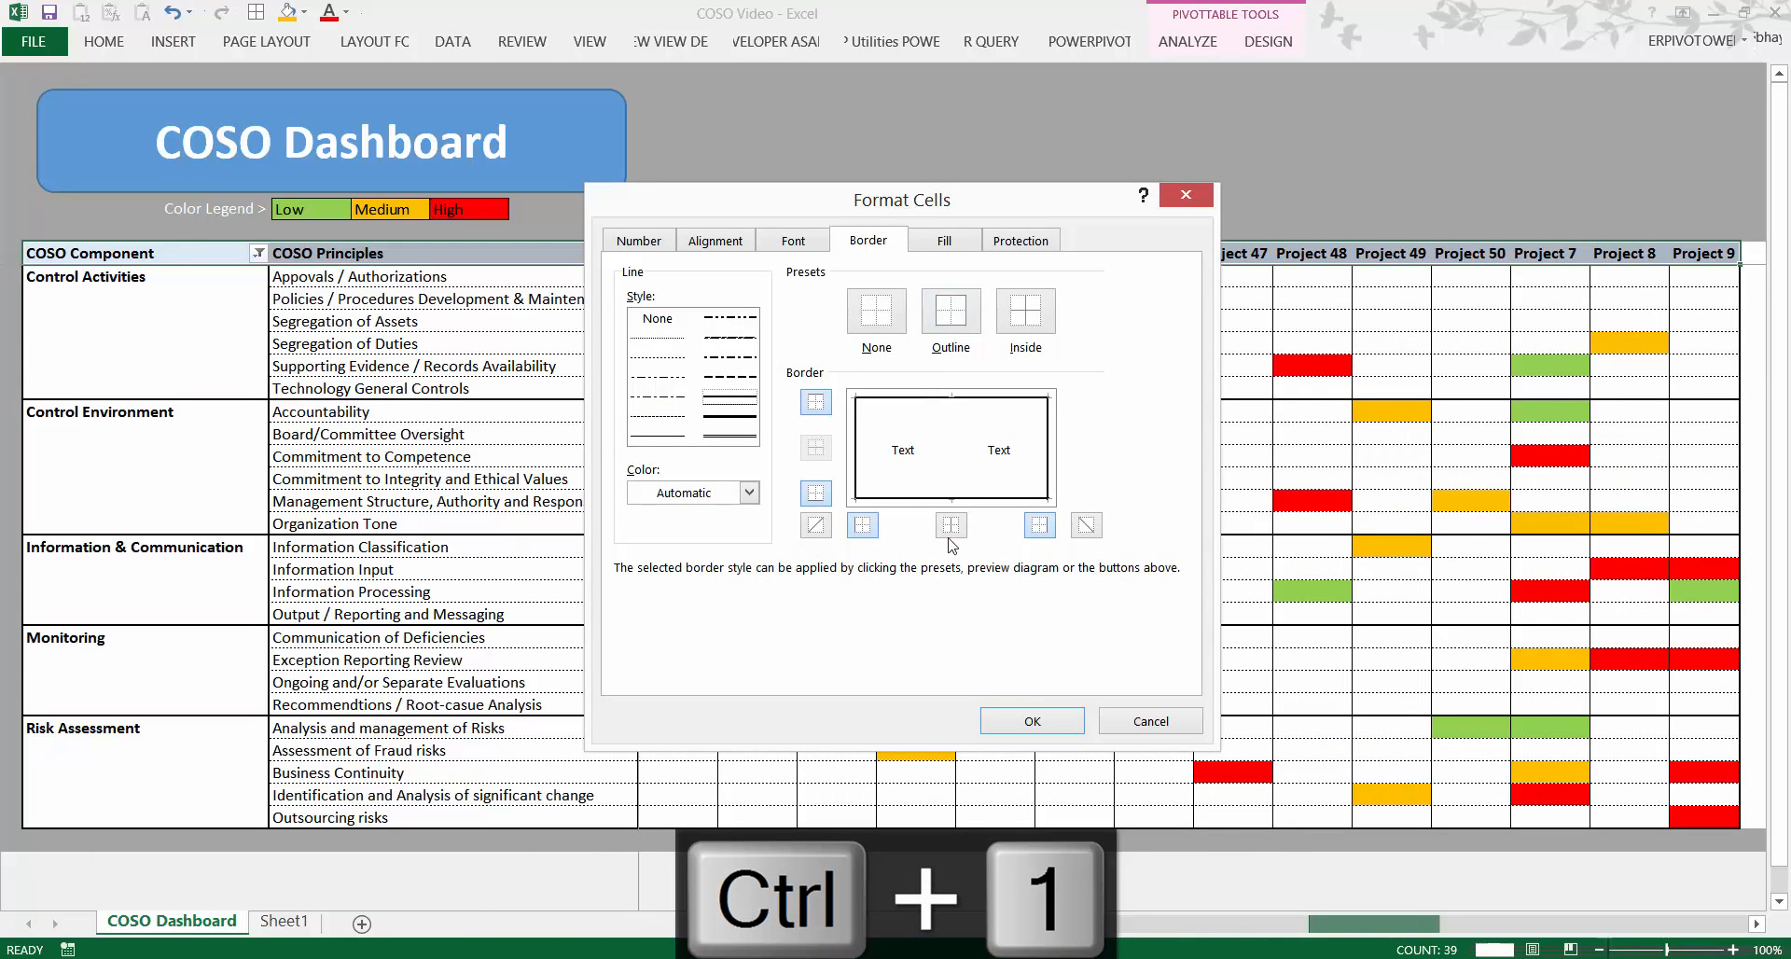
pyautogui.click(950, 530)
pyautogui.click(1032, 720)
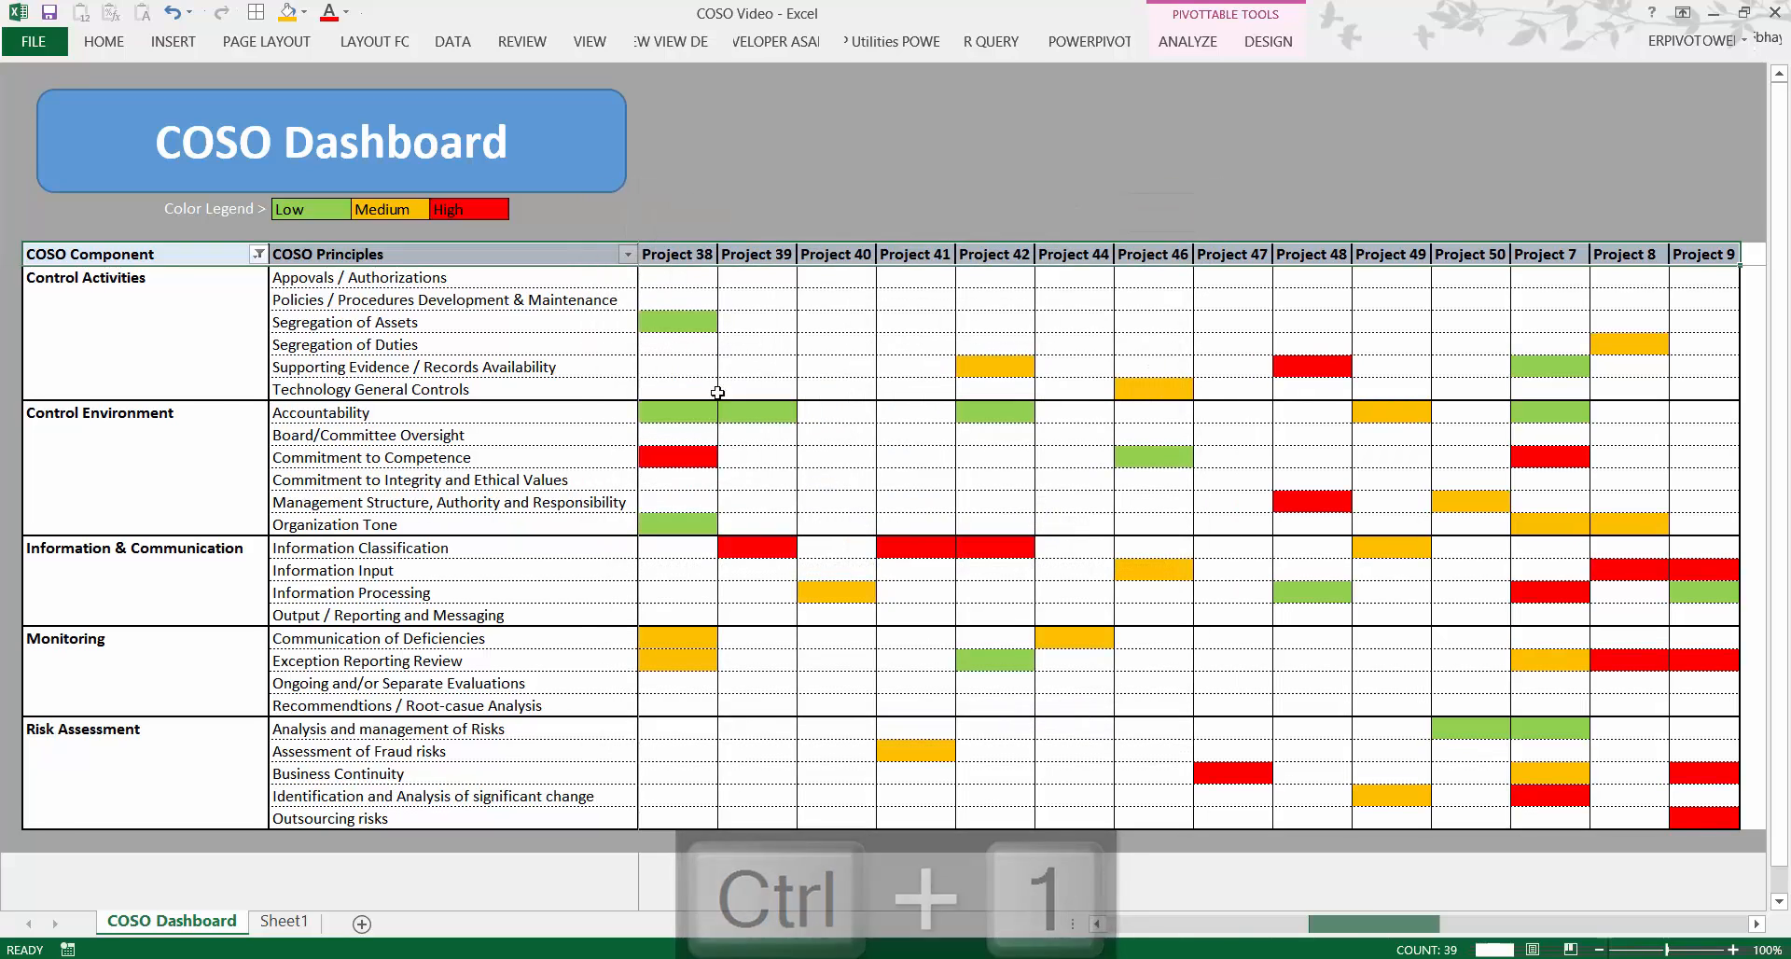
# - Set the column width to 12 for the project columns from Project 10 through the last project, and save the workbook
pyautogui.click(574, 250)
pyautogui.press('Right')
pyautogui.press('Right')
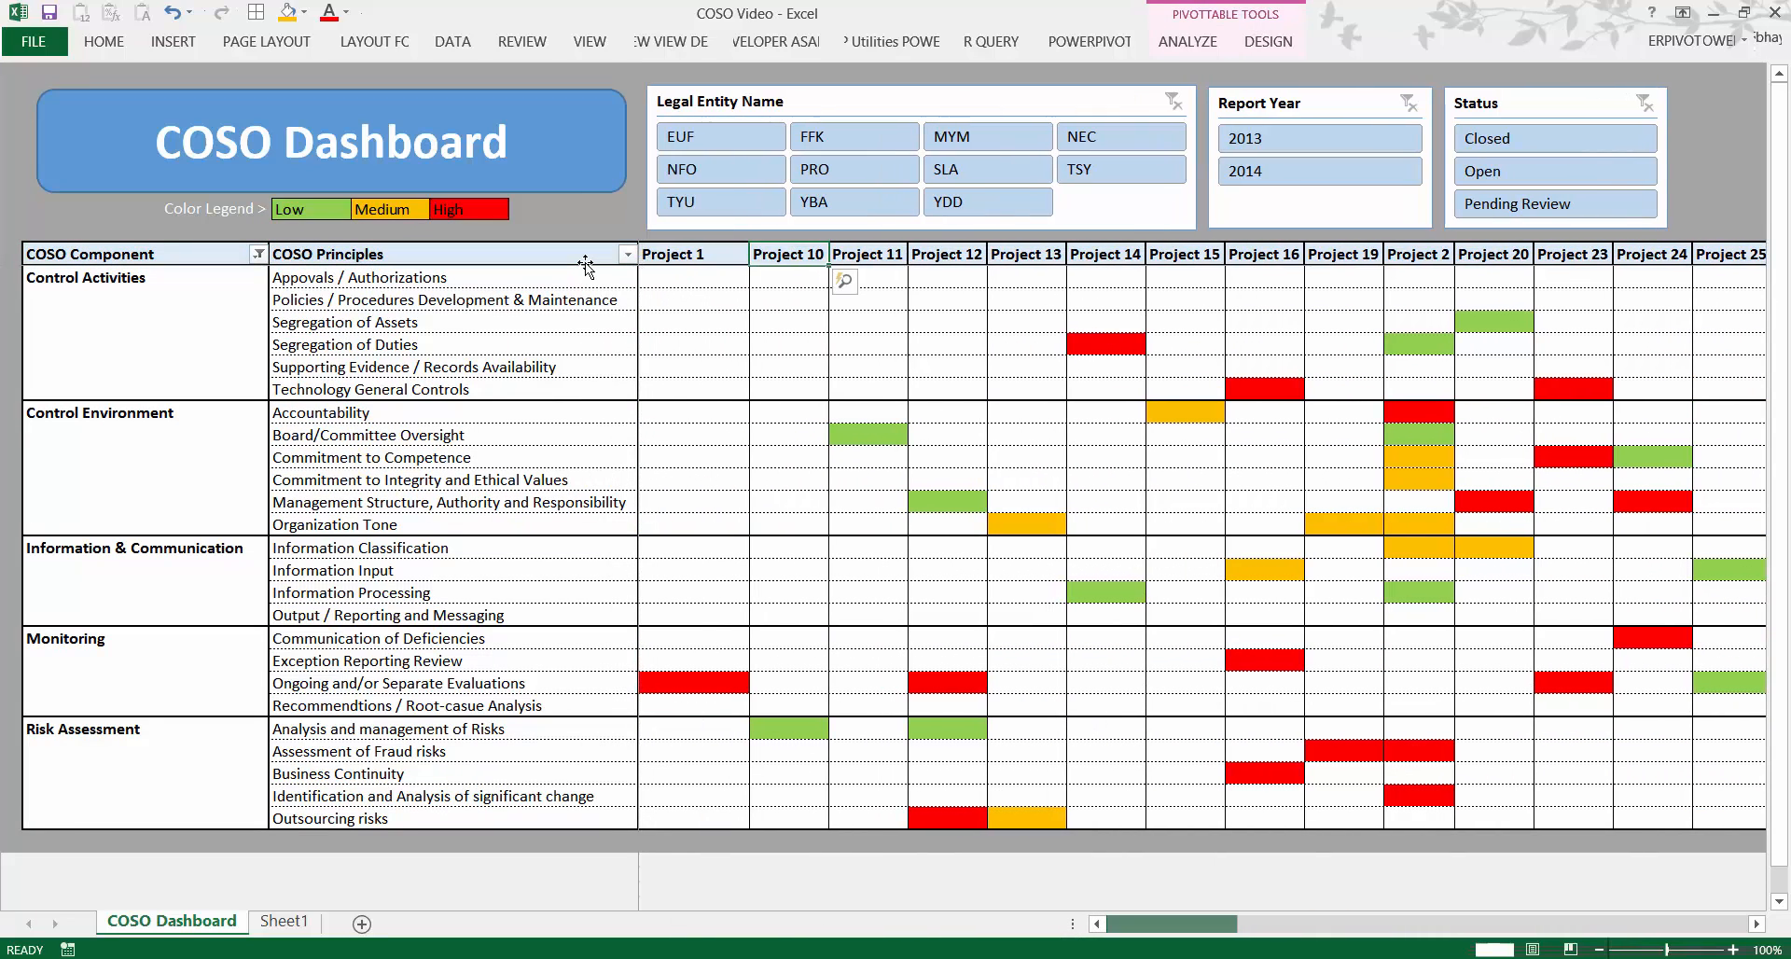
pyautogui.hotkey('ctrl', 'shift', 'Right')
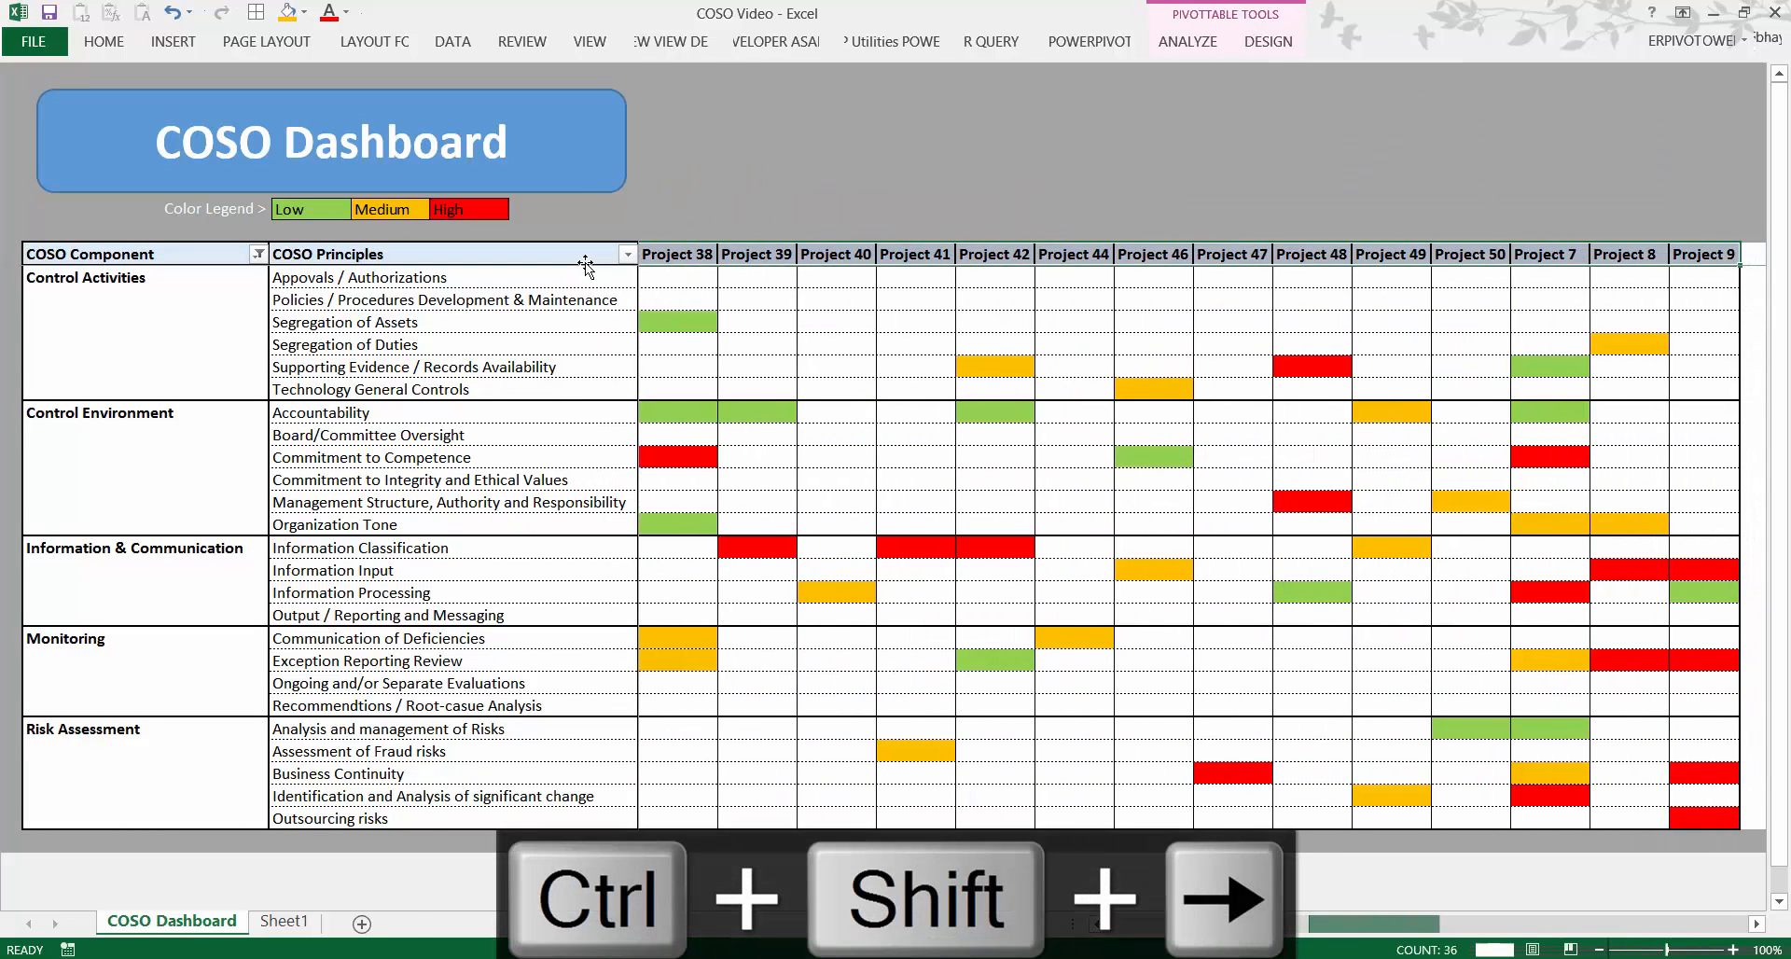
pyautogui.hotkey('alt', 'h')
pyautogui.press('o')
pyautogui.press('w')
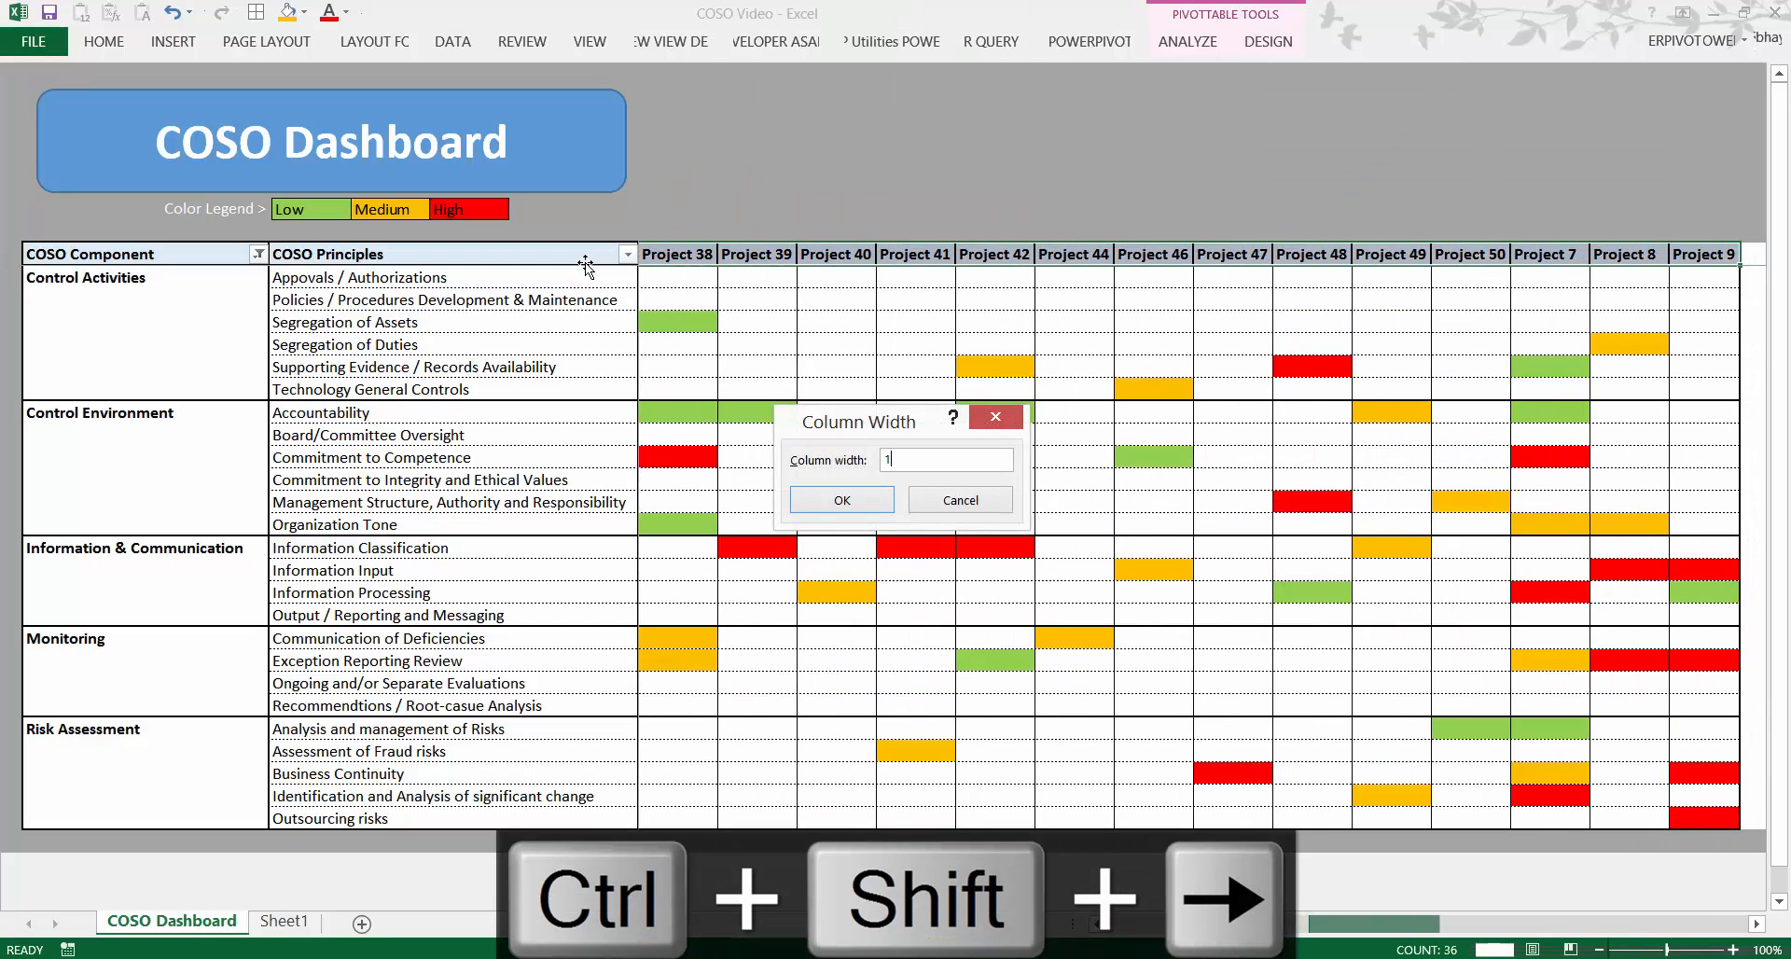
pyautogui.write('12')
pyautogui.press('Return')
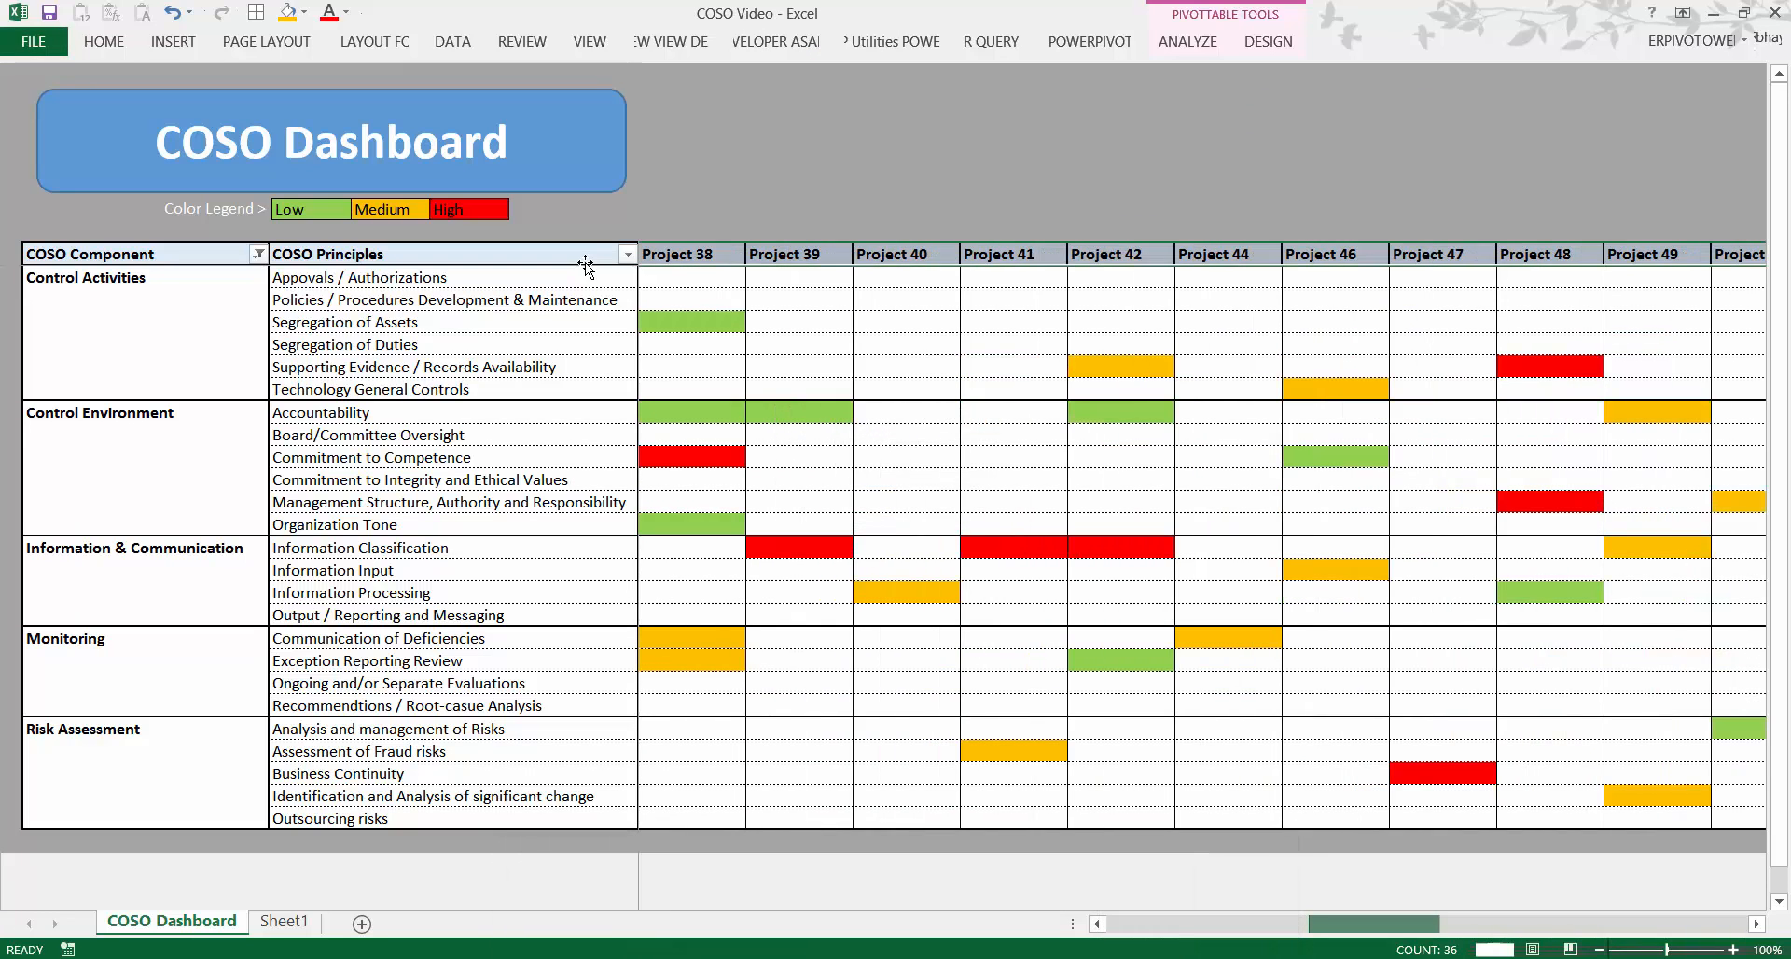
pyautogui.press('Left')
pyautogui.press('Left')
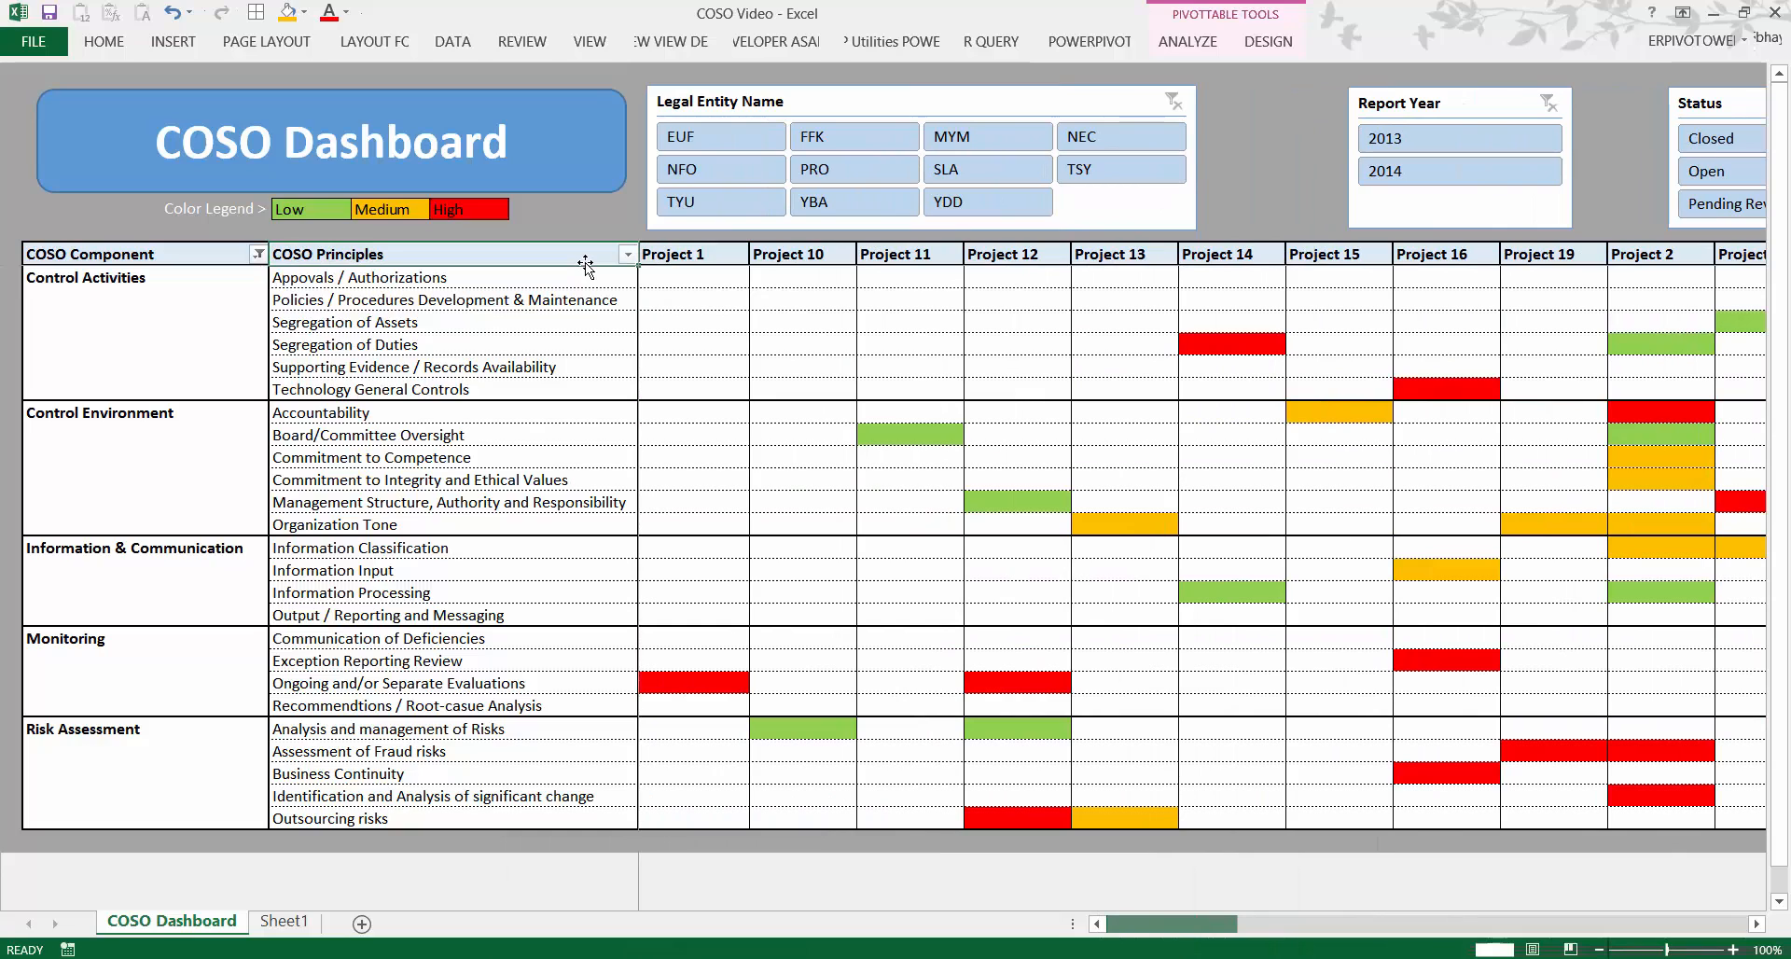
pyautogui.press('Right')
pyautogui.press('Right')
pyautogui.hotkey('ctrl', 's')
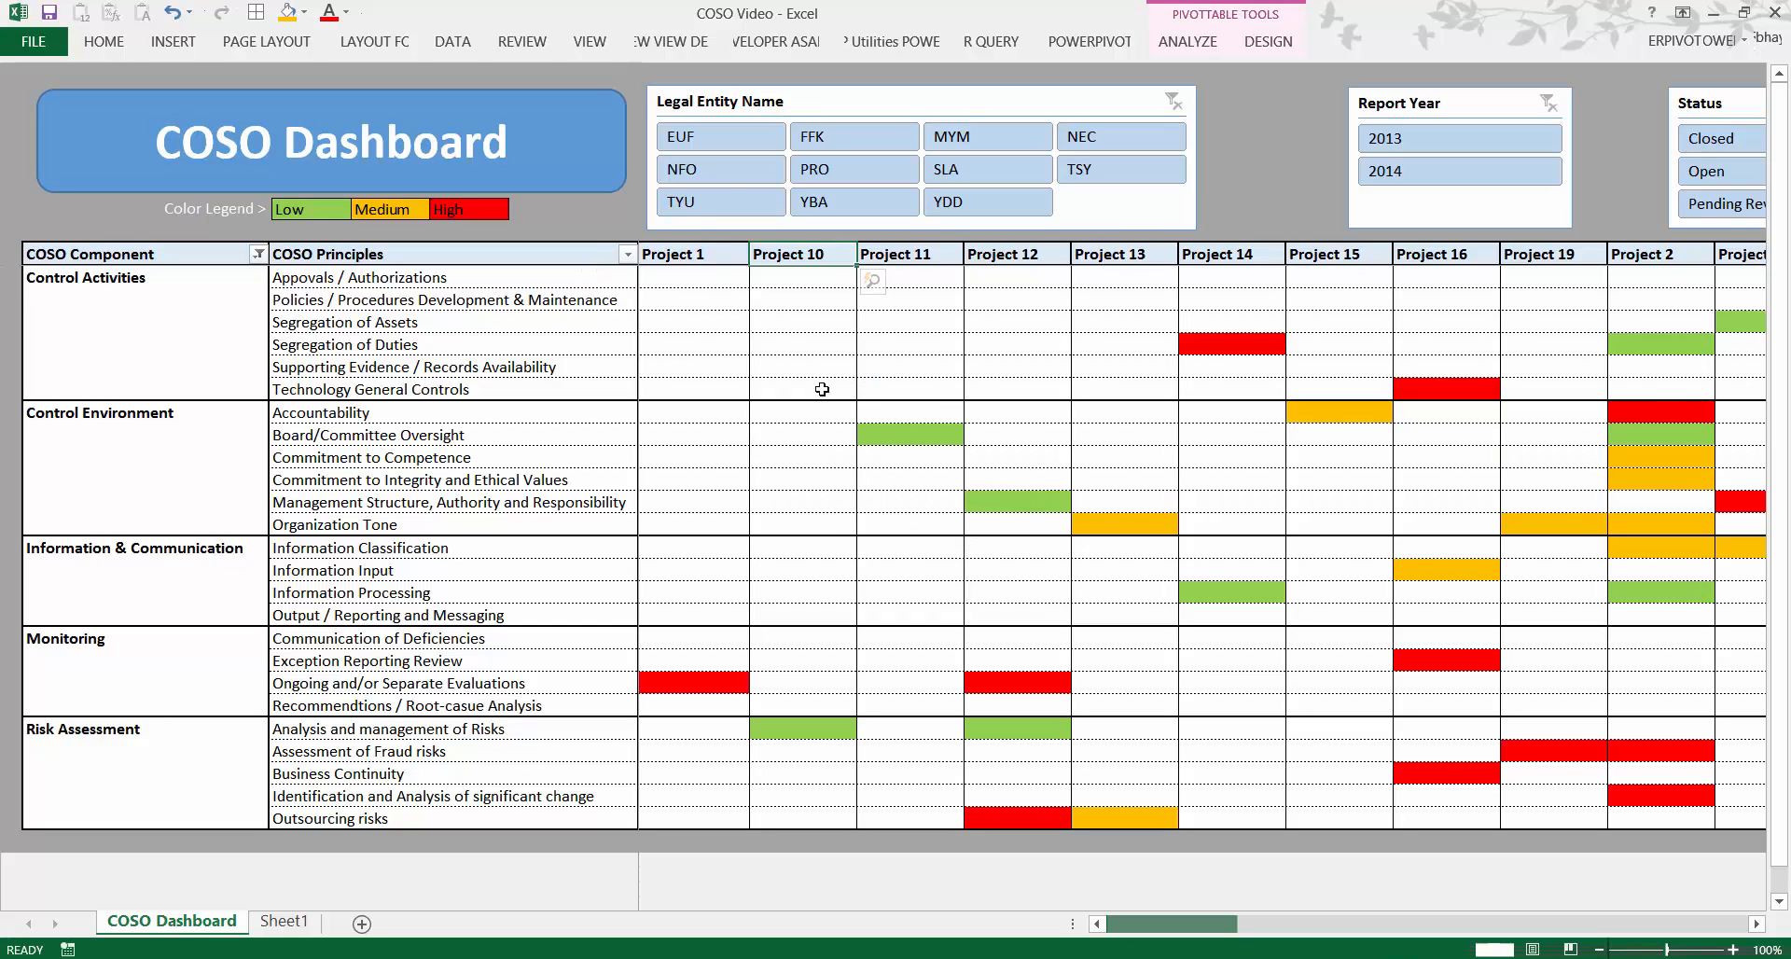
# - Filter the dashboard to legal entity EUF and move the Report Year slicer back beside the Legal Entity Name slicer
pyautogui.click(701, 148)
pyautogui.click(704, 149)
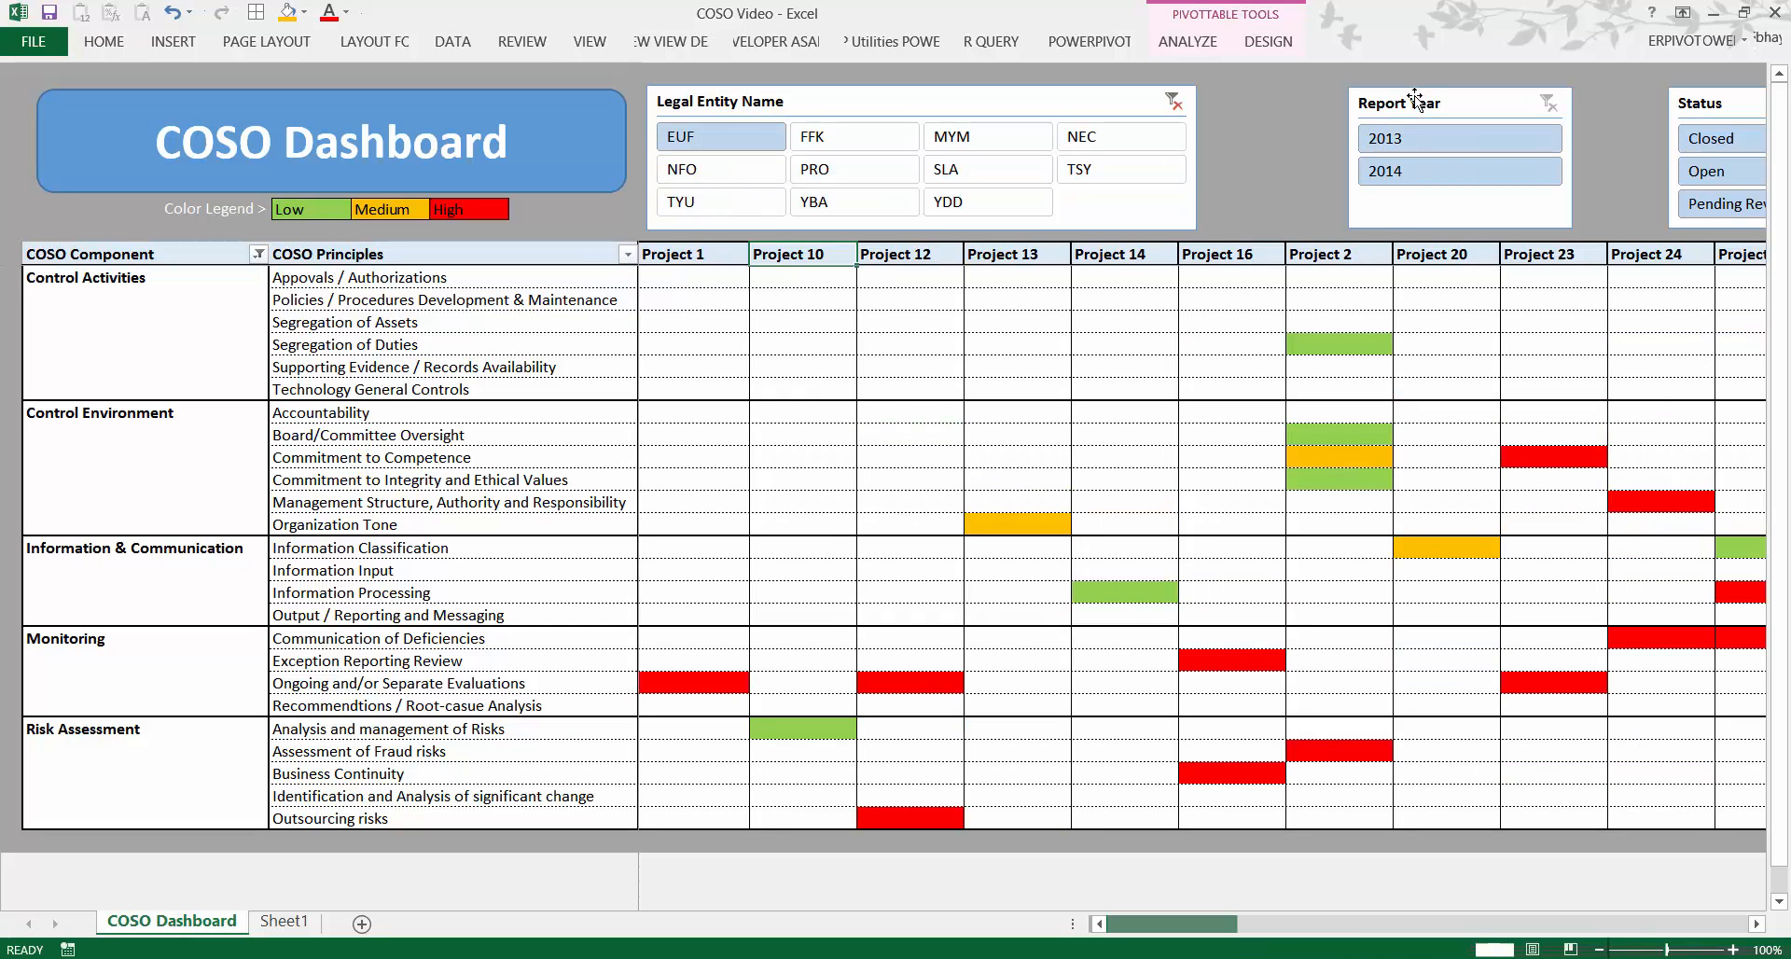
pyautogui.moveTo(1414, 96); pyautogui.dragTo(1270, 93)
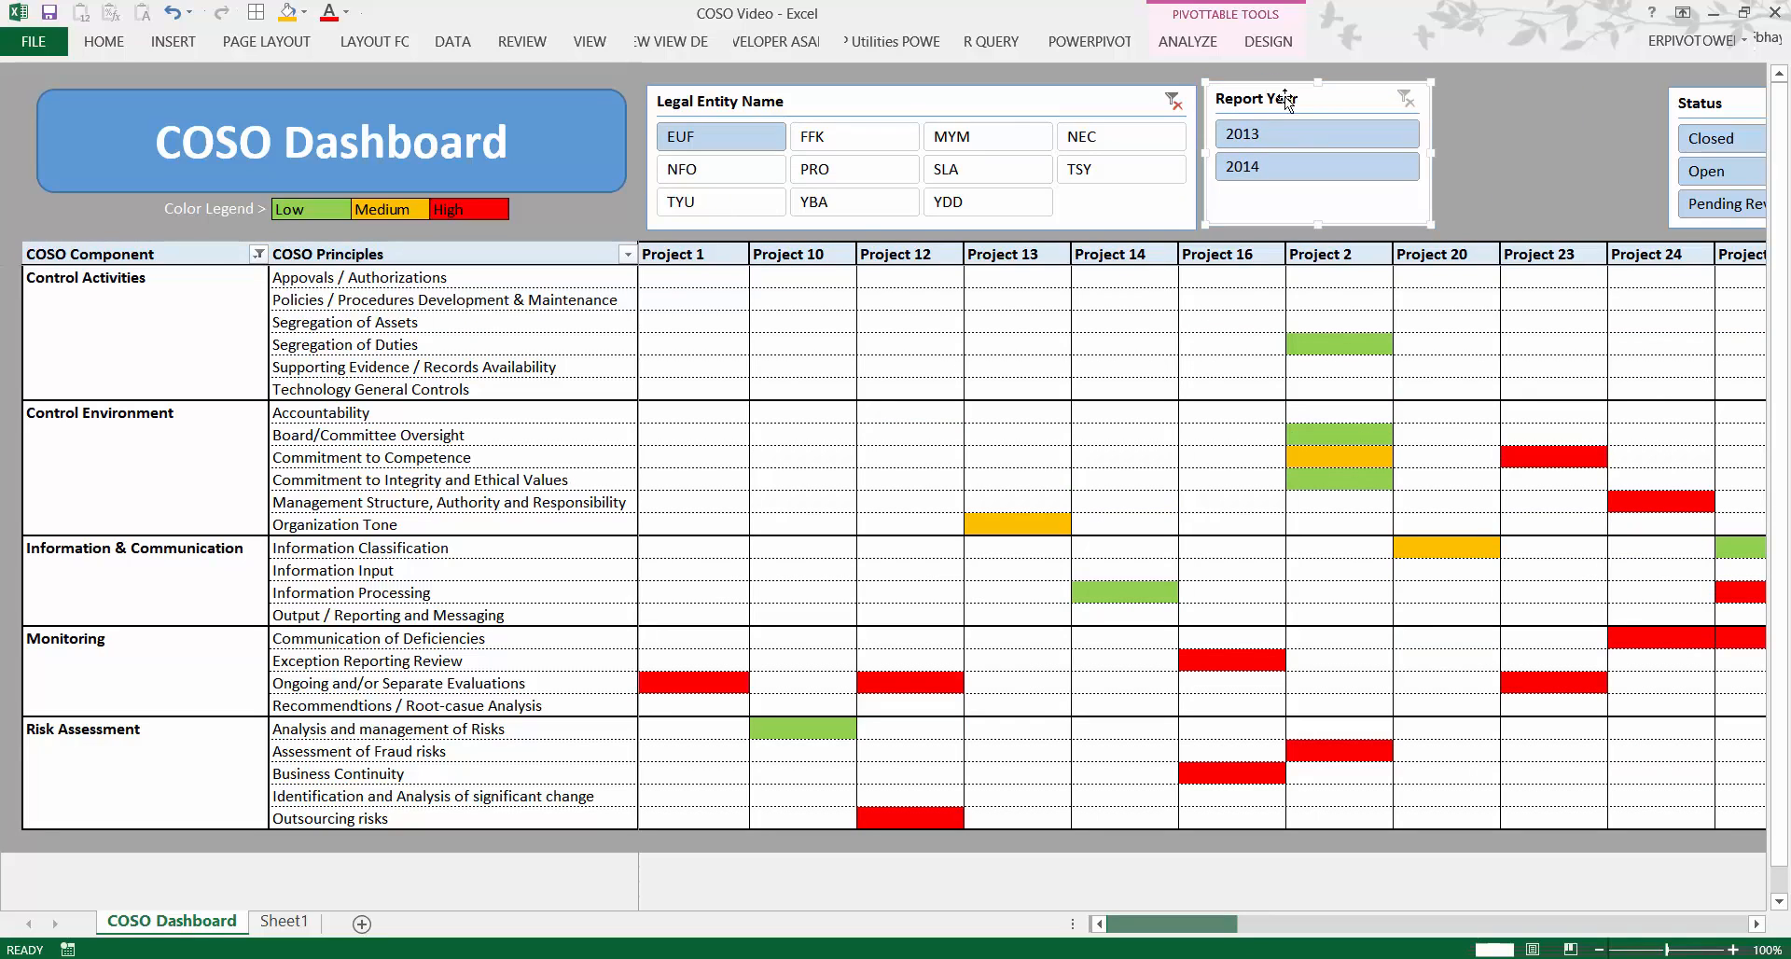
# - Move the Status slicer beside the Report Year slicer, and distribute all three slicers horizontally with their middles aligned
pyautogui.click(1691, 103)
pyautogui.moveTo(1690, 102); pyautogui.dragTo(1455, 95)
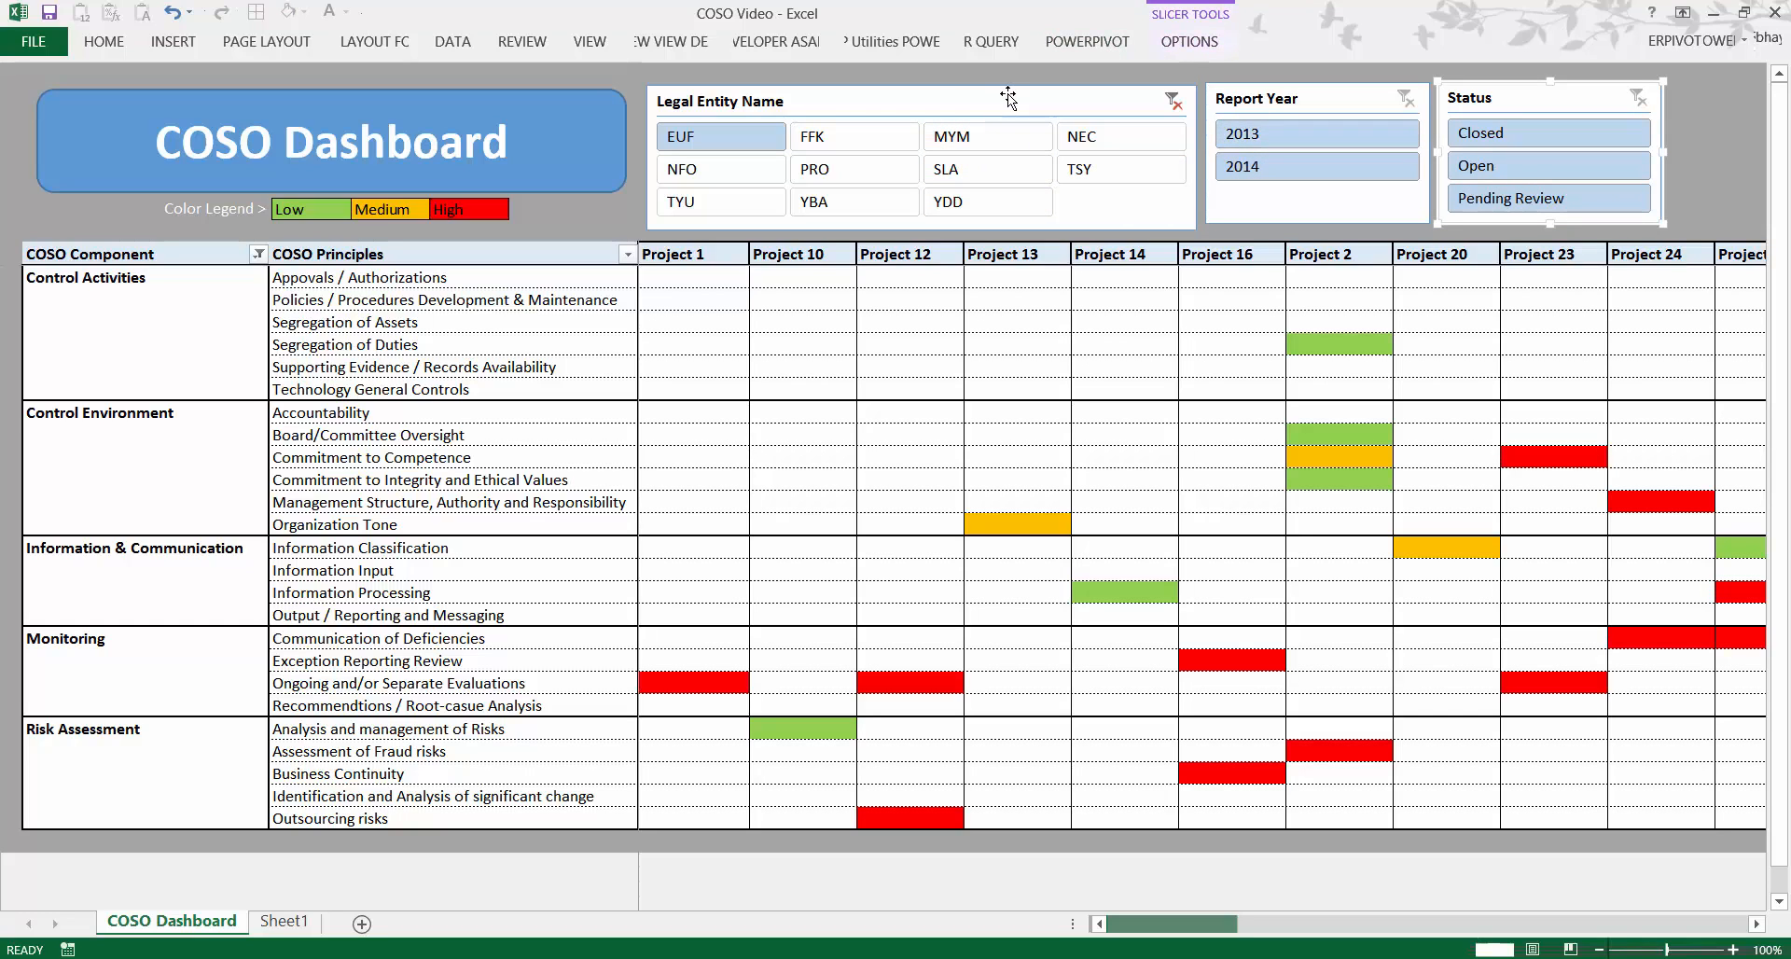
pyautogui.doubleClick(1191, 41)
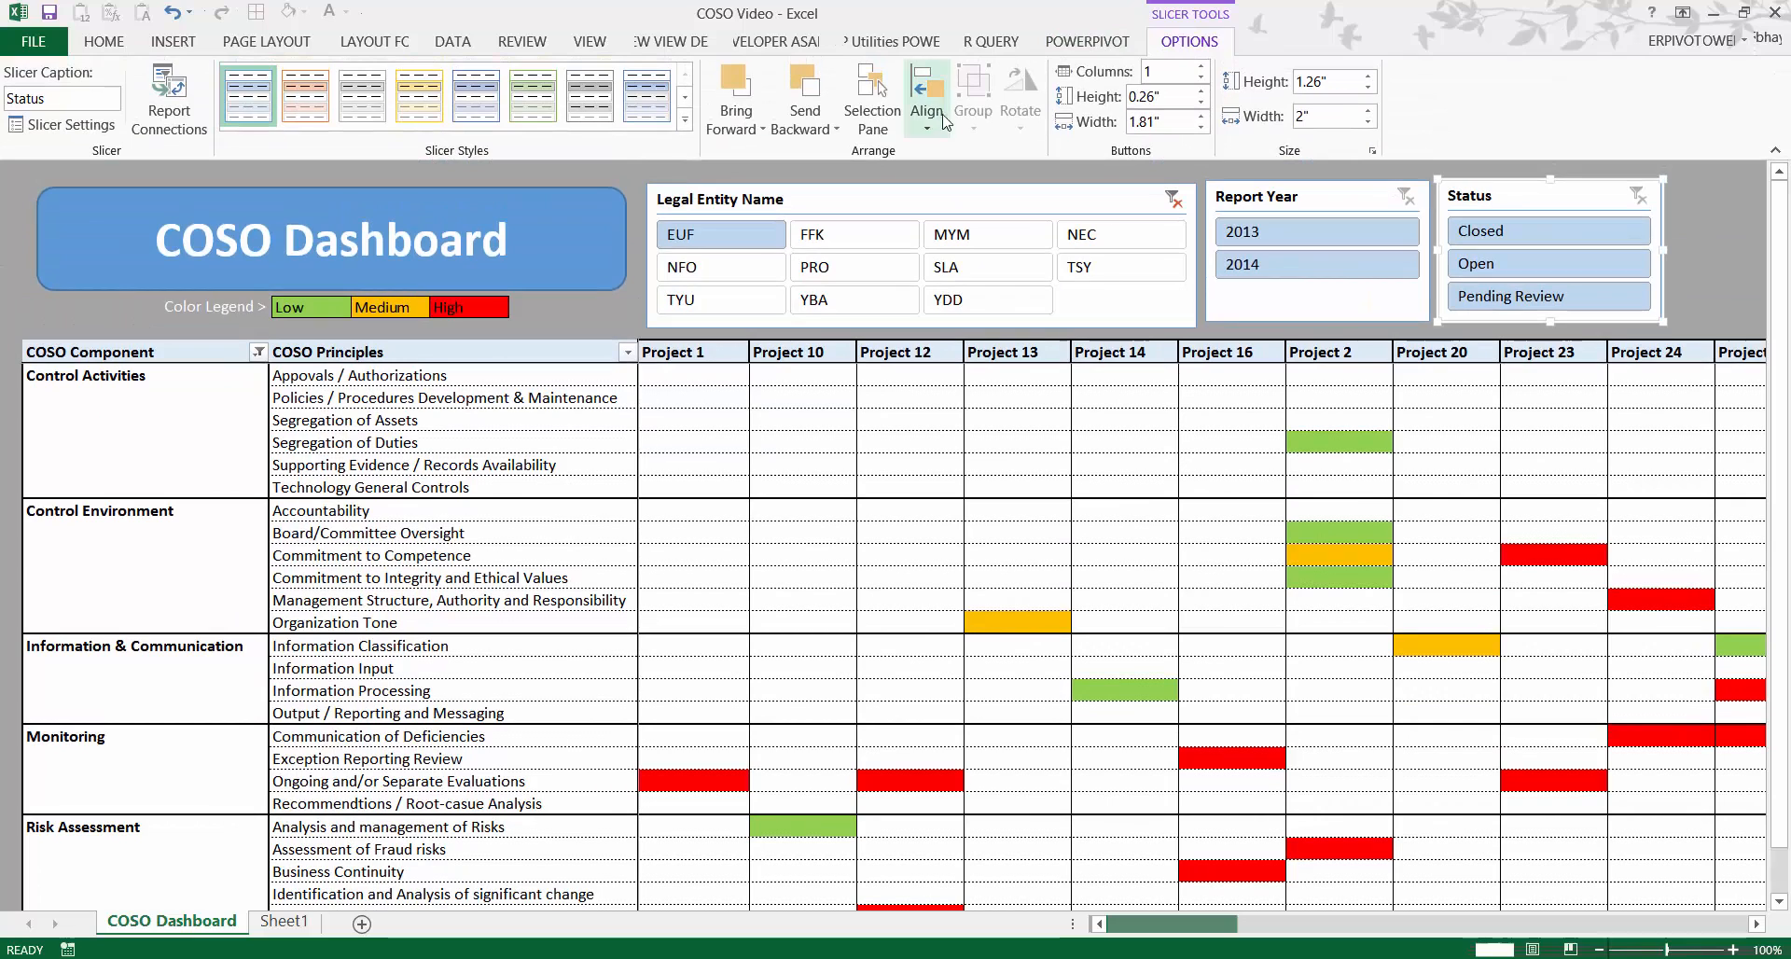
pyautogui.click(1031, 205)
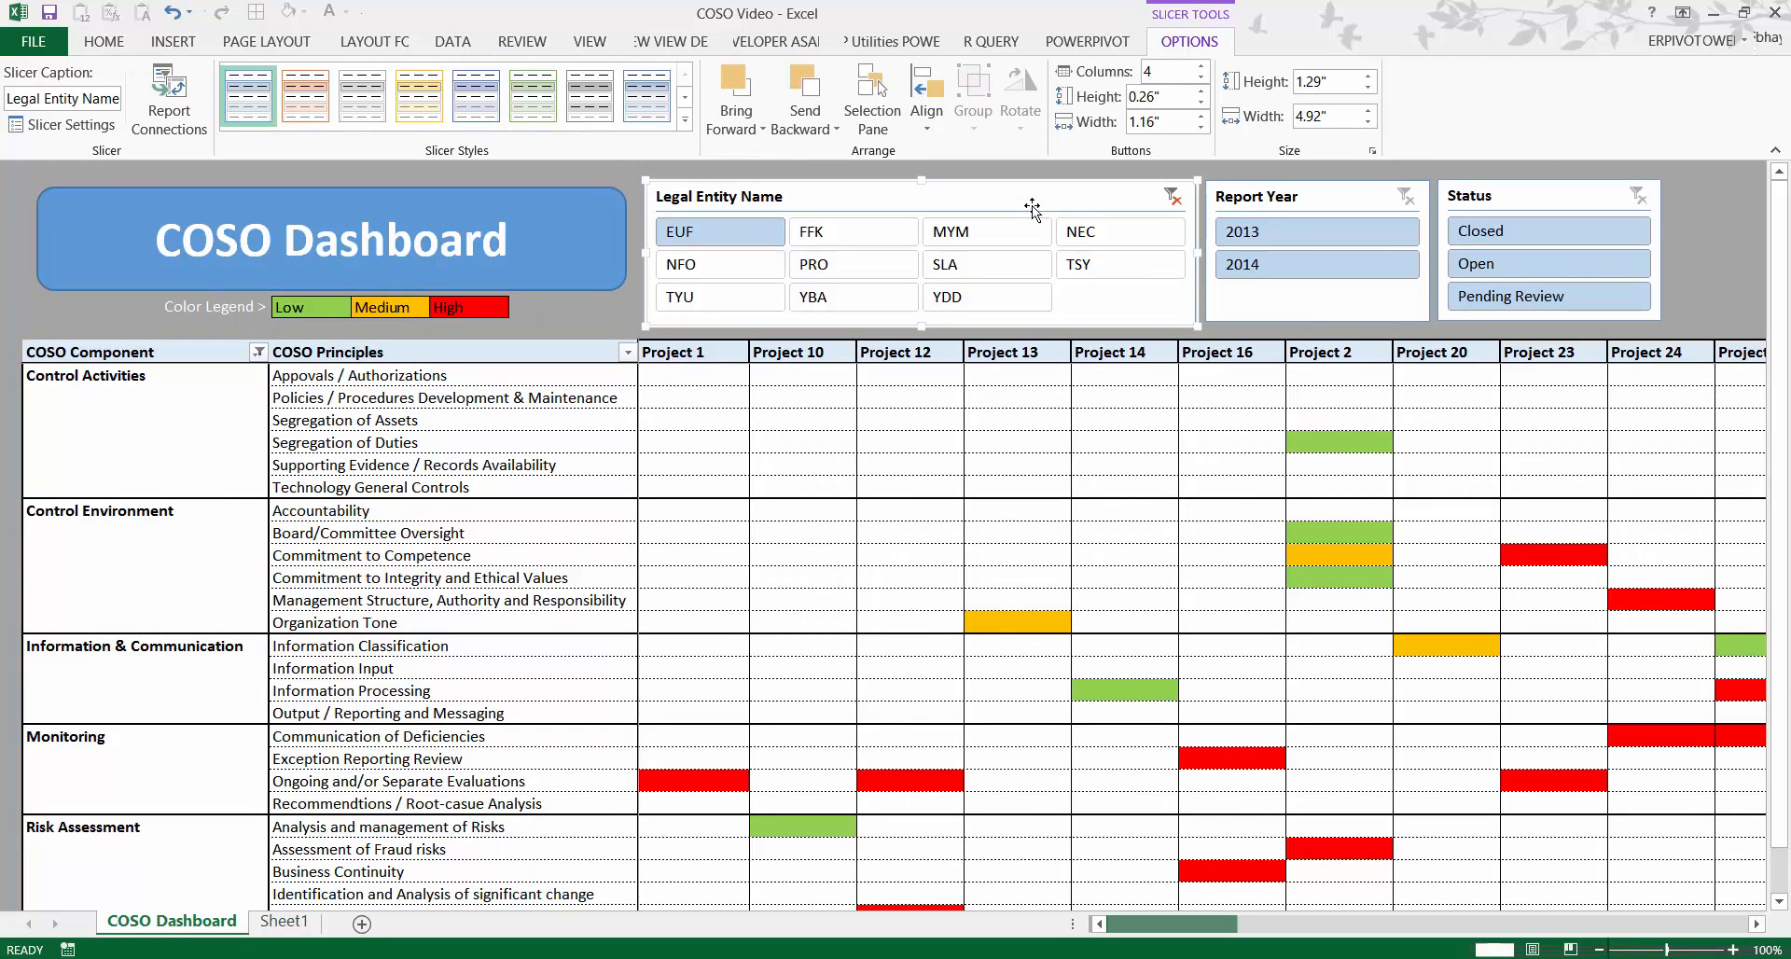
pyautogui.keyDown('ctrl'); pyautogui.click(1276, 212); pyautogui.keyUp('ctrl')
pyautogui.keyDown('ctrl'); pyautogui.click(1508, 198); pyautogui.keyUp('ctrl')
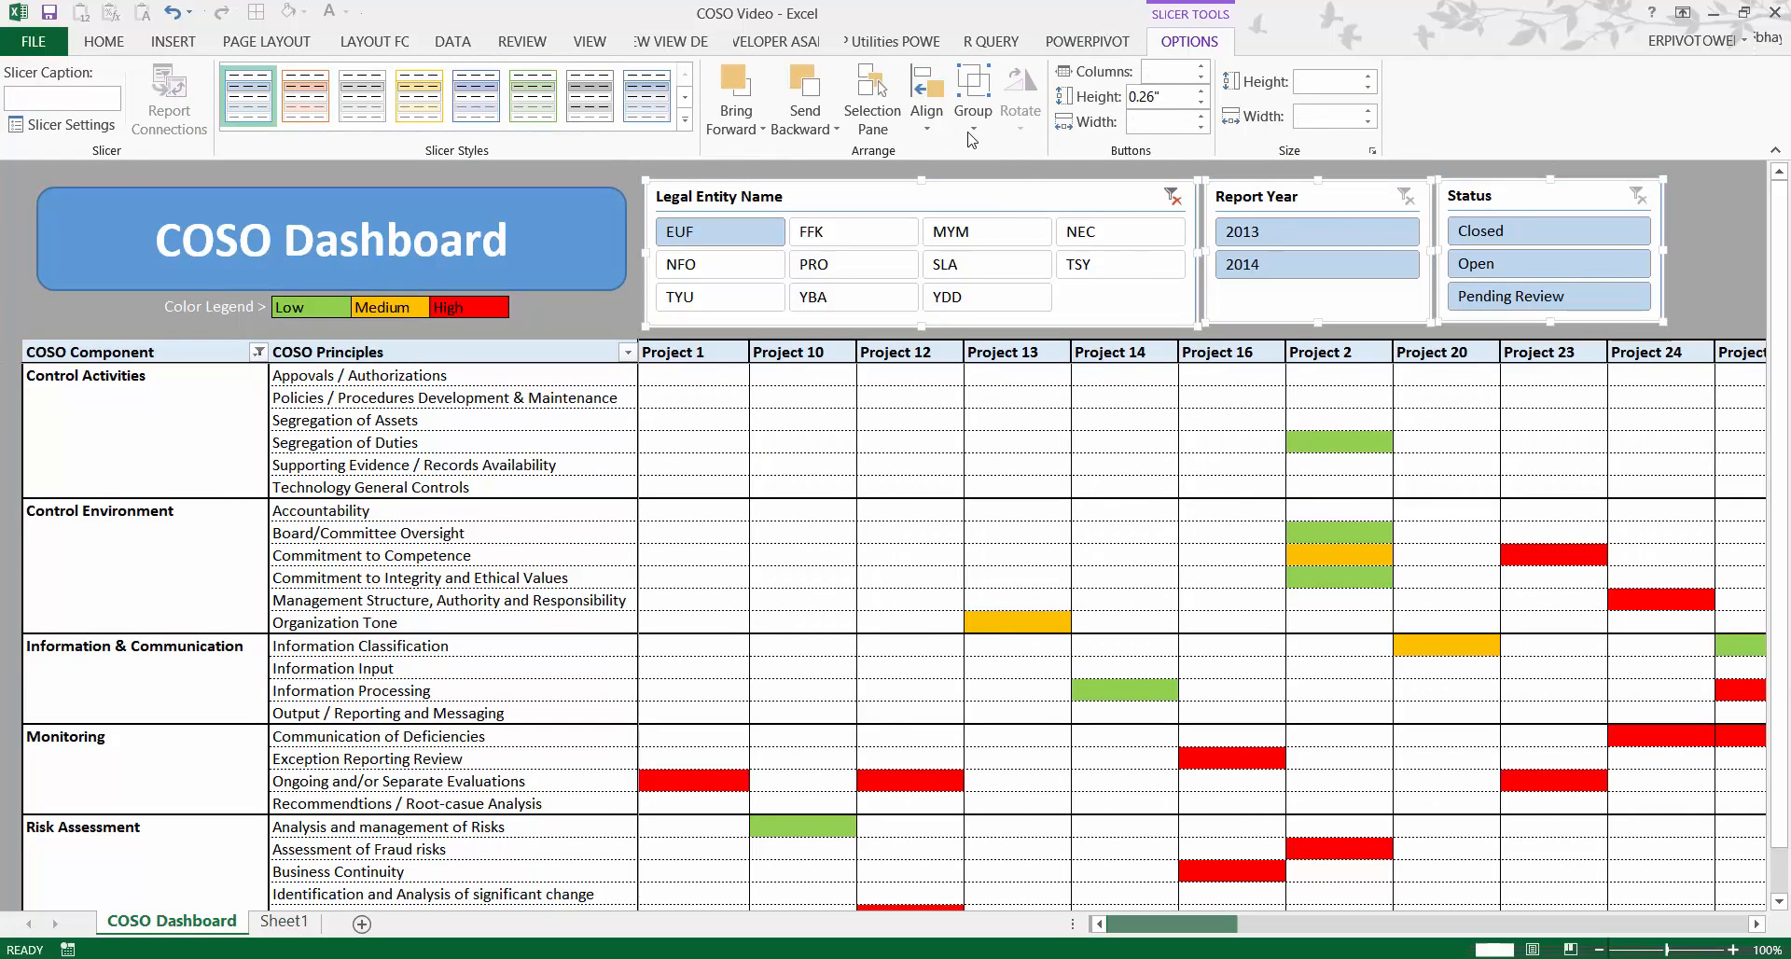
pyautogui.click(926, 94)
pyautogui.click(1003, 327)
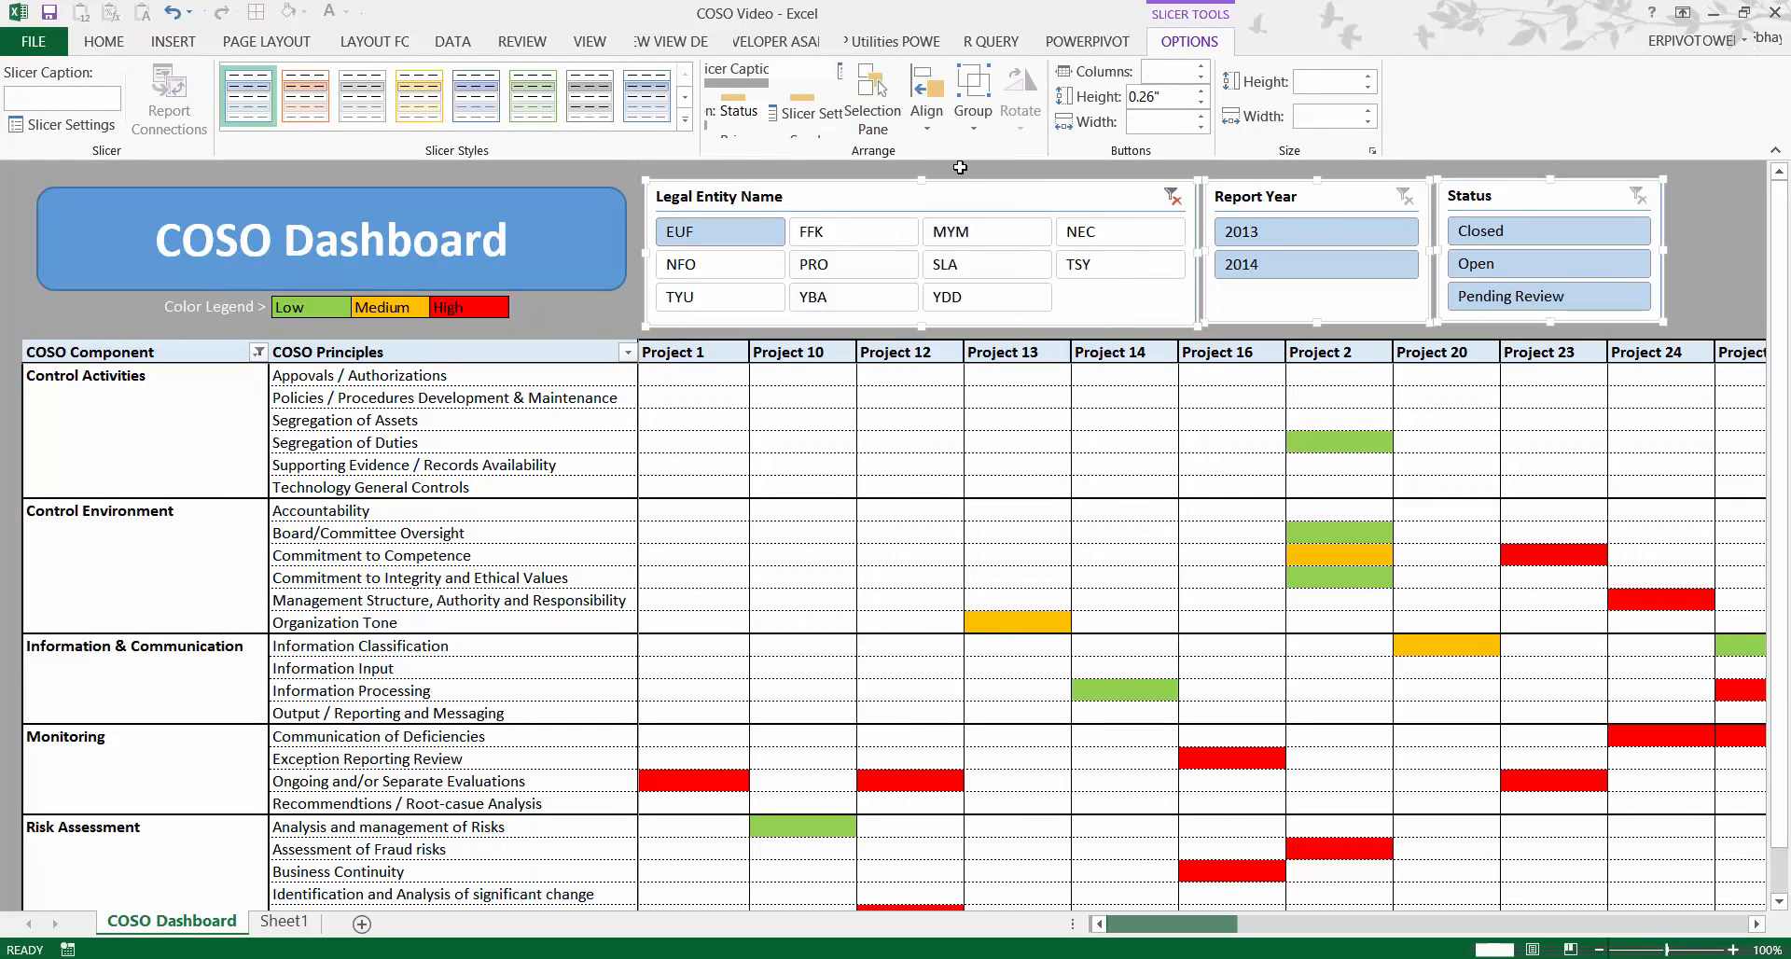
pyautogui.click(926, 93)
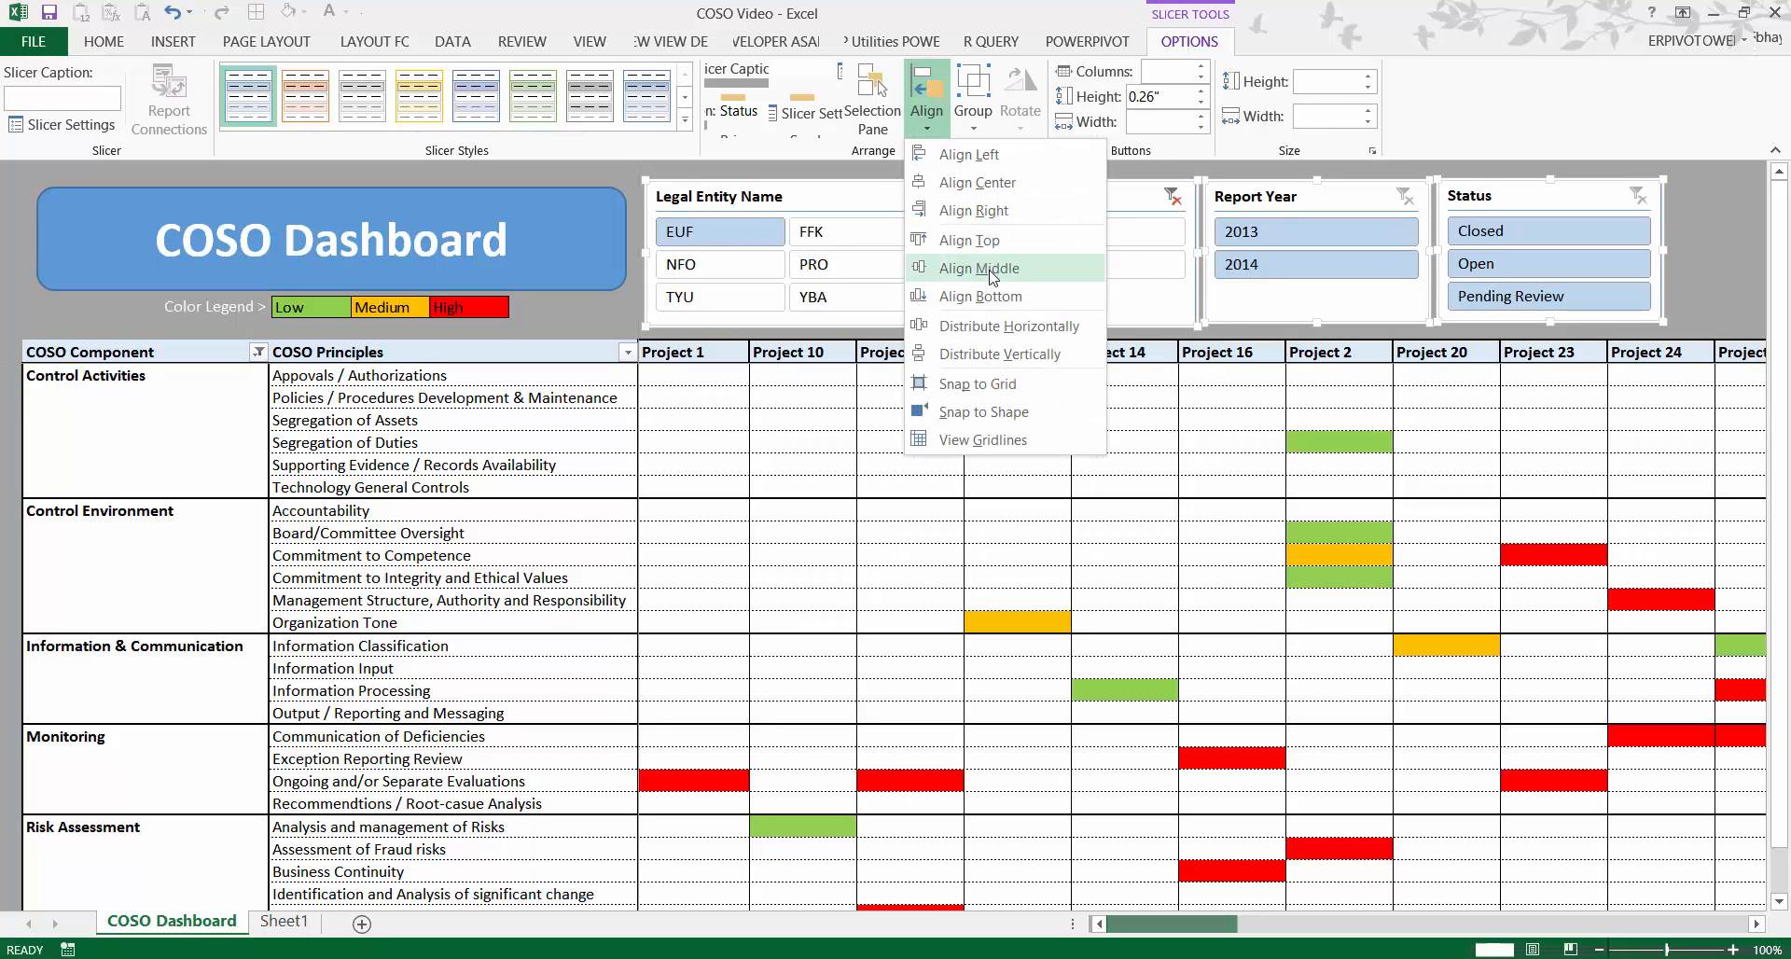
pyautogui.click(961, 299)
pyautogui.click(1077, 420)
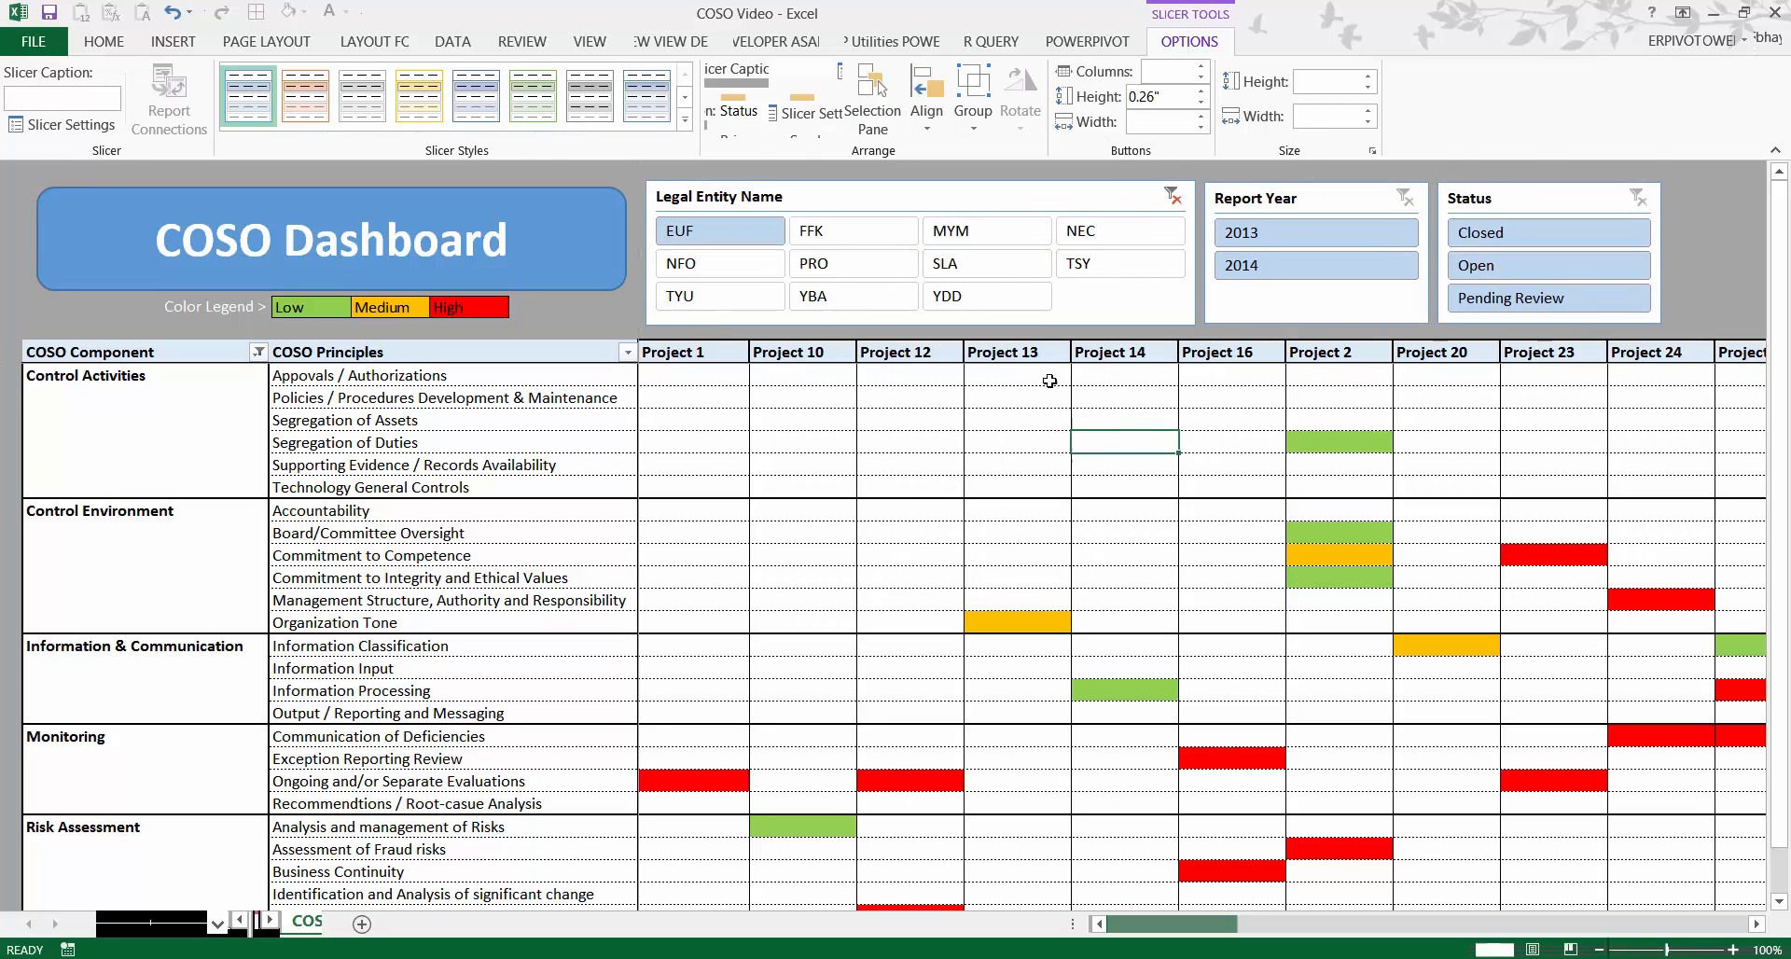
# - Set the Legal Entity Name and Report Year slicers' properties to "Don't move or size with cells"
pyautogui.click(978, 193)
pyautogui.rightClick(978, 194)
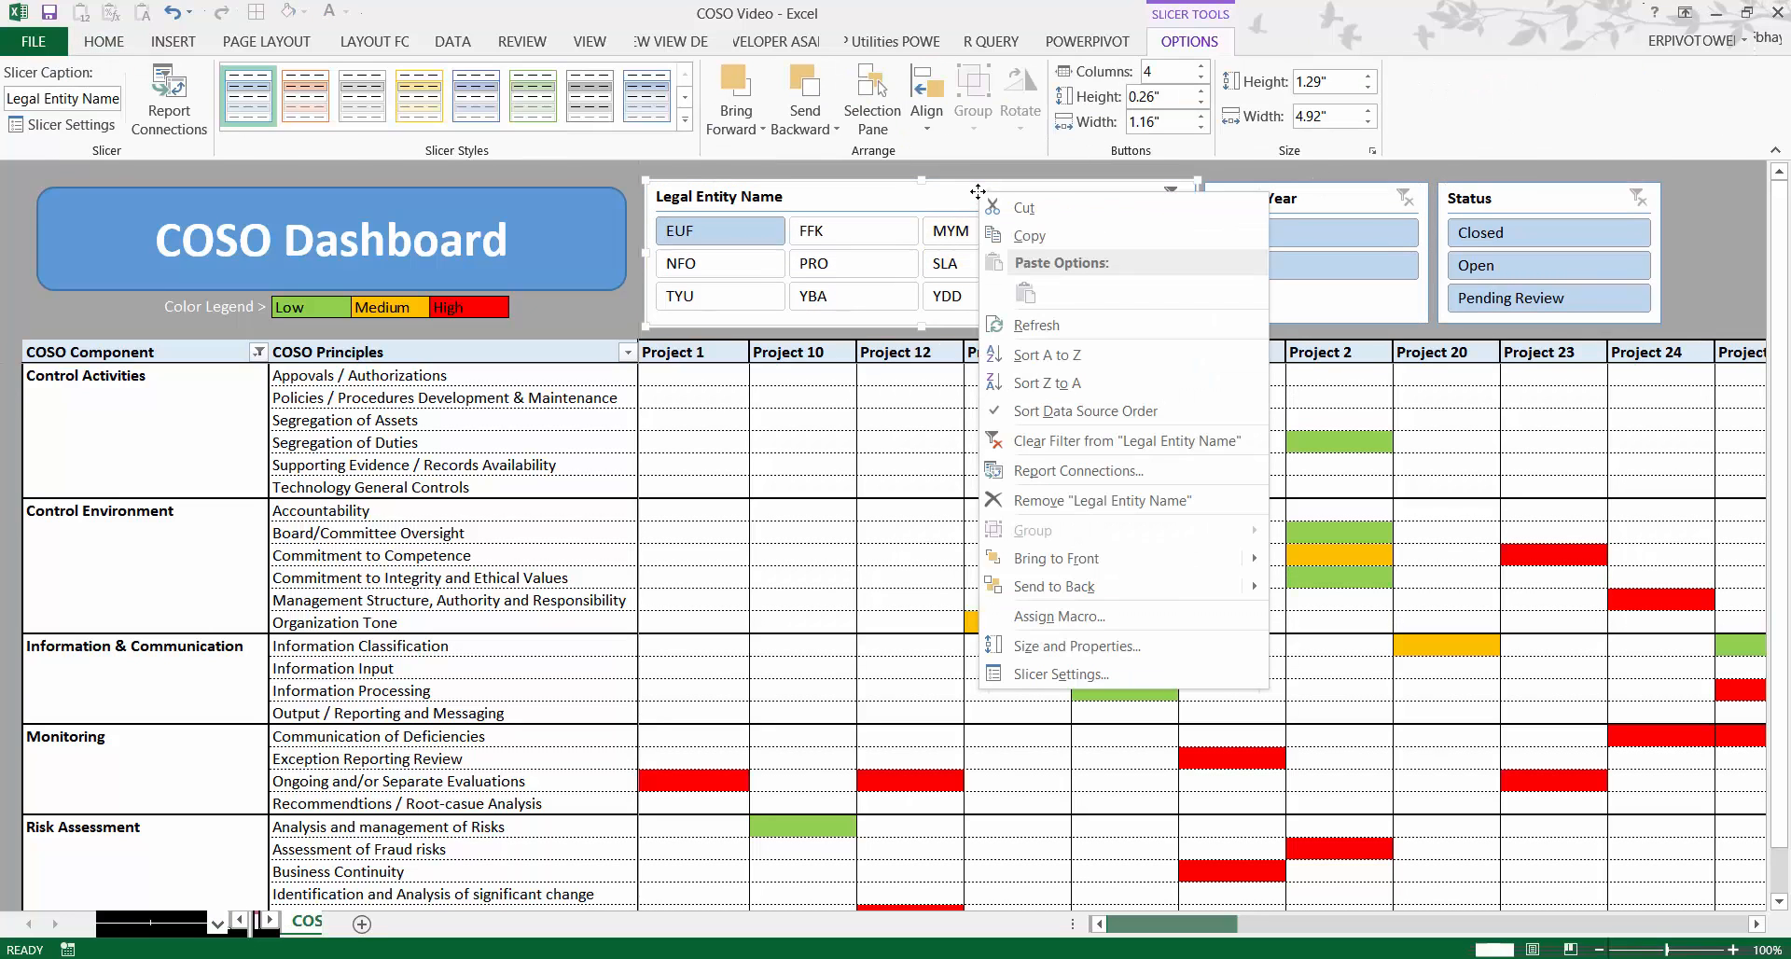
pyautogui.click(1103, 642)
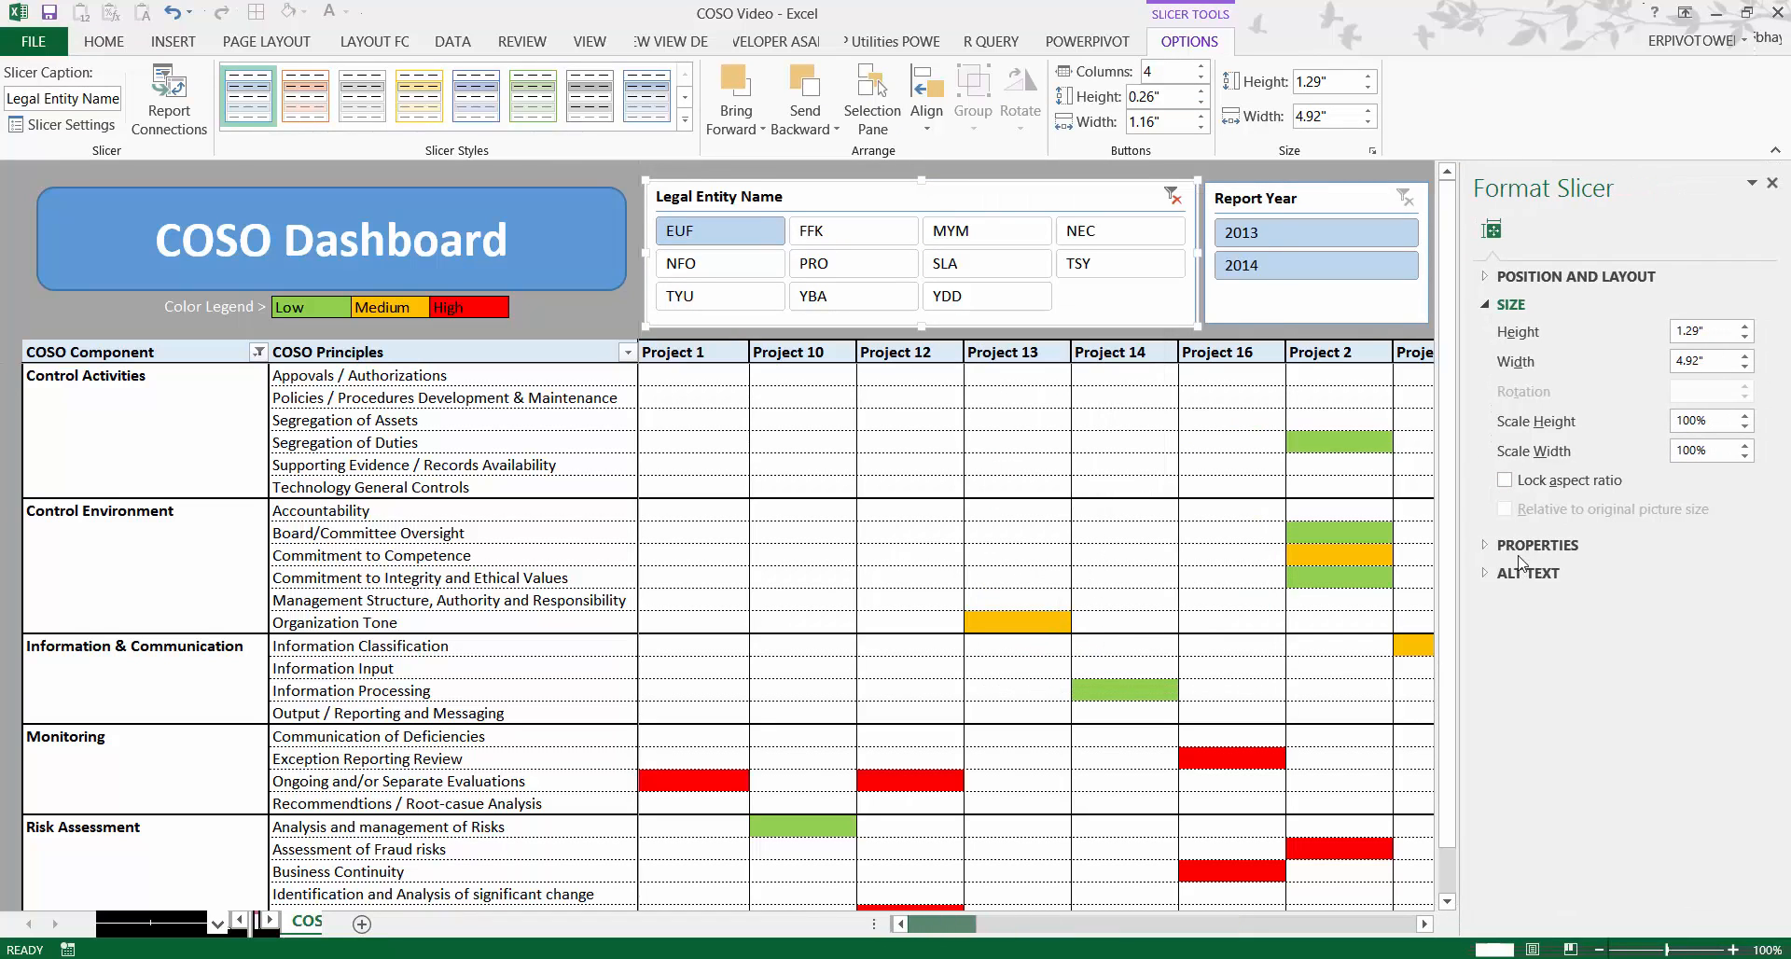
pyautogui.click(1522, 547)
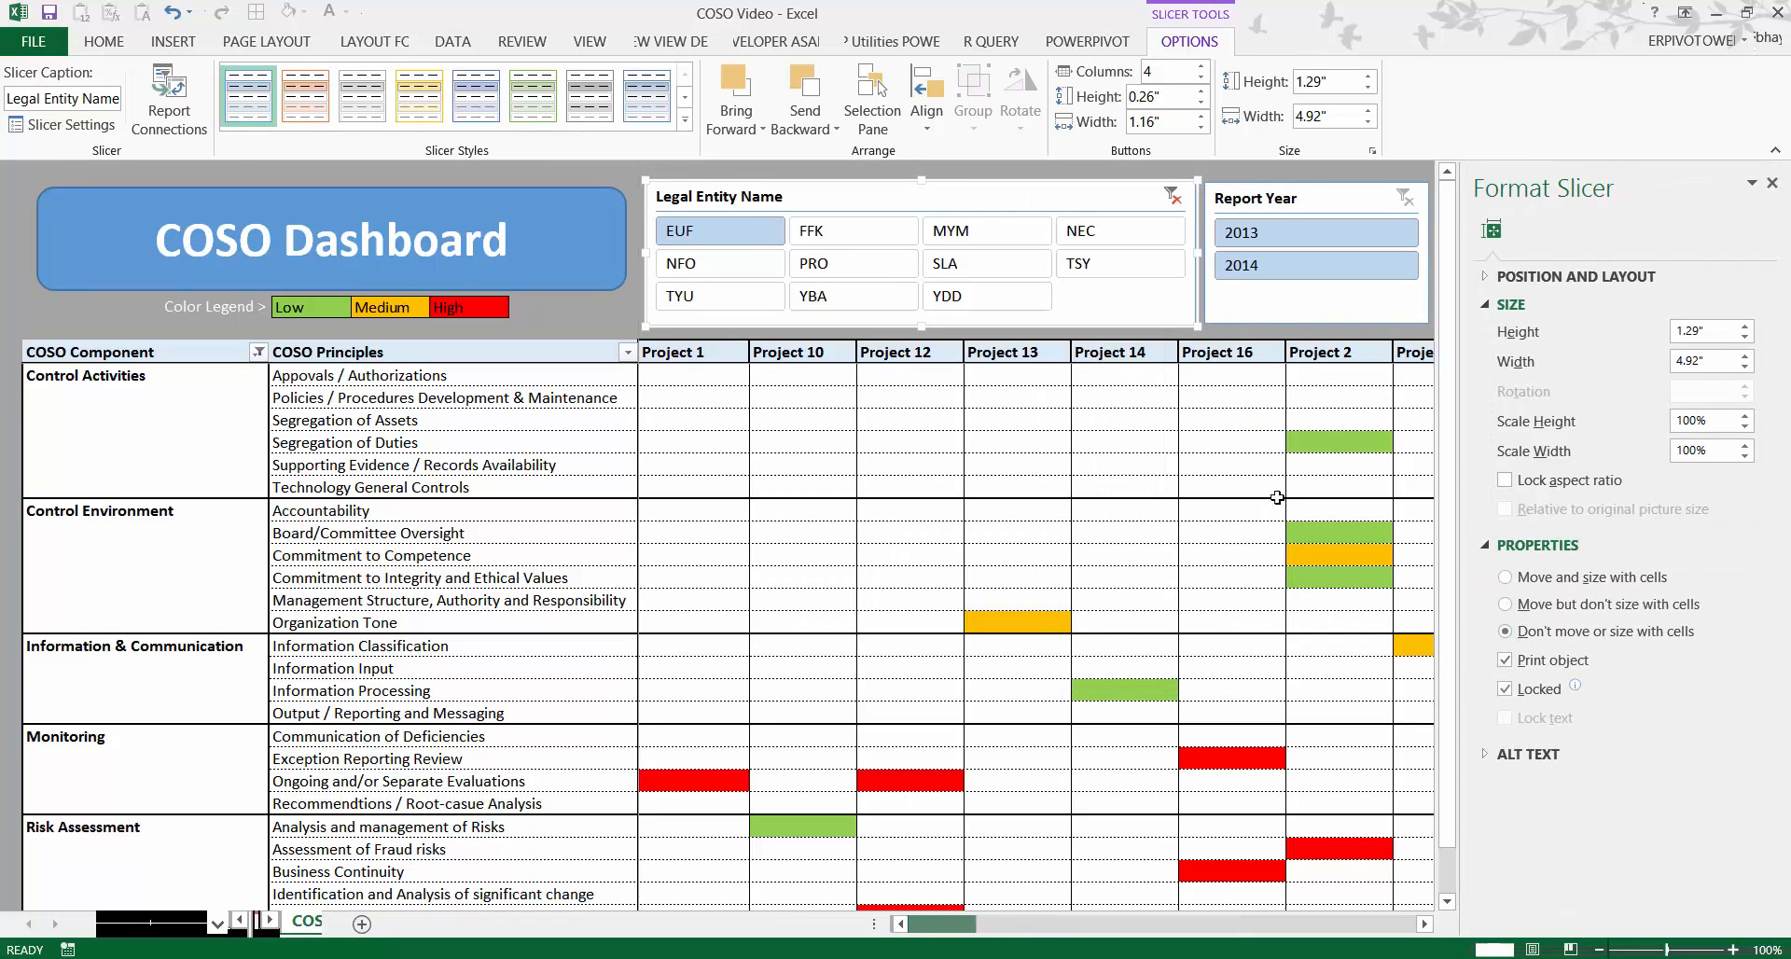
pyautogui.click(1287, 191)
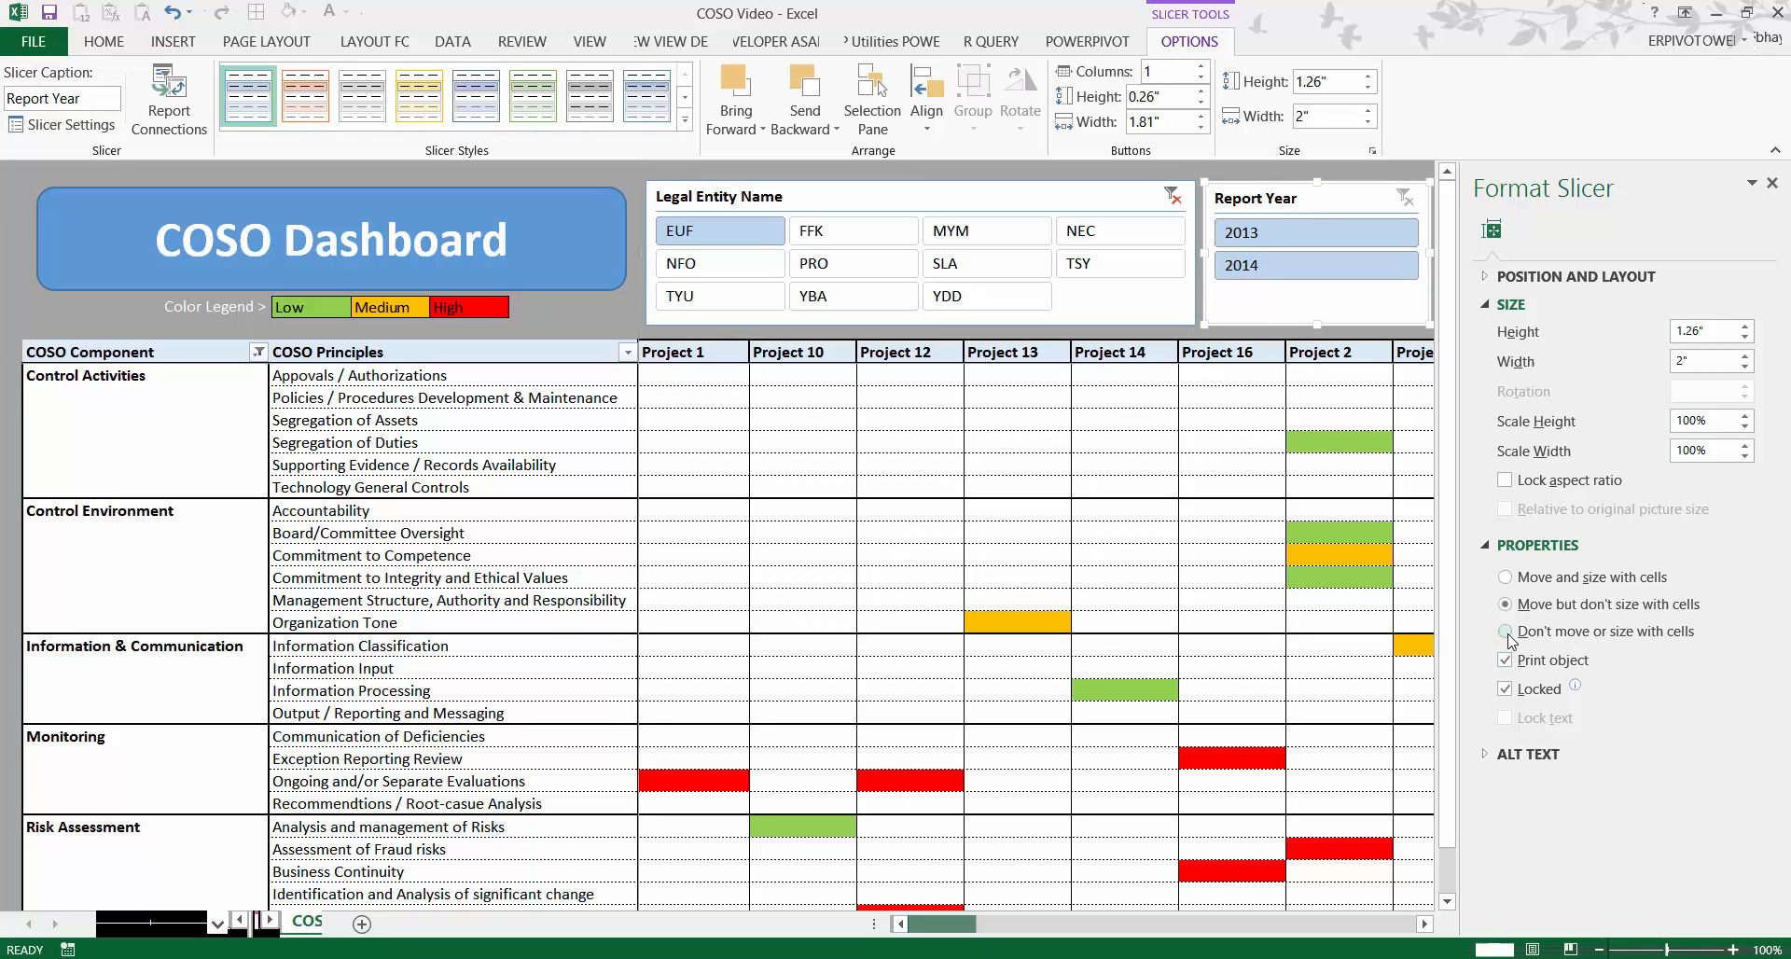
pyautogui.click(1260, 423)
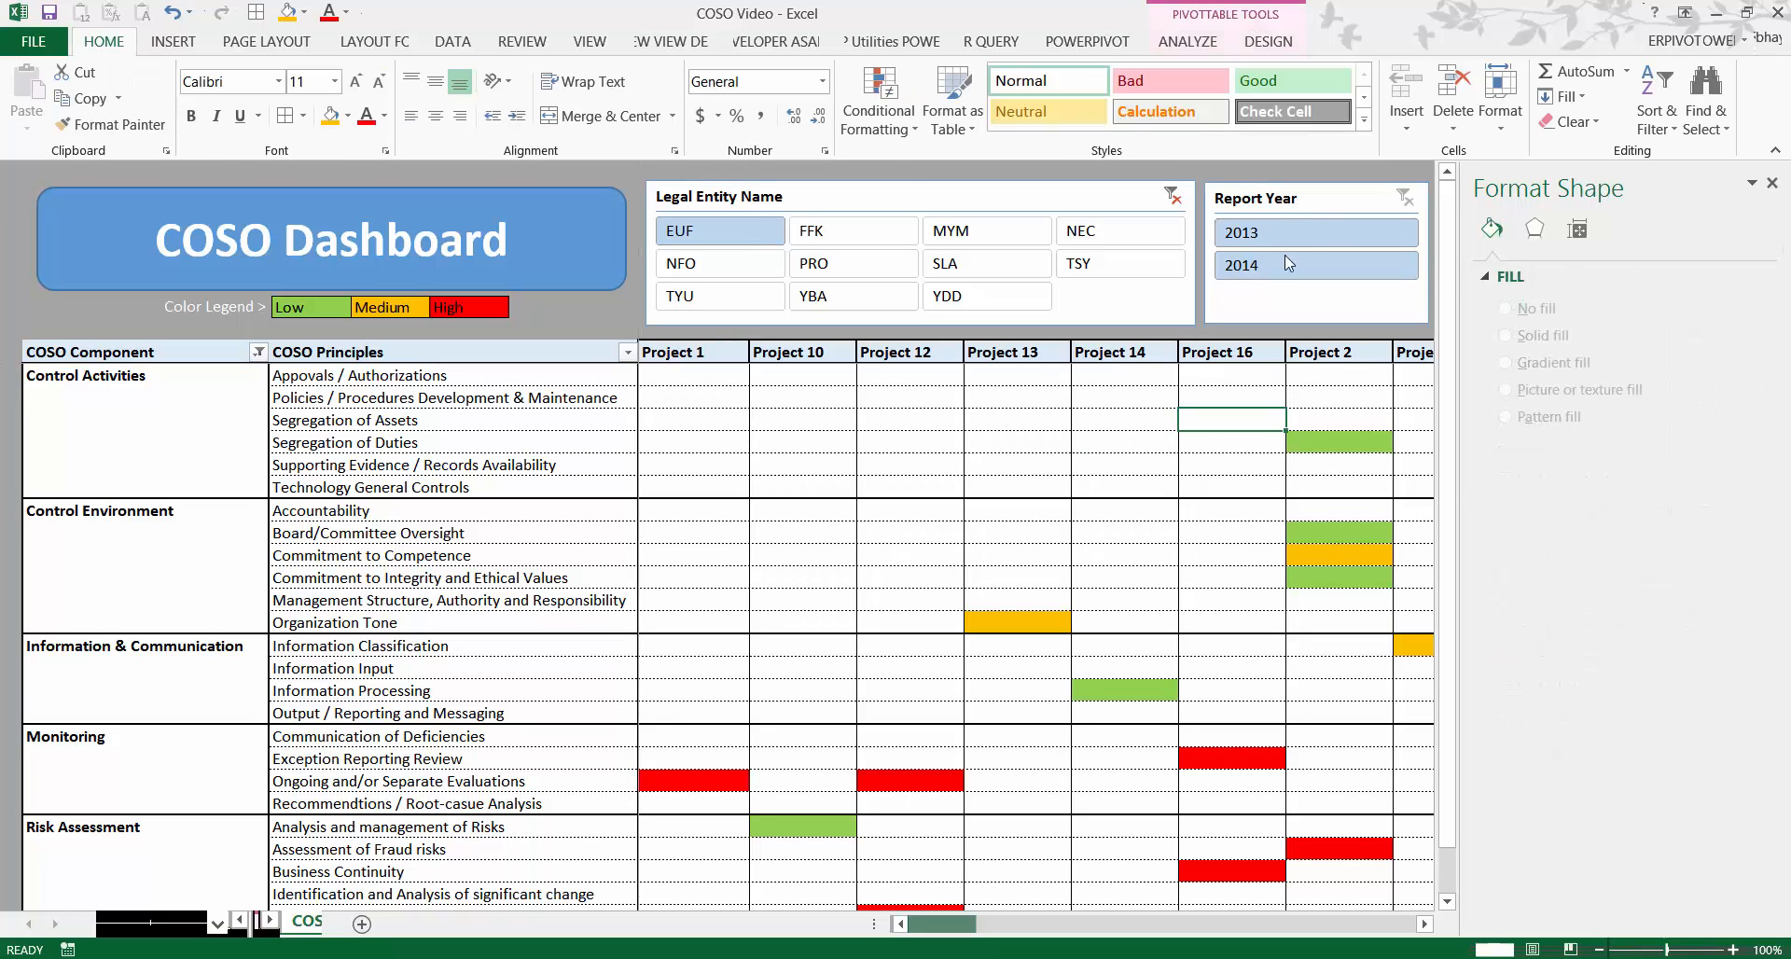
# - Set the Status slicer's properties to "Don't move or size with cells" and close the formatting pane
pyautogui.click(1424, 923)
pyautogui.click(1425, 923)
pyautogui.click(1425, 923)
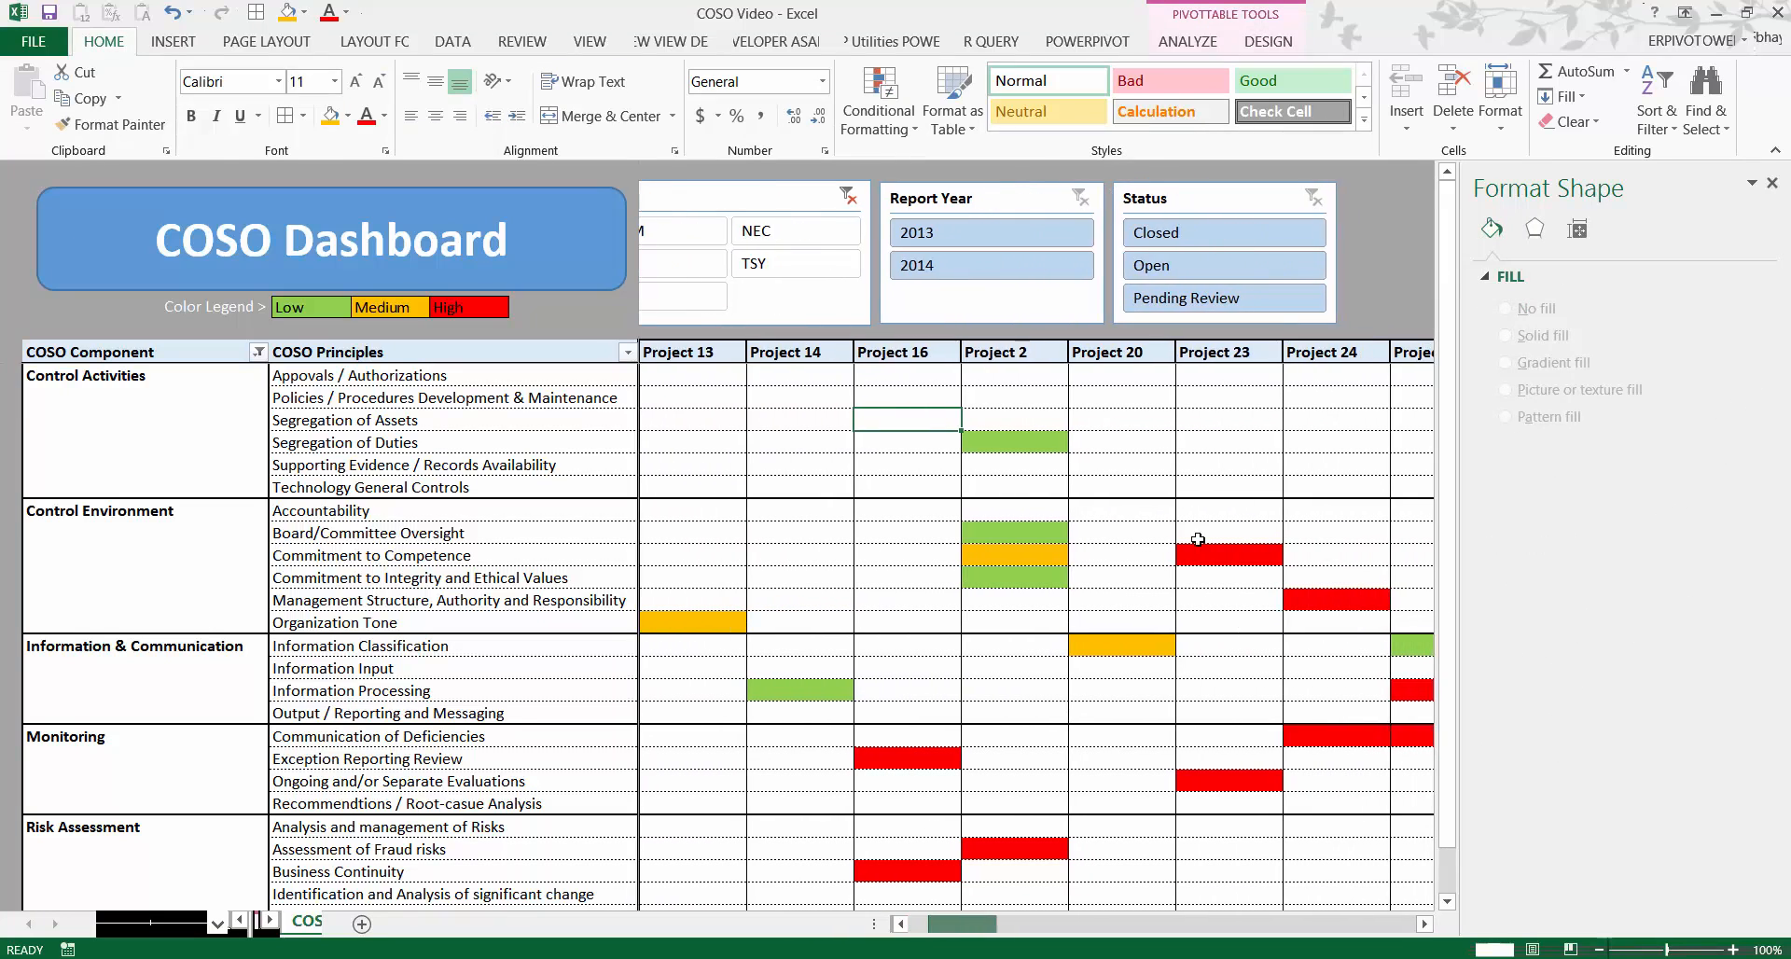
pyautogui.click(1166, 198)
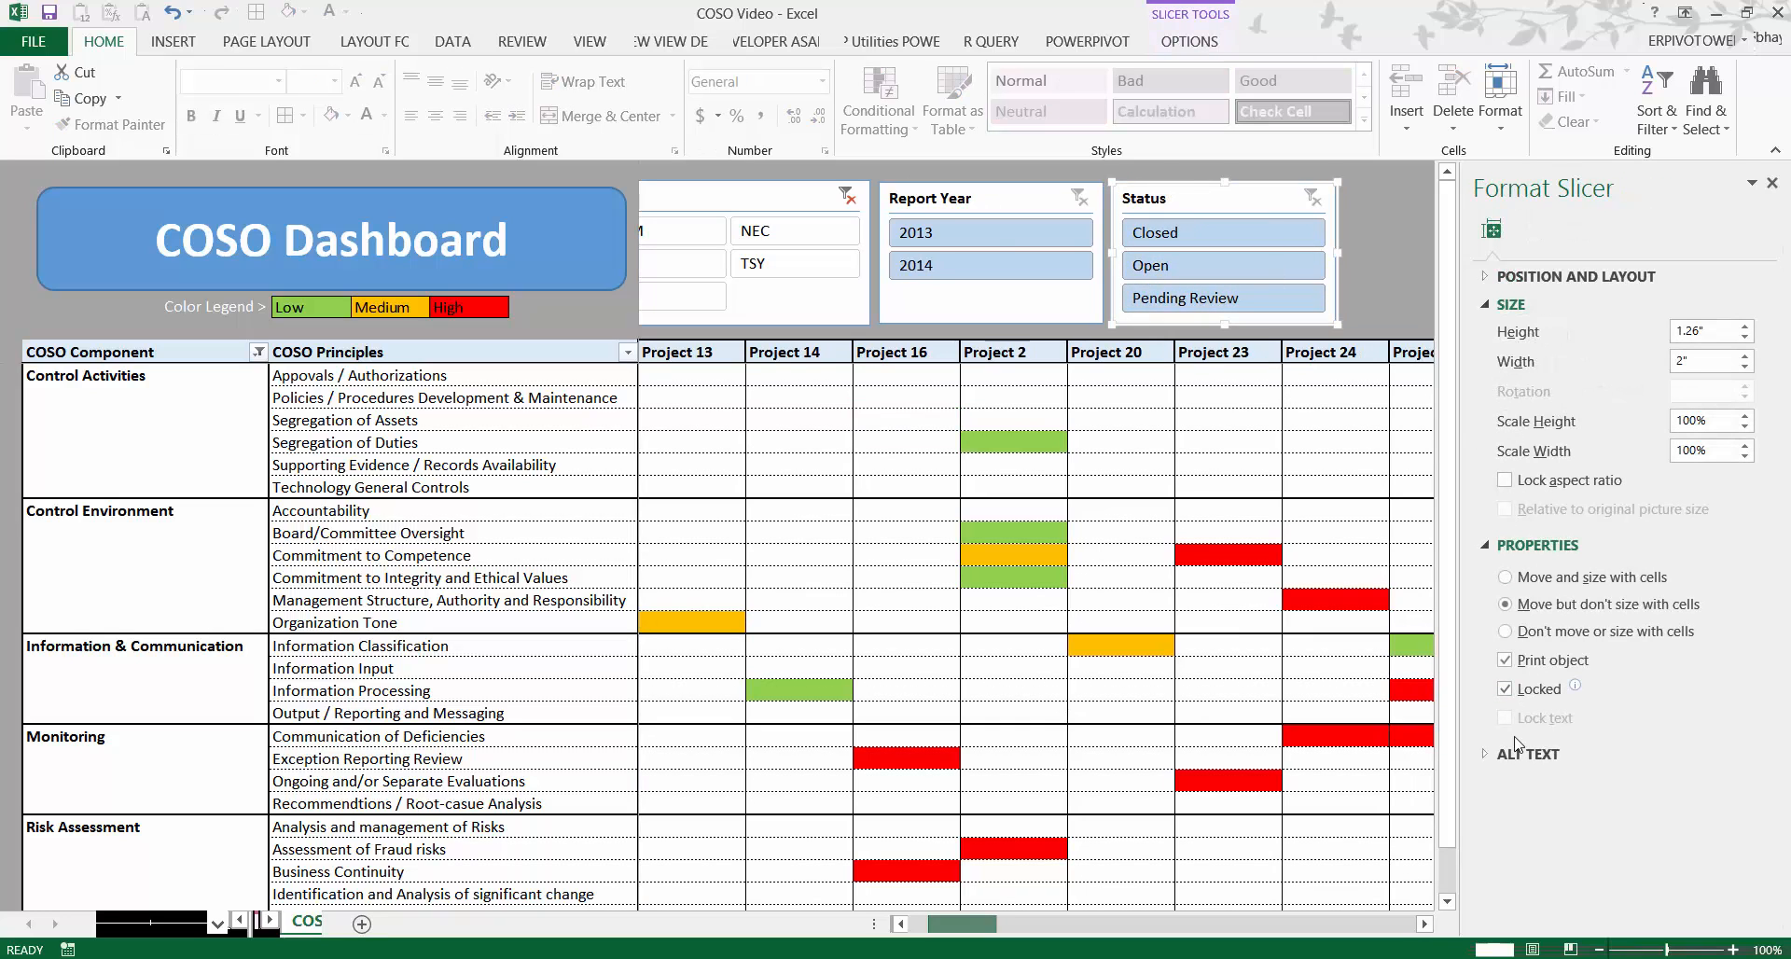
pyautogui.click(1212, 438)
pyautogui.click(1772, 183)
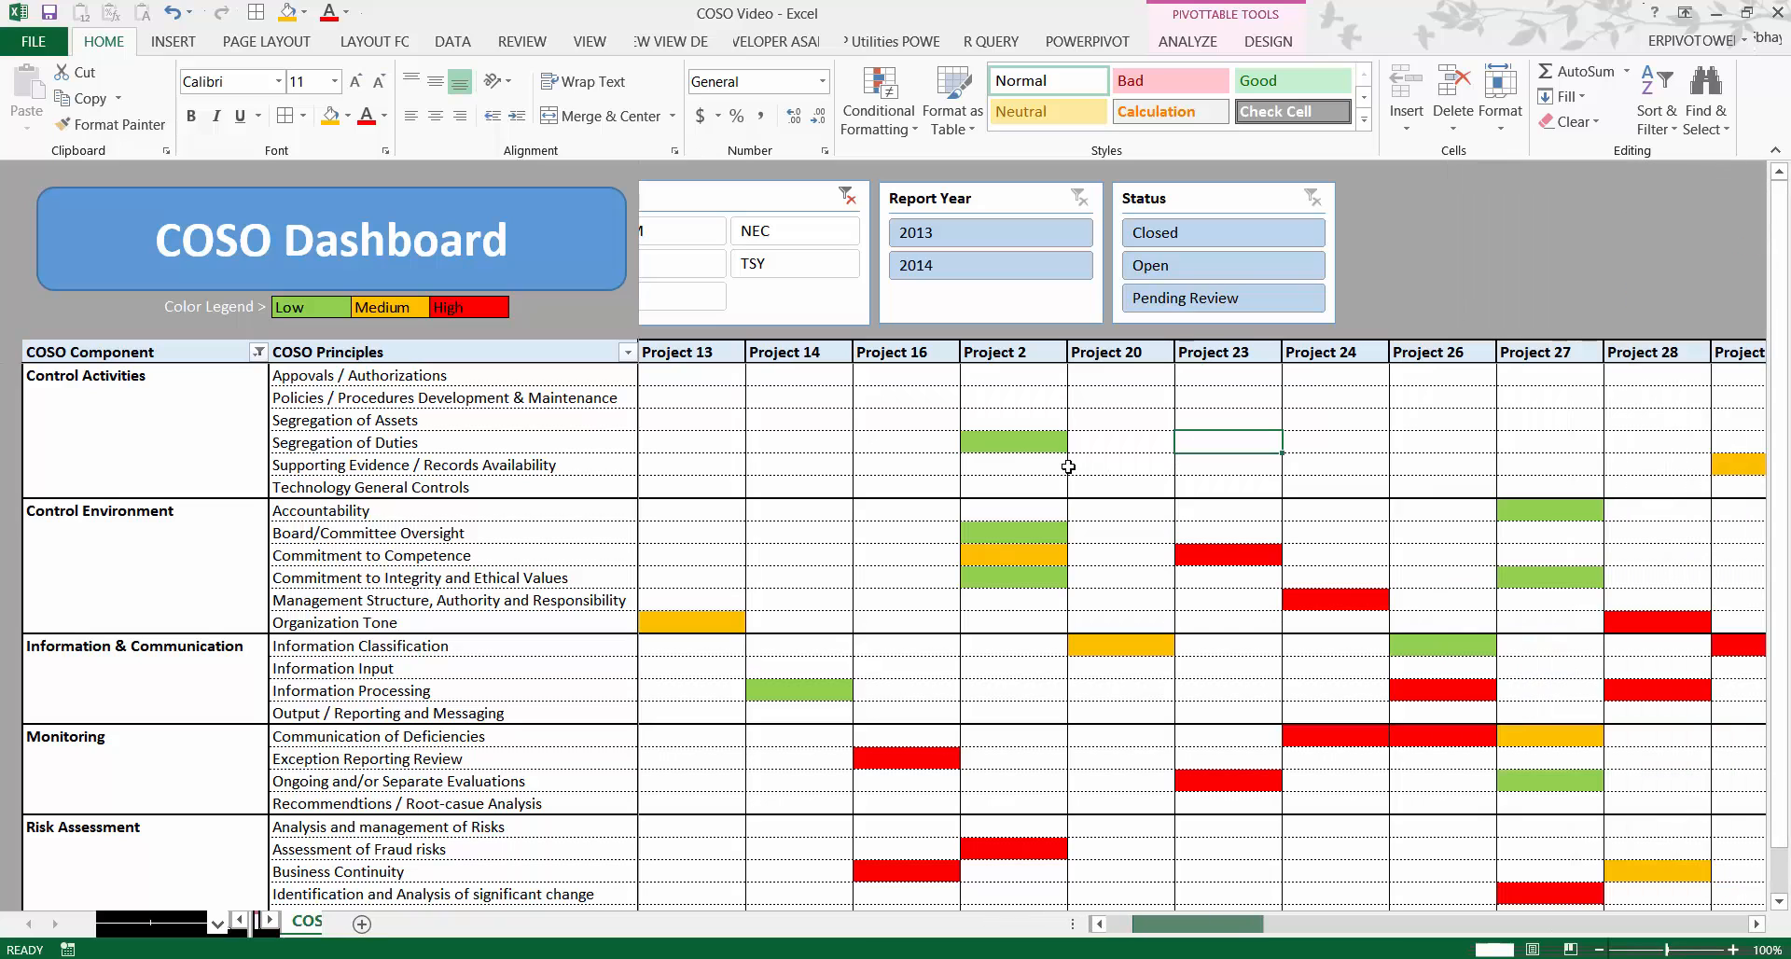
# - Test the slicers by filtering to report year 2014, status Open and Closed, and legal entities PRO and NEC
pyautogui.click(1122, 924)
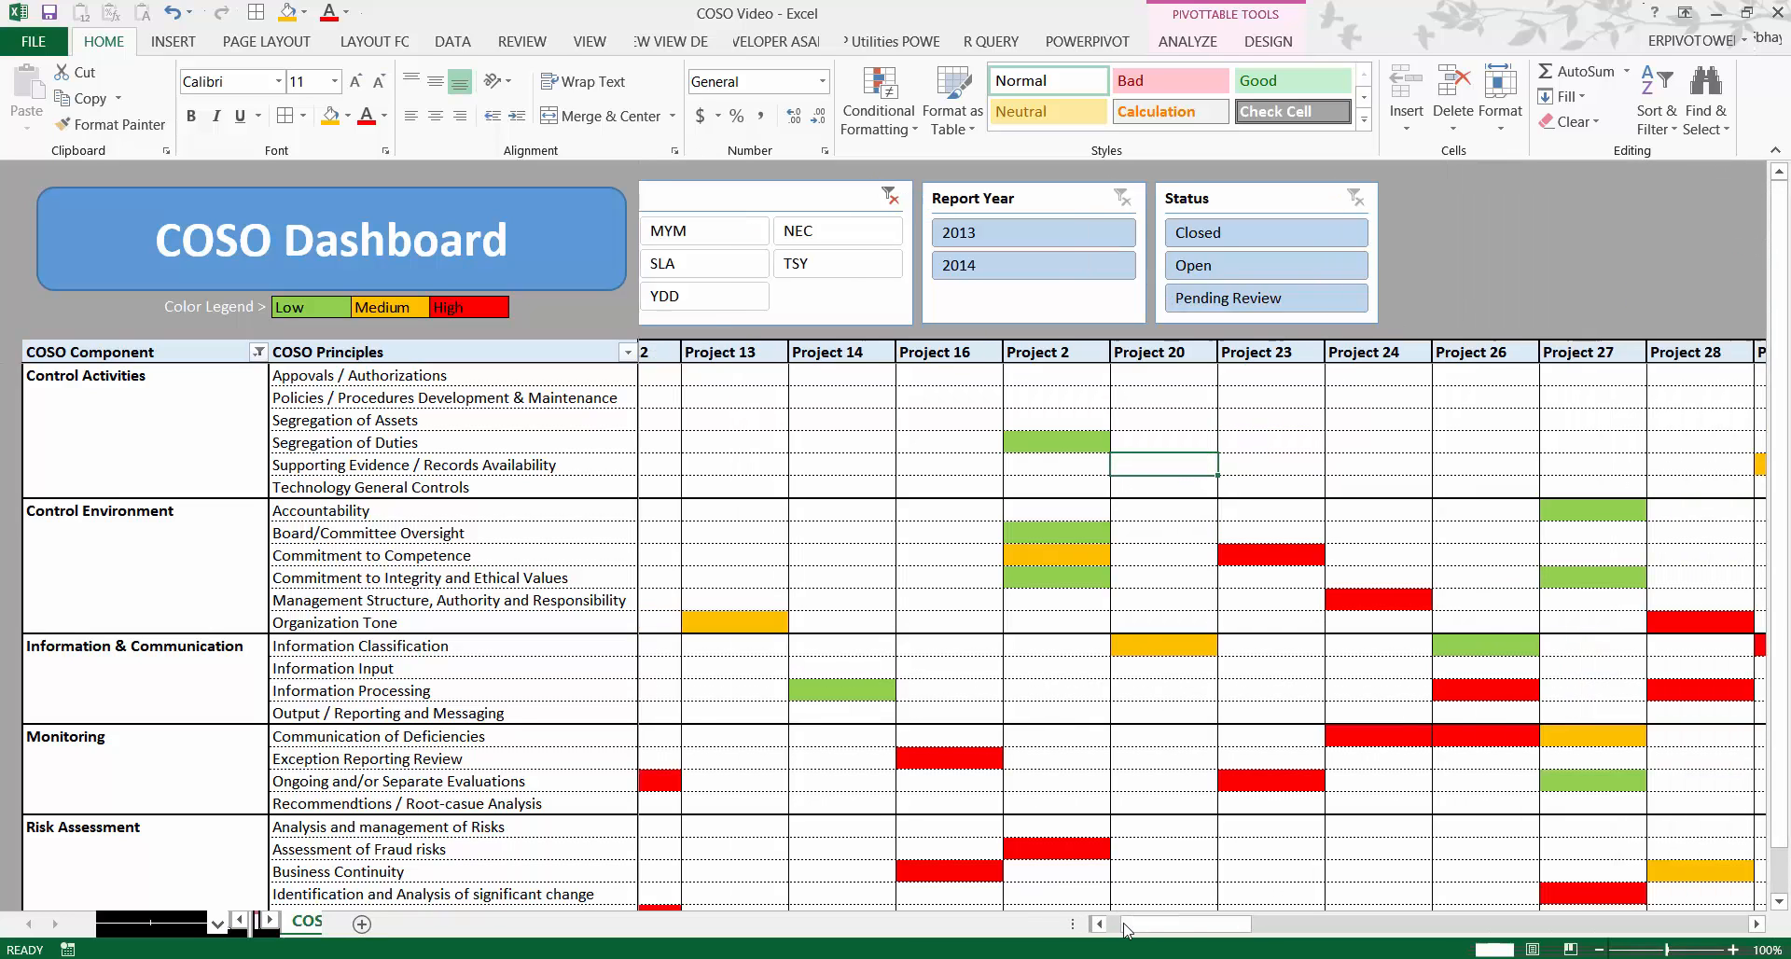
pyautogui.click(809, 424)
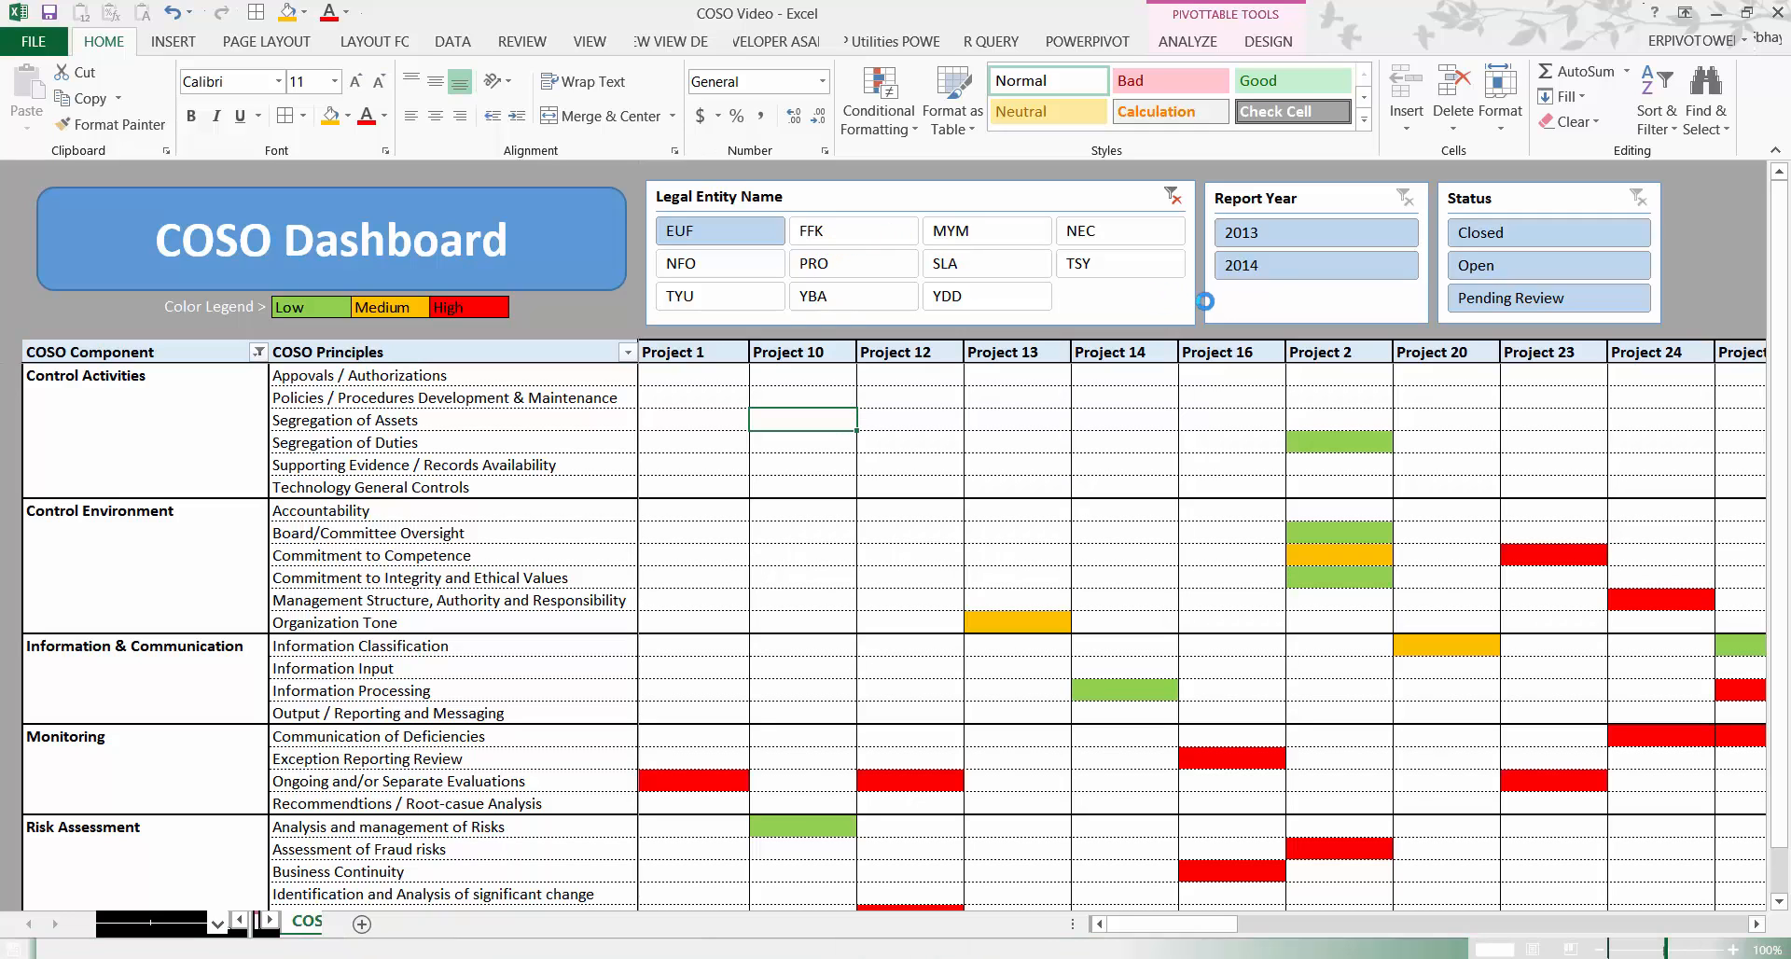
pyautogui.click(1274, 270)
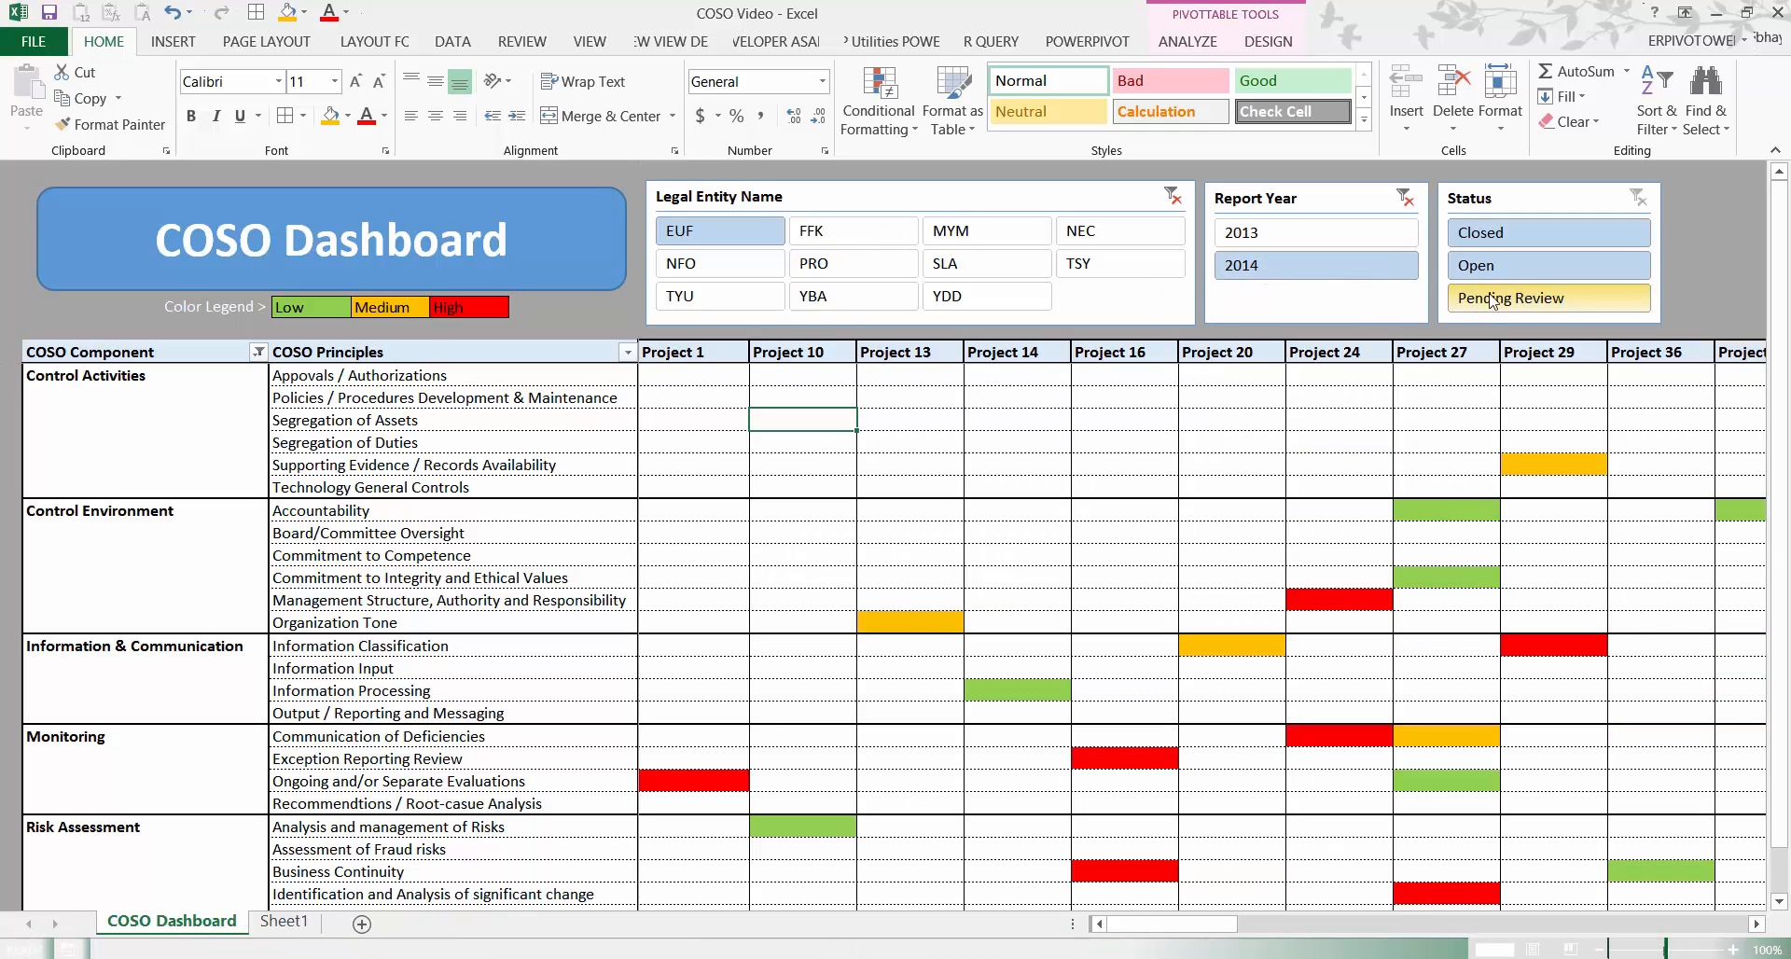
pyautogui.click(1478, 267)
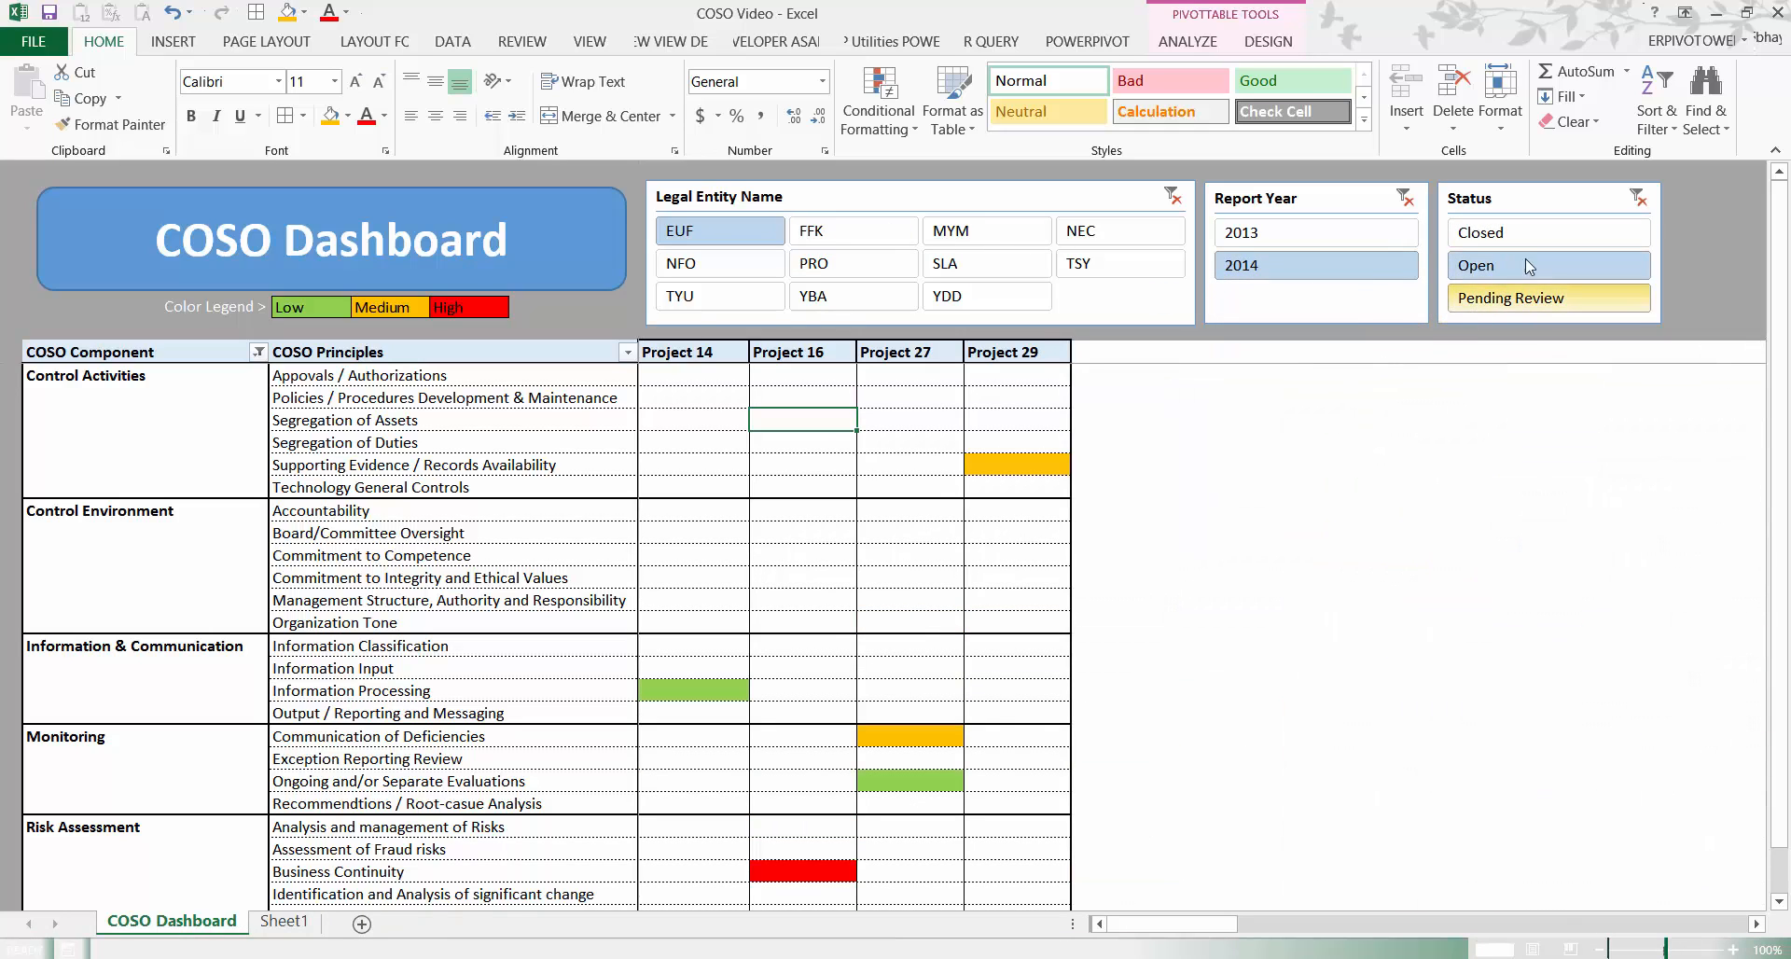
pyautogui.click(1473, 234)
pyautogui.click(874, 271)
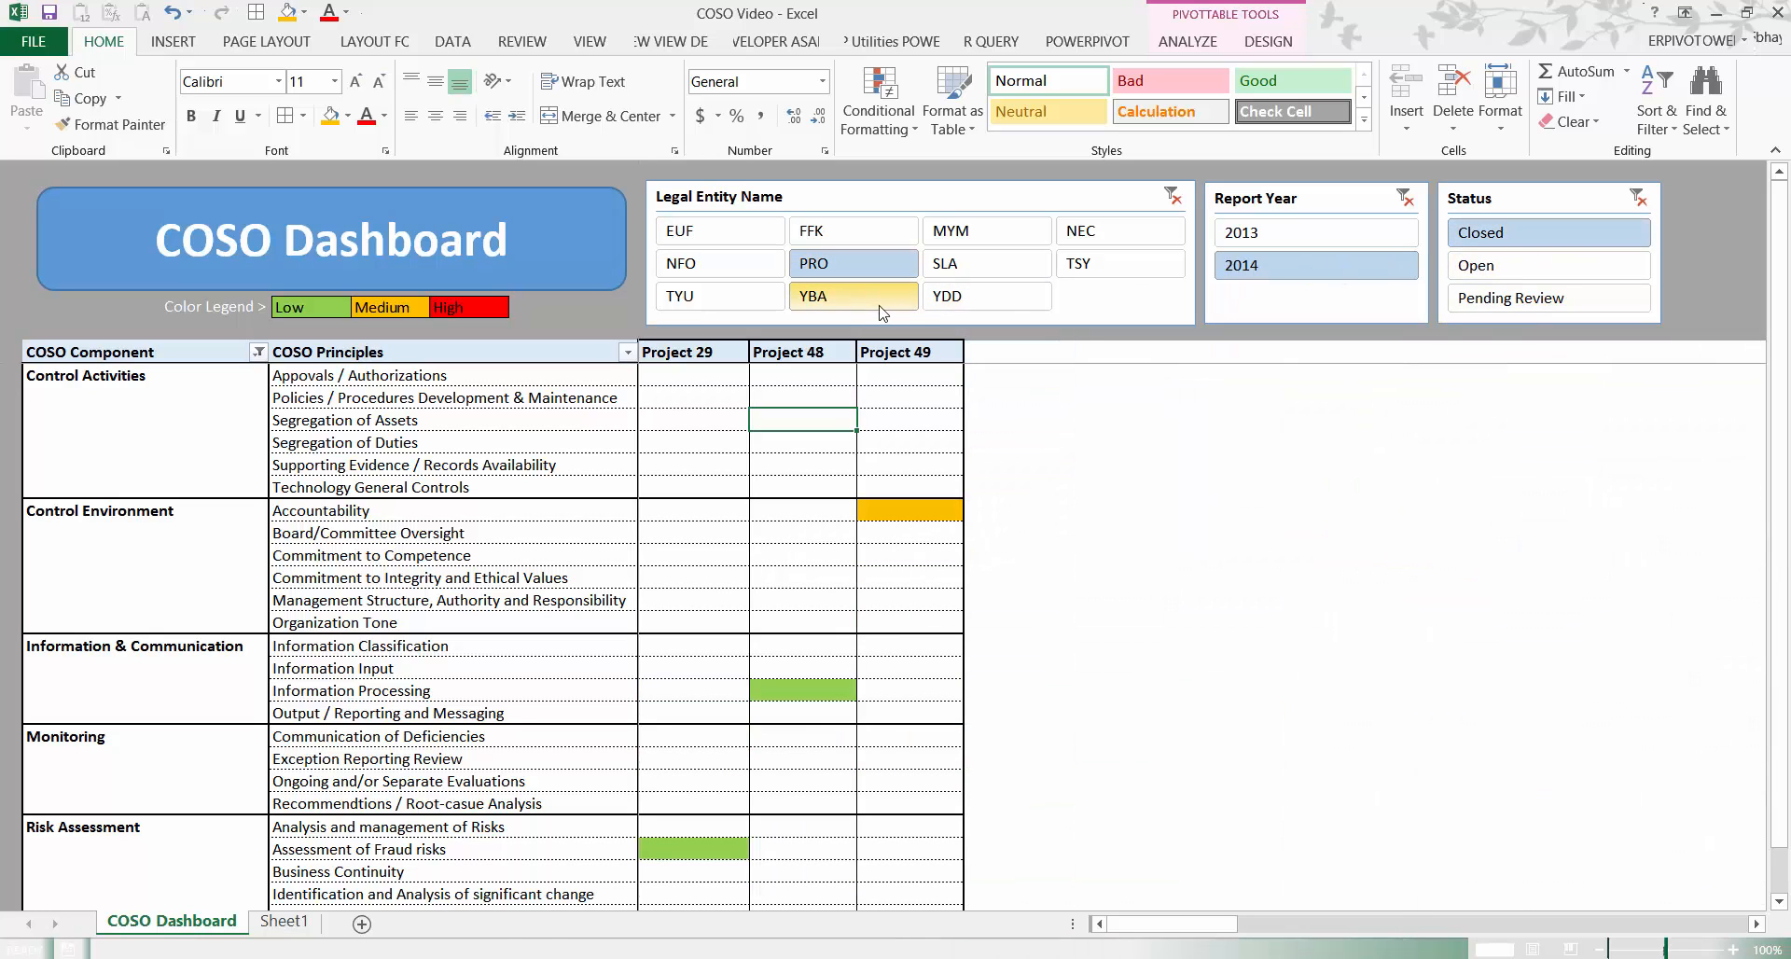
pyautogui.click(1129, 236)
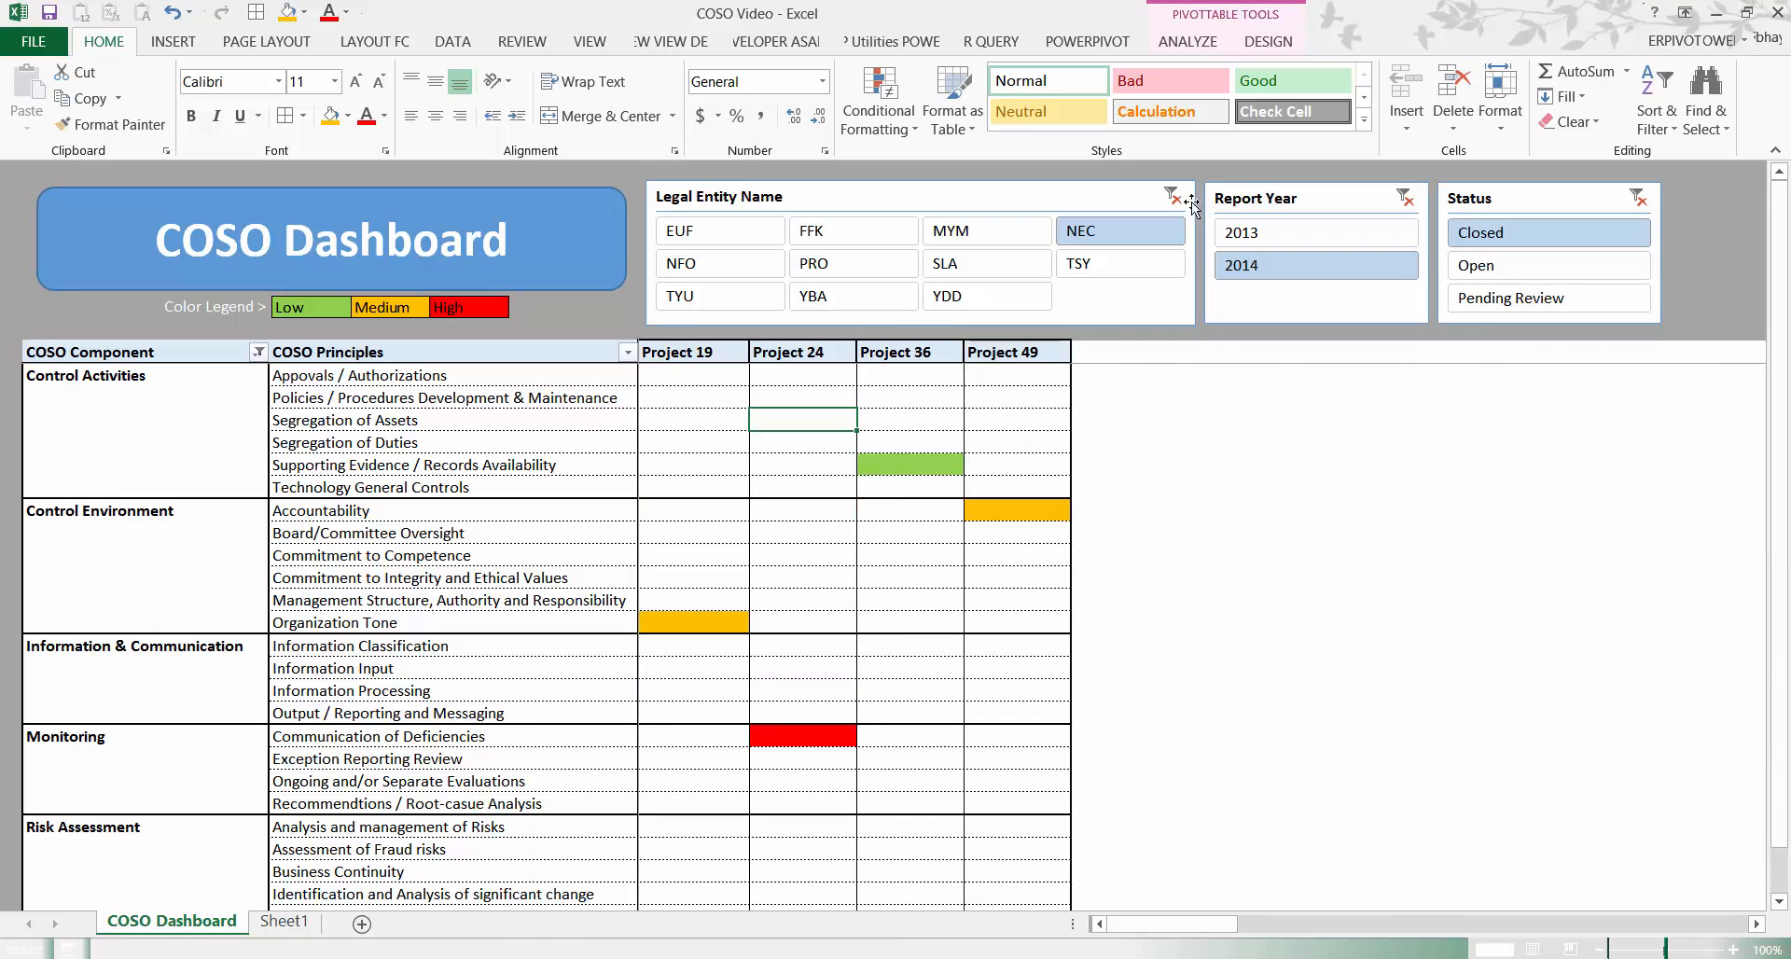
# - Clear the filters from the Legal Entity Name, Report Year and Status slicers
pyautogui.click(1172, 196)
pyautogui.click(1404, 199)
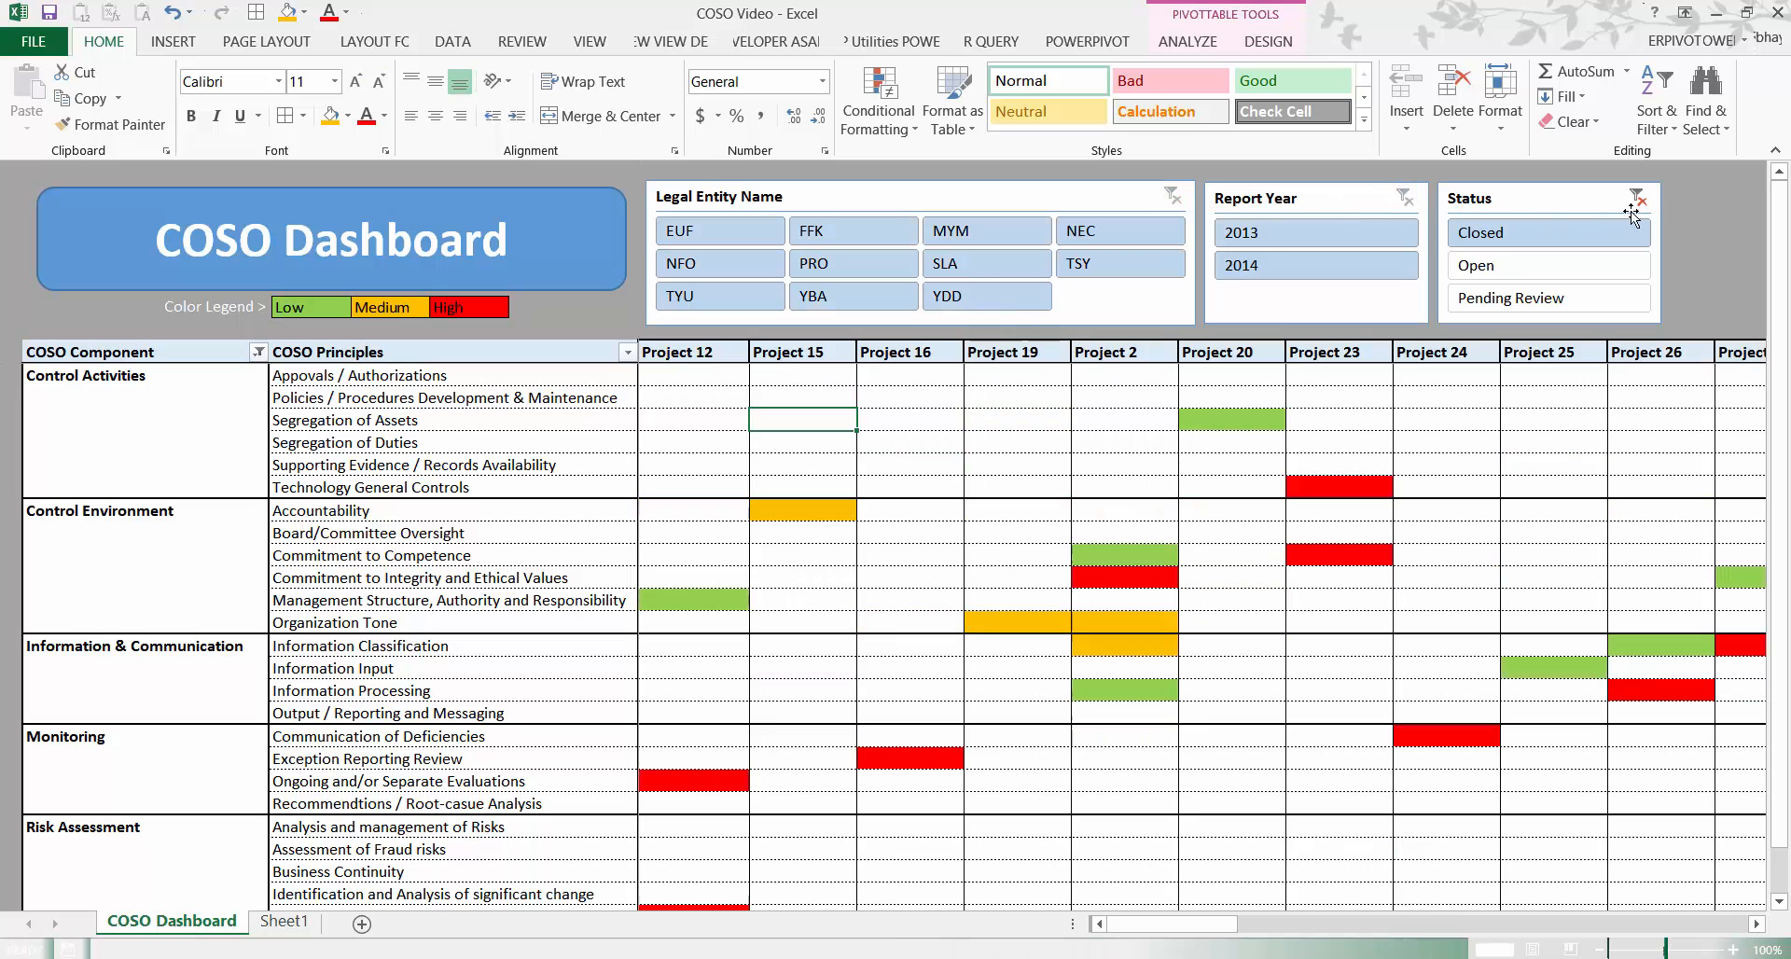
pyautogui.click(1639, 197)
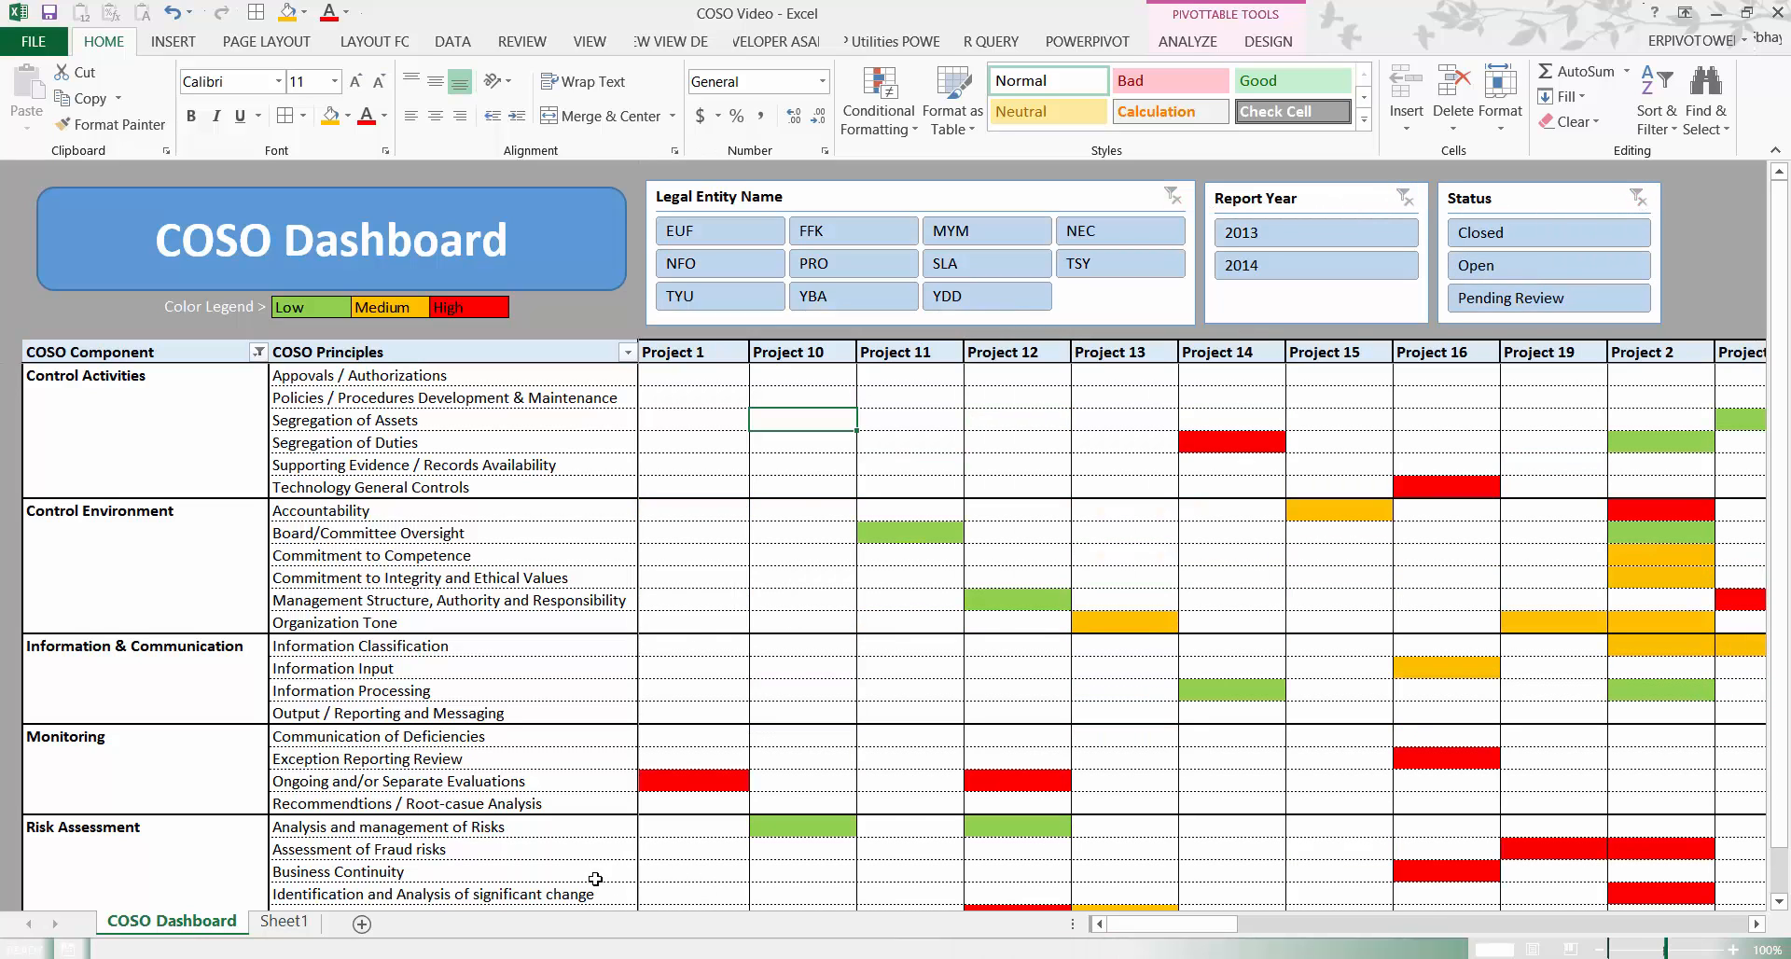